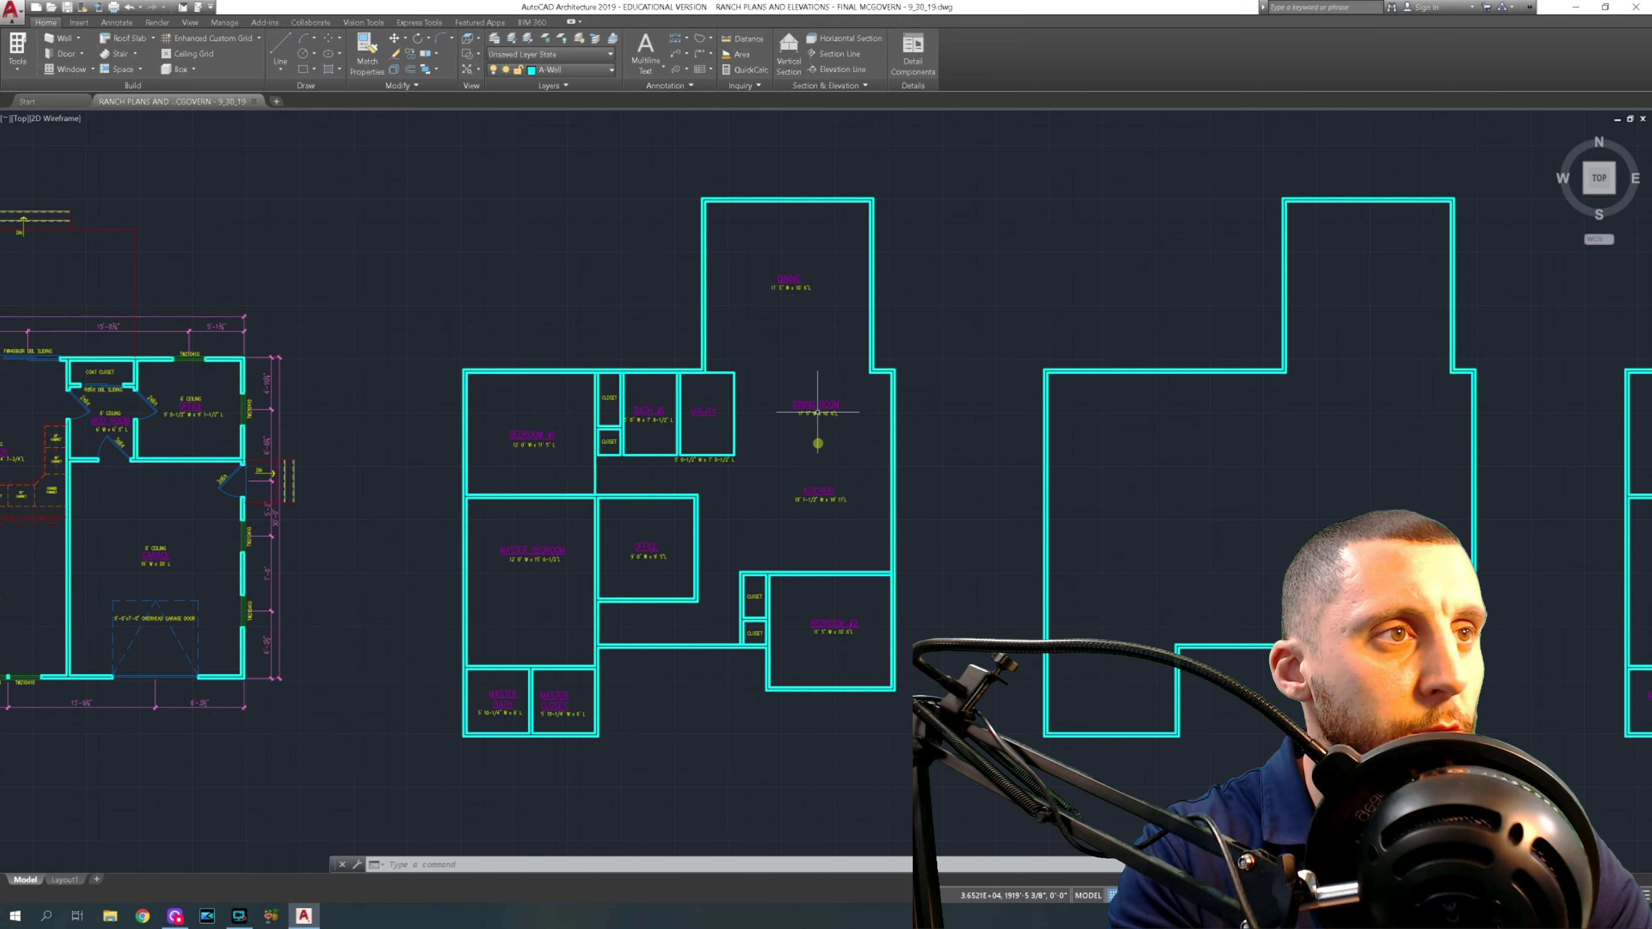
- Copy the kitchen's room-size text and place the duplicate just above the KITCHEN label
scroll(817, 407, "up", 4)
middle_click_drag(815, 464, 775, 362)
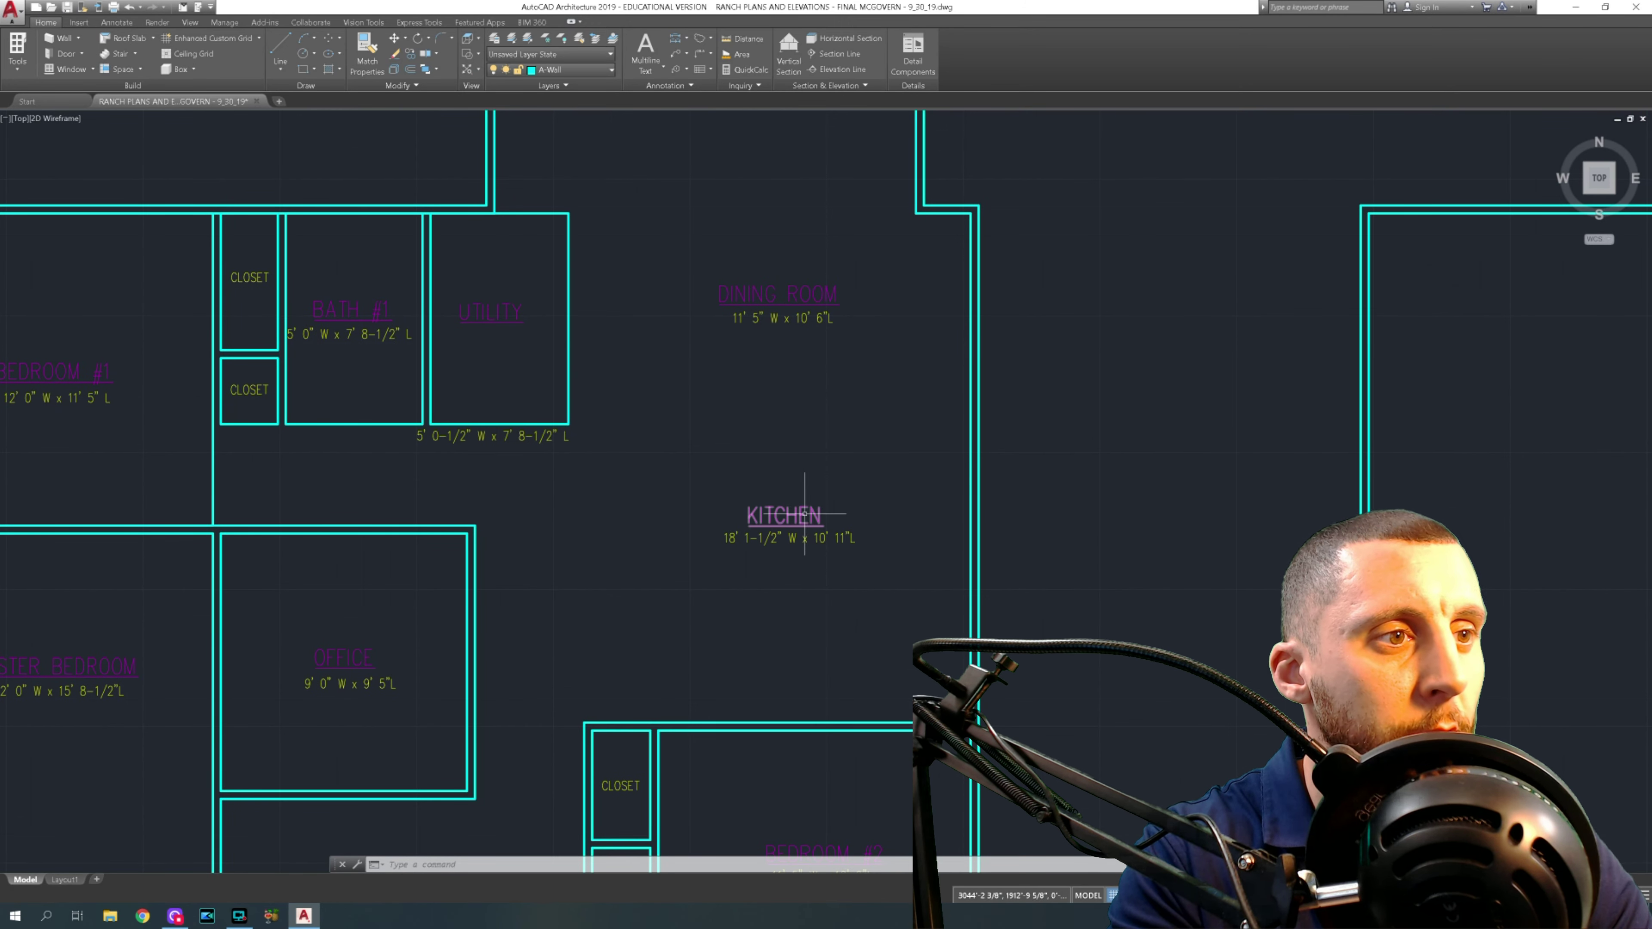
left_click(793, 535)
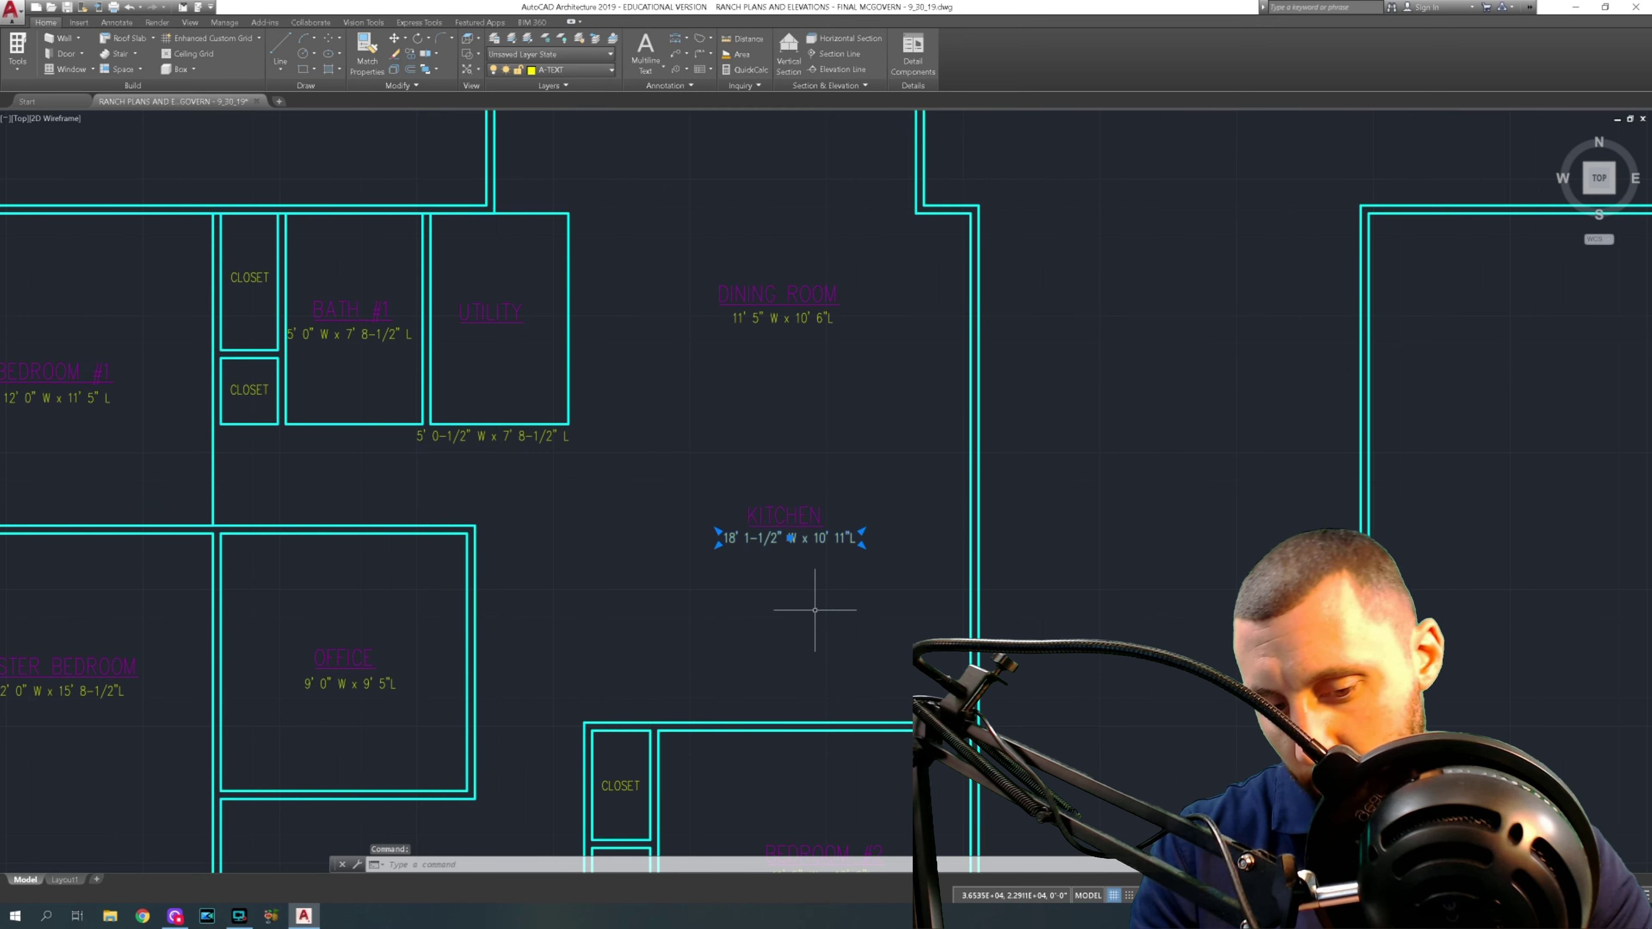
key("ctrl+c")
key("ctrl+v")
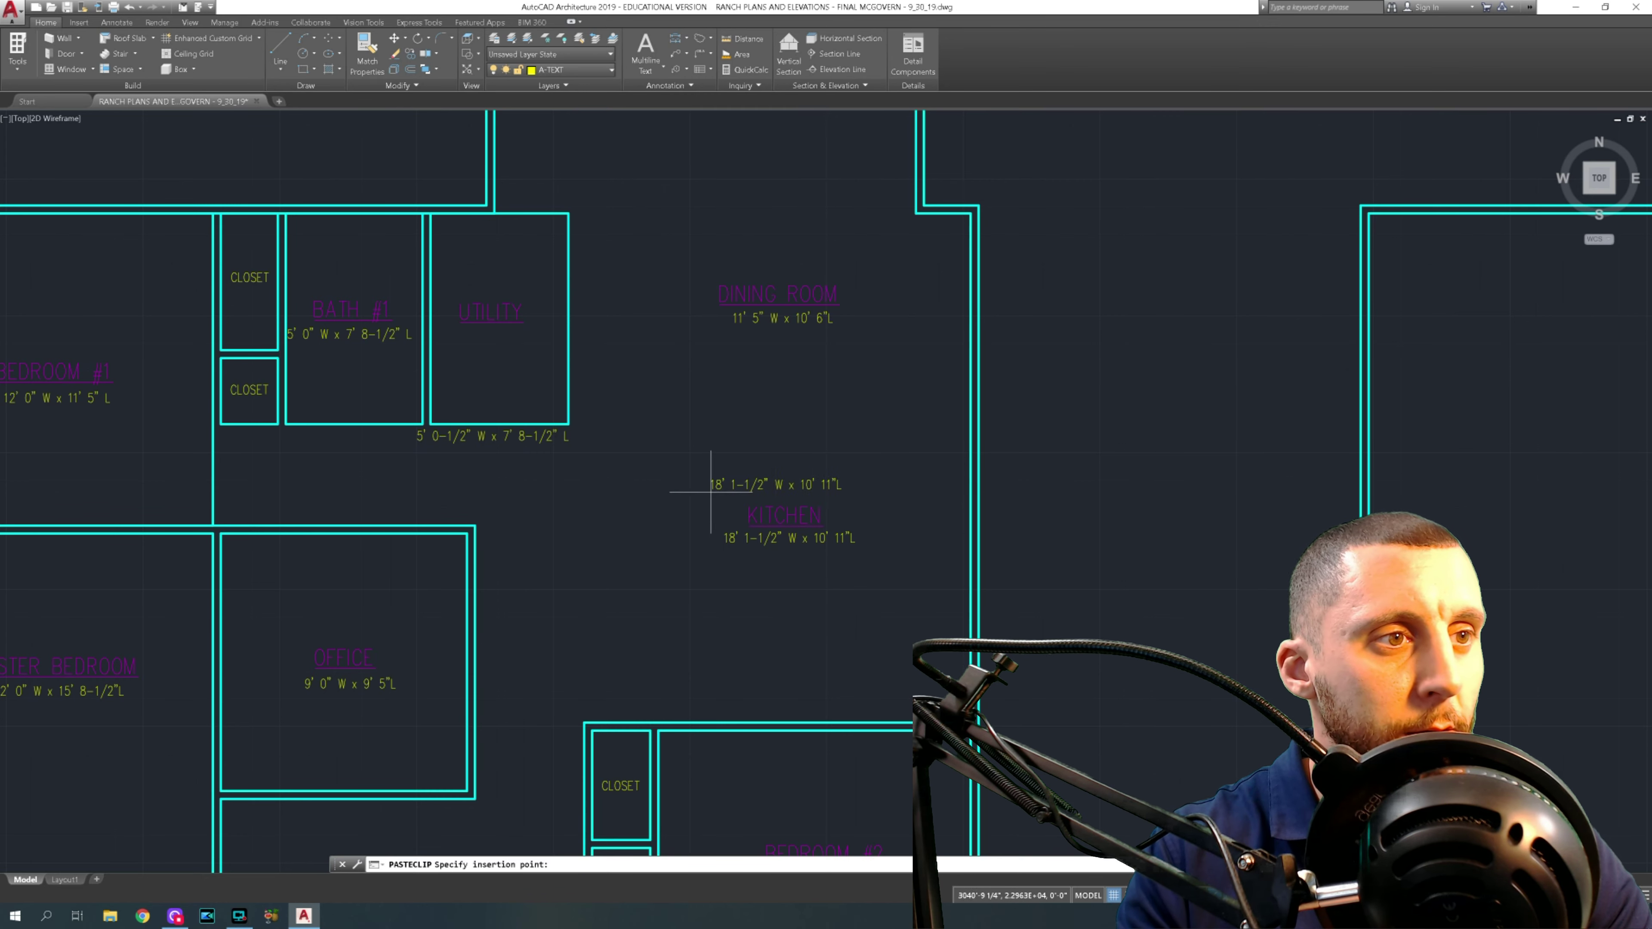
left_click(730, 494)
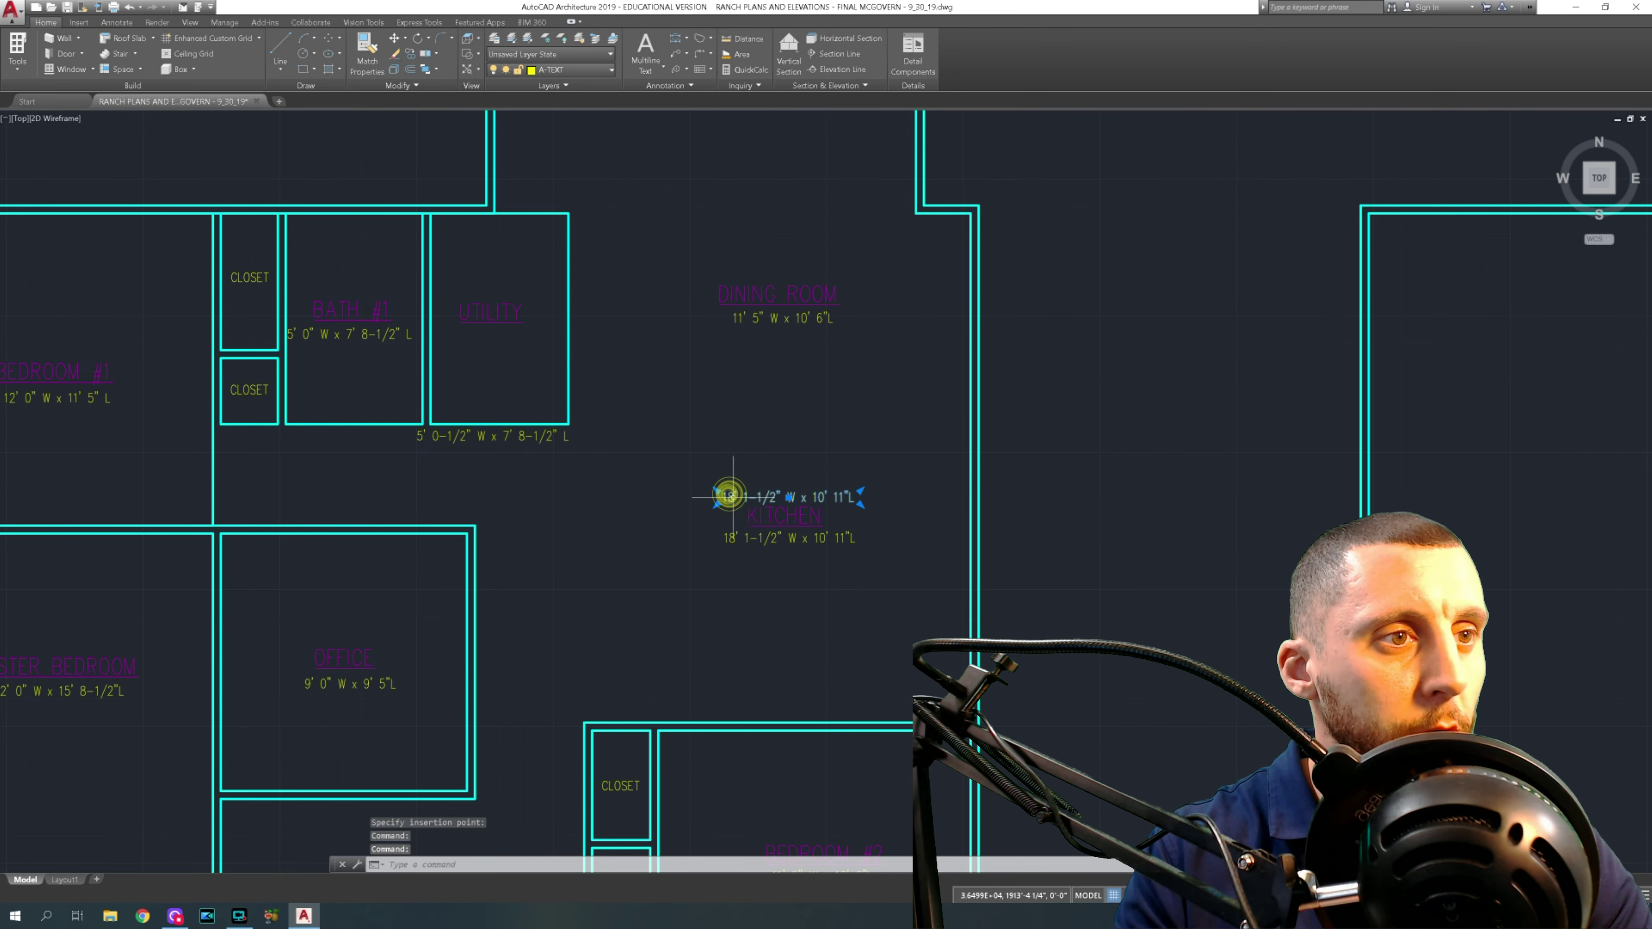
- Replace the duplicated text above the KITCHEN label with "CEILING HEIGHT 8' 0""
double_click(840, 498)
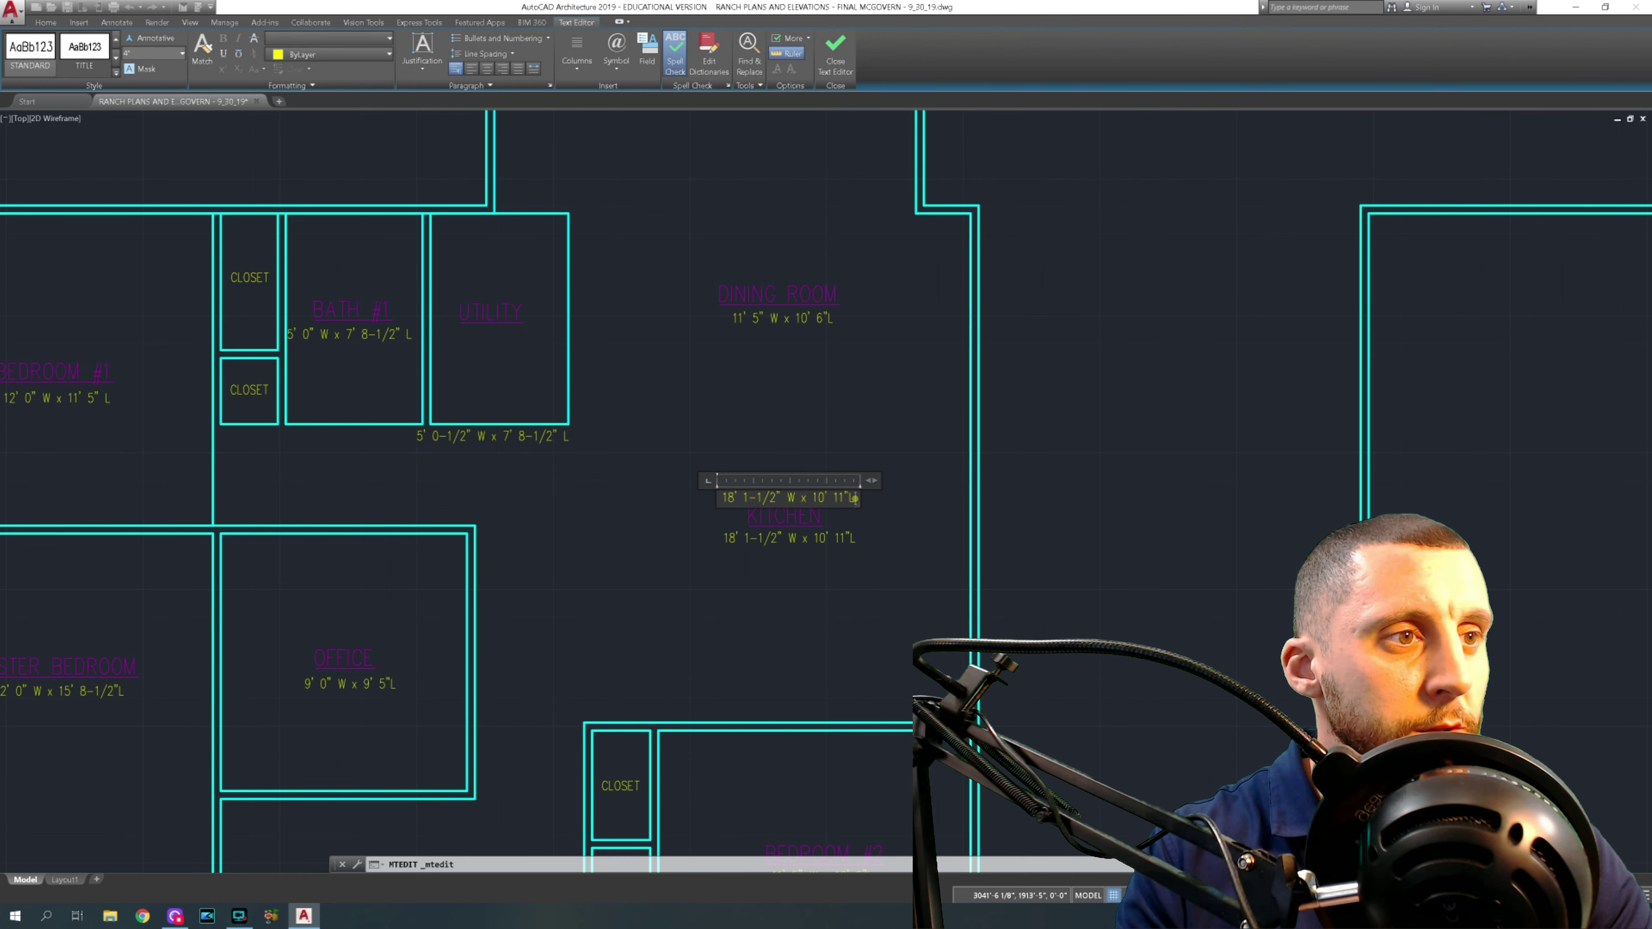
key("BackSpace")
type("CEILING")
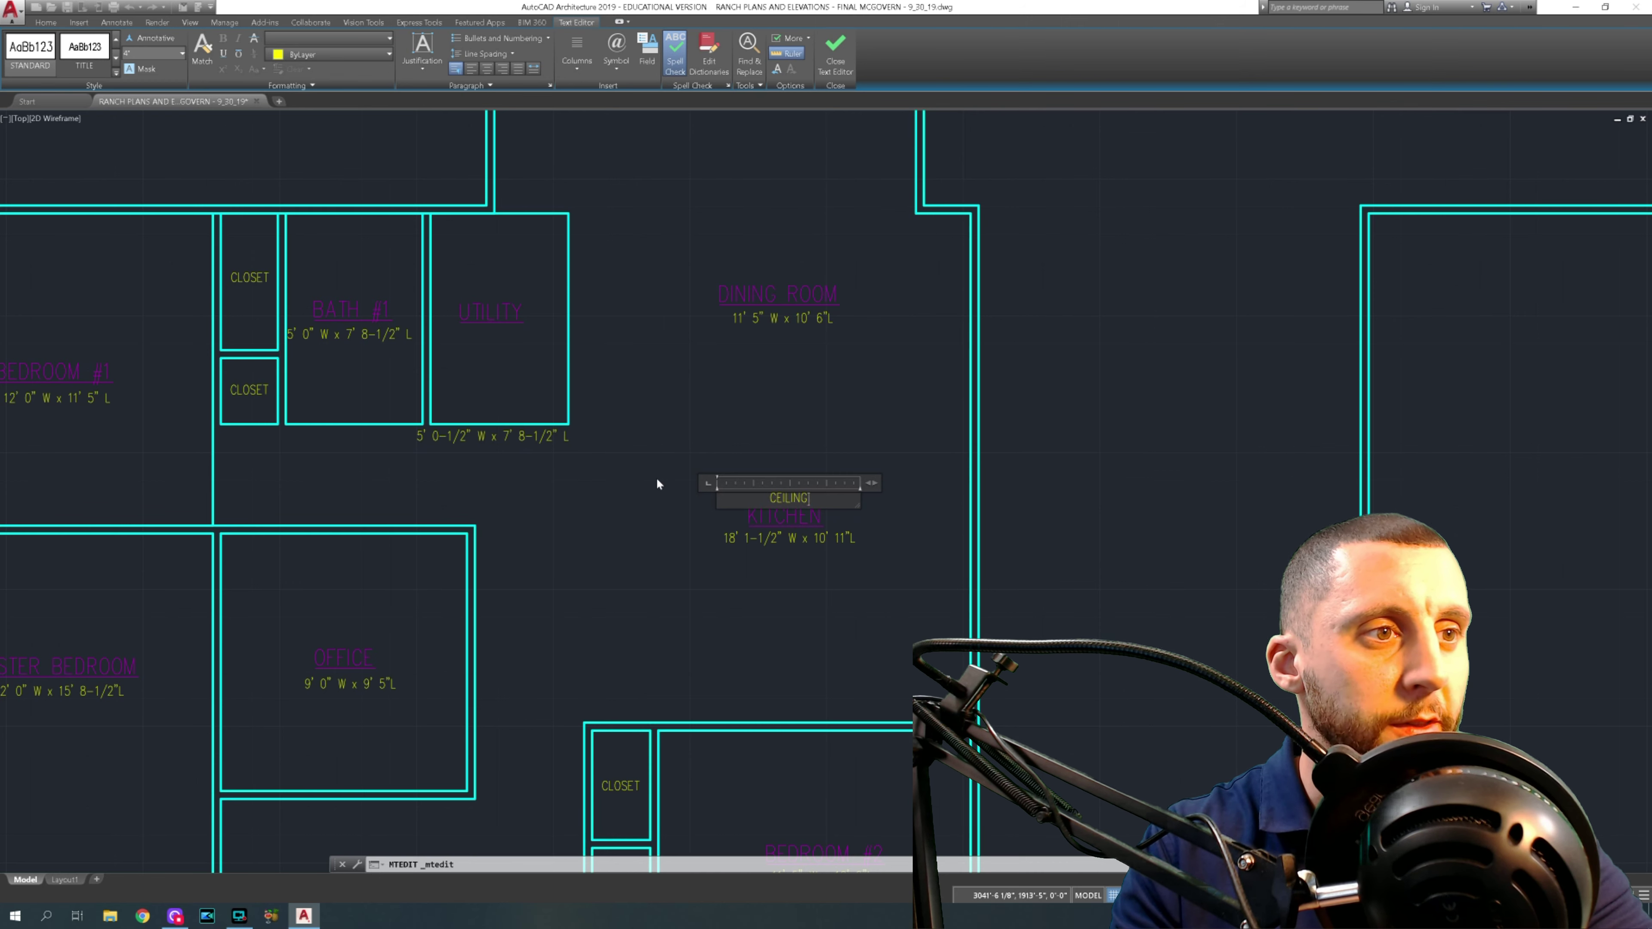
type(" HEIGH")
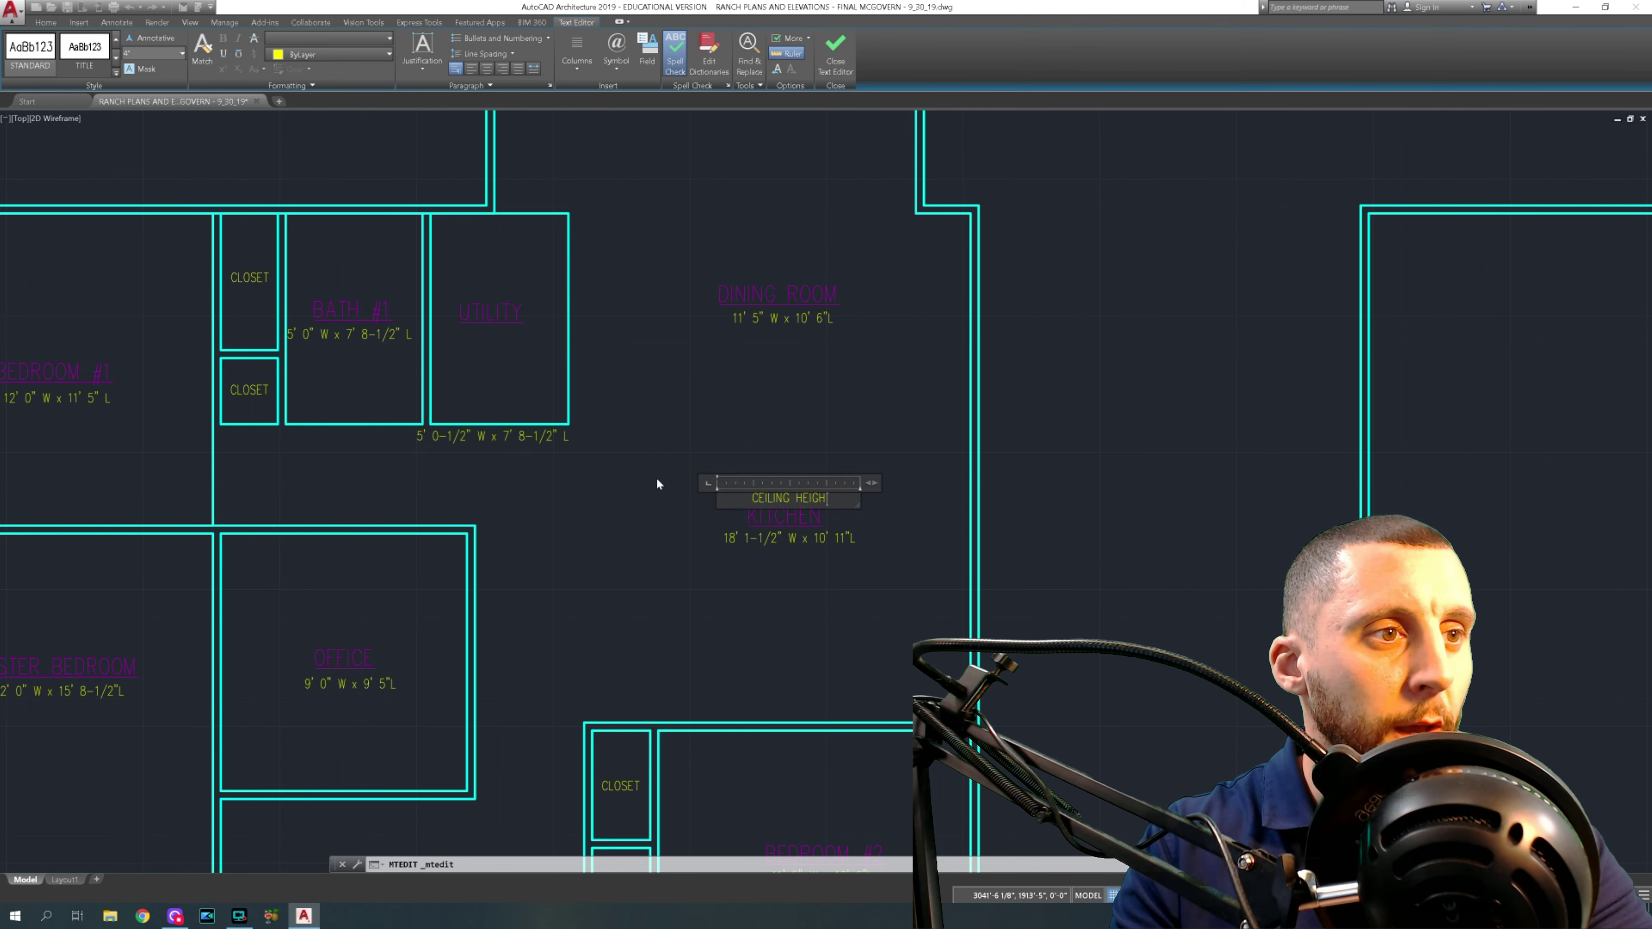
type("T 8'")
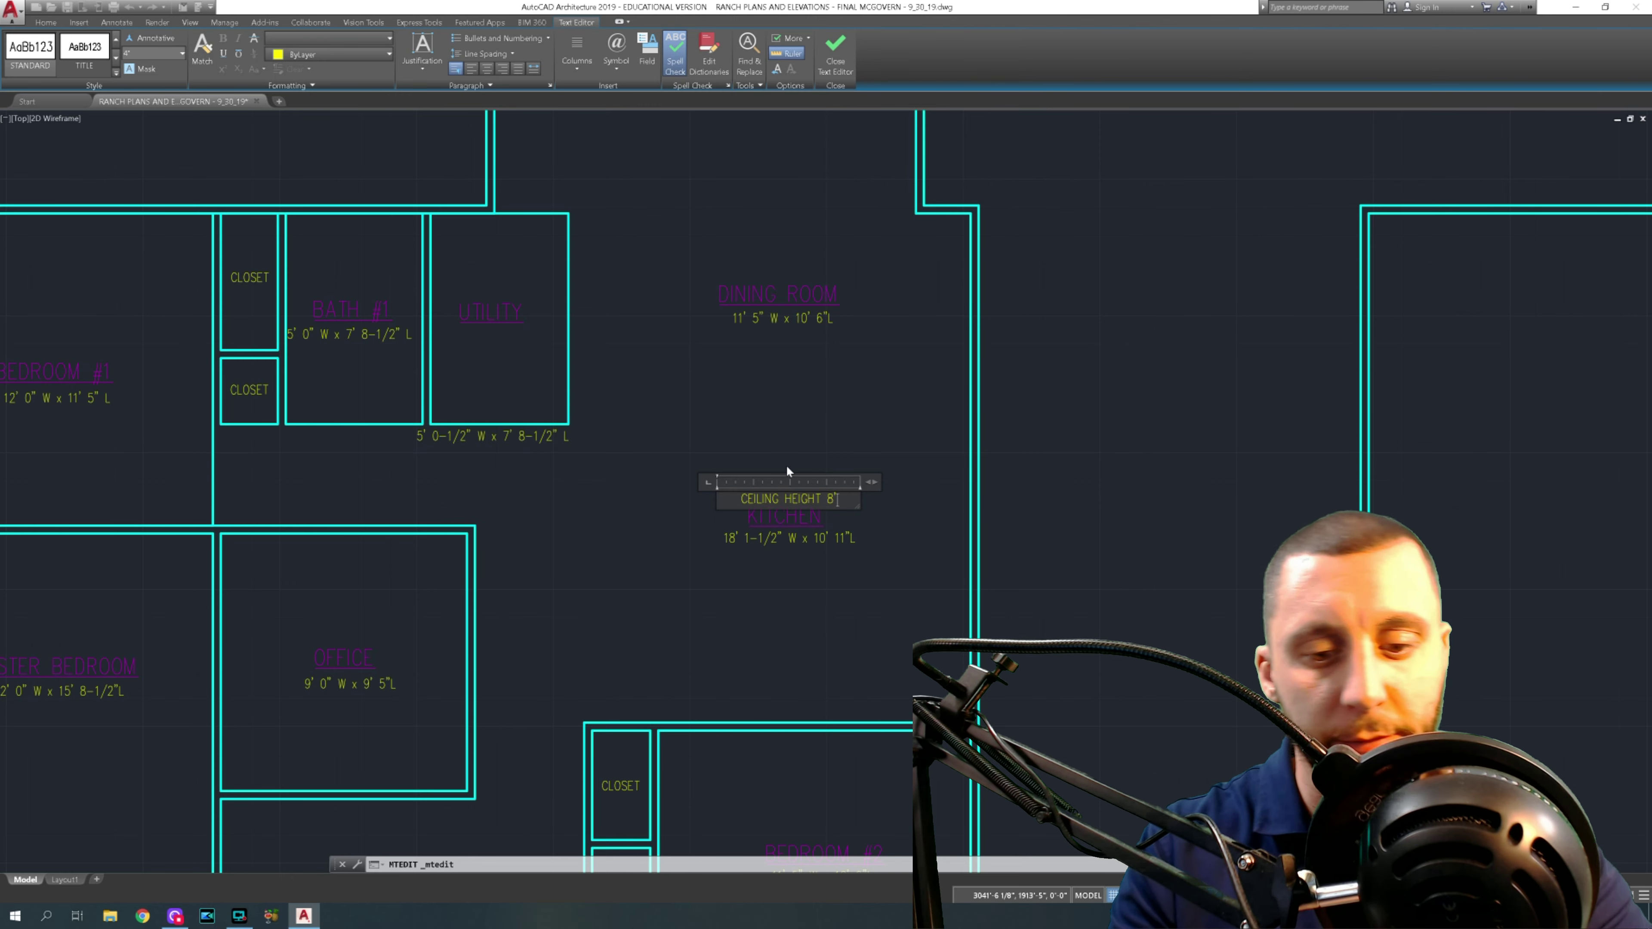
type(" 0\"")
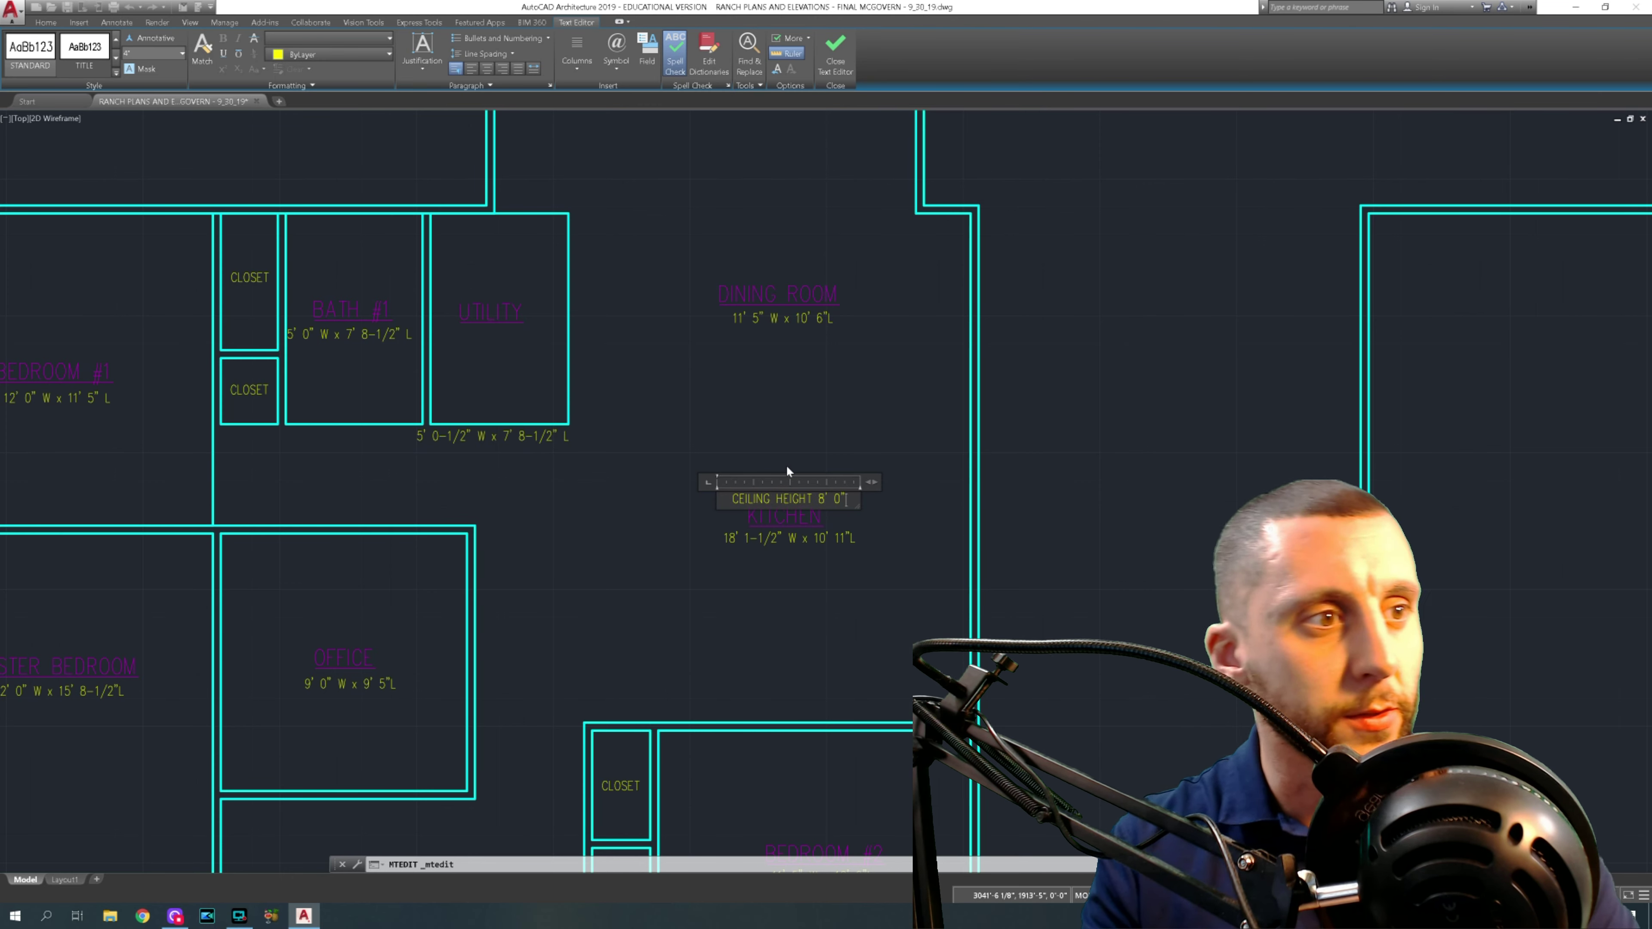
left_click(797, 476)
- Copy the ceiling height note into the dining room, the utility room and Bath #1, near each room label
left_click(790, 499)
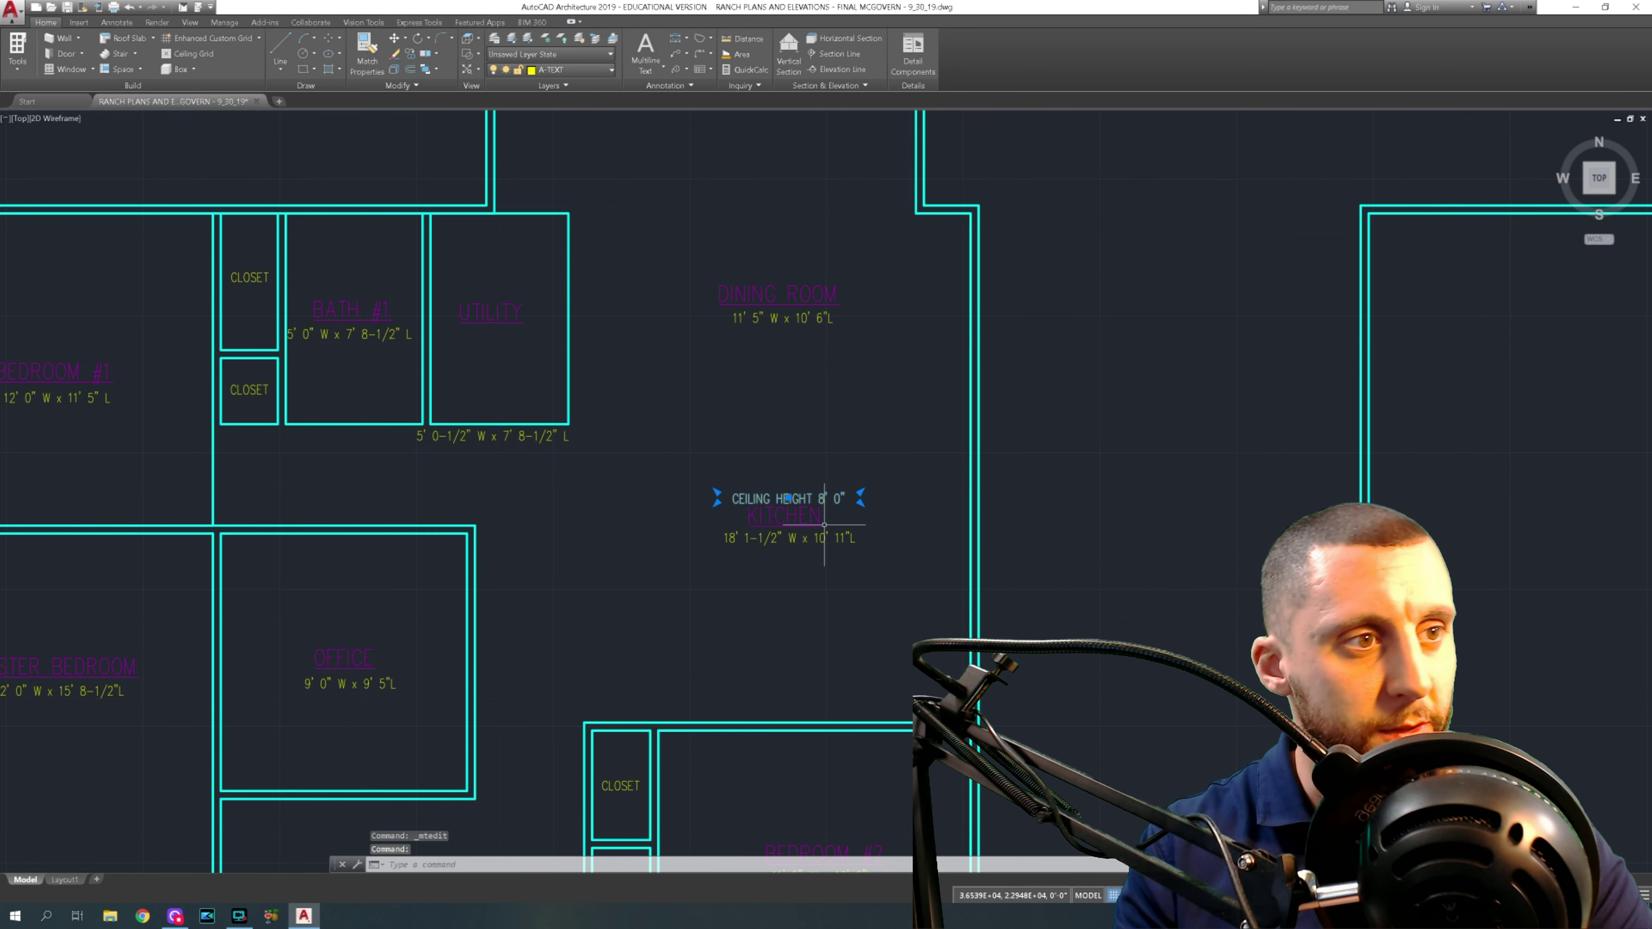
key("ctrl+c")
key("ctrl+v")
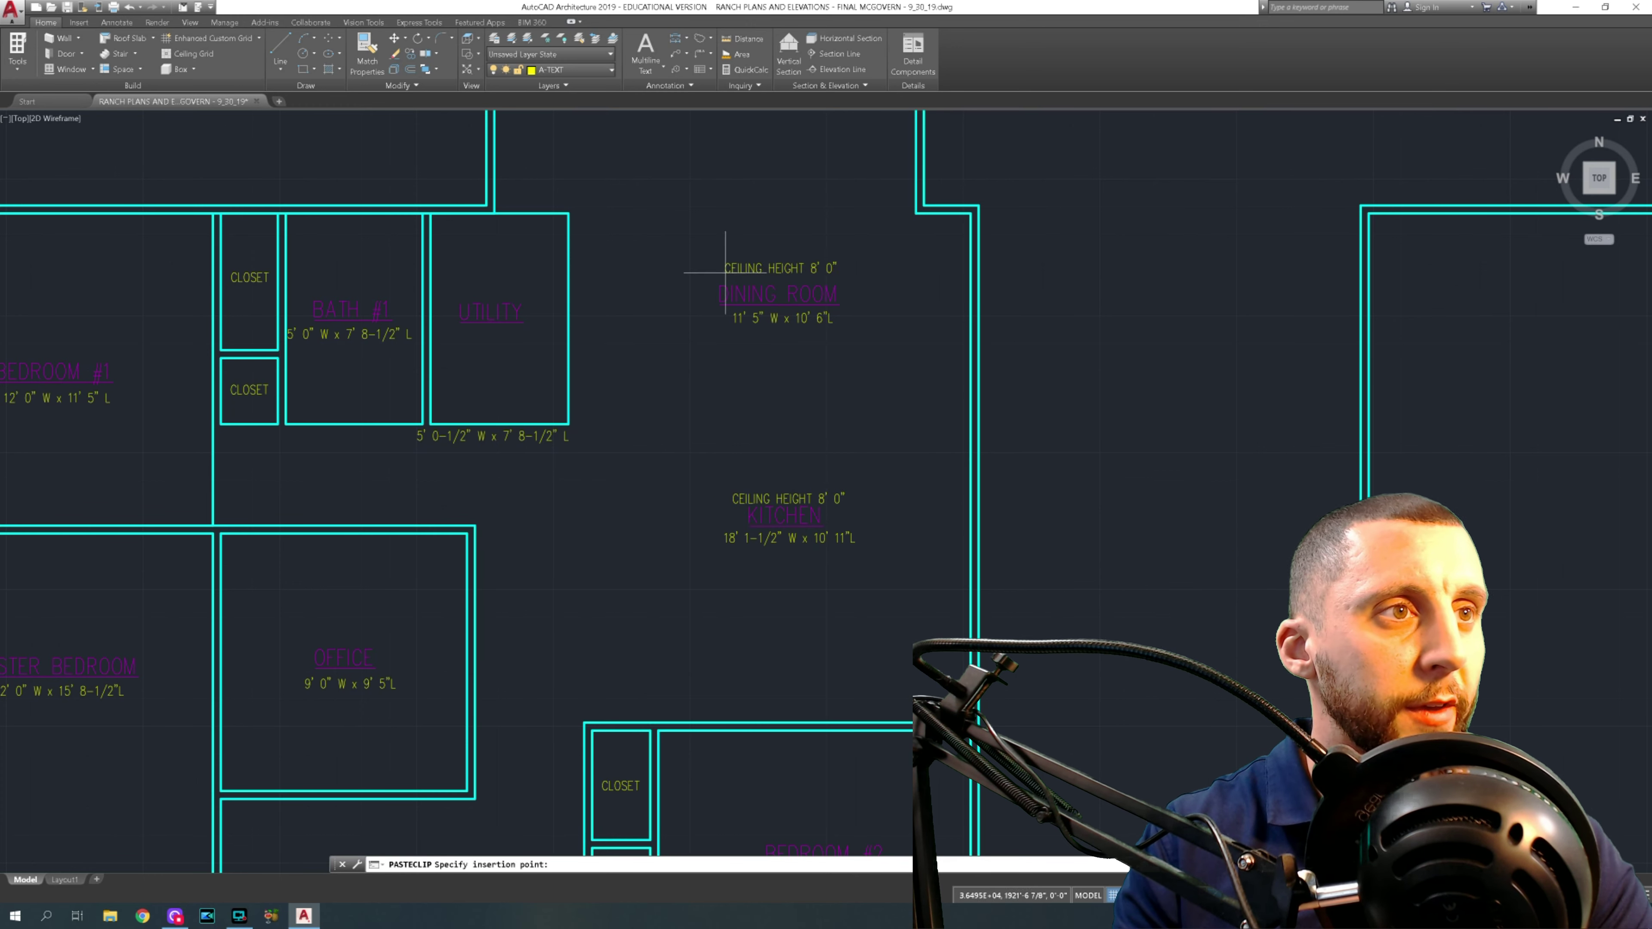
left_click(722, 281)
key("ctrl+v")
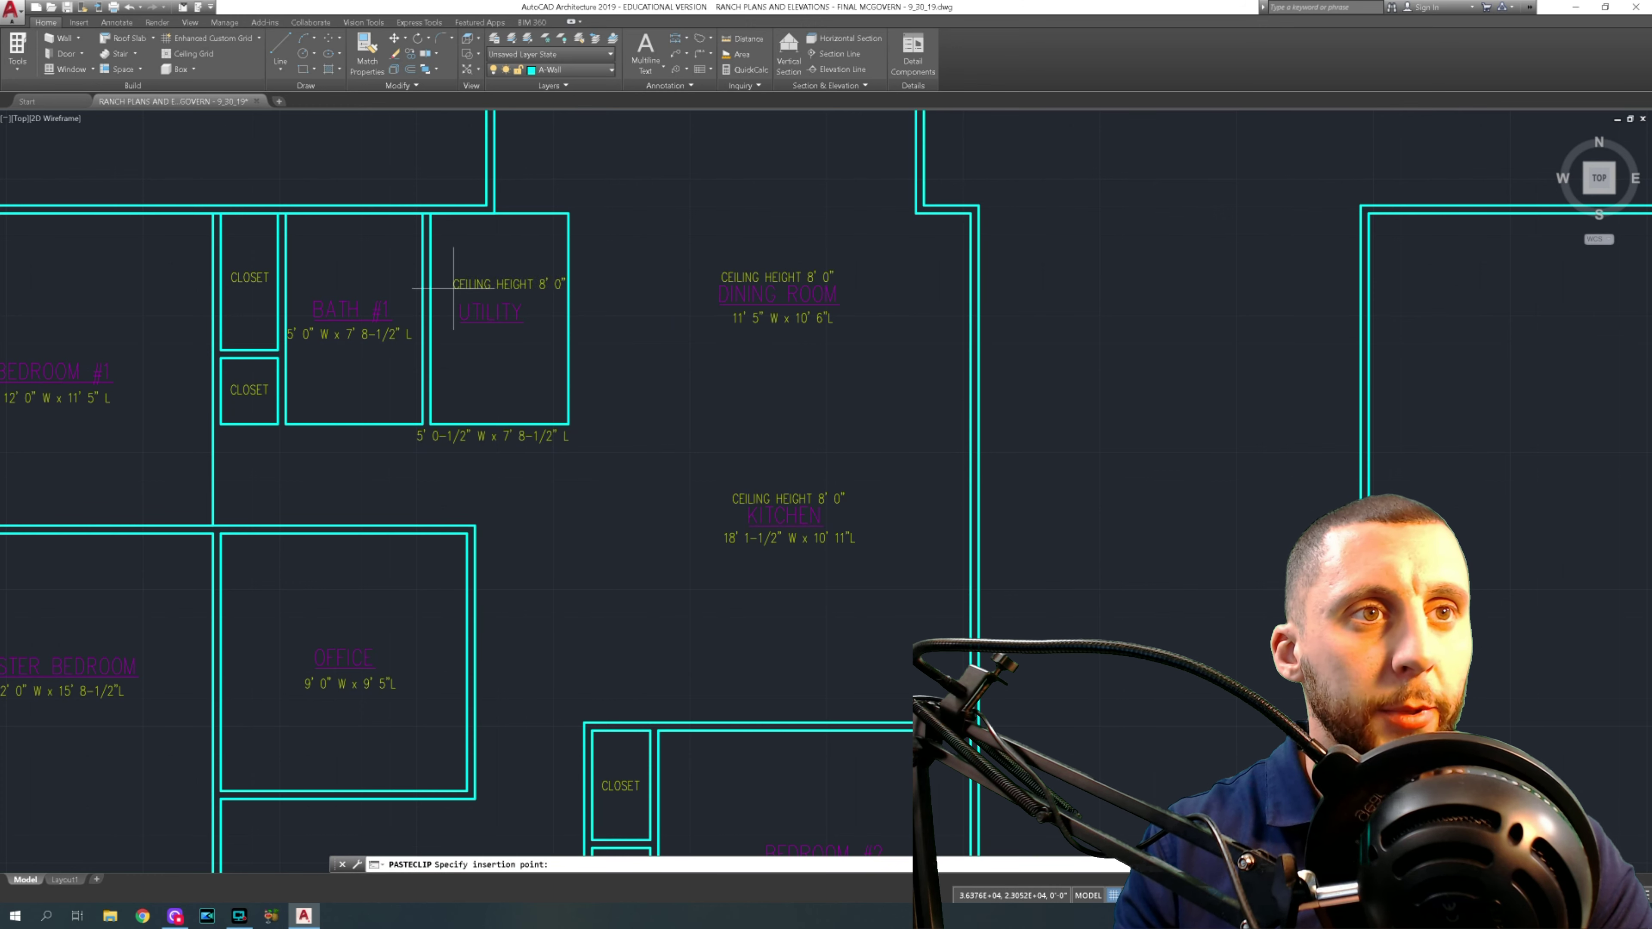
left_click(430, 319)
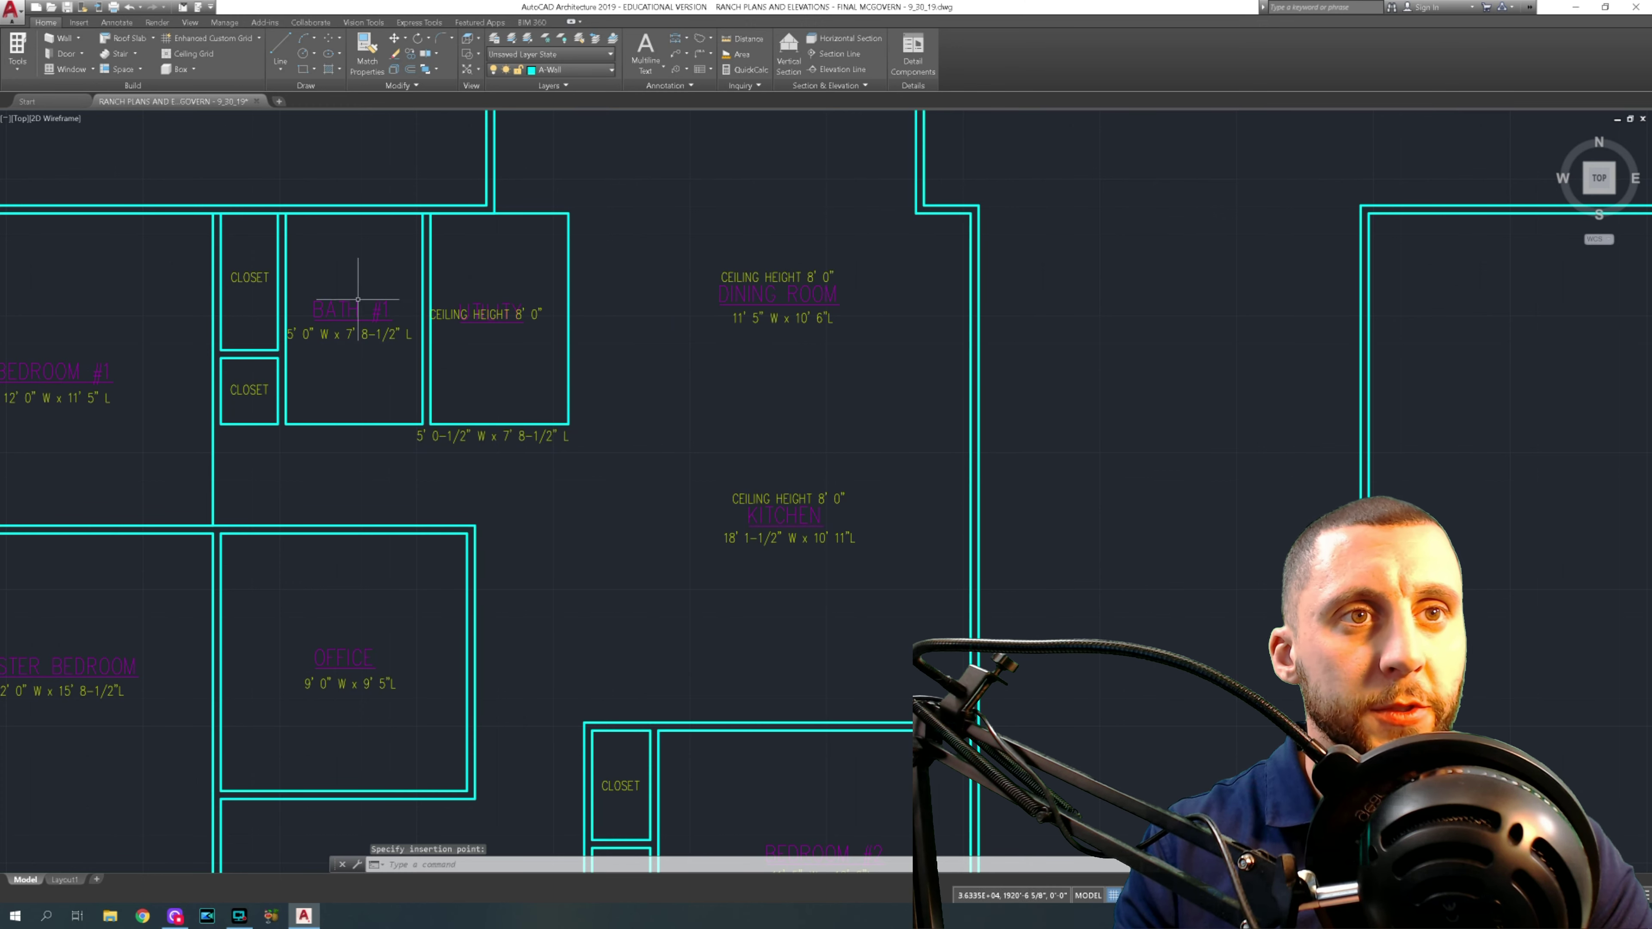
key("ctrl+v")
left_click(296, 294)
- Paste the ceiling height note above the BEDROOM #1 and MASTER BEDROOM labels
key("ctrl+v")
middle_click_drag(108, 357, 404, 336)
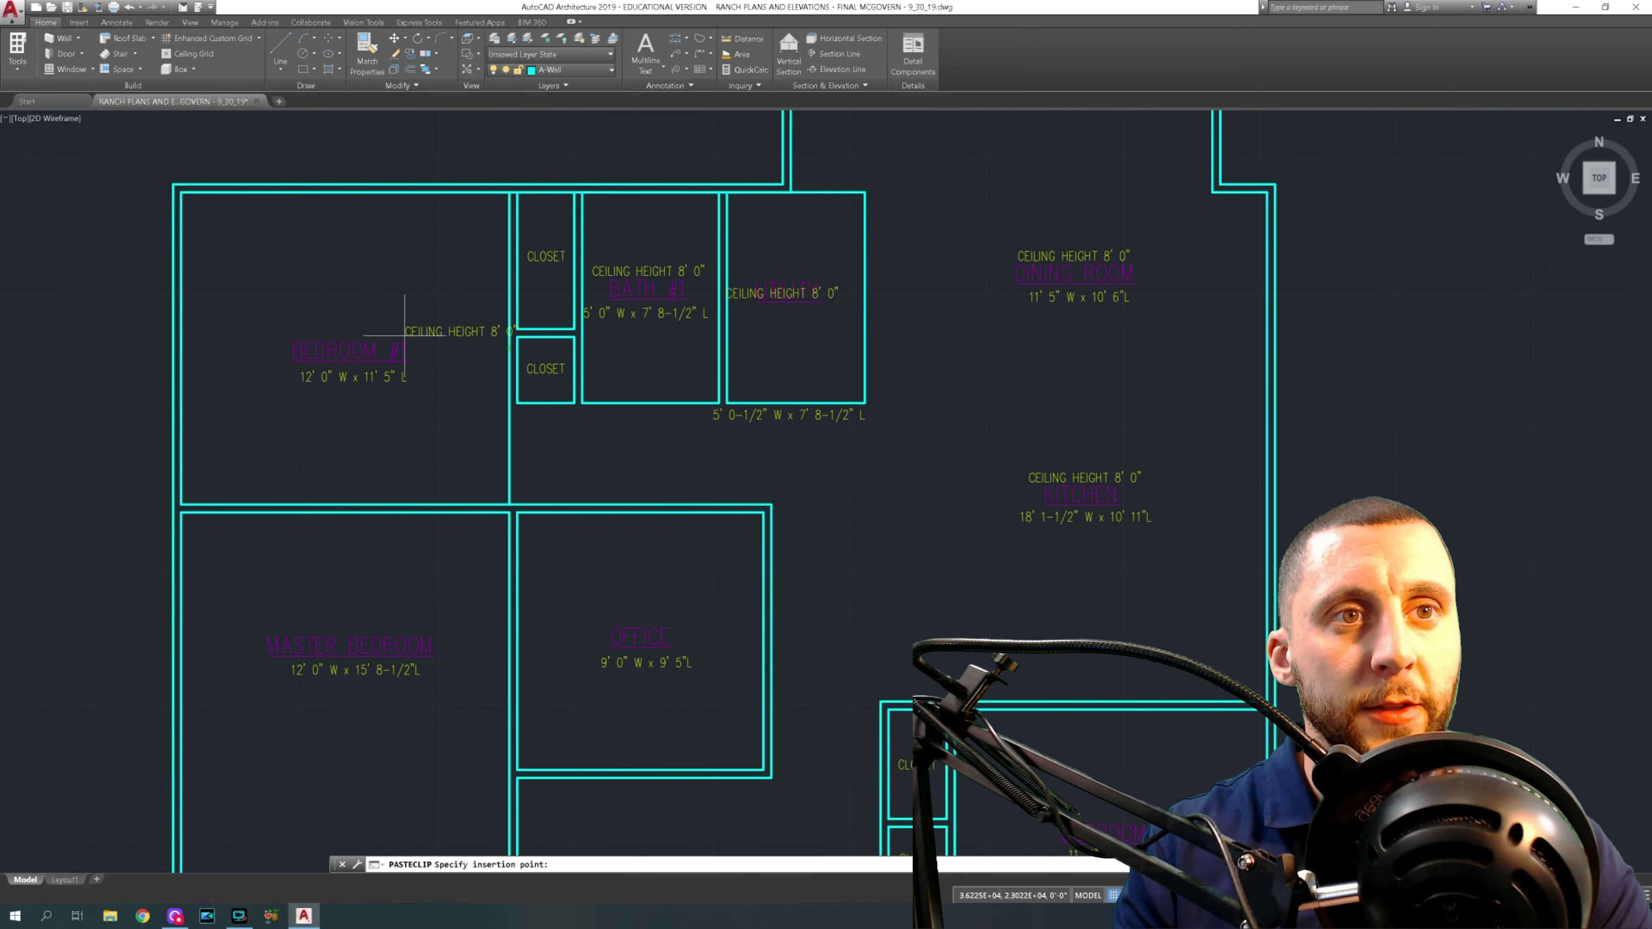
left_click(296, 337)
key("ctrl+v")
middle_click_drag(340, 515, 335, 343)
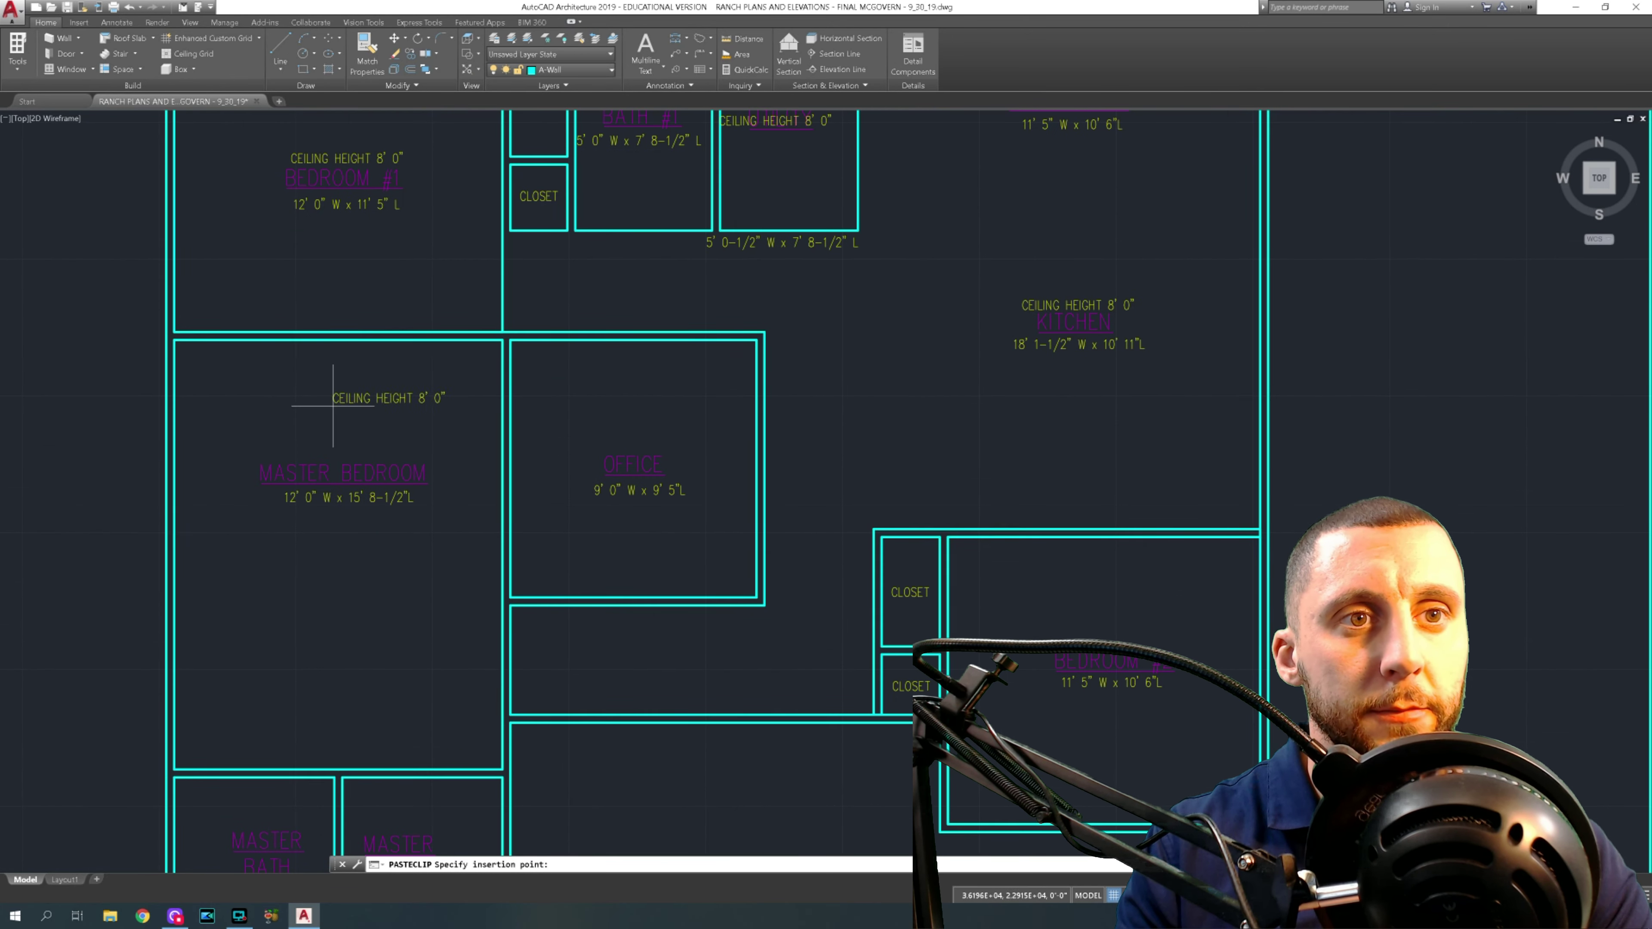
left_click(289, 454)
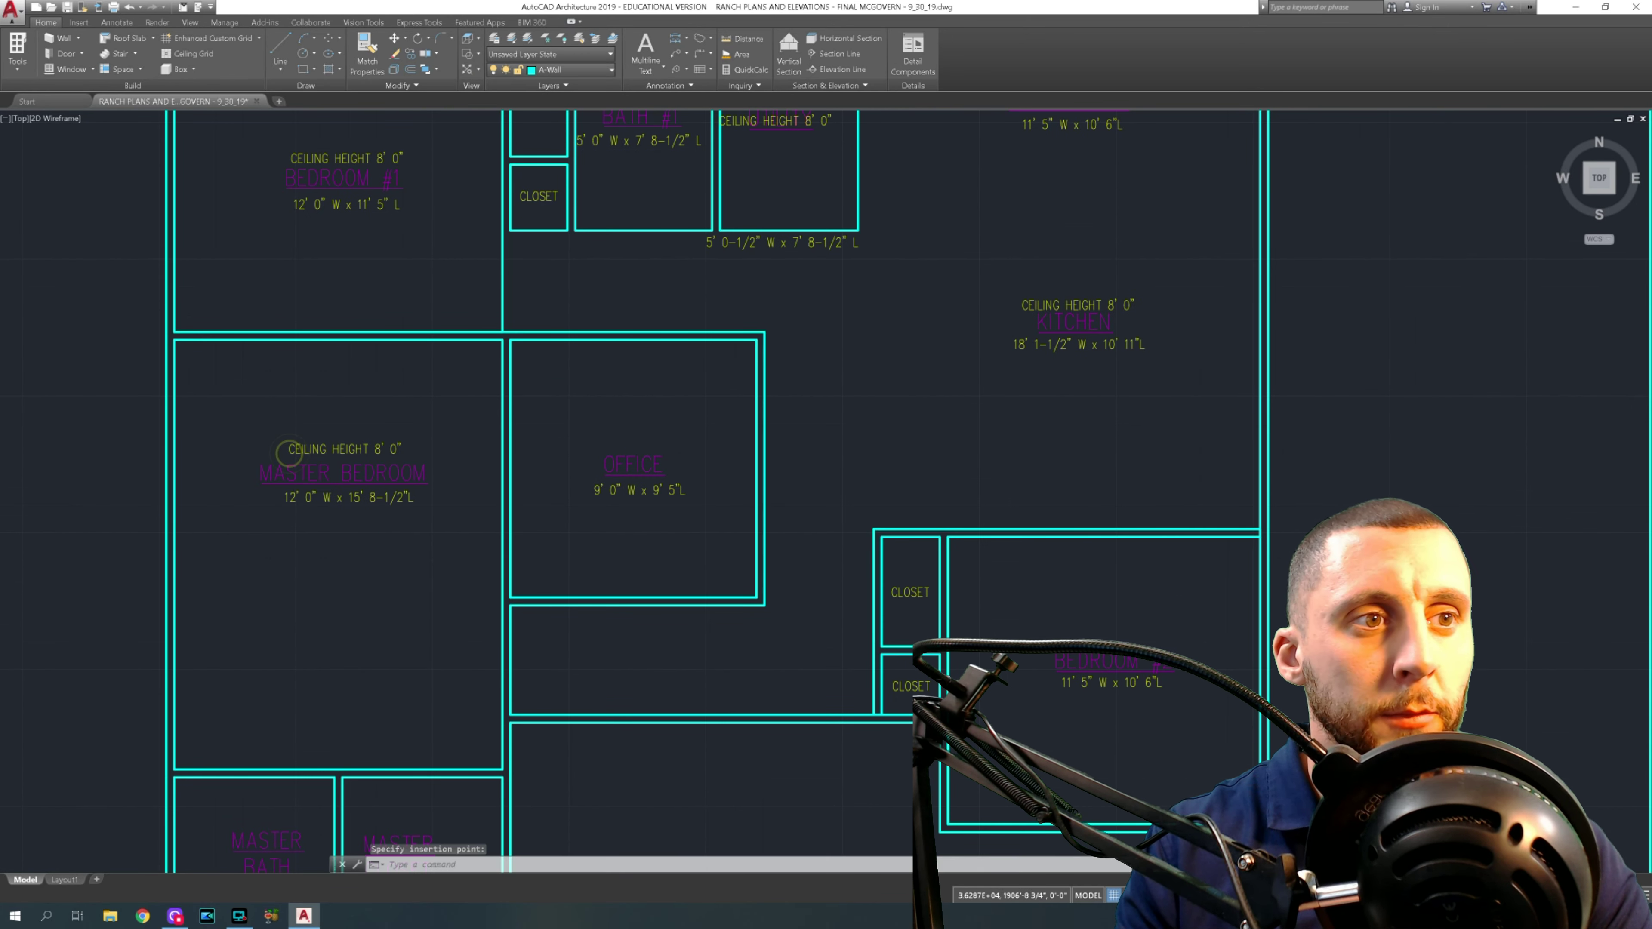
- Paste the ceiling height note above the office, master closet and master bath labels
key("ctrl+v")
mouse_move(579, 451)
middle_mouse_down()
mouse_move(667, 376)
mouse_move(623, 355)
mouse_move(636, 331)
middle_mouse_up()
scroll(469, 497, "up", 2)
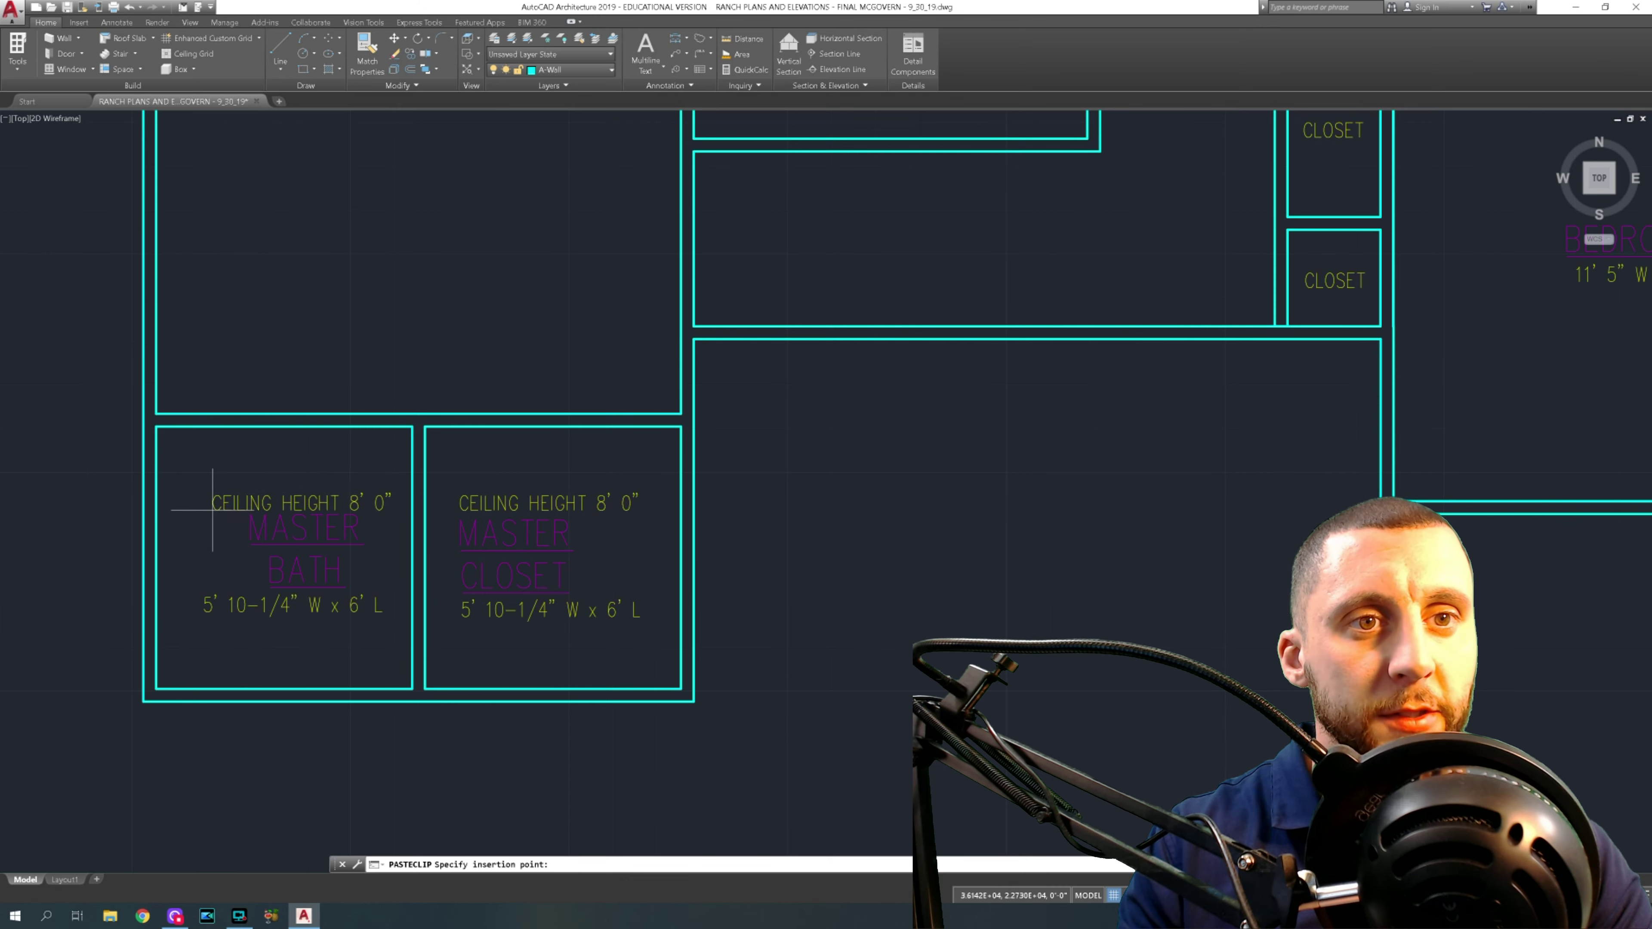
left_click(209, 498)
scroll(390, 500, "down", 4)
middle_click_drag(554, 500, 325, 528)
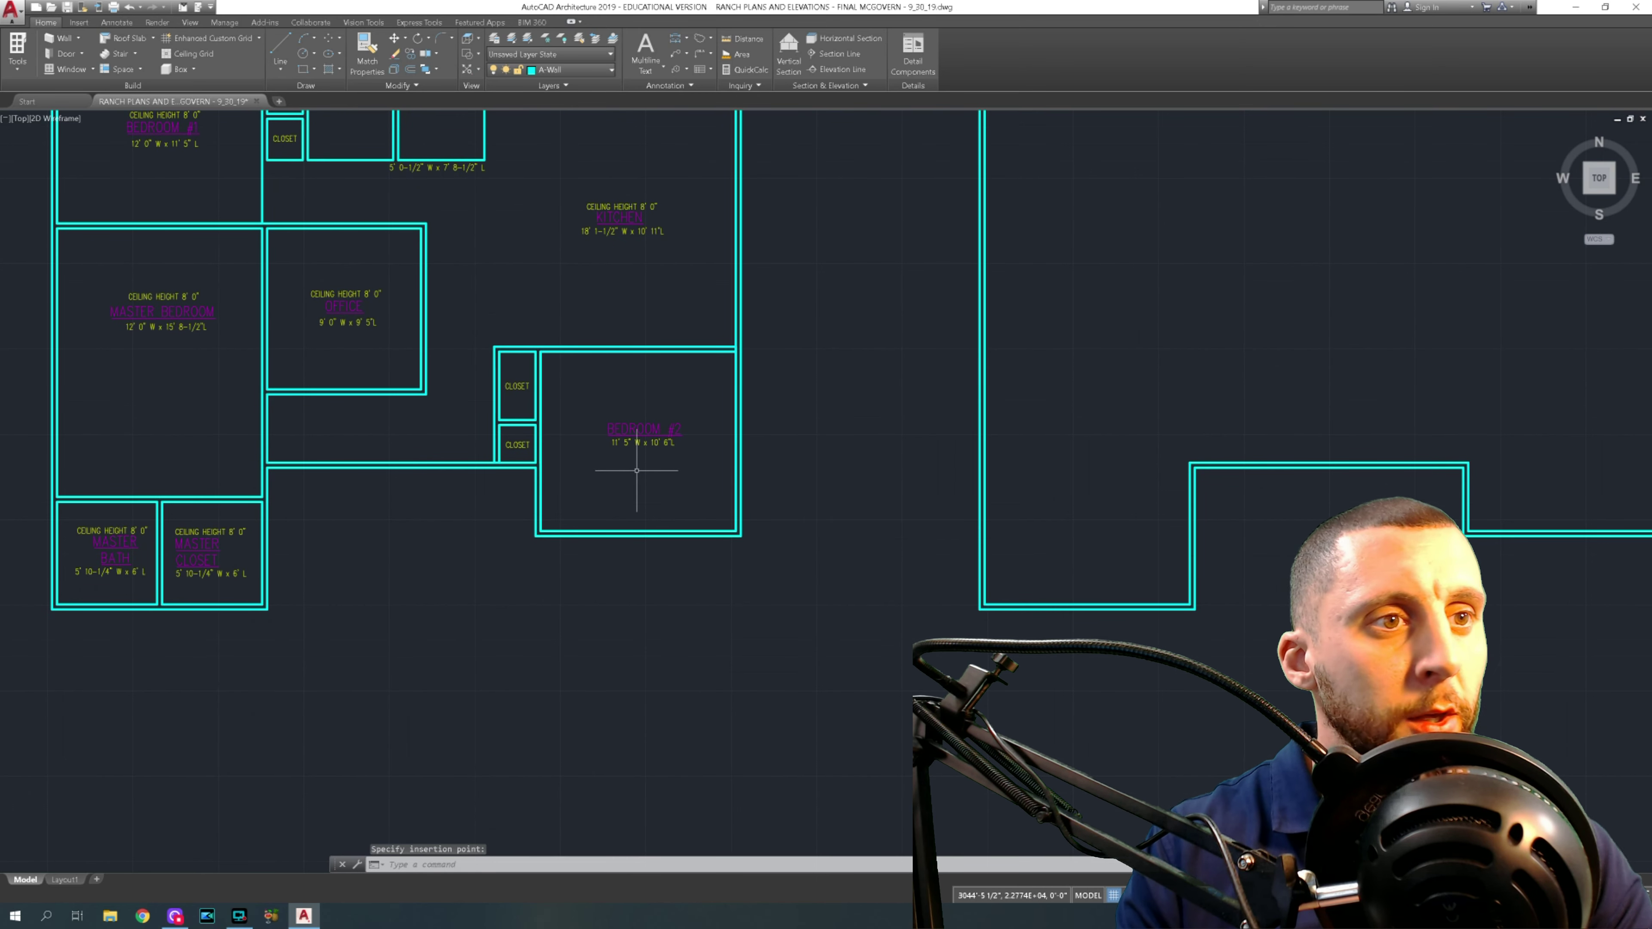
- Paste the ceiling height note above the BEDROOM #2 label and above the DINING label in the uppermost room
key("ctrl+v")
scroll(621, 445, "up", 4)
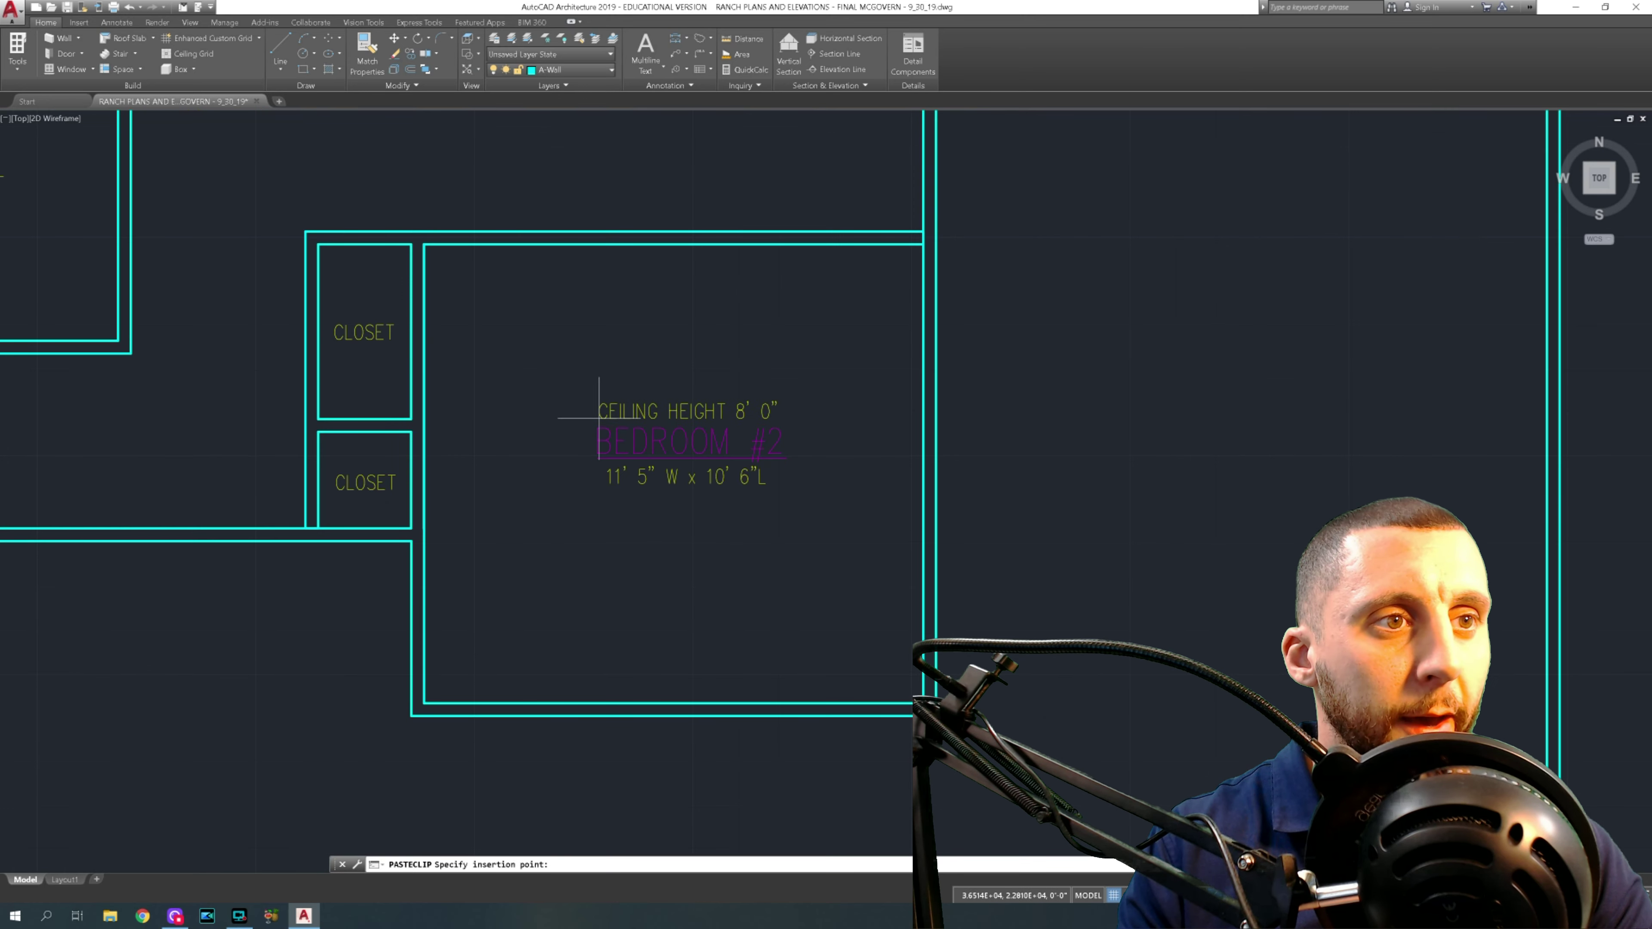
left_click(600, 418)
scroll(595, 423, "down", 5)
middle_click_drag(610, 371, 649, 462)
scroll(613, 270, "up", 6)
key("ctrl+v")
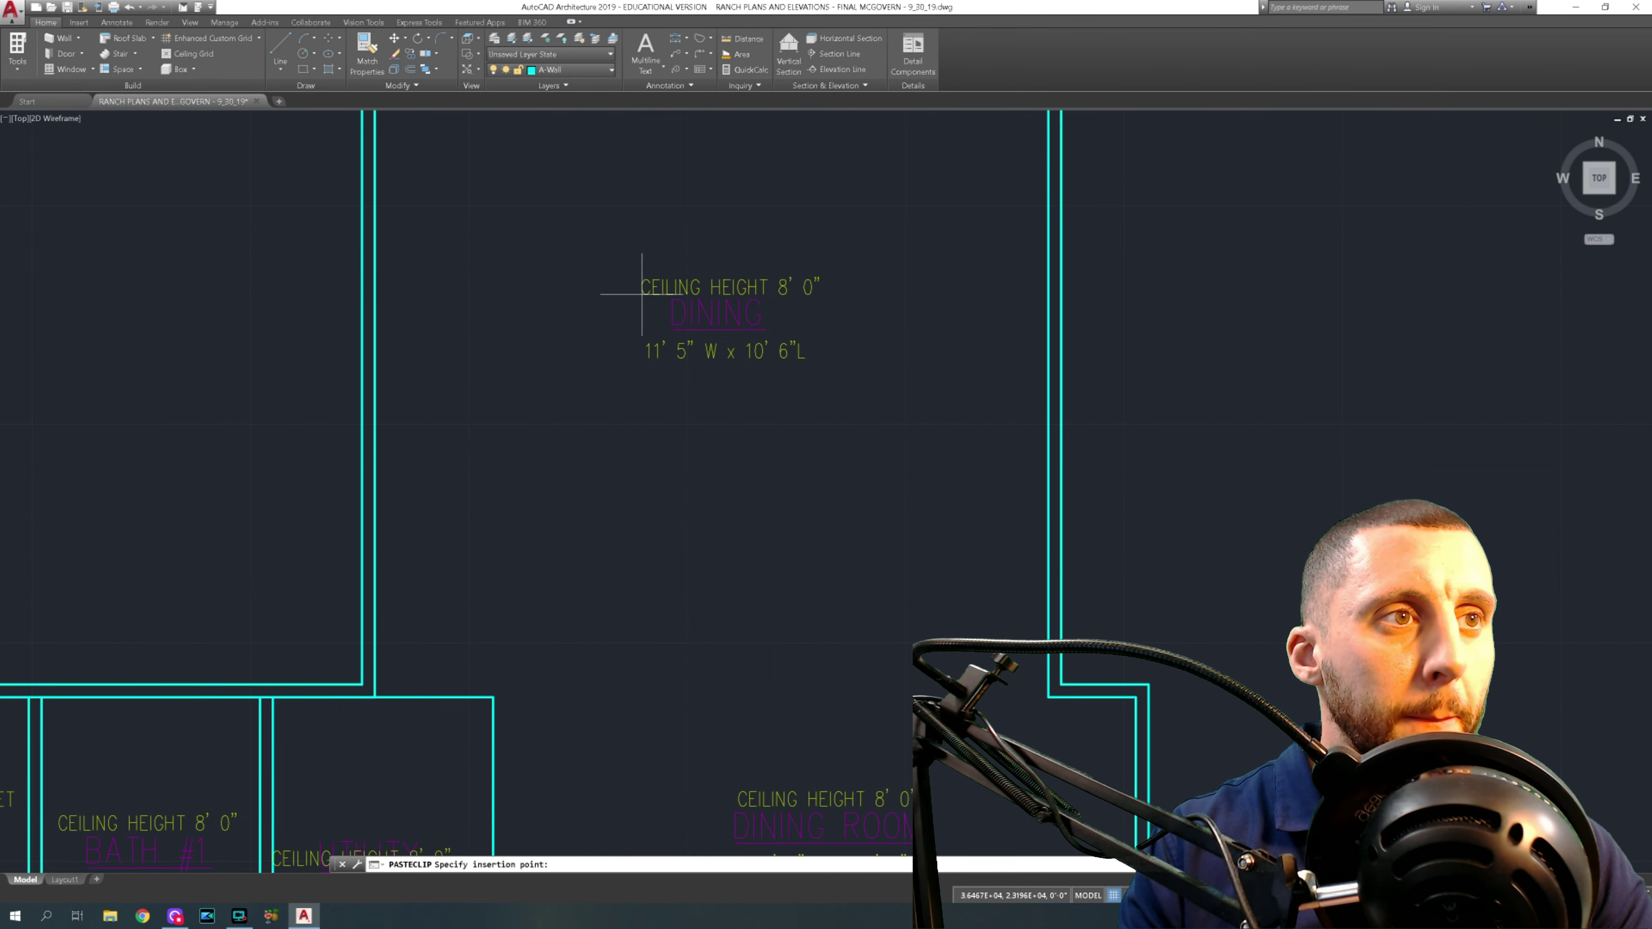
left_click(633, 292)
- Change the uppermost room's DINING label to "LIVING ROOM"
scroll(633, 292, "down", 6)
double_click(687, 355)
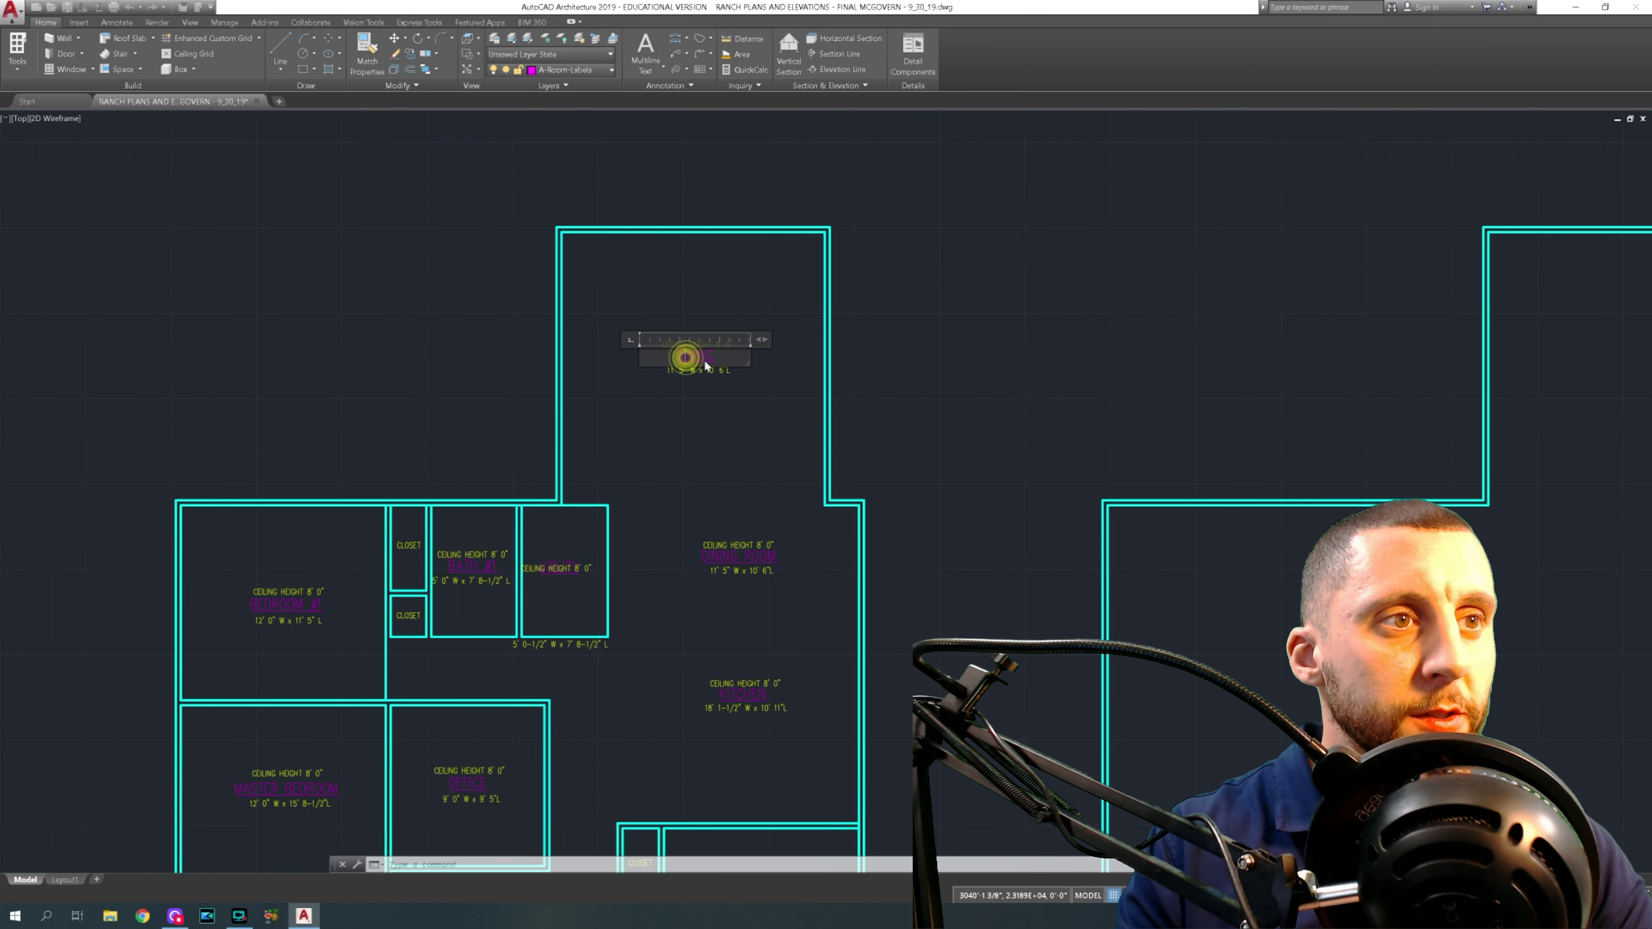
key("BackSpace")
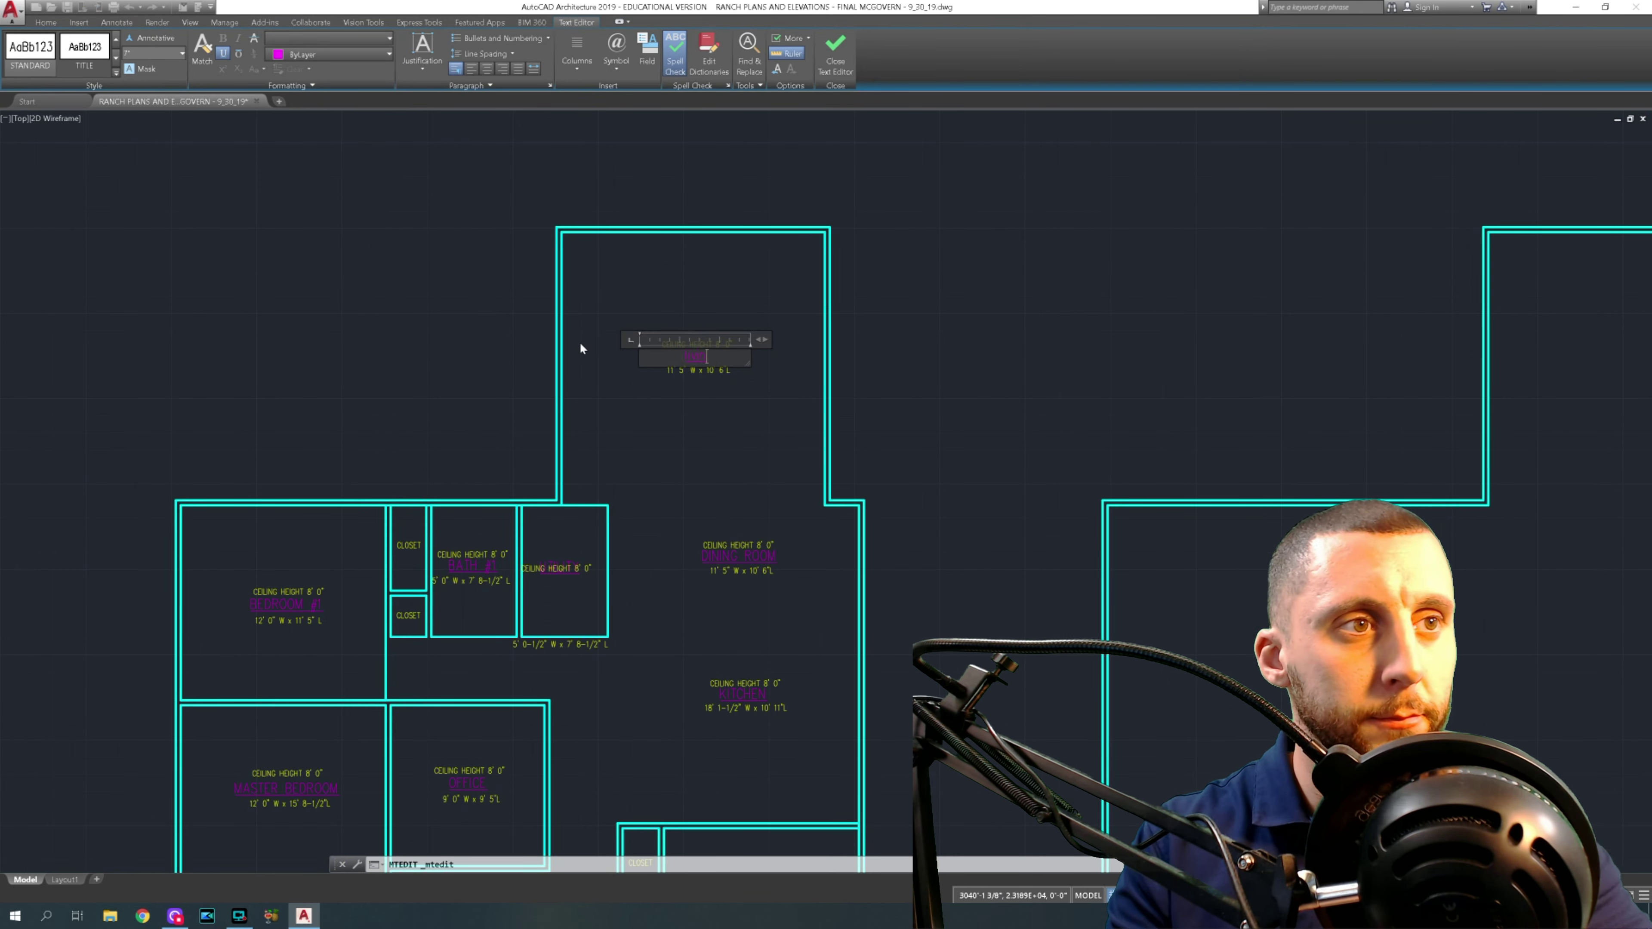
key("BackSpace")
key("BackSpace")
key("BackSpace")
key("BackSpace")
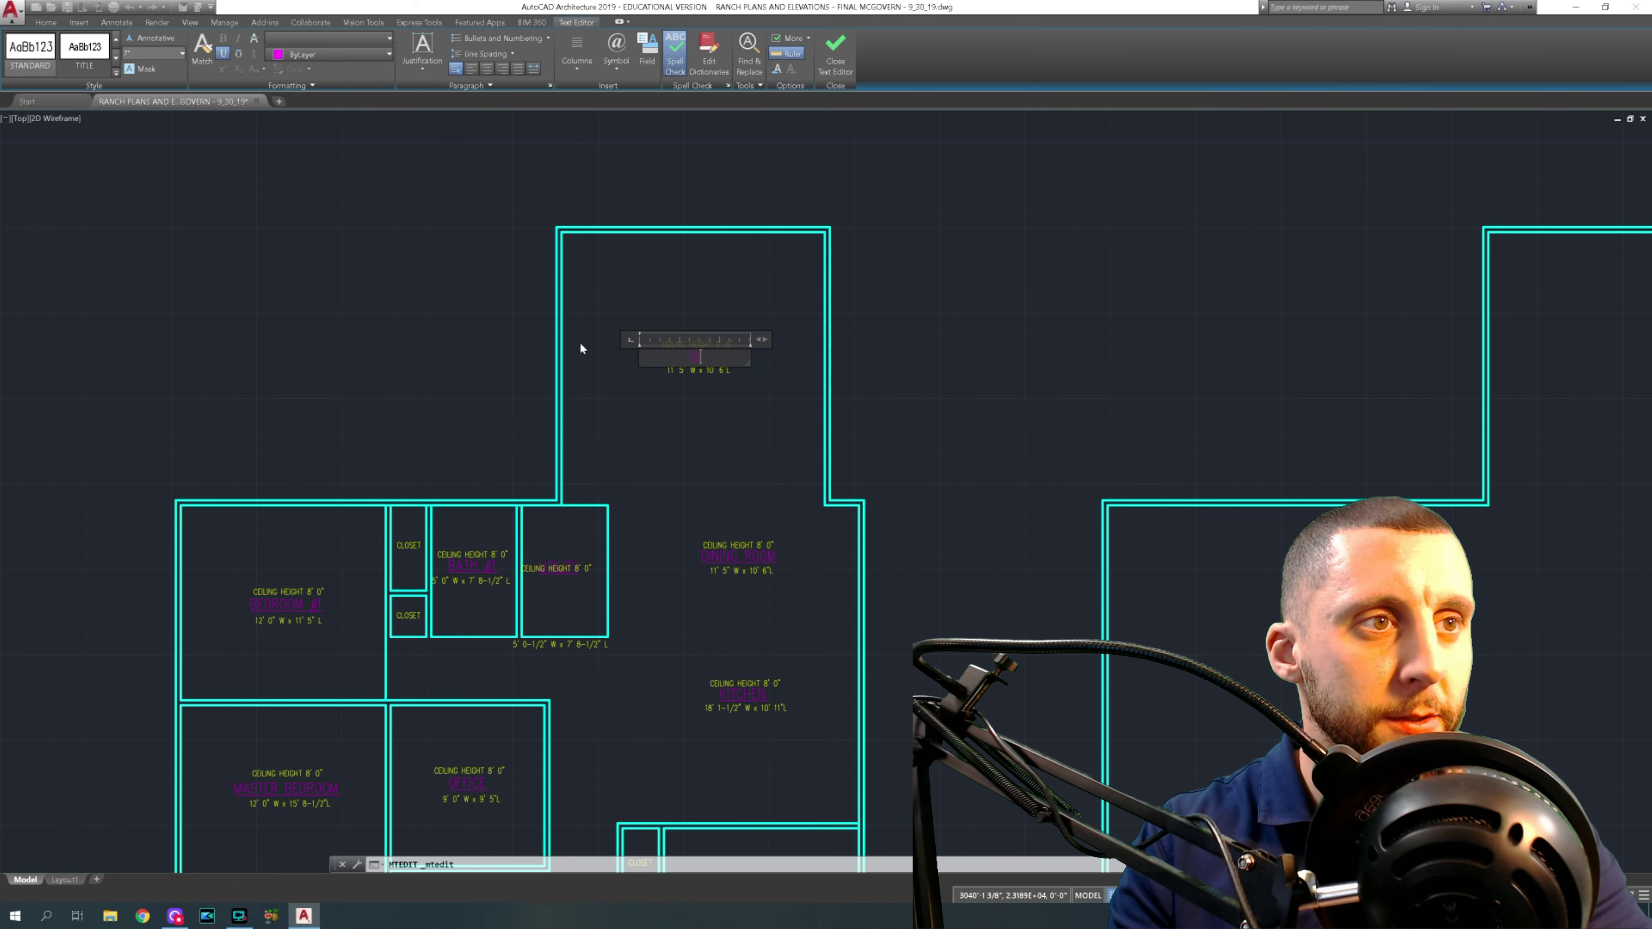
type("LIVING ROOM")
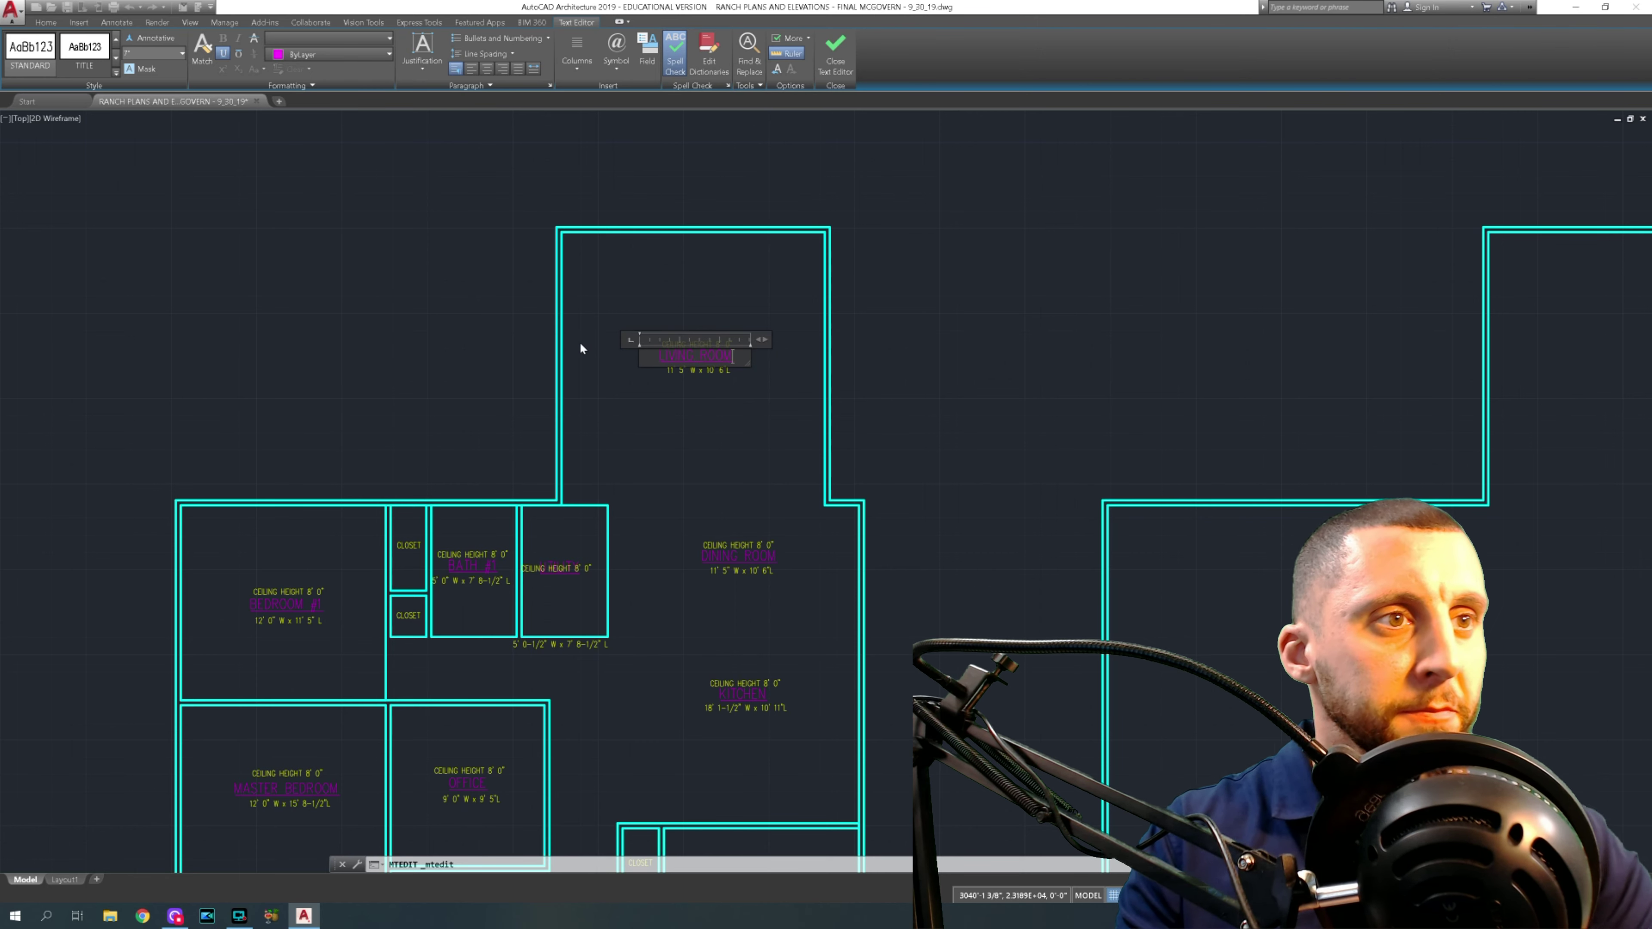
left_click(535, 462)
- Move the MASTER CLOSET label slightly to the right to centre it between its ceiling height note and room-size text
scroll(774, 634, "up", 5)
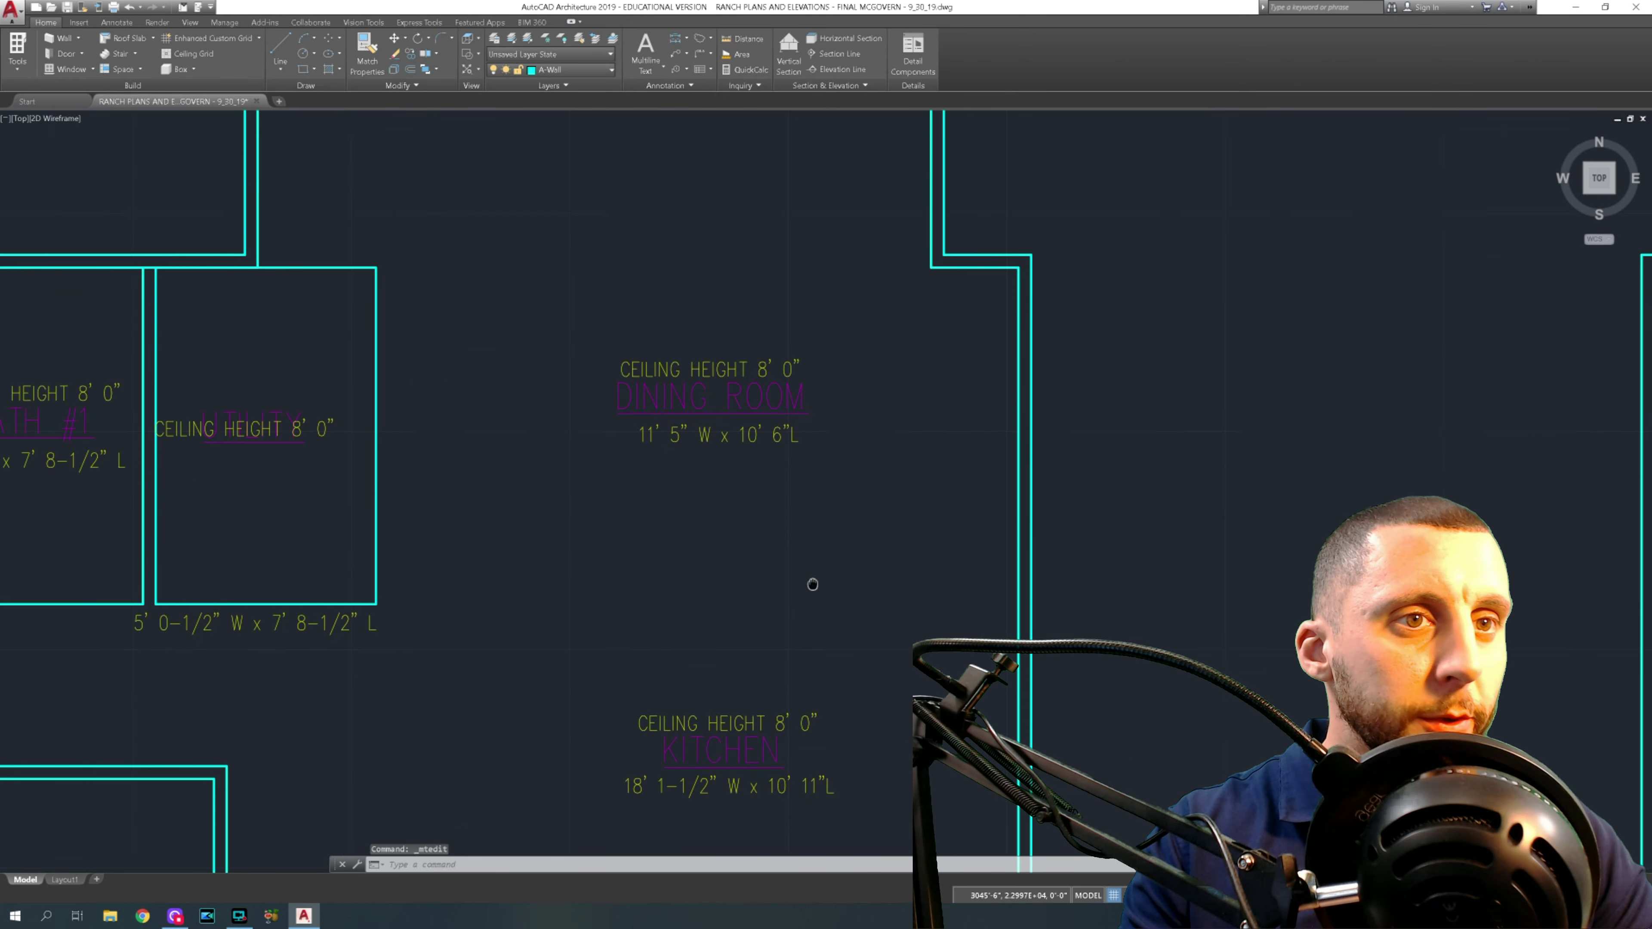
mouse_move(601, 358)
middle_mouse_down()
mouse_move(1003, 417)
mouse_move(1041, 326)
middle_mouse_up()
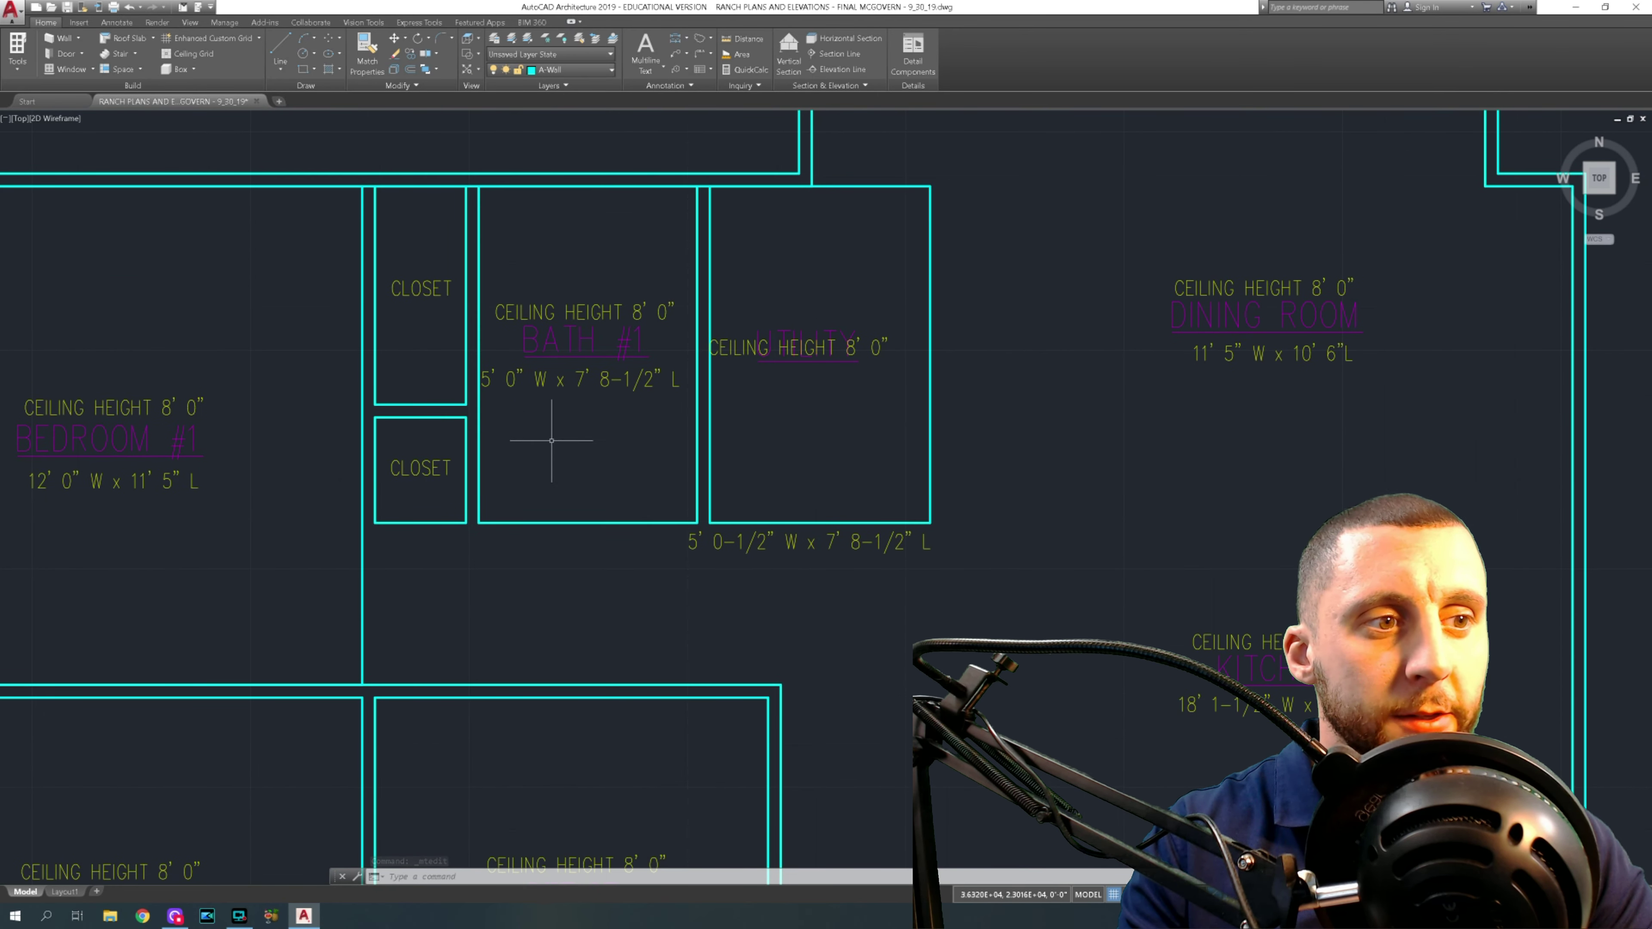
scroll(675, 513, "down", 4)
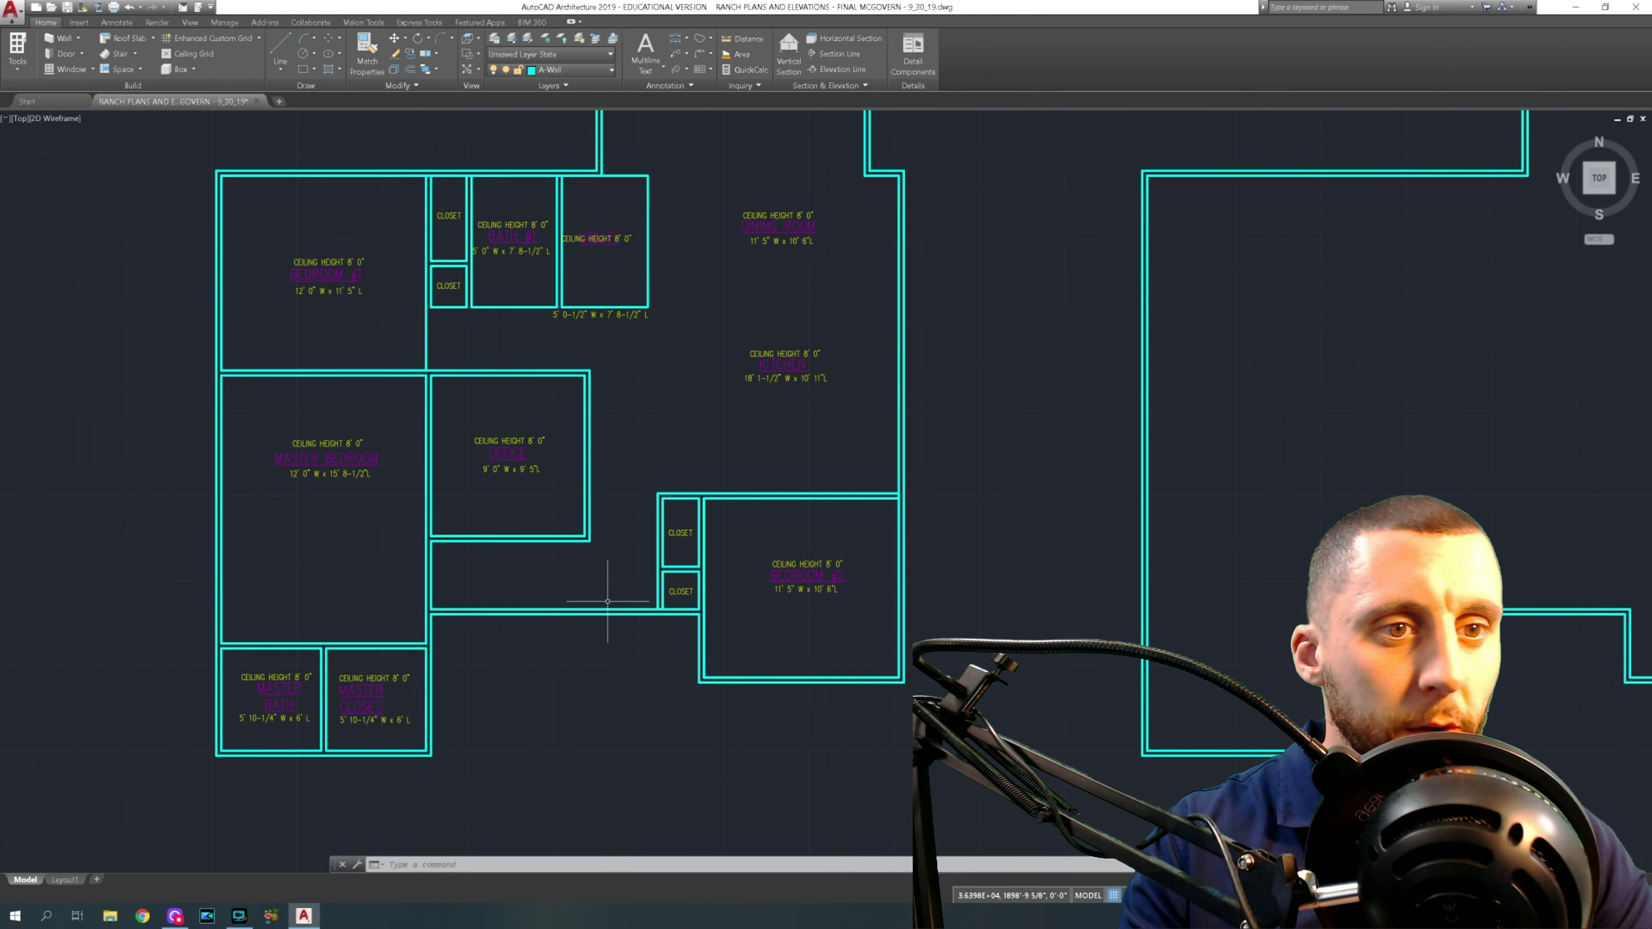
scroll(345, 717, "up", 4)
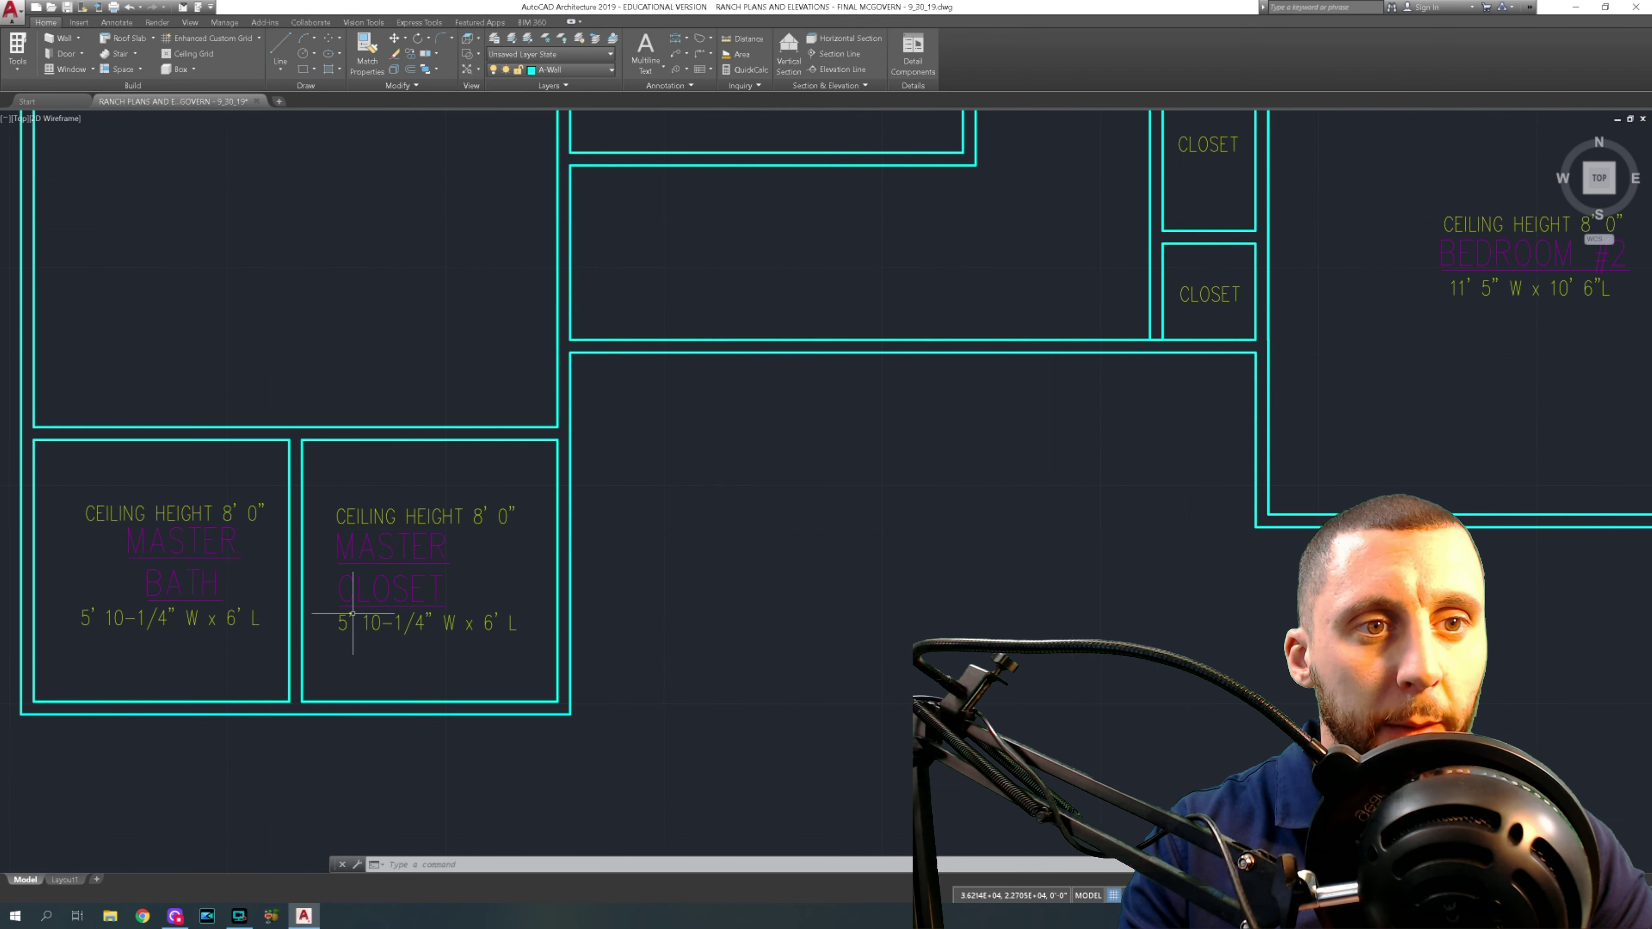
left_click(396, 553)
type("m")
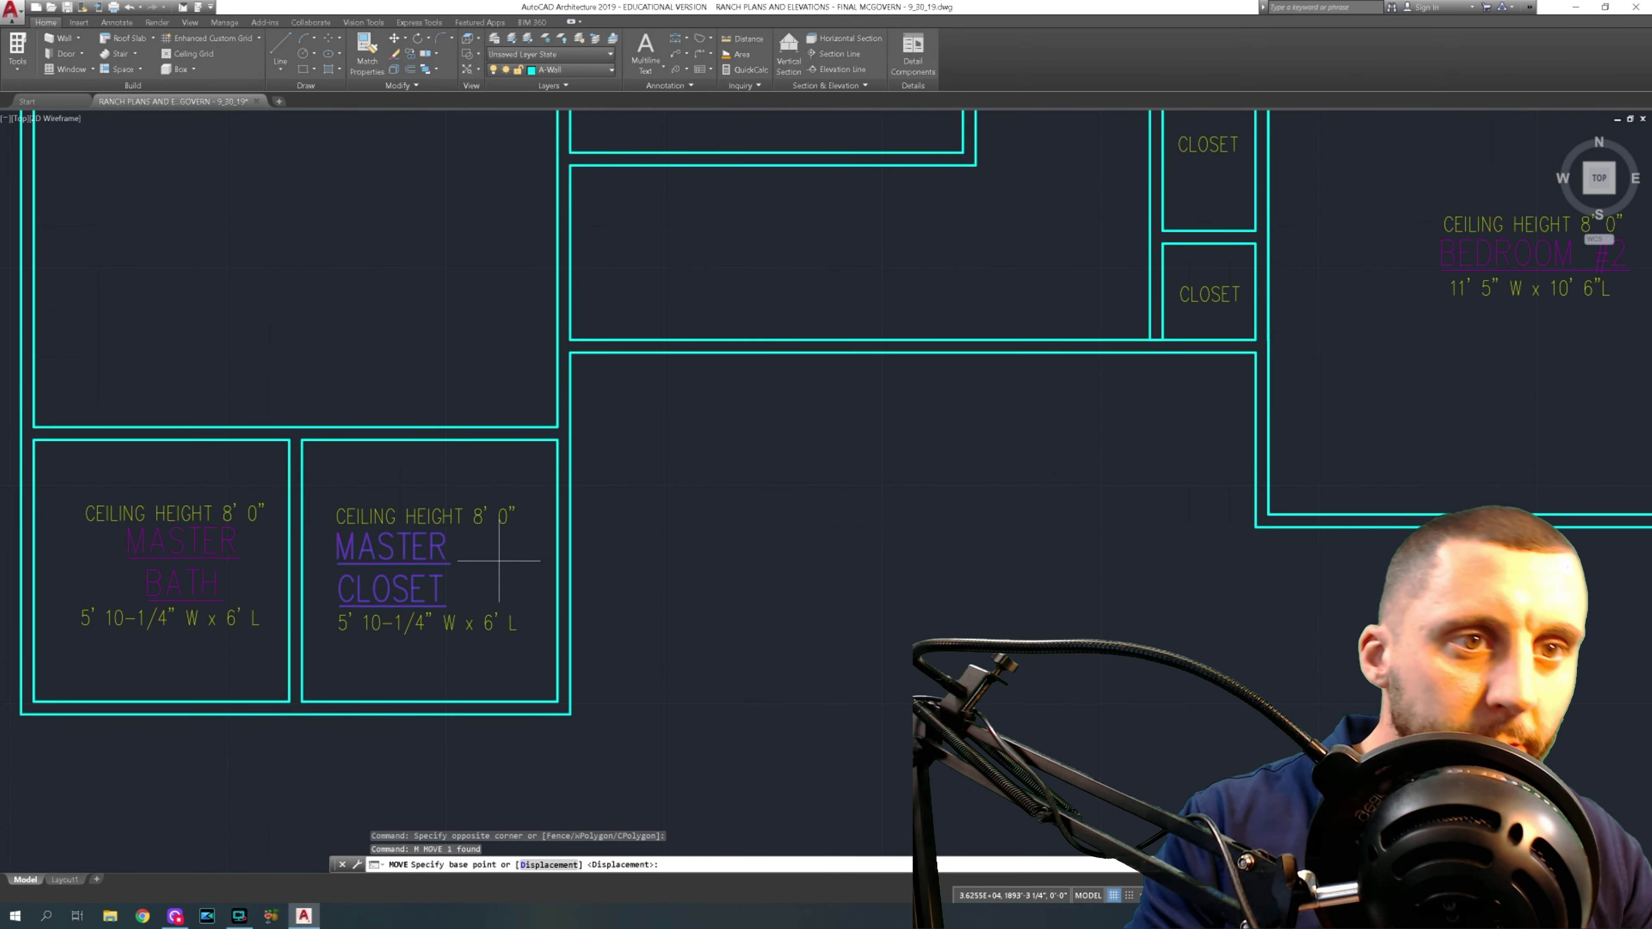
key("Return")
left_click(498, 561)
left_click(533, 561)
- Try a text height of 5 on the BATH #1 label through its properties, and undo the change
middle_click_drag(533, 564, 574, 501)
scroll(572, 495, "down", 6)
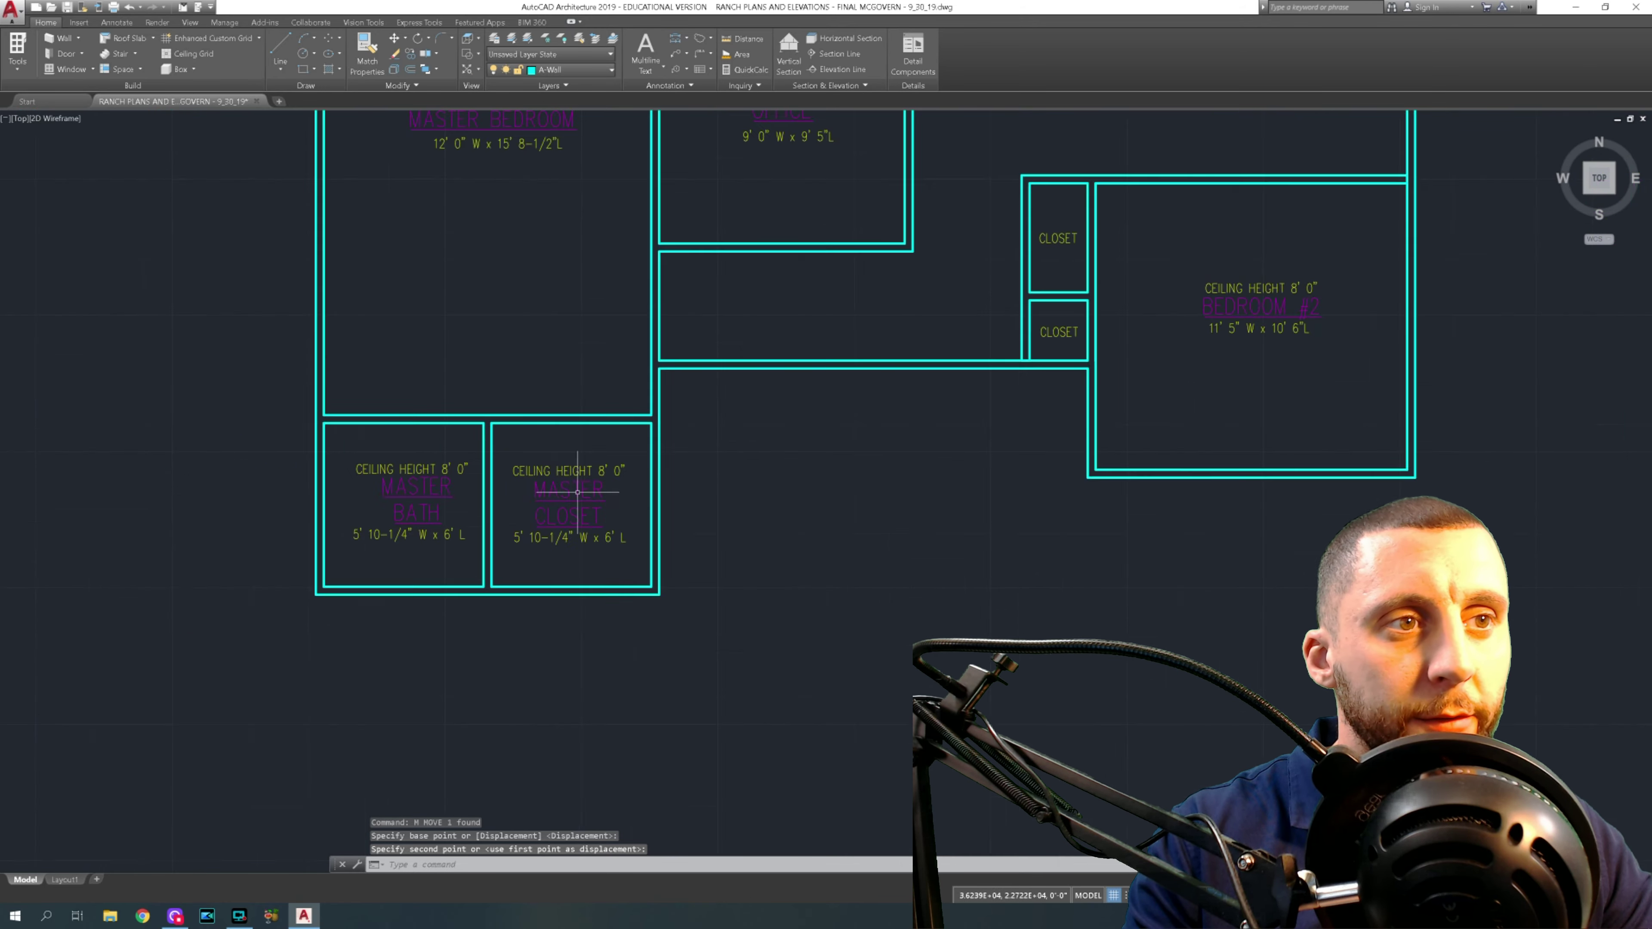
scroll(640, 287, "up", 10)
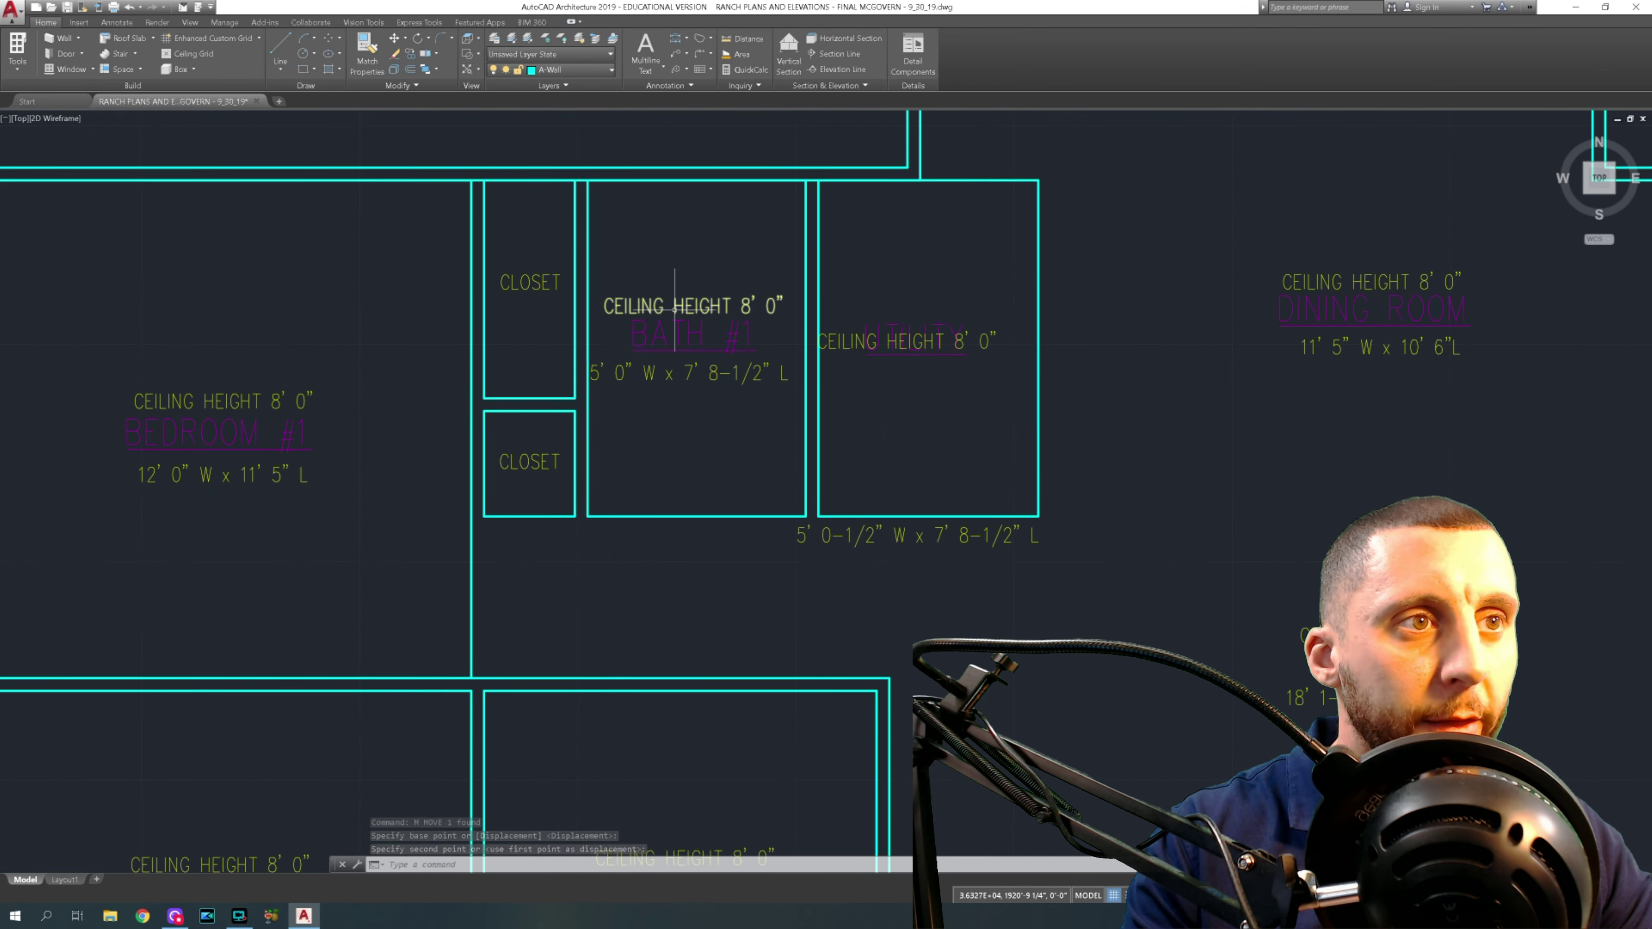
left_click(683, 338)
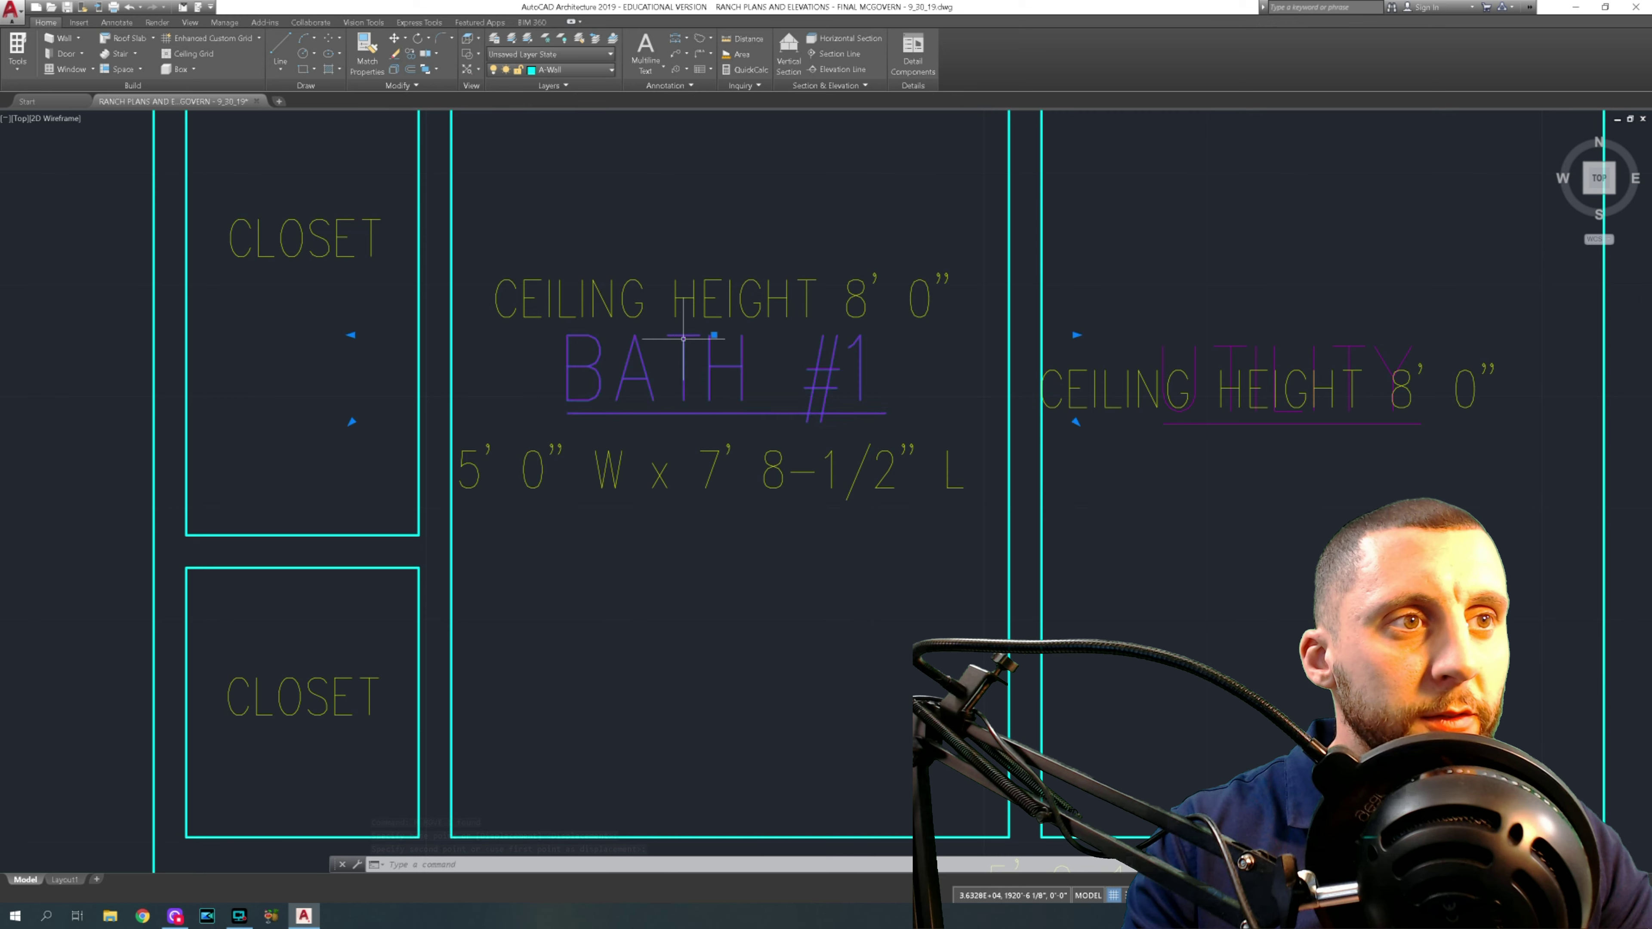
right_click(677, 523)
left_click(740, 776)
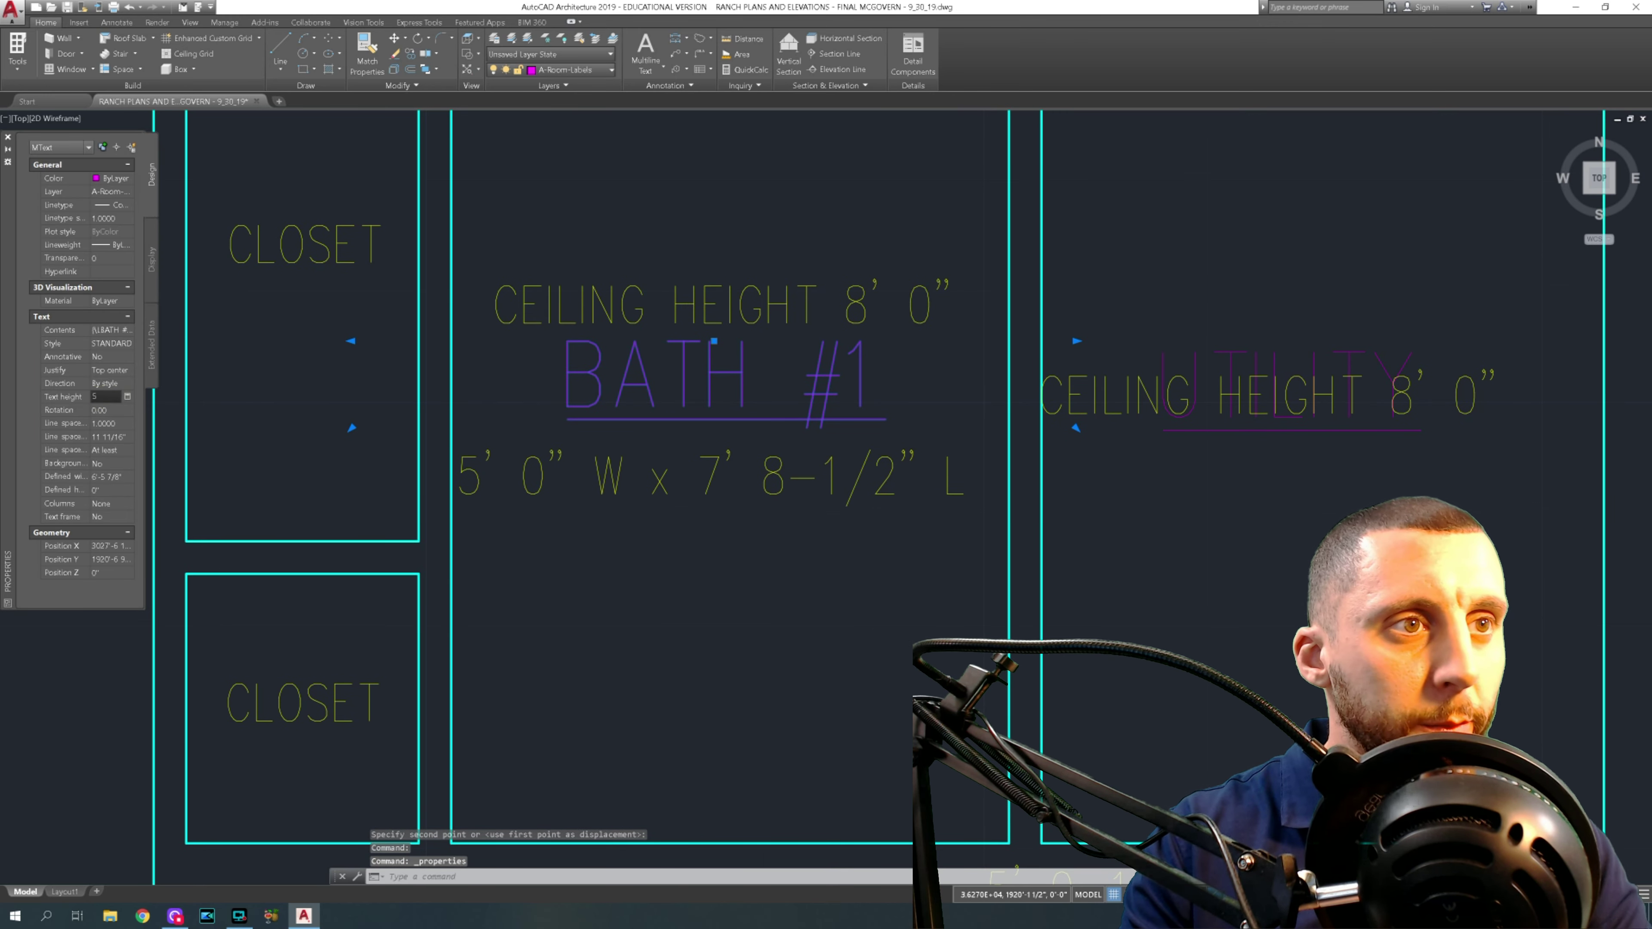
type("5")
key("Tab")
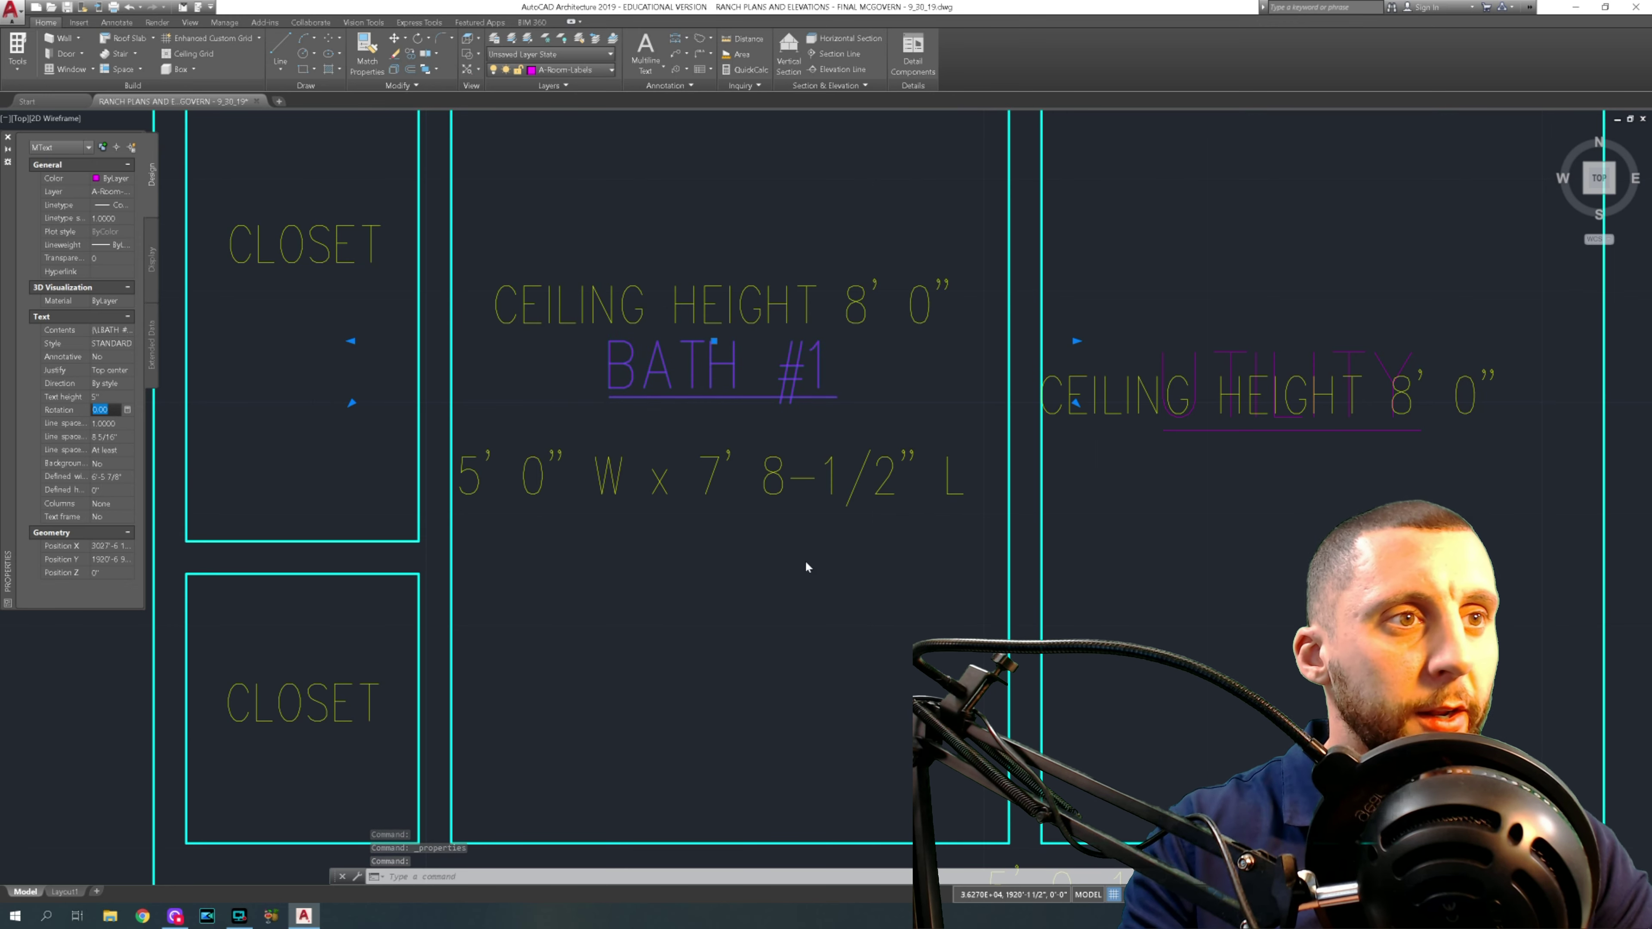
key("Escape")
key("ctrl+z")
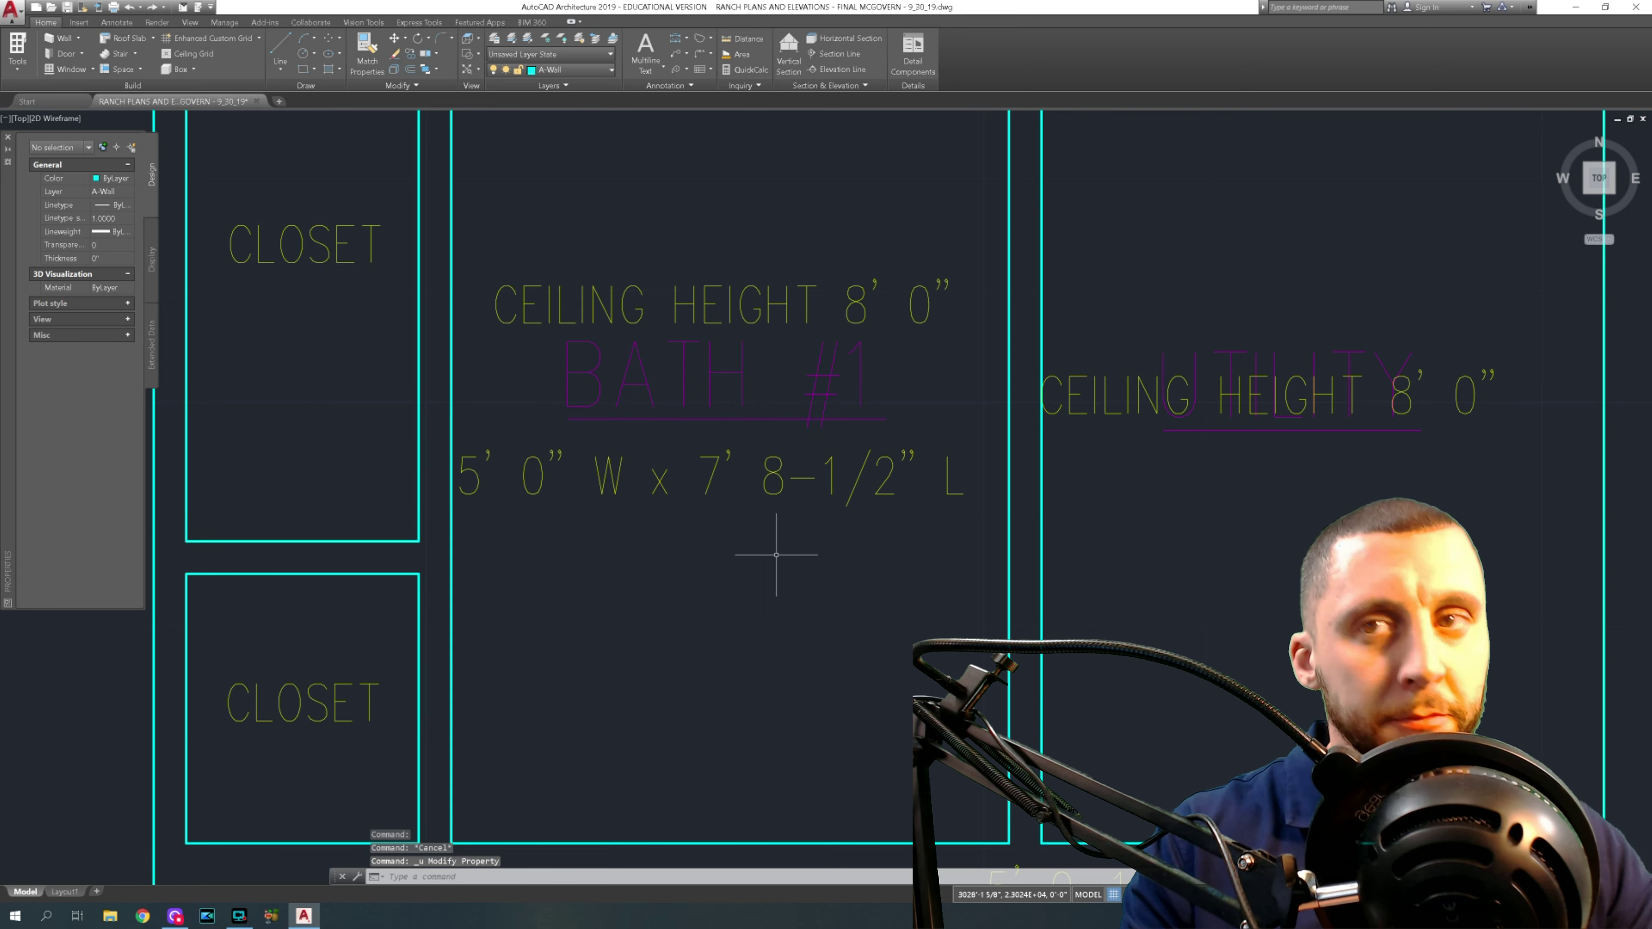
- Move the utility room's ceiling height note up so it sits above the UTILITY label
scroll(1159, 504, "down", 2)
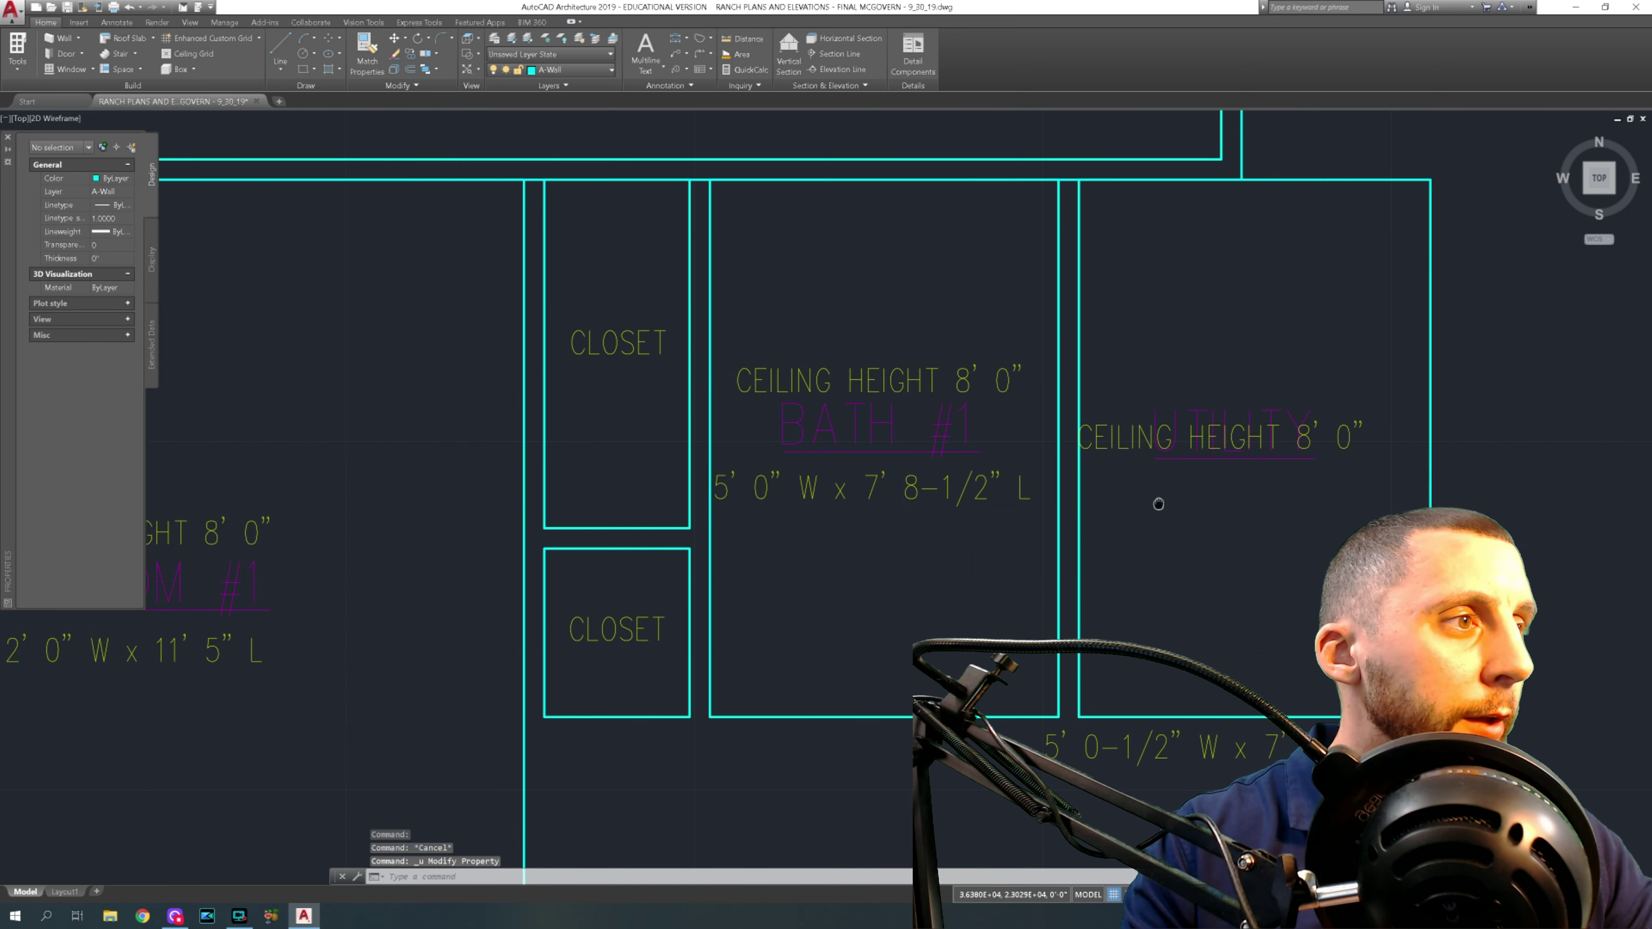
middle_click_drag(1158, 504, 863, 467)
left_click(855, 390)
left_click(830, 544)
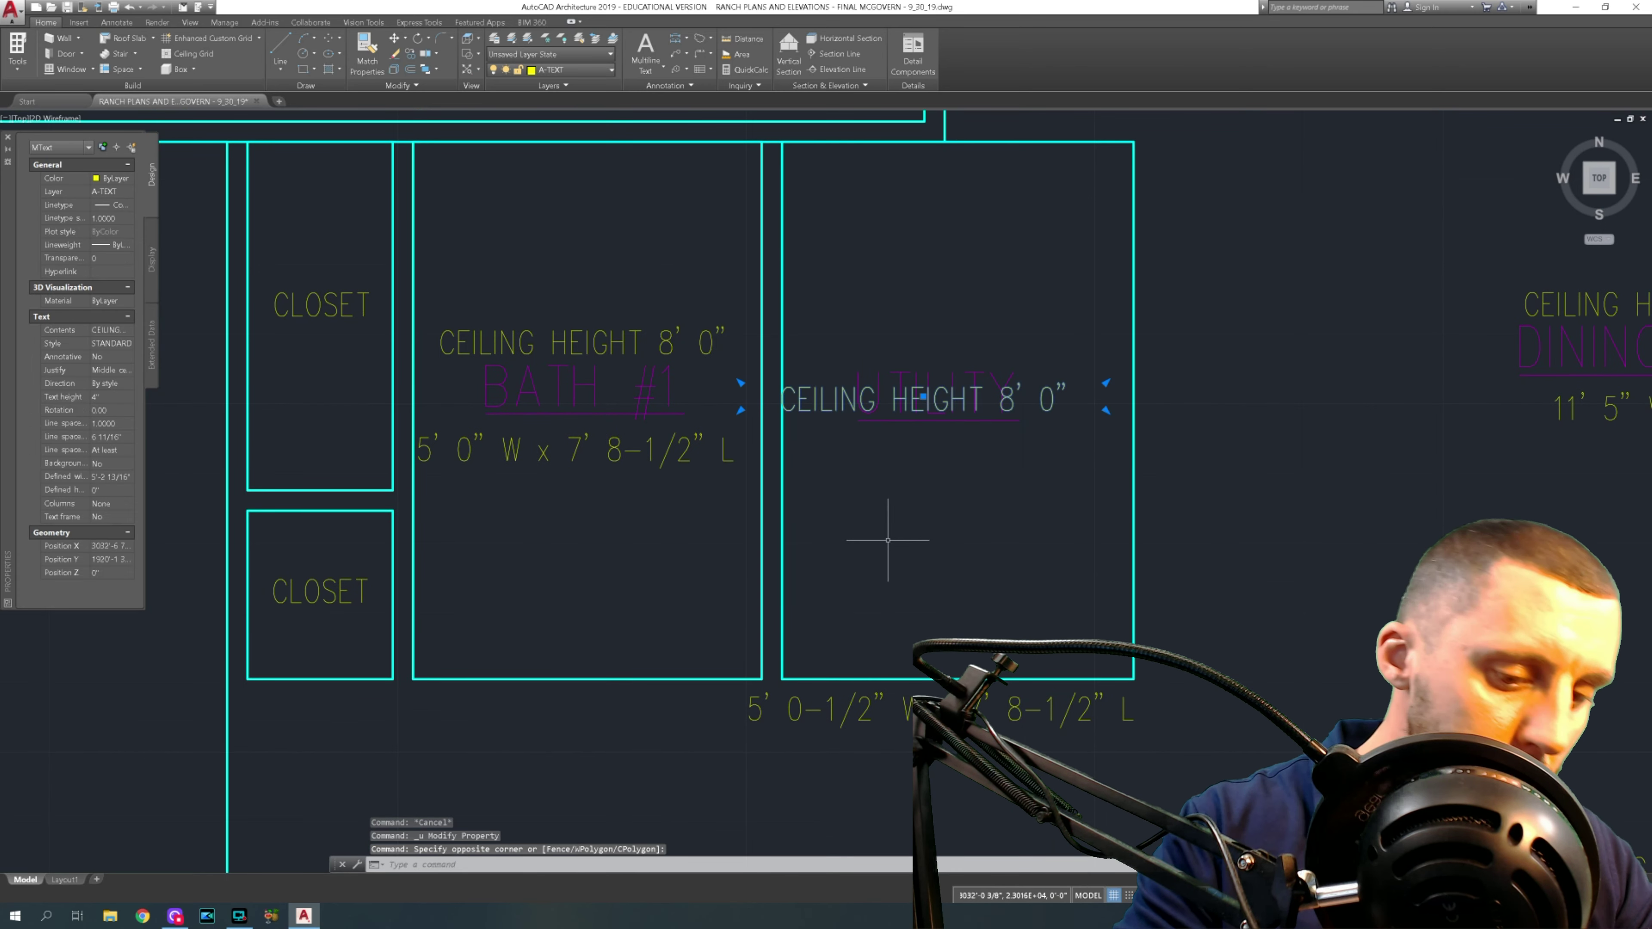
type("m")
key("Return")
left_click(932, 540)
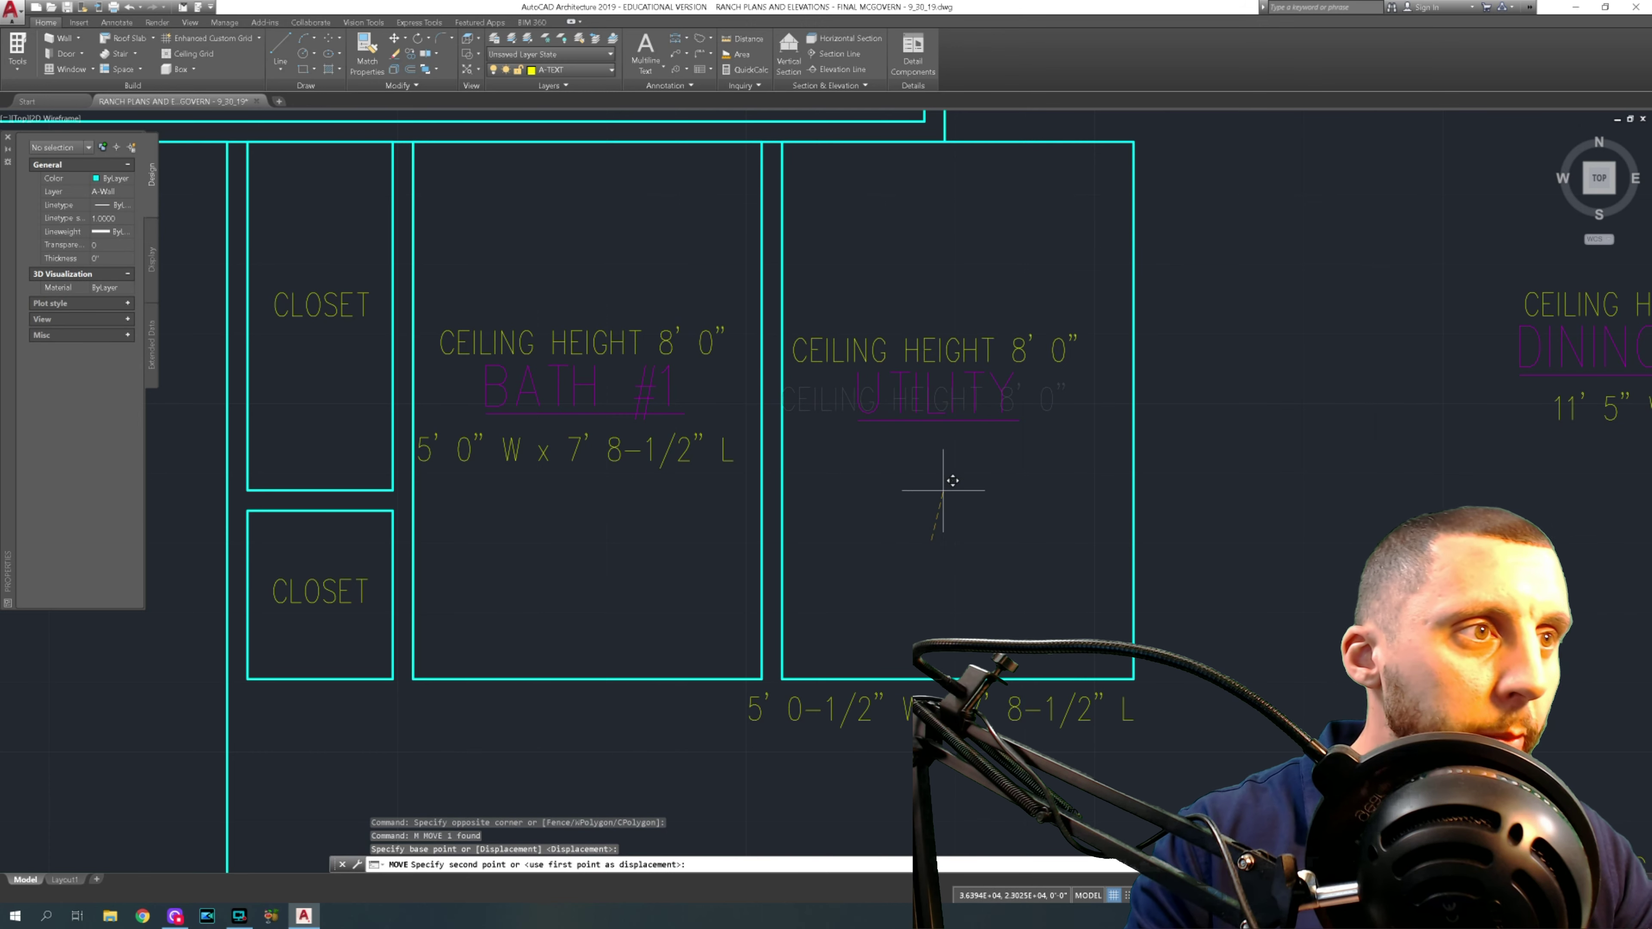
left_click(948, 489)
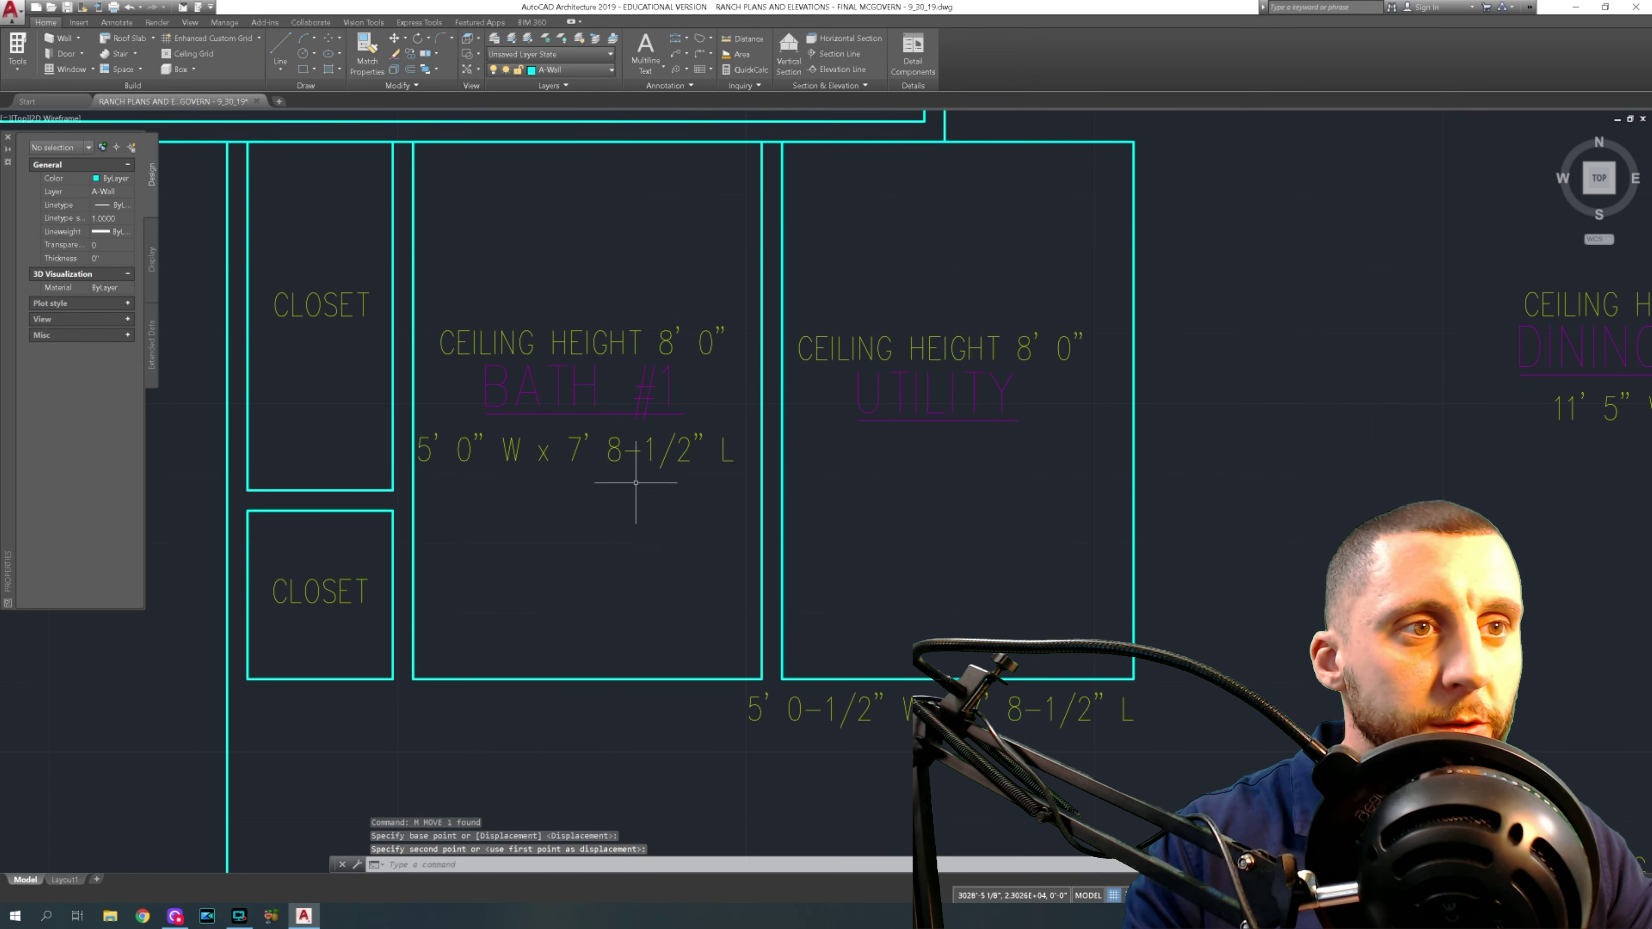
left_click(575, 446)
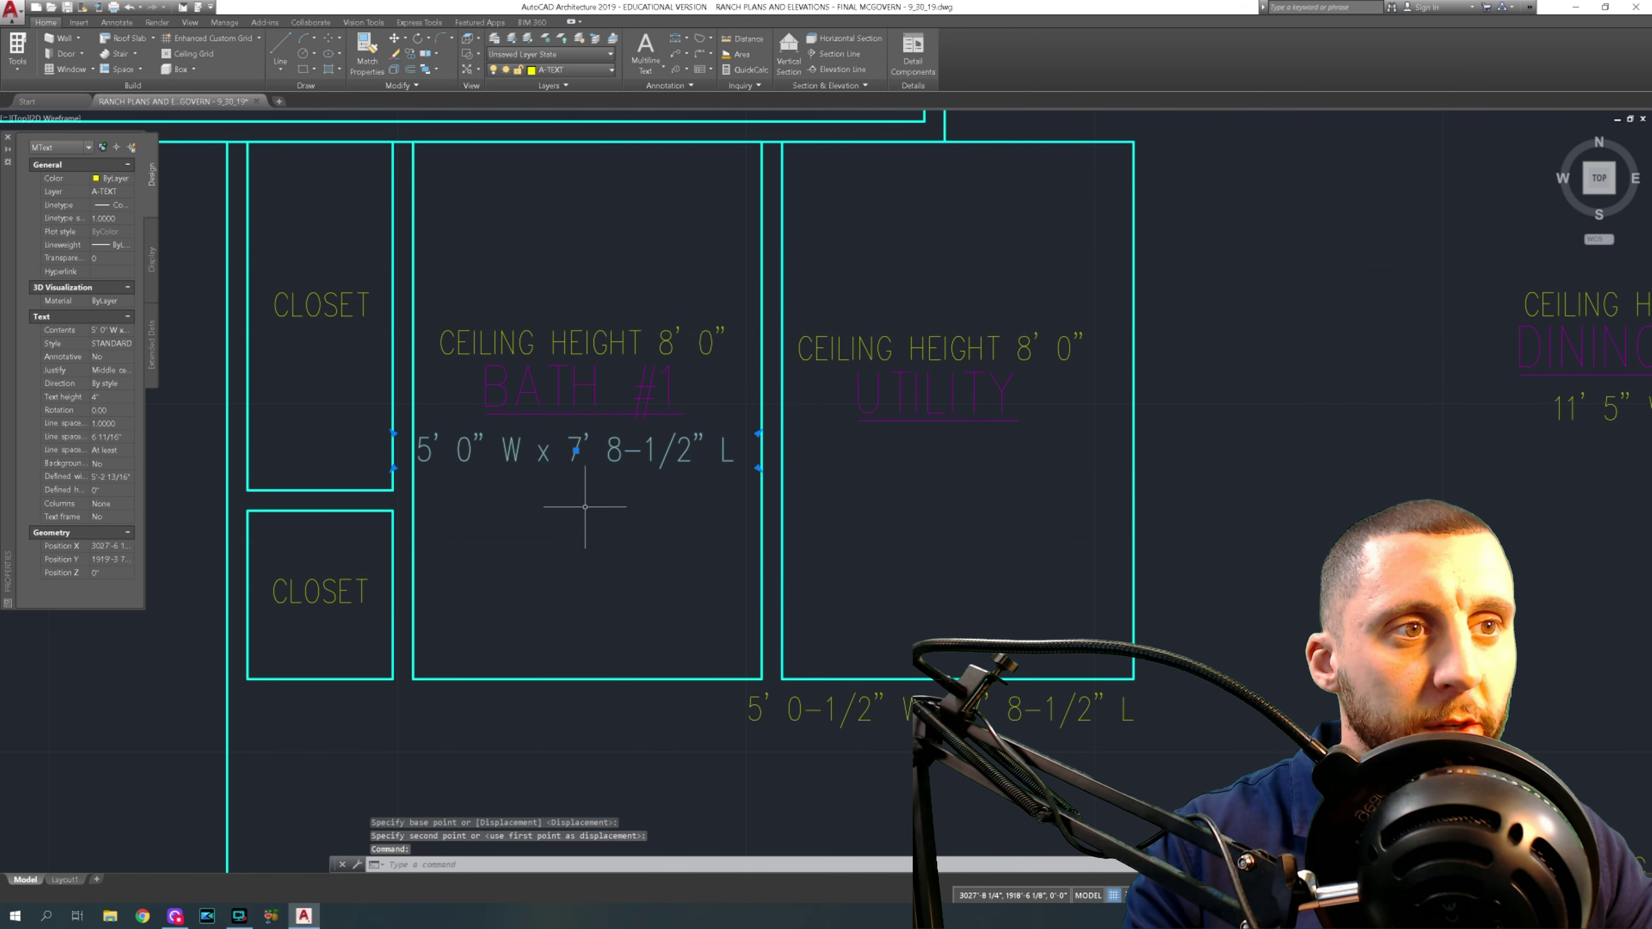
scroll(585, 507, "down", 5)
key("Escape")
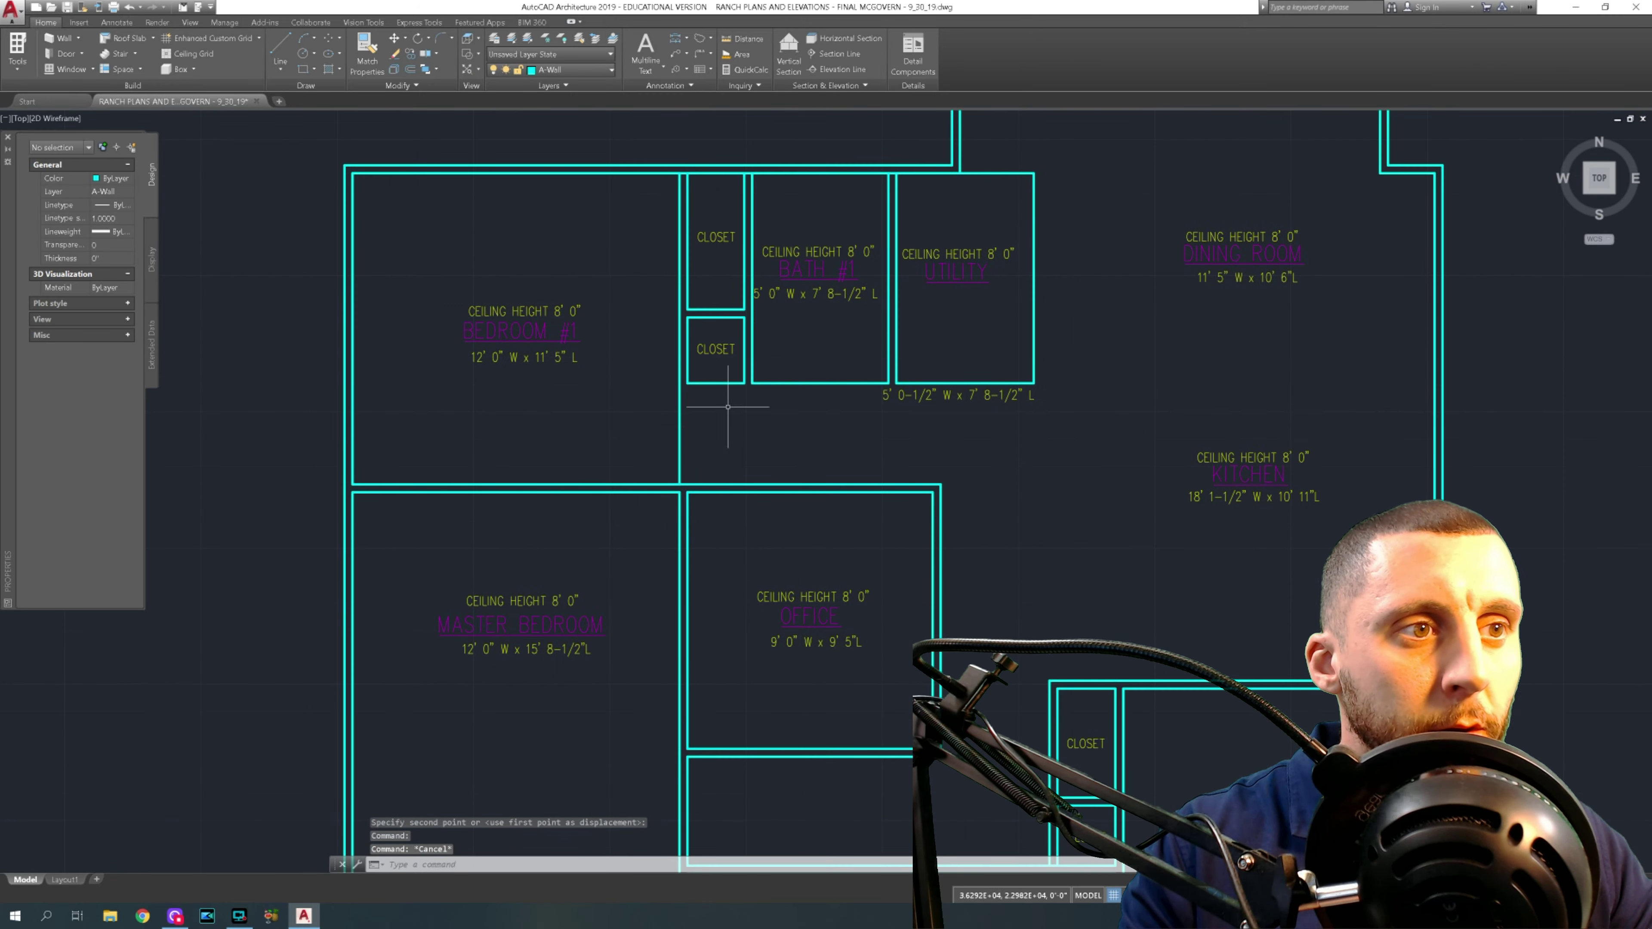
left_click(802, 483)
left_click(285, 54)
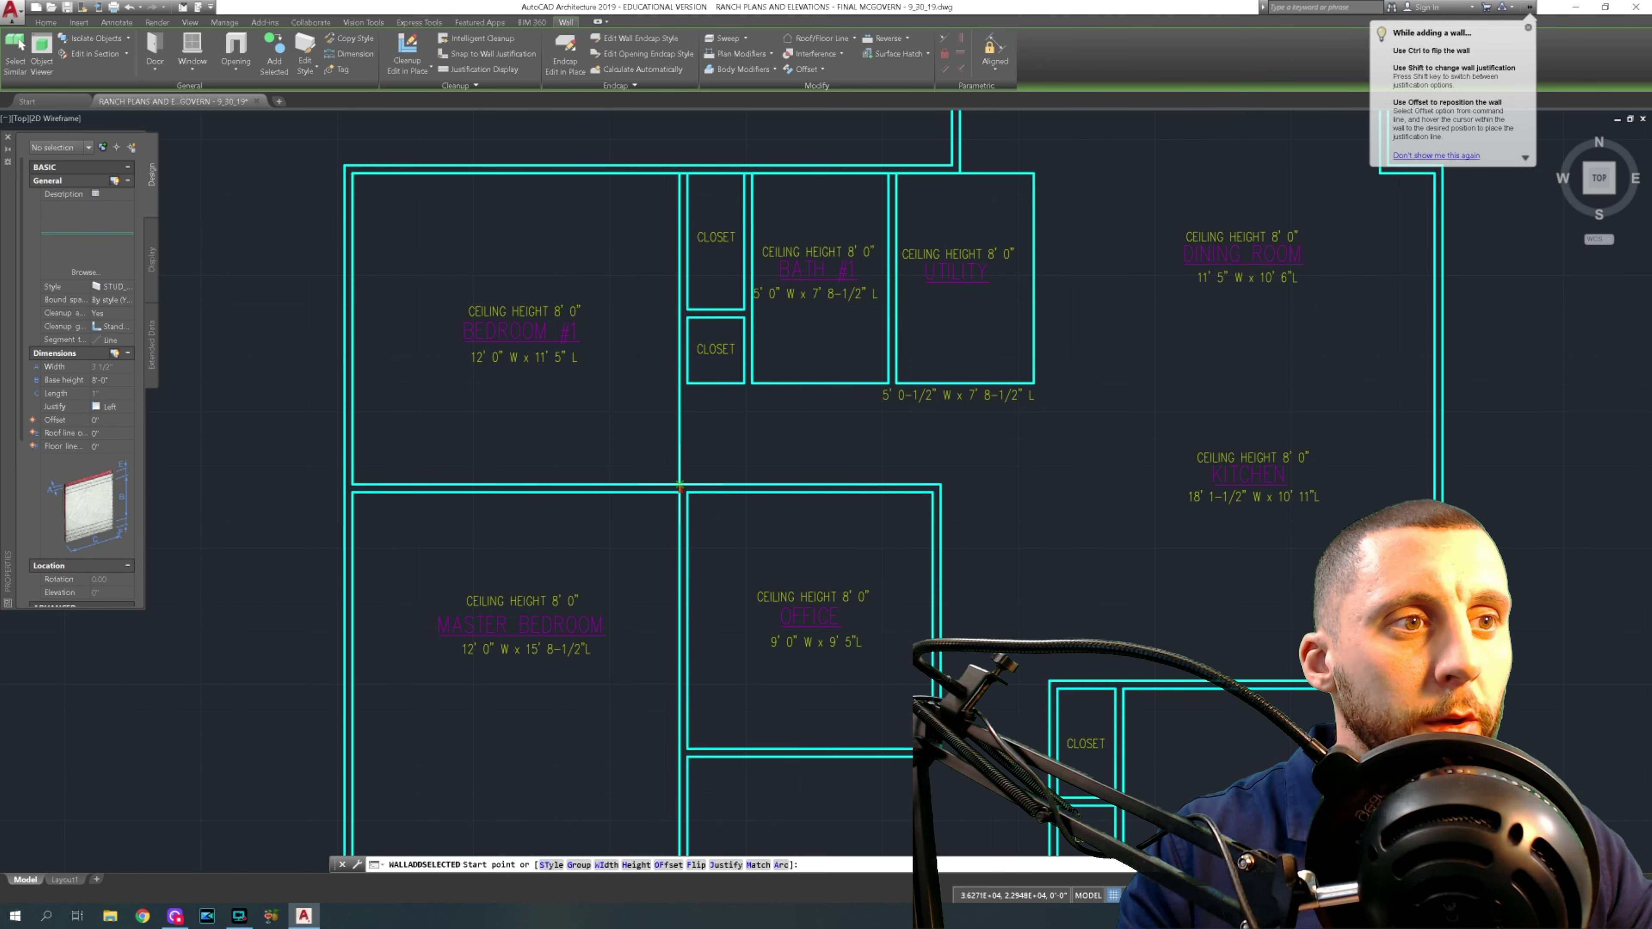
key("Escape")
key("Escape")
- Stretch the wall between MASTER BEDROOM and OFFICE up past BEDROOM #1 to the upper wall, and delete the BEDROOM #1 outline polyline
left_click(680, 495)
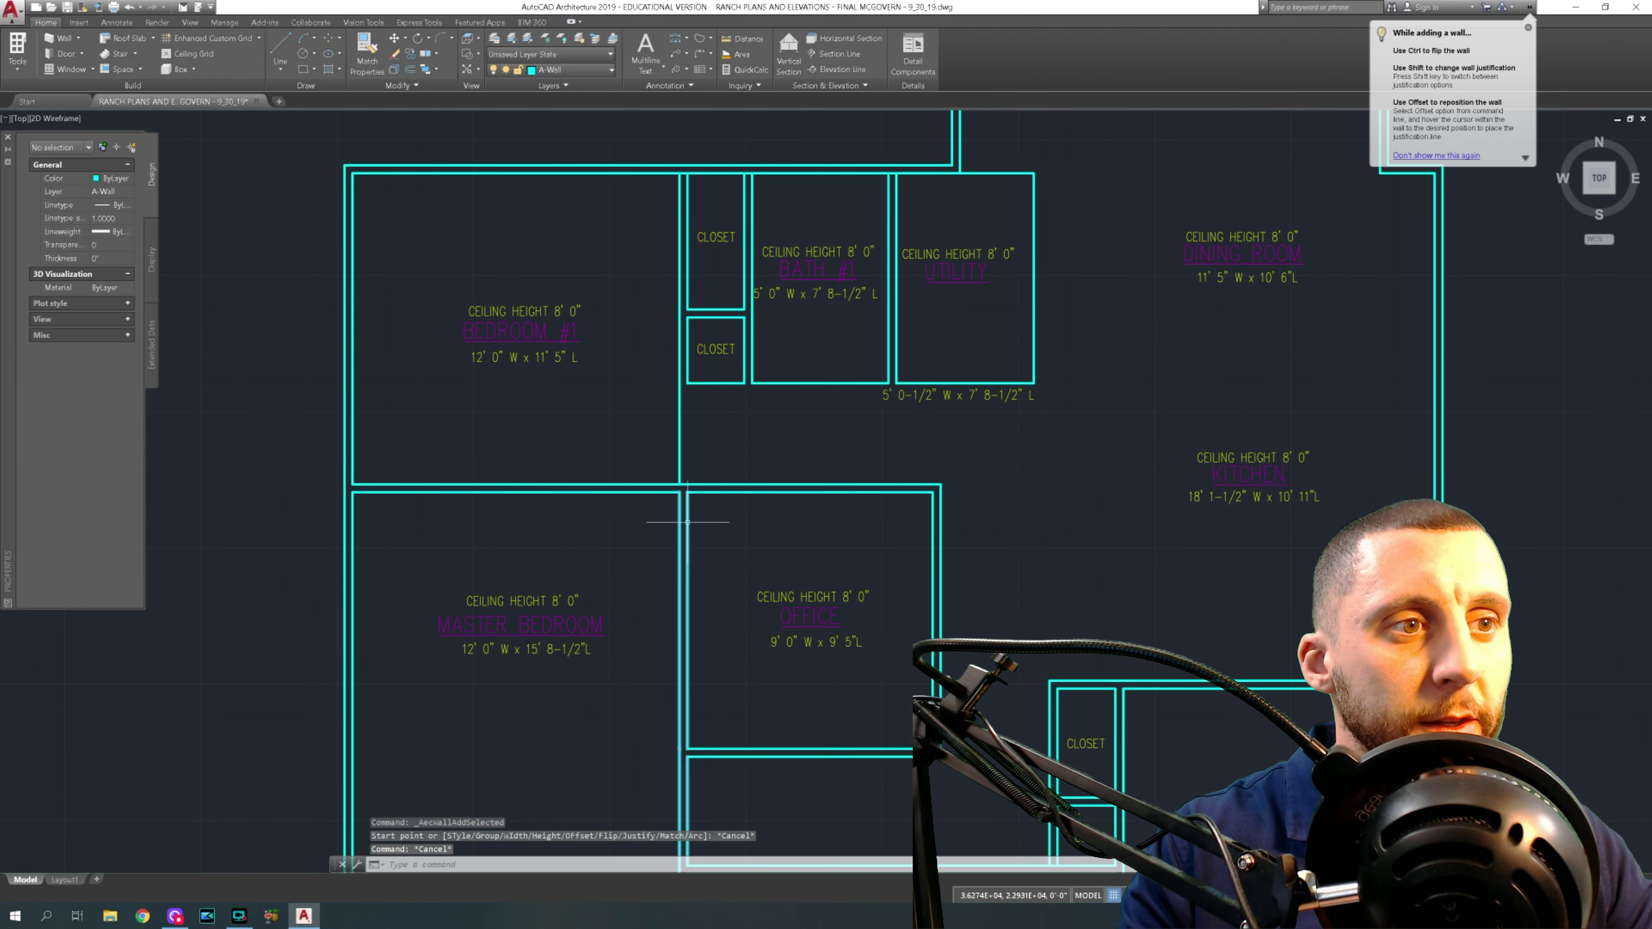
left_click(680, 483)
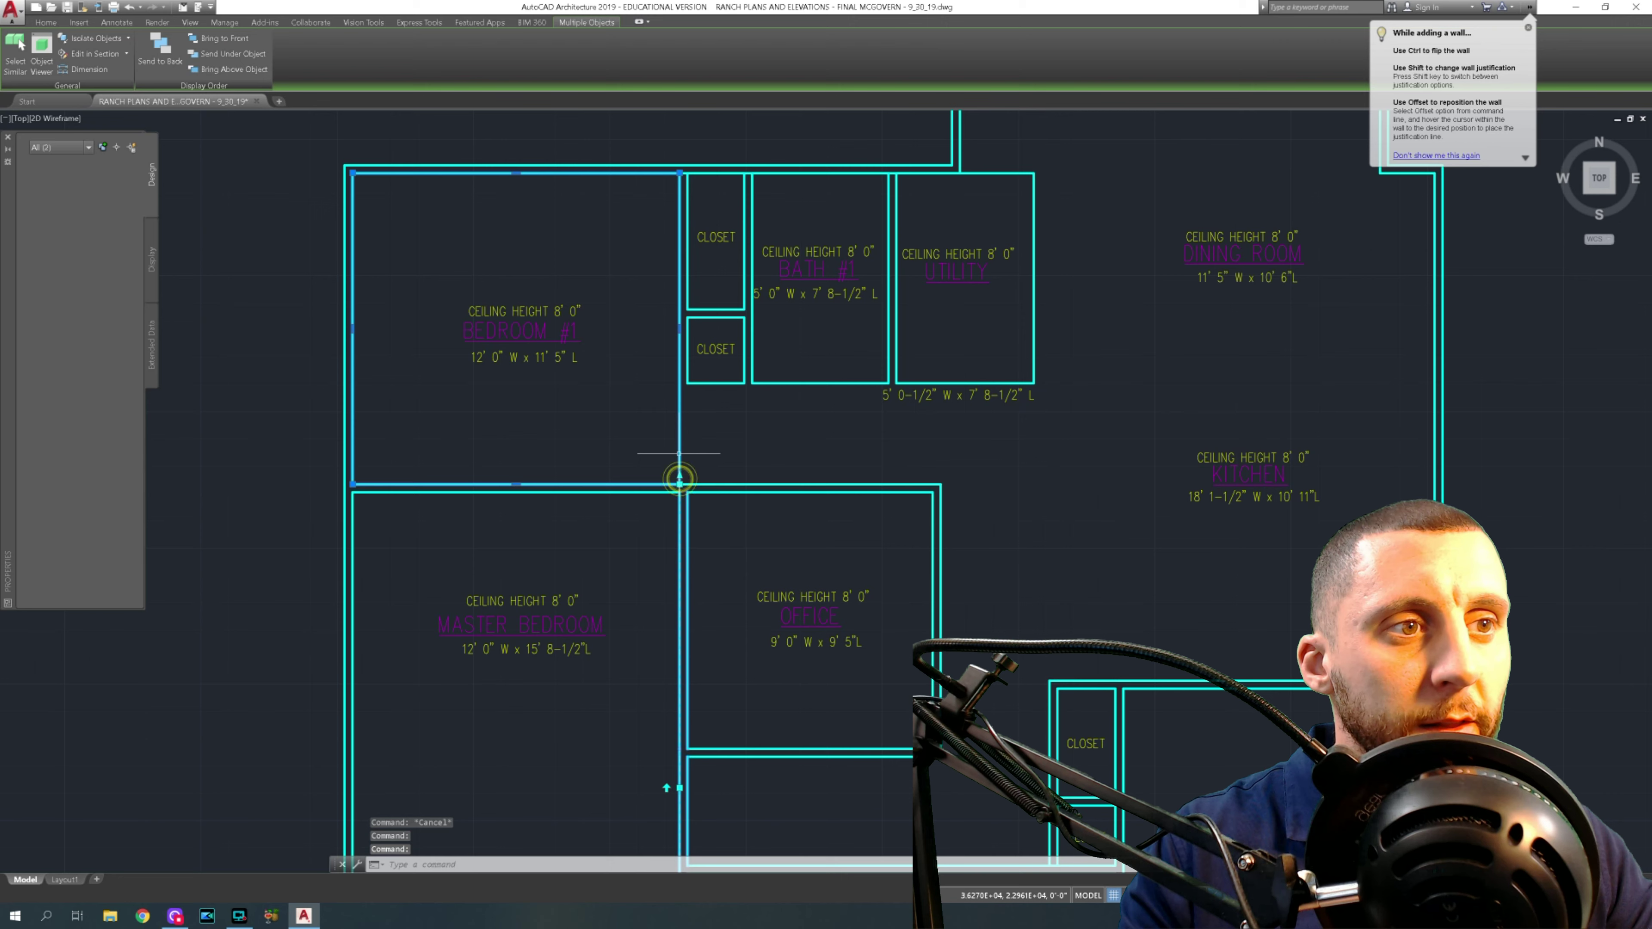
left_click(679, 489)
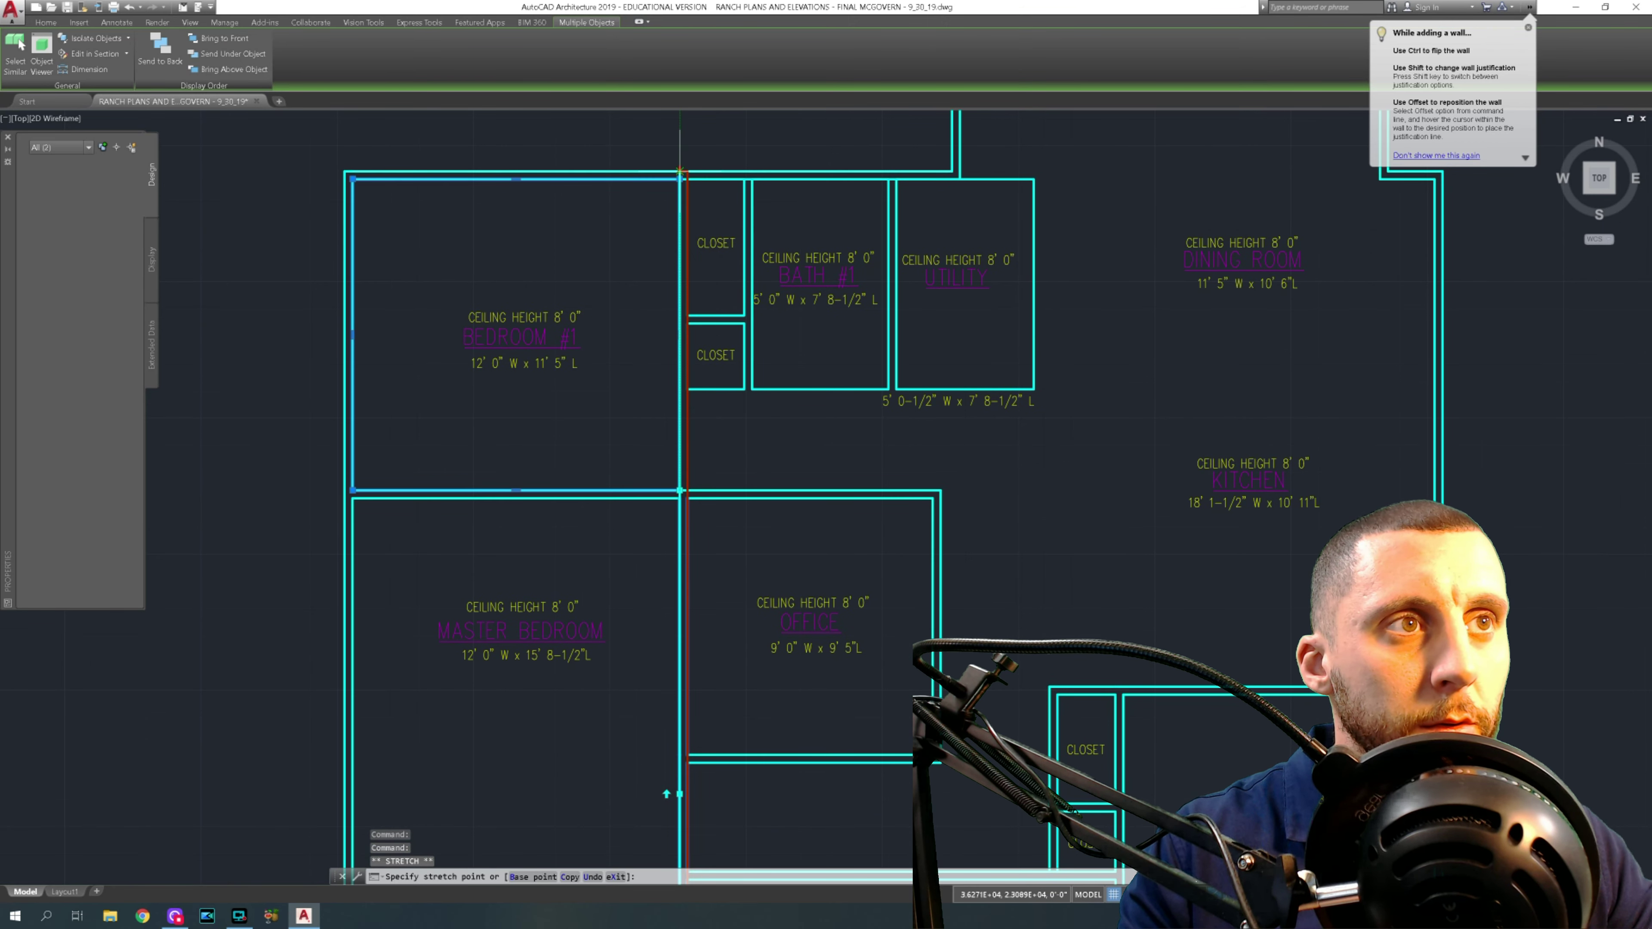
key("Escape")
key("Escape")
left_click(679, 477)
key("Delete")
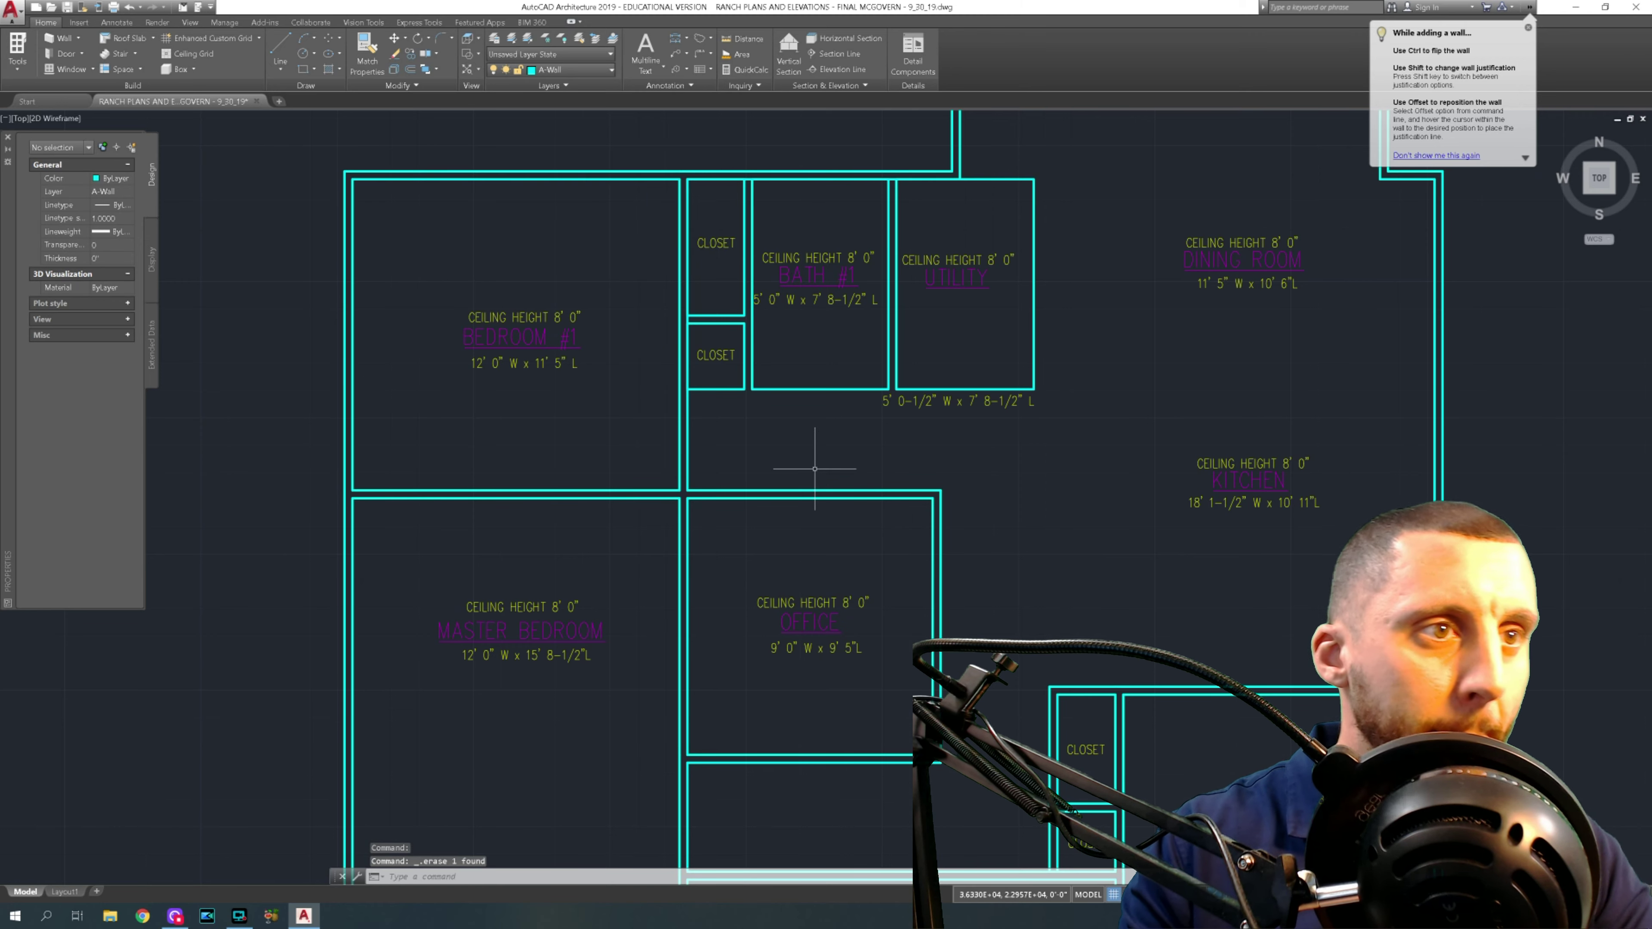
- Add a matching left-justified wall along the lower edge of the closets, BATH #1 and UTILITY, continuing up the utility room's outer side
middle_click_drag(811, 461, 702, 496)
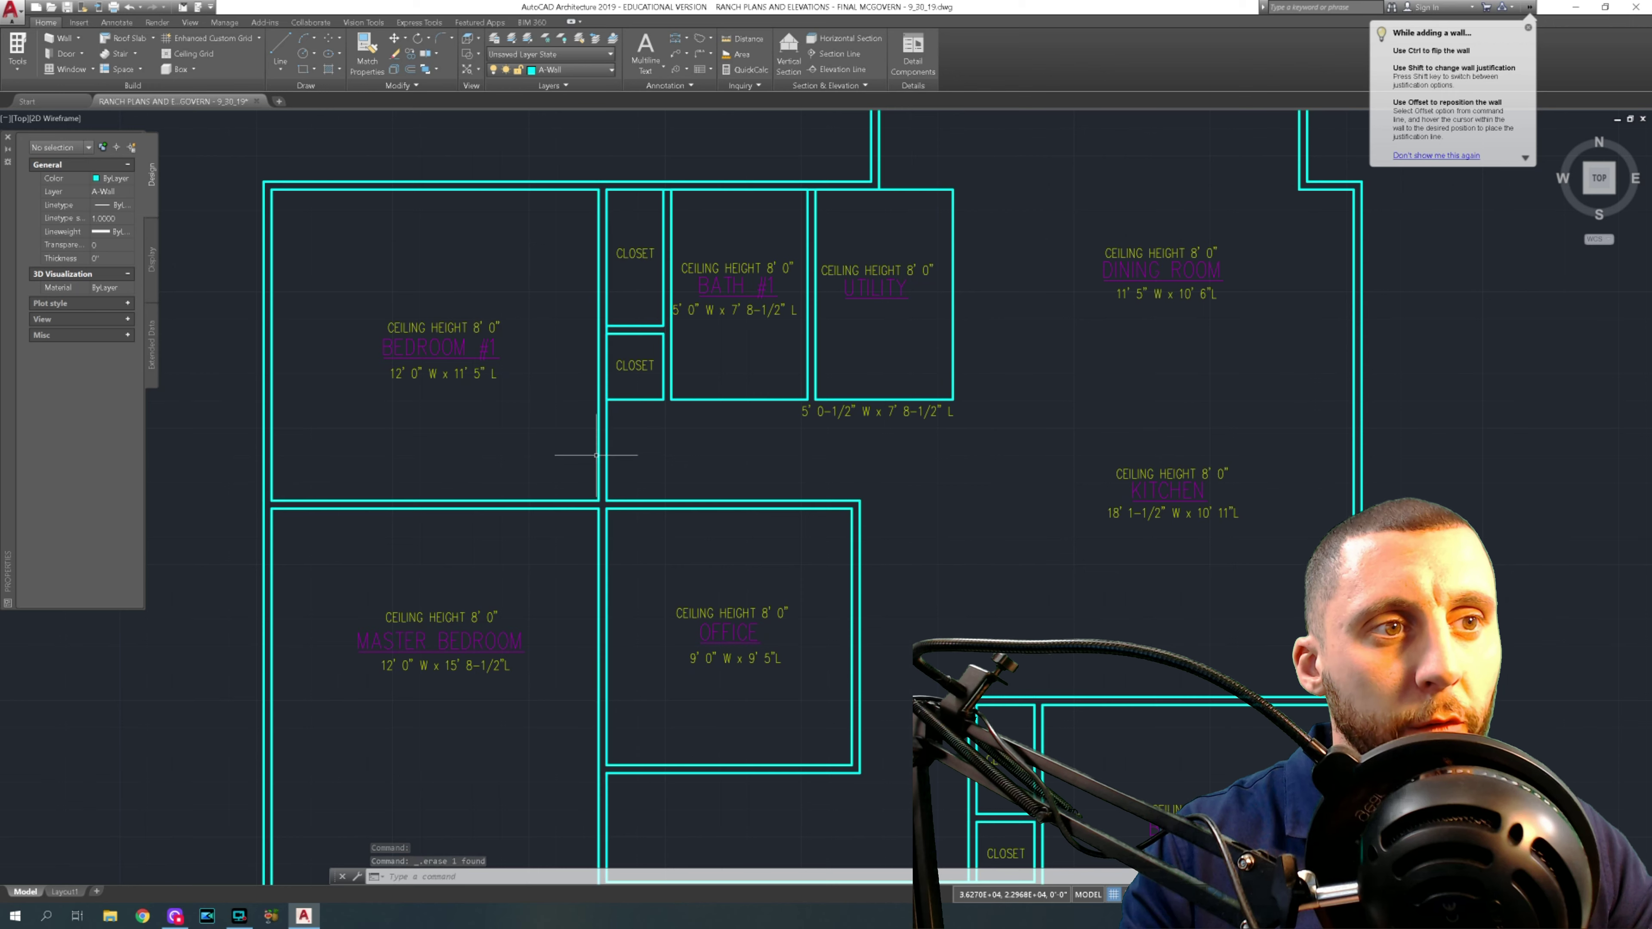
mouse_move(598, 451)
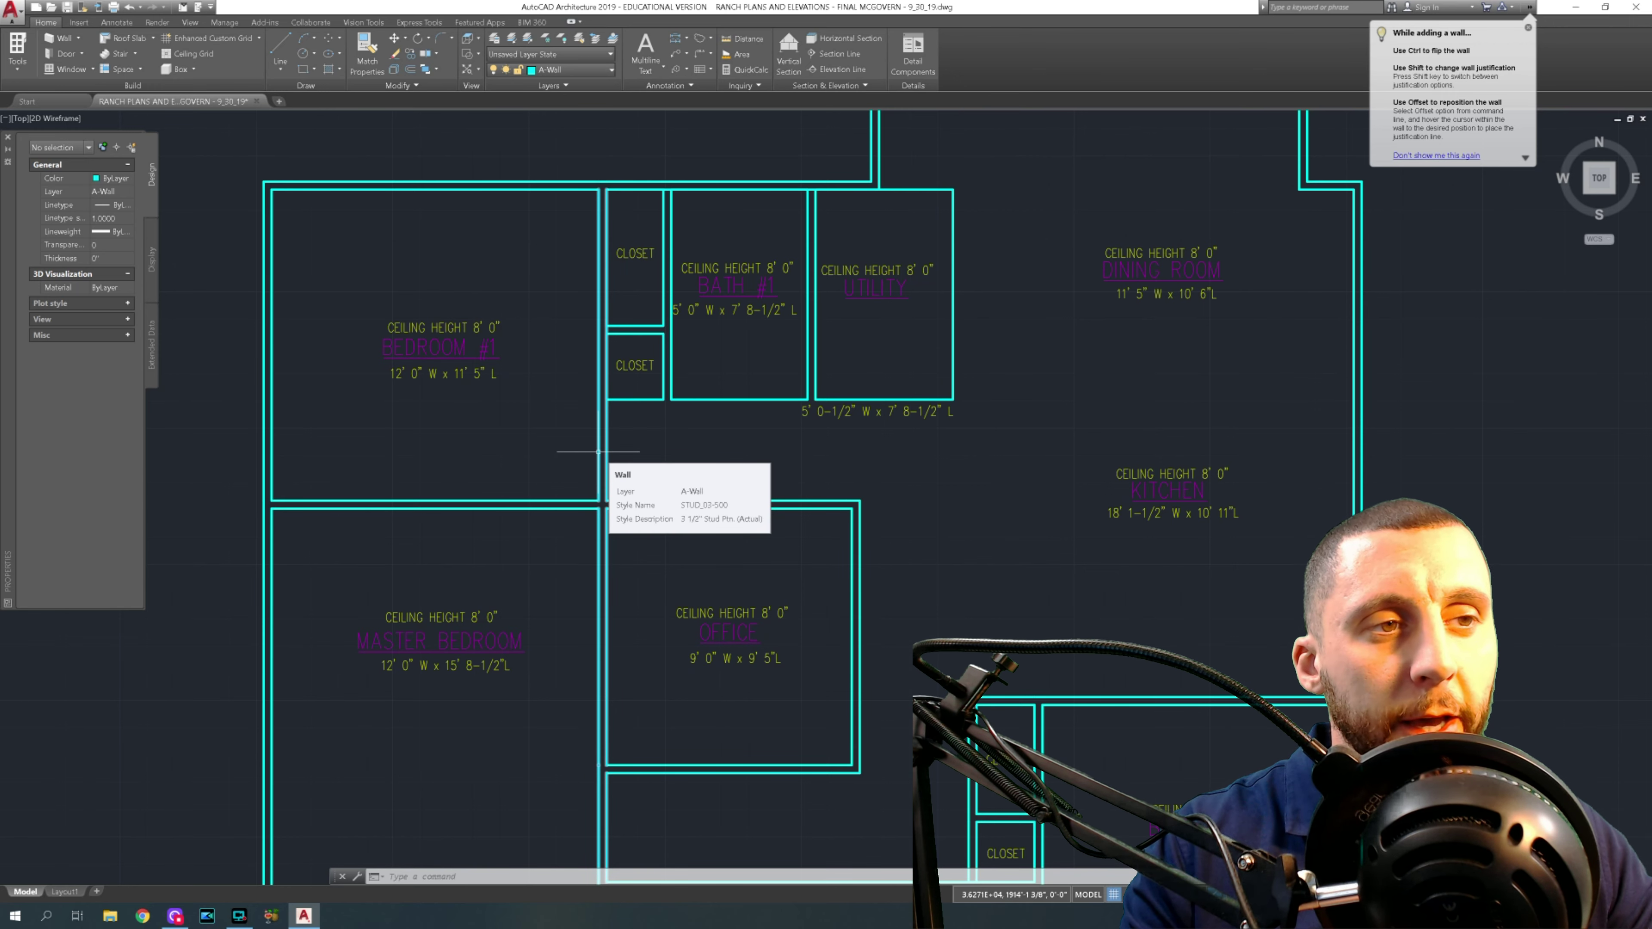
middle_click_drag(642, 423, 636, 444)
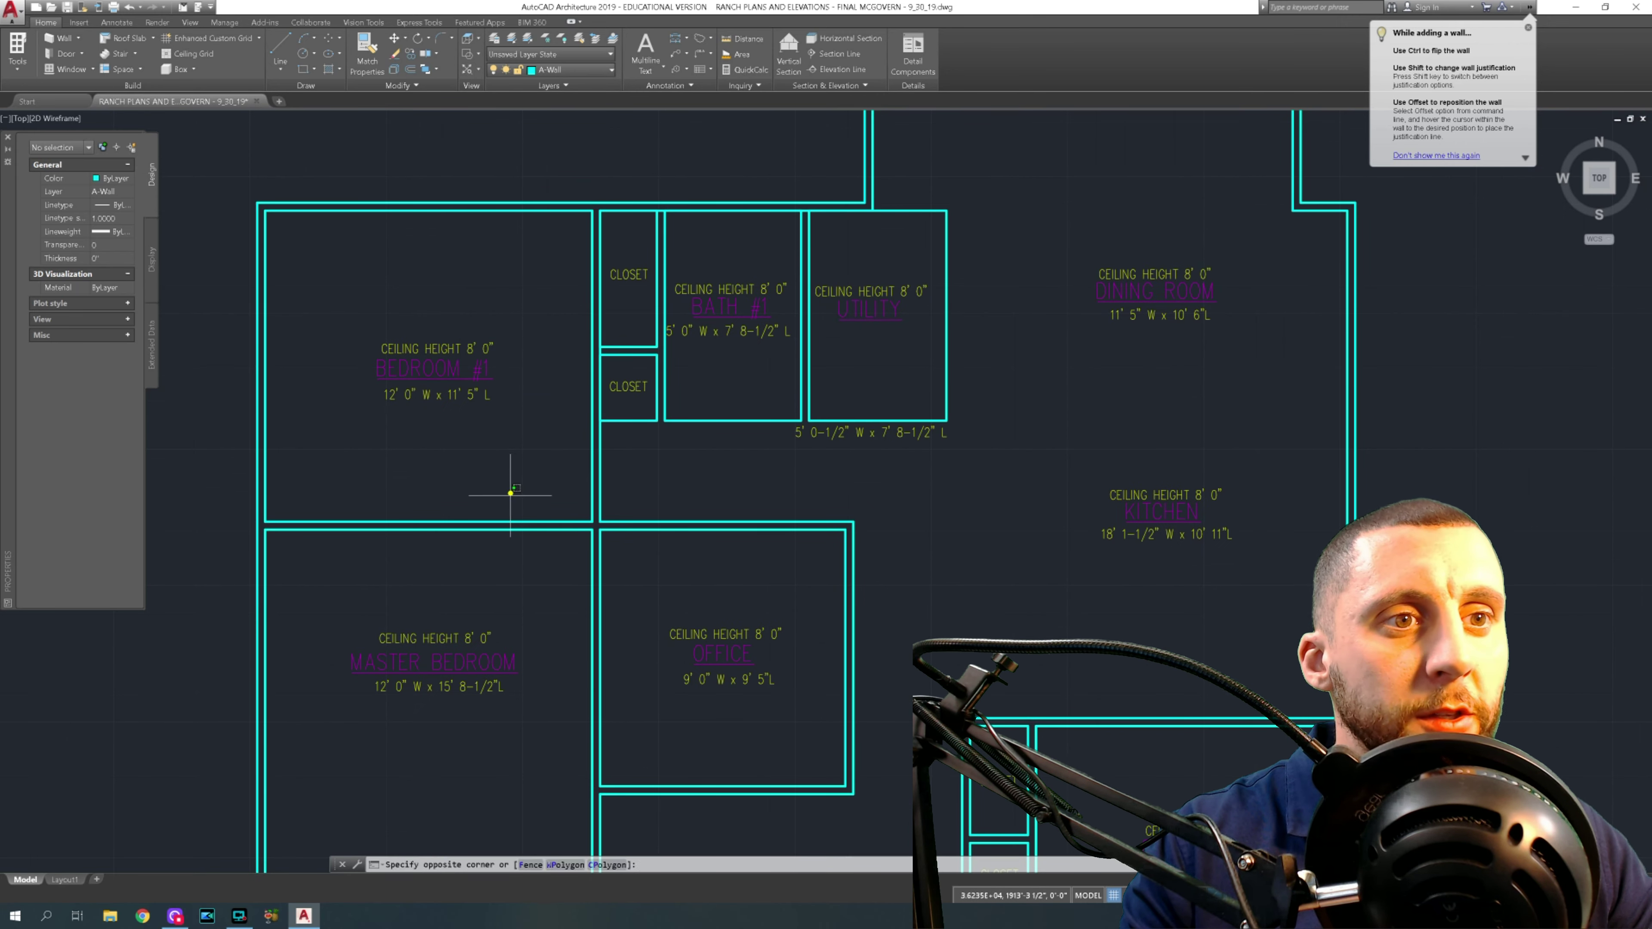
left_click(478, 526)
left_click(274, 55)
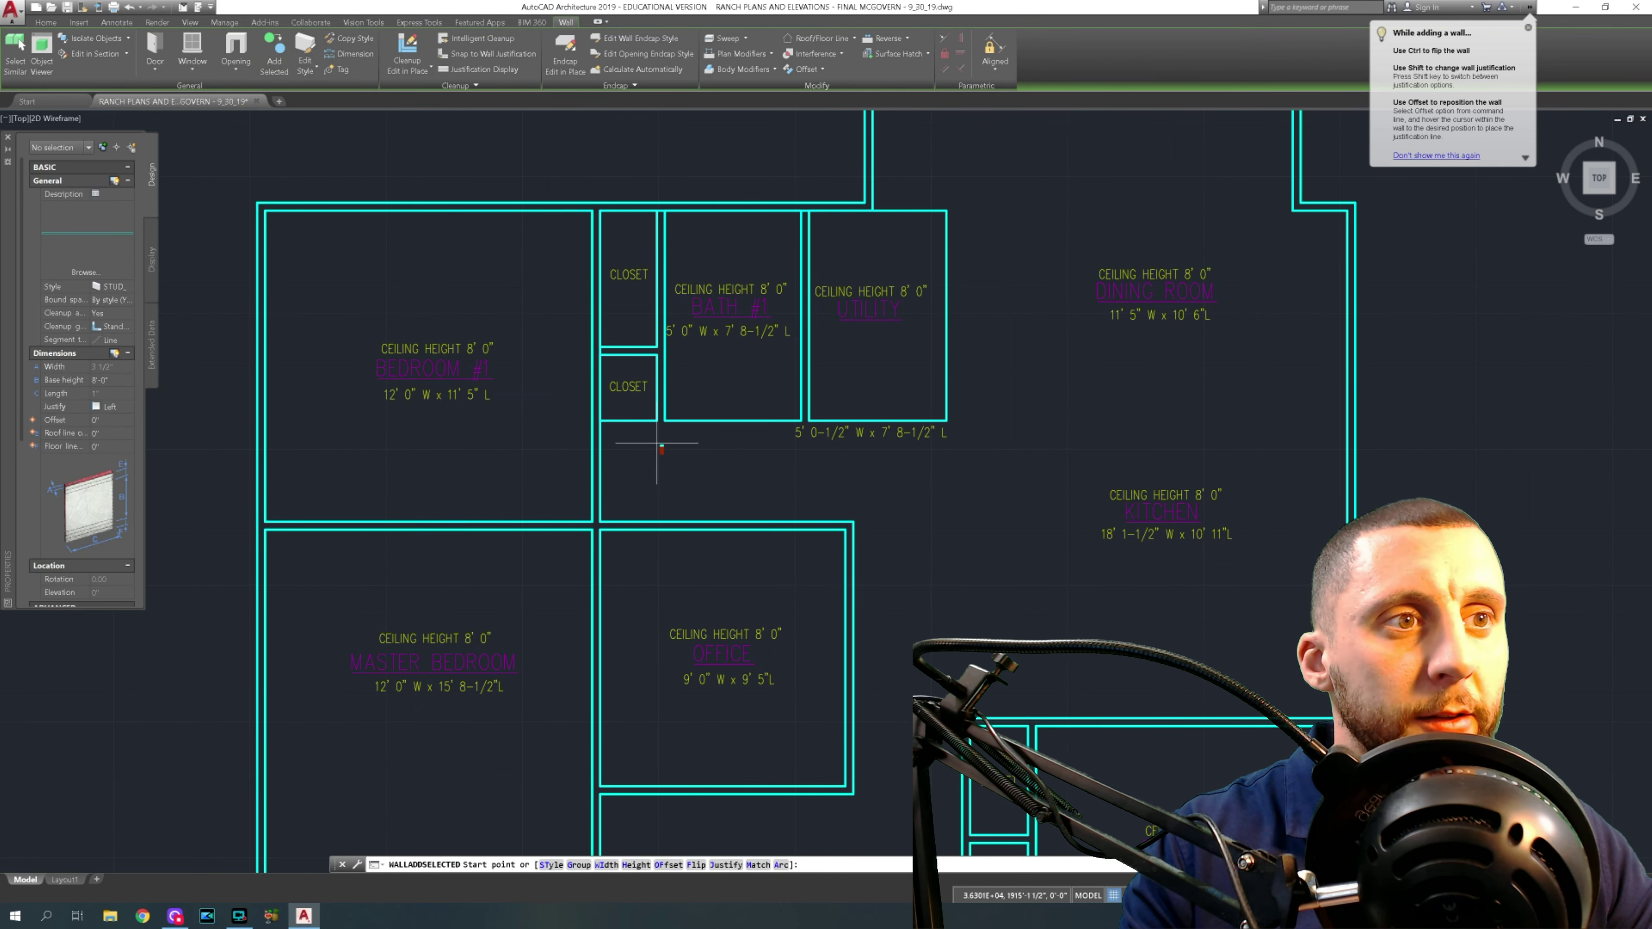
scroll(650, 437, "up", 2)
left_click(573, 411)
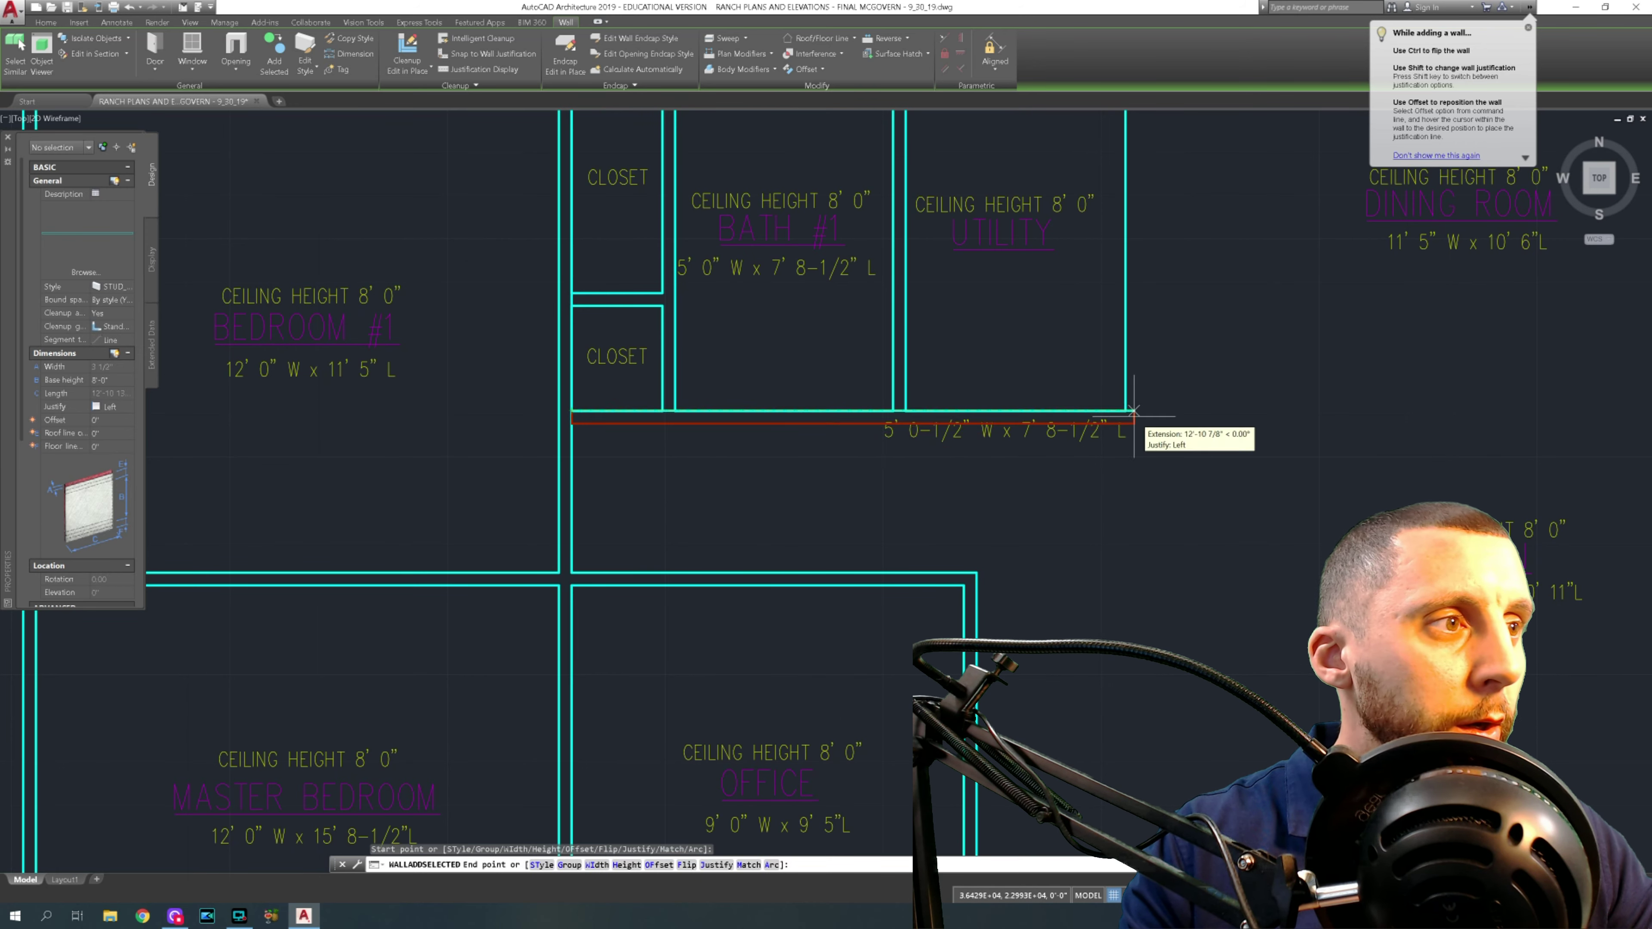
scroll(1118, 364, "down", 4)
left_click(1105, 320)
key("Escape")
- Stretch the end of the wall above BATH #1 across UTILITY to the utility room's new side wall
scroll(1104, 323, "up", 3)
middle_click_drag(1103, 322, 1003, 339)
scroll(805, 280, "up", 2)
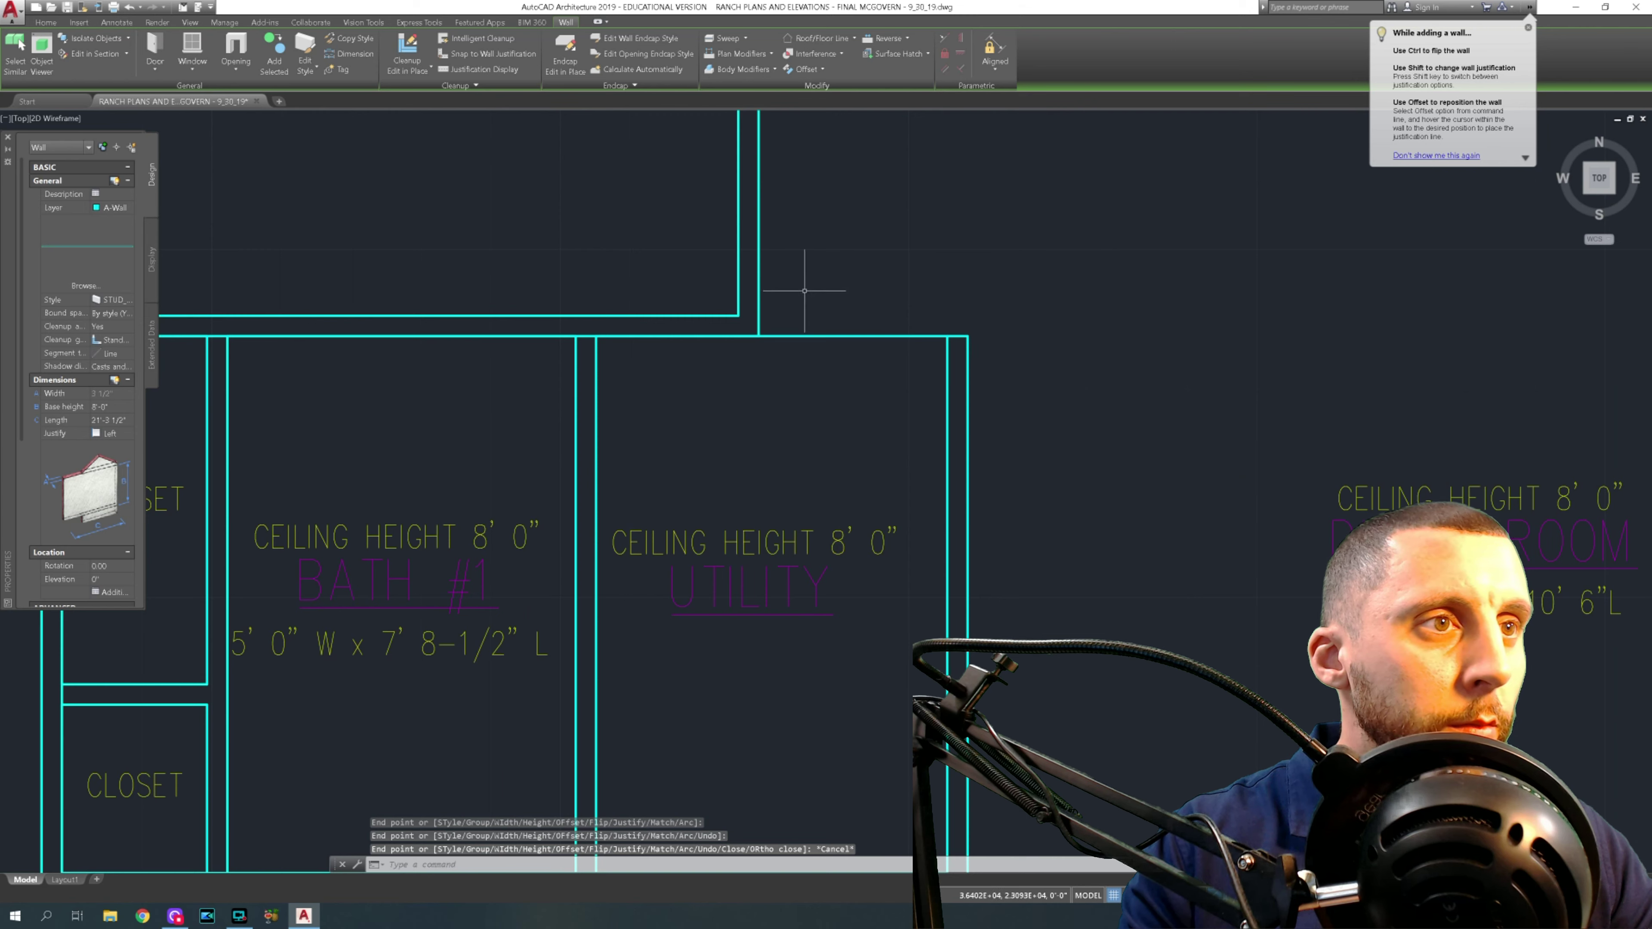
left_click(732, 320)
left_click(748, 322)
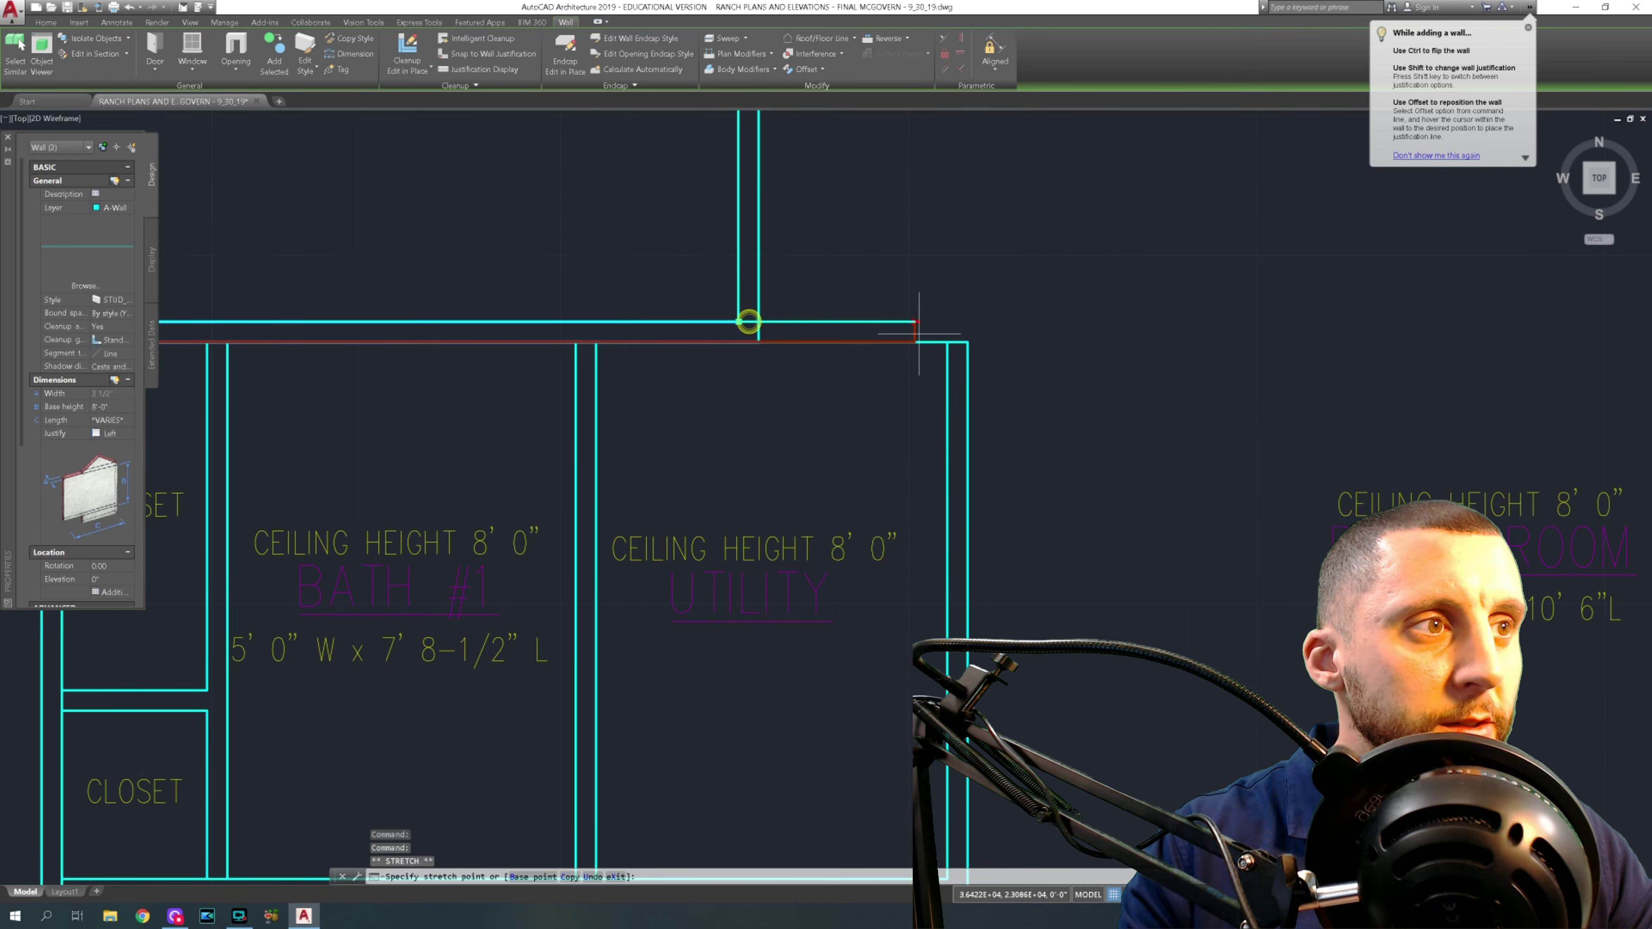
left_click(971, 332)
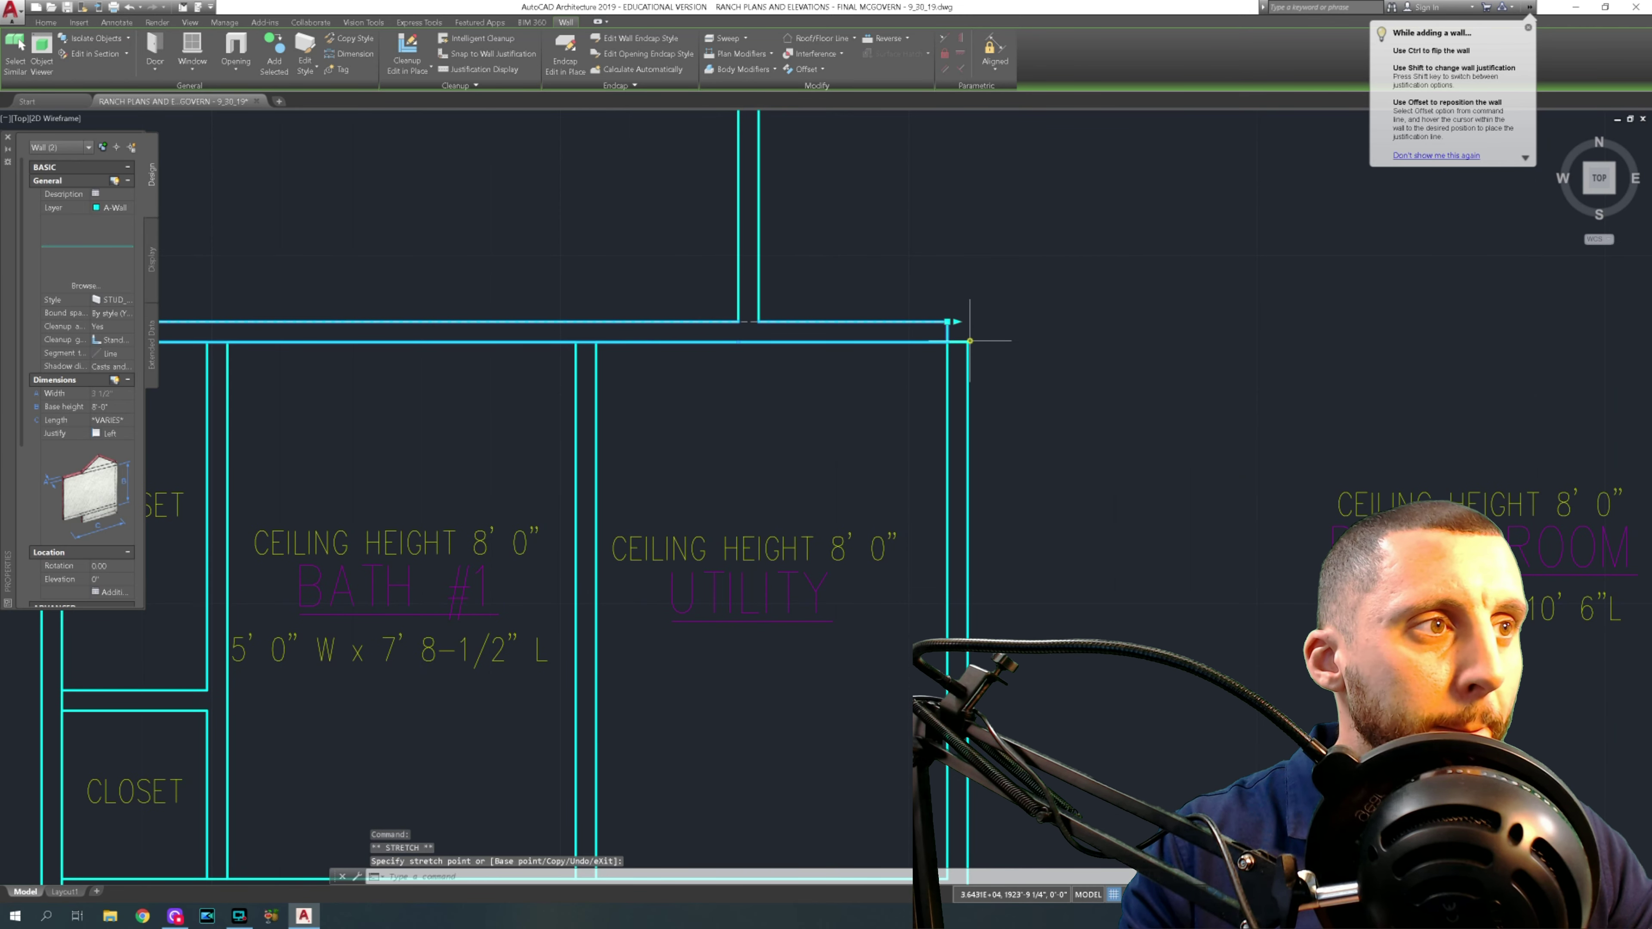
- Stretch the utility room's side wall up to the end of the upper wall to close the corner
left_click(948, 322)
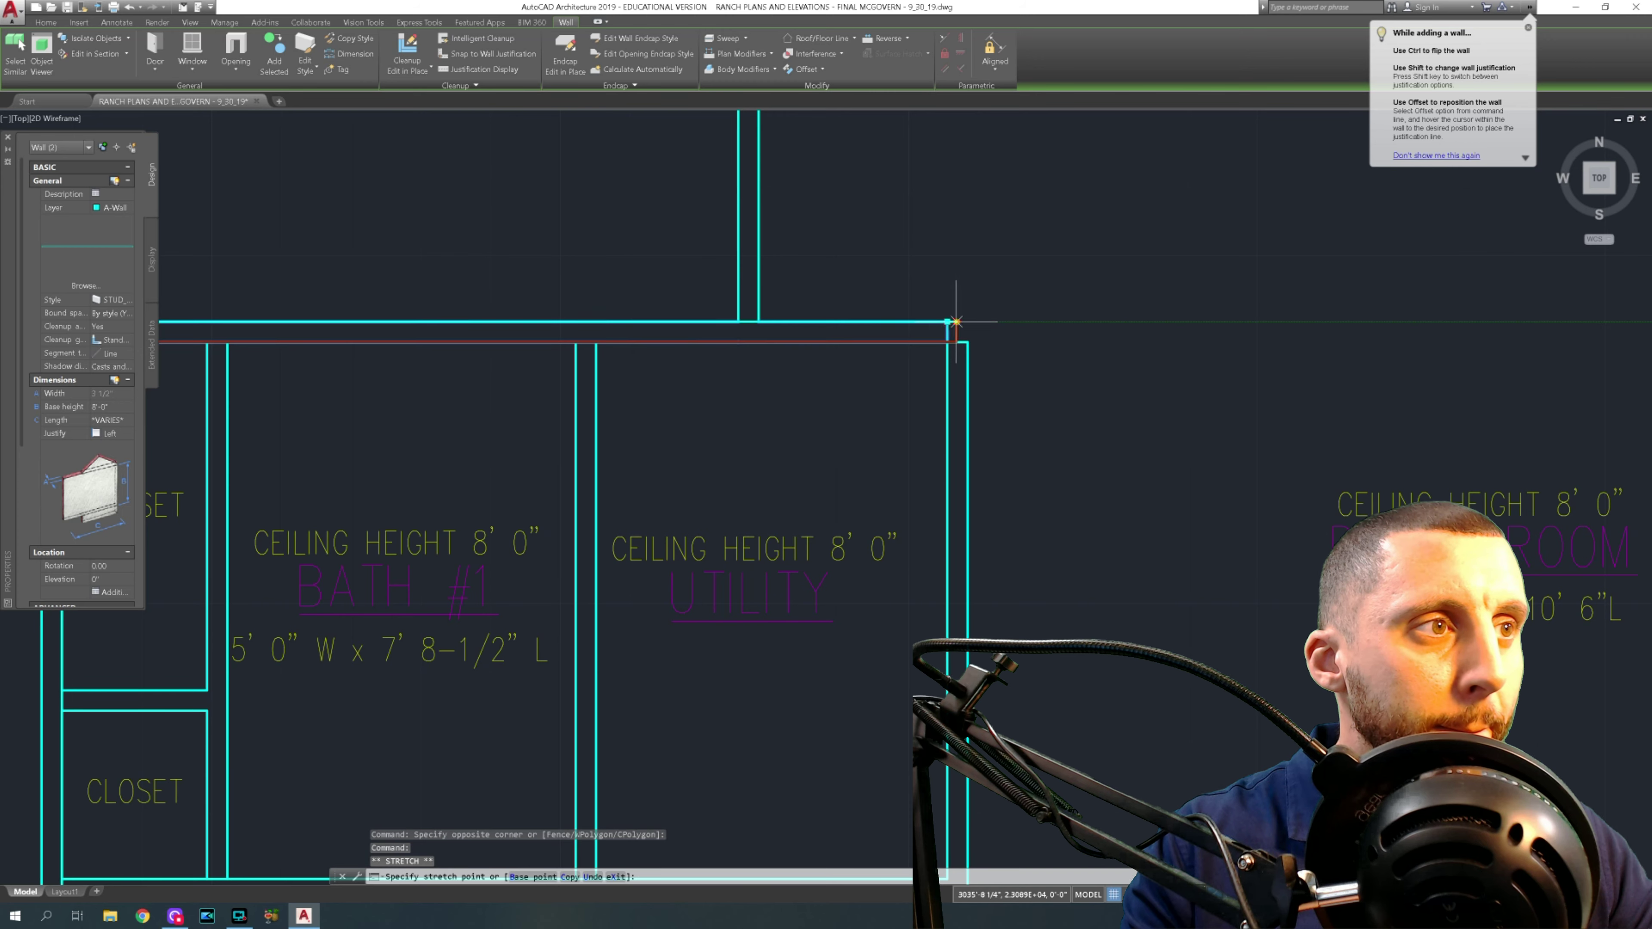
key("Escape")
left_click(967, 344)
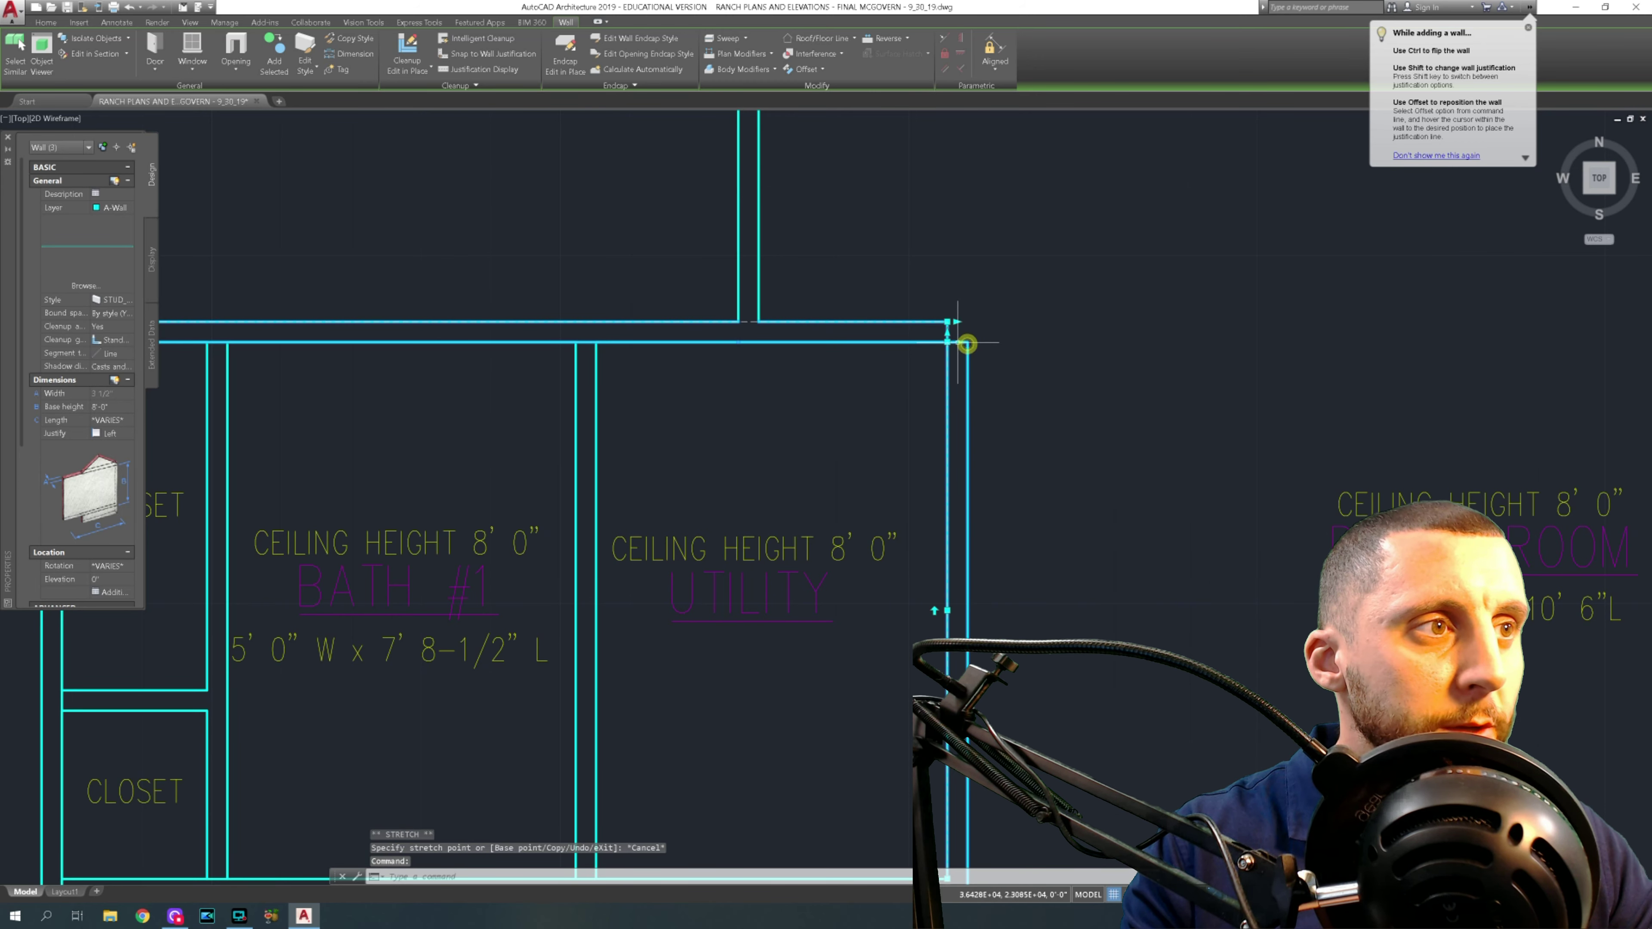
left_click(948, 322)
left_click(946, 321)
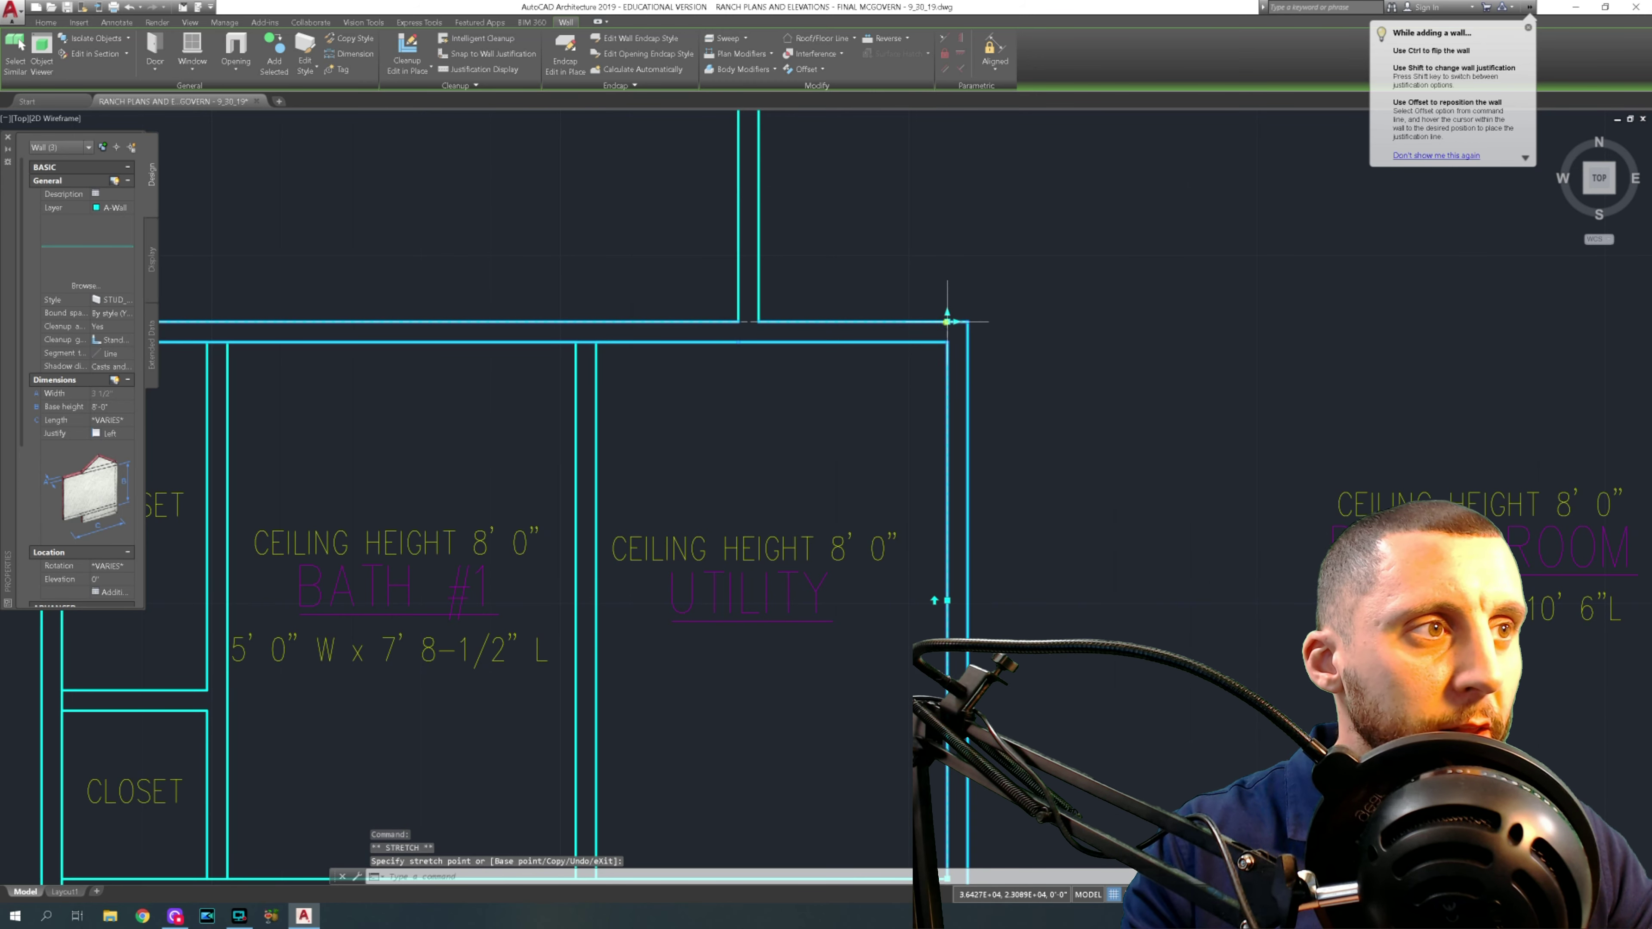
key("Escape")
- Add a matching right-justified wall between BATH #1 and UTILITY, and delete the outline polylines of both rooms
scroll(973, 364, "down", 5)
scroll(940, 332, "up", 4)
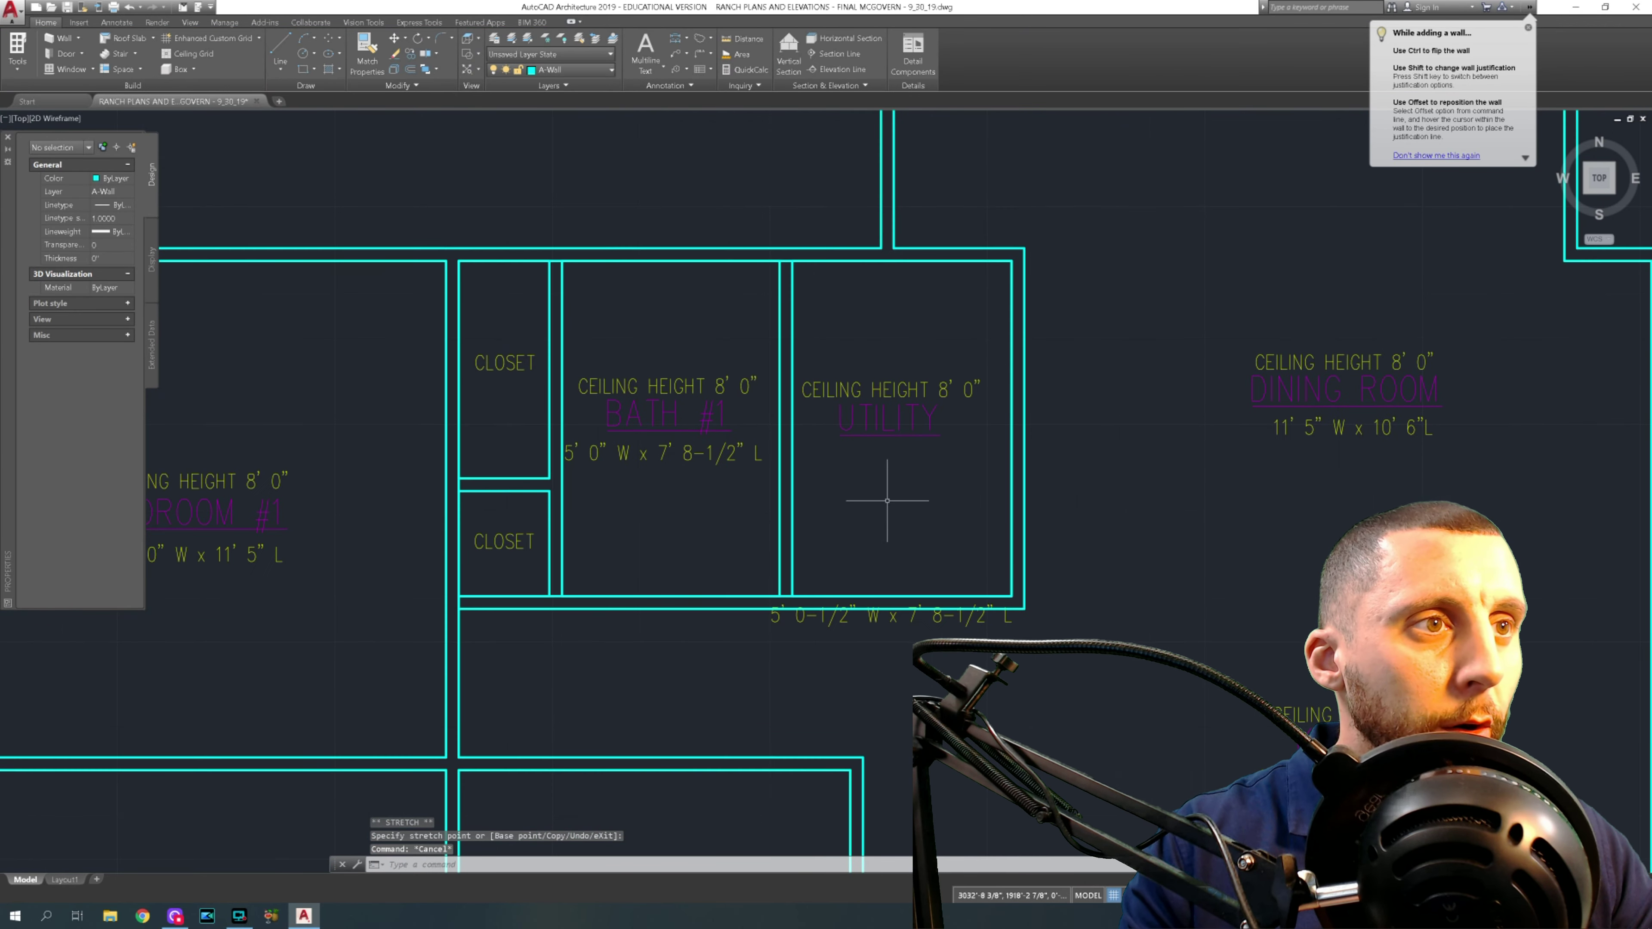
left_click(614, 255)
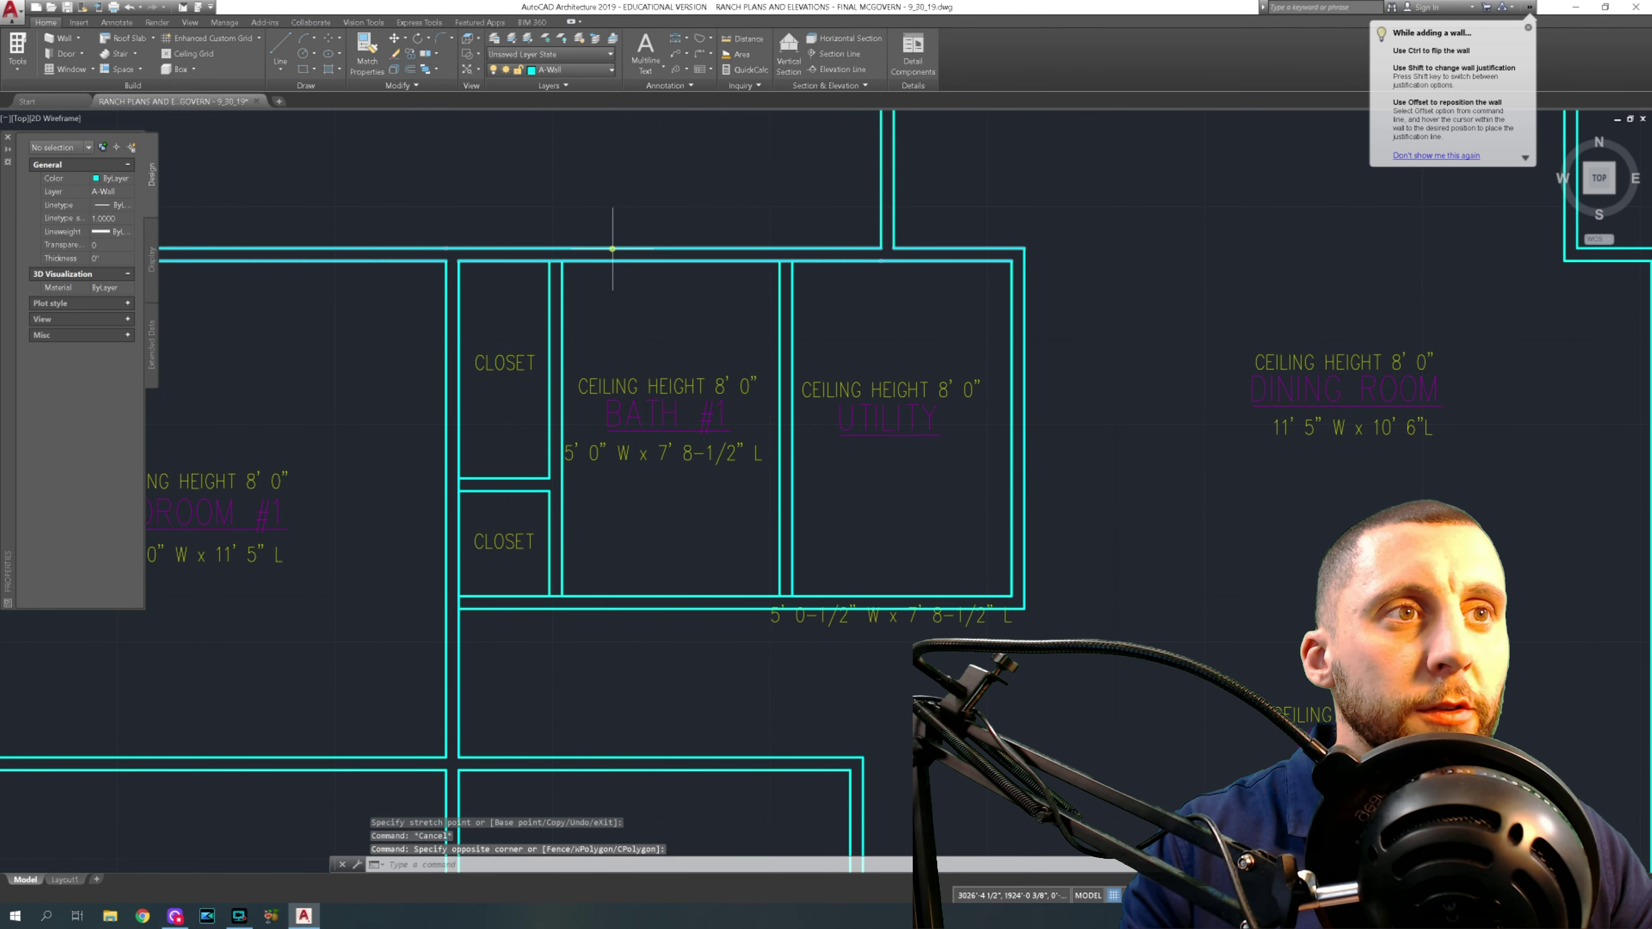
left_click(613, 243)
left_click(276, 52)
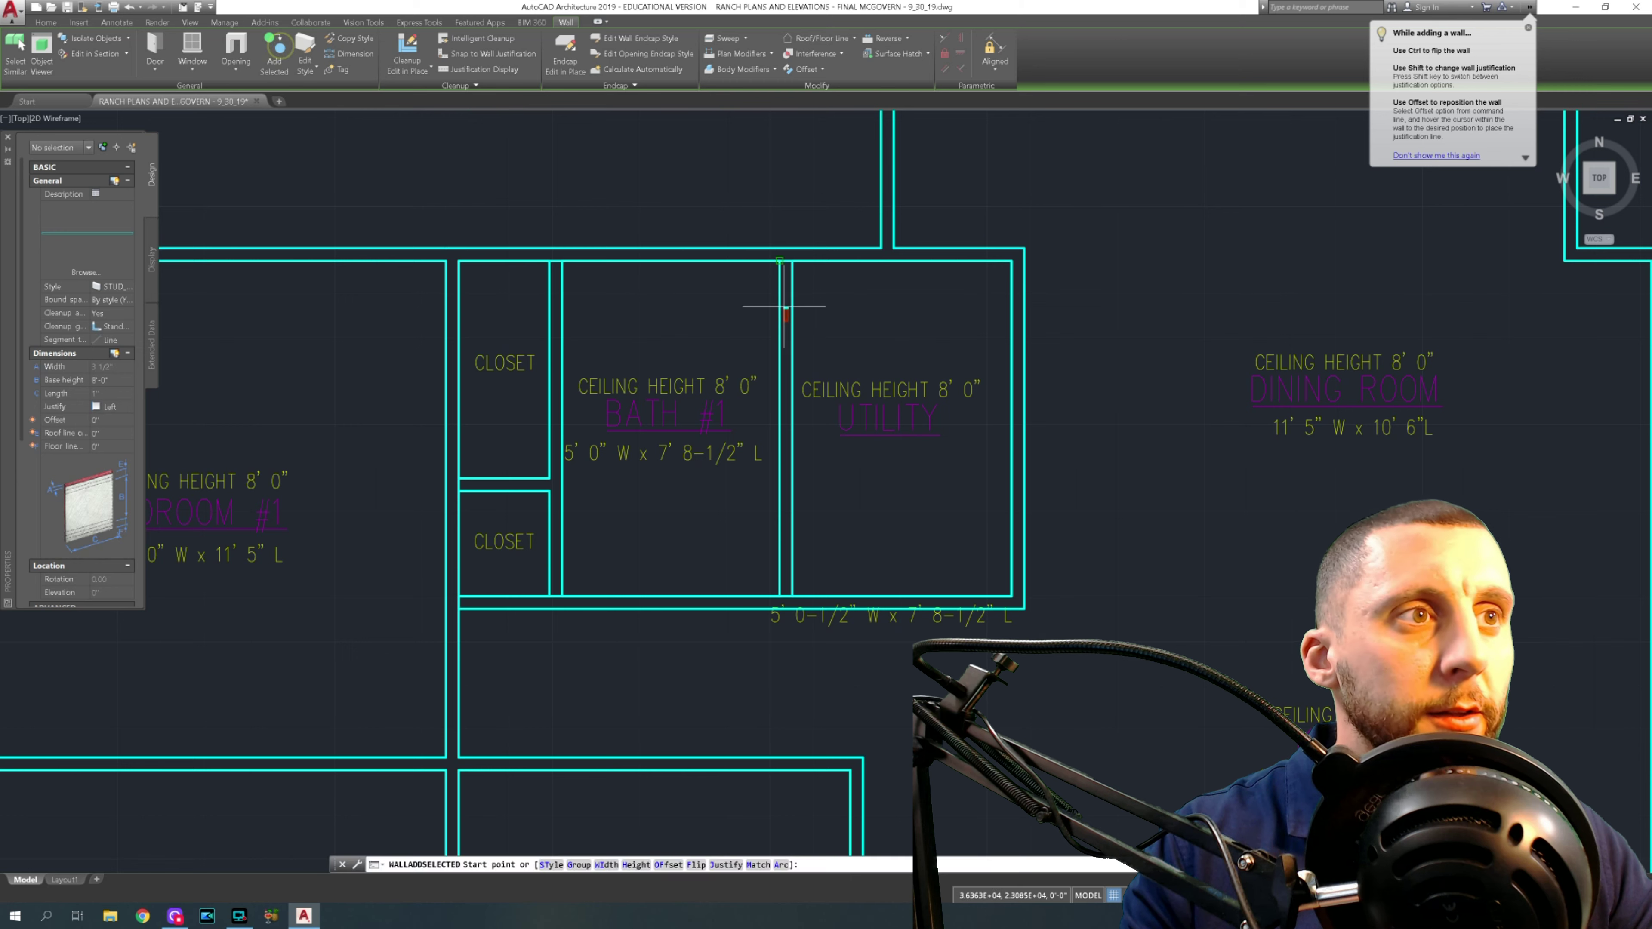
left_click(780, 264)
key("shift")
key("shift")
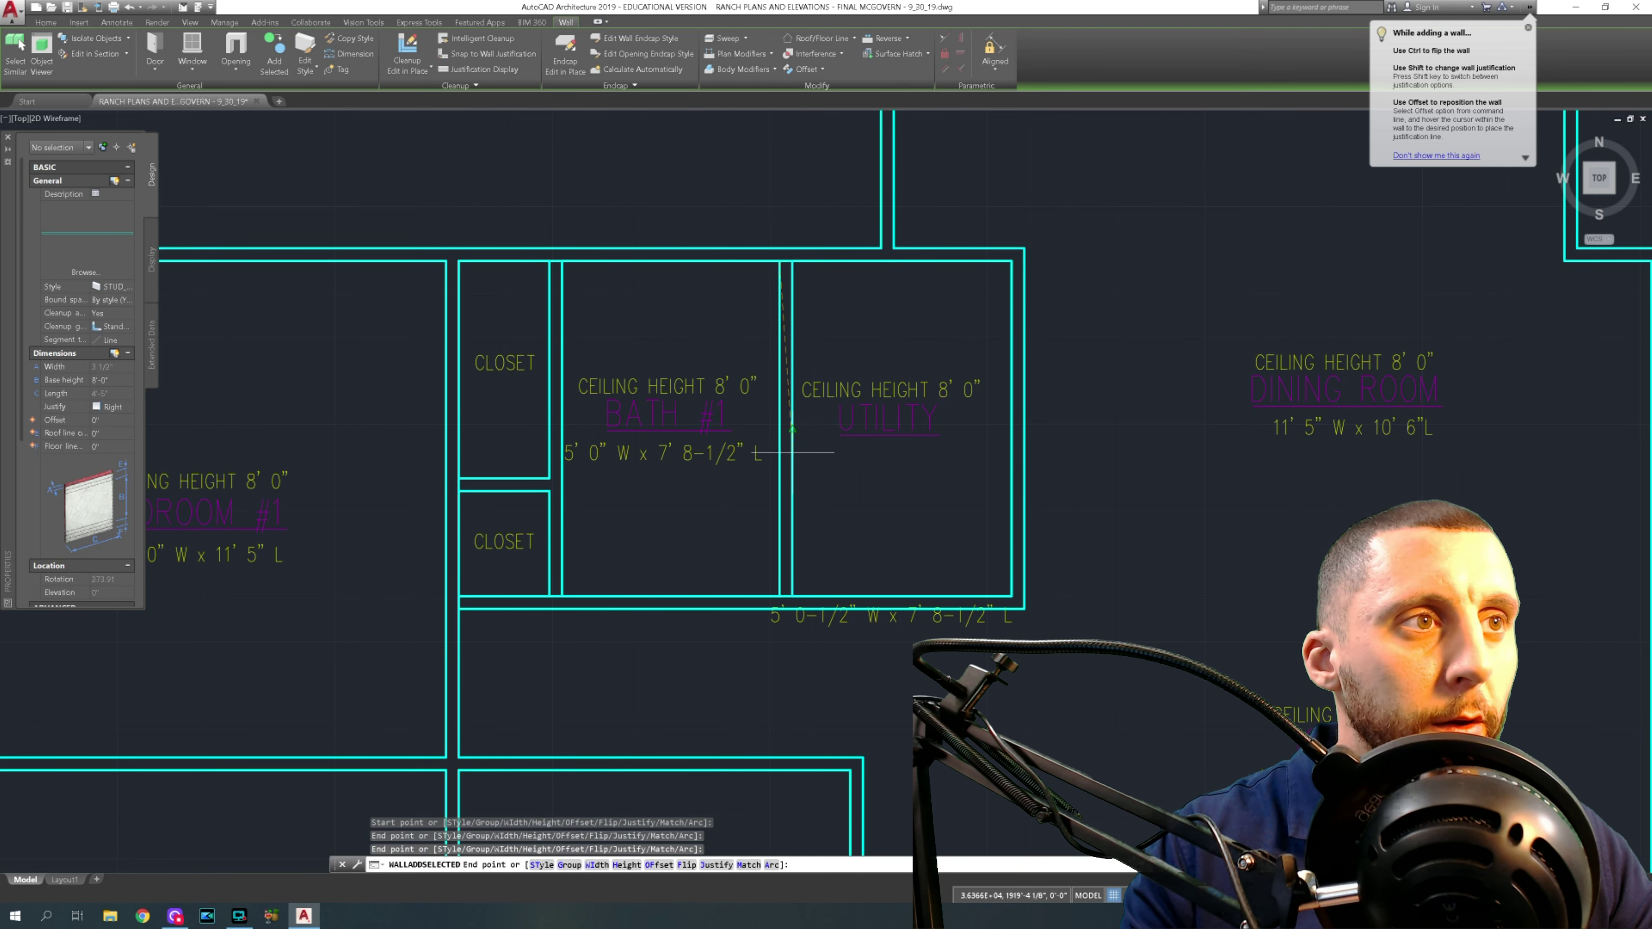
key("ctrl")
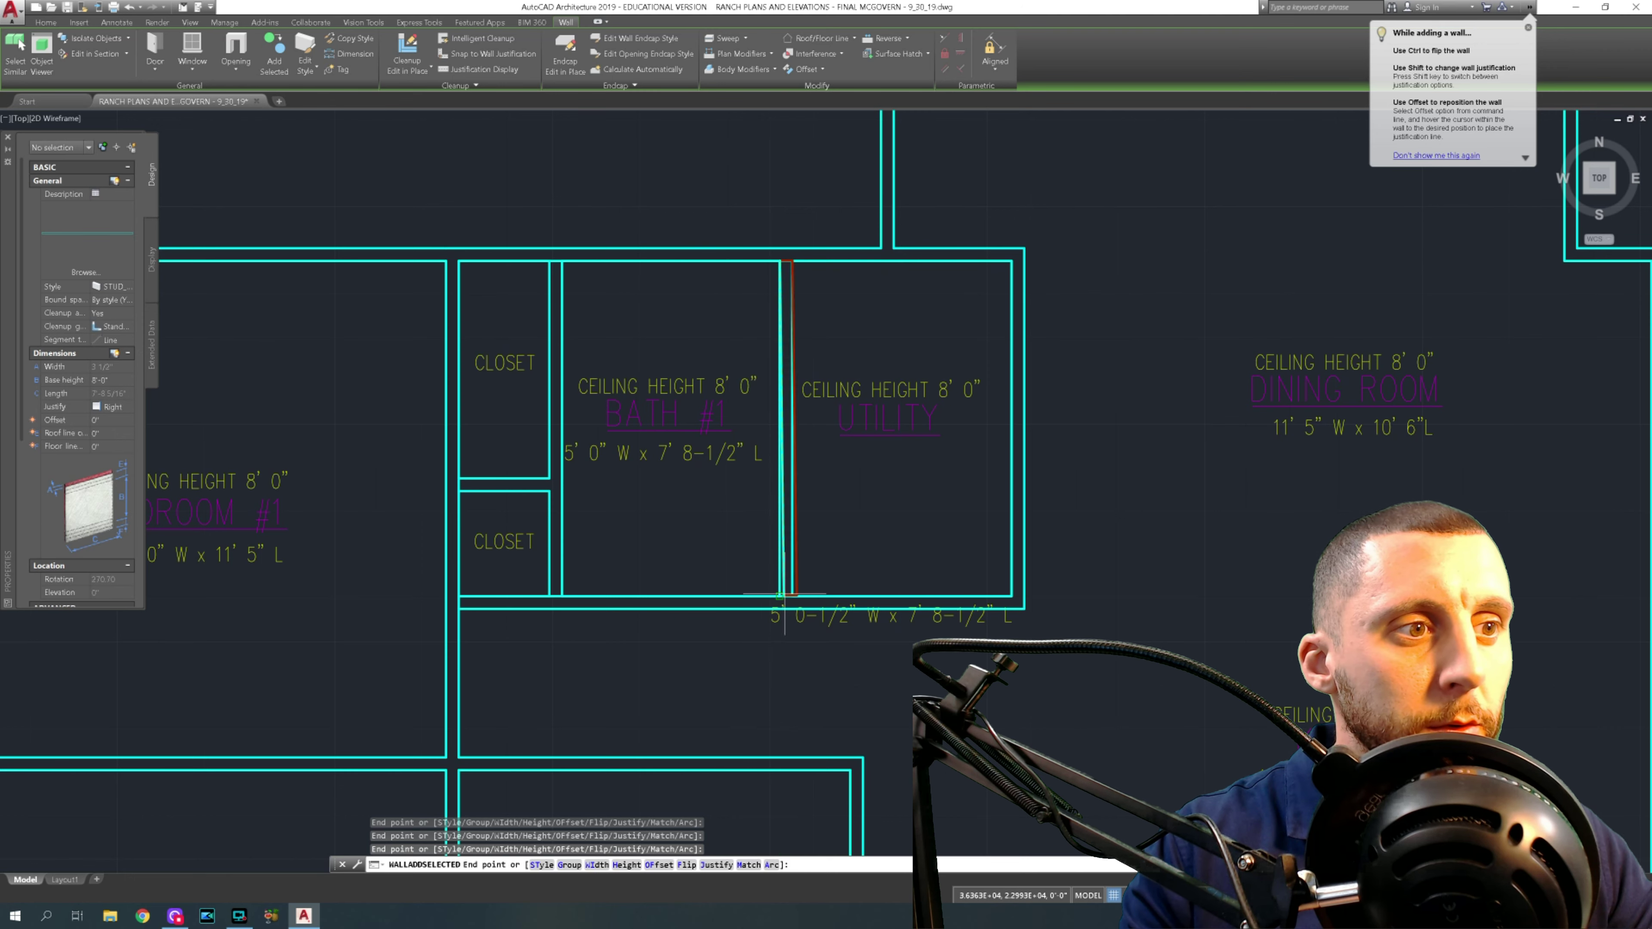
left_click(780, 592)
key("Escape")
key("Escape")
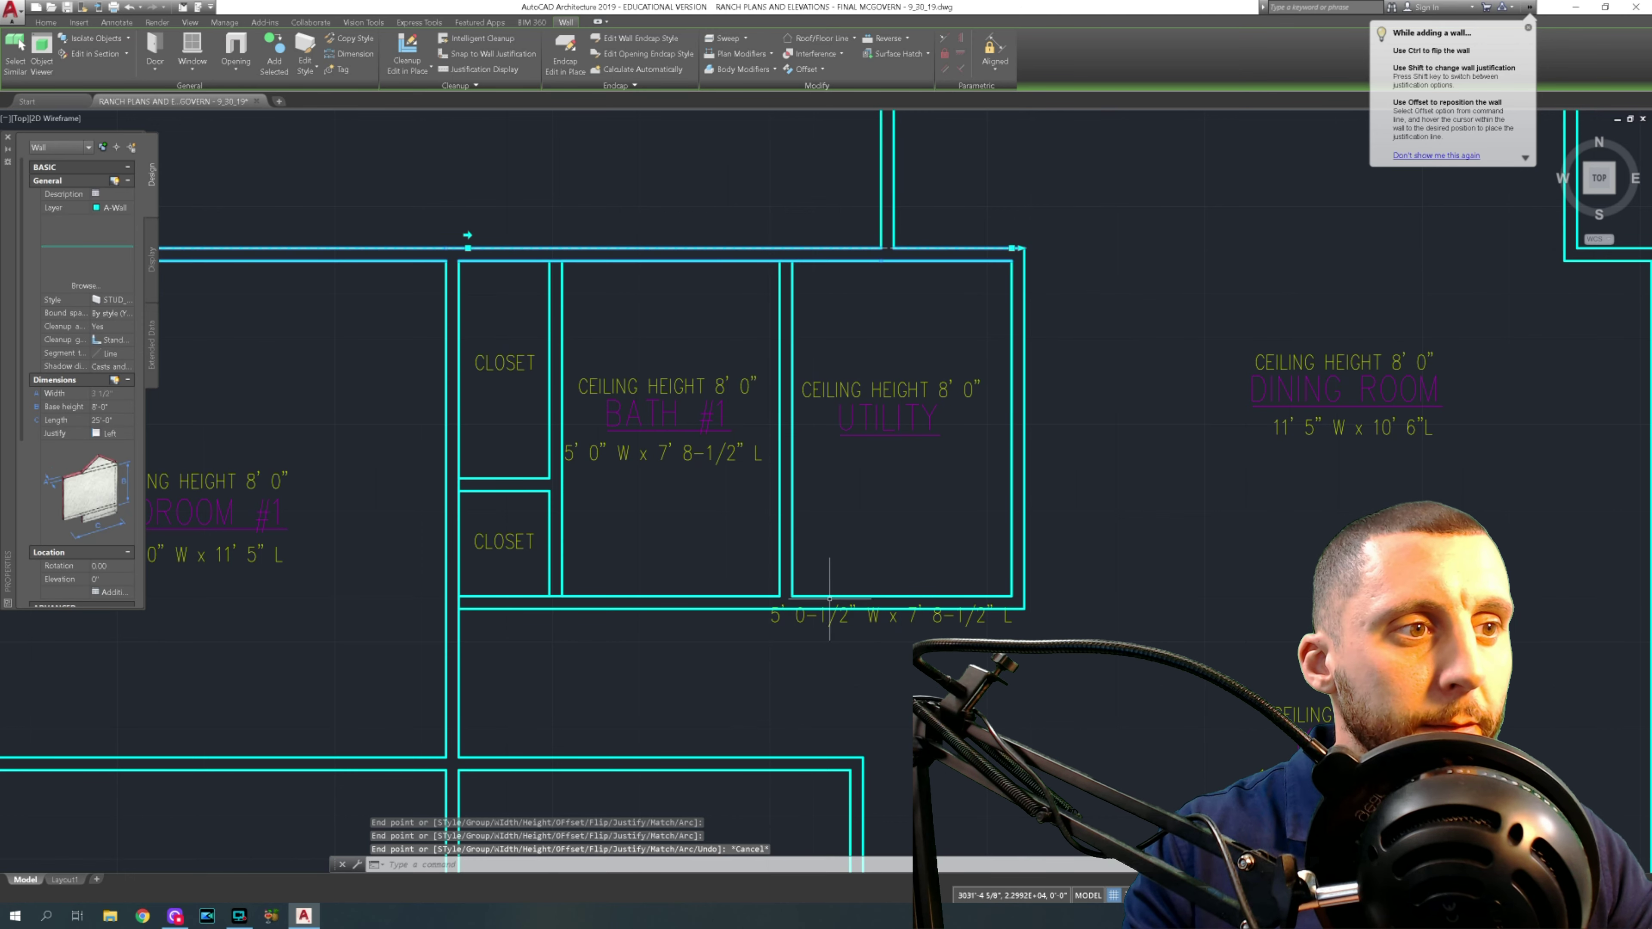
left_click(803, 261)
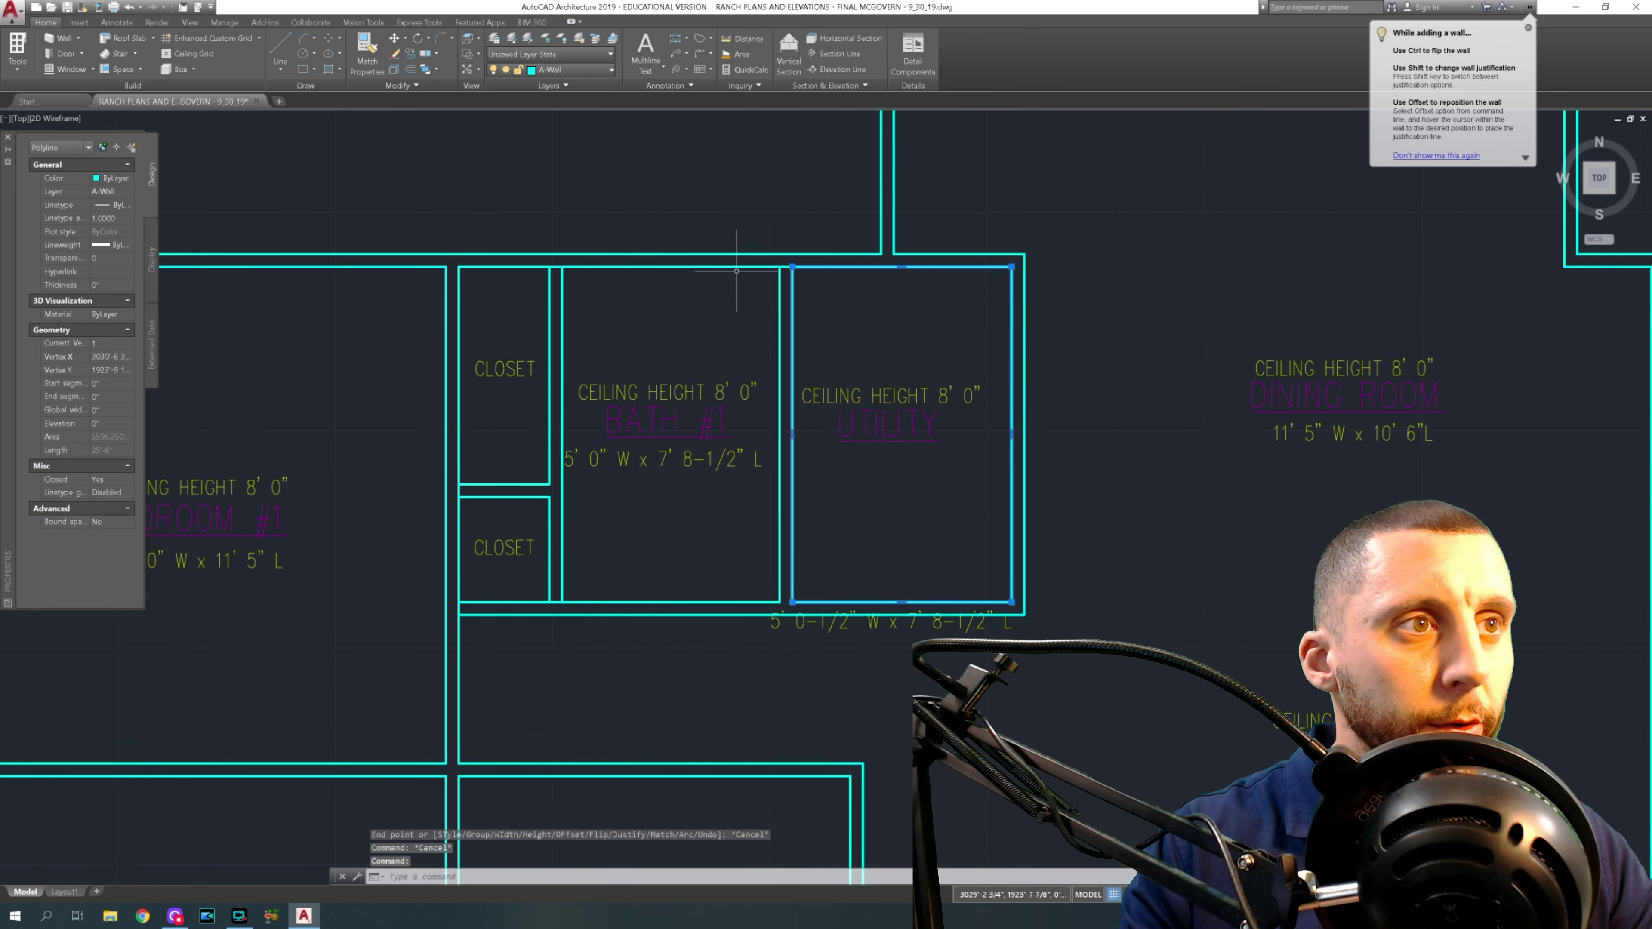
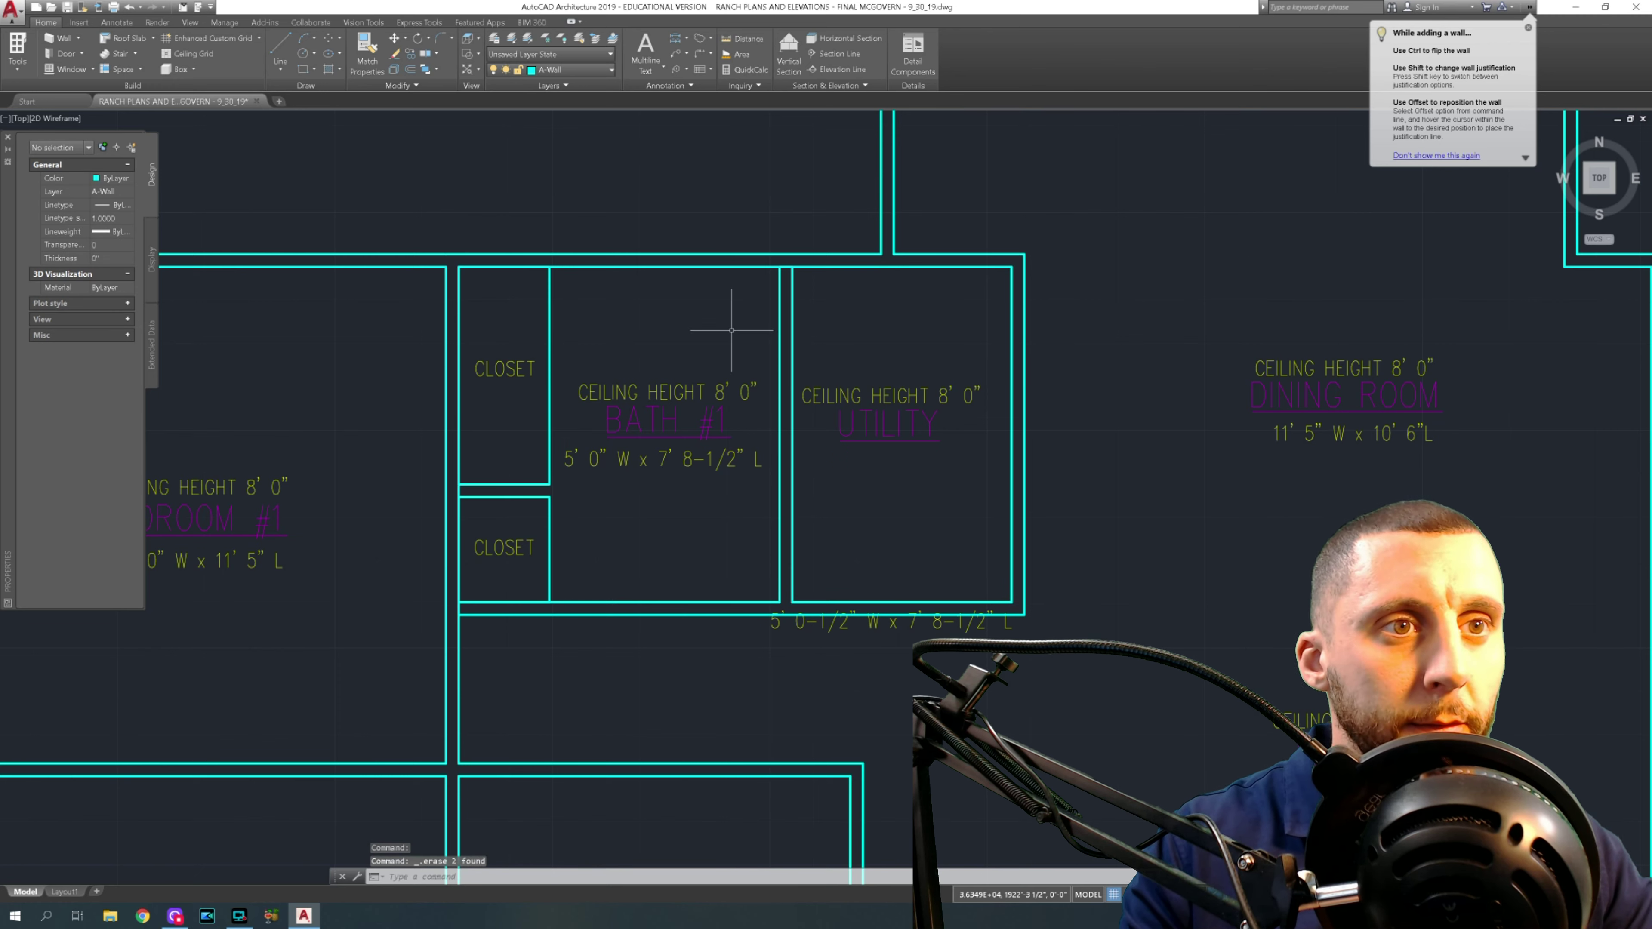
- Add a matching right-justified wall between the two closets beside BATH #1
left_click(405, 246)
left_click(398, 259)
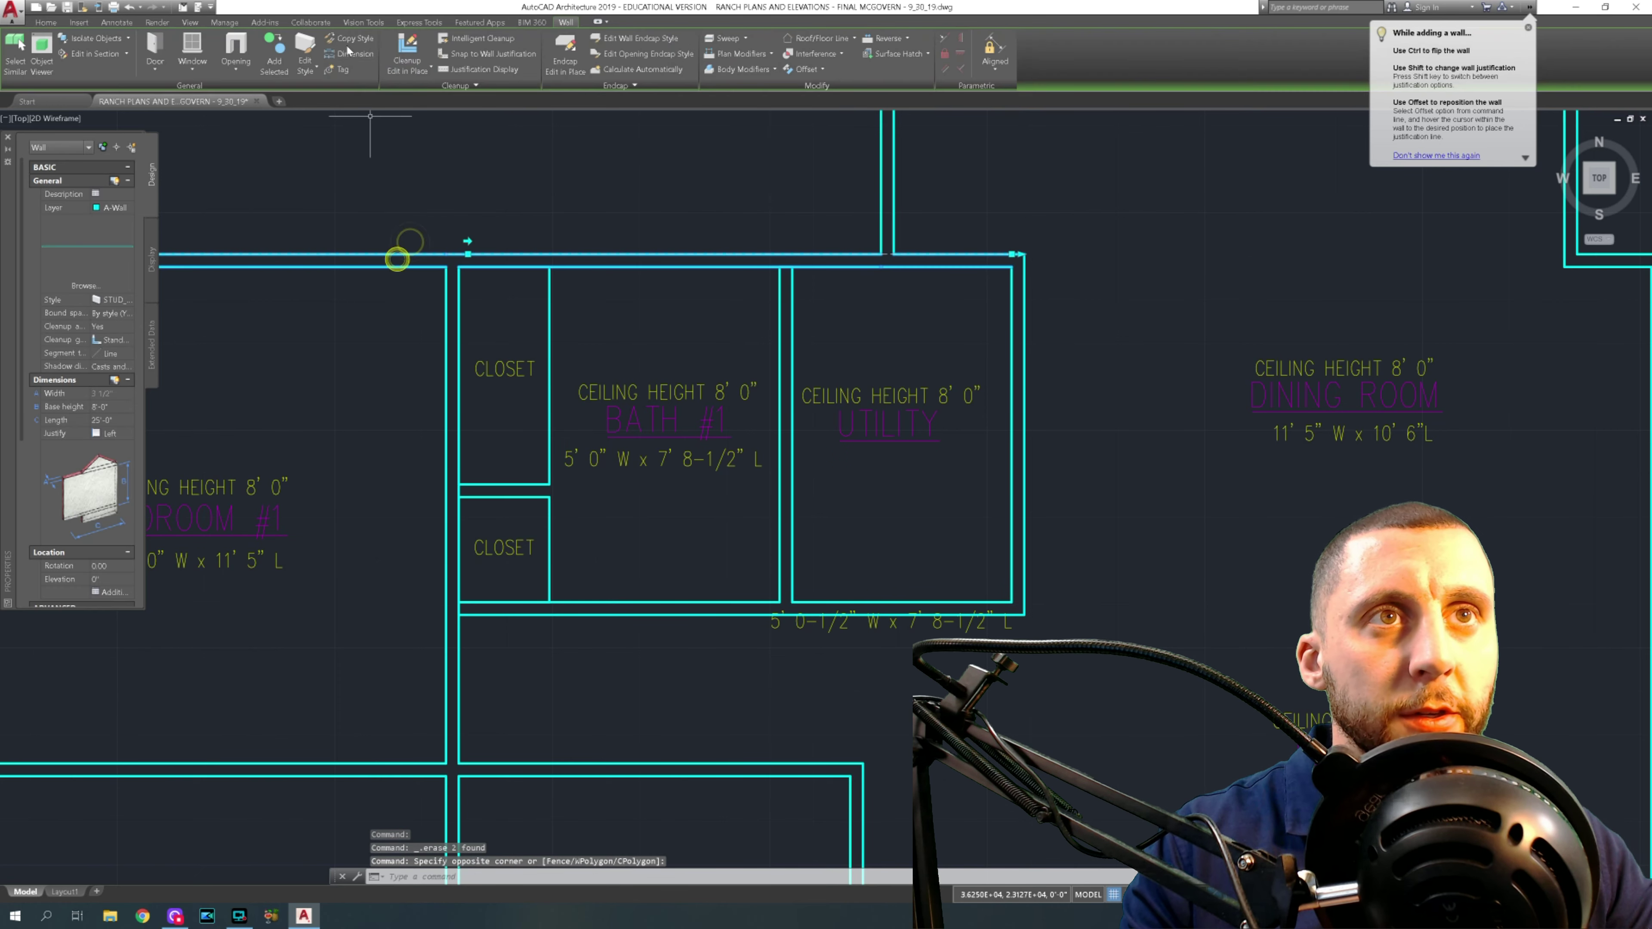
left_click(275, 52)
left_click(461, 493)
key("shift")
key("shift")
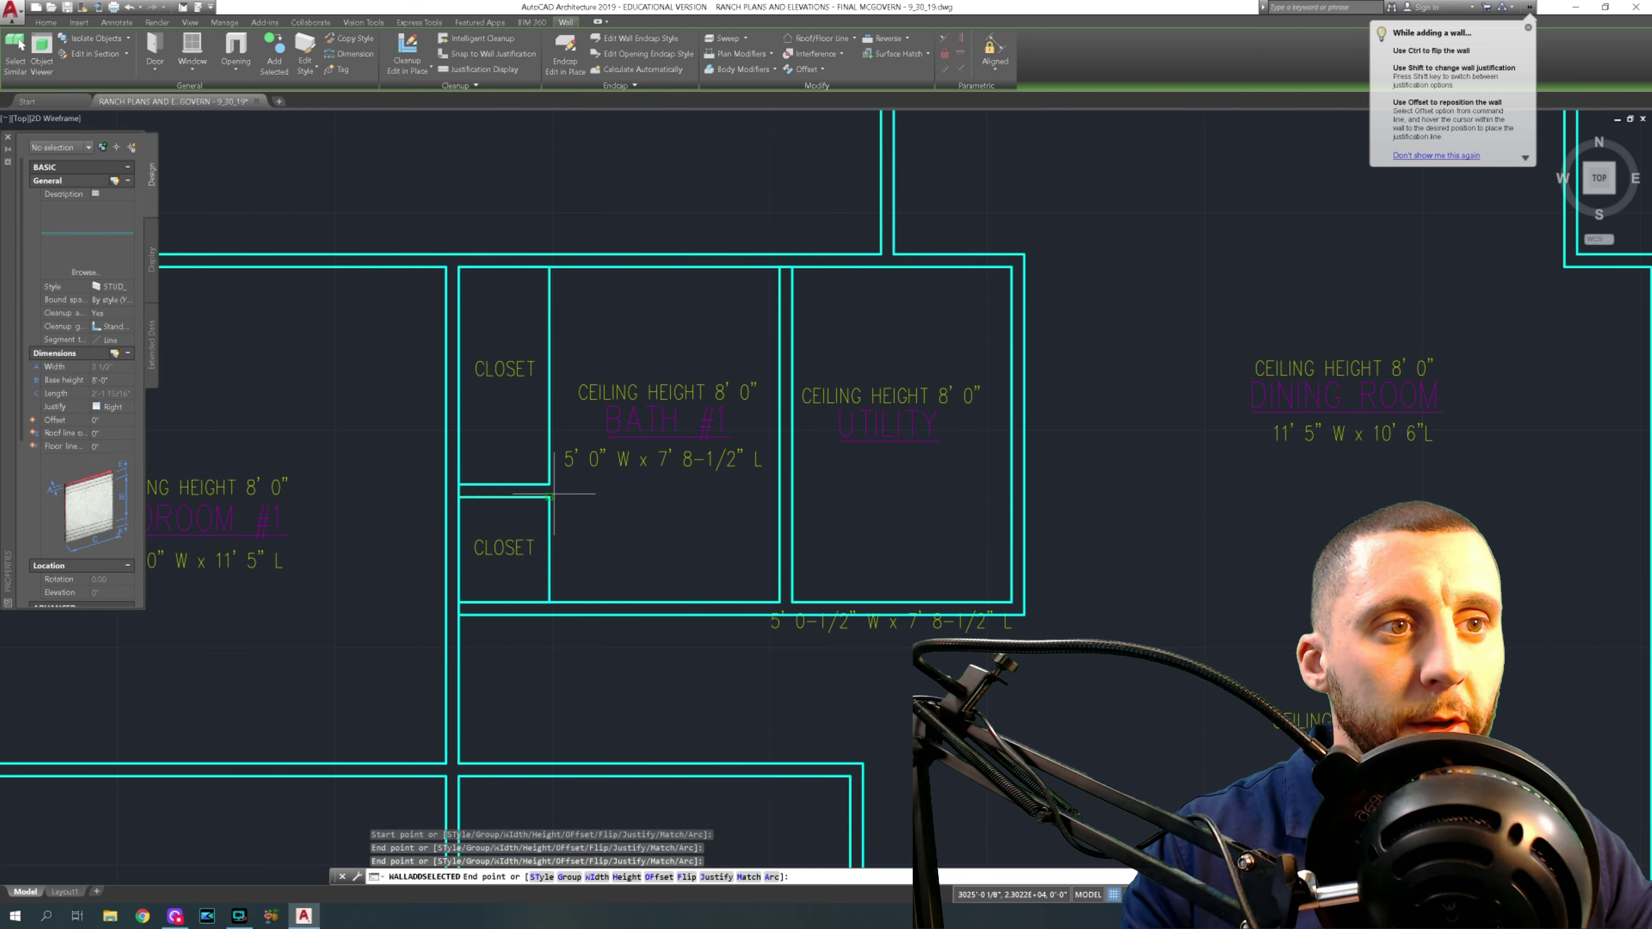
left_click(549, 496)
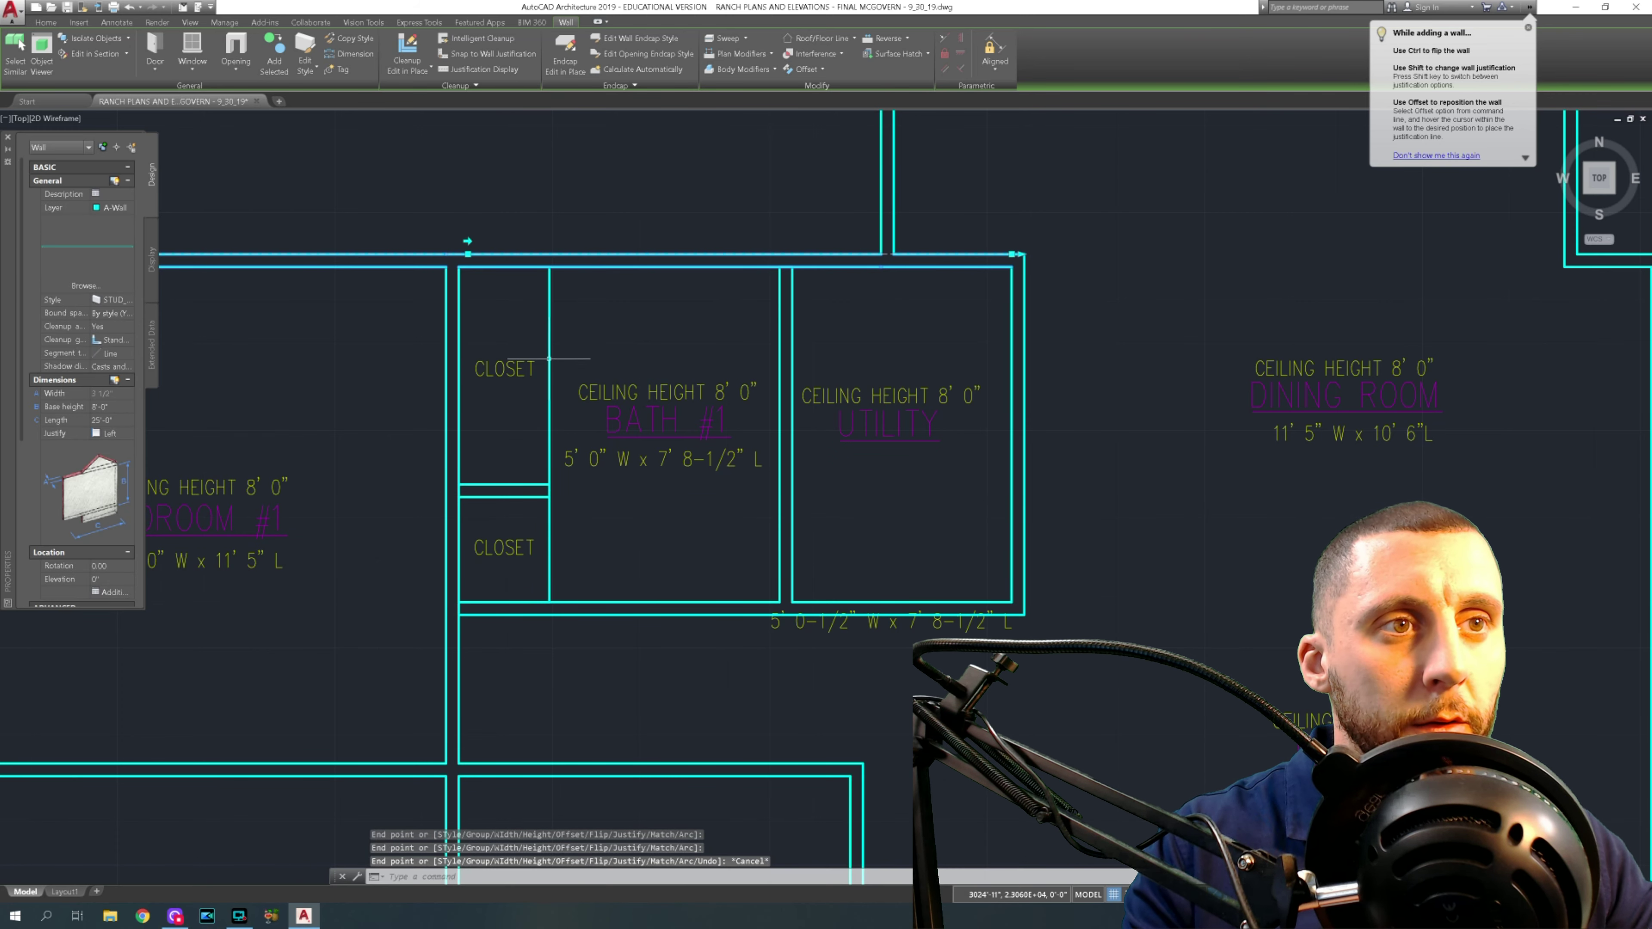
key("Escape")
key("Escape")
- Add a loose horizontal wall about 6' long above the closets and BATH #1, matching the upper wall
left_click(394, 274)
key("Escape")
key("Escape")
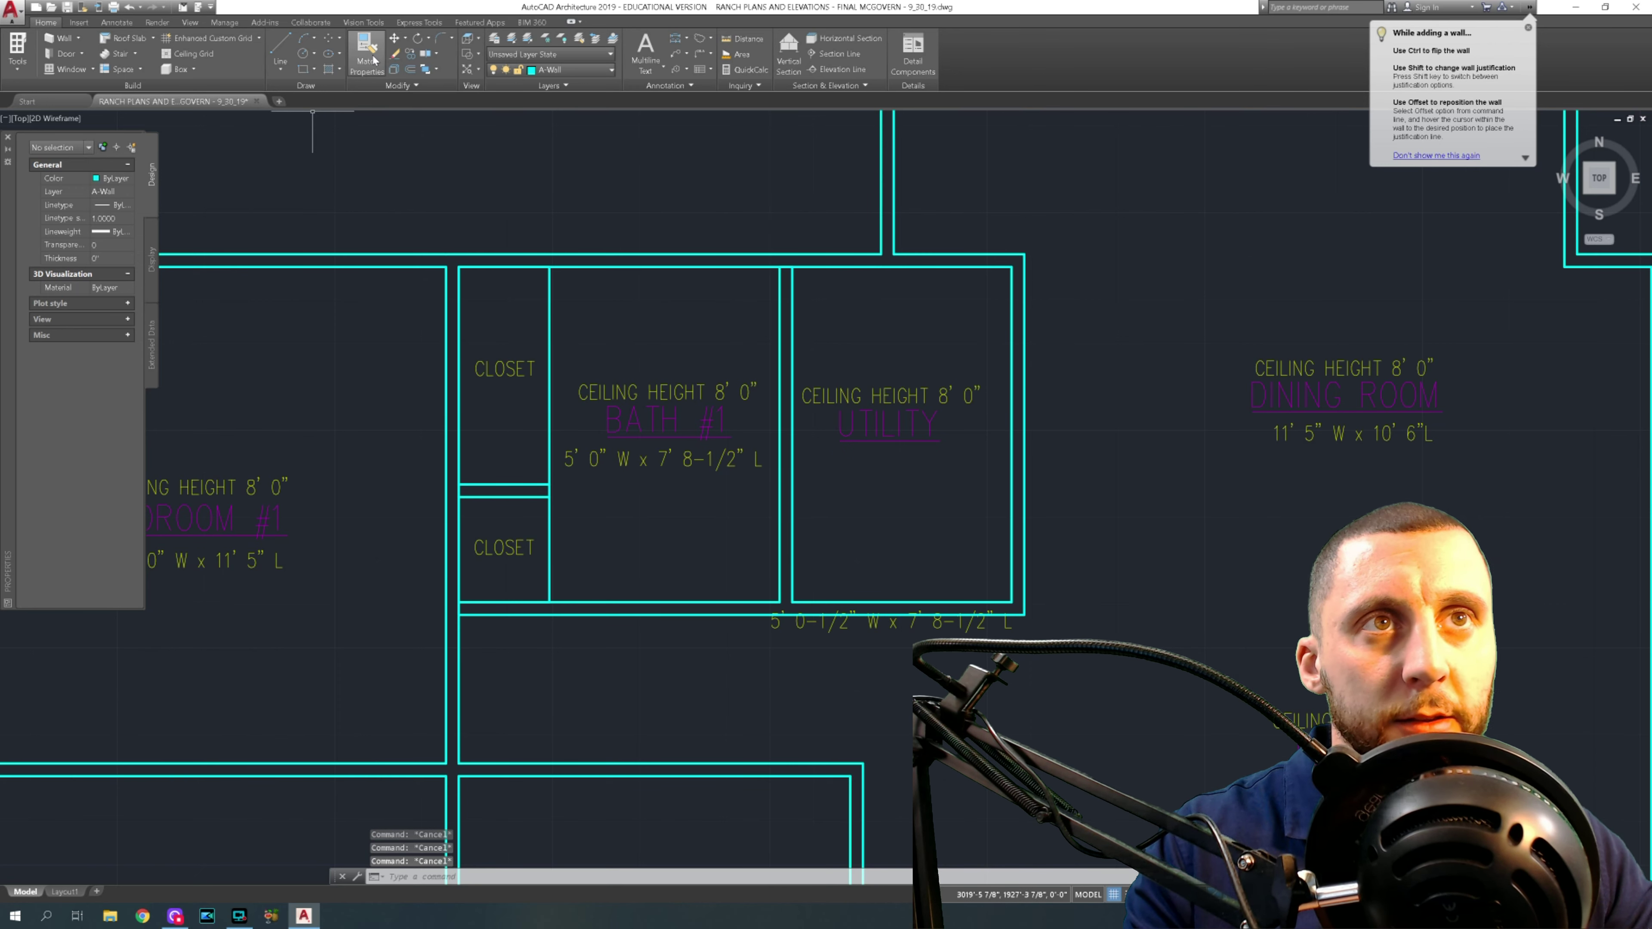
left_click(415, 253)
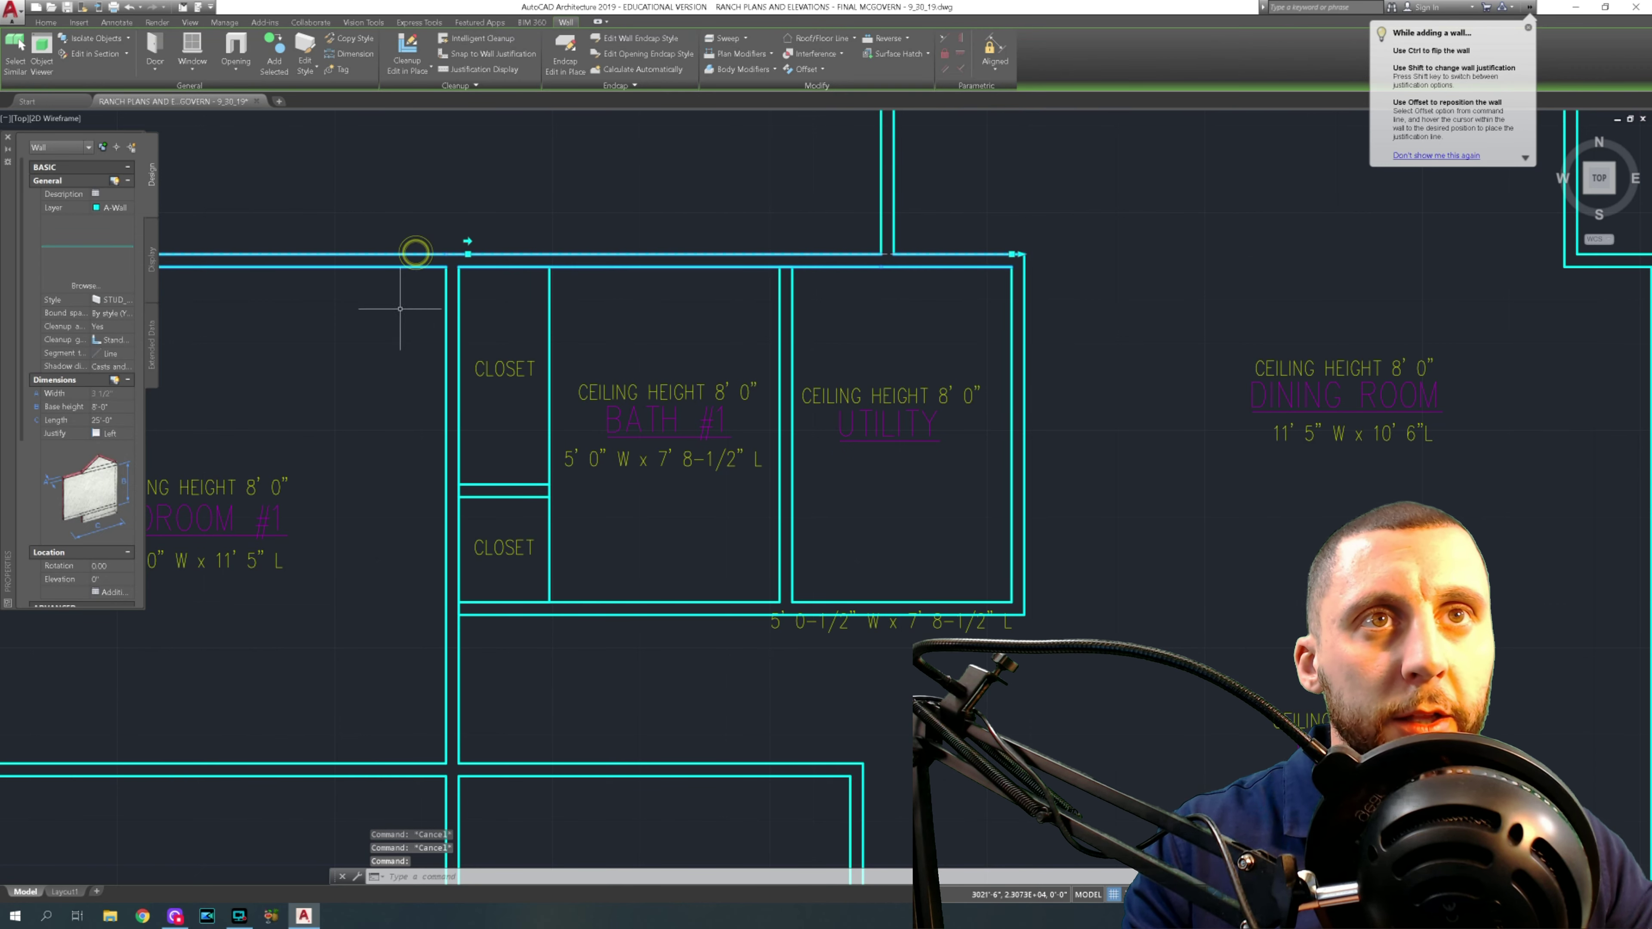
left_click(269, 47)
left_click(445, 193)
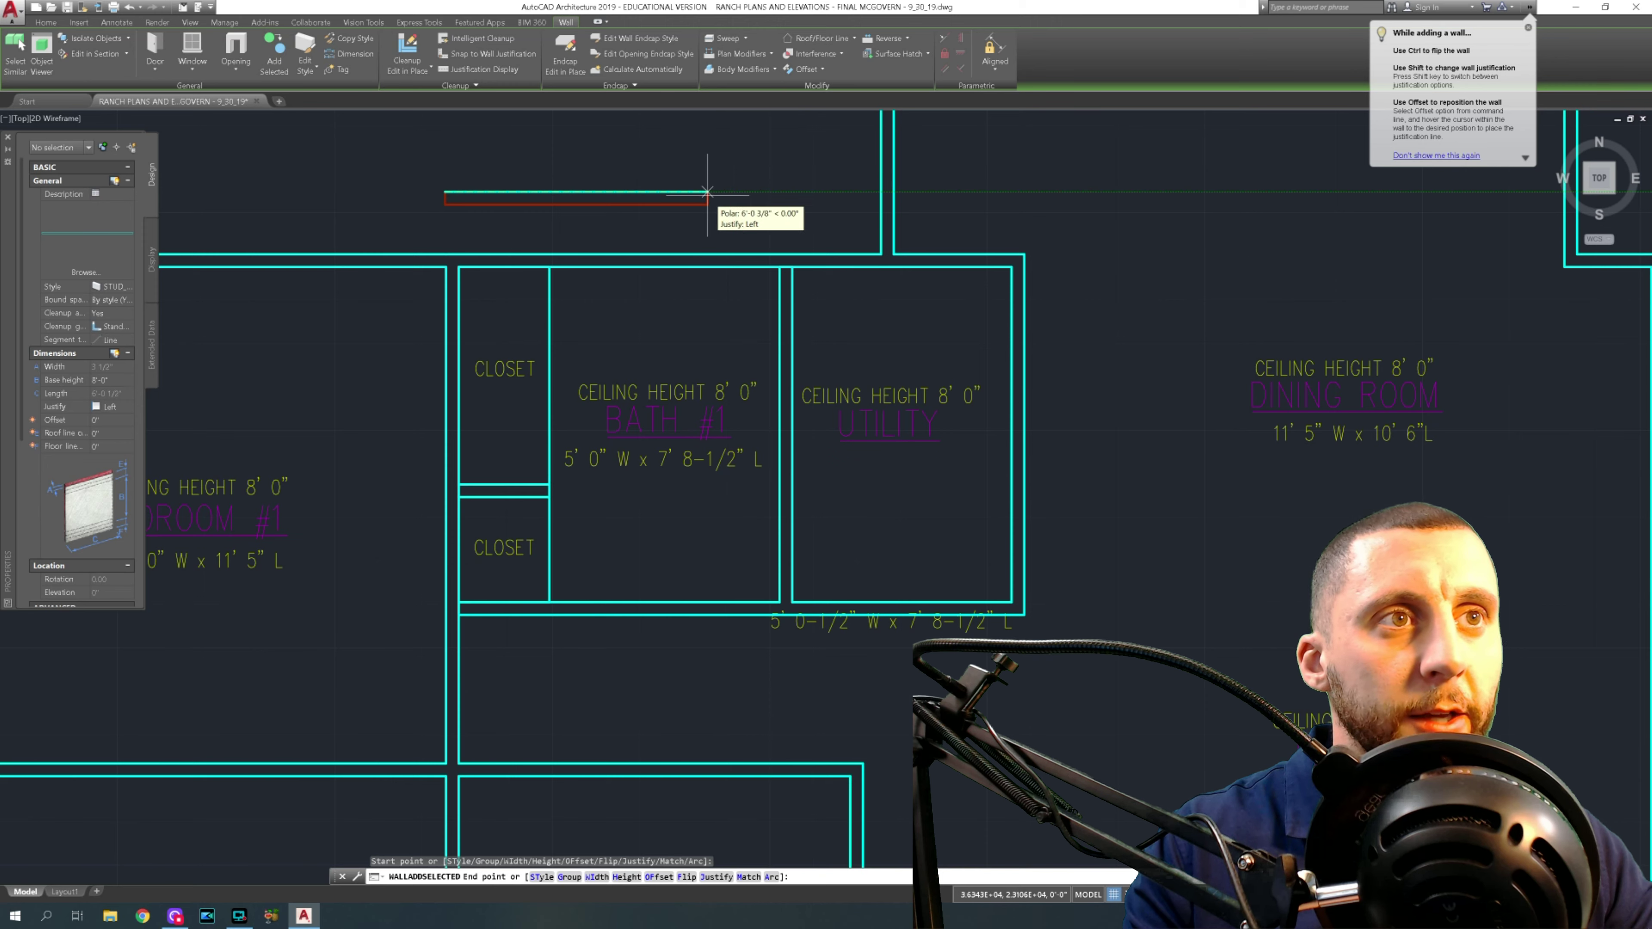
left_click(708, 193)
key("Escape")
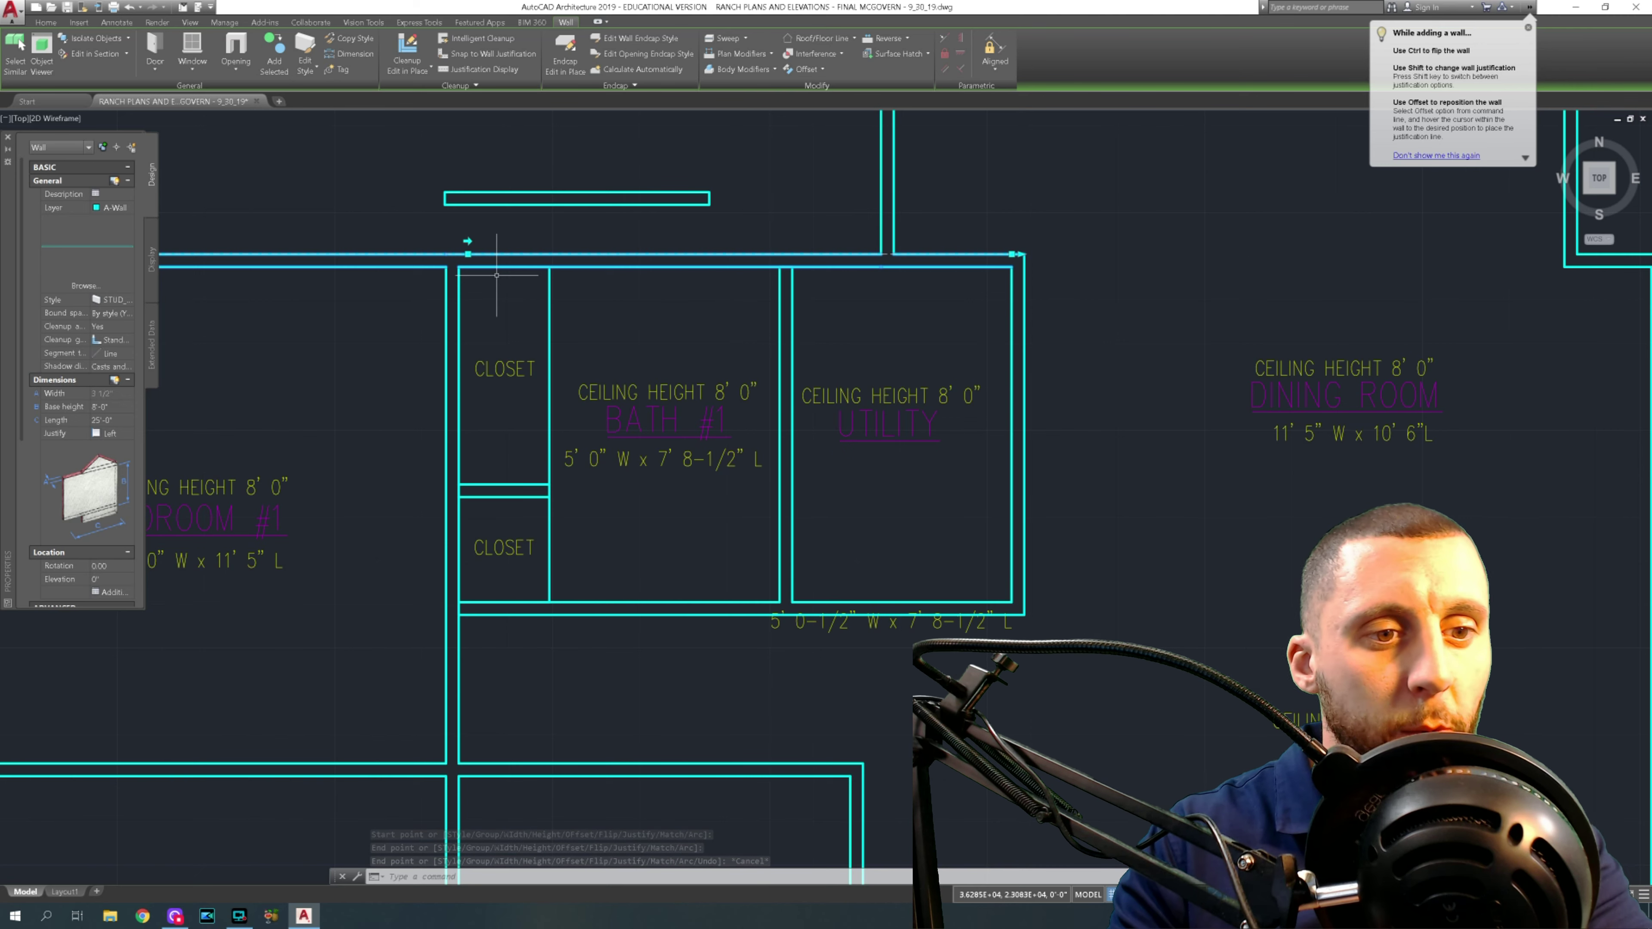
- Try to move the long wall above BEDROOM #1, BATH #1 and UTILITY
type("MOVE")
key("Return")
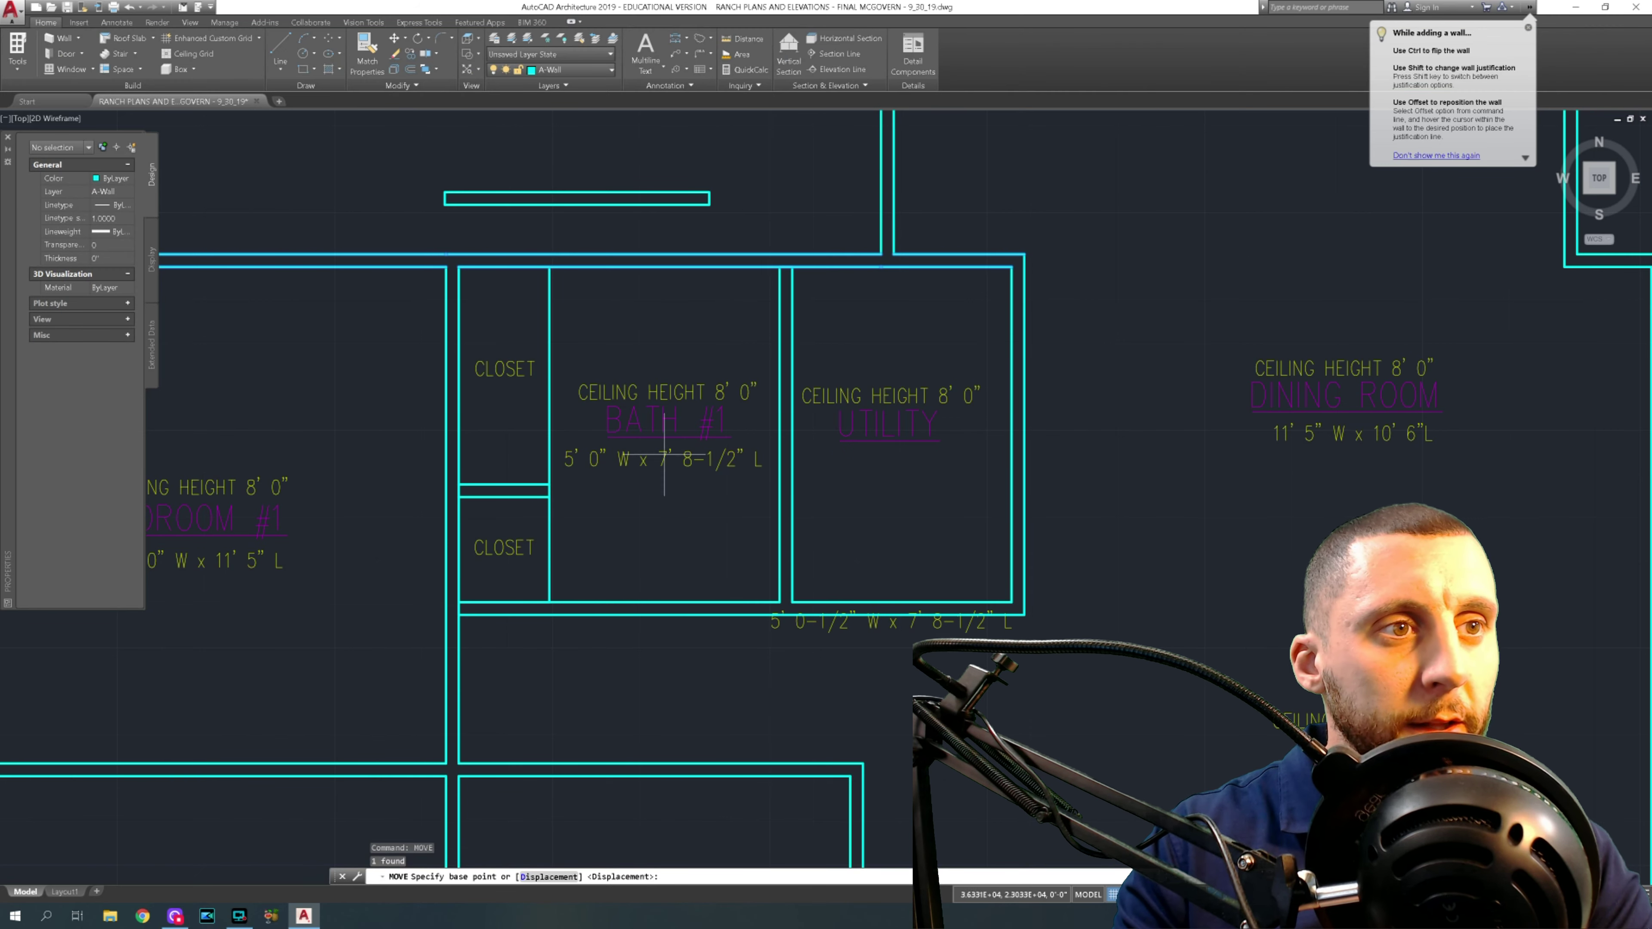
key("Return")
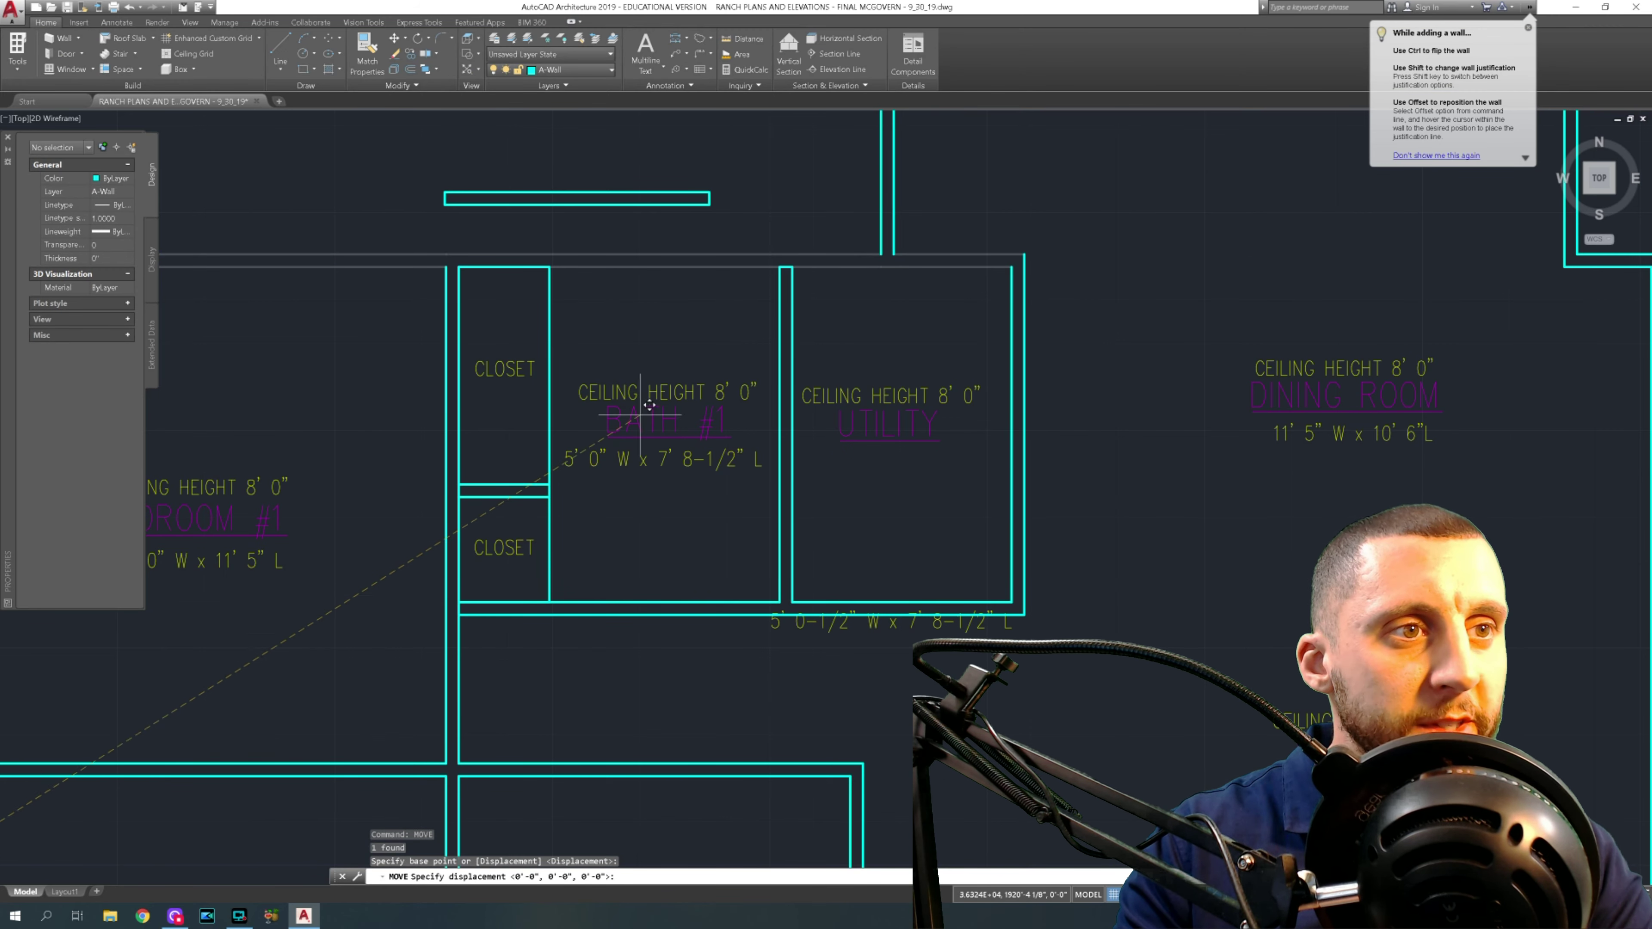
scroll(649, 424, "down", 5)
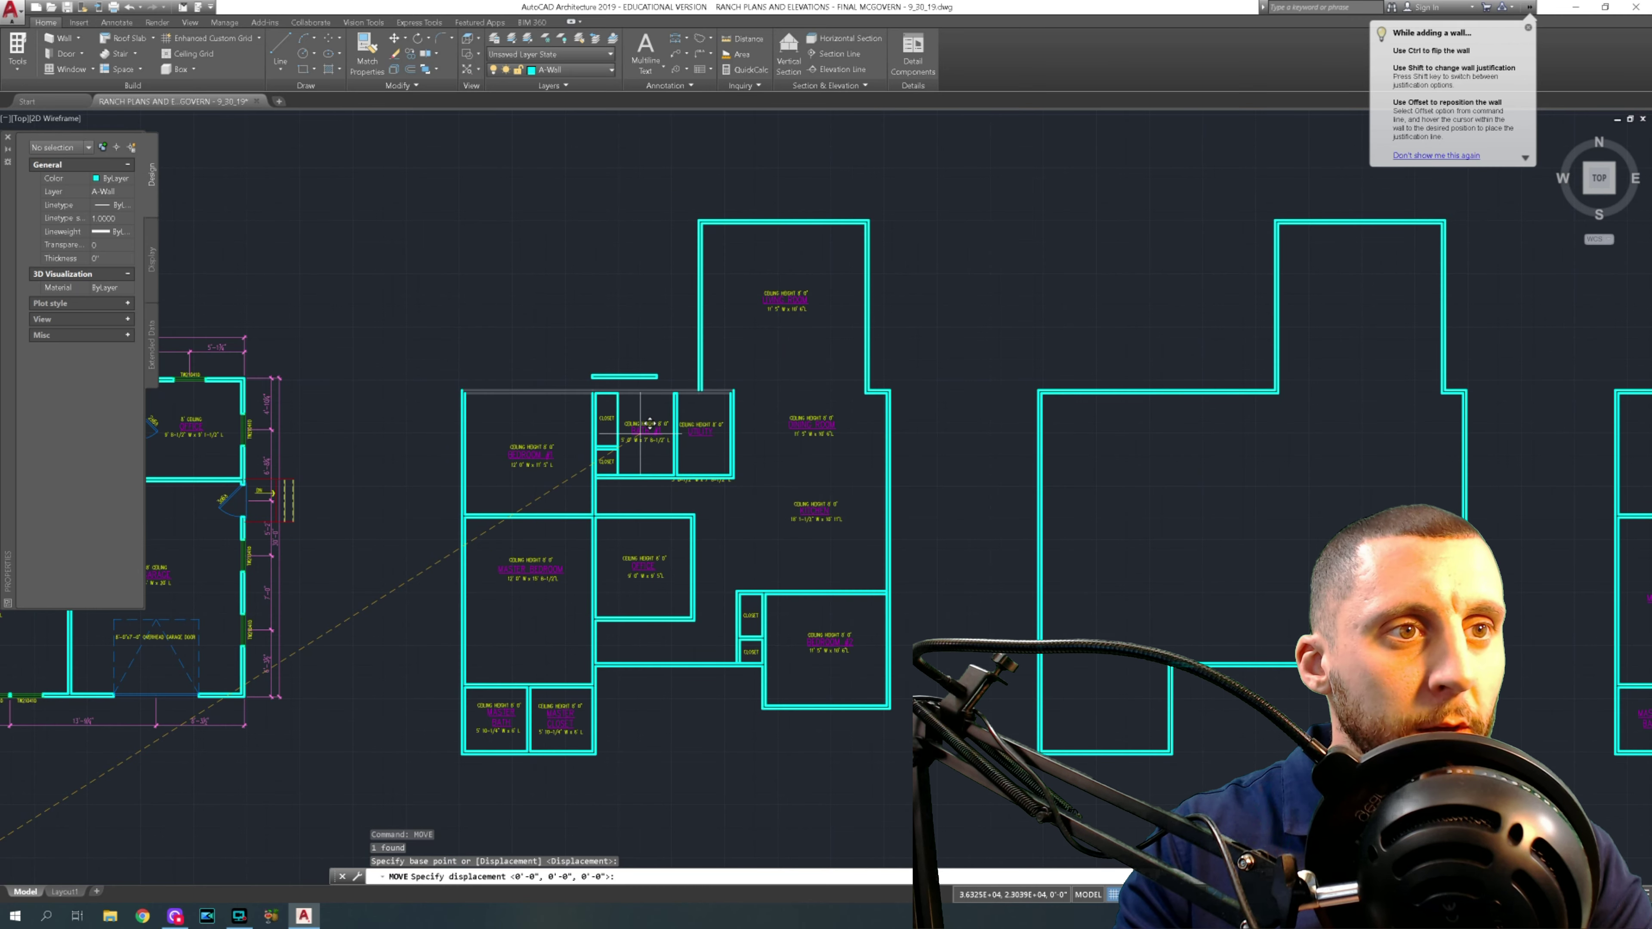
left_click(598, 328)
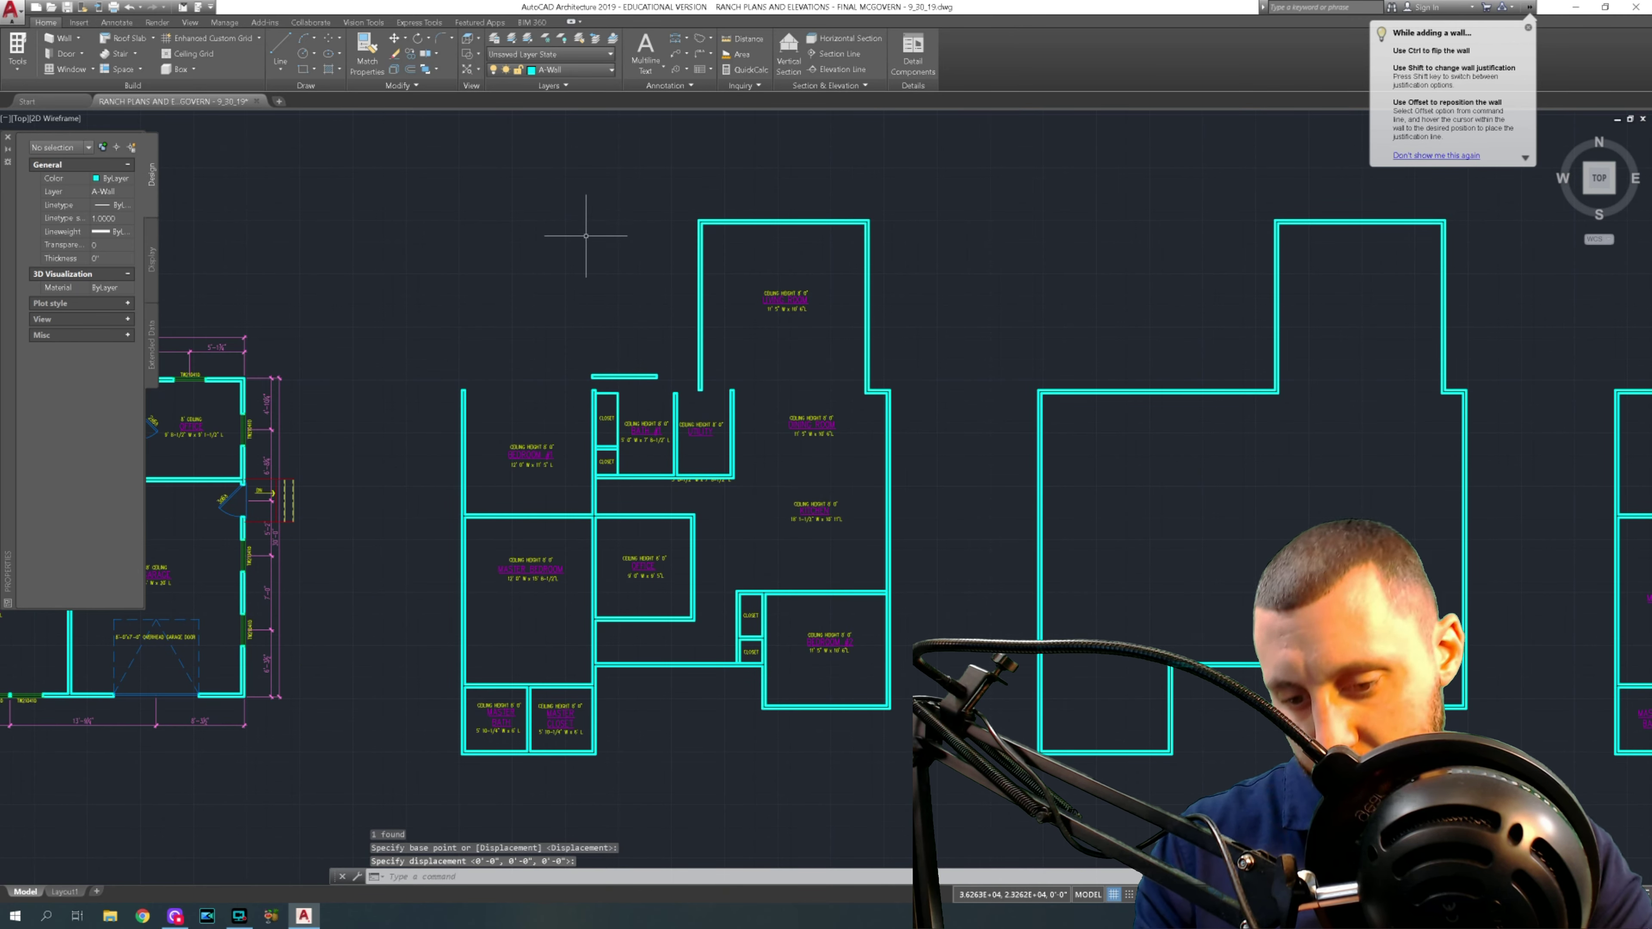
- Undo the upper wall's move and the loose wall added above the closets
key("ctrl+z")
key("ctrl+z")
scroll(595, 288, "down", 3)
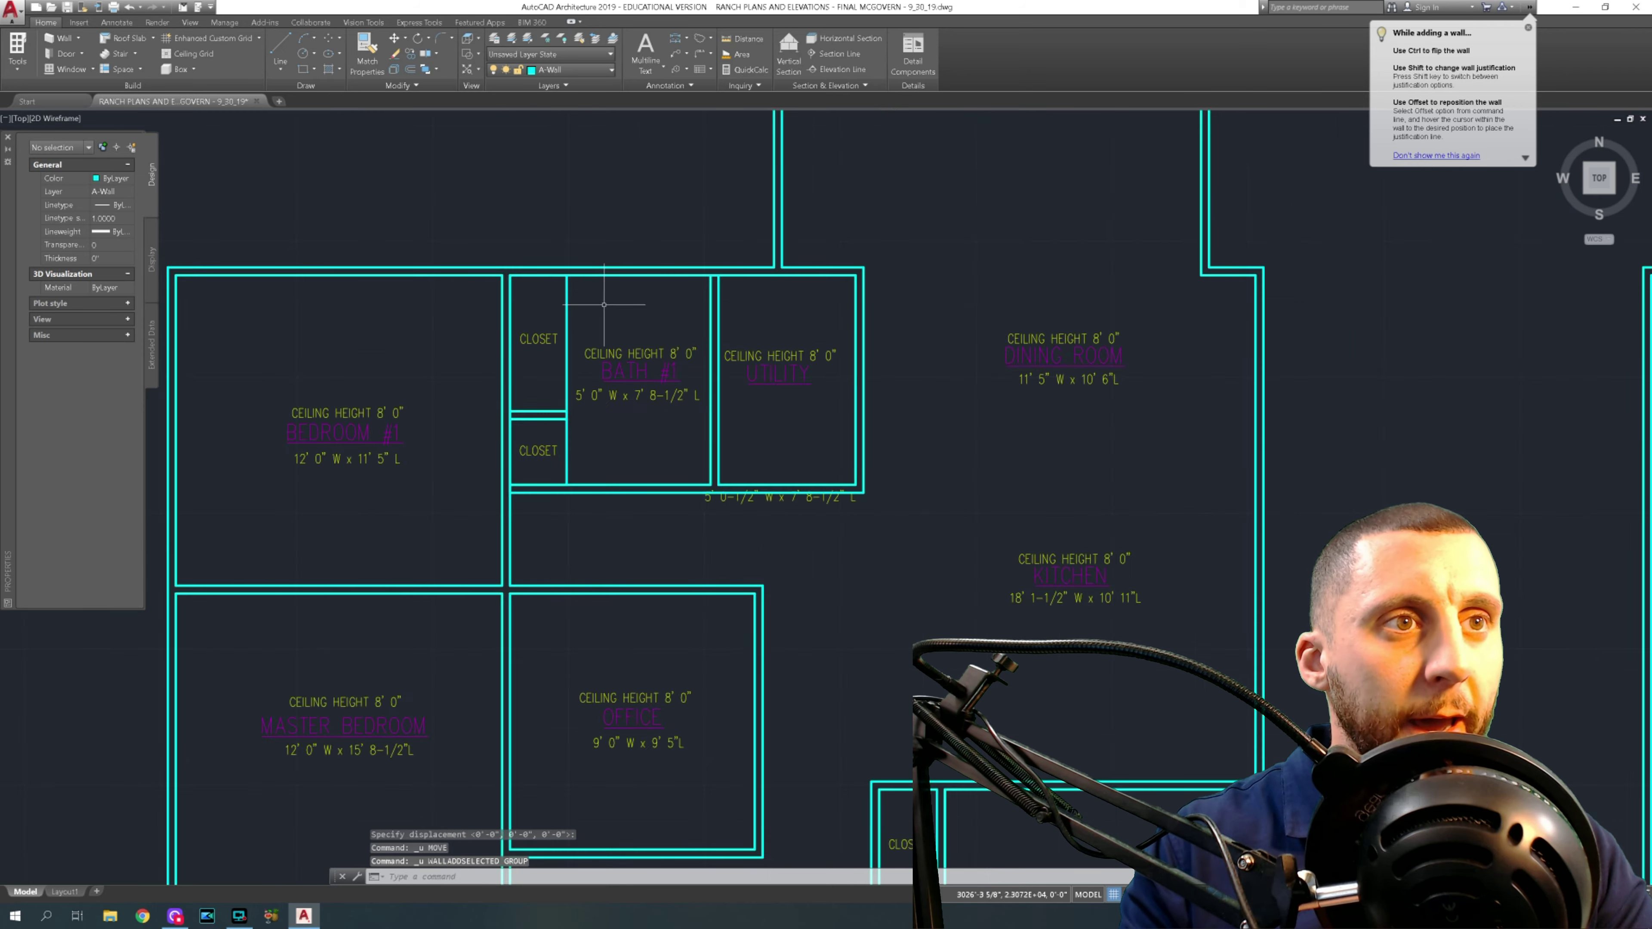
key("Escape")
key("Escape")
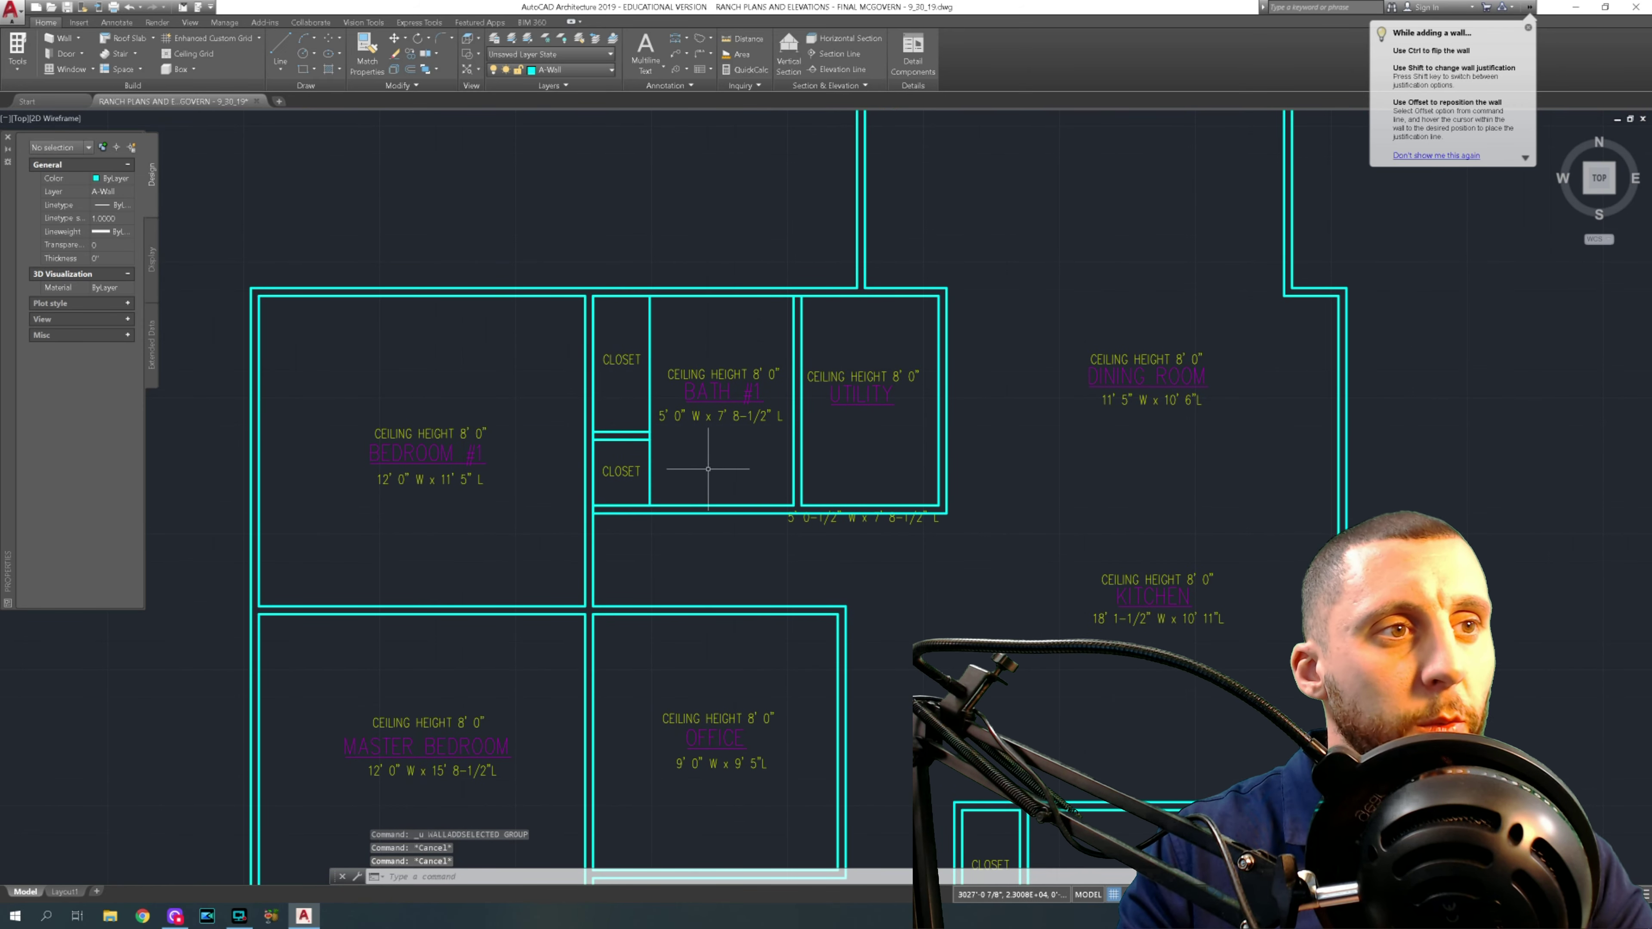
- Add a wall matching the upper wall between the closets and BATH #1, along the closets' full depth
middle_click_drag(708, 469, 560, 458)
scroll(560, 456, "up", 2)
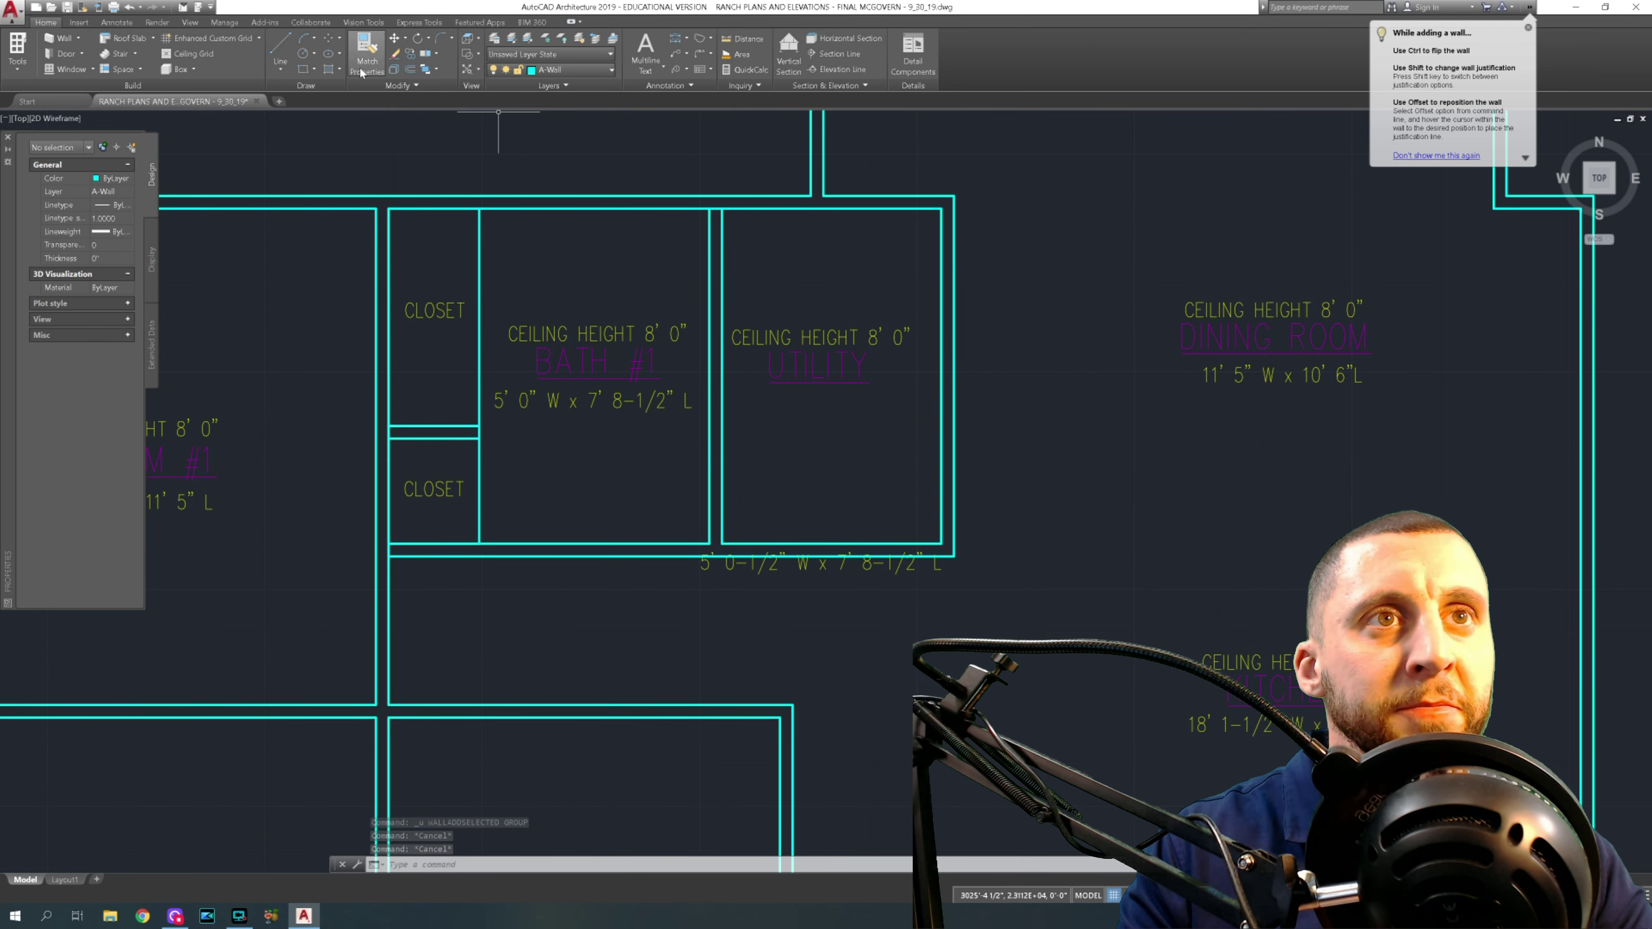
left_click(331, 202)
left_click(293, 228)
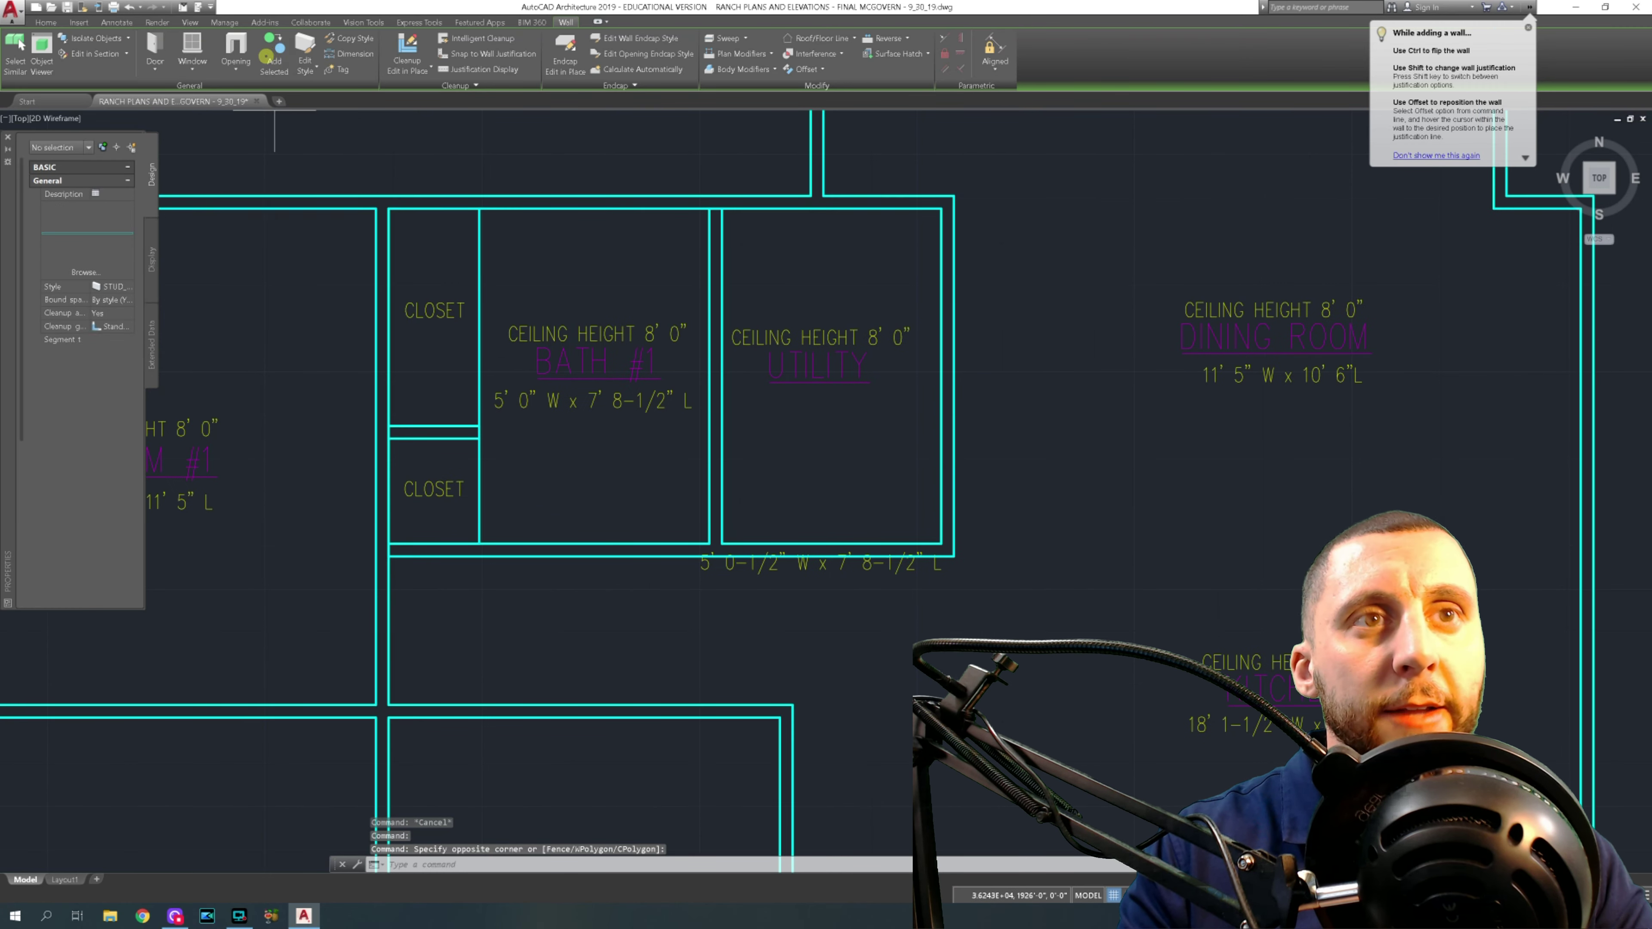
left_click(481, 543)
left_click(480, 219)
key("Escape")
key("Escape")
key("Escape")
- Stretch the upper end of the wall between BATH #1 and UTILITY into the upper wall
left_click(743, 260)
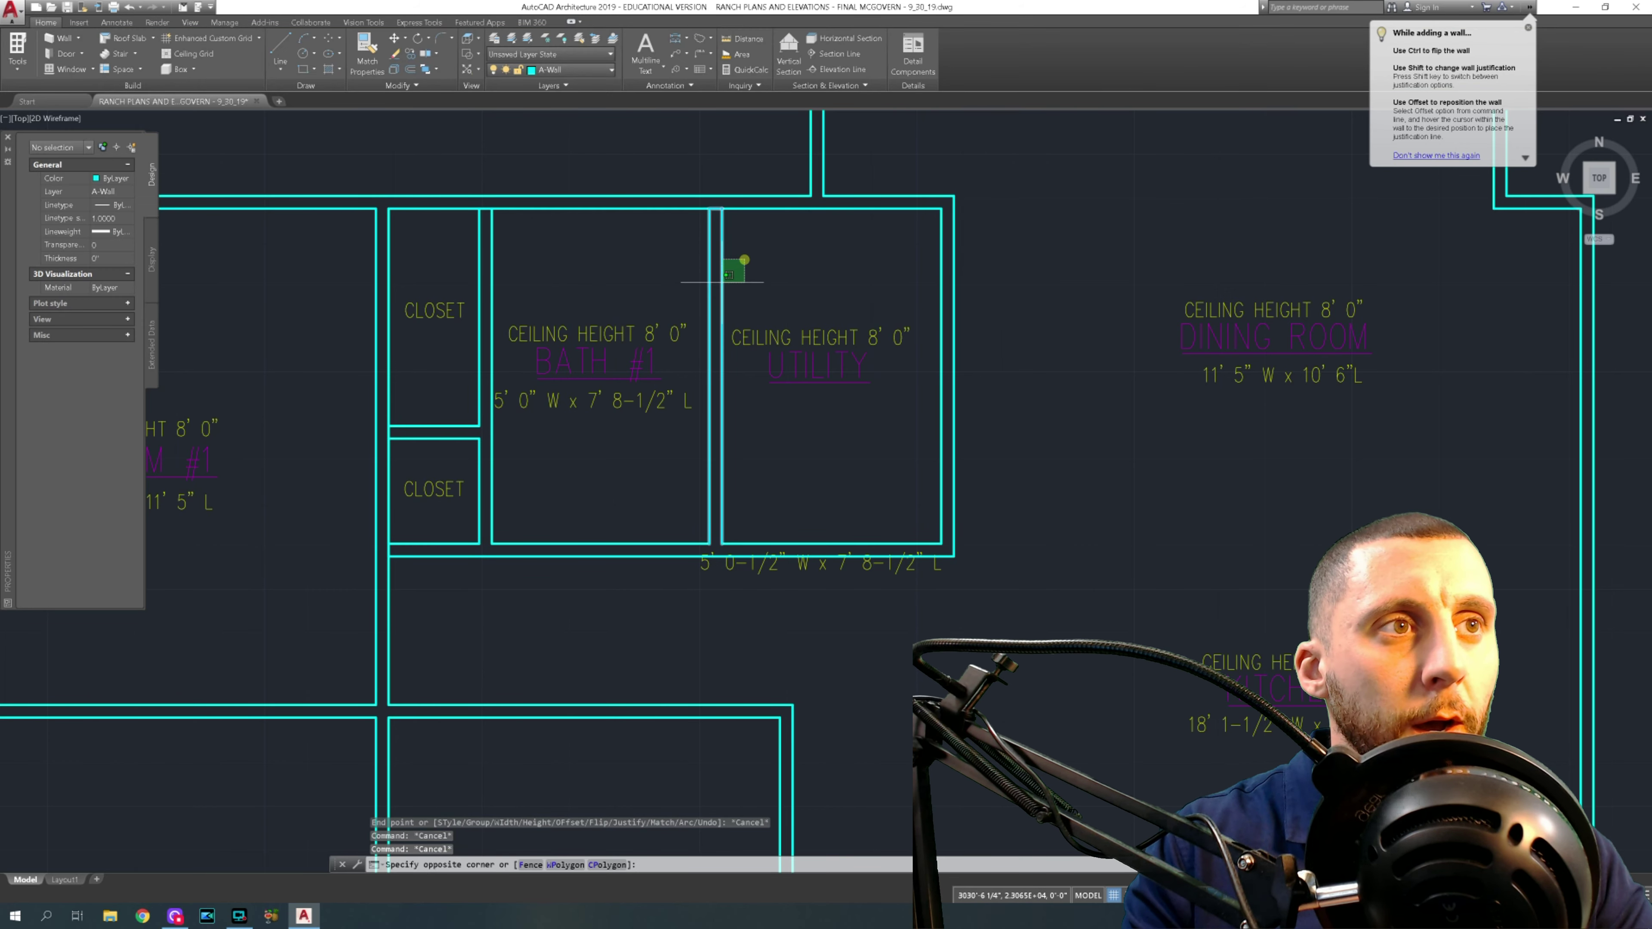
left_click(716, 287)
left_click(709, 192)
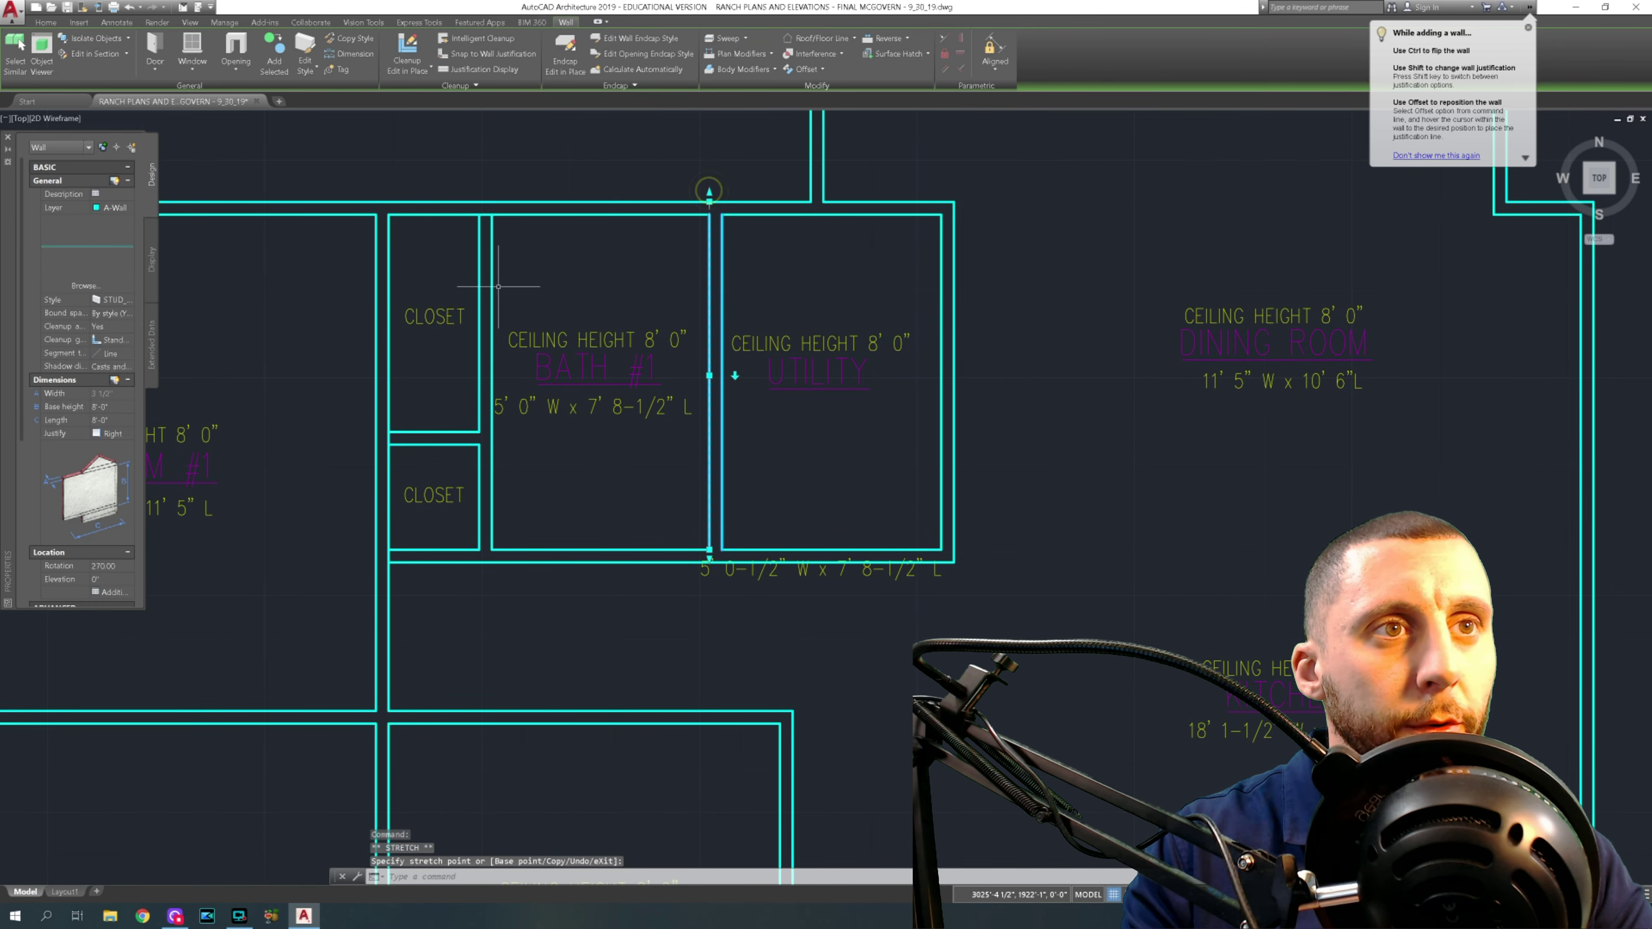
key("Escape")
- Stretch the upper end of the wall between the closets and BATH #1 into the upper wall
left_click(491, 252)
left_click(479, 207)
key("Escape")
key("Escape")
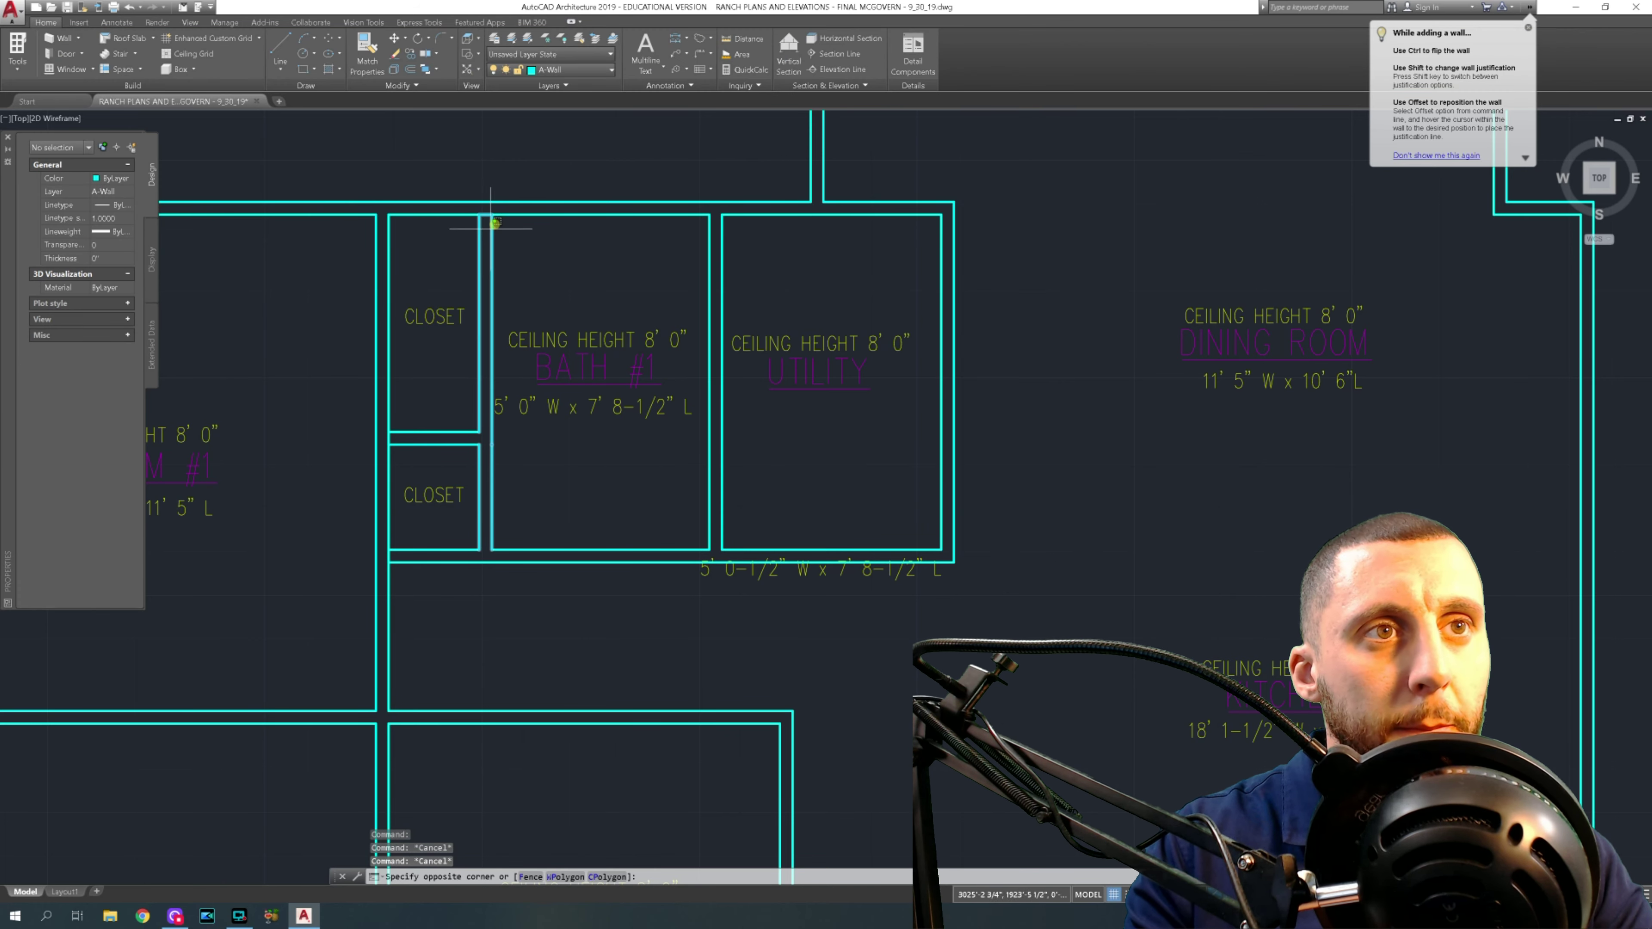
left_click(485, 220)
left_click(479, 207)
key("Escape")
key("Escape")
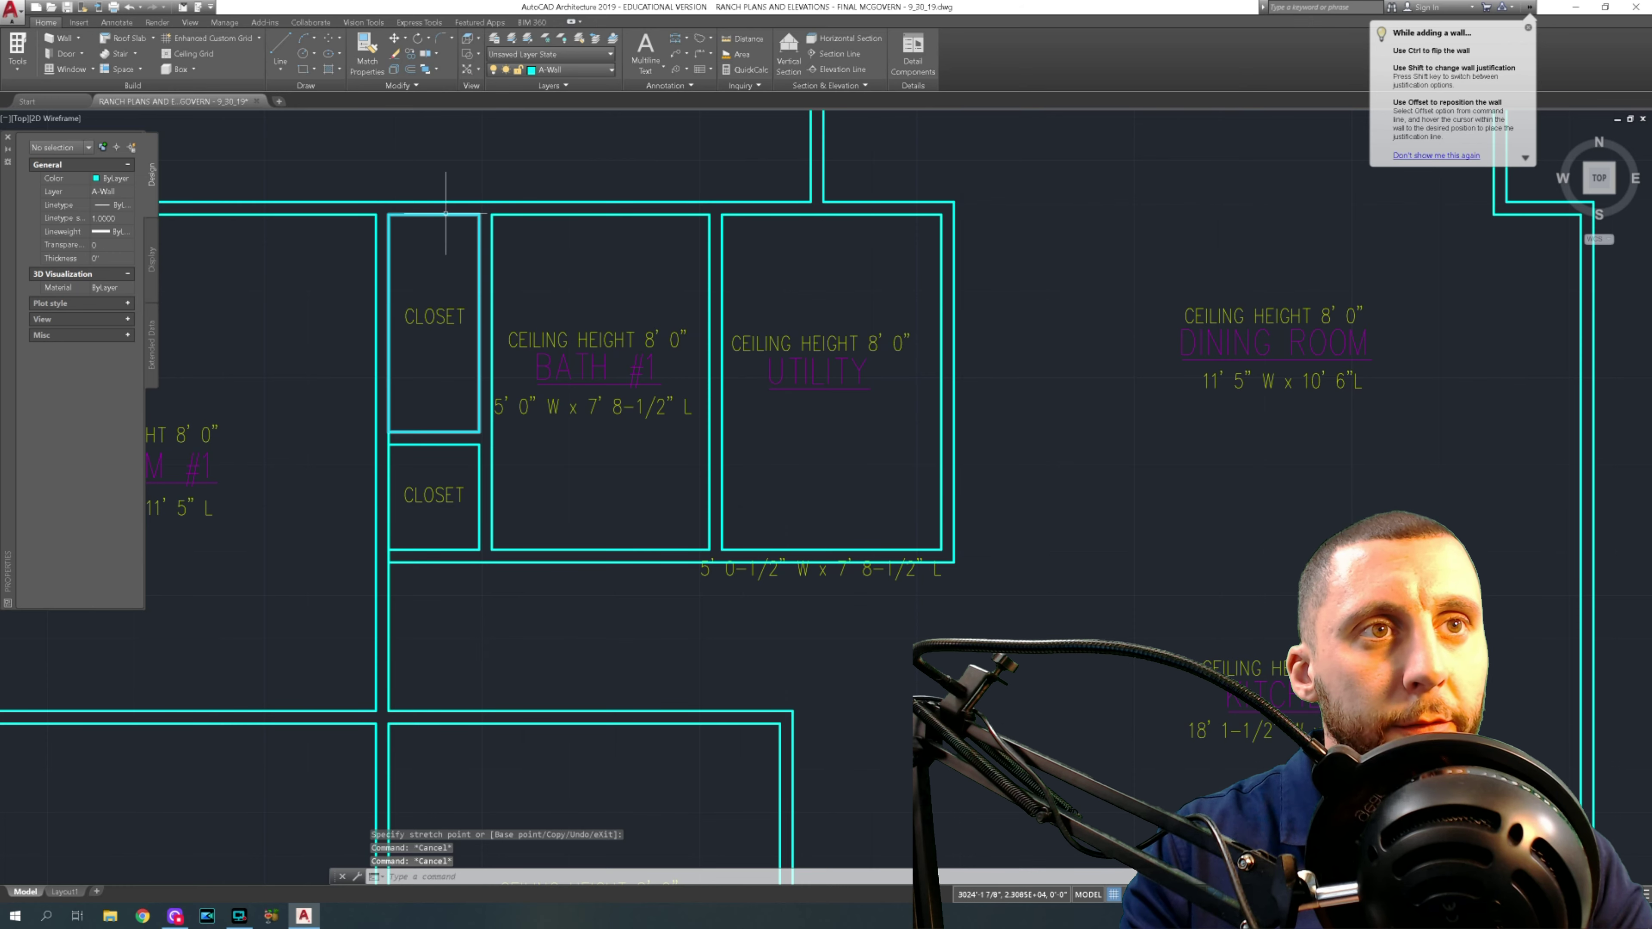
- Delete the outline polylines of both closets beside BATH #1
left_click(591, 342)
key("Delete")
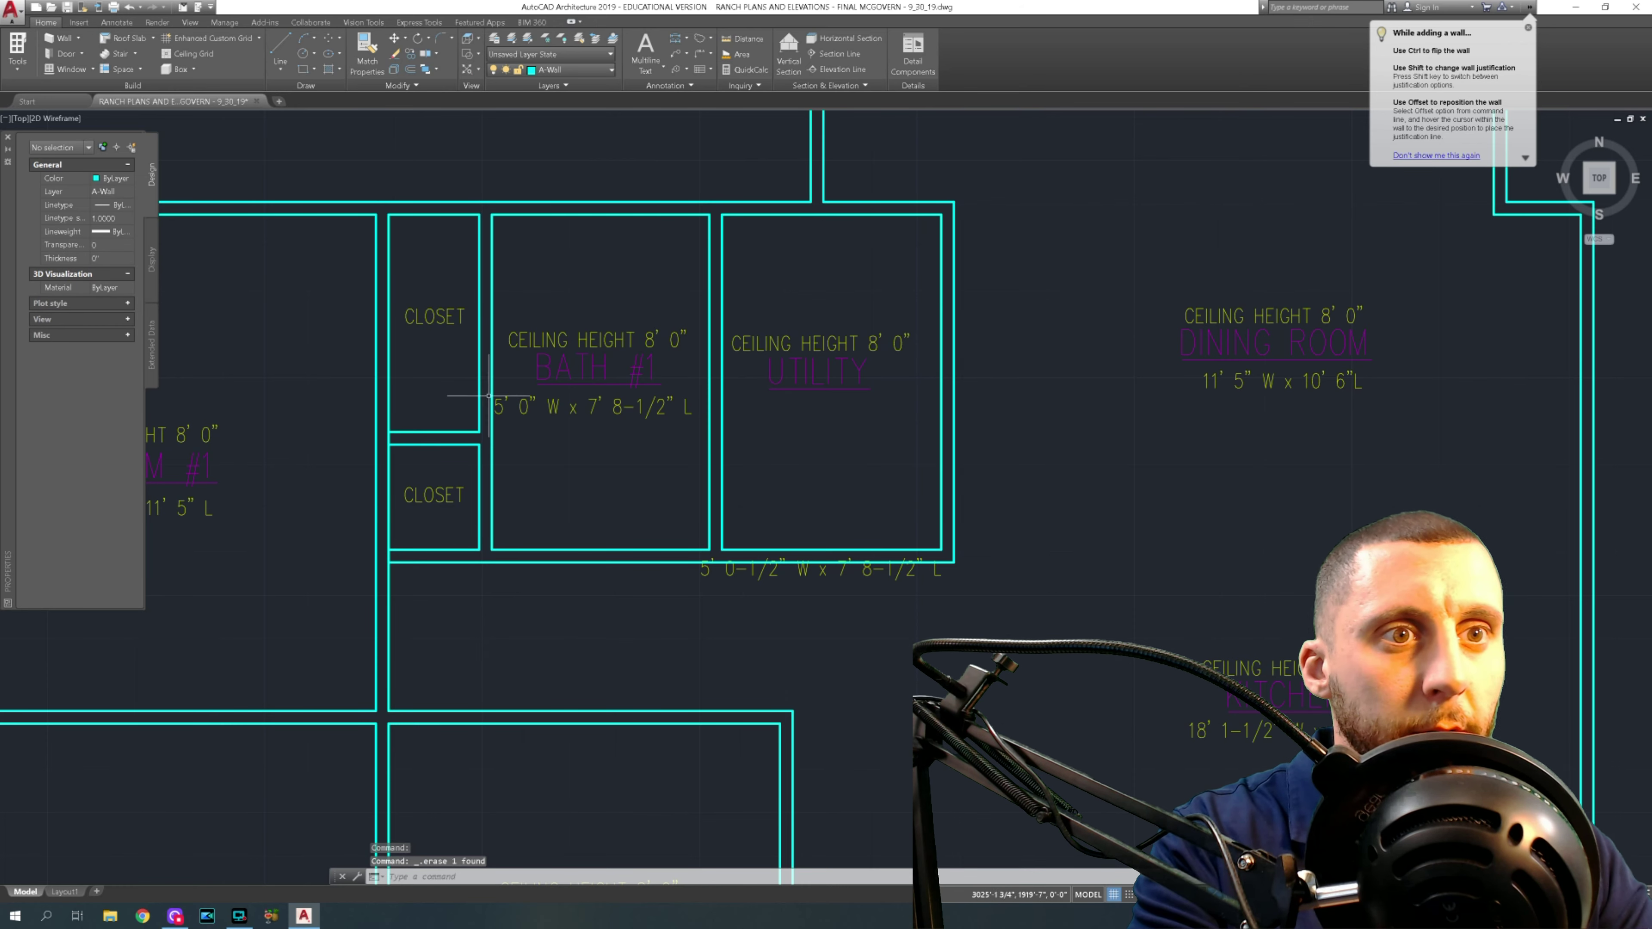
left_click(461, 438)
key("Escape")
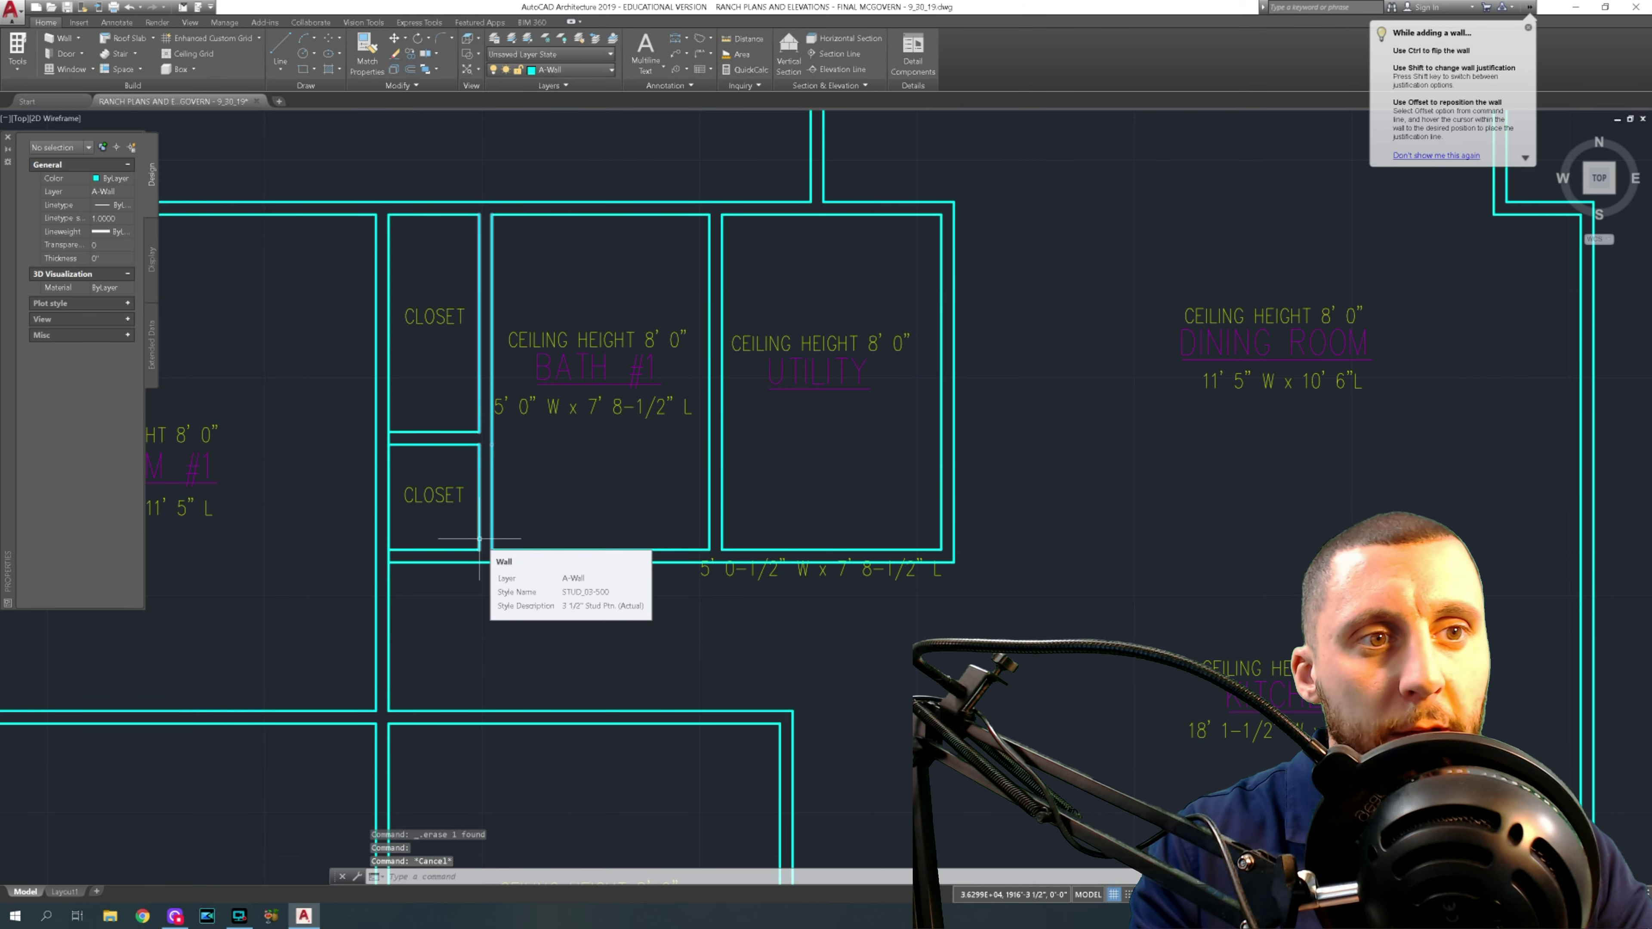
left_click(479, 538)
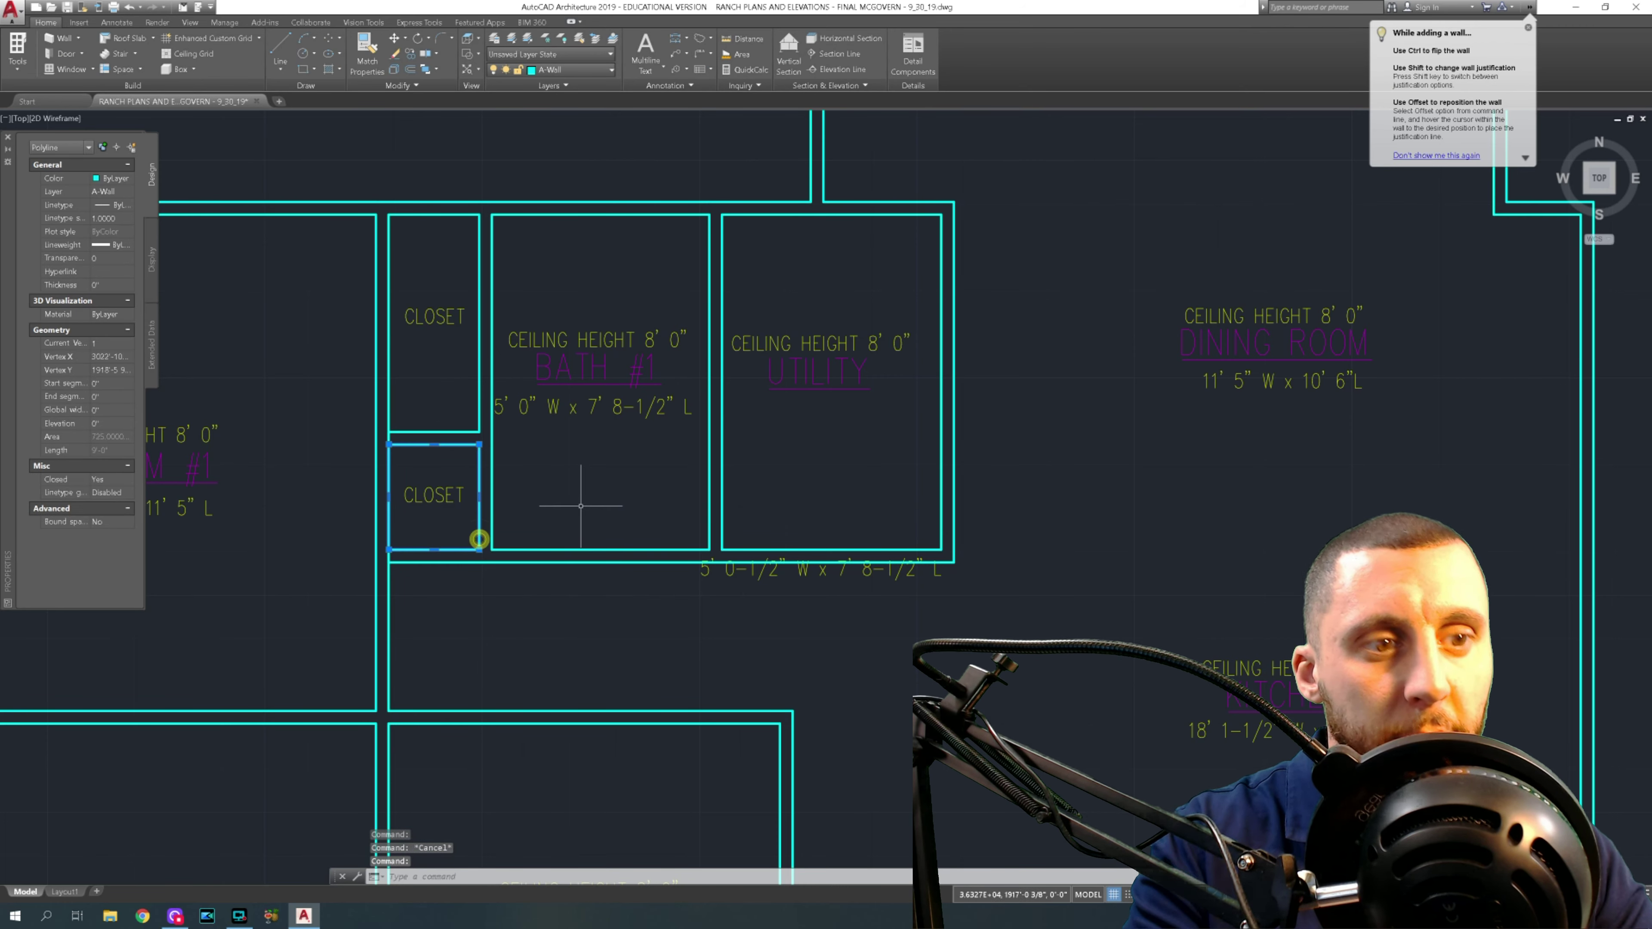
key("Delete")
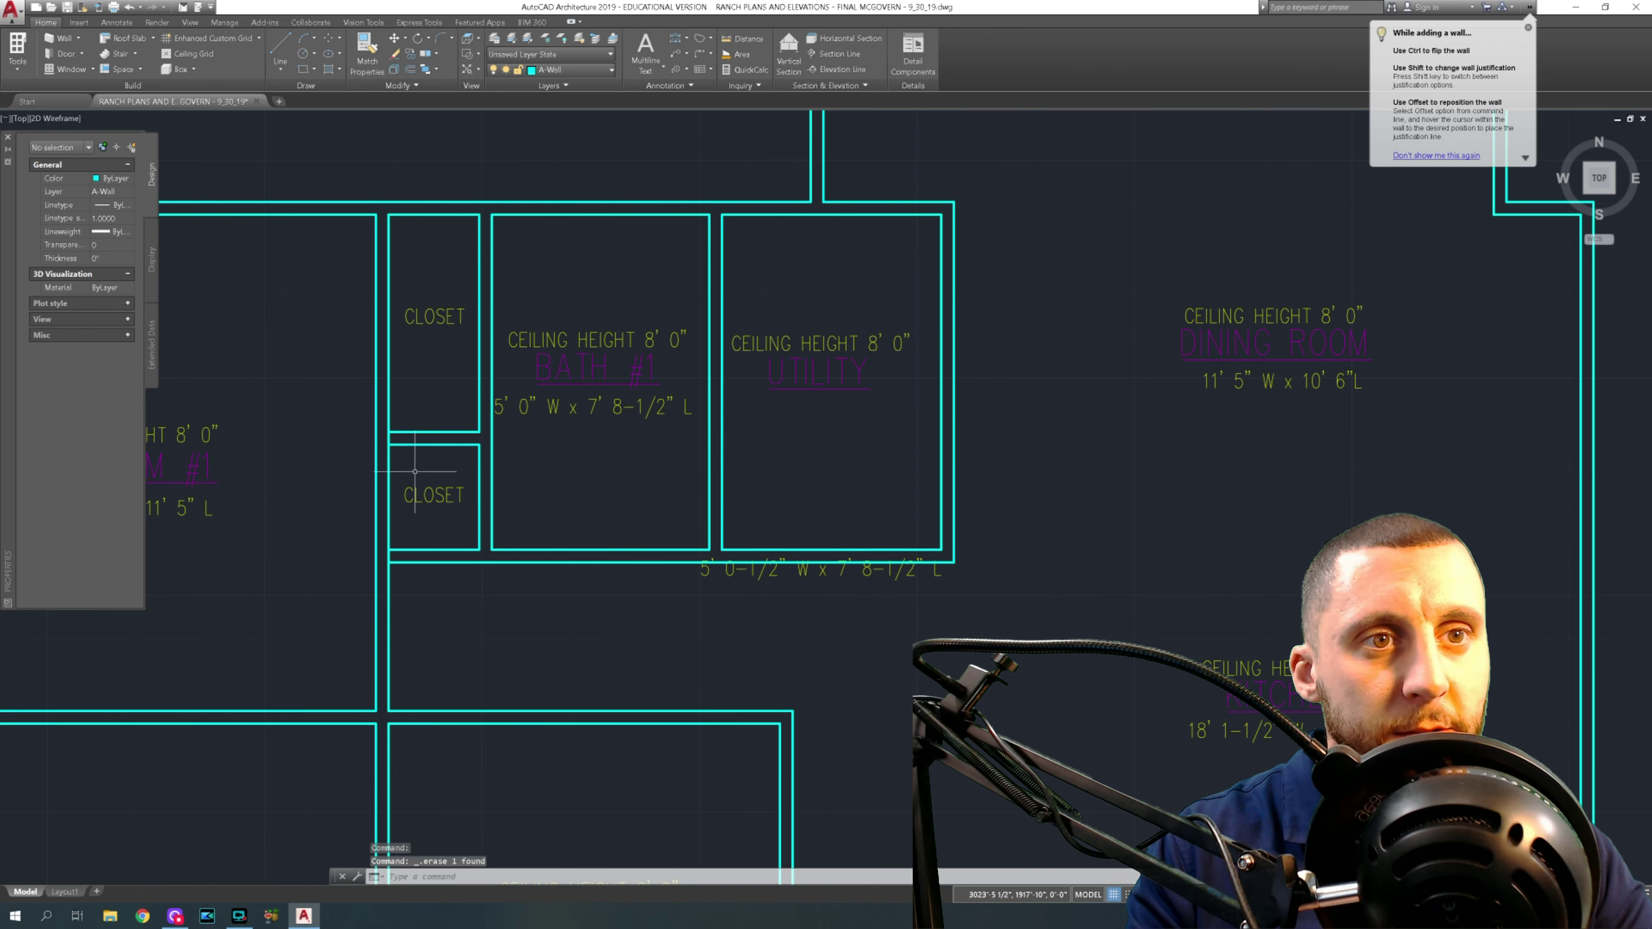
- Stretch the ends of the closet divider and the wall below the closets into the BEDROOM #1 side wall
left_click(397, 445)
left_click(379, 445)
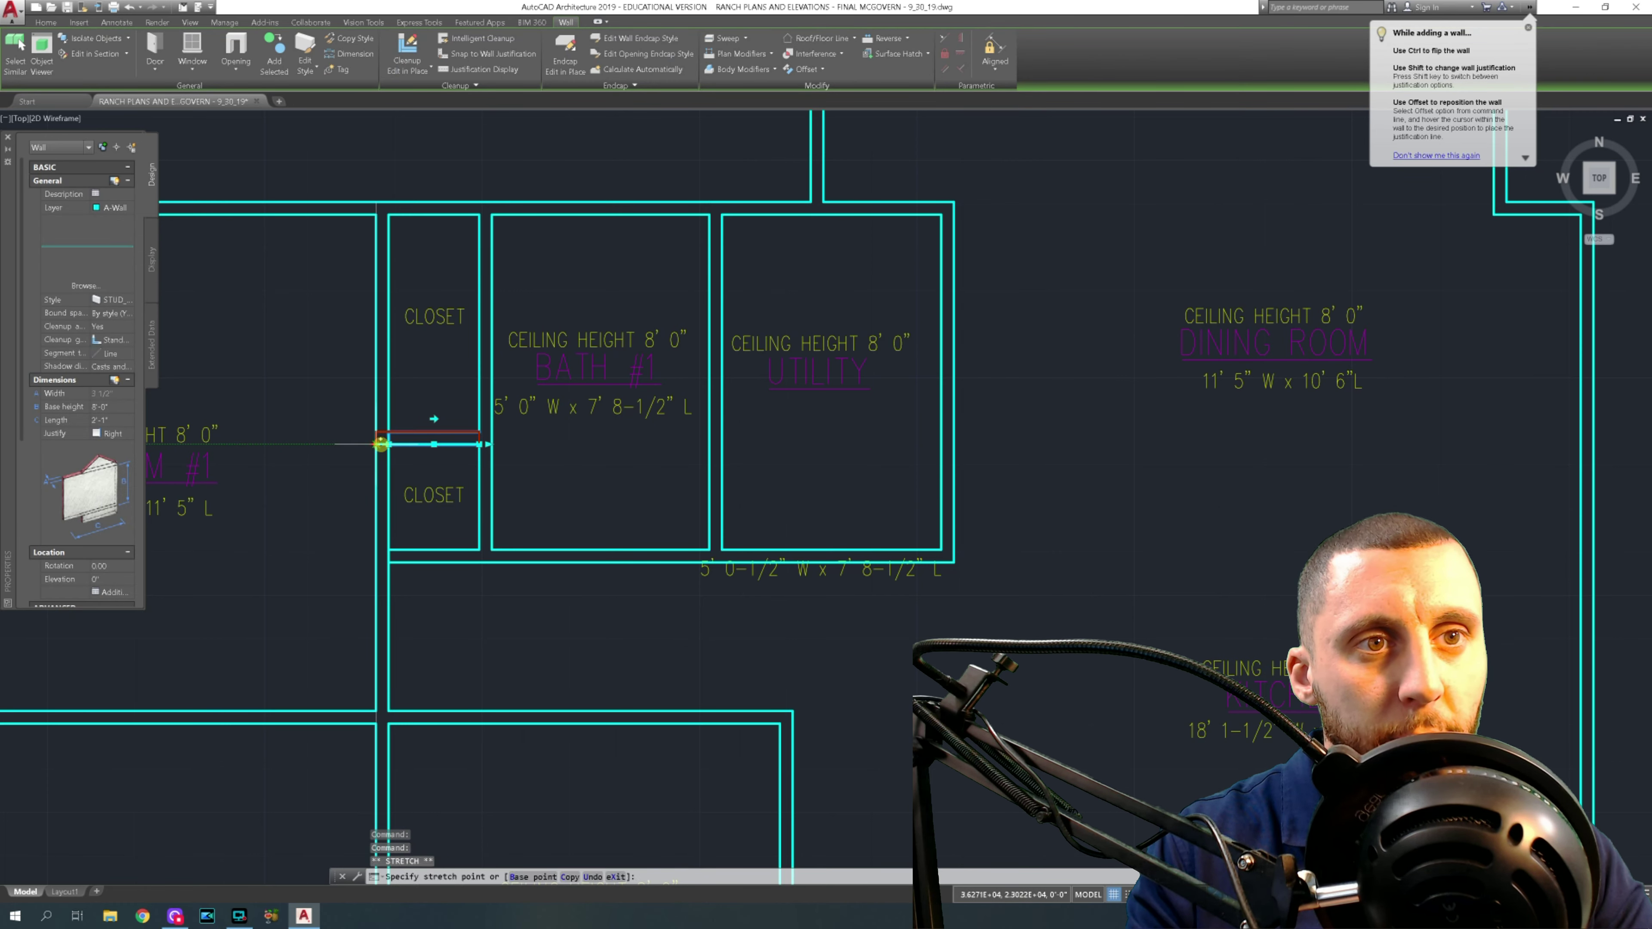
key("Escape")
key("Escape")
left_click(410, 550)
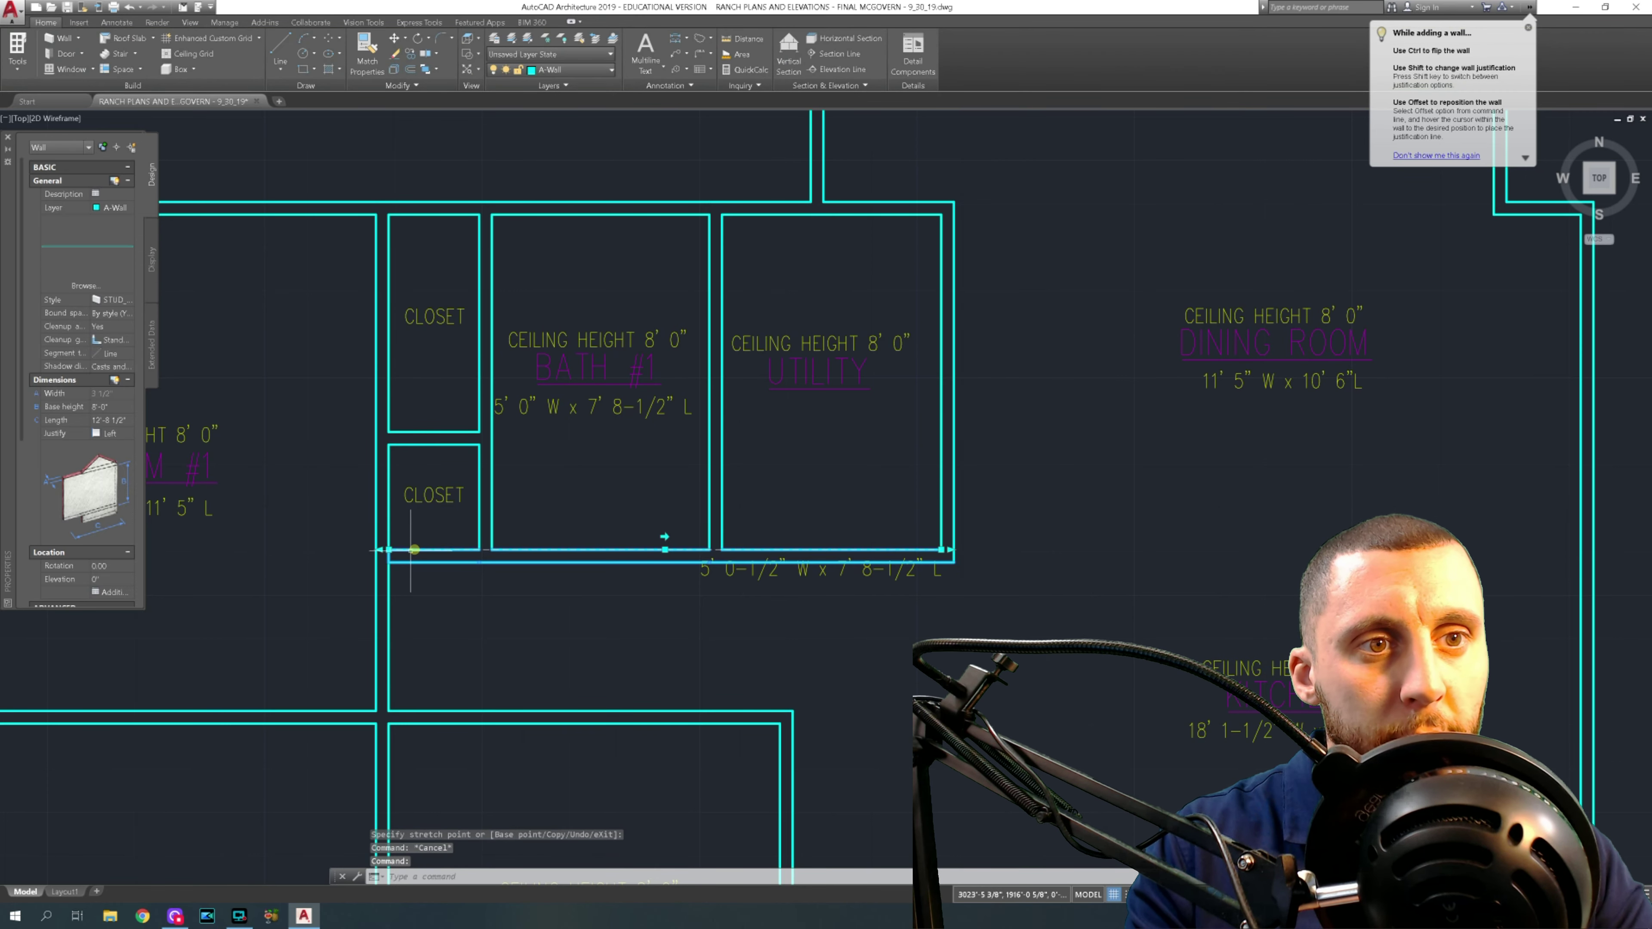
left_click(379, 550)
key("Escape")
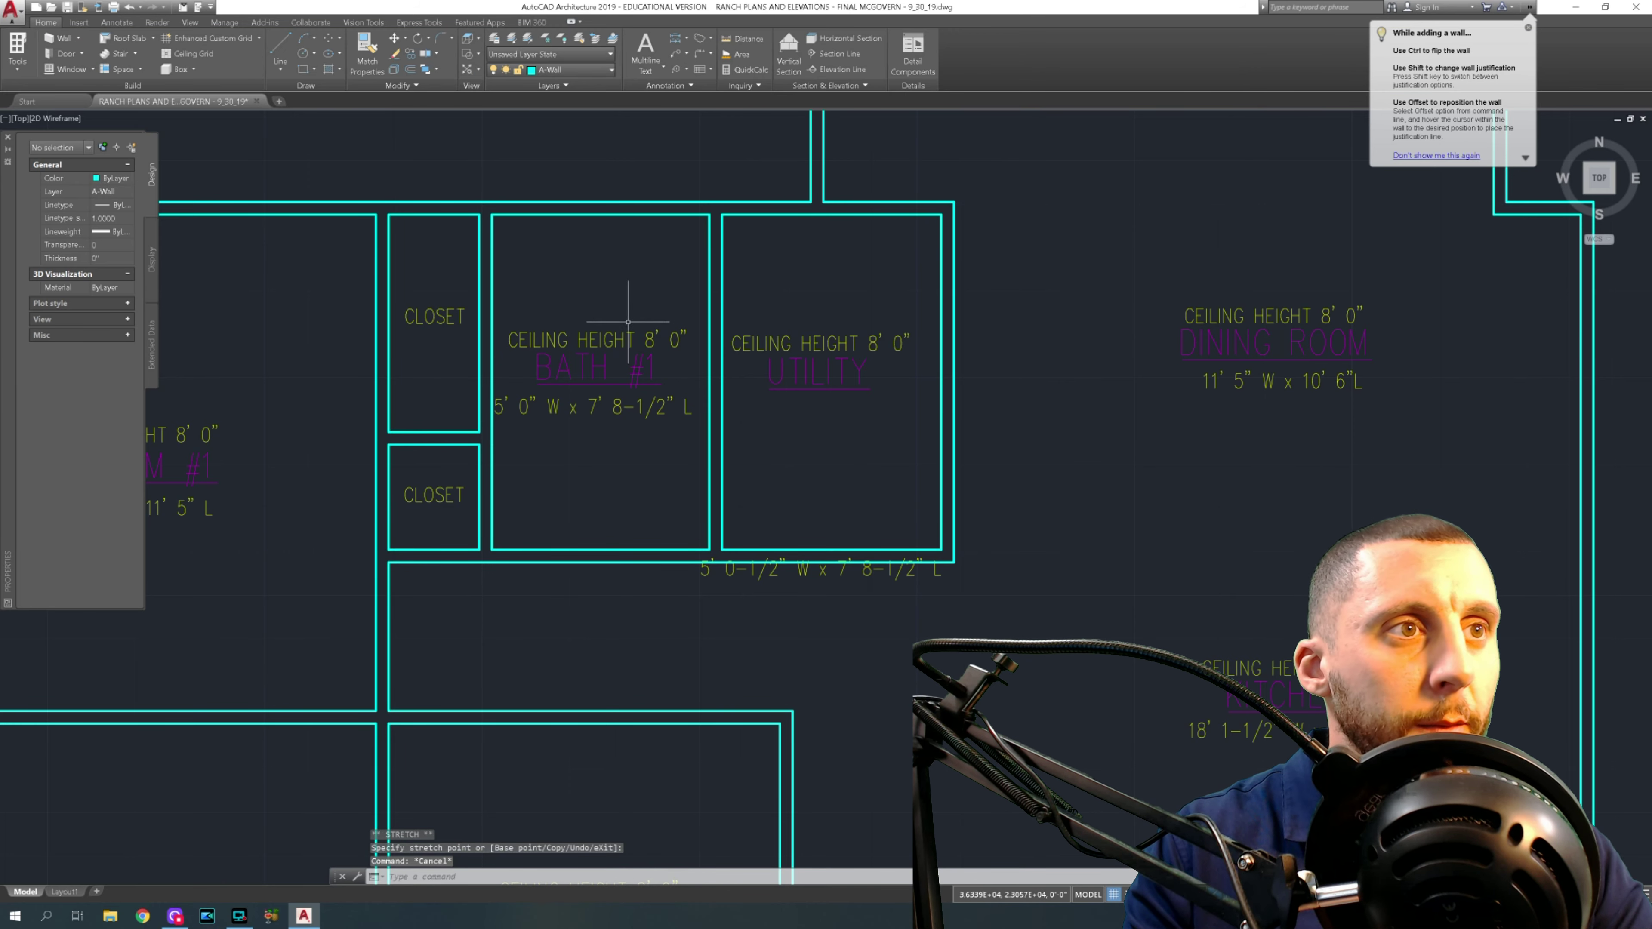
- Measure BATH #1's width and length between its inner corners with temporary linear dimensions
middle_click_drag(848, 495, 810, 418)
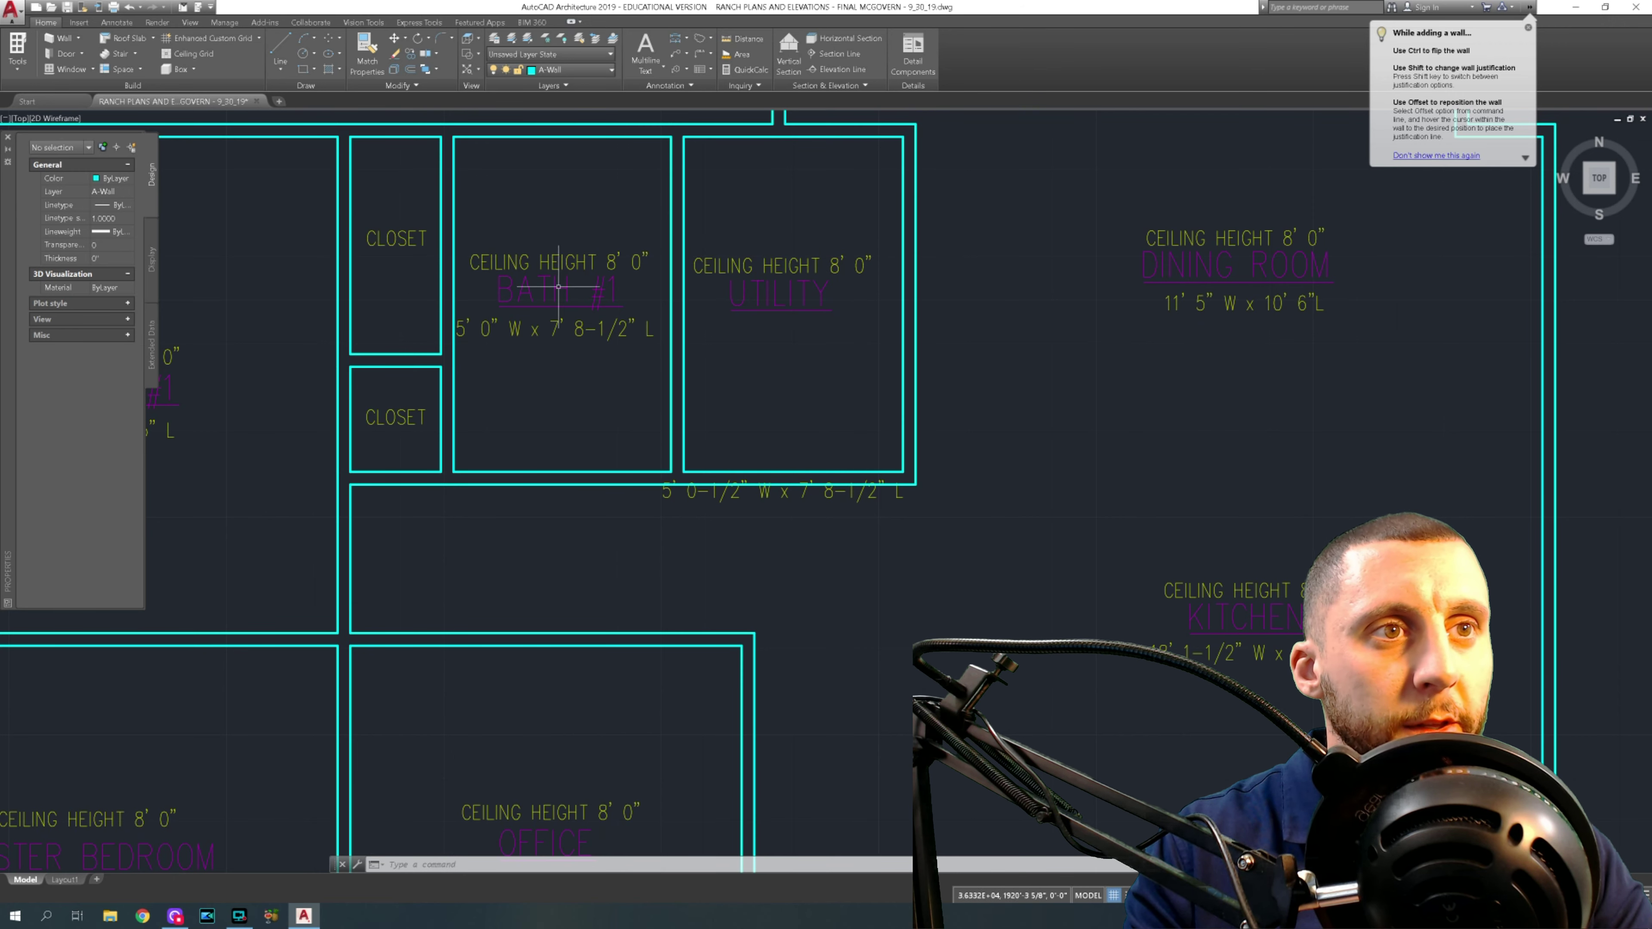
left_click(688, 40)
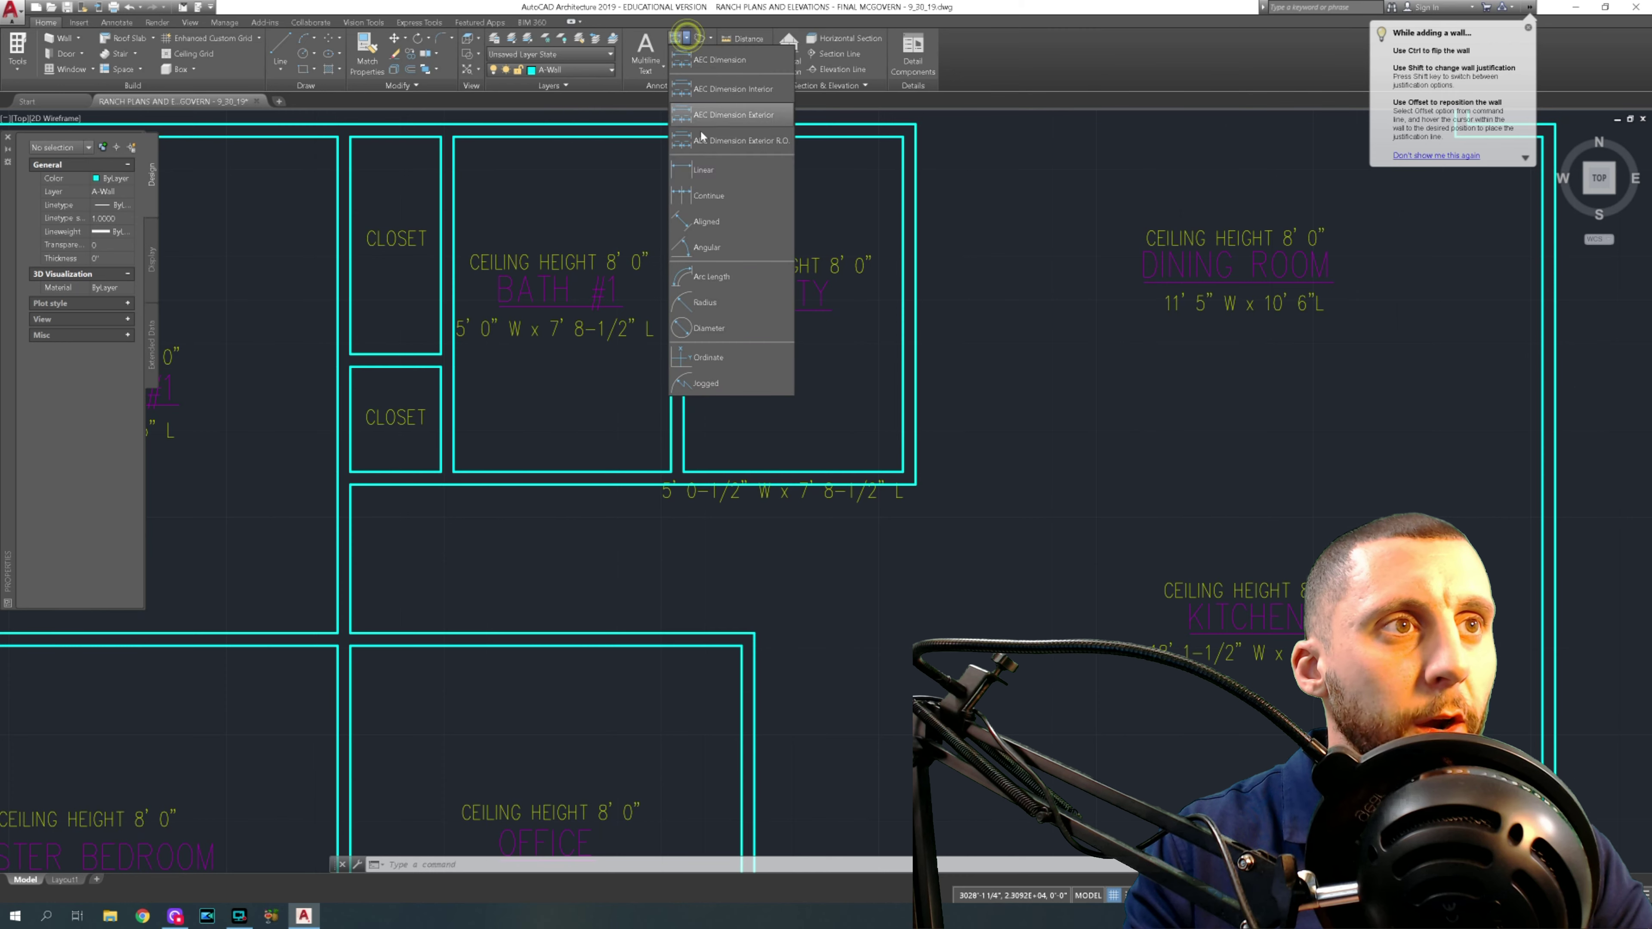
left_click(696, 87)
left_click(455, 136)
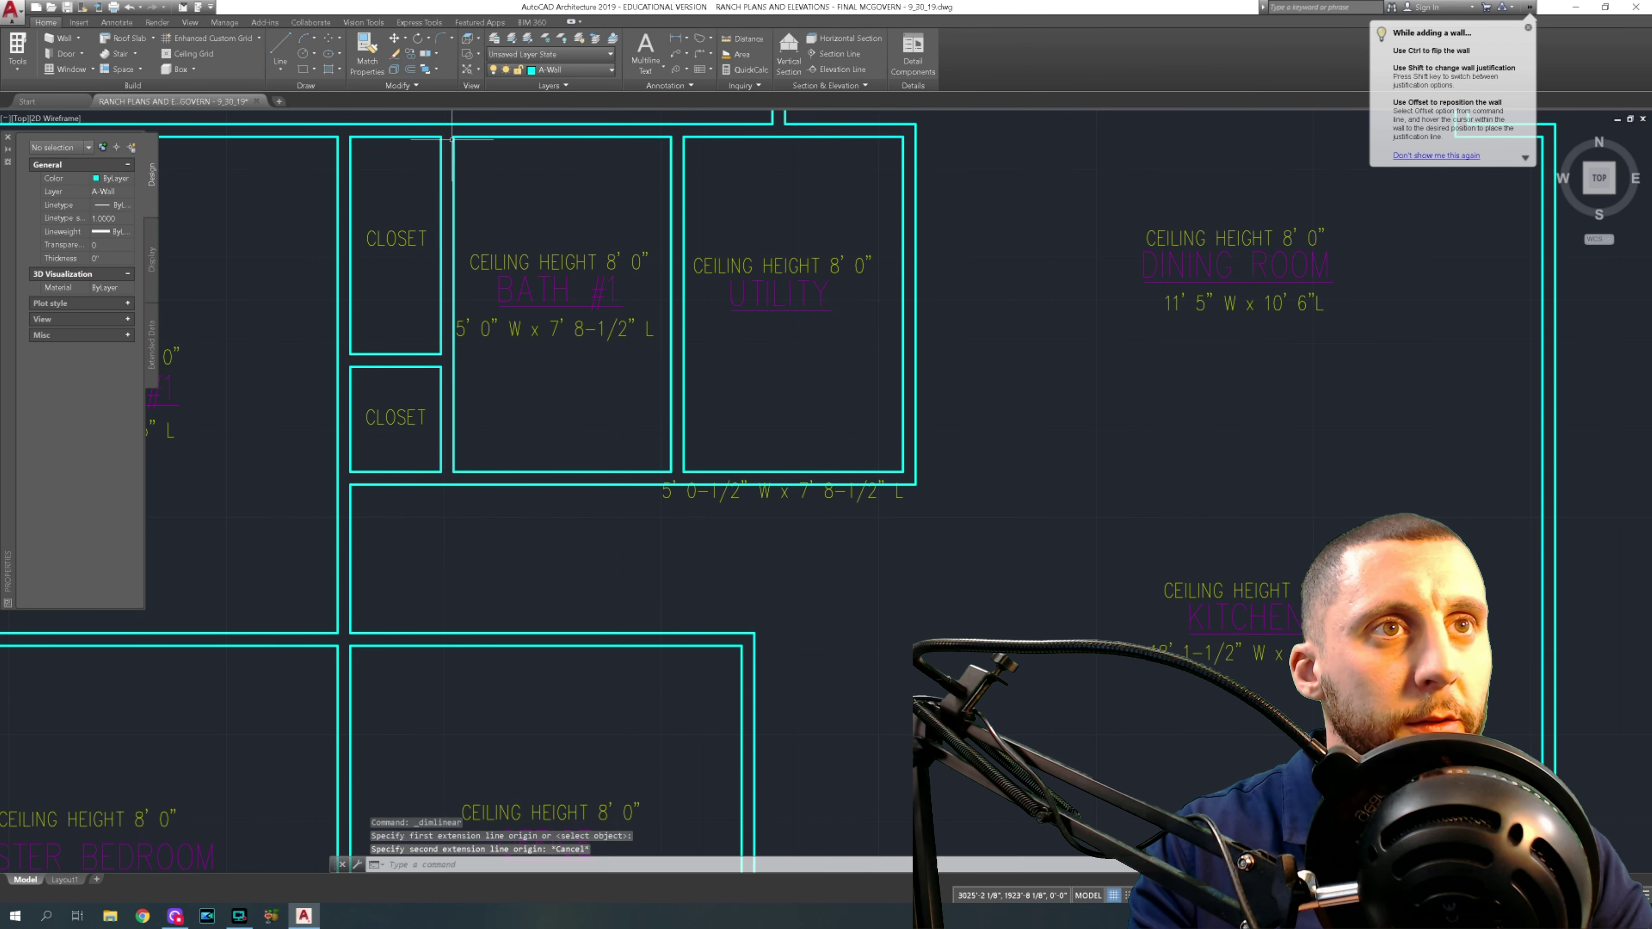
left_click(671, 136)
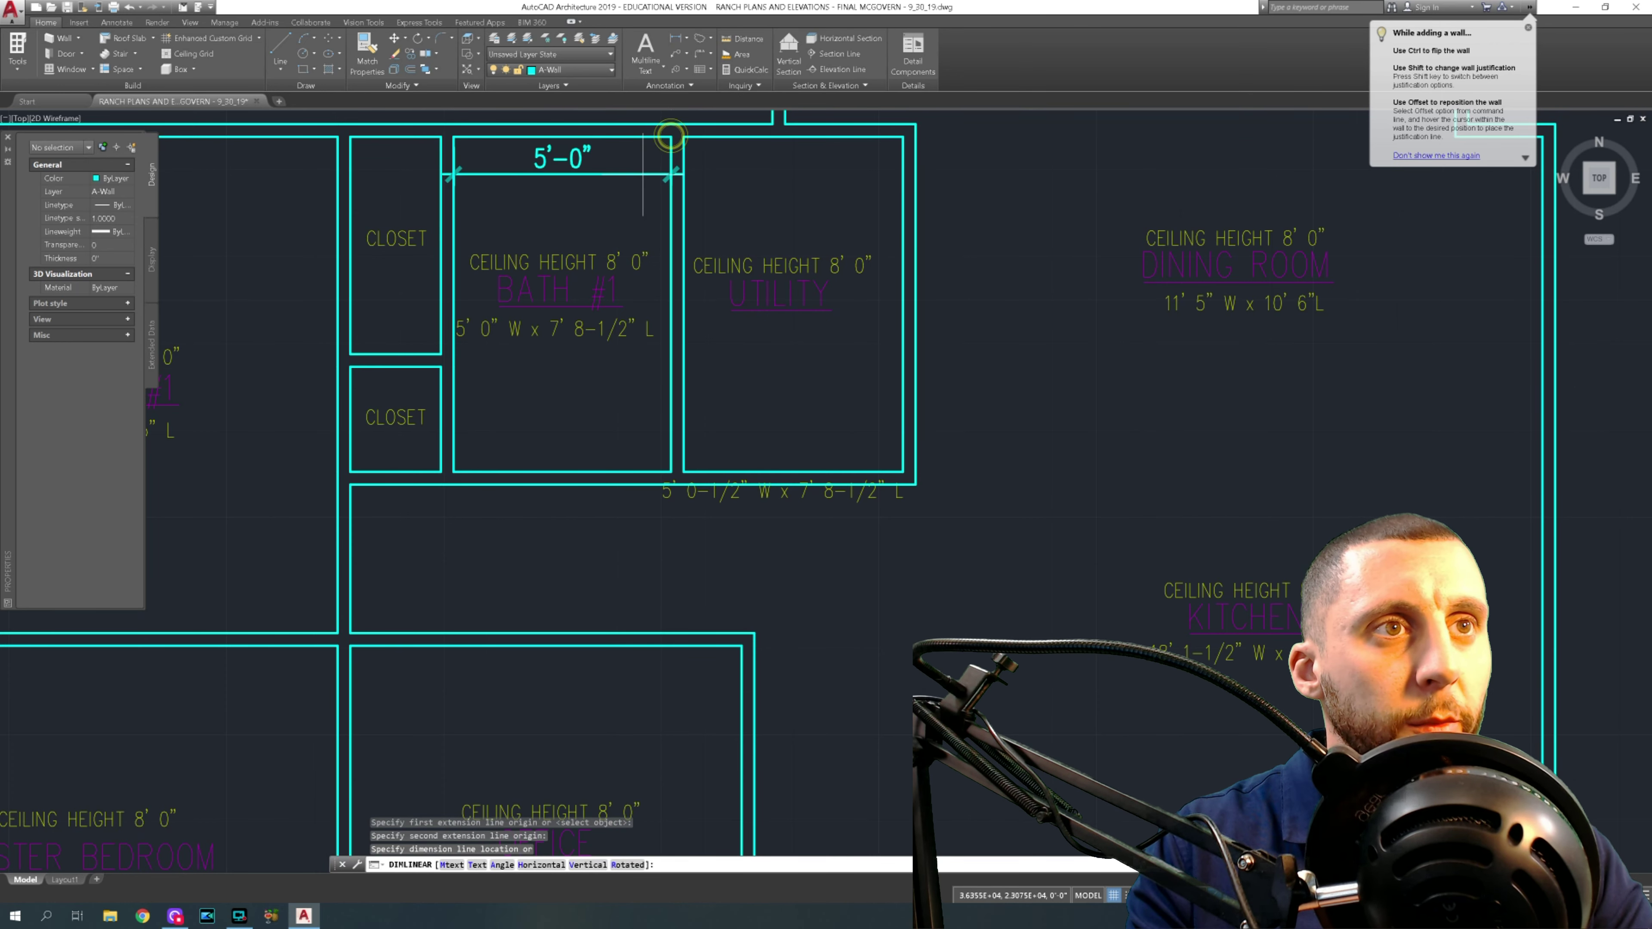
key("Escape")
key("Return")
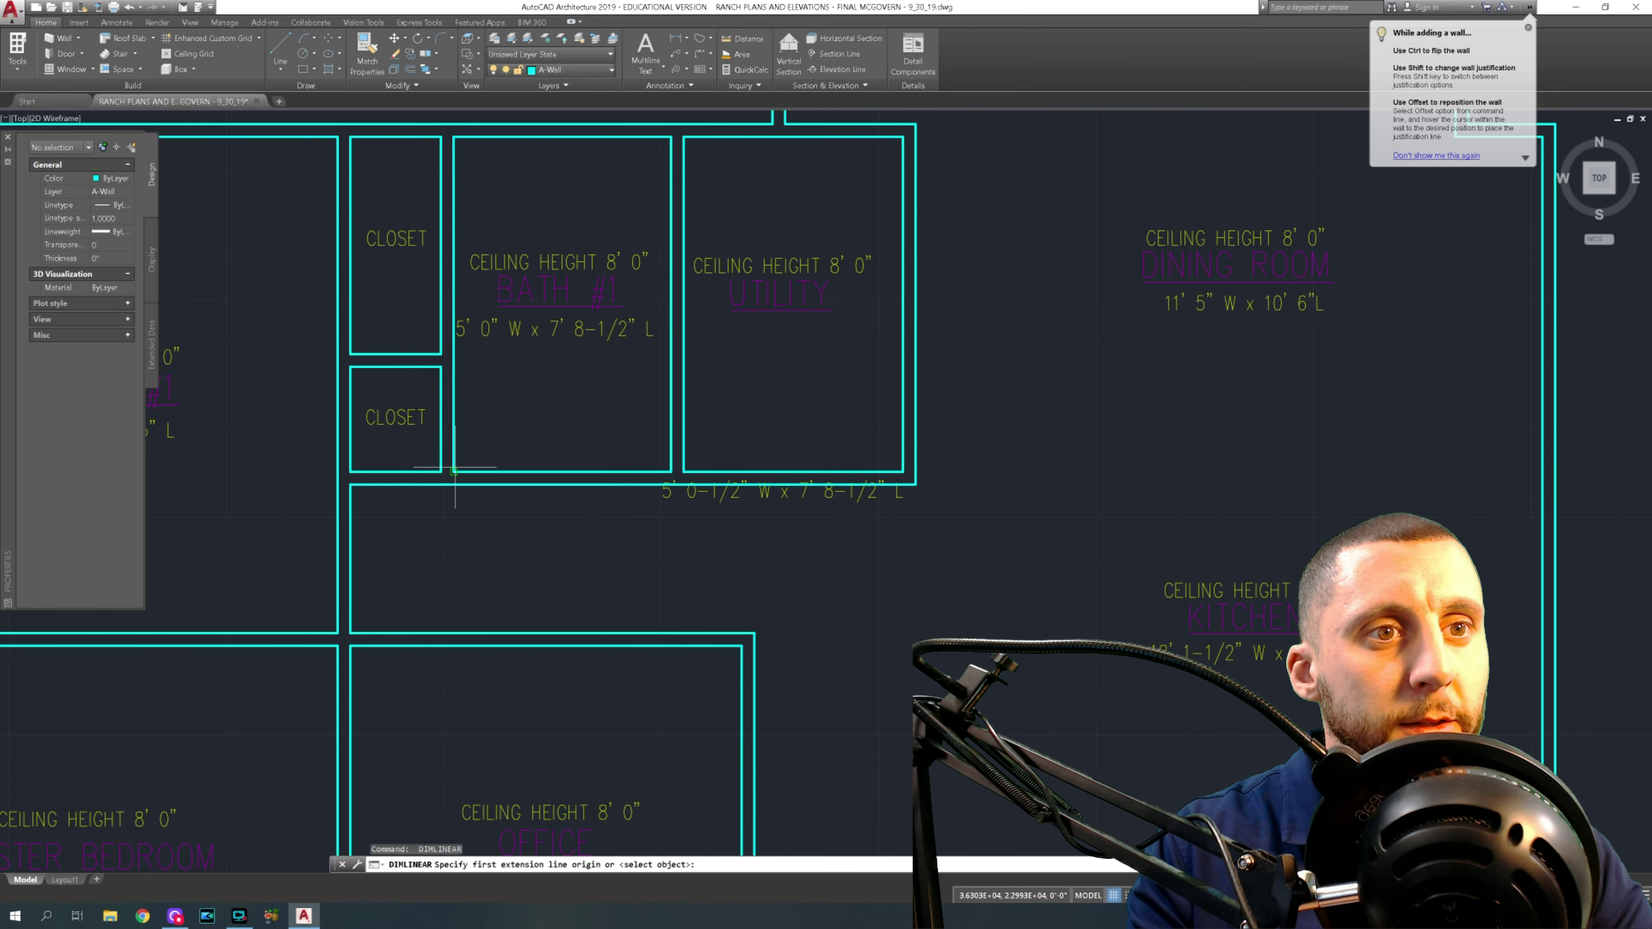
left_click(454, 469)
left_click(454, 137)
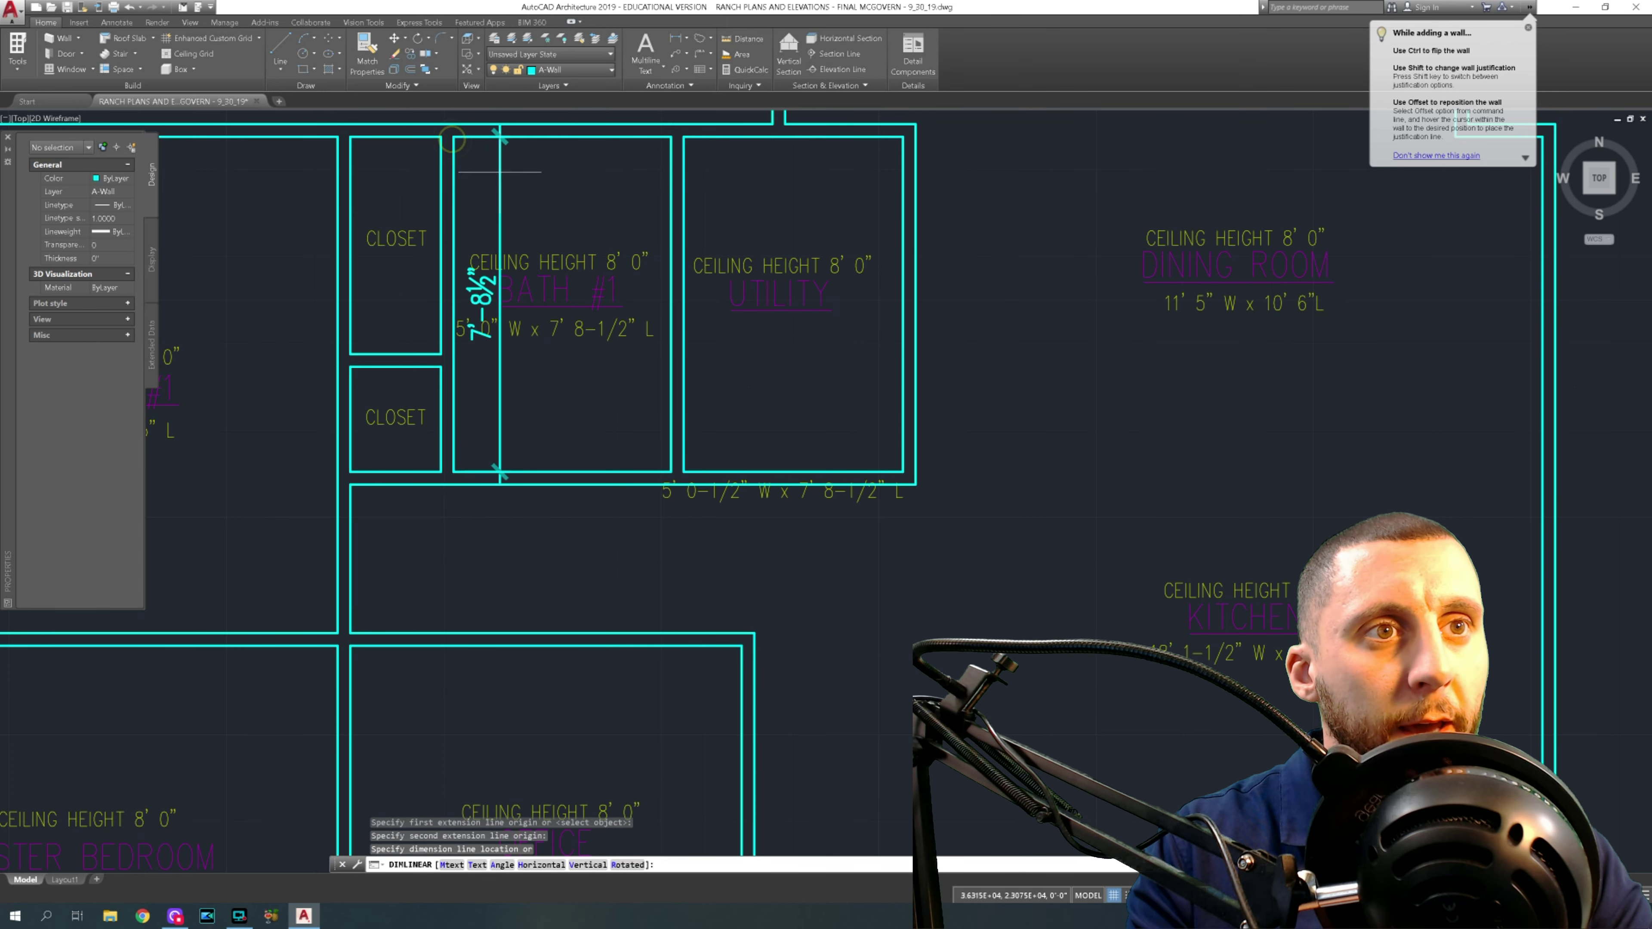
key("Escape")
- Measure UTILITY's width between its inner upper corners with a temporary linear dimension
key("Return")
left_click(683, 137)
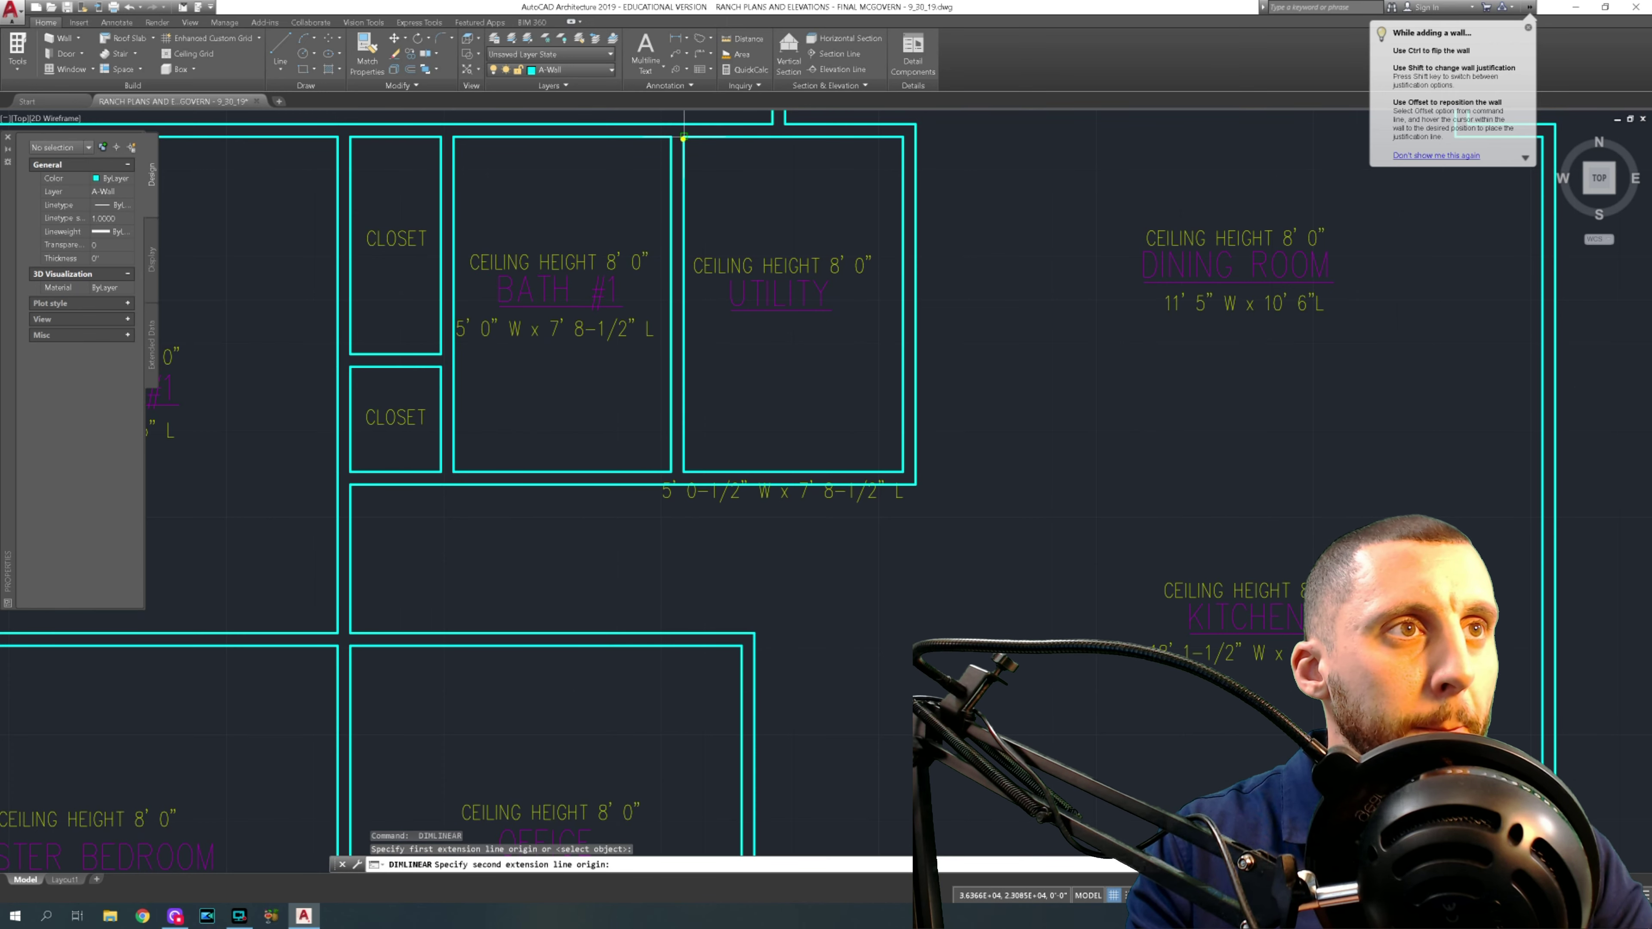
left_click(906, 138)
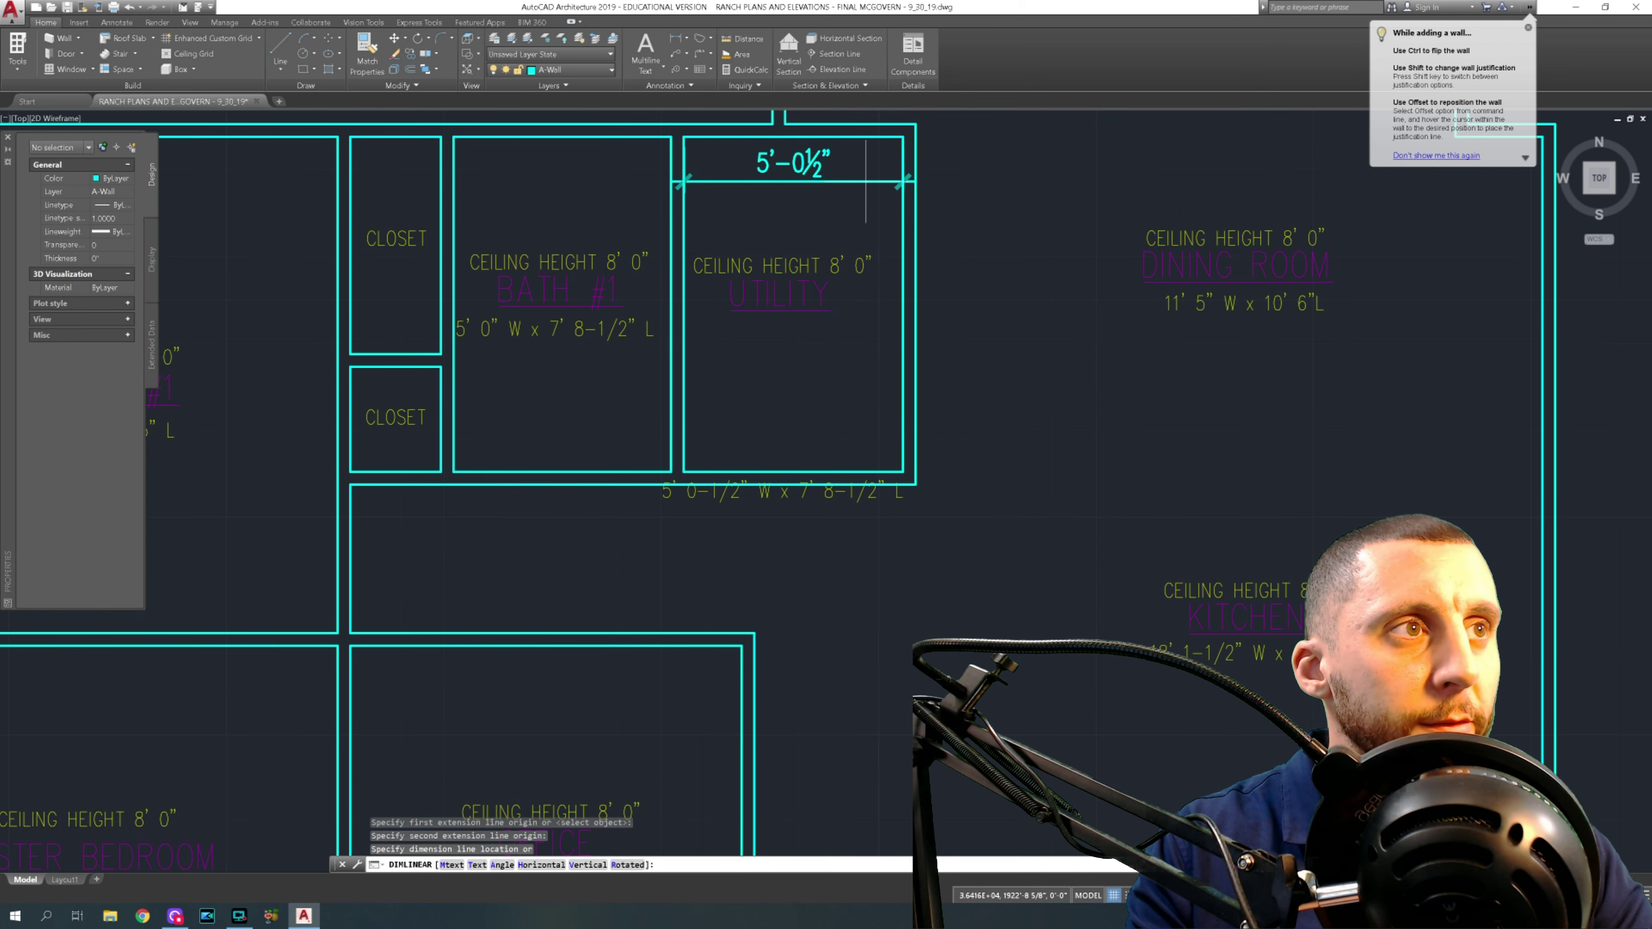
key("Escape")
scroll(644, 495, "down", 2)
scroll(806, 354, "up", 2)
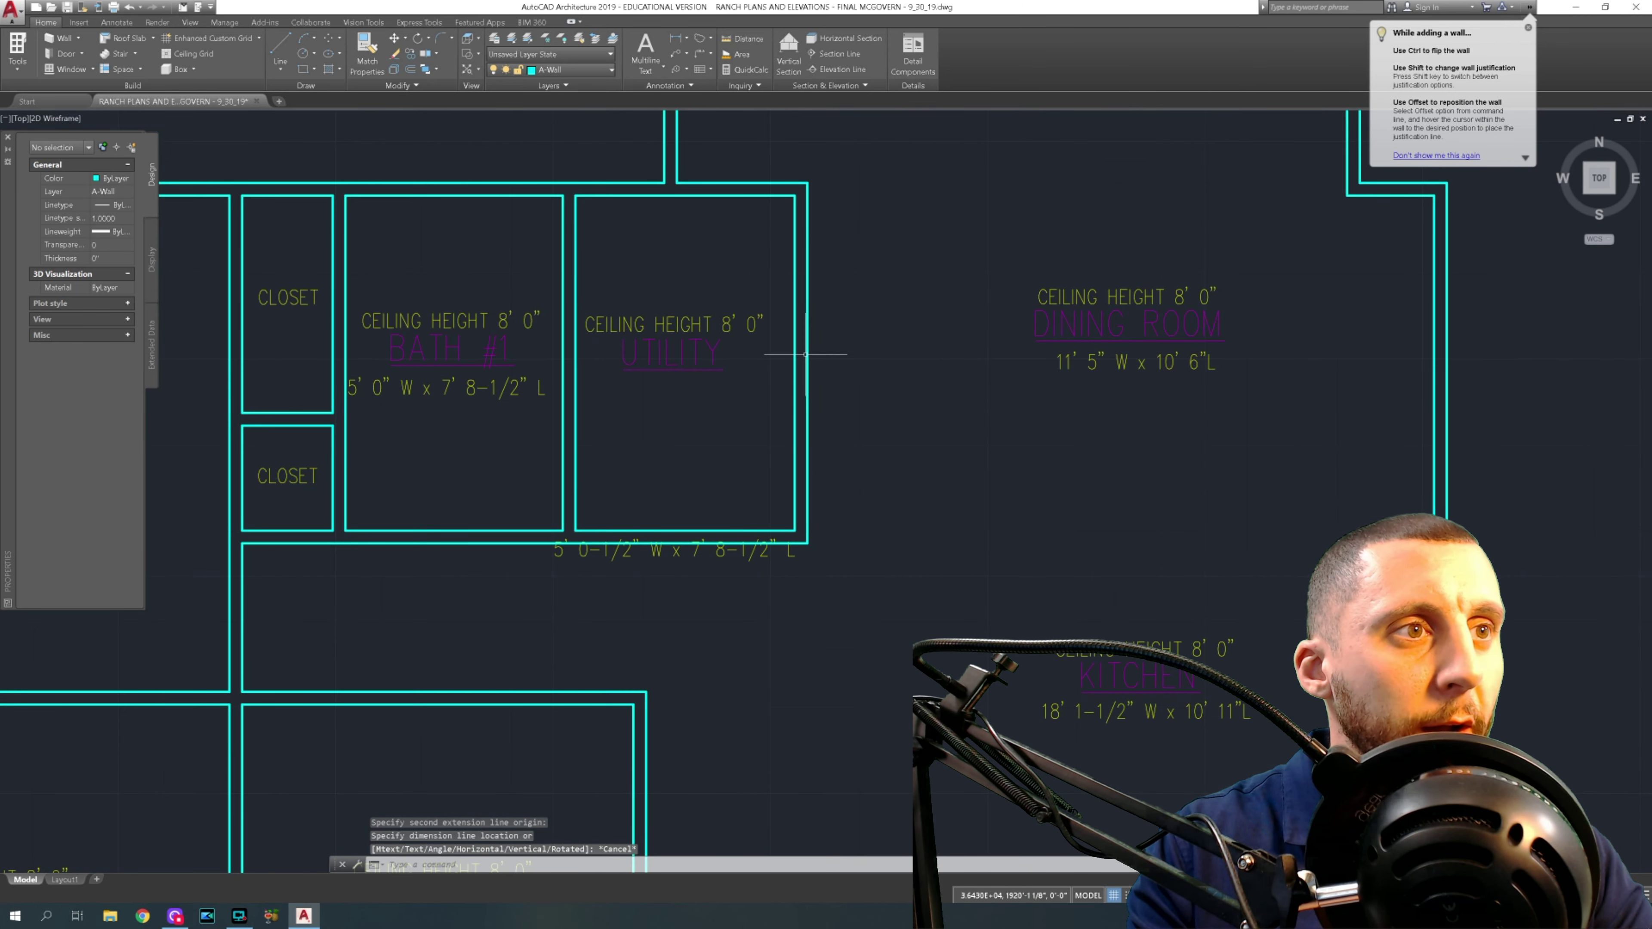
- Move UTILITY's size label off the lower wall into the open hallway space above OFFICE
left_click(738, 552)
type("m")
key("Return")
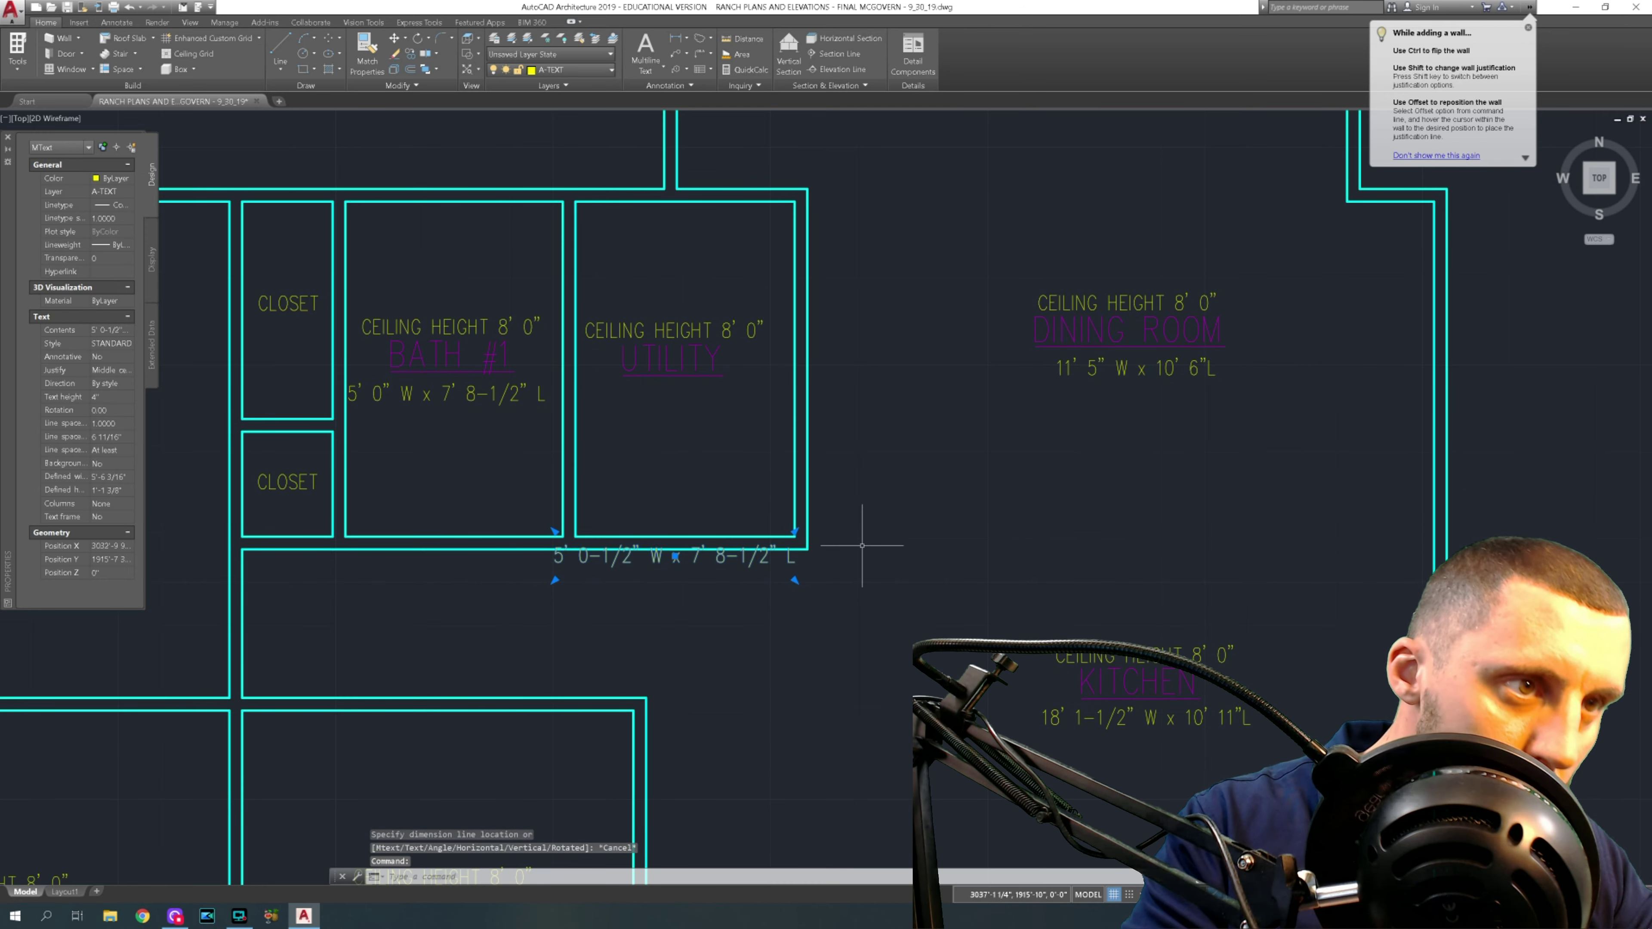
left_click(885, 565)
left_click(788, 618)
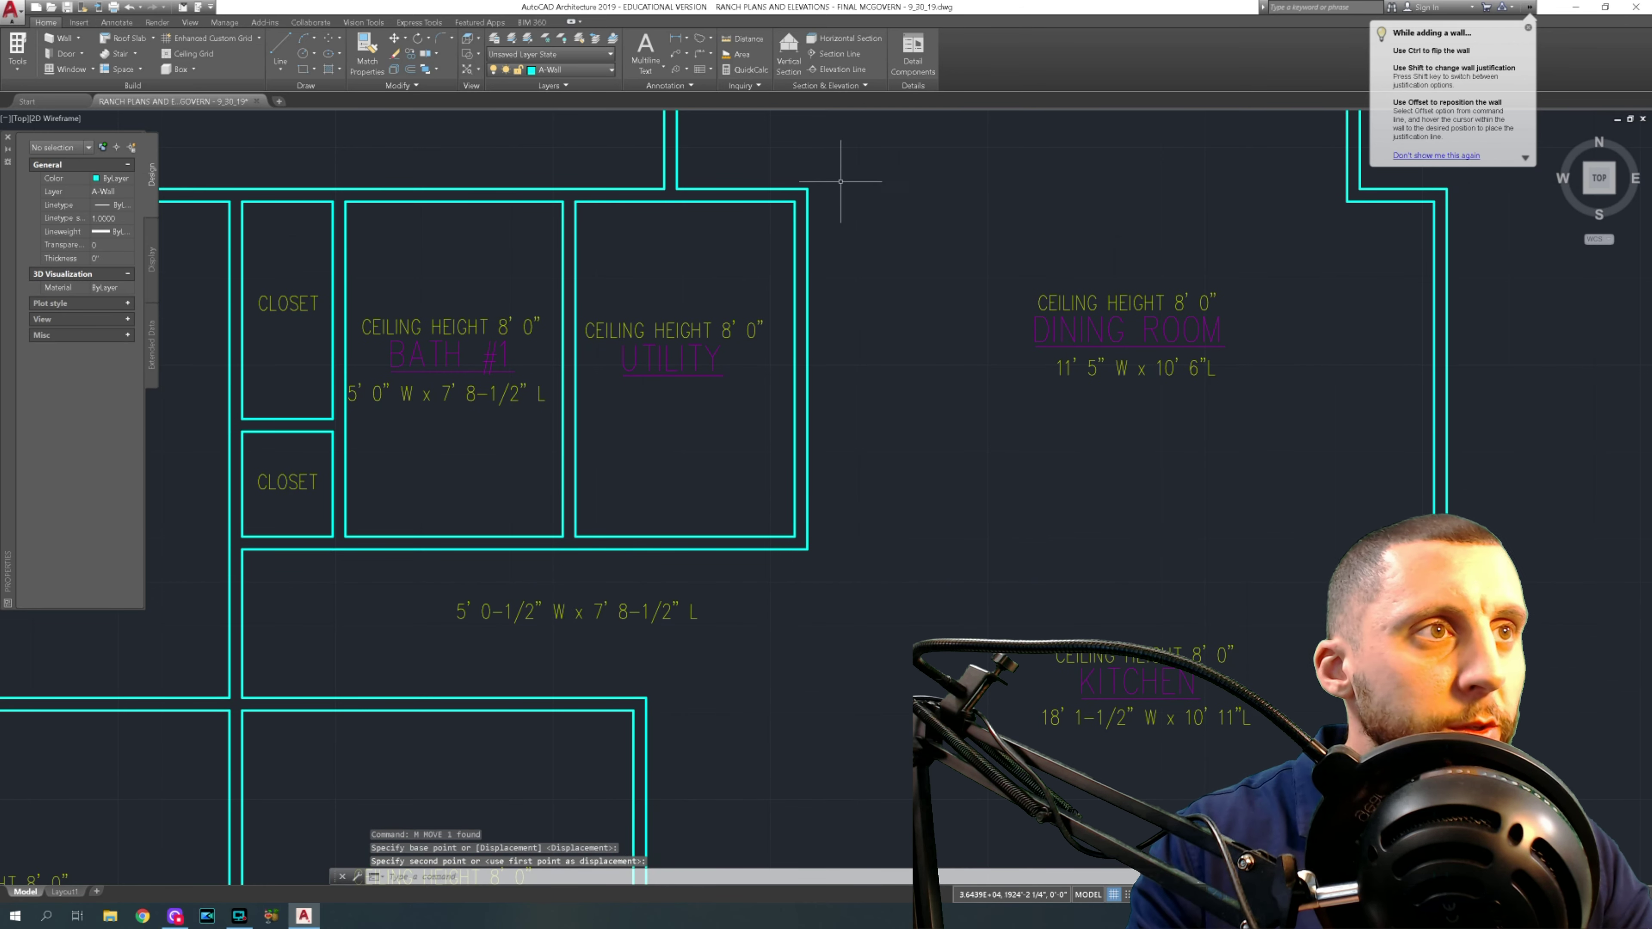
- Stretch UTILITY's outer side wall, together with the adjoining wall ends, 1/2" inward toward BATH #1
left_click(853, 162)
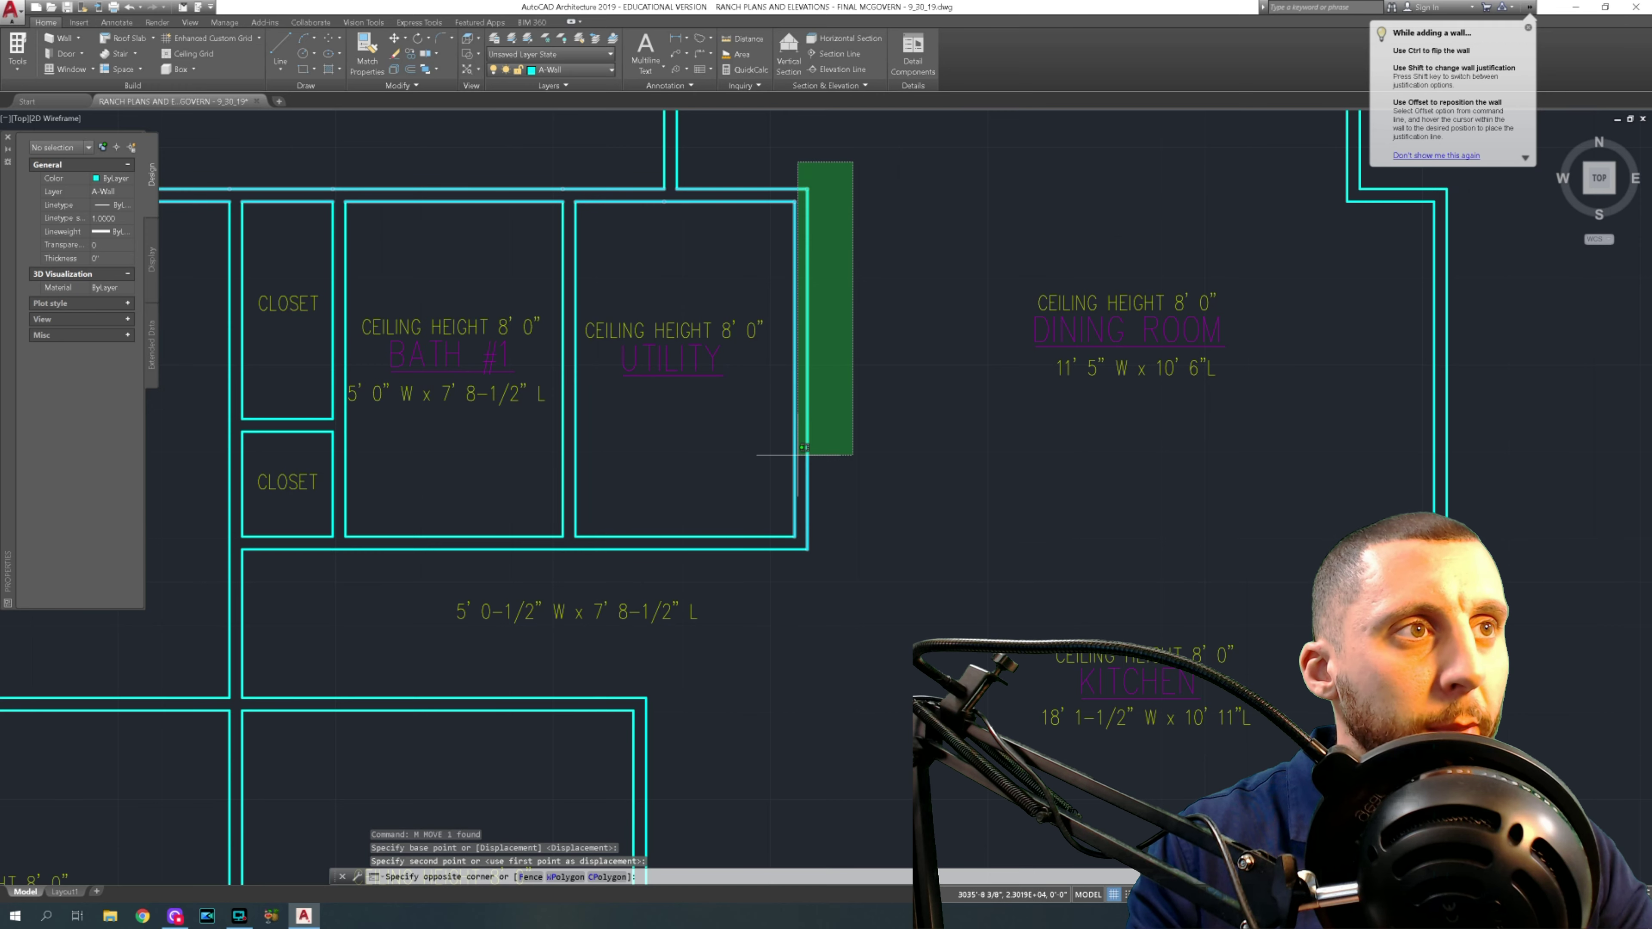
left_click(780, 579)
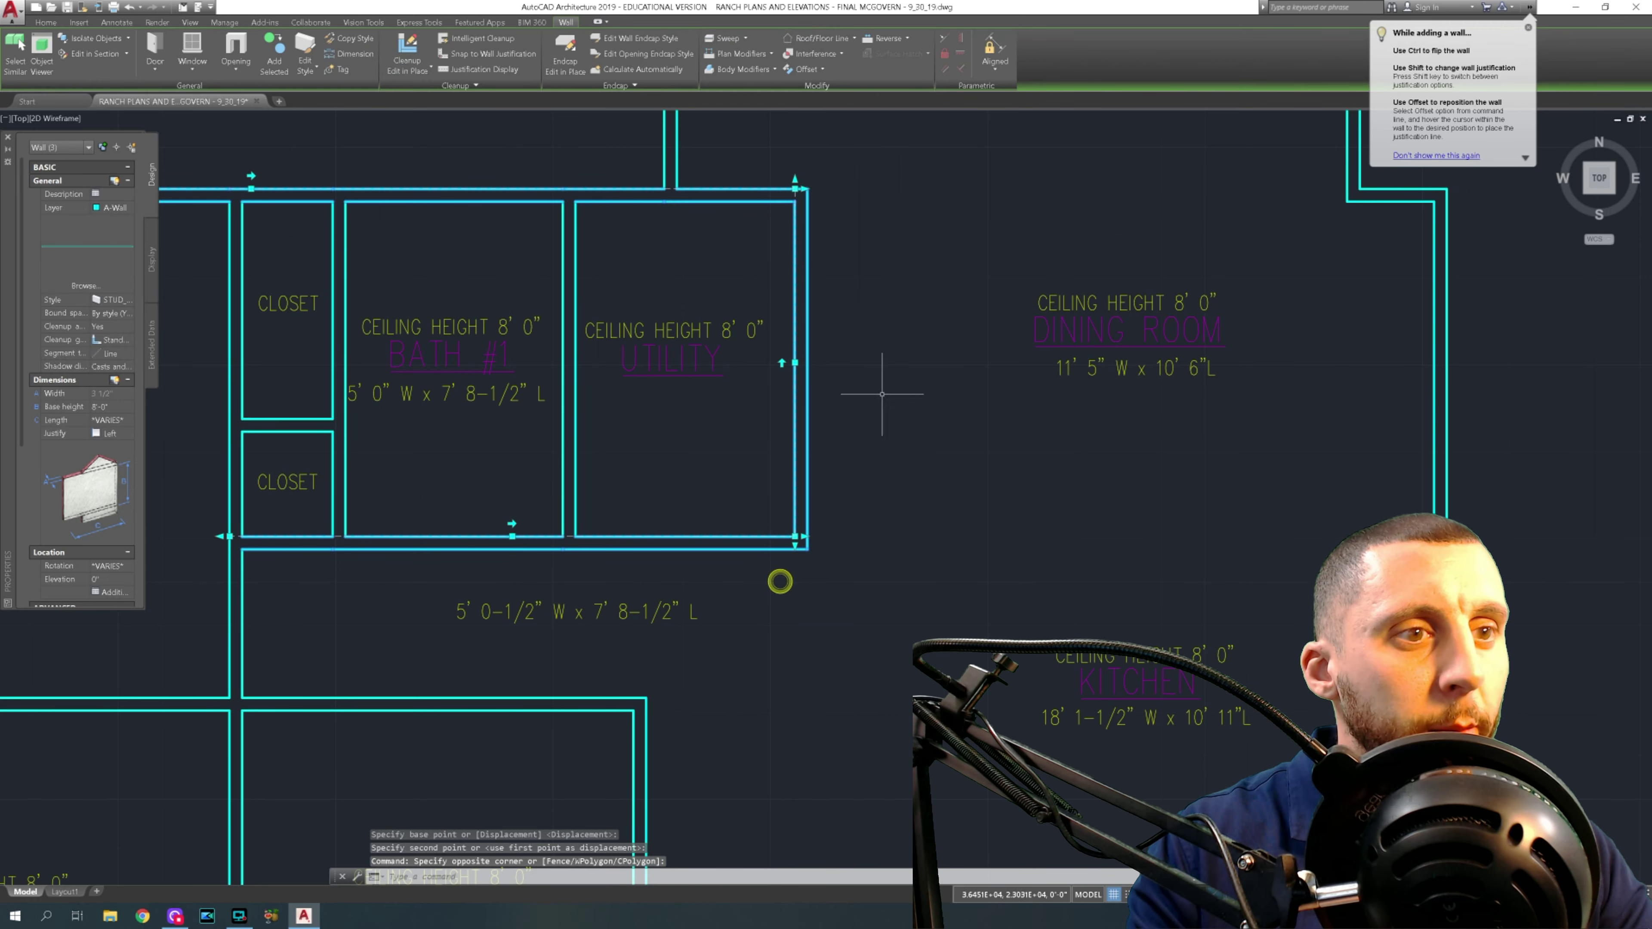
type("s")
key("Return")
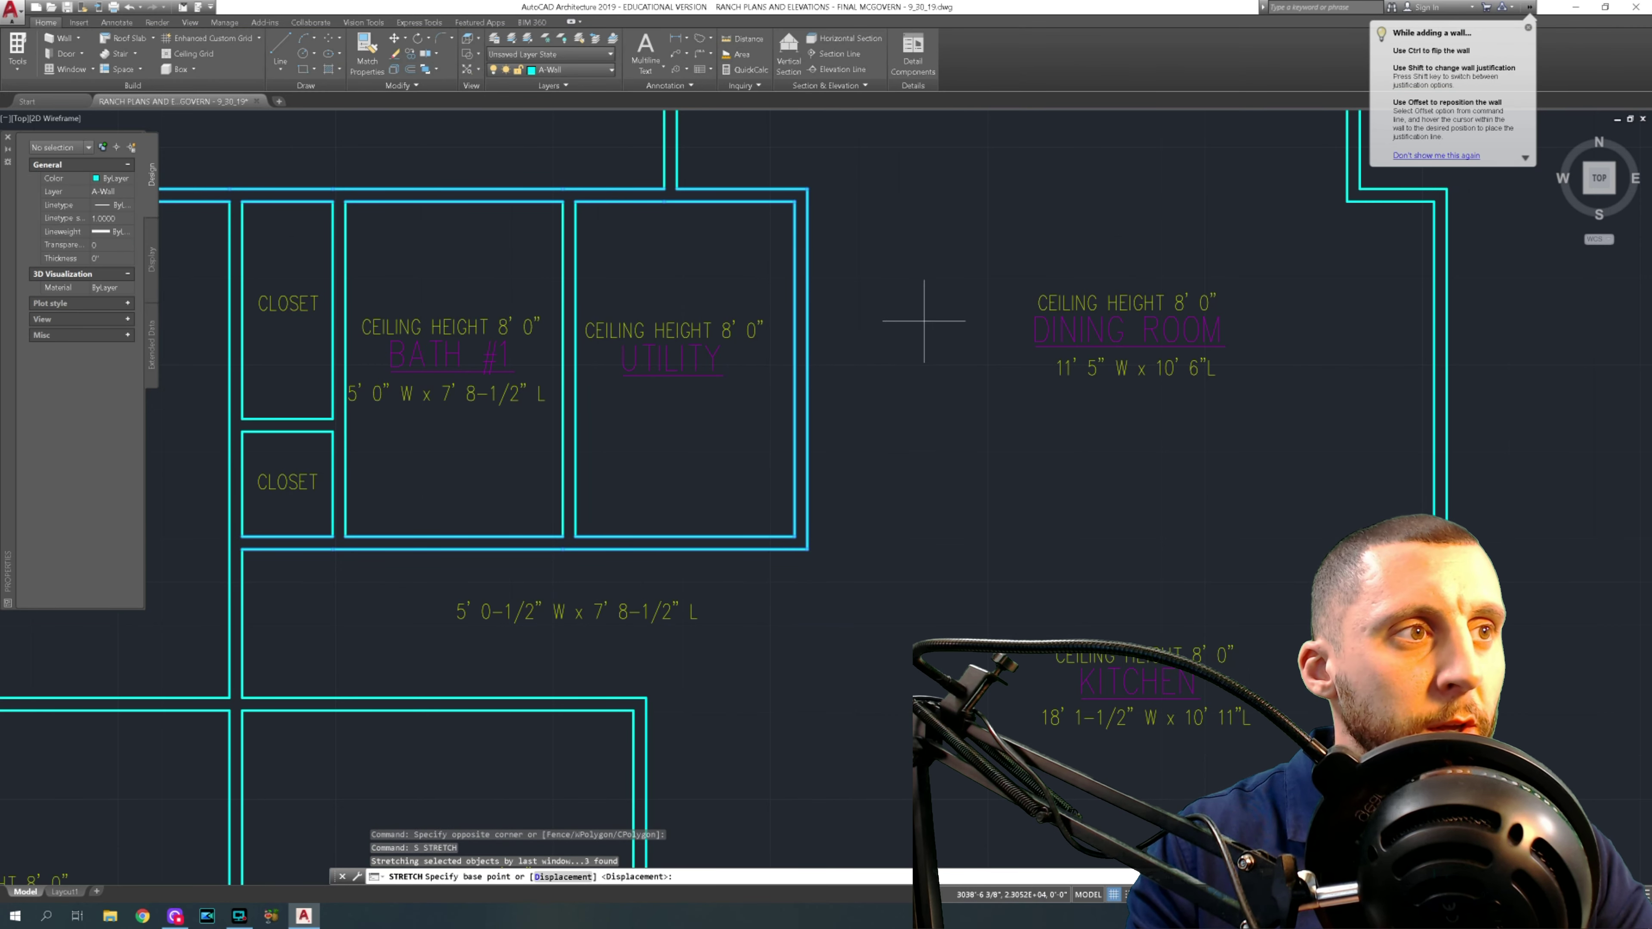
left_click(924, 320)
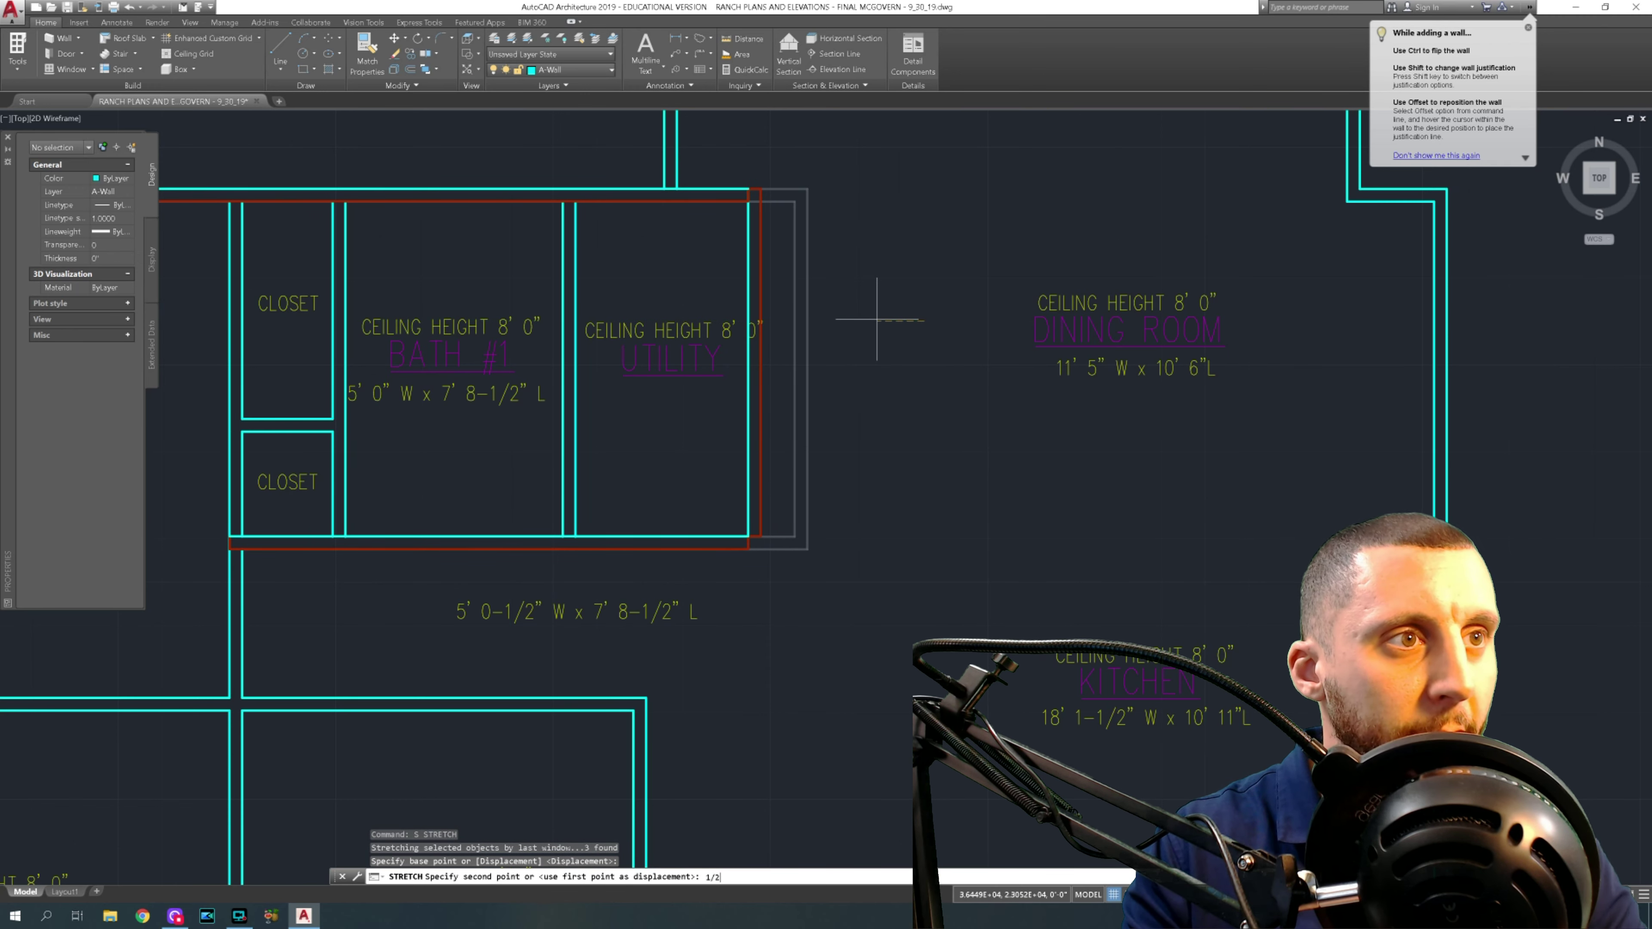
type("1/2")
key("Return")
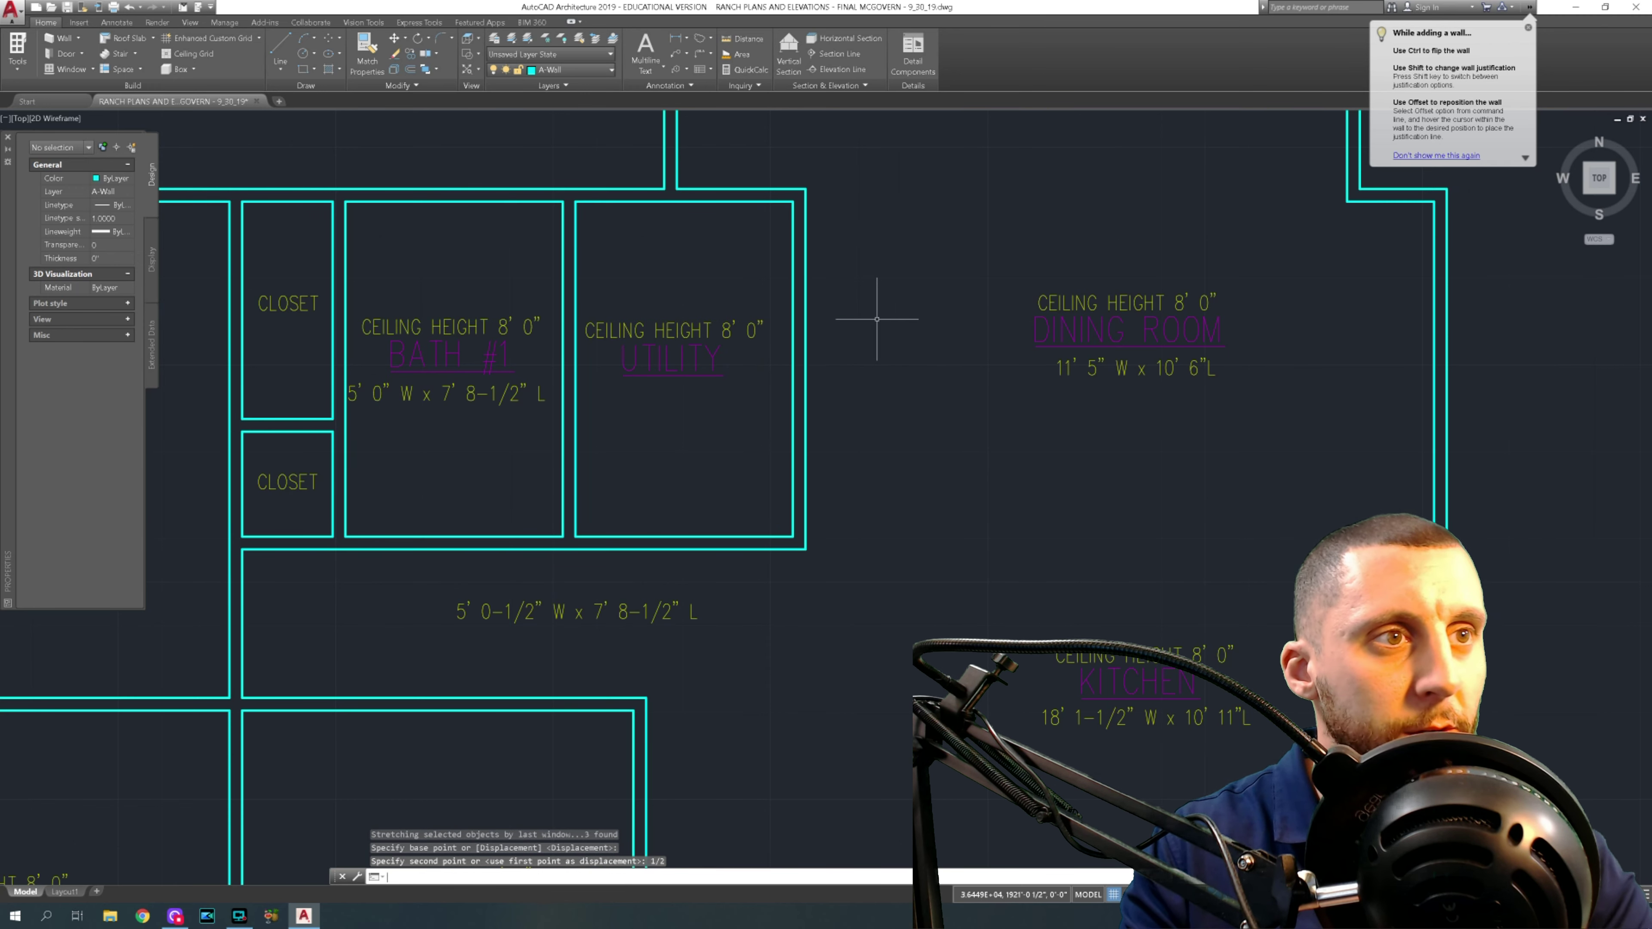
- Measure UTILITY's width and length between its inner corners with temporary linear dimensions
left_click(673, 44)
left_click(576, 200)
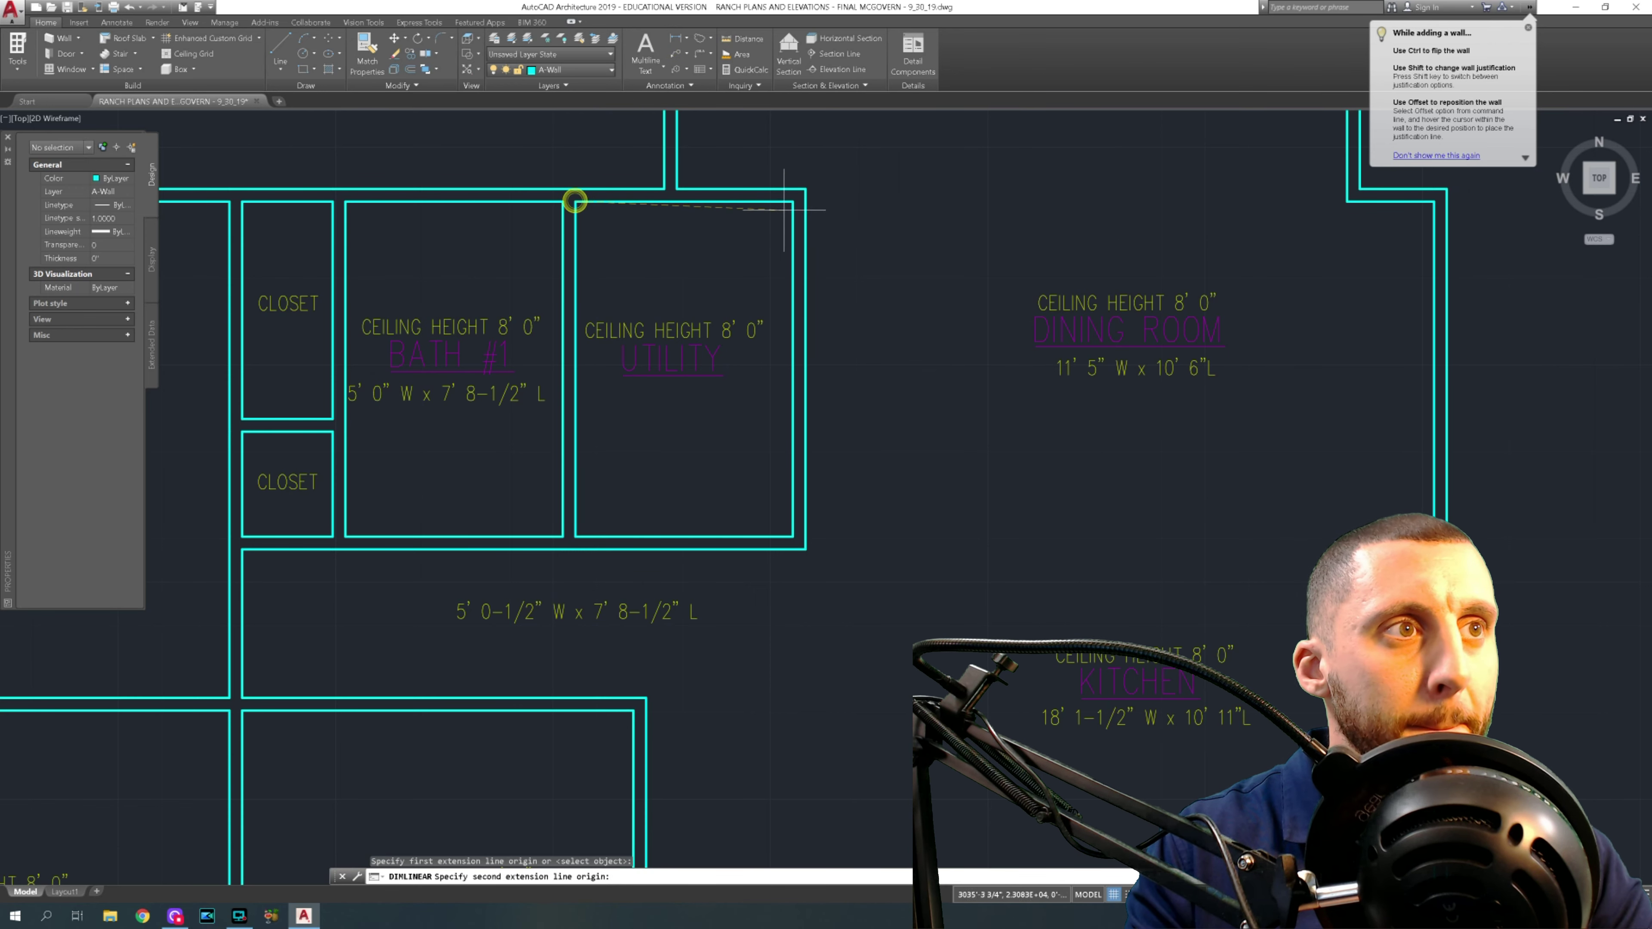
left_click(792, 201)
key("Escape")
key("Return")
left_click(790, 203)
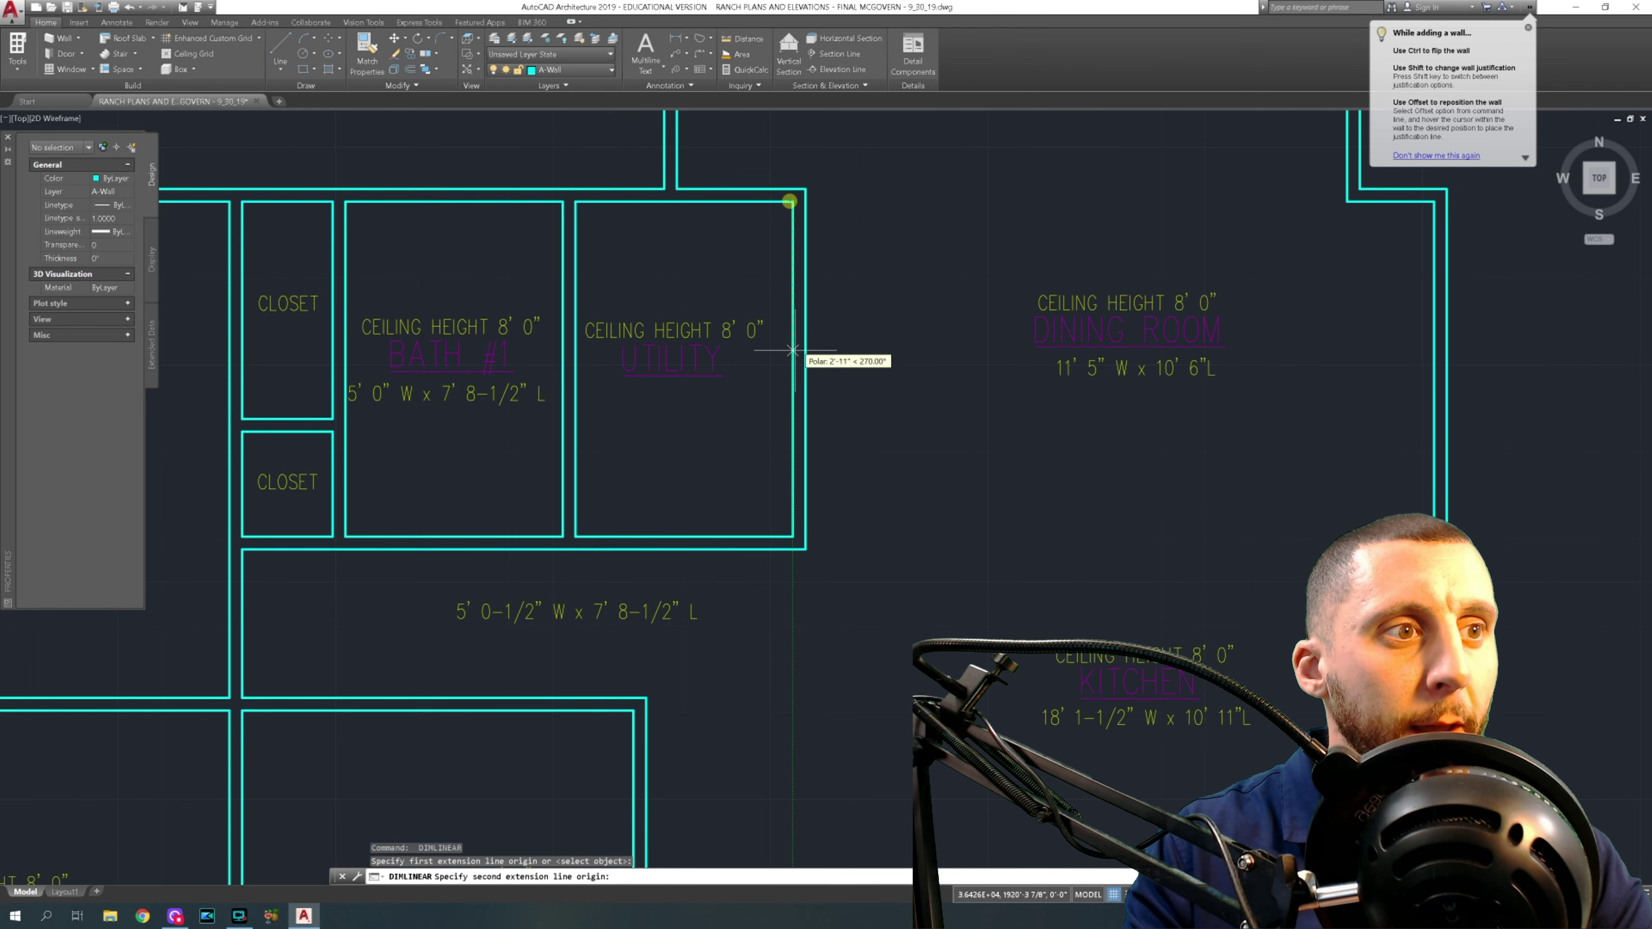
left_click(793, 537)
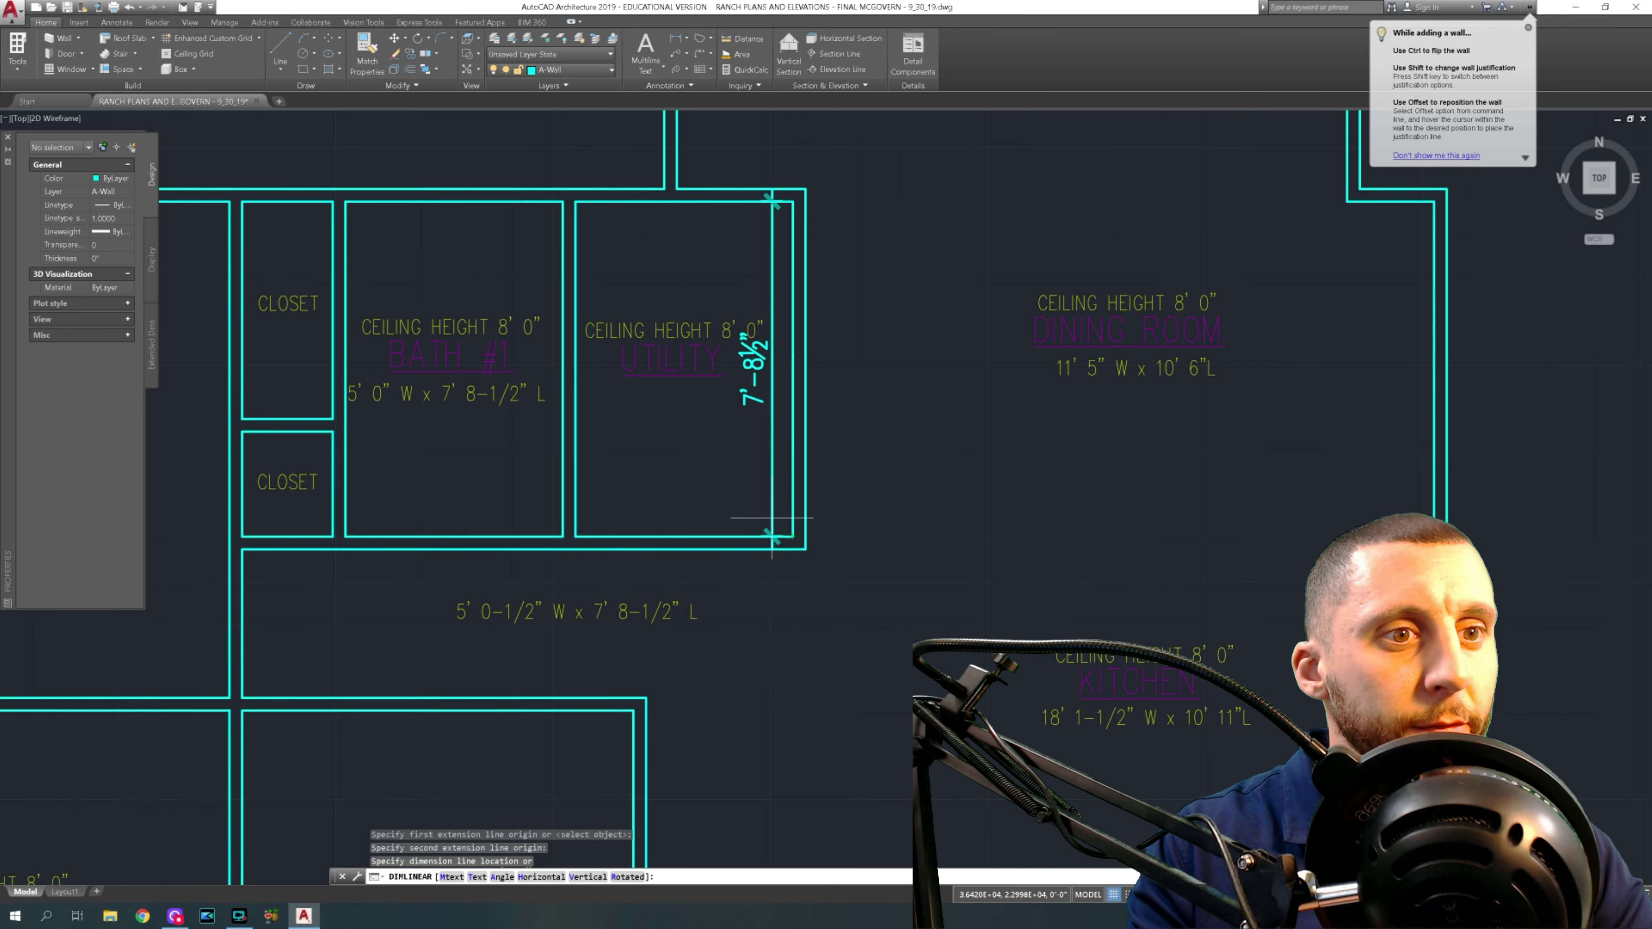
key("Escape")
- Delete the loose size label in the hallway and place a copy of BATH #1's size label beneath the UTILITY name
left_click(752, 670)
left_click(651, 558)
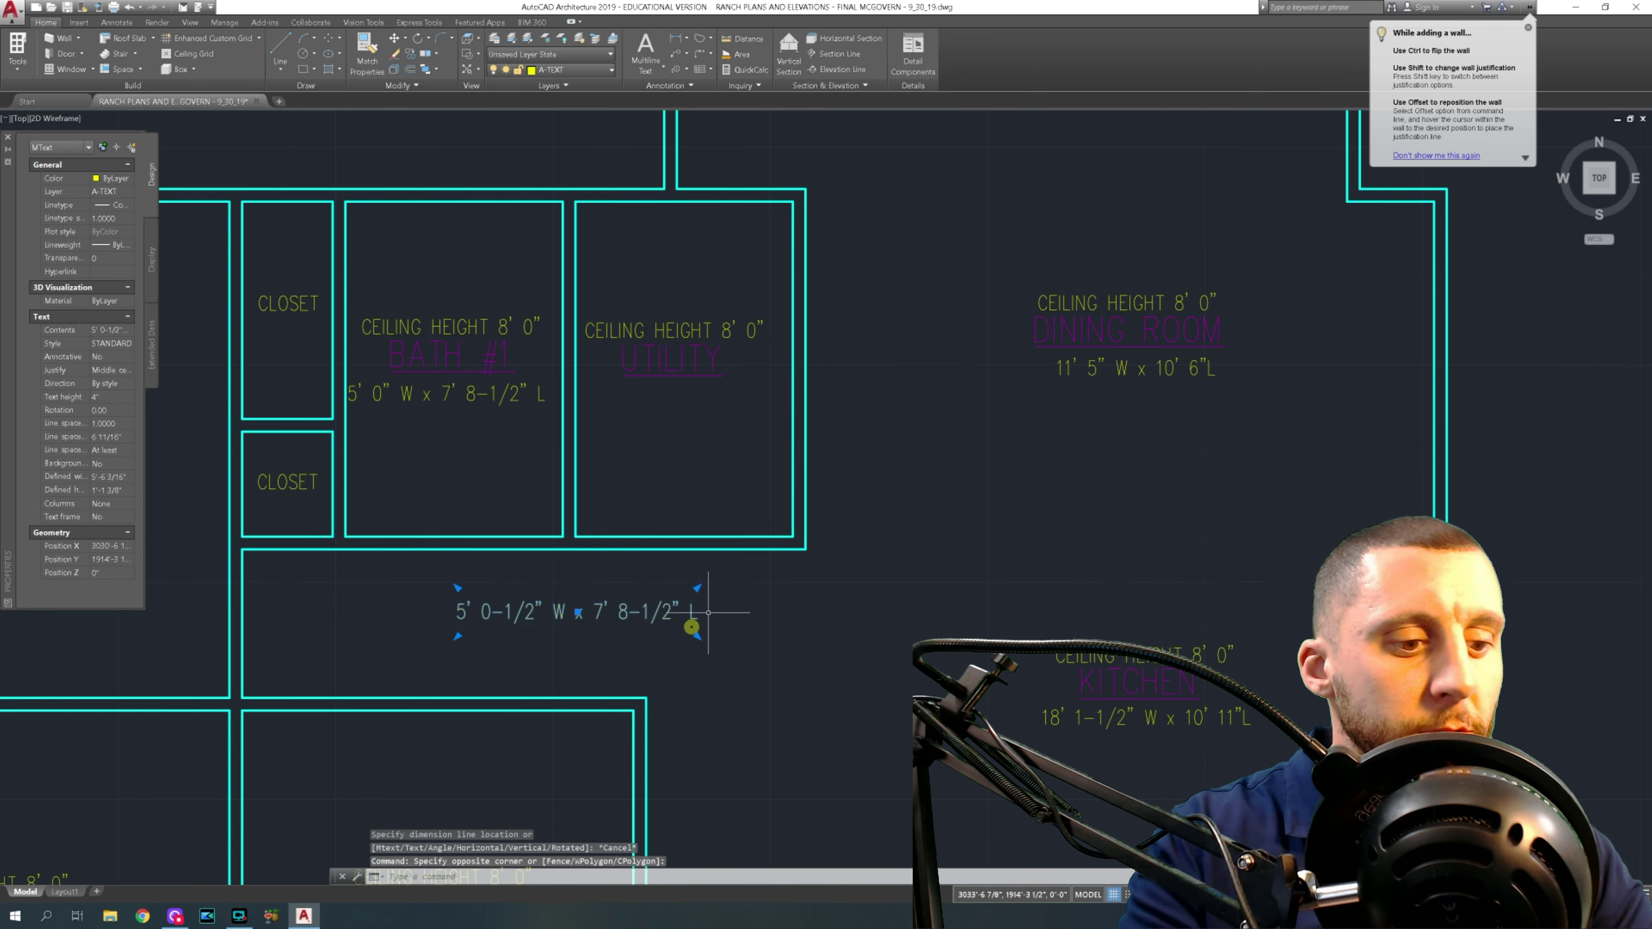
key("Delete")
left_click(479, 398)
left_click(472, 388)
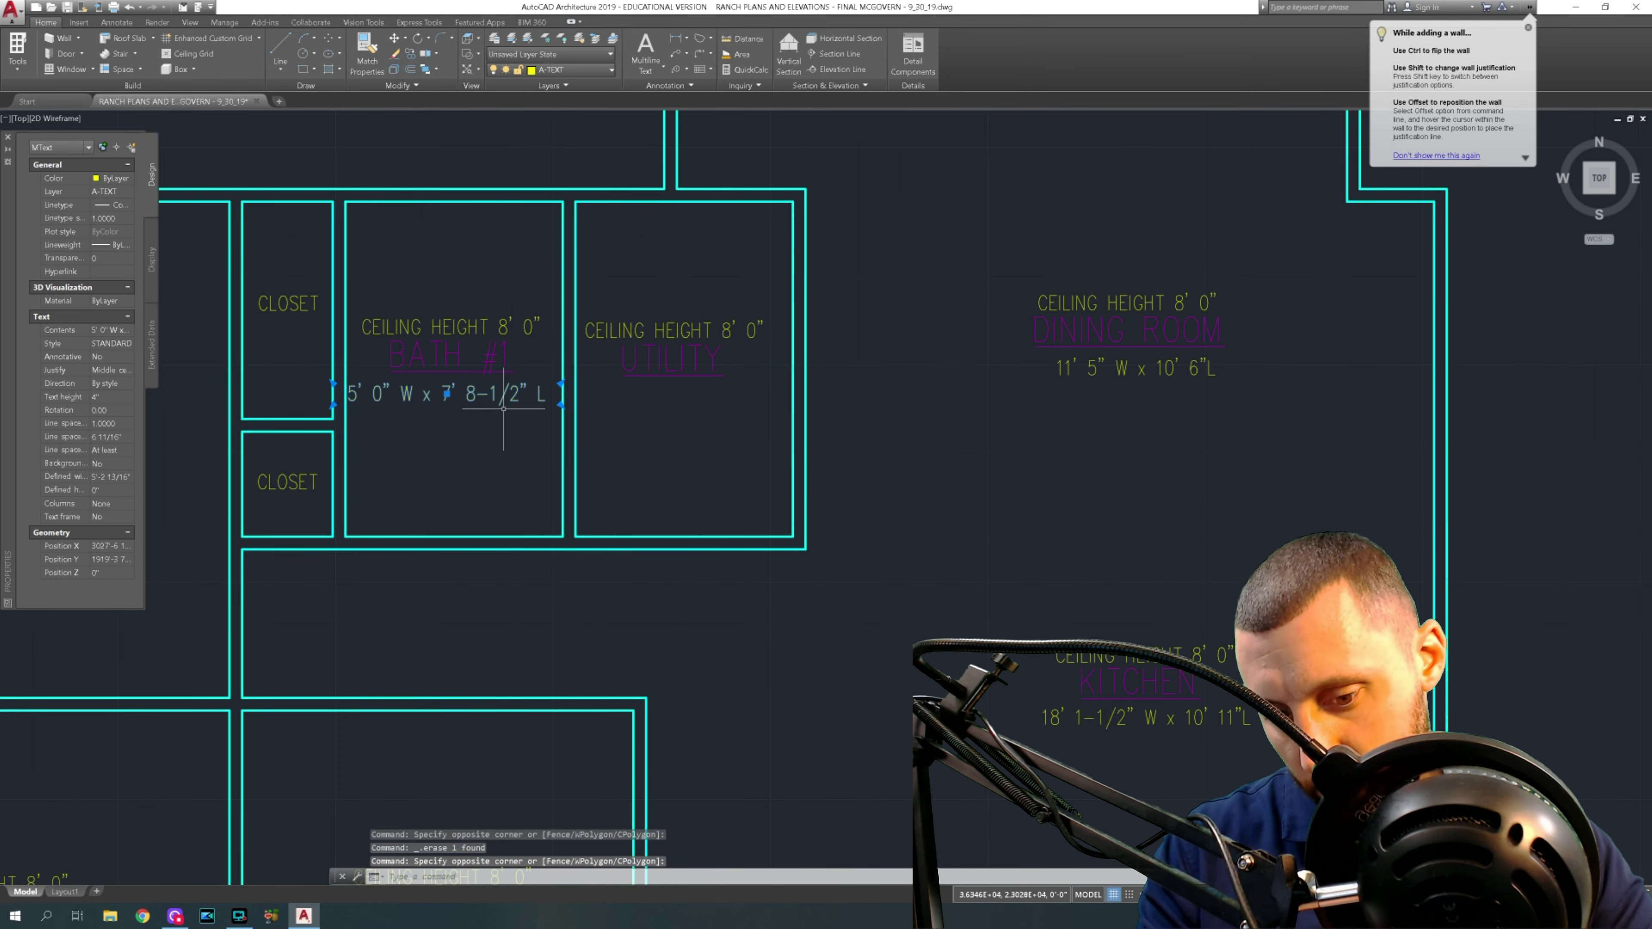
key("ctrl+c")
key("ctrl+v")
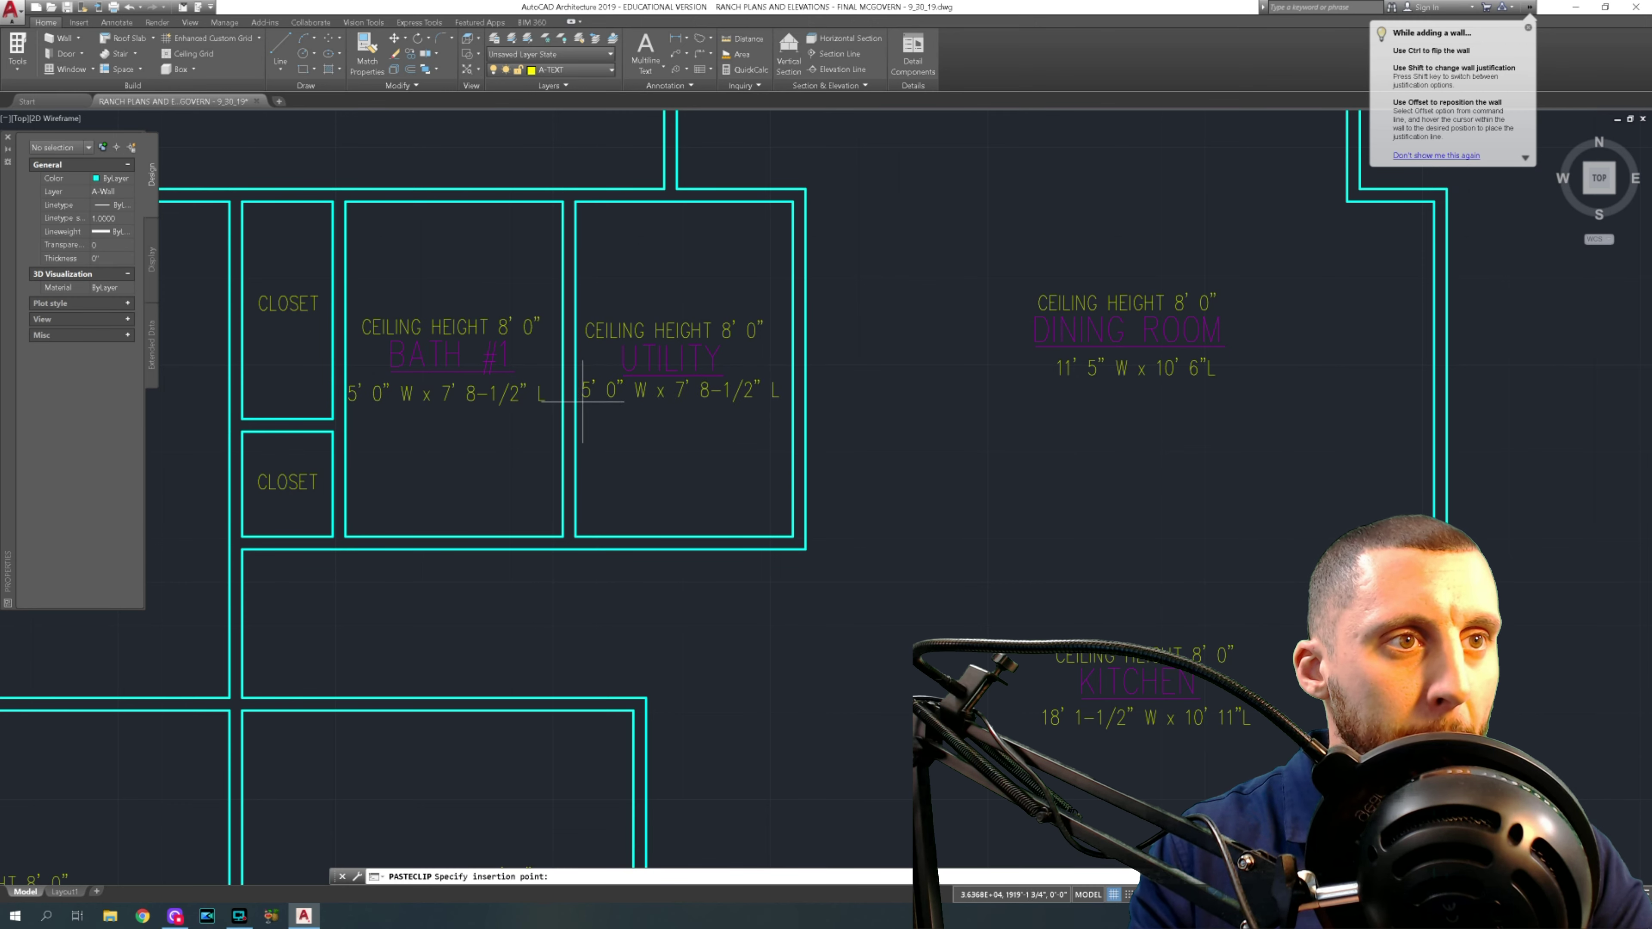
left_click(582, 402)
scroll(590, 406, "down", 3)
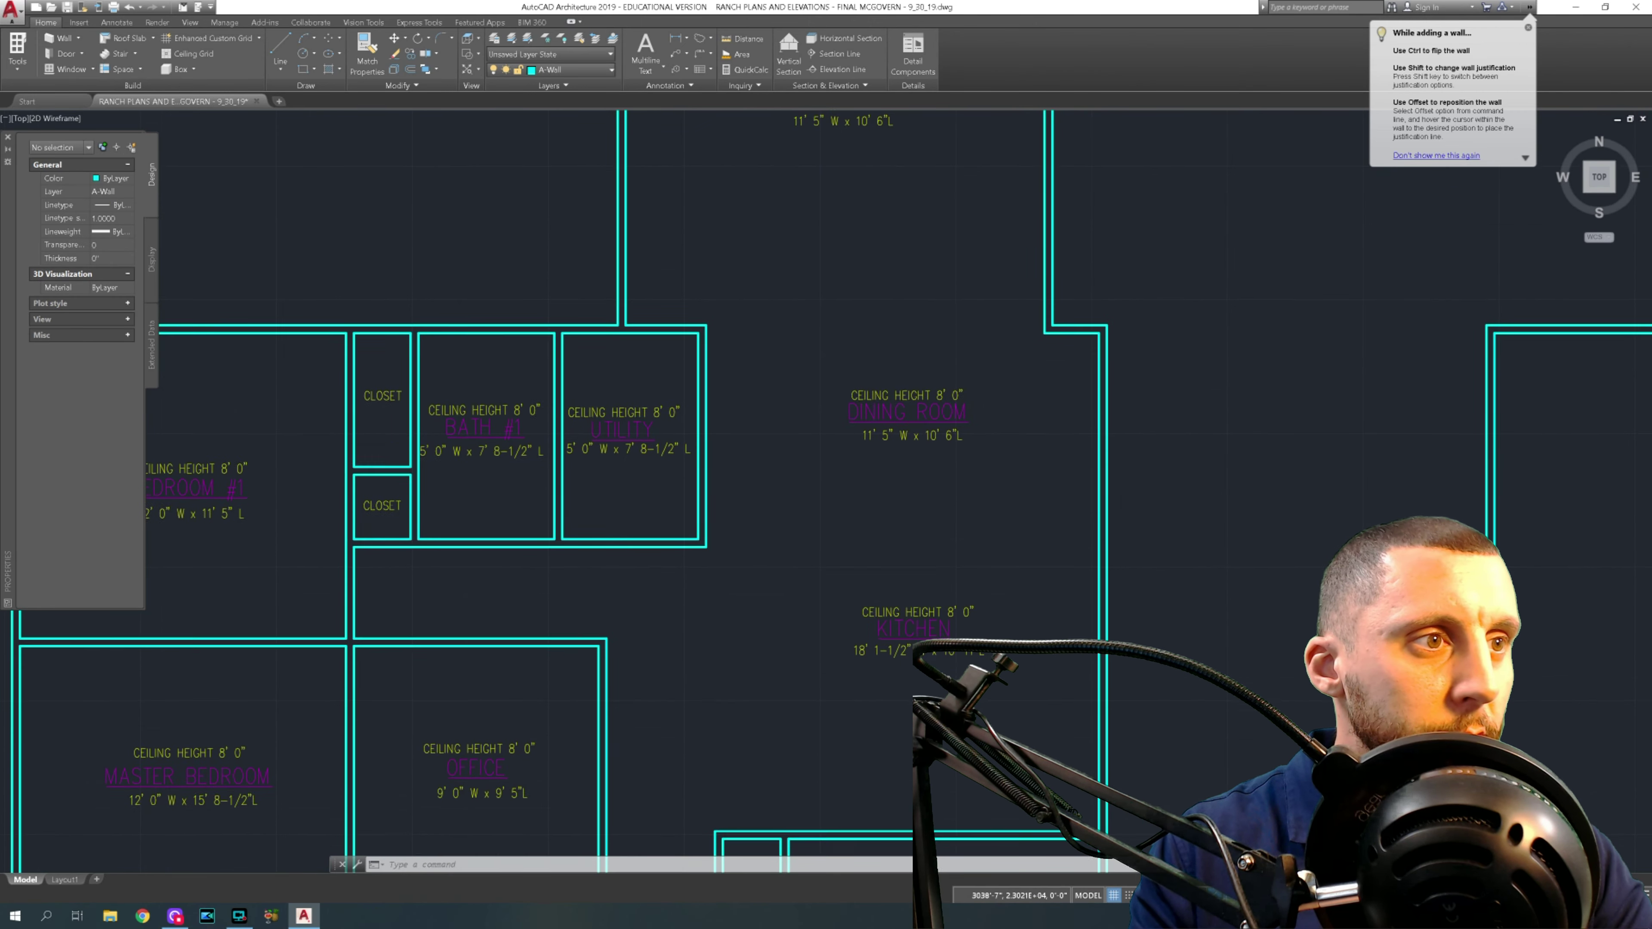
- Measure DINING ROOM's width from UTILITY's outer upper corner to the opposite wall's inner corner with a temporary linear dimension
middle_click_drag(876, 487, 826, 436)
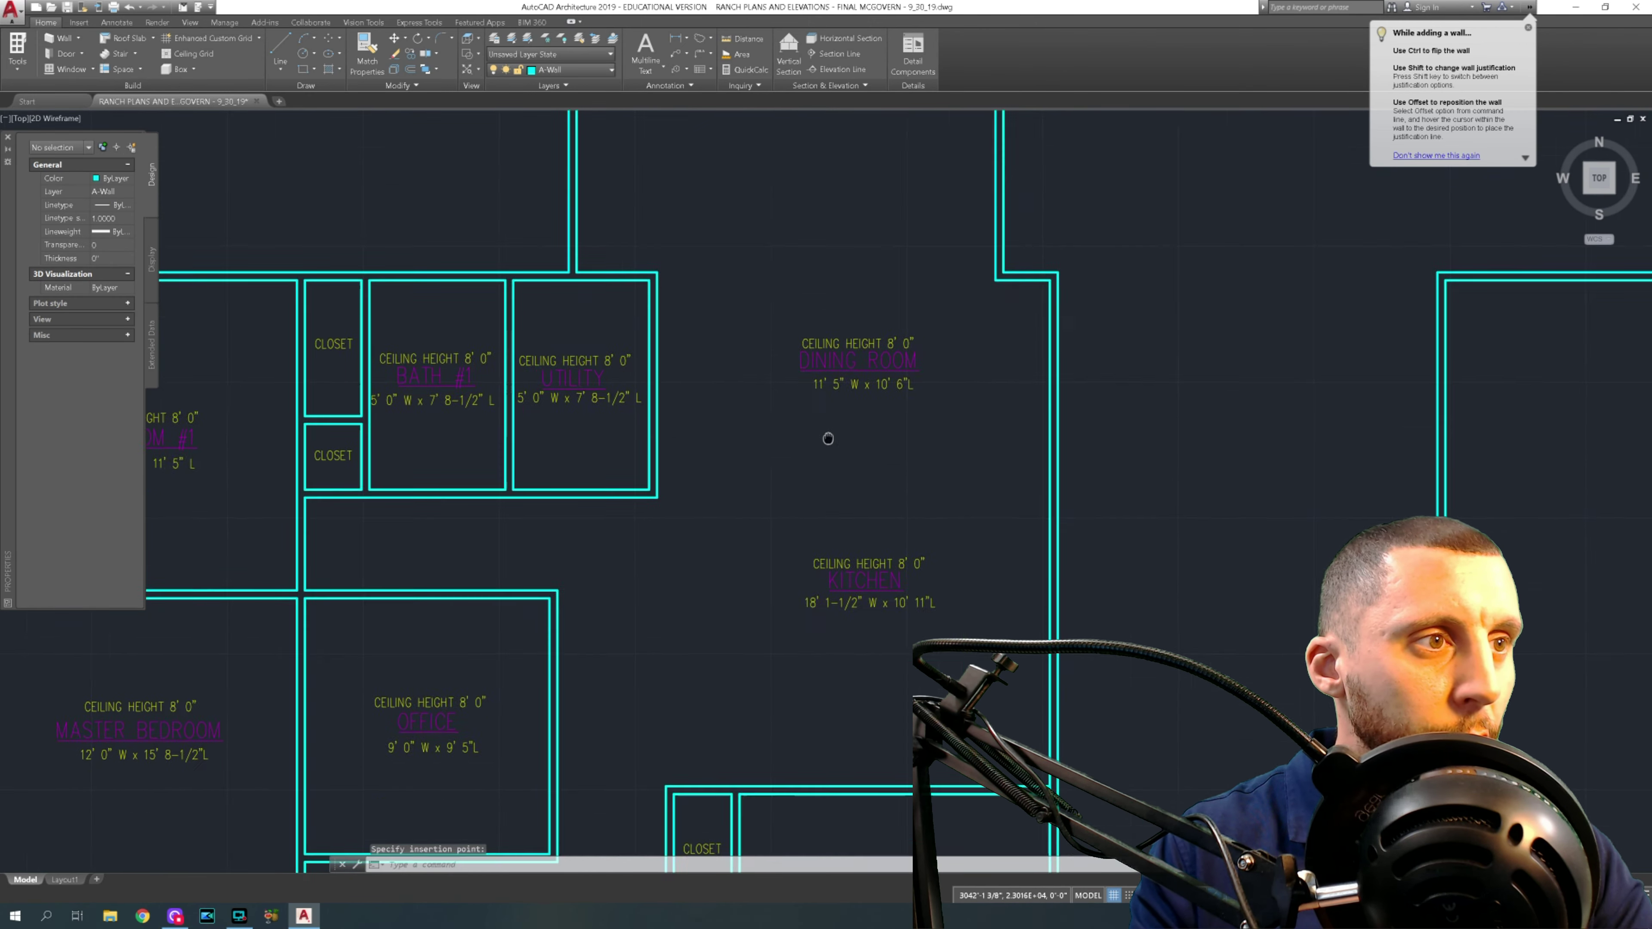
left_click(700, 41)
left_click(656, 272)
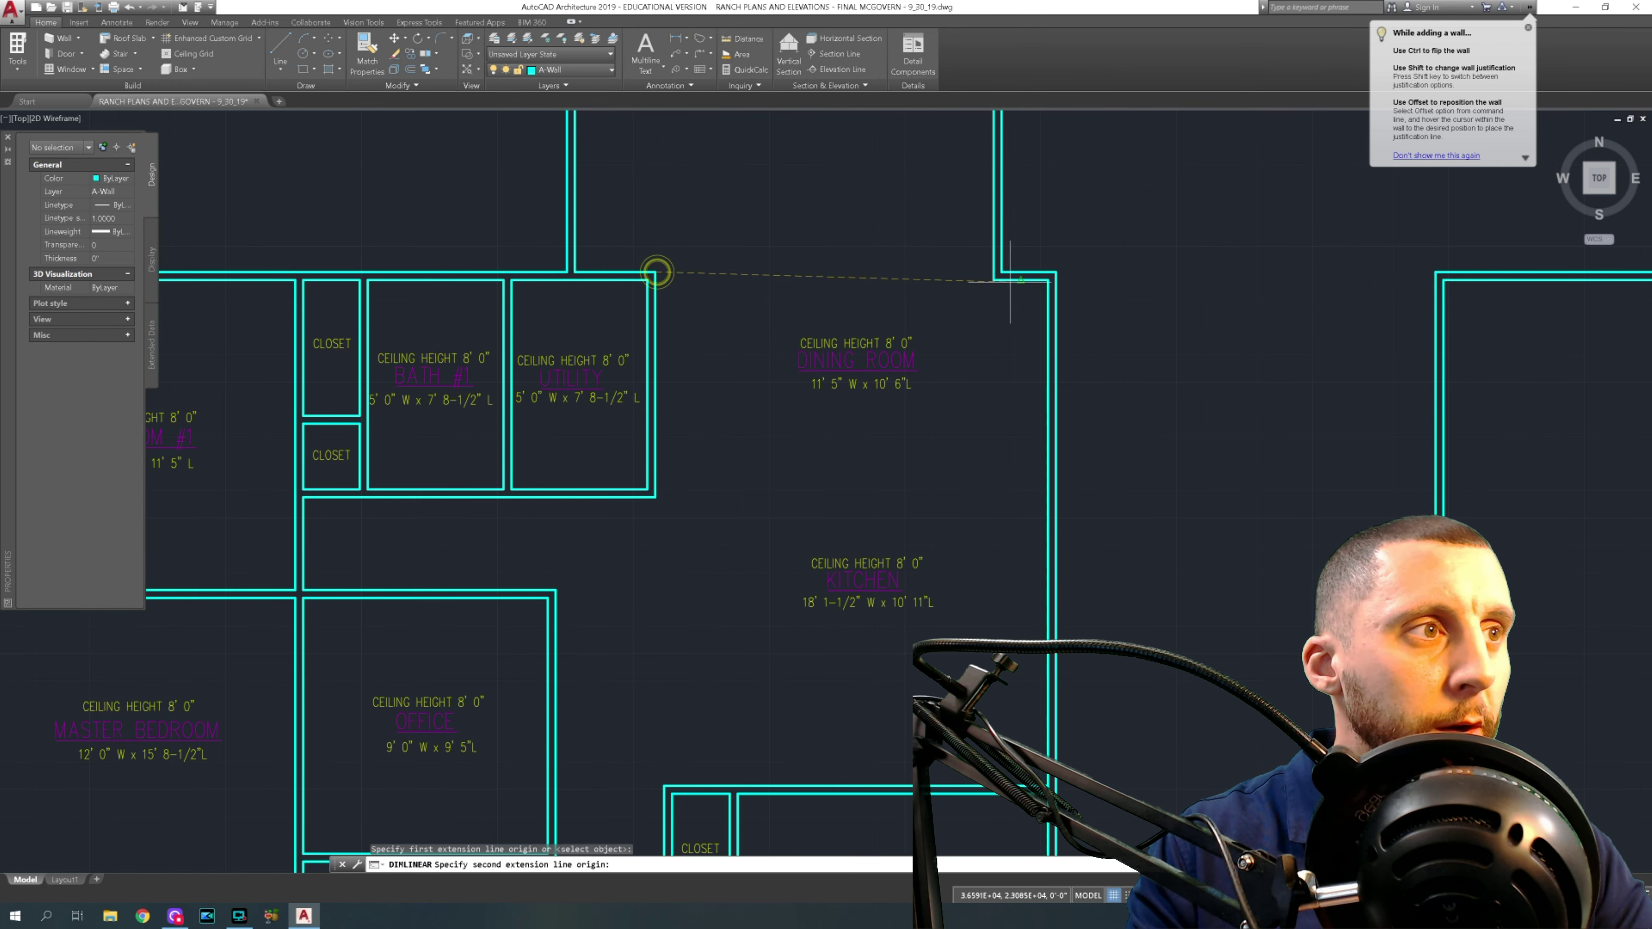
left_click(1045, 281)
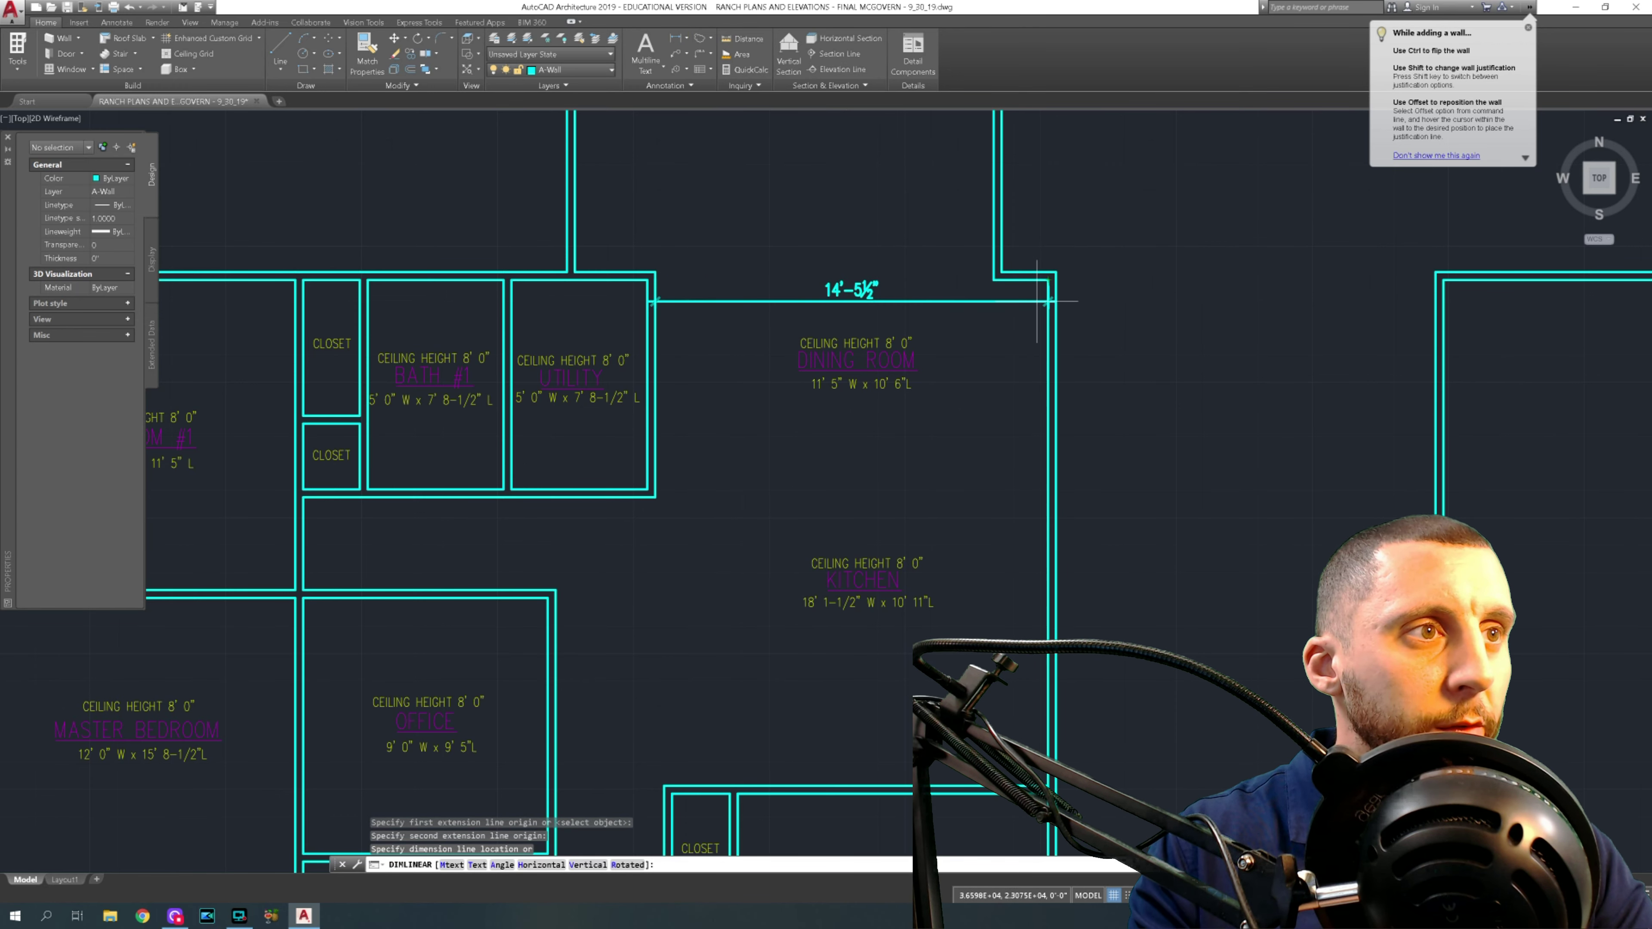
key("Escape")
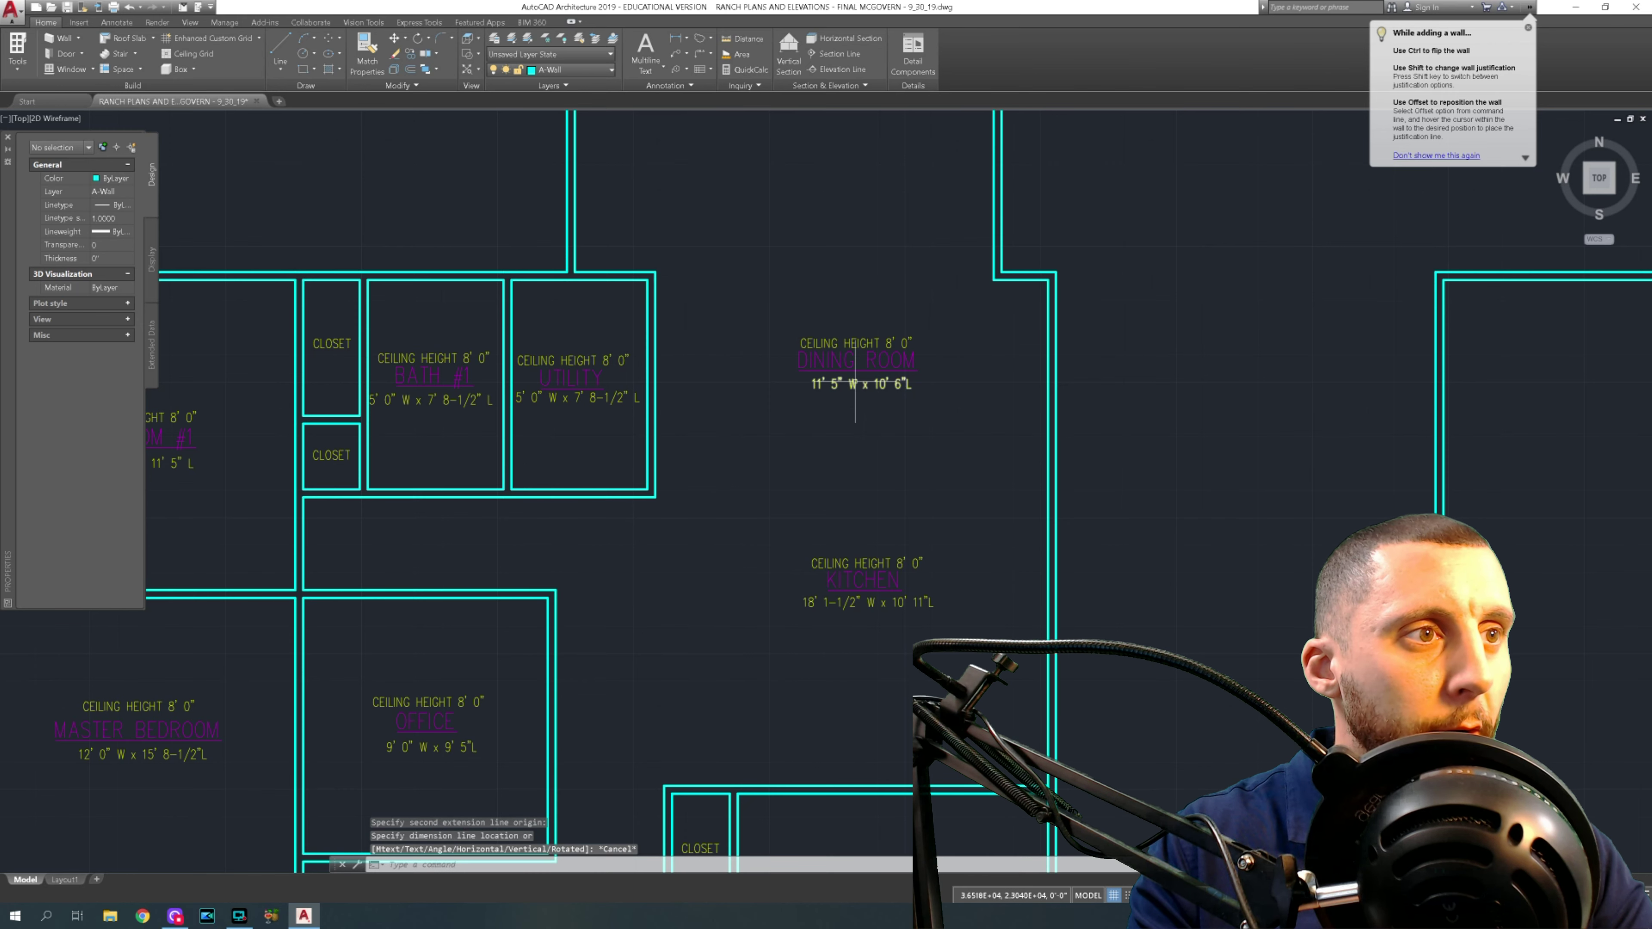
- Set the width in DINING ROOM's size label to 14' 5-1/2"
double_click(856, 384)
type("14' 5")
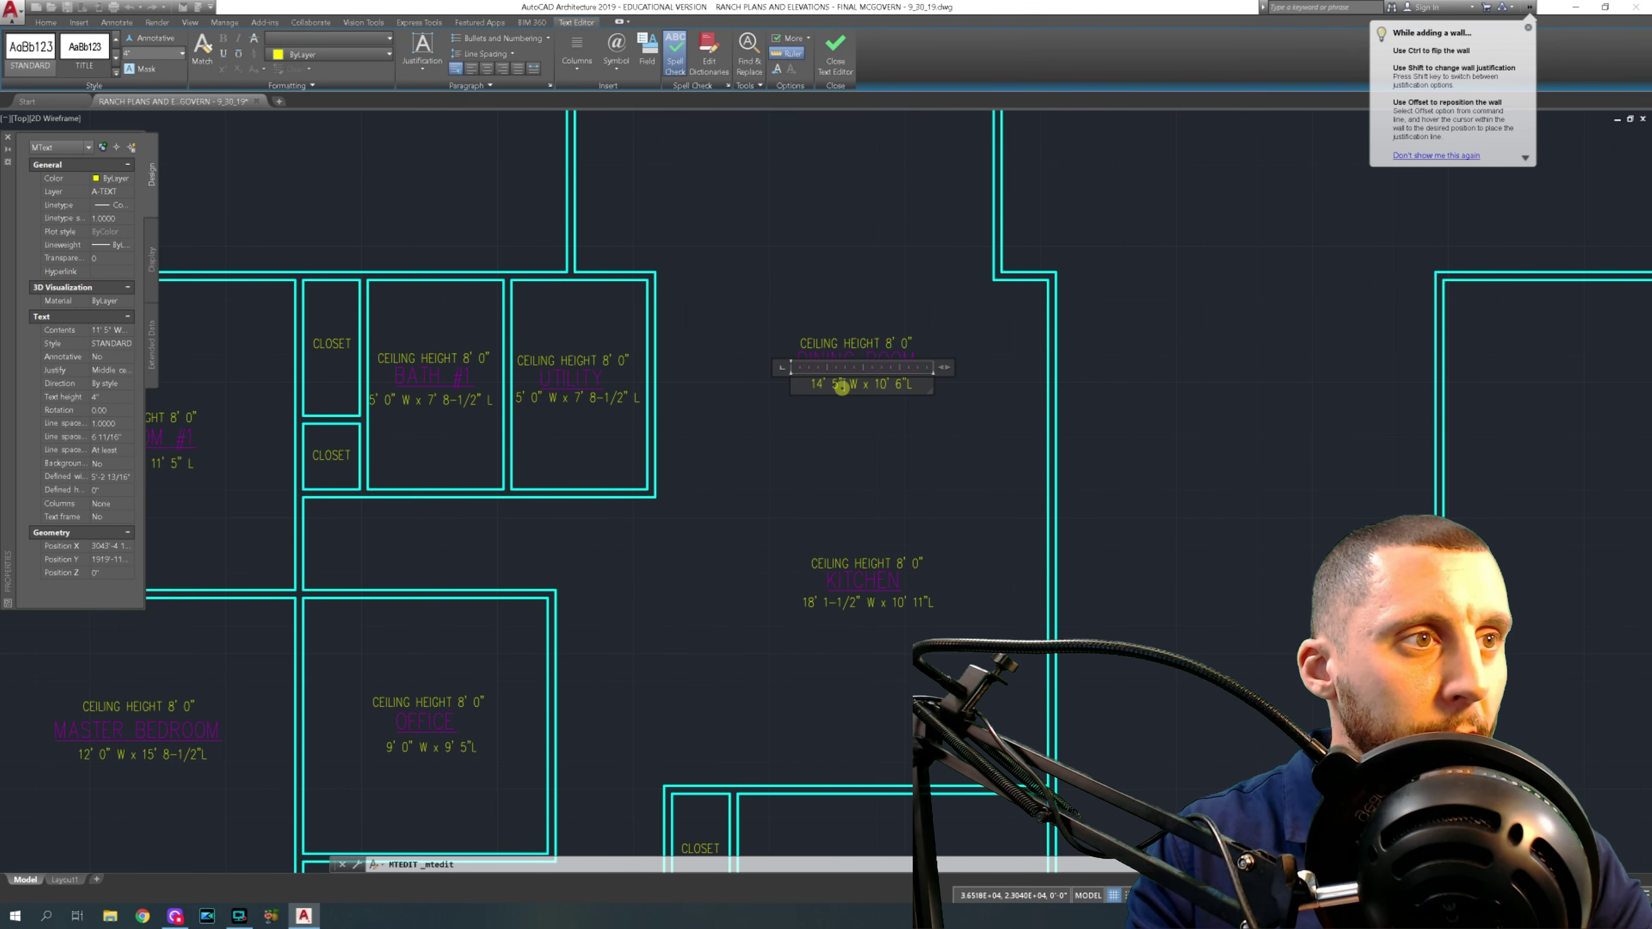
type("-1/2")
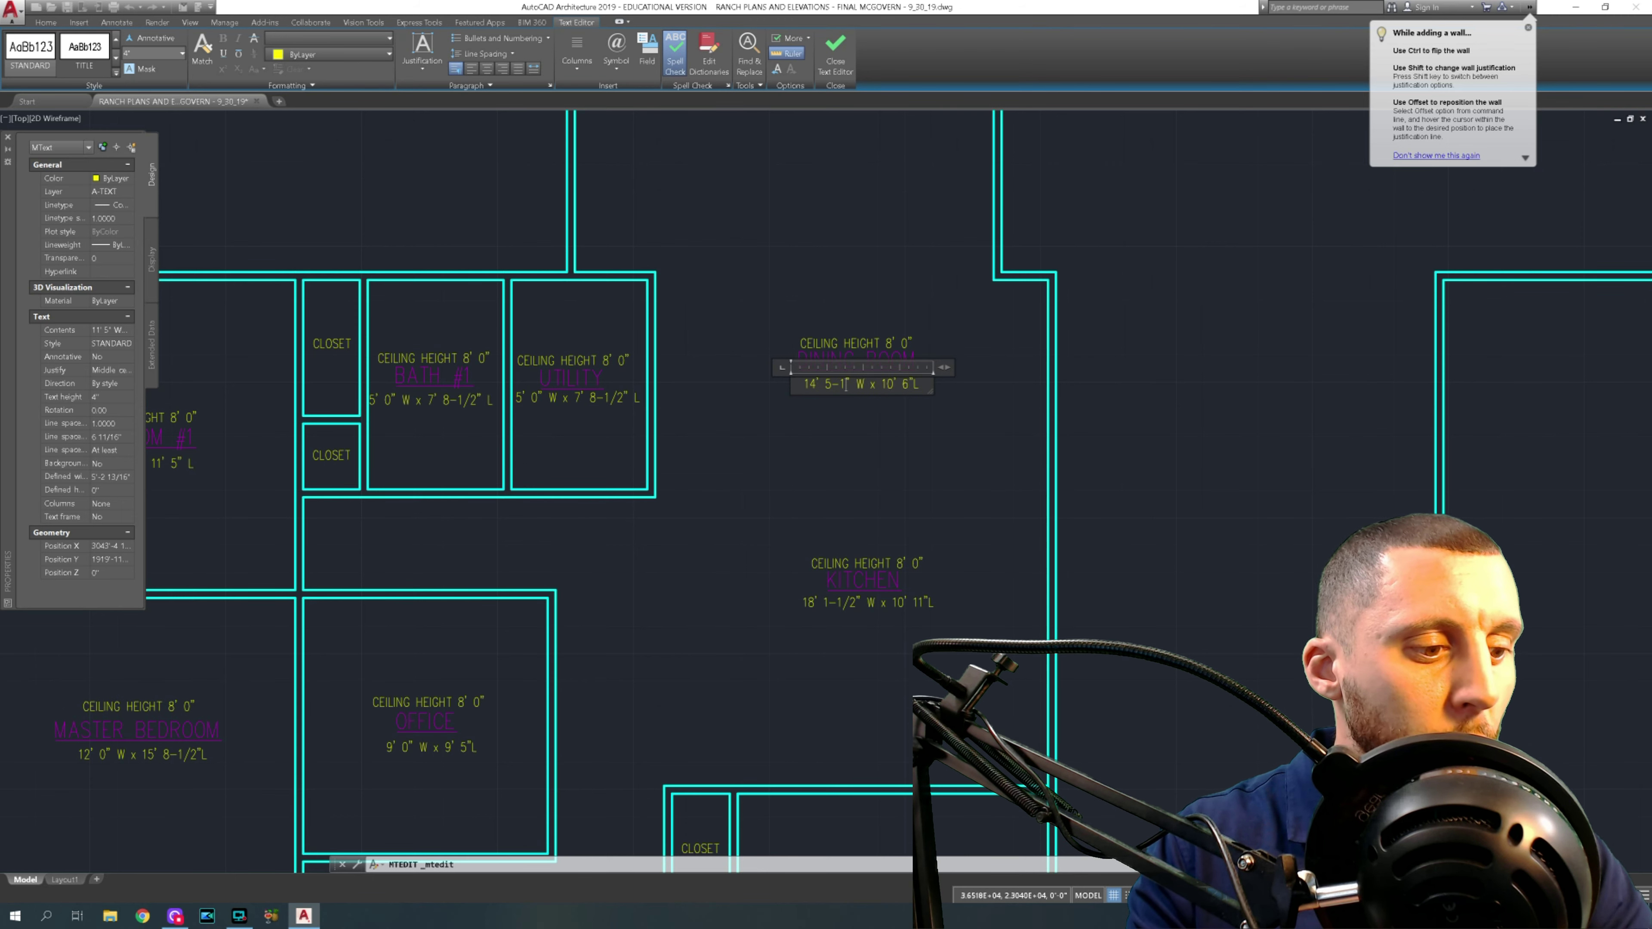
left_click(874, 412)
- Measure from the kitchen closet corner to UTILITY's lower outer corner, and along UTILITY's outer side wall, with temporary linear dimensions
left_click(672, 36)
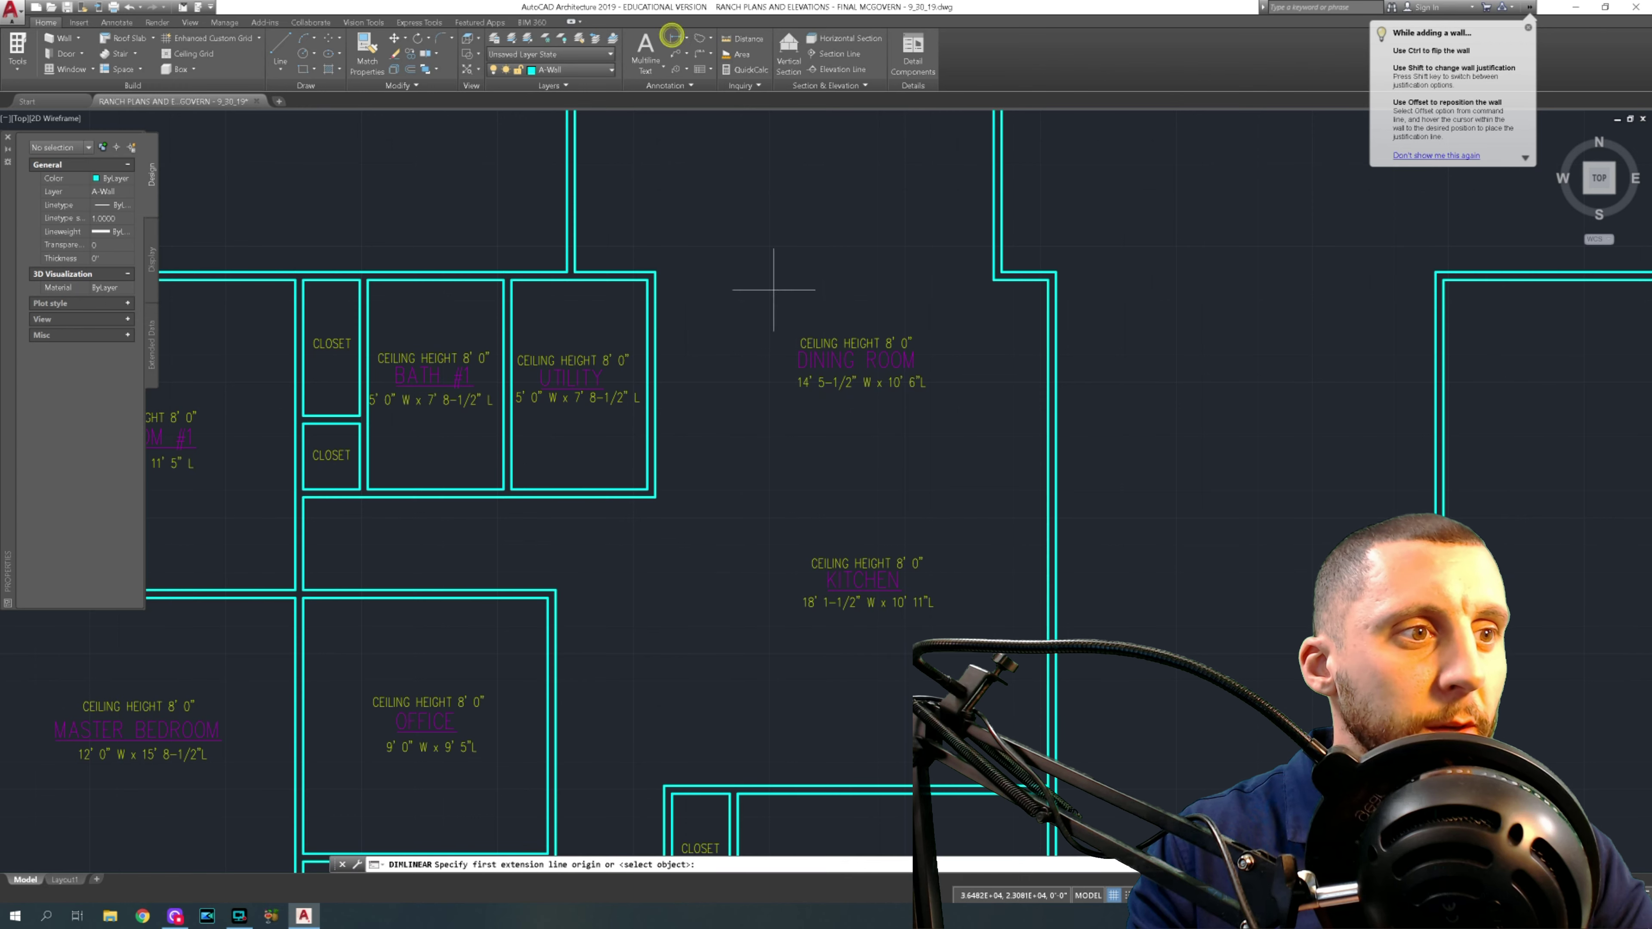
left_click(665, 785)
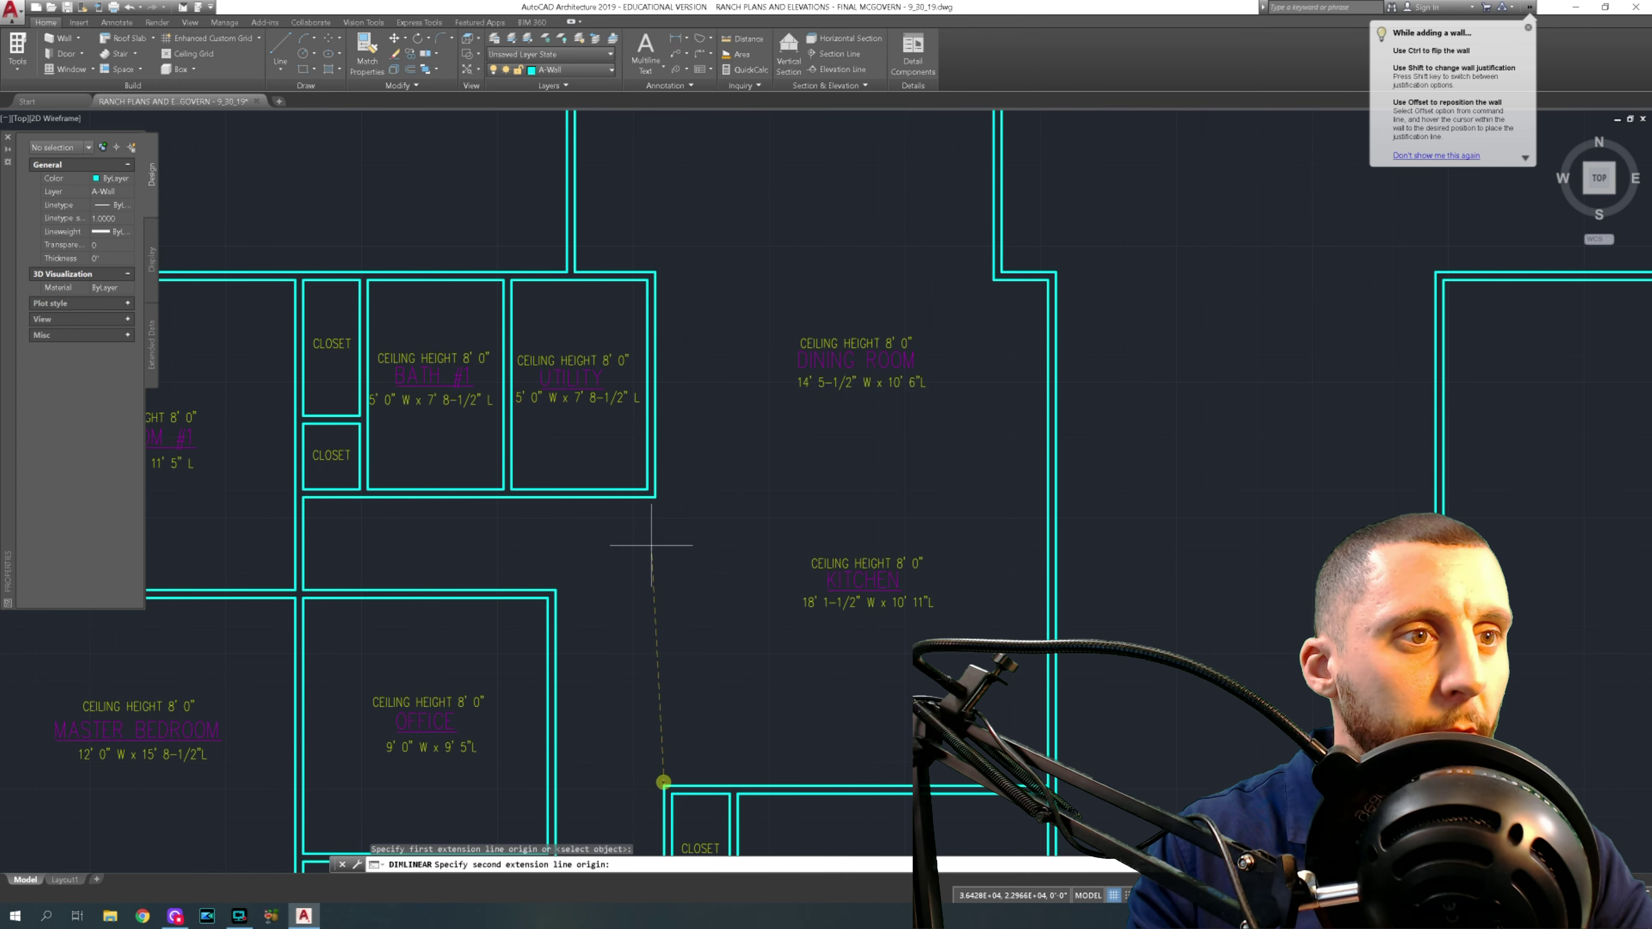
left_click(655, 498)
key("Escape")
key("Return")
left_click(656, 497)
left_click(654, 271)
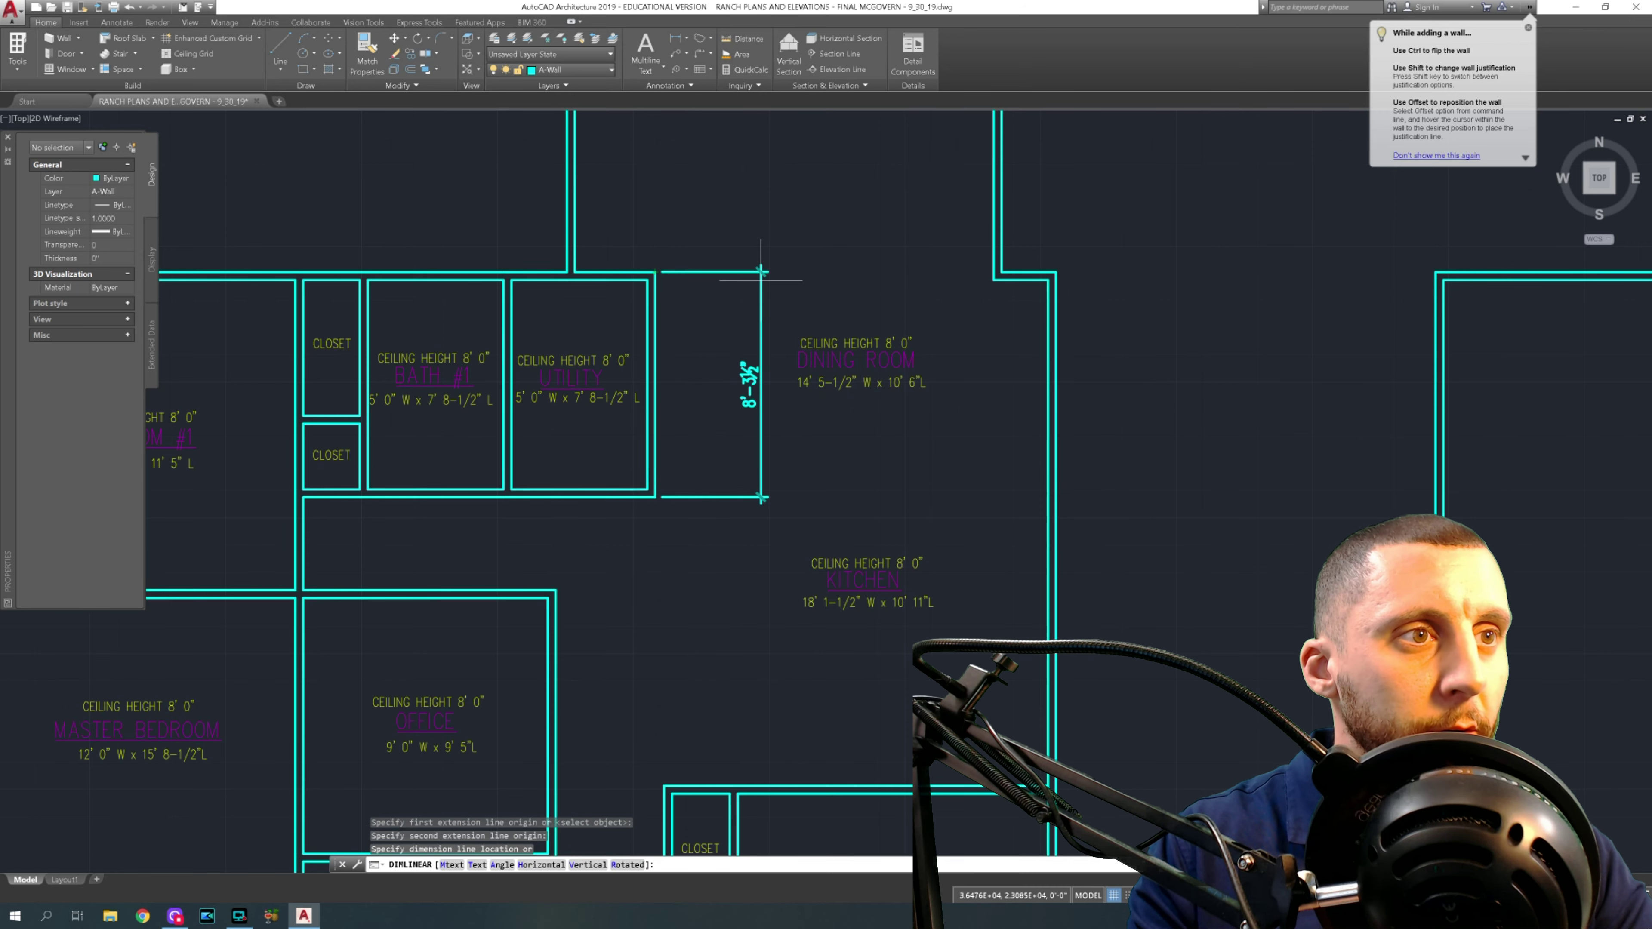
key("Escape")
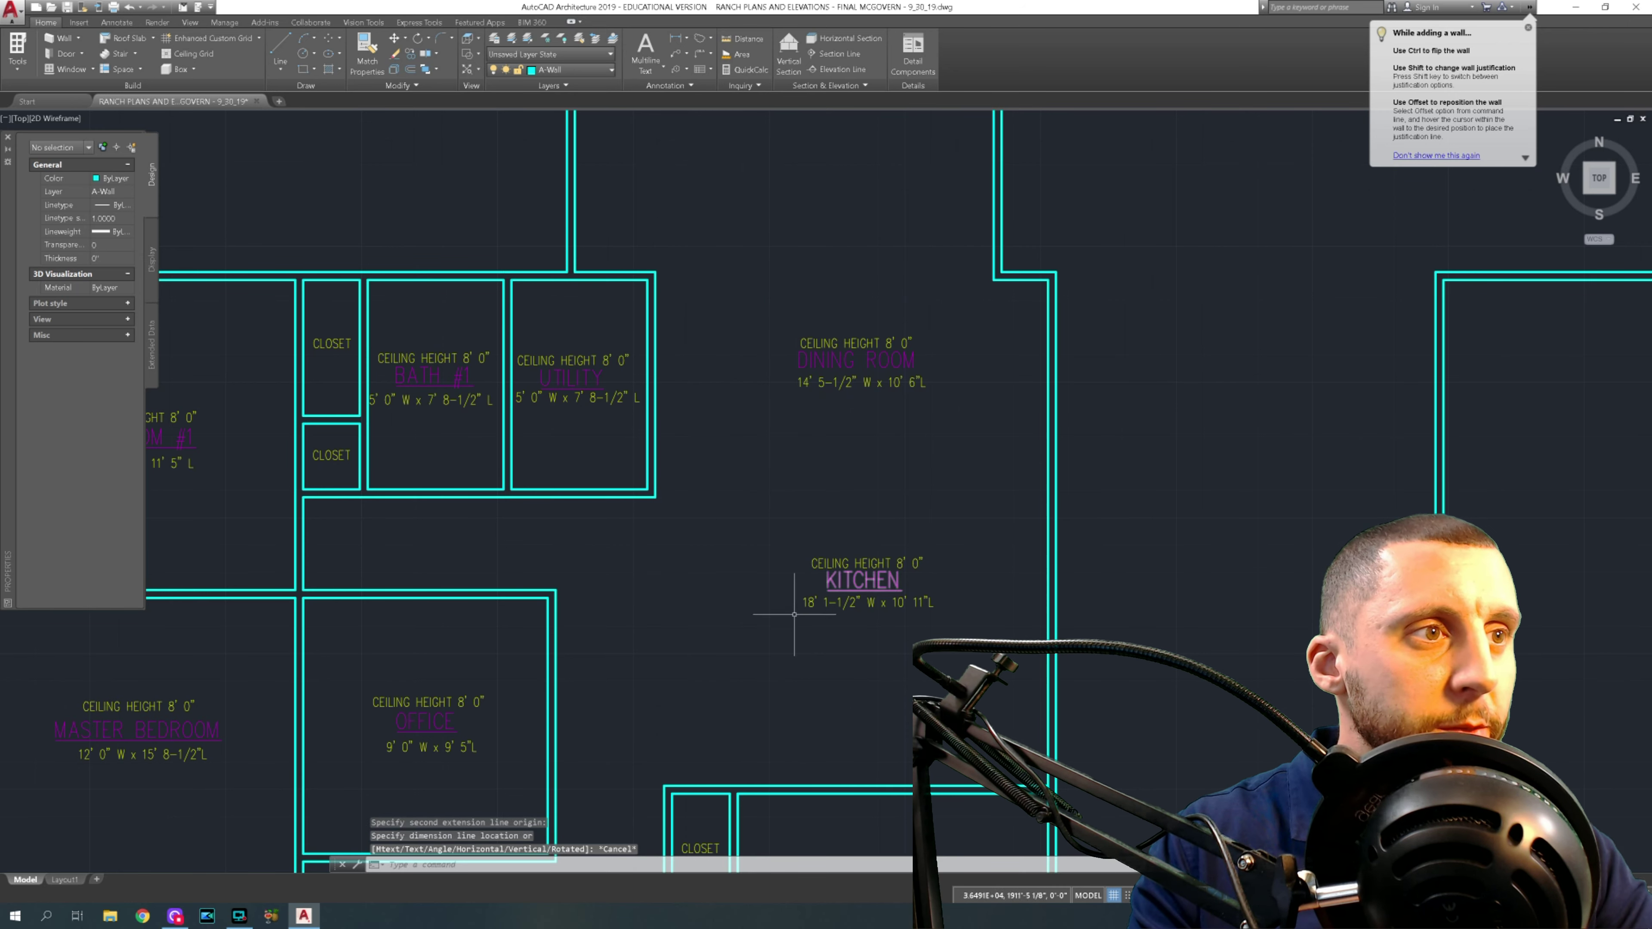
- Set the length in DINING ROOM's size label to 8' 3-1/2"
scroll(852, 333, "up", 2)
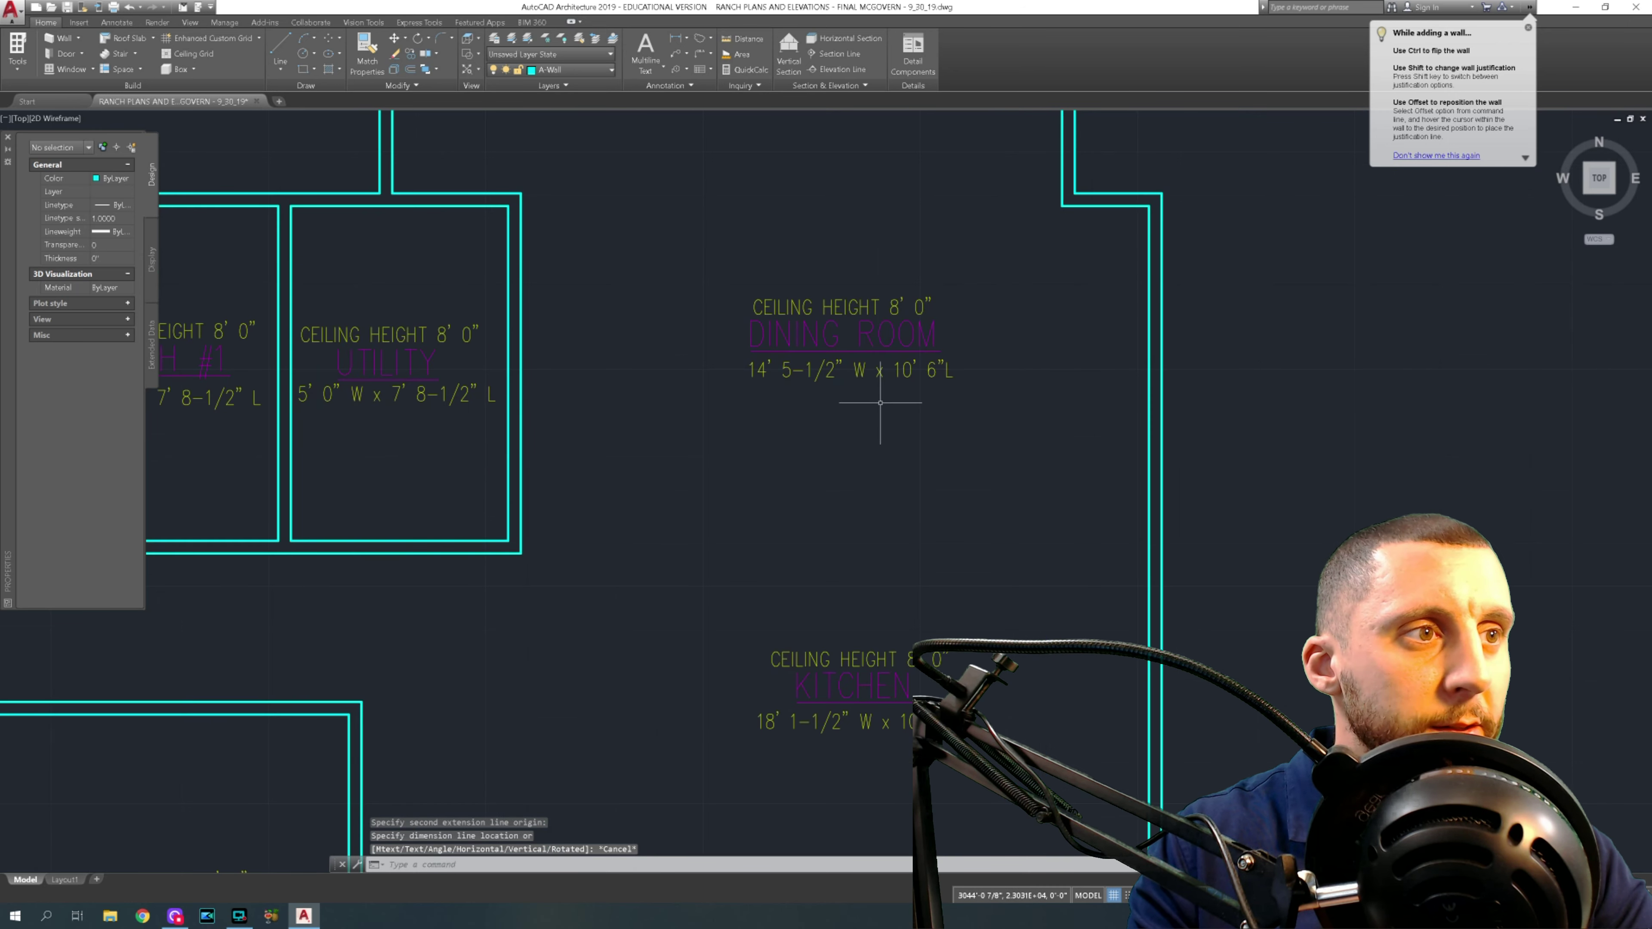
double_click(898, 370)
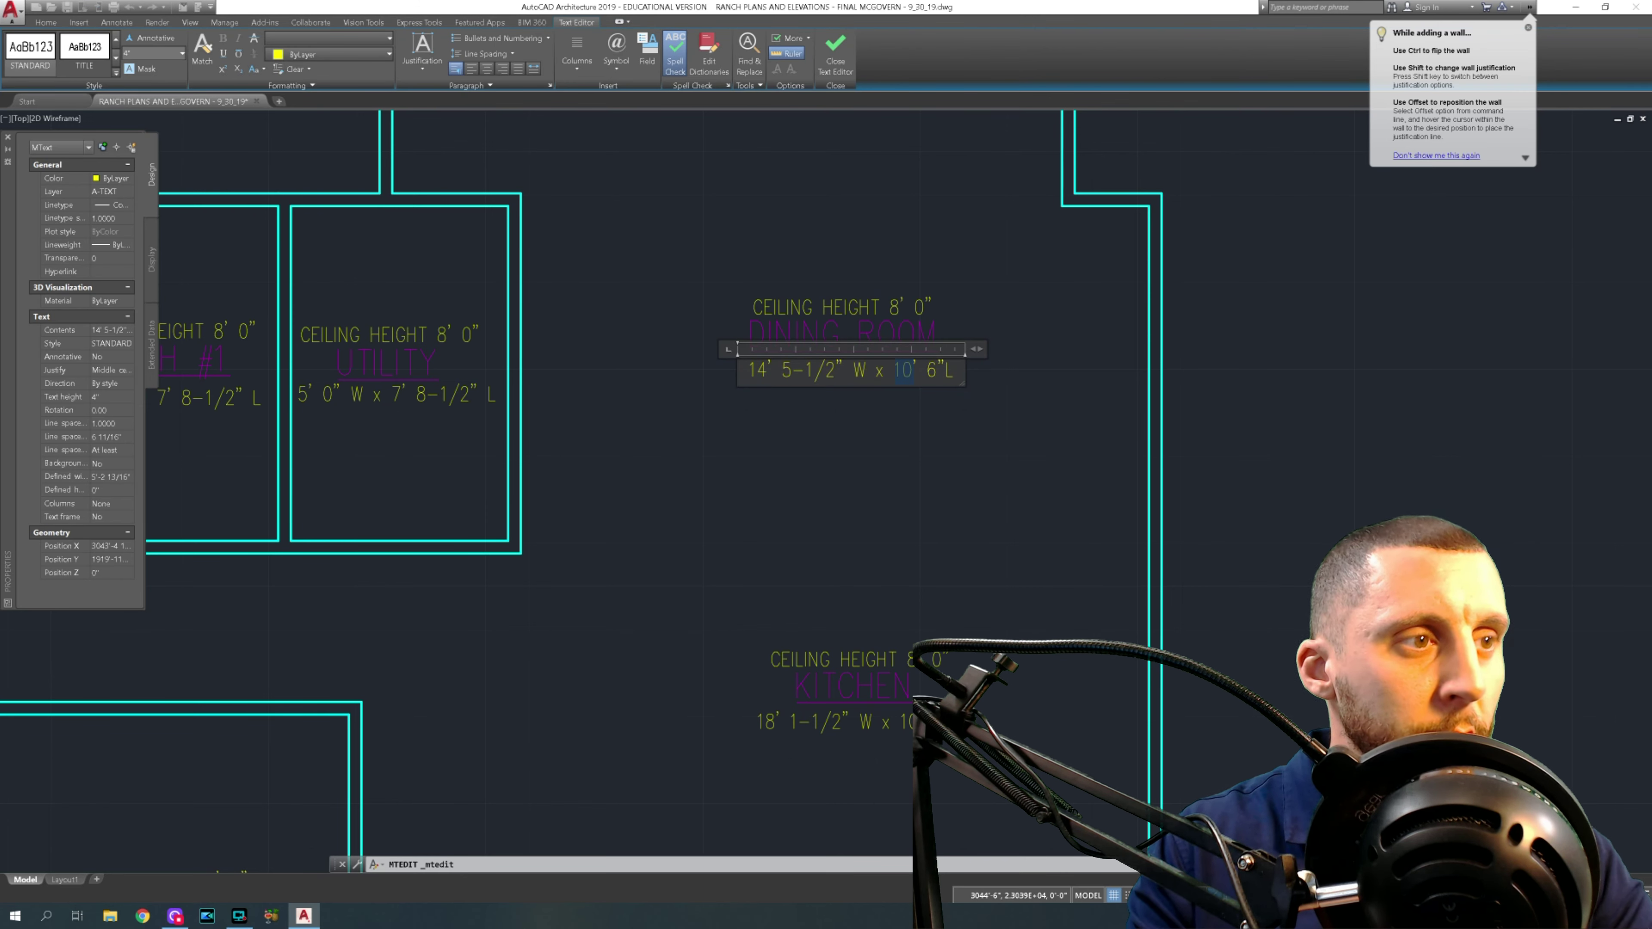
type("8' ")
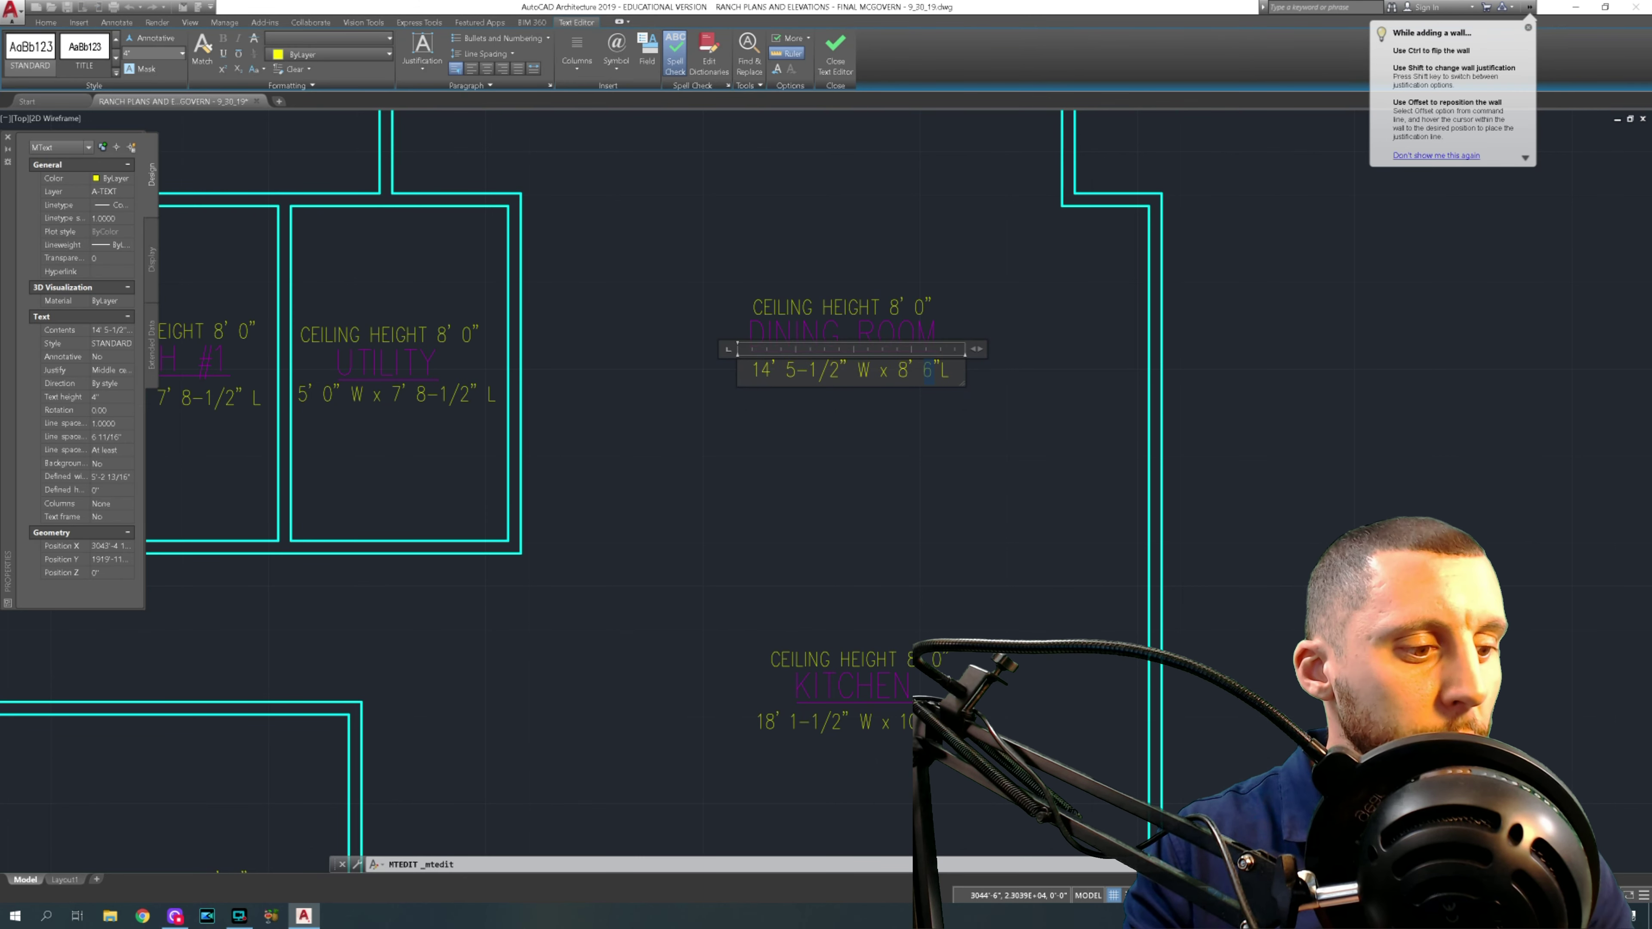
type("3-1/2")
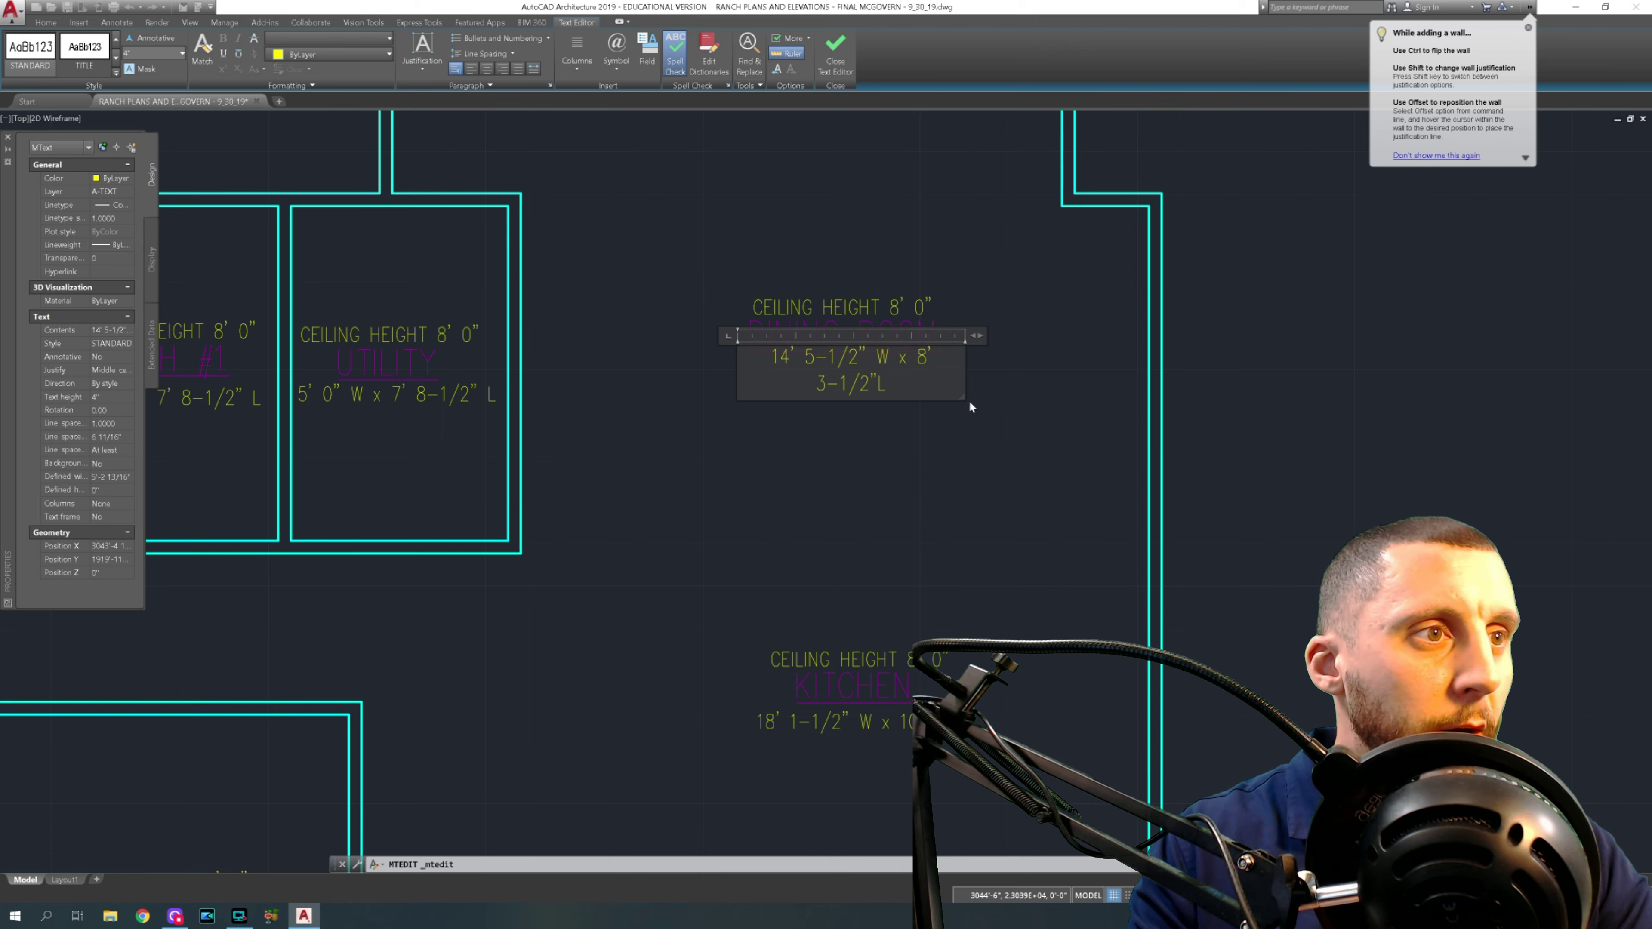
left_click(969, 406)
- Widen DINING ROOM's size label so its text fits on one line, and center it beneath the room name
left_click(930, 389)
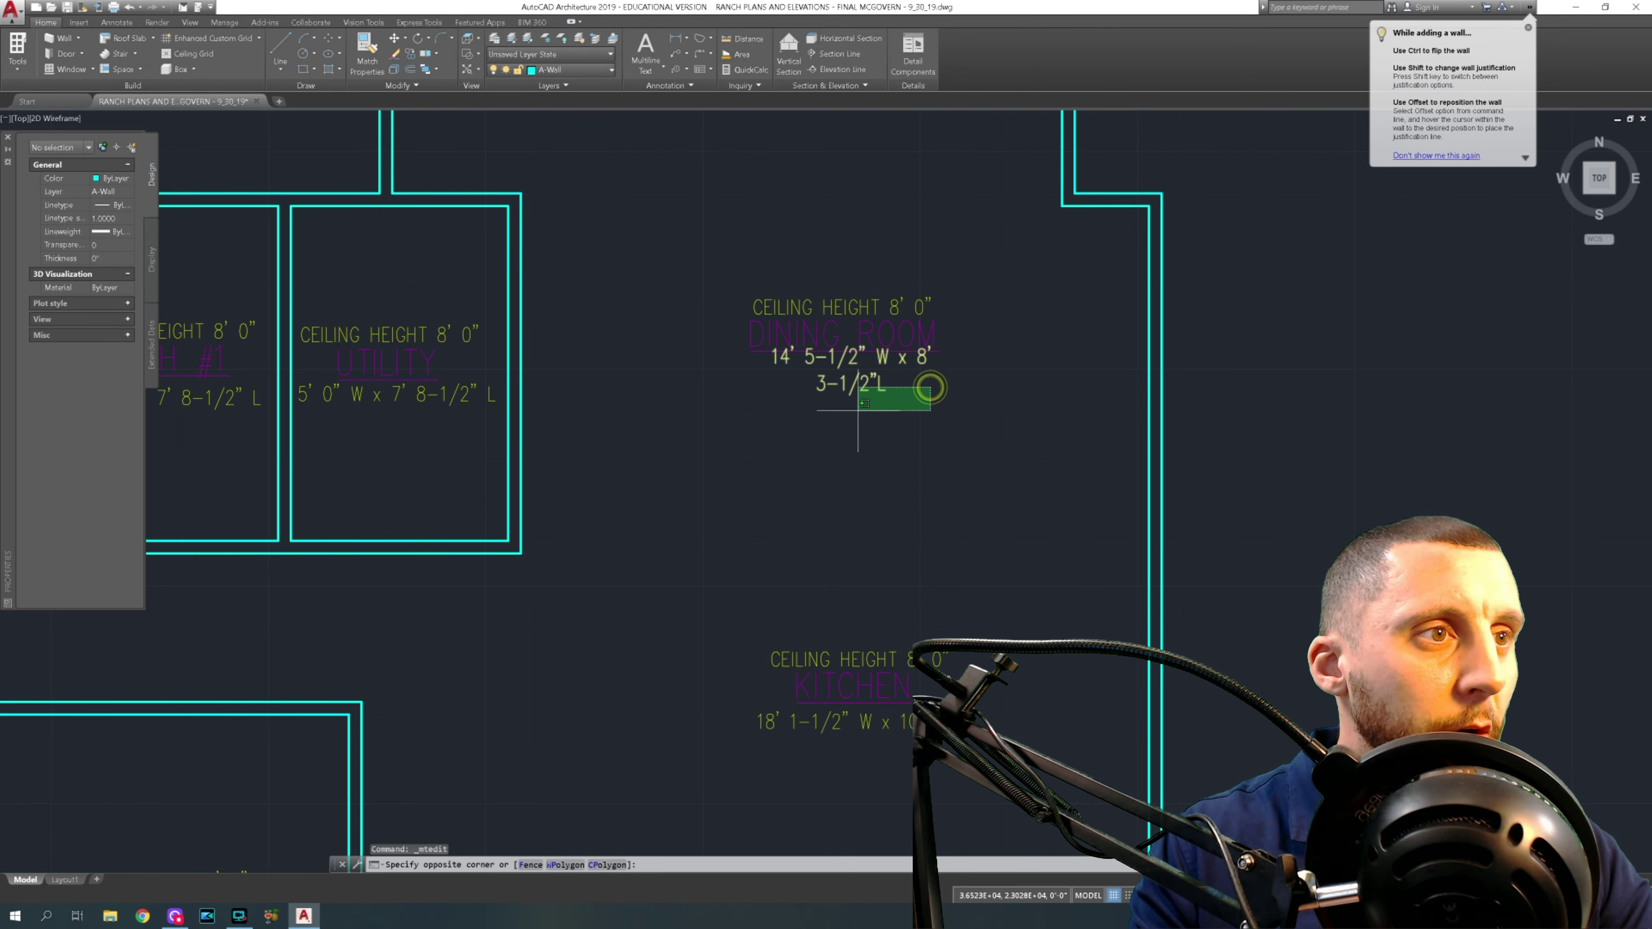
left_click(860, 406)
scroll(859, 409, "up", 2)
left_click(1029, 384)
left_click(1077, 381)
type("m")
key("Return")
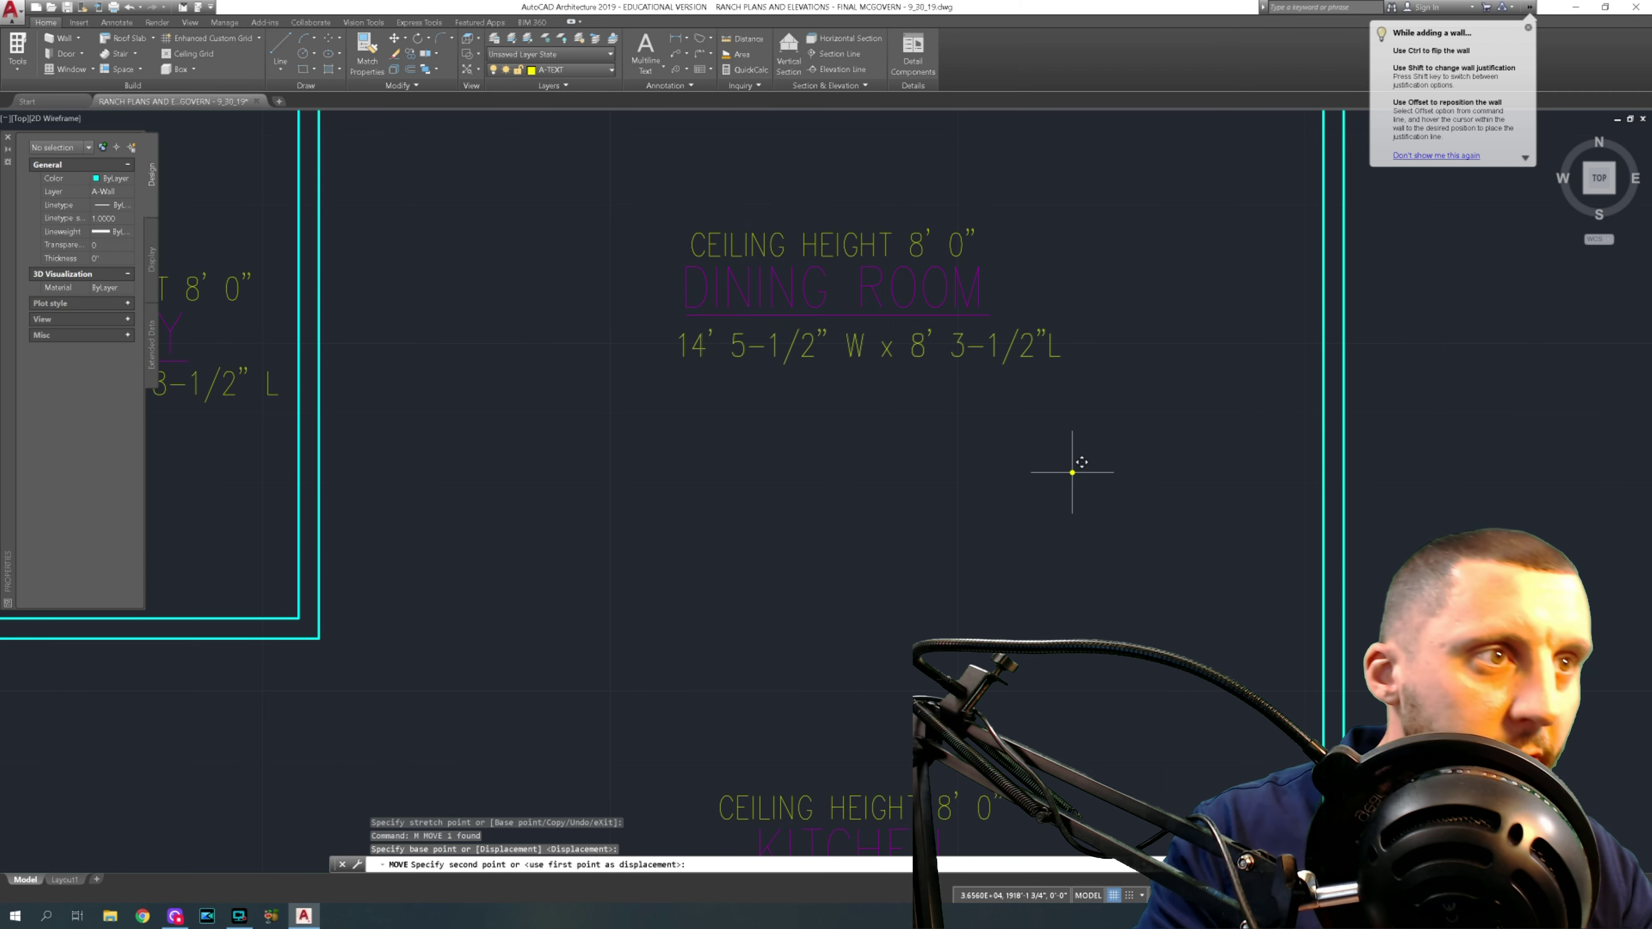
left_click(1070, 467)
left_click(1045, 469)
scroll(1045, 469, "down", 2)
middle_click_drag(1045, 468, 974, 451)
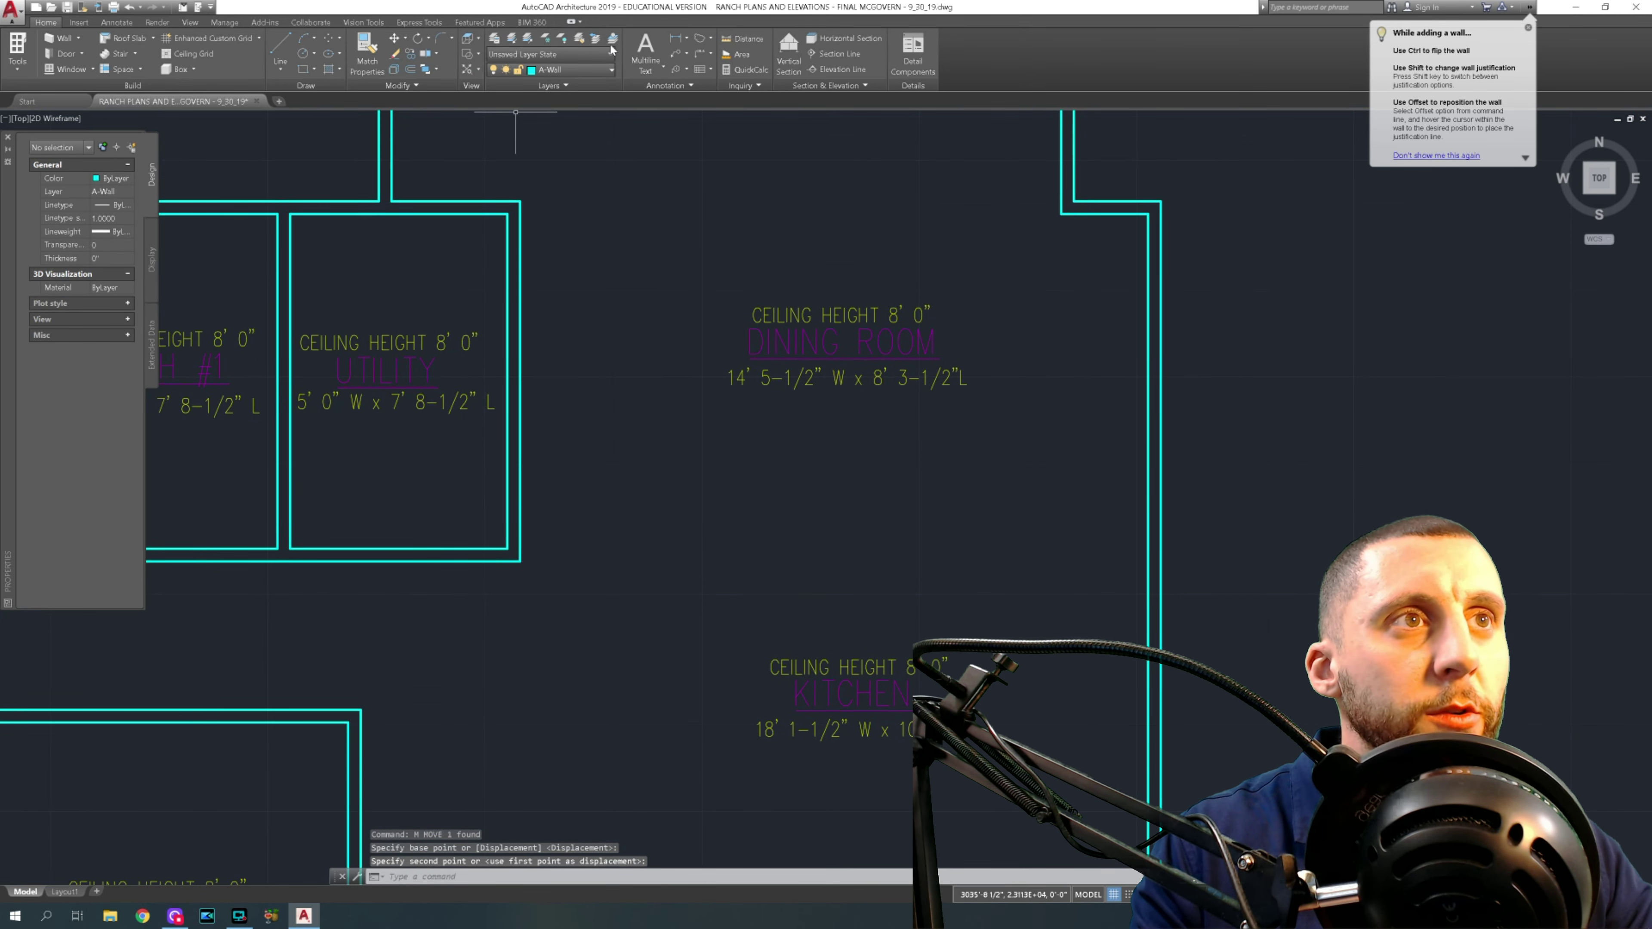
- Add a vertical linear dimension outside DINING ROOM's outer side wall from its upper corner, extending its lower end to 8'-3 1/2"
left_click(674, 37)
left_click(1162, 201)
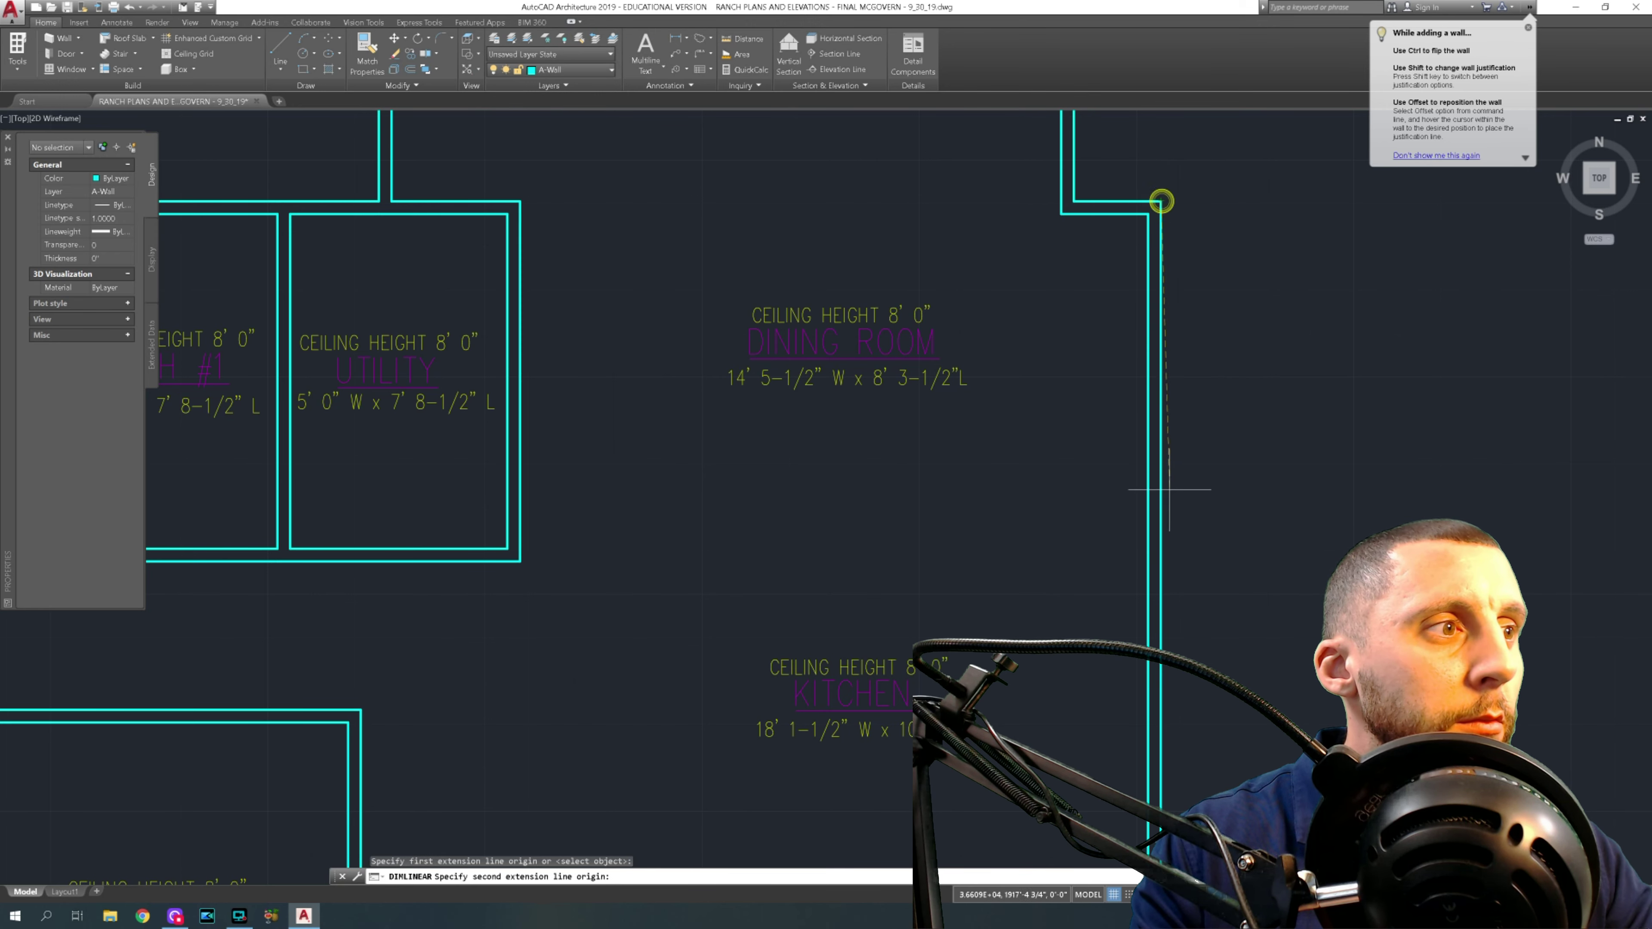
left_click(1161, 508)
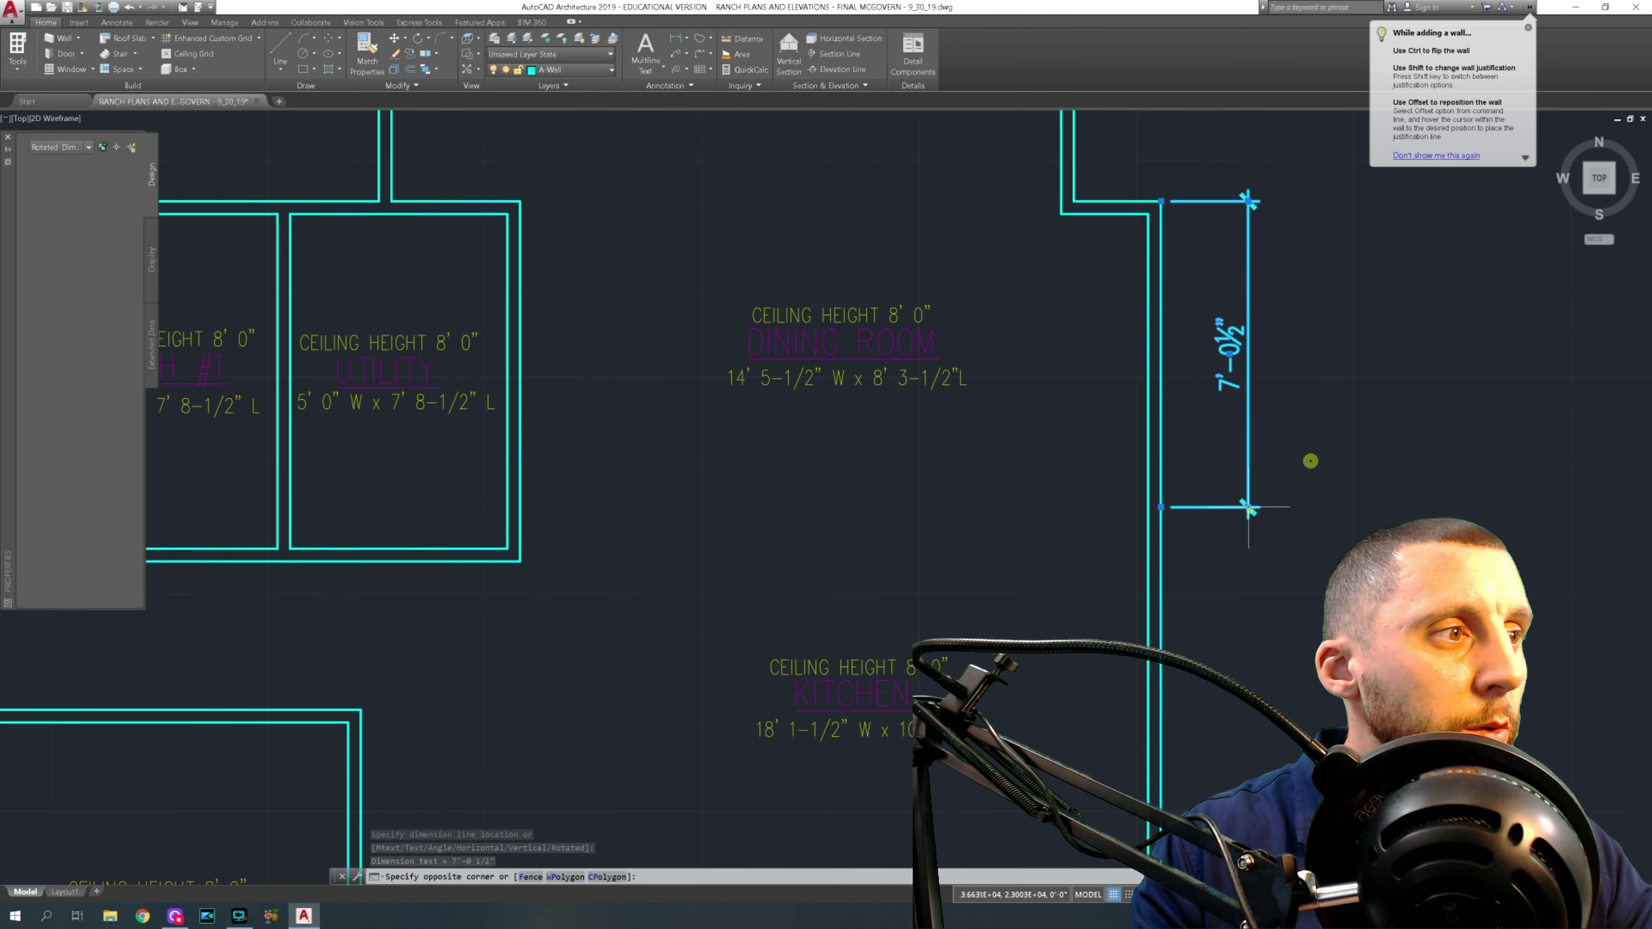
left_click(1310, 459)
left_click(1249, 512)
left_click(1161, 508)
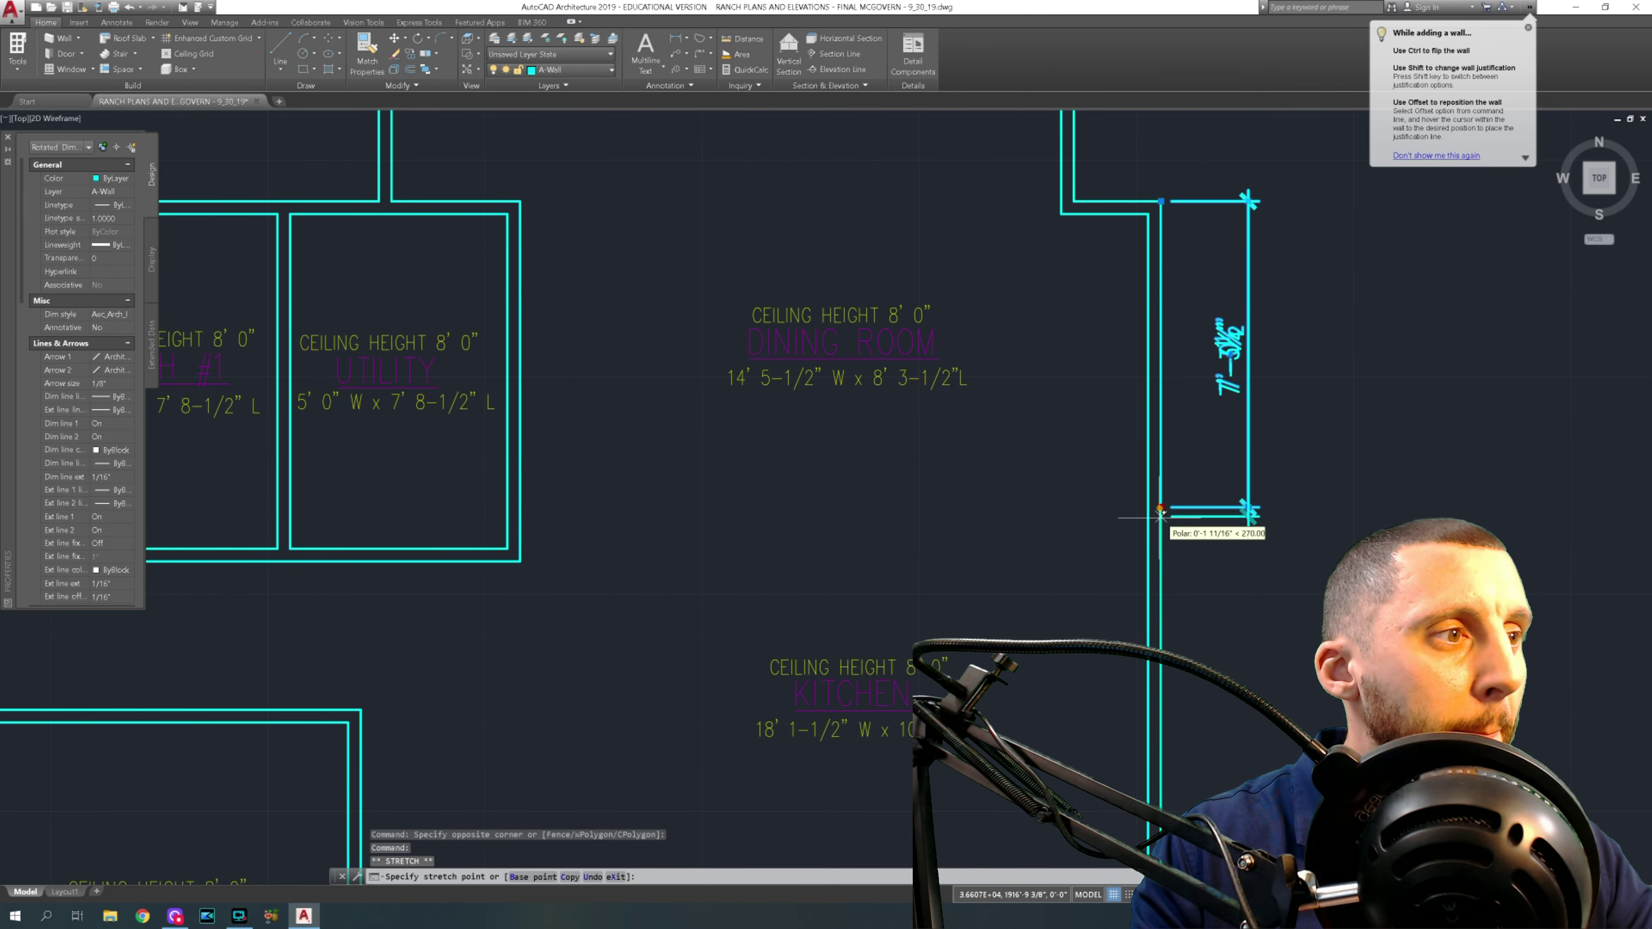
left_click(1162, 540)
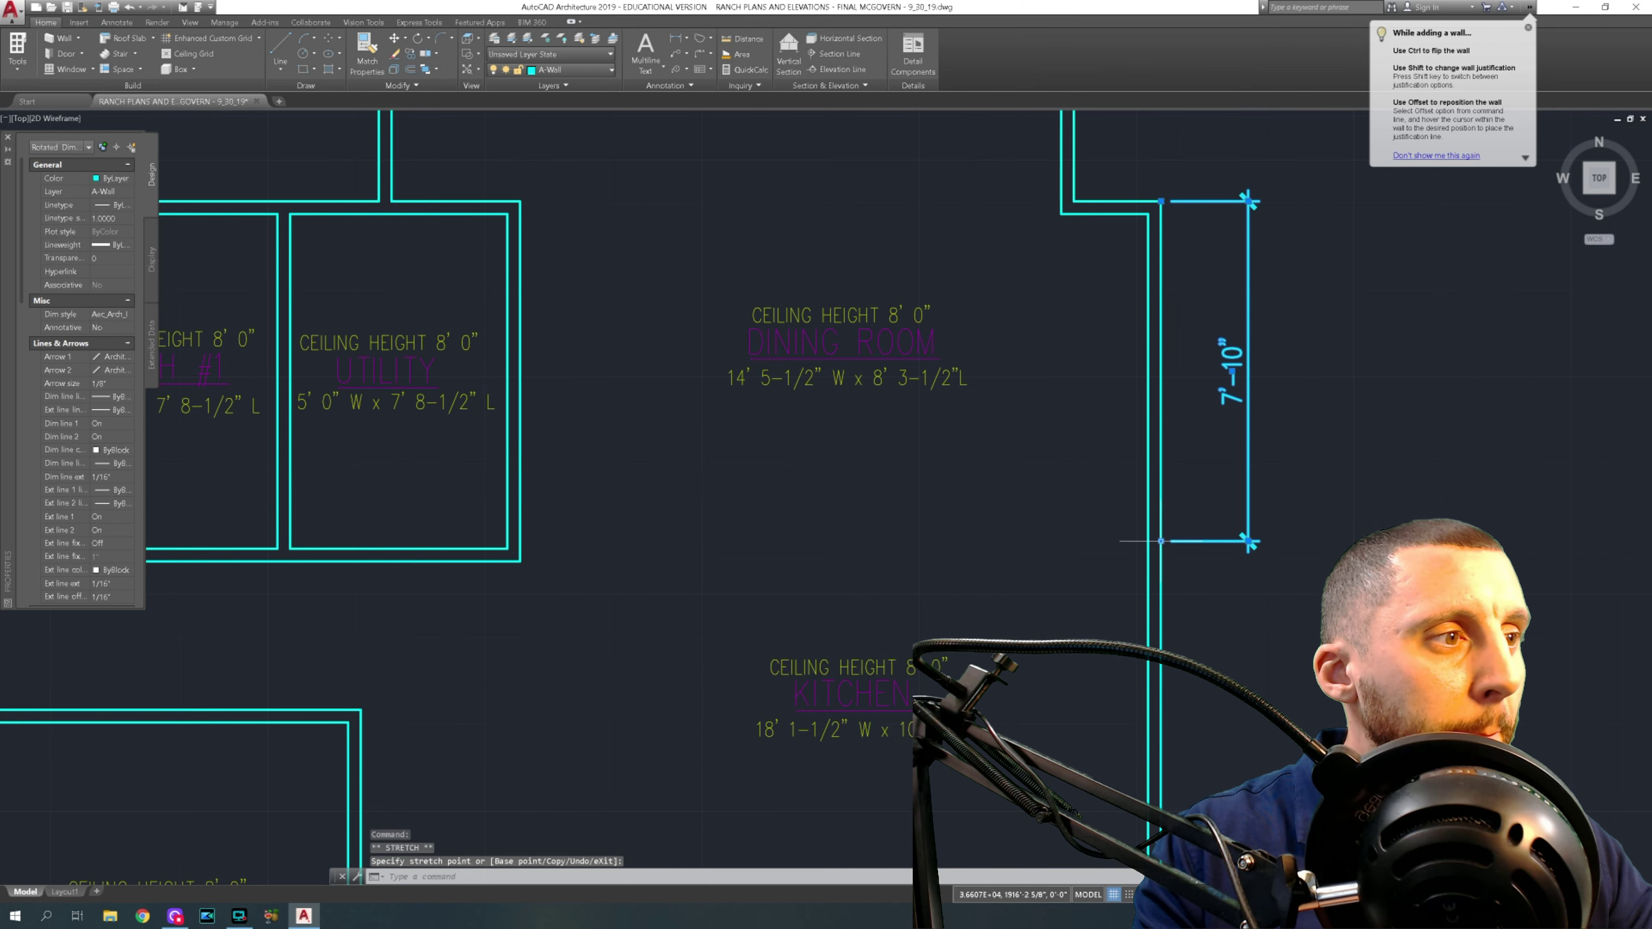
key("Escape")
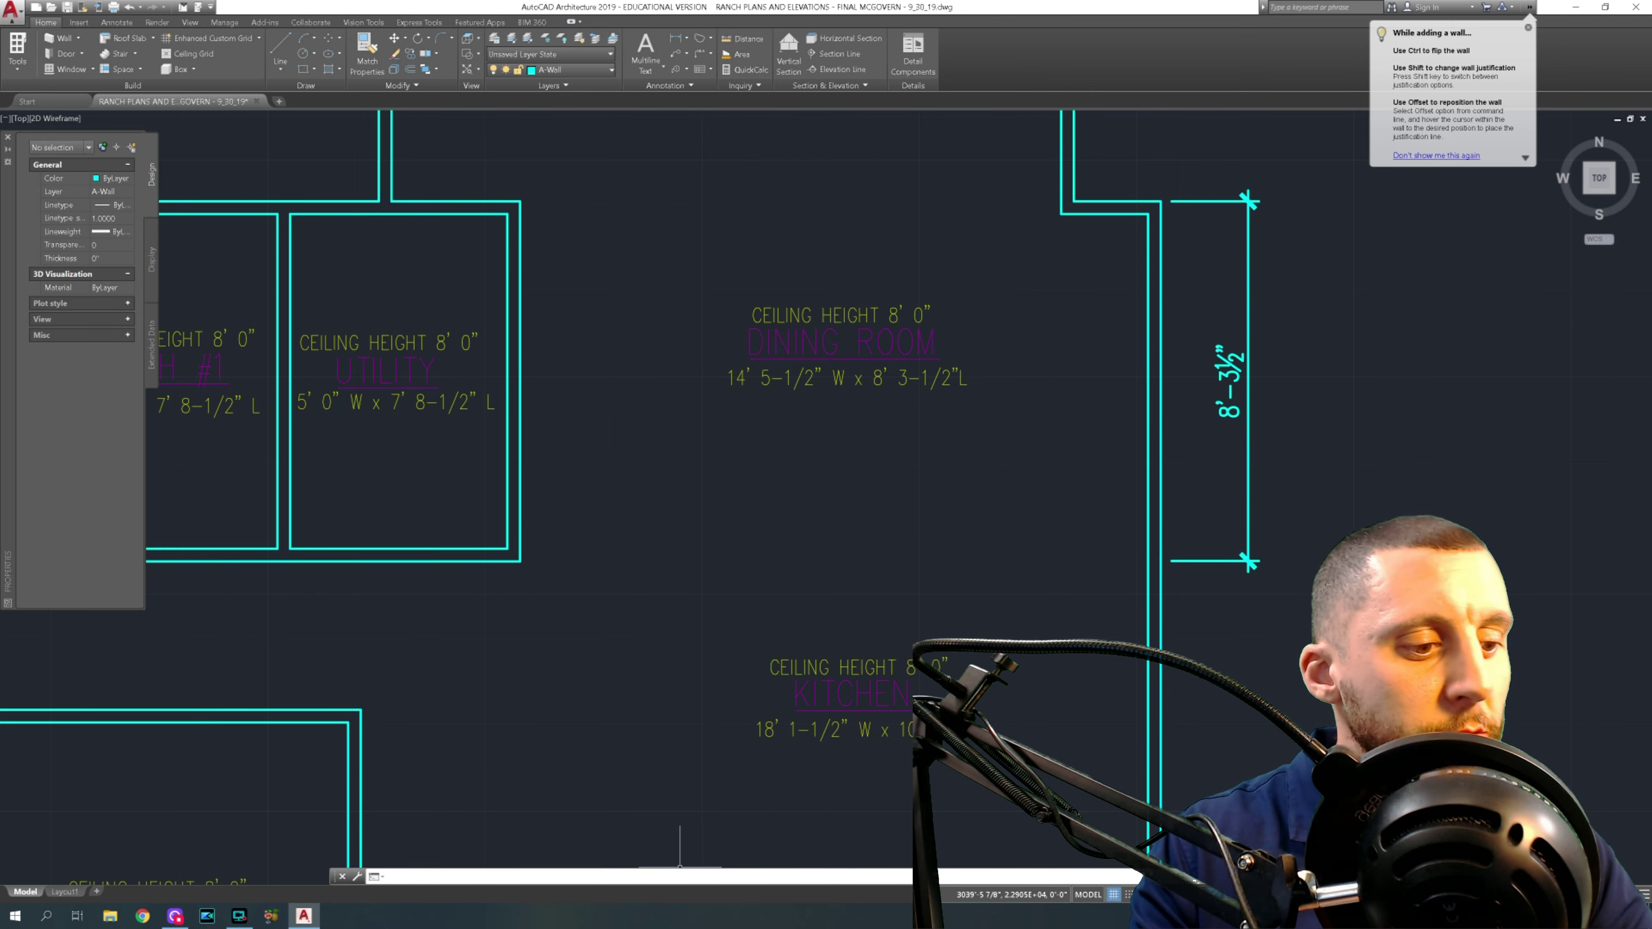
type("move")
key("Return")
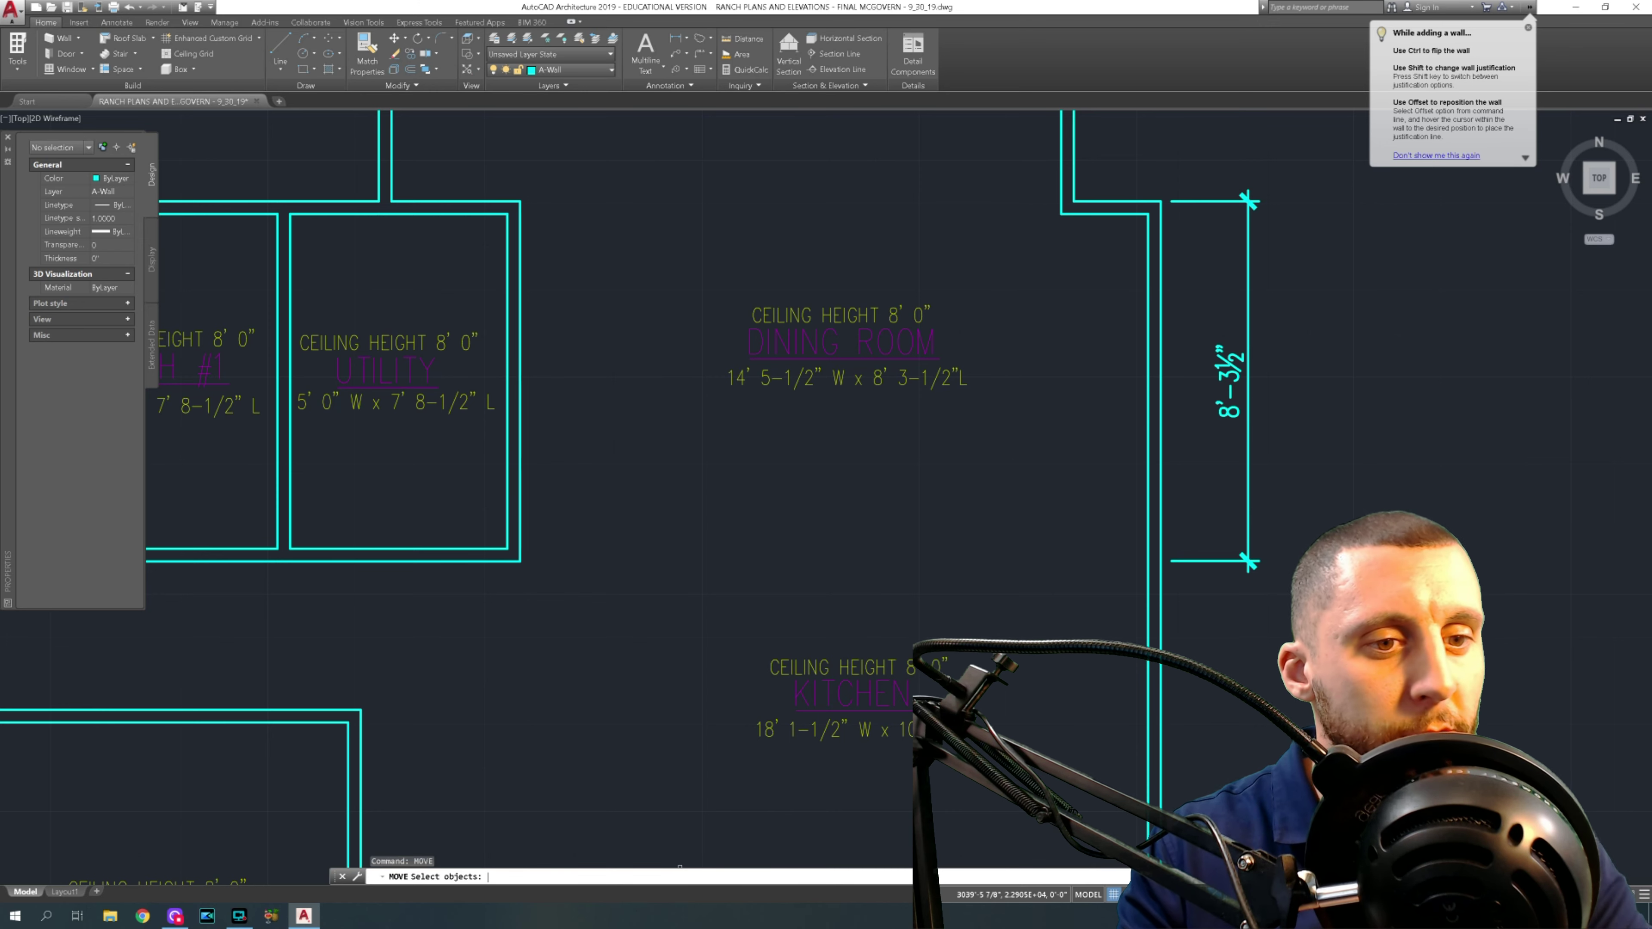
key("Return")
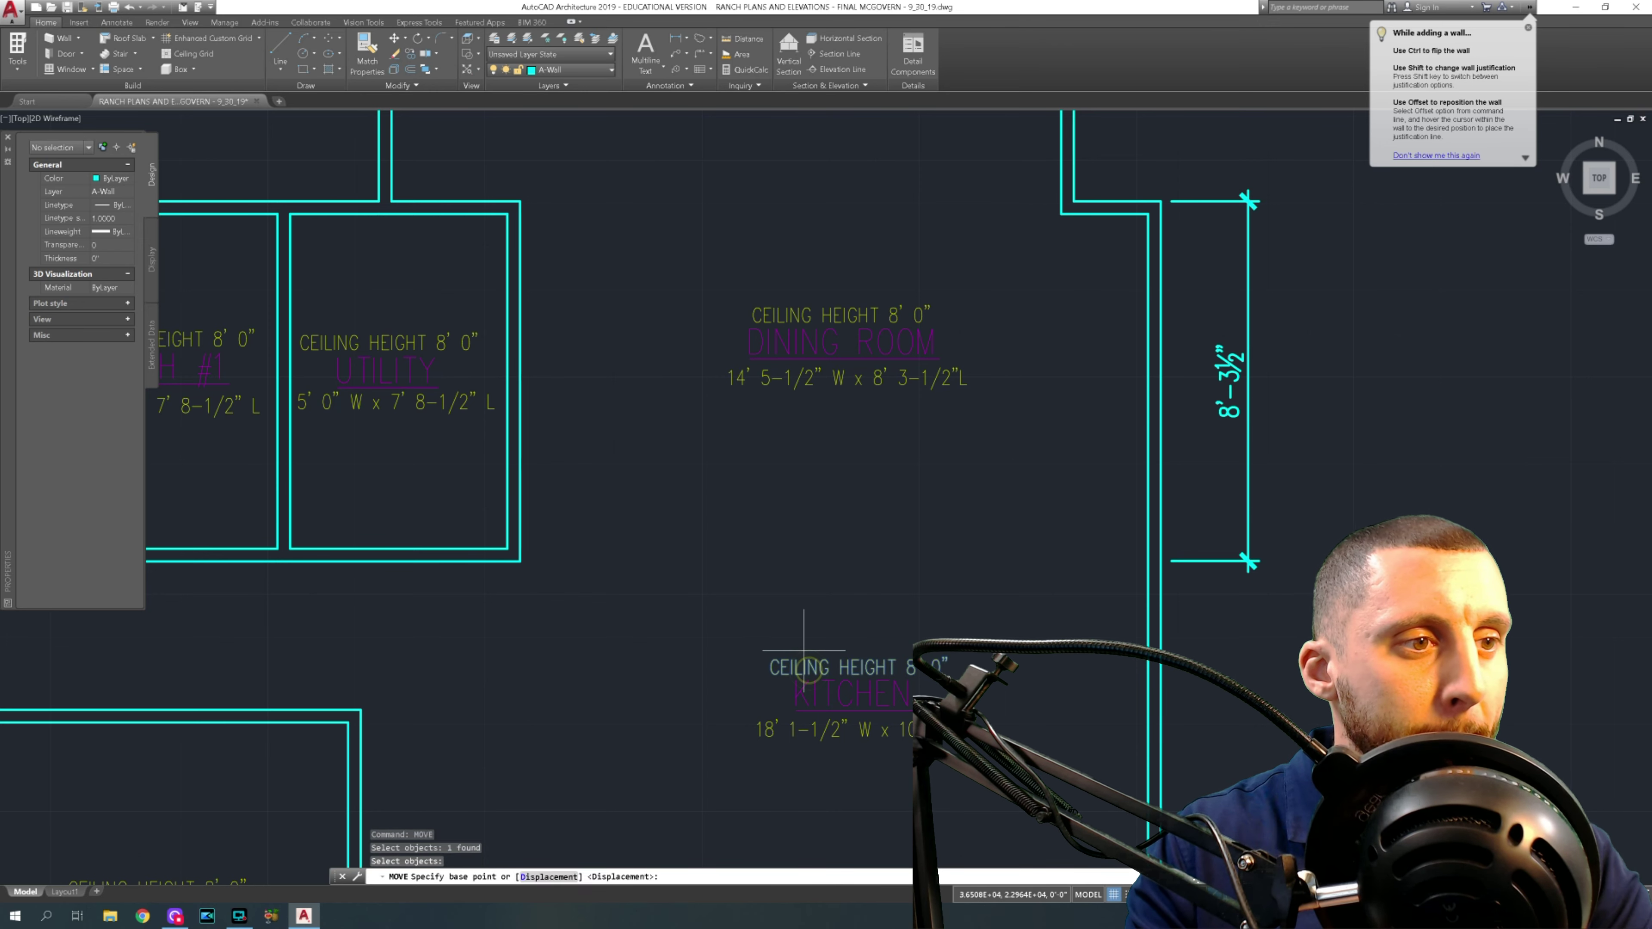
left_click(802, 644)
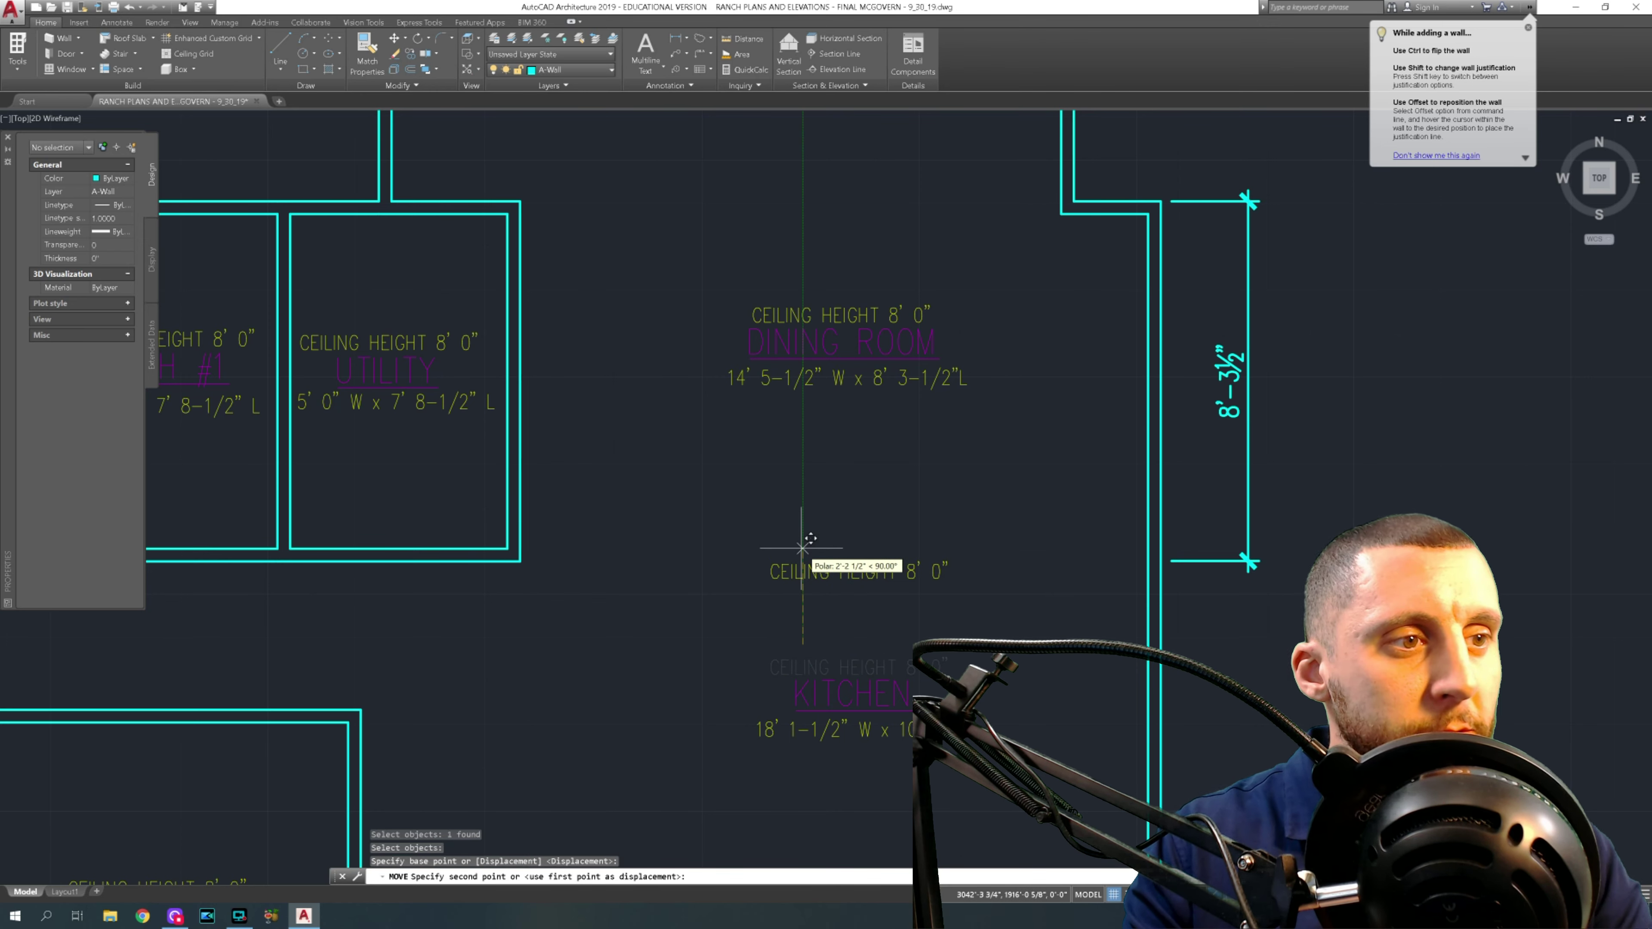
type("8'")
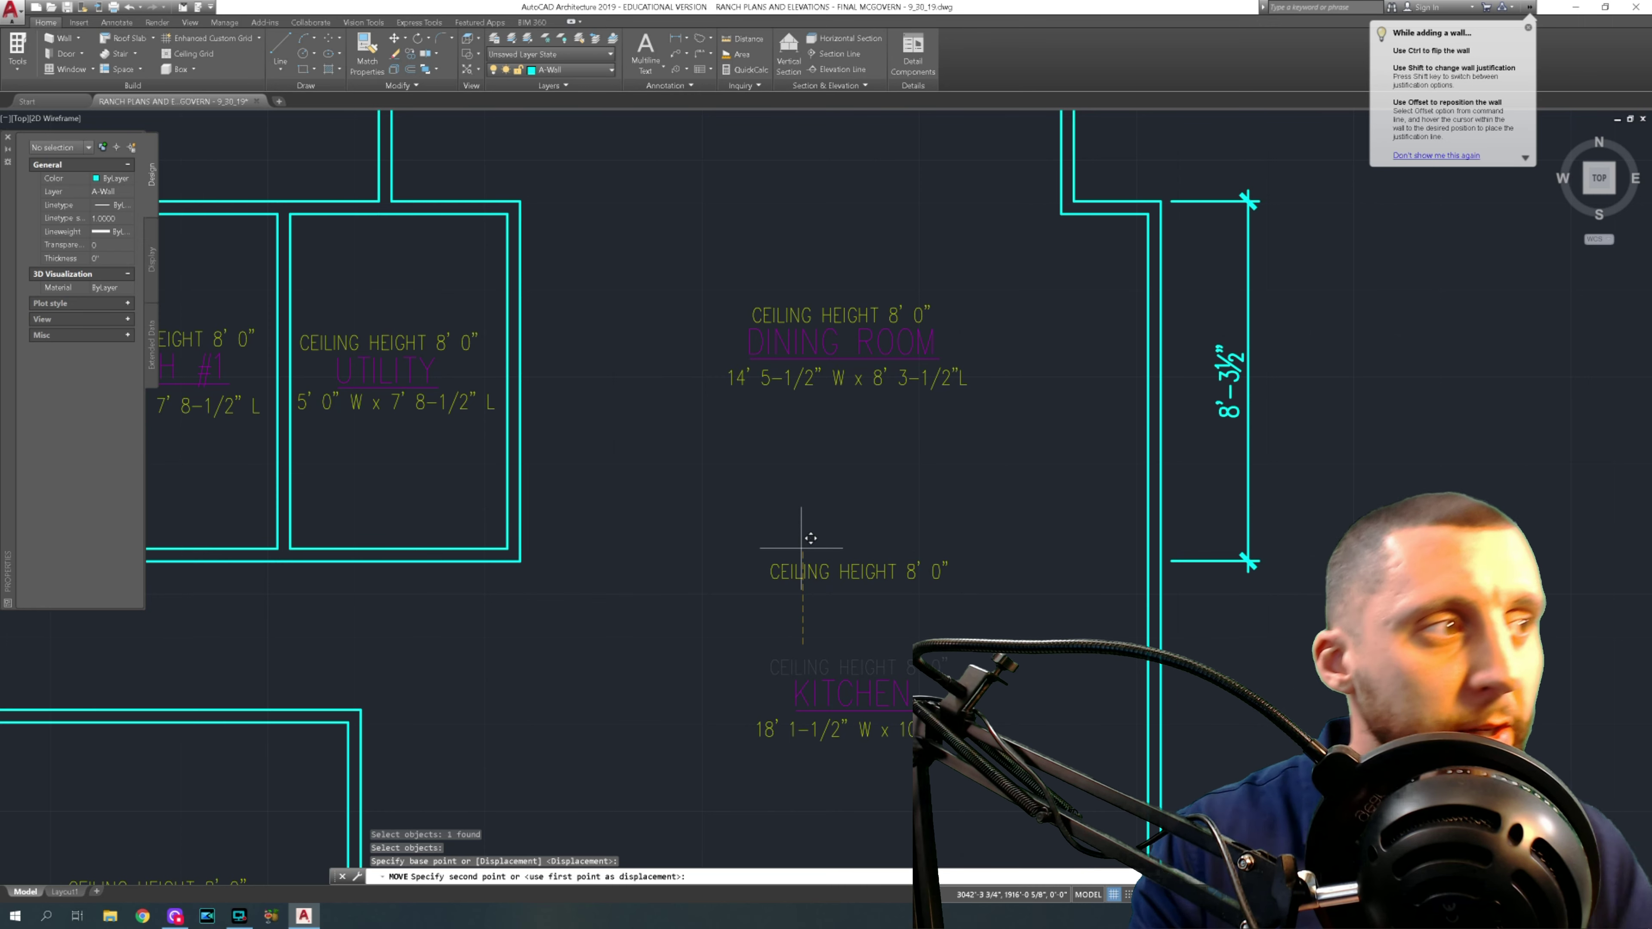
type("8'")
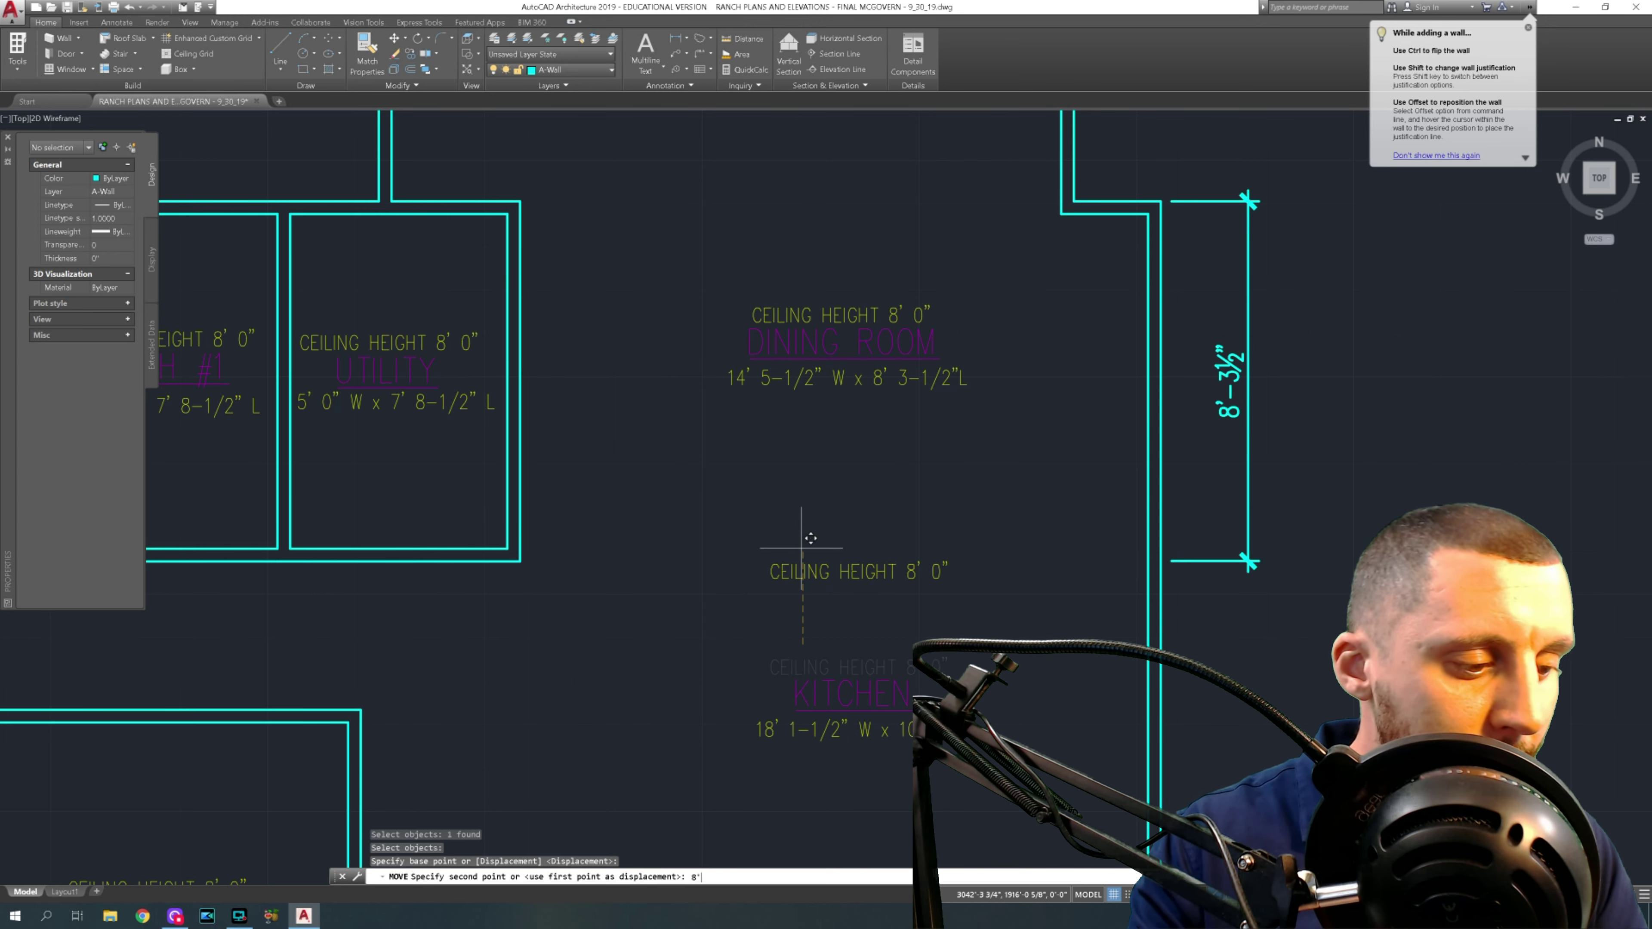
type("3-1/2\"")
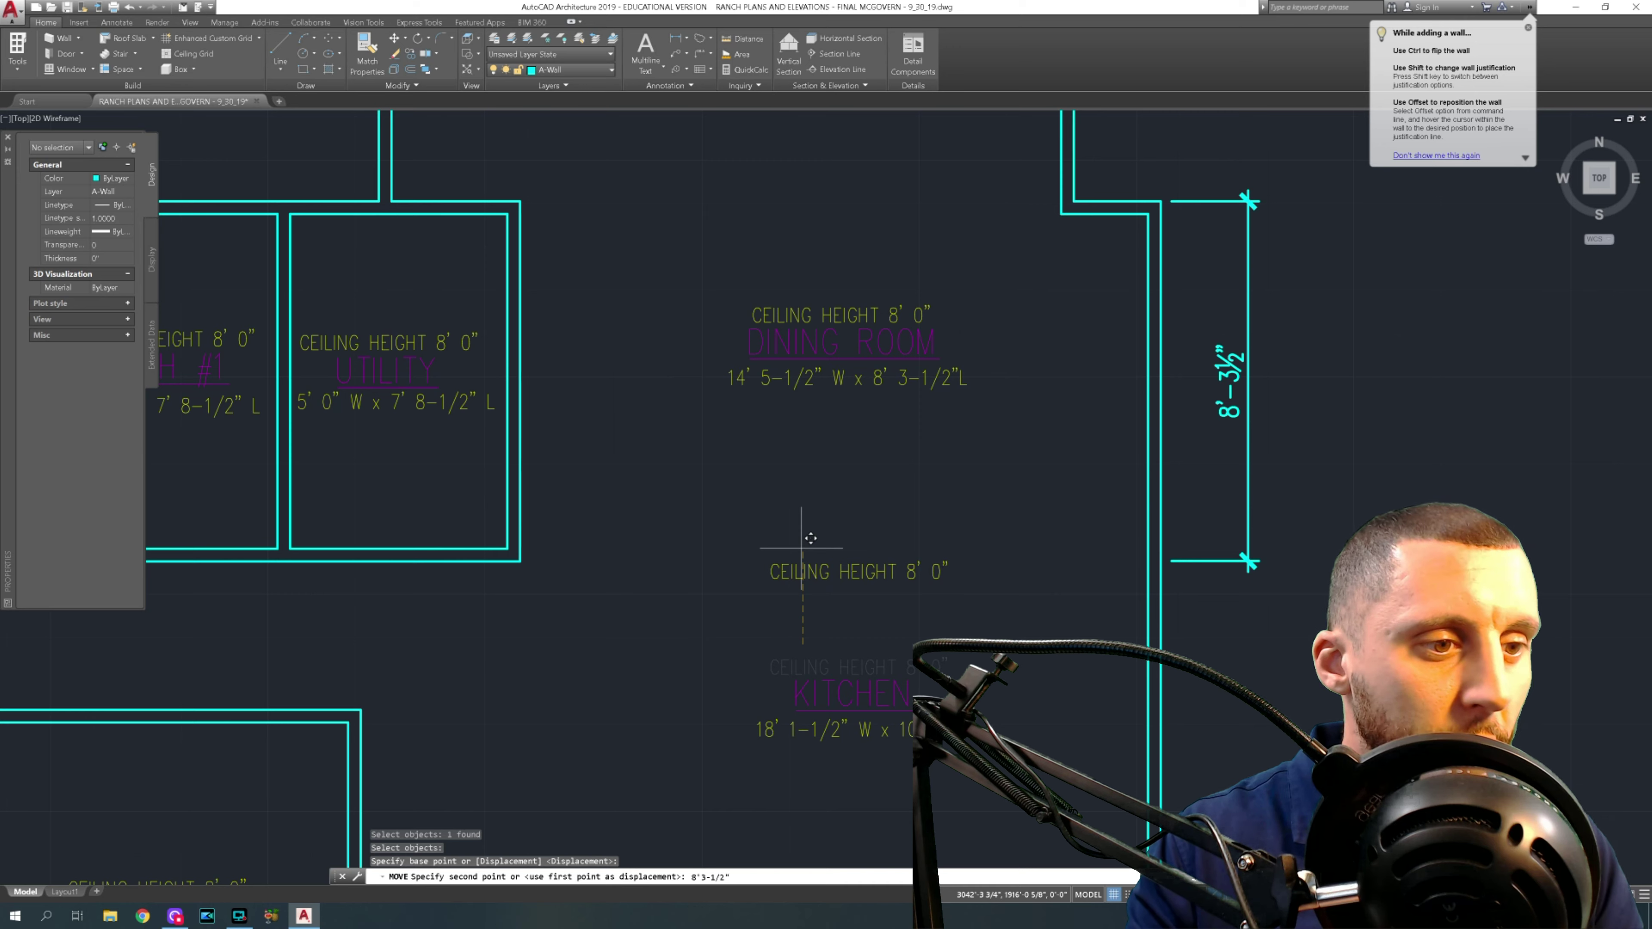
key("BackSpace")
key("Return")
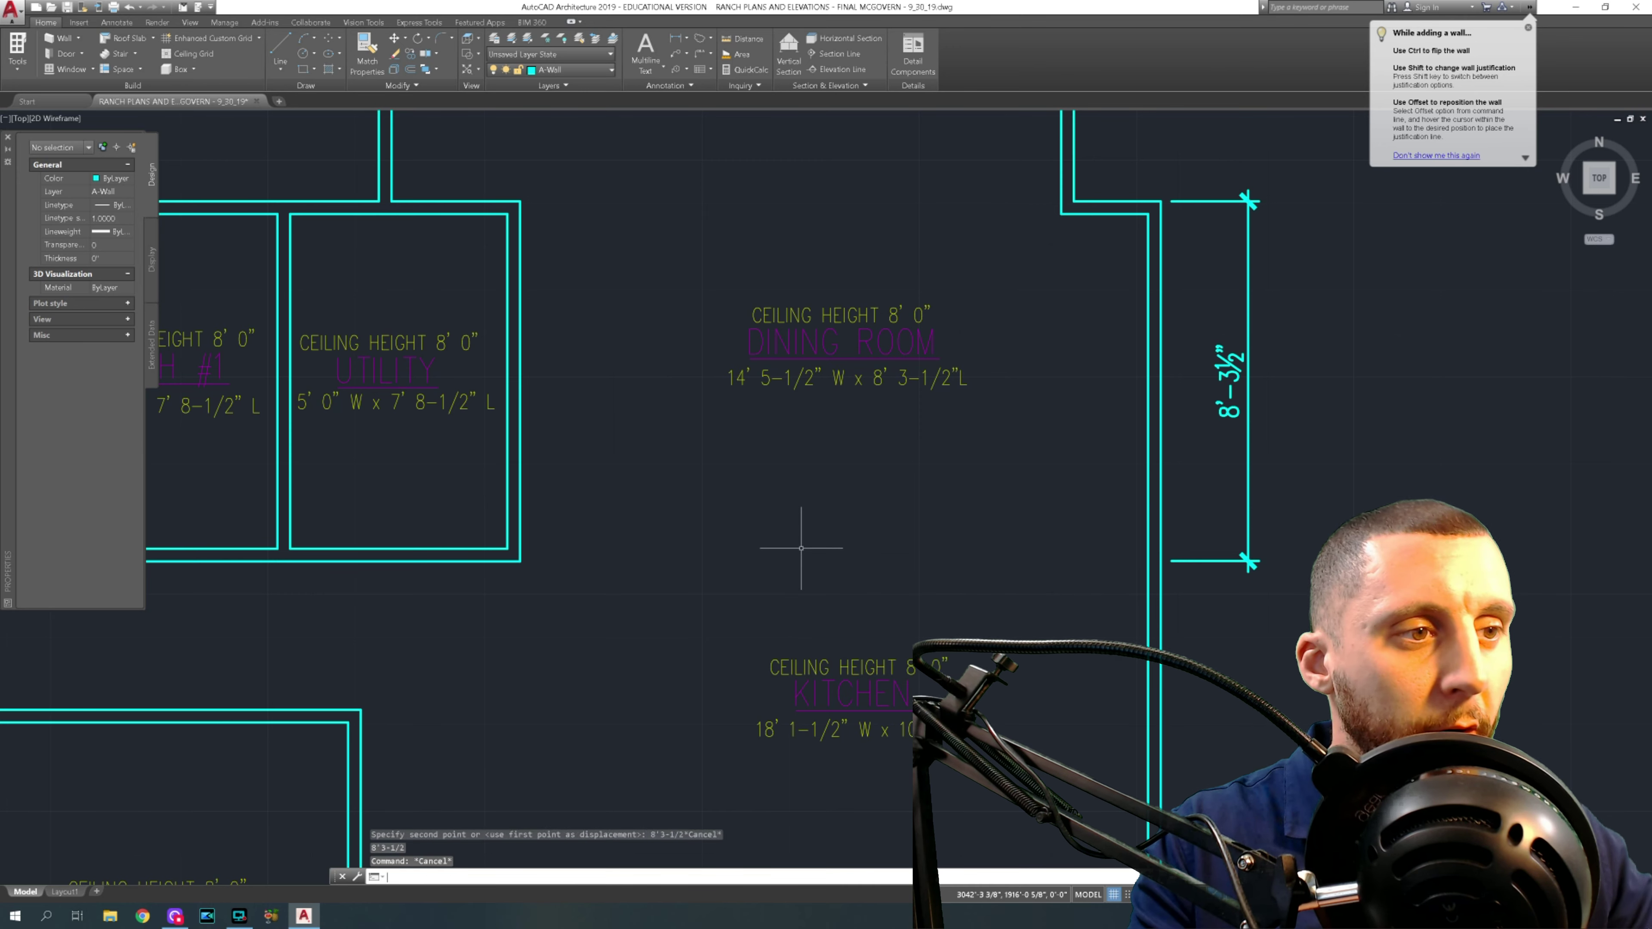
key("Escape")
key("Escape")
- Measure LIVING ROOM's inside width and its side wall's length with temporary linear dimensions
scroll(801, 547, "down", 5)
scroll(720, 328, "up", 6)
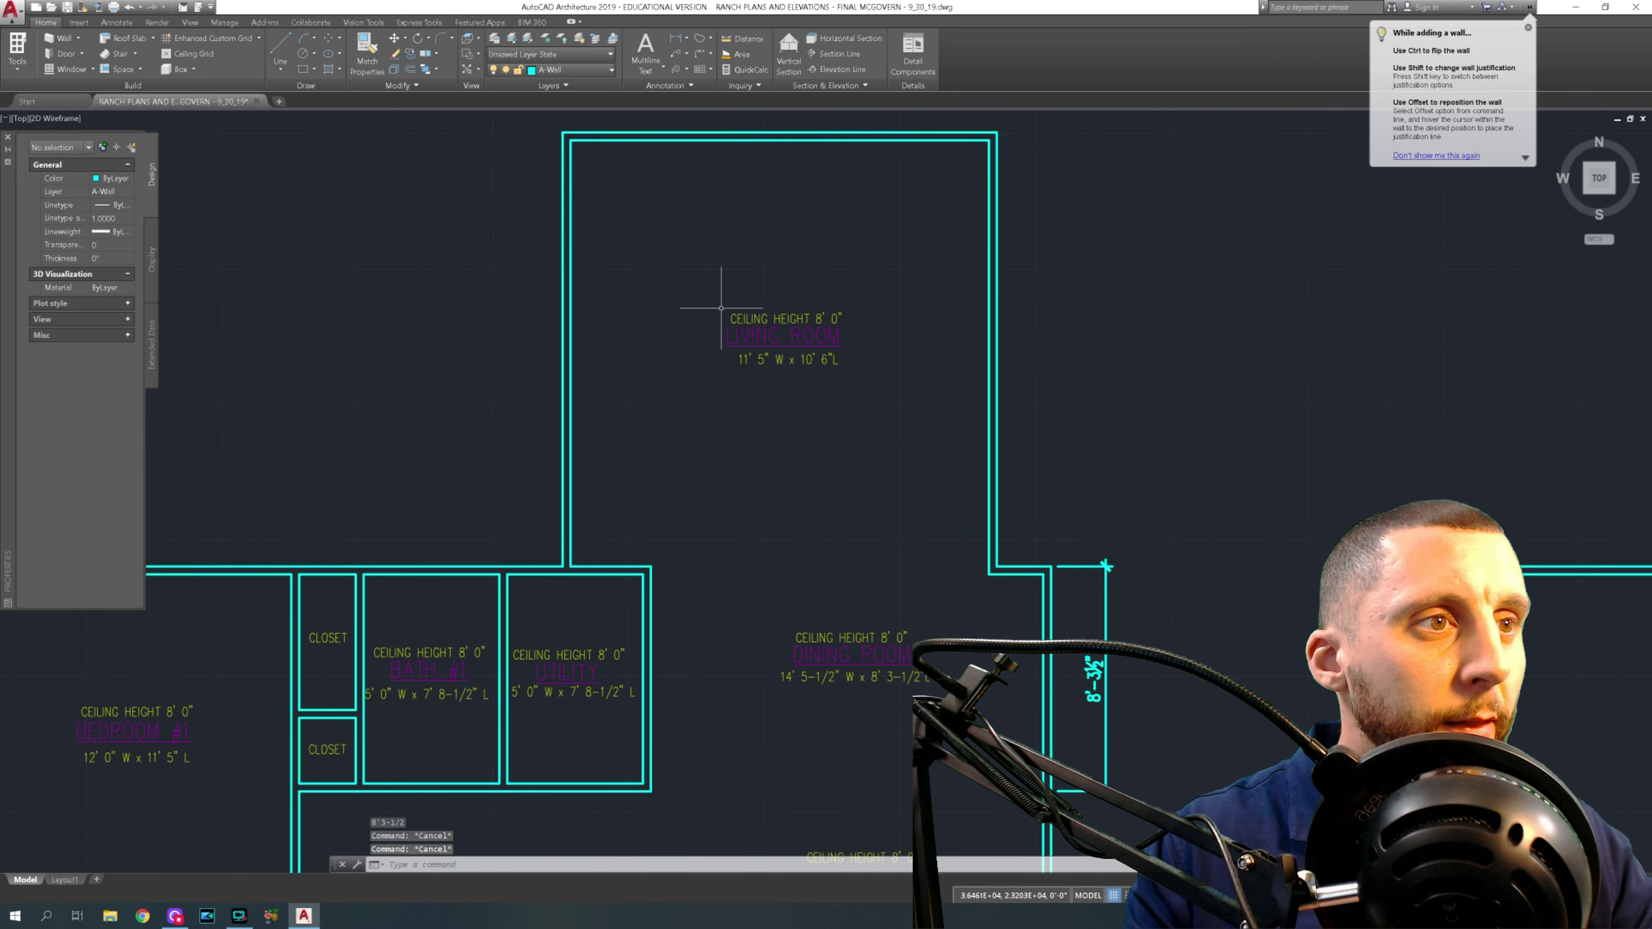
left_click(676, 38)
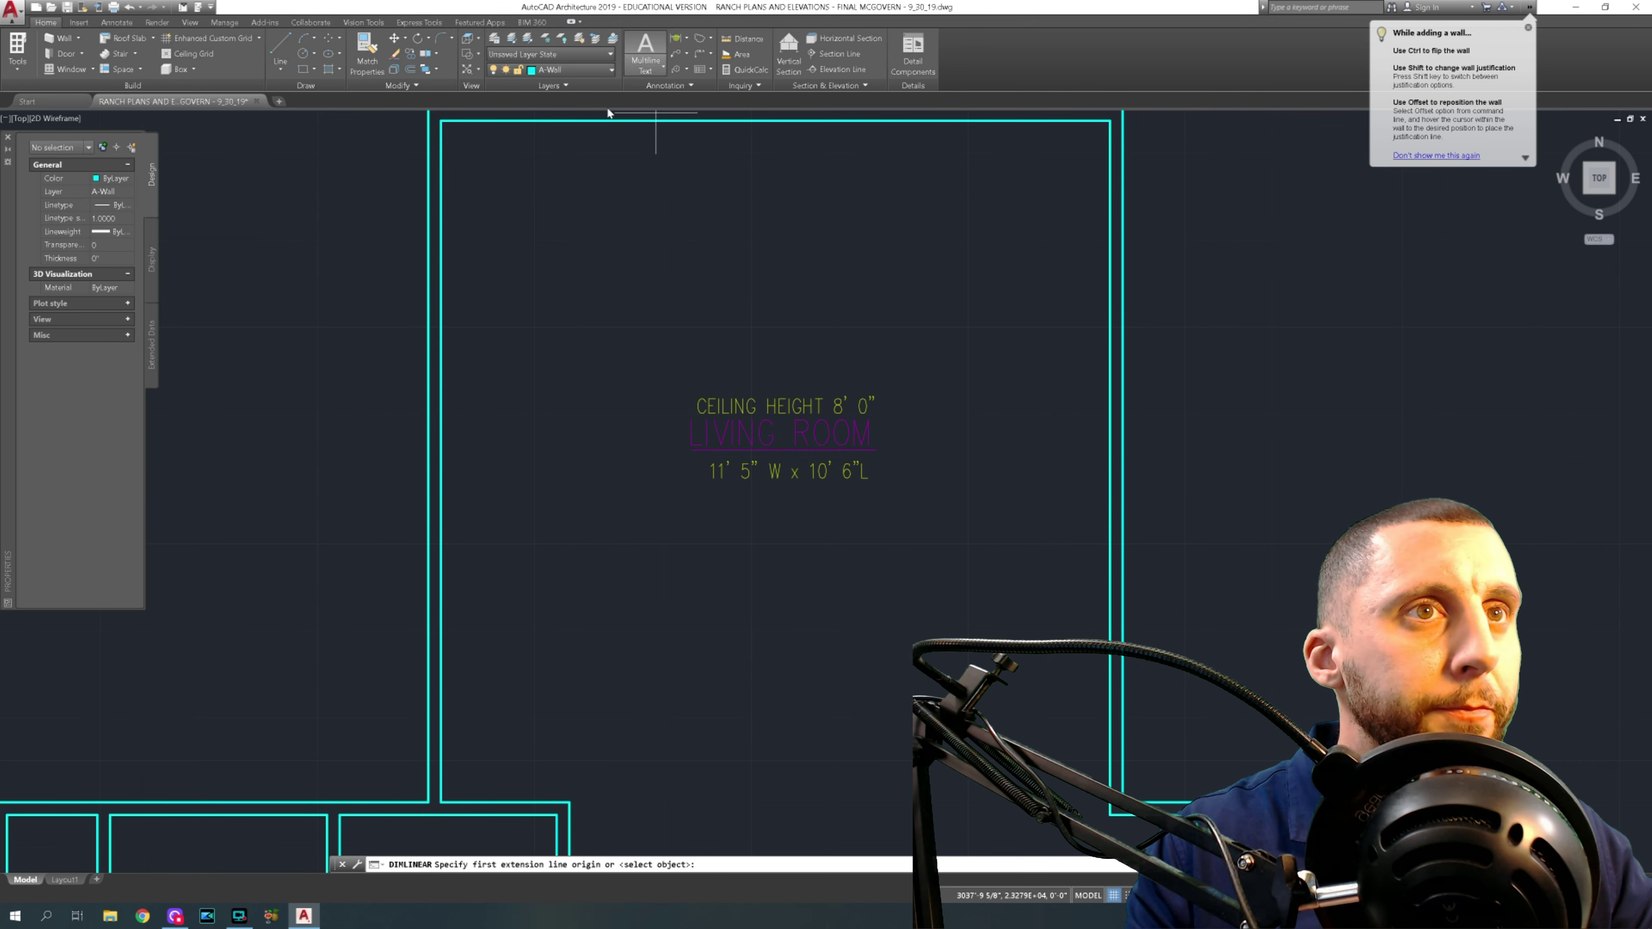
left_click(442, 121)
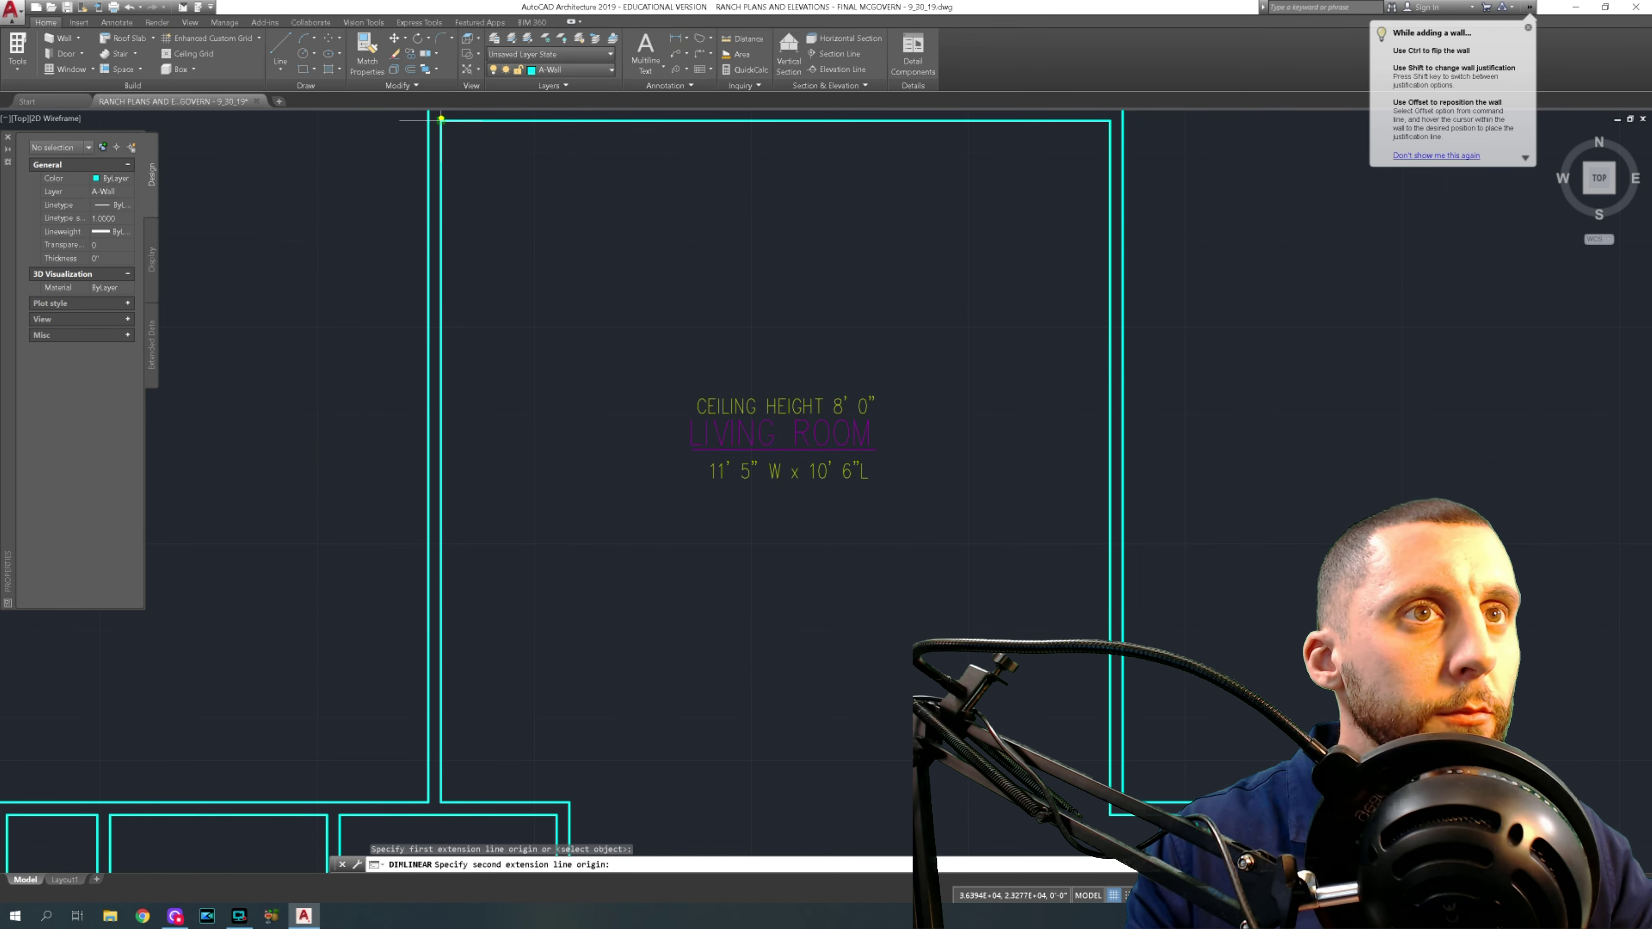
left_click(1109, 121)
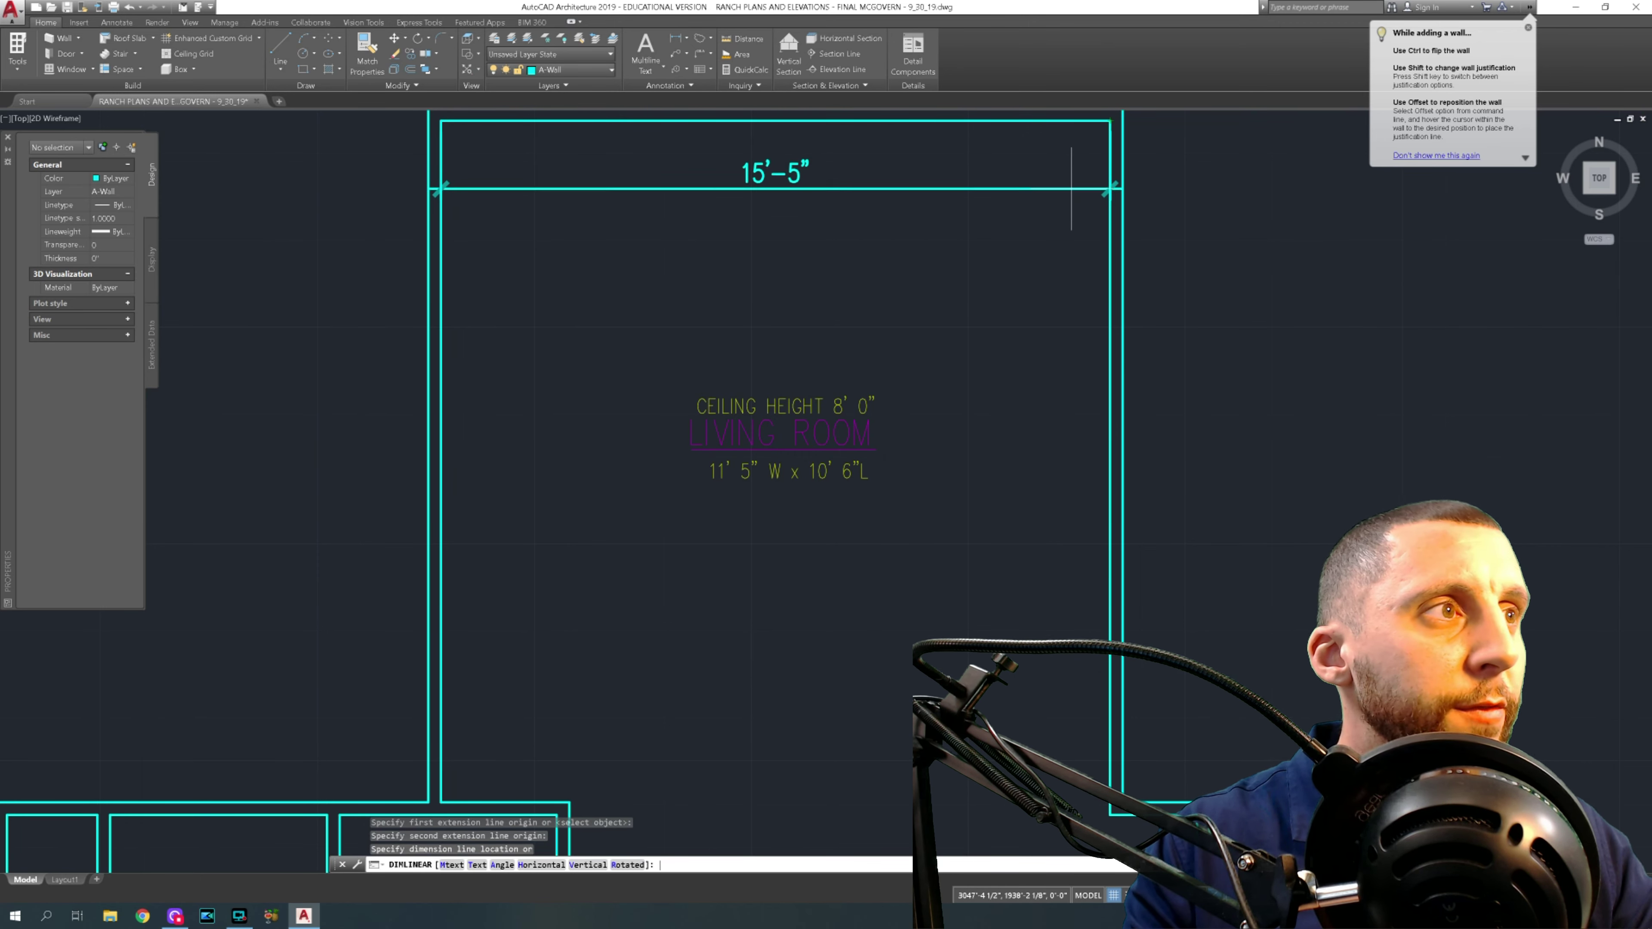
key("Escape")
key("Return")
left_click(1111, 127)
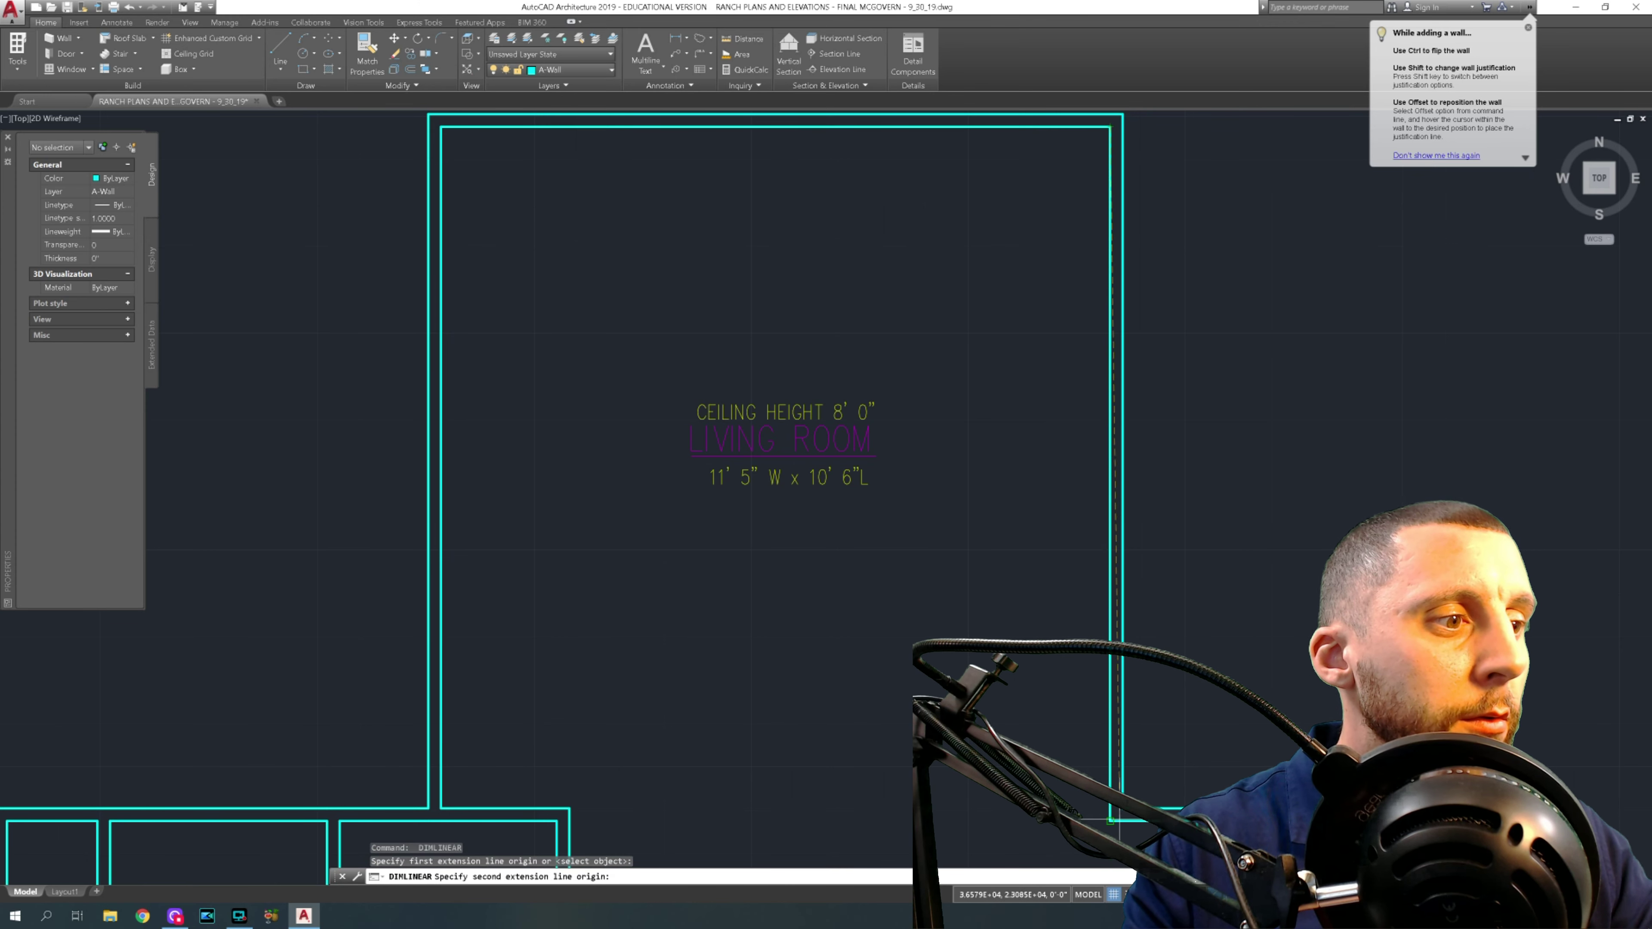
left_click(1110, 821)
key("Escape")
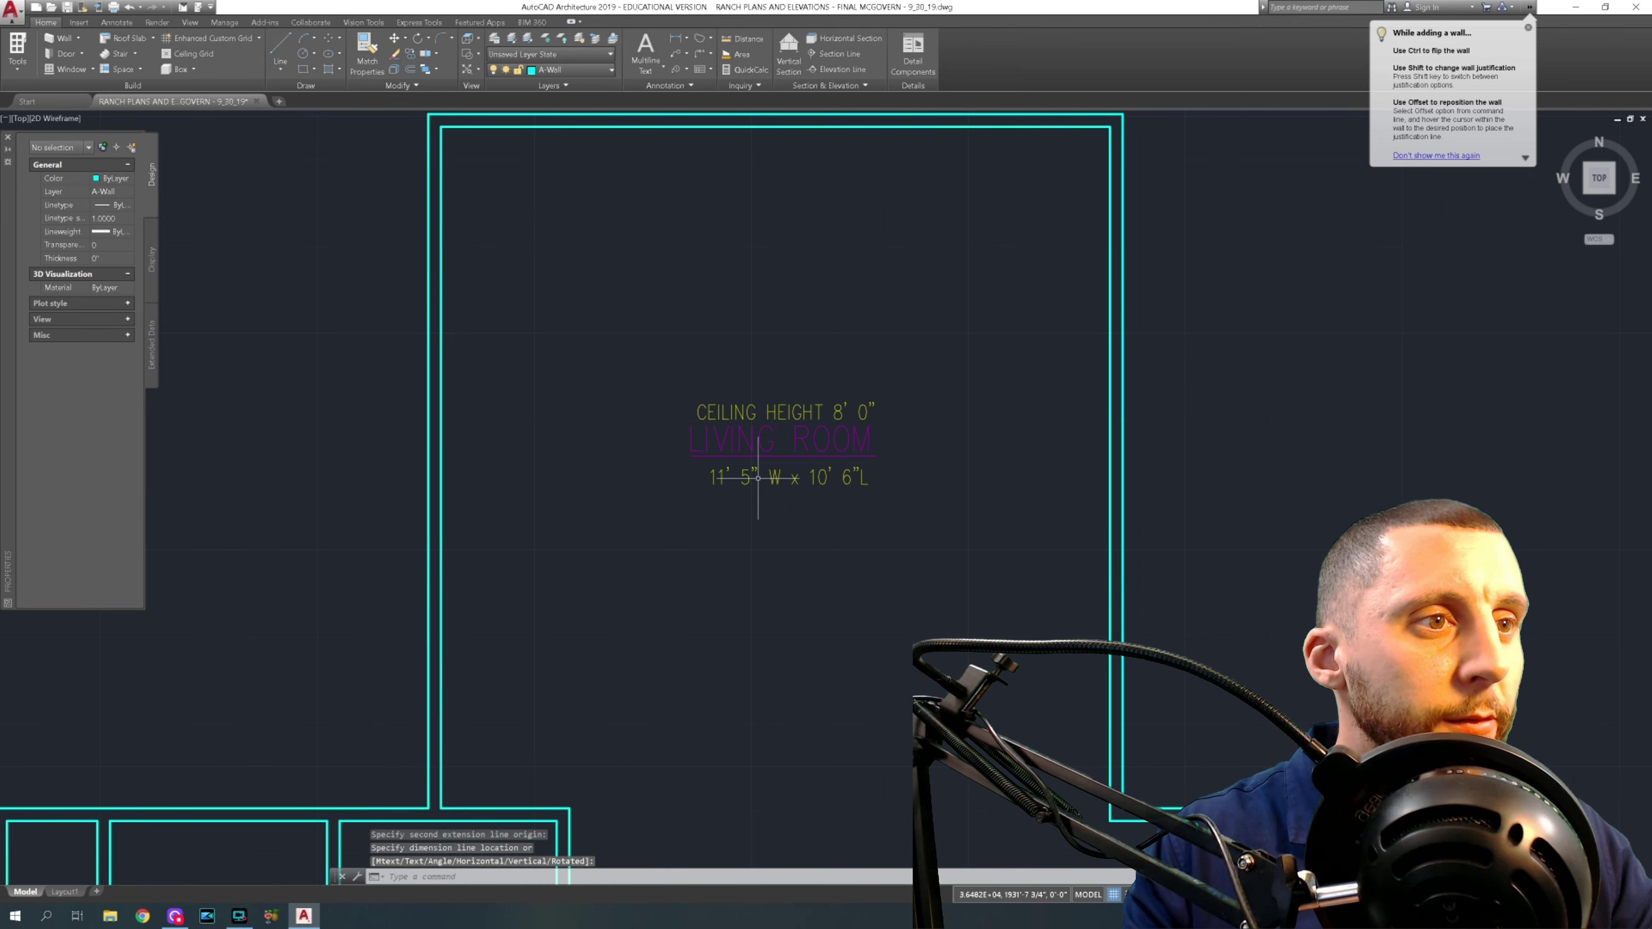
- Change LIVING ROOM's size label to 15' 5" W x 16' 6"L
left_click(750, 478)
double_click(750, 478)
type("5")
left_click(787, 525)
left_click(821, 479)
double_click(828, 477)
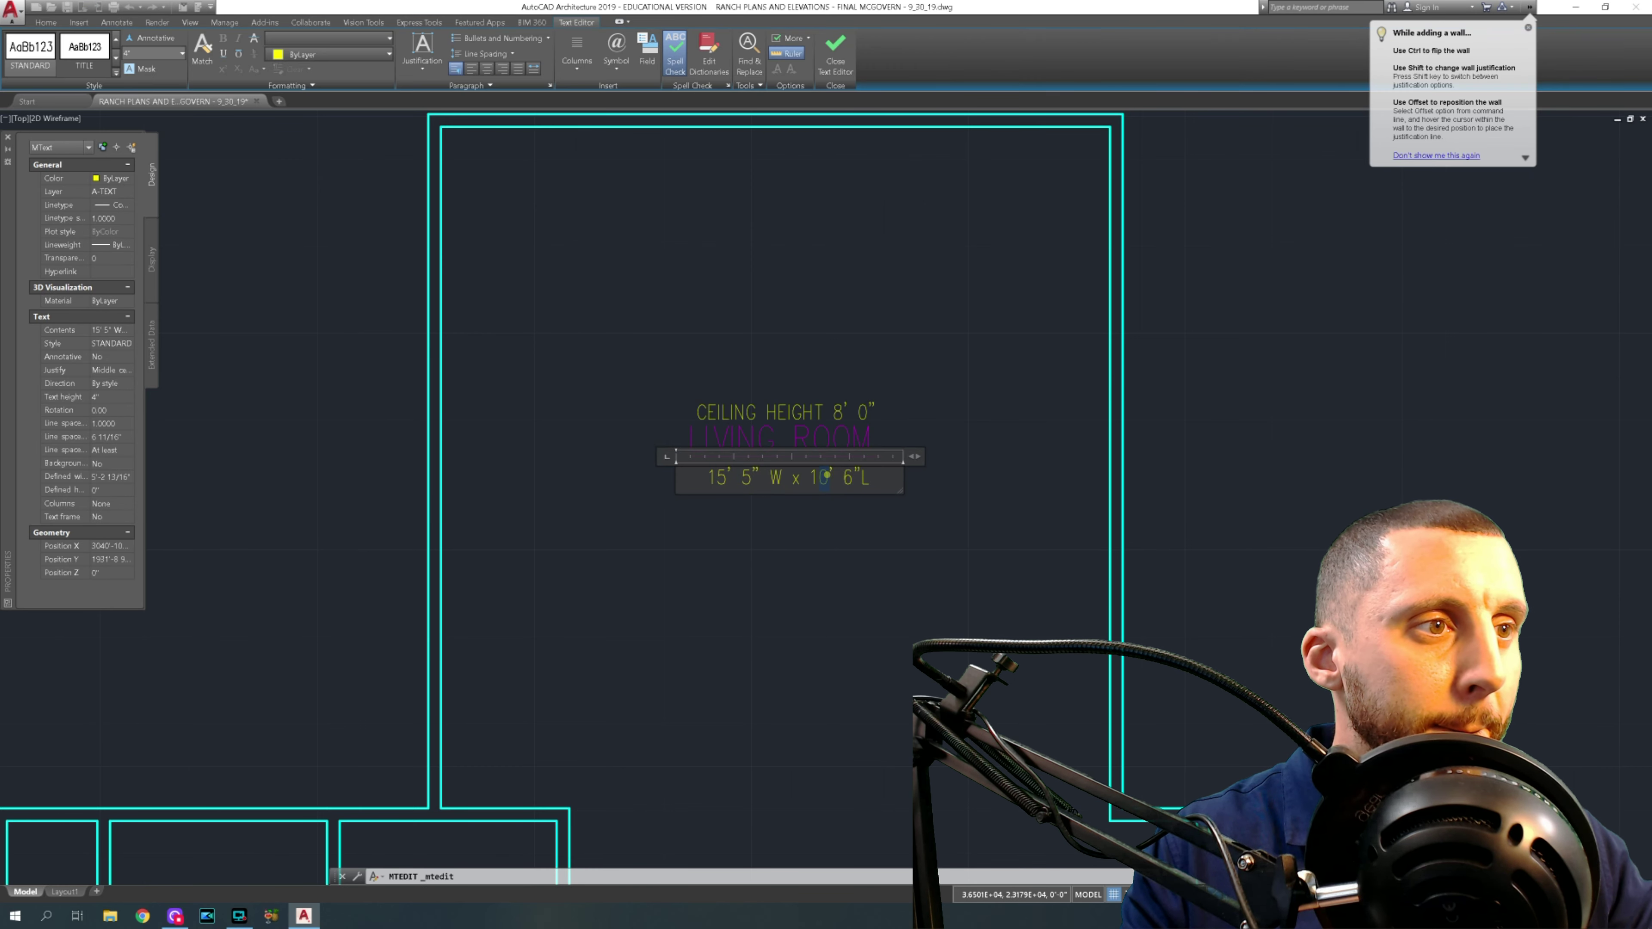
type("16")
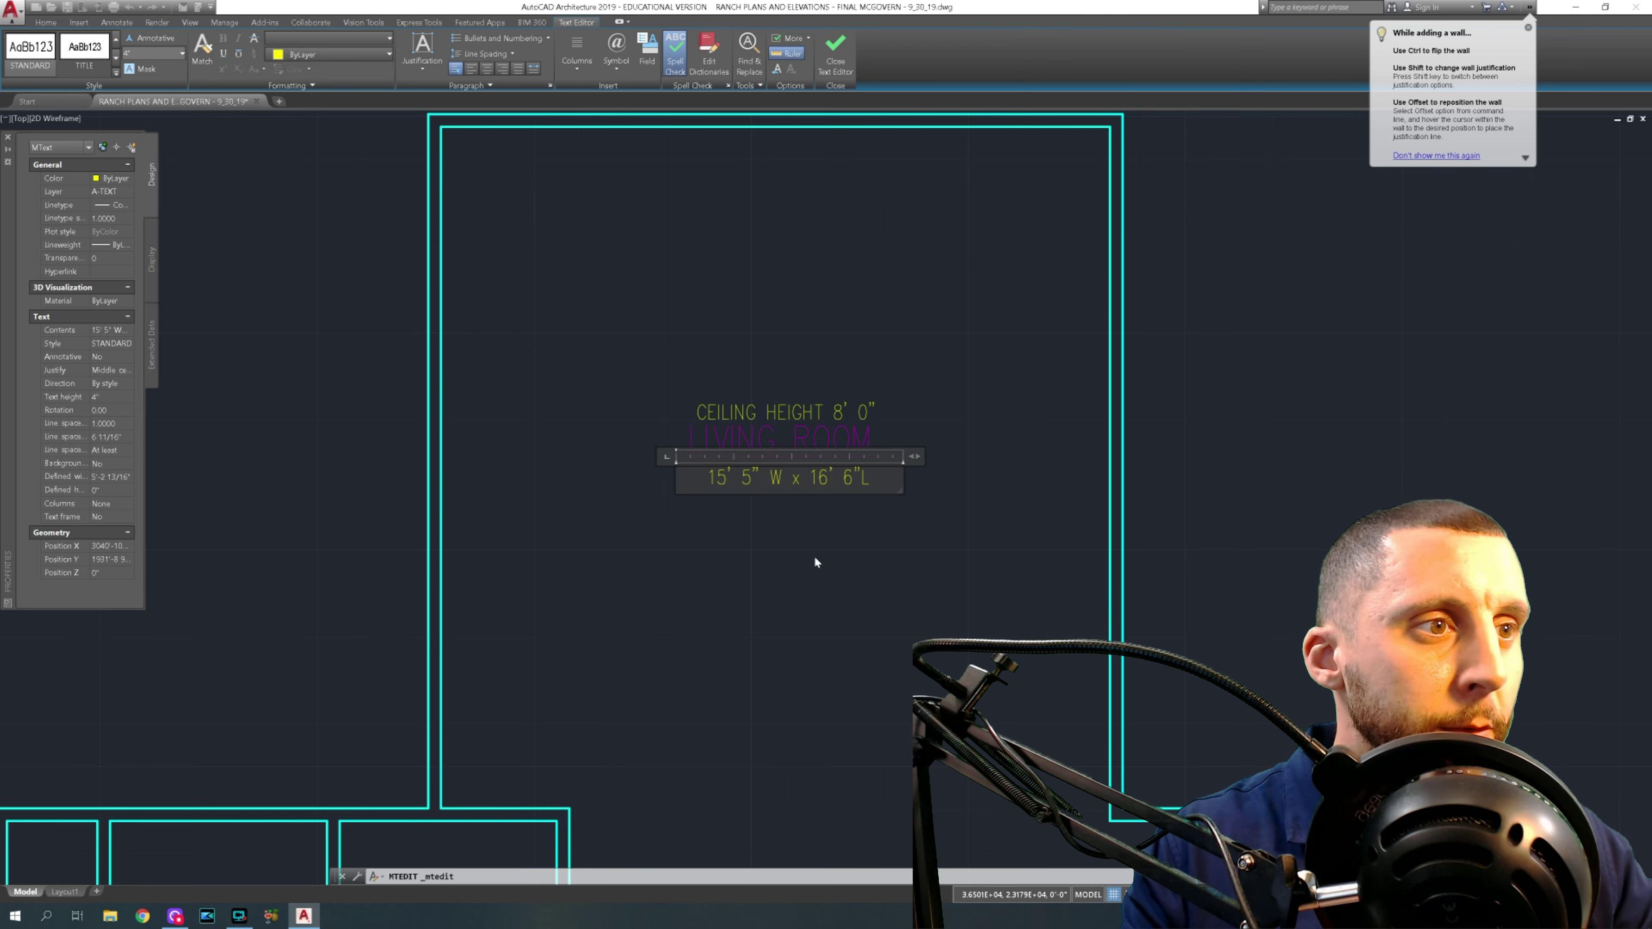
left_click(813, 556)
scroll(814, 557, "down", 6)
key("Escape")
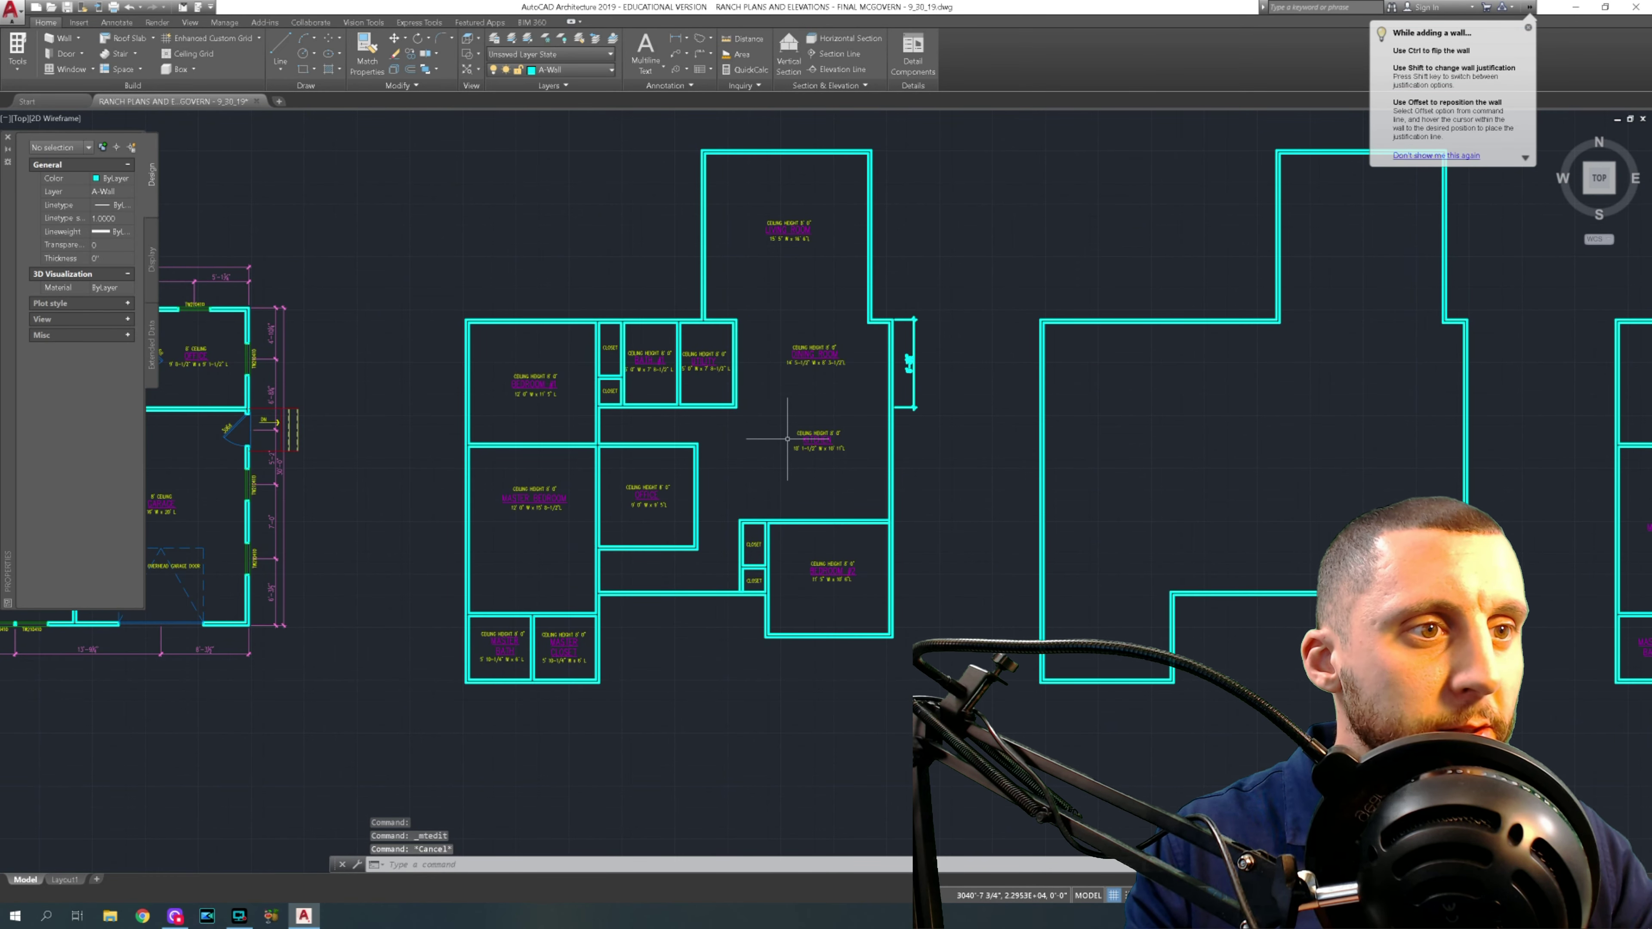
- Delete the vertical dimension outside DINING ROOM's outer side wall
middle_click_drag(787, 438, 821, 456)
left_click(957, 364)
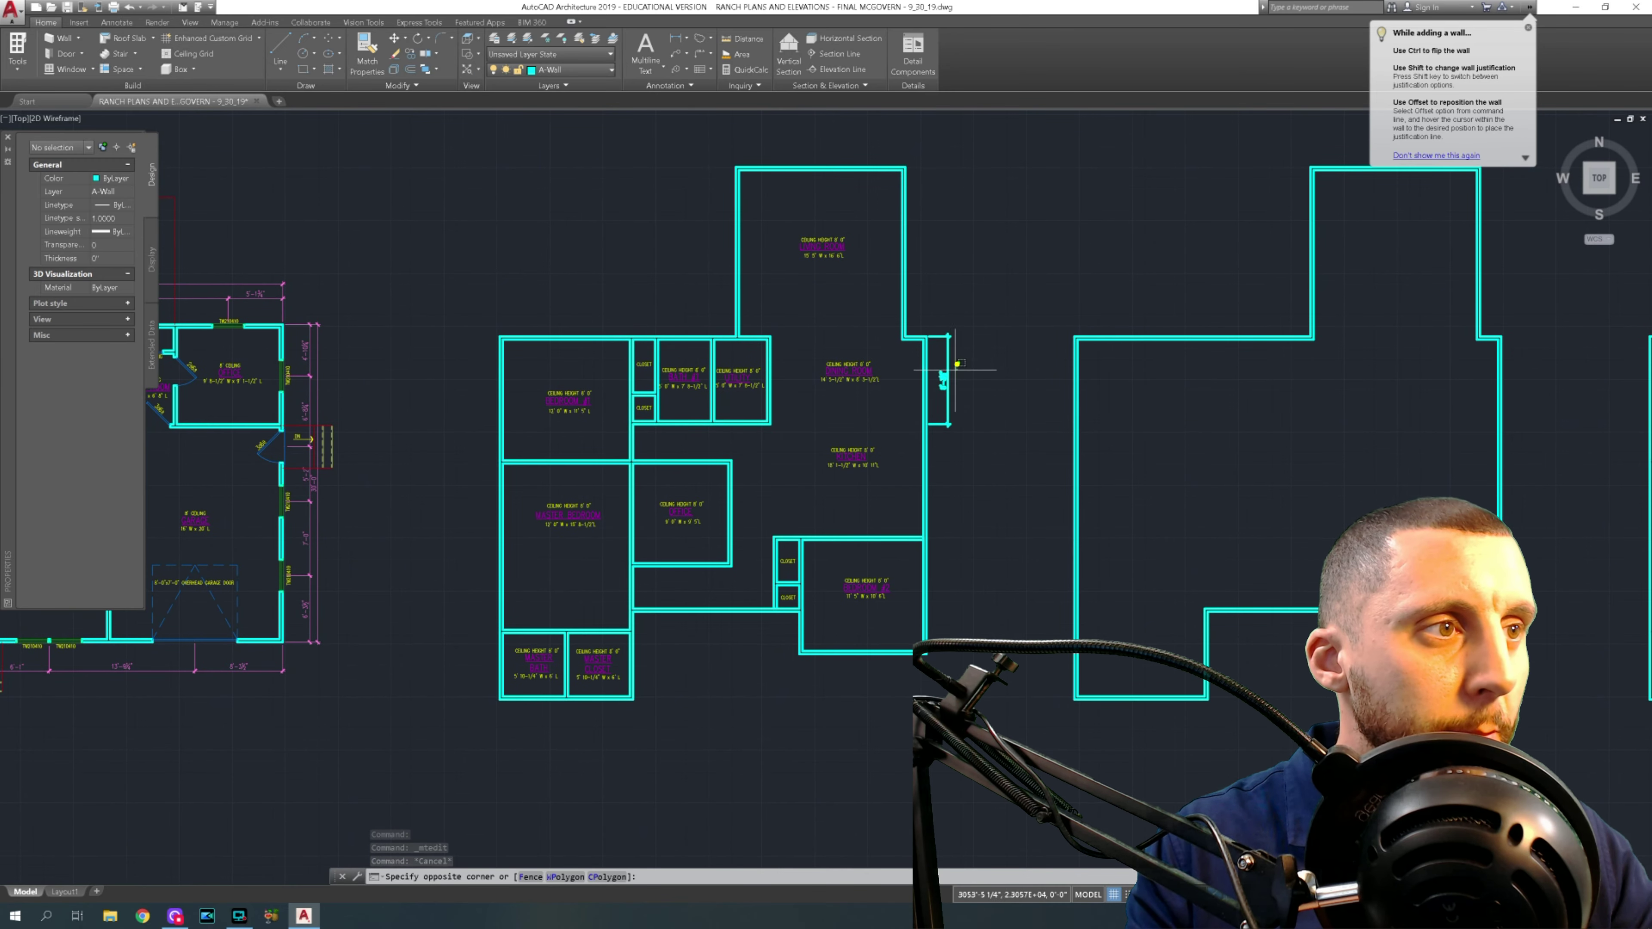
left_click(936, 403)
key("Delete")
- Erase the two spare copies of the plan beside the labeled floor plan
scroll(1034, 547, "down", 3)
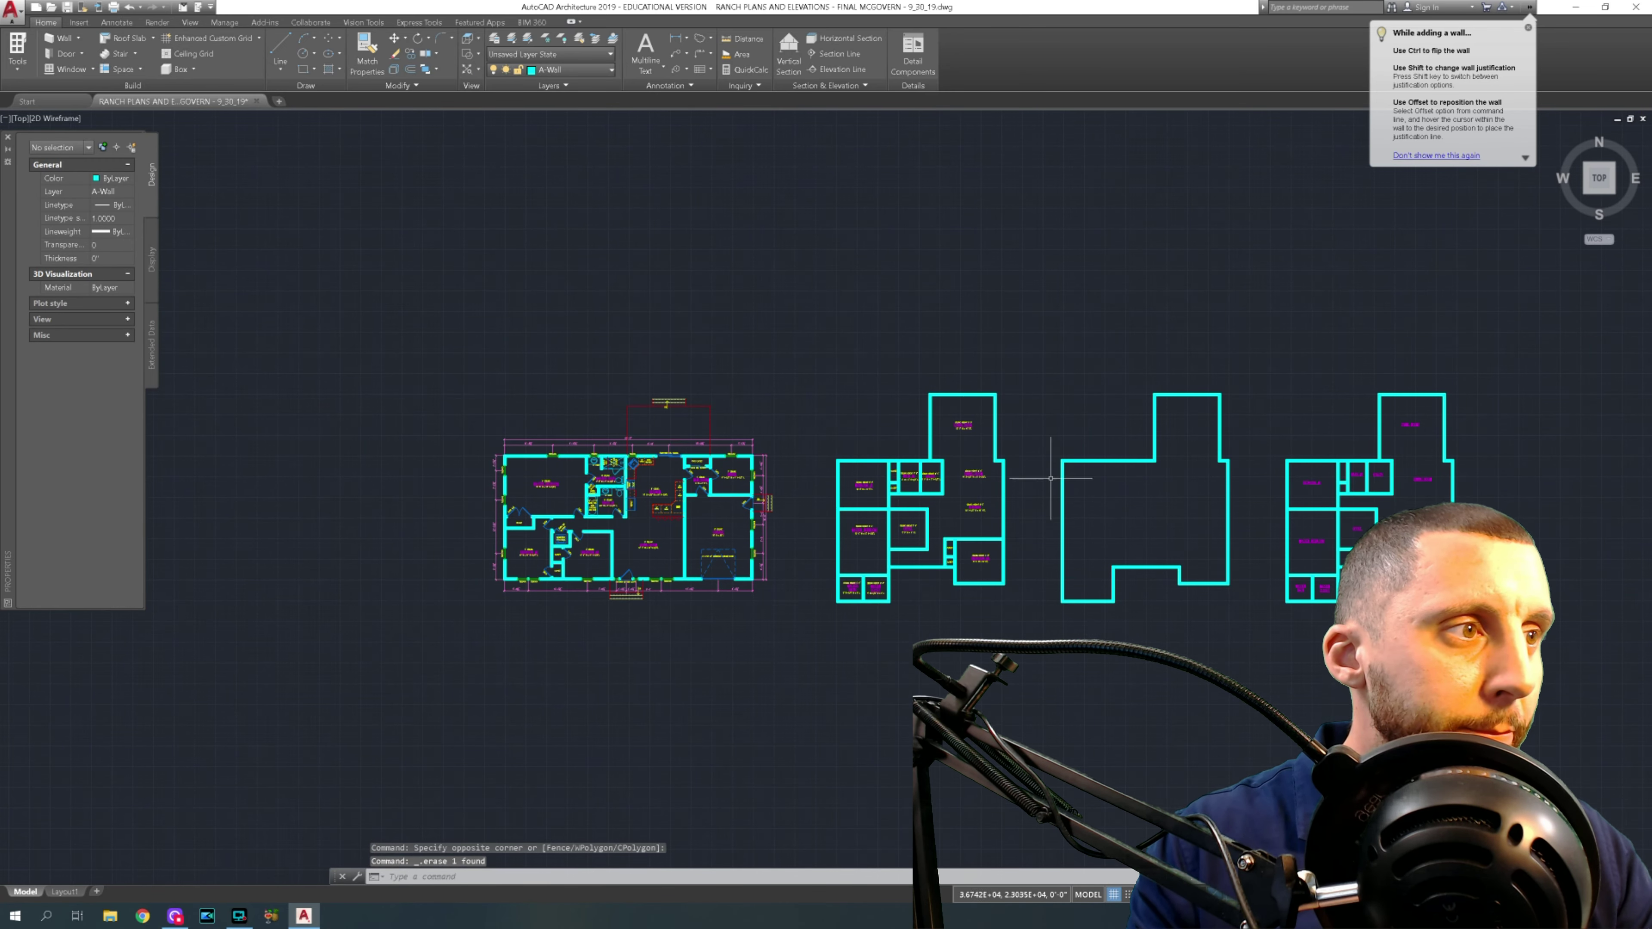
left_click(1036, 353)
left_click(1496, 628)
key("Return")
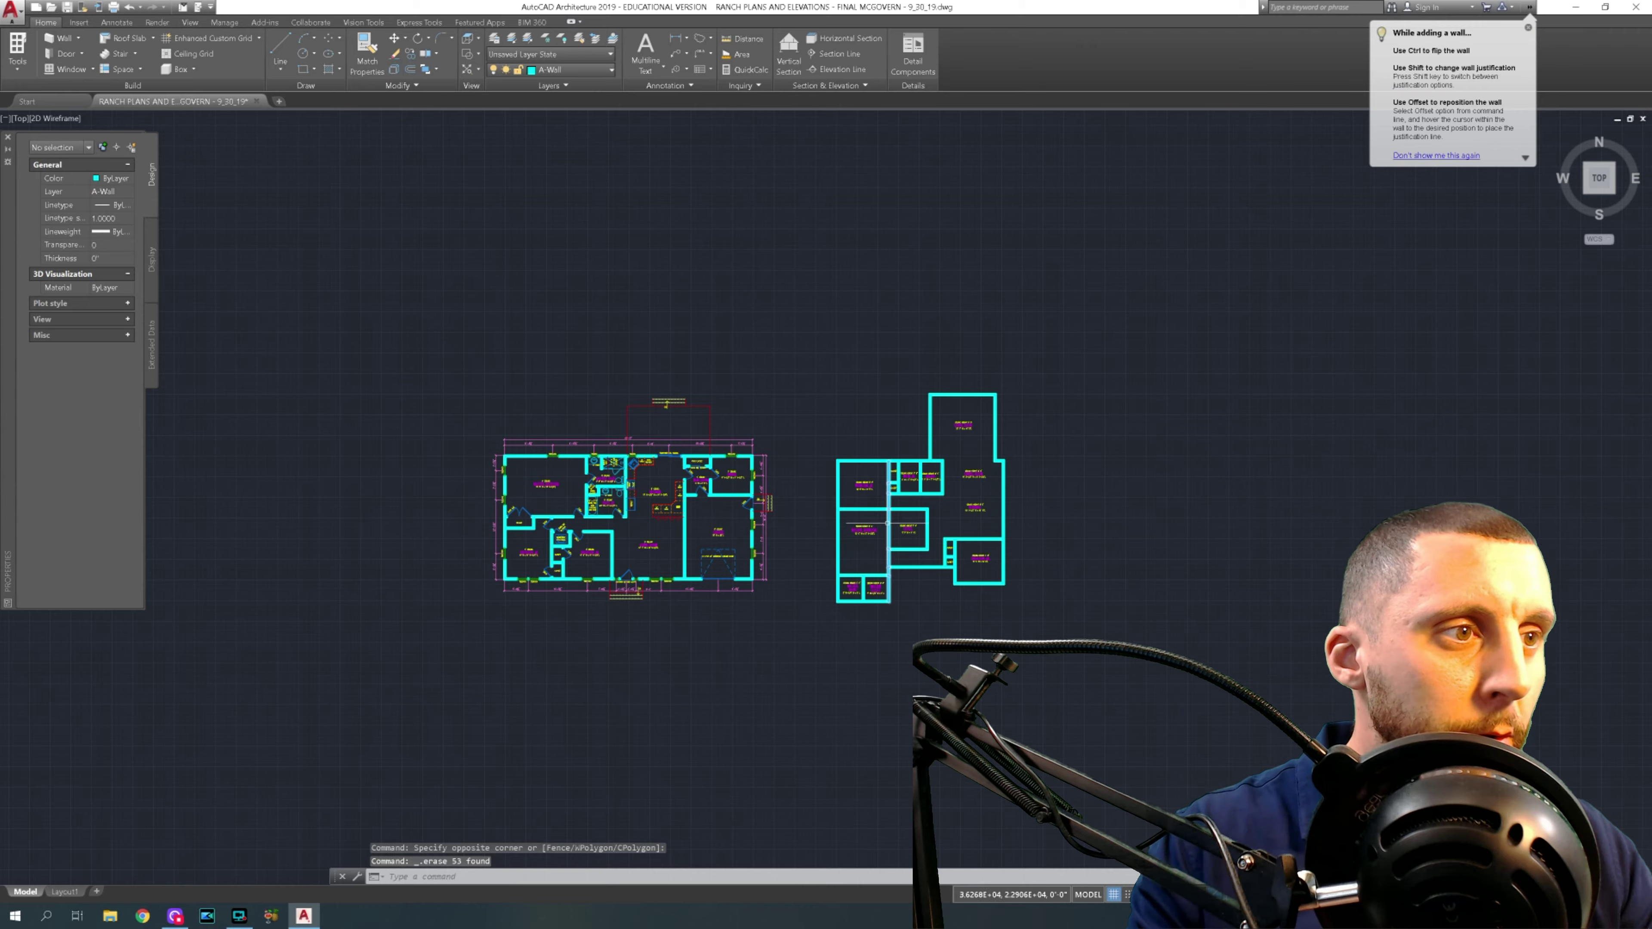
- Draw a guide line 6'3" down from BEDROOM #1's upper inside wall face, continuing horizontally across the outer side wall
scroll(918, 530, "up", 5)
middle_click_drag(918, 530, 843, 466)
scroll(647, 257, "up", 2)
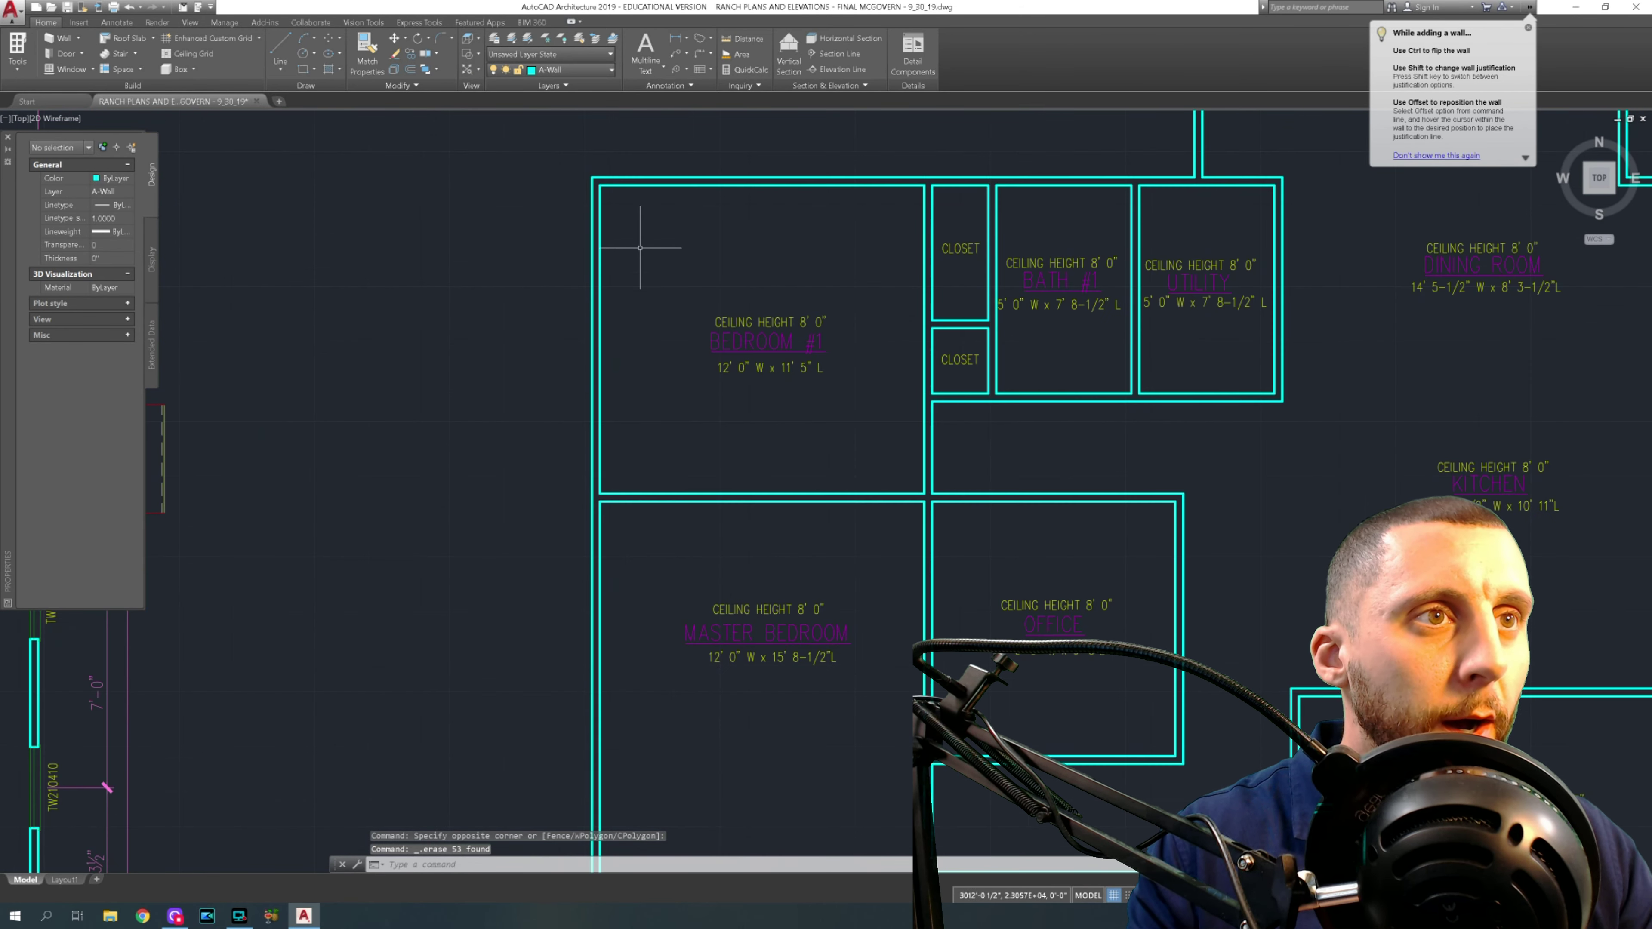
middle_click_drag(657, 287, 612, 322)
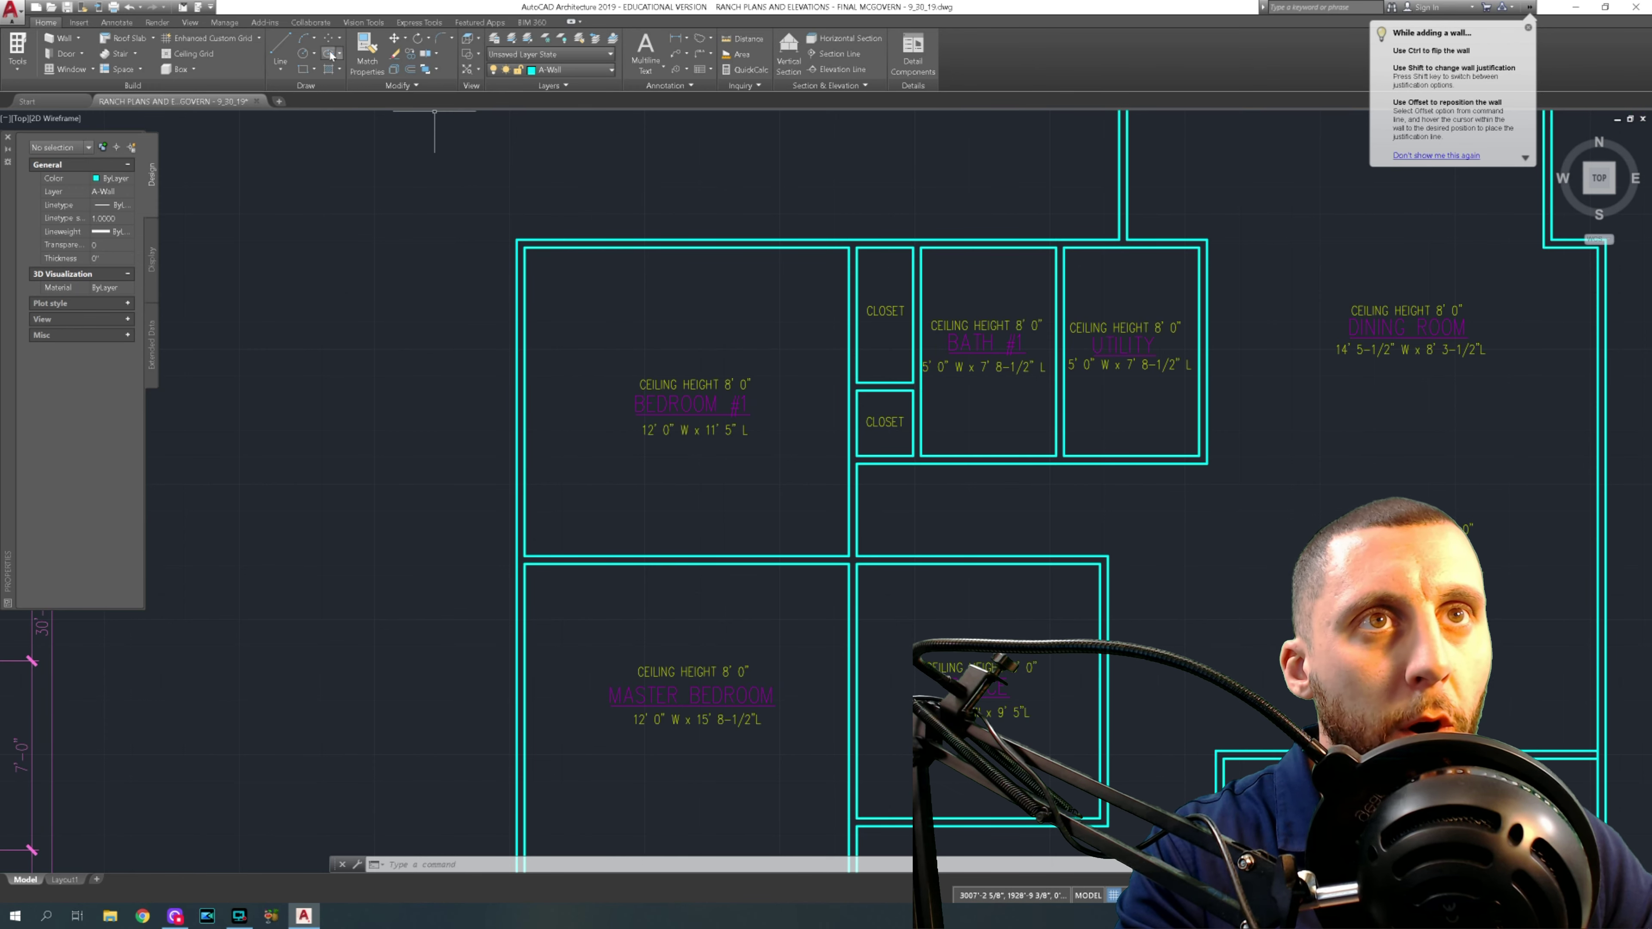
left_click(279, 52)
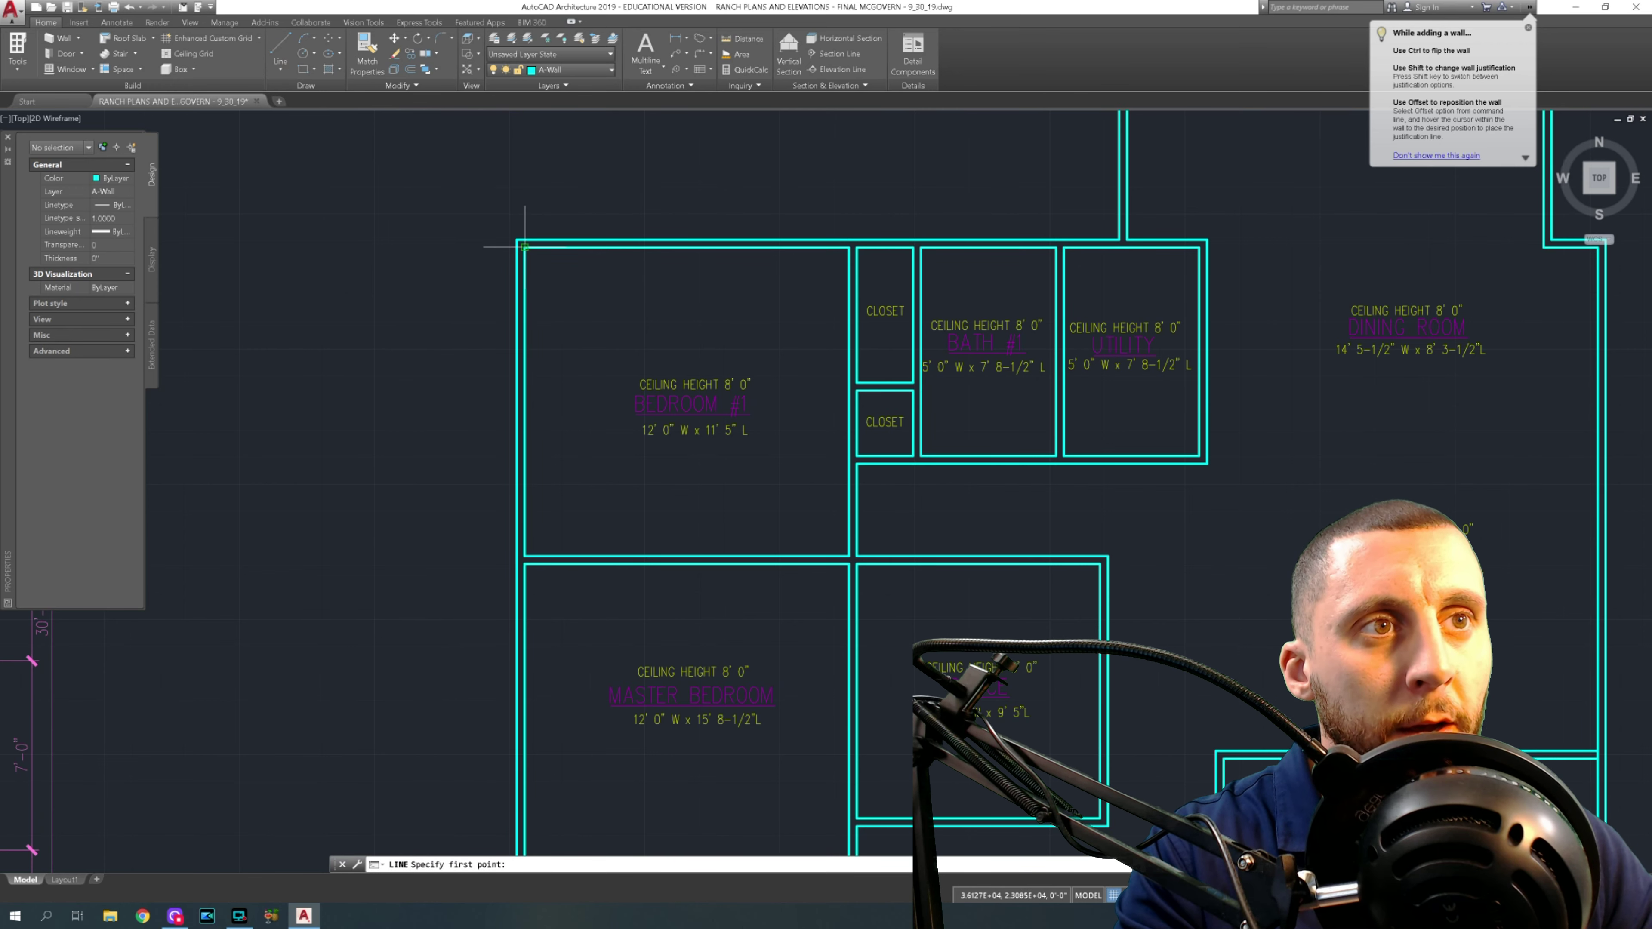
left_click(557, 248)
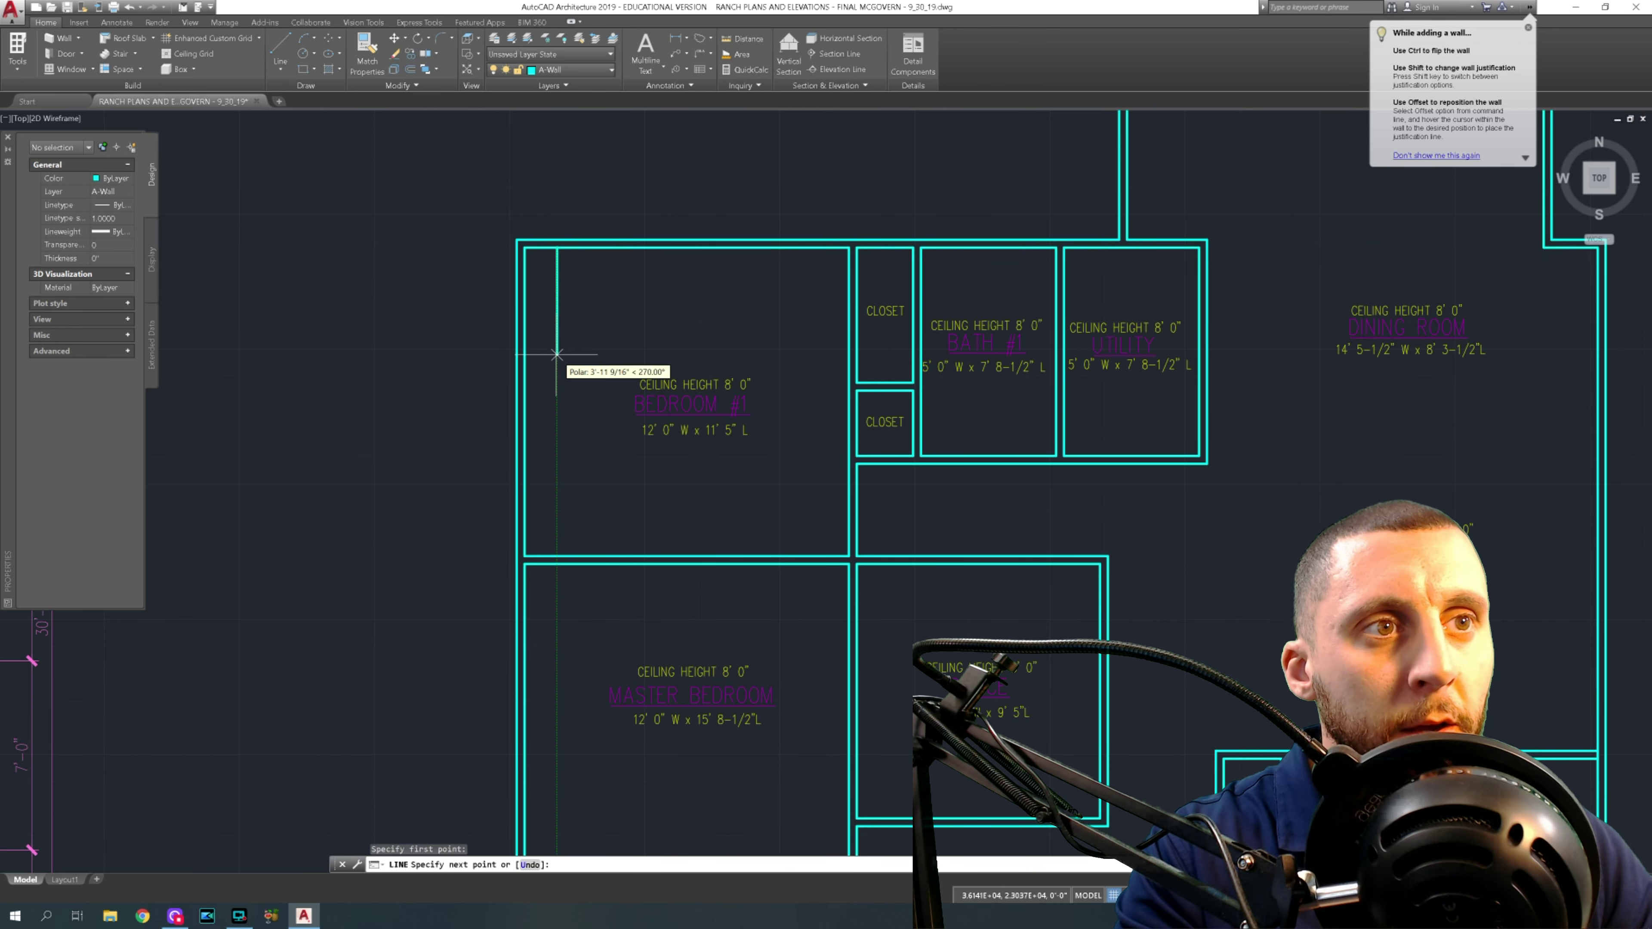
type("6'3")
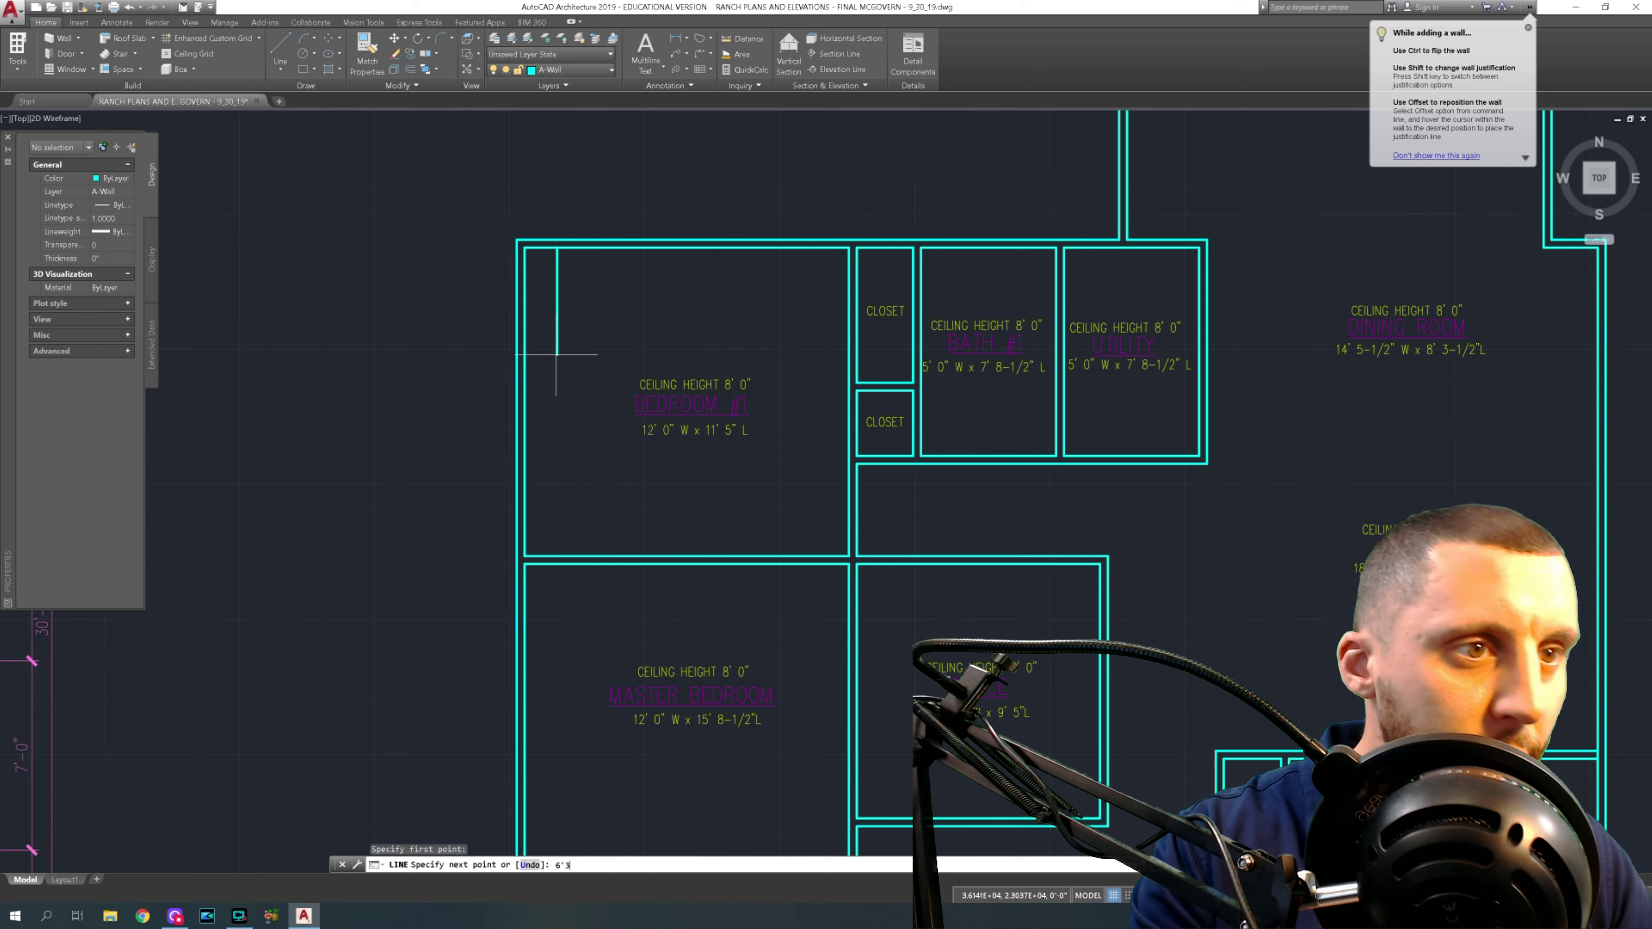
key("Return")
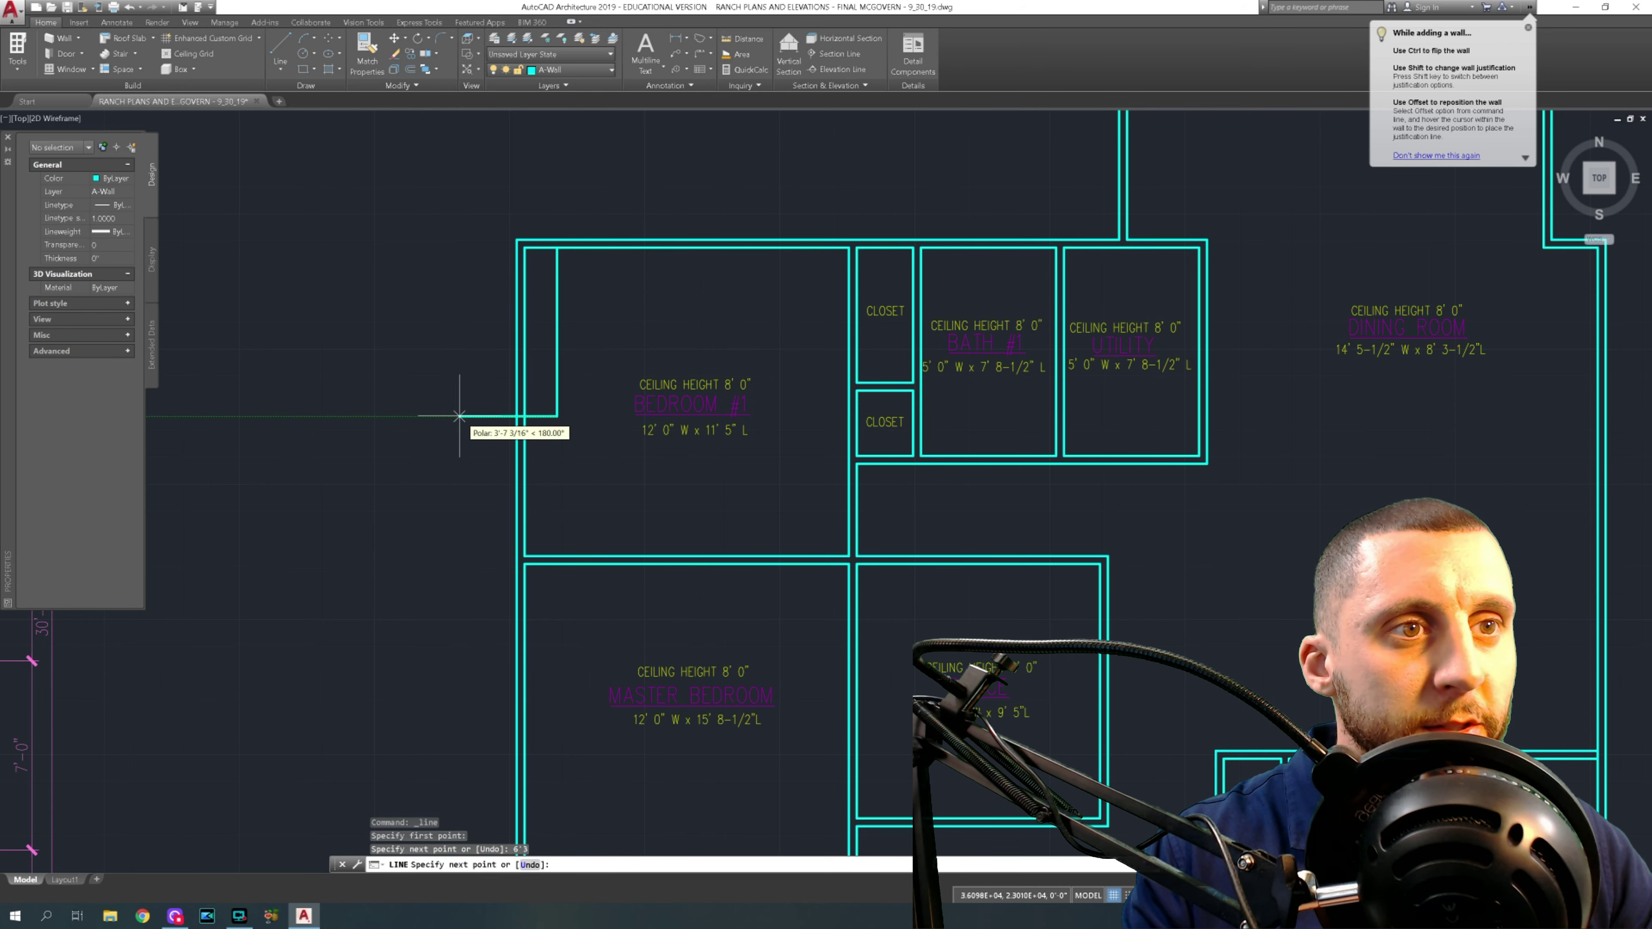
left_click(480, 417)
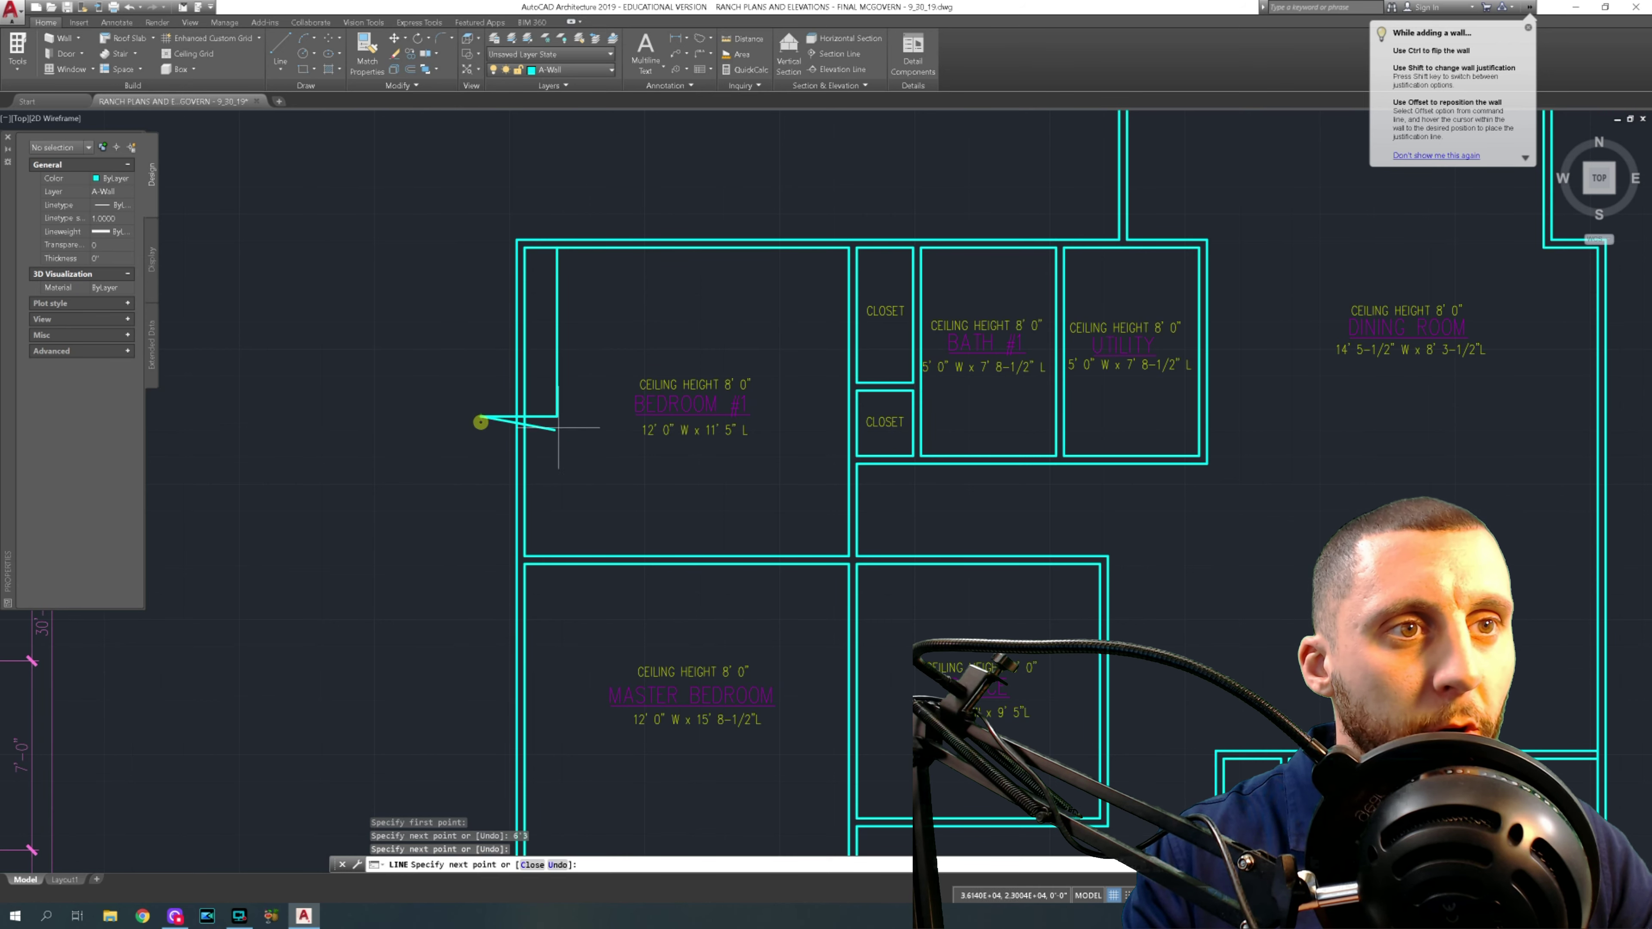
key("Escape")
scroll(572, 352, "down", 6)
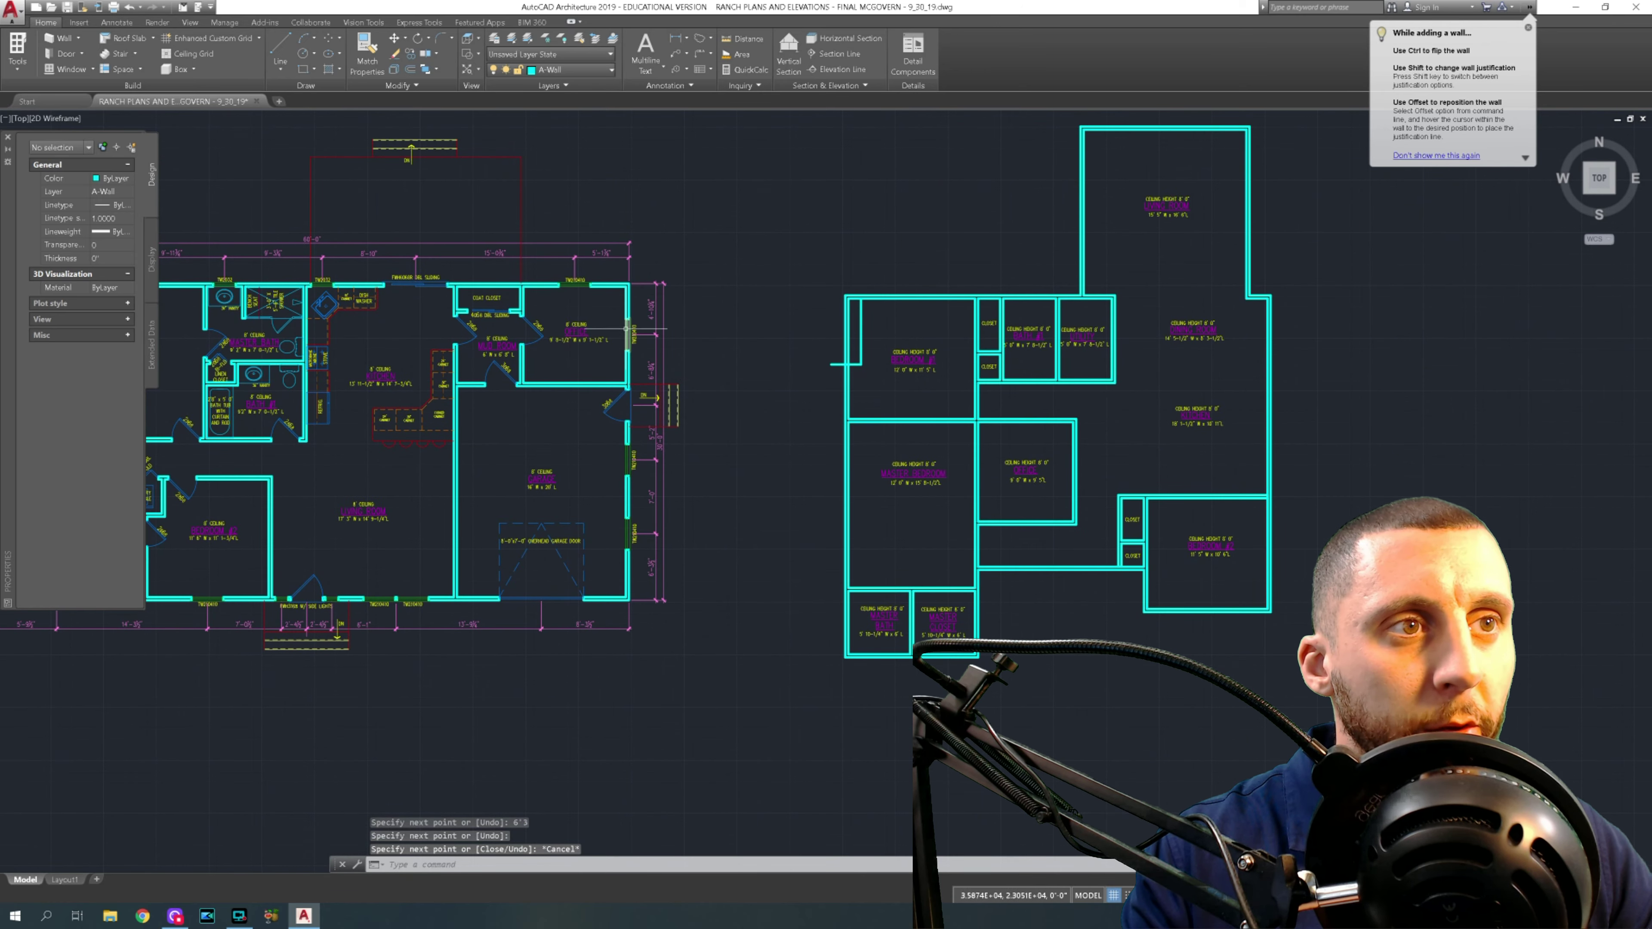
left_click(62, 68)
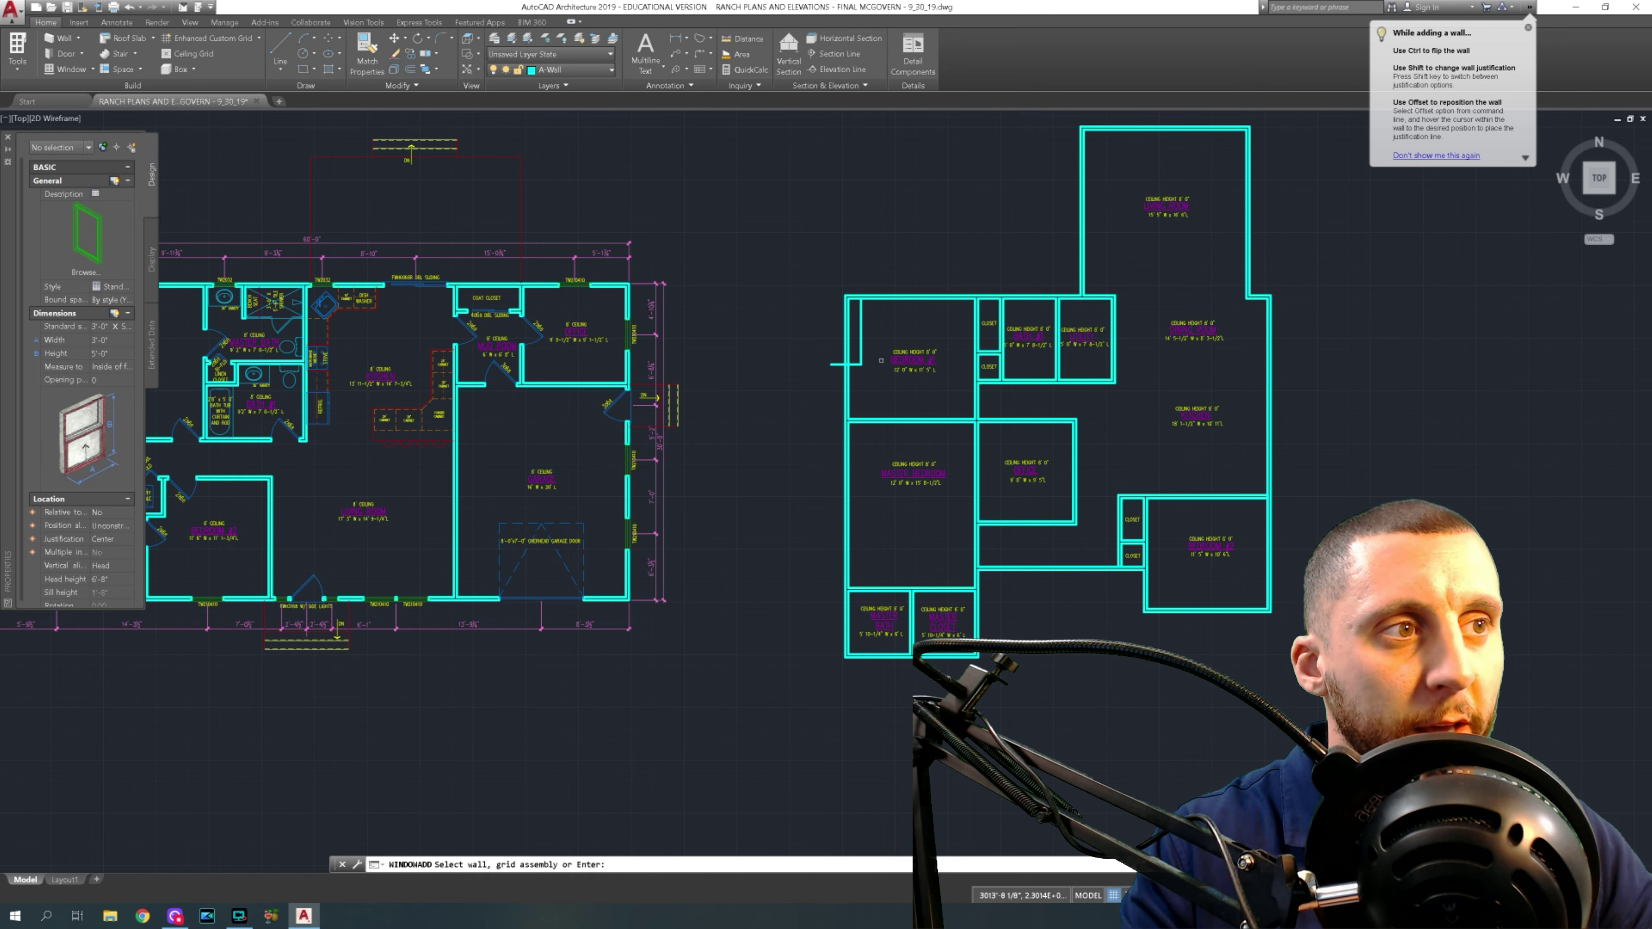
scroll(878, 360, "up", 7)
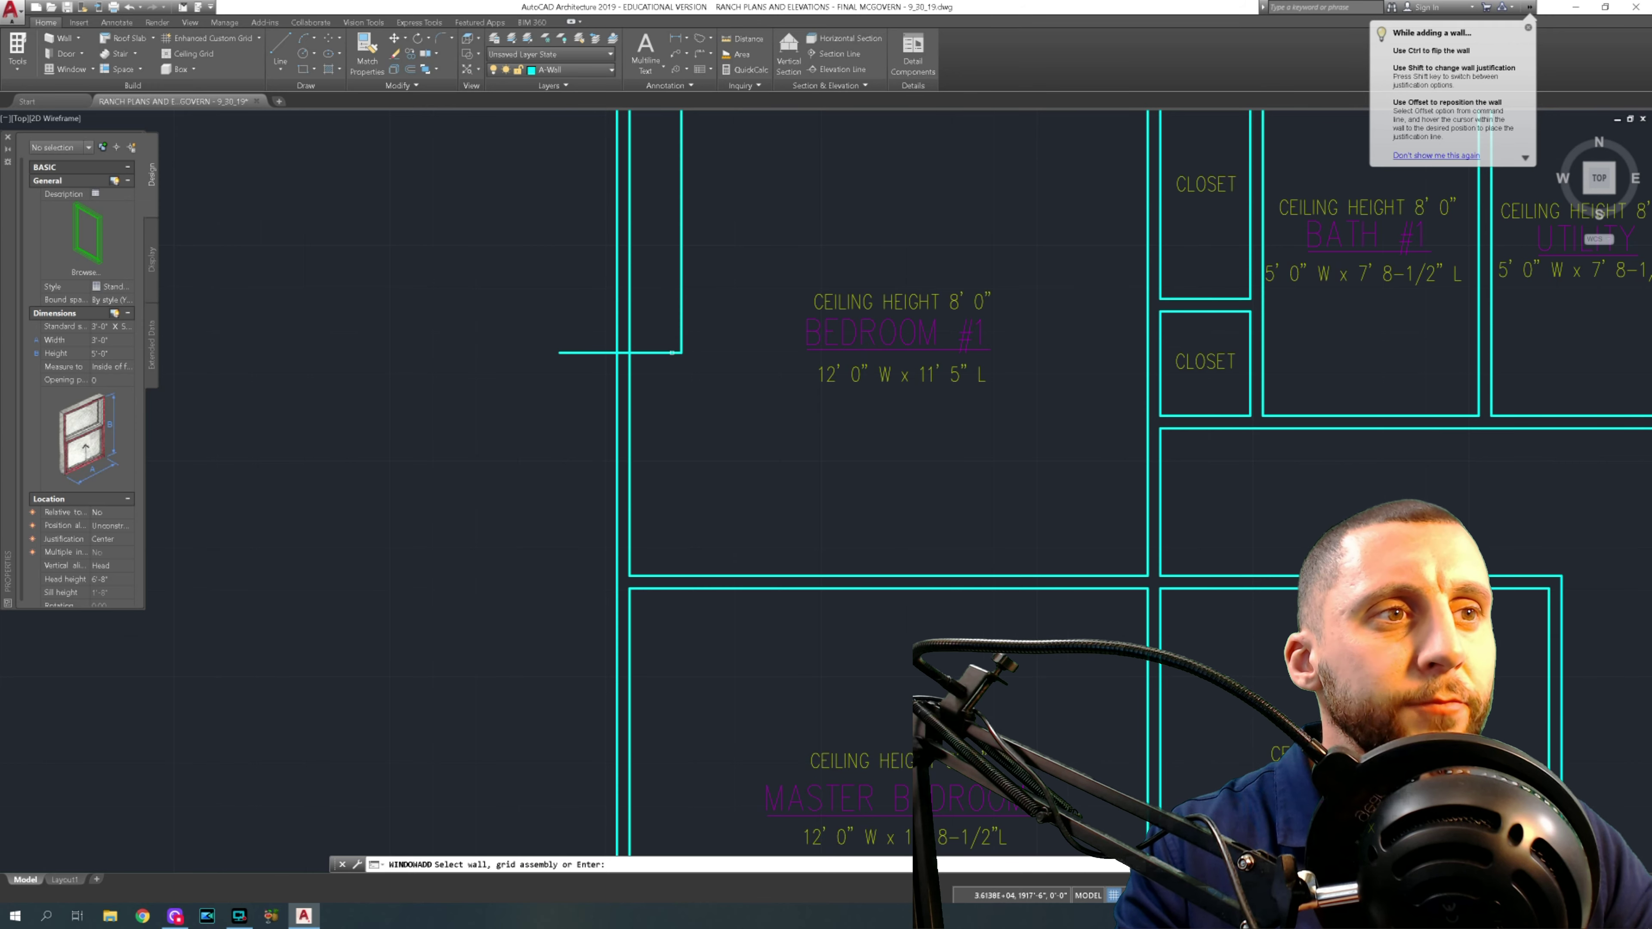
scroll(858, 315, "down", 4)
middle_click_drag(698, 344, 774, 330)
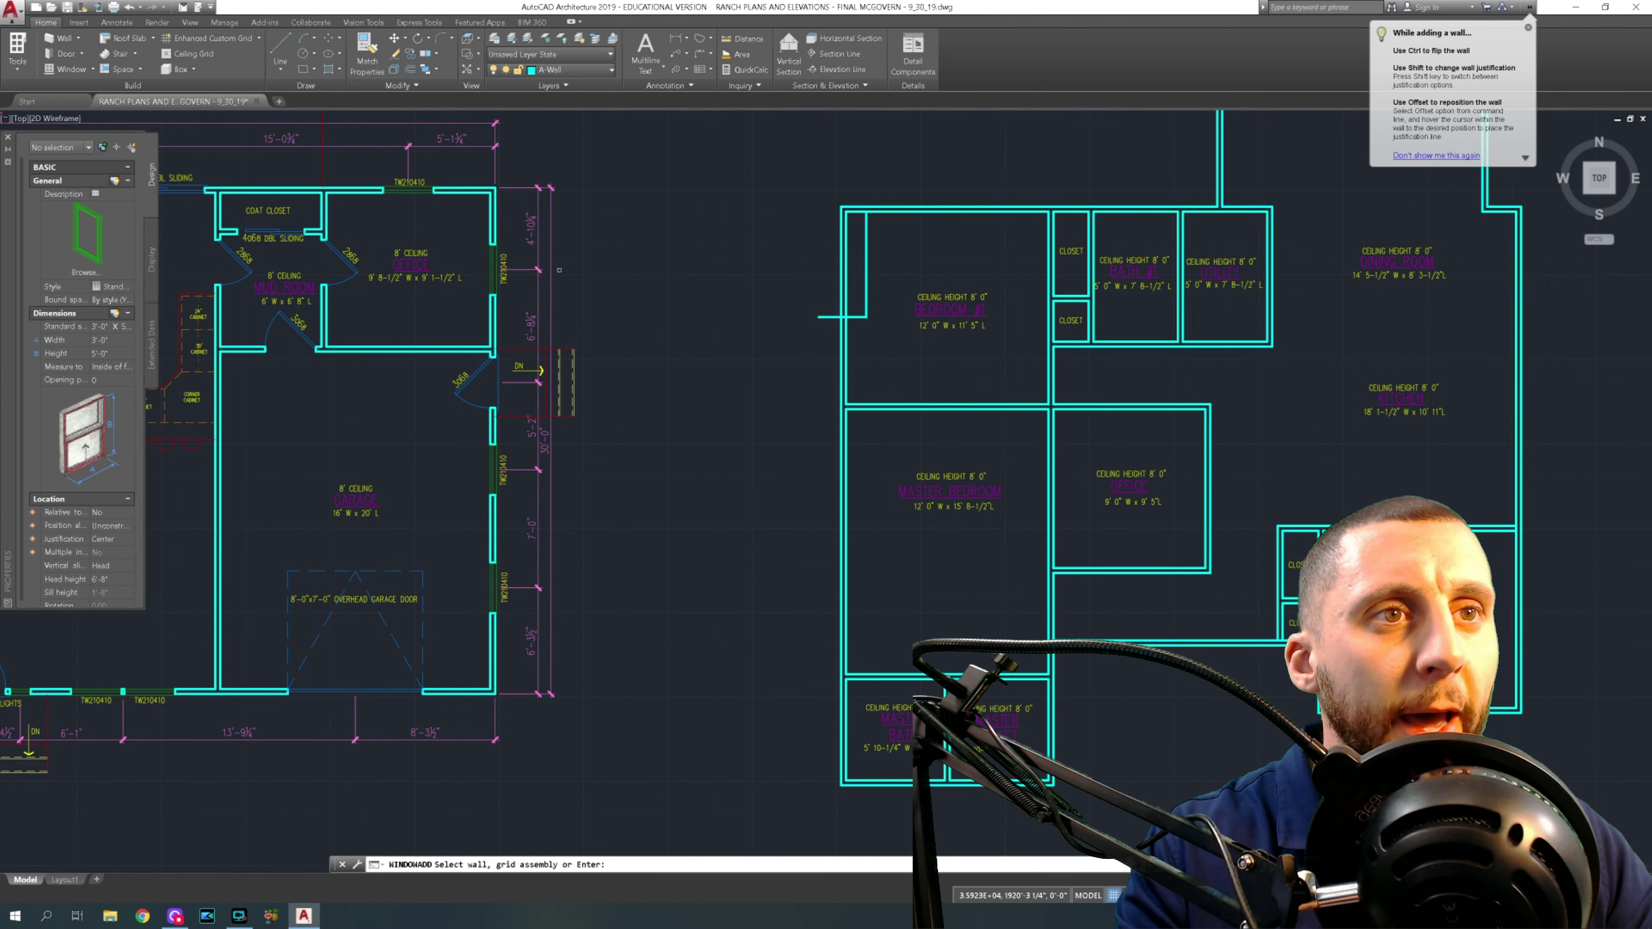
key("Escape")
key("Escape")
key("Escape")
- Add a window matching the reference plan's side-wall window to BEDROOM #1's outer wall, starting at the guide line, and flip it to face outside
left_click(492, 260)
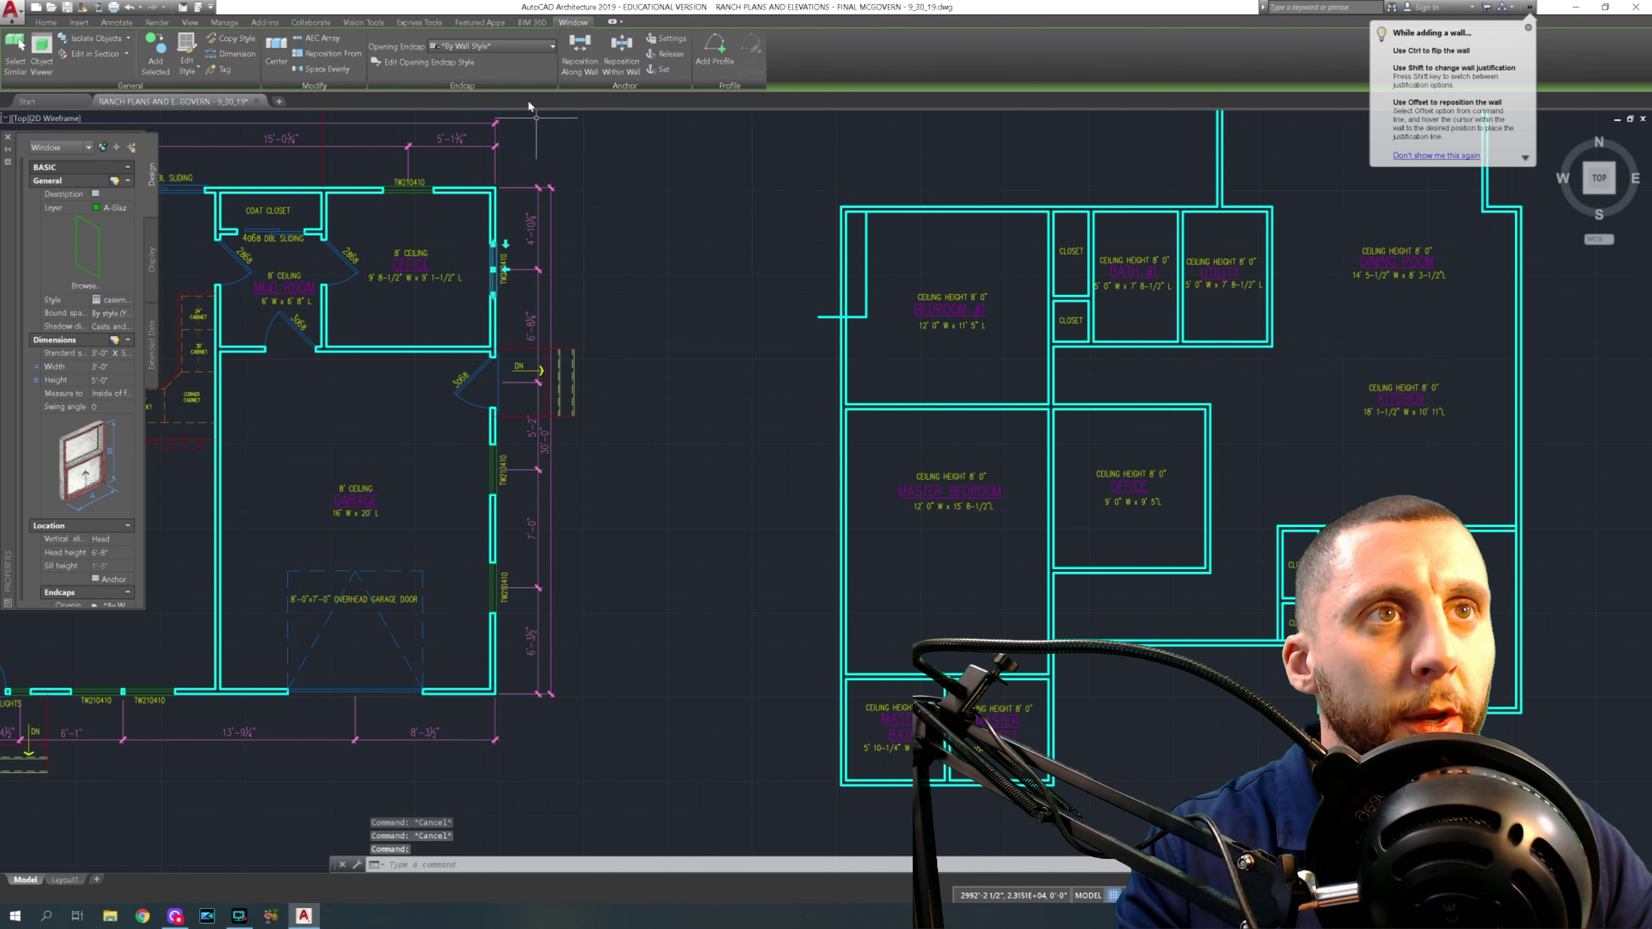
left_click(155, 51)
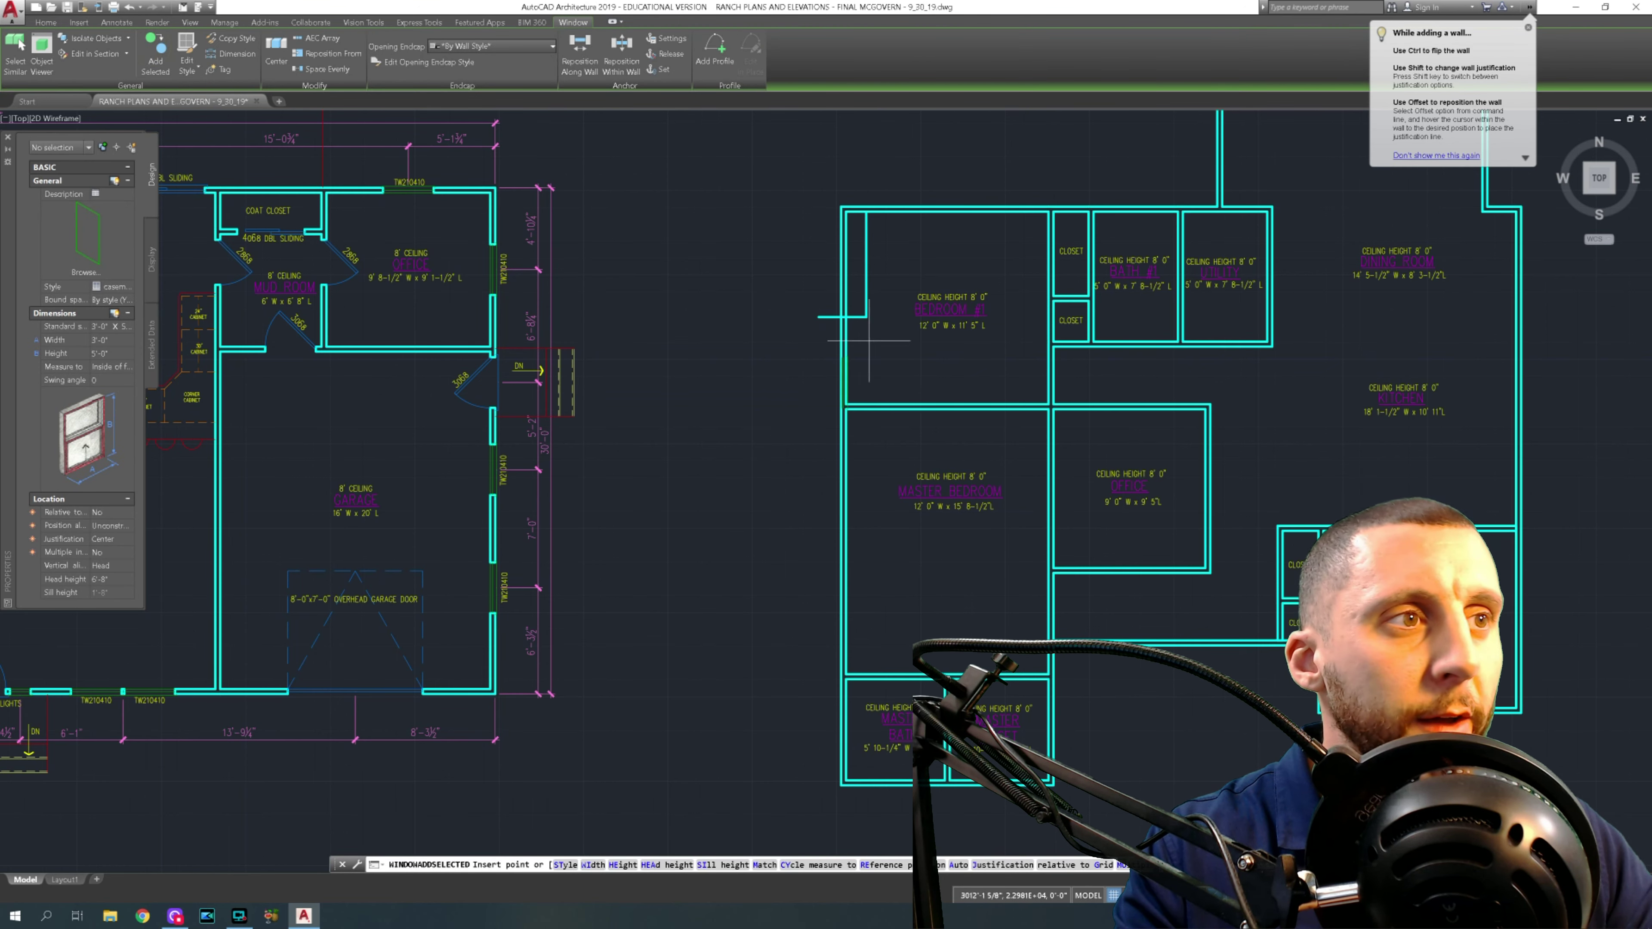
scroll(852, 325, "up", 5)
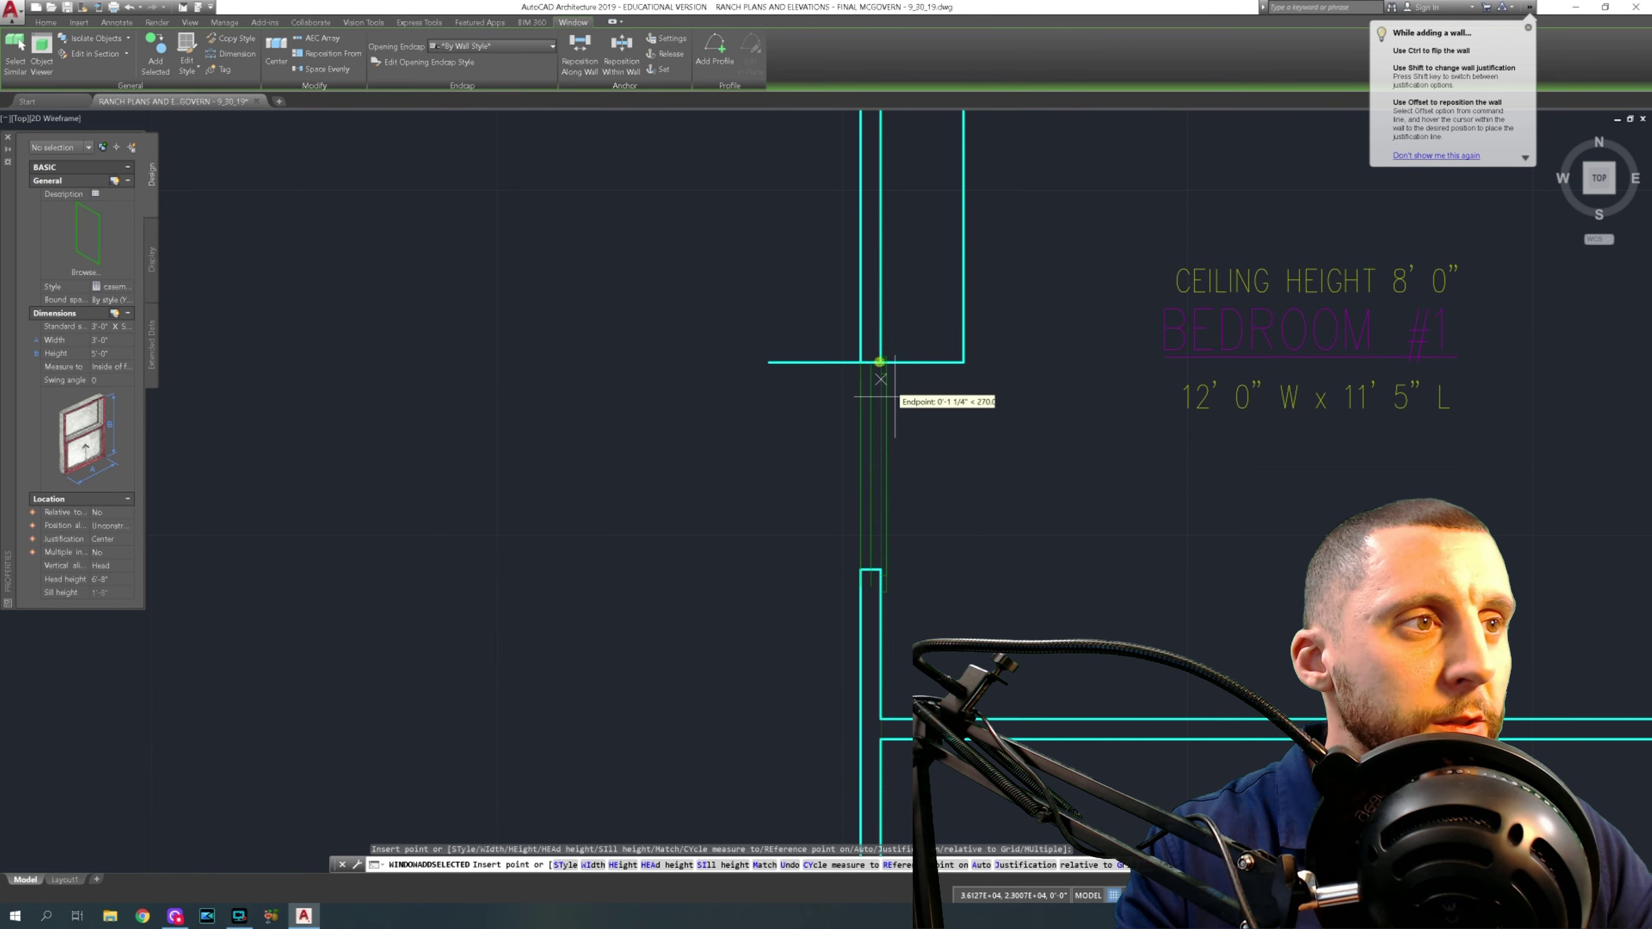
left_click(880, 363)
key("Escape")
key("Escape")
left_click(886, 452)
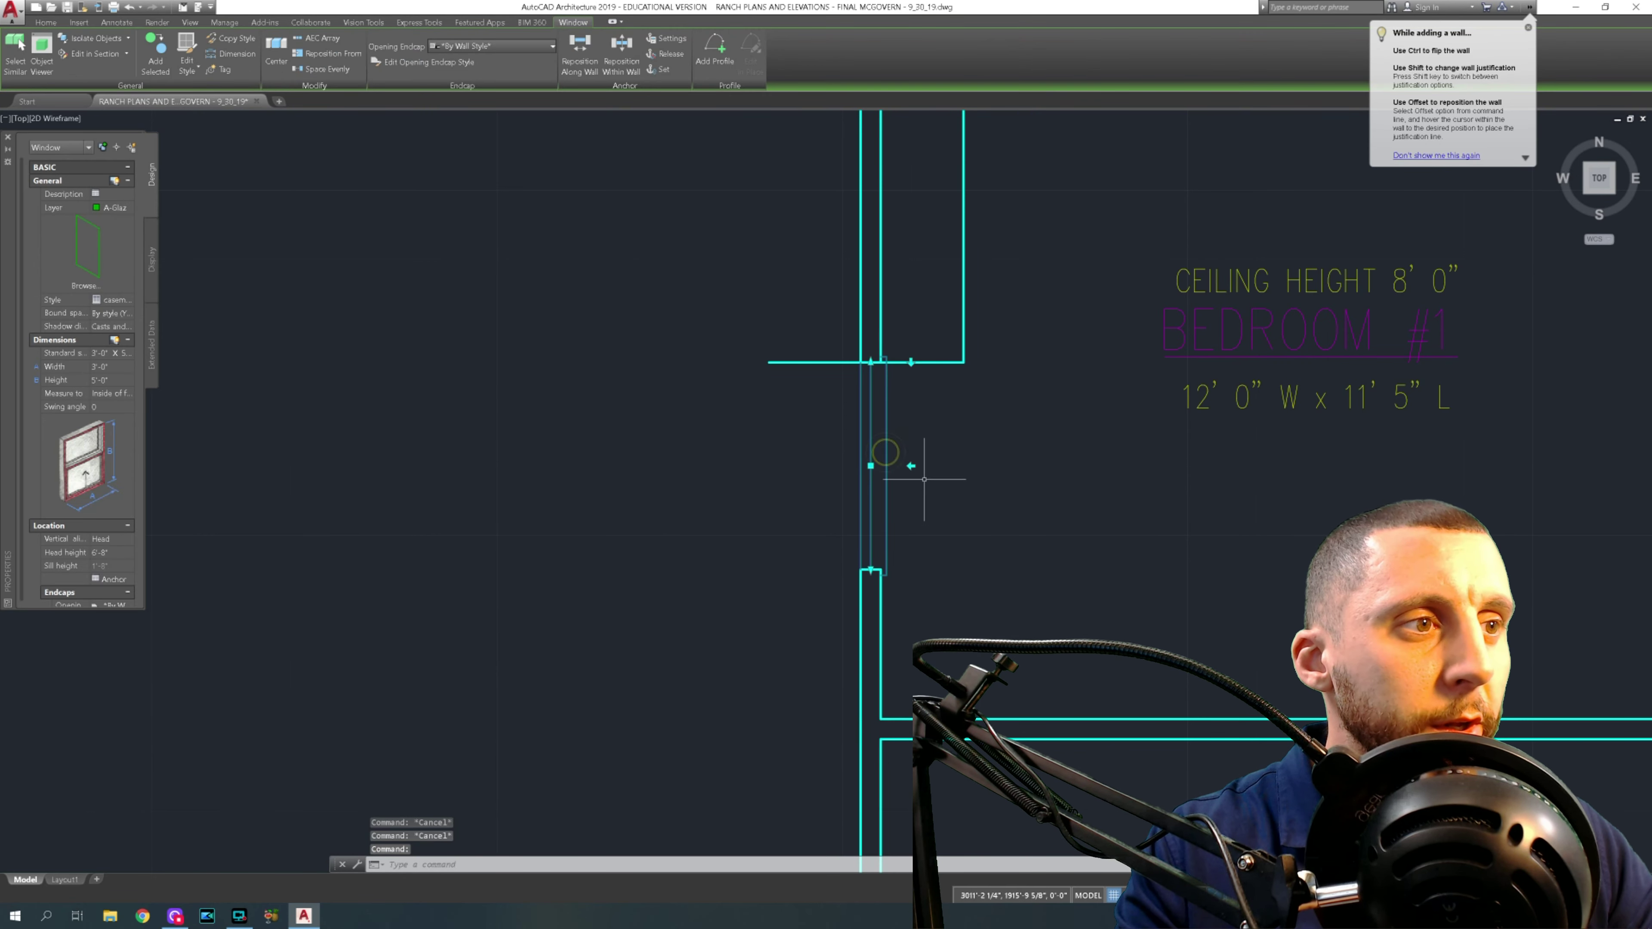
left_click(911, 465)
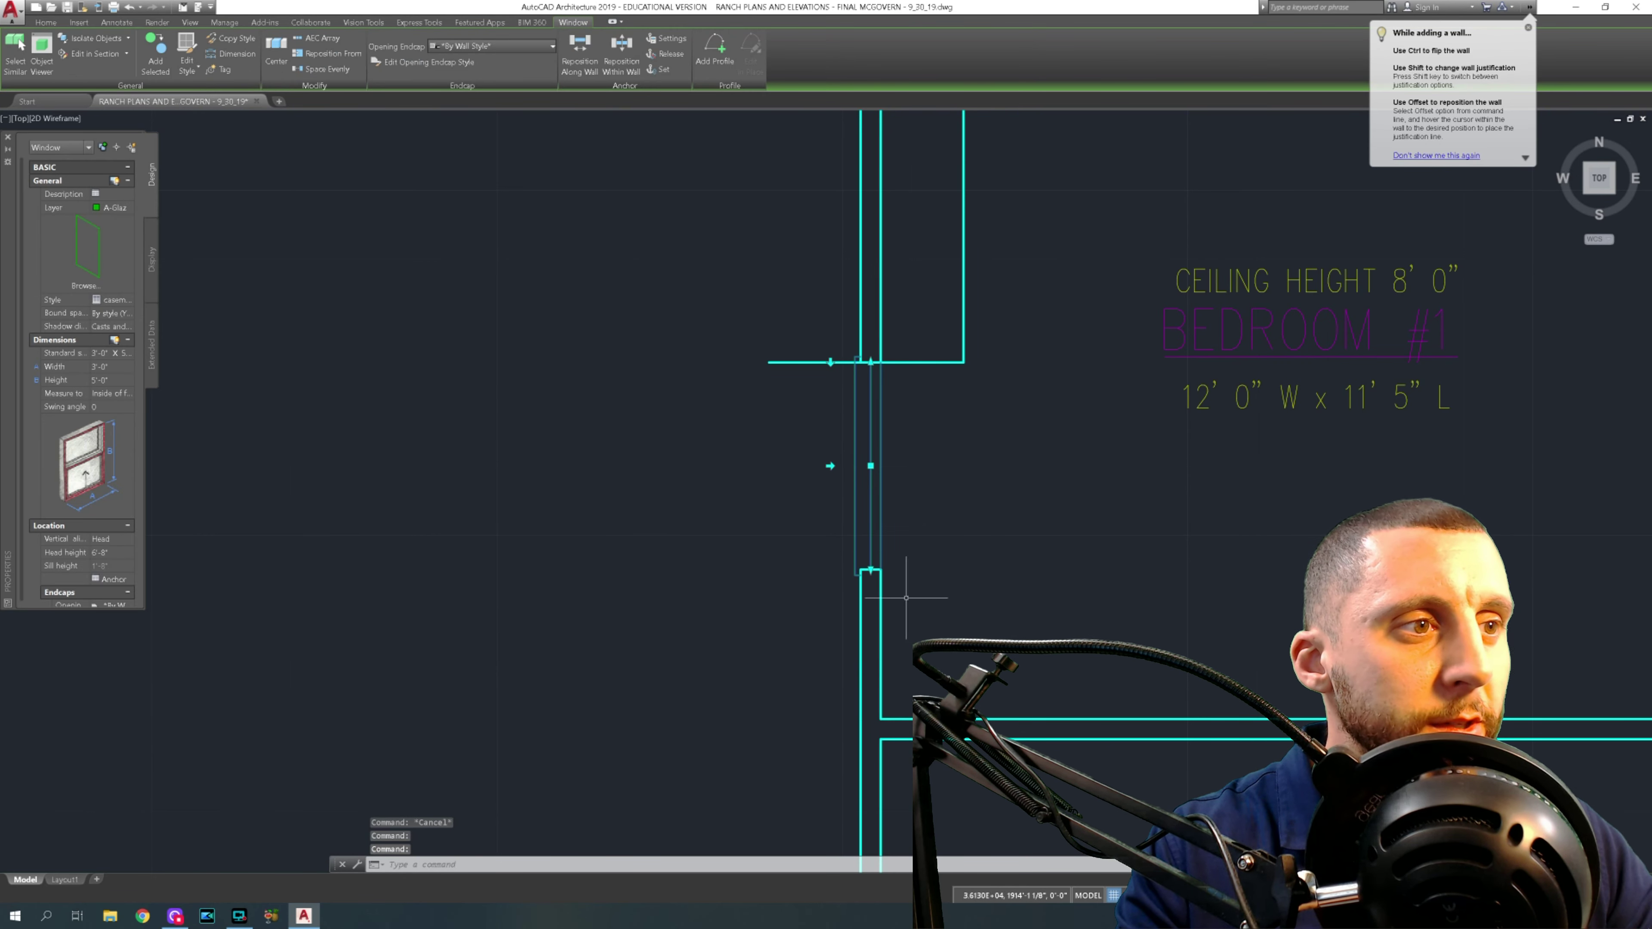
- Move BEDROOM #1's side-wall window so its midpoint sits on the horizontal guide line, and erase both guide lines
type("m")
key("Return")
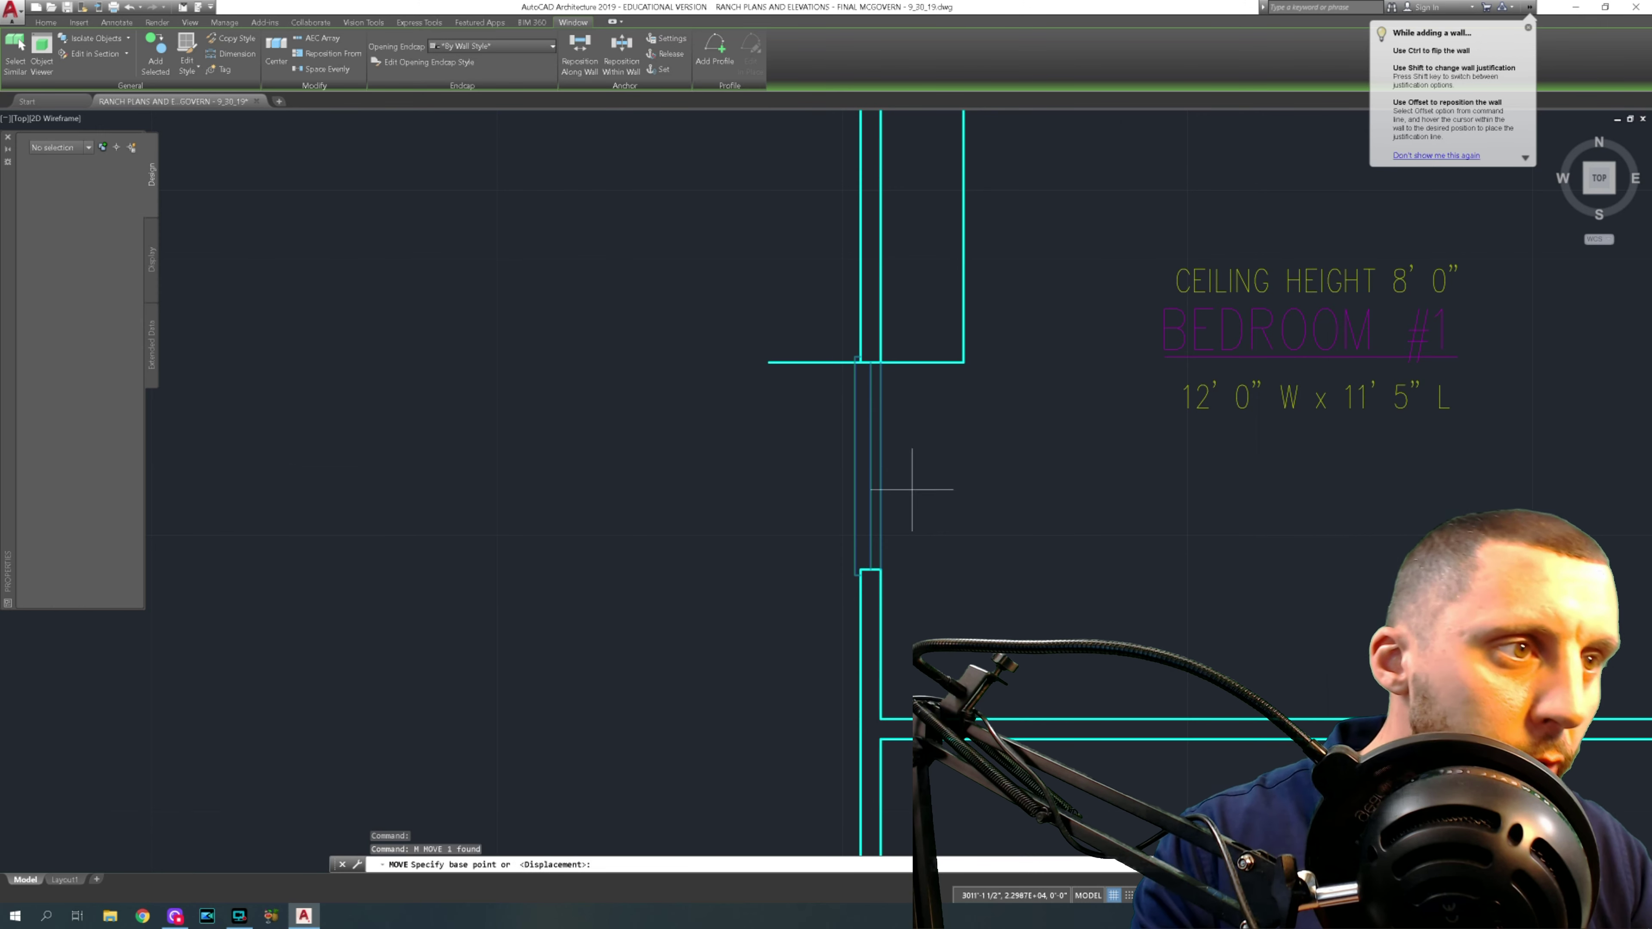
left_click(881, 466)
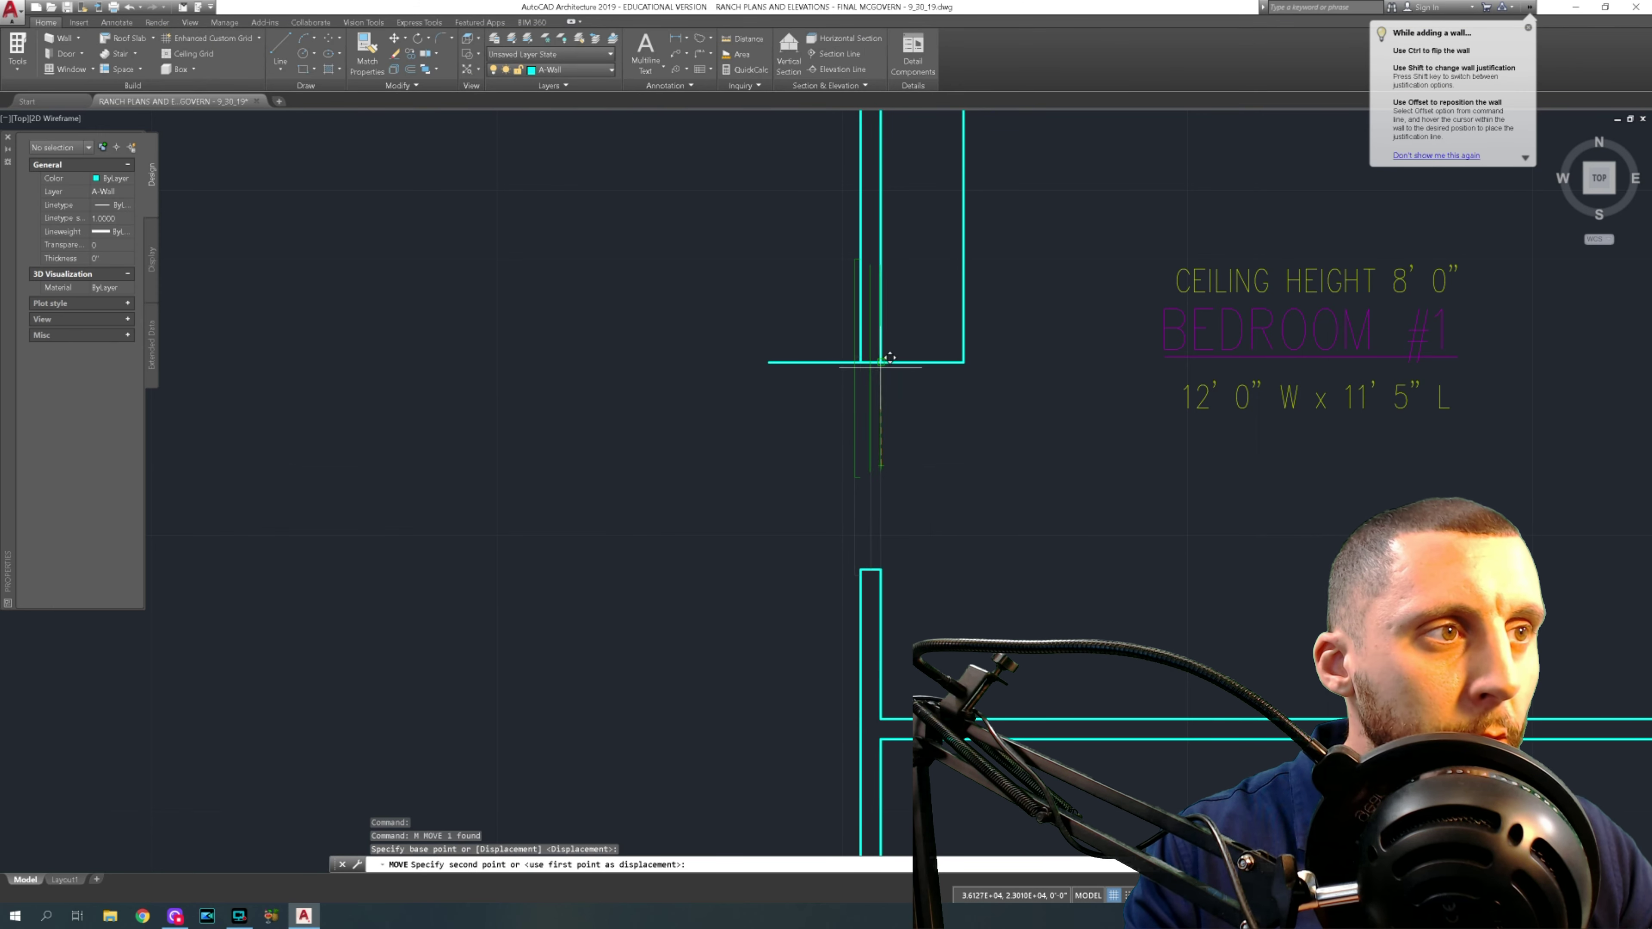
scroll(855, 487, "down", 2)
left_click(856, 472)
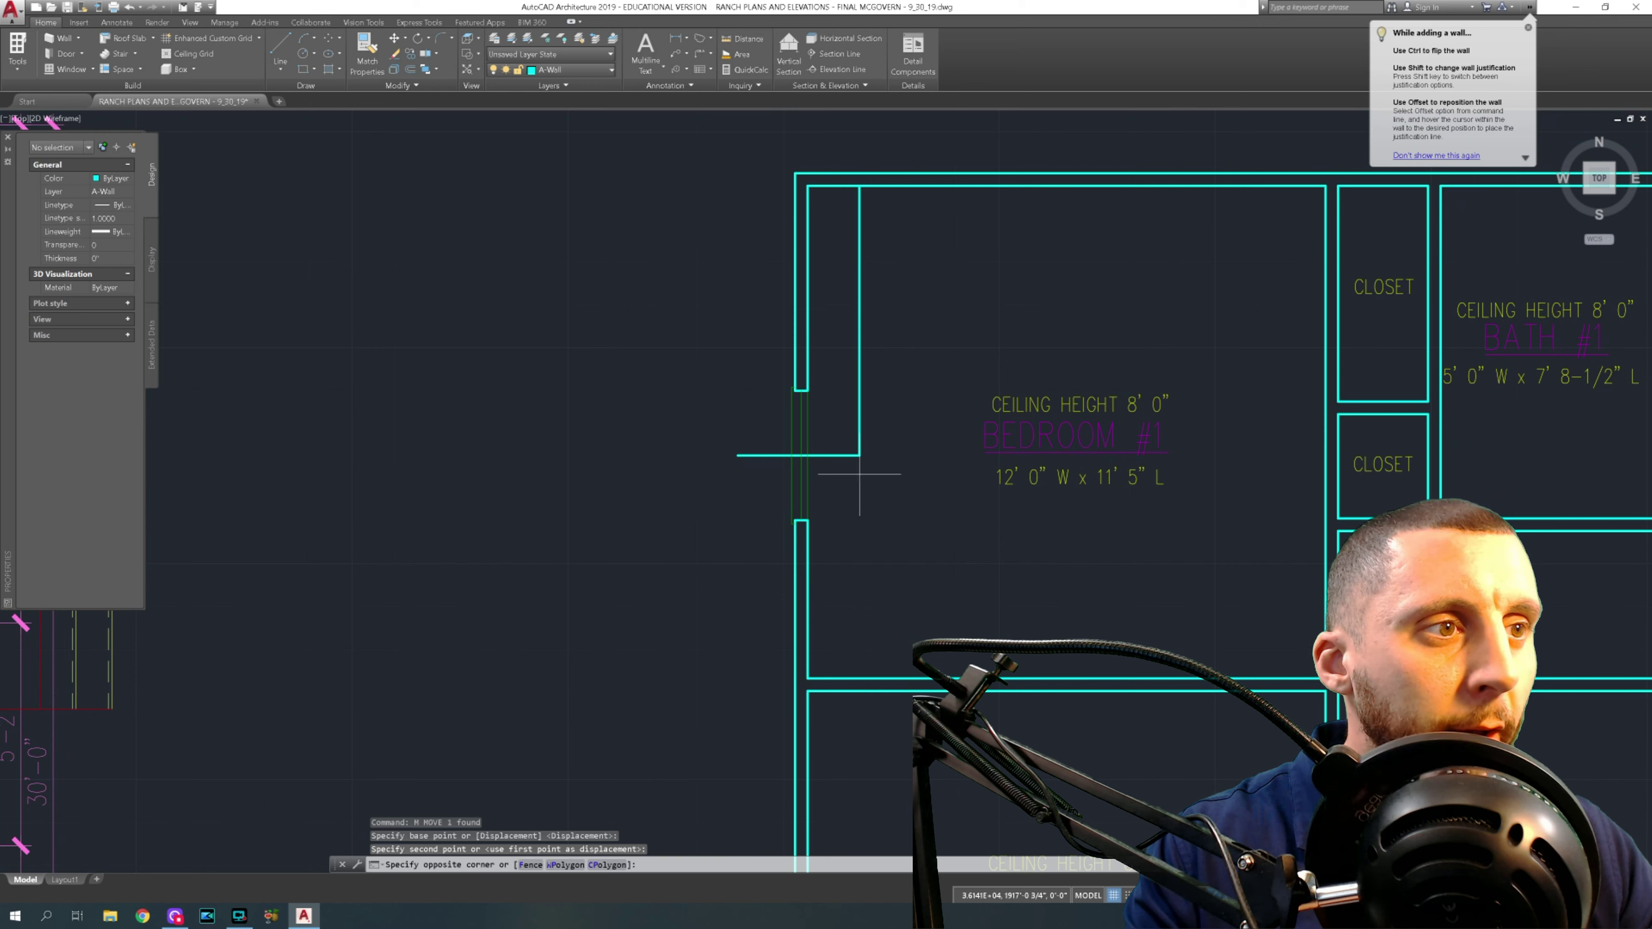
left_click(844, 434)
left_click(844, 435)
key("Delete")
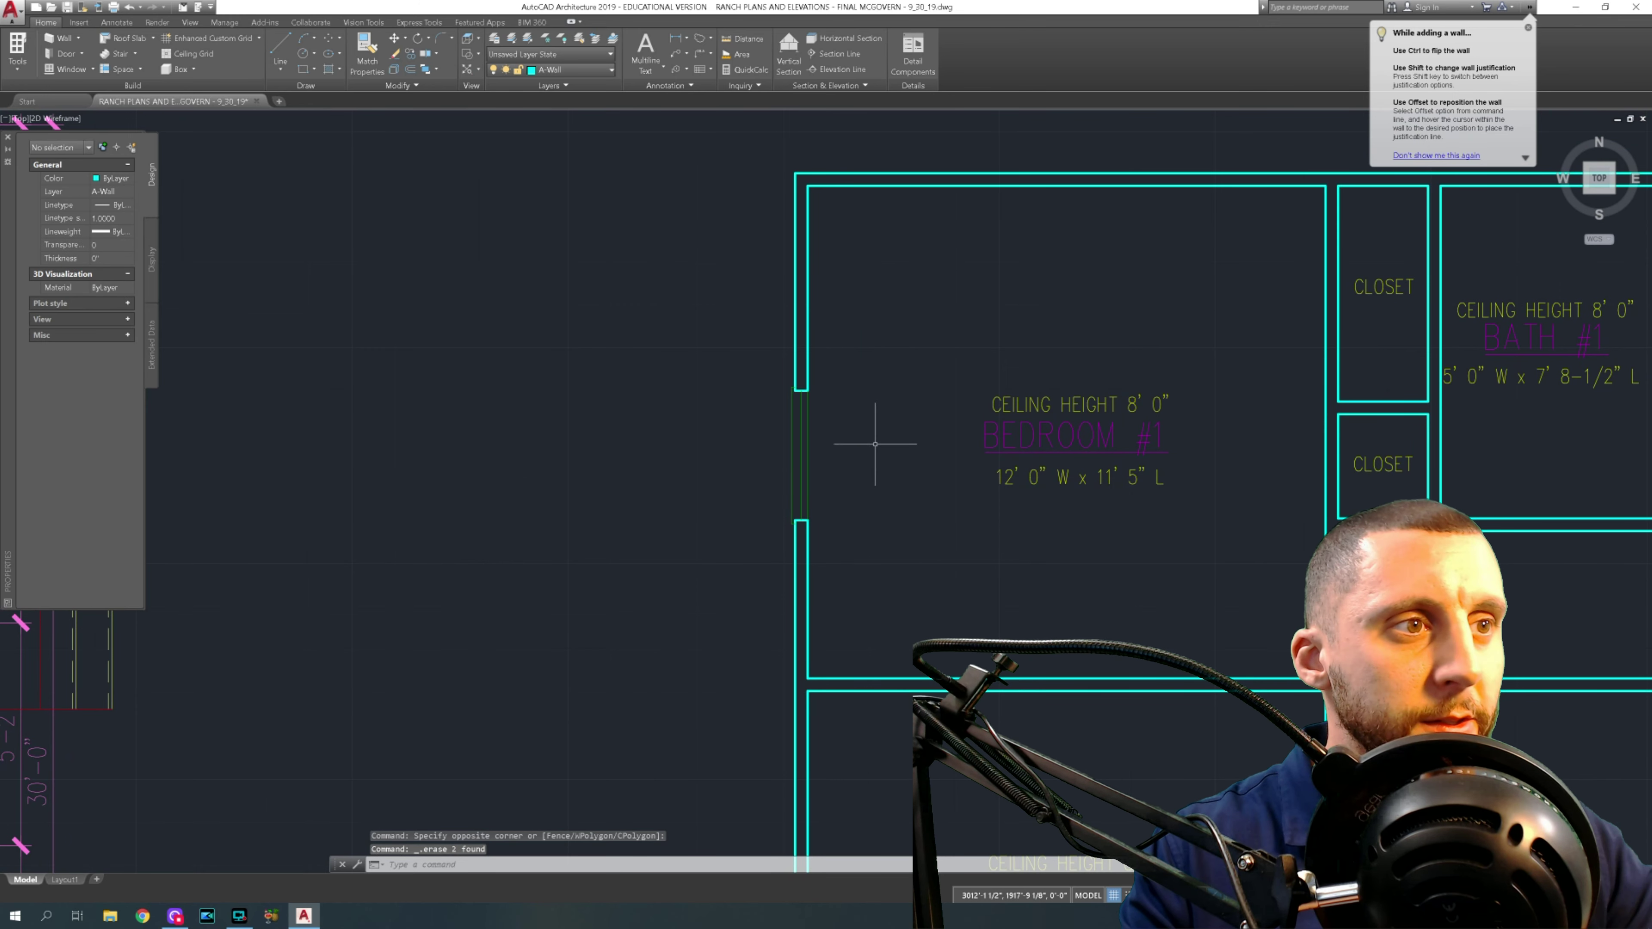
left_click(279, 46)
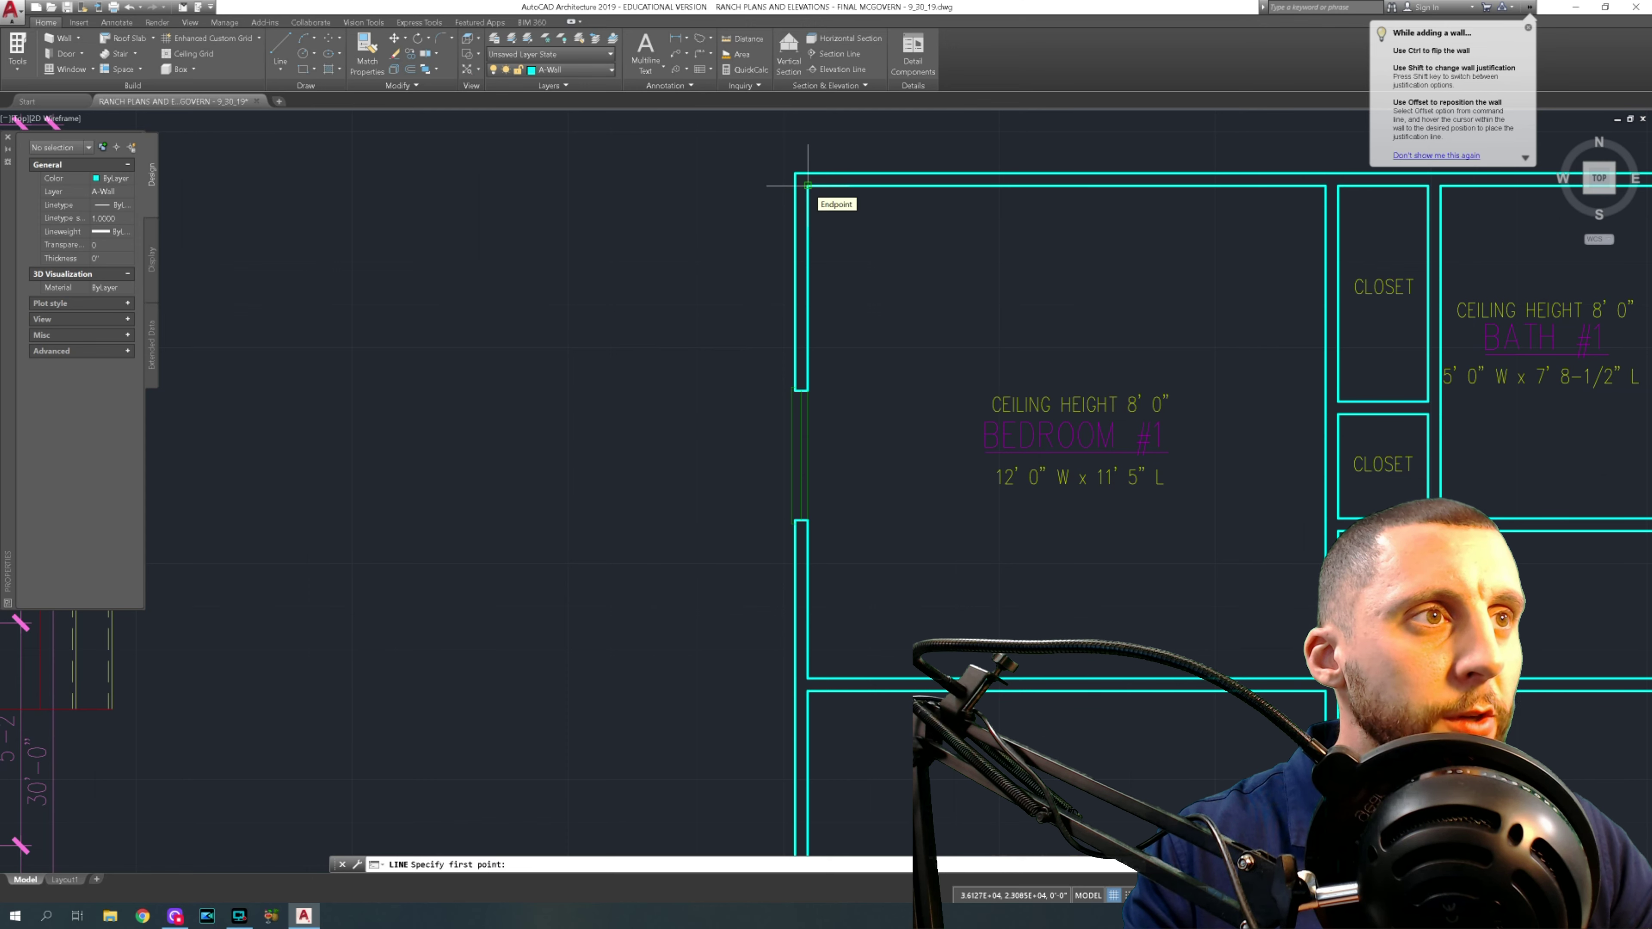
left_click(852, 186)
left_click(852, 253)
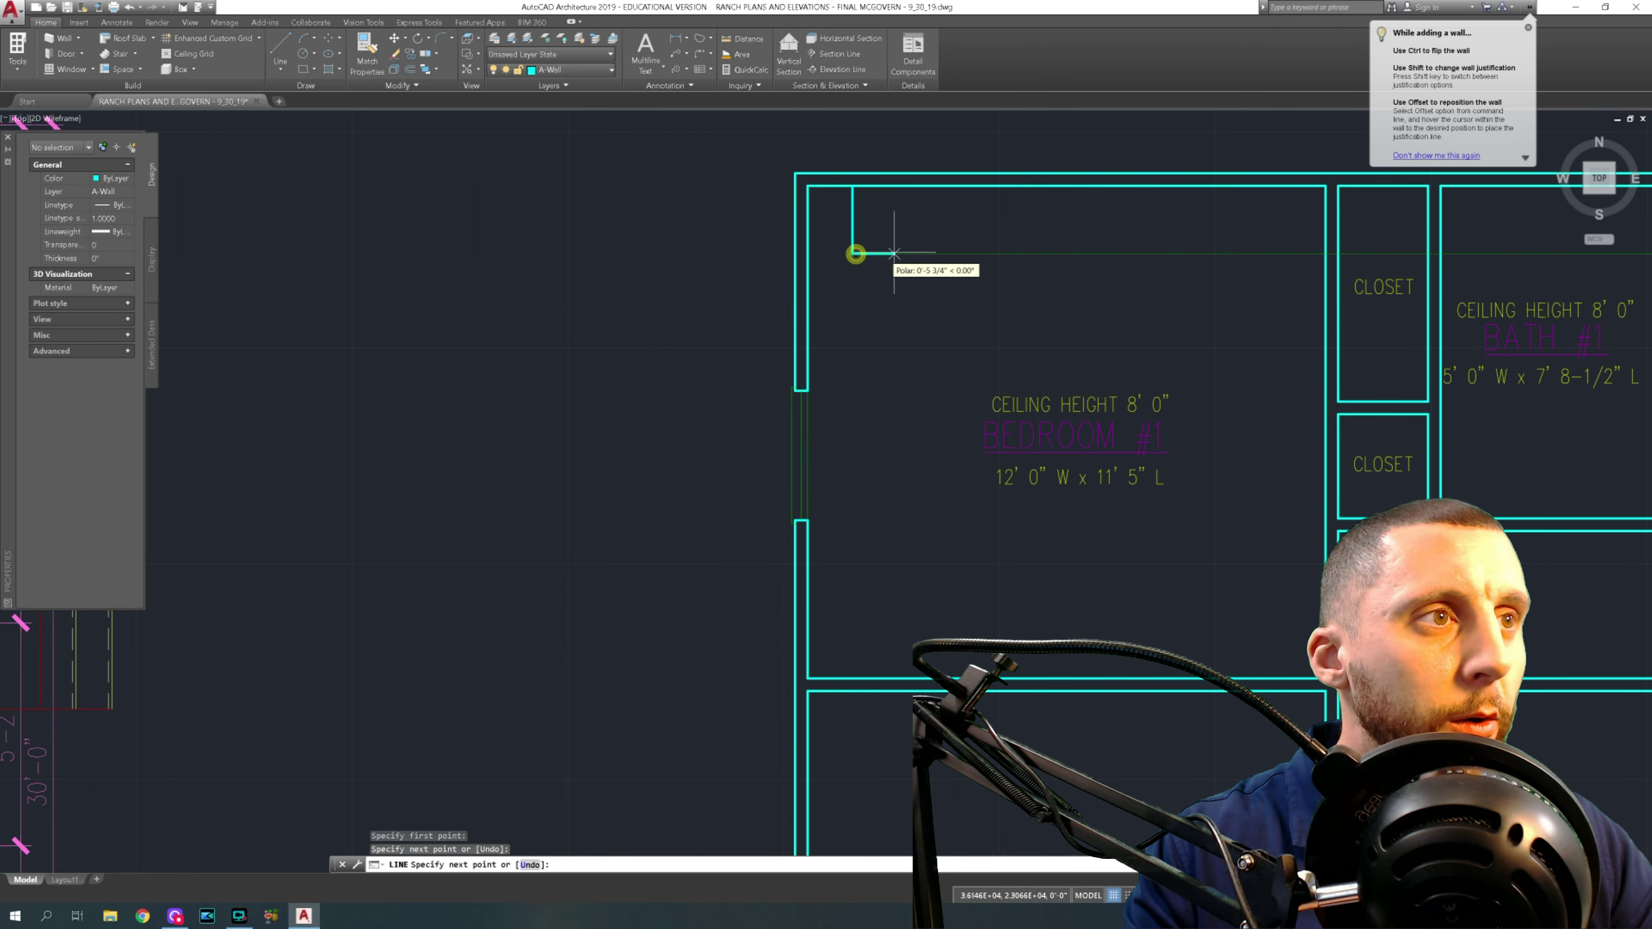
key("Escape")
left_click(888, 220)
left_click(841, 266)
key("Delete")
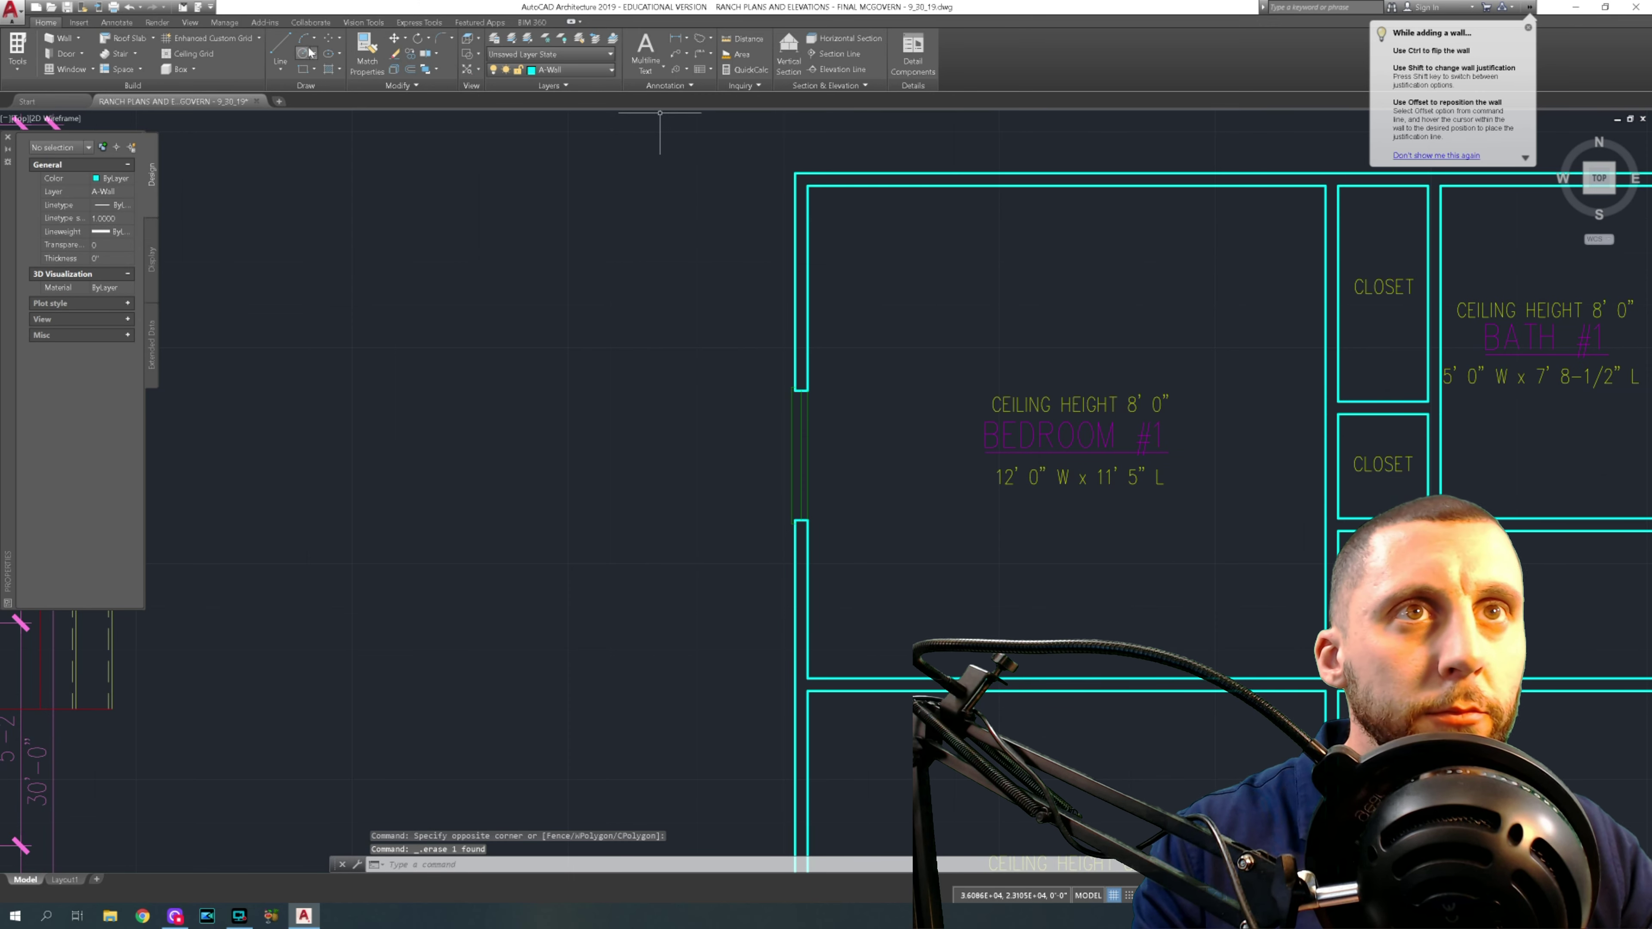
- Draw a 4'10" horizontal guide line above BEDROOM #1 from its outer side wall's inner face, continuing straight down across the upper exterior wall
left_click(281, 46)
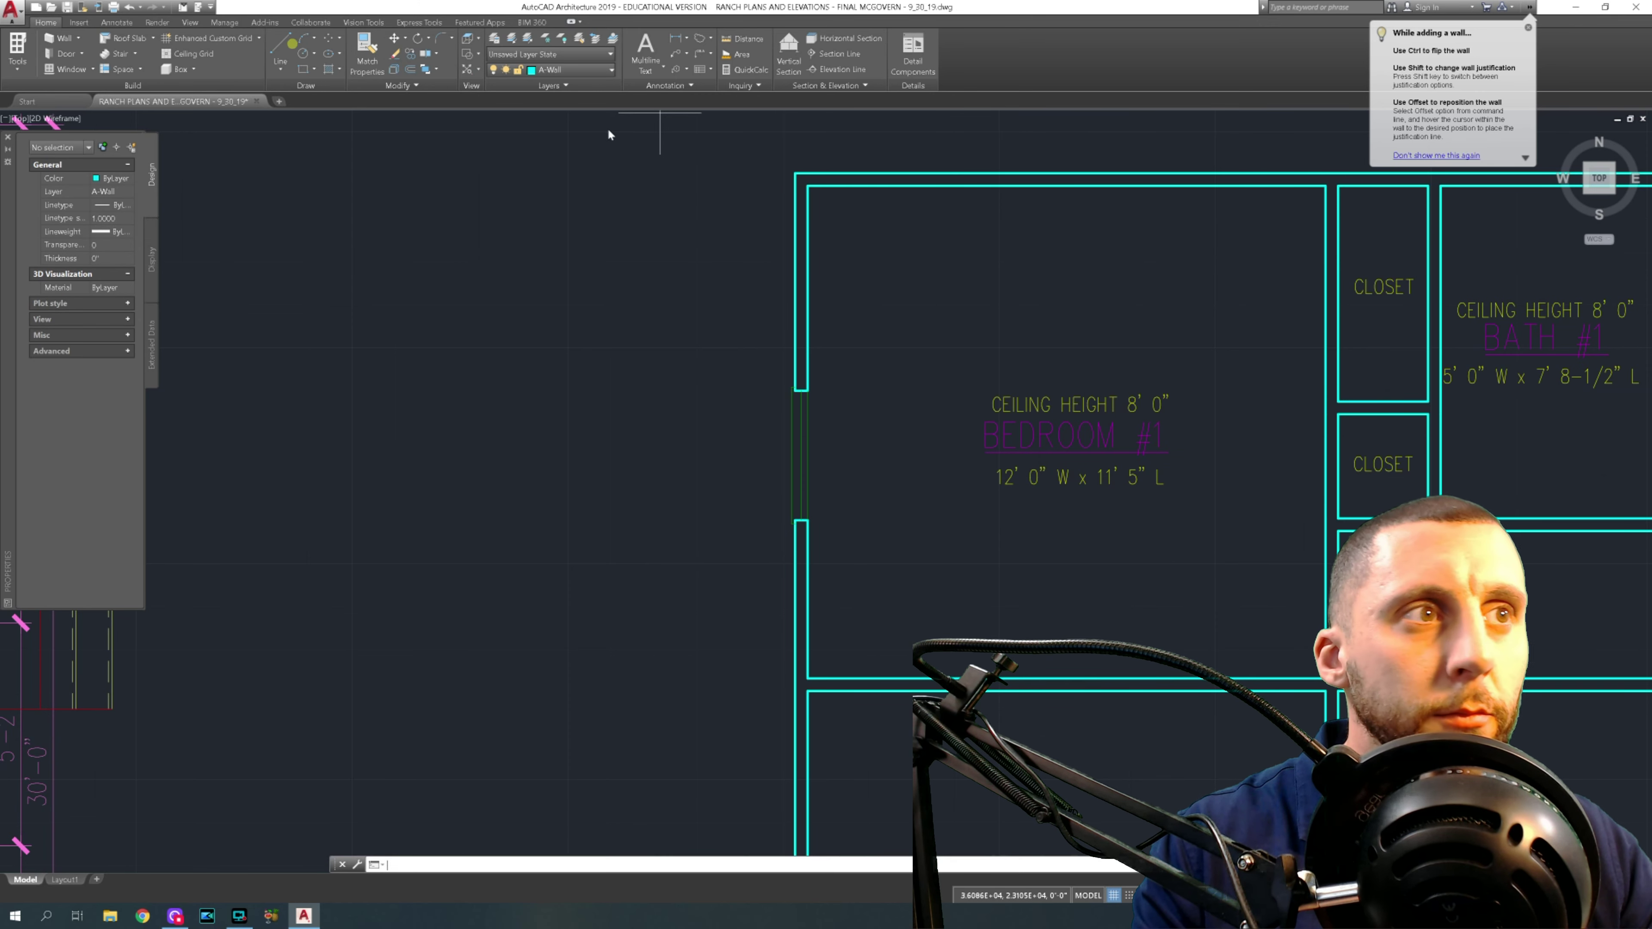
left_click(807, 135)
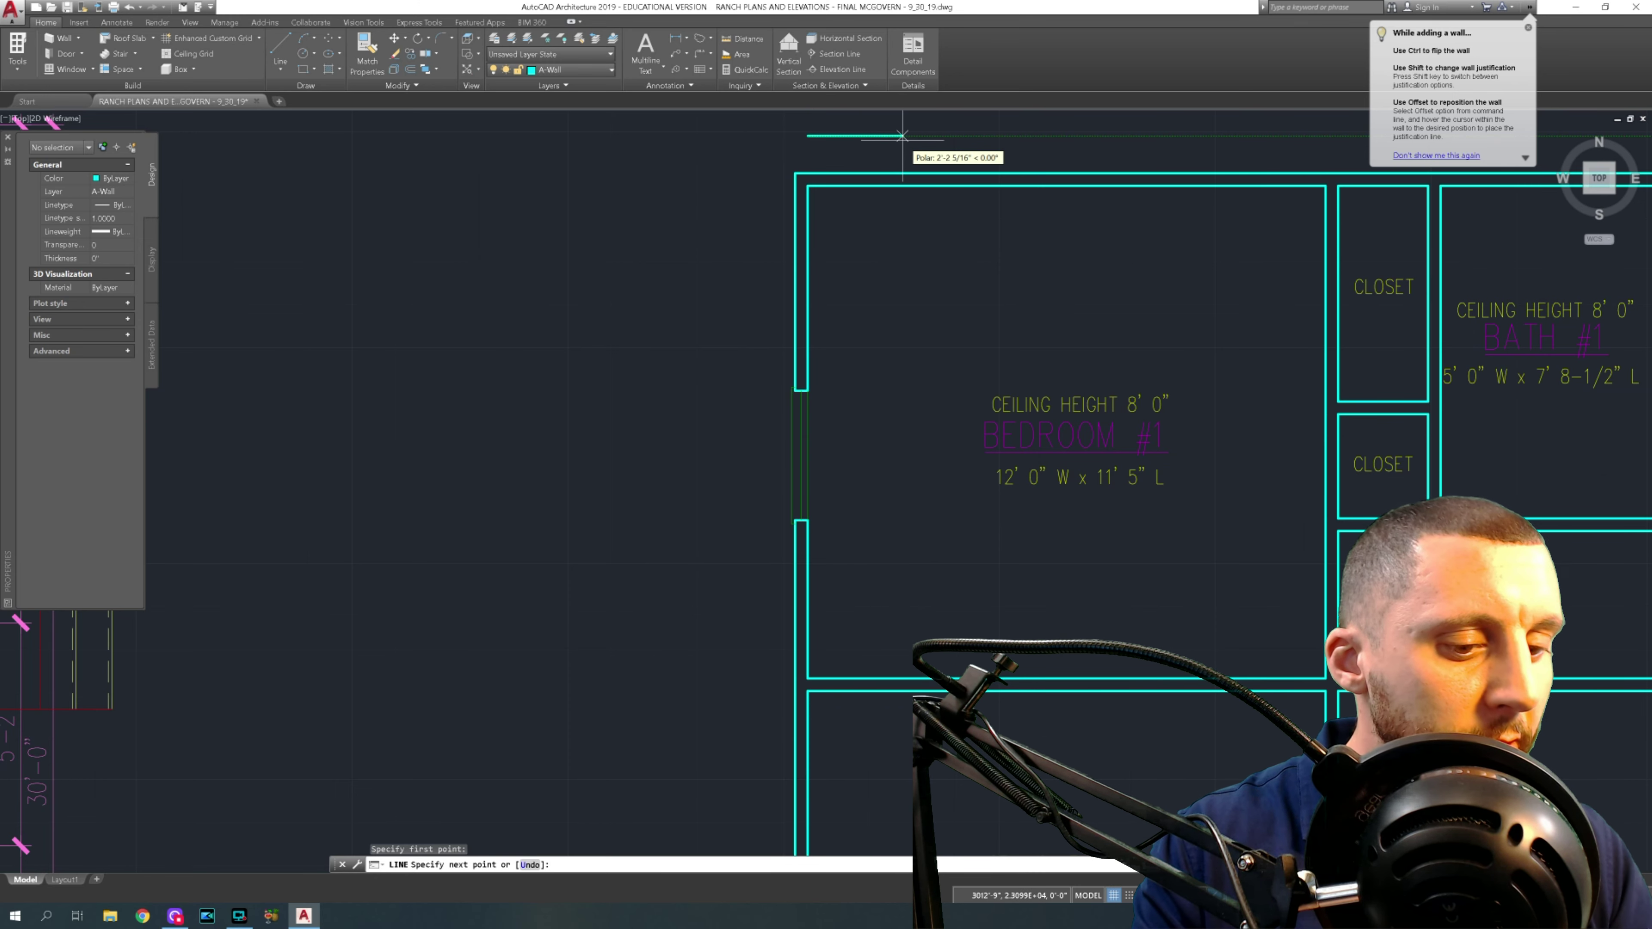
type("4'10")
key("Return")
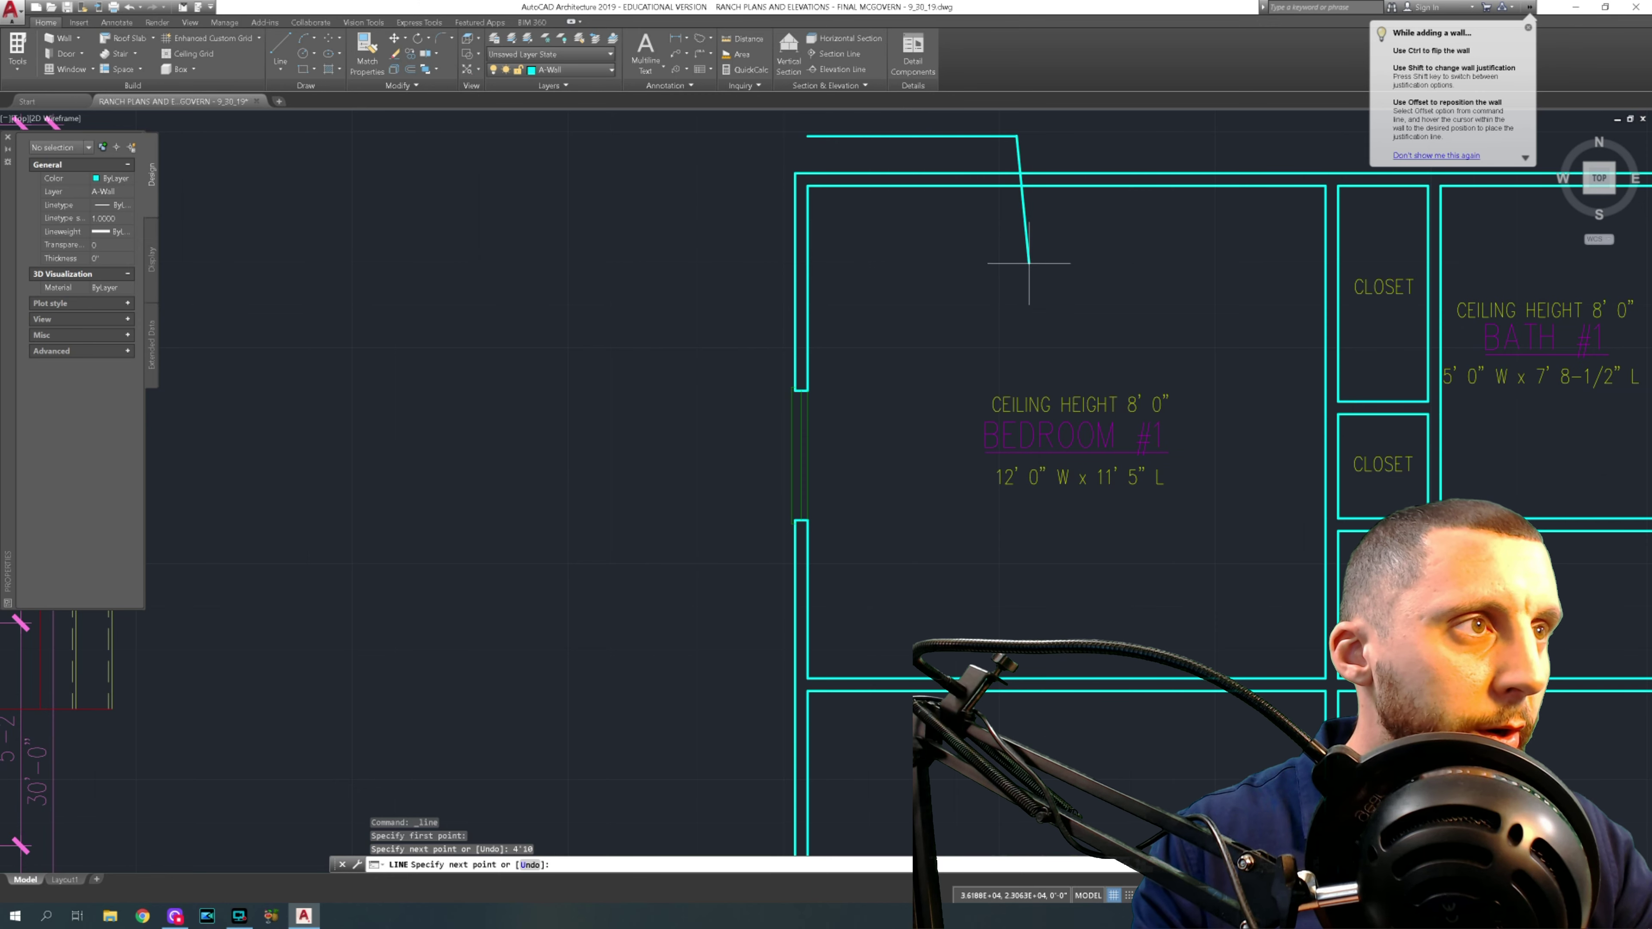
left_click(1017, 277)
key("Escape")
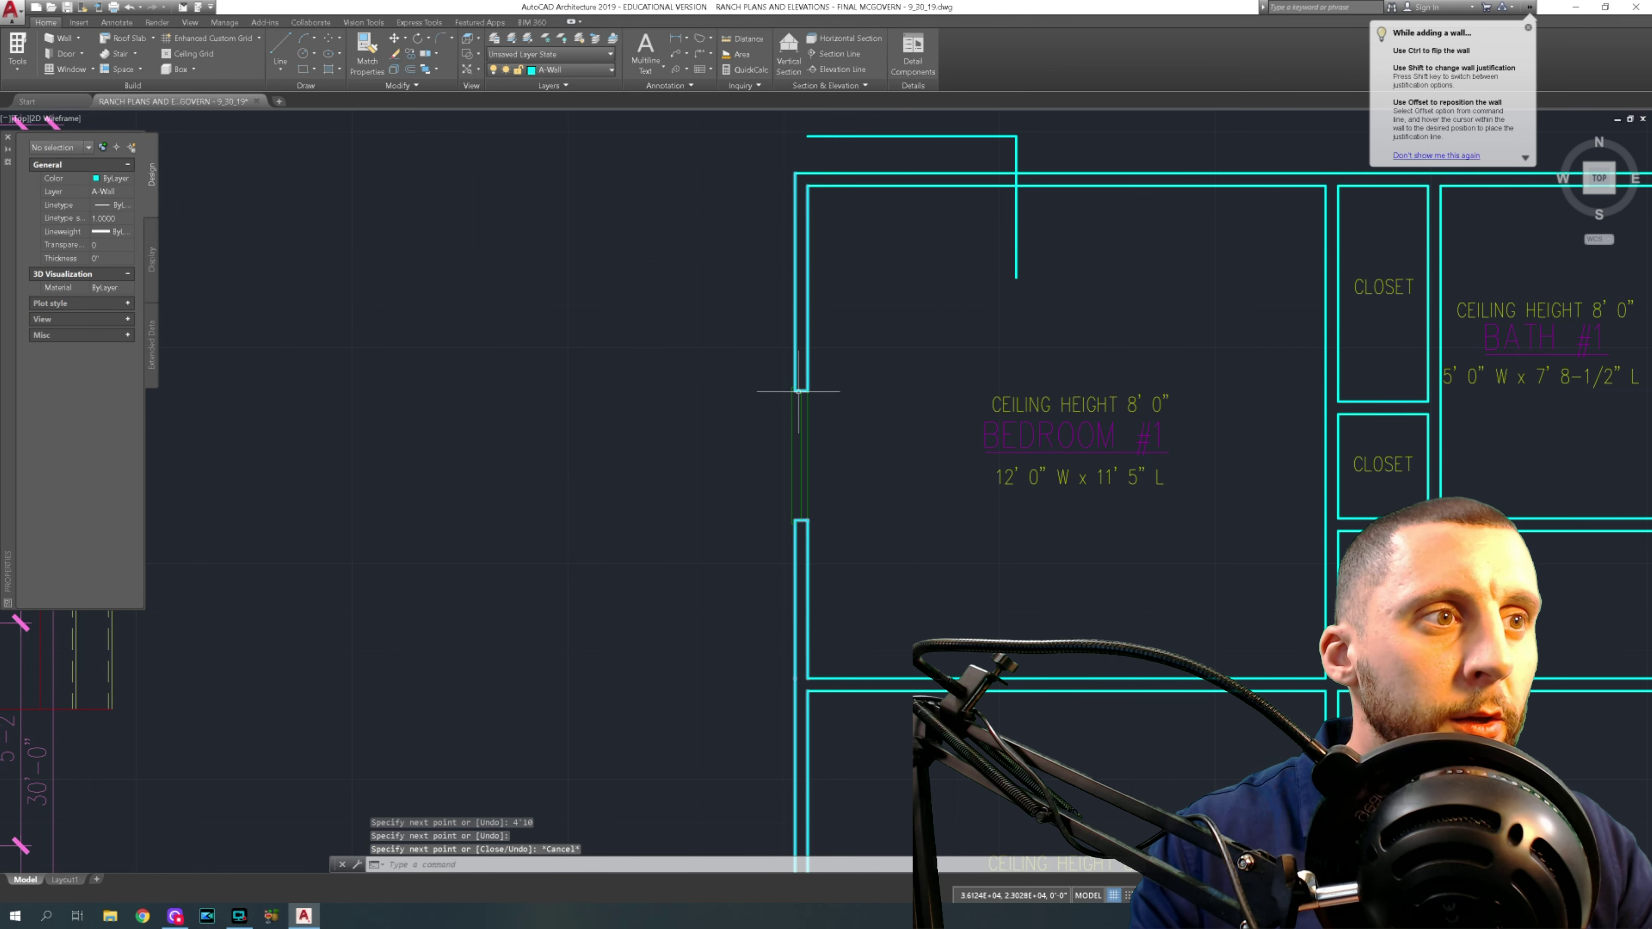
- Add a window matching BEDROOM #1's side-wall window to the room's upper exterior wall
left_click(787, 398)
left_click(797, 416)
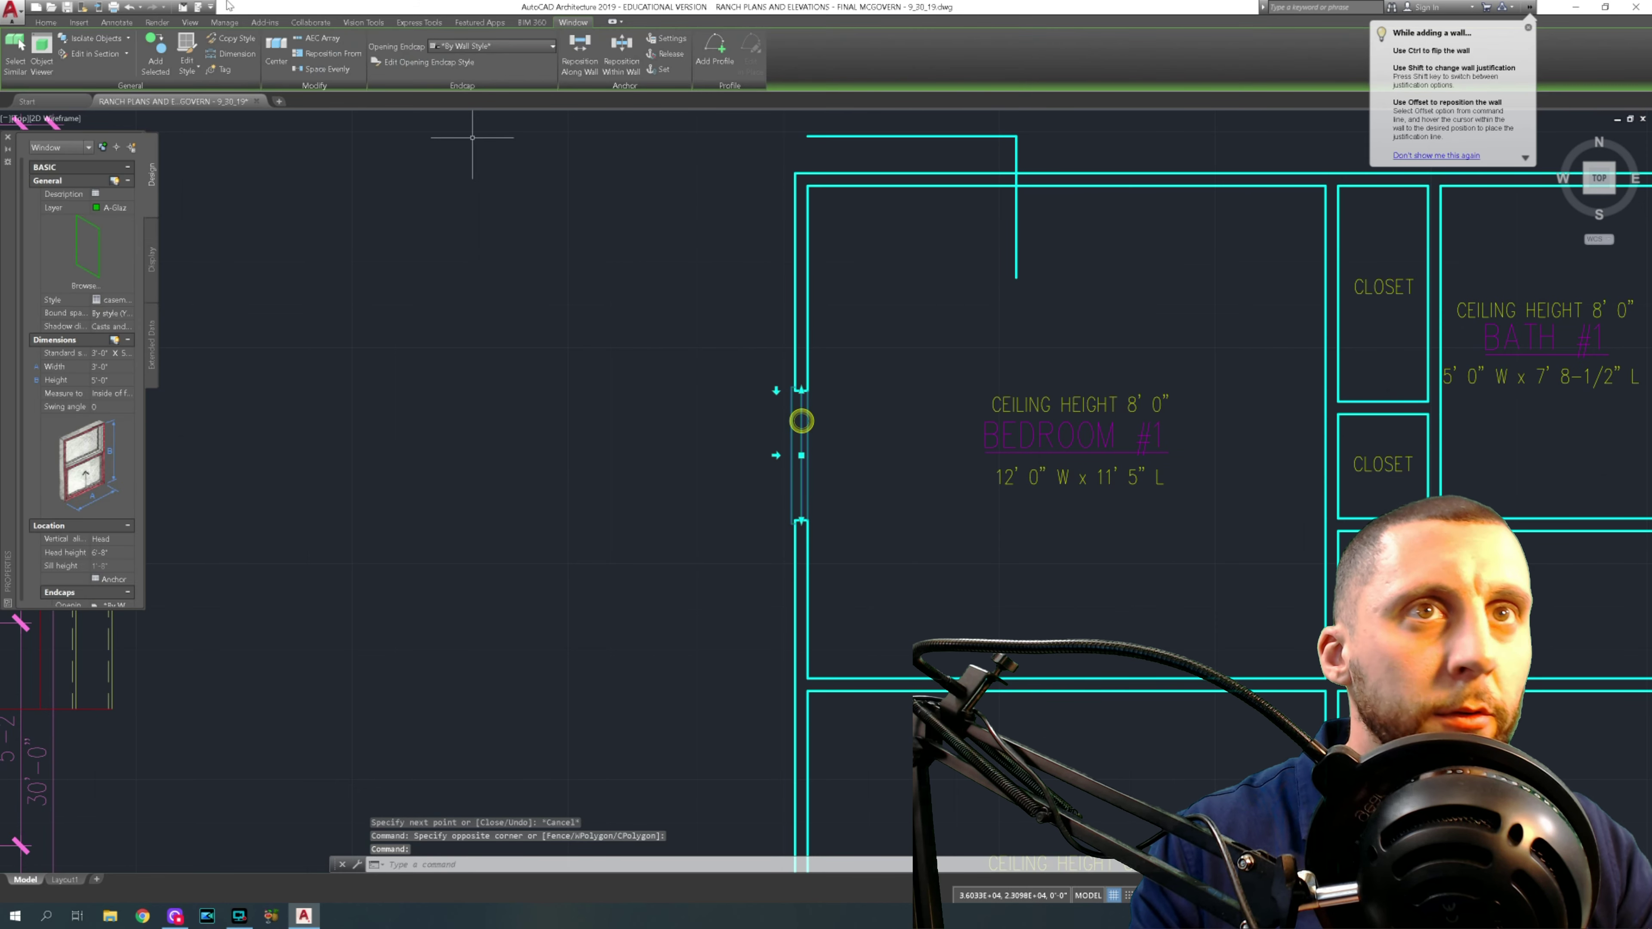
left_click(155, 56)
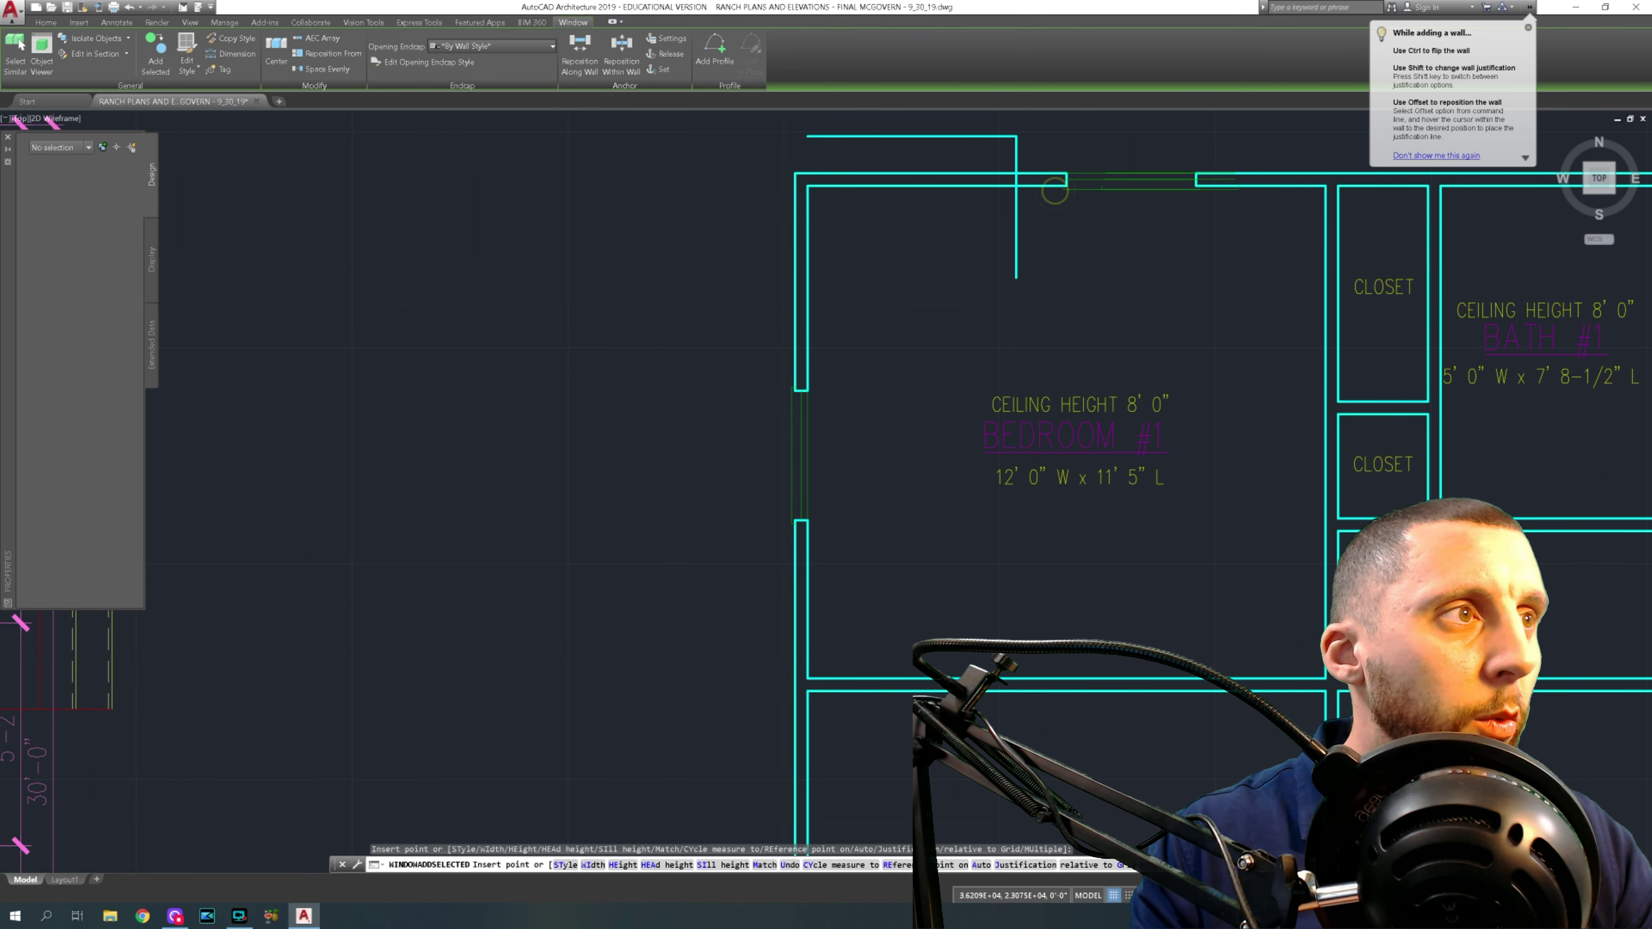
left_click(1105, 176)
key("Escape")
- Move BEDROOM #1's upper-wall window so its midpoint sits on the vertical guide line
left_click(1105, 182)
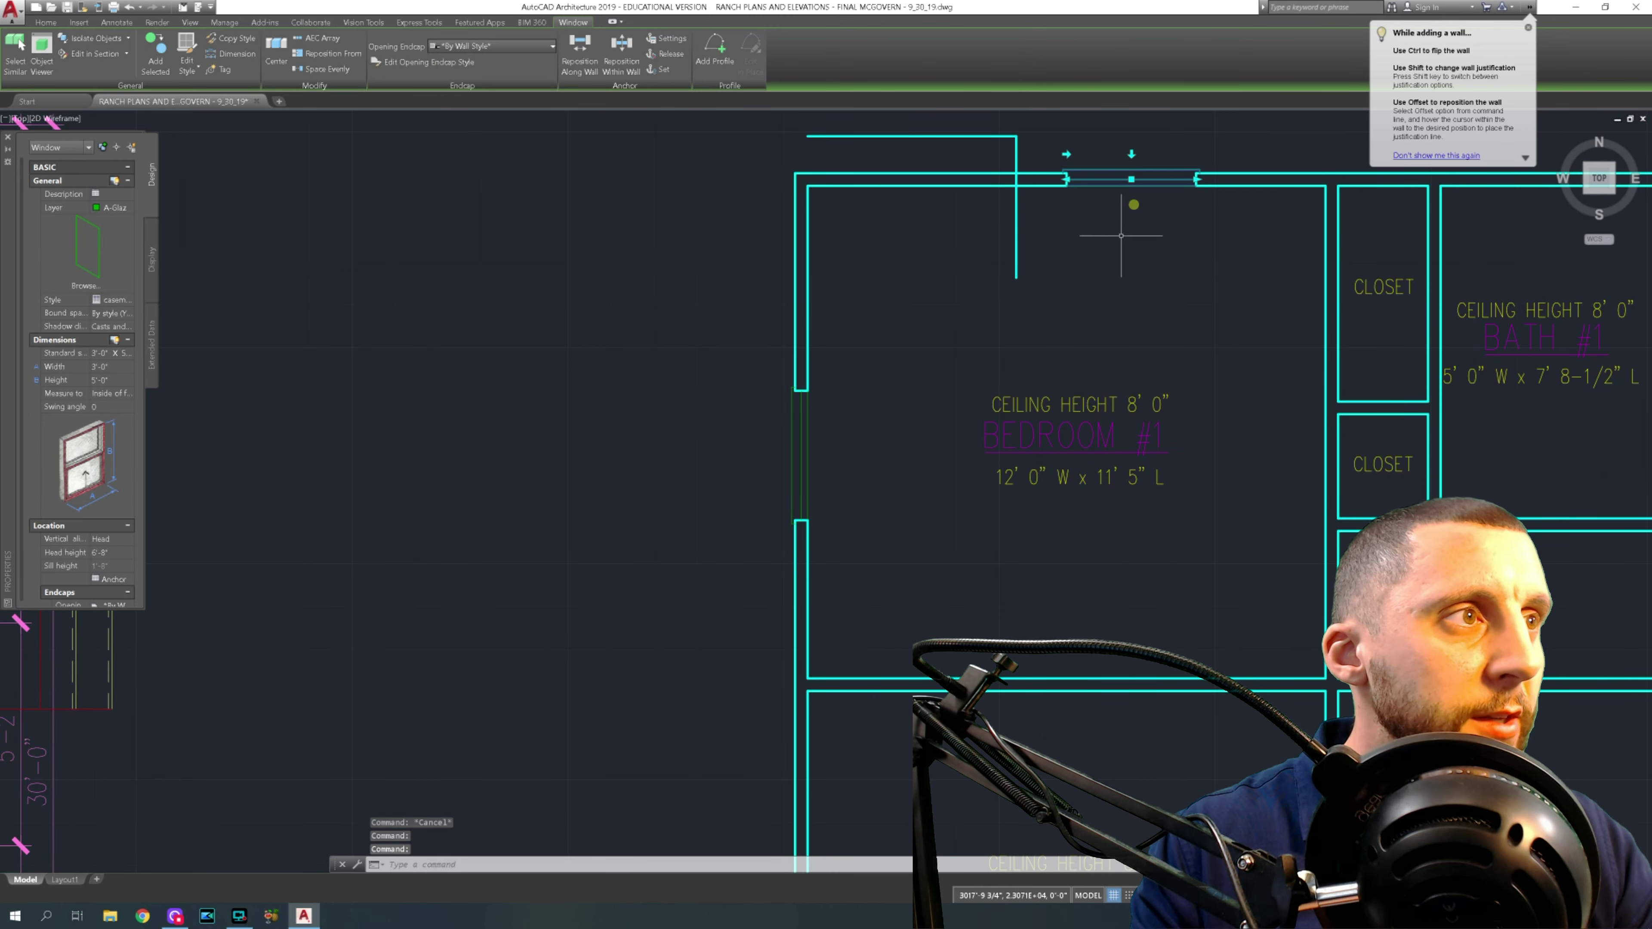
type("m")
key("Return")
left_click(1132, 185)
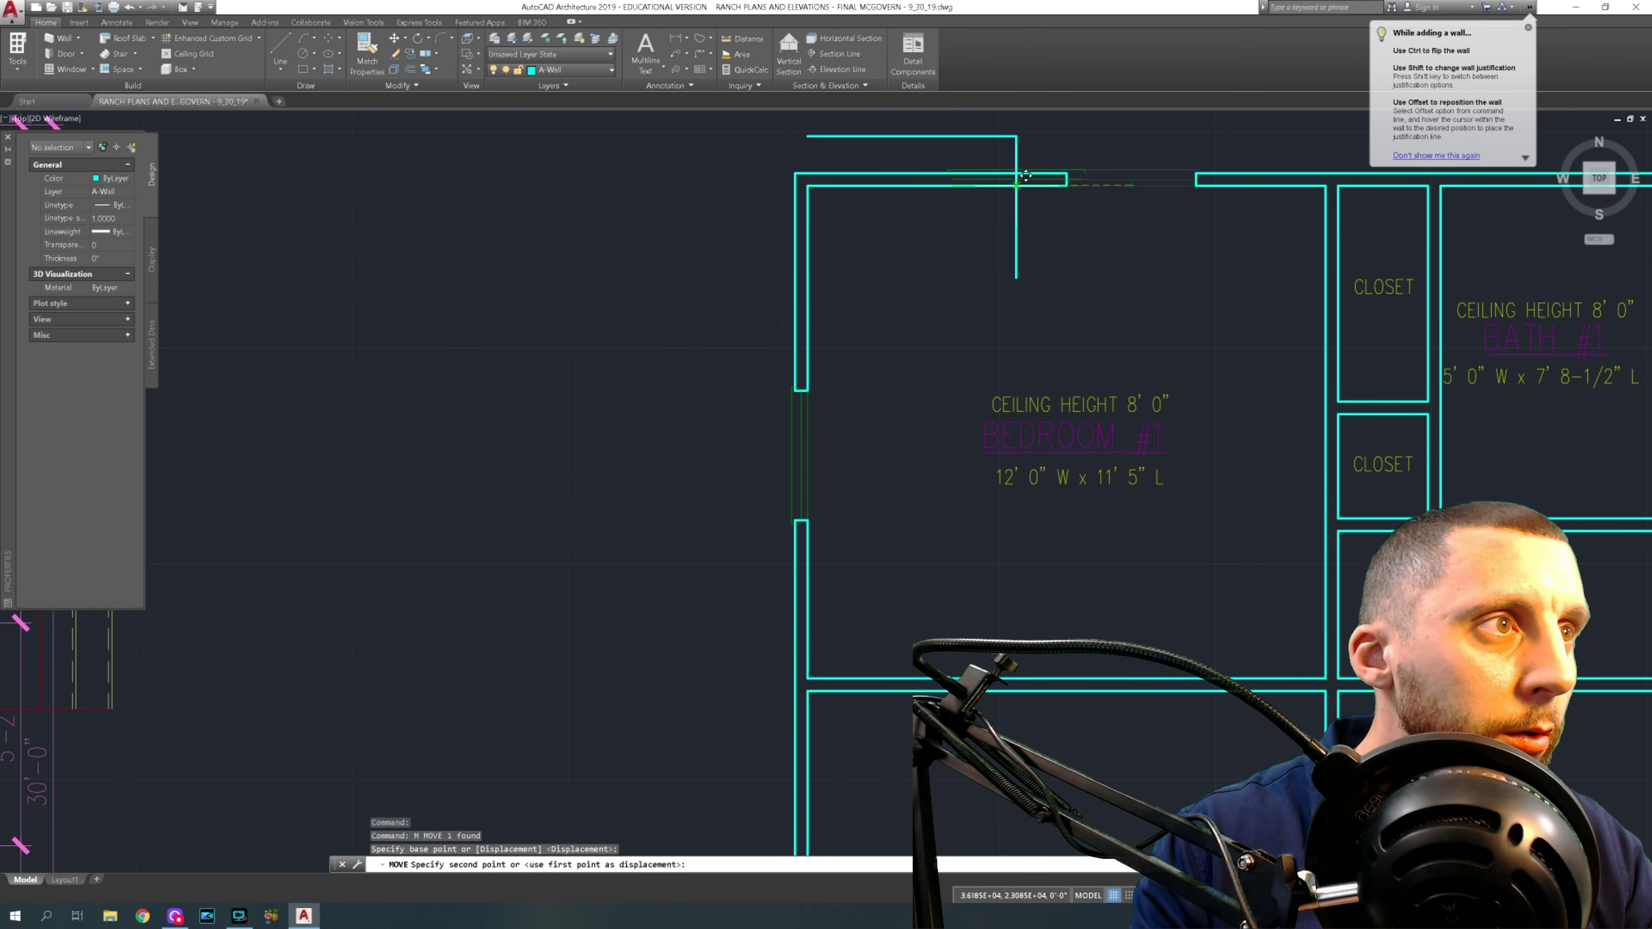
left_click(1014, 184)
key("Escape")
- Erase the two guide lines at BEDROOM #1's upper wall
left_click(1058, 214)
left_click(970, 254)
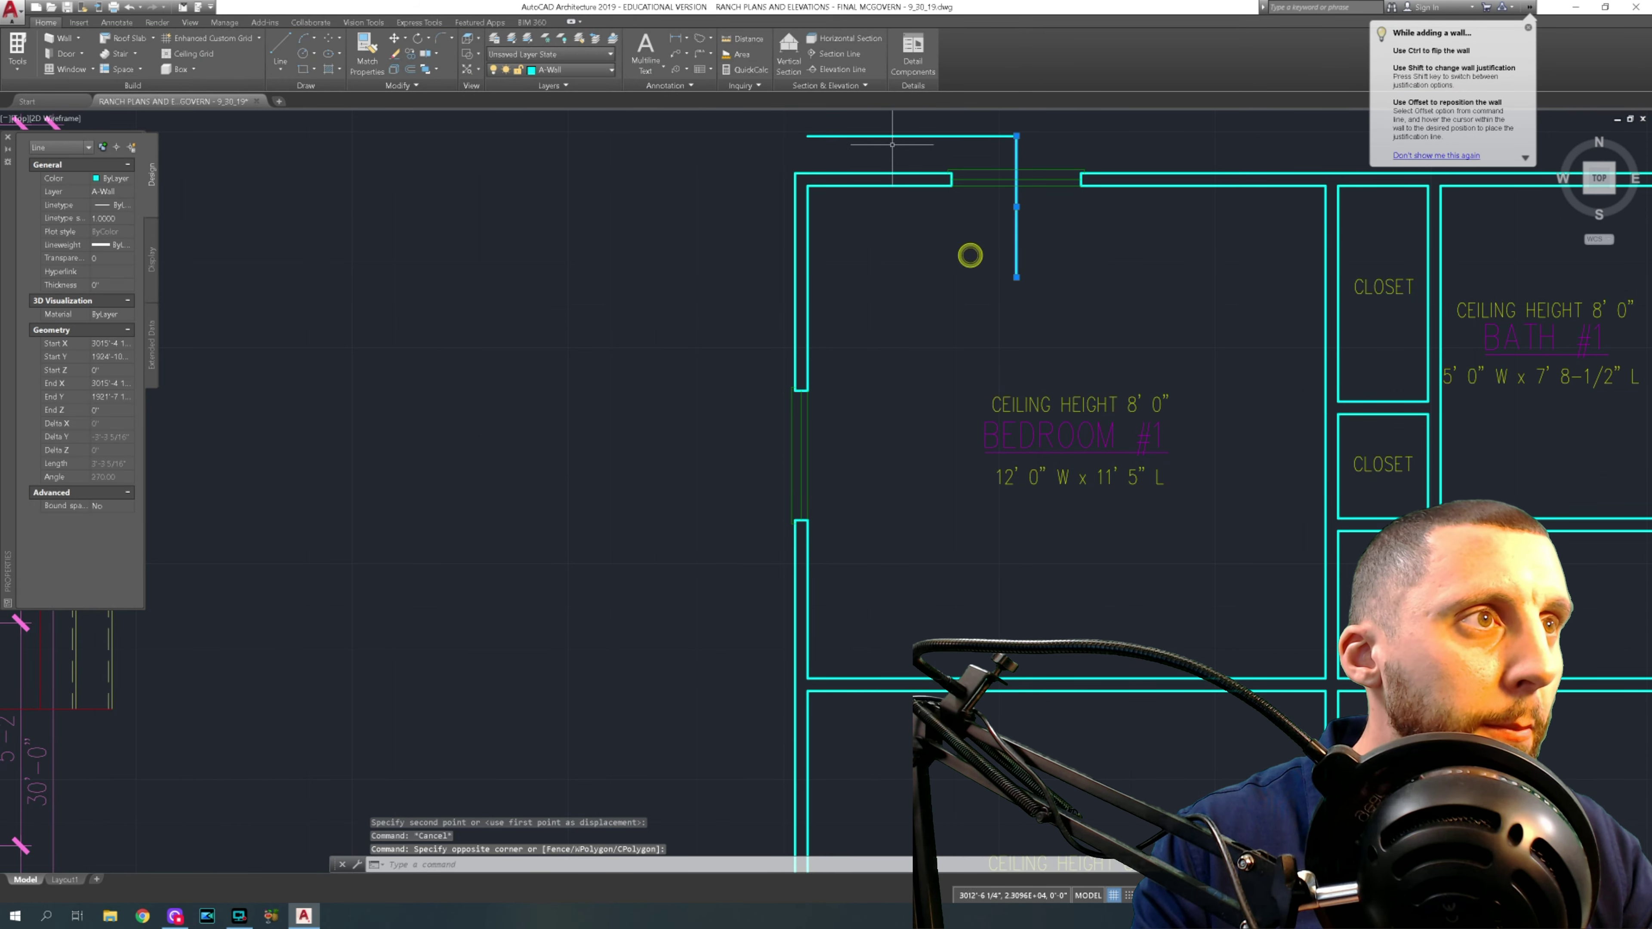
left_click(891, 144)
left_click(871, 123)
key("Delete")
scroll(943, 203, "down", 2)
middle_click_drag(1003, 250, 718, 288)
key("Escape")
key("Escape")
scroll(848, 287, "down", 2)
scroll(922, 298, "up", 2)
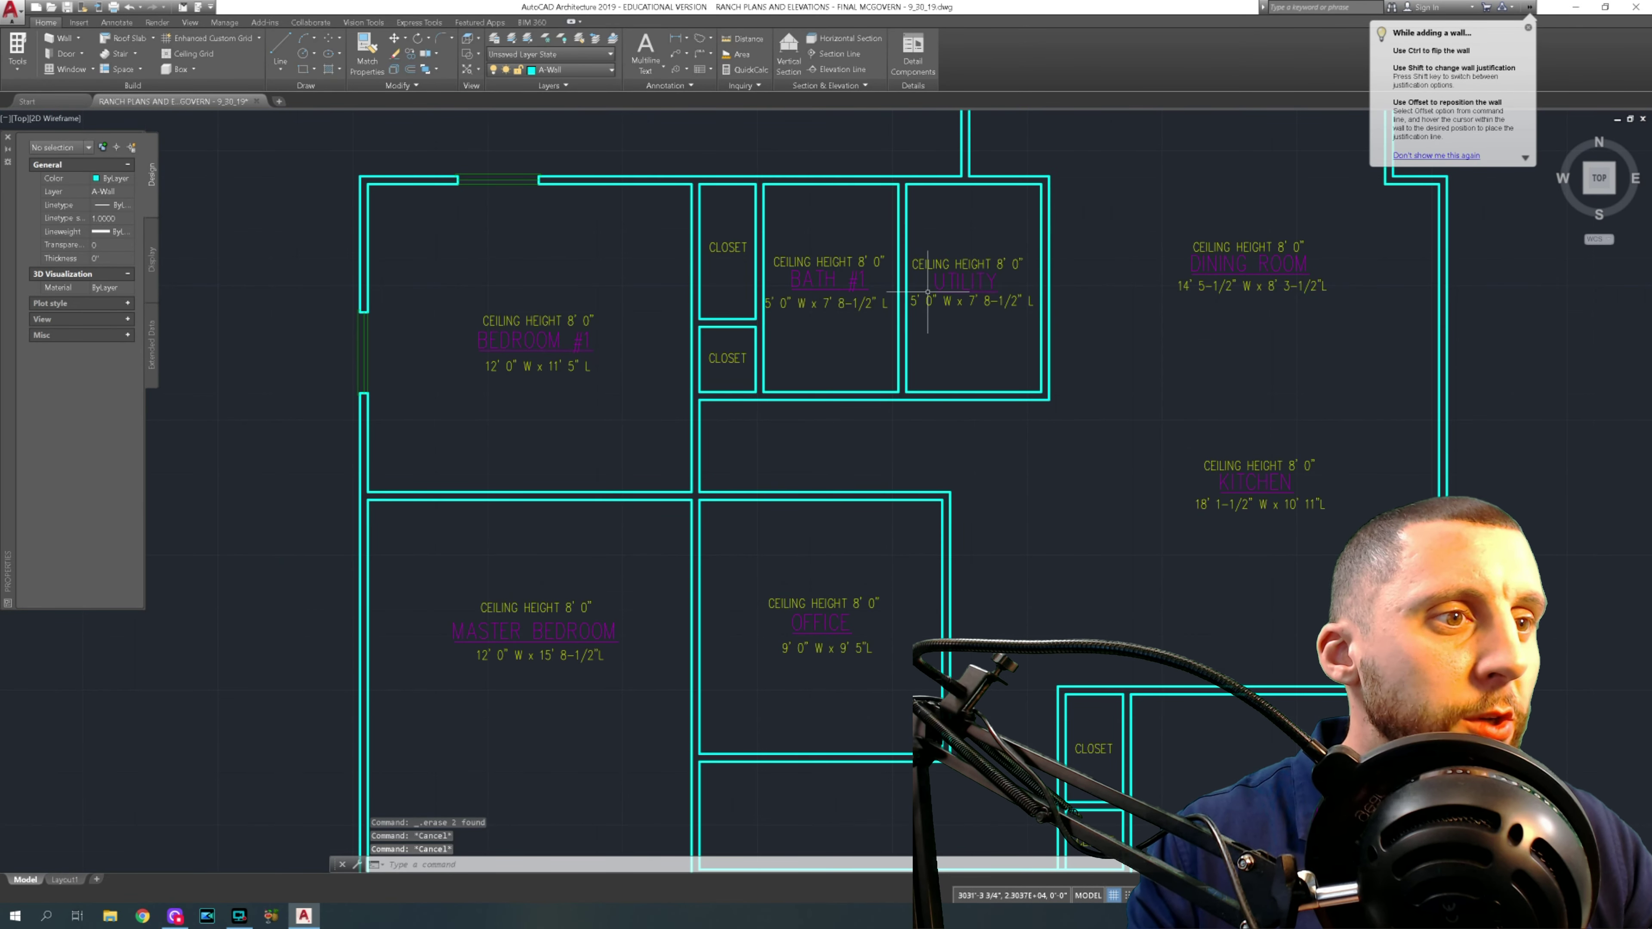
type("R")
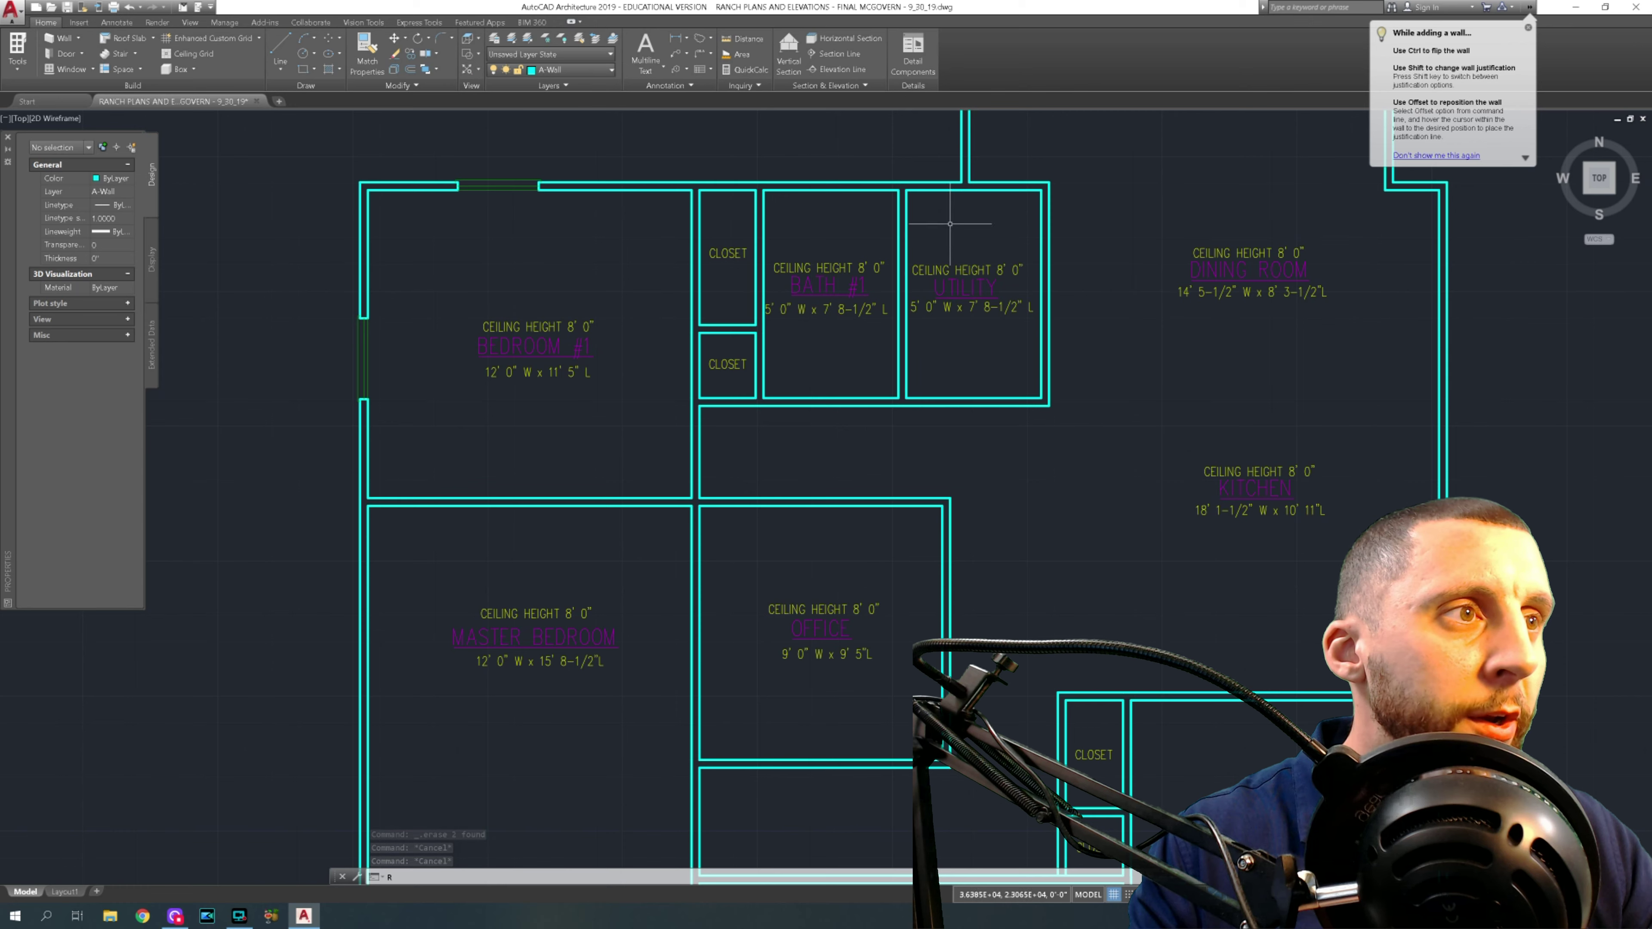
middle_click_drag(582, 222, 662, 210)
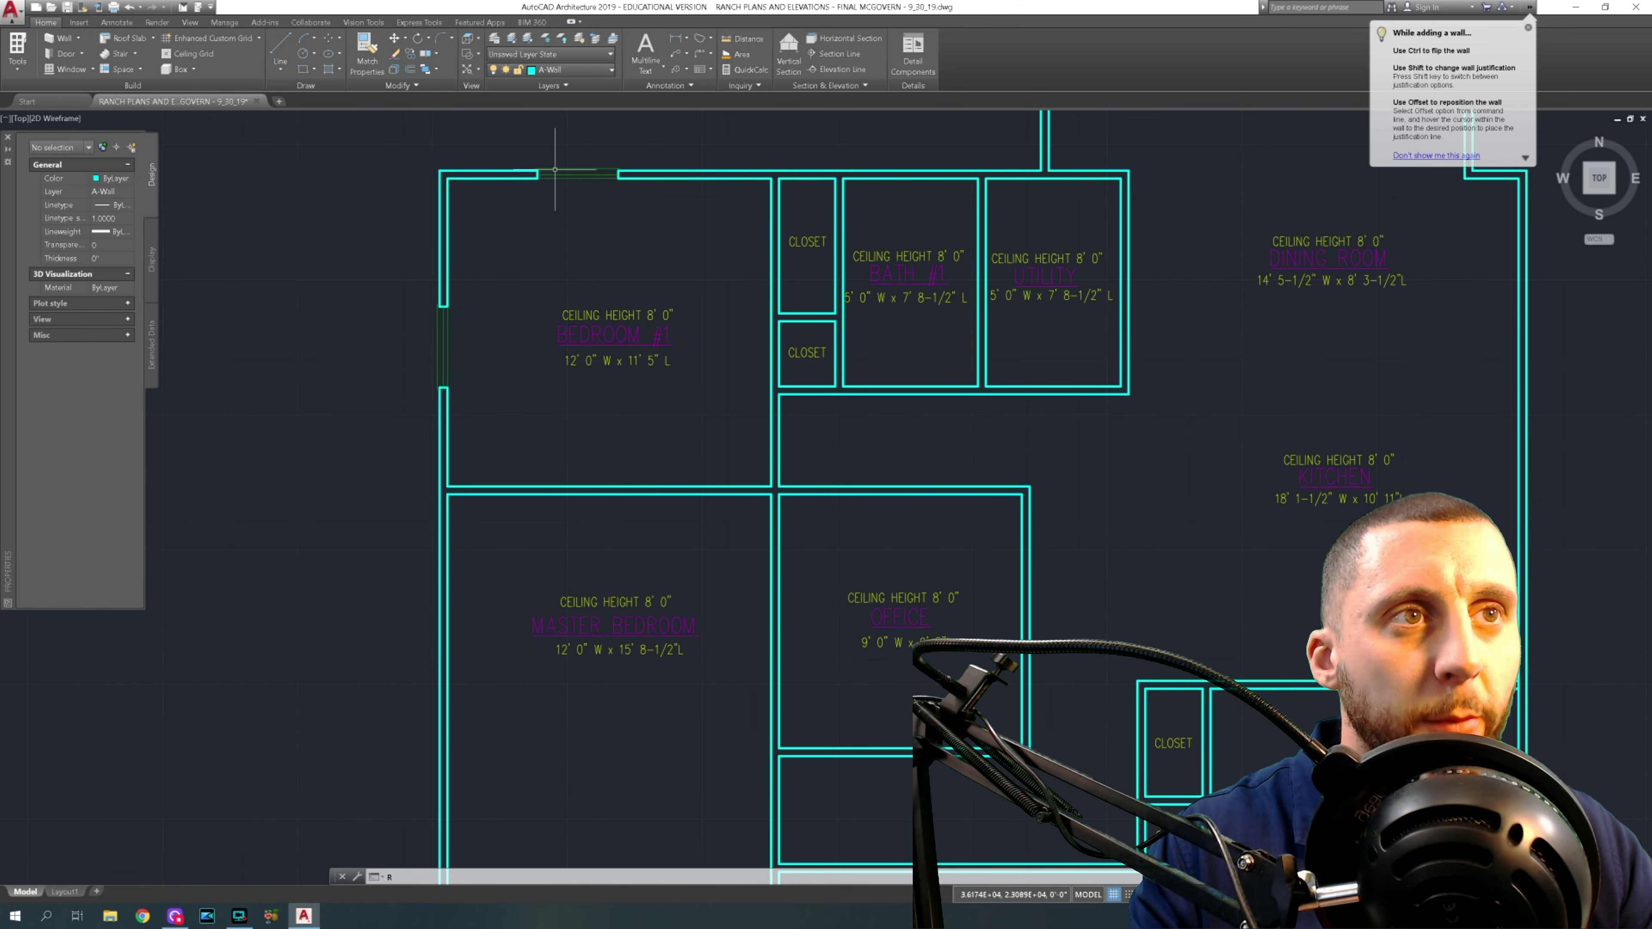
key("Escape")
key("Escape")
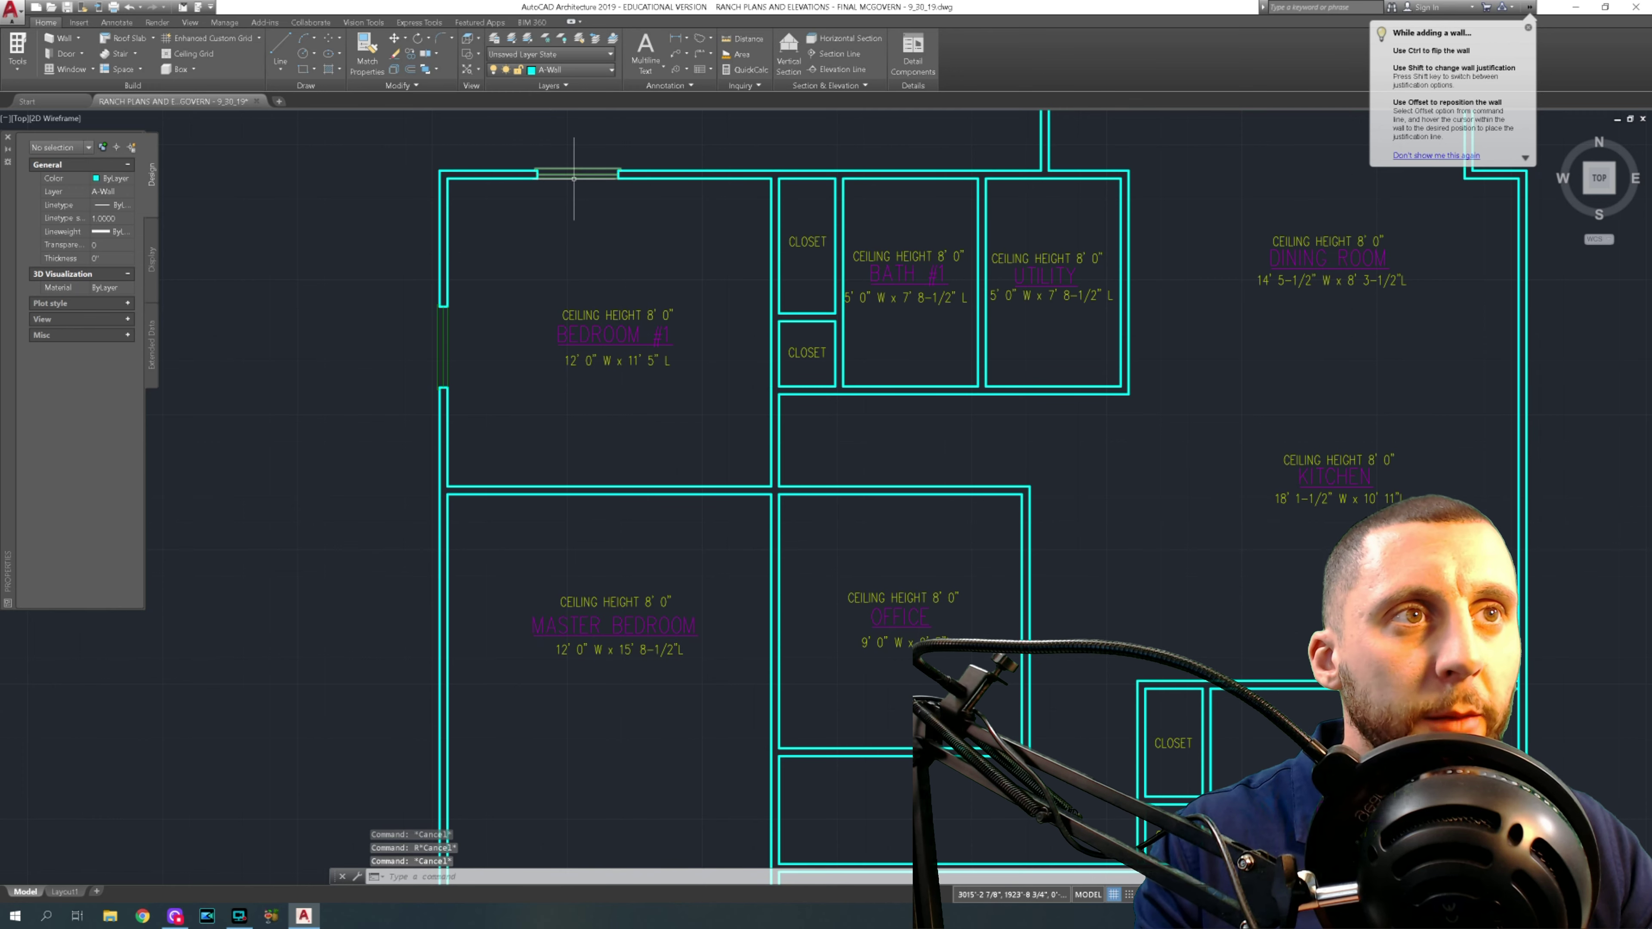
- Add a window matching BEDROOM #1's upper-wall window to the exterior wall above BATH #1, and flip it to face outside
left_click(556, 181)
left_click(155, 52)
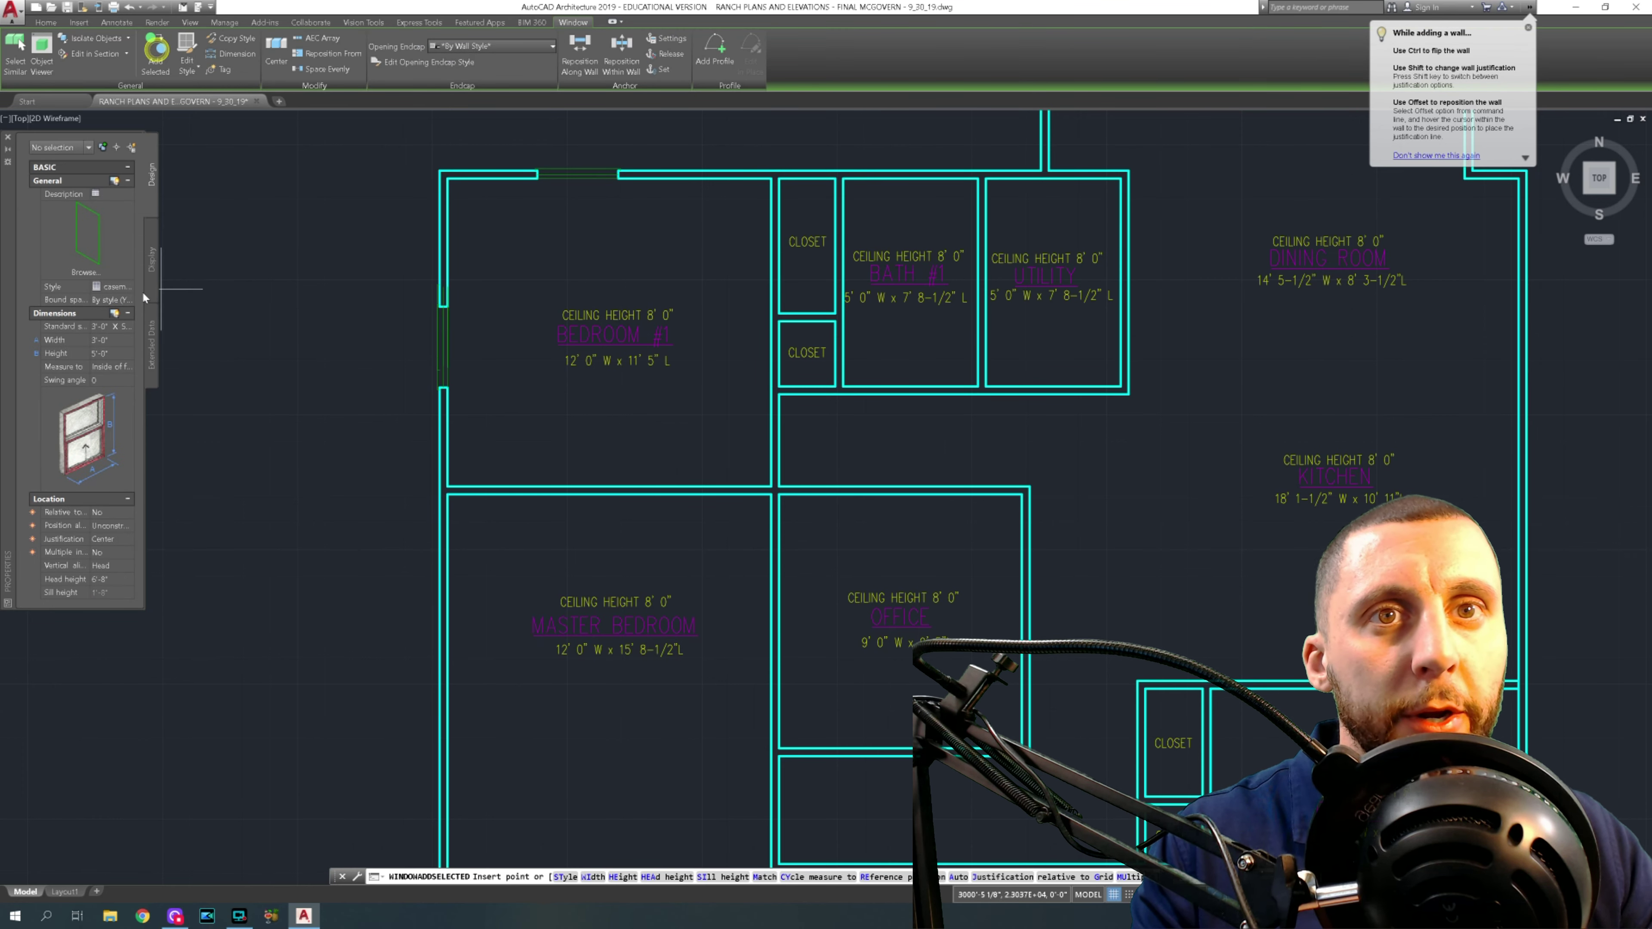
double_click(105, 339)
key("BackSpace")
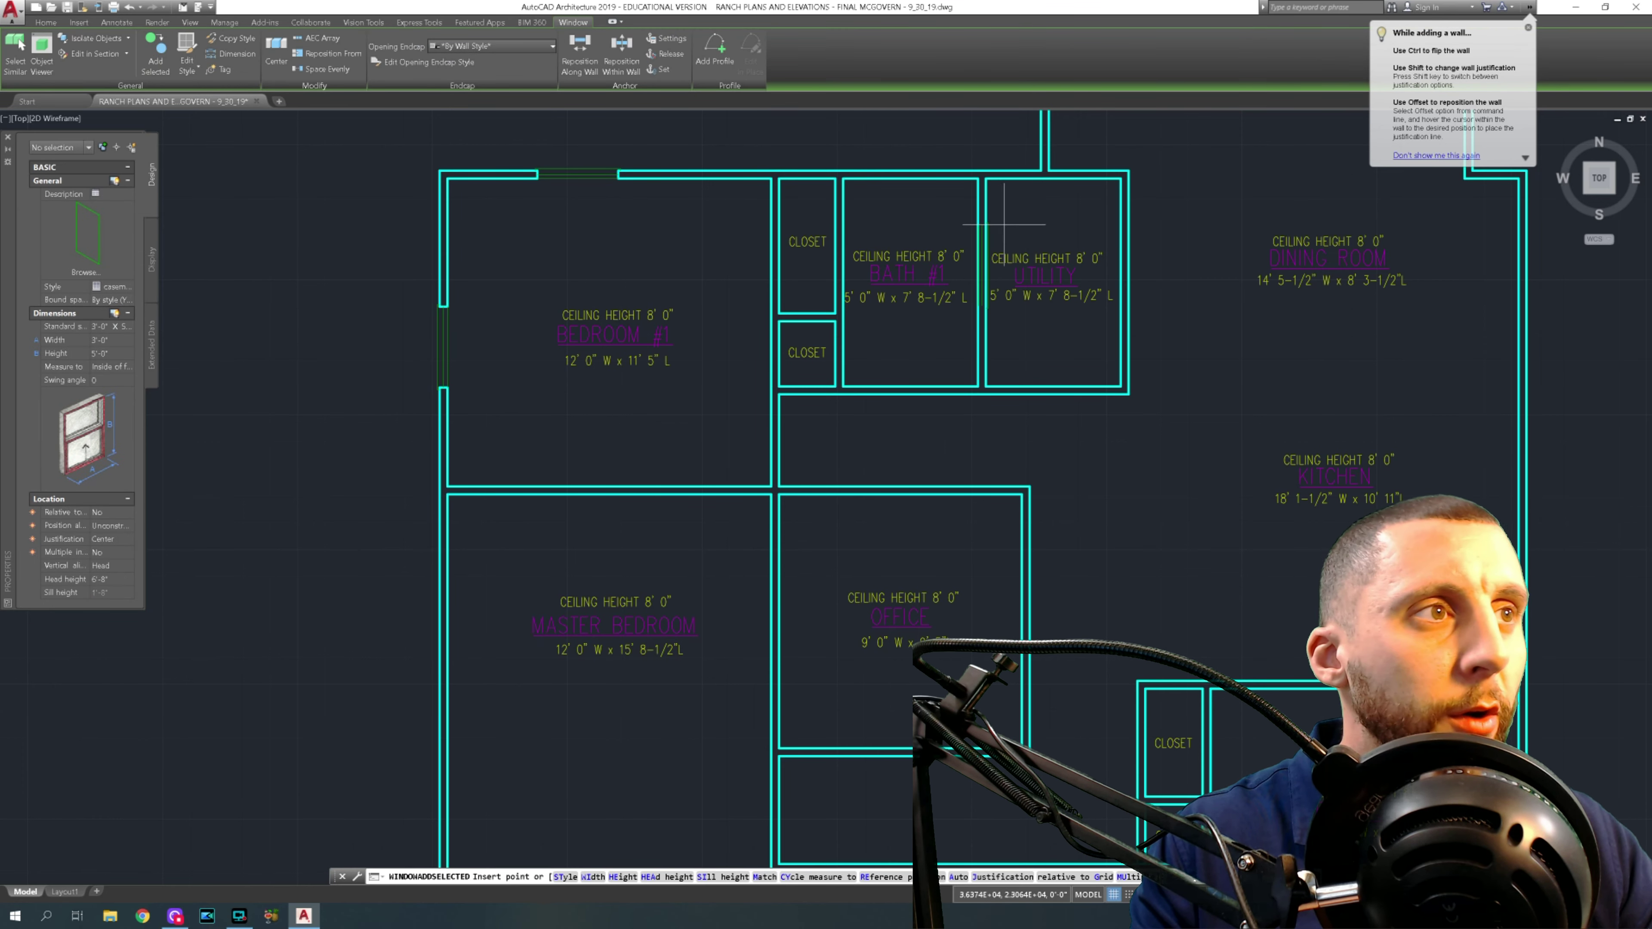
key("Escape")
key("Escape")
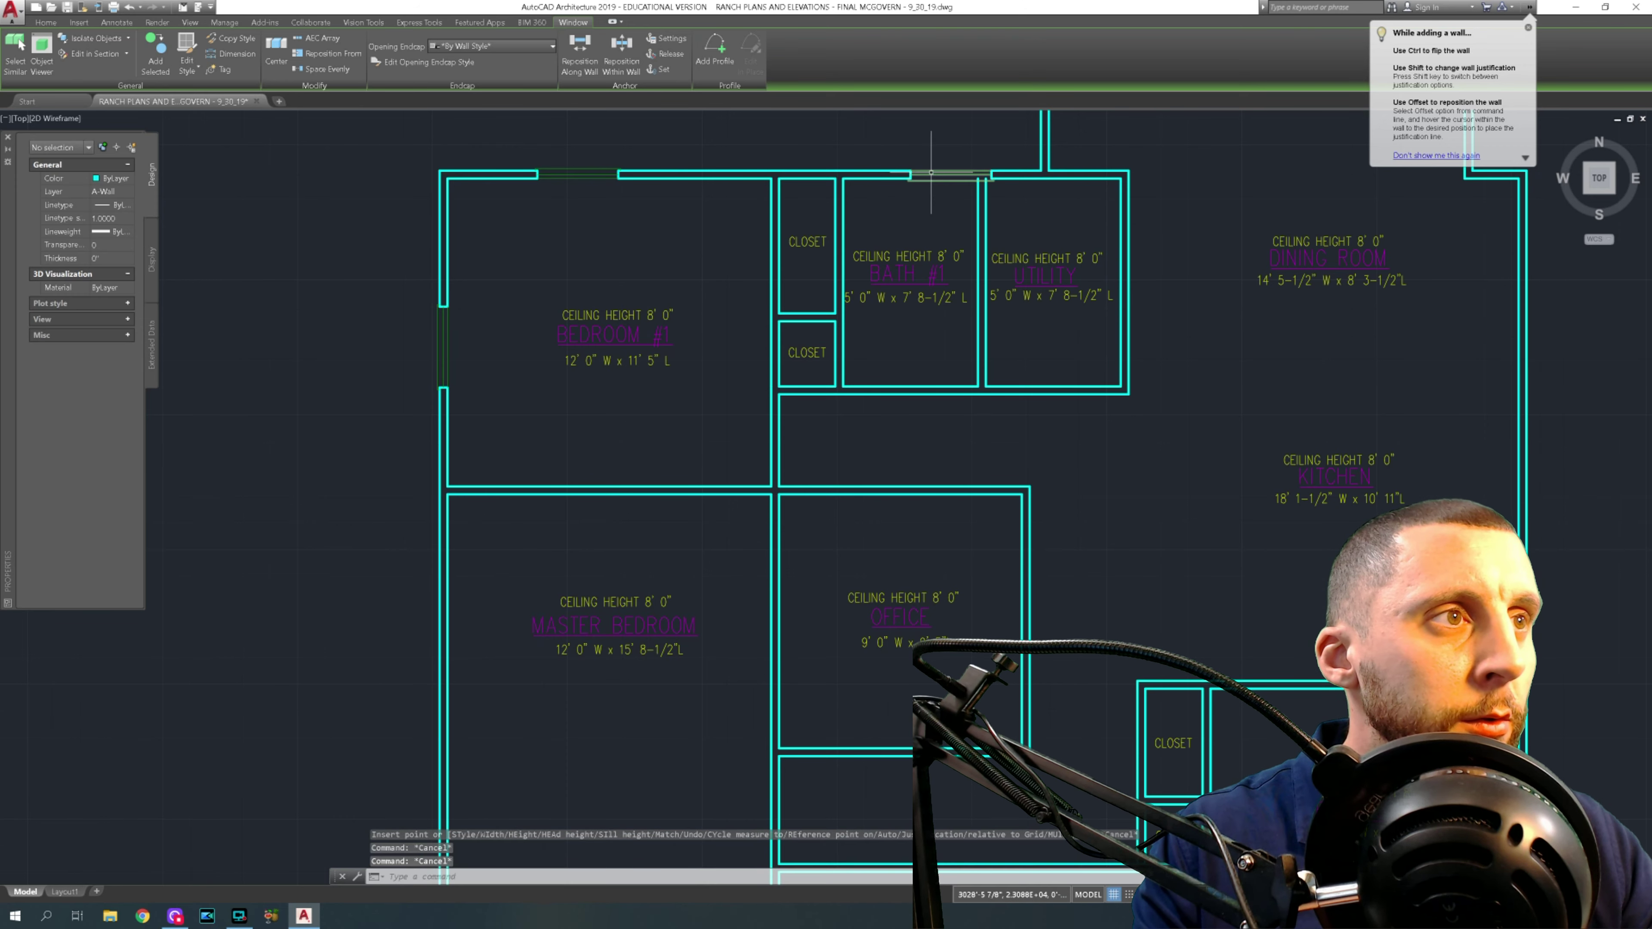
left_click(934, 174)
scroll(935, 186, "up", 4)
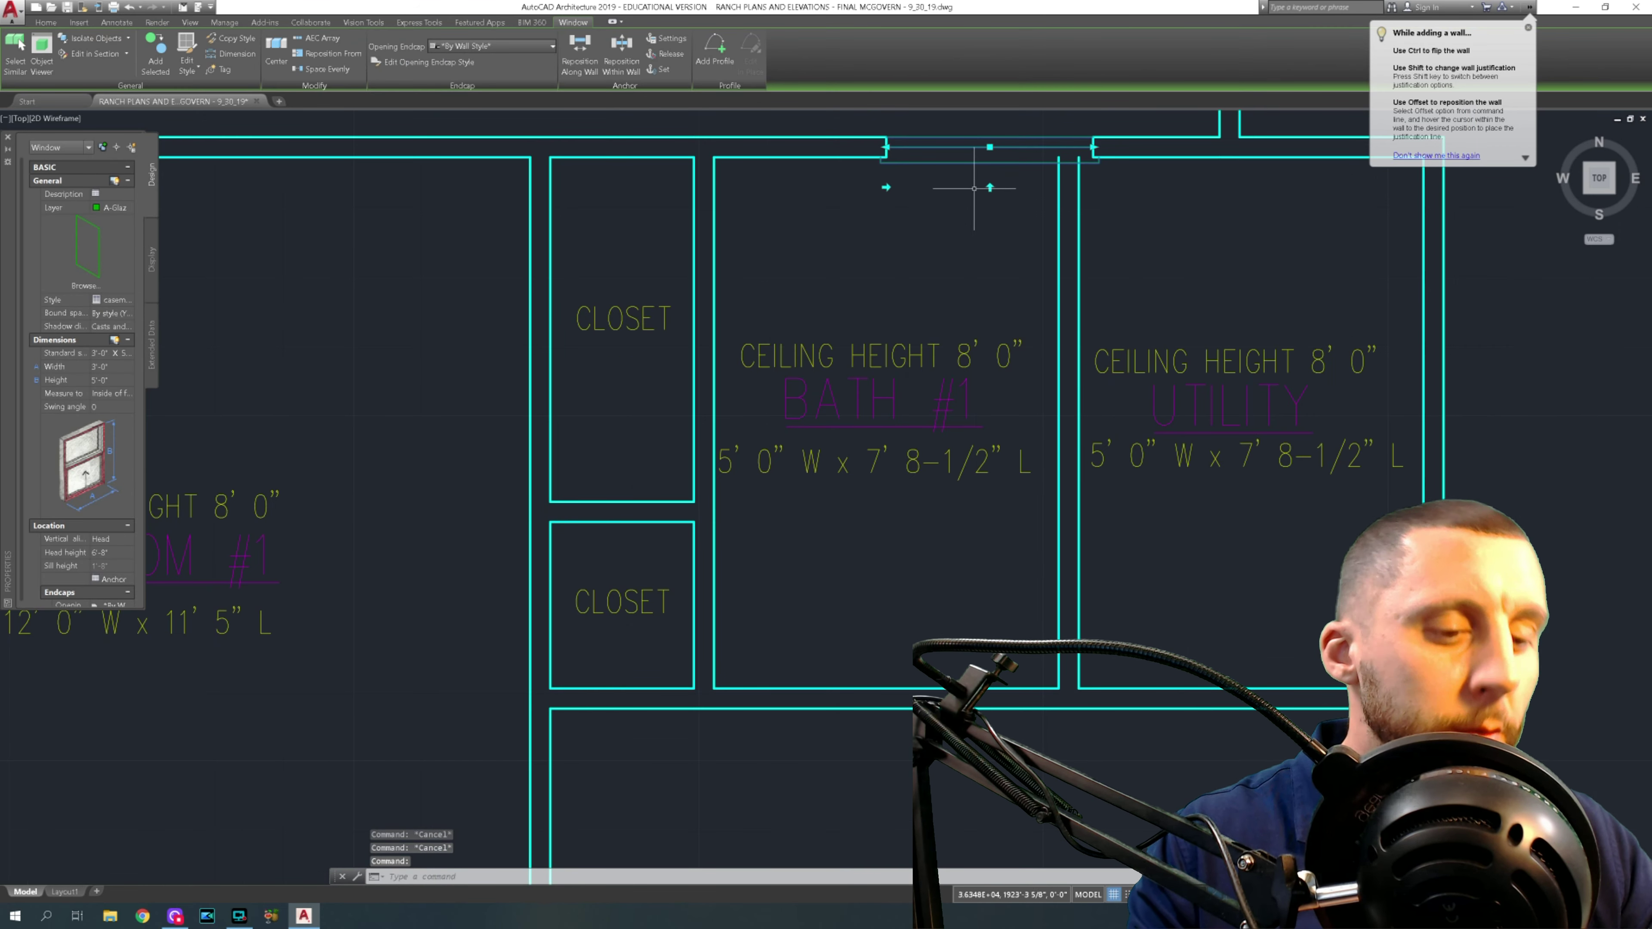
left_click(992, 183)
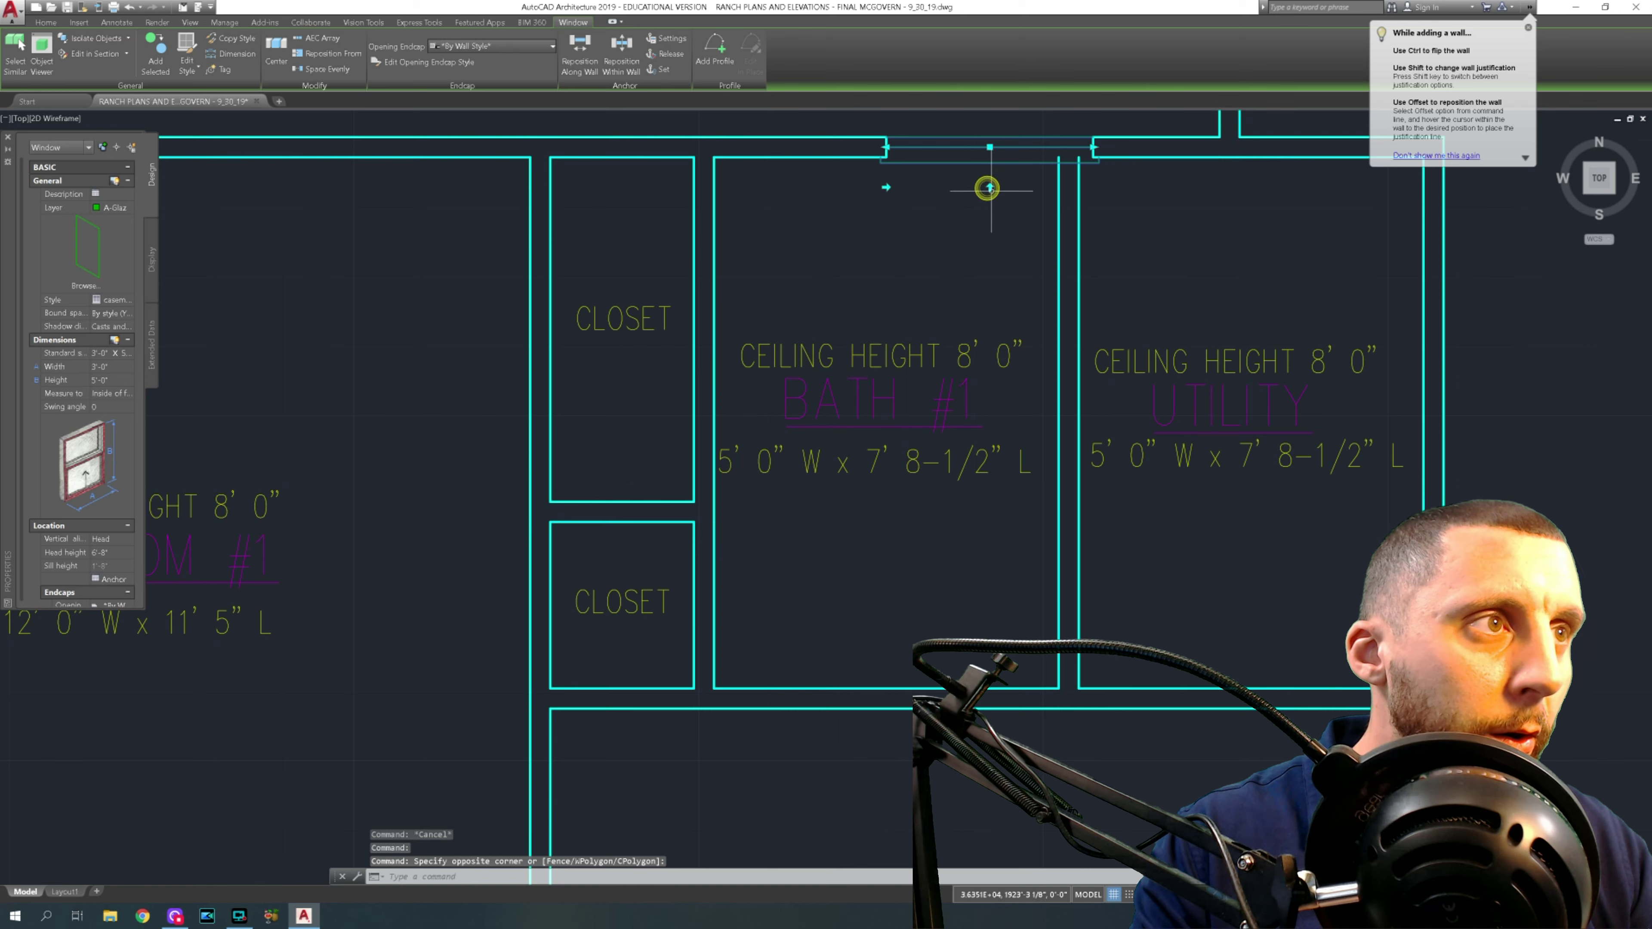
- Move the new window along the exterior wall so it lies fully between BATH #1's side walls
type("m")
key("Return")
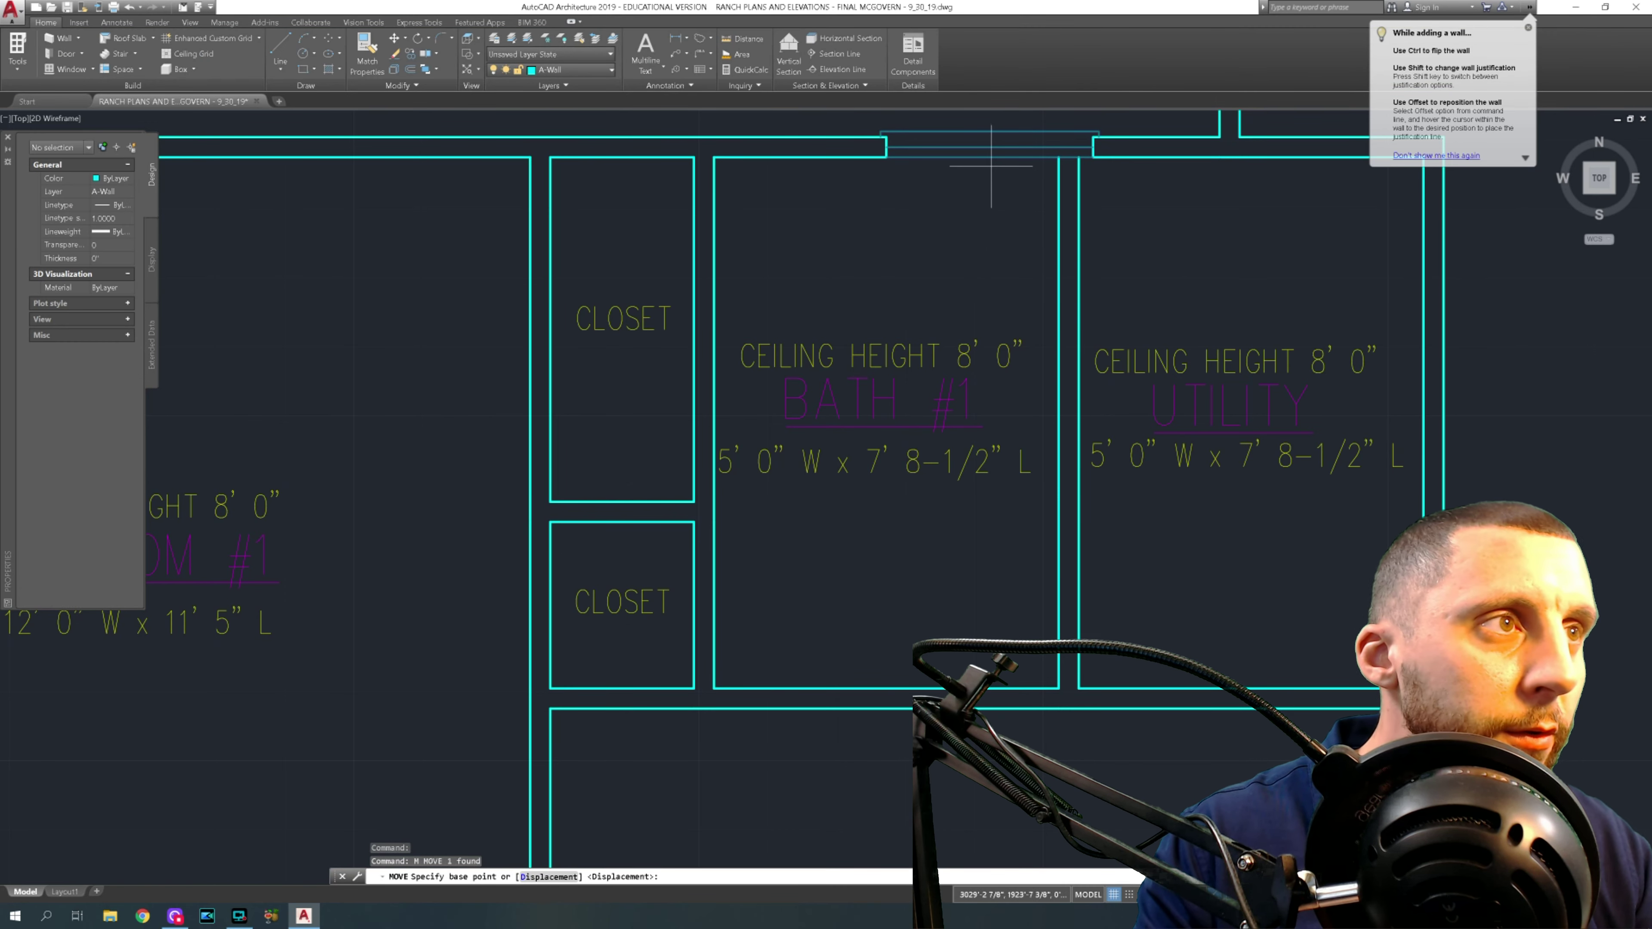
left_click(989, 157)
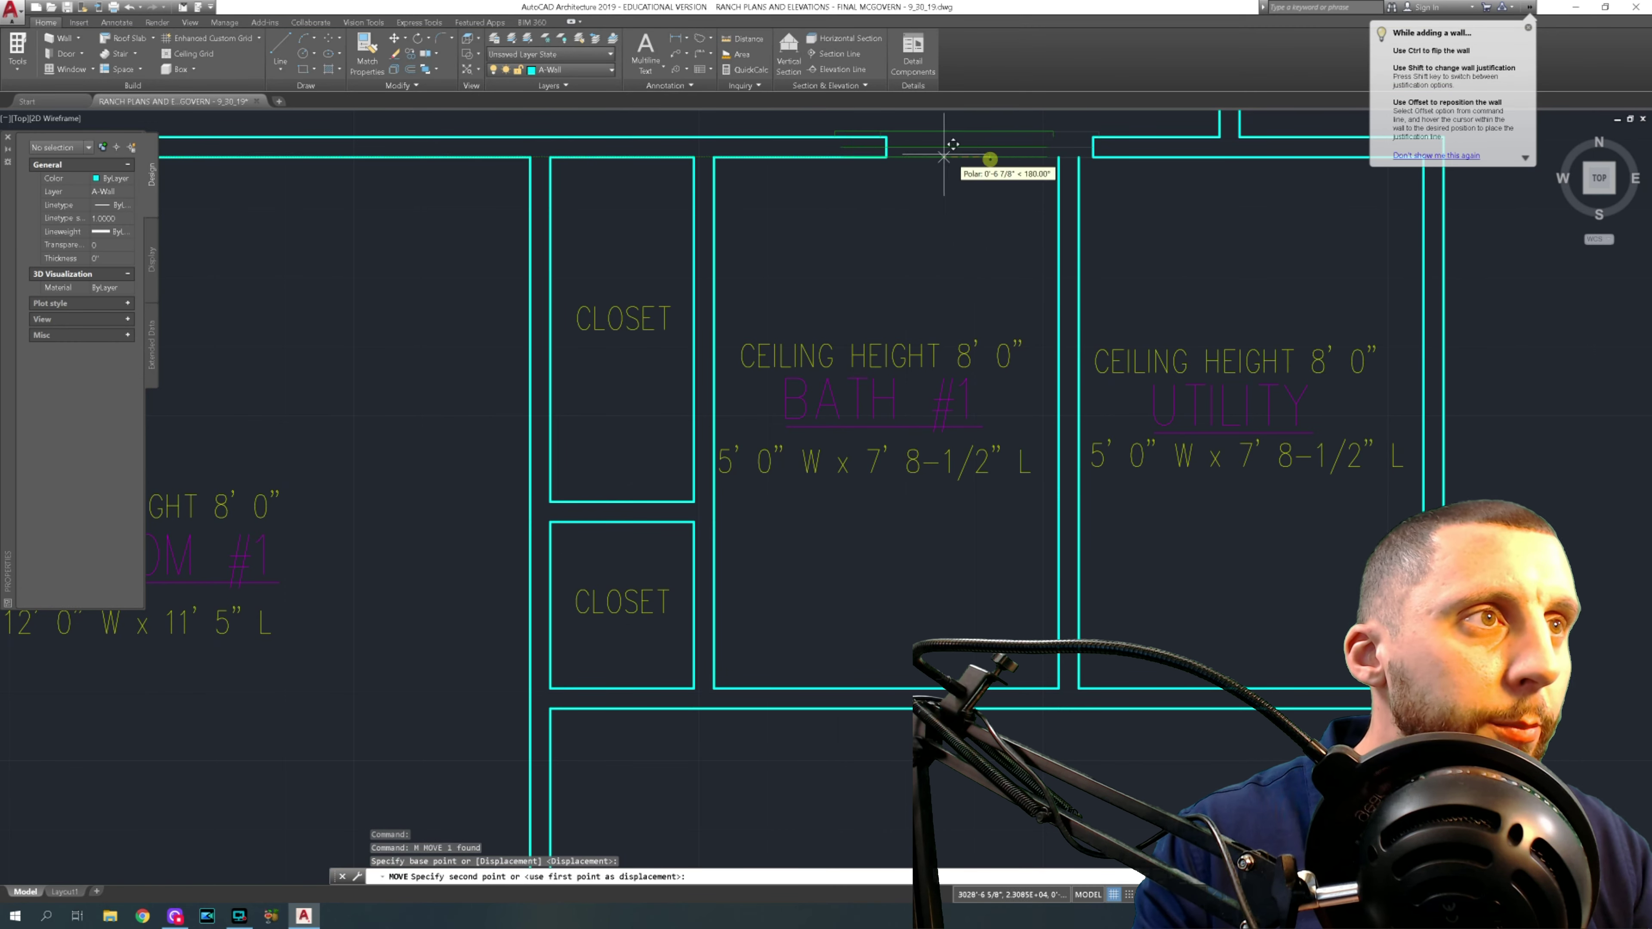
left_click(862, 156)
- Draw a horizontal guide line between BATH #1's side walls and a vertical one from its midpoint up through the exterior wall
left_click(281, 46)
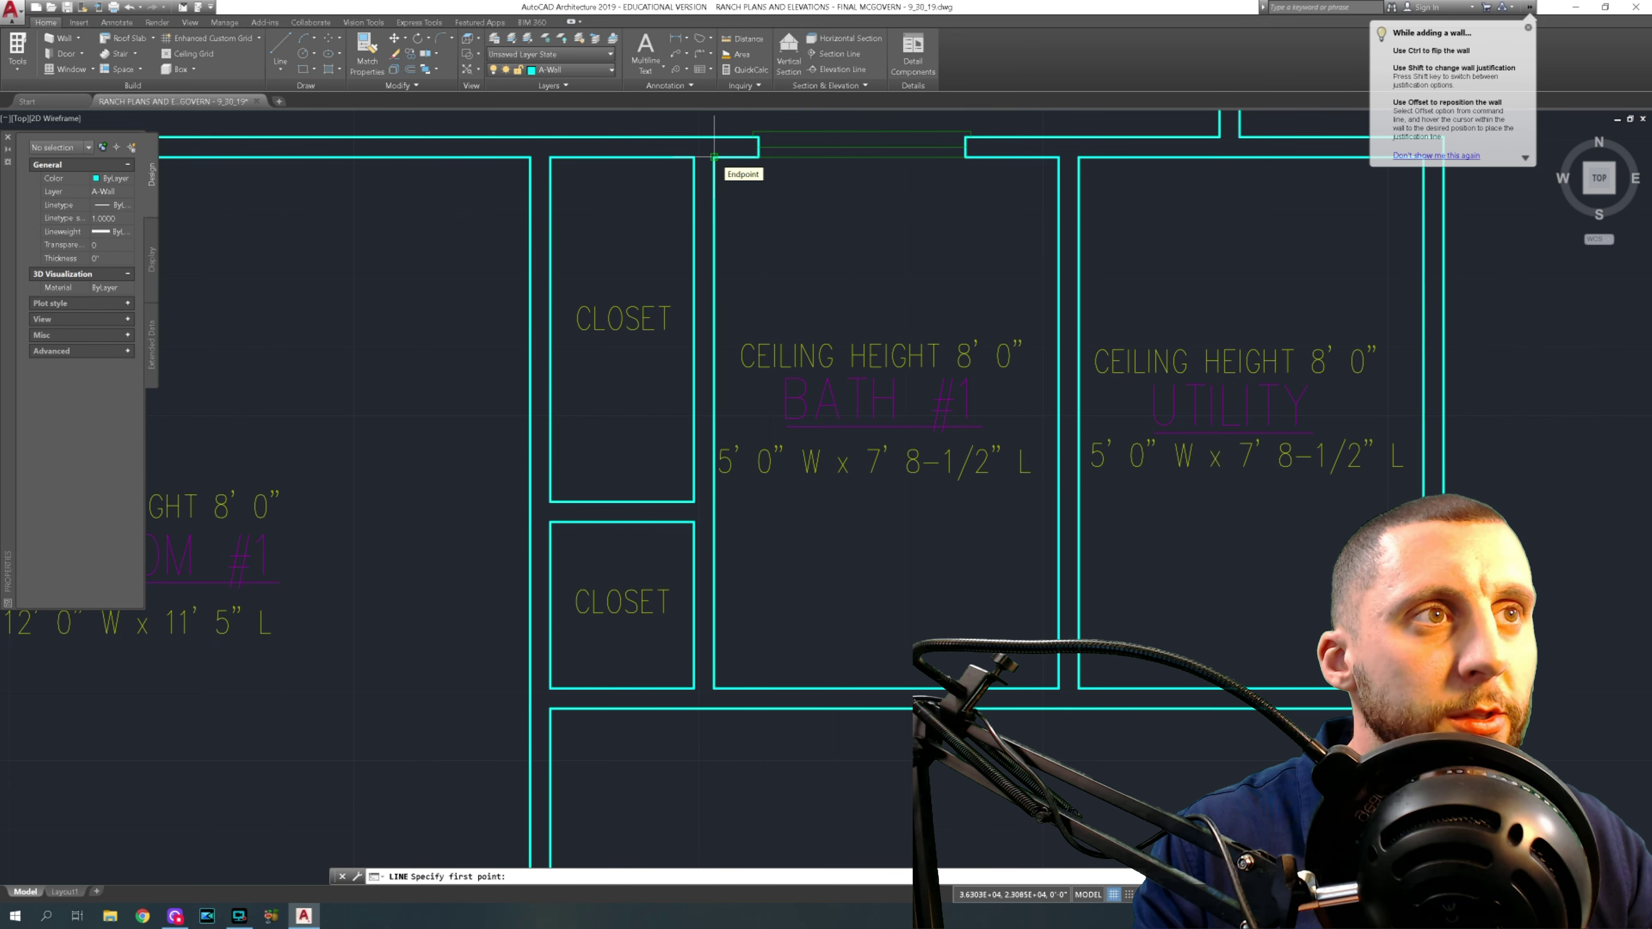
left_click(714, 198)
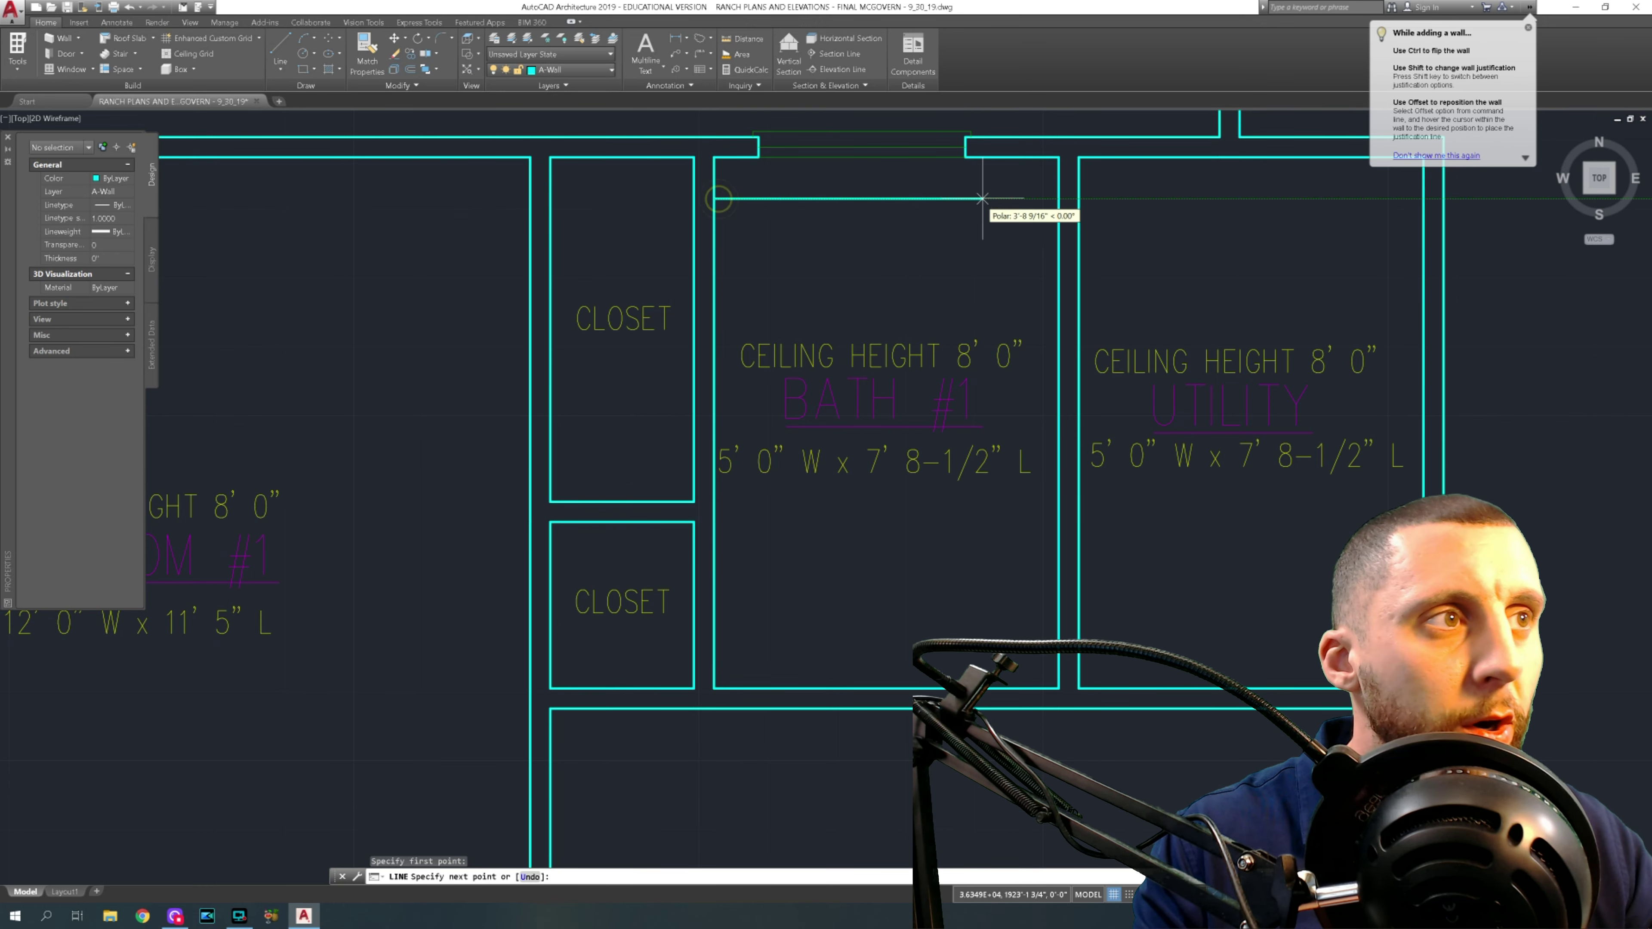
left_click(1059, 198)
key("Return")
key("Return")
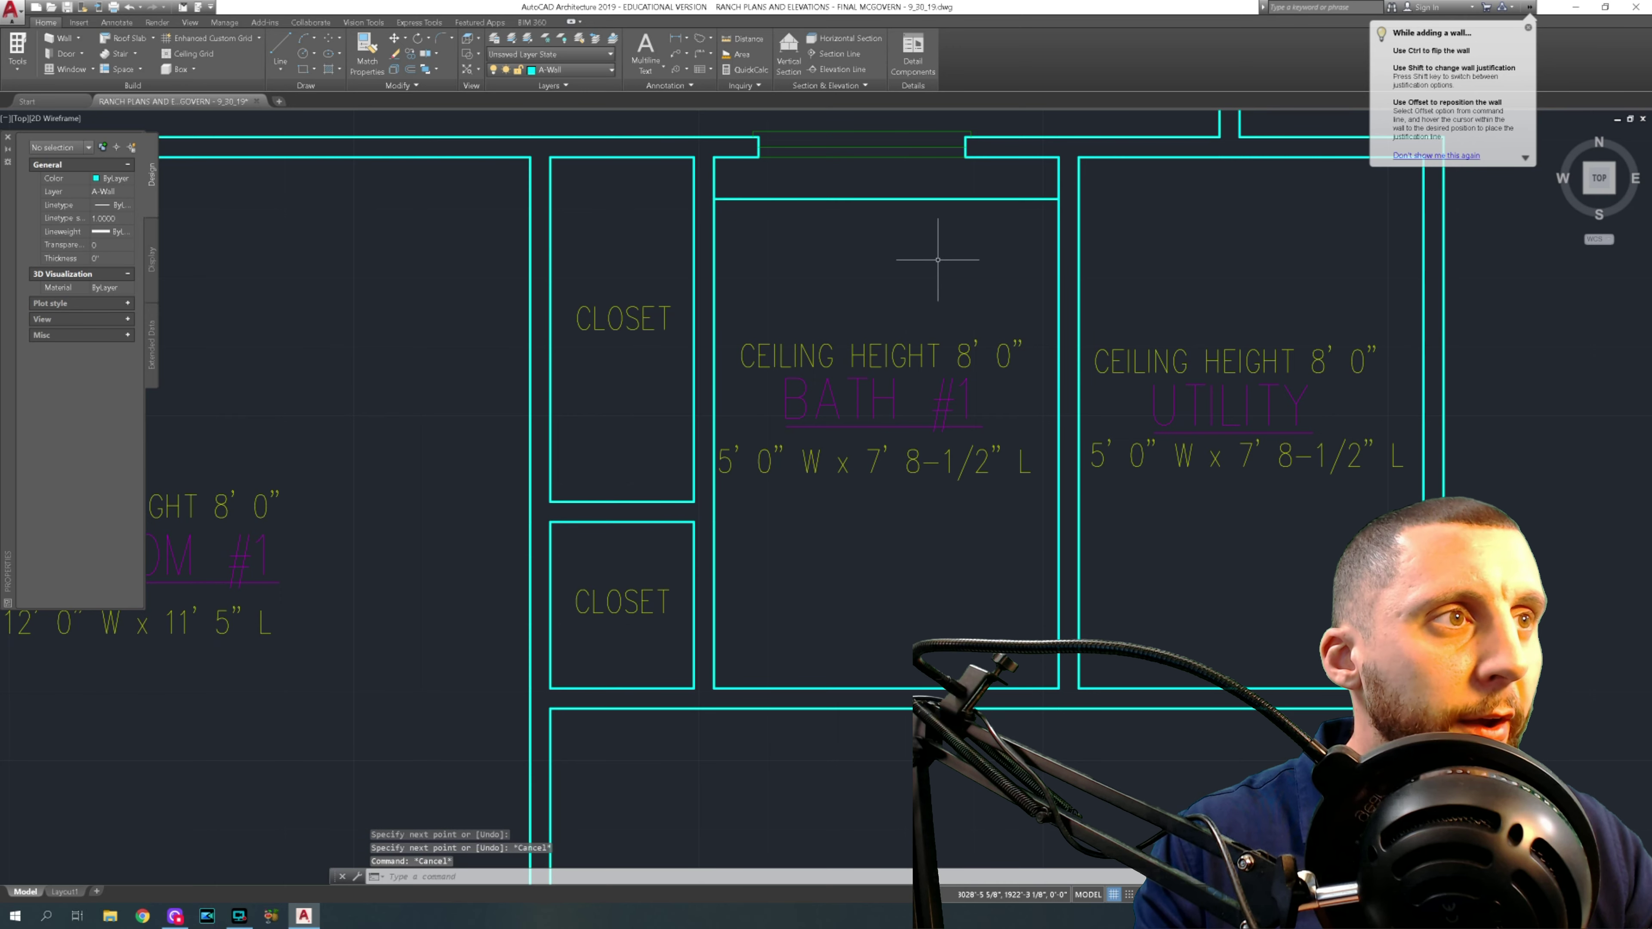
left_click(886, 199)
left_click(886, 115)
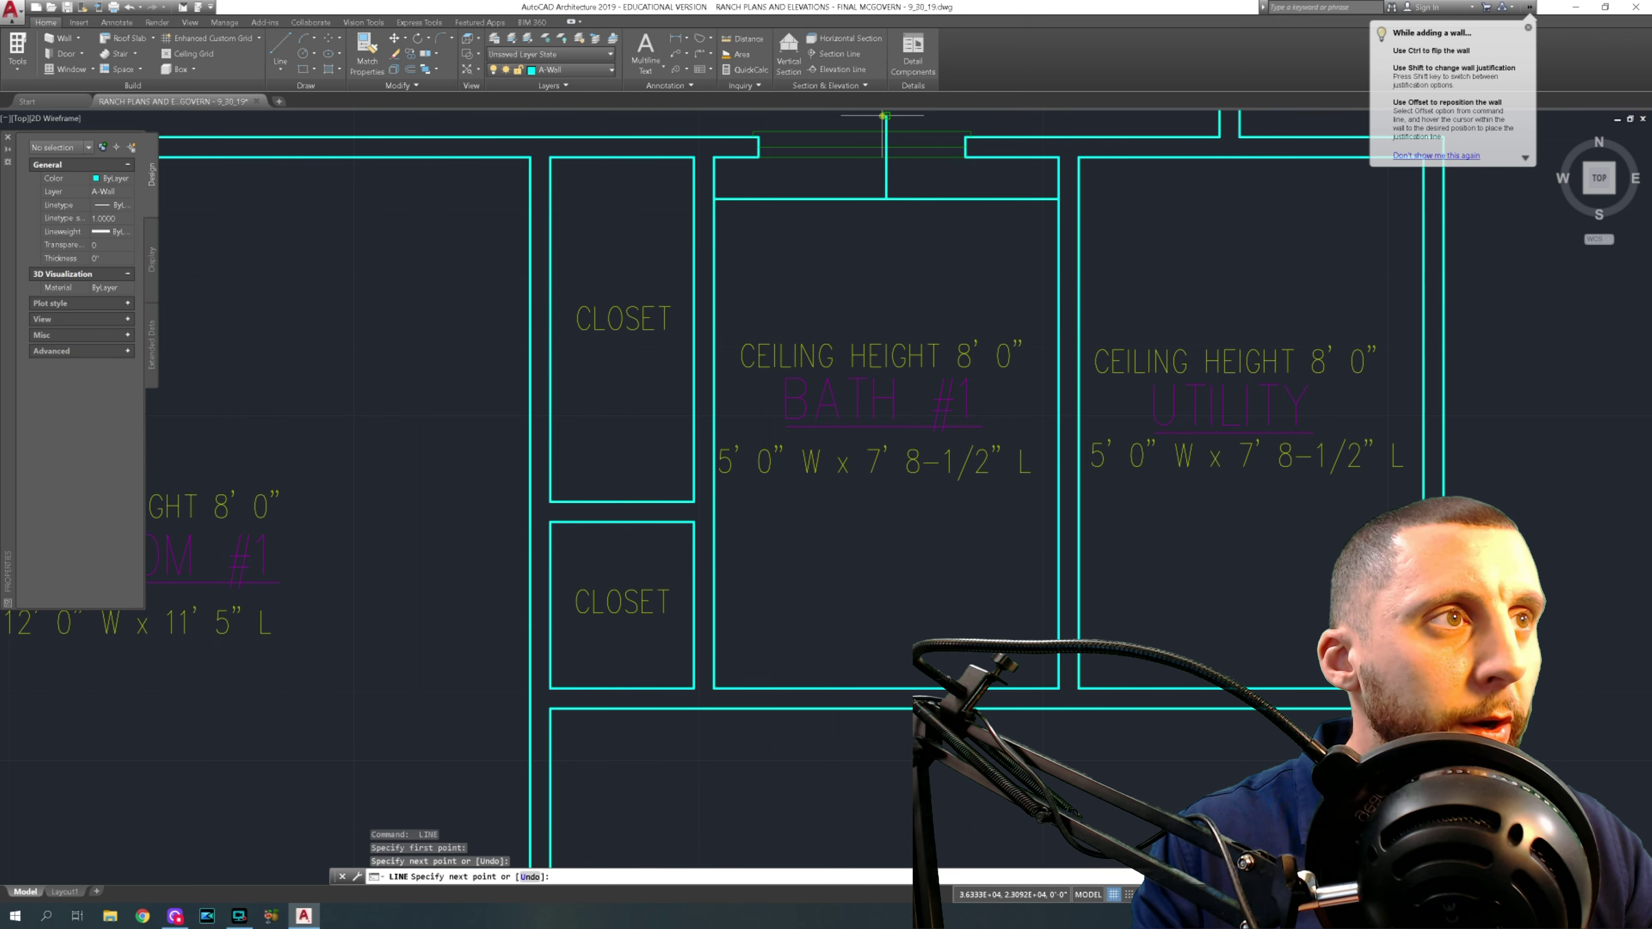
key("Escape")
- Center BATH #1's window on the vertical guide line and erase both guide lines
left_click(858, 153)
left_click(865, 146)
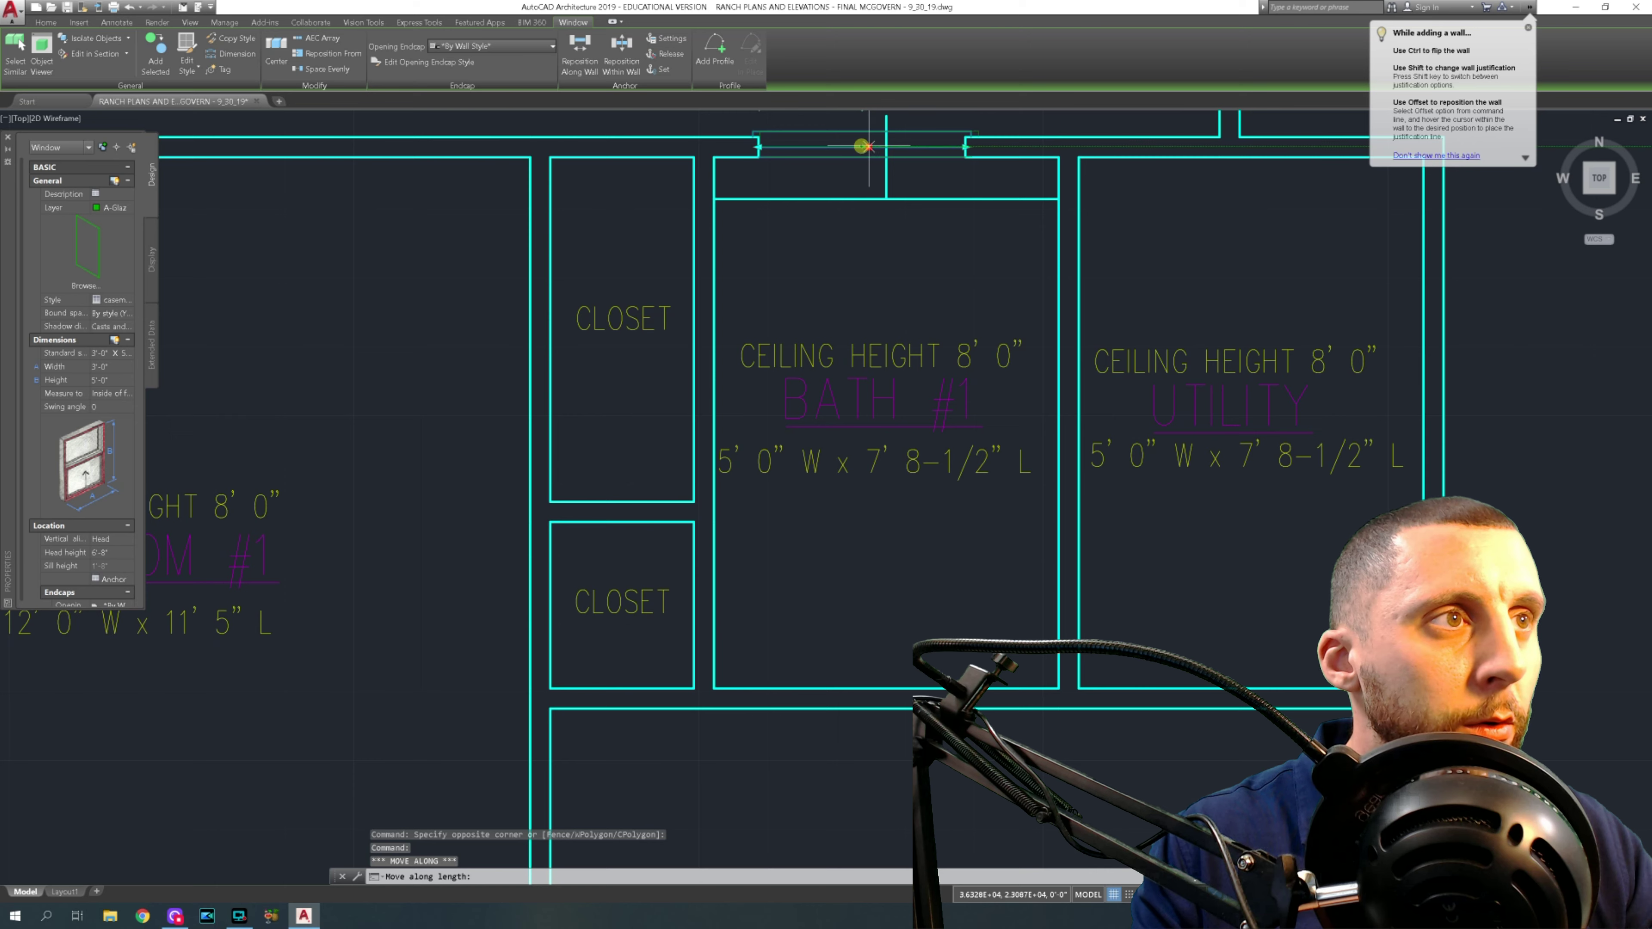
key("Escape")
key("Delete")
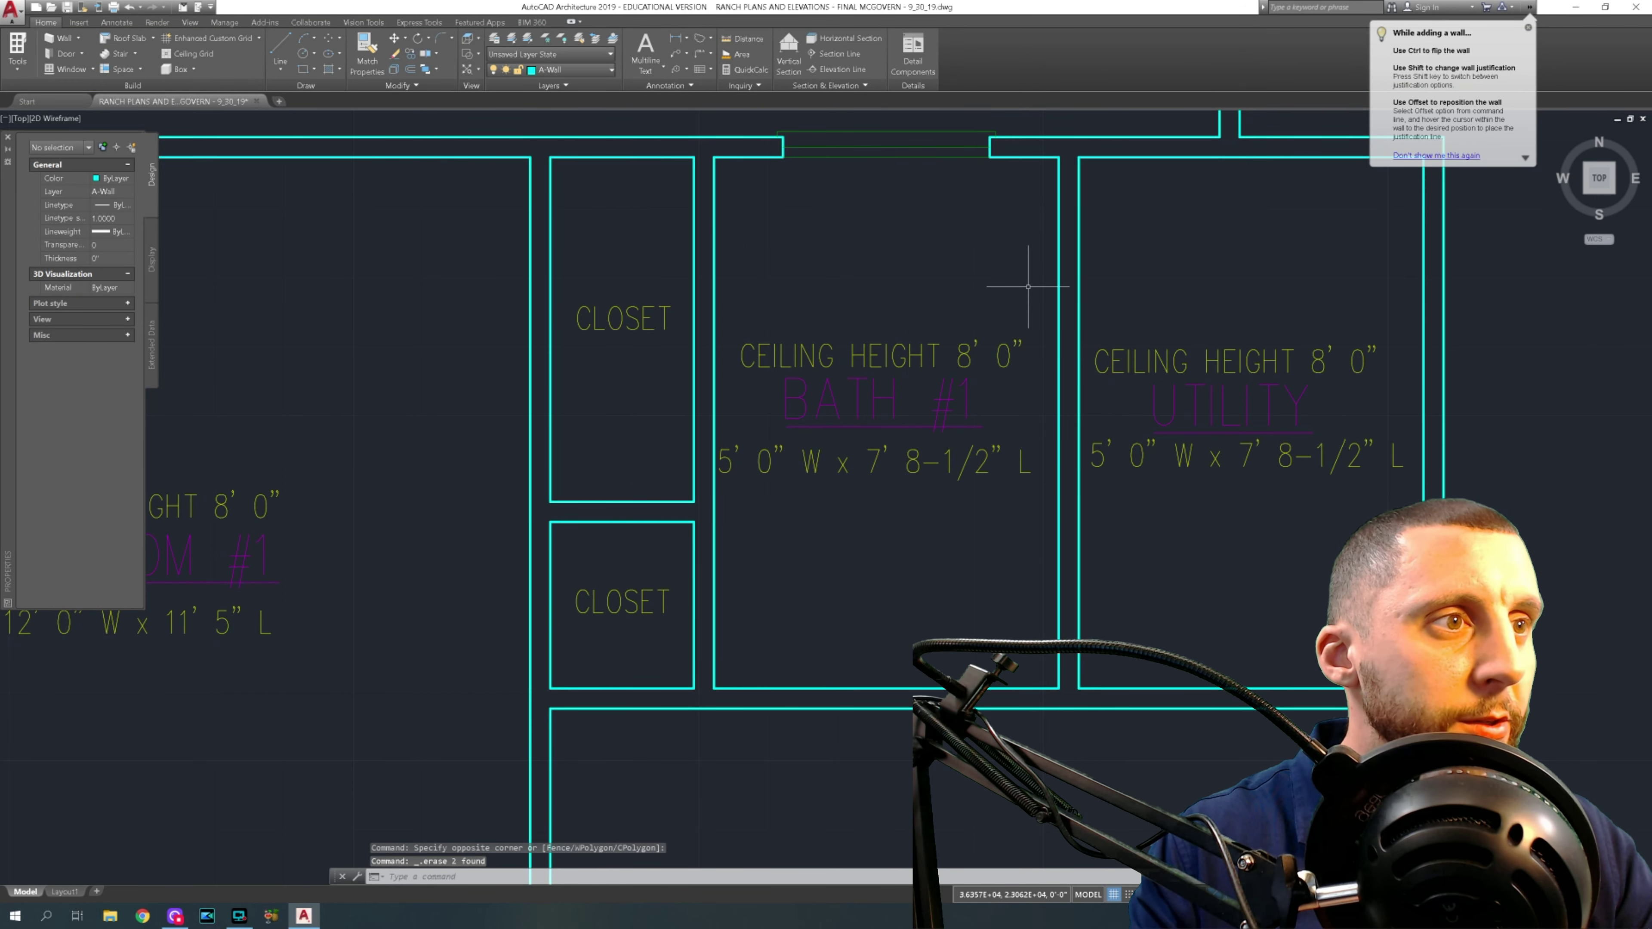
scroll(1026, 266, "down", 4)
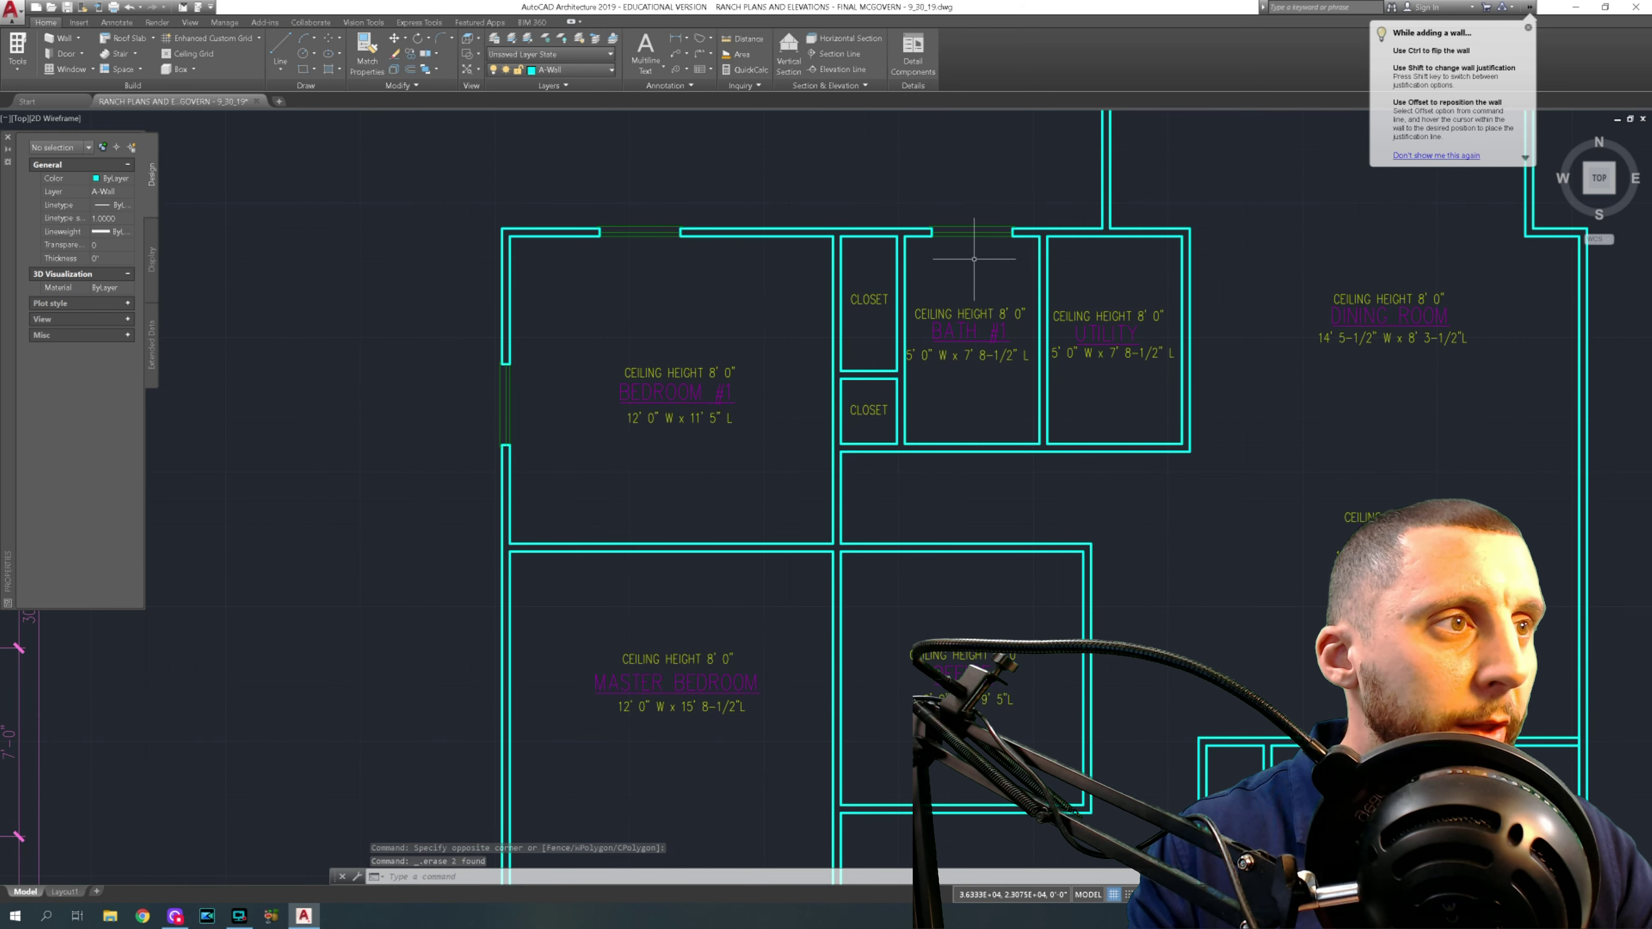
scroll(976, 265, "down", 2)
middle_click_drag(1064, 371, 926, 273)
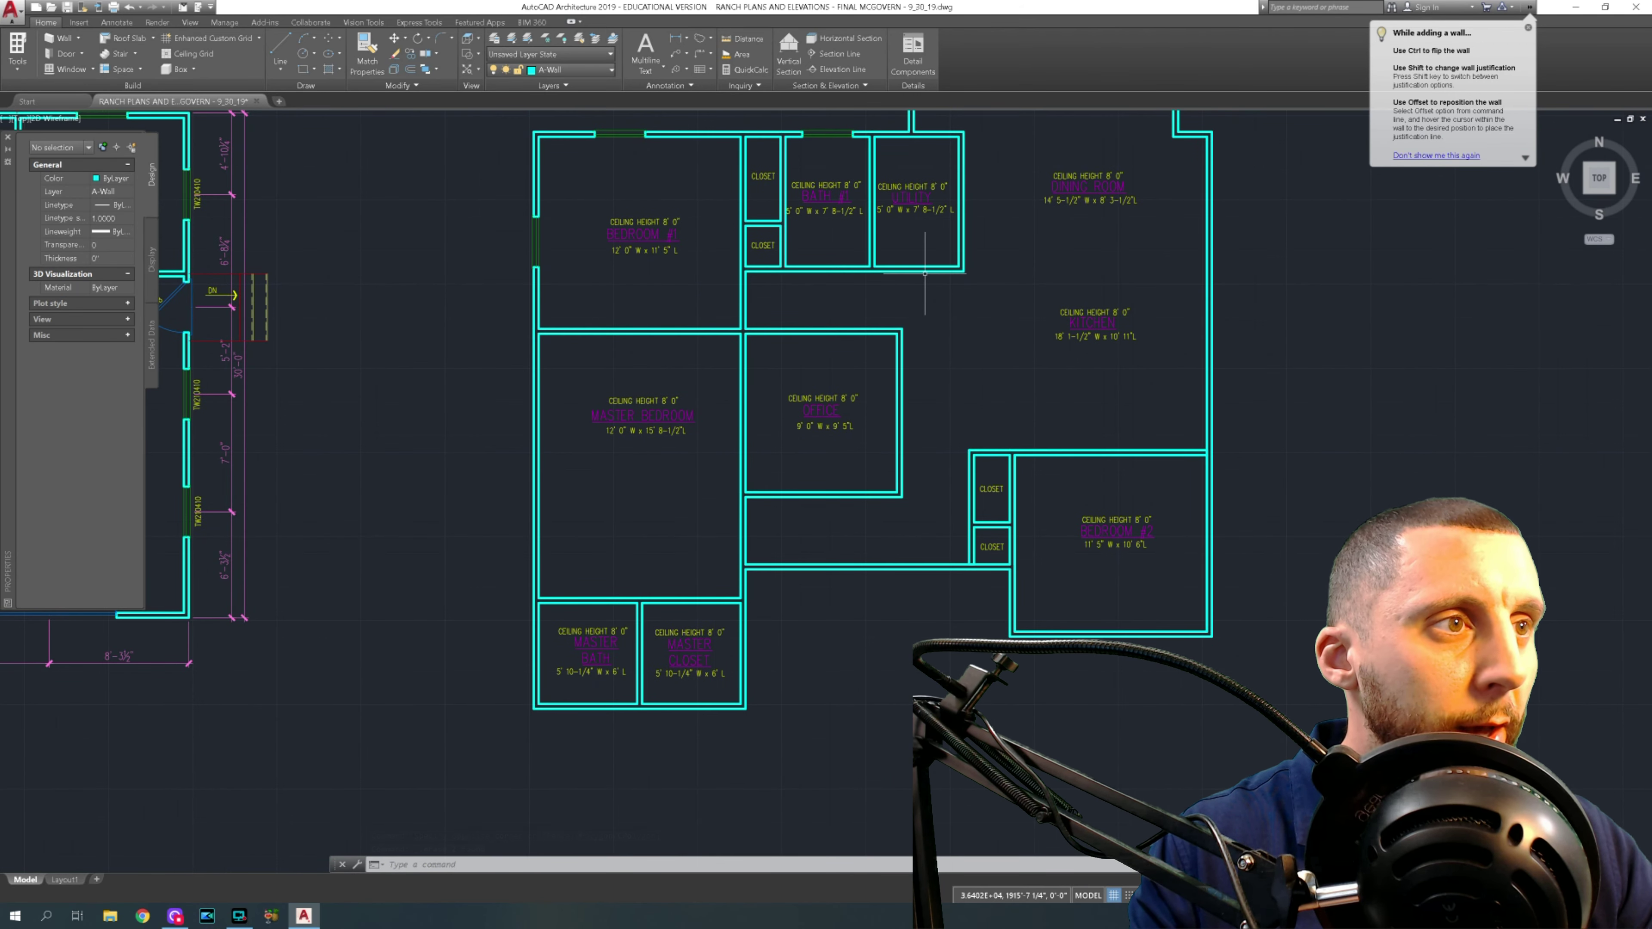
- Copy the window in BEDROOM #1's side wall upward along that wall, placing the copy just above the original
middle_click_drag(925, 251, 932, 264)
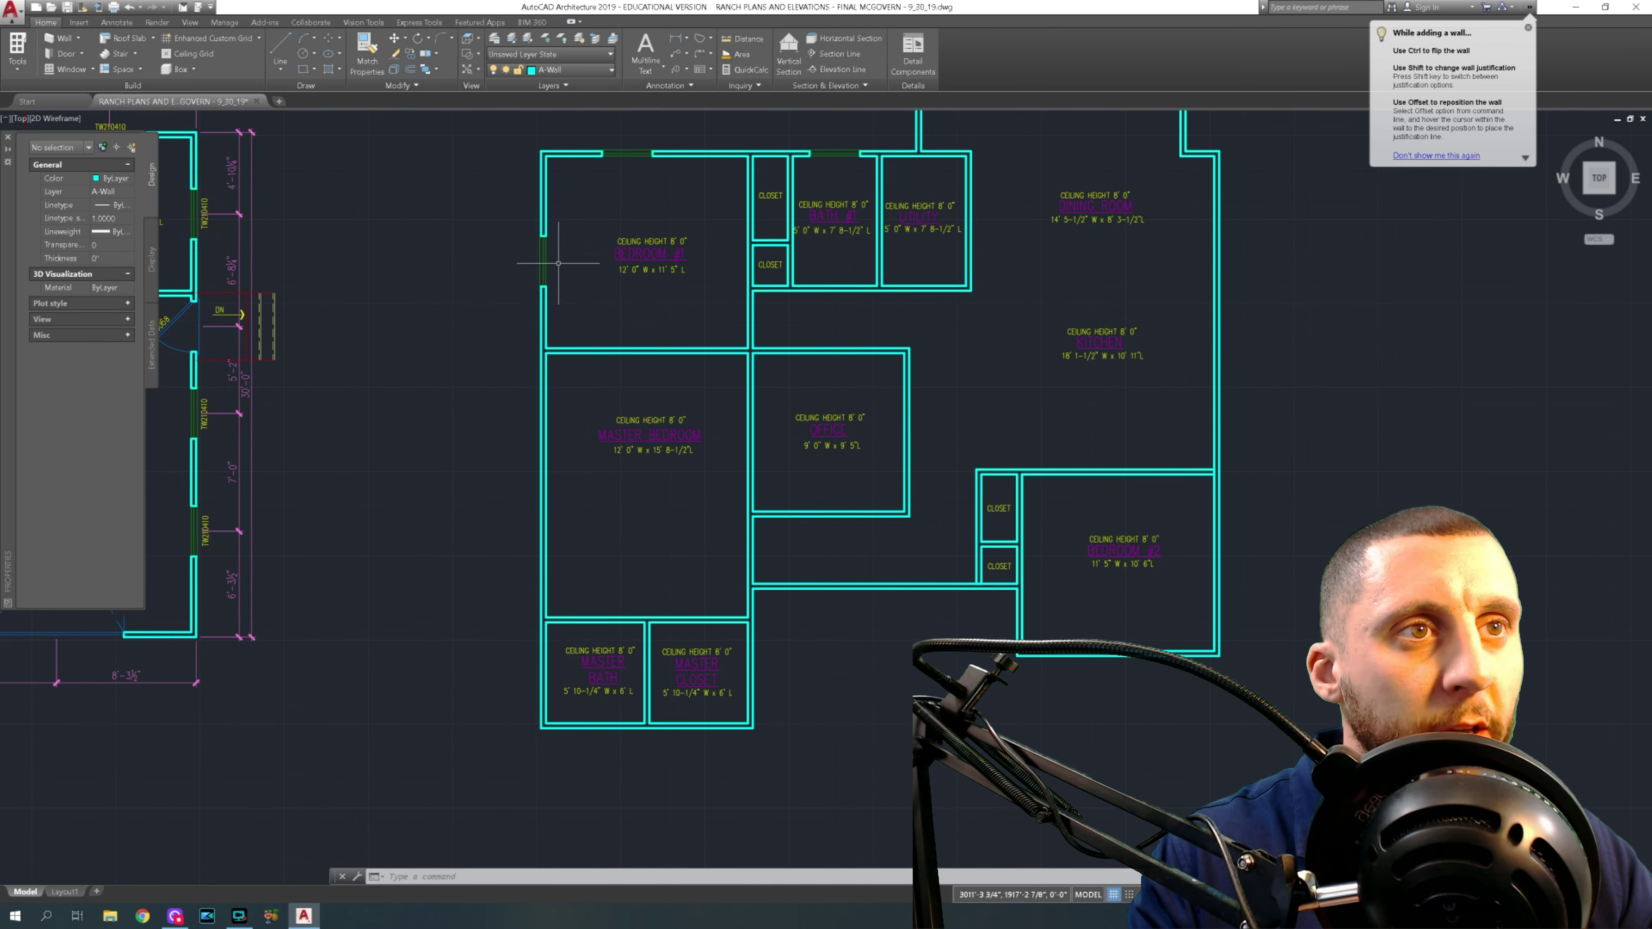
scroll(558, 271, "up", 4)
left_click(535, 261)
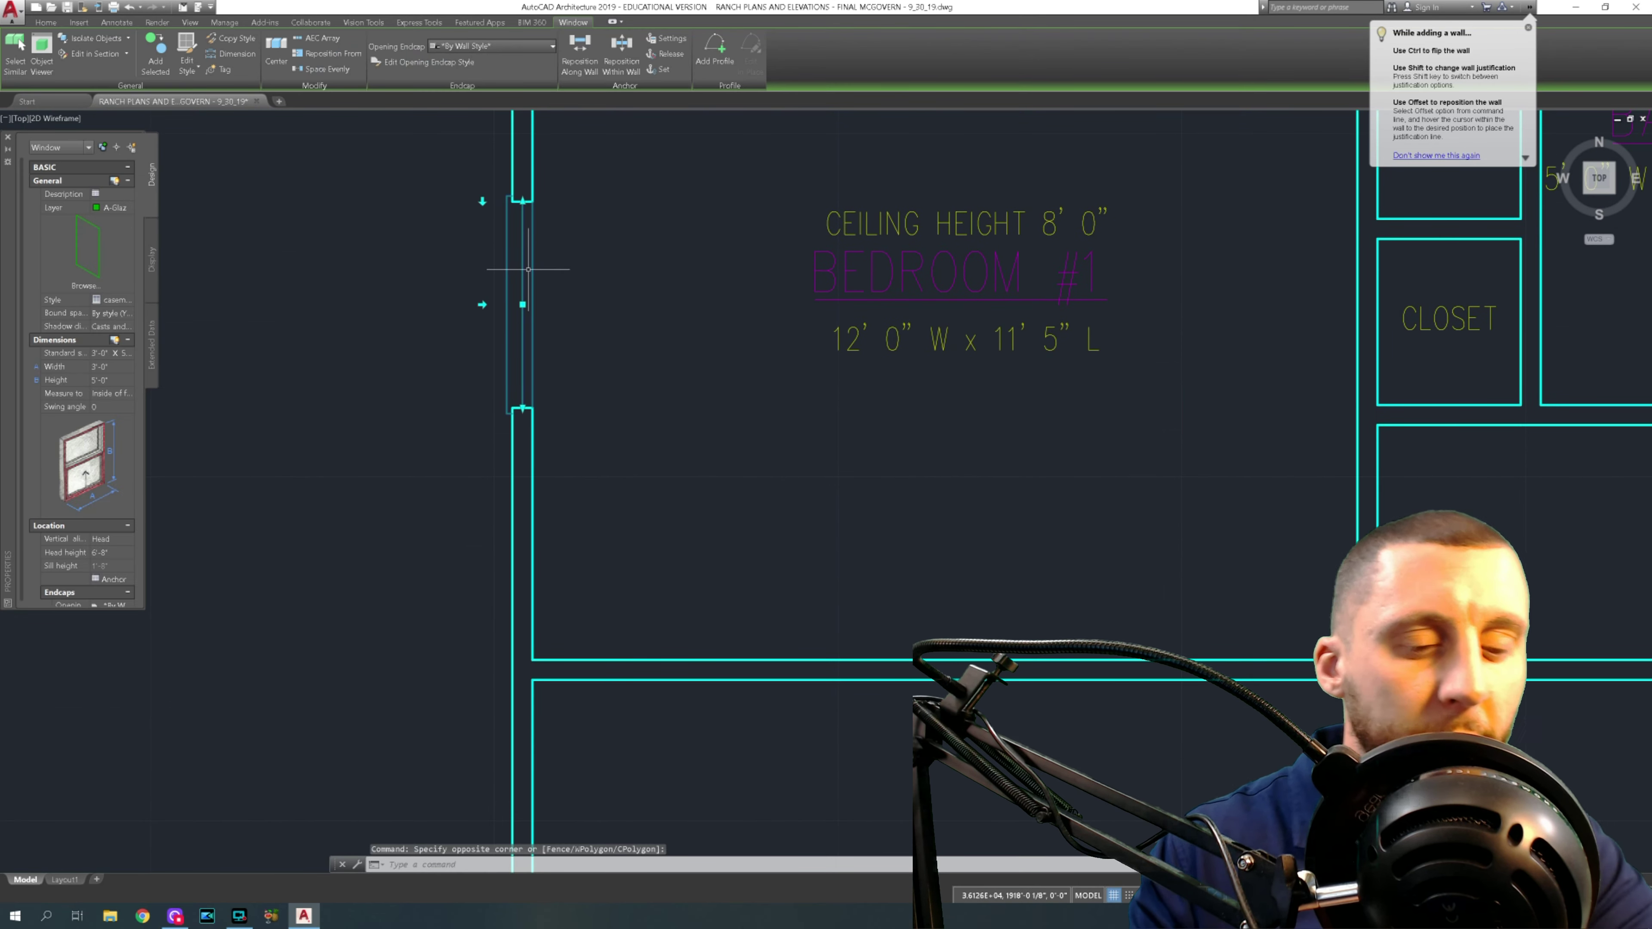
type("co")
key("Return")
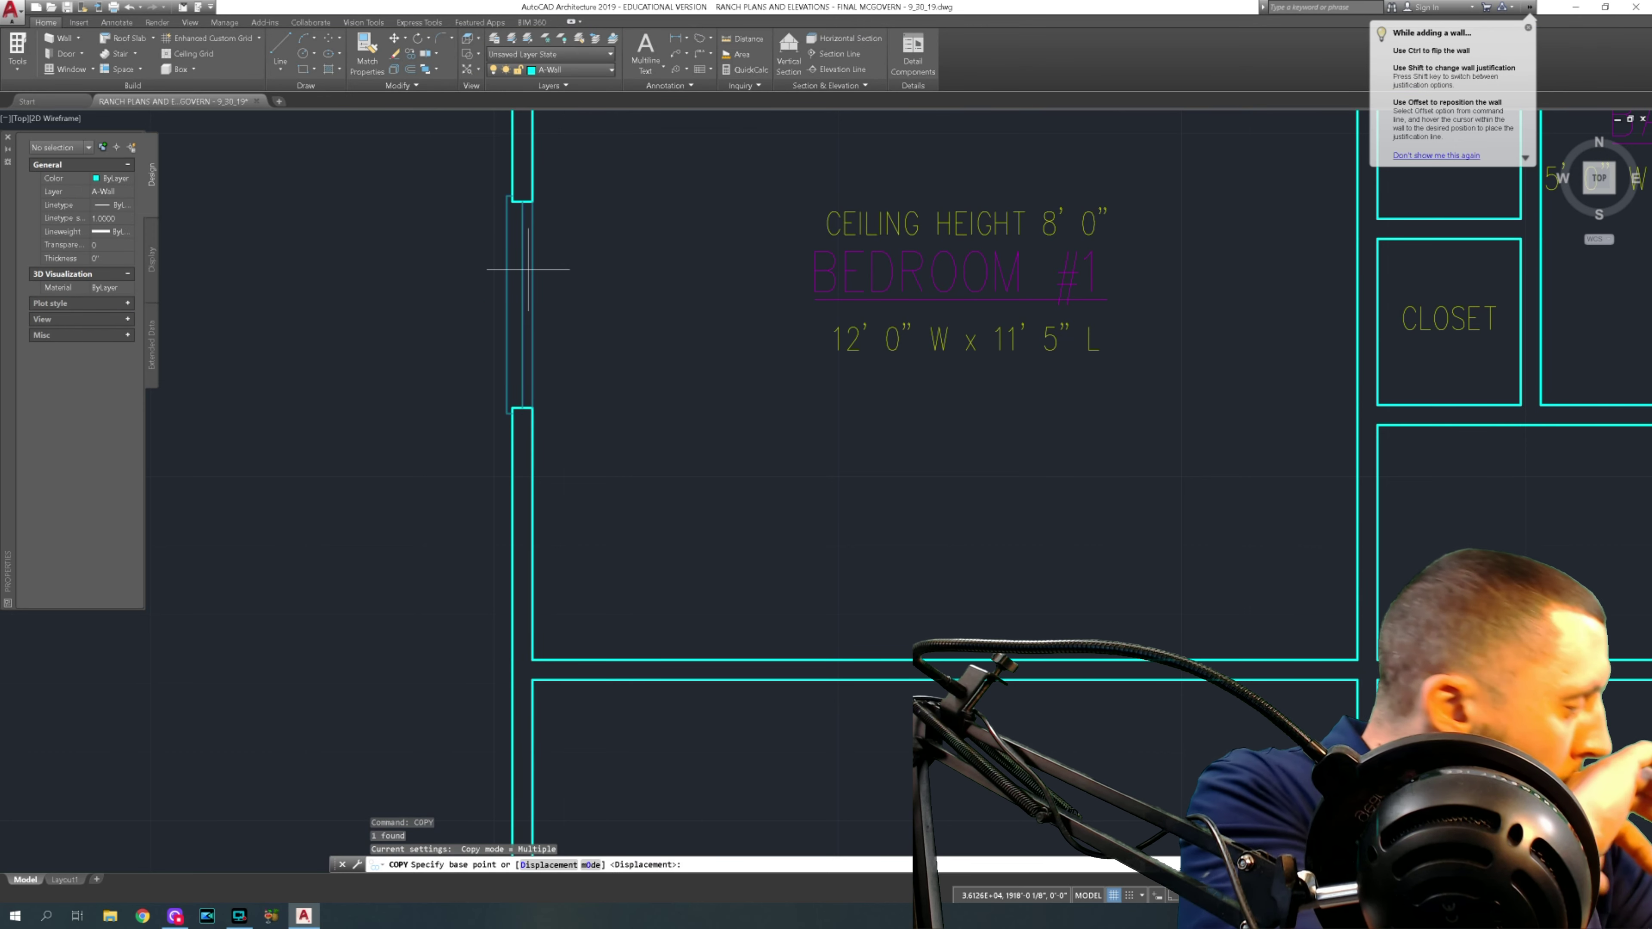
left_click(507, 412)
left_click(513, 197)
key("Escape")
key("Escape")
scroll(500, 333, "up", 4)
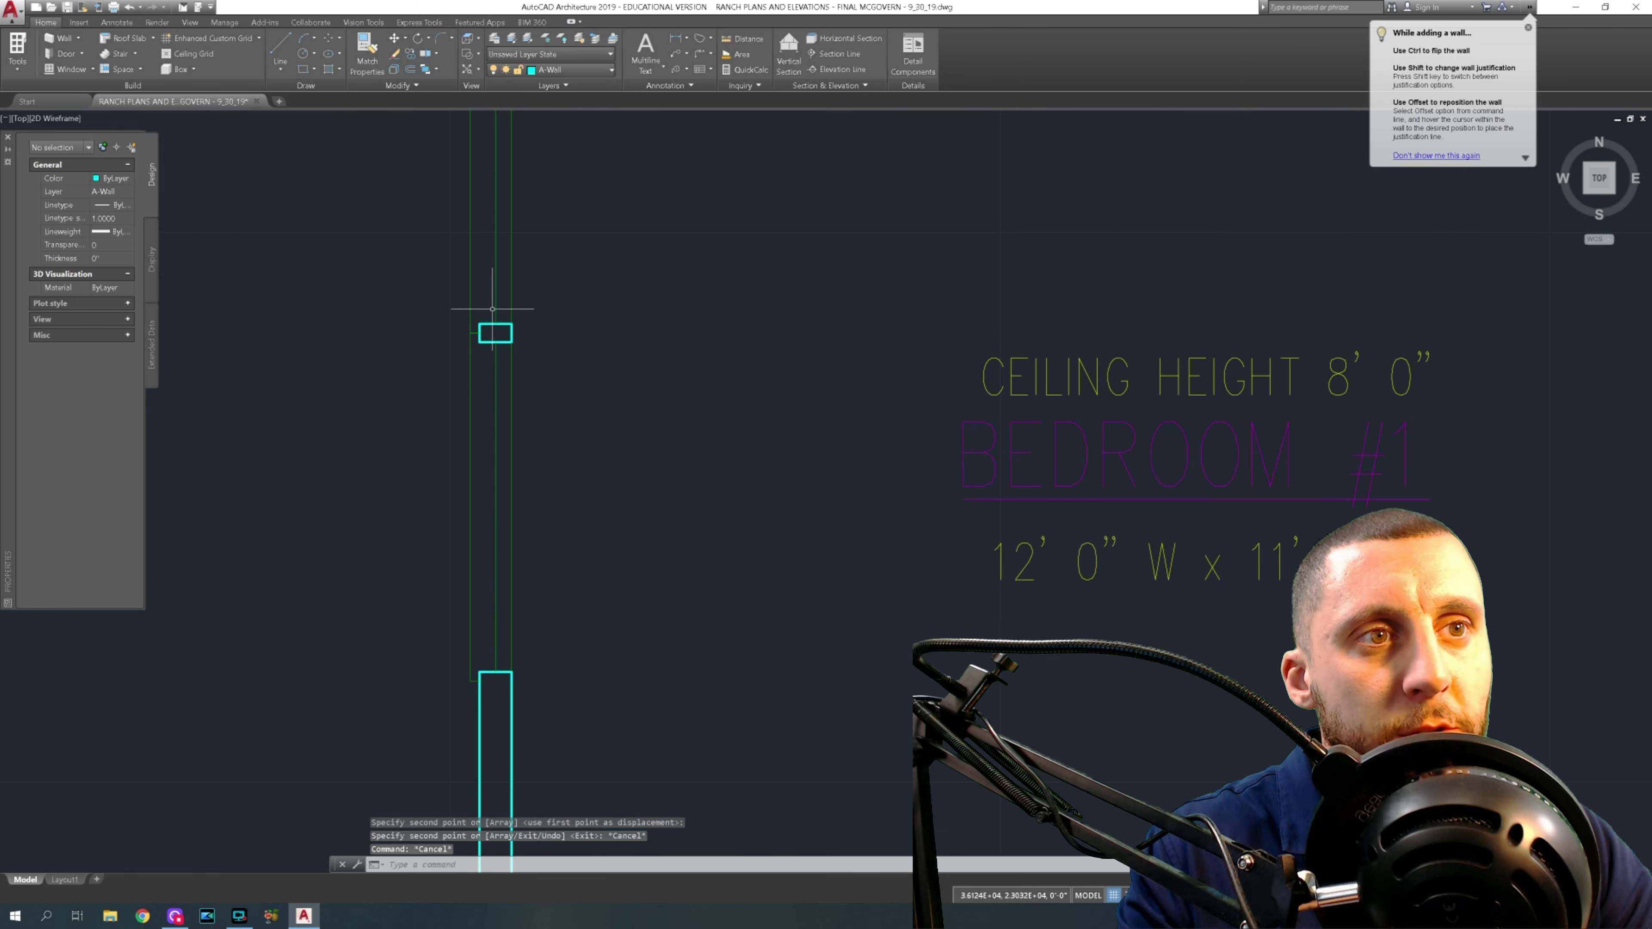
scroll(520, 414, "down", 4)
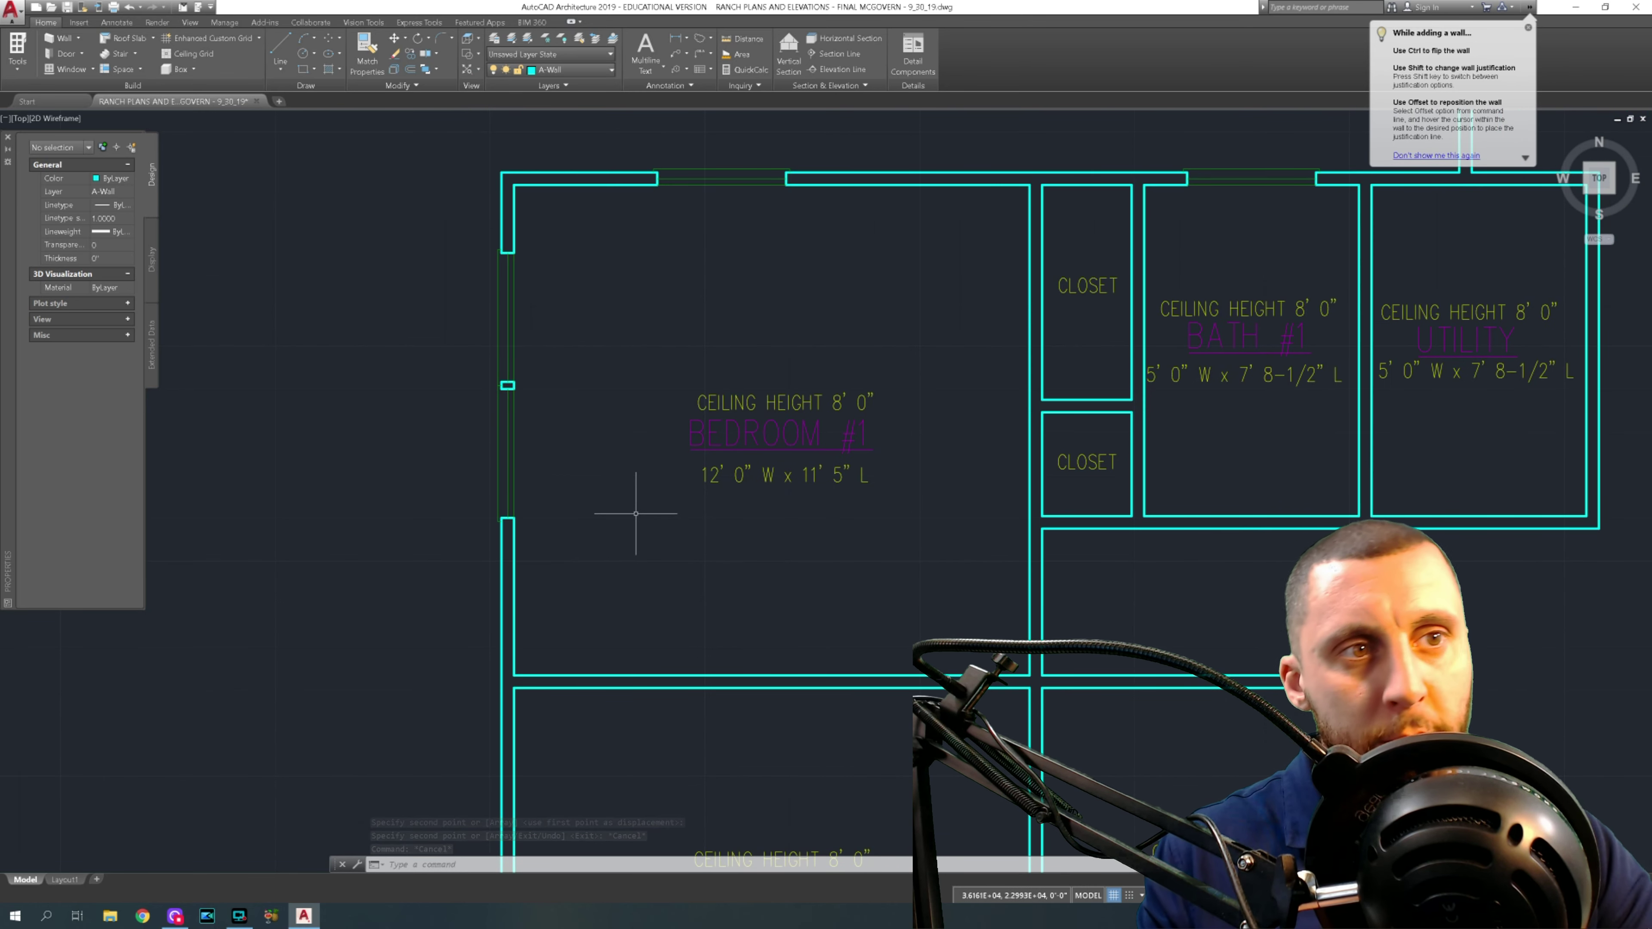
- Examine the remaining rooms and exterior walls of the new floor plan and the neighbouring reference plan for door locations
scroll(636, 508, "down", 3)
middle_click_drag(636, 508, 481, 306)
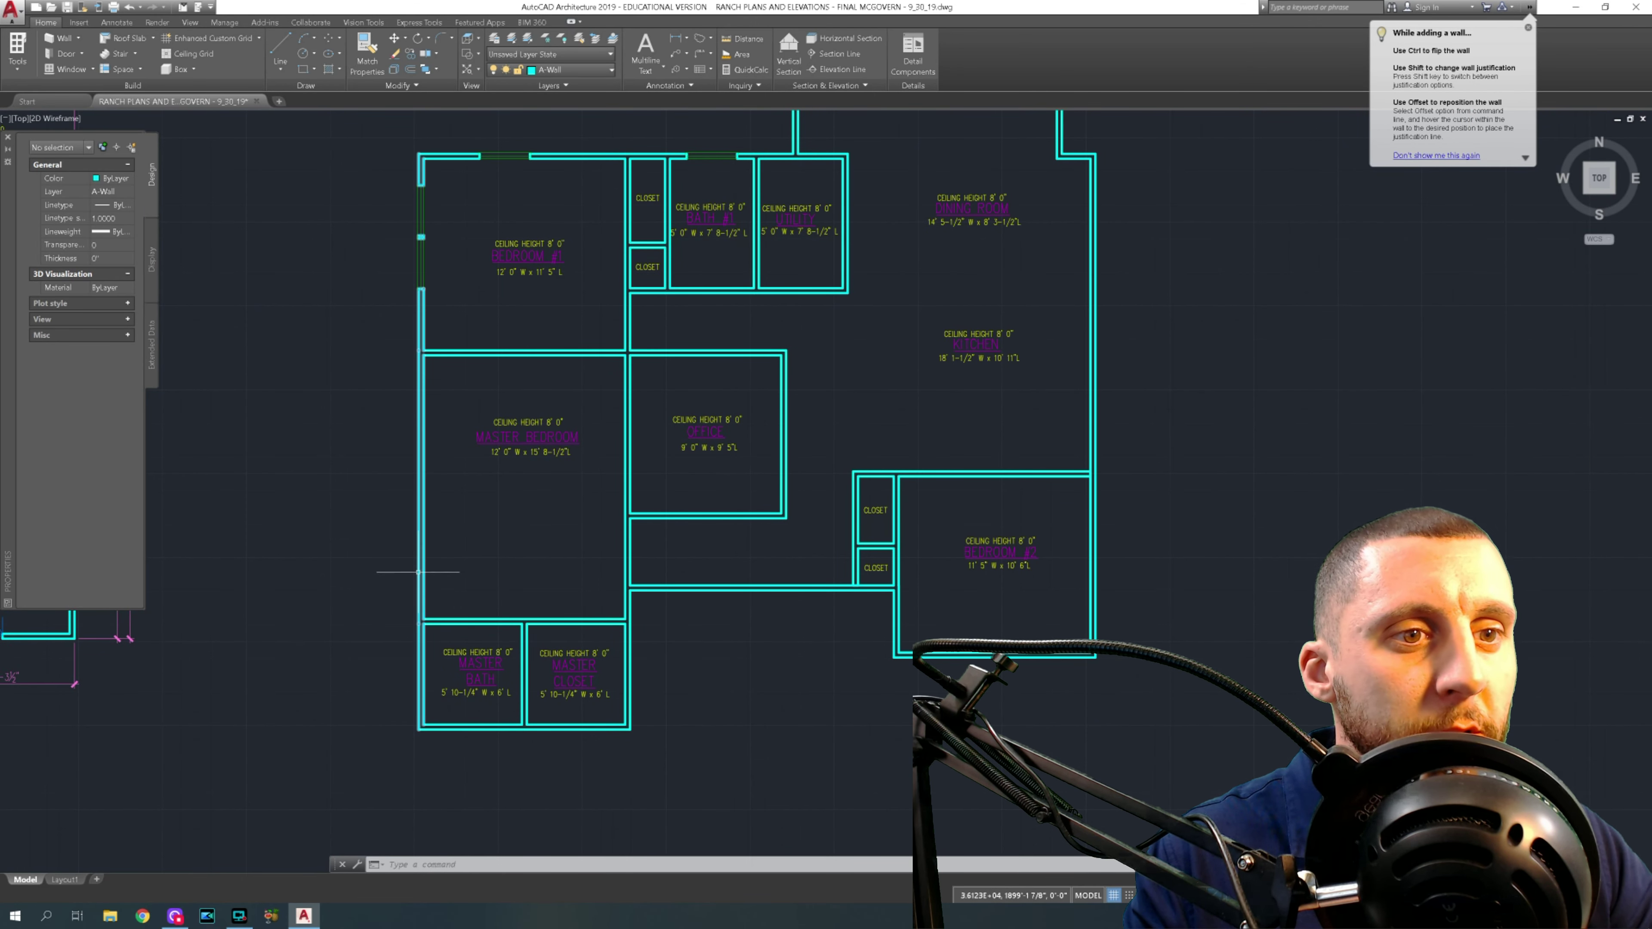
middle_click_drag(419, 572, 395, 404)
scroll(458, 555, "up", 2)
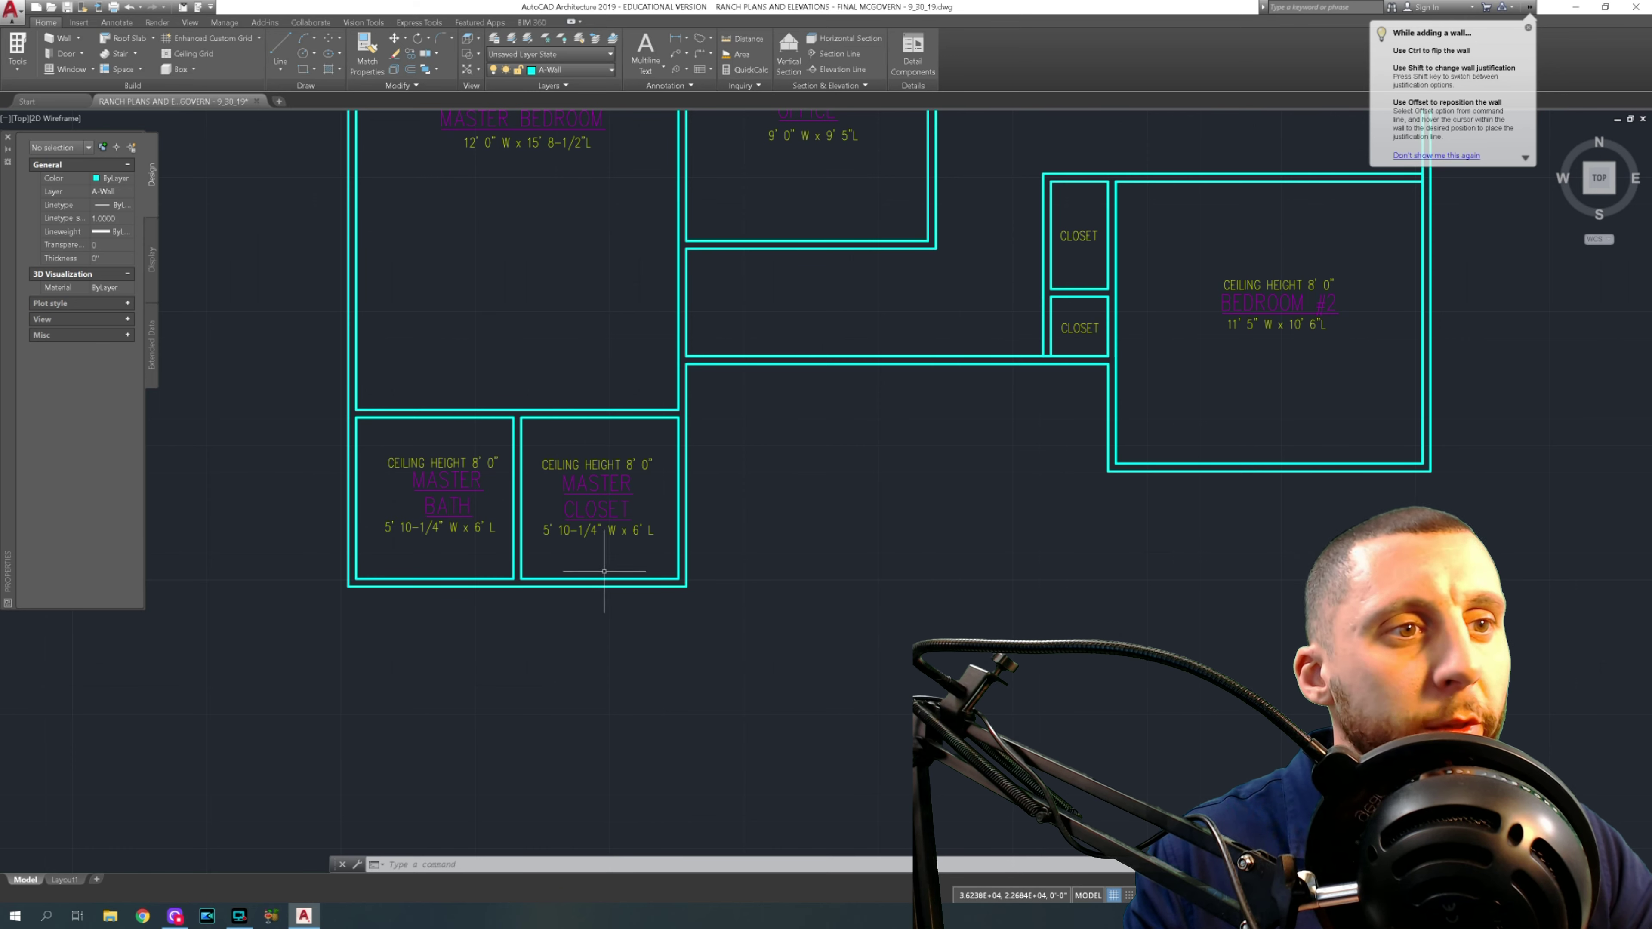
scroll(604, 571, "down", 2)
middle_click_drag(688, 534, 520, 618)
scroll(848, 535, "up", 2)
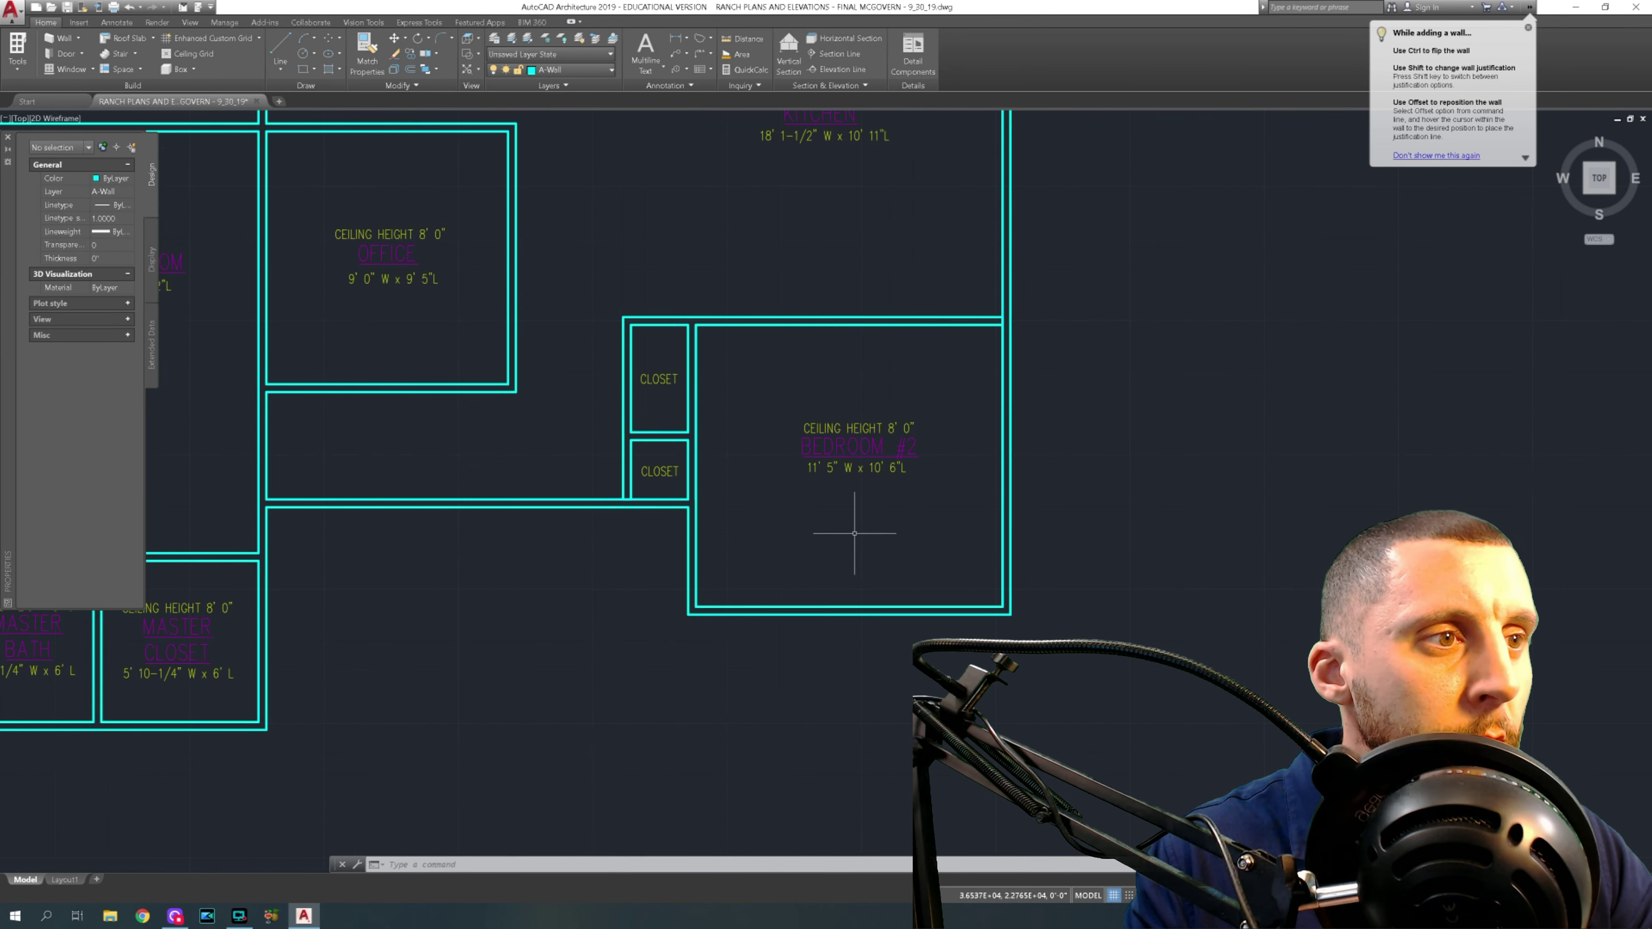
middle_click_drag(859, 450, 1036, 620)
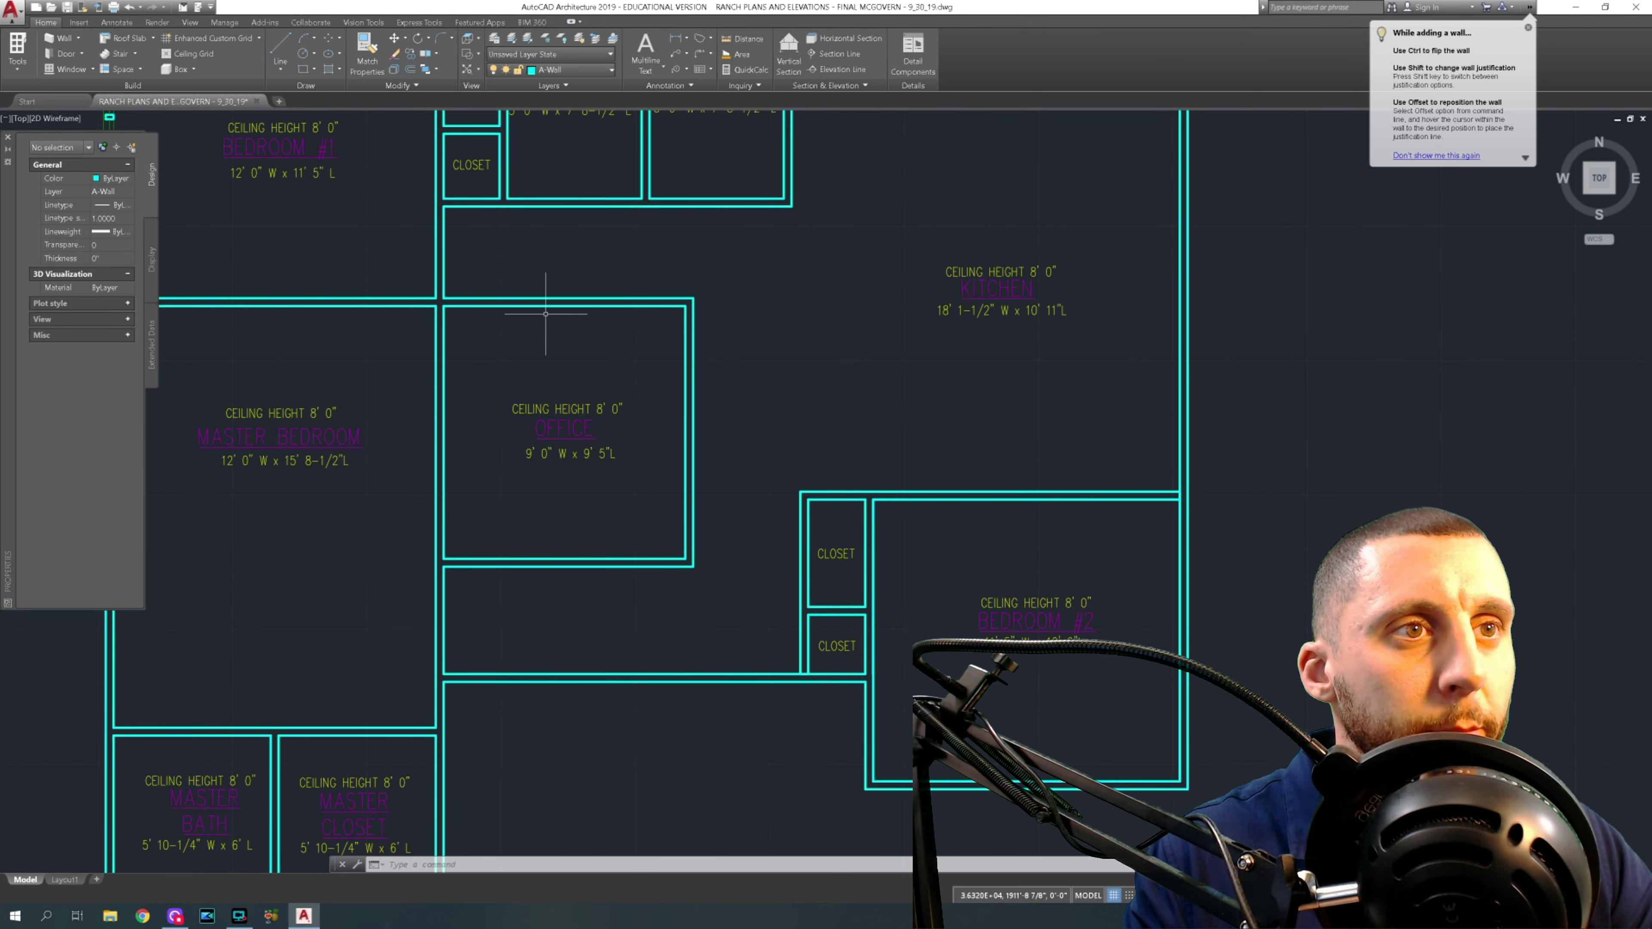
middle_click_drag(815, 351, 638, 519)
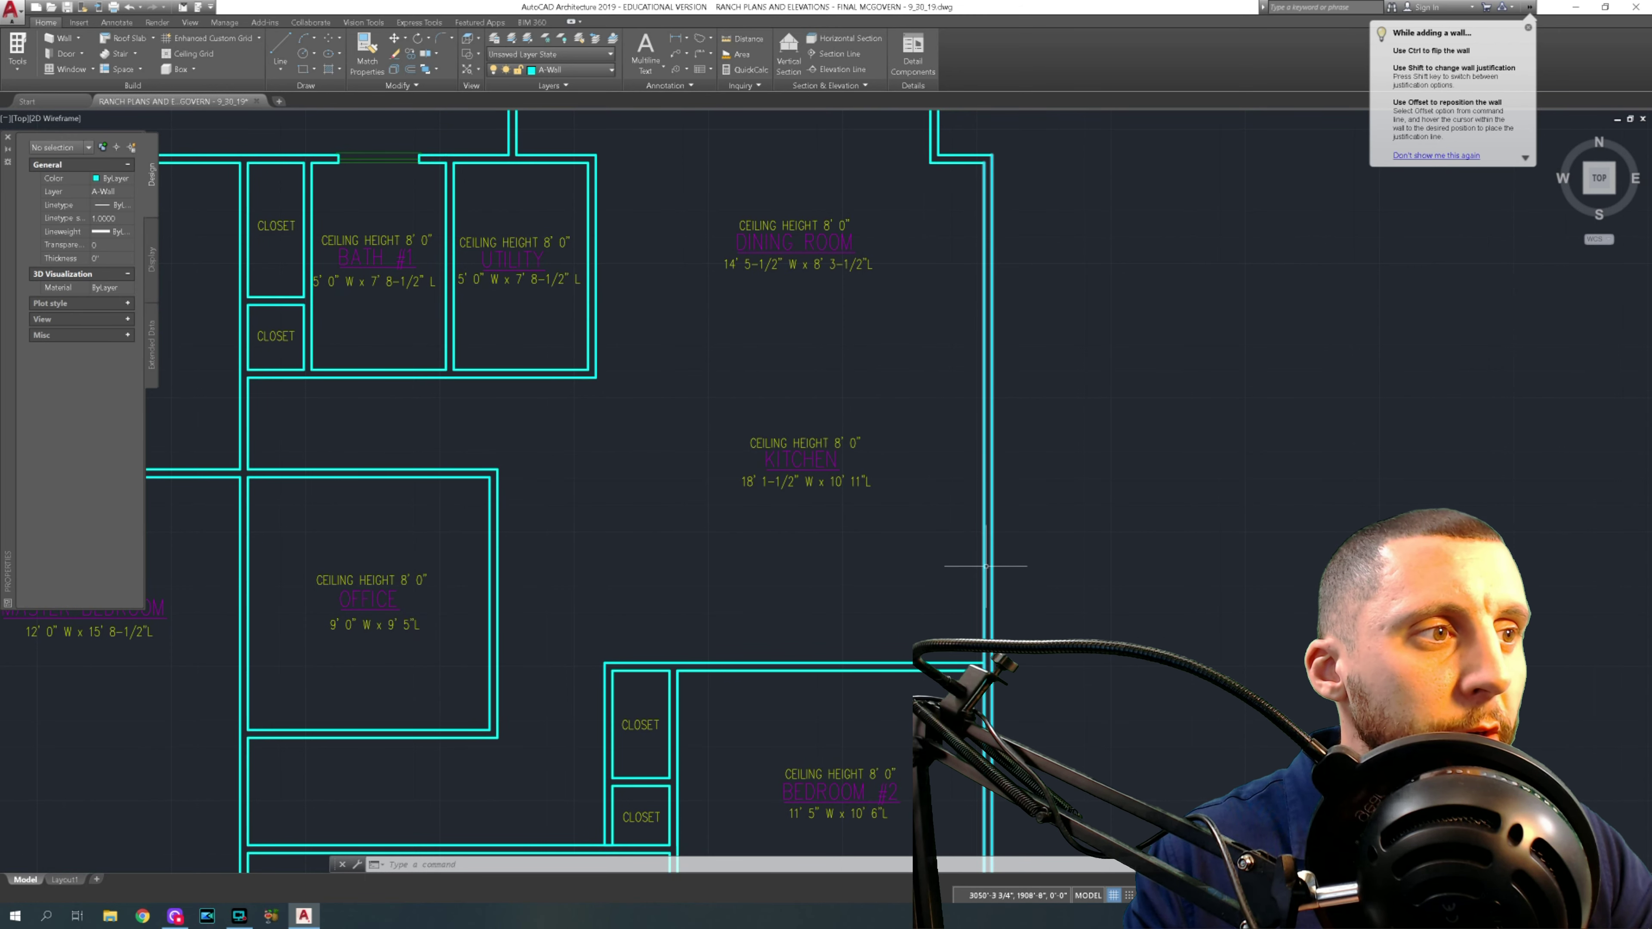
scroll(986, 238, "down", 3)
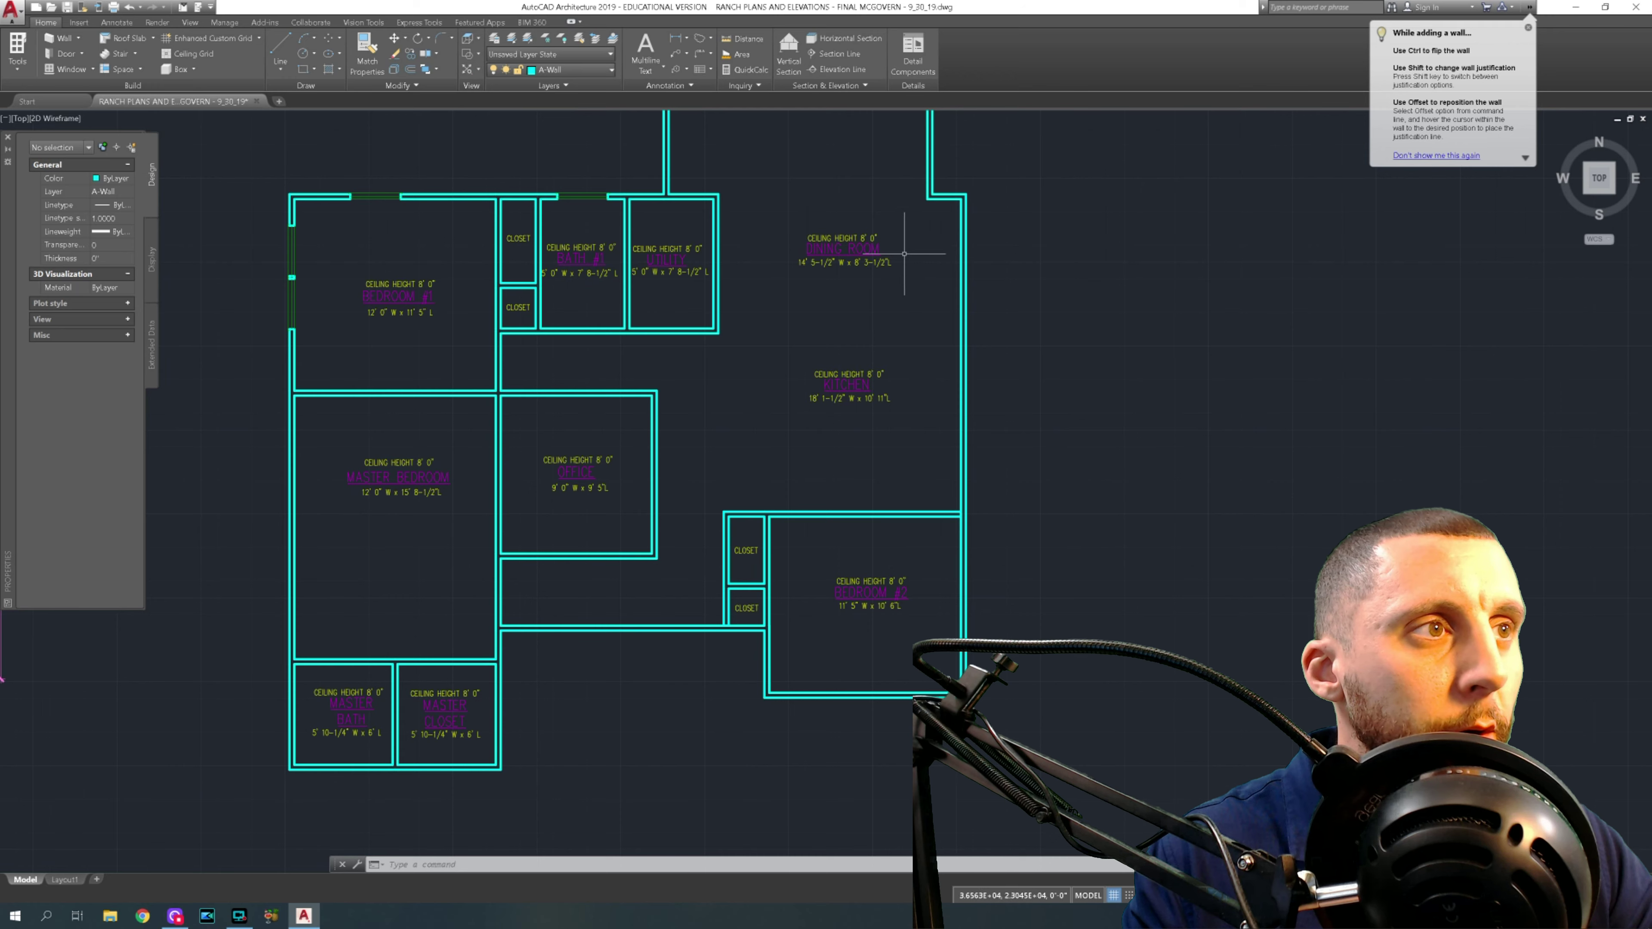
scroll(995, 391, "up", 2)
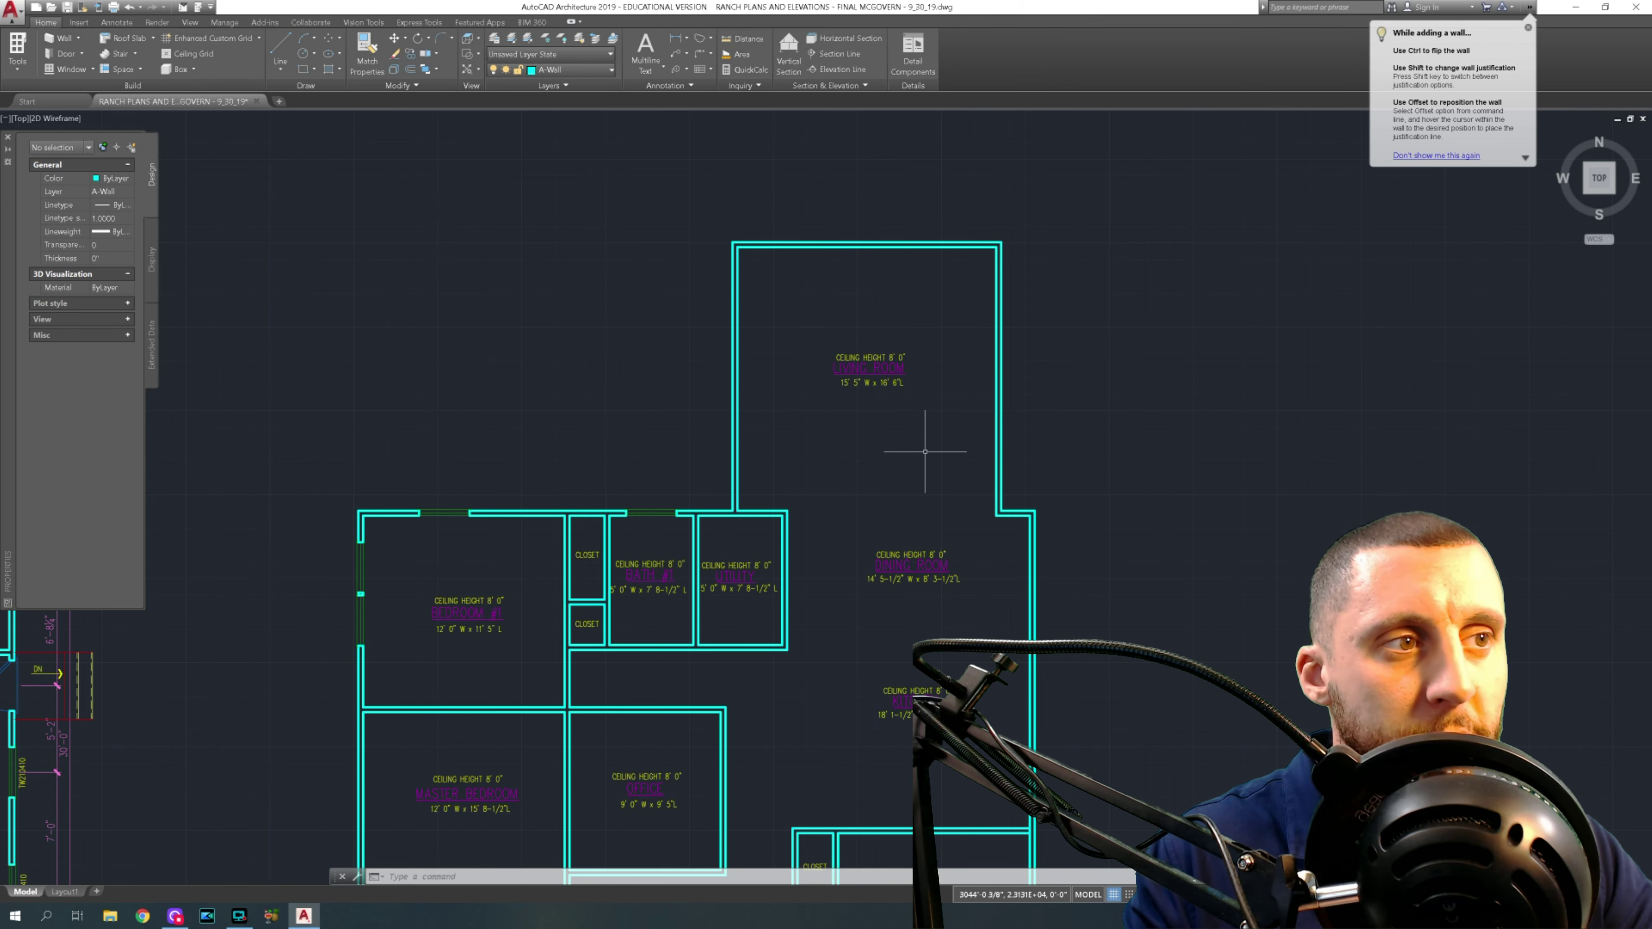
scroll(925, 451, "down", 3)
middle_click_drag(367, 595, 610, 423)
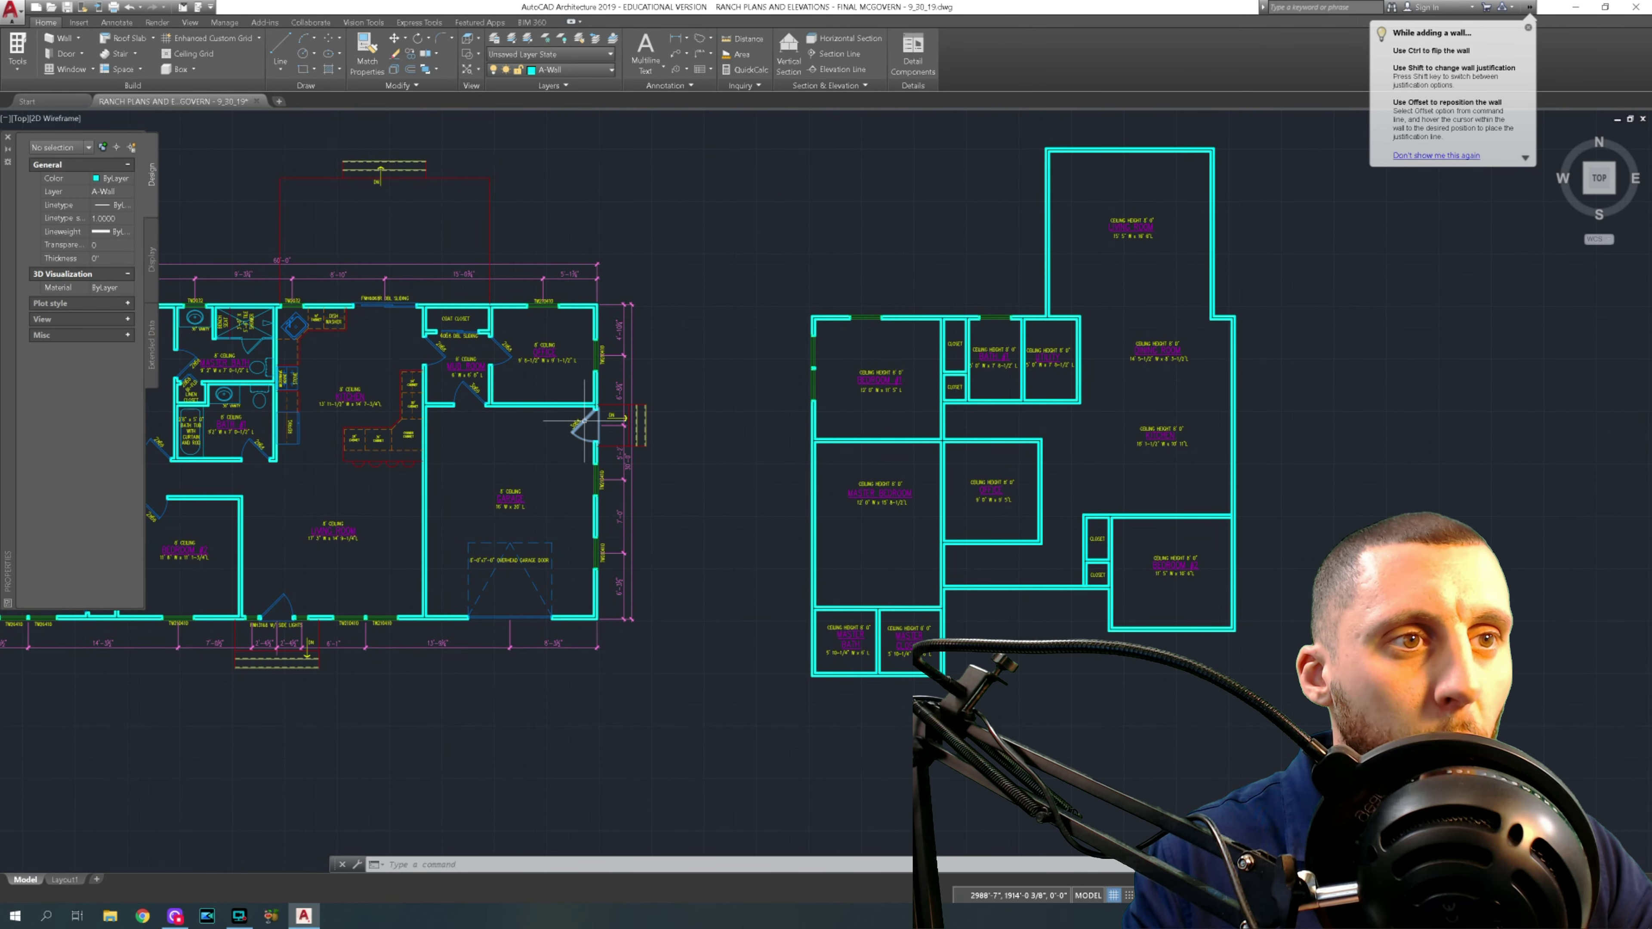
- Add a door matching the reference plan's 3068 exterior door to the exterior wall between MASTER CLOSET and BEDROOM #2
scroll(583, 421, "up", 6)
left_click(571, 413)
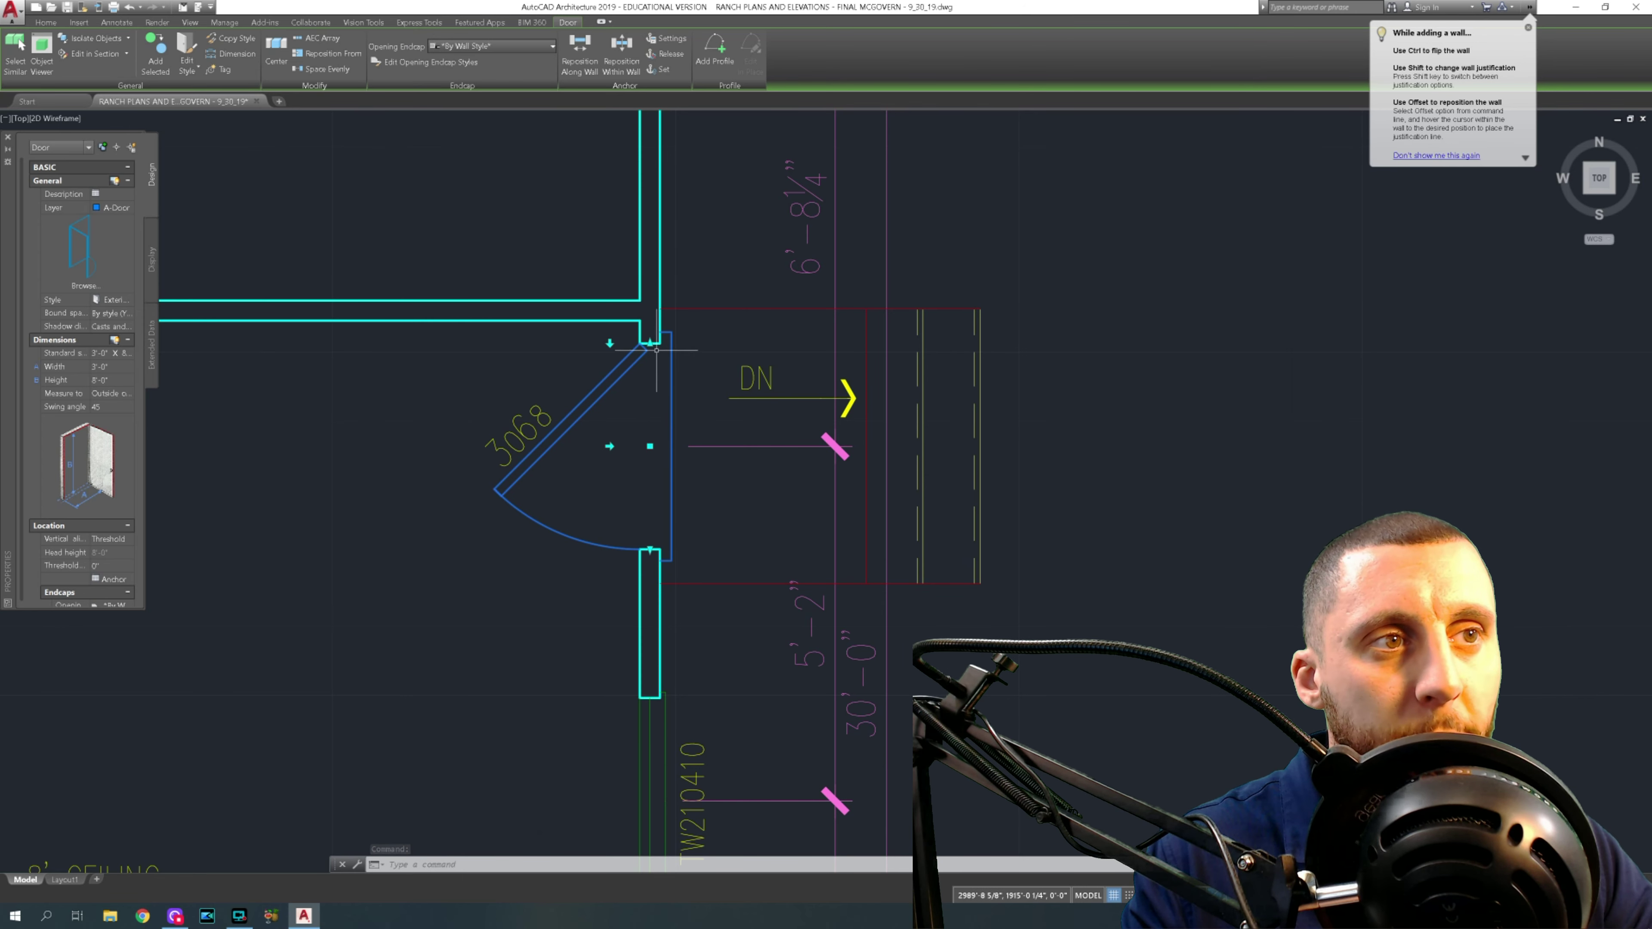
left_click(155, 55)
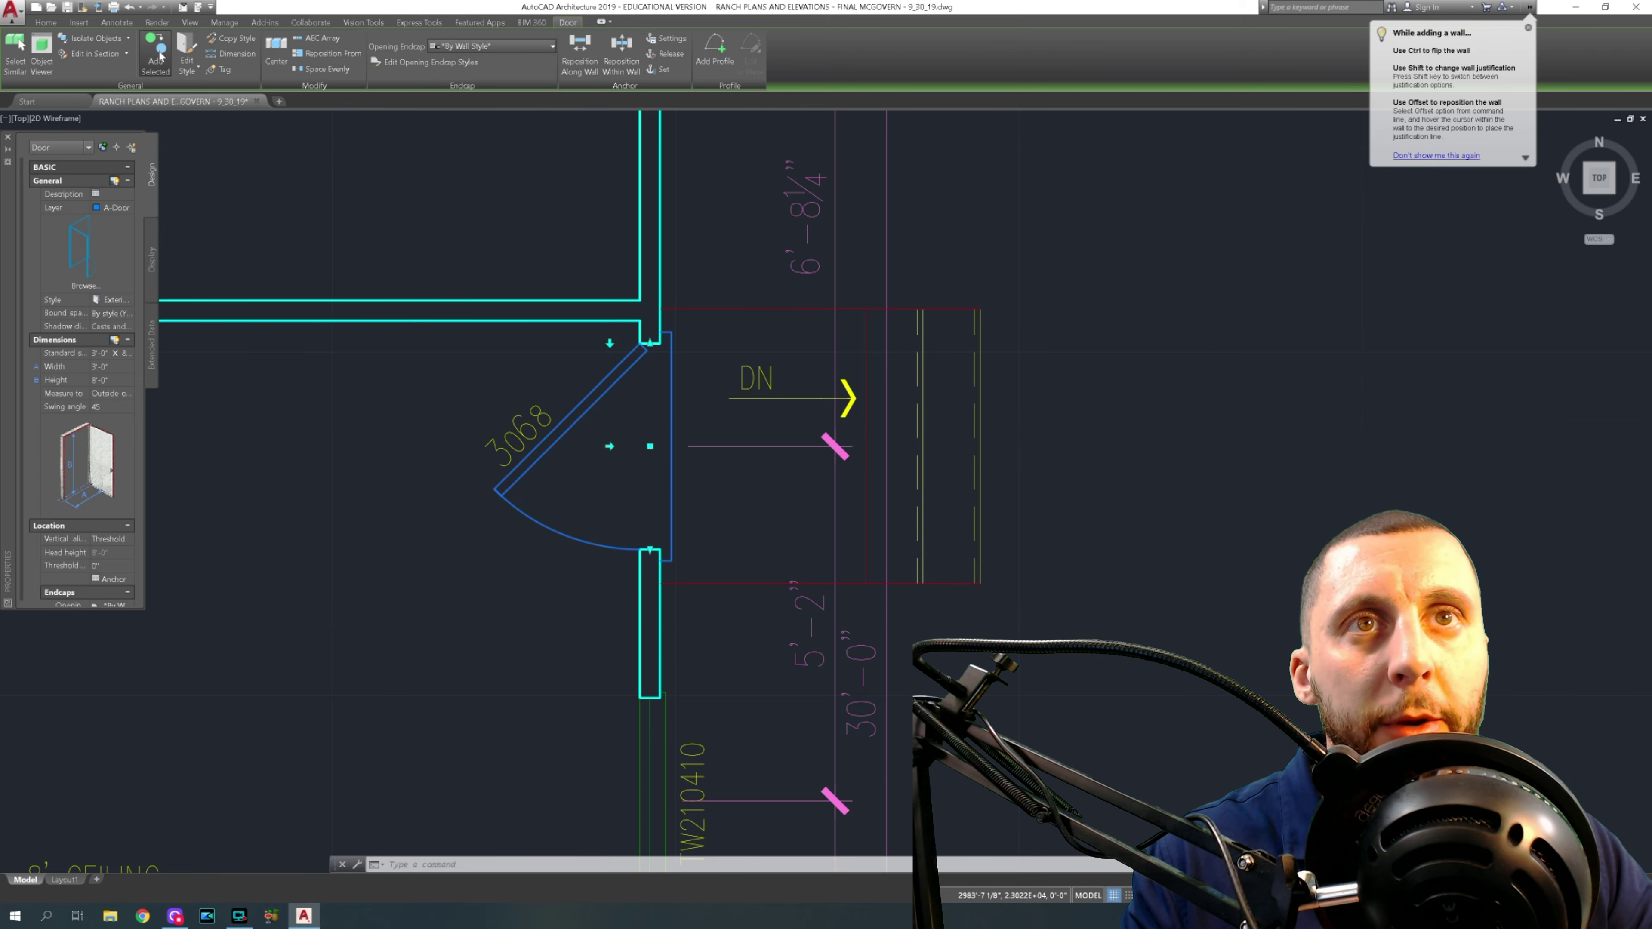
scroll(713, 340, "down", 4)
scroll(941, 468, "up", 7)
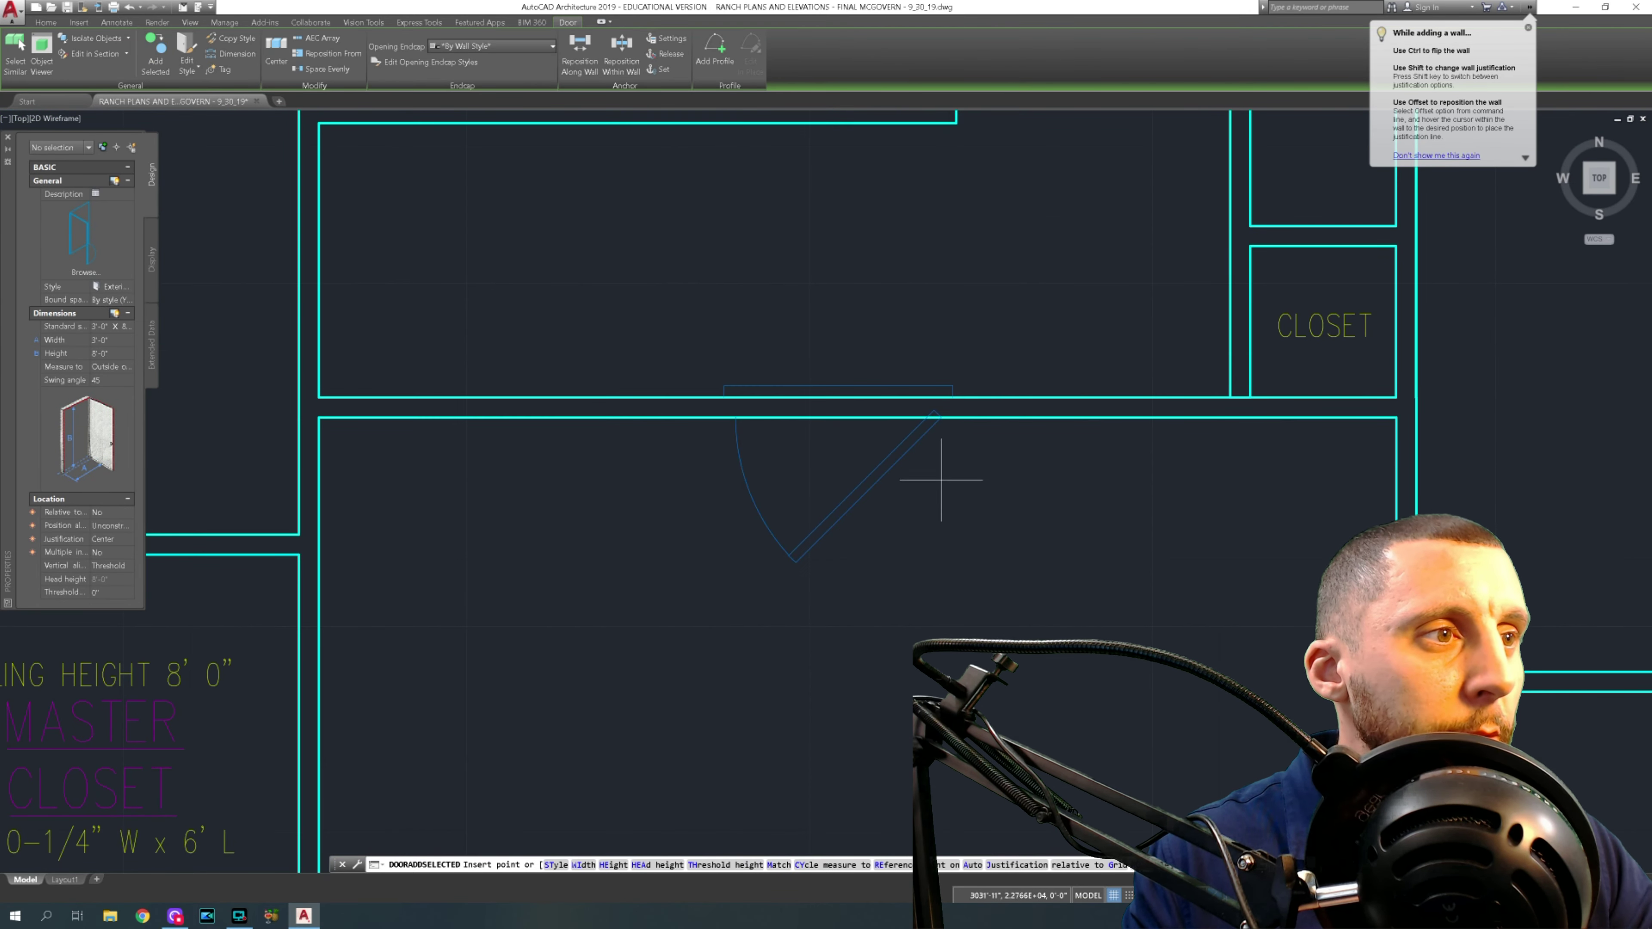
key("Escape")
key("Escape")
- Mirror the new door about a vertical line through its latch-side jamb, keeping the source door
left_click(806, 478)
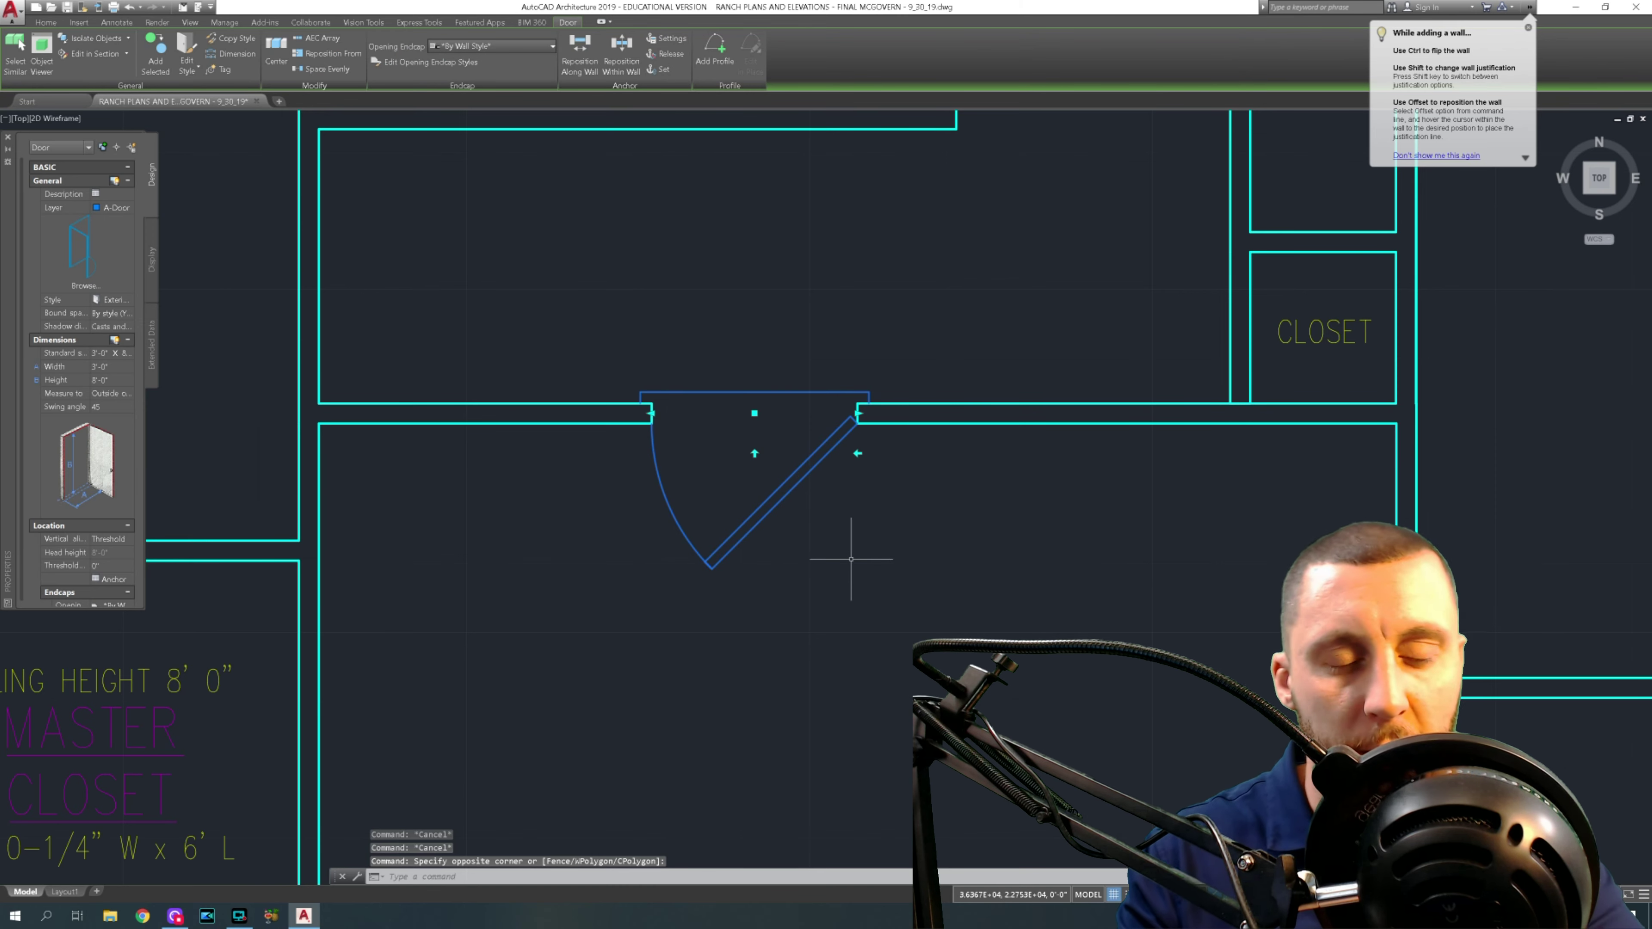
type("mirror")
key("Return")
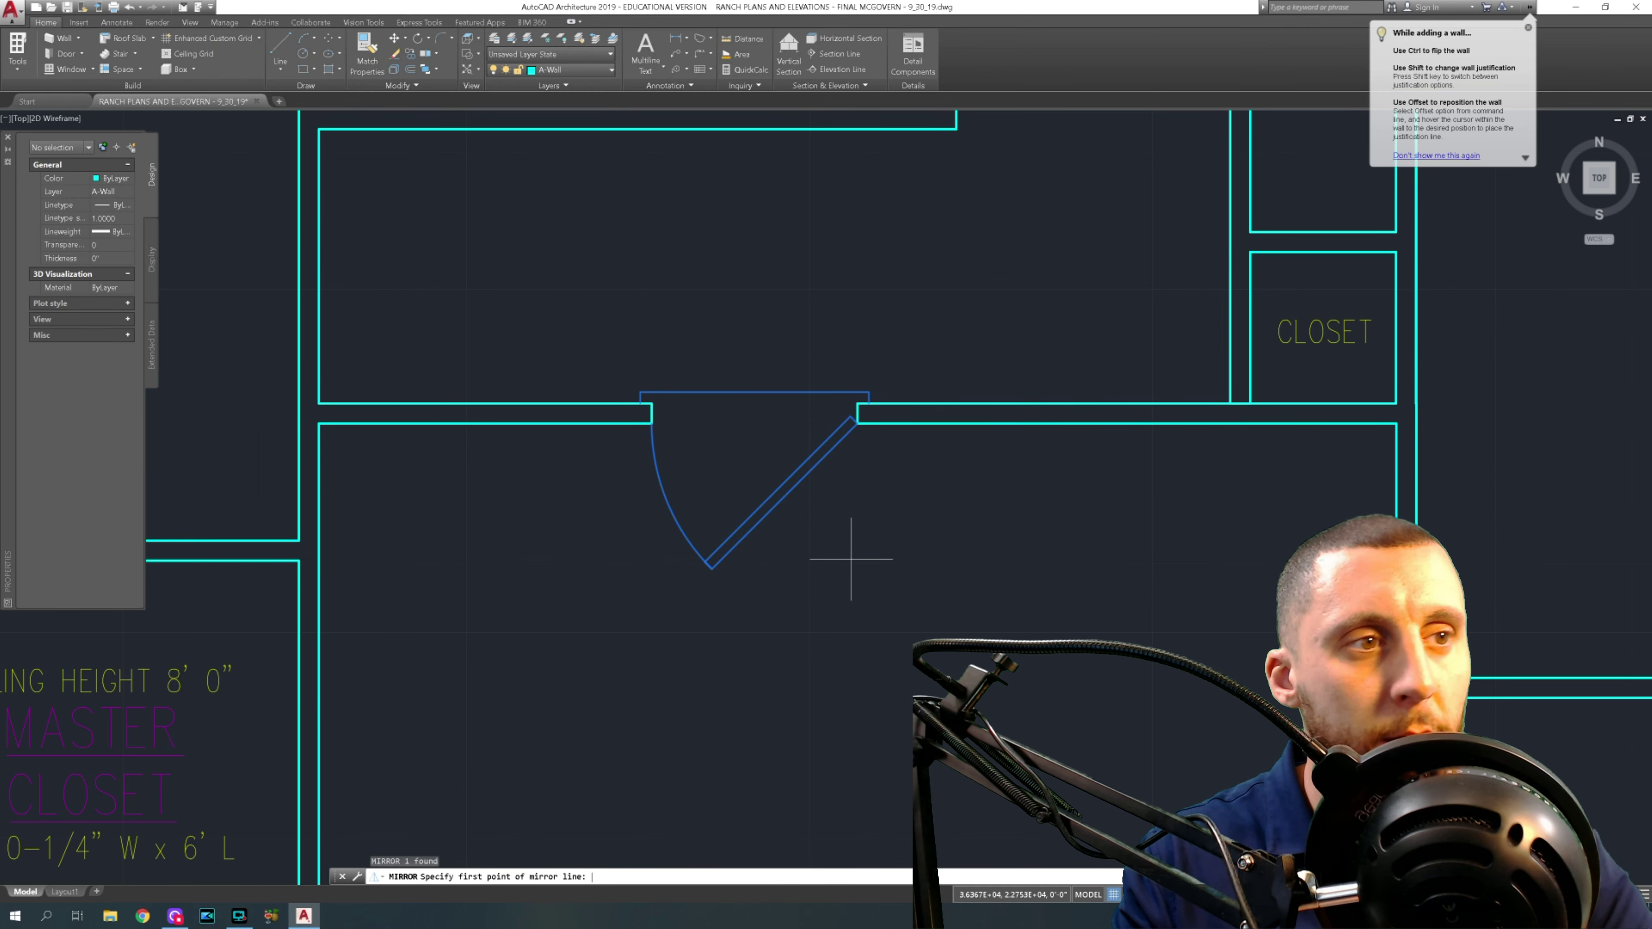
left_click(651, 423)
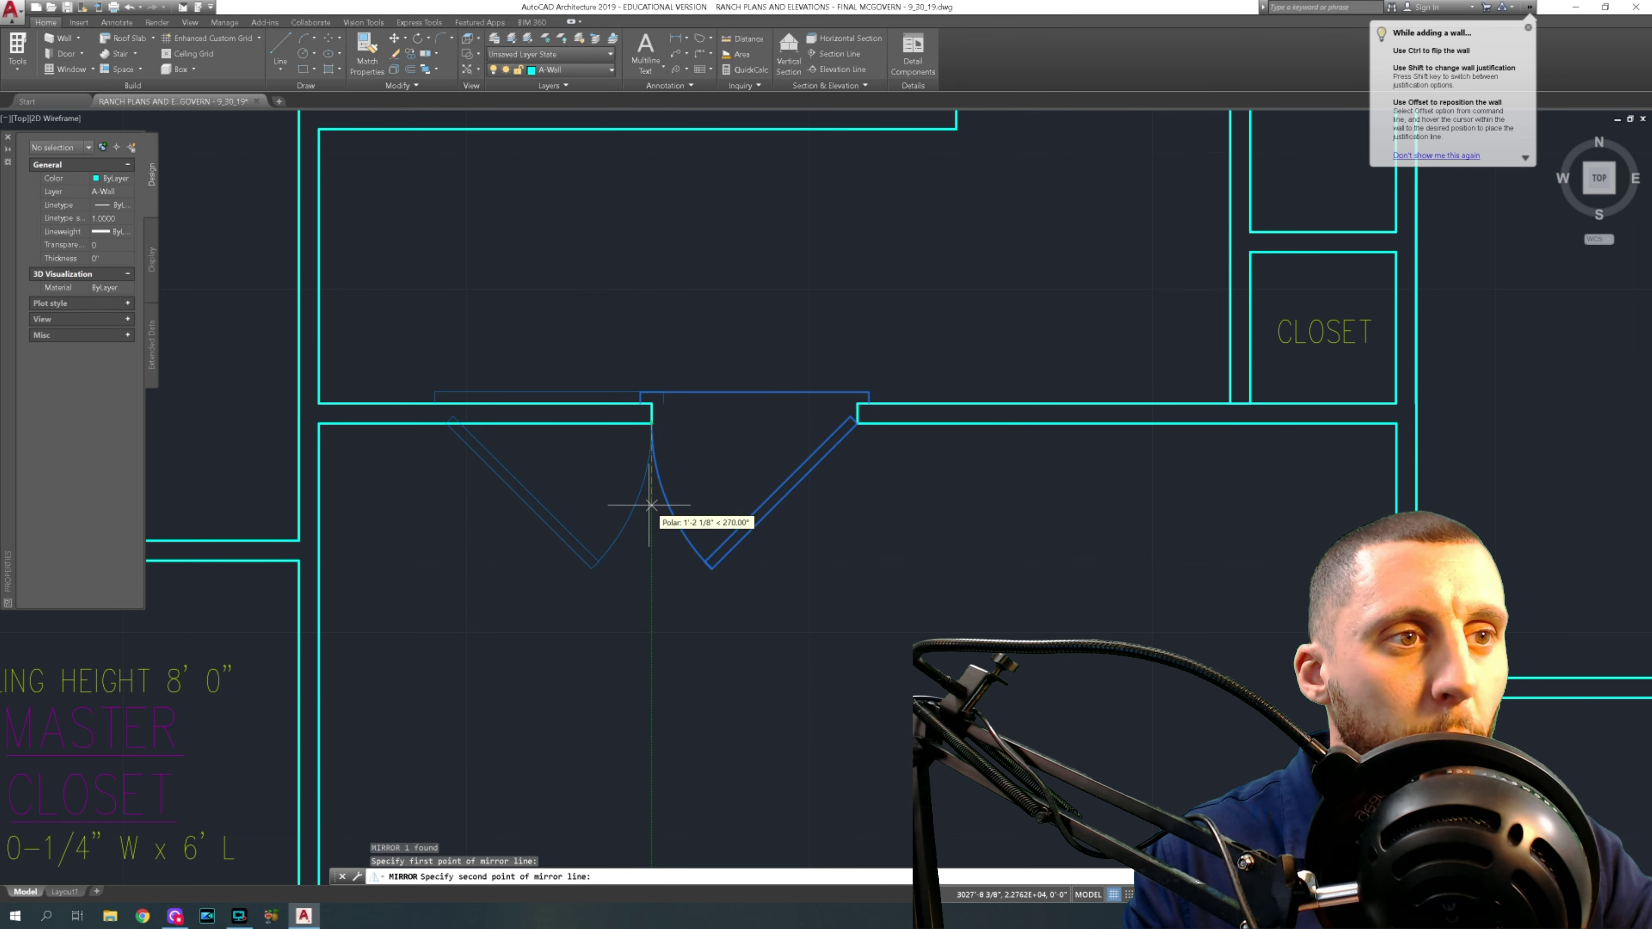
left_click(649, 507)
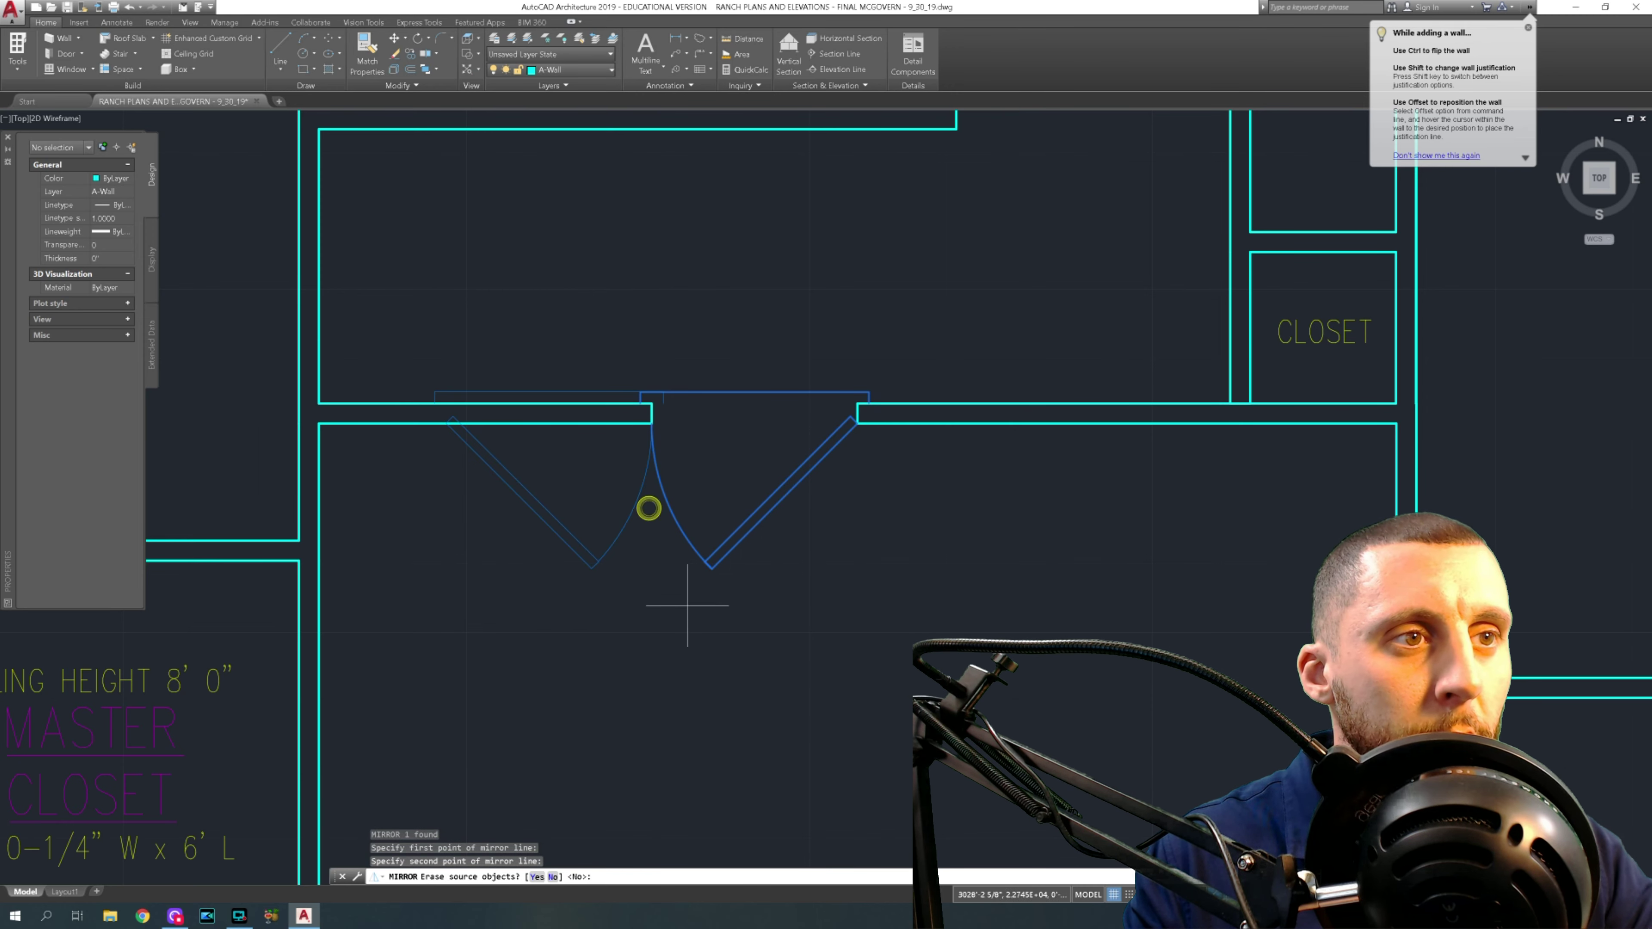
left_click(552, 877)
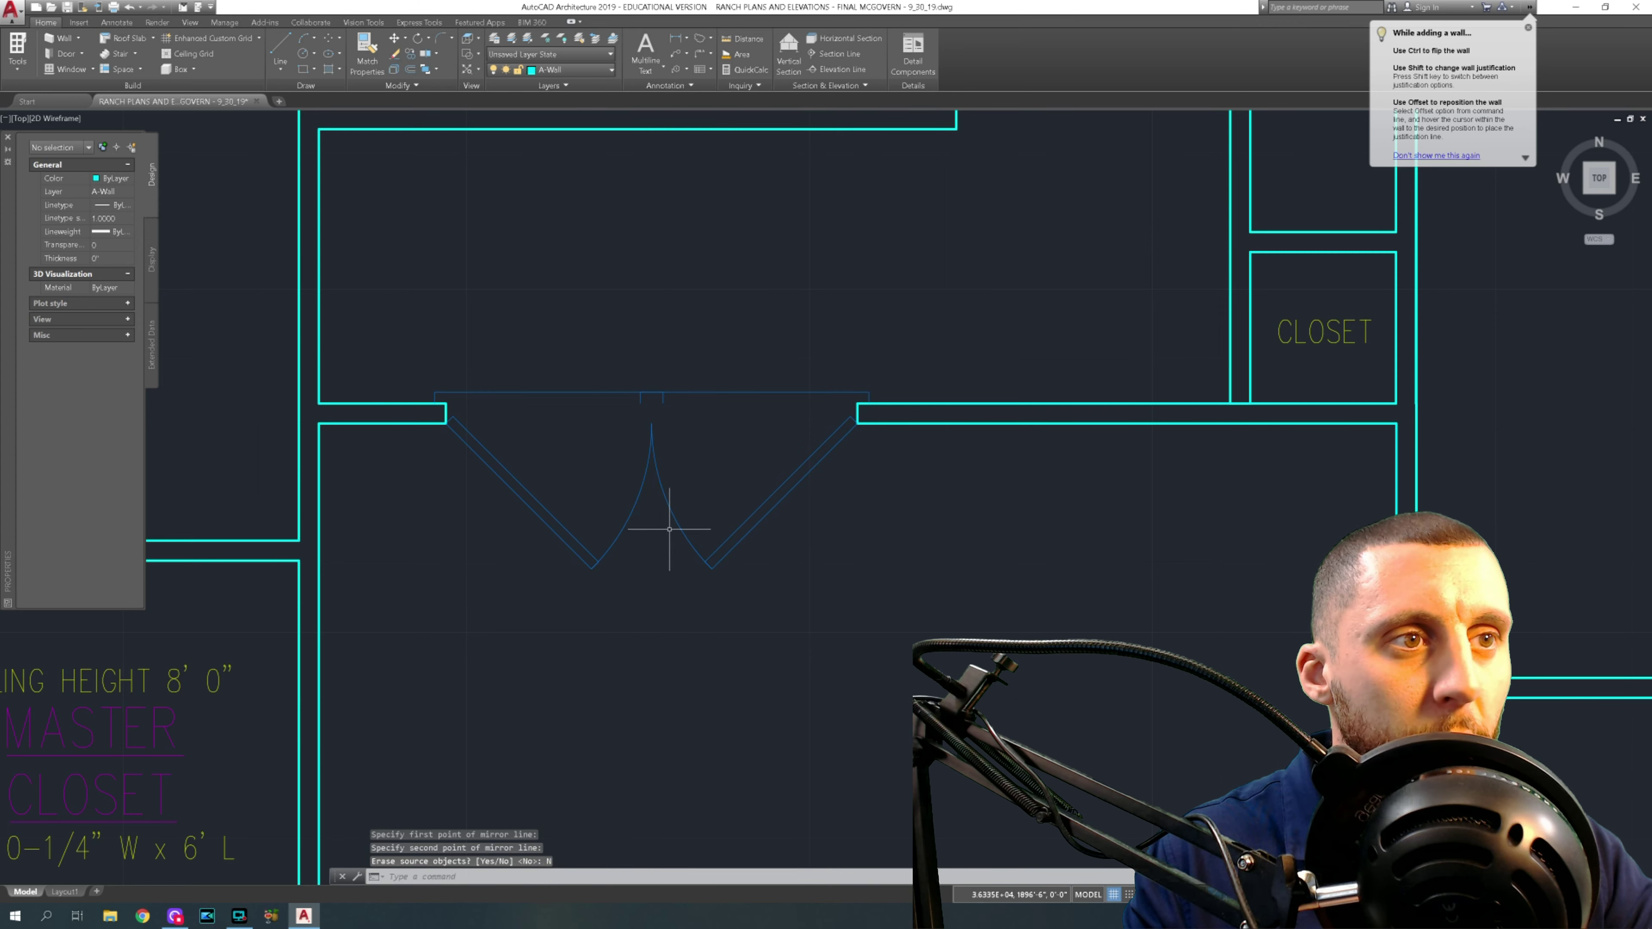
- Flip both mirrored doors so they swing into the house
left_click(742, 377)
left_click(623, 405)
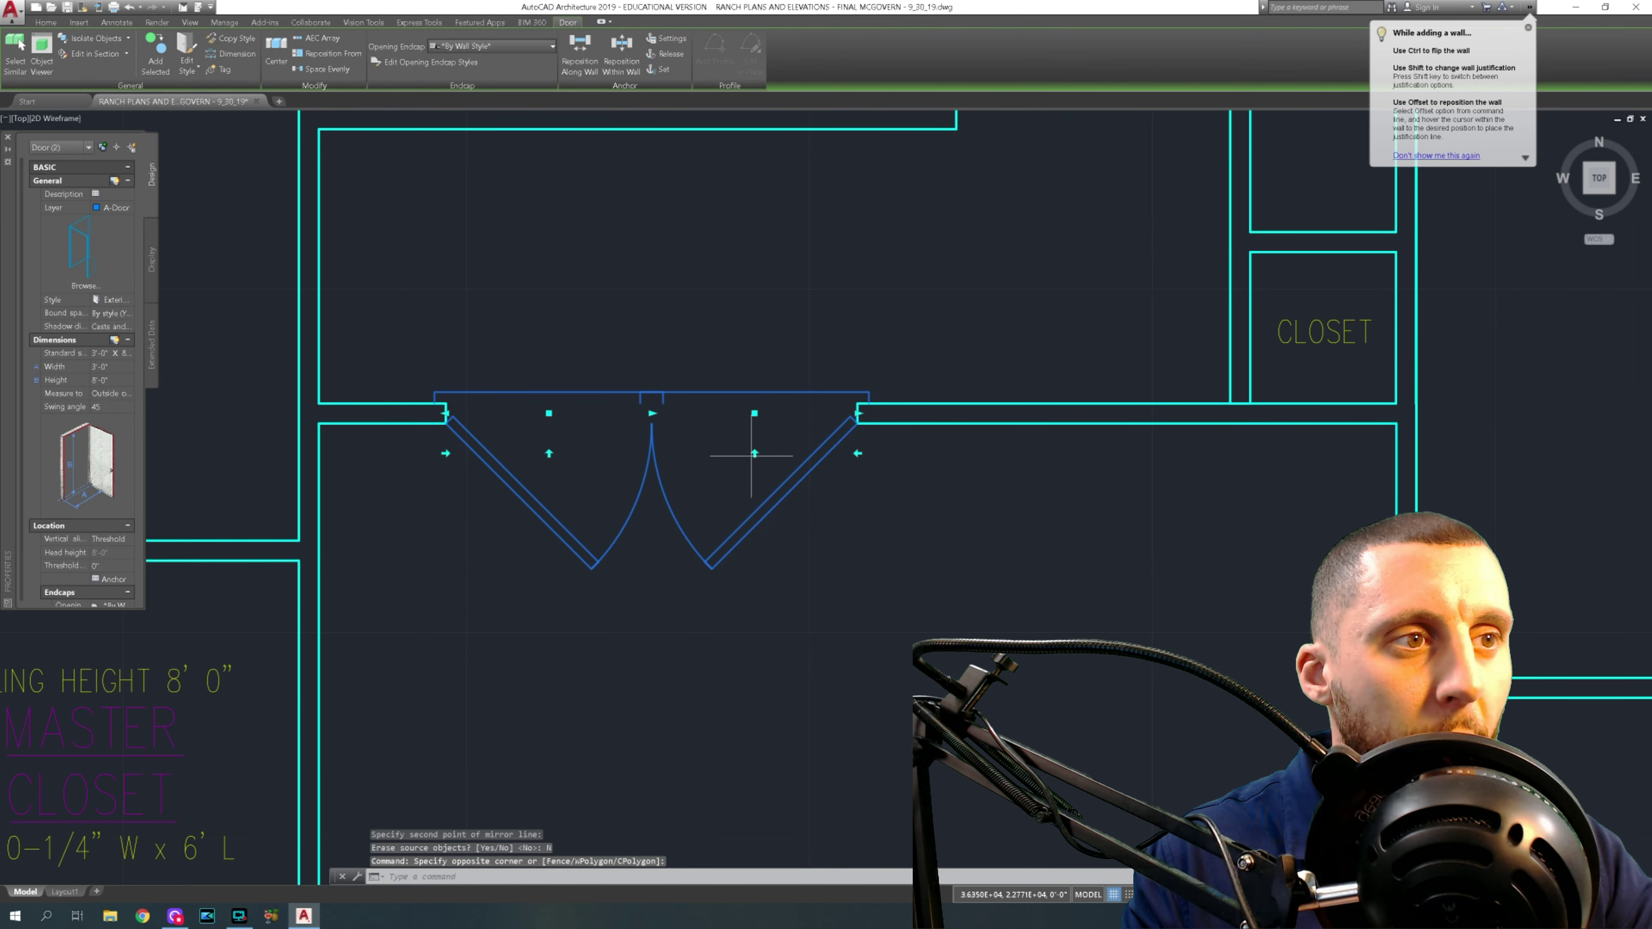
left_click(754, 456)
left_click(754, 453)
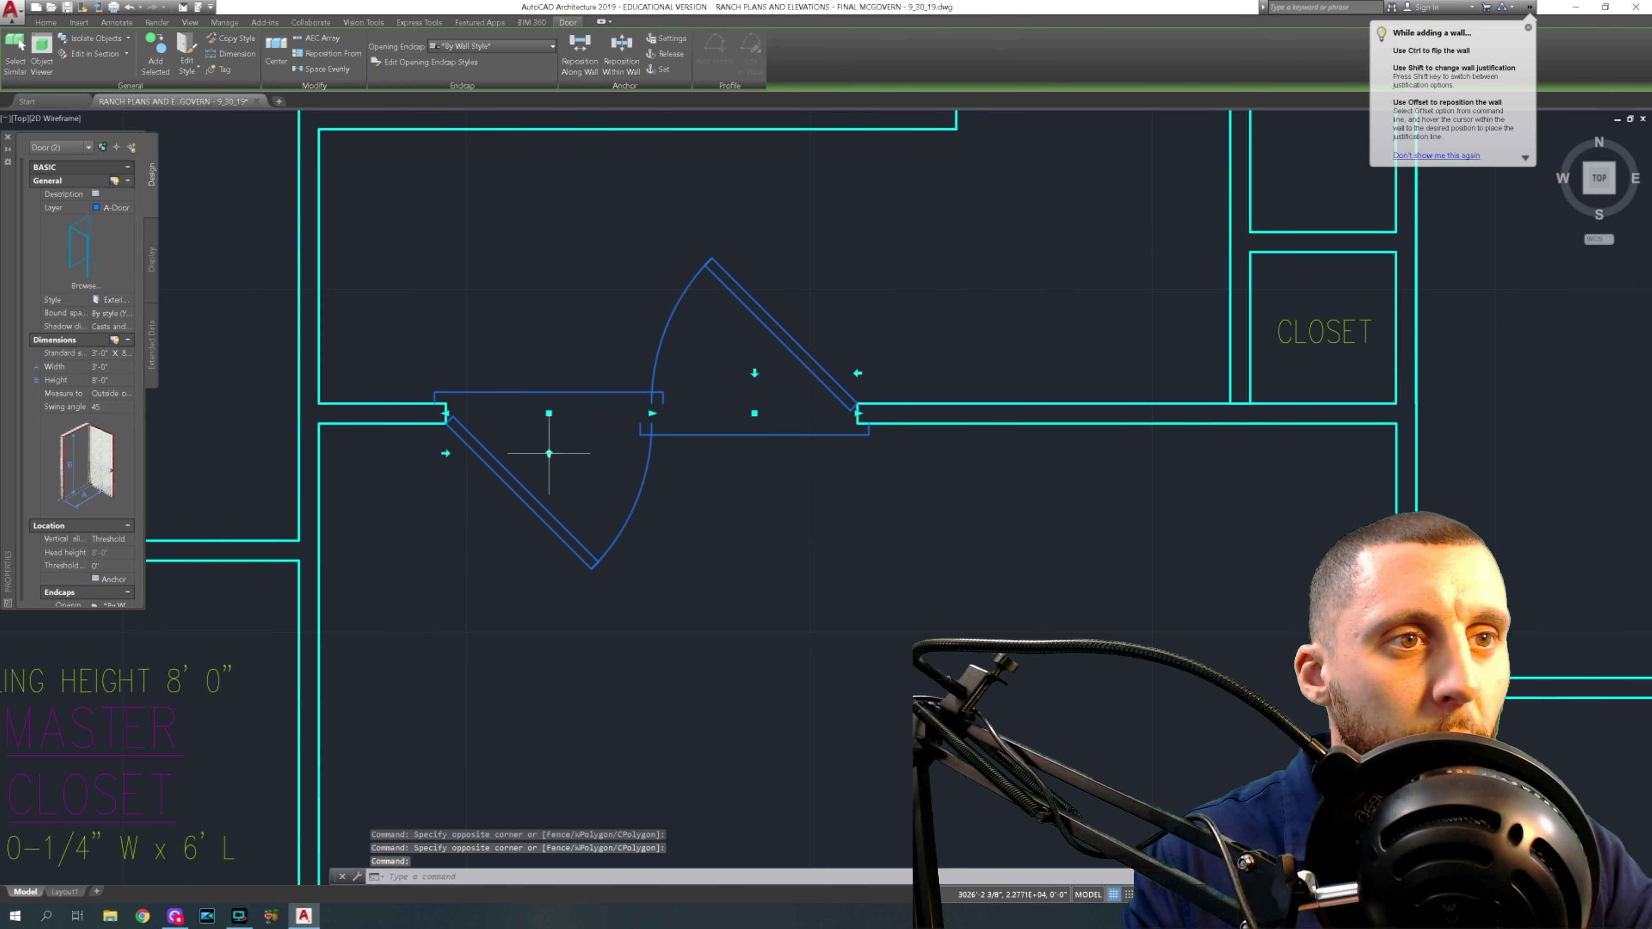
left_click(549, 453)
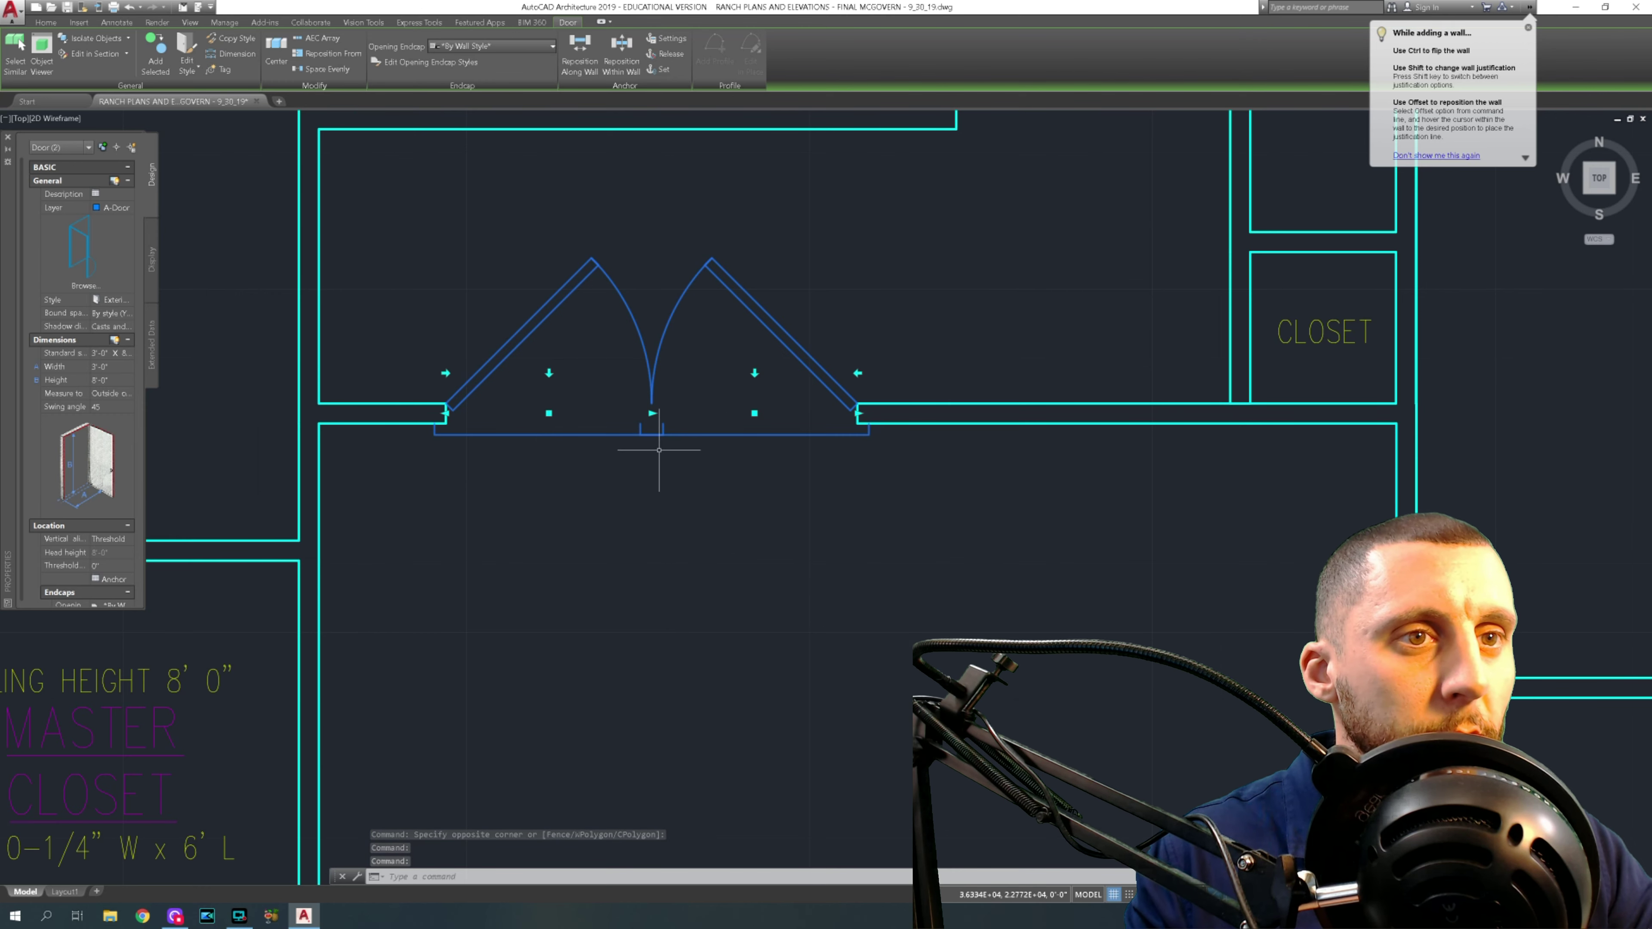
key("Escape")
- Change the style of the door nearer BEDROOM #2 to Dbl_Hinged
left_click(742, 303)
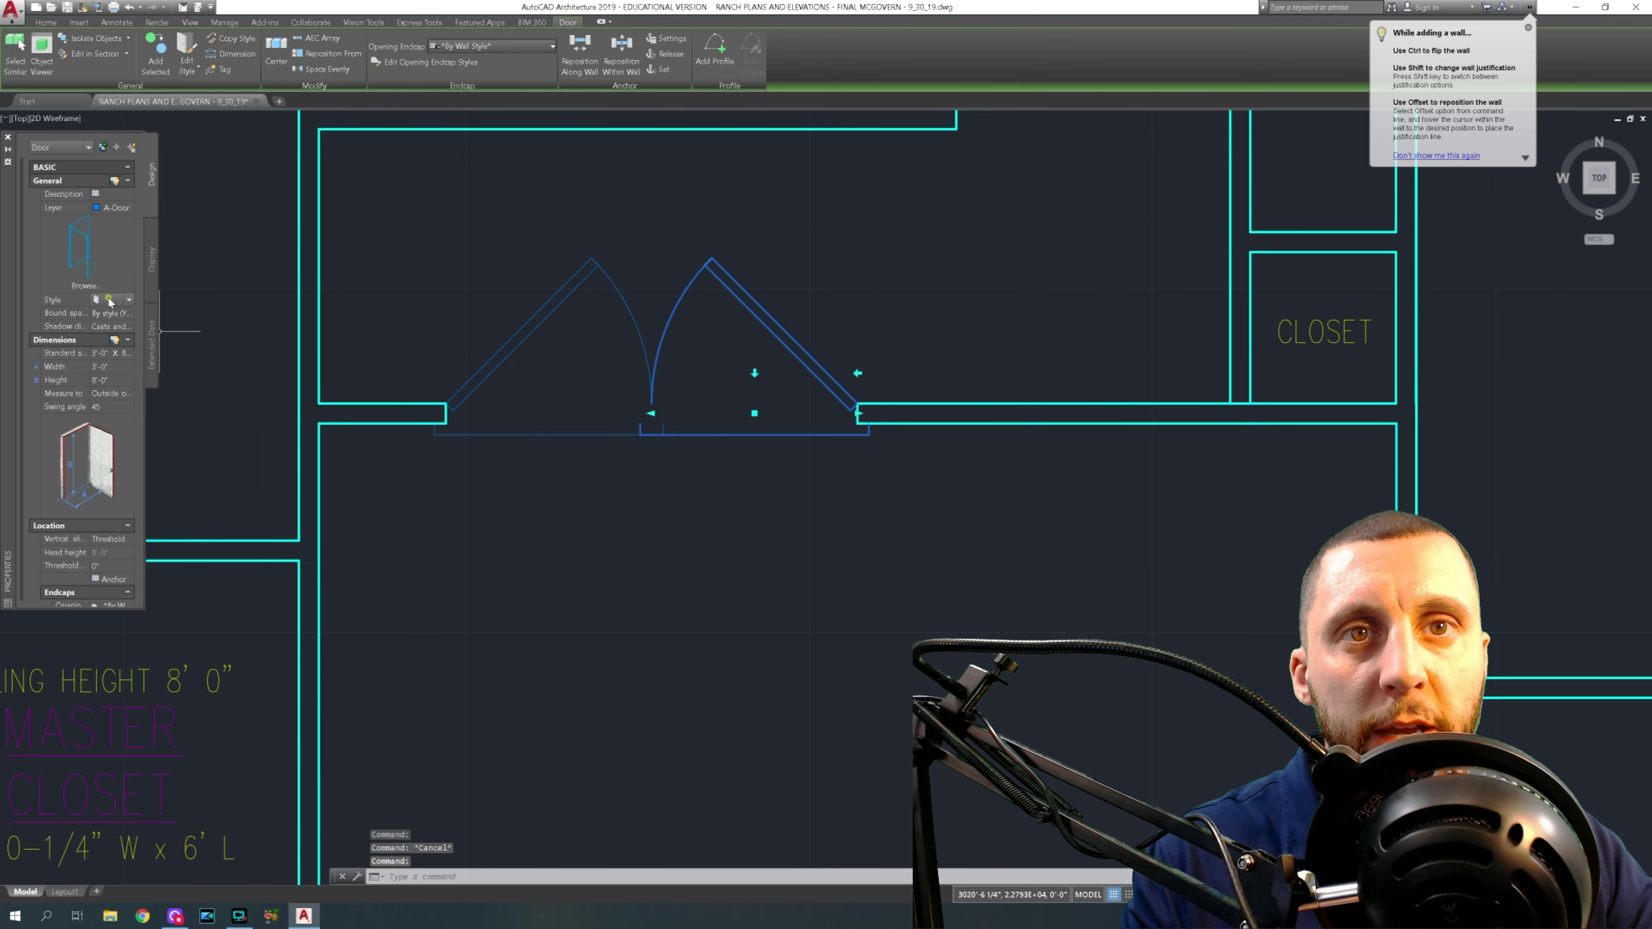
left_click(133, 301)
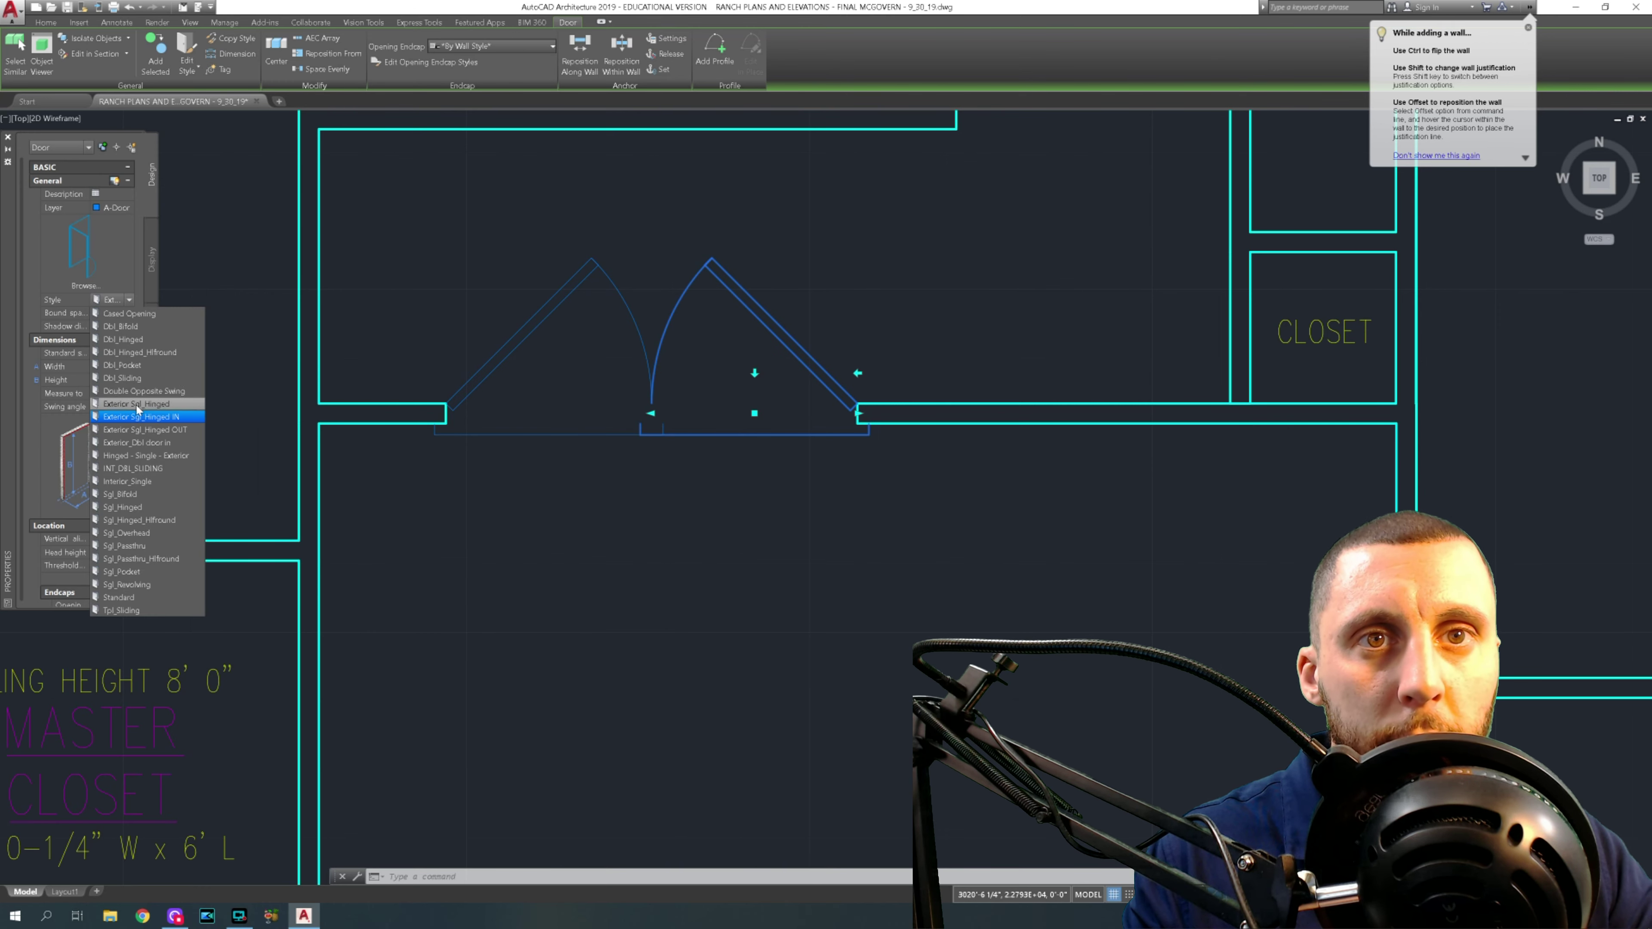
left_click(156, 340)
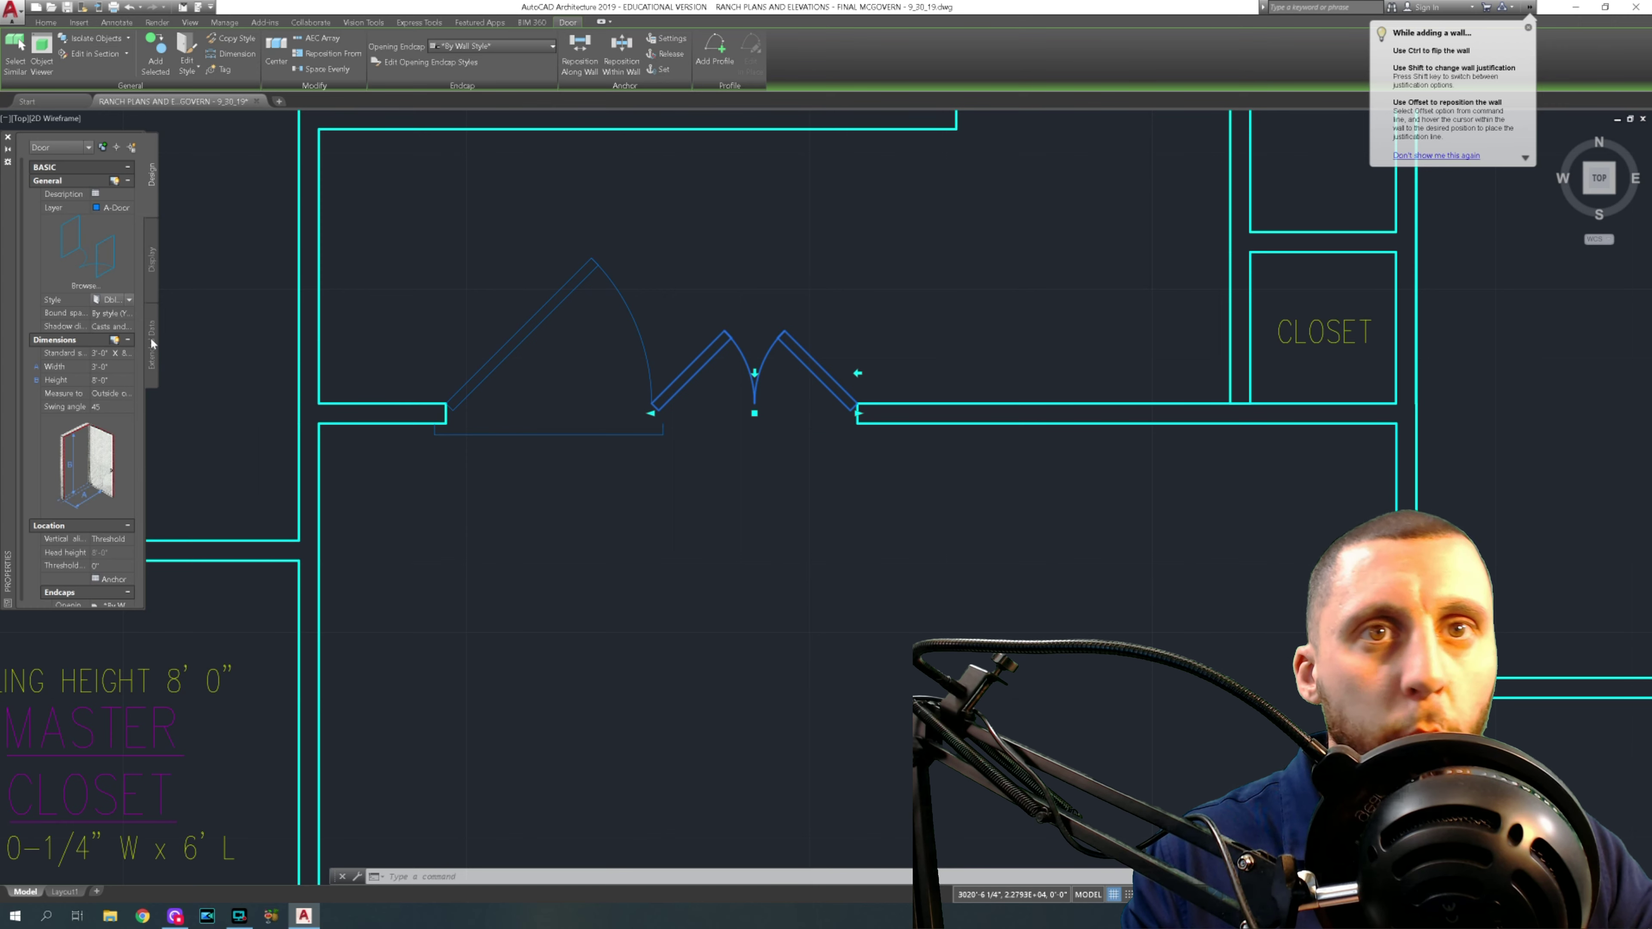
- Try the Dbl_Hinged_Hfround style on the same door and undo it
left_click(128, 299)
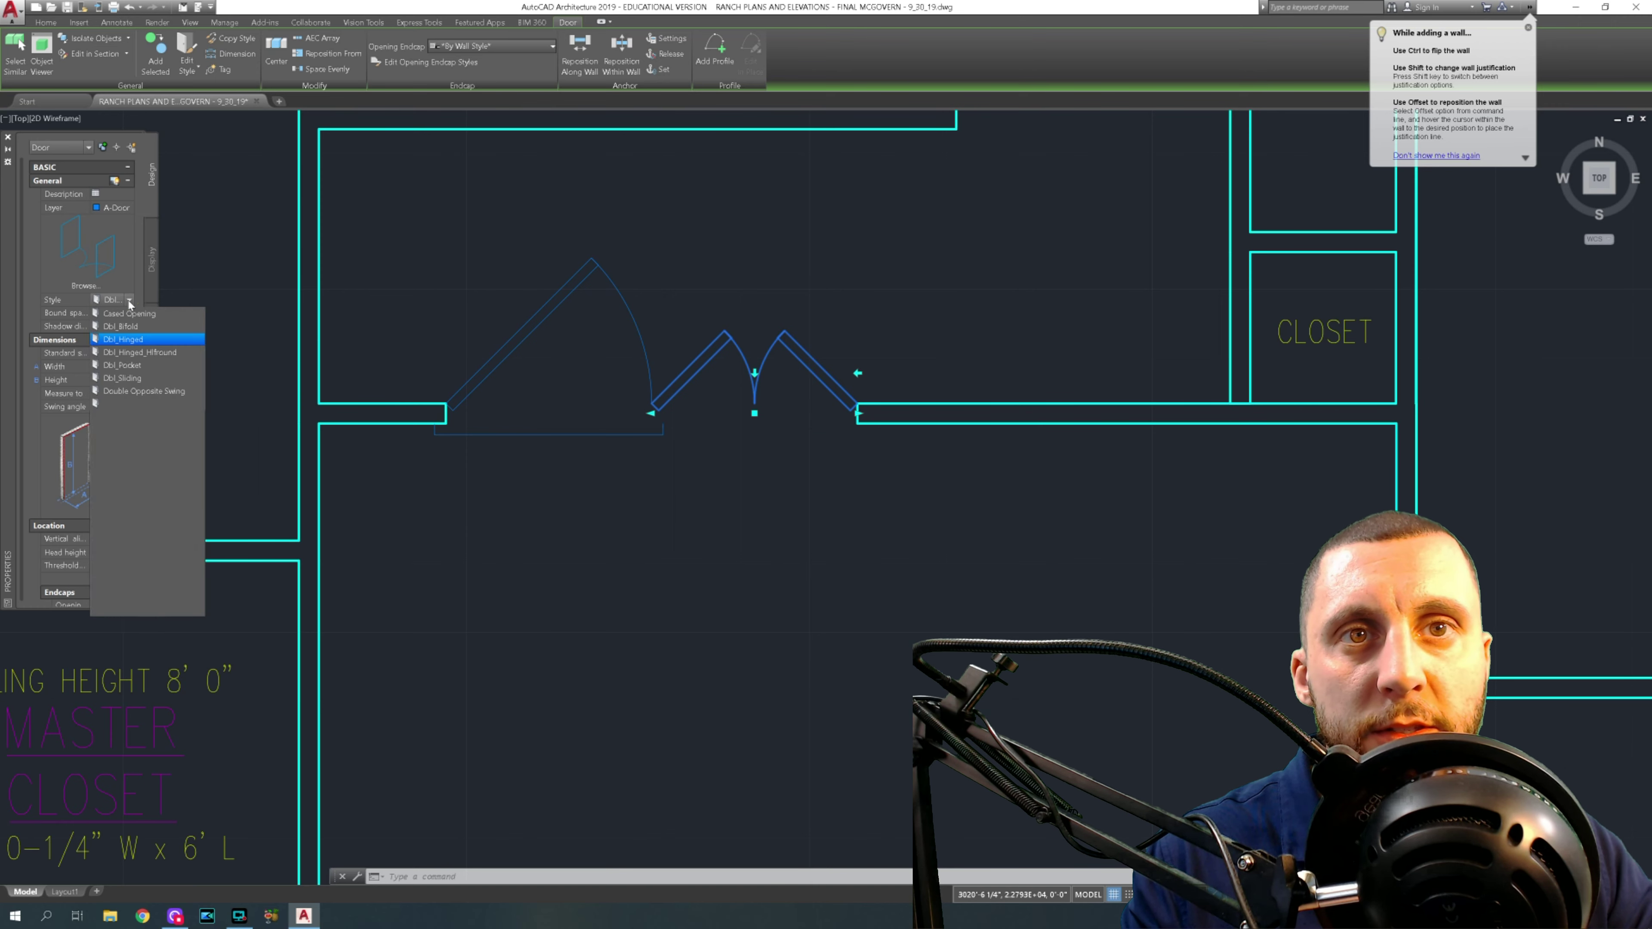
left_click(146, 353)
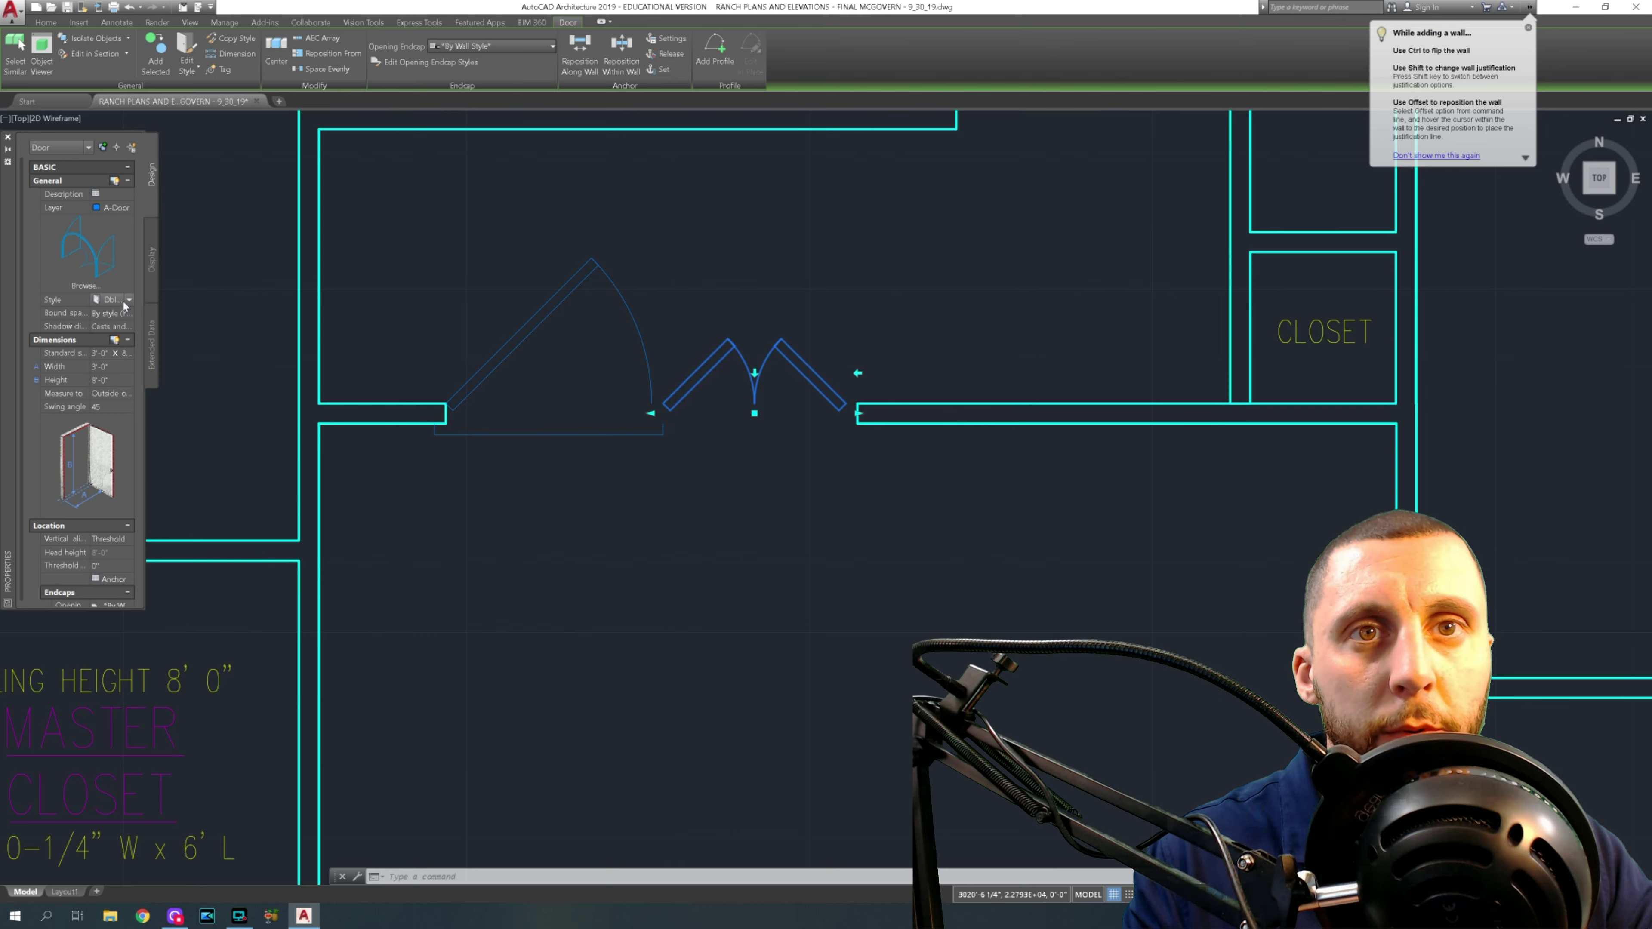
key("ctrl+z")
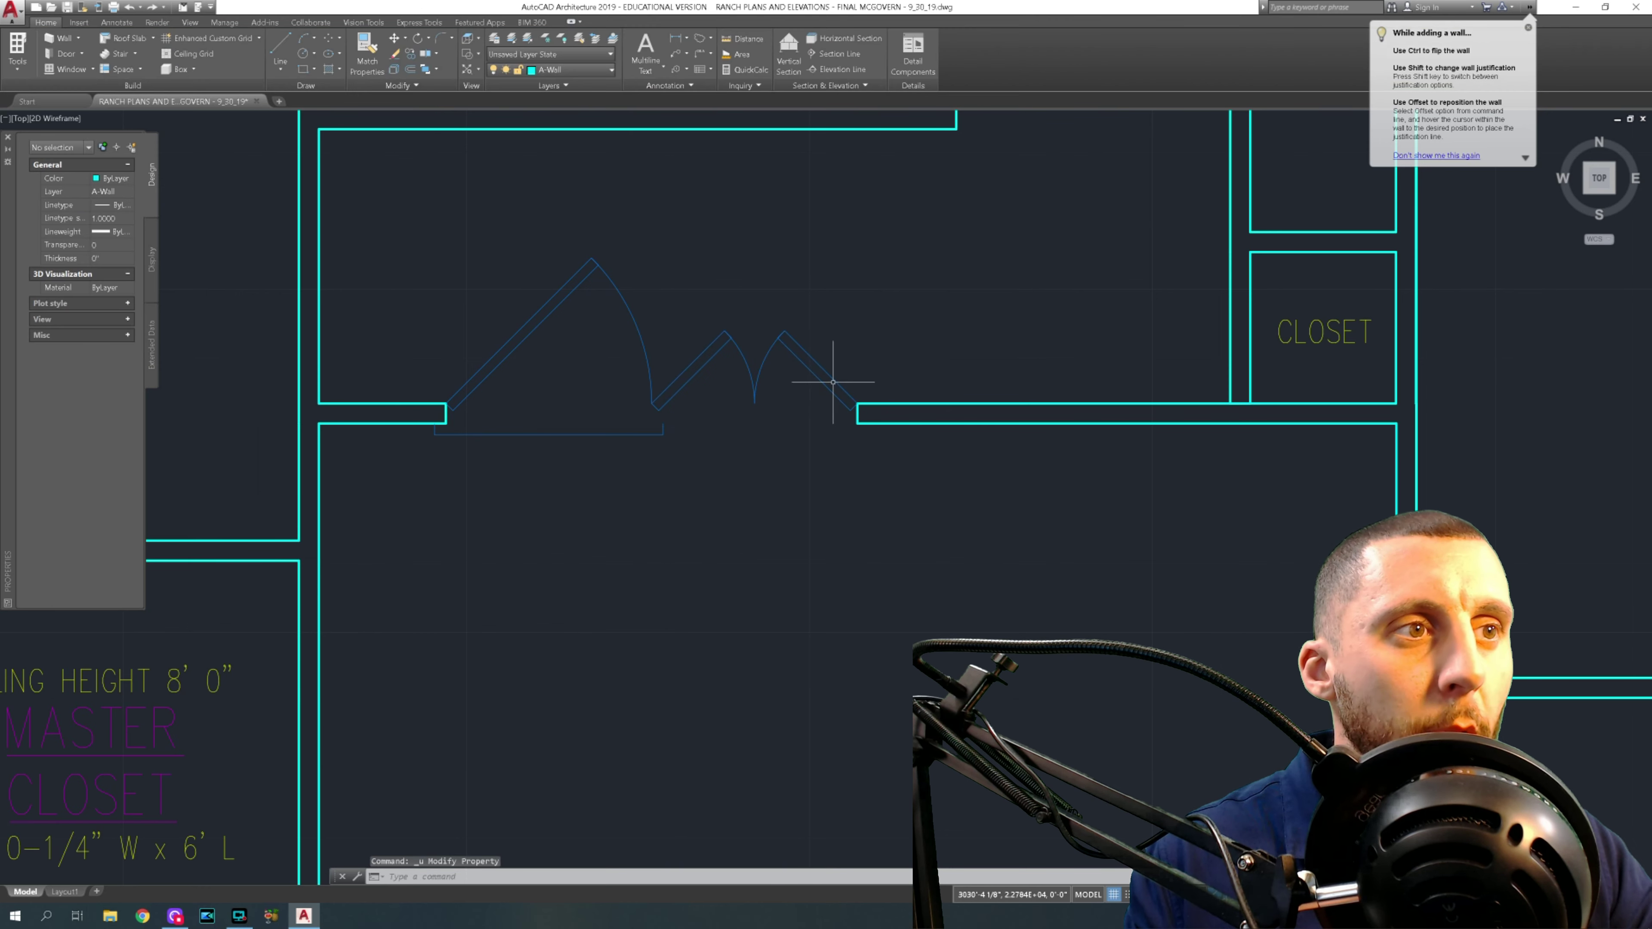
- Set the double-hinged door's width to 6'
left_click(808, 366)
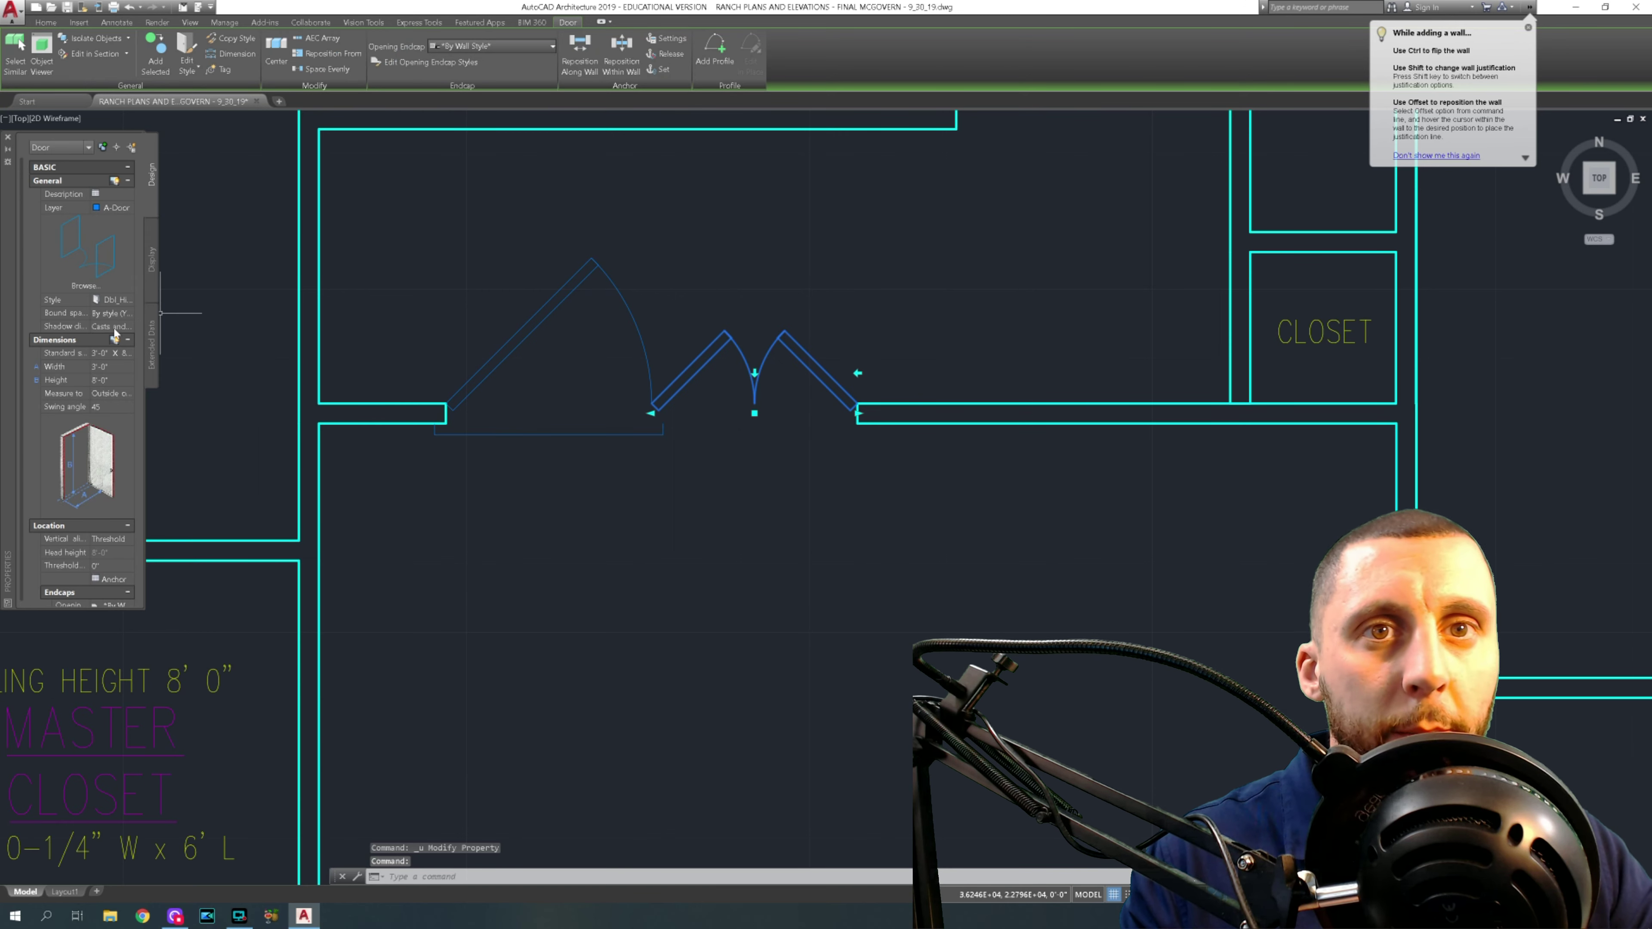
left_click(113, 367)
type("6'")
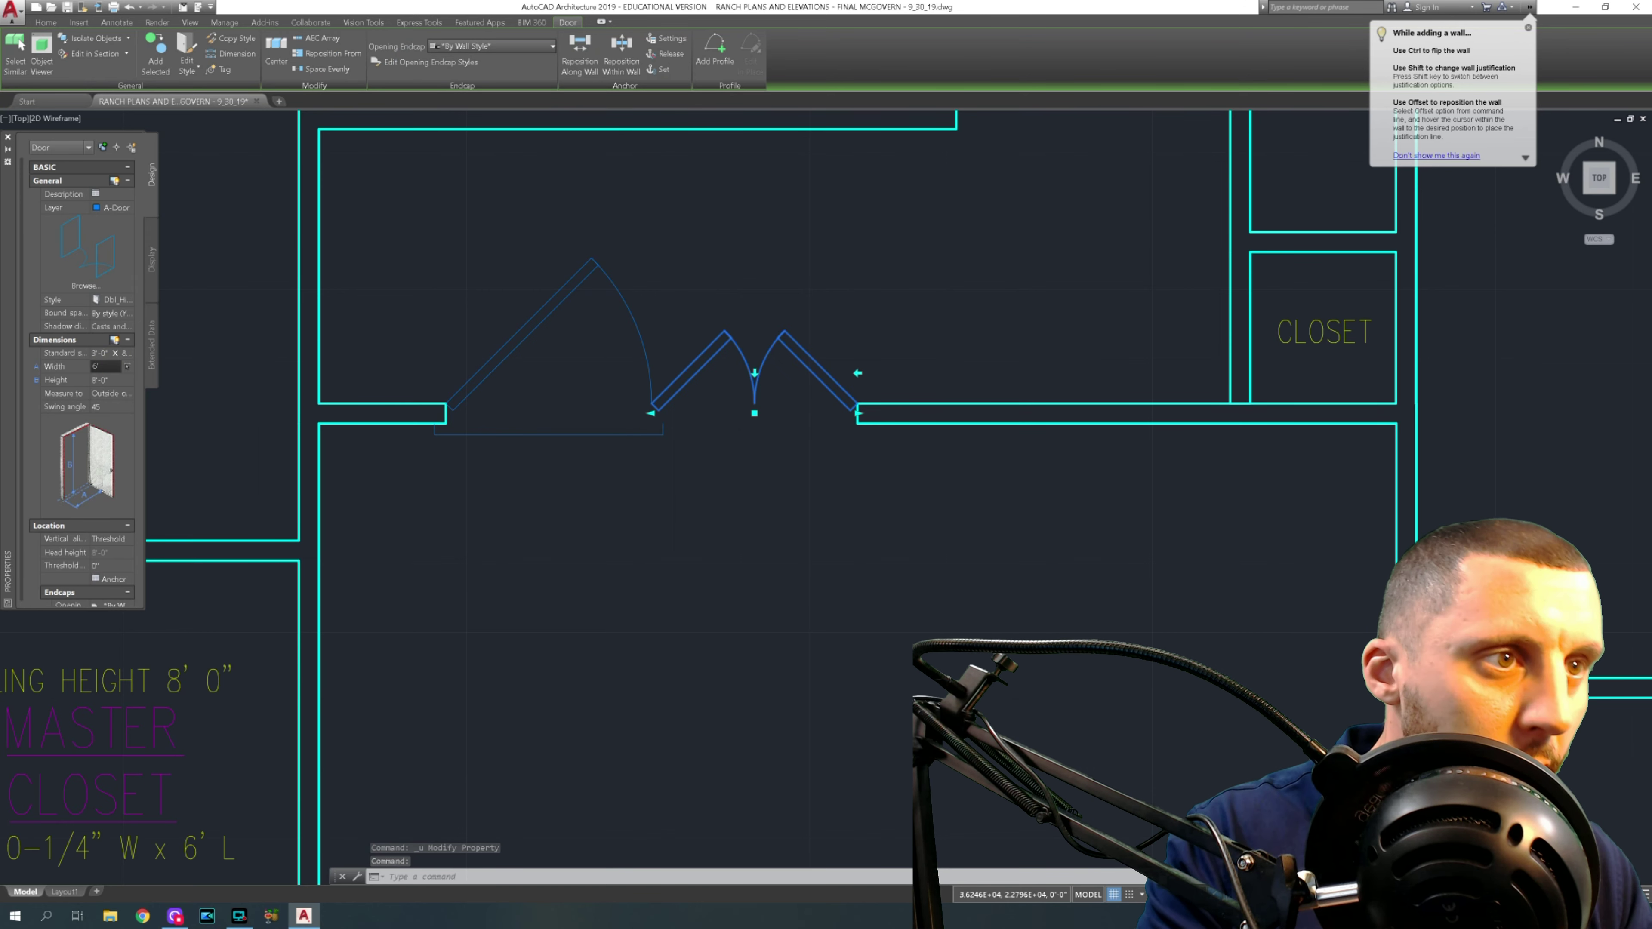
key("Tab")
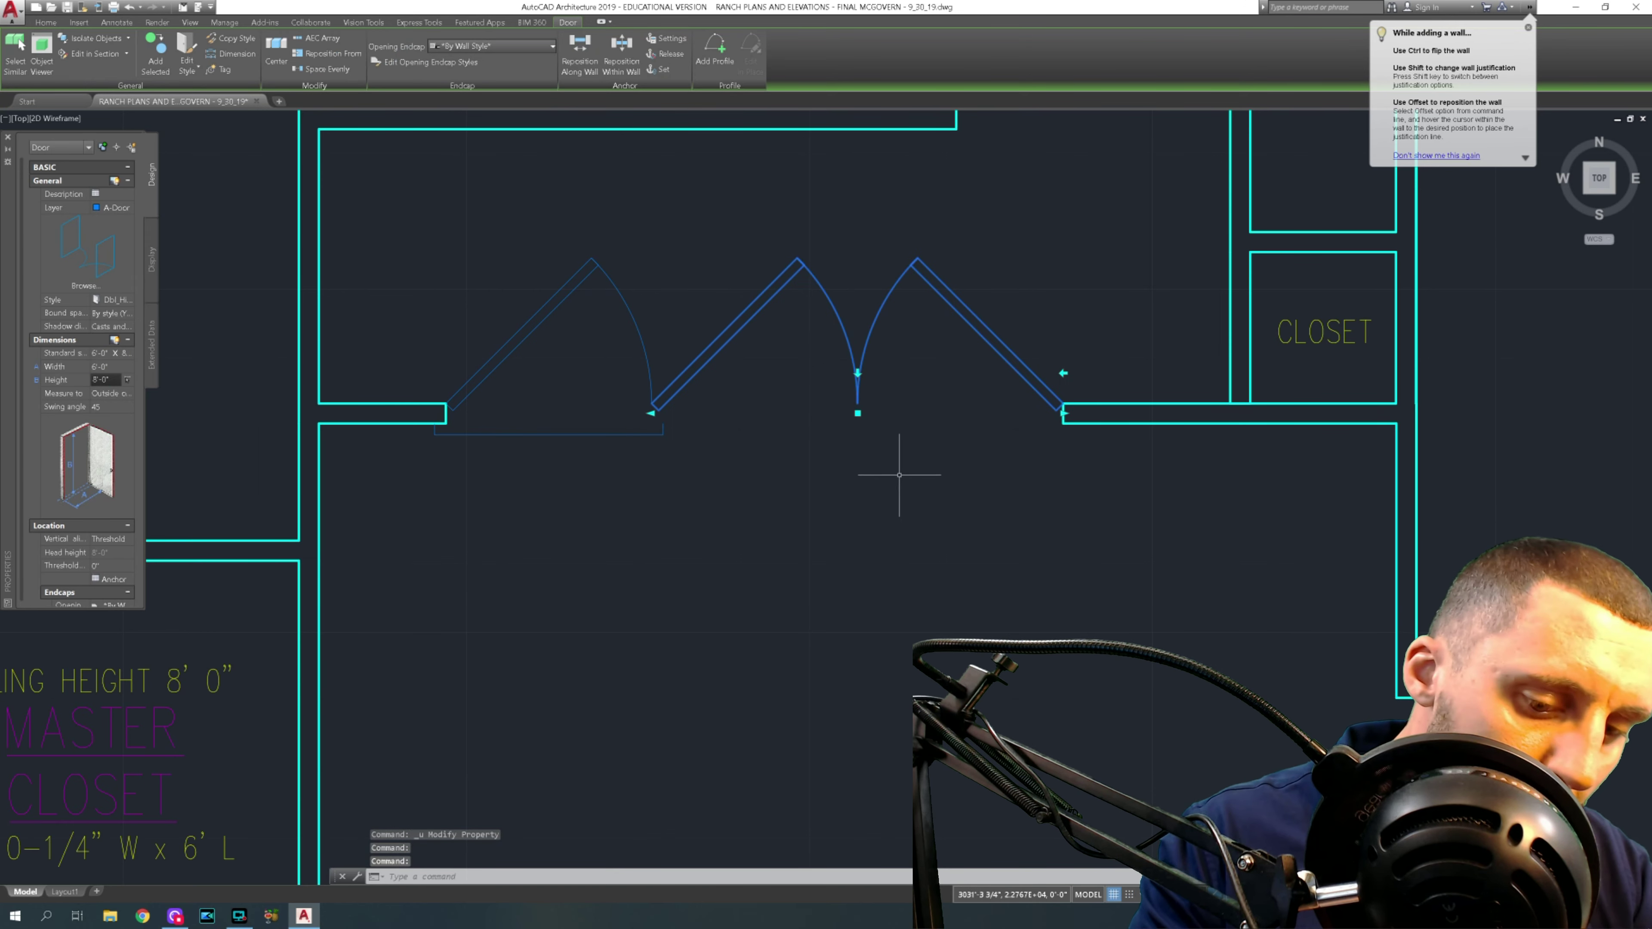
- Move the double-hinged door along the exterior wall toward BEDROOM #2's closets, clear of the single door
type("m")
key("Return")
left_click(862, 483)
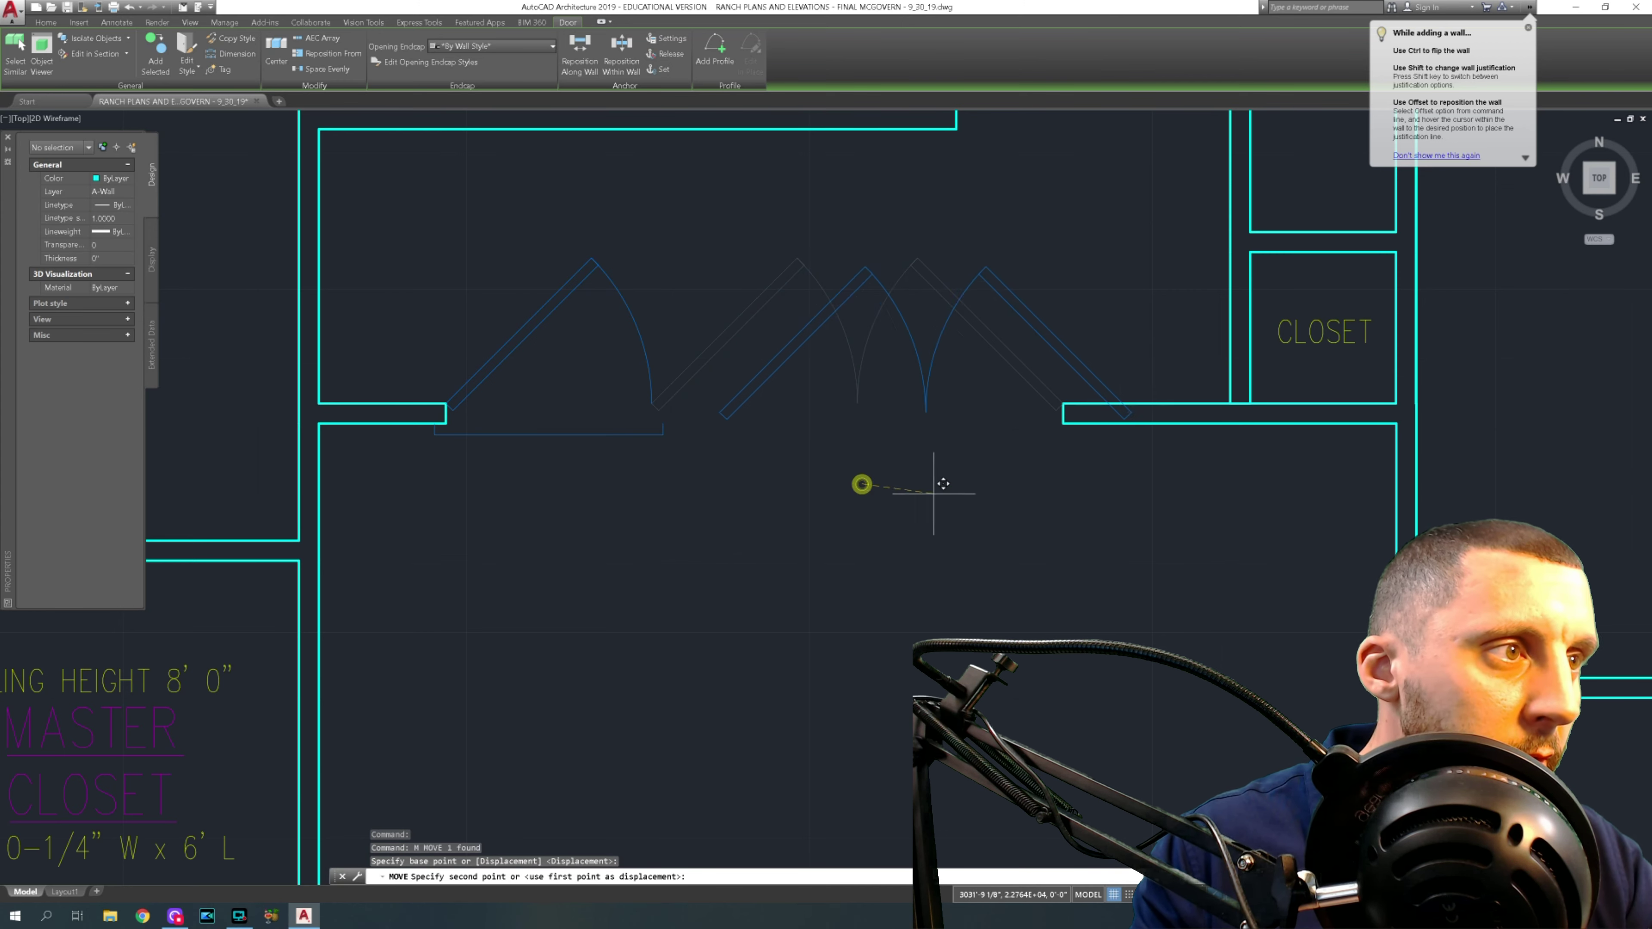
left_click(1004, 484)
scroll(1229, 397, "up", 4)
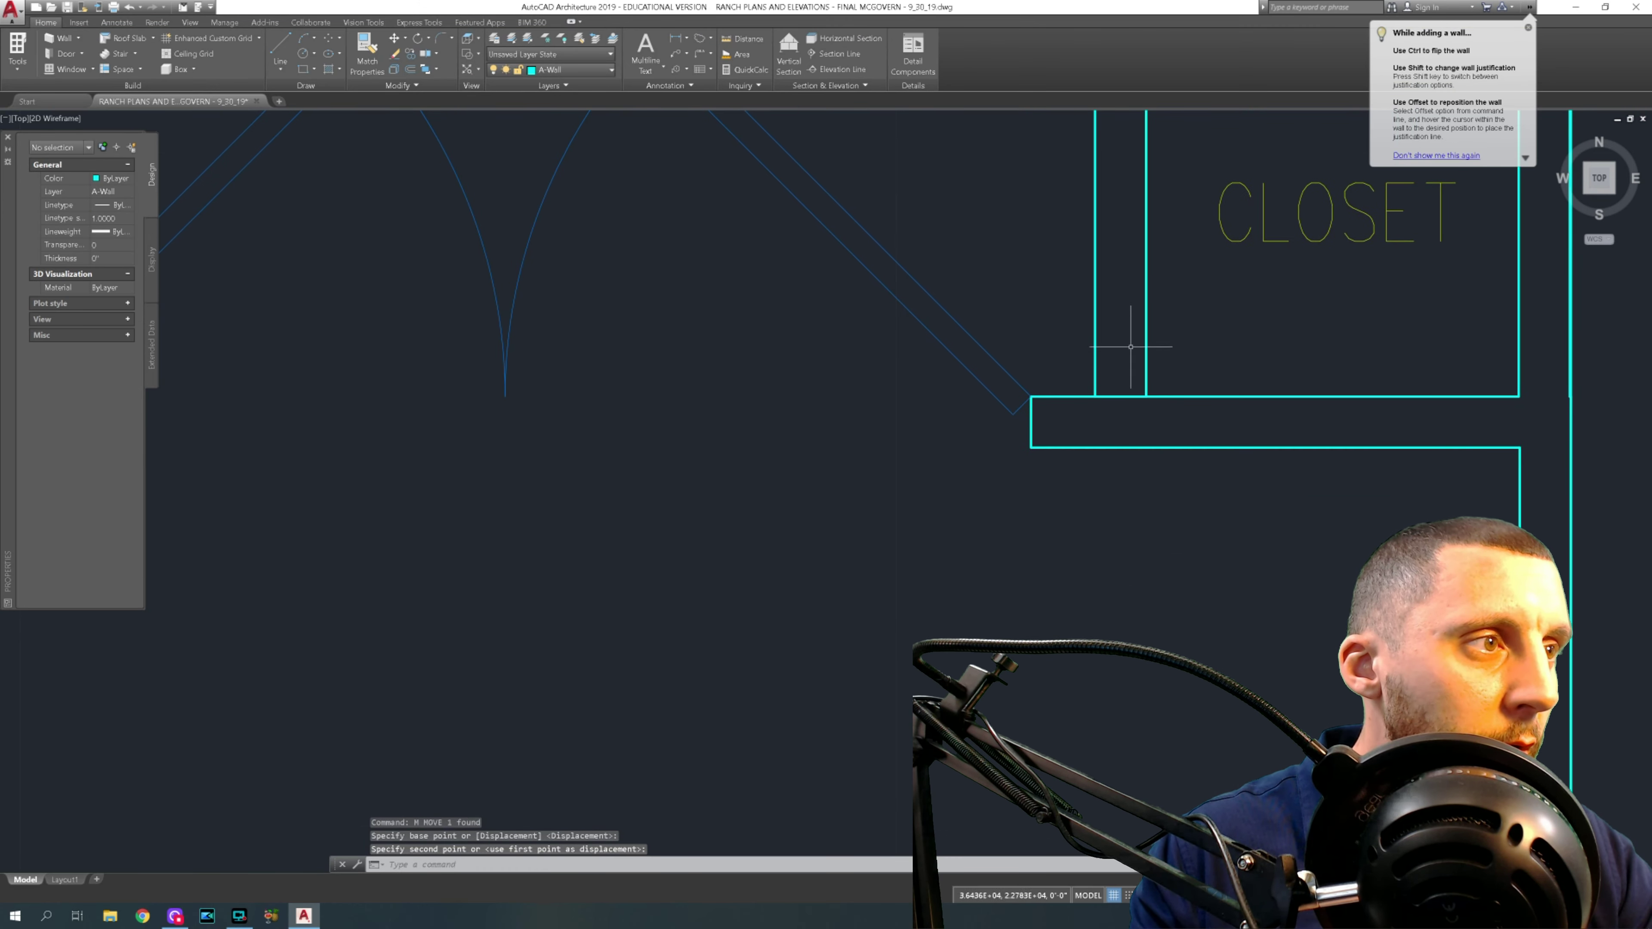
- Stretch the end of the closet wall beside the double-hinged door to meet the exterior wall
left_click(1130, 341)
left_click(1174, 335)
left_click(1115, 349)
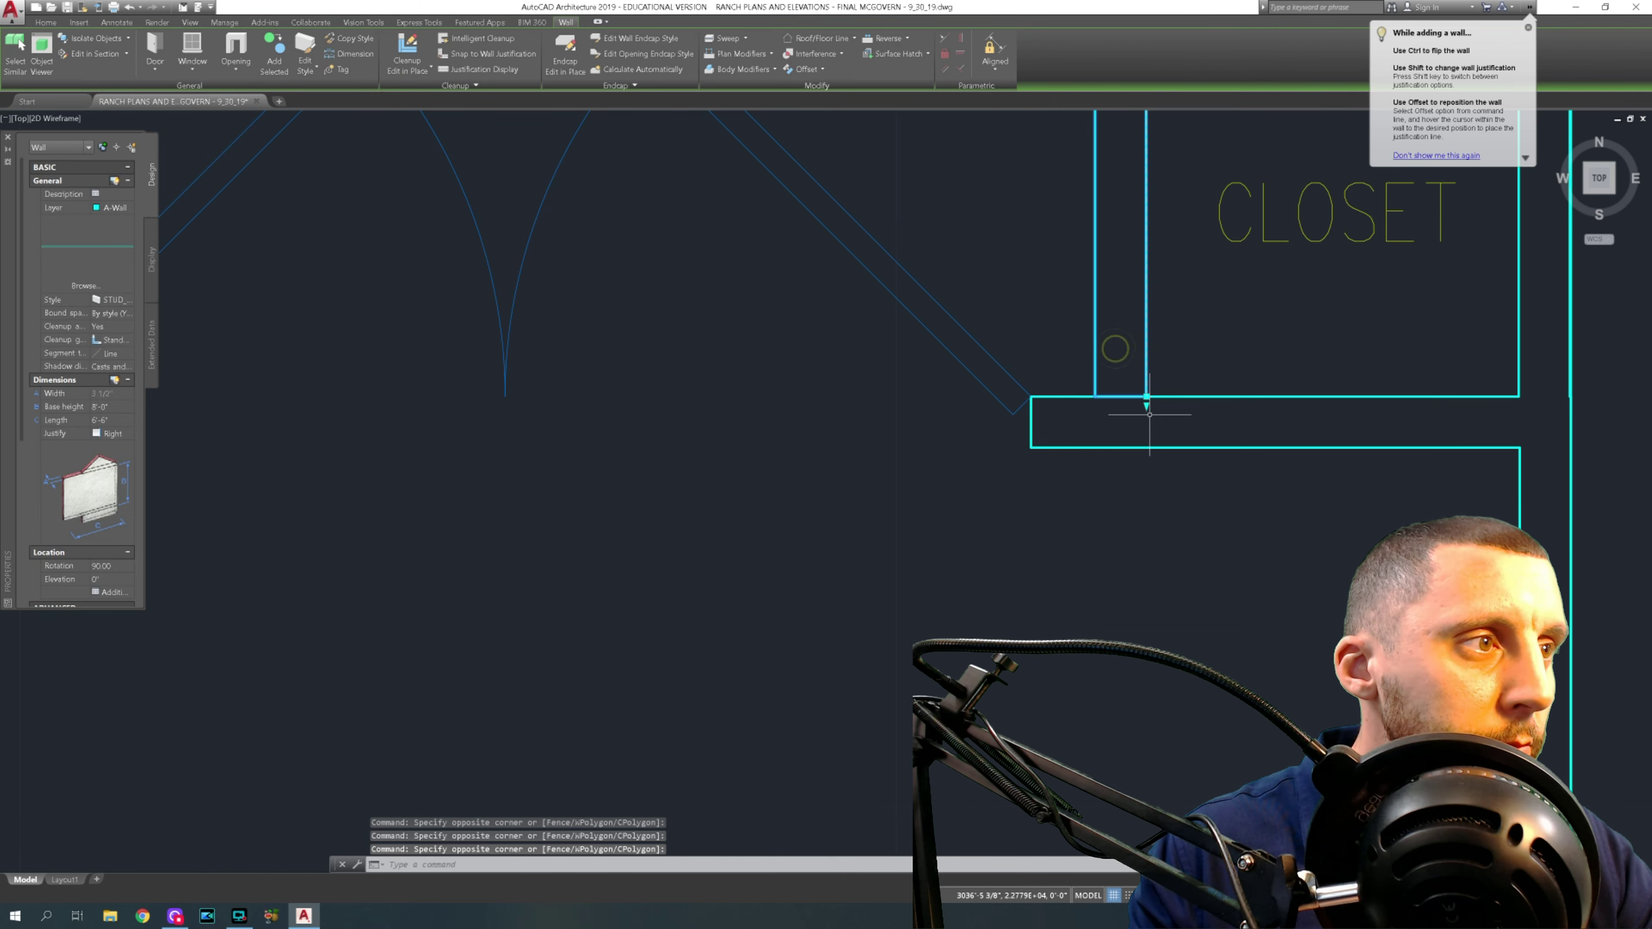
left_click(1146, 405)
key("Escape")
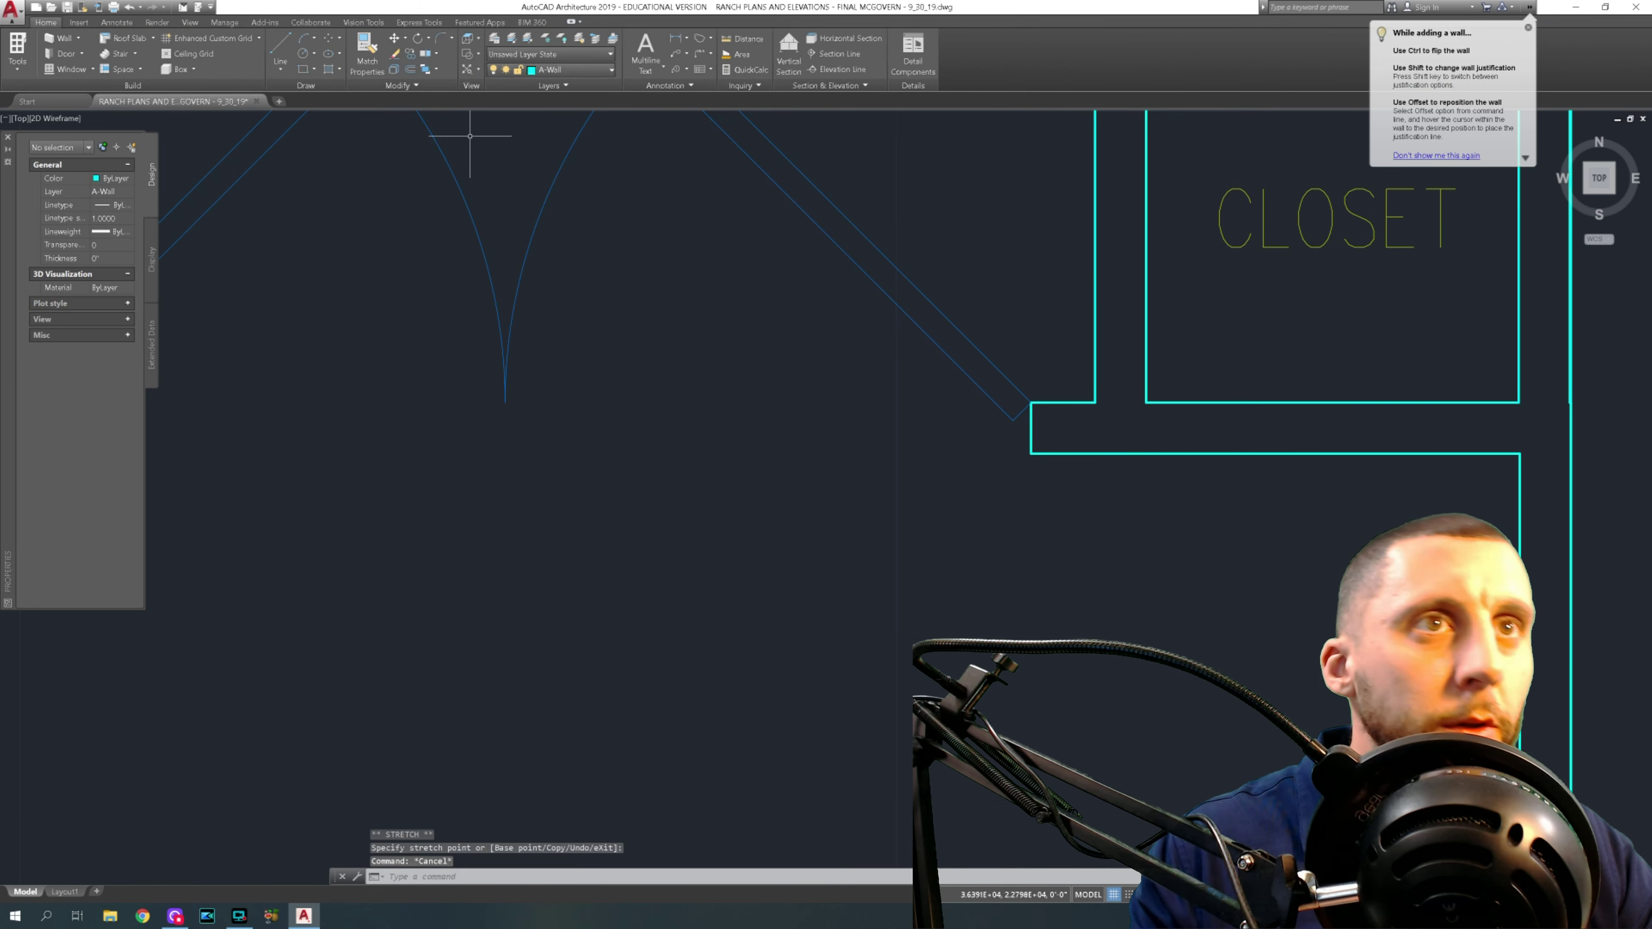
- Draw a vertical guide line from the corner of the closet and exterior walls and offset it toward the double-hinged door
left_click(287, 55)
left_click(1096, 402)
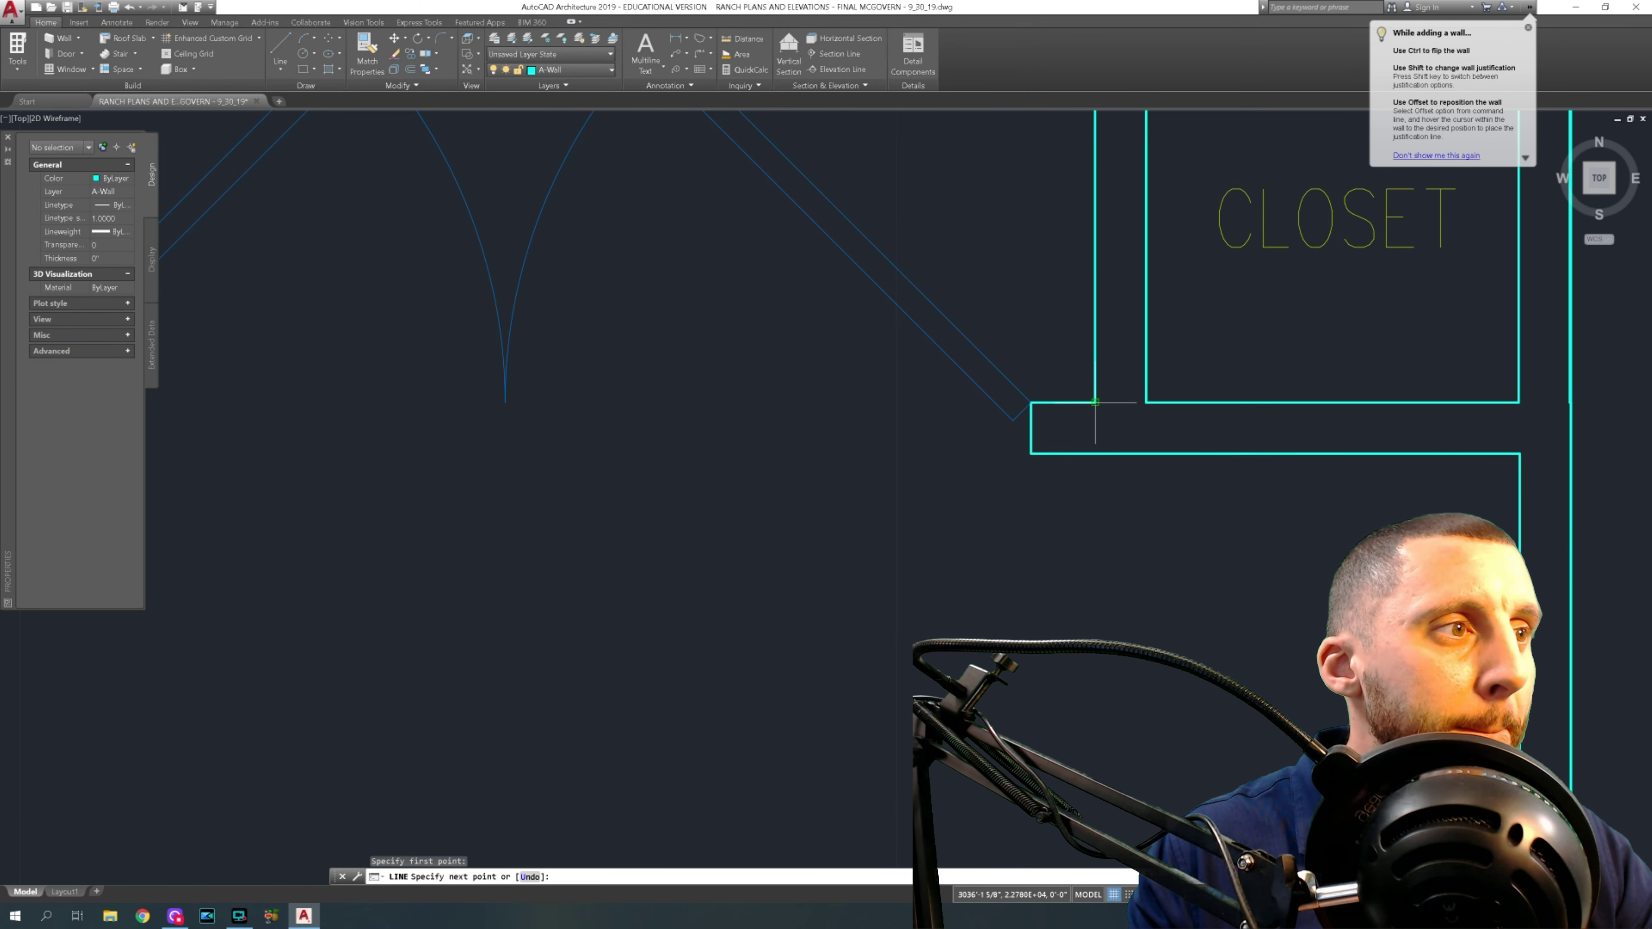
left_click(1095, 580)
key("Return")
type("o")
key("Return")
key("Return")
left_click(1095, 508)
left_click(1080, 509)
key("Escape")
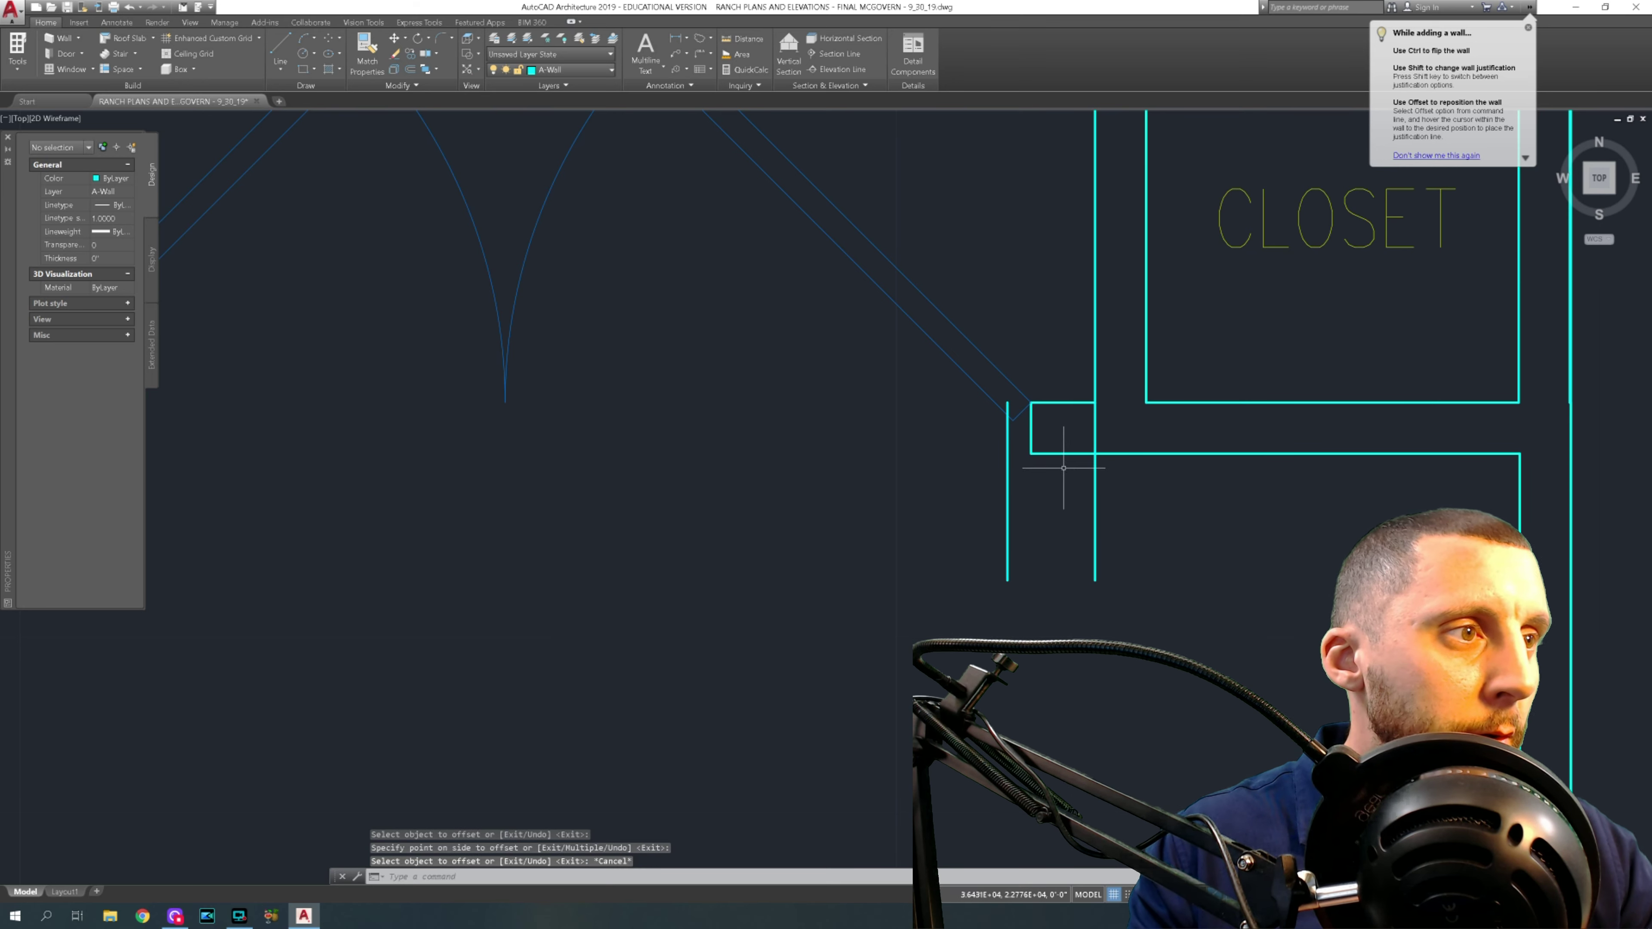
- Move the double-hinged door so its jamb sits on the offset guide line and erase both guide lines
left_click(1010, 372)
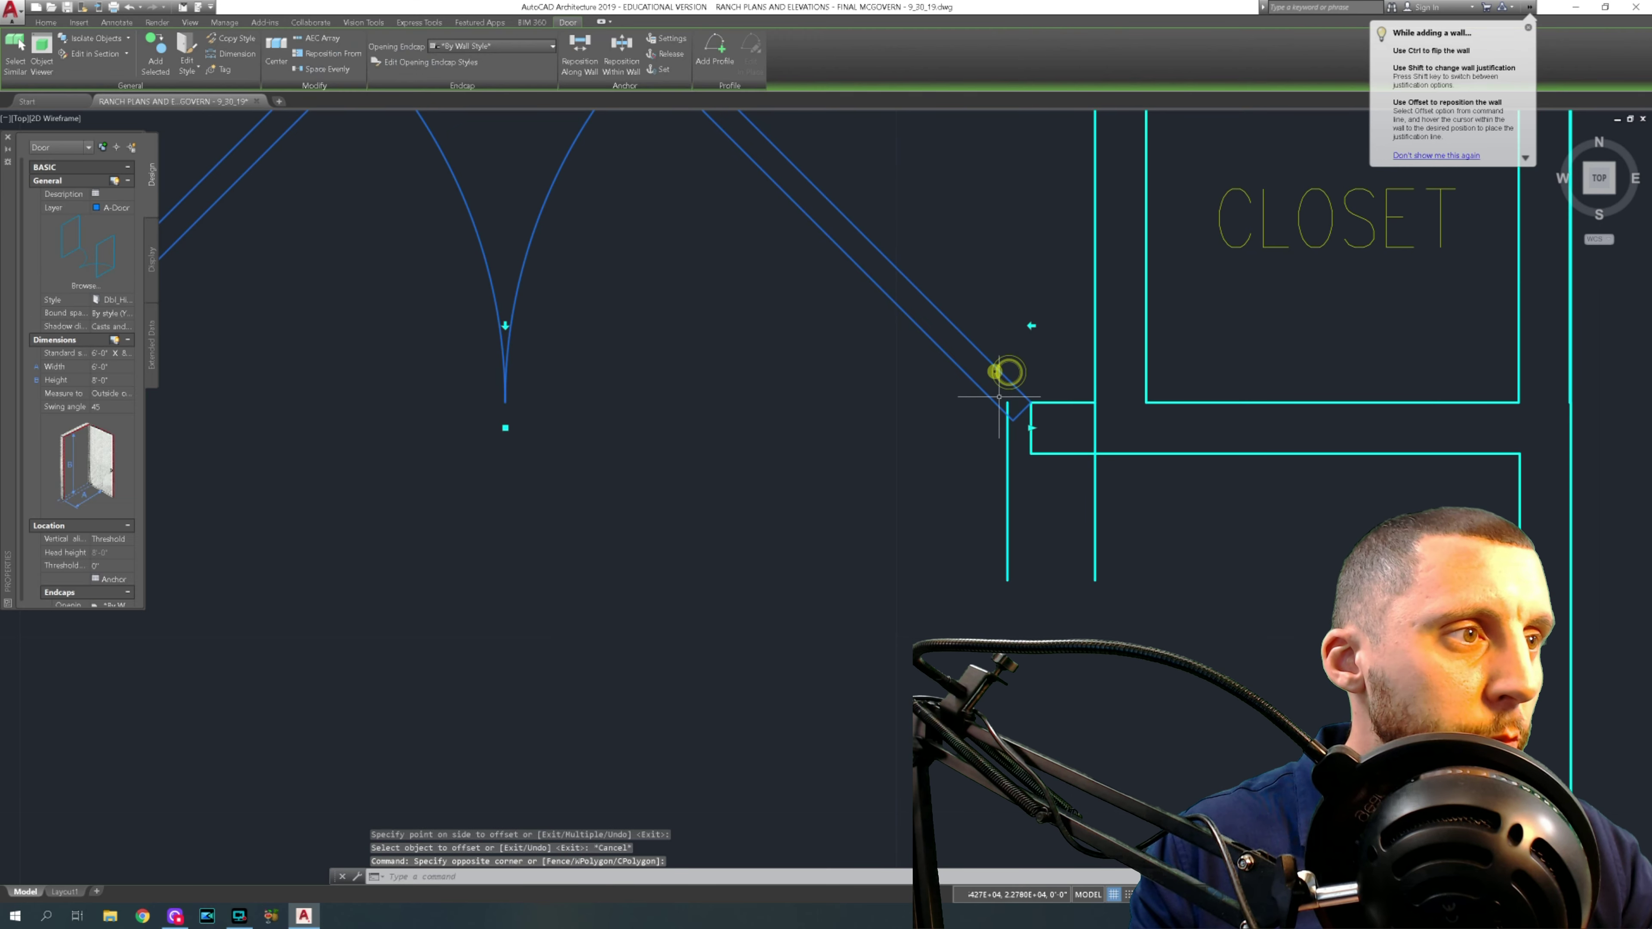
type("m")
key("Return")
left_click(1031, 402)
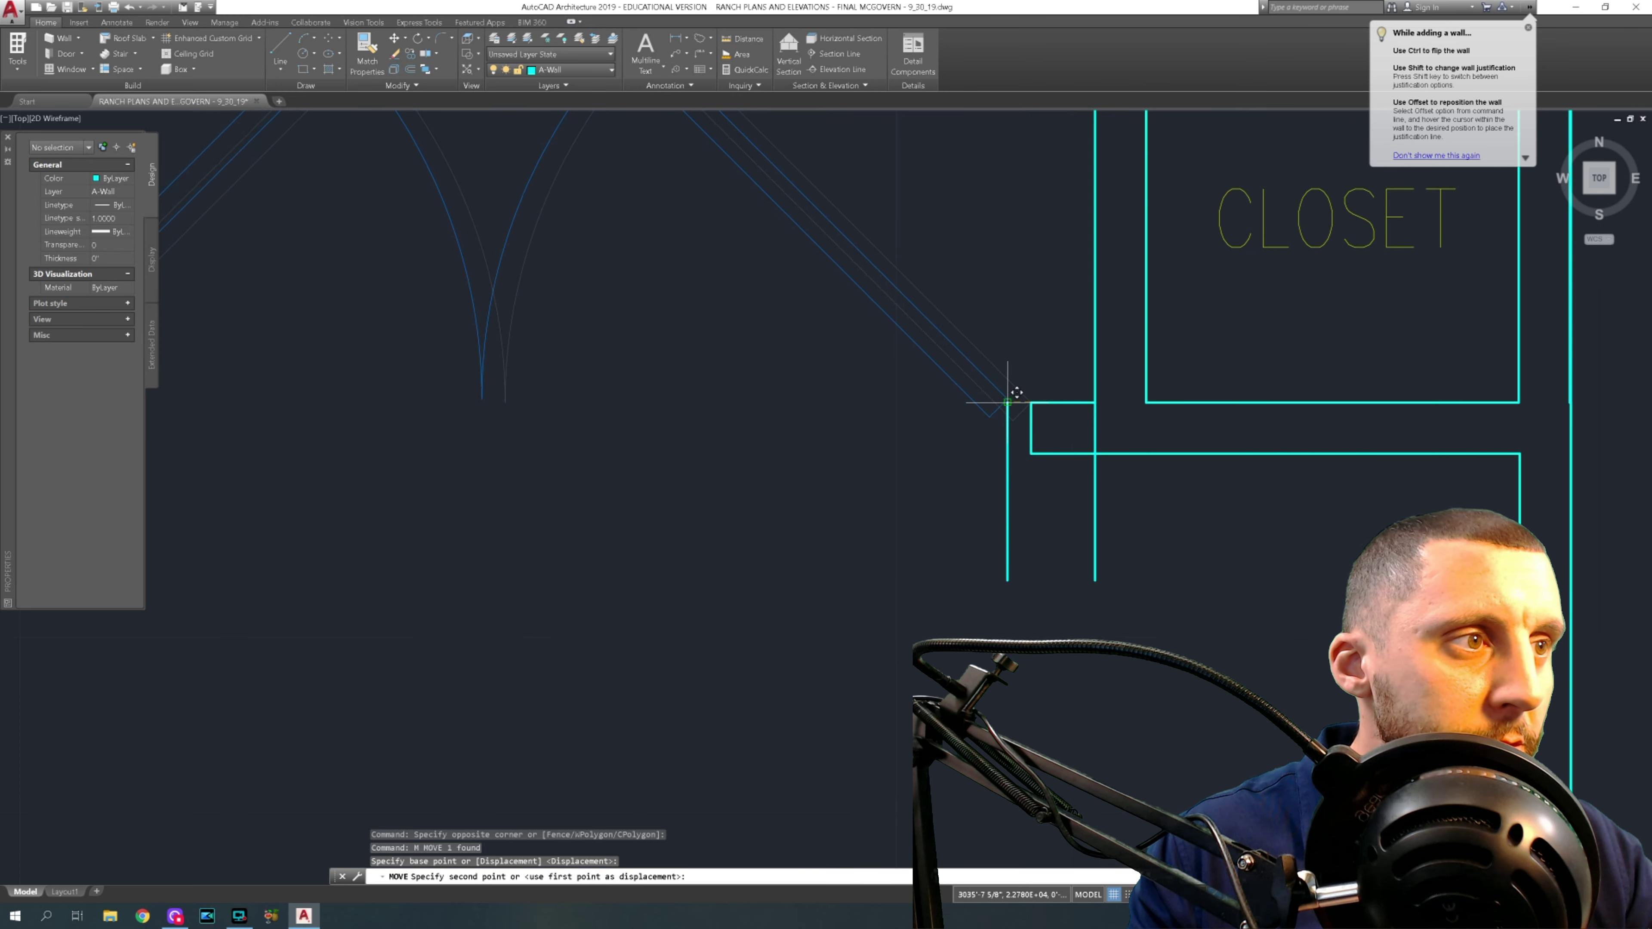
left_click(1008, 401)
left_click(1132, 506)
left_click(900, 546)
scroll(900, 546, "down", 3)
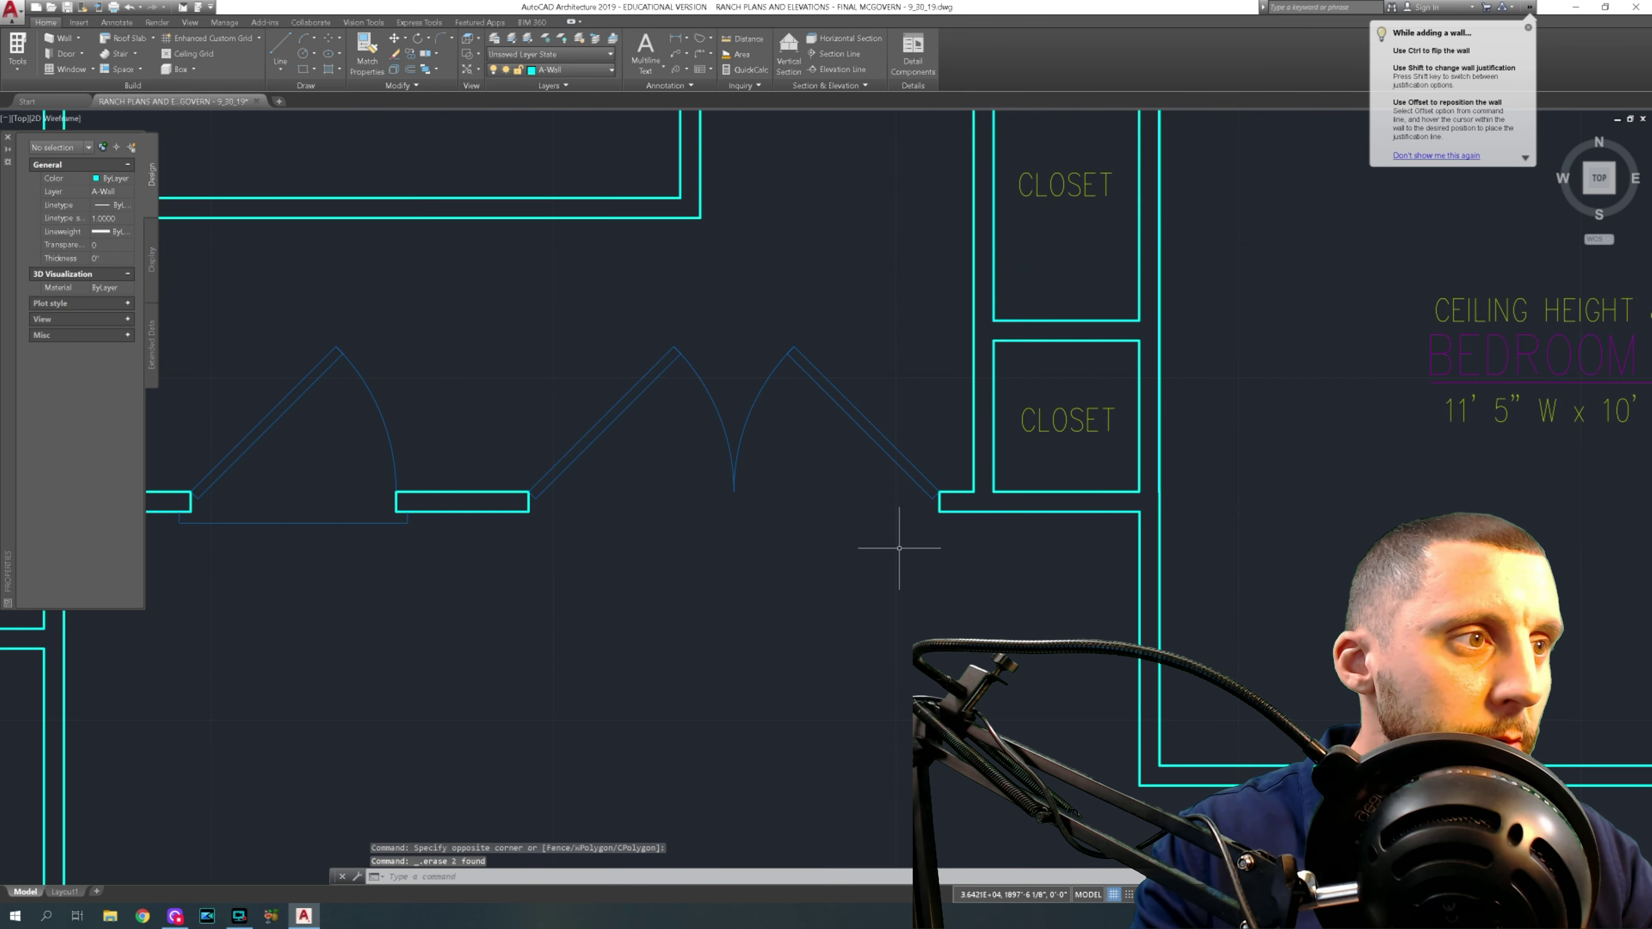
- Check the distance from the closet wall to the double door's jamb with a temporary 6" line and erase it
type("l")
key("Return")
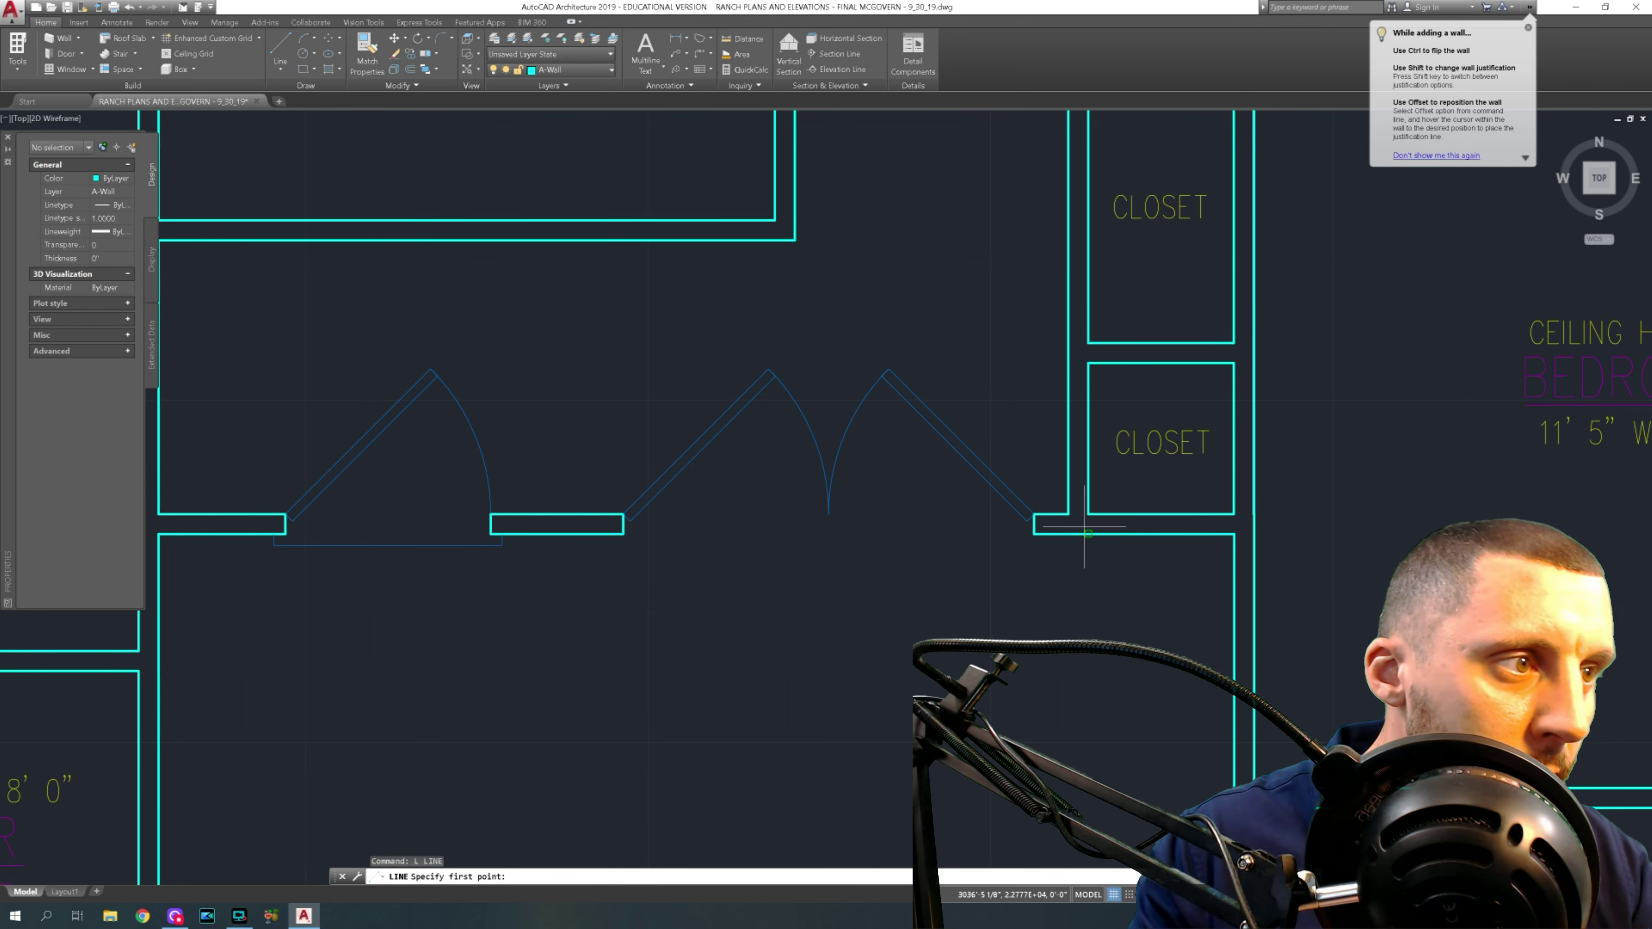
scroll(1084, 527, "up", 5)
left_click(1068, 514)
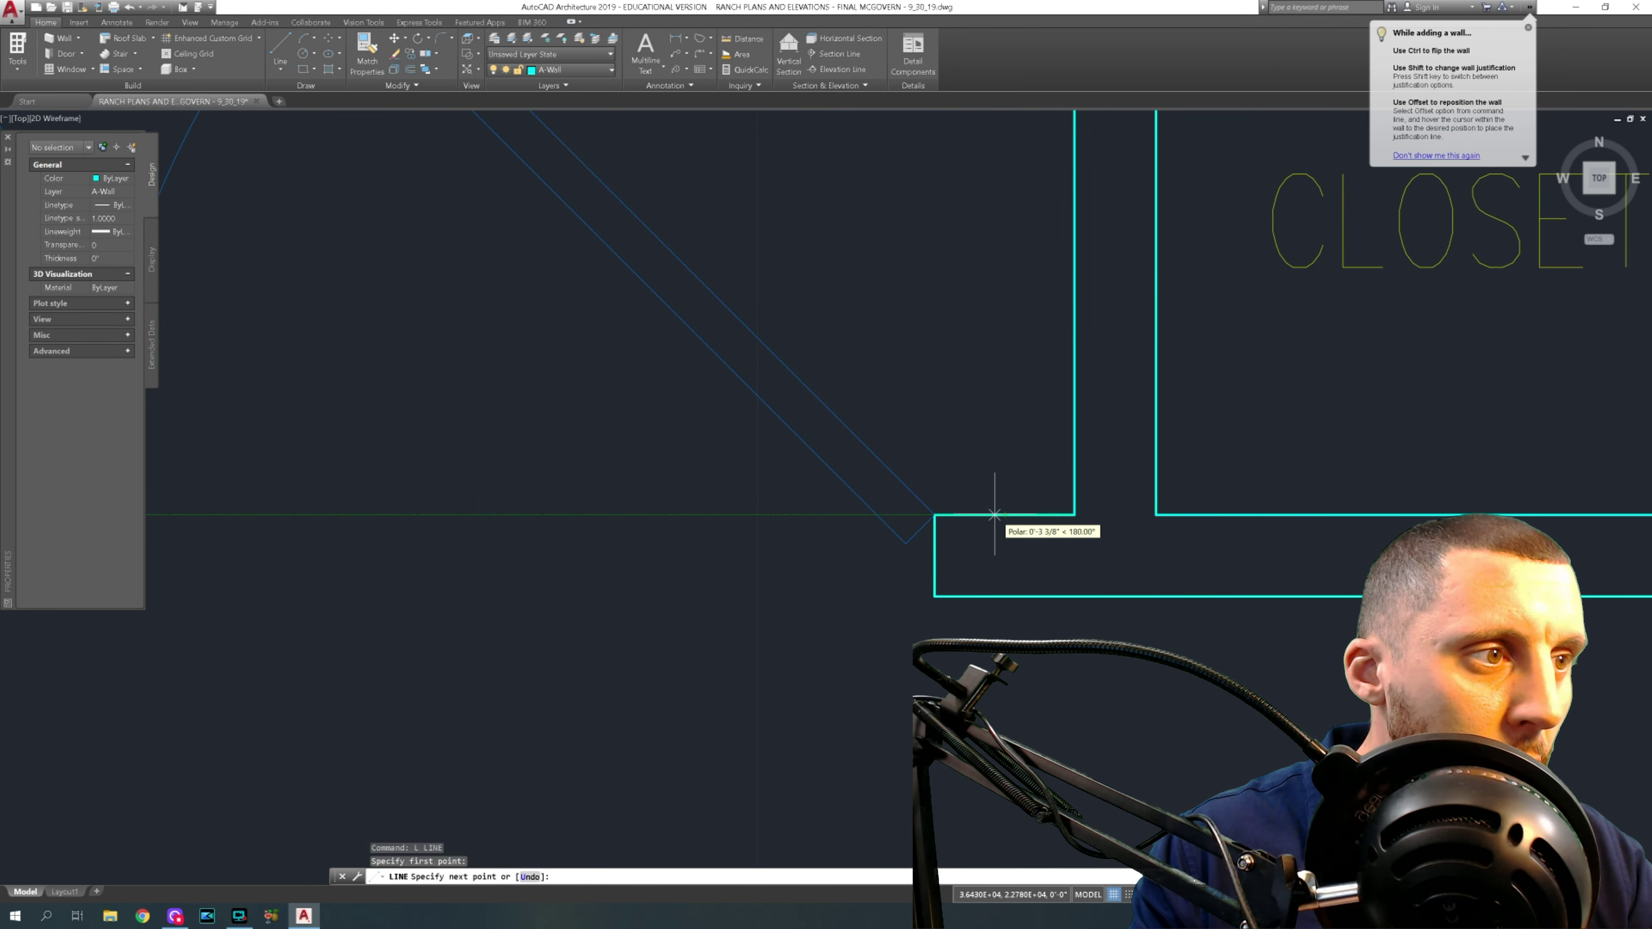
type("6")
key("Return")
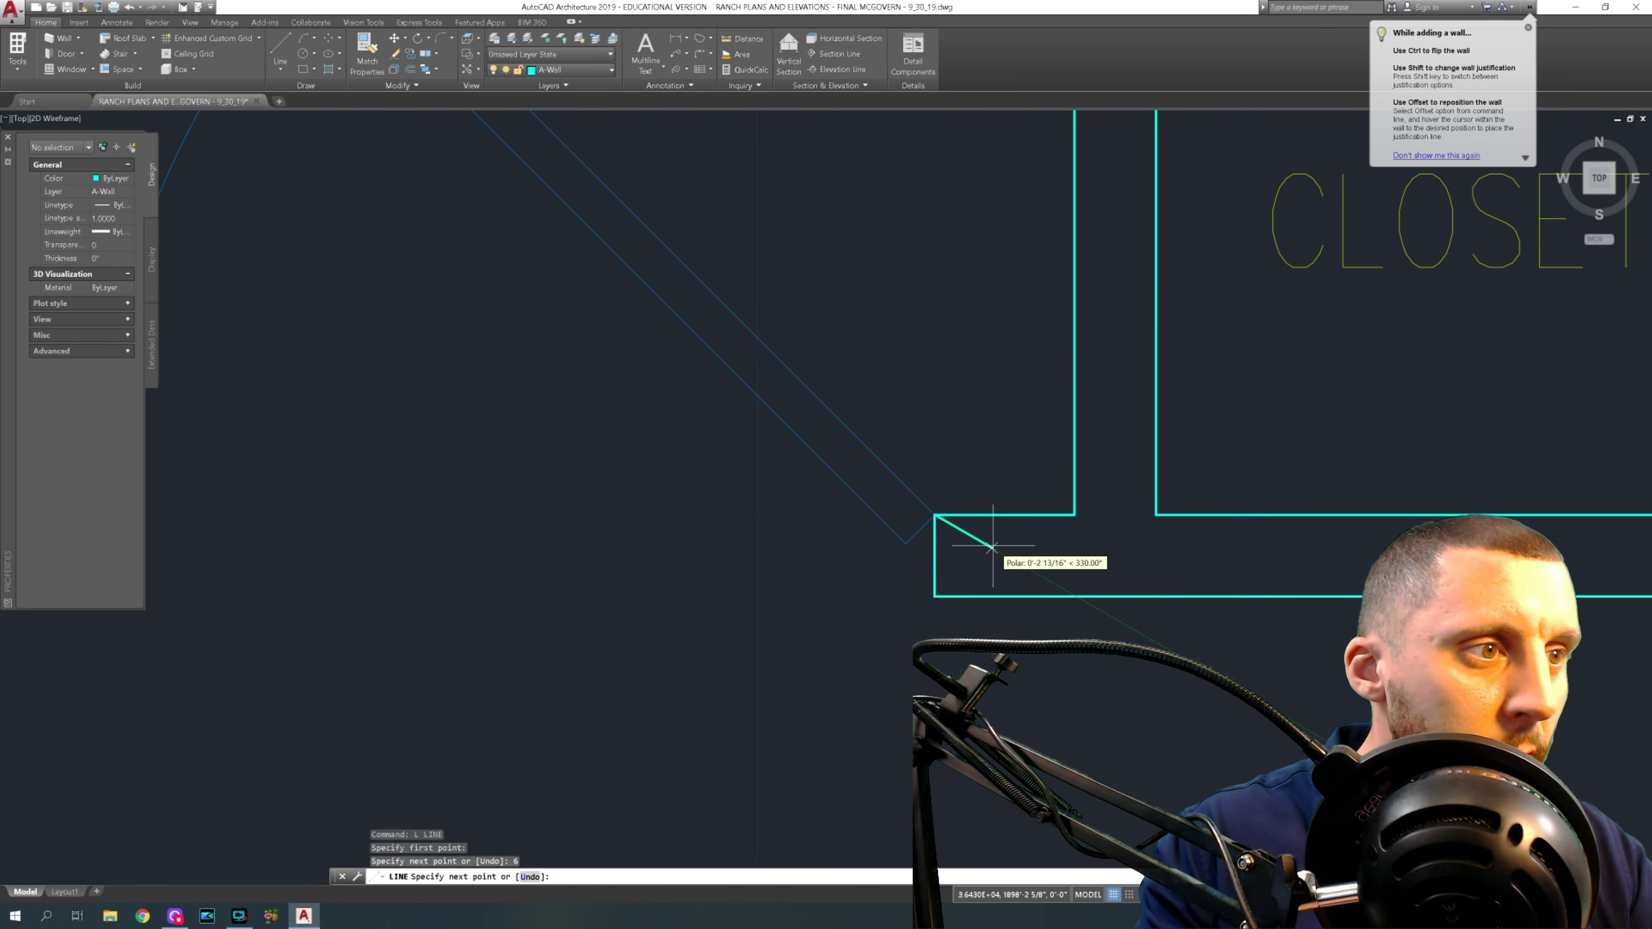
key("Escape")
left_click(911, 503)
left_click(1118, 547)
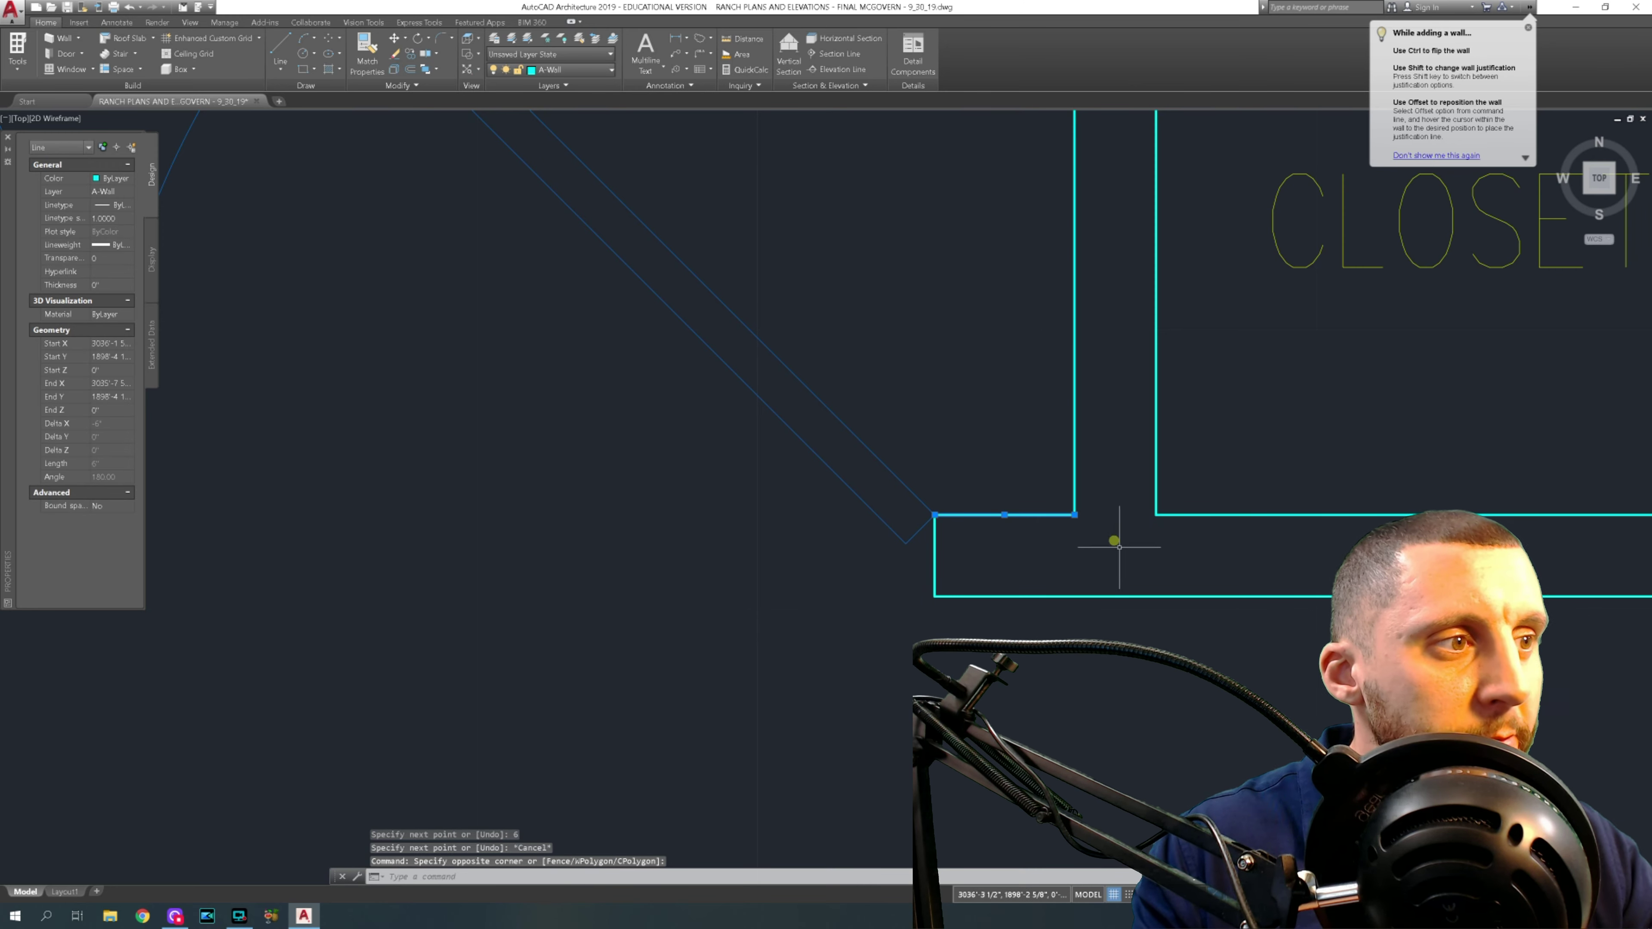
key("Delete")
- Delete the single door from the exterior wall beside the double-hinged door
scroll(1114, 541, "down", 3)
scroll(1119, 547, "down", 4)
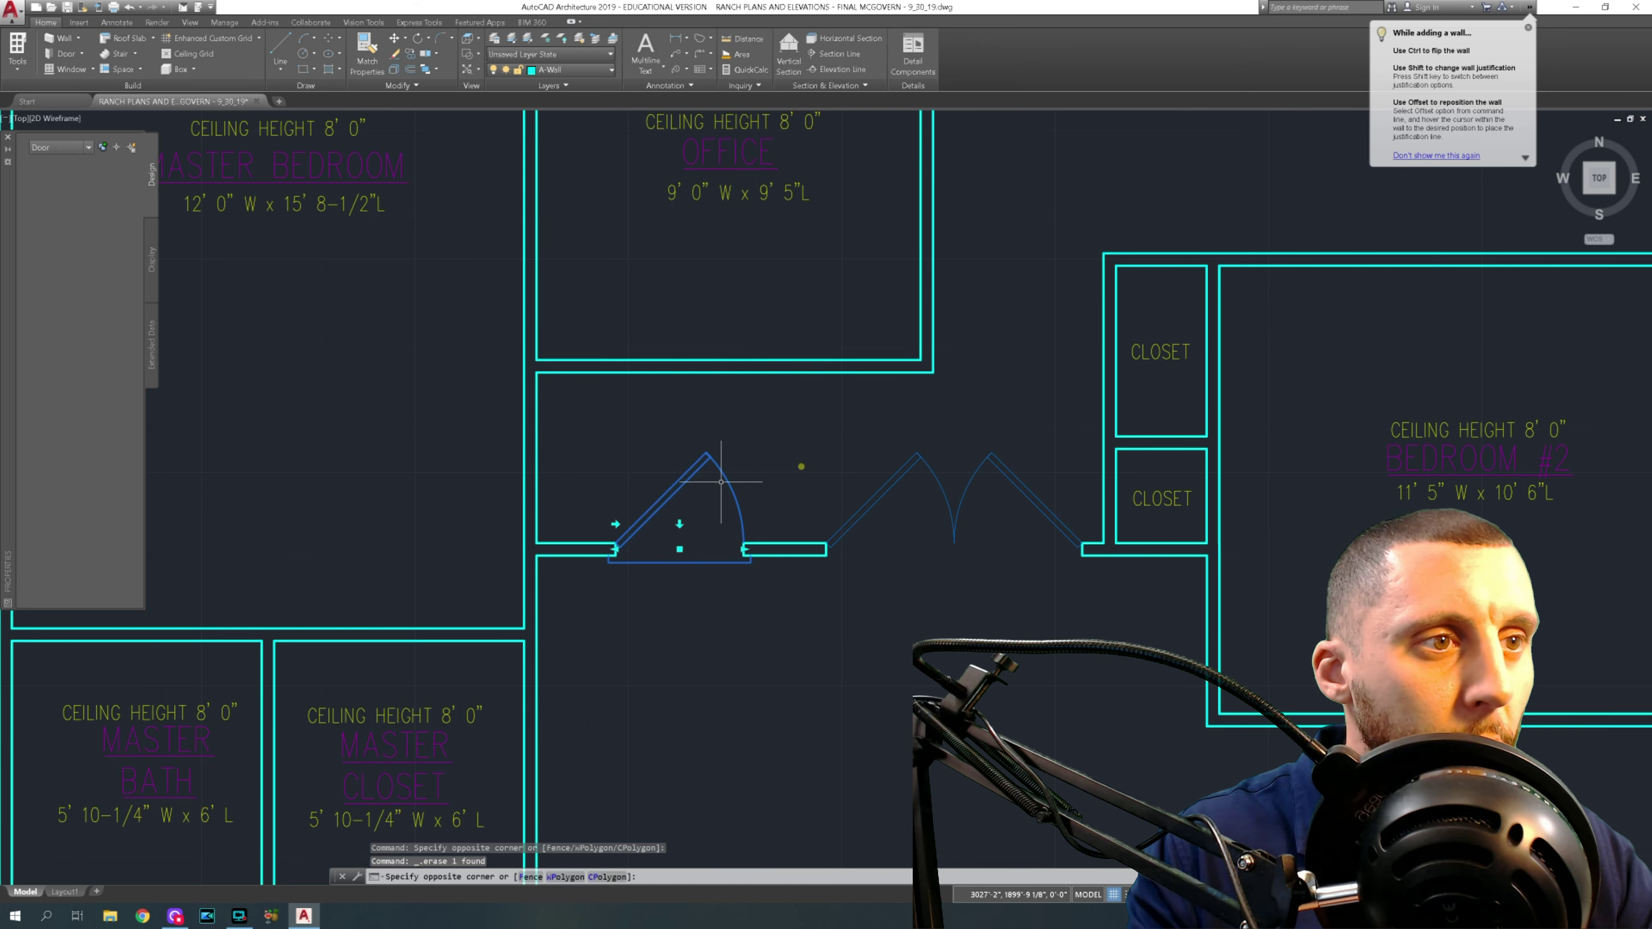
left_click(717, 484)
key("Delete")
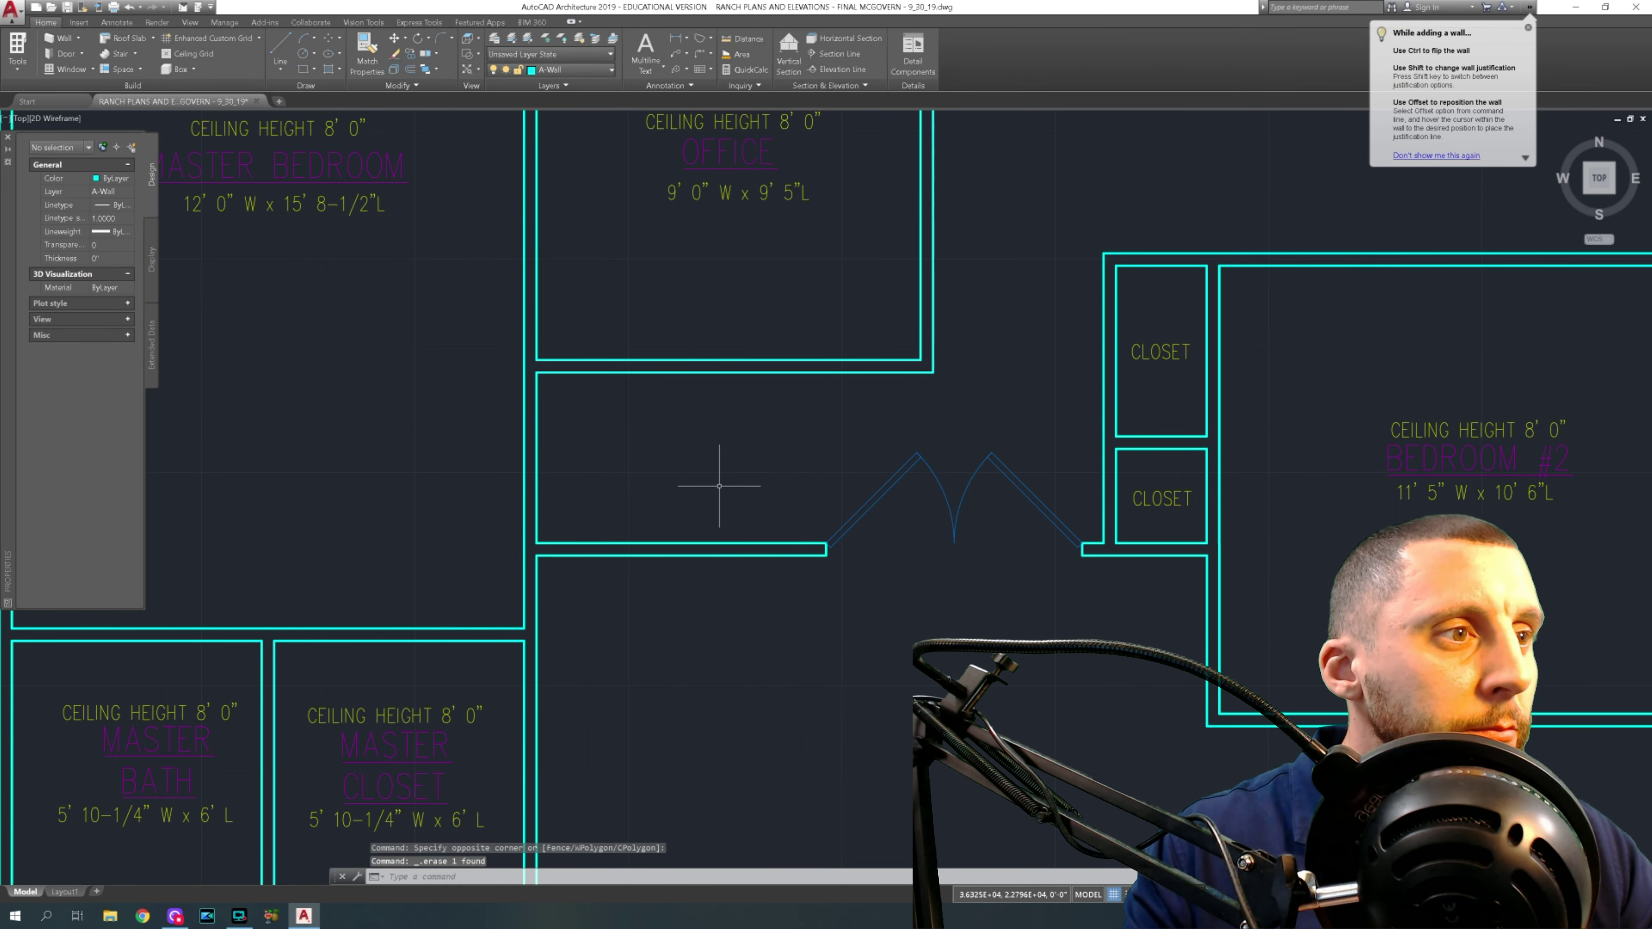
scroll(896, 475, "down", 4)
middle_click_drag(143, 282, 583, 282)
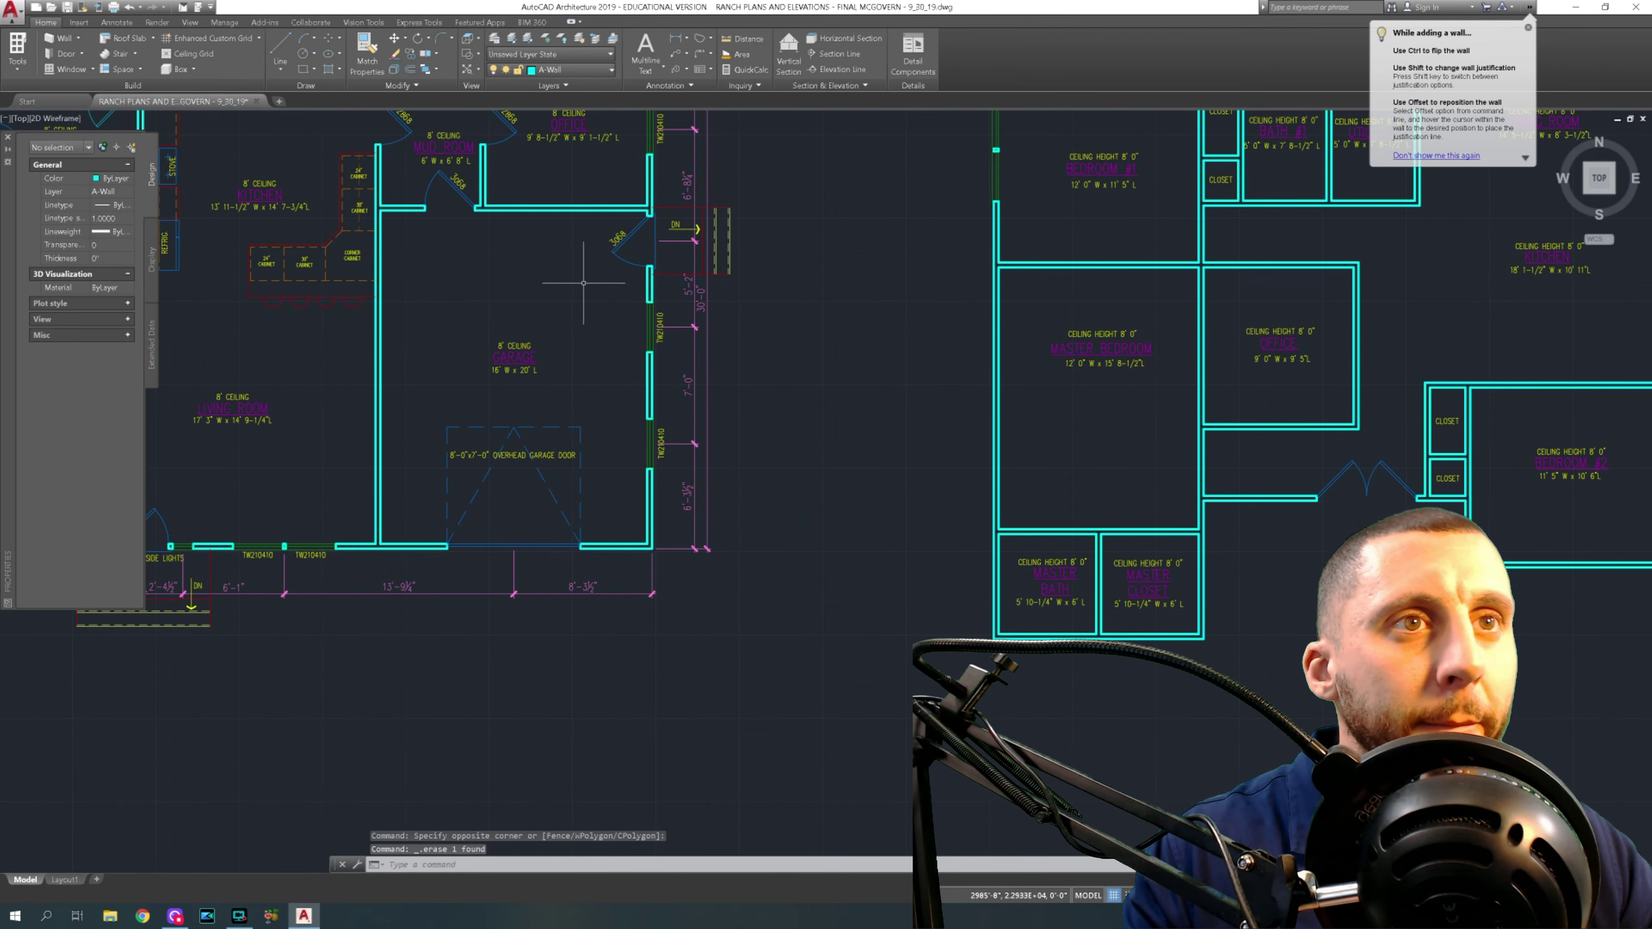
scroll(583, 282, "down", 2)
scroll(644, 364, "up", 5)
left_click(647, 366)
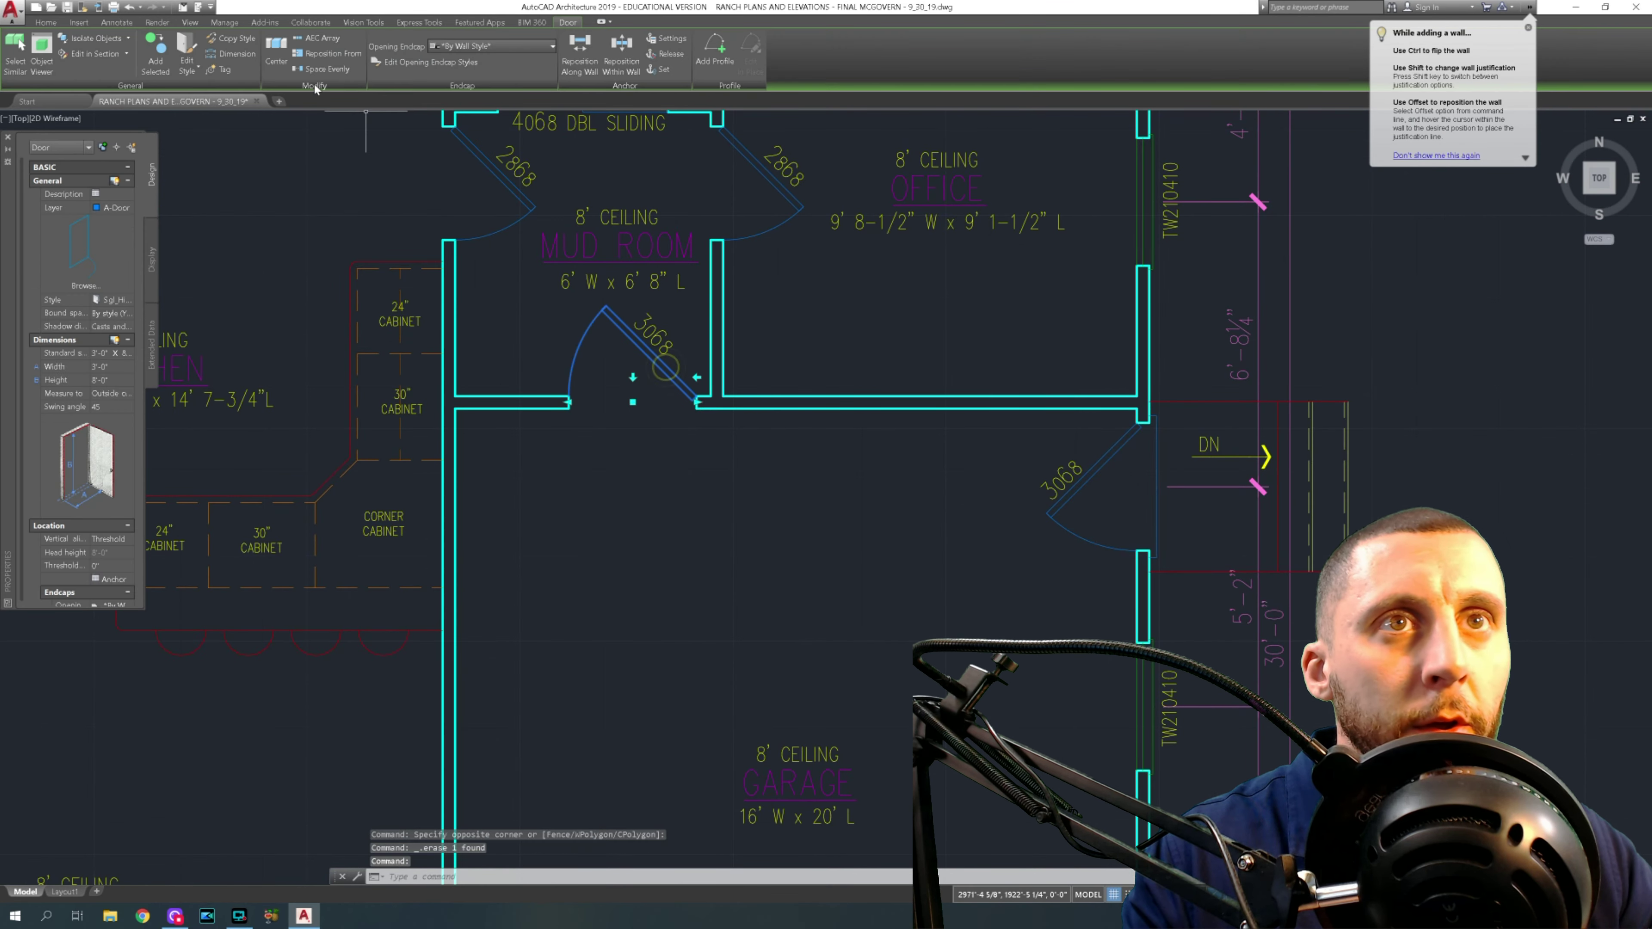
left_click(164, 58)
scroll(815, 388, "down", 5)
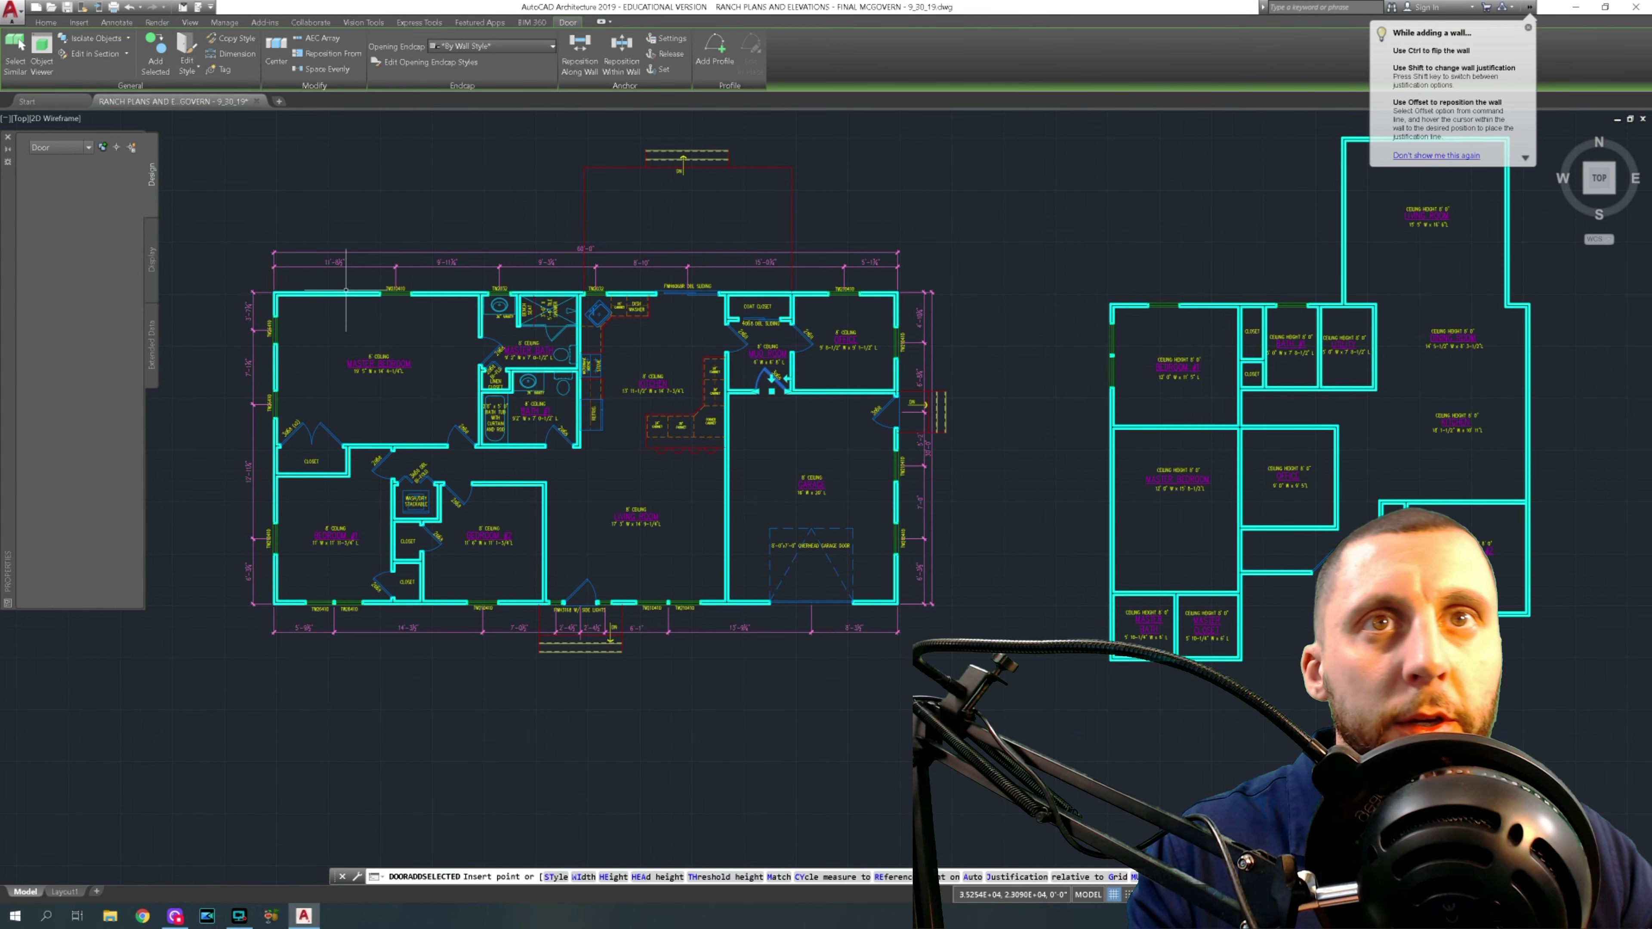
key("Escape")
key("Escape")
key("Escape")
left_click(63, 55)
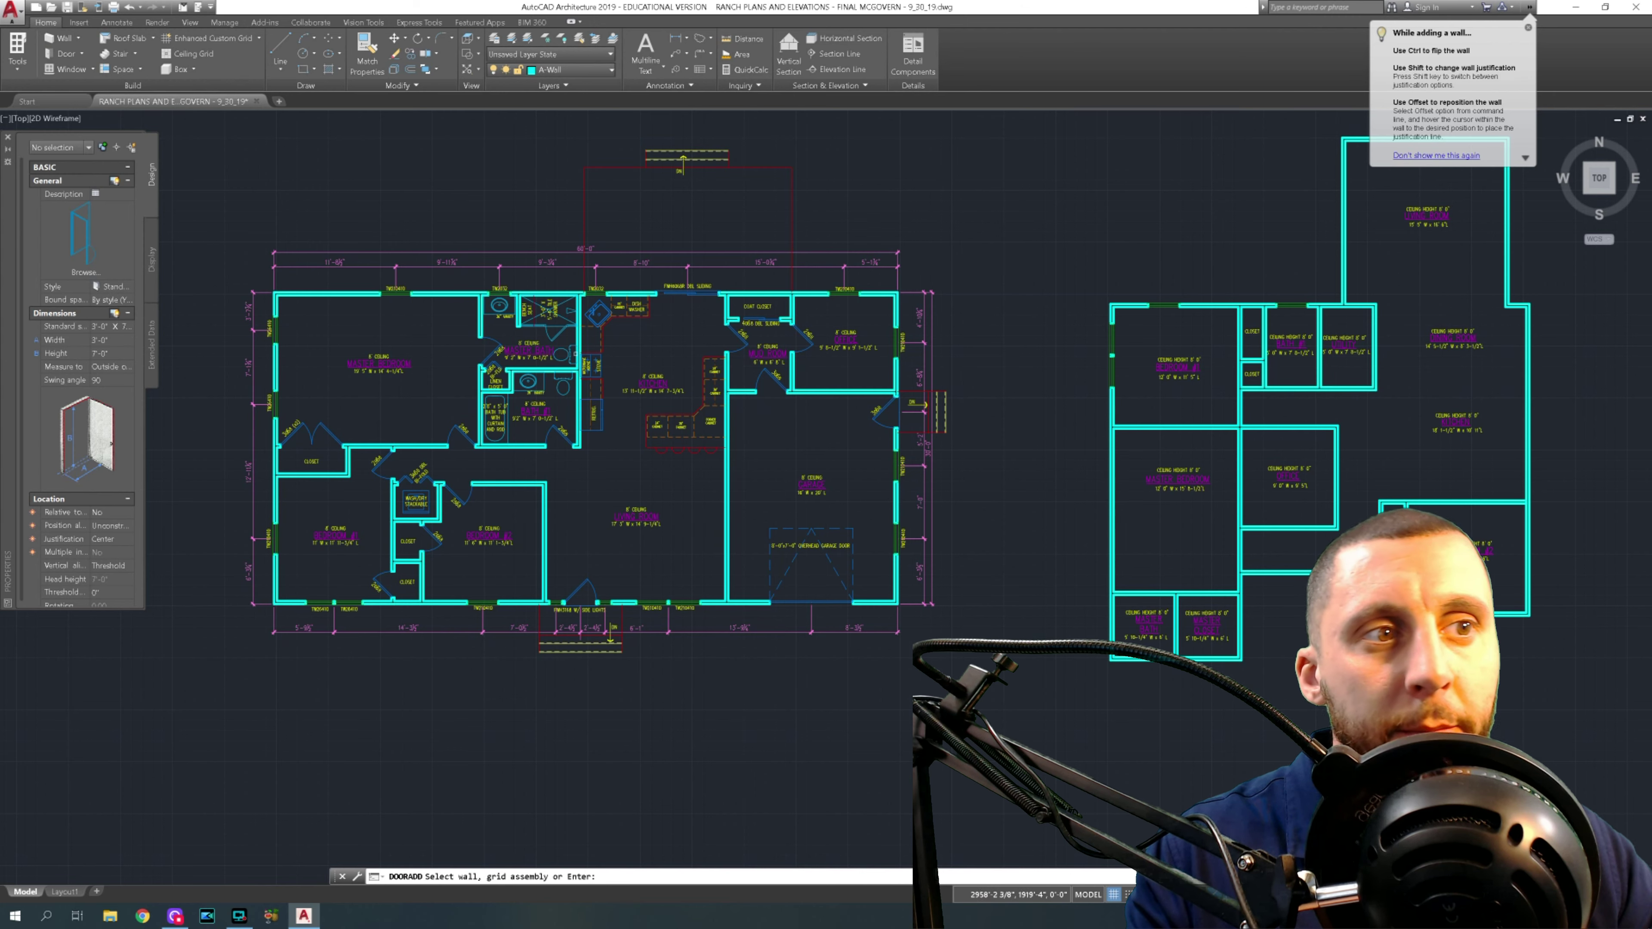
key("Escape")
key("Escape")
- Add a door matching the reference plan's 3068 mud room door to the master bedroom wall at the hallway end
middle_click_drag(586, 466, 550, 414)
scroll(549, 414, "up", 5)
mouse_move(749, 417)
middle_mouse_down()
mouse_move(435, 472)
mouse_move(594, 358)
middle_mouse_up()
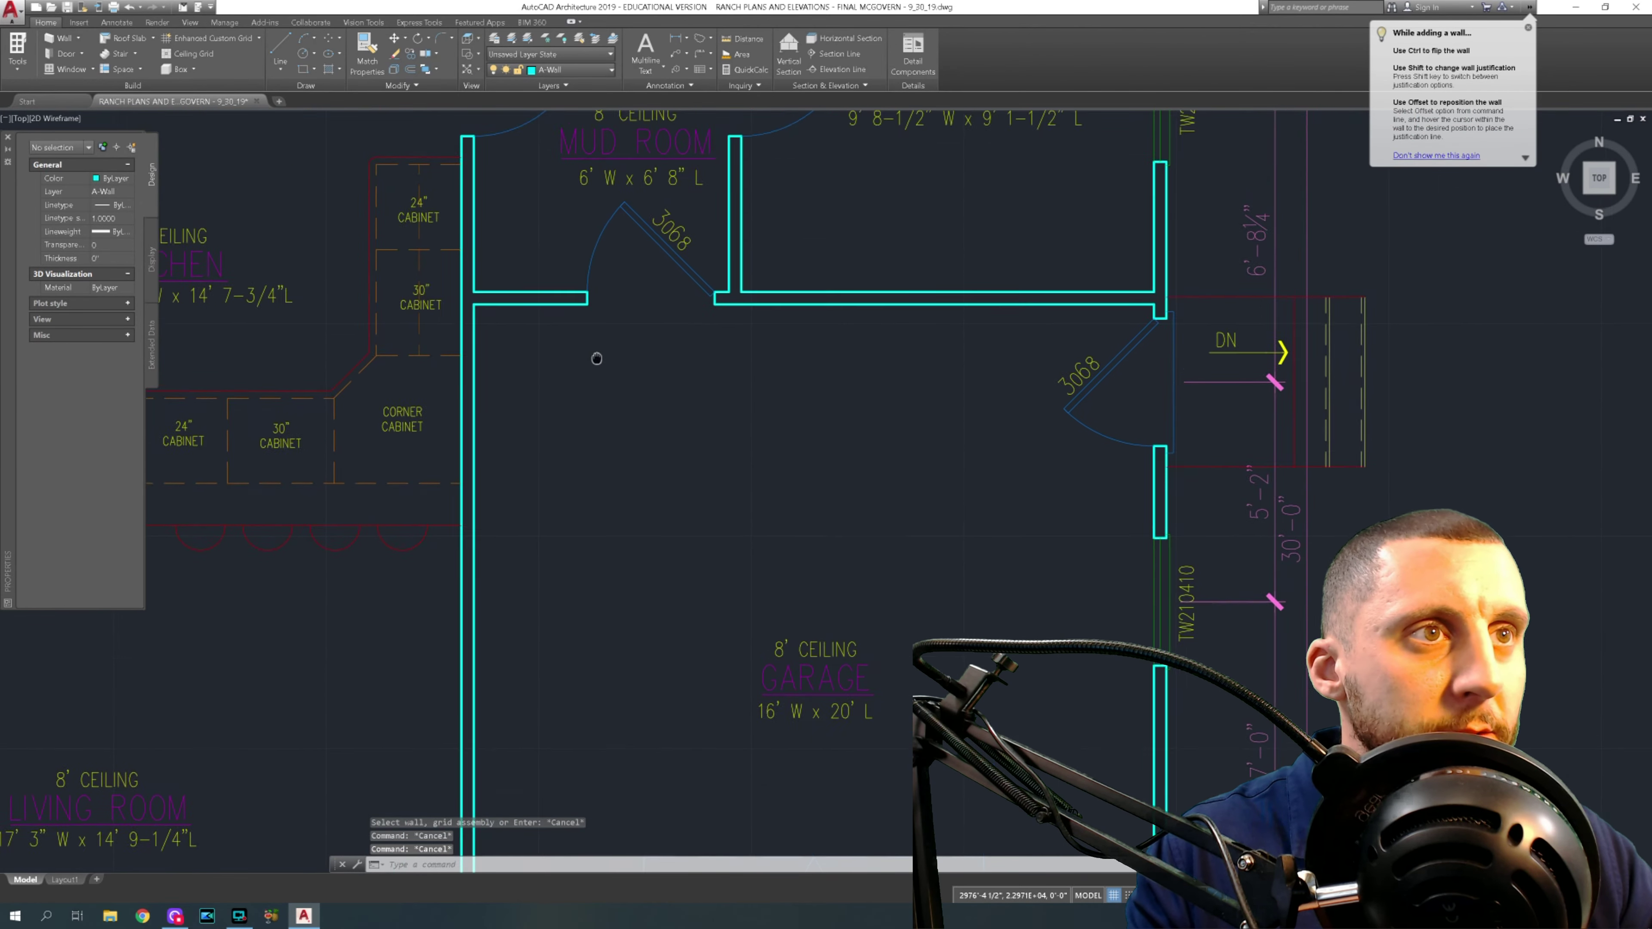
left_click(638, 232)
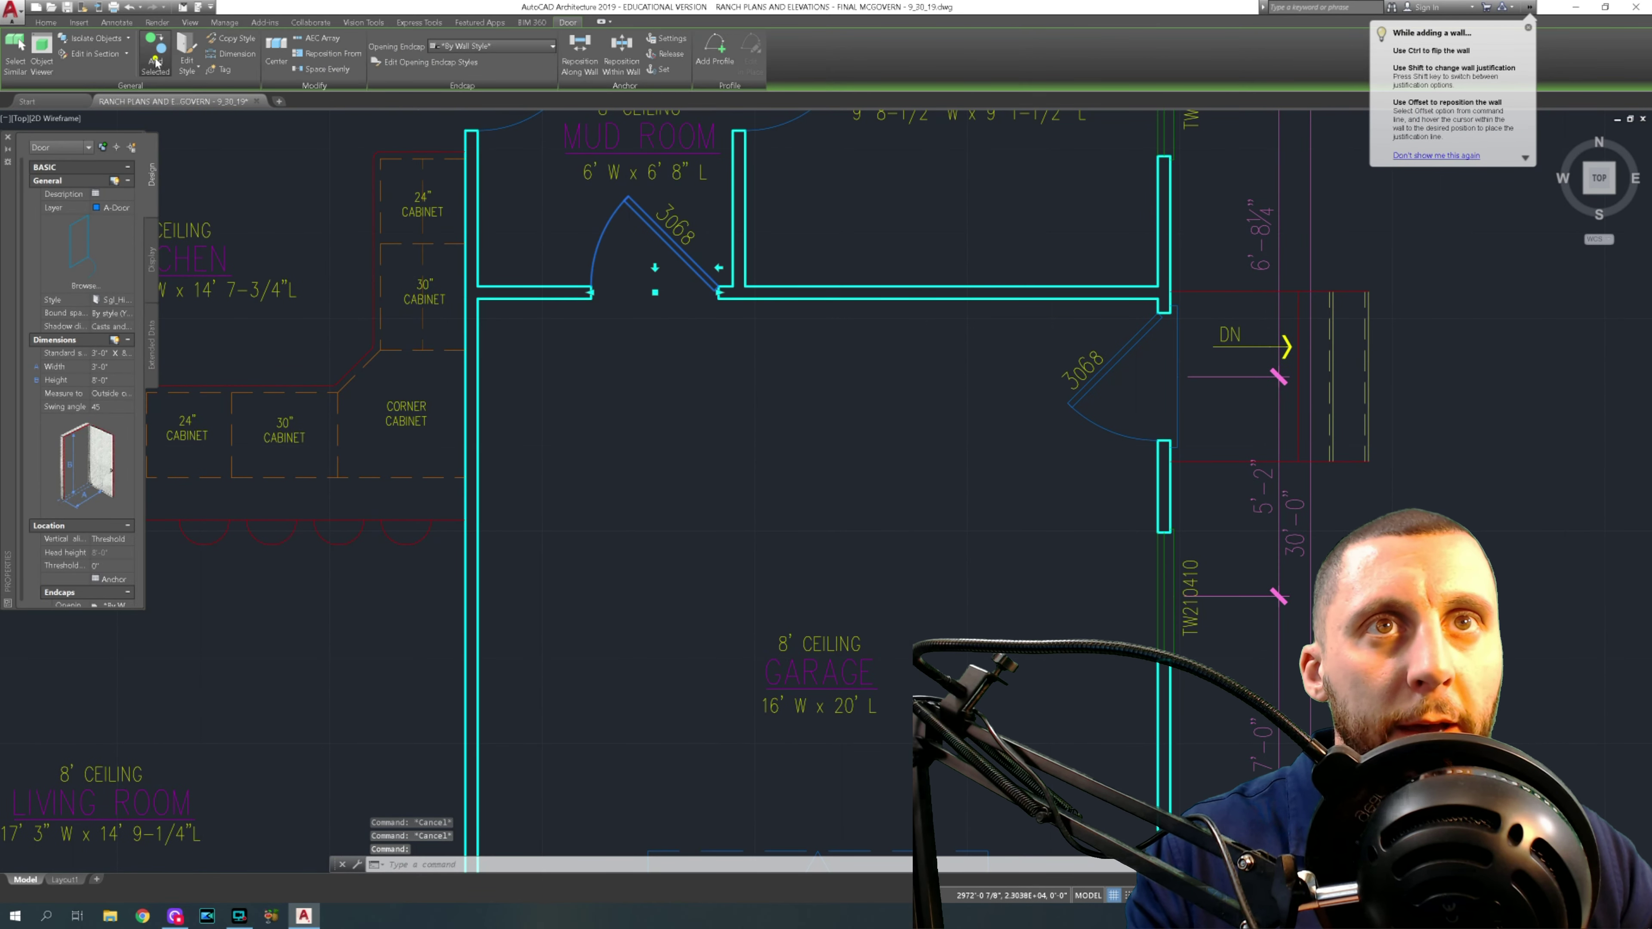
left_click(155, 57)
scroll(1051, 464, "down", 3)
middle_click_drag(1051, 463, 517, 480)
scroll(726, 543, "up", 5)
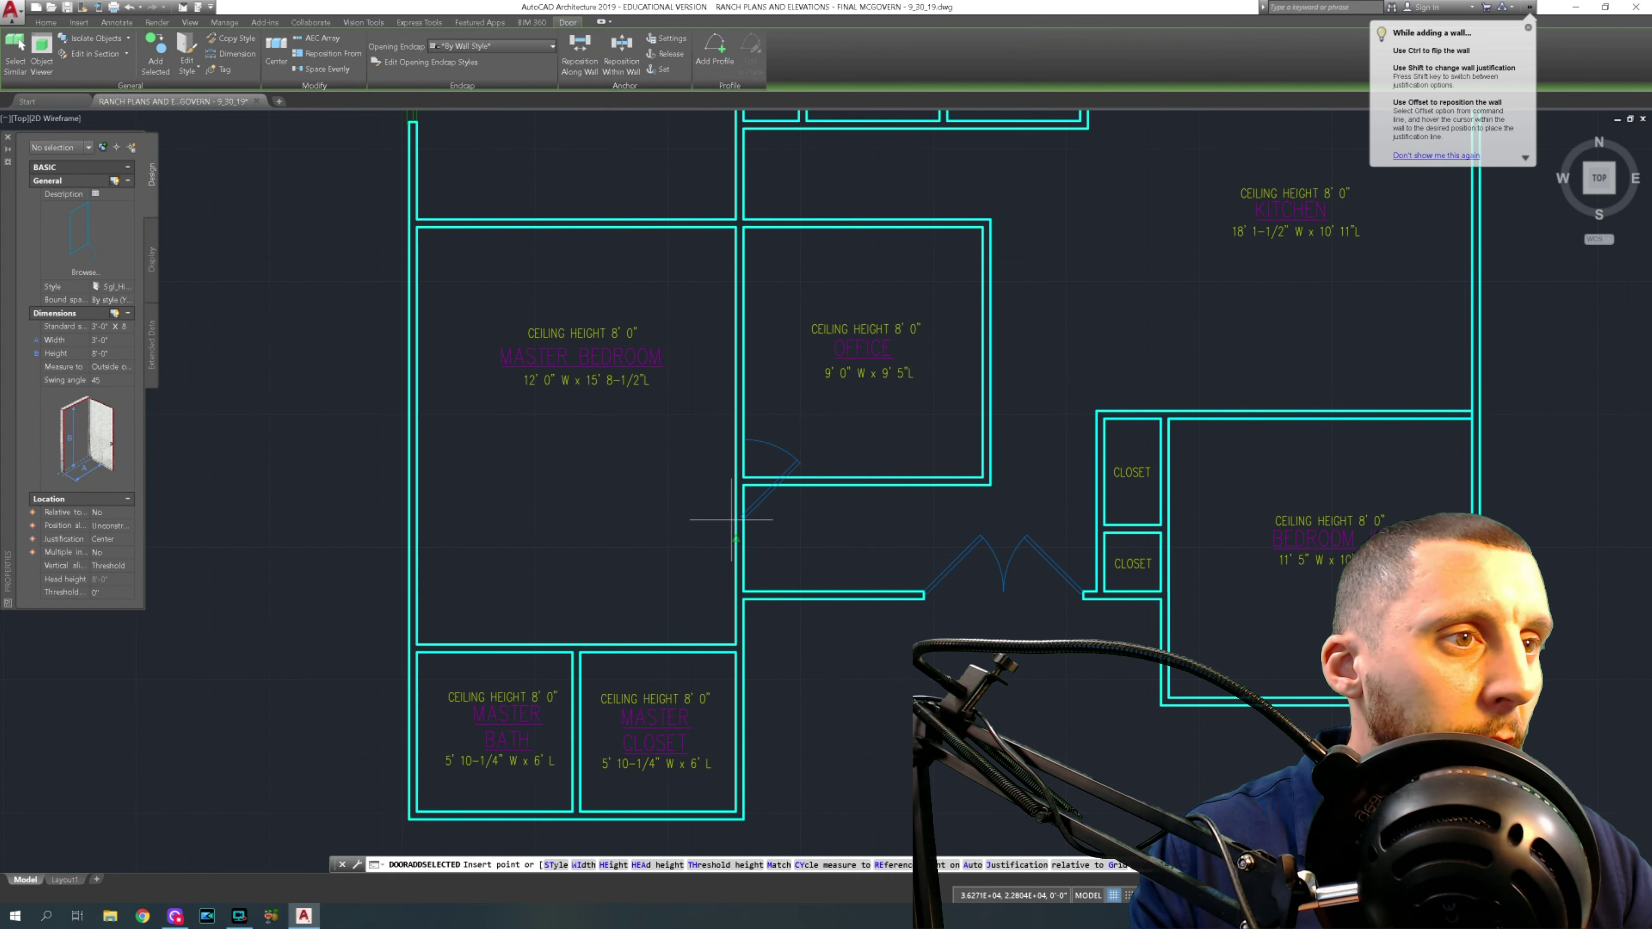
left_click(769, 535)
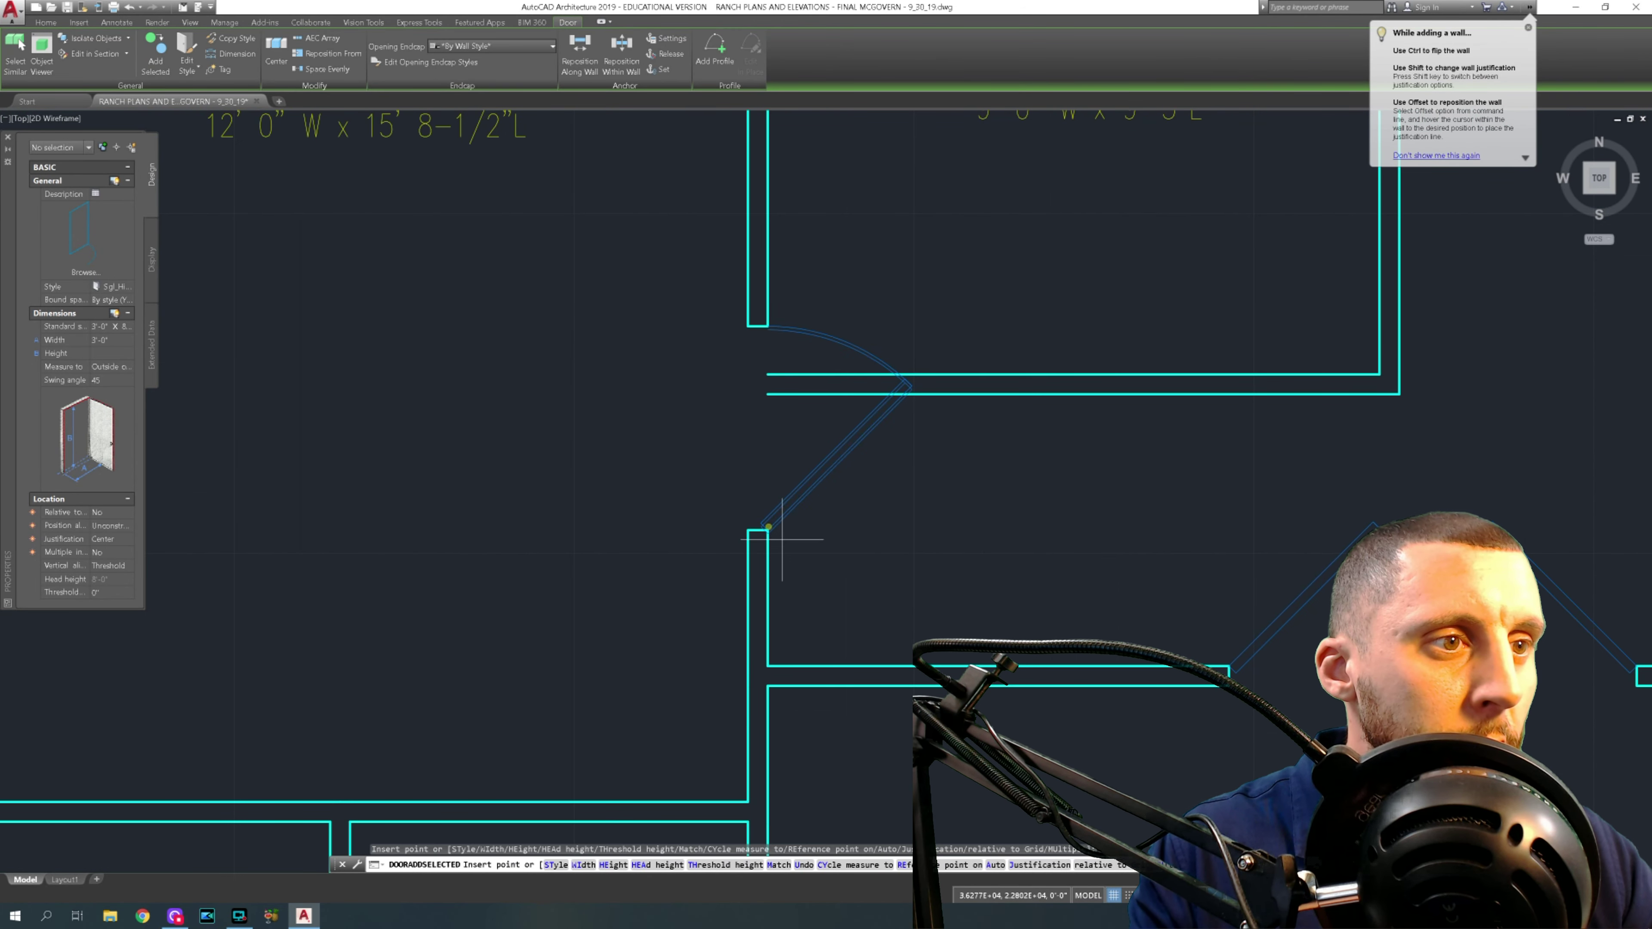
key("Escape")
key("Escape")
- Measure the hallway's width between the office wall and the exterior wall with a temporary linear dimension
left_click(676, 37)
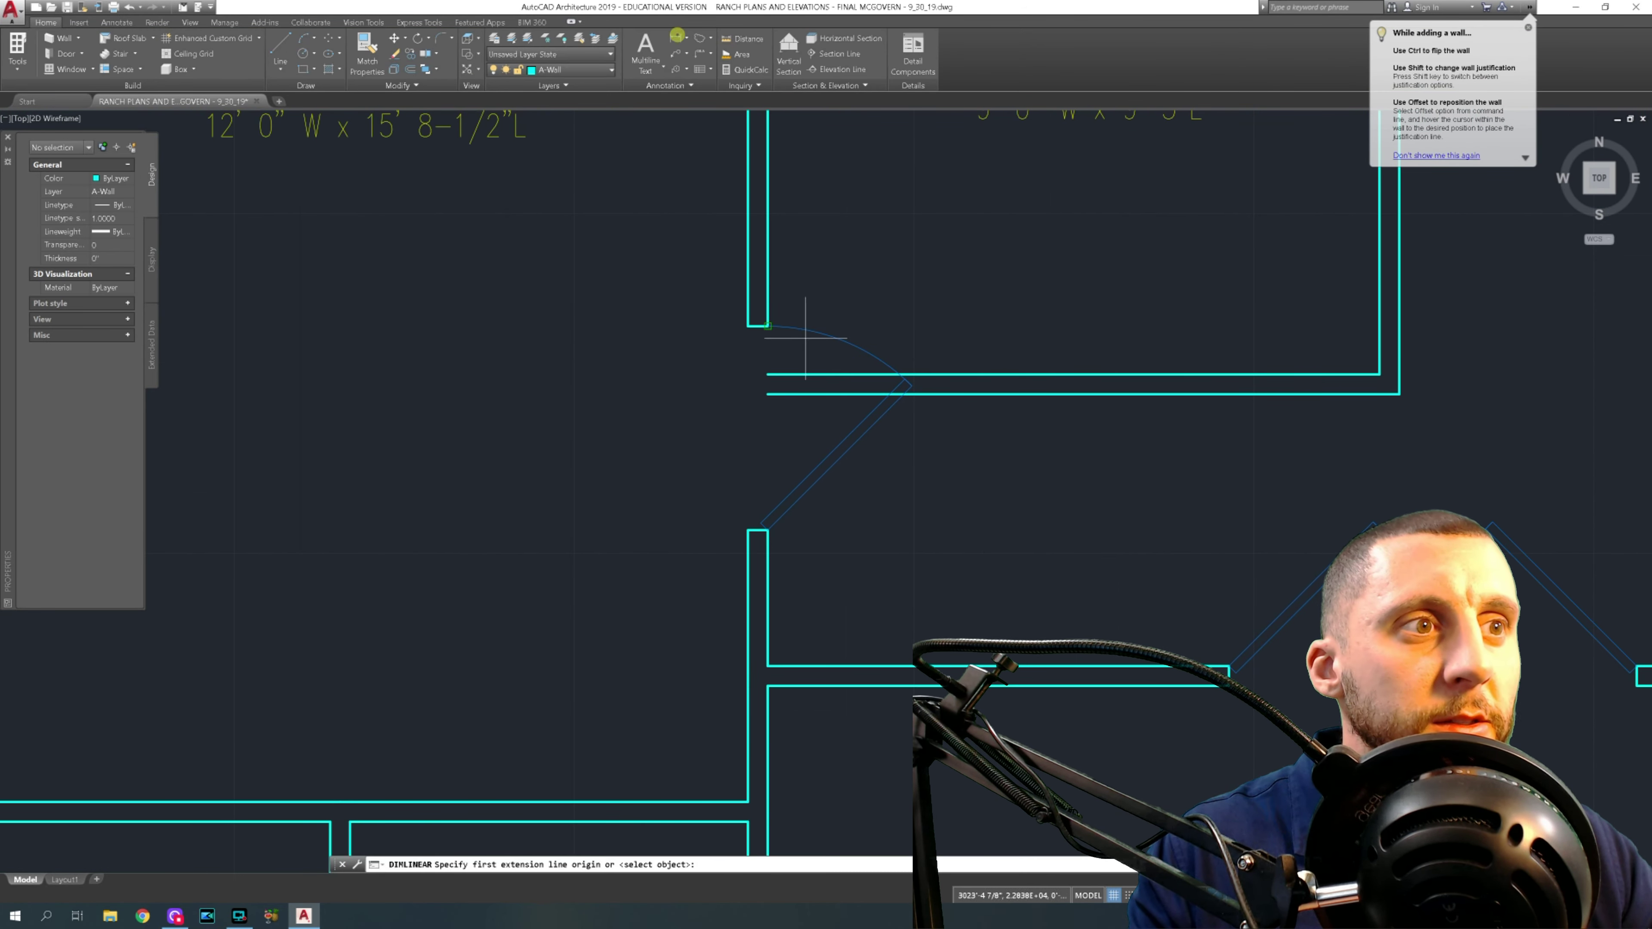
left_click(768, 394)
left_click(768, 665)
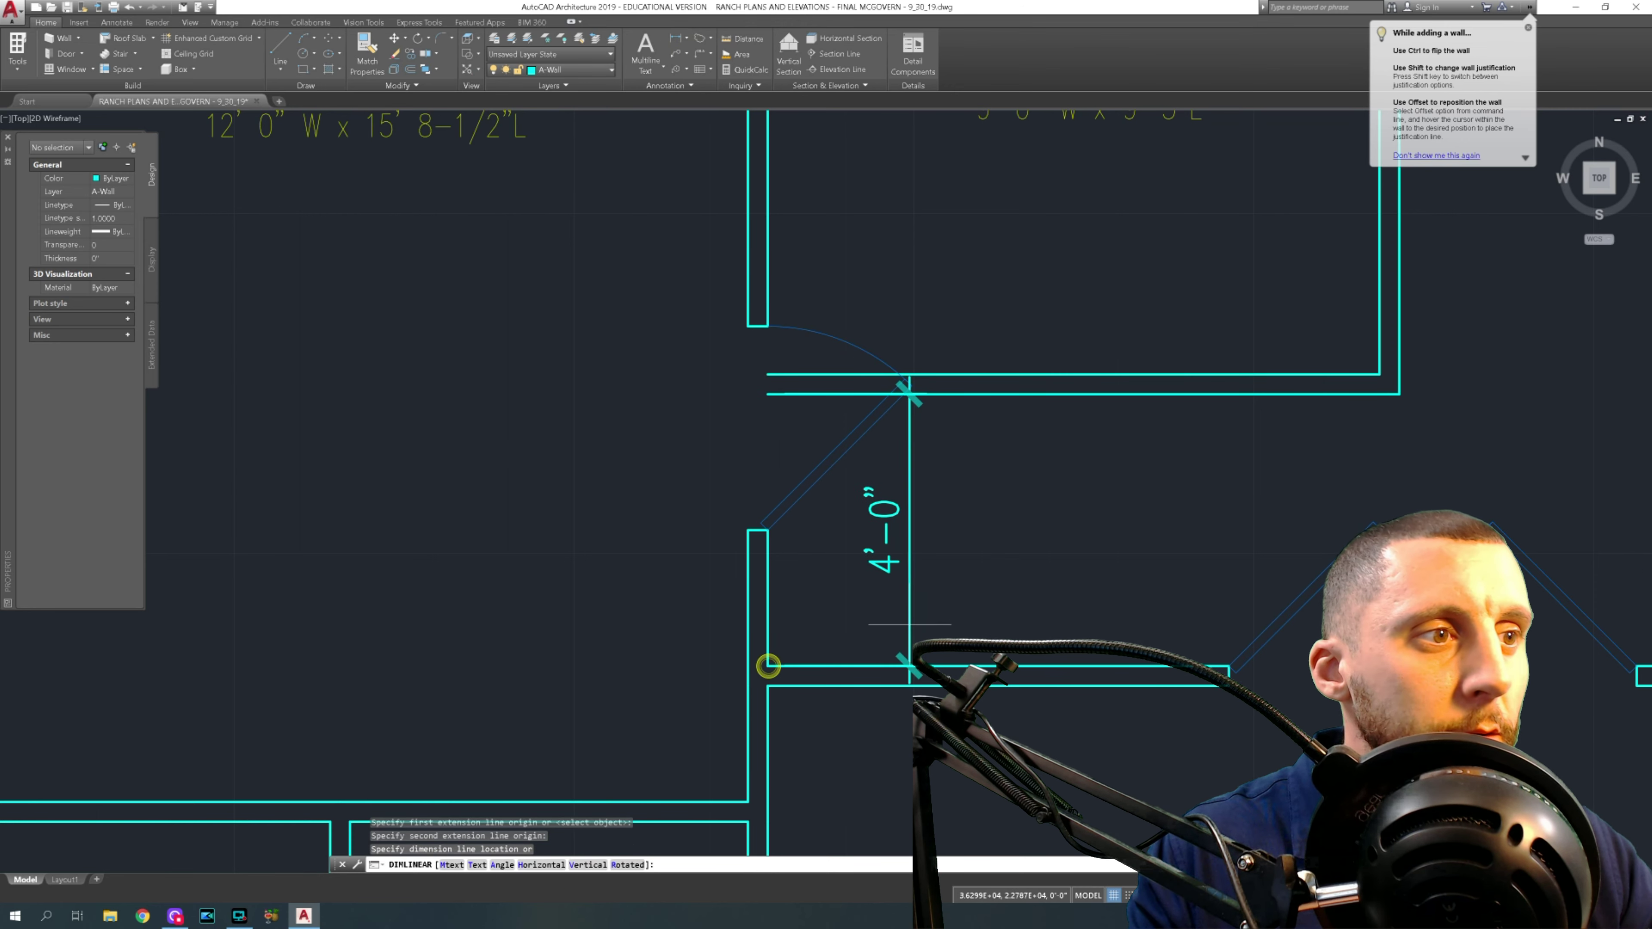
key("Escape")
- Draw a 24" guide line up from the exterior wall and continue it horizontally across the master bedroom wall
left_click(276, 33)
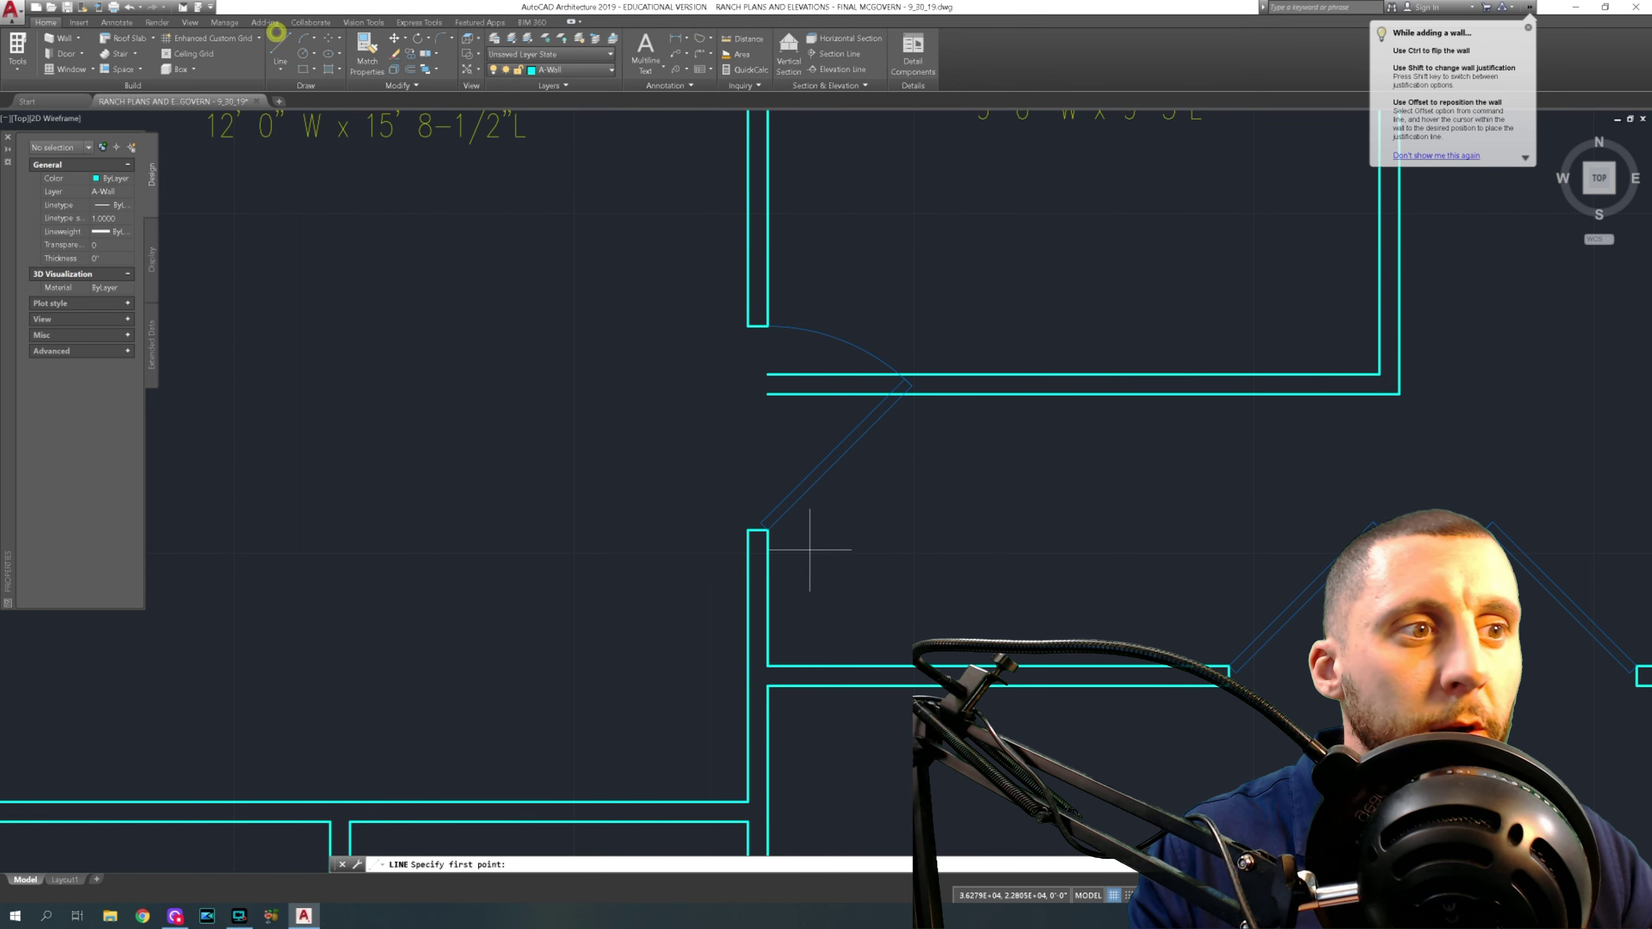
left_click(826, 666)
type("24")
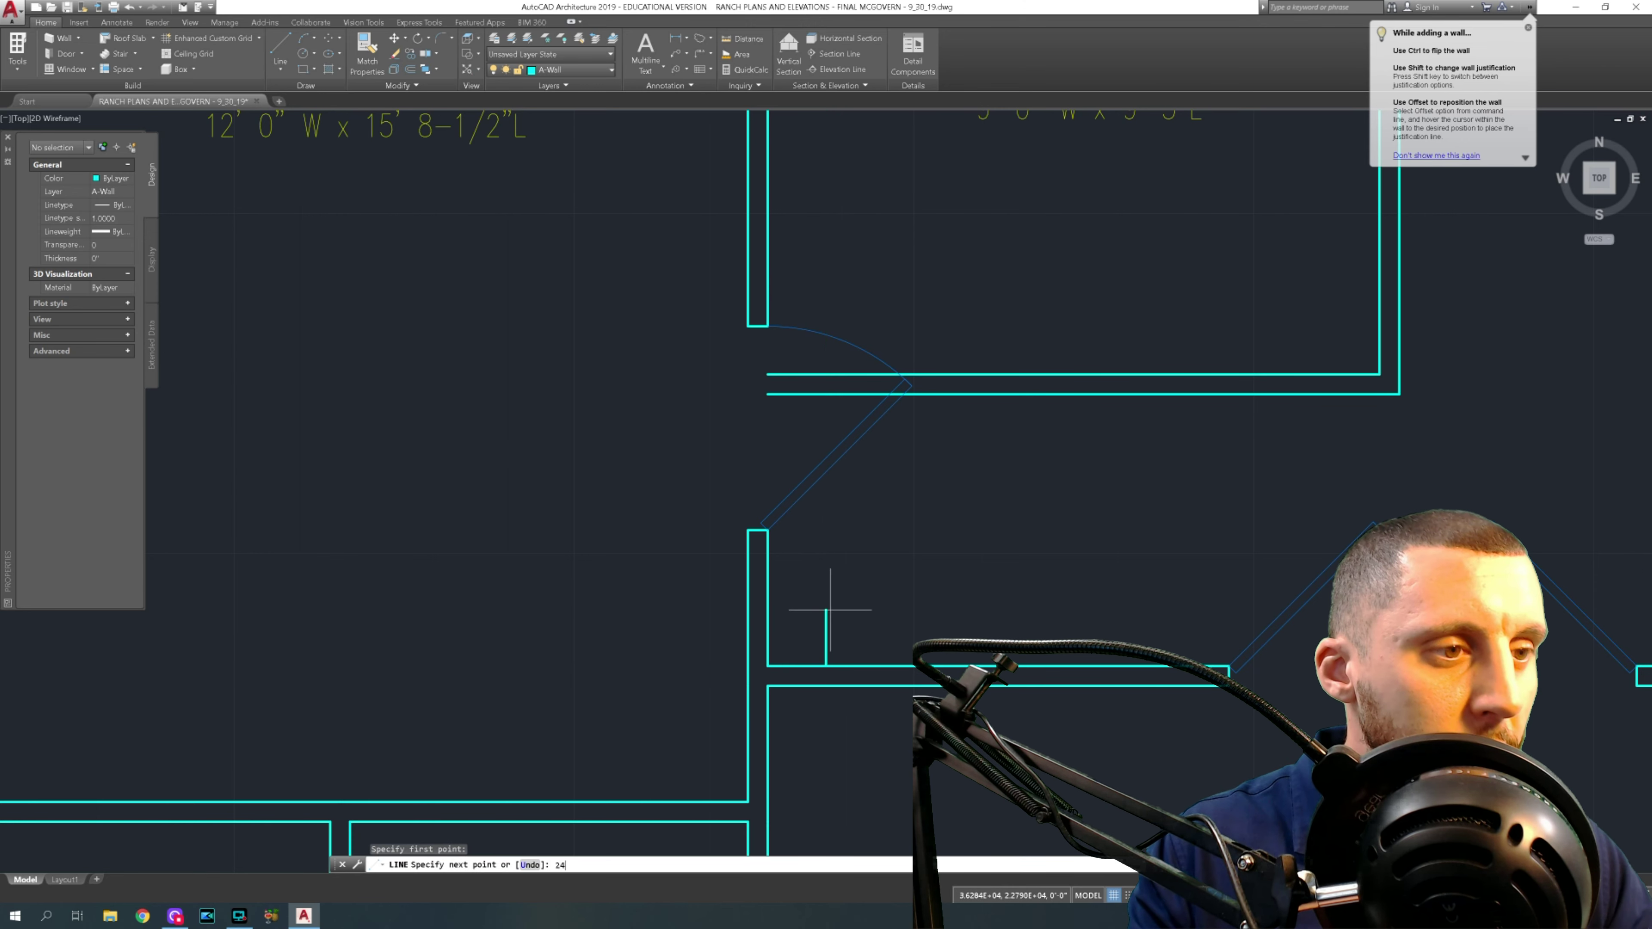
key("Return")
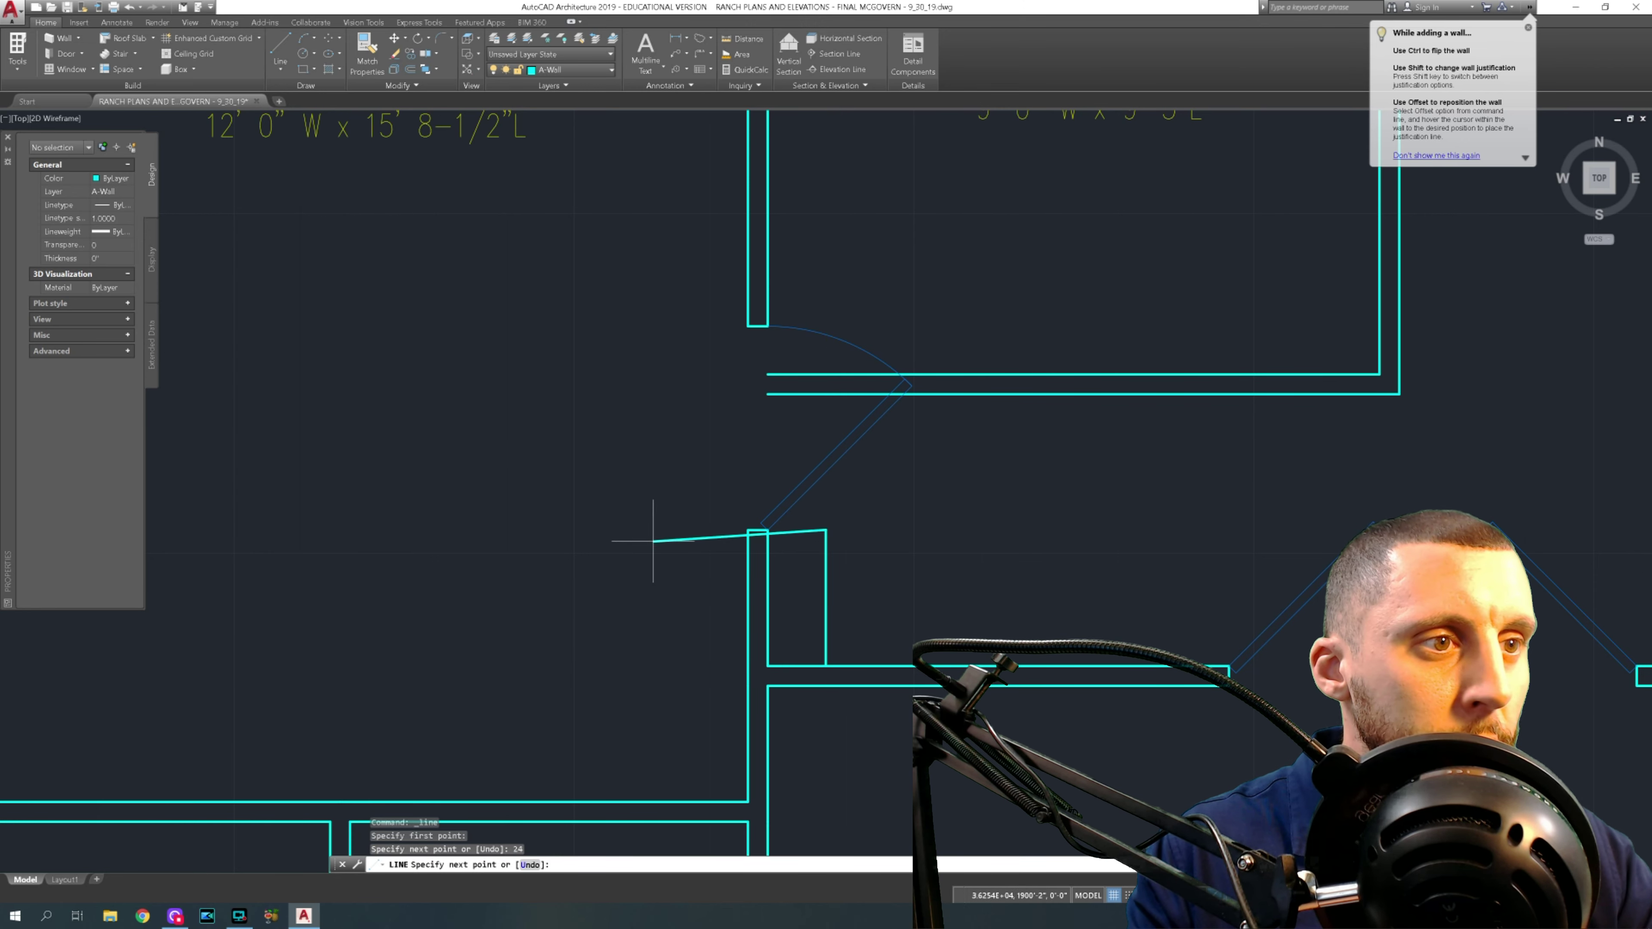
left_click(642, 529)
key("Escape")
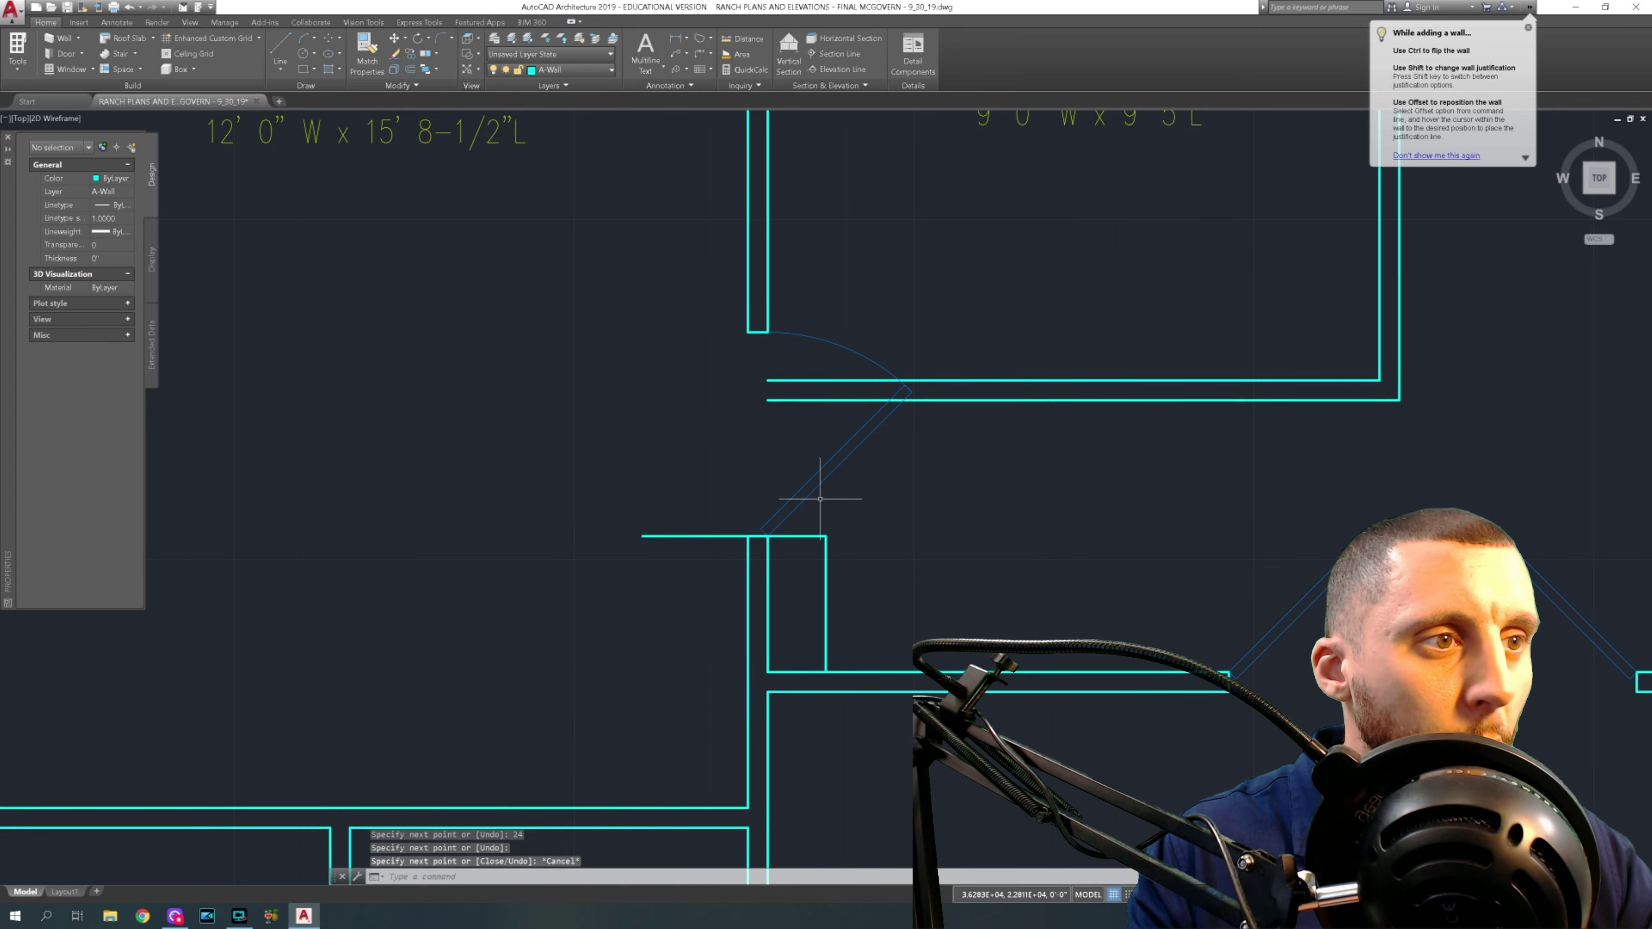
- Nudge the master bedroom door clear of the horizontal guide and draw a line across its opening between the jambs
left_click(814, 491)
type("m")
key("Return")
left_click(944, 556)
left_click(944, 544)
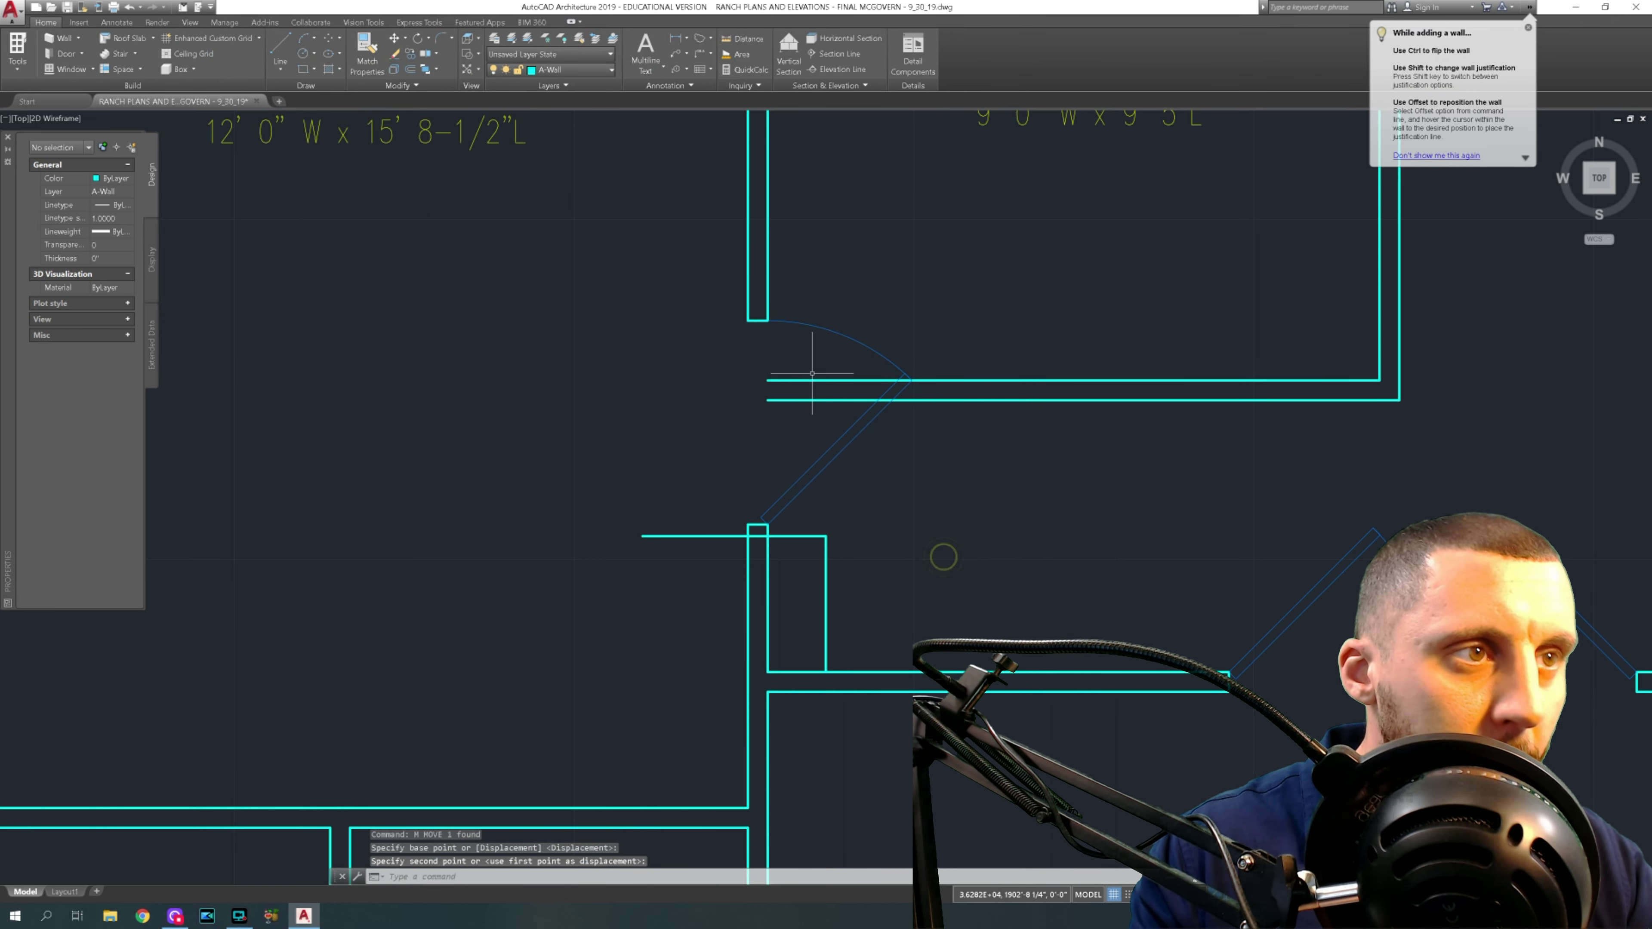
left_click(290, 59)
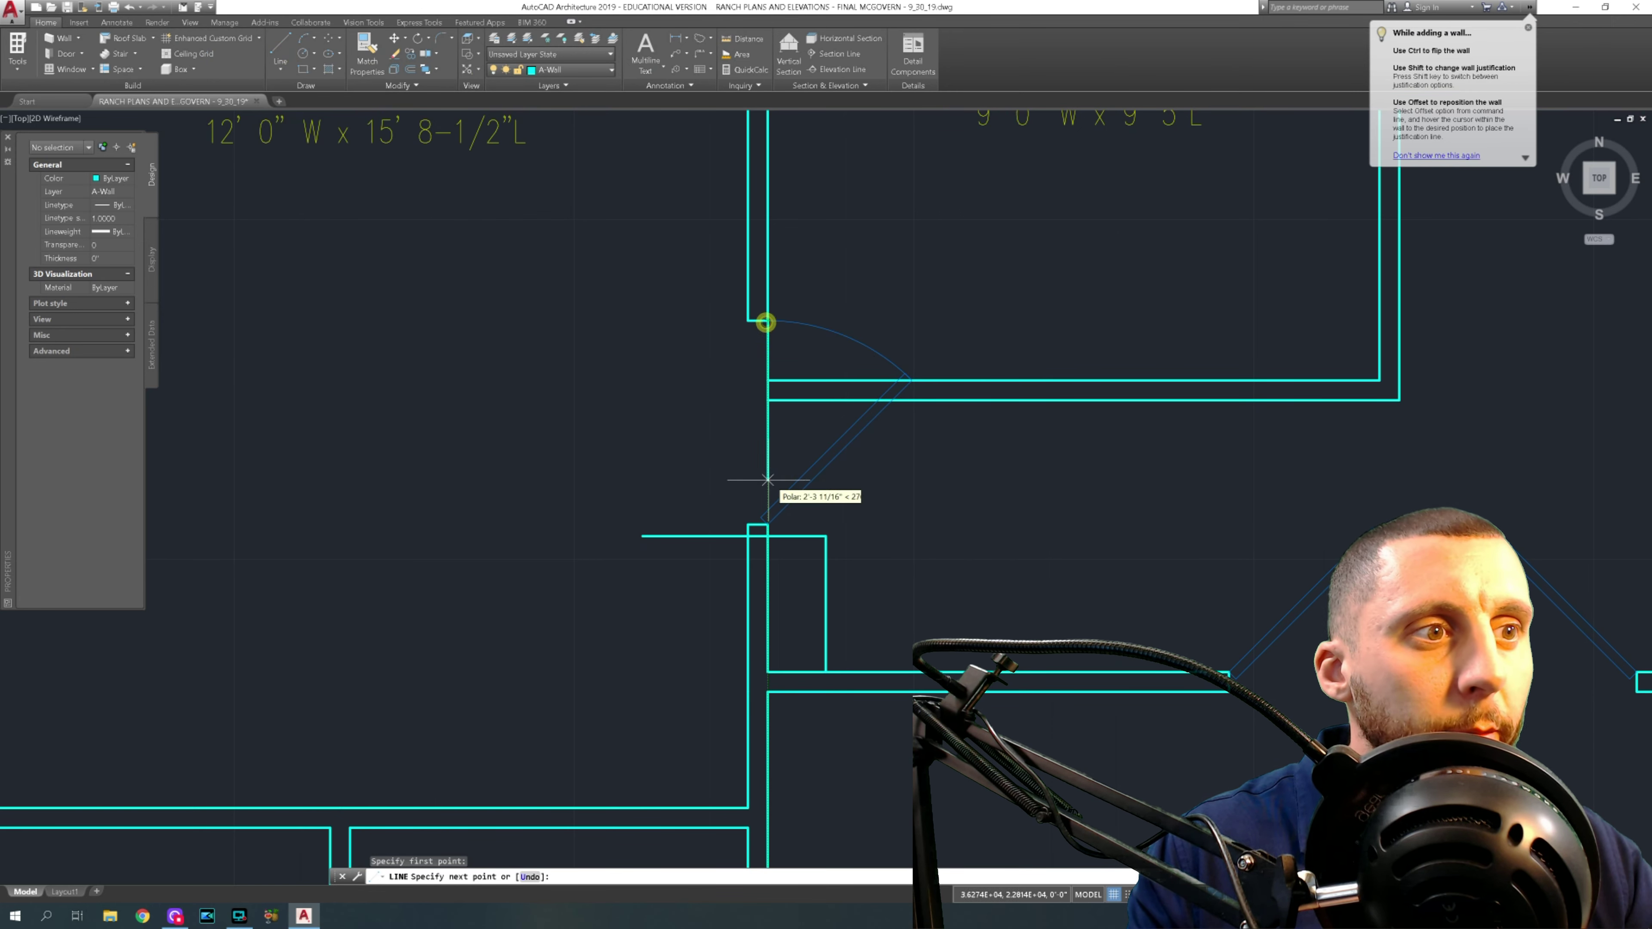
left_click(766, 523)
key("Escape")
- Move the door and opening line from the line's midpoint onto the hallway's horizontal guide and erase the three helper lines
left_click_drag(855, 485, 787, 455)
type("m")
key("Return")
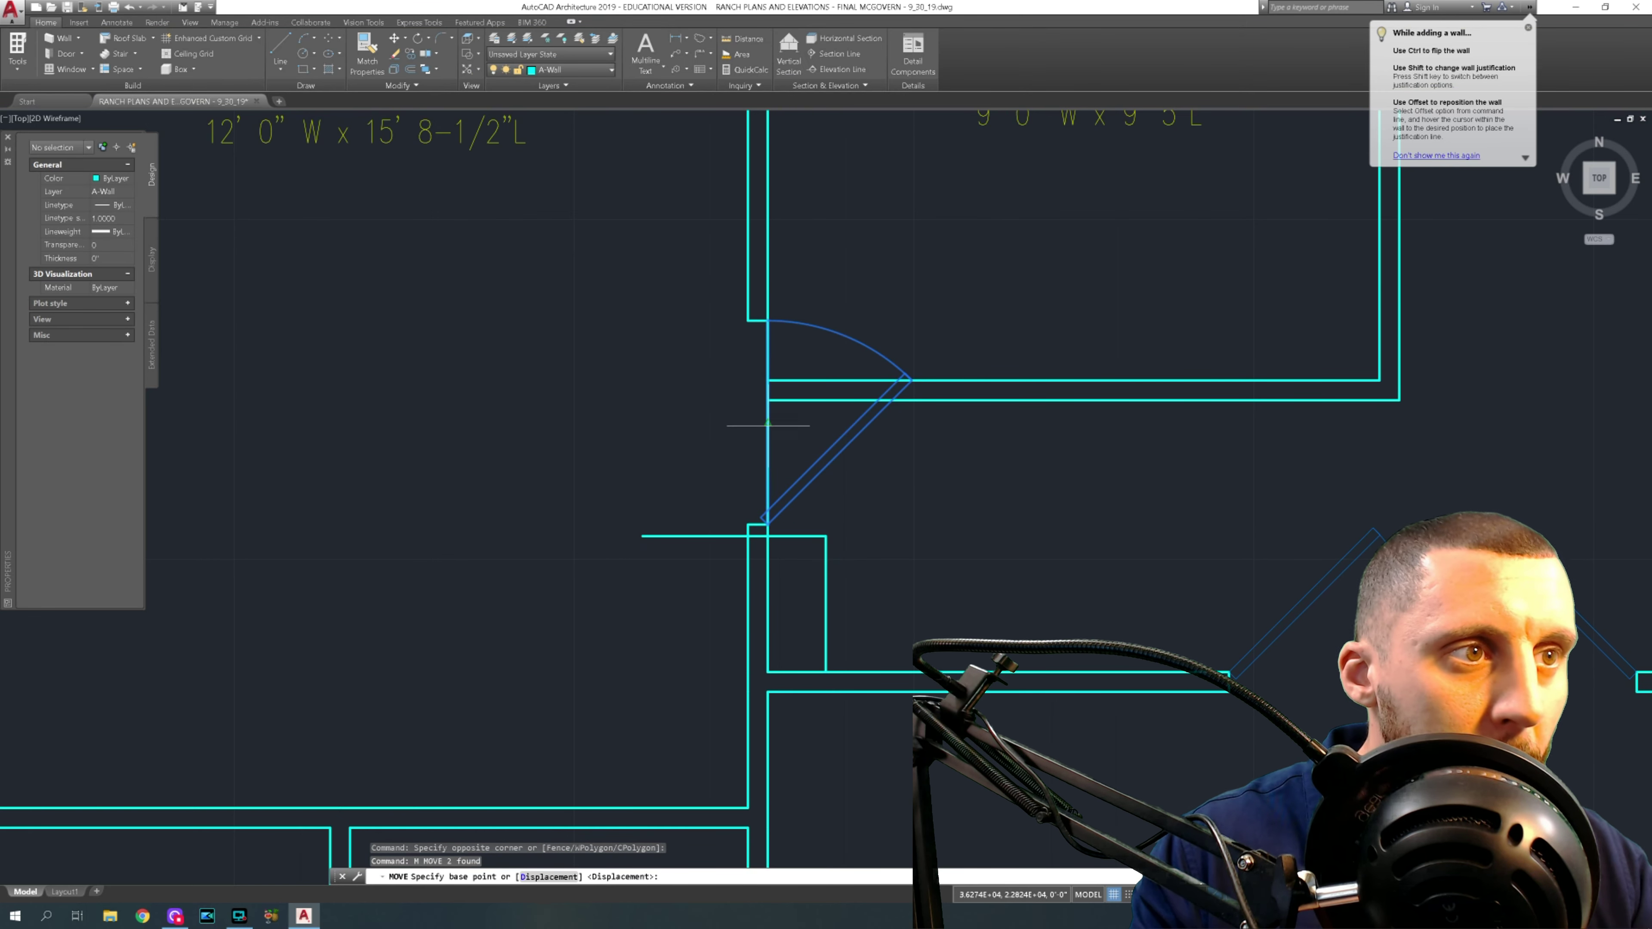
left_click(768, 422)
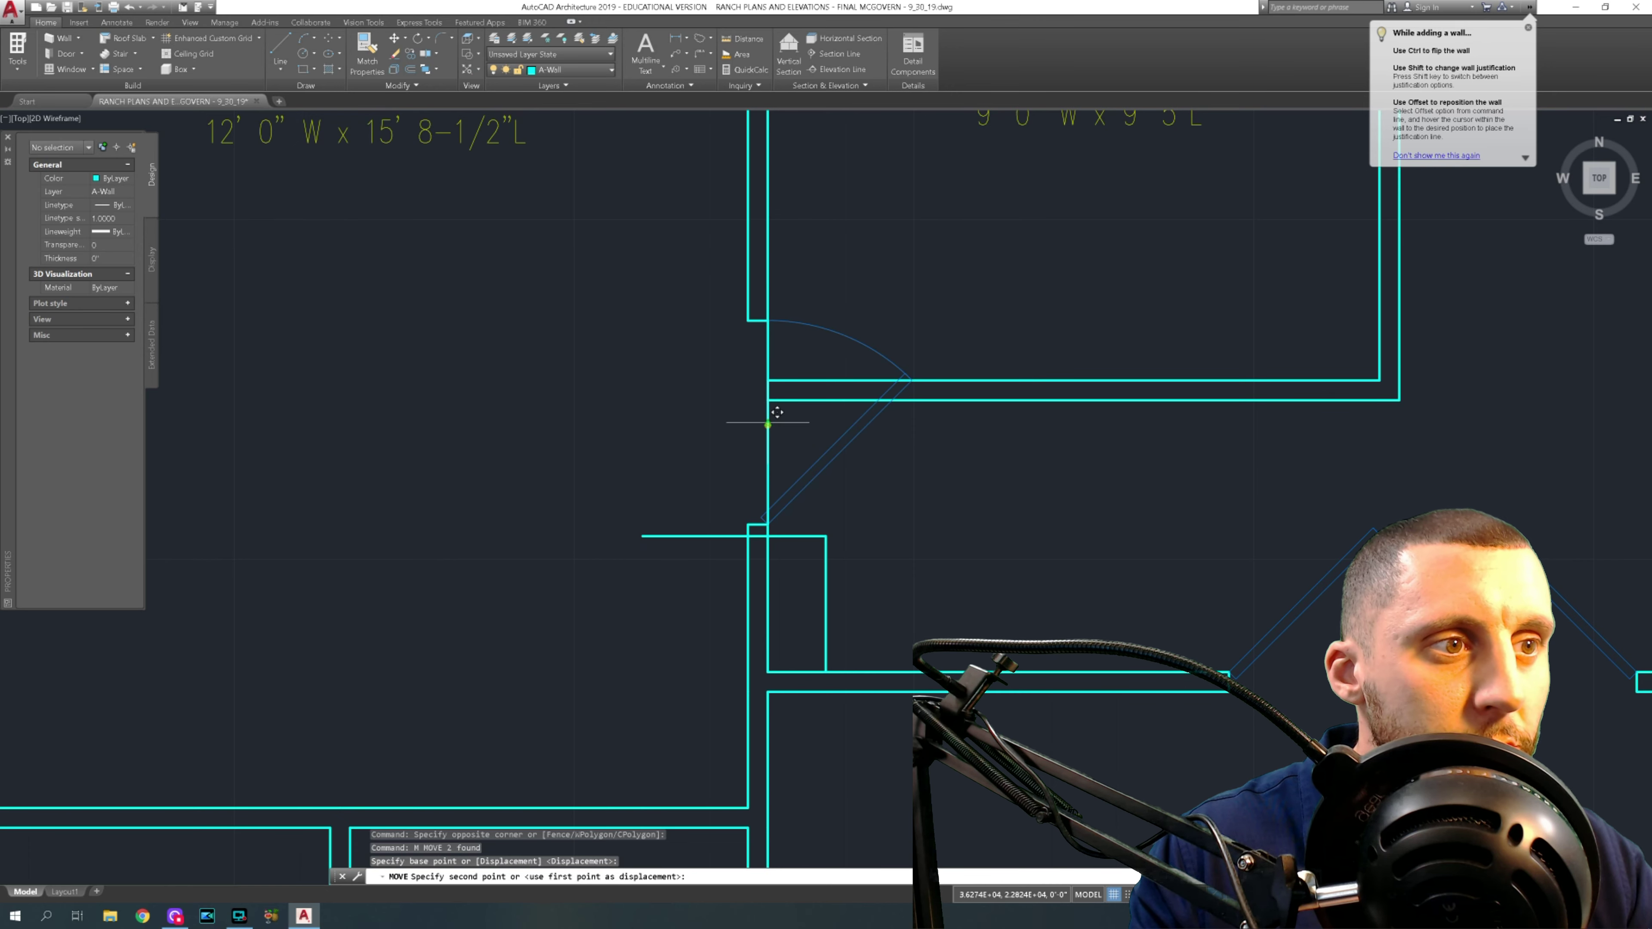
left_click(767, 535)
left_click(816, 524)
left_click(754, 548)
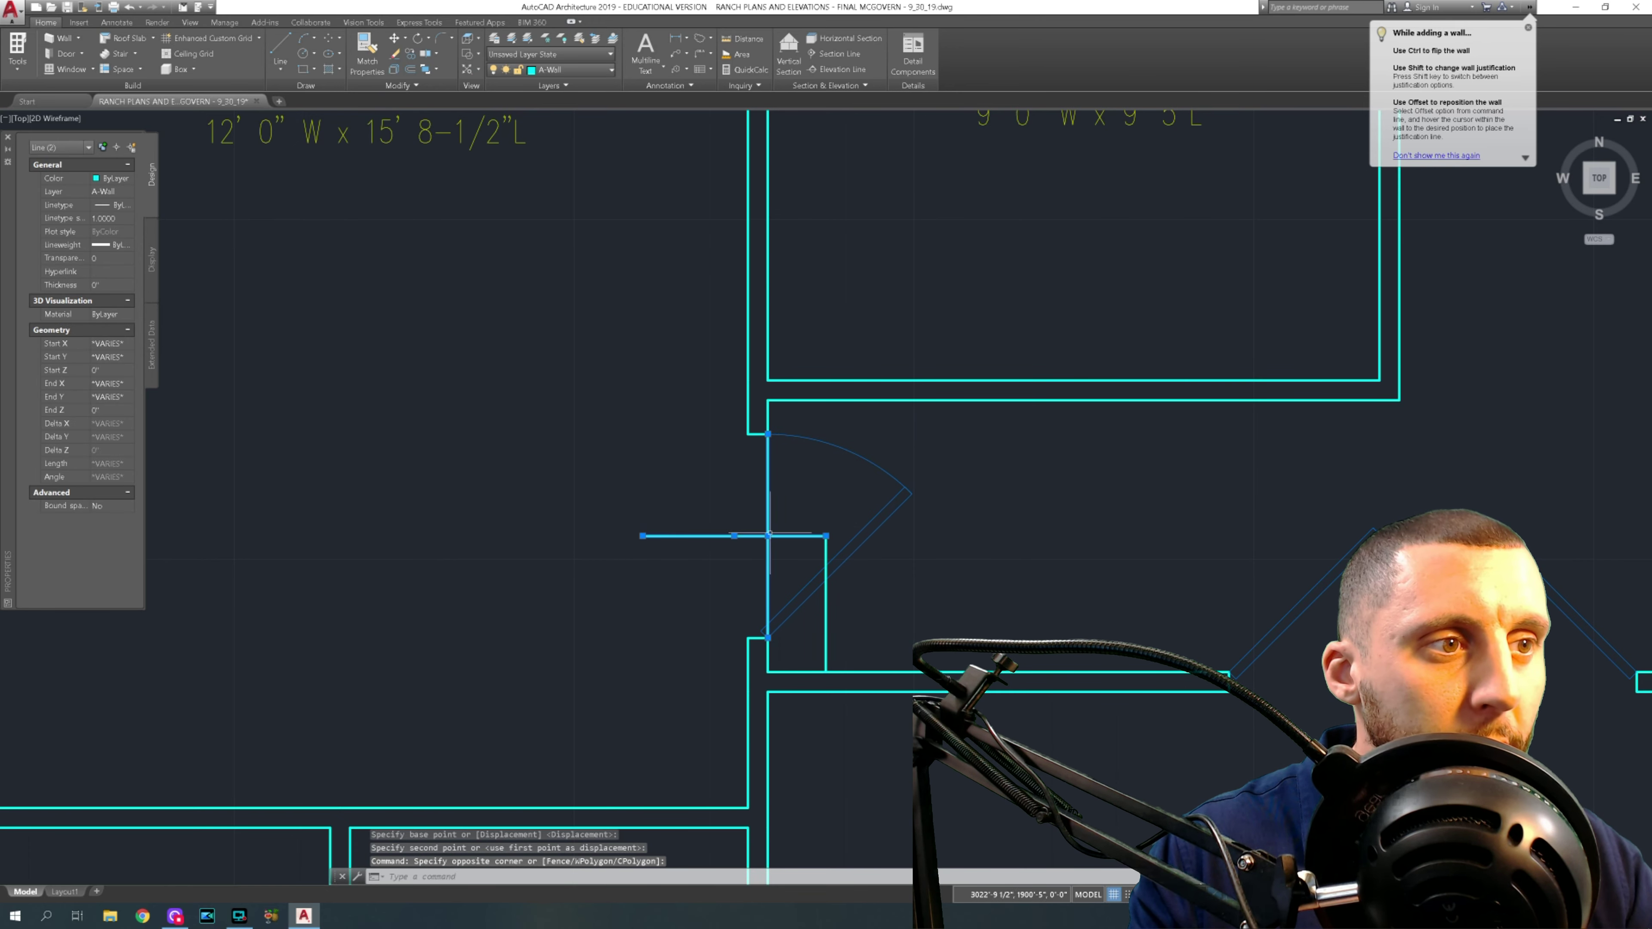
key("Delete")
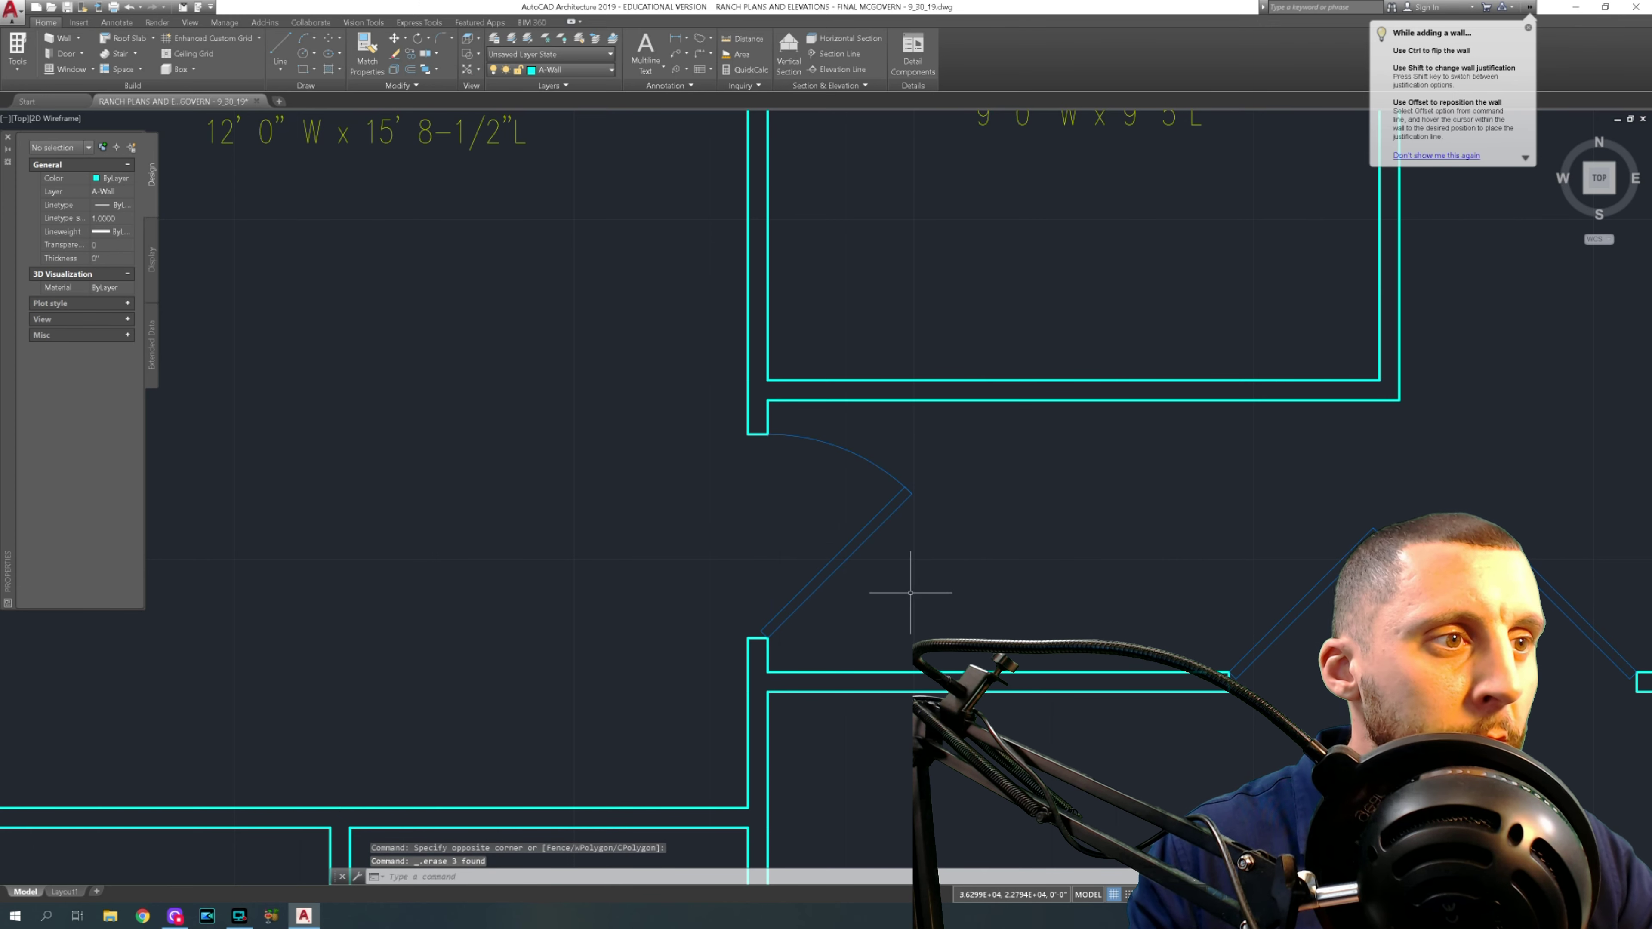
- Flip the hallway door so it swings into the master bedroom
left_click(868, 527)
left_click(797, 537)
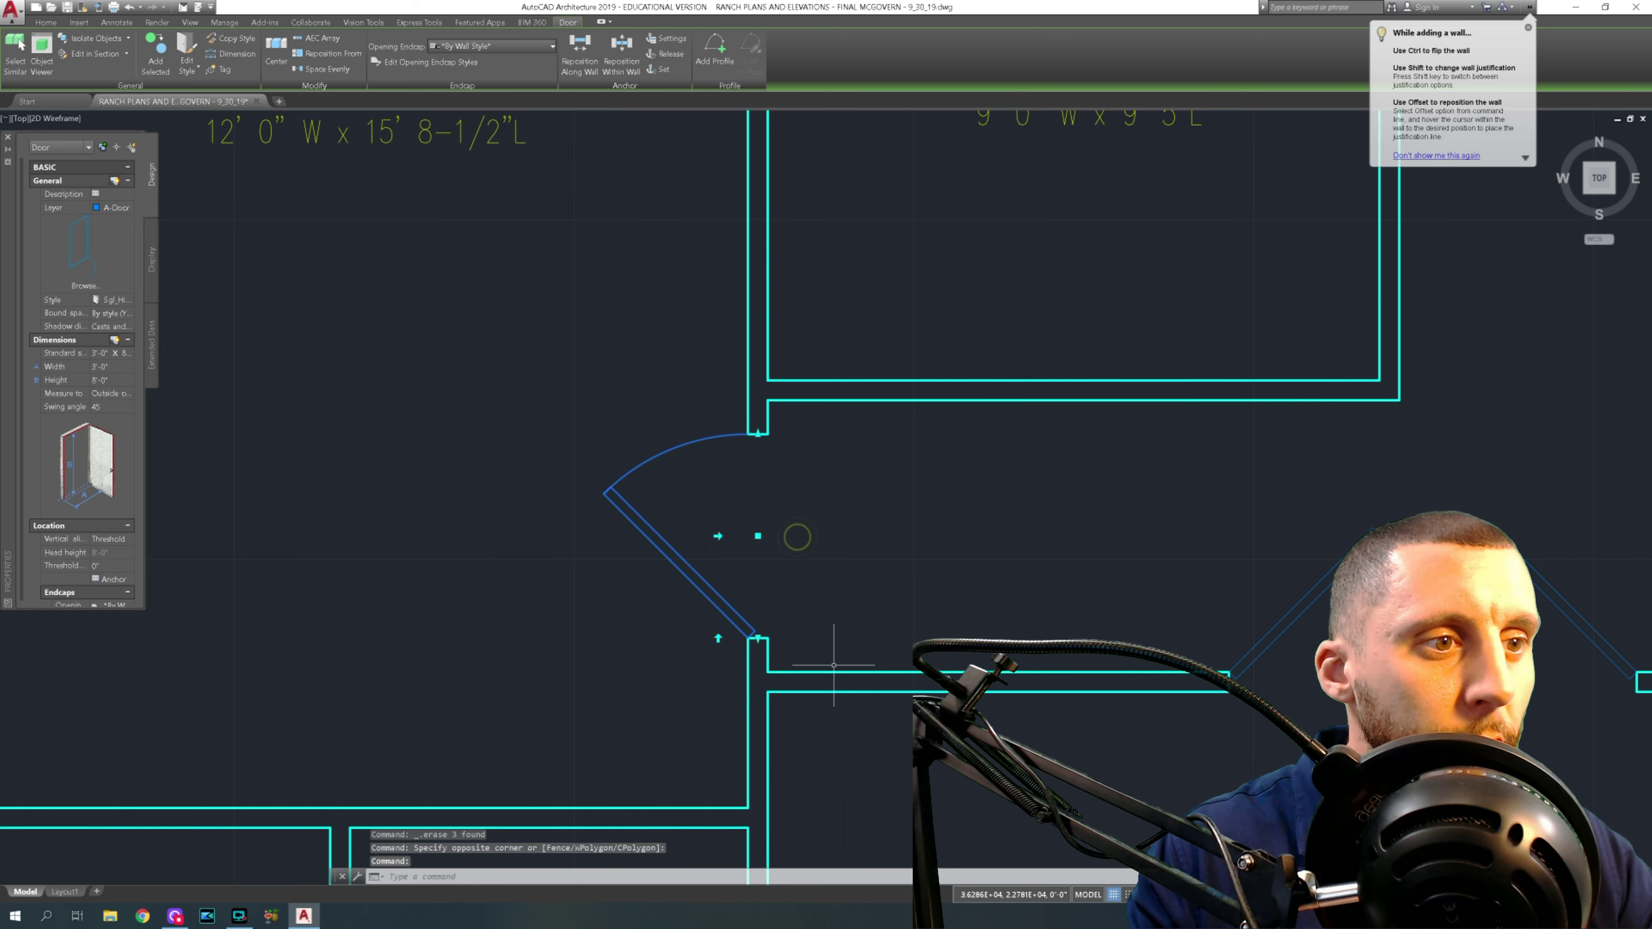
scroll(824, 655, "down", 2)
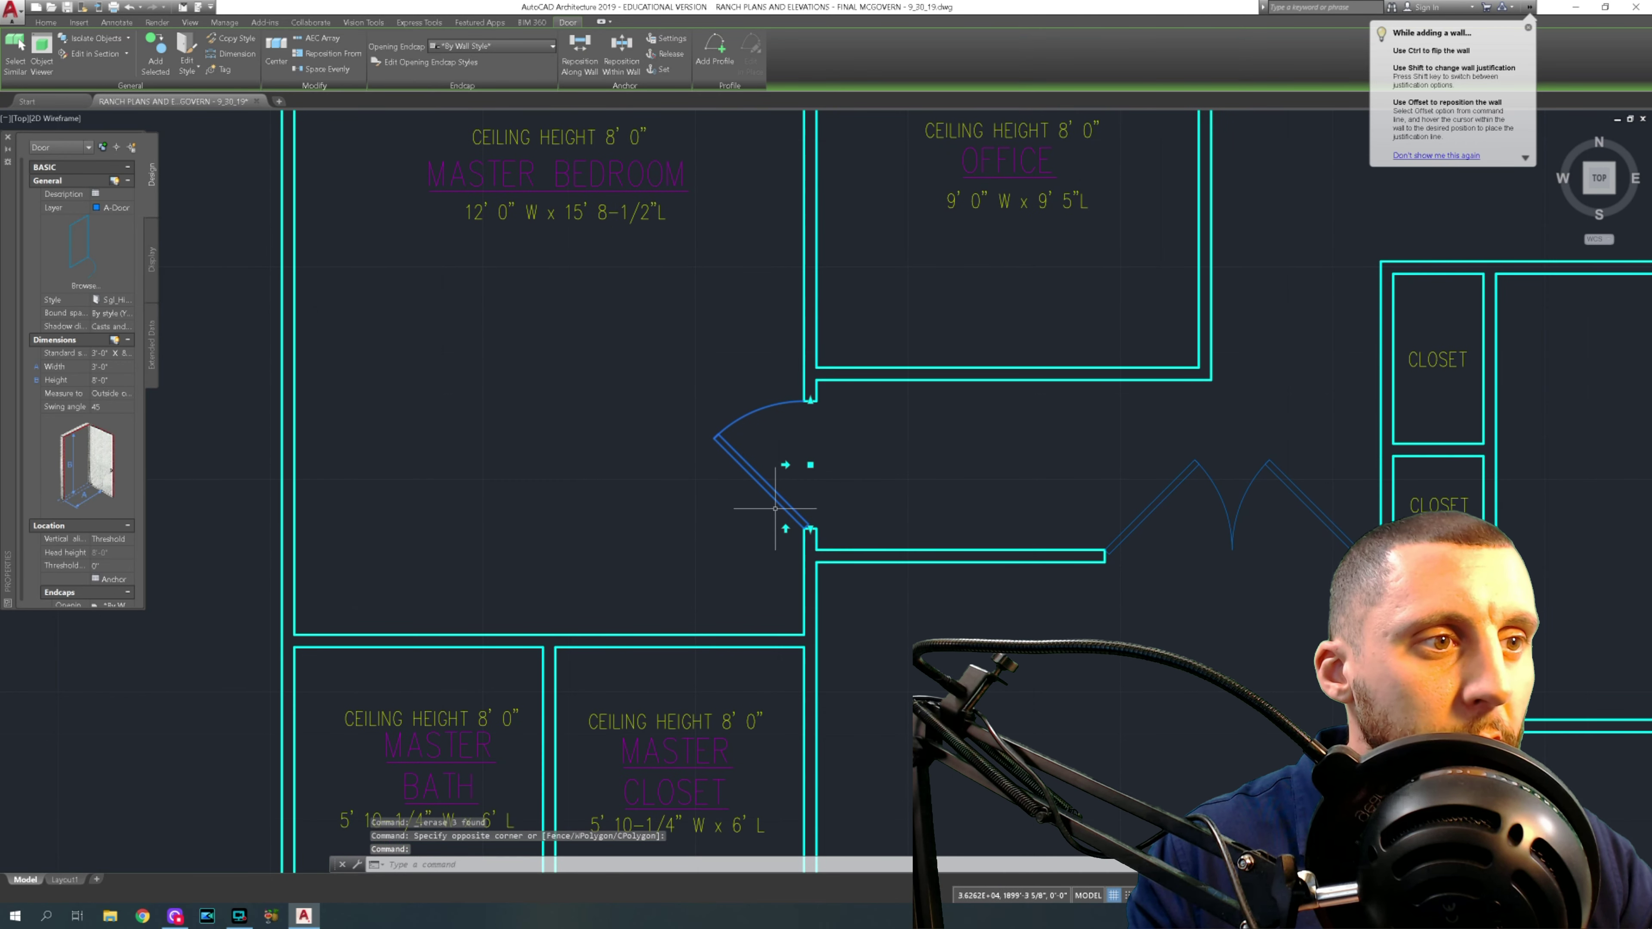
scroll(784, 527, "down", 2)
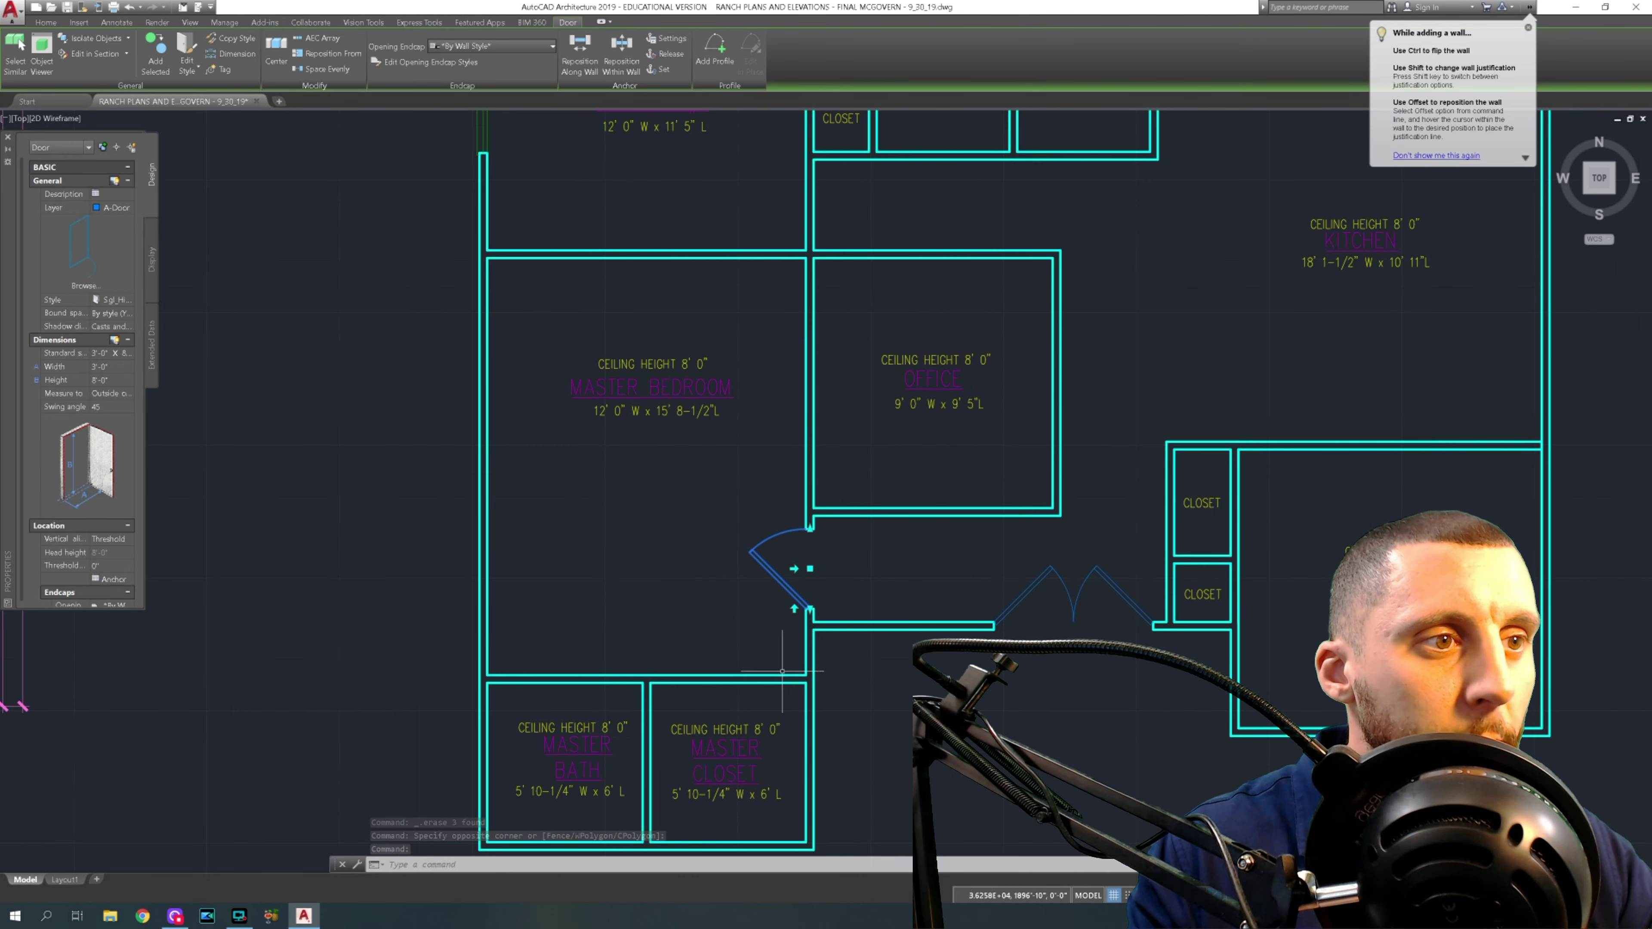
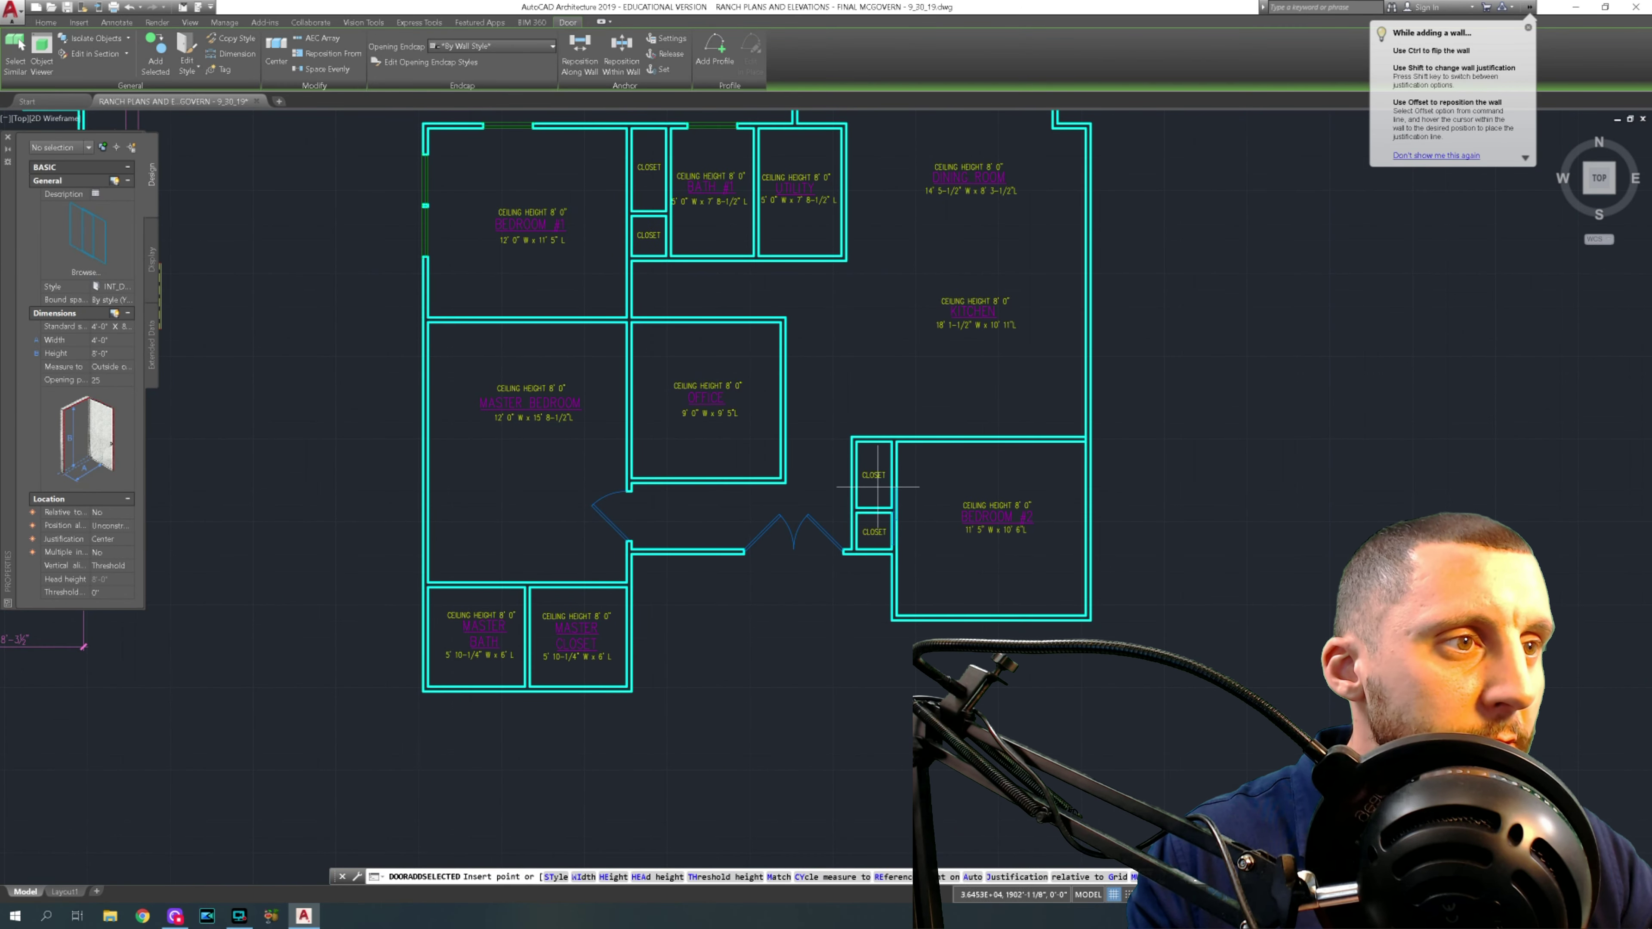
- Place a 4'-0" wide sliding door in the wall between the closets and the lower-right bedroom, near the upper closet
scroll(879, 486, "up", 5)
left_click(935, 416)
key("Escape")
key("Escape")
key("Escape")
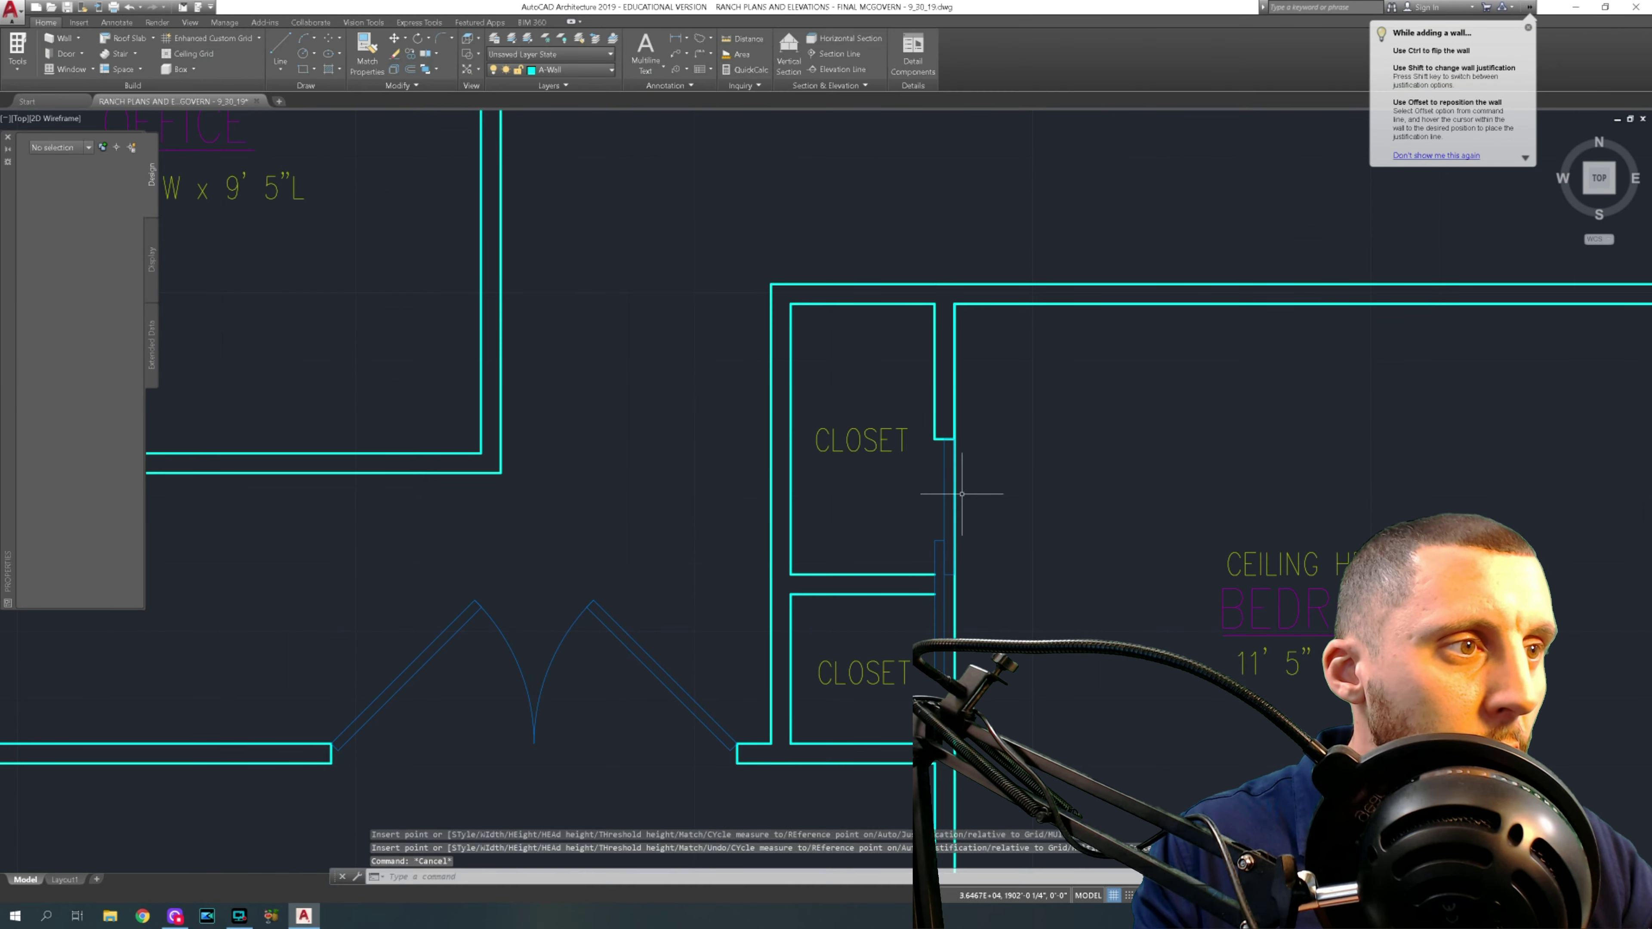
- Move the sliding door up along its wall so it sits within the upper closet
left_click(945, 496)
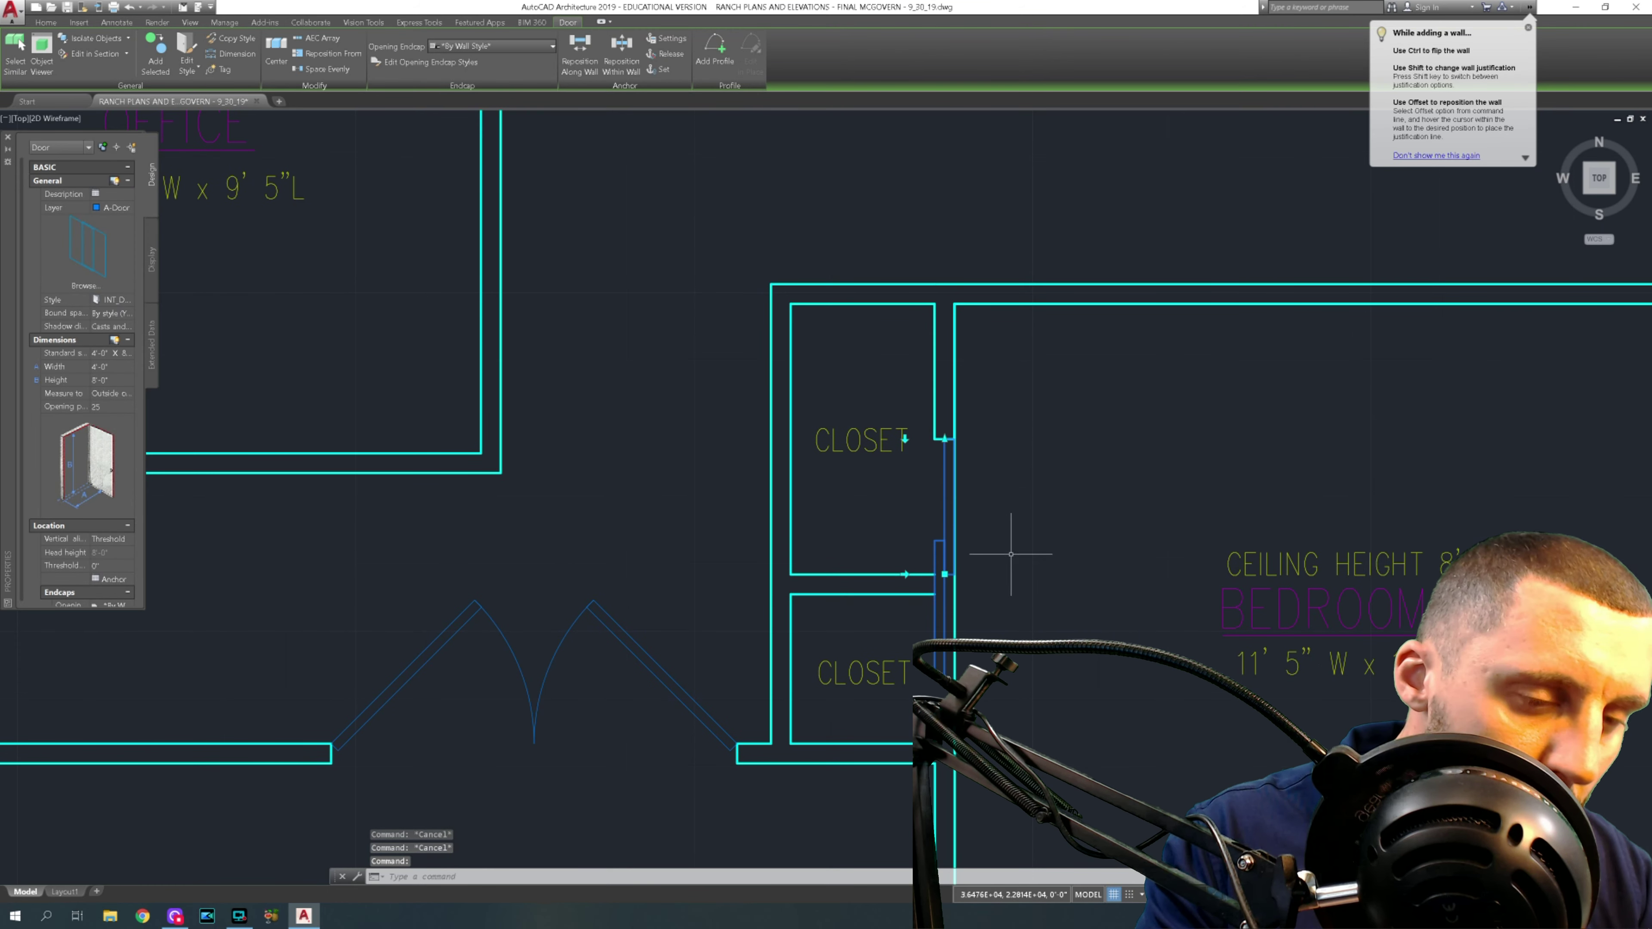
type("m")
key("Return")
left_click(1032, 581)
left_click(1030, 467)
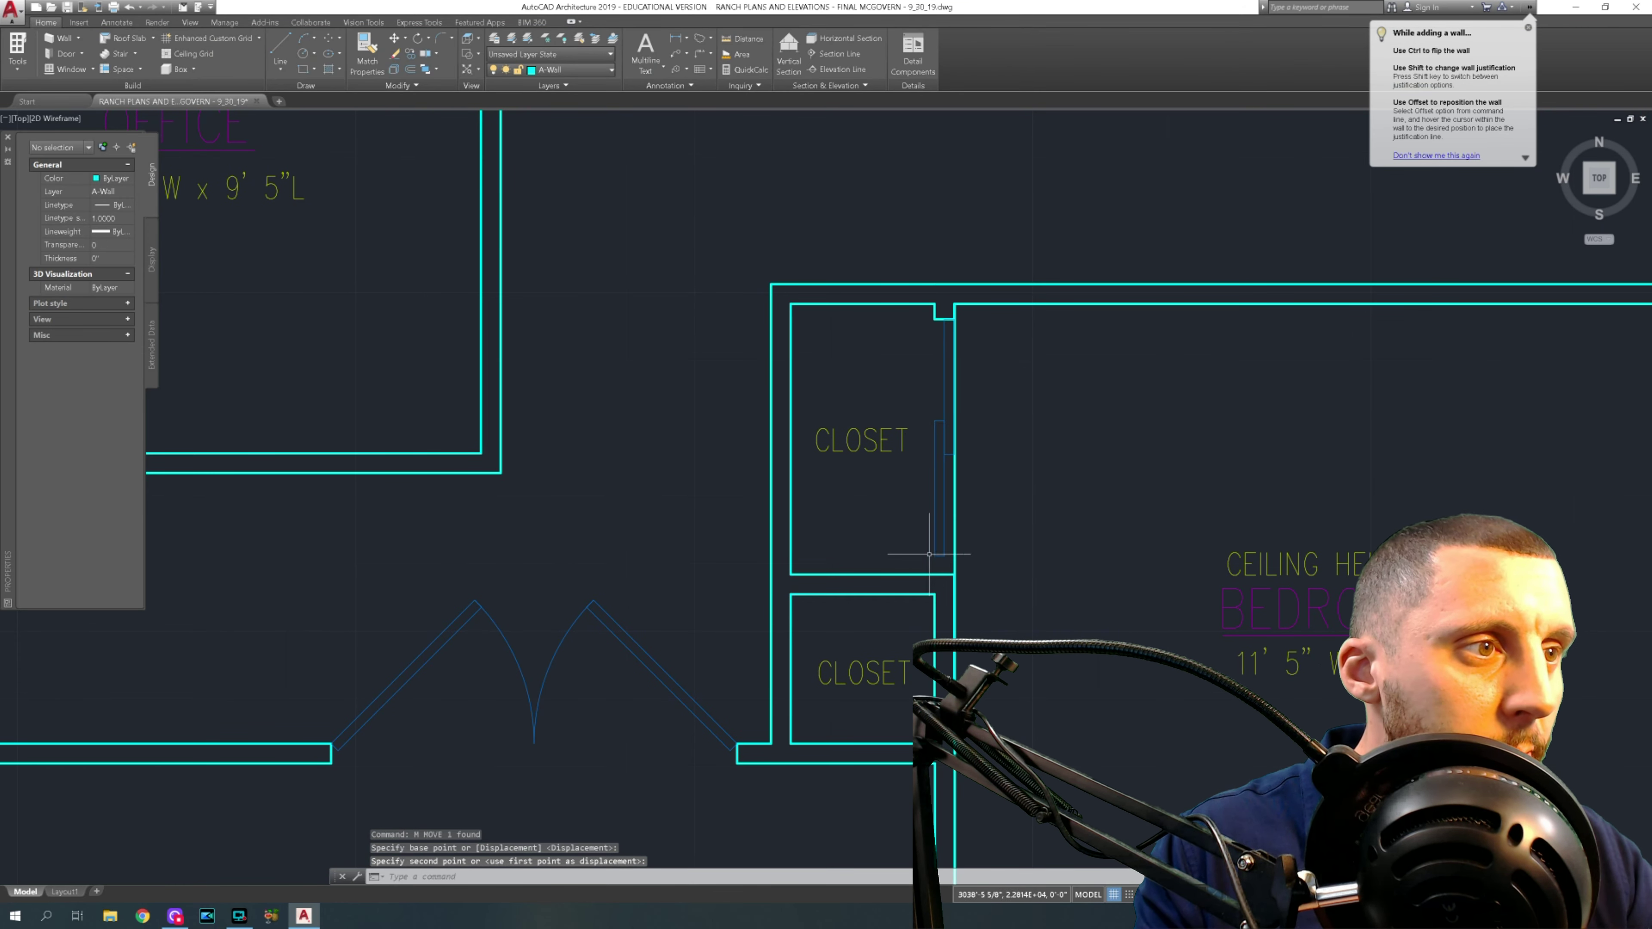
- Set the upper closet's sliding door width to 3'-6"
left_click(943, 437)
left_click(104, 367)
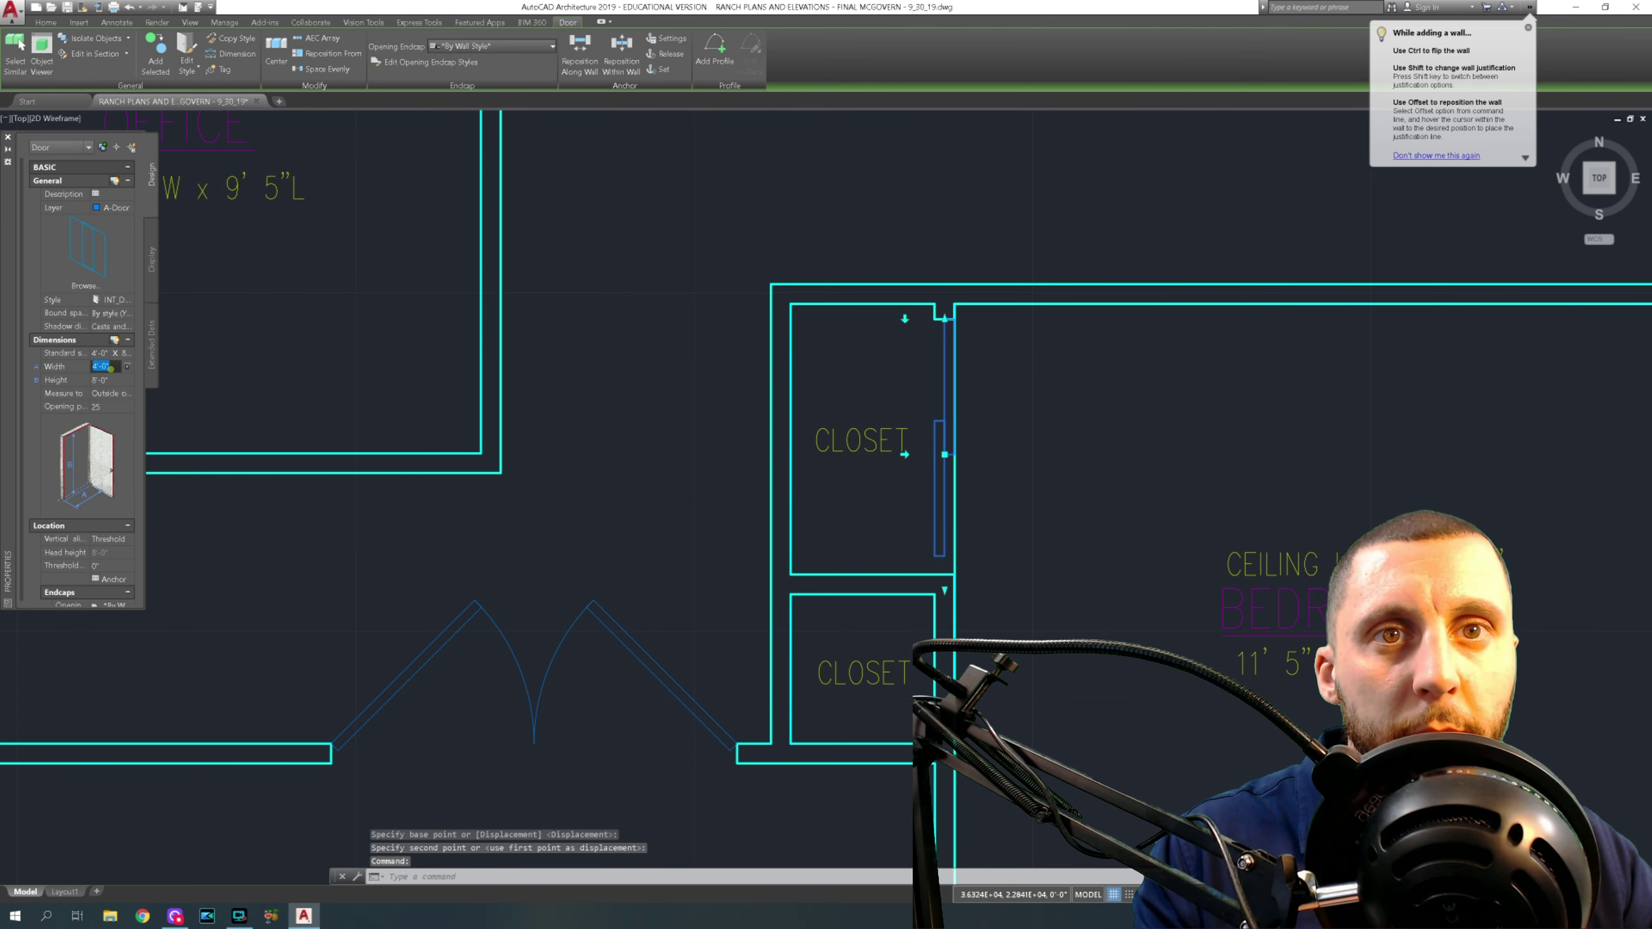
type("3'6")
key("Return")
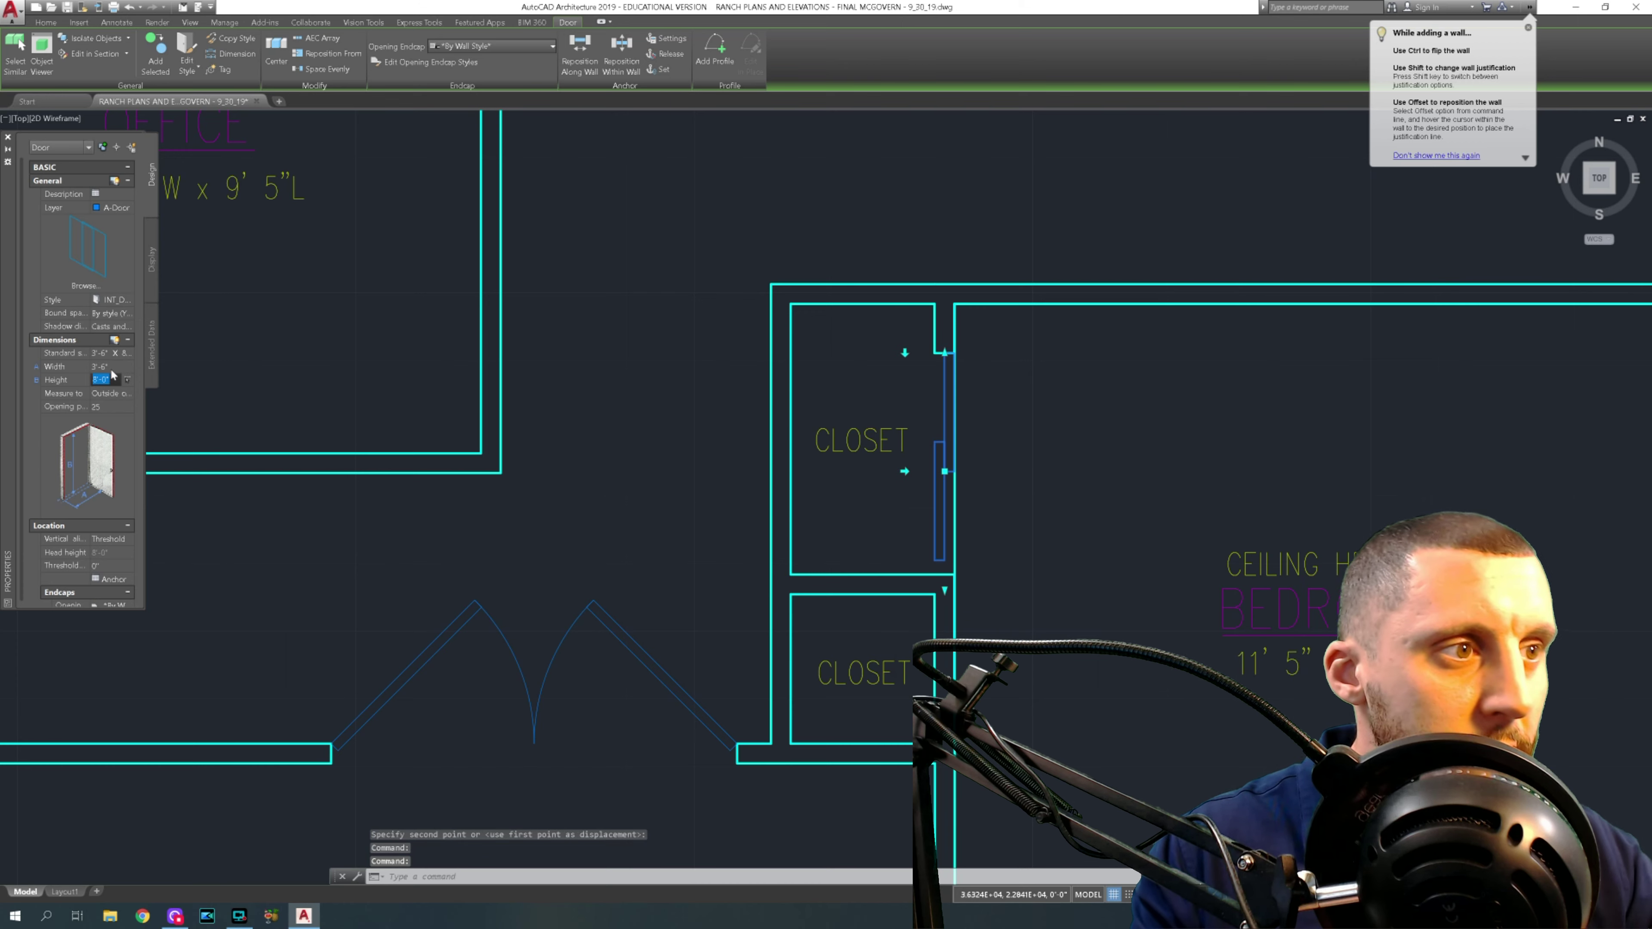
key("Escape")
- Draw a horizontal guide line from the midpoint of the upper closet's back wall out past the sliding door
left_click(280, 52)
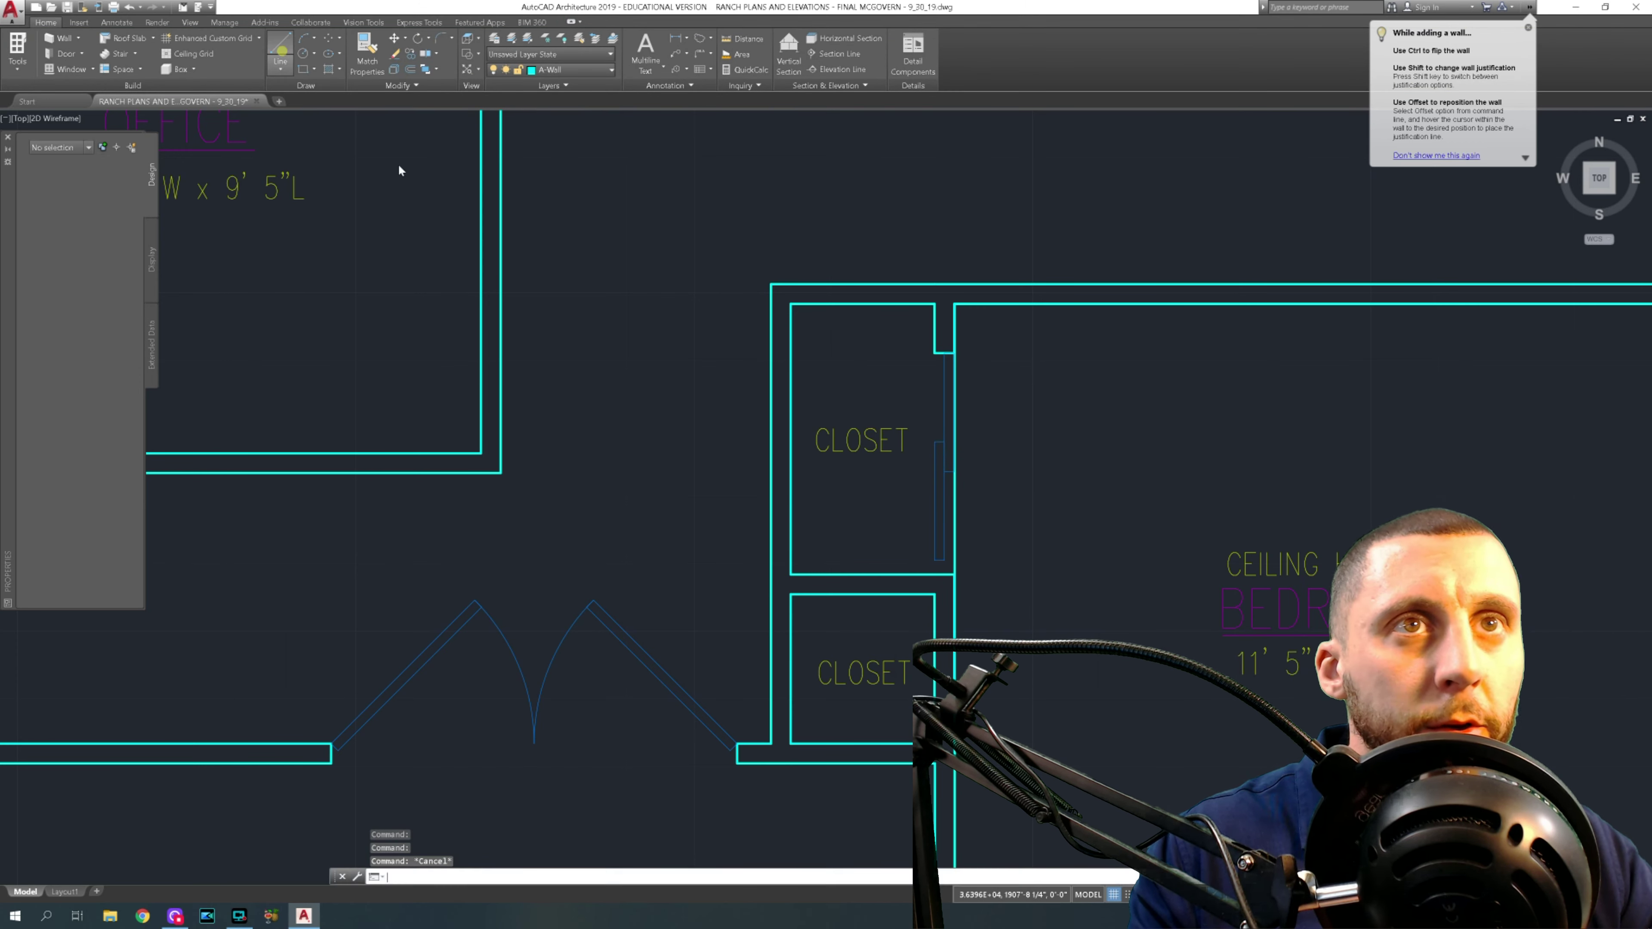
left_click(790, 440)
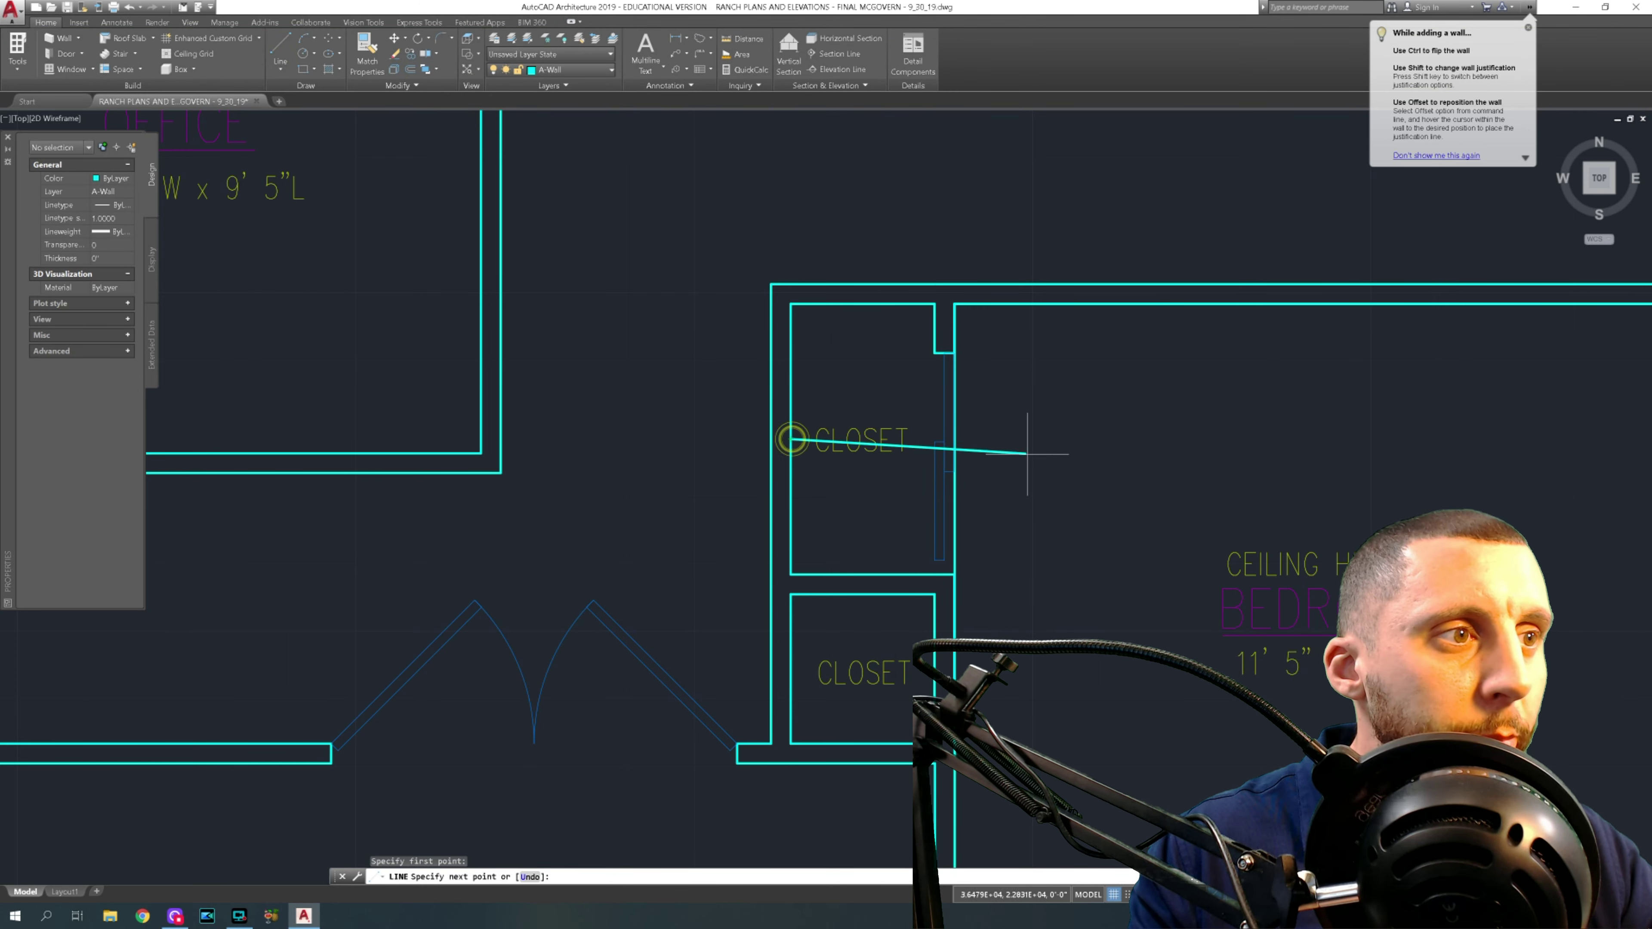
left_click(1082, 440)
key("Escape")
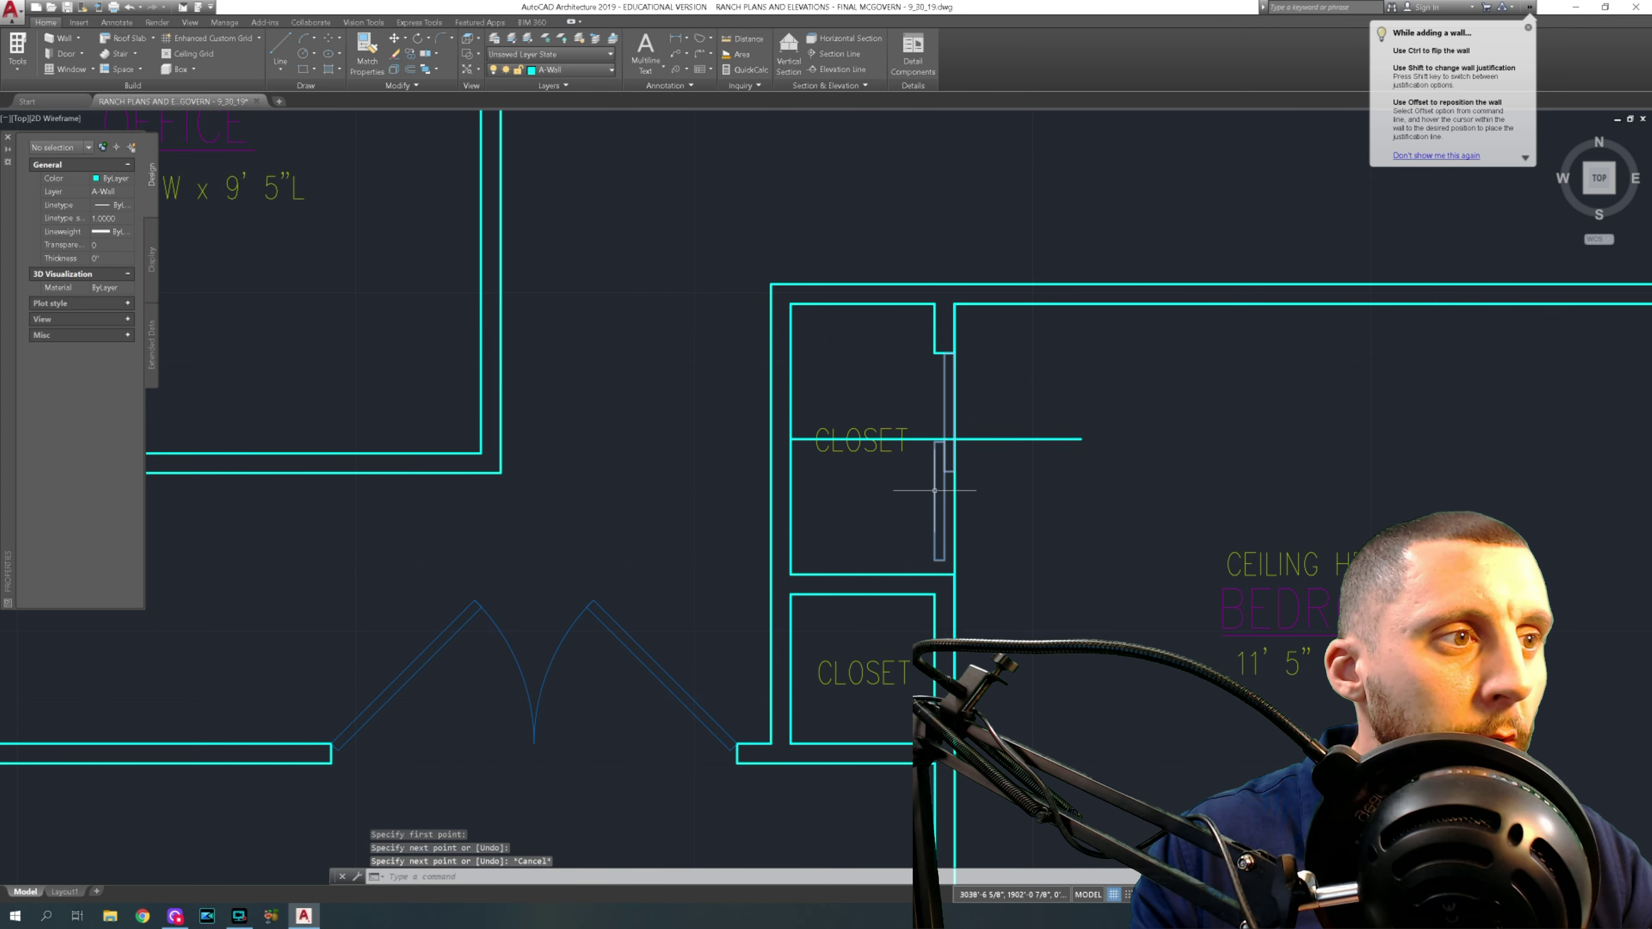
left_click(938, 490)
type("m")
key("Return")
scroll(931, 483, "up", 4)
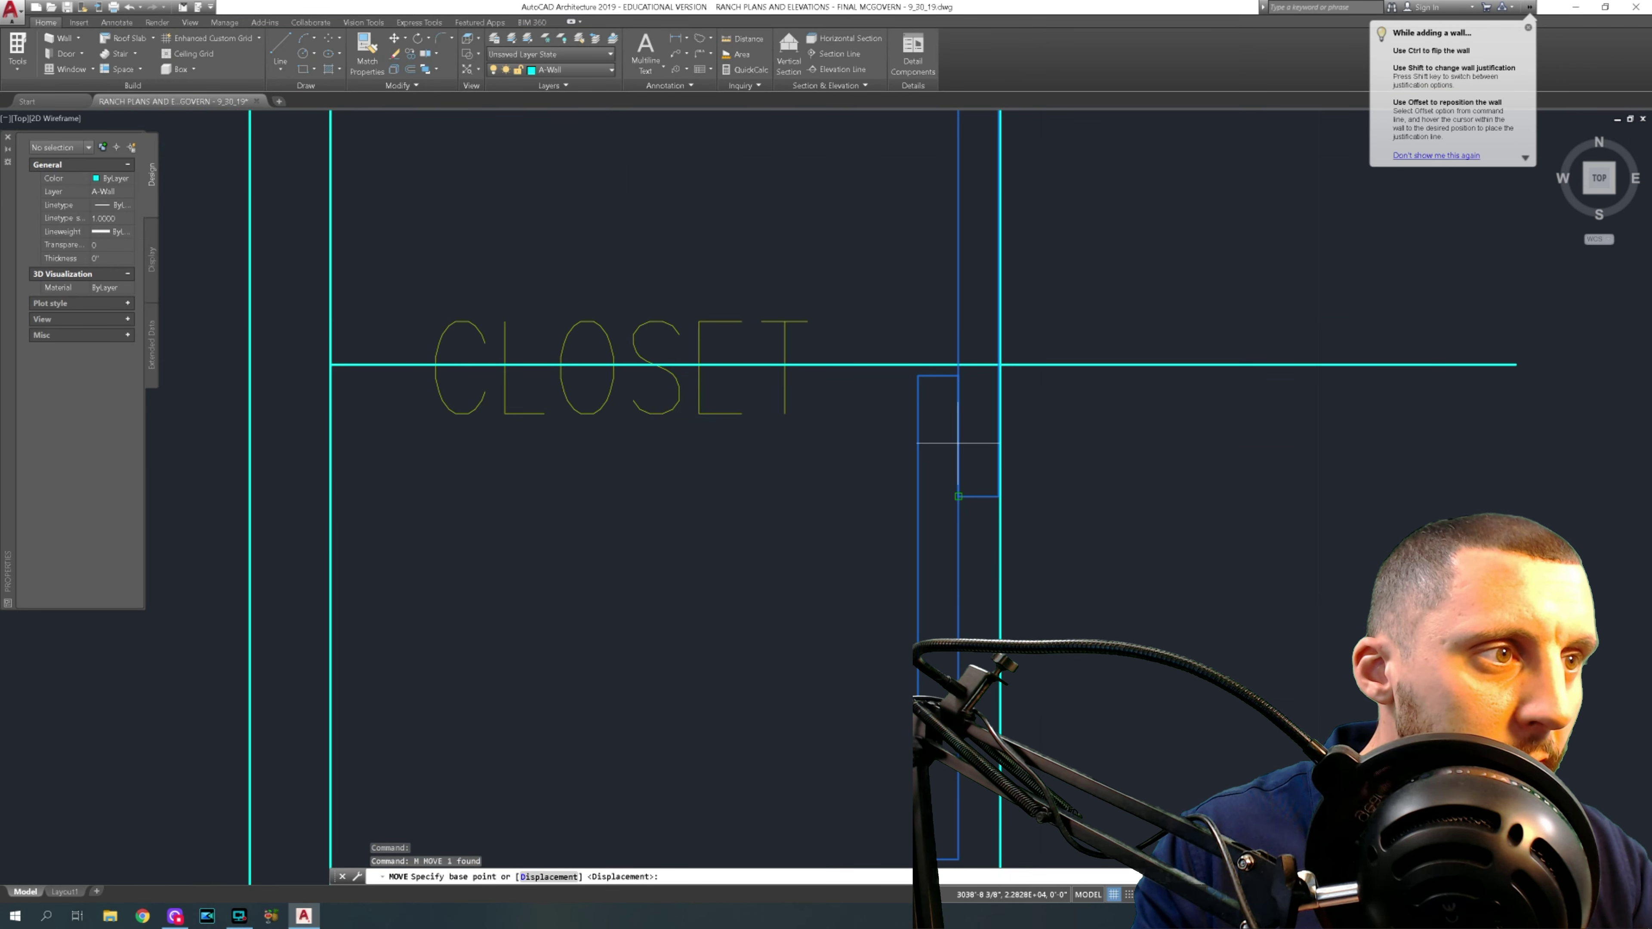
key("Escape")
scroll(956, 441, "down", 3)
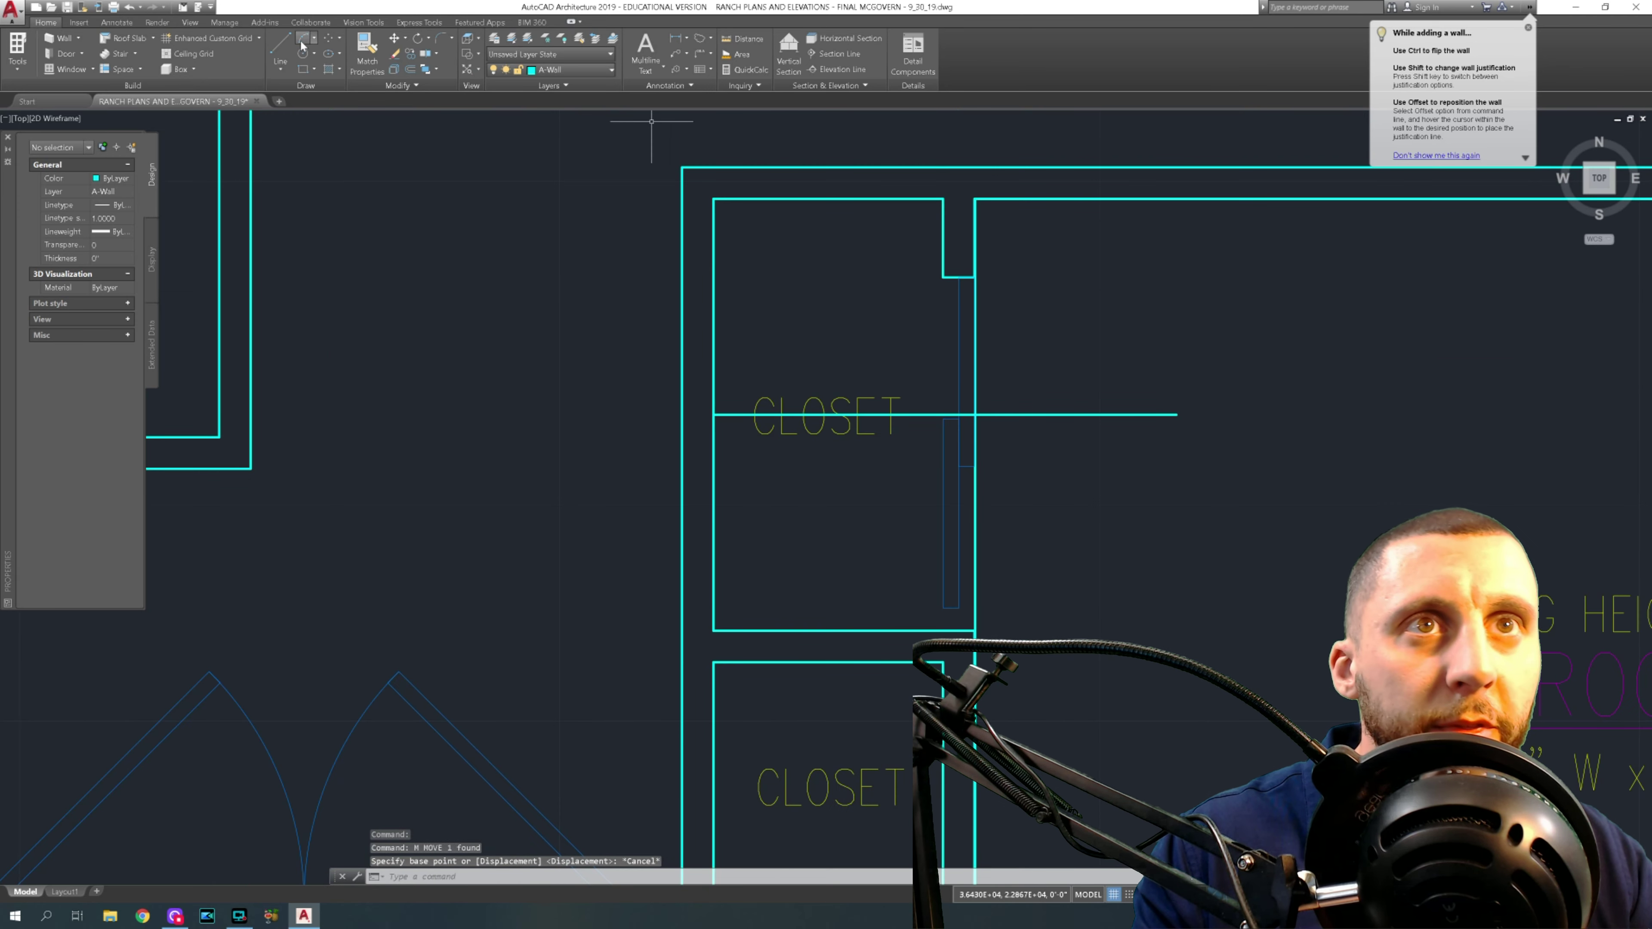
- Draw a vertical line from the door opening's upper jamb down to the closet's lower wall face
left_click(281, 47)
left_click(943, 277)
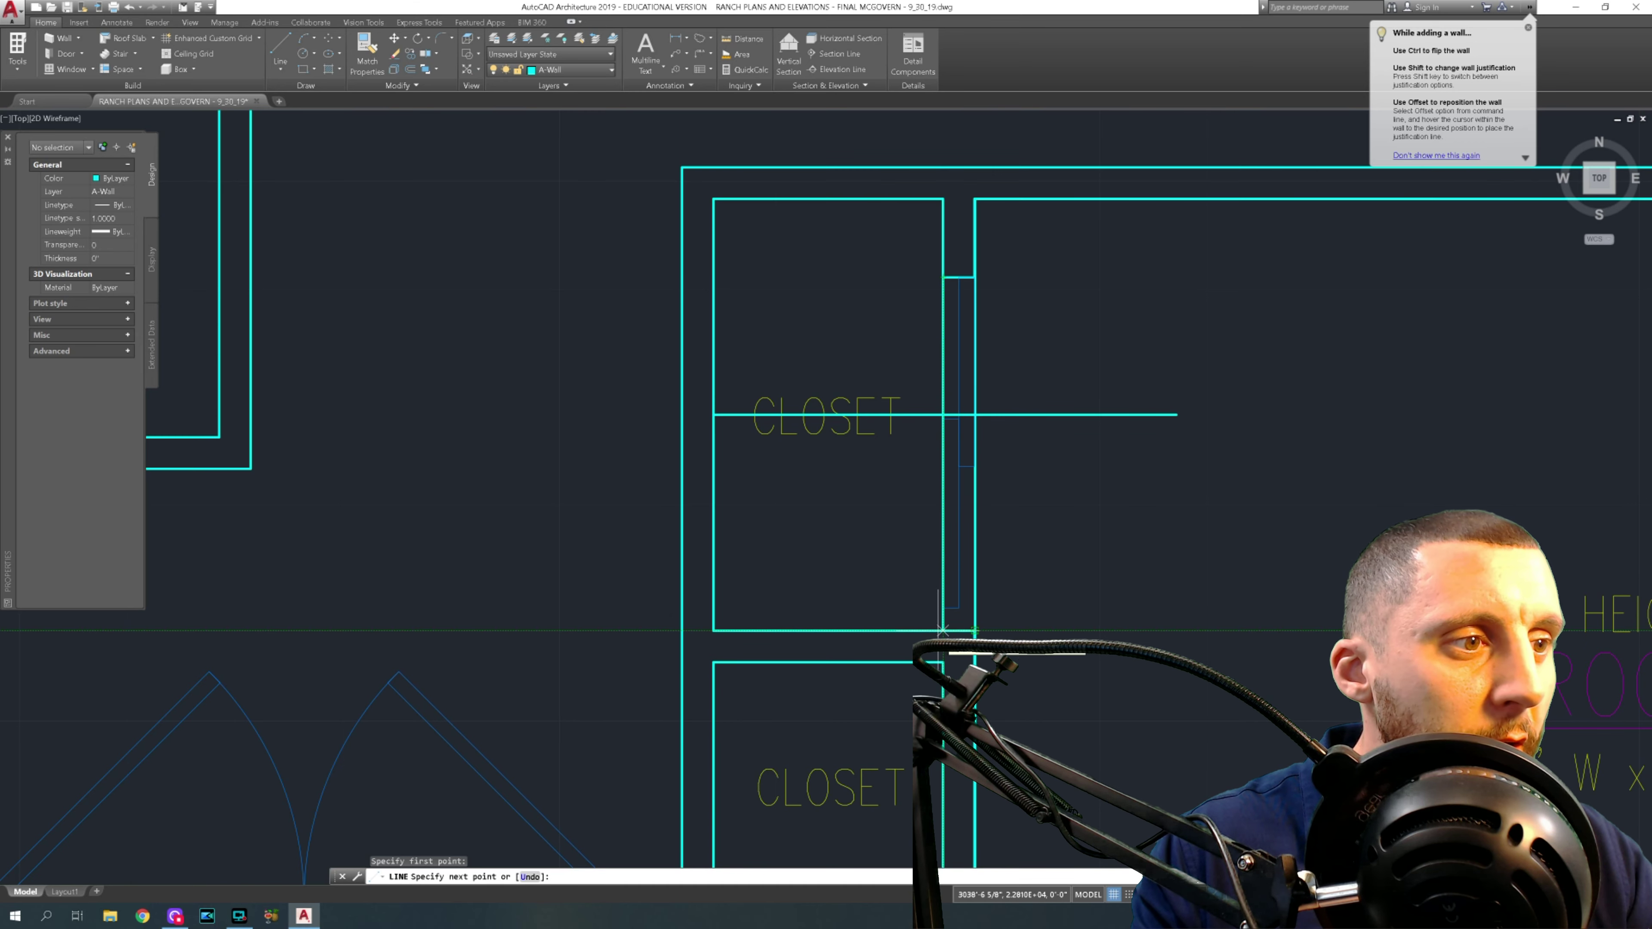
key("Escape")
- Move the sliding door from the vertical line's midpoint up to the horizontal guide line
left_click(954, 534)
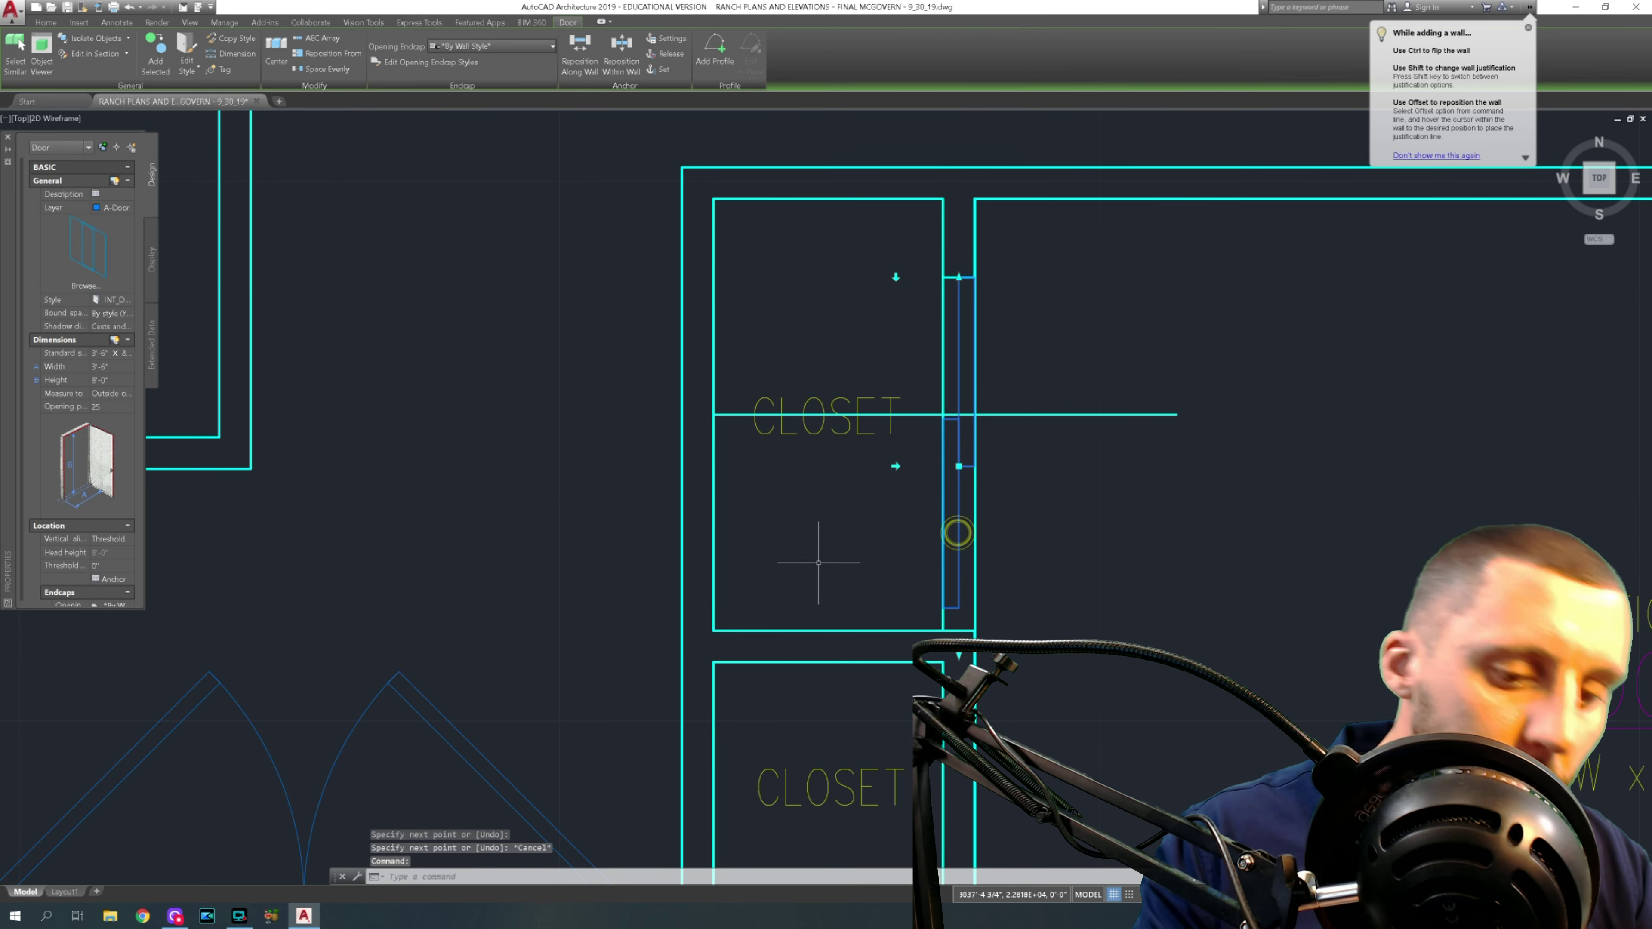
type("m")
key("Return")
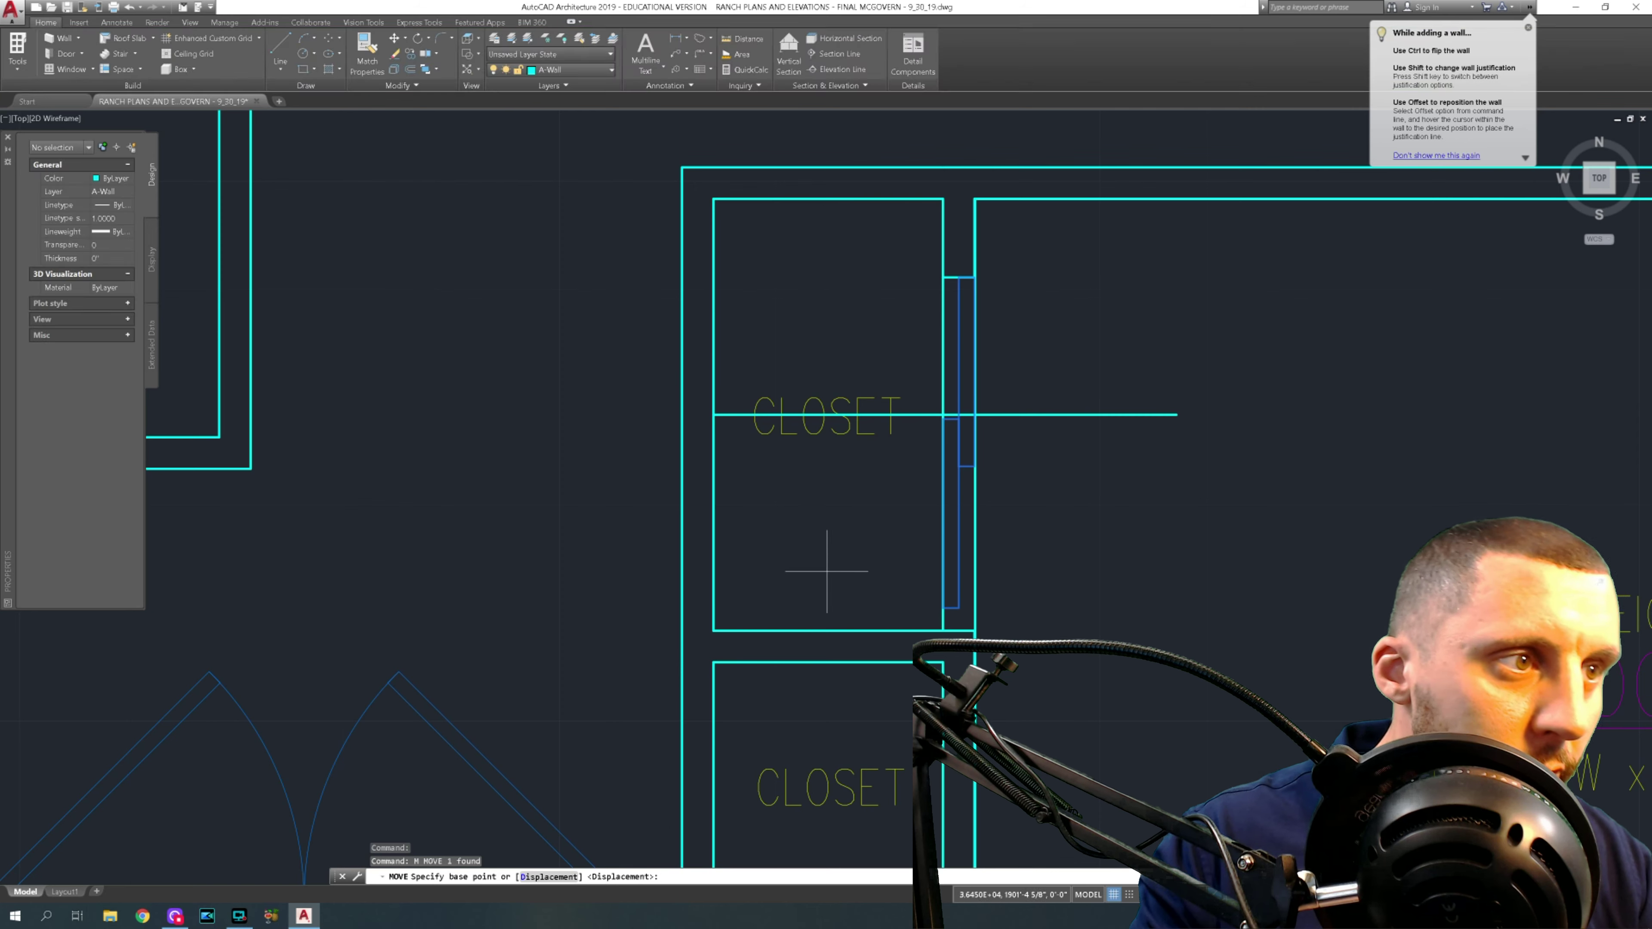
left_click(943, 454)
scroll(942, 452, "up", 4)
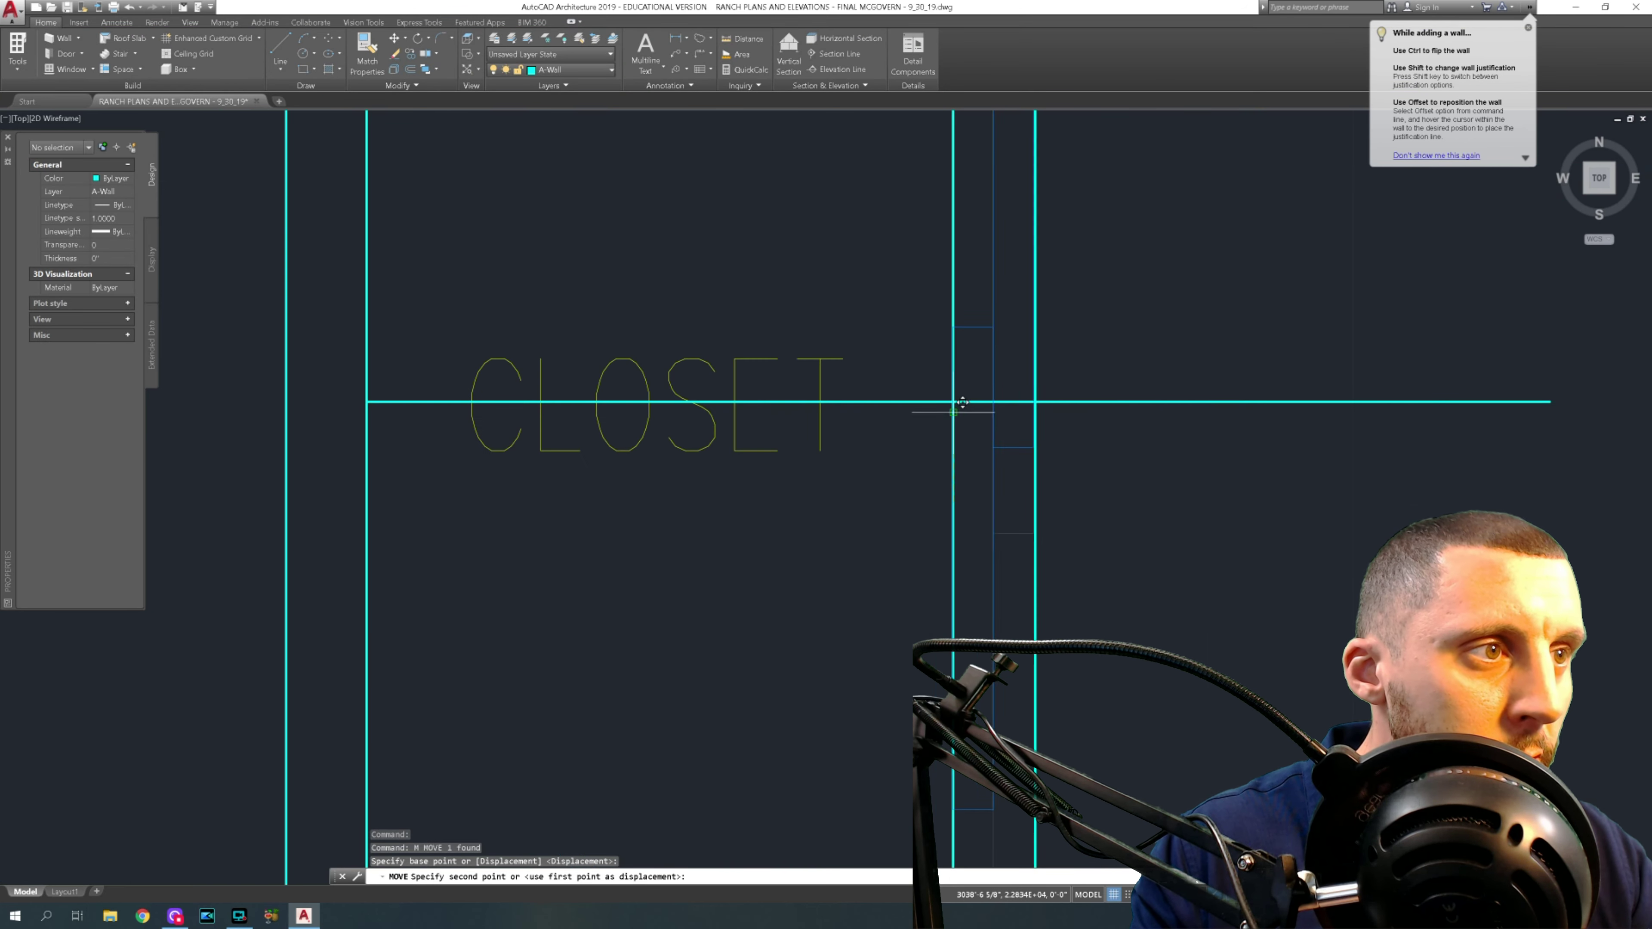
scroll(965, 411, "down", 2)
left_click(965, 411)
- Erase the horizontal and vertical guide lines at the upper closet
left_click(1125, 369)
left_click(949, 417)
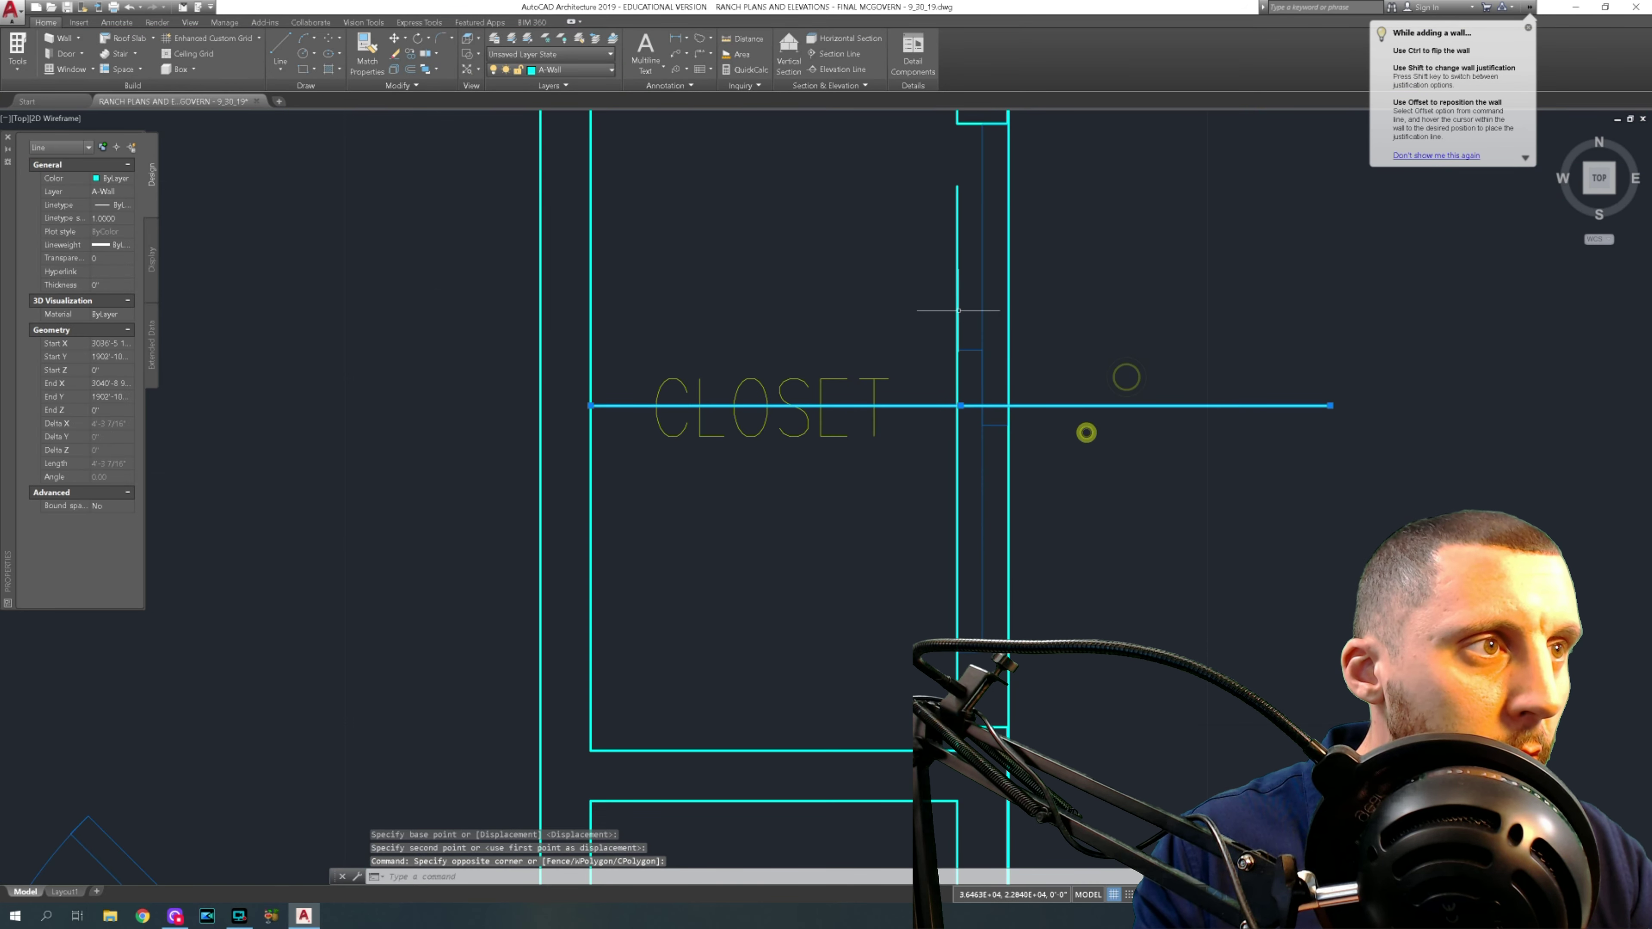
key("Delete")
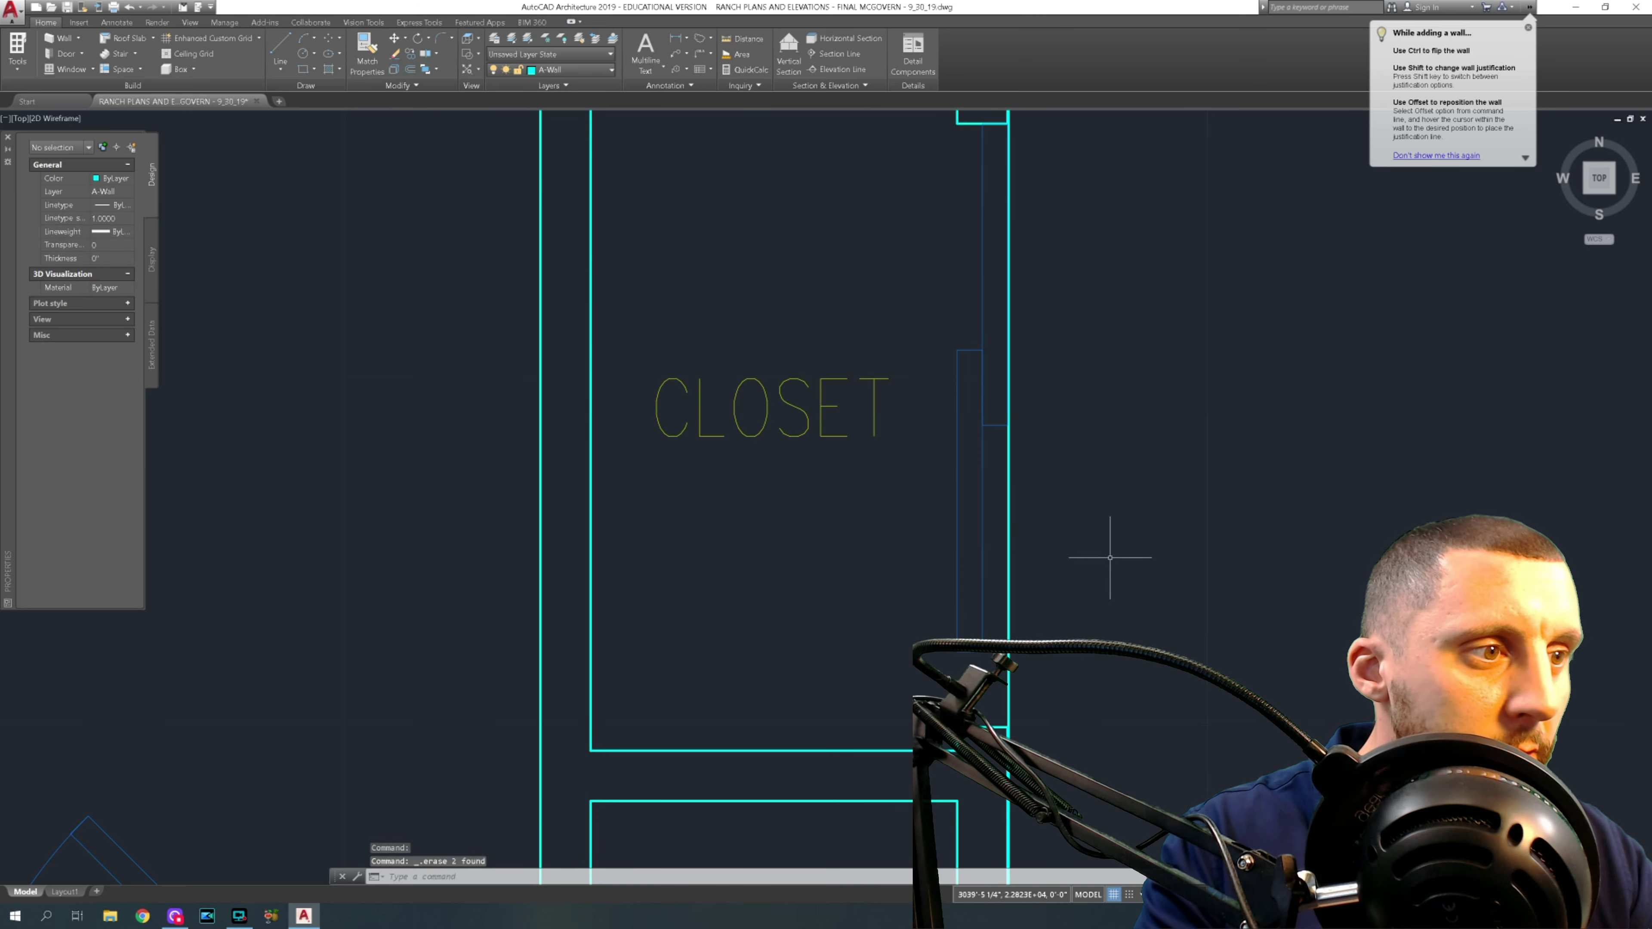
scroll(1087, 657, "down", 2)
middle_click_drag(1086, 657, 992, 516)
scroll(923, 549, "up", 2)
left_click(923, 549)
scroll(992, 560, "down", 2)
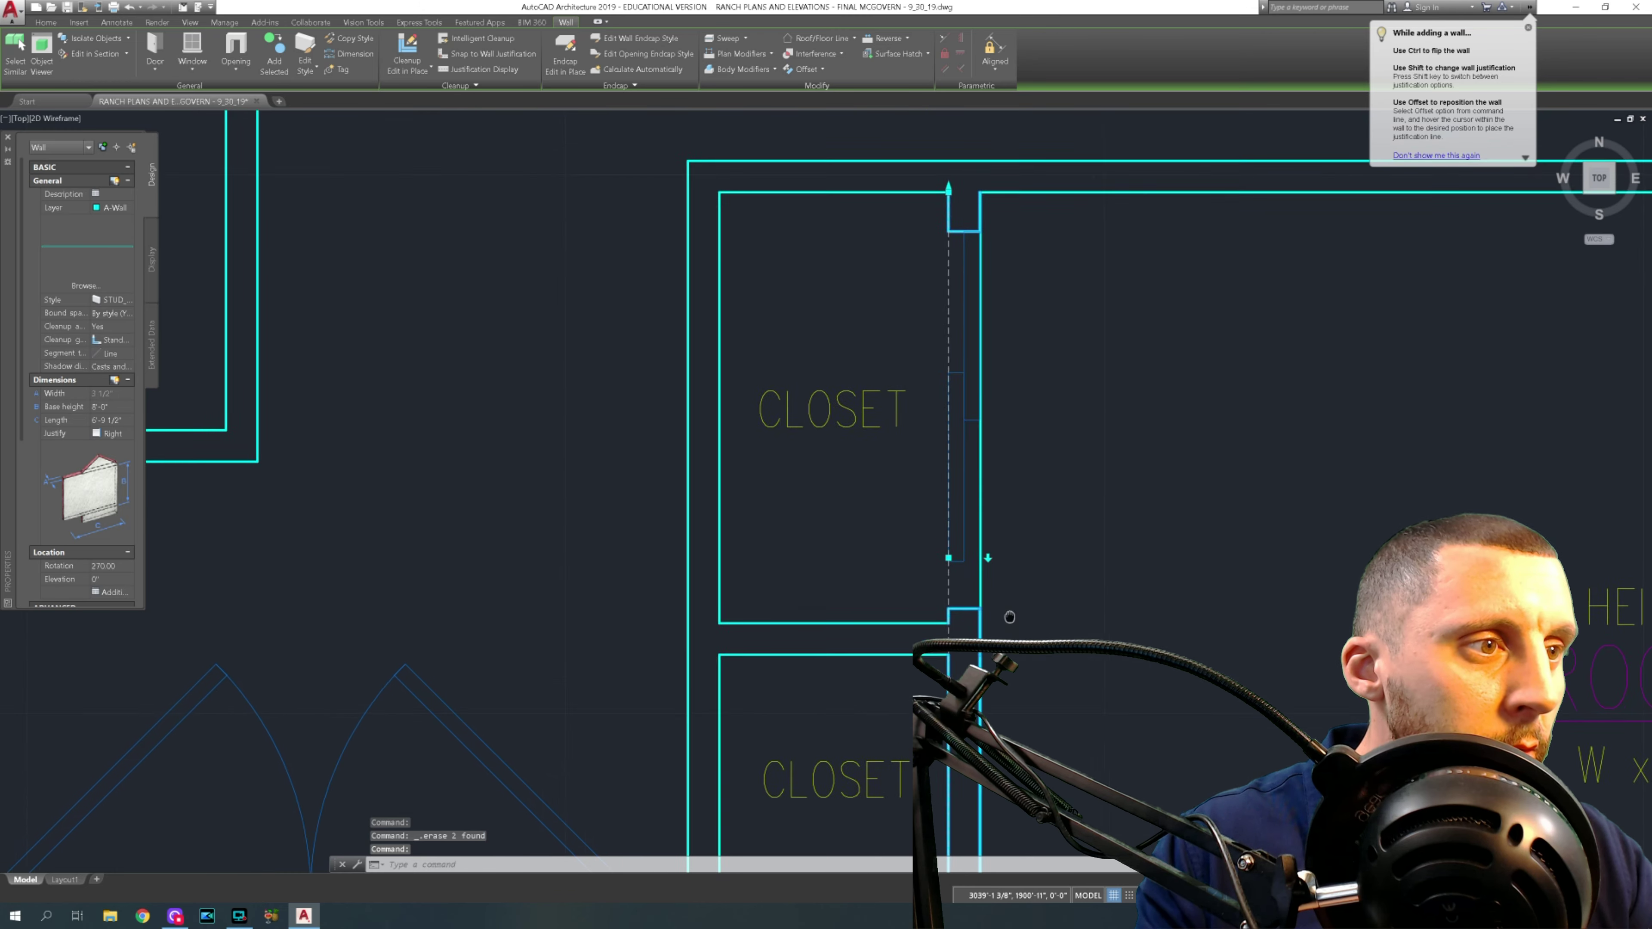
key("Delete")
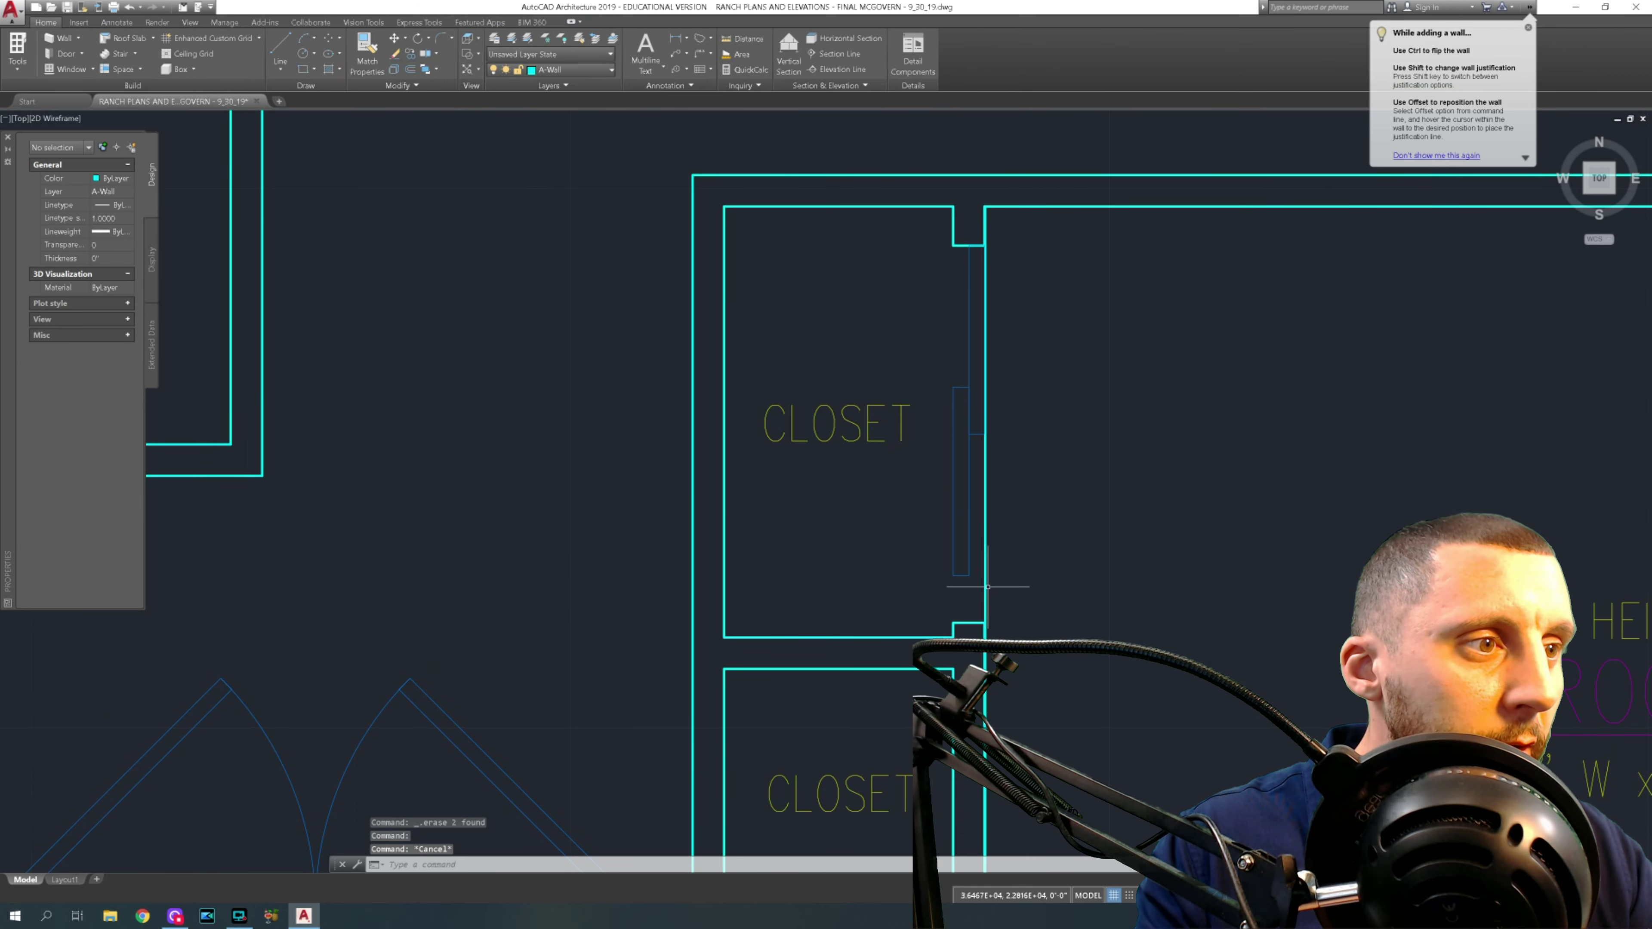
middle_click_drag(1059, 609, 1059, 635)
- Draw a new horizontal guide line from the midpoint of the upper closet's back wall through the door opening into the bedroom
left_click(281, 48)
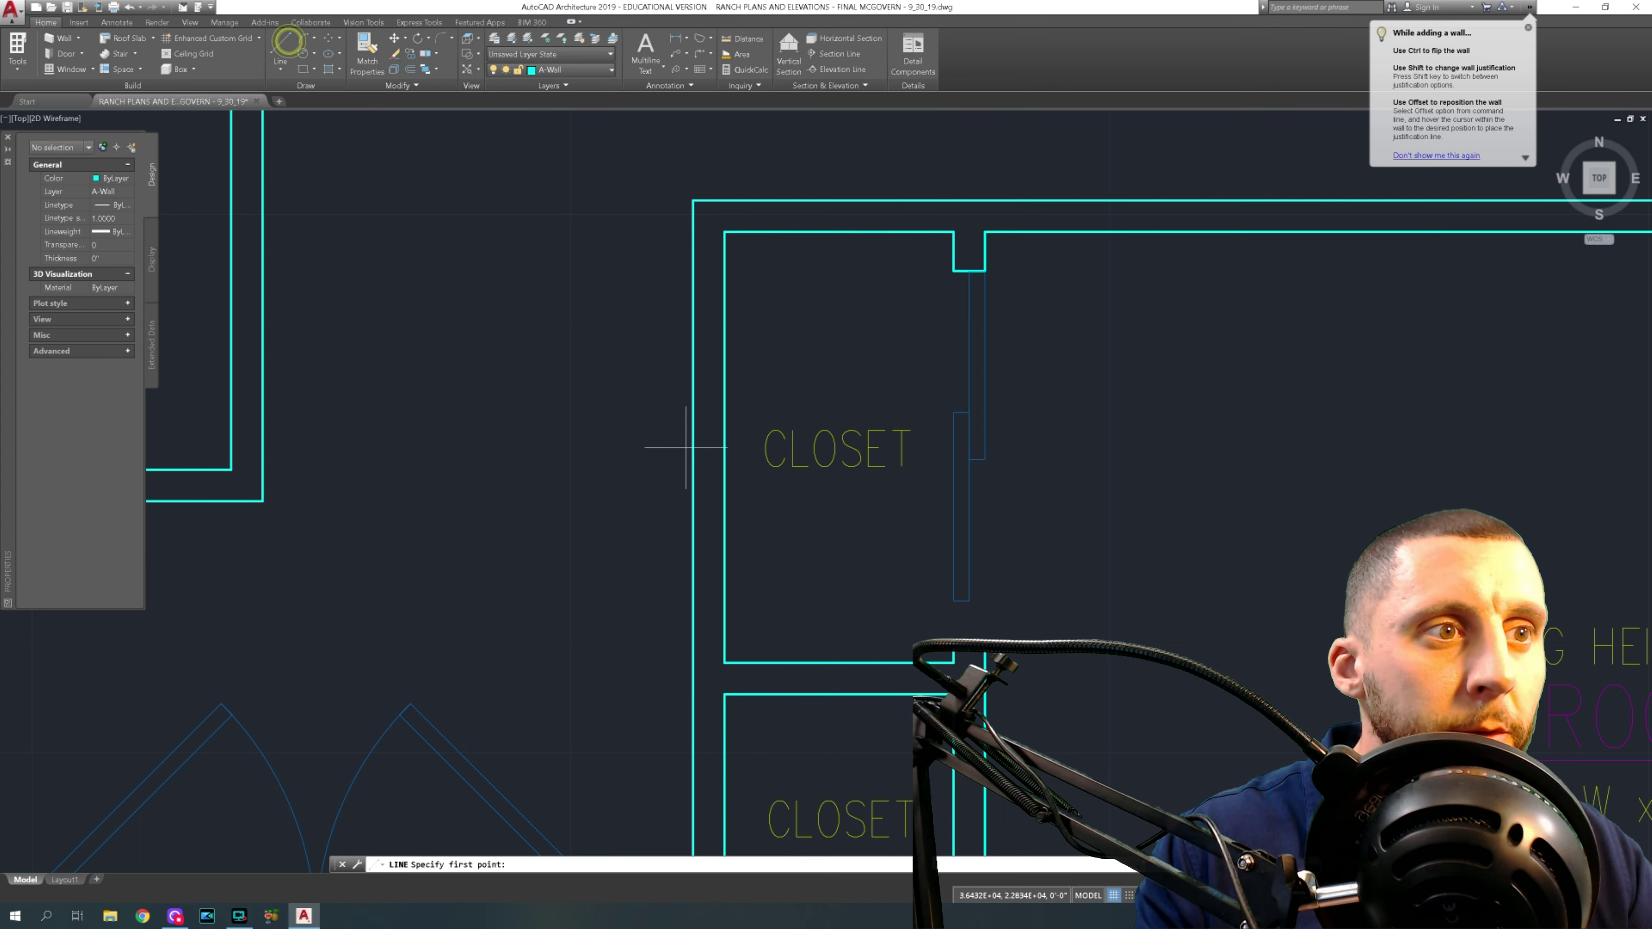
left_click(733, 448)
left_click(1122, 448)
key("Escape")
key("Return")
key("Escape")
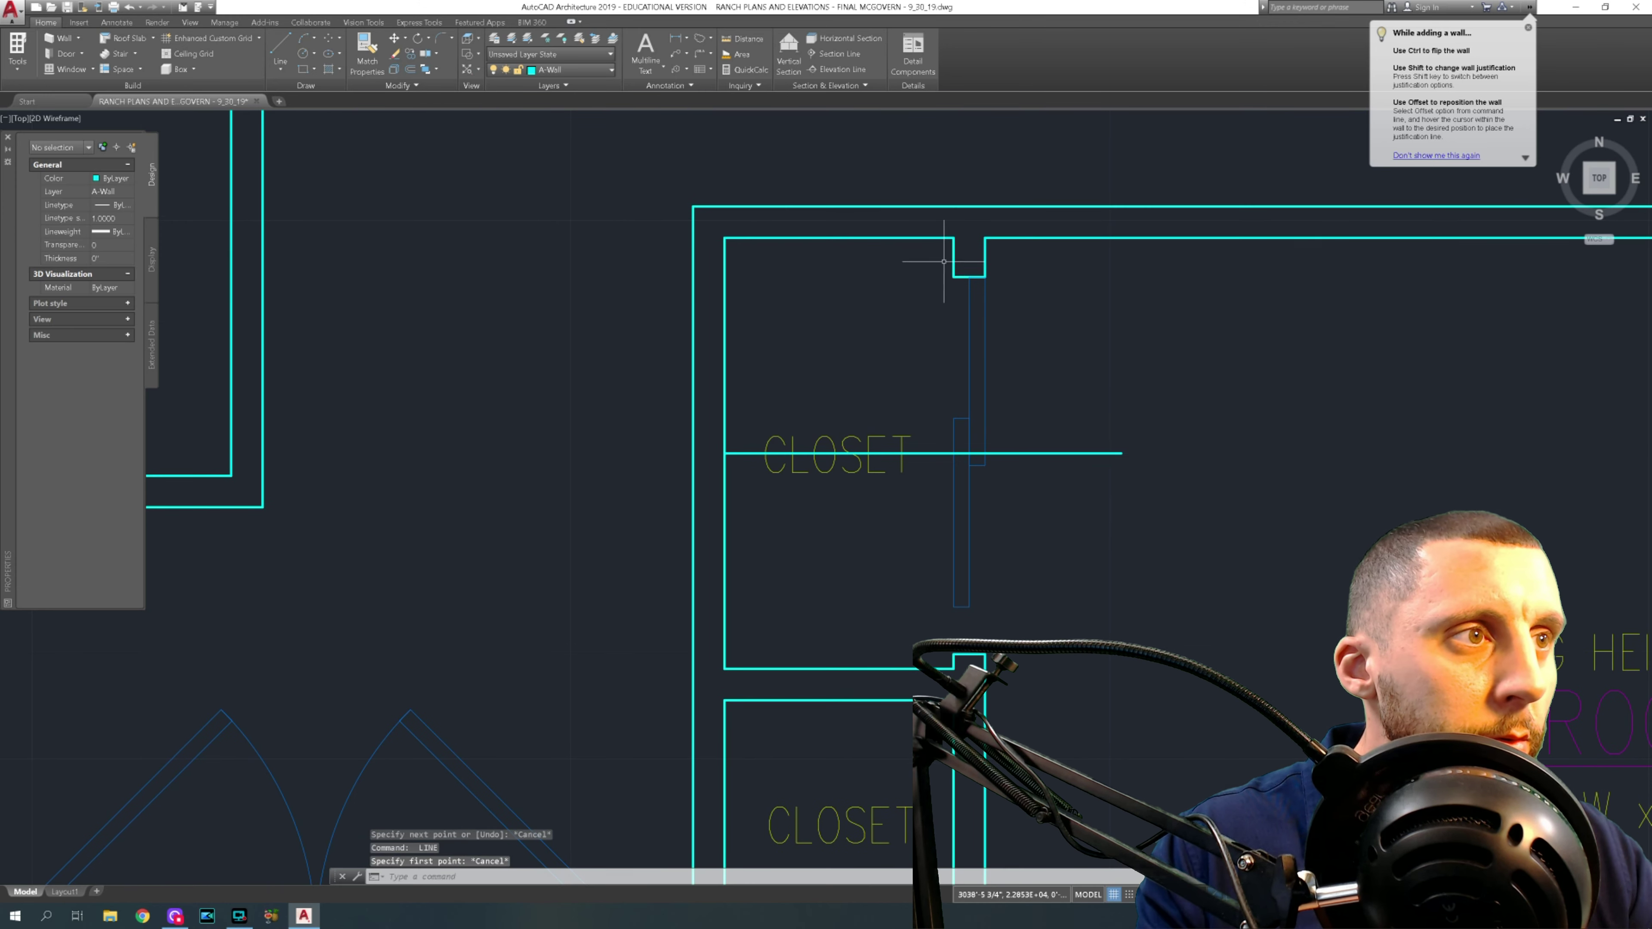
- Draw a vertical line spanning the door opening from its lower jamb to its upper jamb
key("Return")
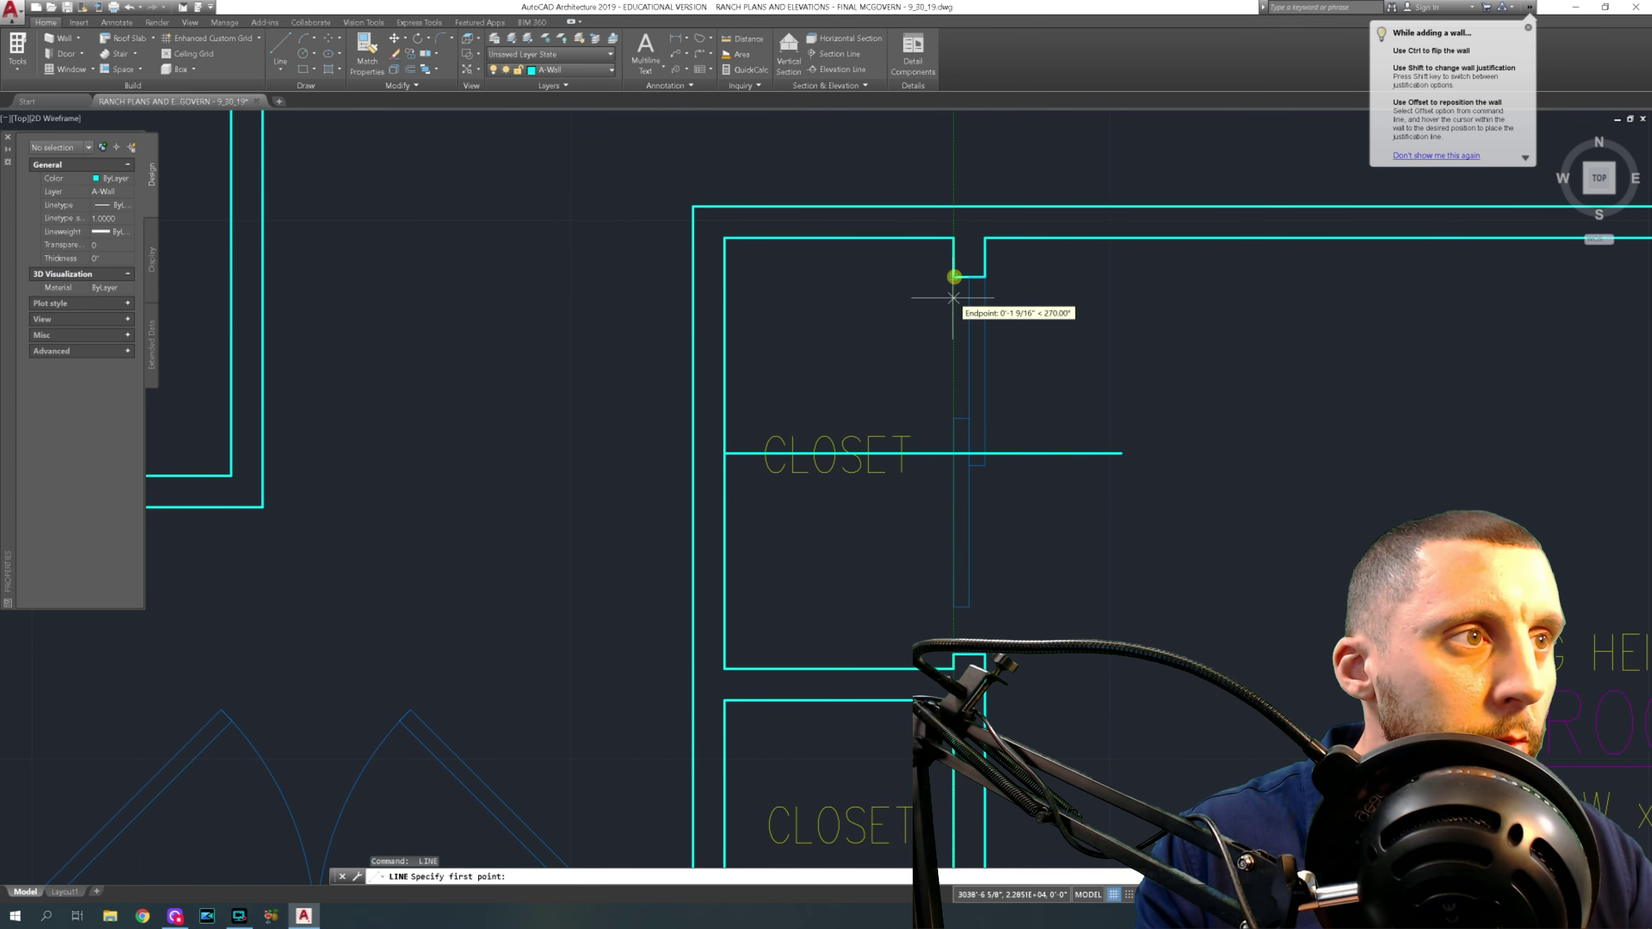
left_click(954, 656)
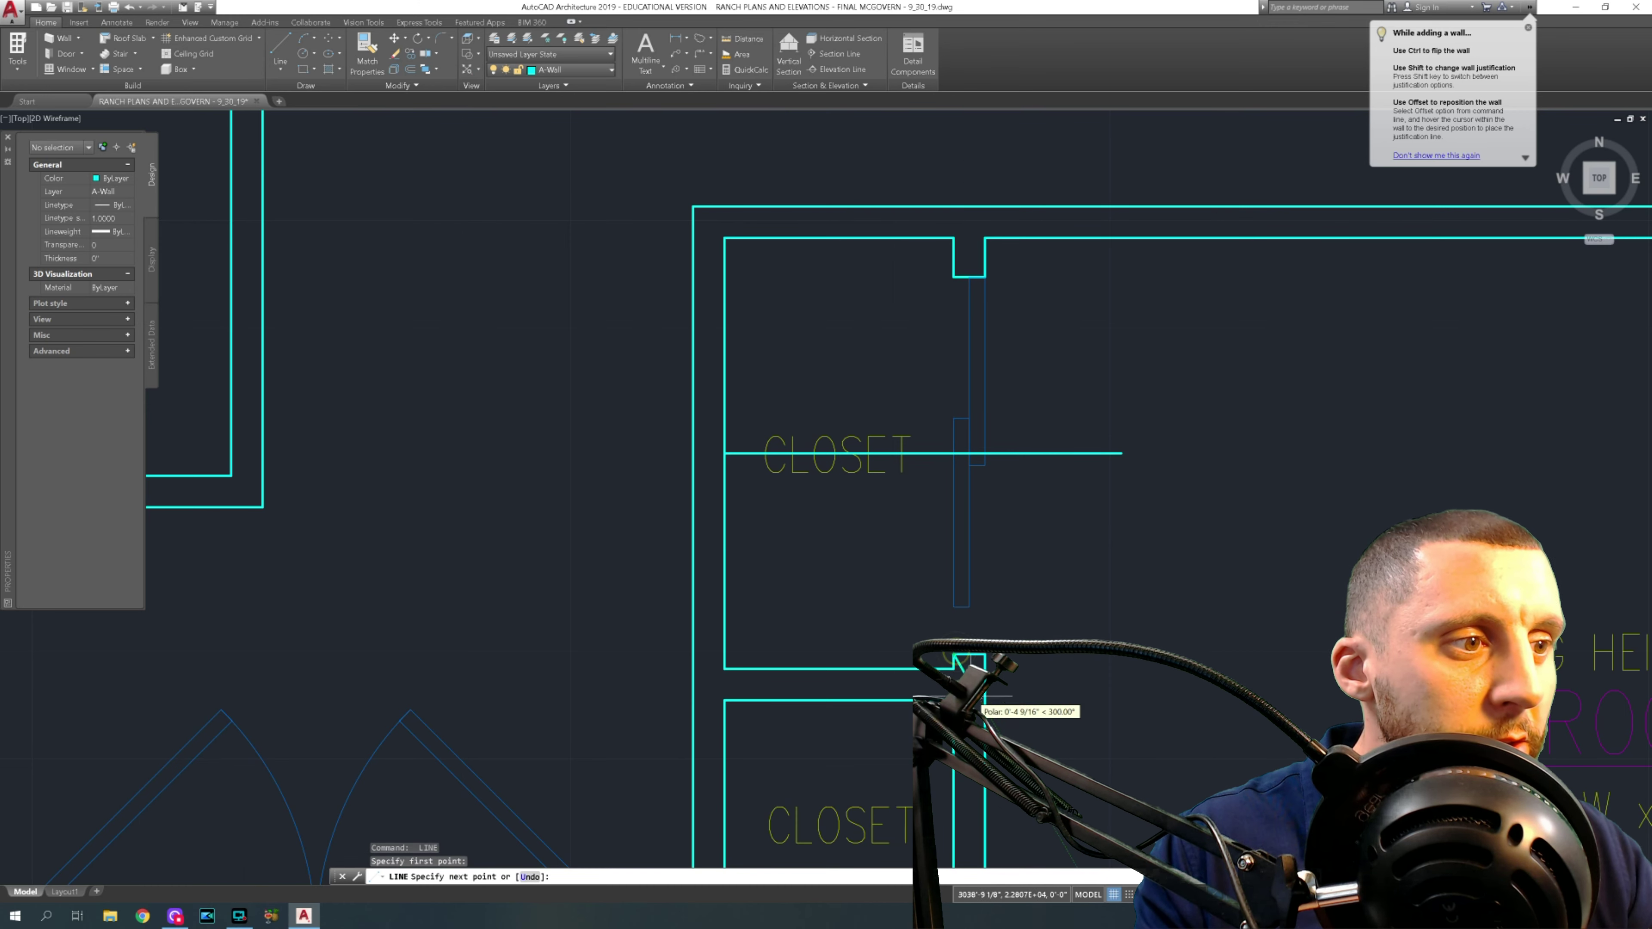
left_click(954, 277)
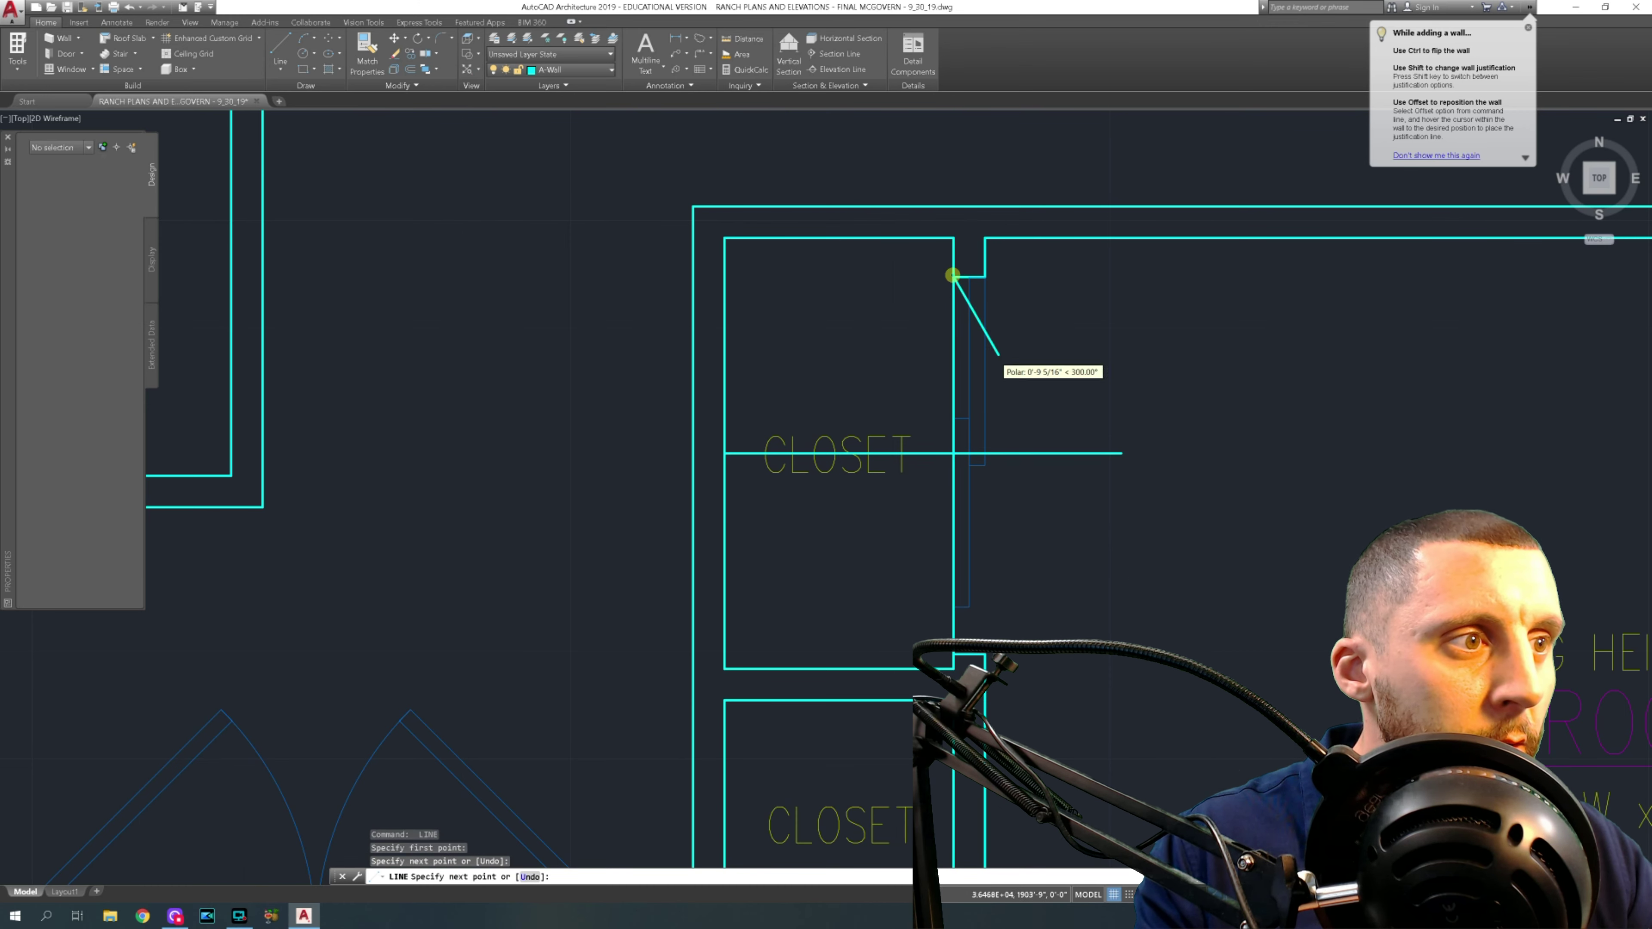
key("Escape")
- Move the sliding door and its vertical line from the line's midpoint onto the horizontal guide, centring the door on the closet
left_click(967, 540)
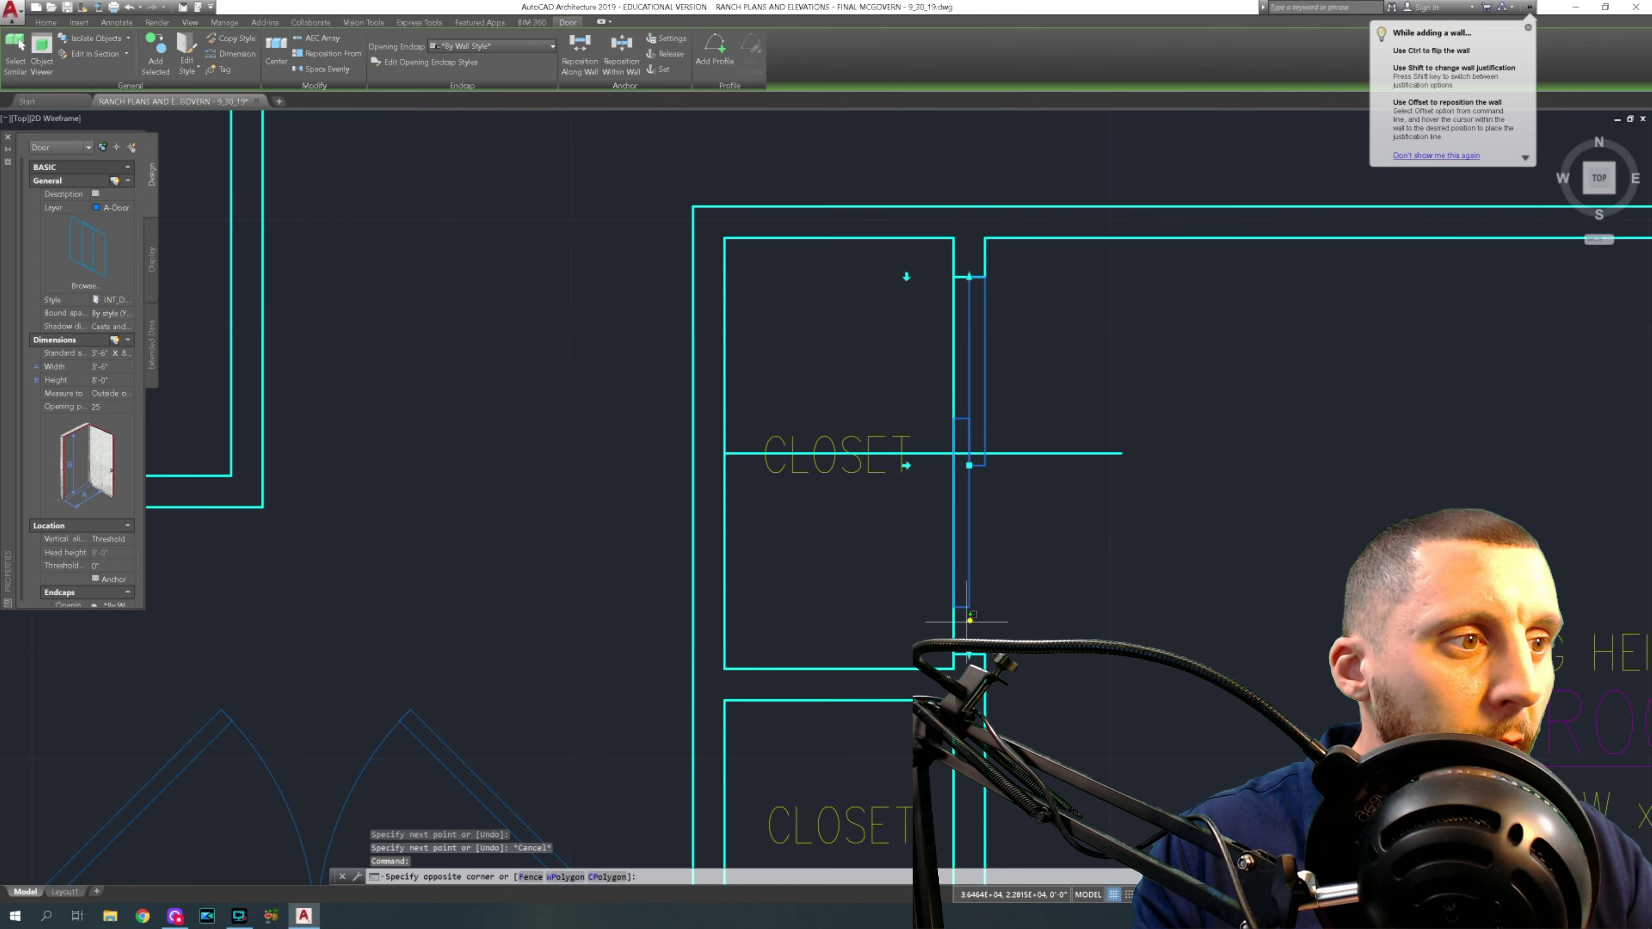
left_click(929, 617)
left_click(921, 590)
type("m")
key("Return")
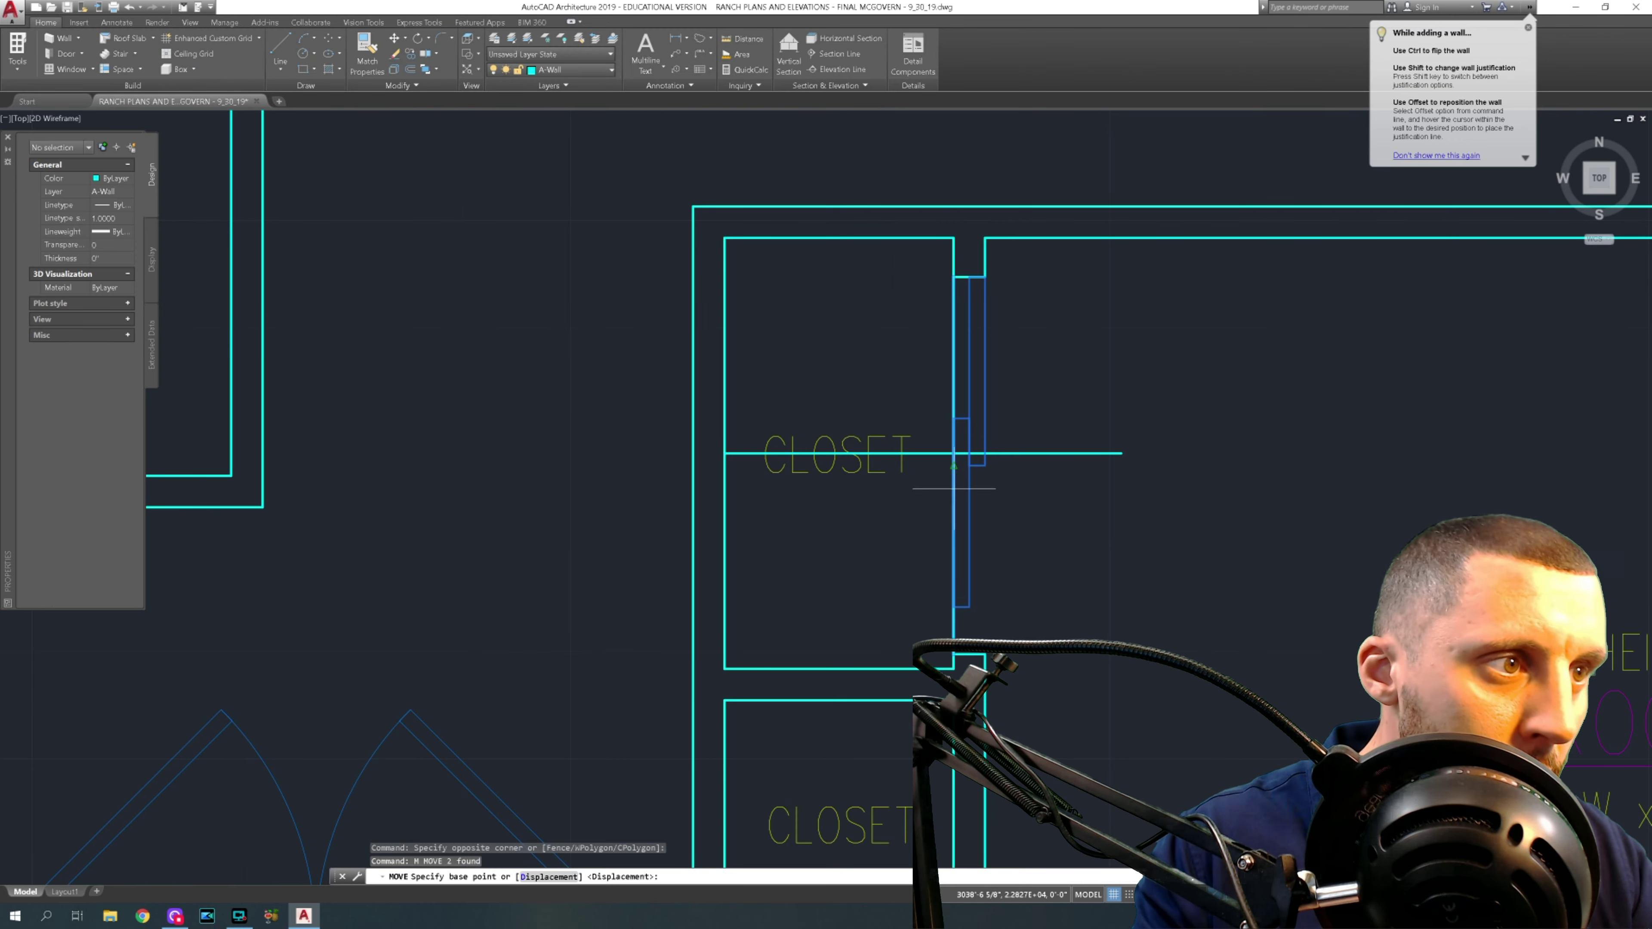
left_click(954, 466)
key("Escape")
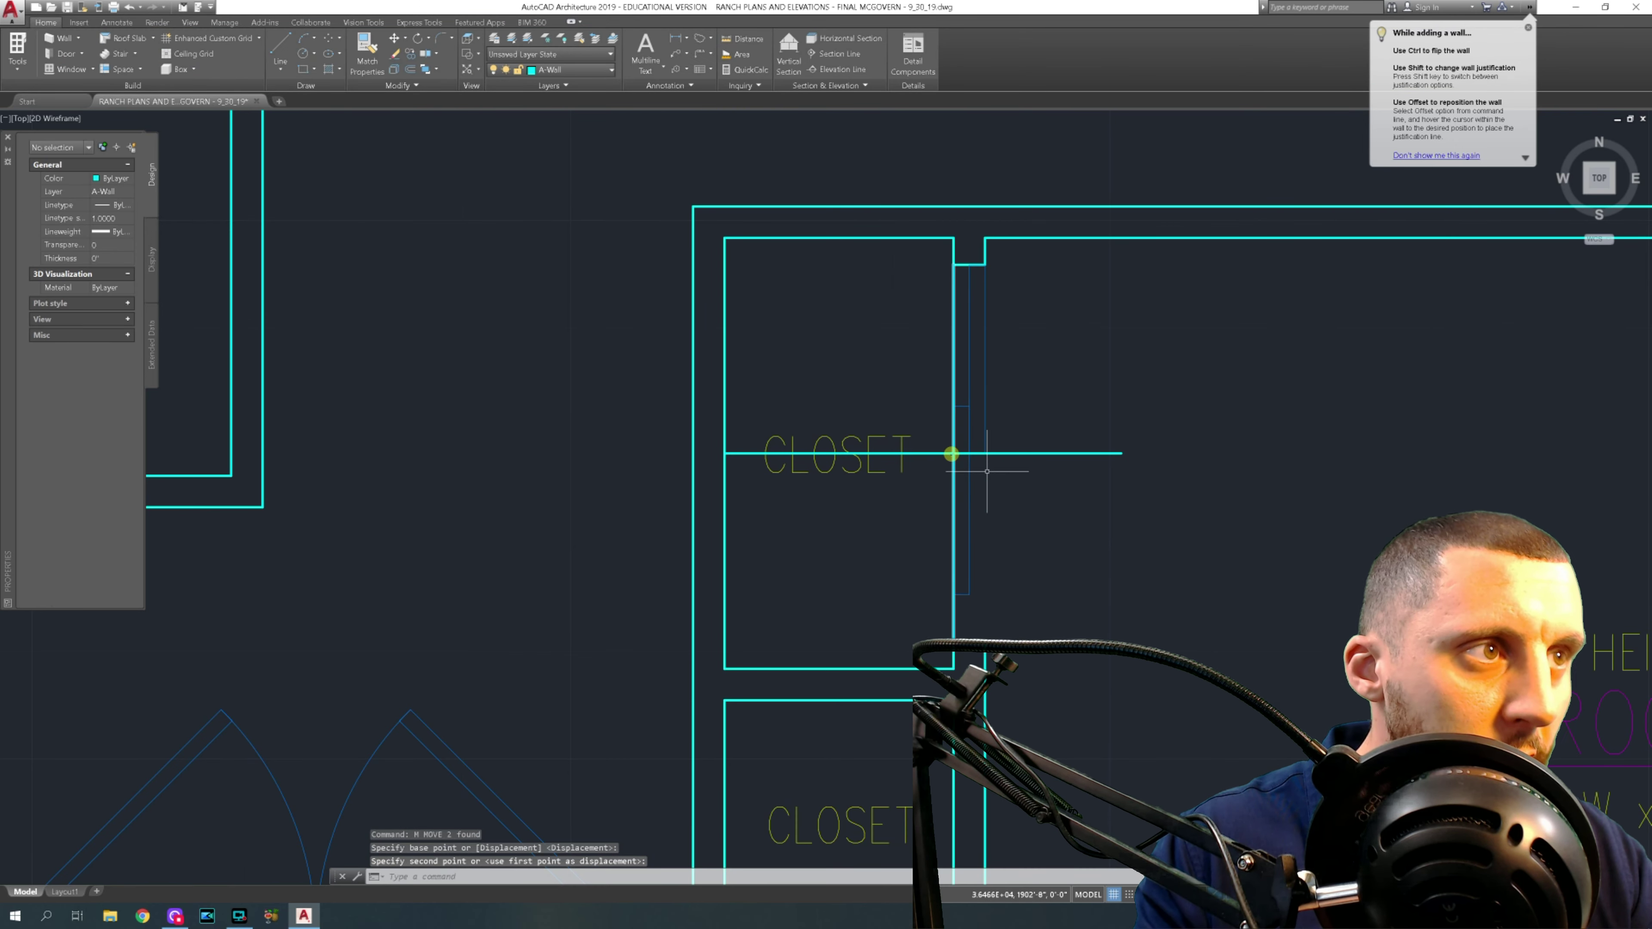
- Erase both construction lines used to centre the closet door
left_click(1084, 429)
left_click(941, 628)
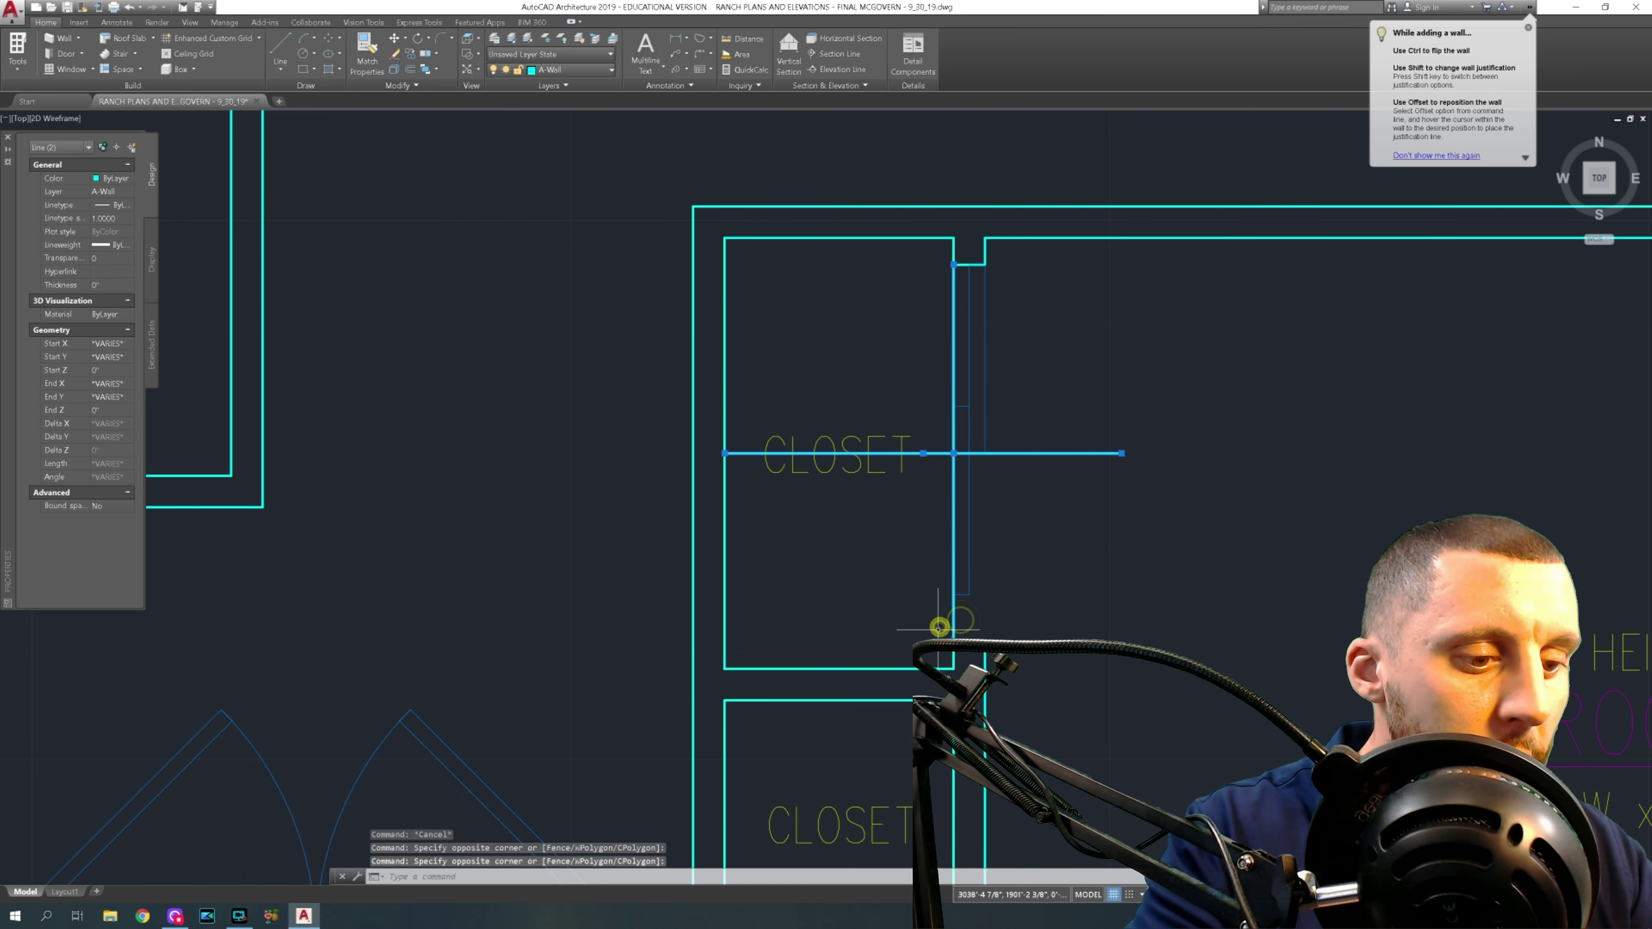
key("Delete")
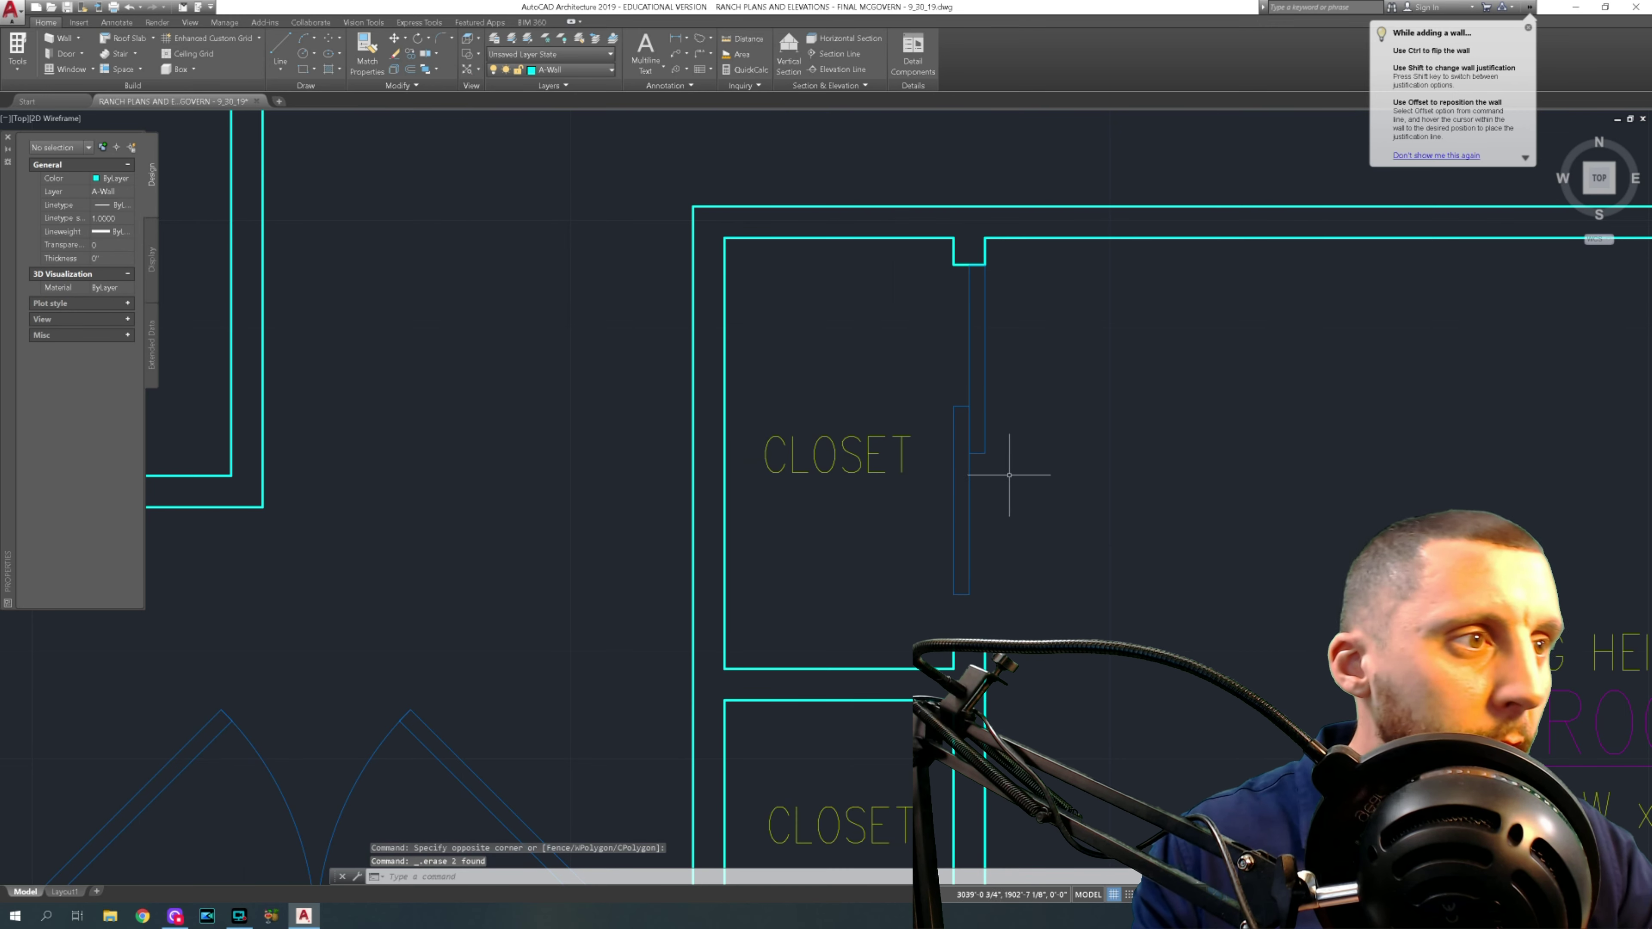
left_click(965, 470)
left_click(976, 481)
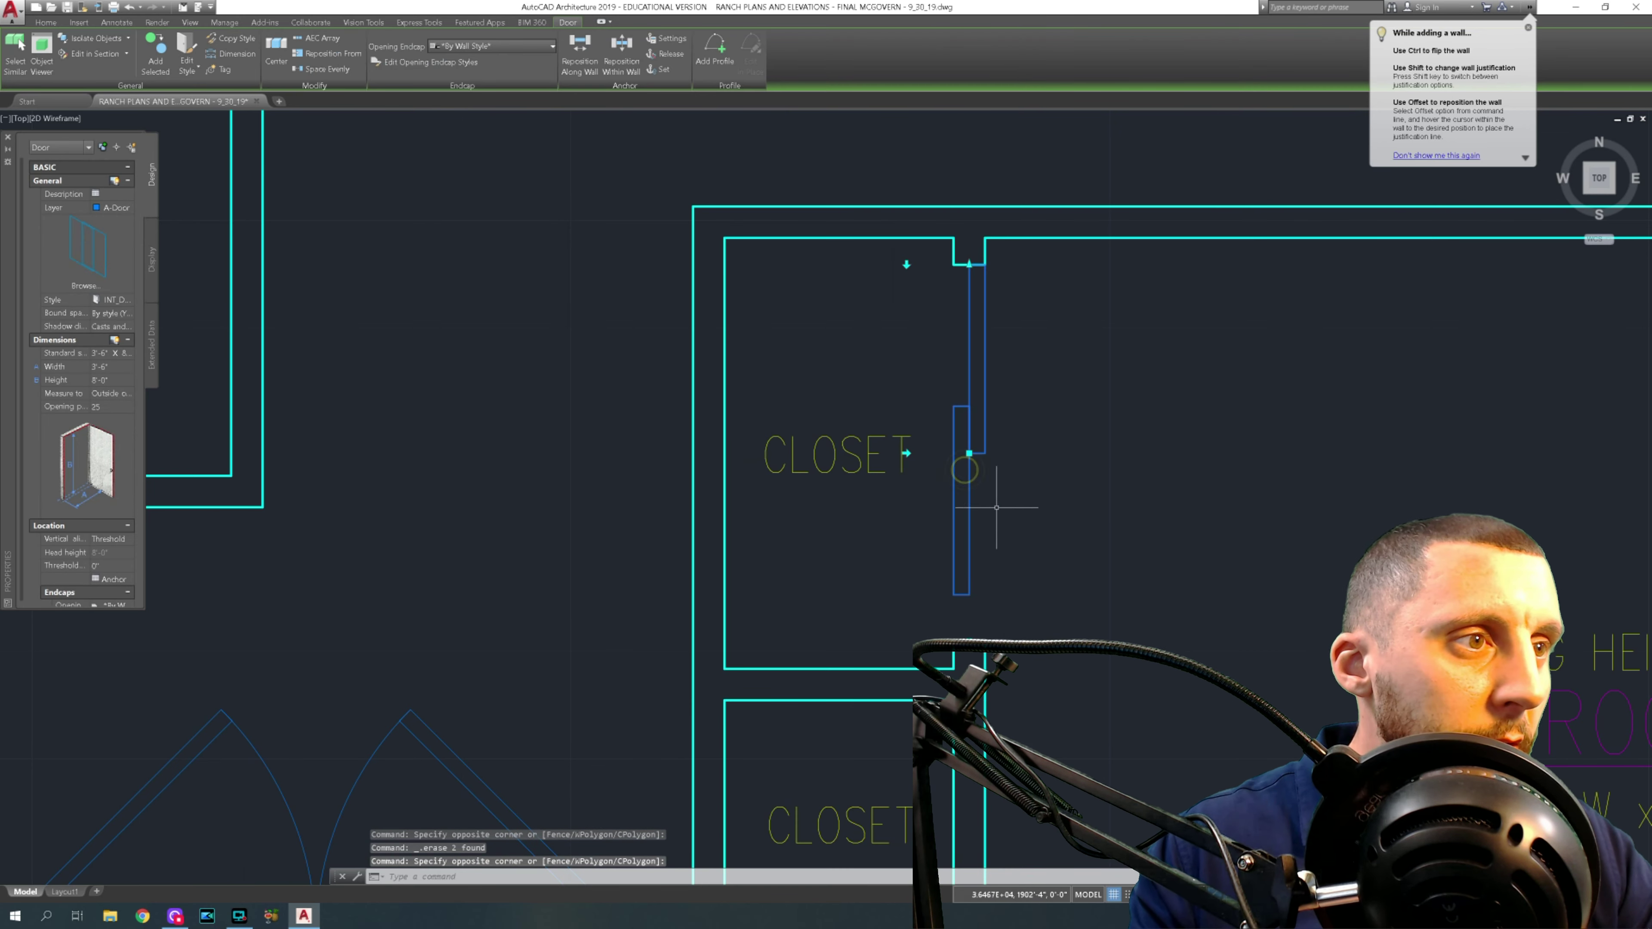
left_click(905, 453)
left_click(1033, 453)
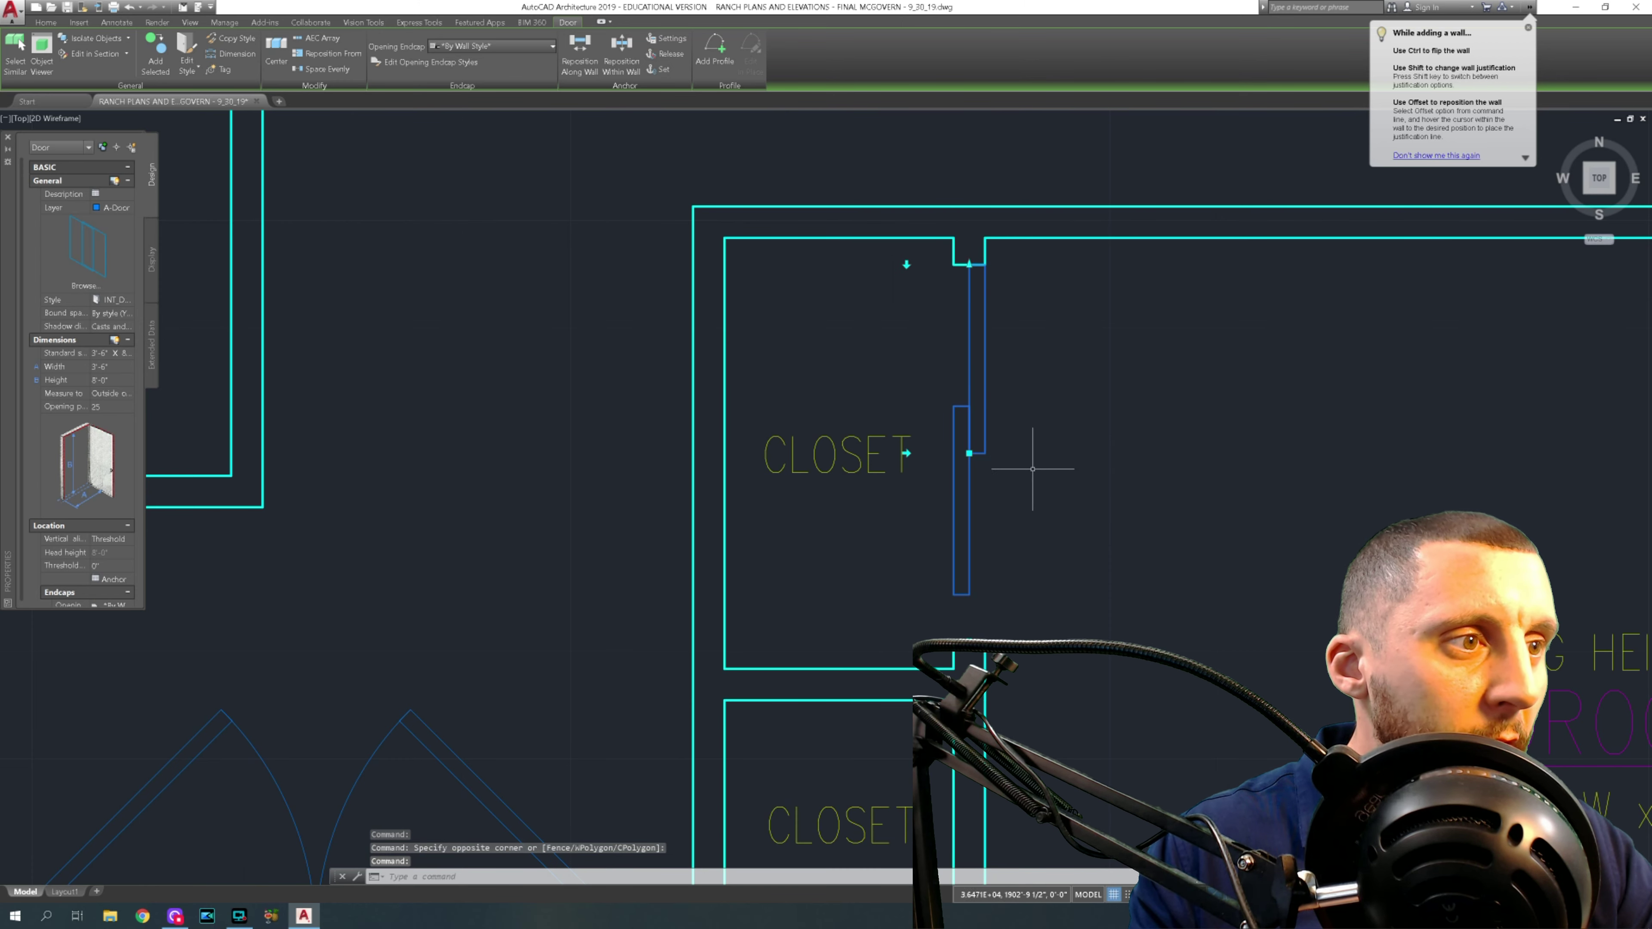
scroll(1026, 433, "down", 3)
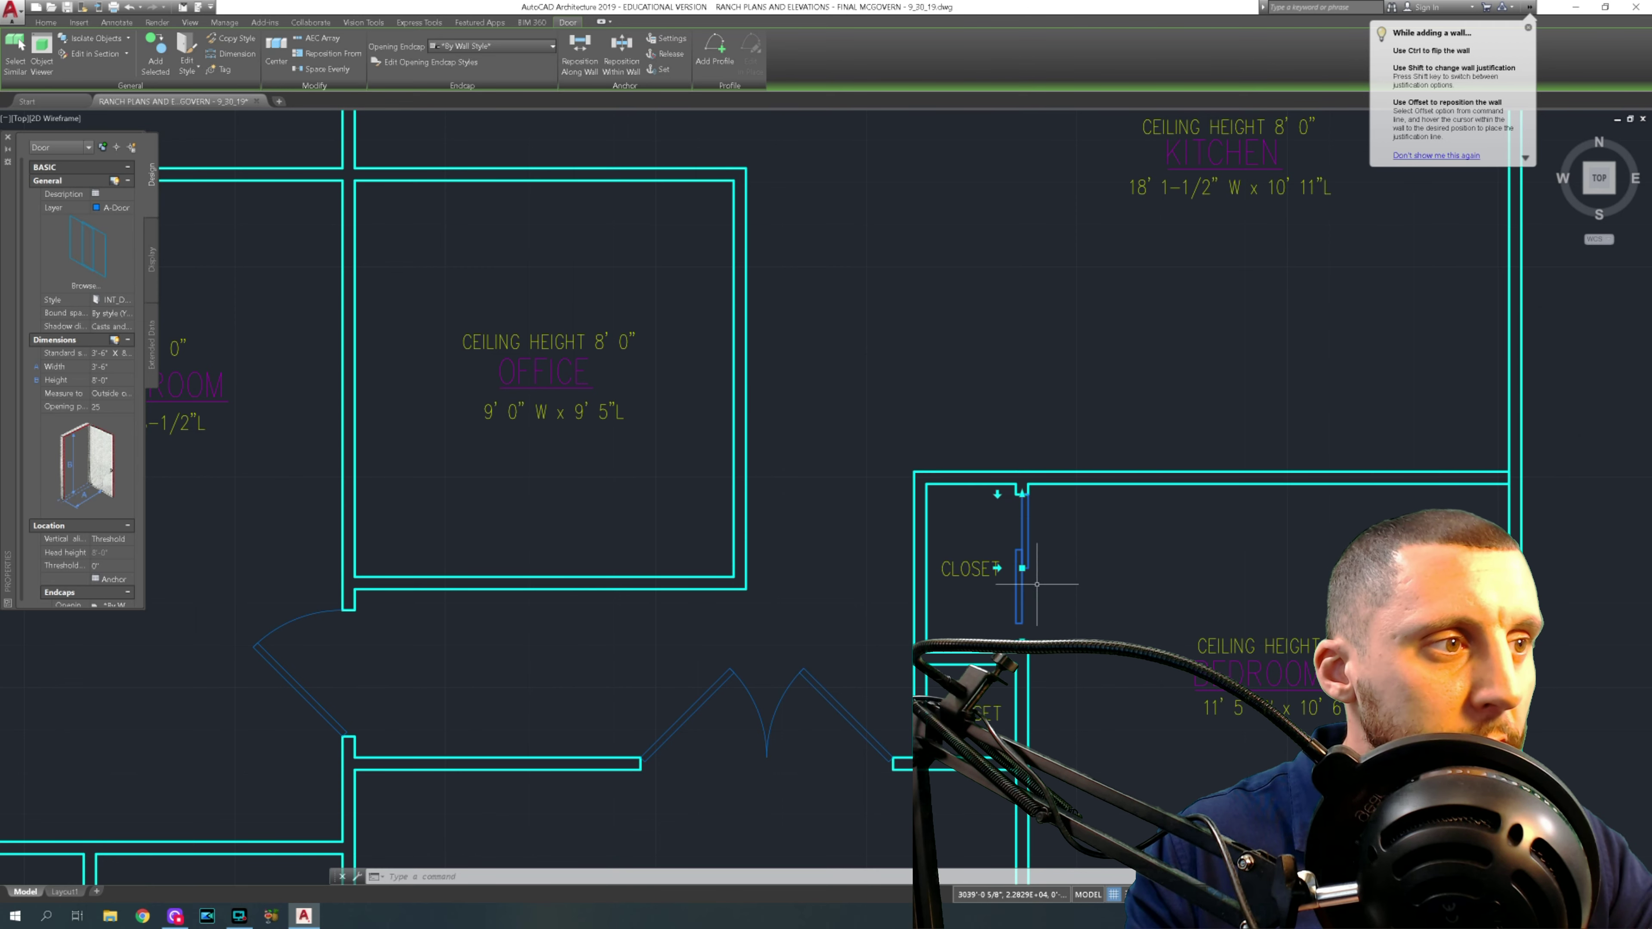
scroll(1037, 584, "up", 4)
key("Escape")
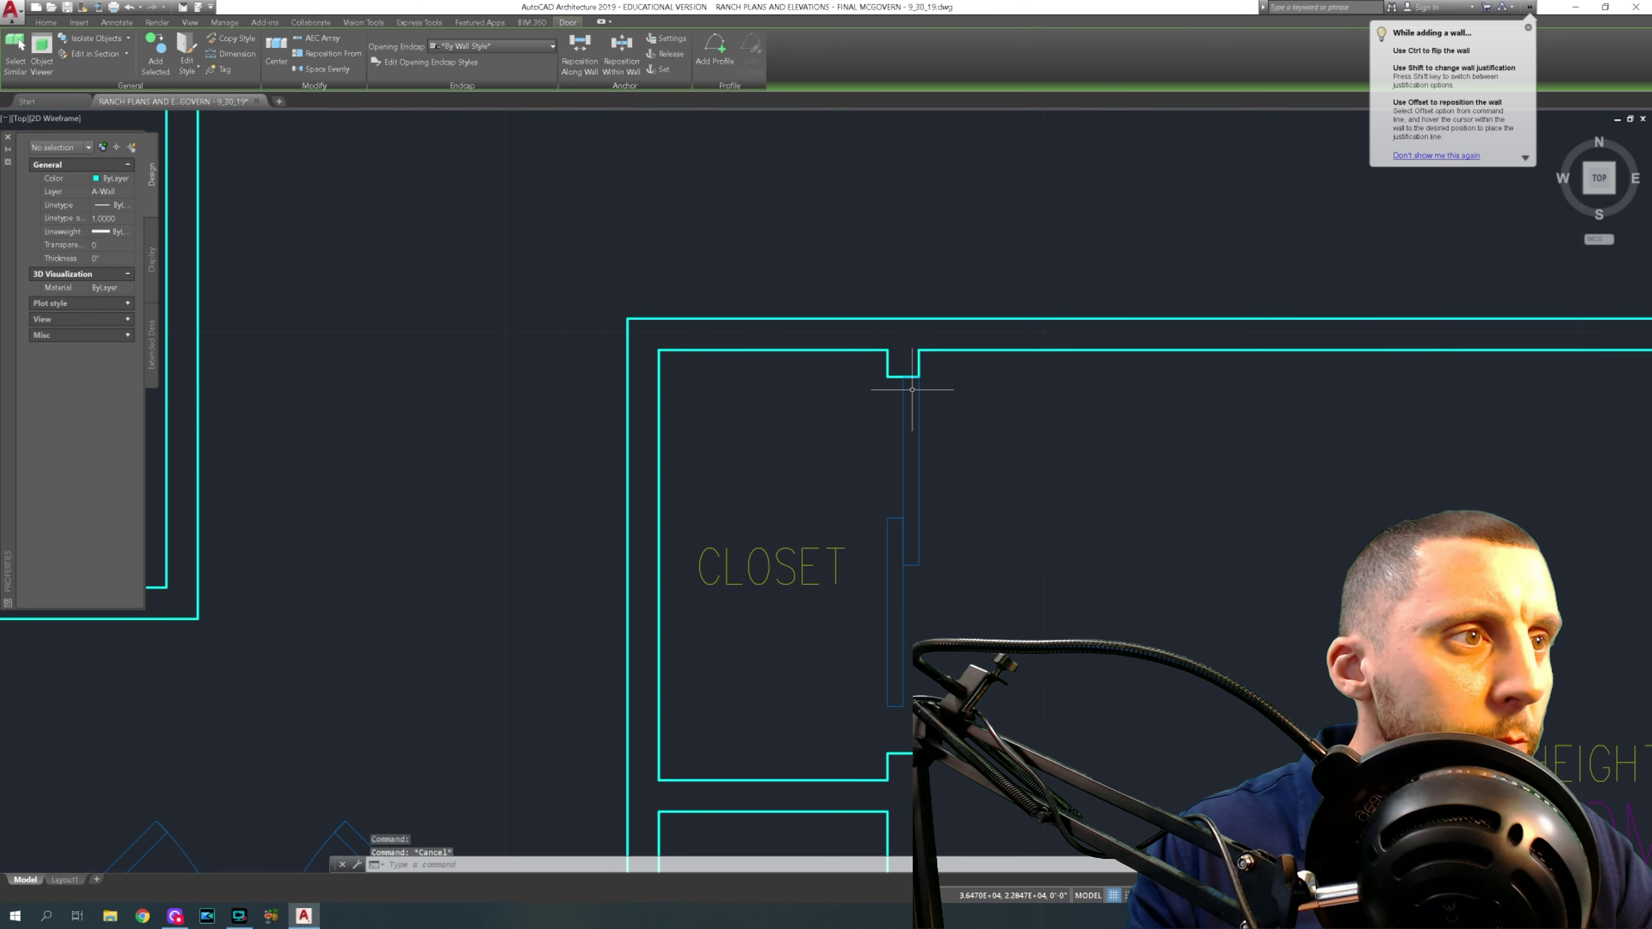
- Measure the short wall return between the bedroom's upper wall and the closet door's upper jamb with a linear dimension, without placing it
type("dli")
key("Return")
left_click(919, 356)
left_click(918, 382)
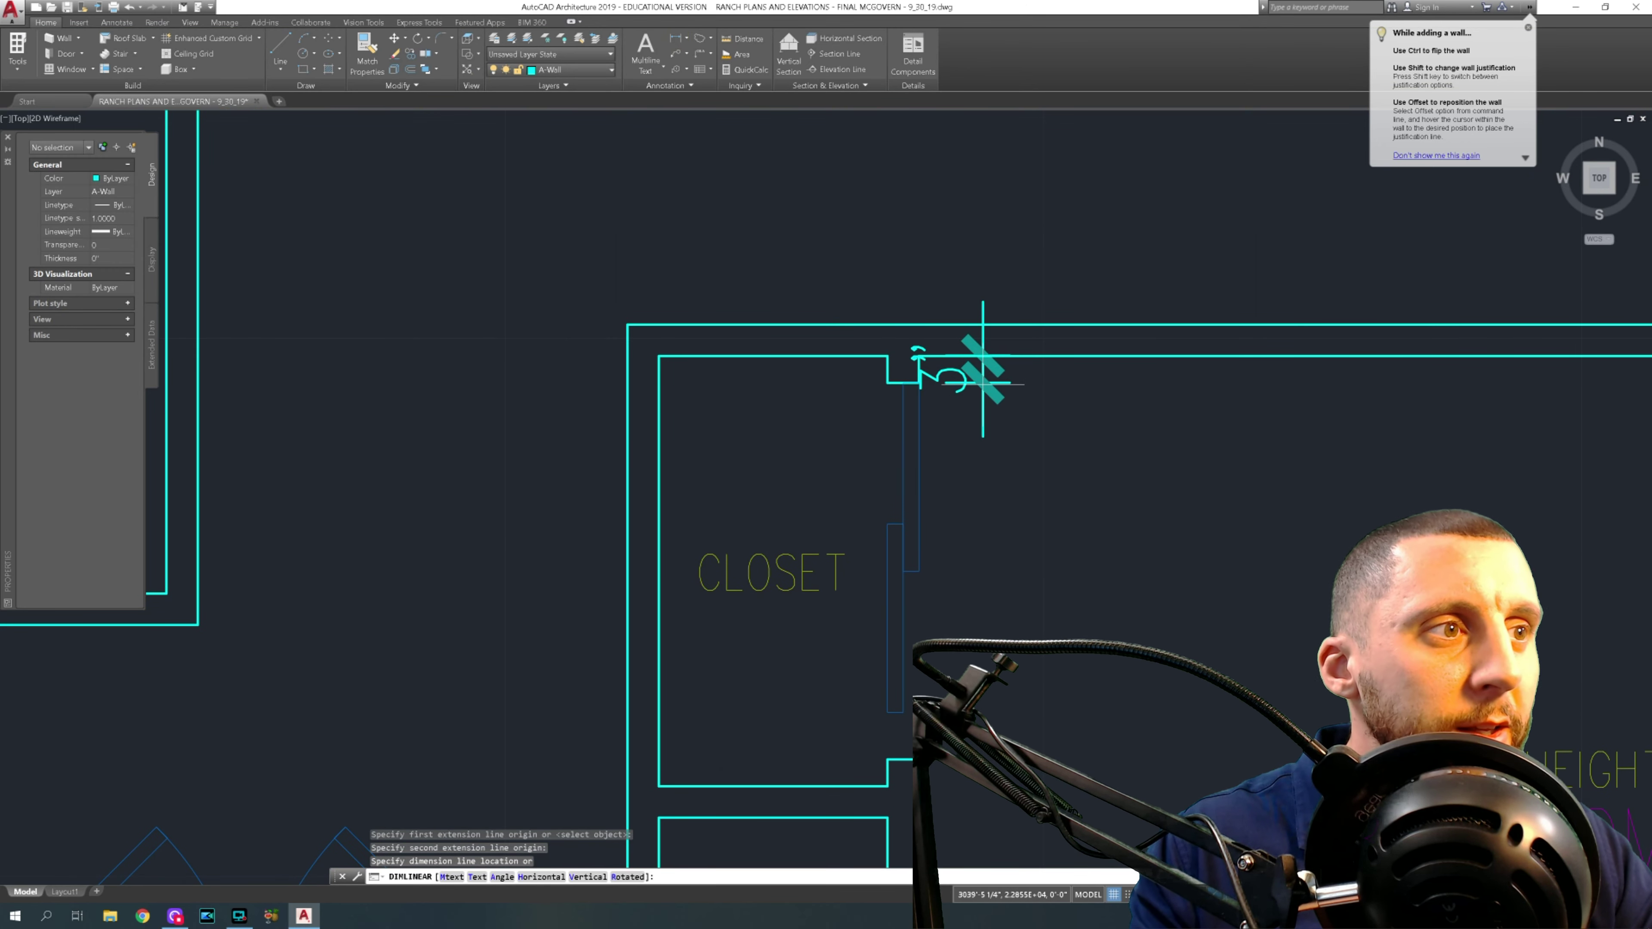
key("Escape")
scroll(983, 383, "down", 5)
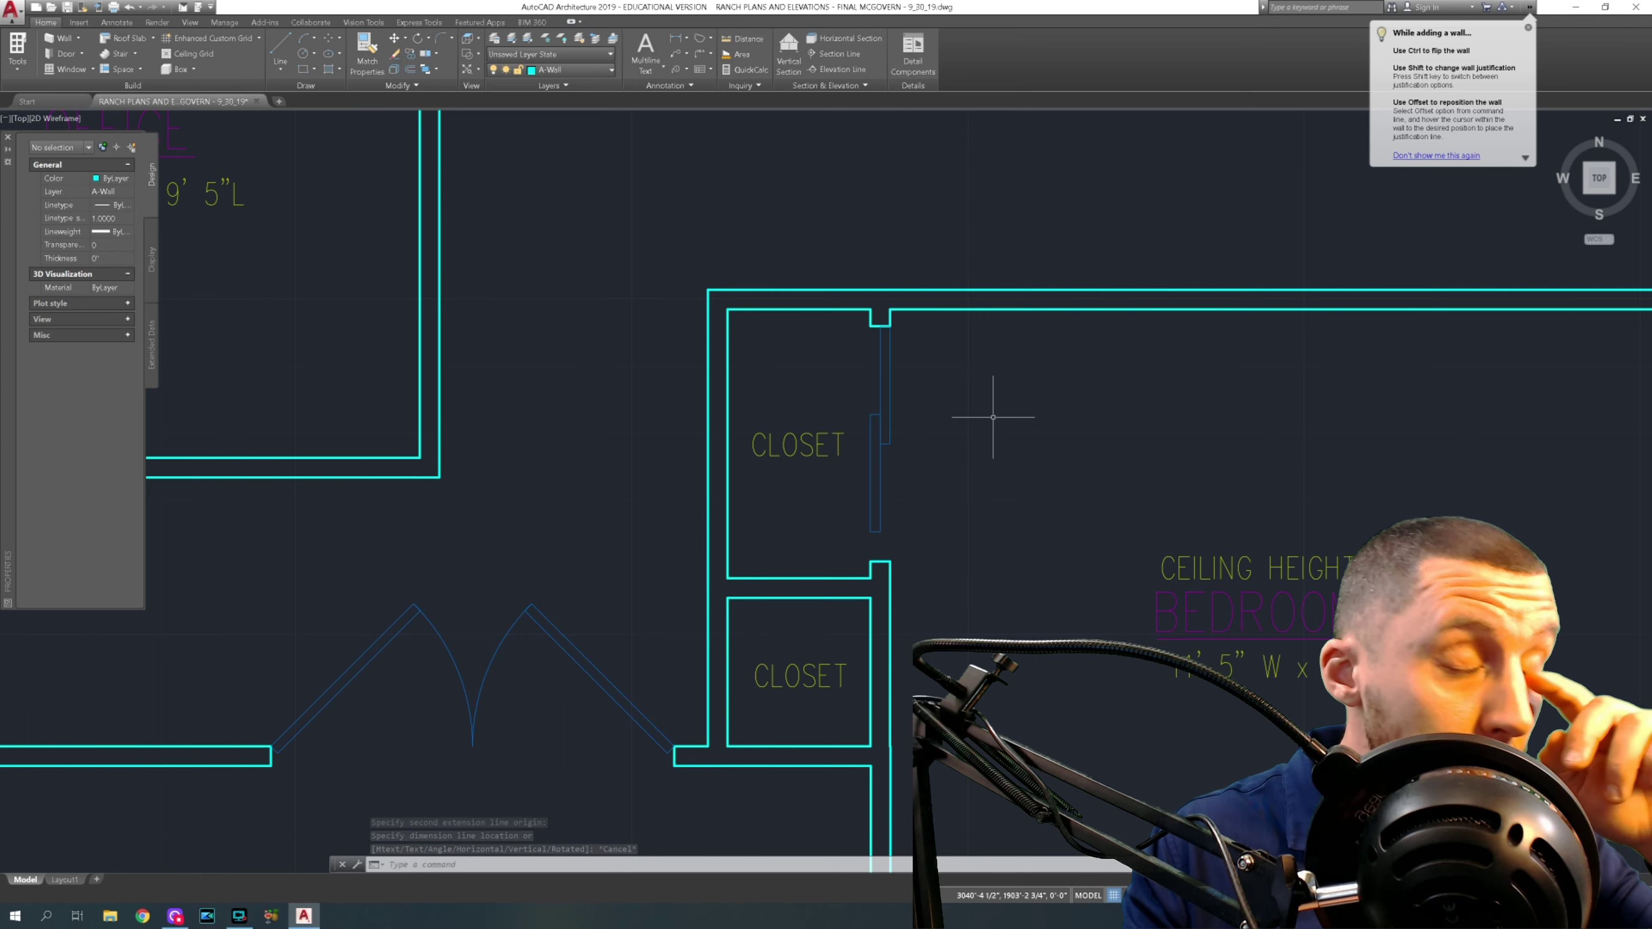
- Try a width of 3'-0" for the bedroom closet's sliding door and undo the change
left_click(876, 426)
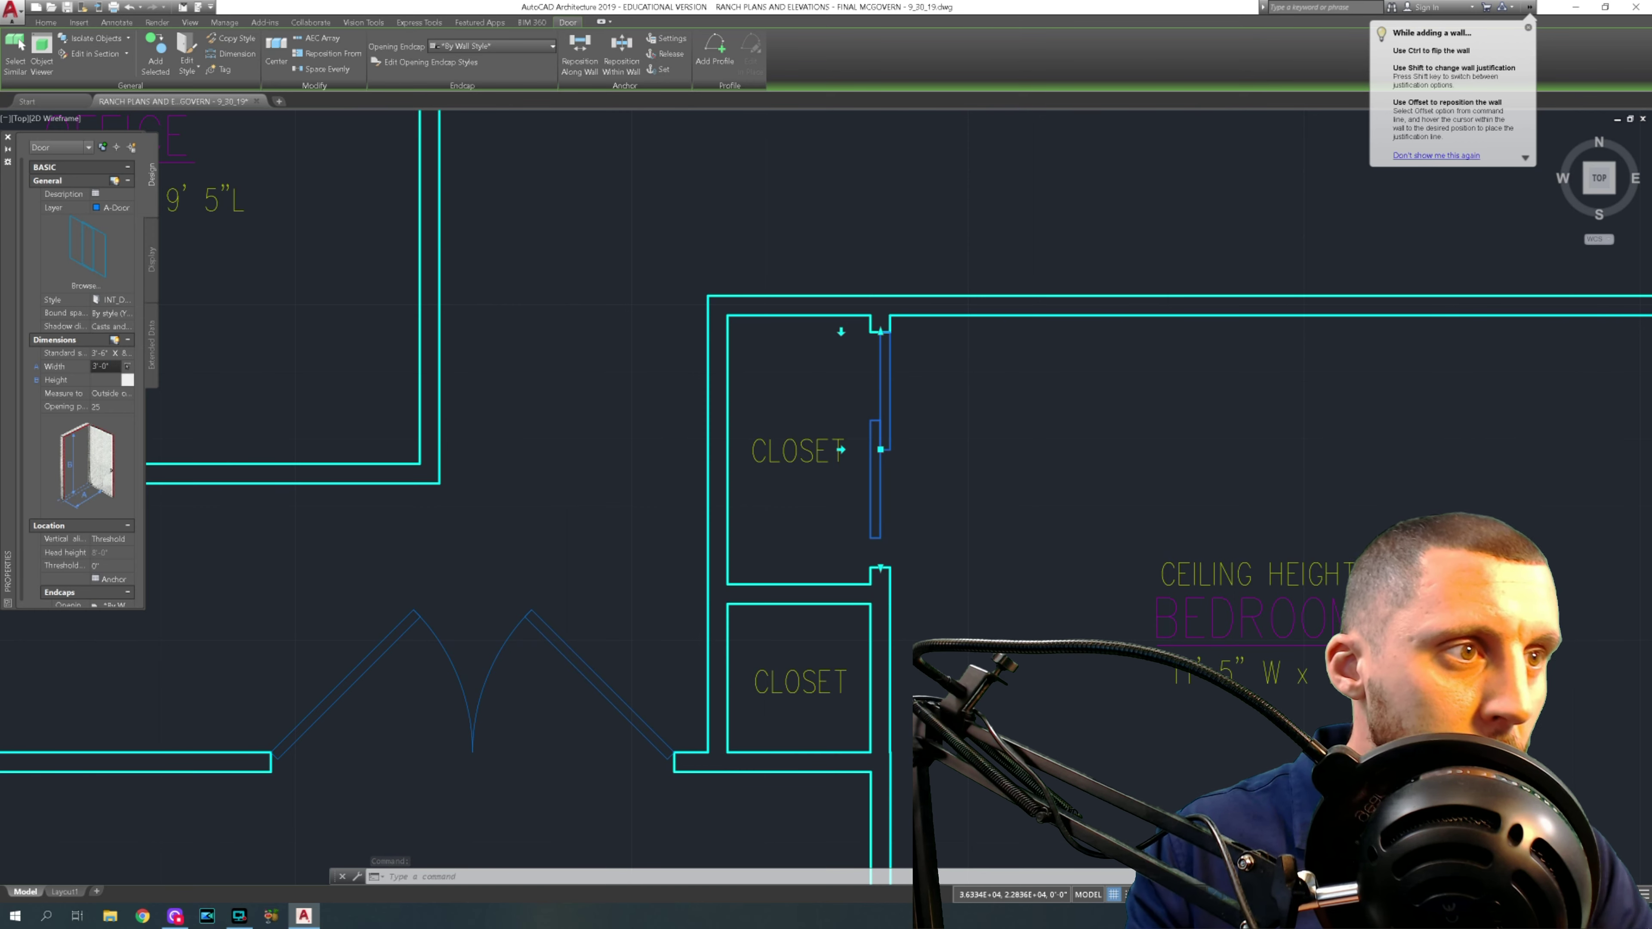
left_click(98, 378)
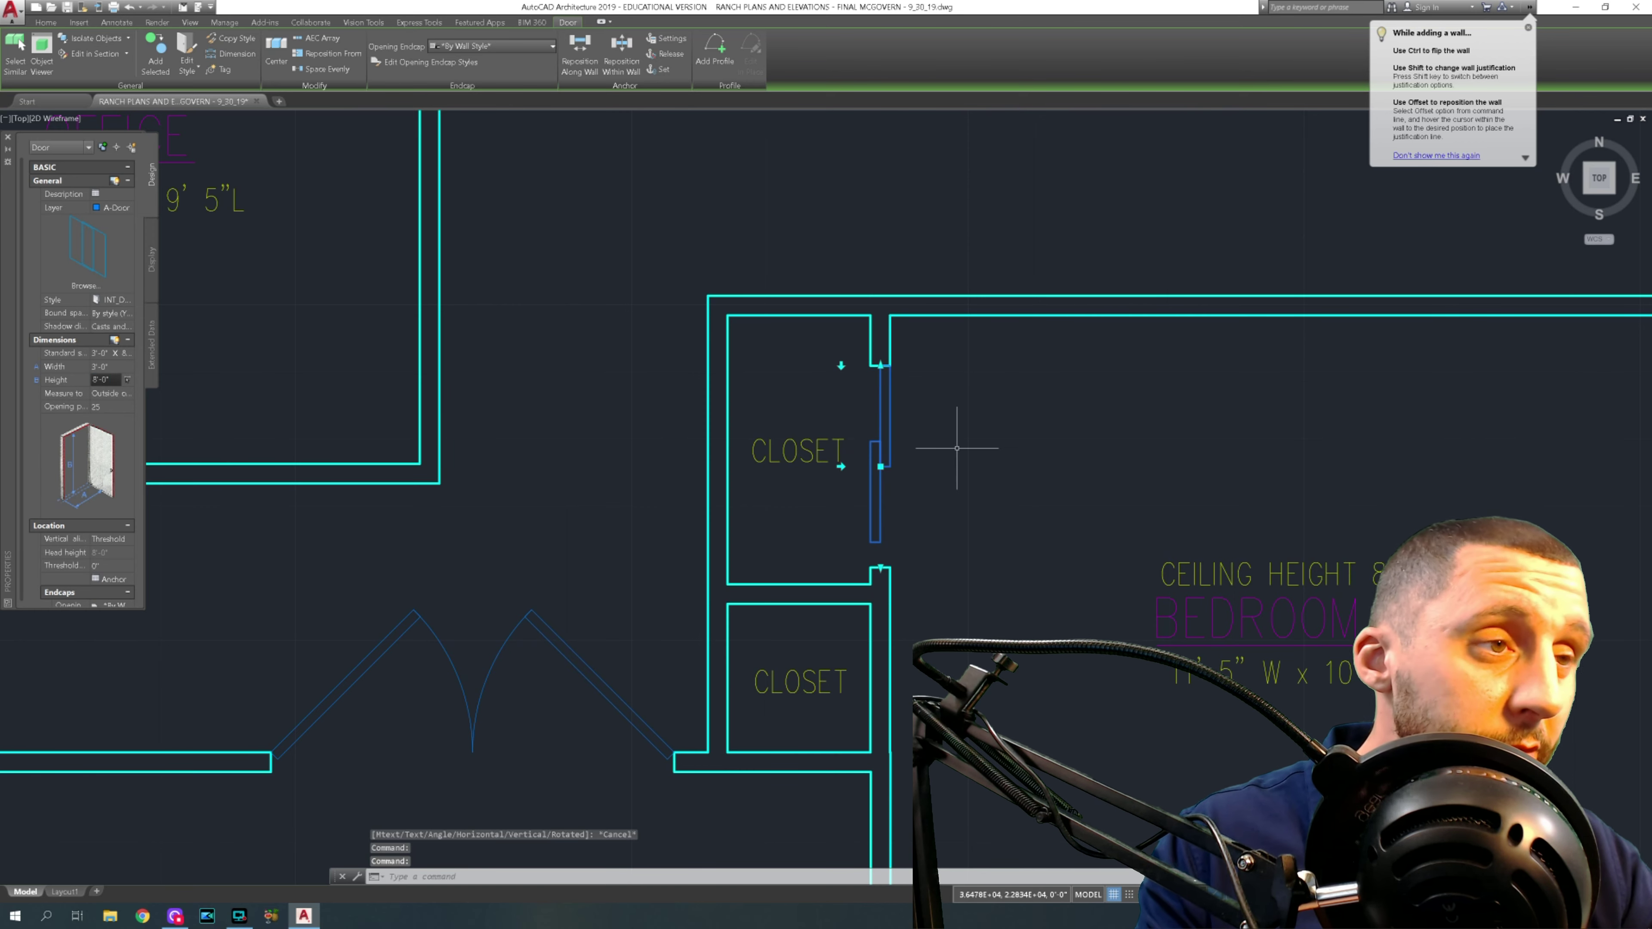
key("Escape")
key("Escape")
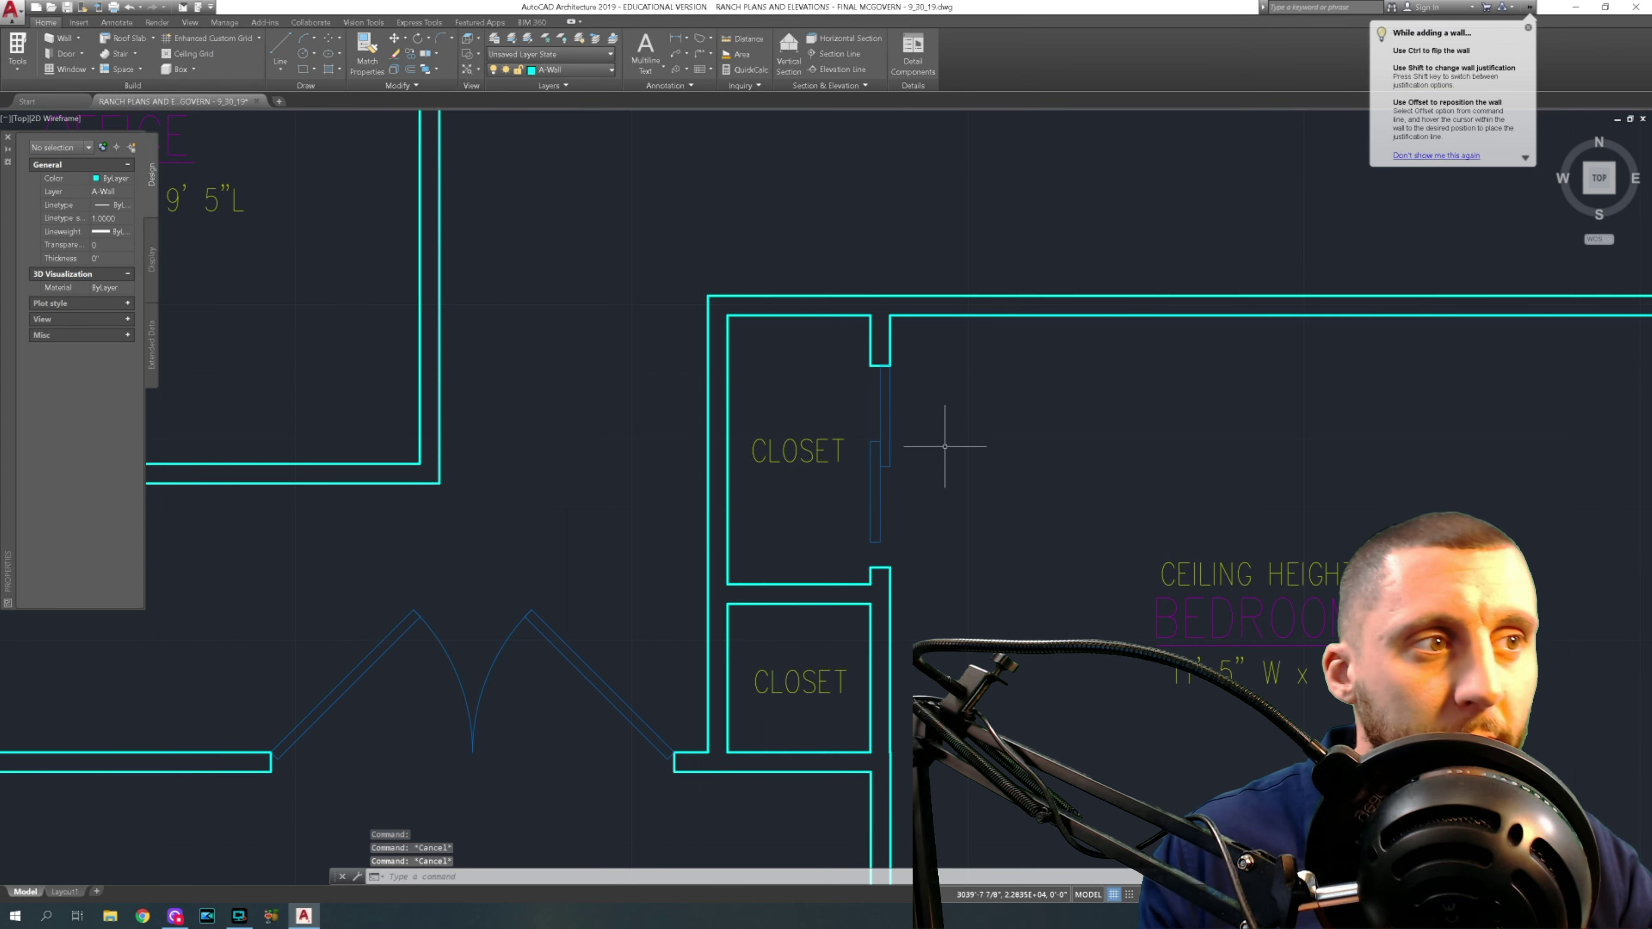
key("ctrl+z")
- Add a single hinged door matching the master bedroom door to the hall-side wall of the smaller closet
scroll(945, 447, "down", 2)
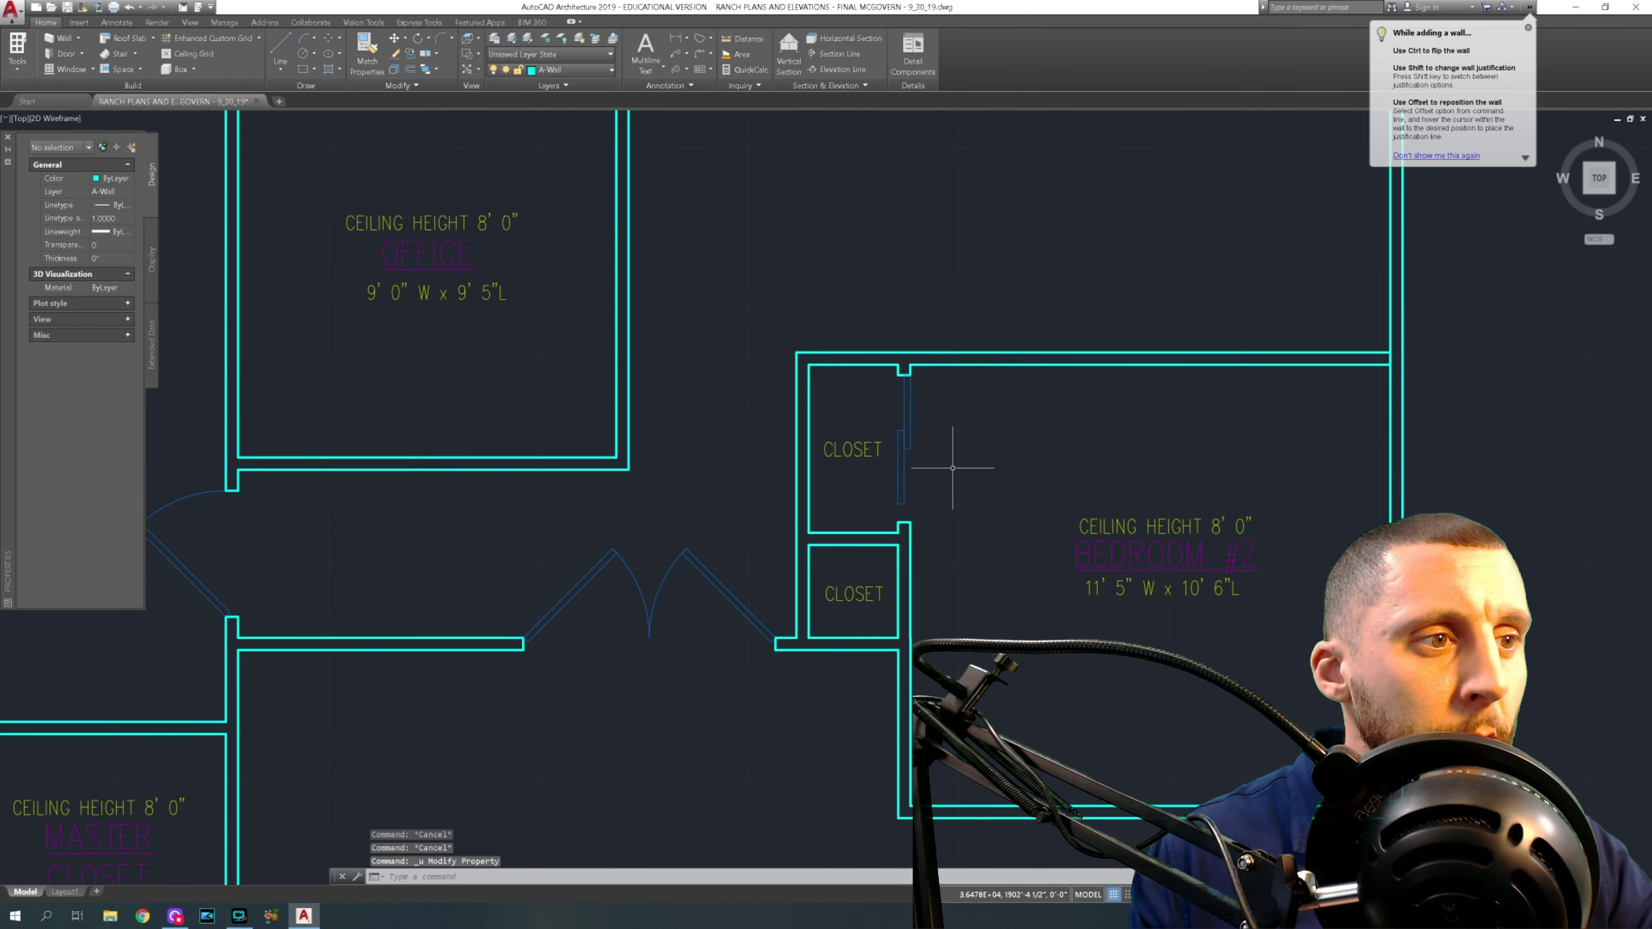
middle_click_drag(952, 442, 950, 296)
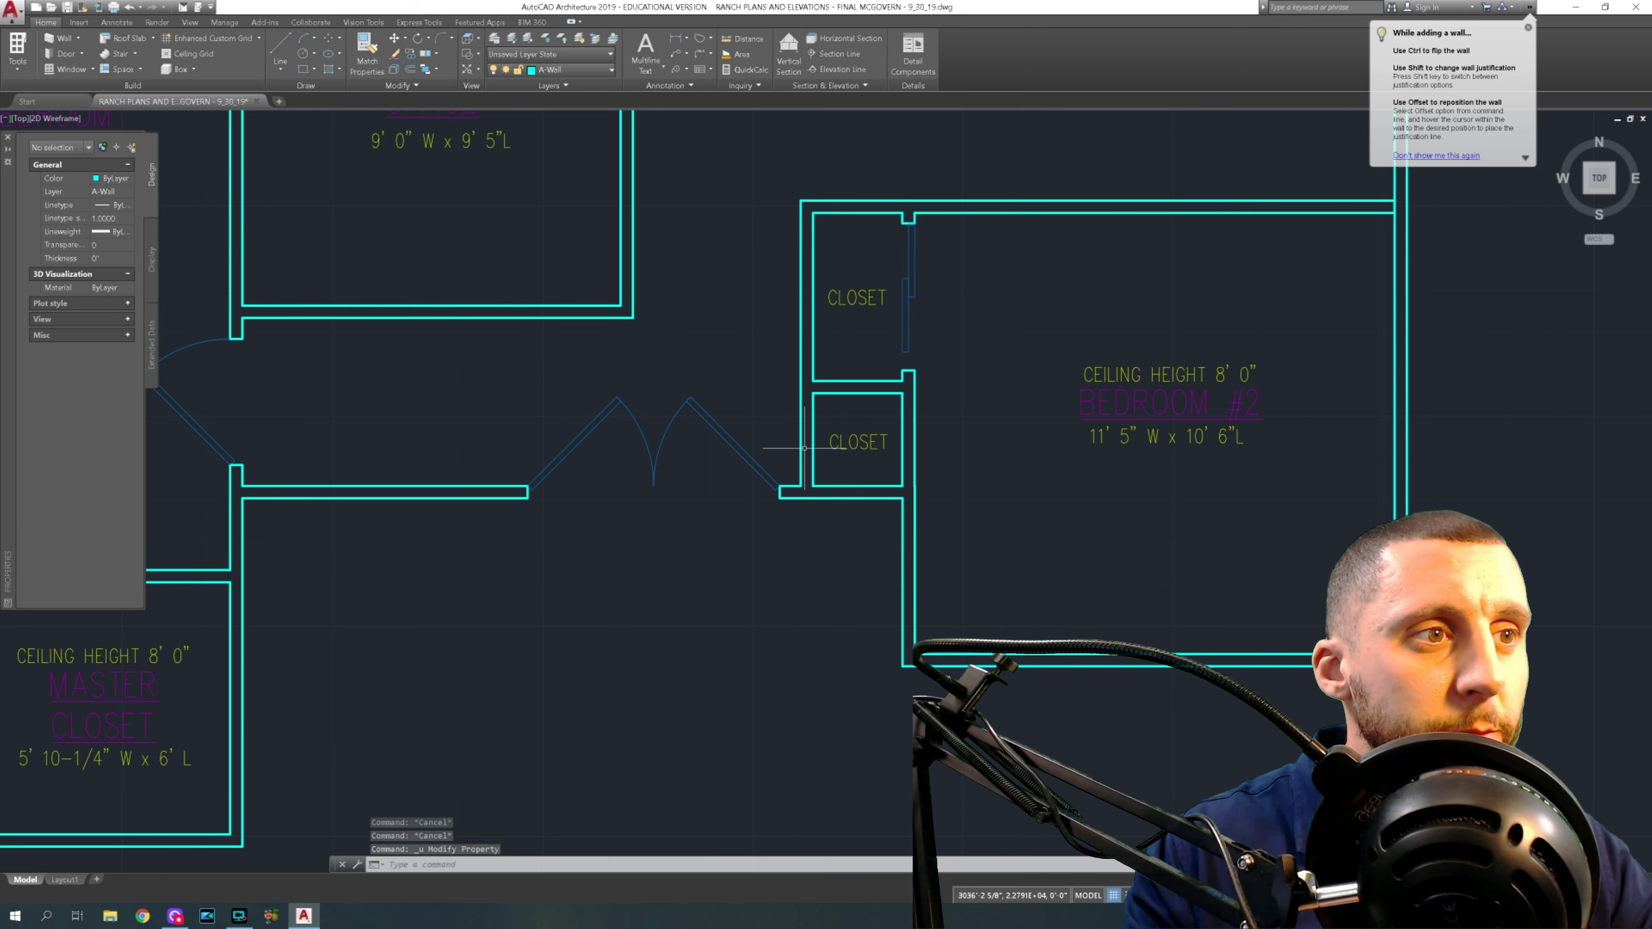
scroll(804, 448, "down", 2)
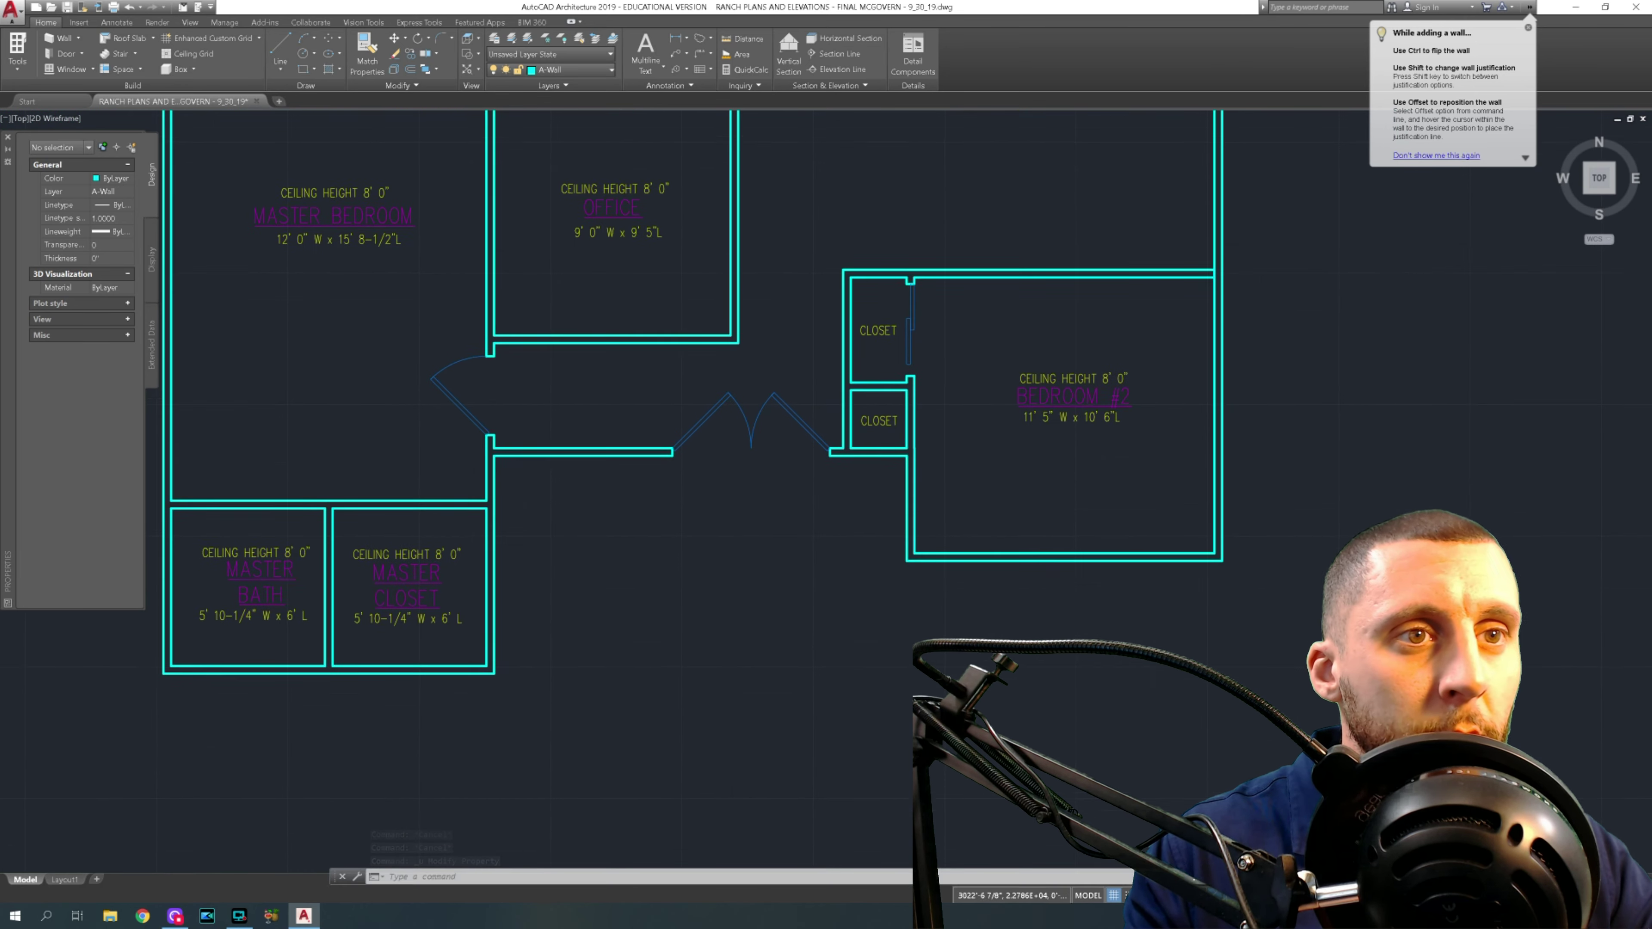
left_click(514, 351)
left_click(443, 406)
left_click(156, 55)
scroll(846, 413, "up", 3)
left_click(832, 402)
key("Escape")
key("Escape")
- Flip the new closet door to swing out into the hall and set its width to 18 inches
left_click(859, 369)
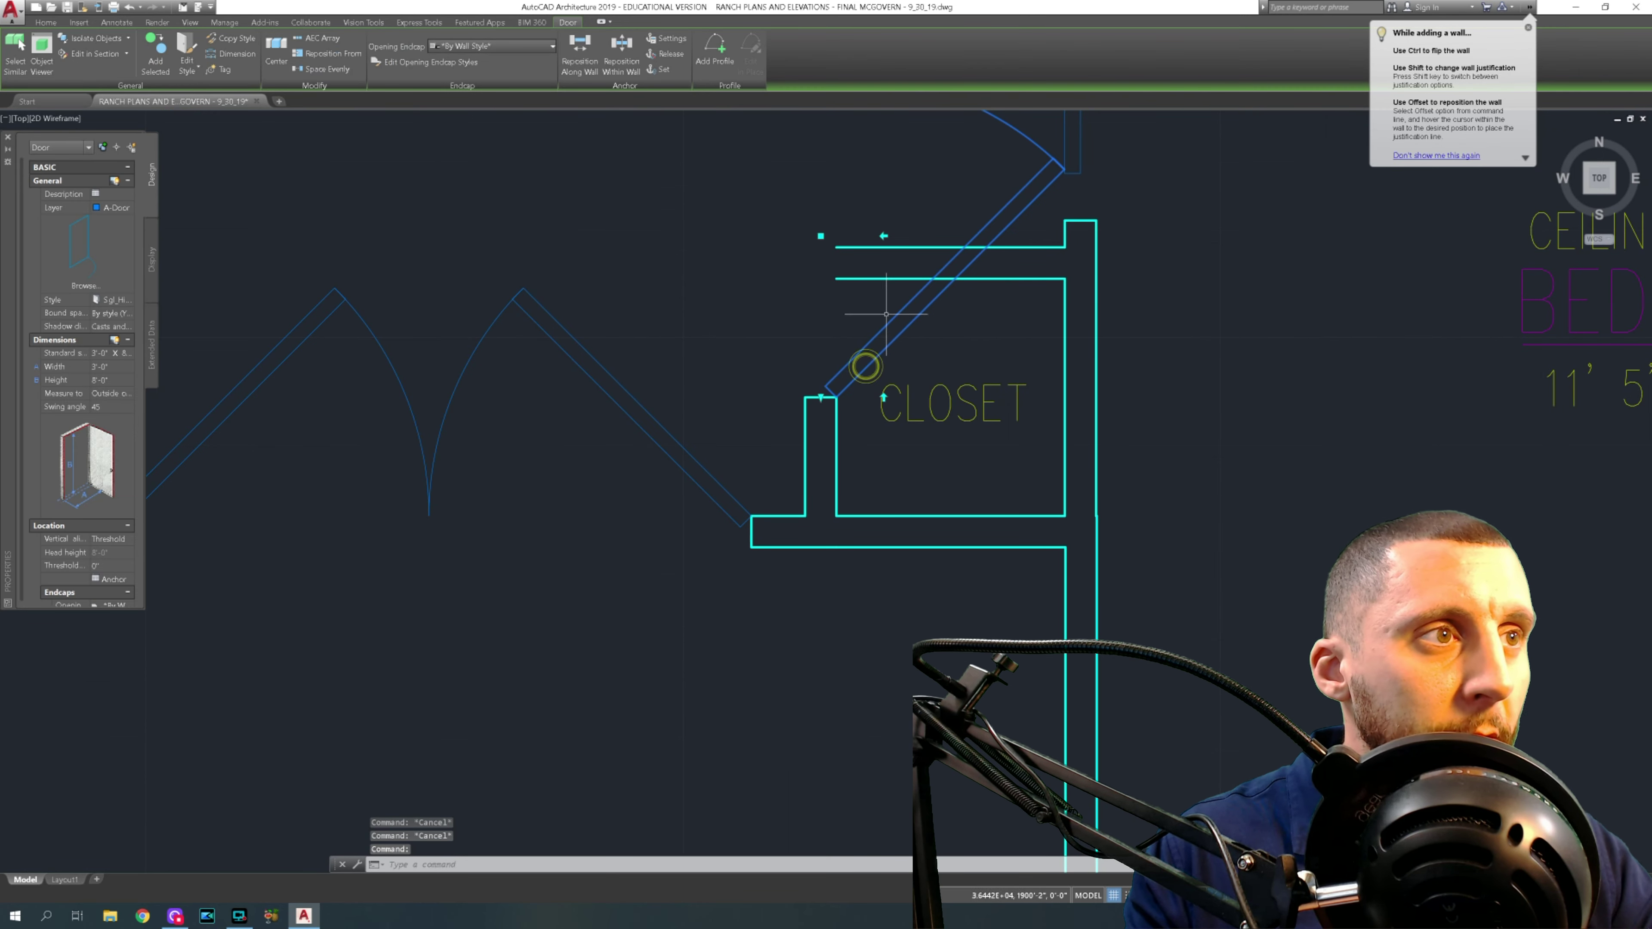
left_click(884, 241)
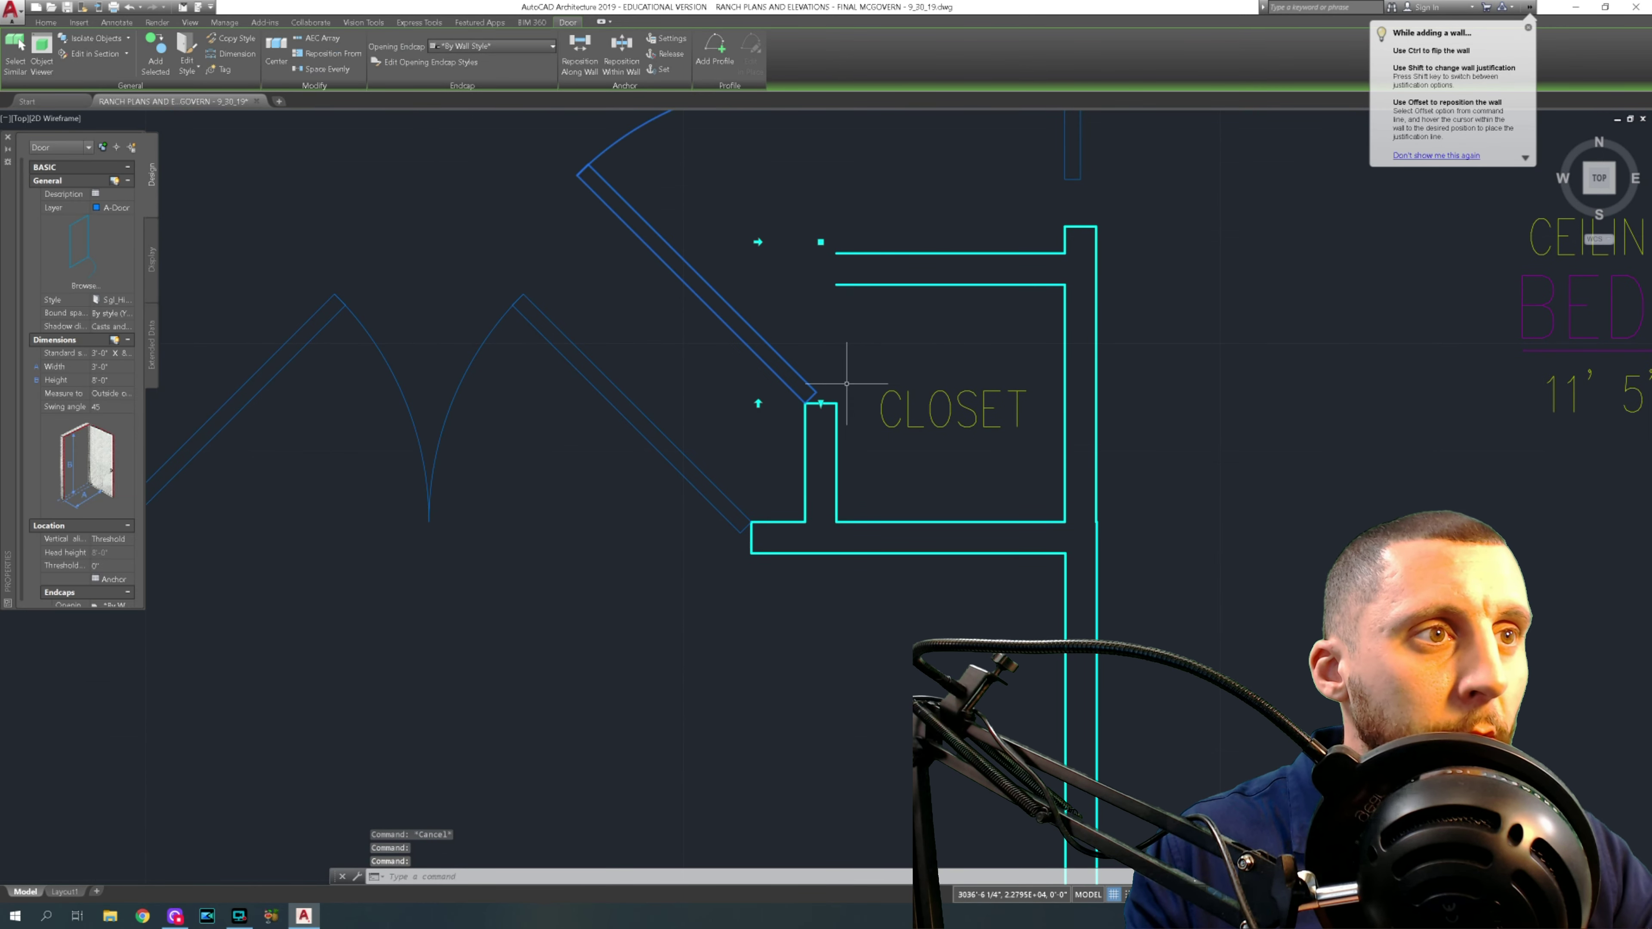
left_click(100, 366)
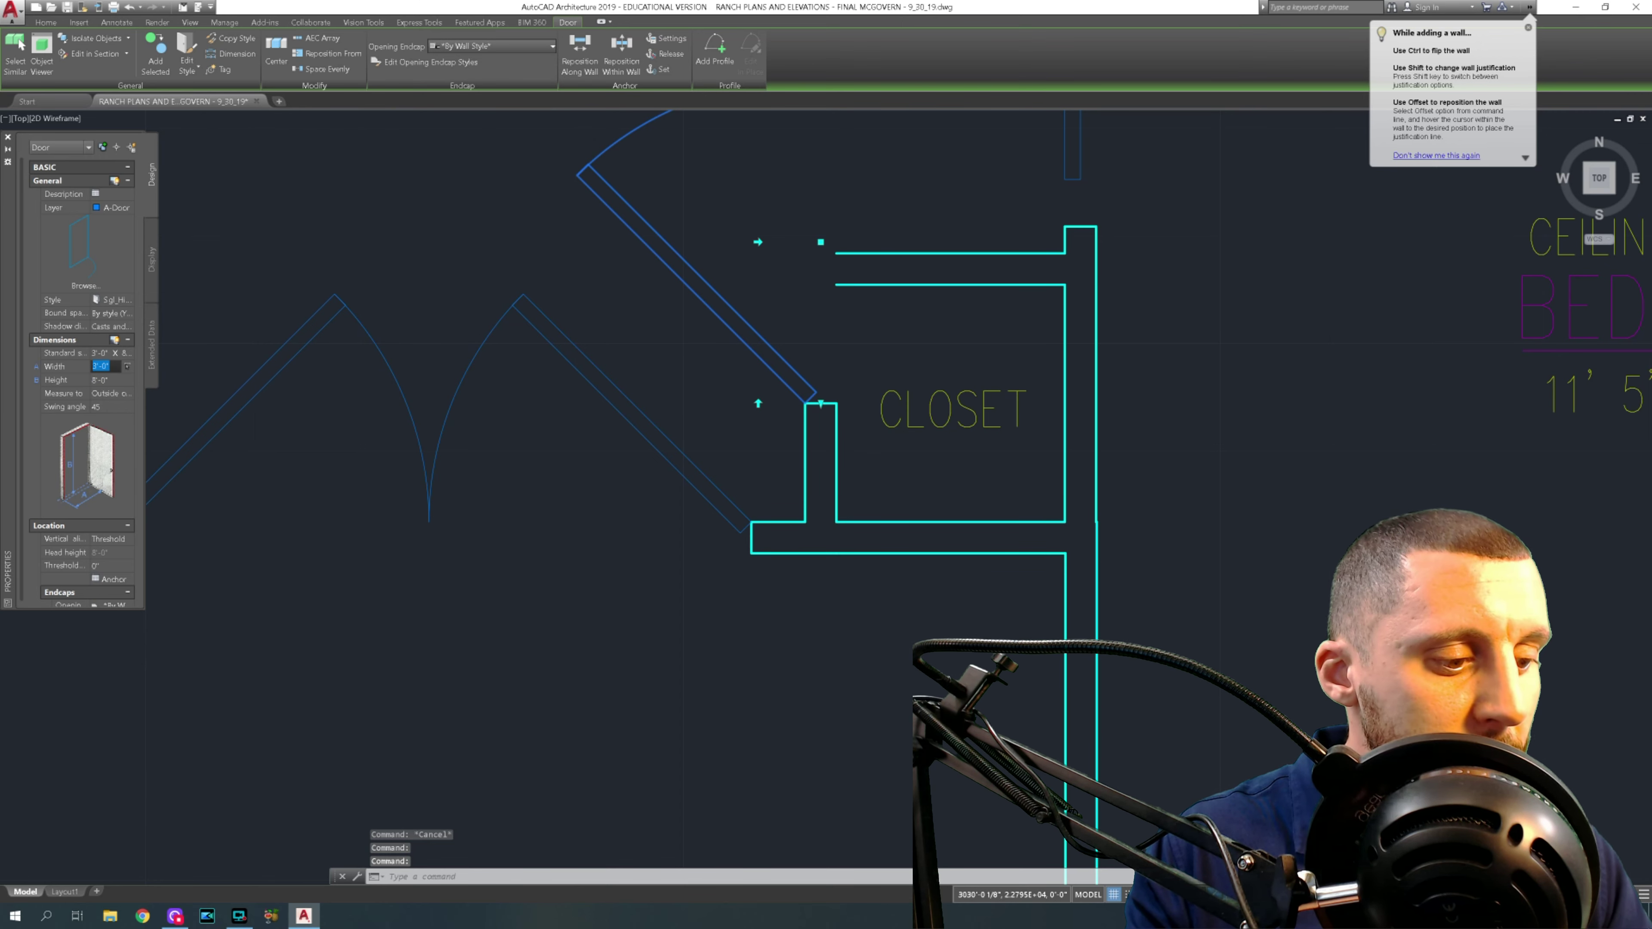
type("18")
key("Return")
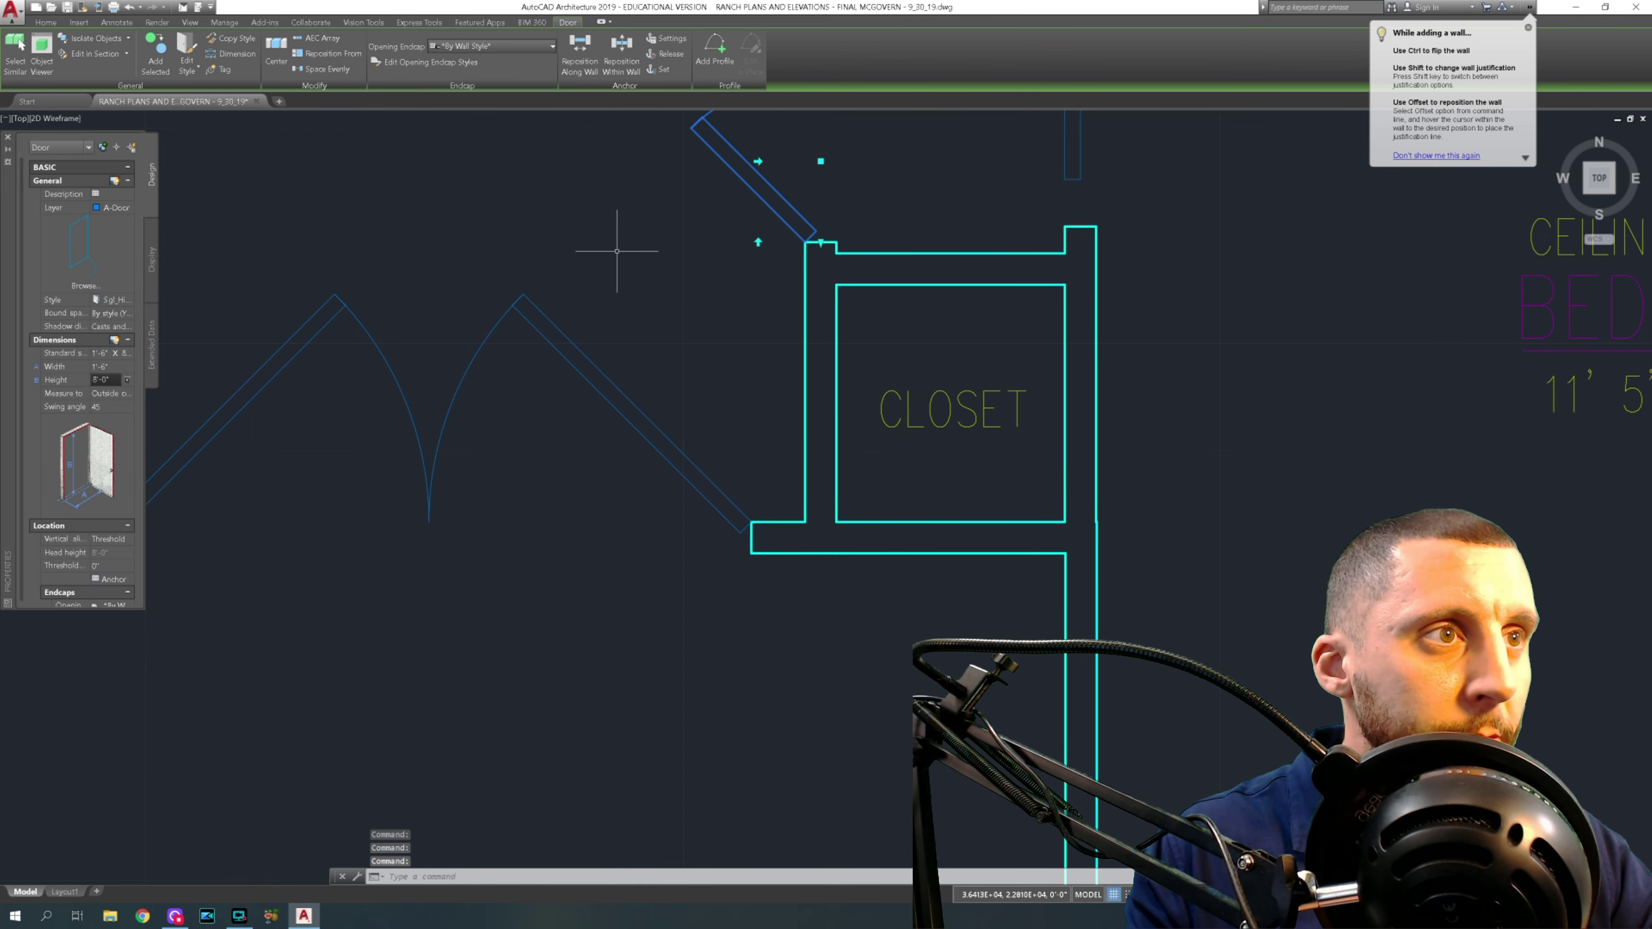
key("Escape")
- Measure the smaller closet's interior wall length along the door side with a linear dimension, without placing it
left_click(680, 47)
left_click(836, 285)
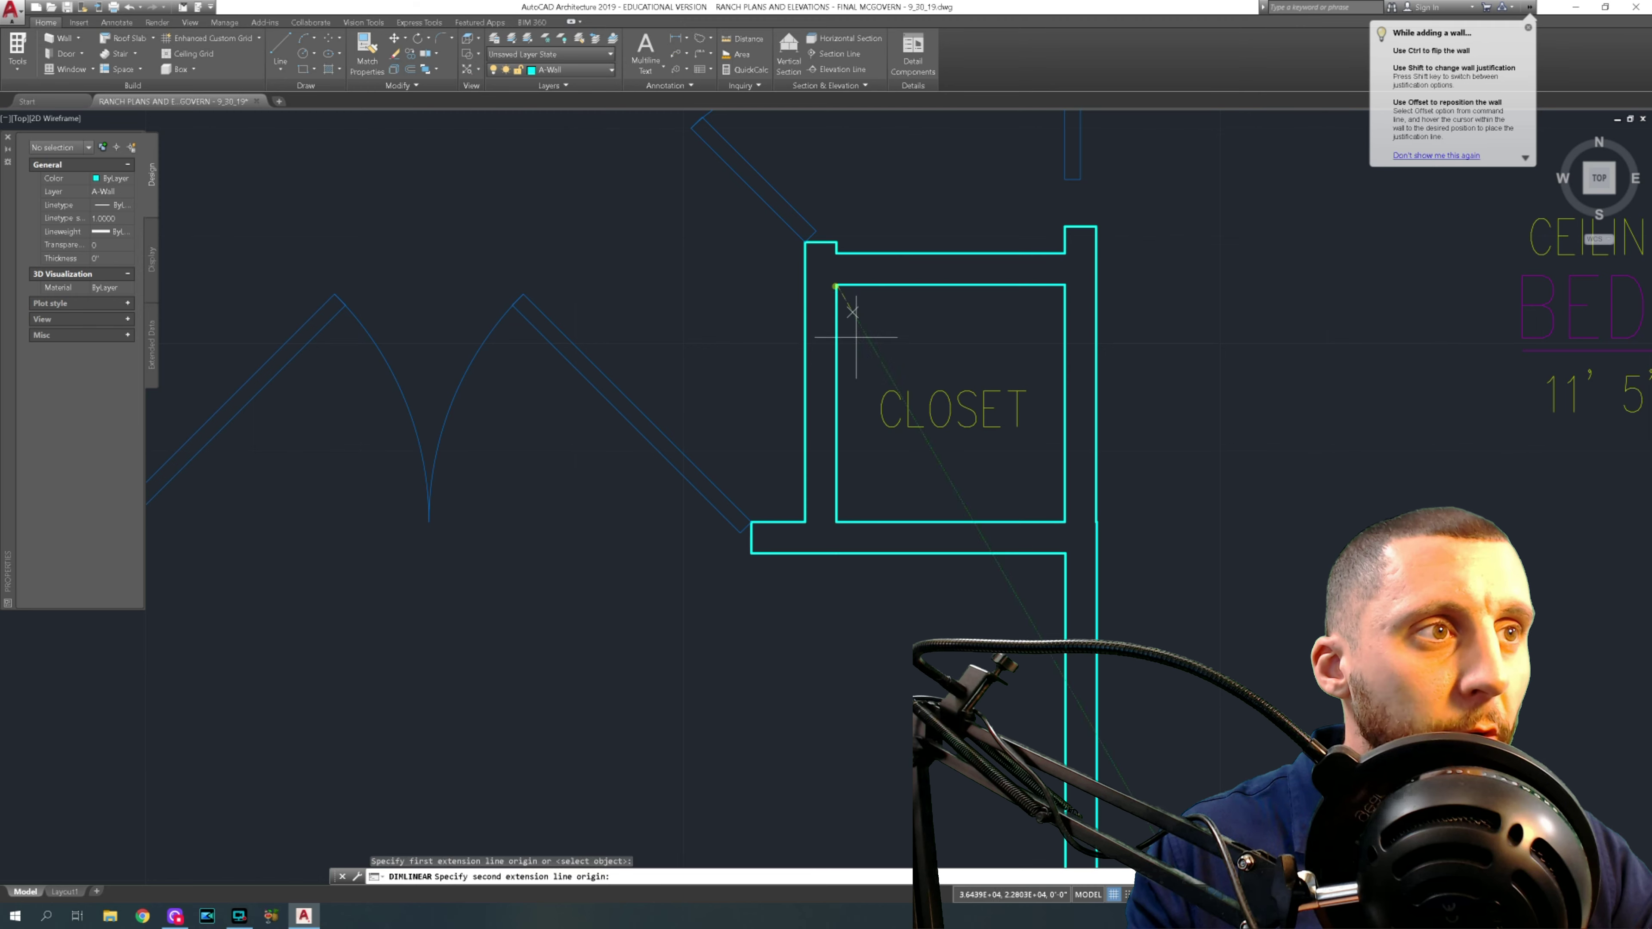
left_click(836, 521)
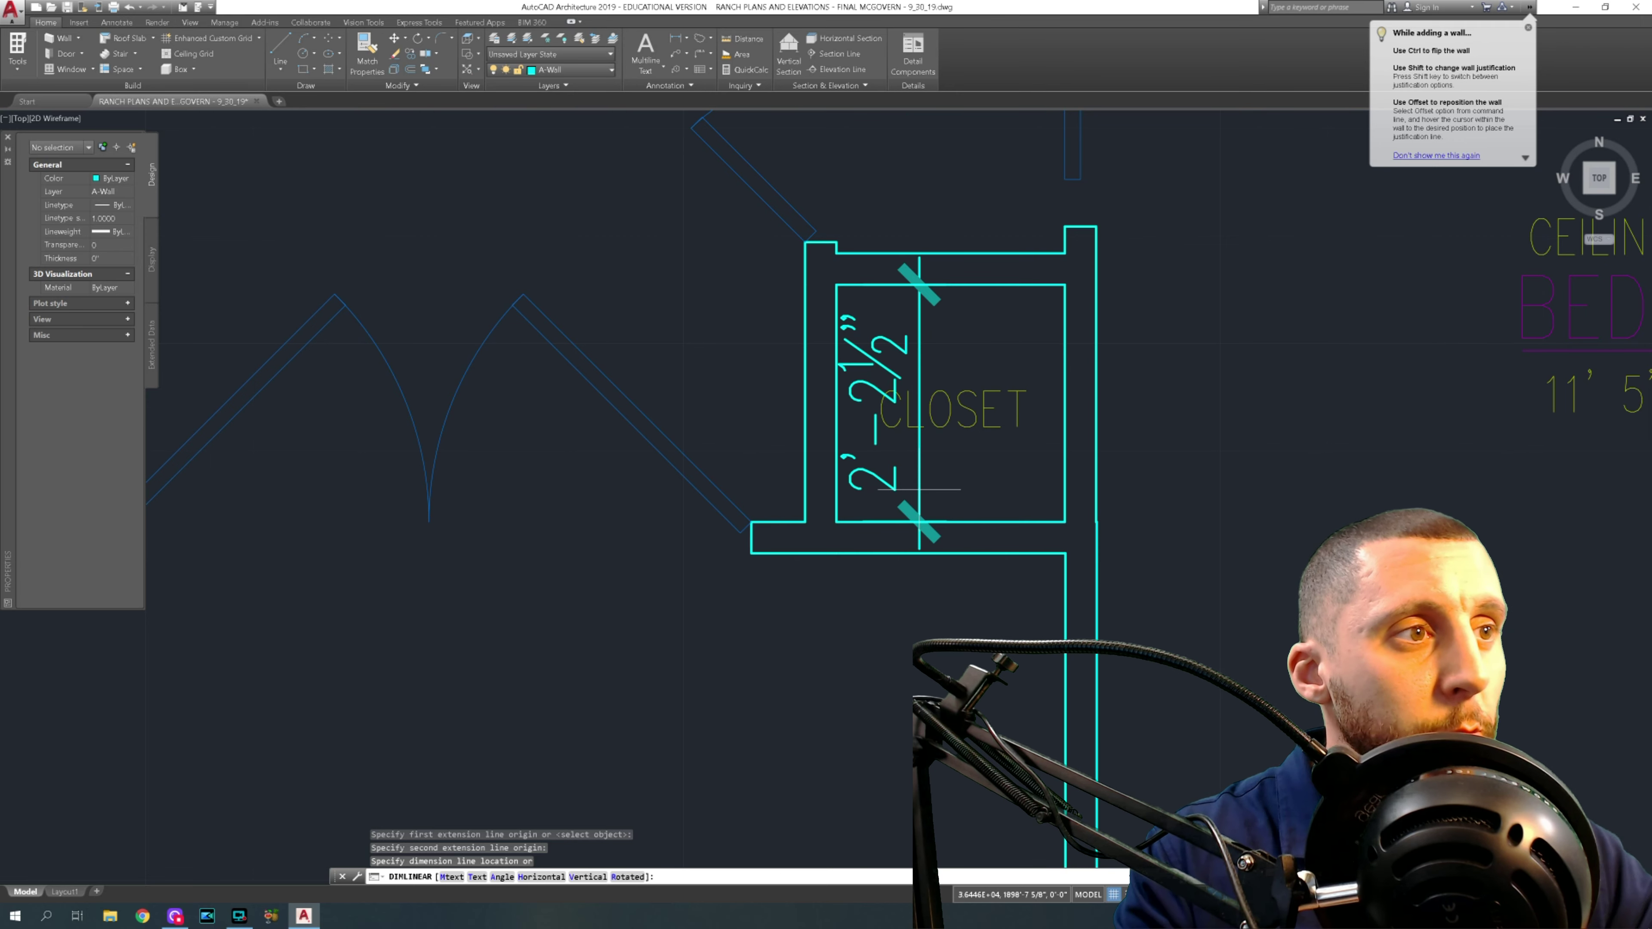
key("Escape")
key("Escape")
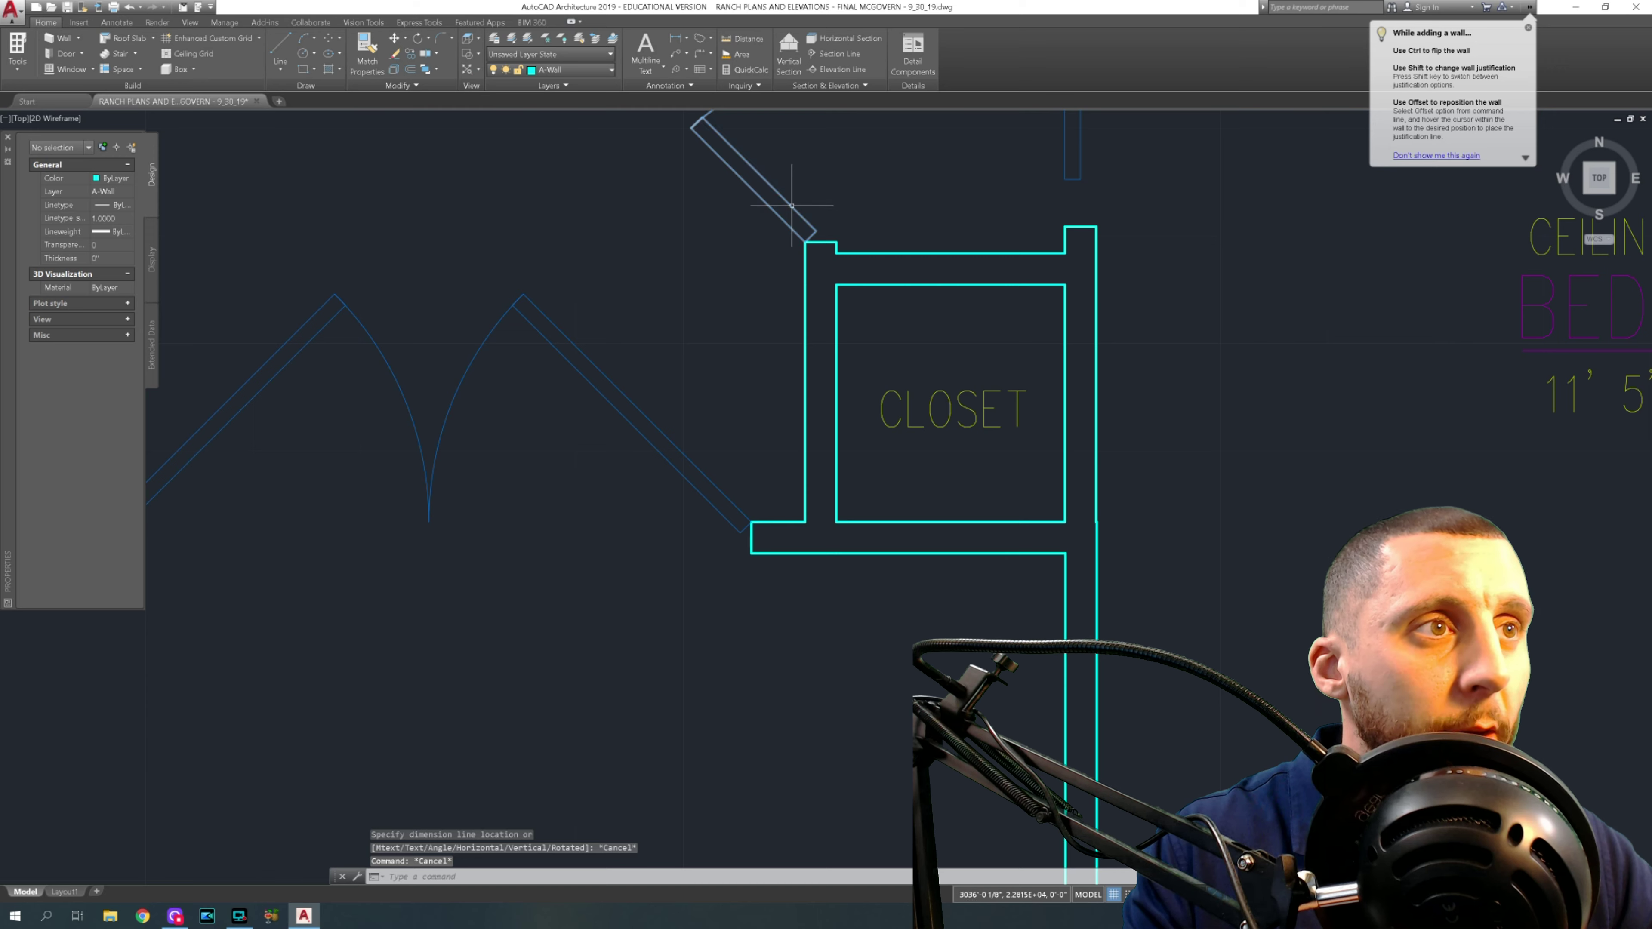
- Move the hinged door straight down along its wall so it opens into the smaller closet
left_click(792, 205)
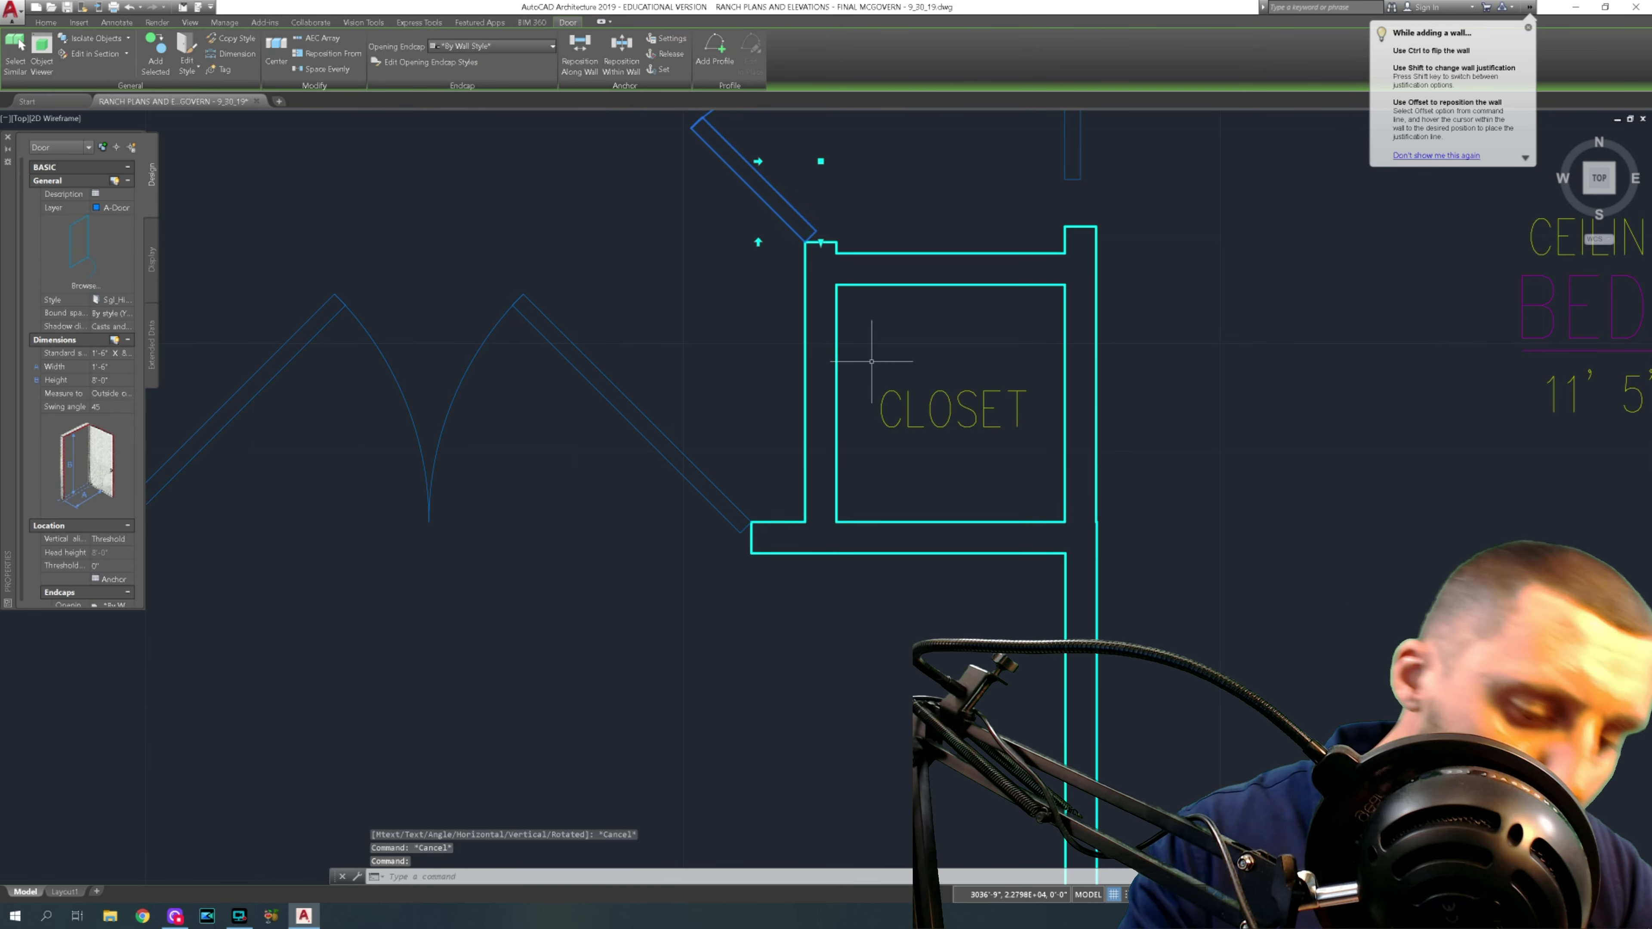
type("m")
key("Return")
left_click(805, 243)
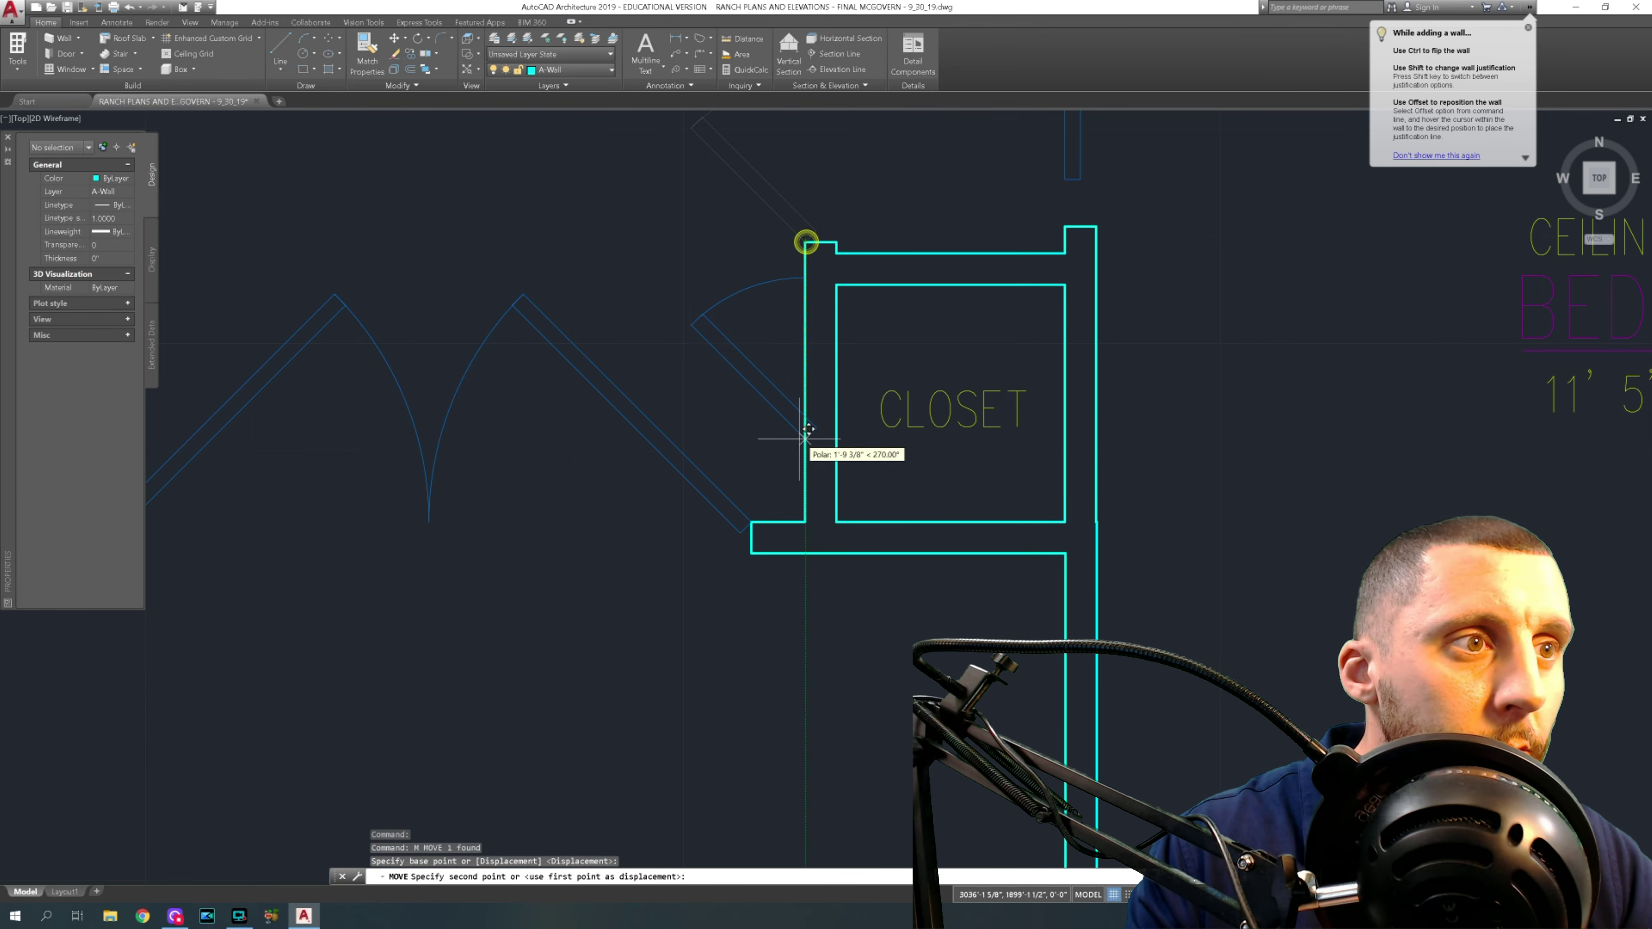
left_click(806, 491)
key("Escape")
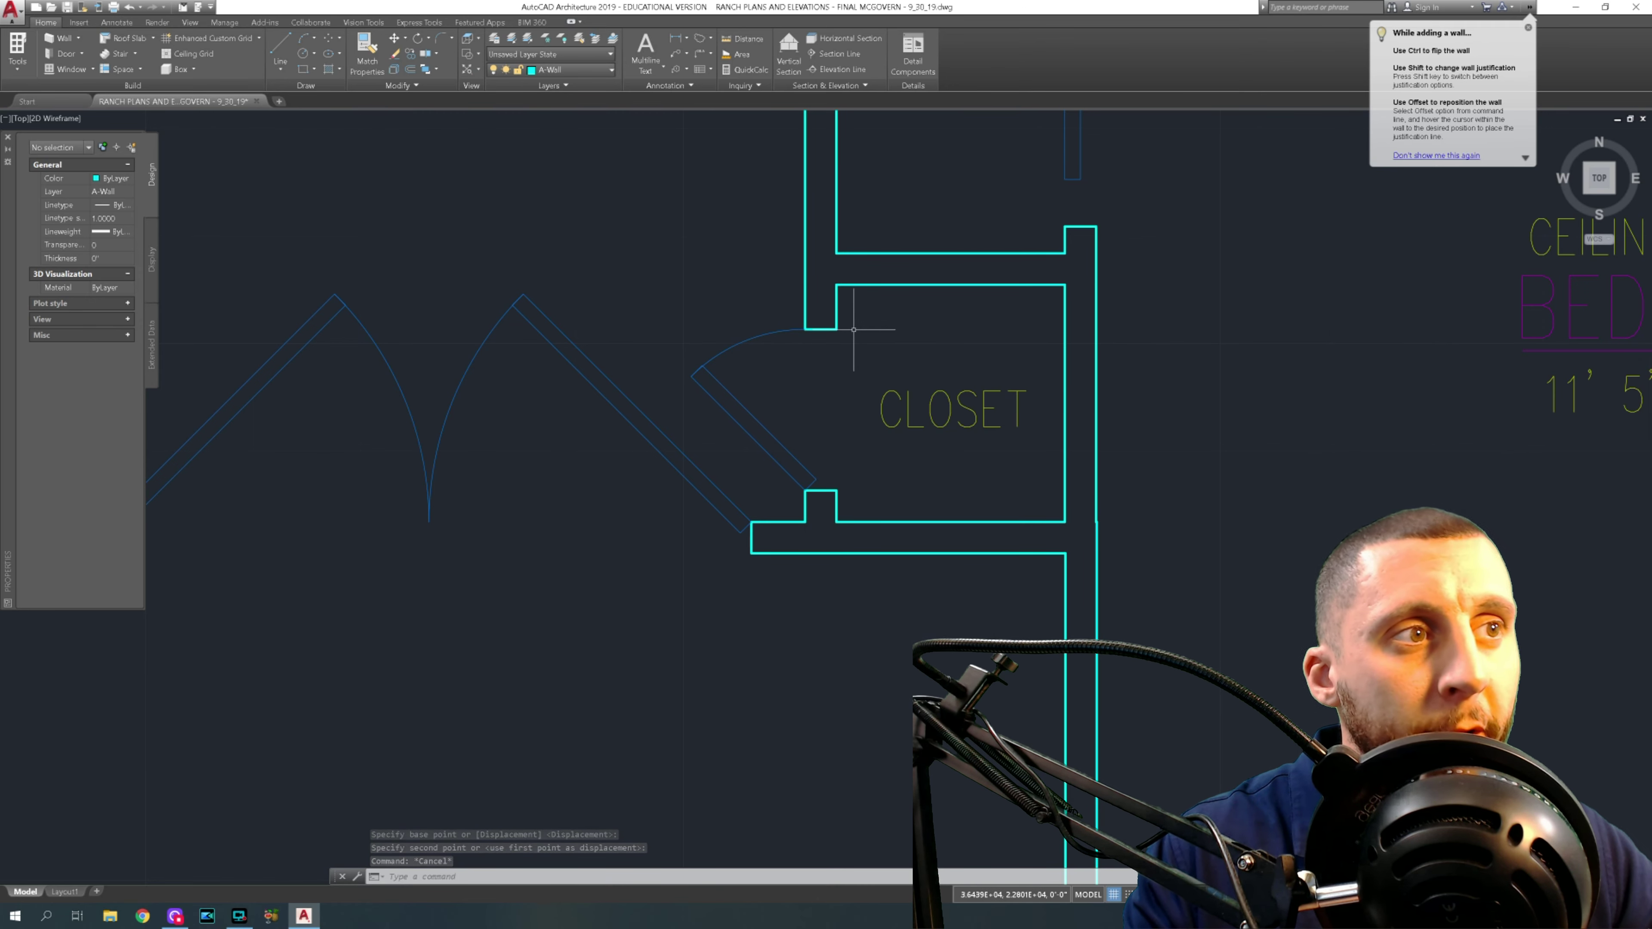
- Draw a 4-inch vertical guide up from the smaller closet's lower wall and a horizontal guide from its end across the door jamb
left_click(281, 52)
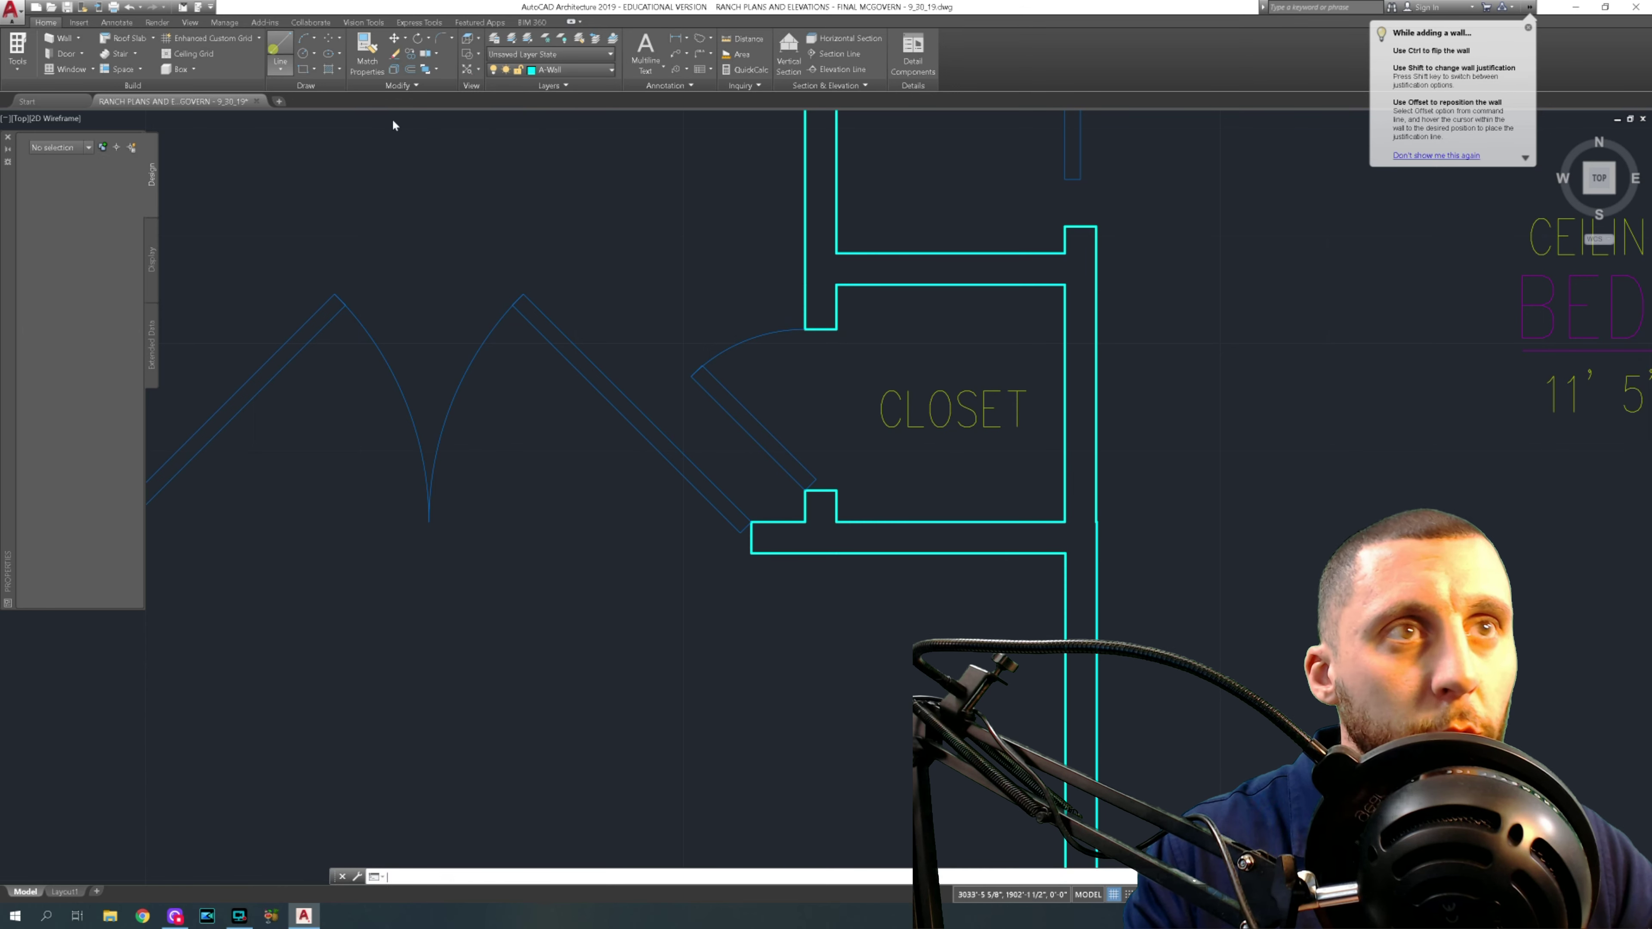
left_click(838, 521)
type("4")
key("Return")
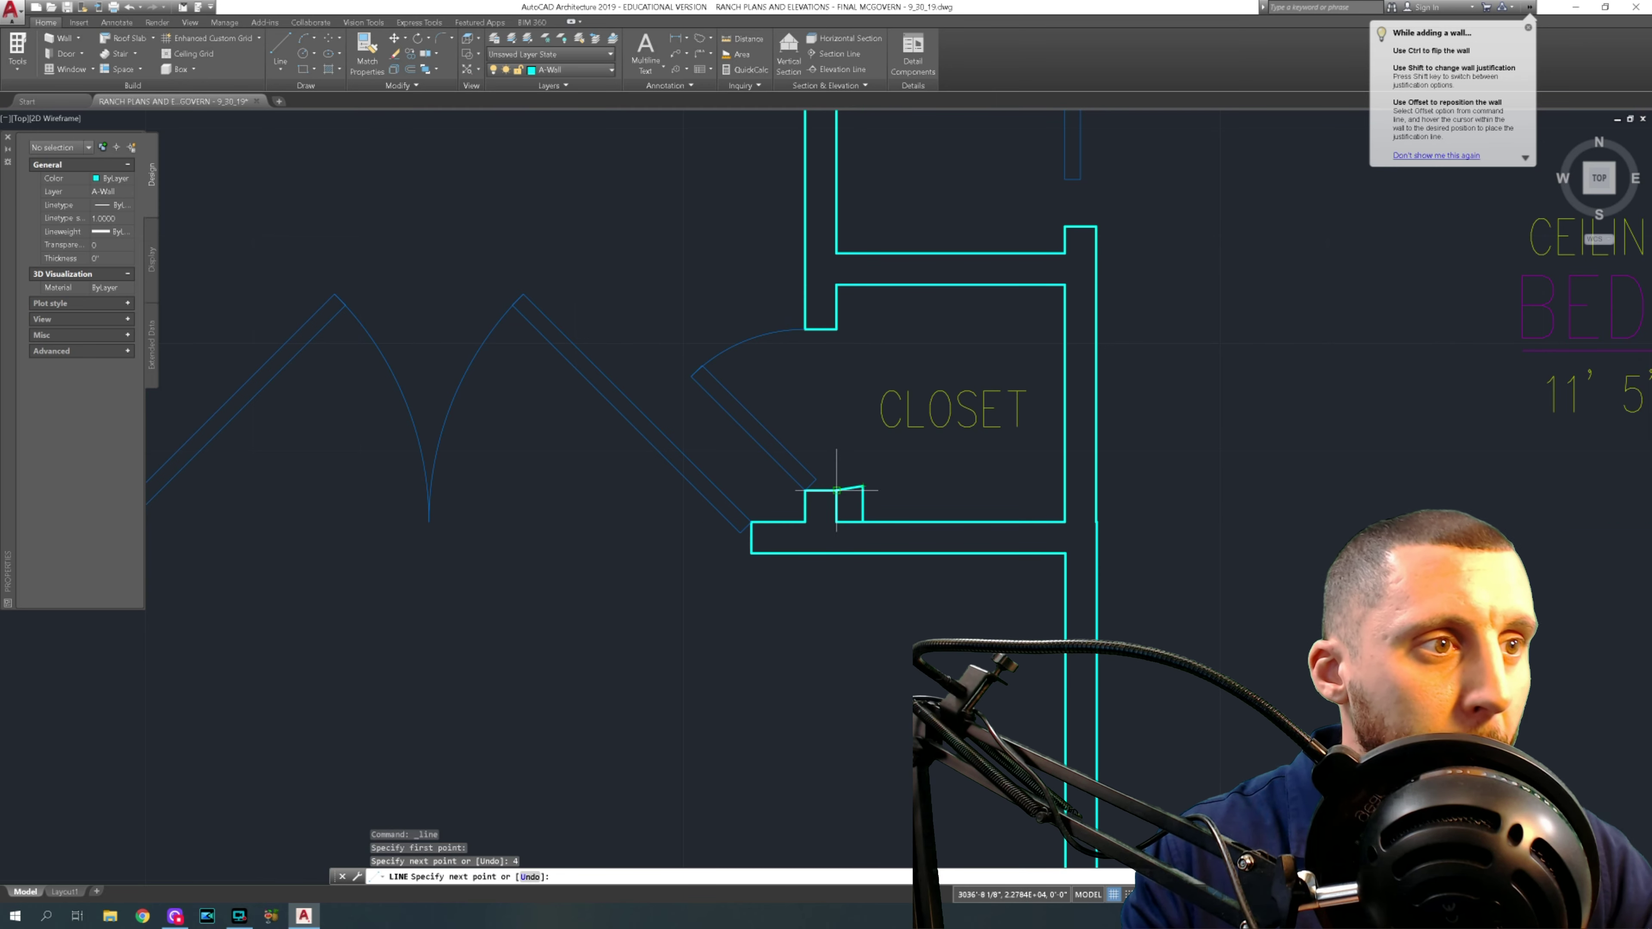
left_click(767, 482)
key("Escape")
- Move the hinged closet door up from its lower jamb corner onto the horizontal guide
left_click(766, 457)
scroll(766, 457, "up", 6)
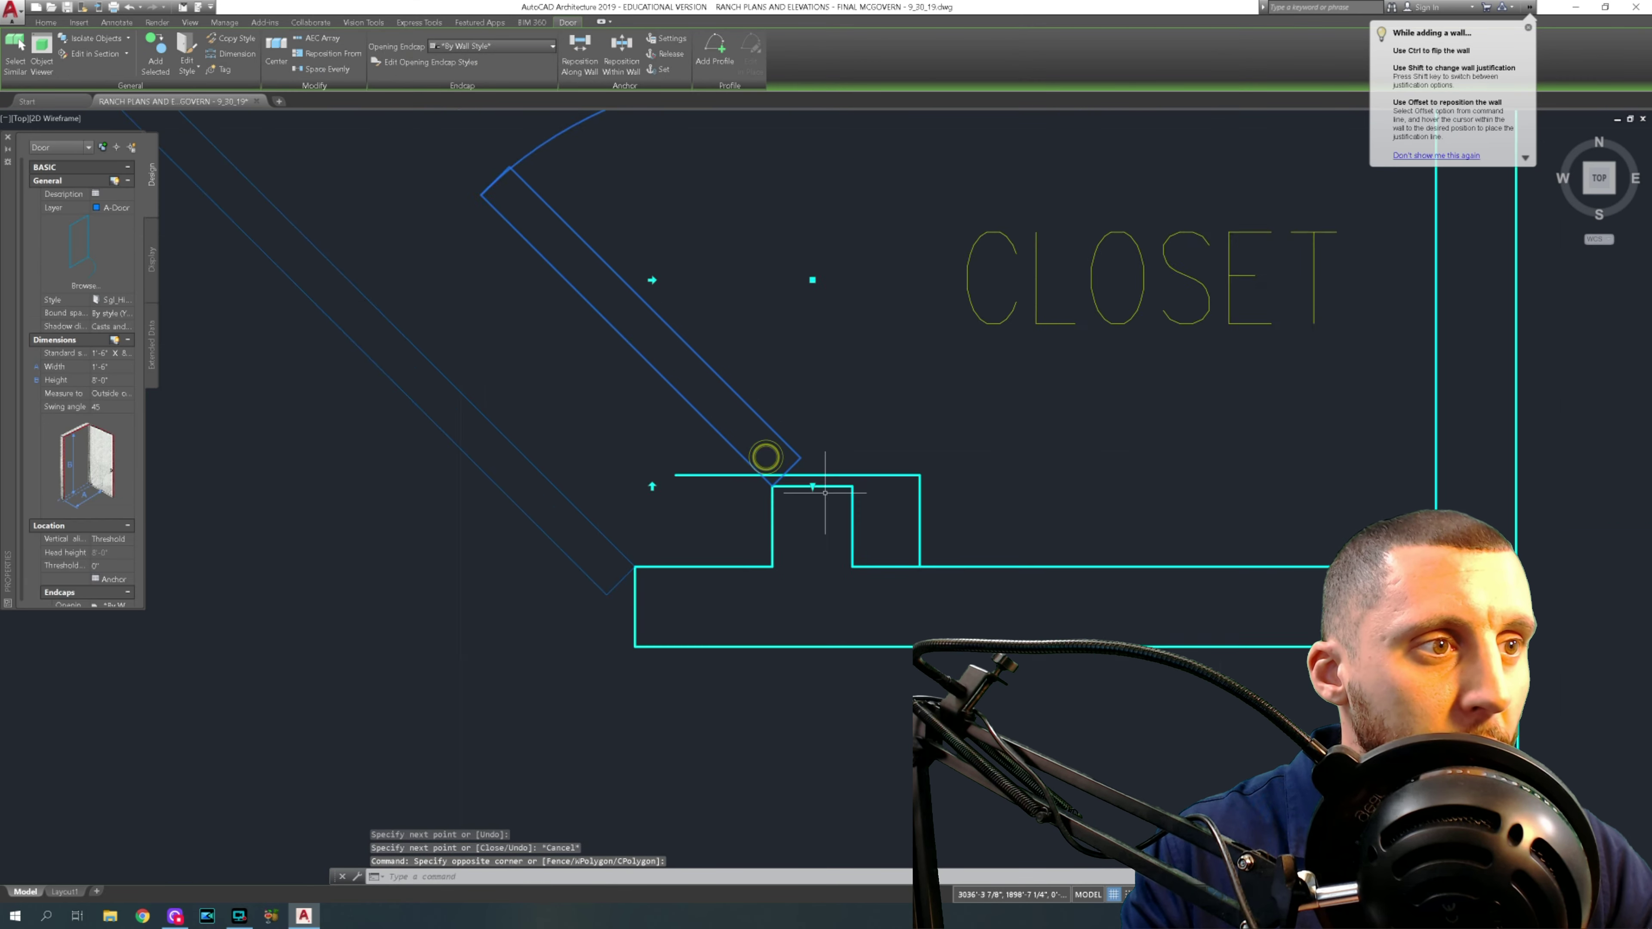
left_click(768, 493)
type("M")
key("Return")
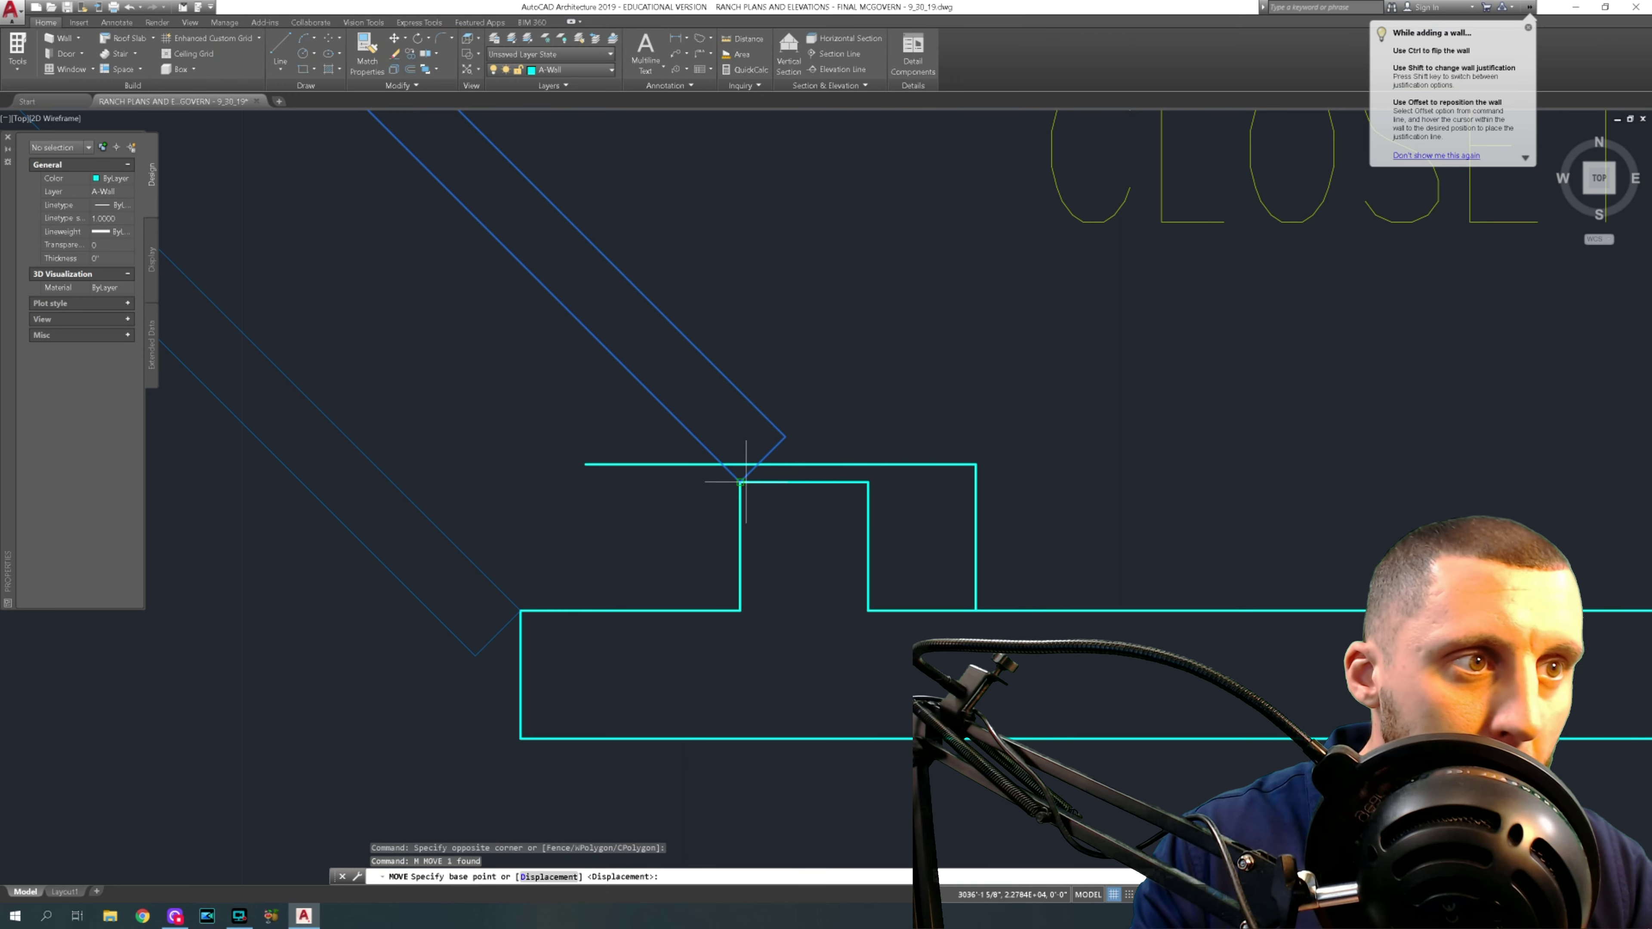
left_click(740, 482)
left_click(740, 464)
key("Escape")
- Erase both guide lines used to position the smaller closet's door
left_click(992, 422)
left_click(951, 483)
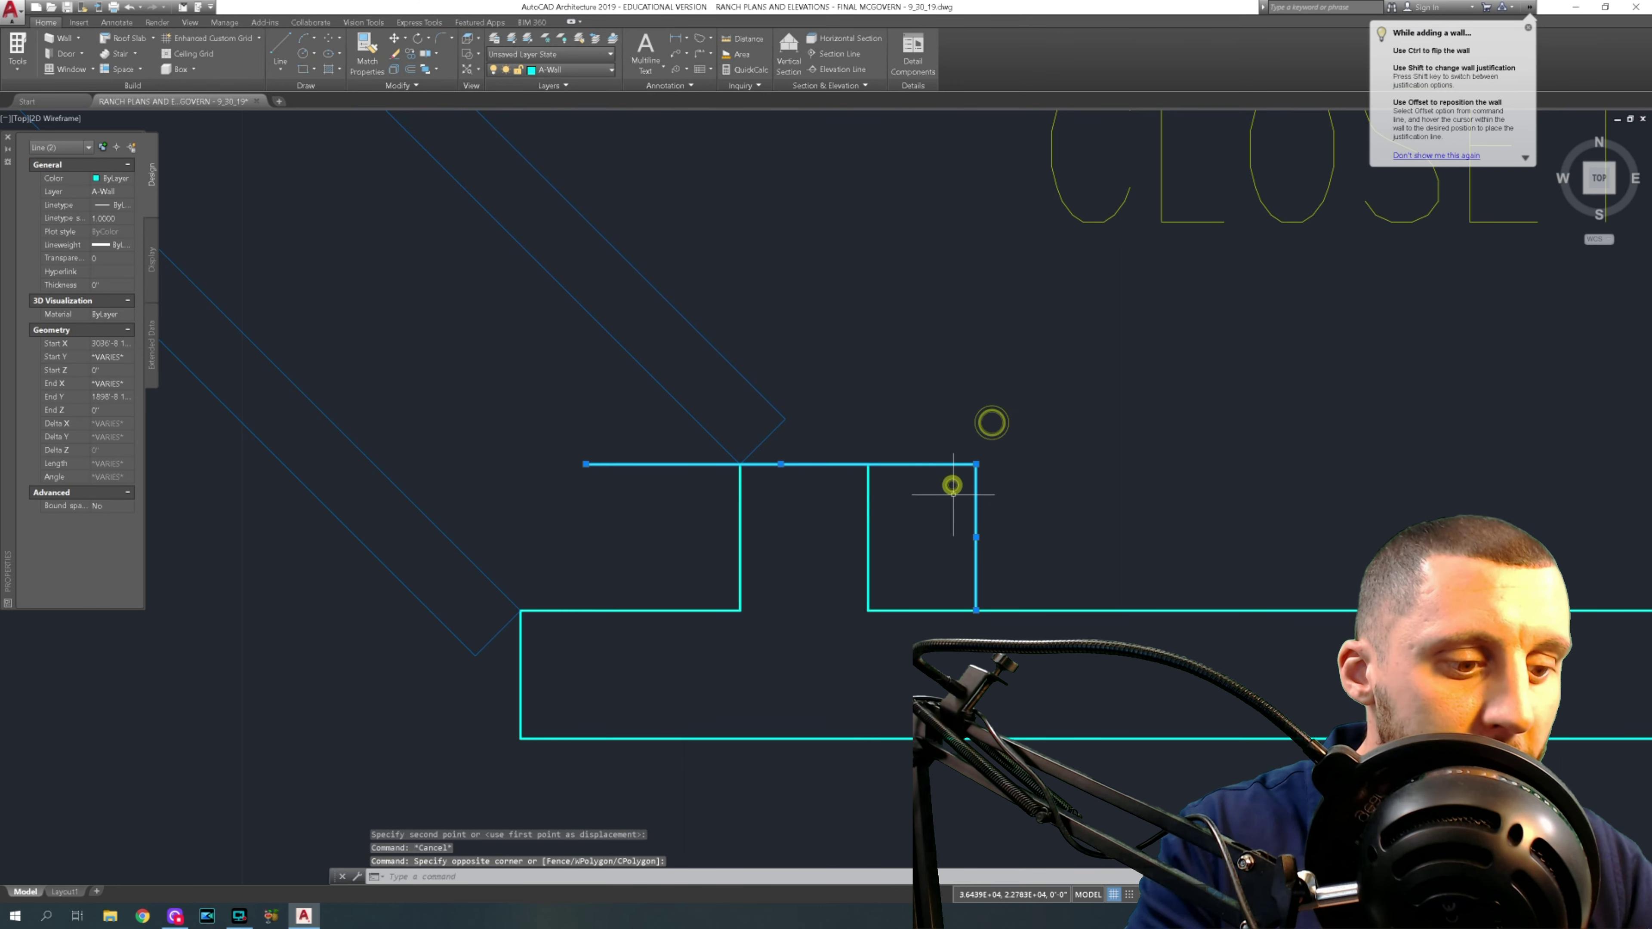
key("Delete")
scroll(952, 491, "down", 4)
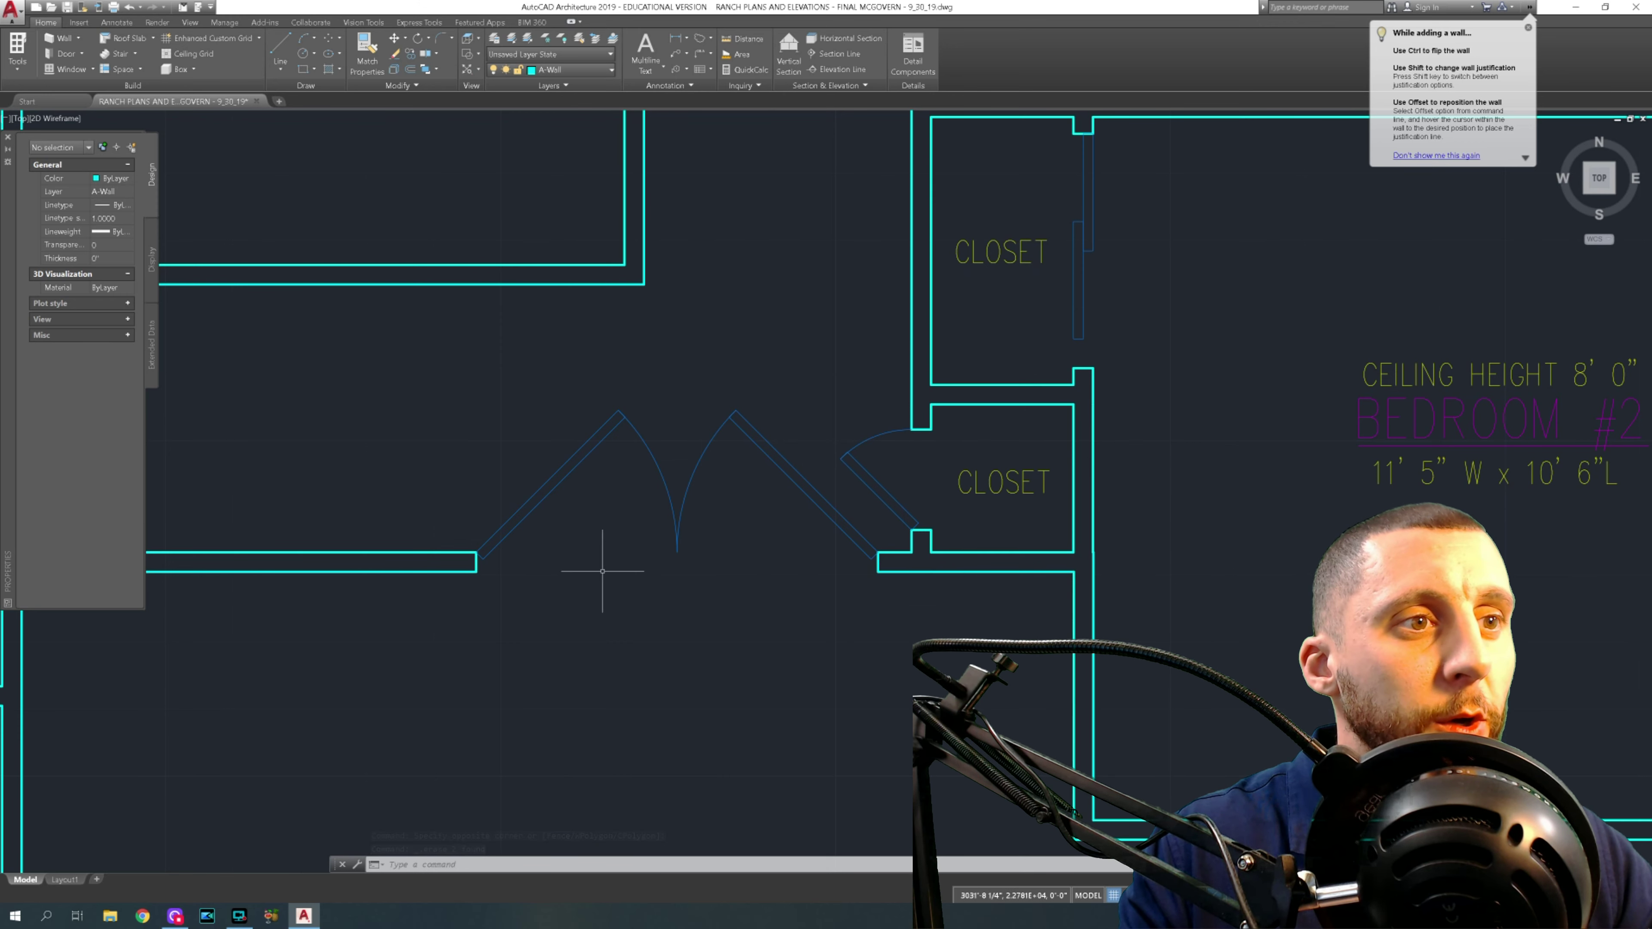
scroll(976, 487, "down", 4)
middle_click_drag(976, 488, 904, 433)
scroll(907, 564, "up", 3)
scroll(917, 533, "down", 1)
scroll(924, 527, "up", 1)
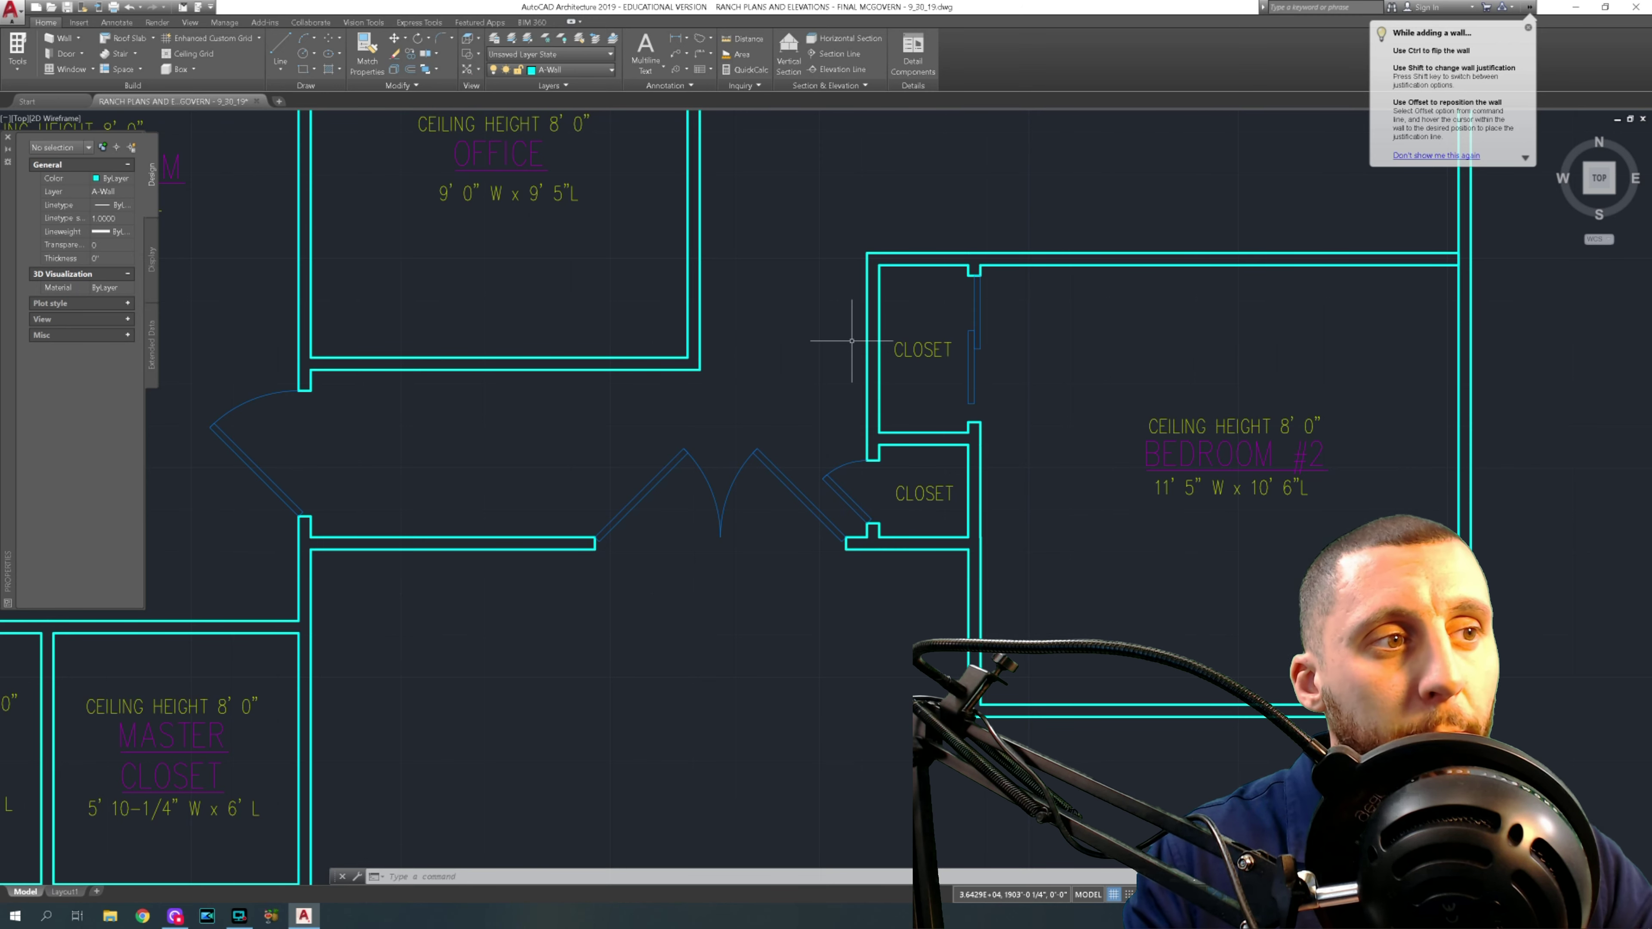
scroll(851, 340, "down", 2)
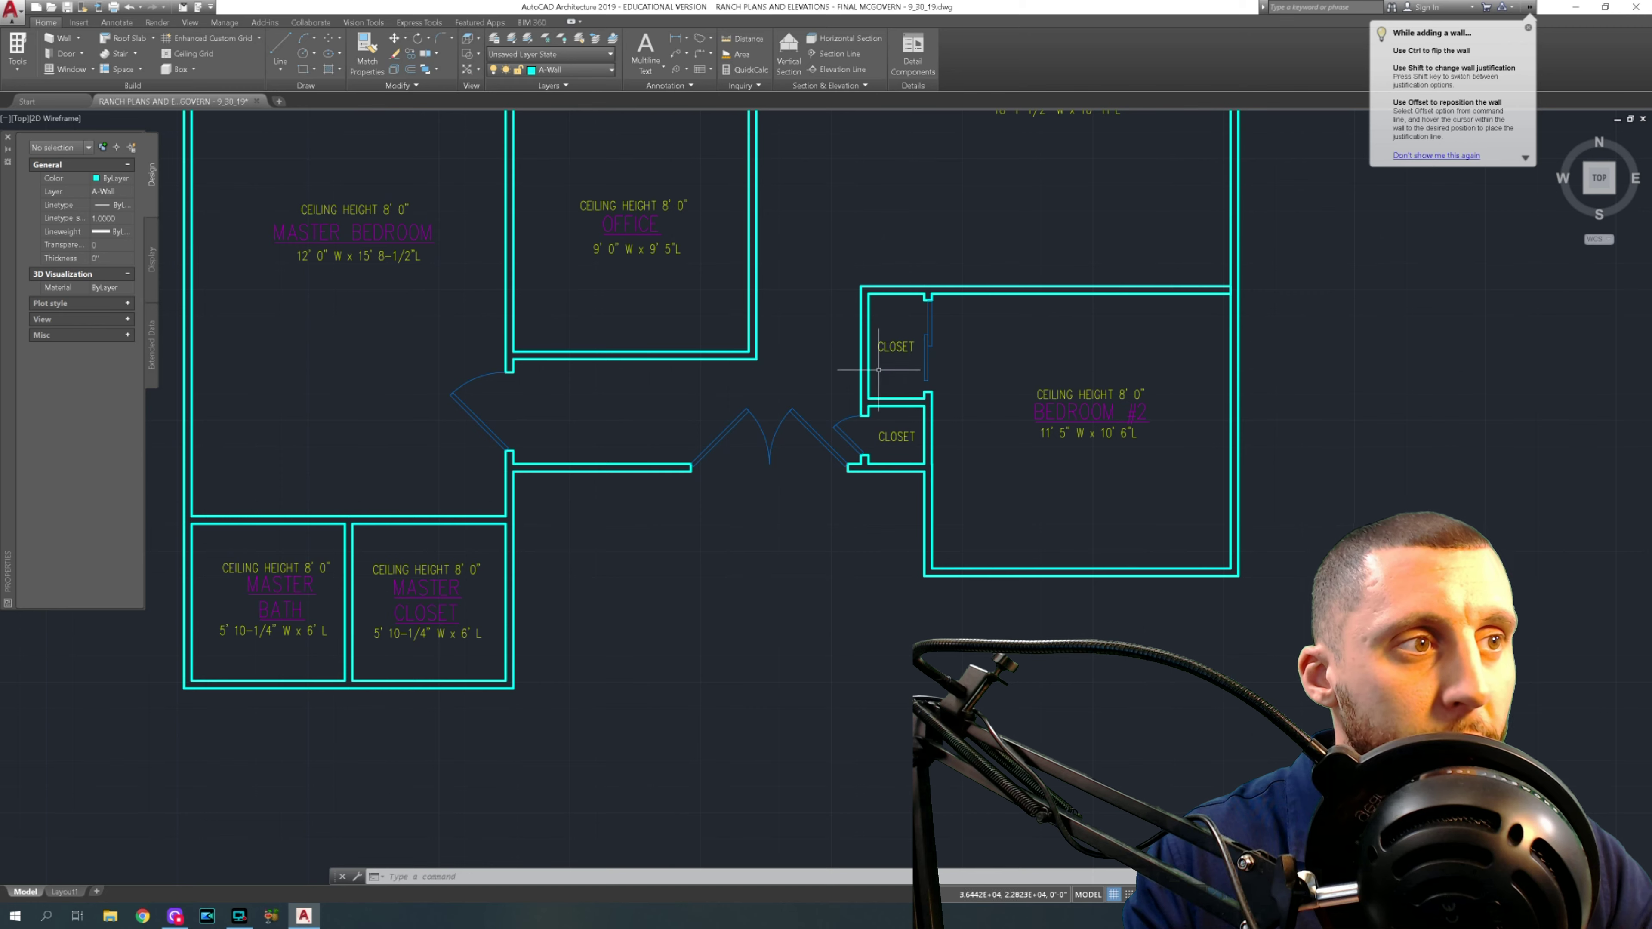
left_click(893, 396)
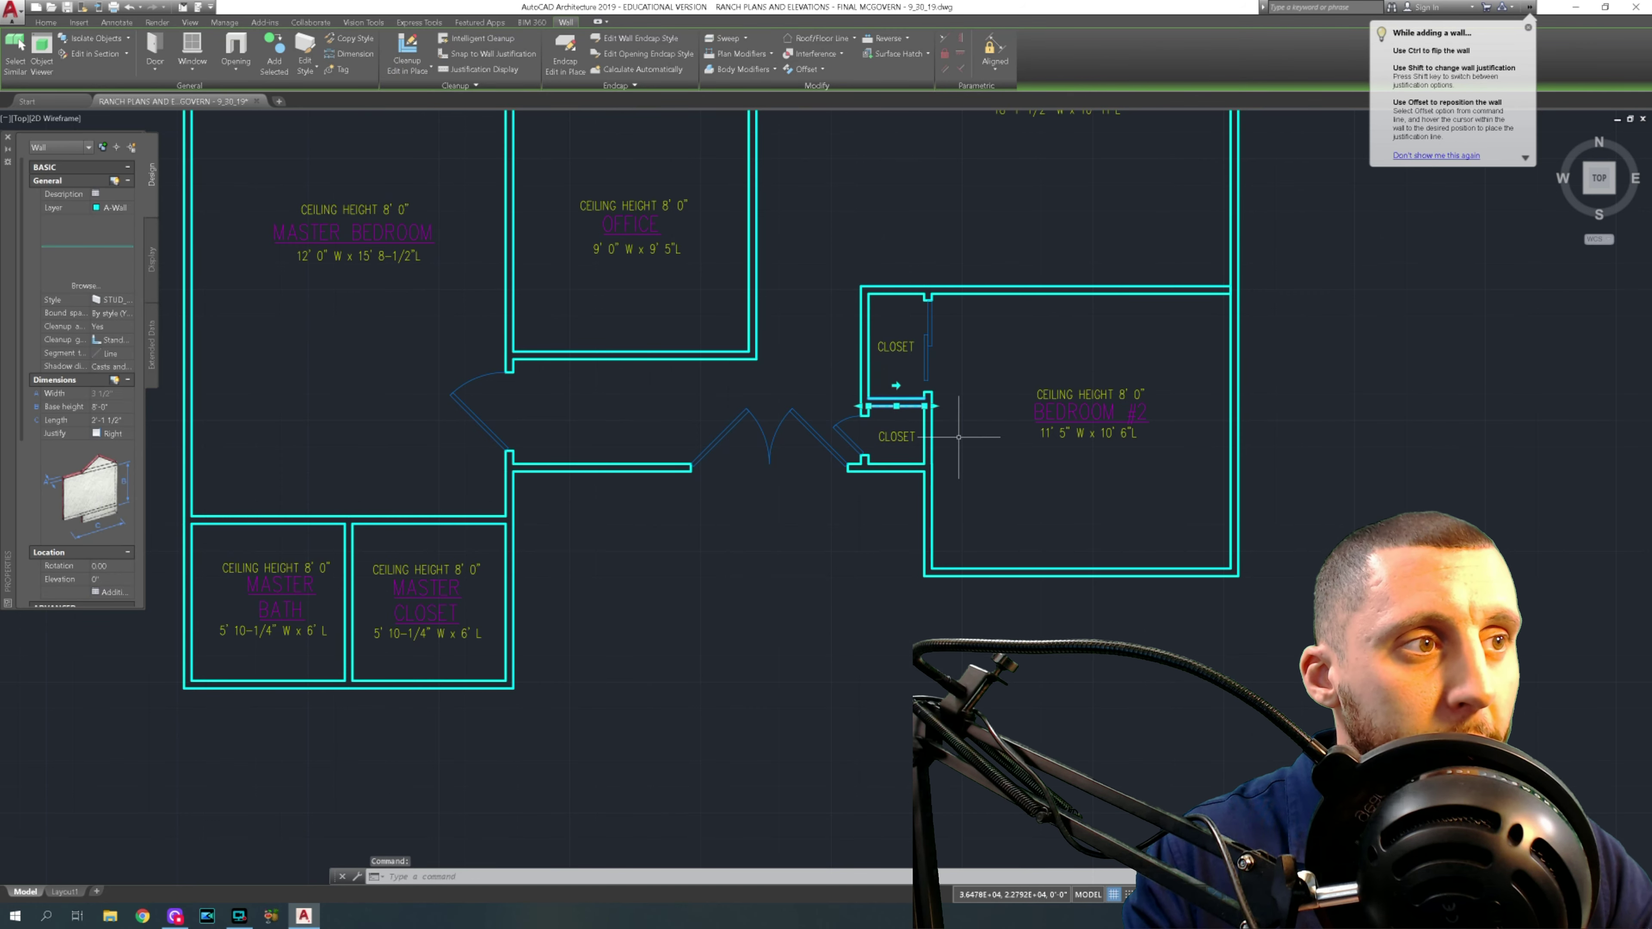
key("Delete")
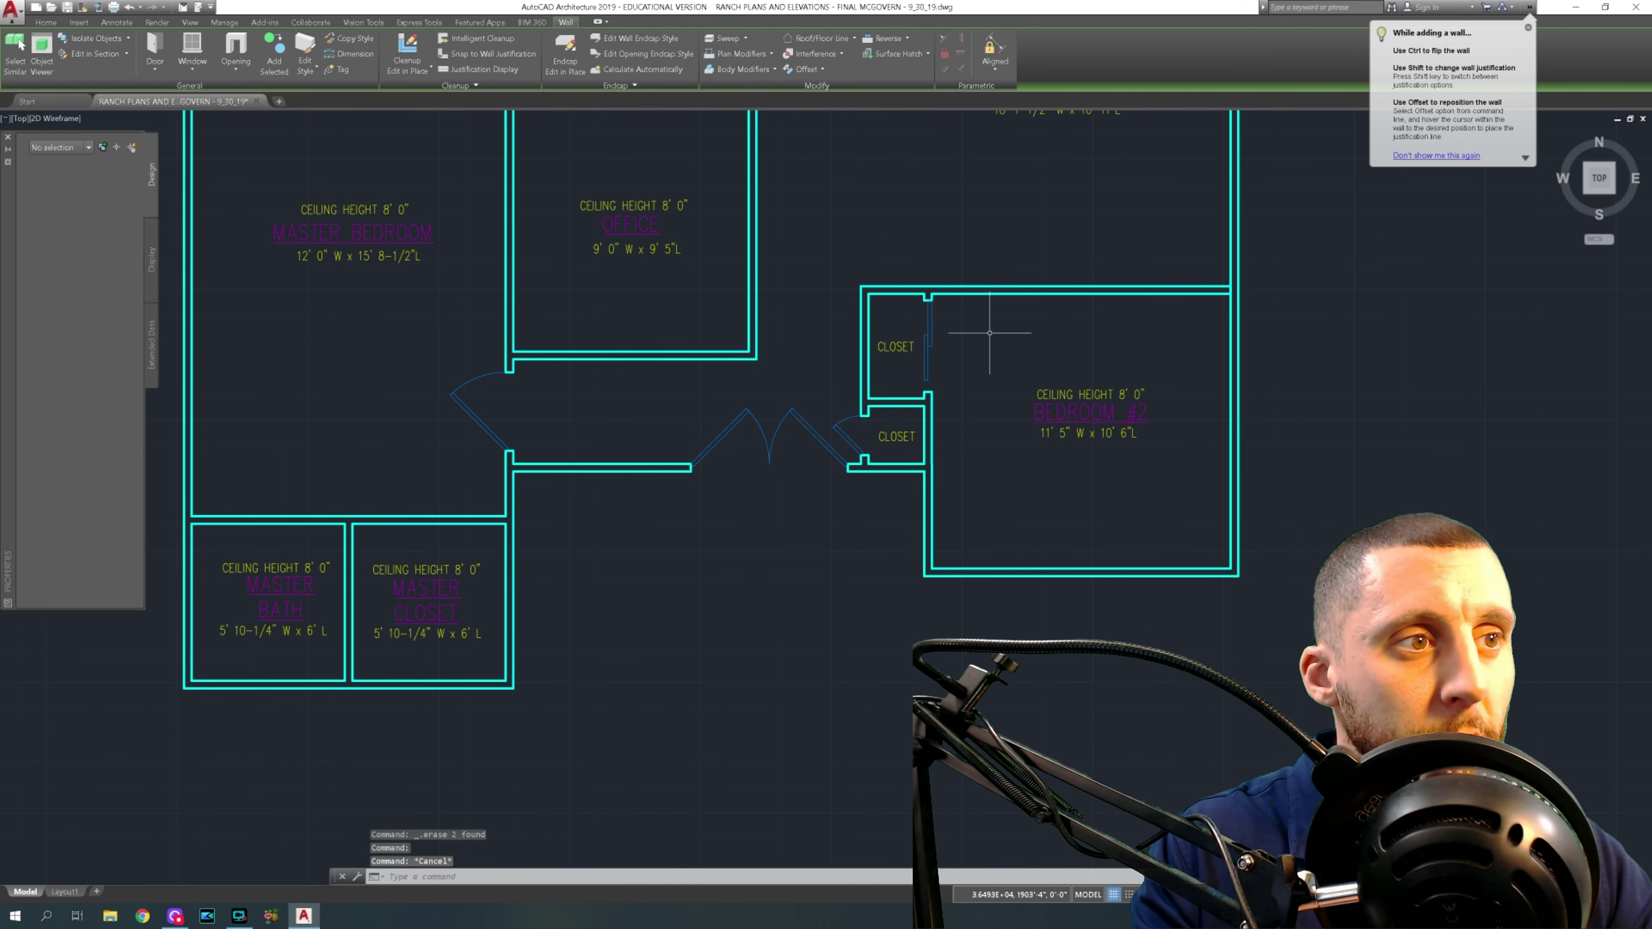
key("Escape")
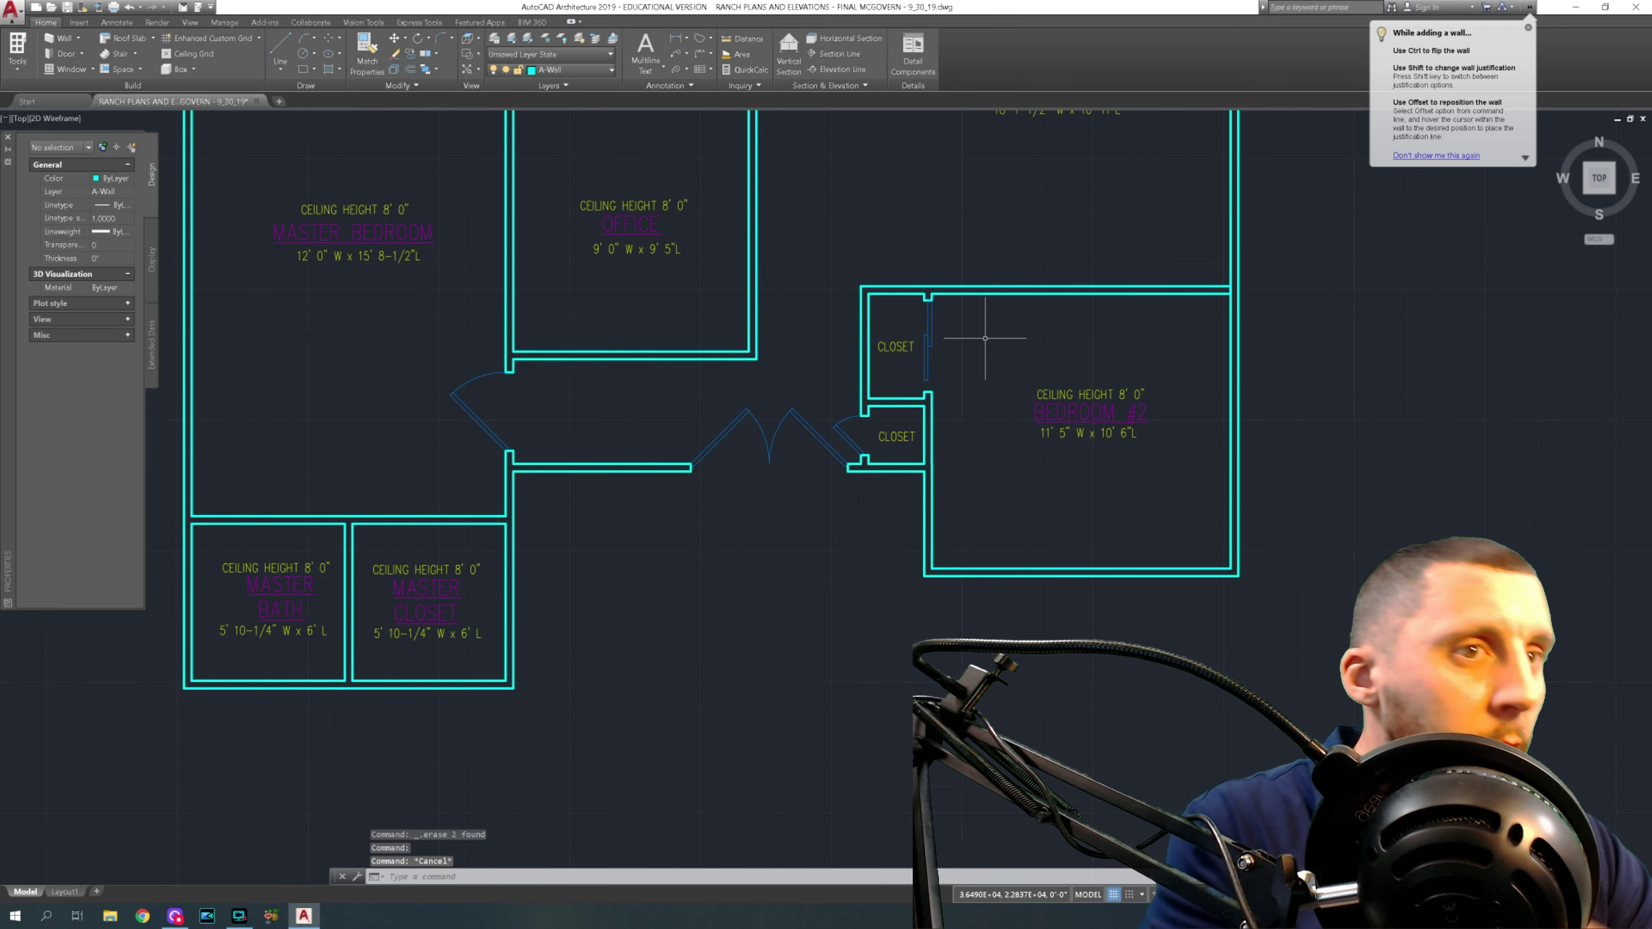
- Copy a 2868 door size label from the hallway in the finished reference floor plan
mouse_move(634, 411)
middle_mouse_down()
mouse_move(737, 443)
mouse_move(849, 442)
middle_mouse_up()
middle_click_drag(709, 421, 814, 443)
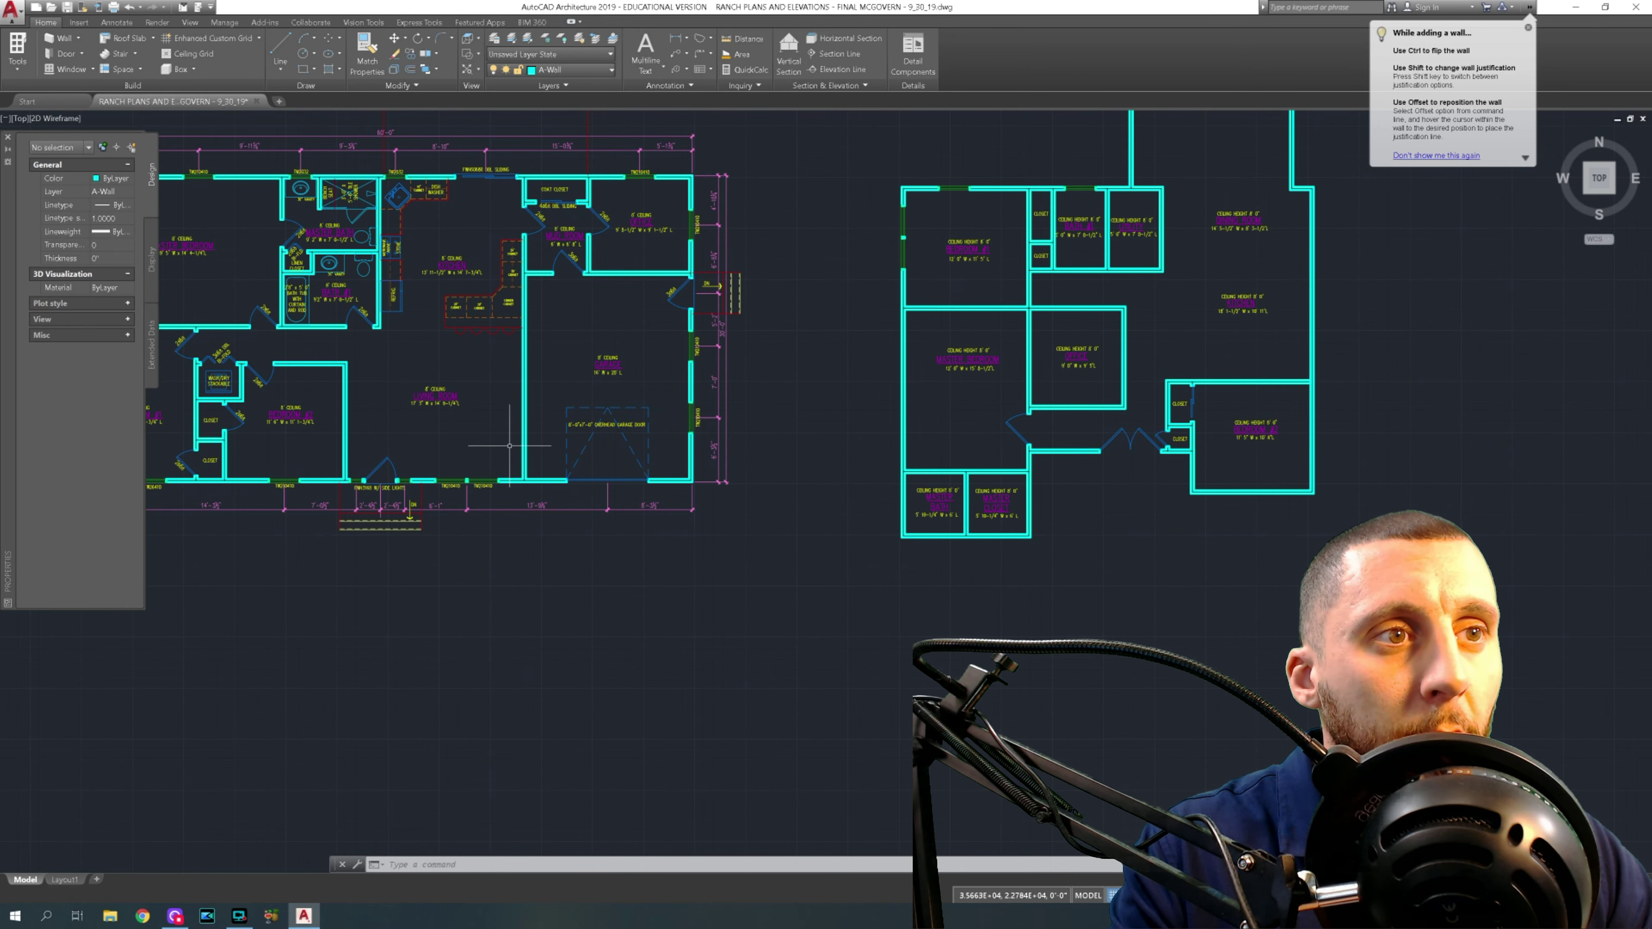
scroll(262, 328, "up", 6)
left_click(290, 291)
left_click(295, 295)
left_click(302, 284)
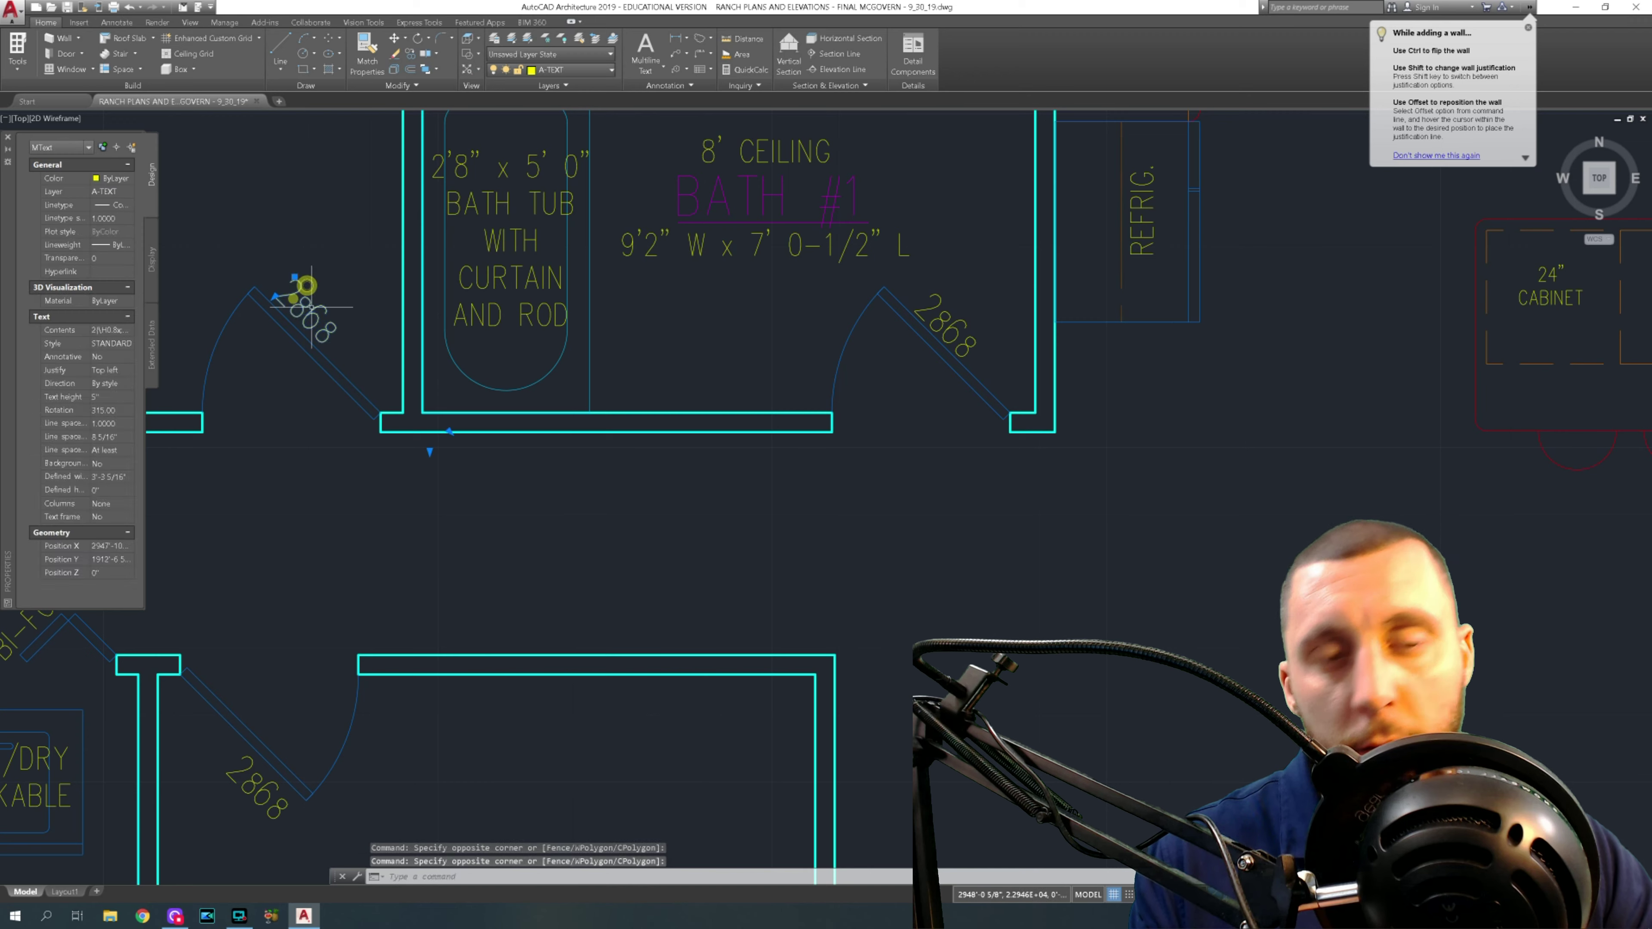
key("ctrl+c")
- Paste the copied door size label alongside the master bedroom door in the new plan
scroll(348, 347, "down", 8)
middle_click_drag(1073, 482, 761, 482)
scroll(763, 480, "up", 10)
key("ctrl+v")
left_click(729, 488)
middle_click_drag(729, 481, 730, 476)
- Change the master bedroom door's size label to 3068
left_click(755, 448)
double_click(755, 448)
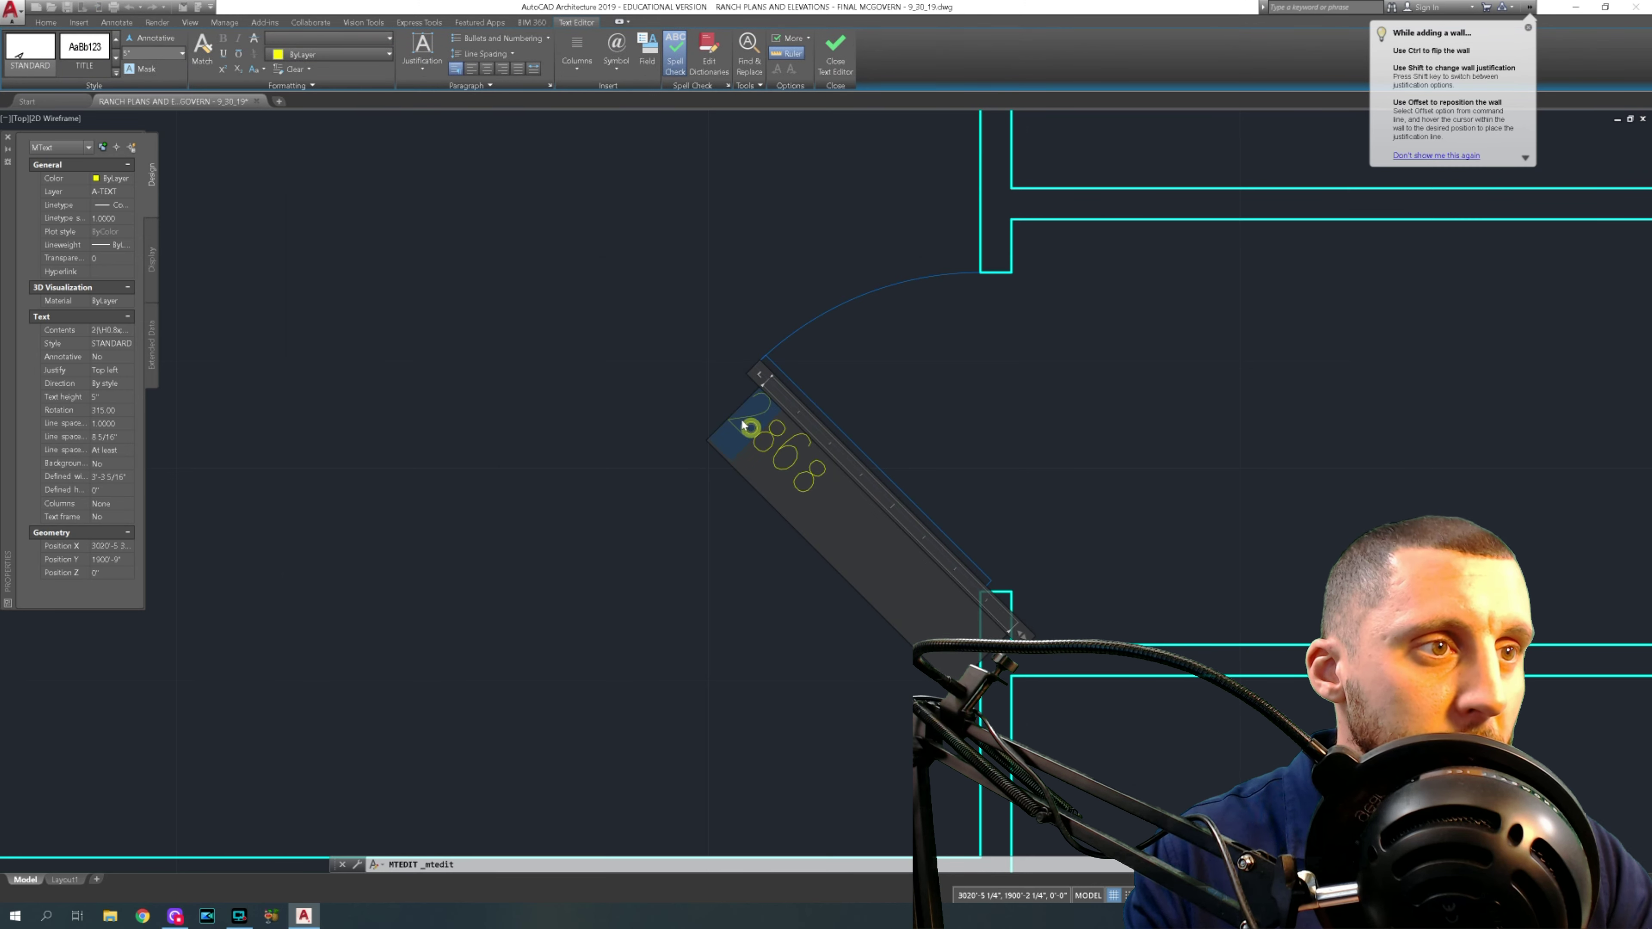
type("3")
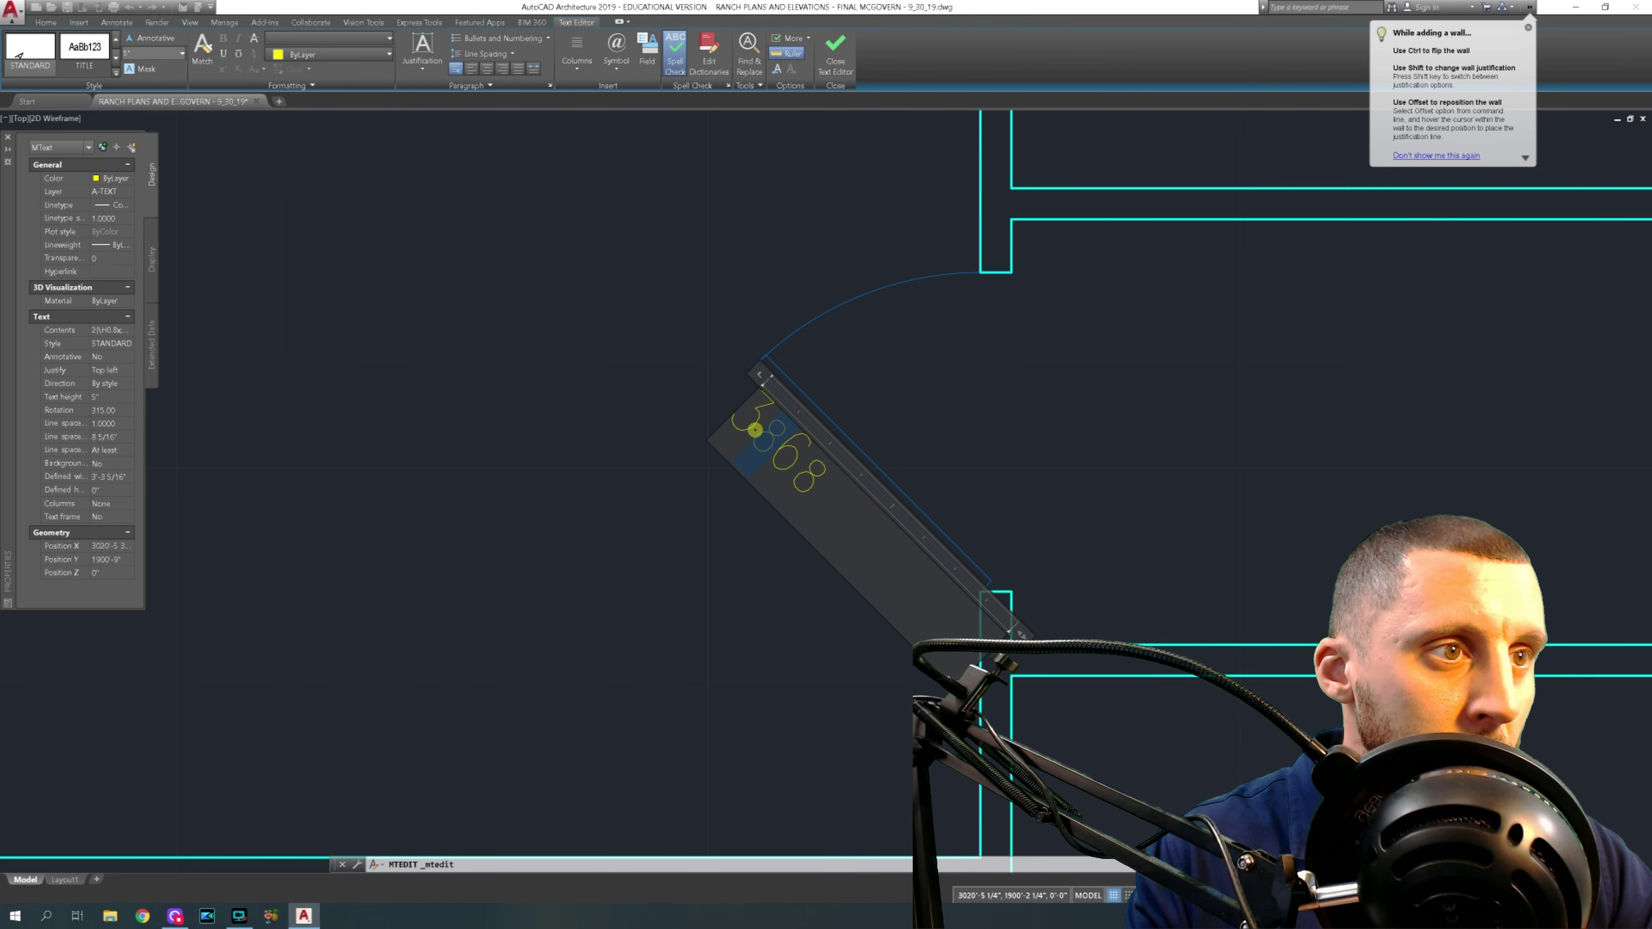
type("0")
left_click(746, 551)
- Paste another 2868 label above the left leaf of the hallway double door
scroll(746, 550, "down", 5)
key("ctrl+v")
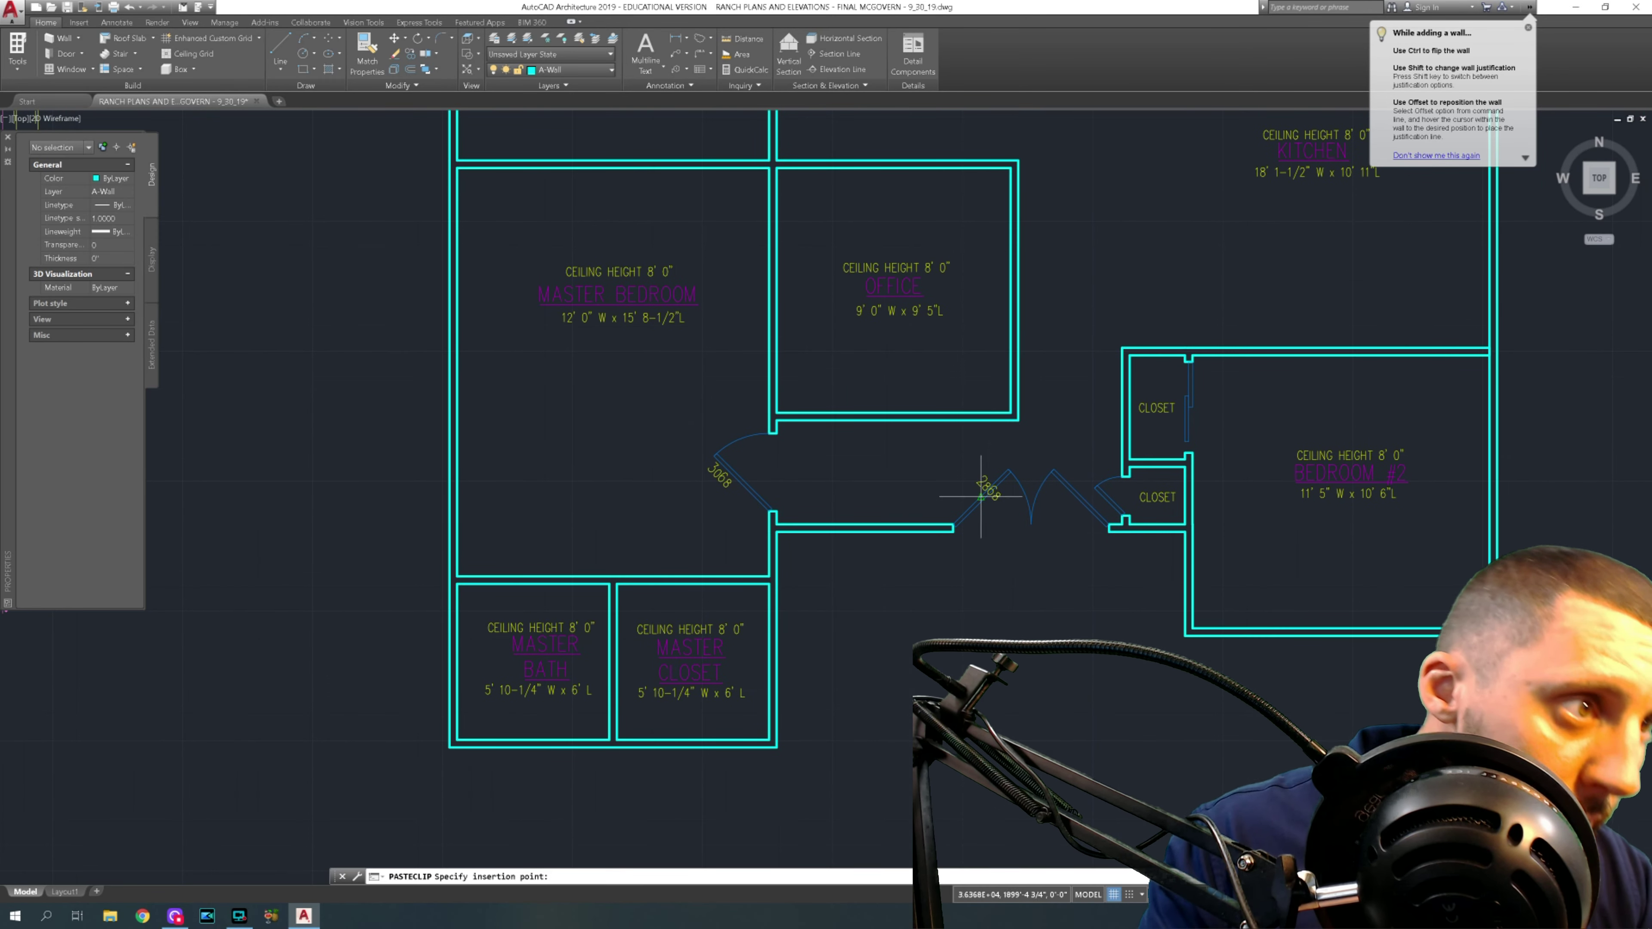
scroll(1059, 487, "up", 5)
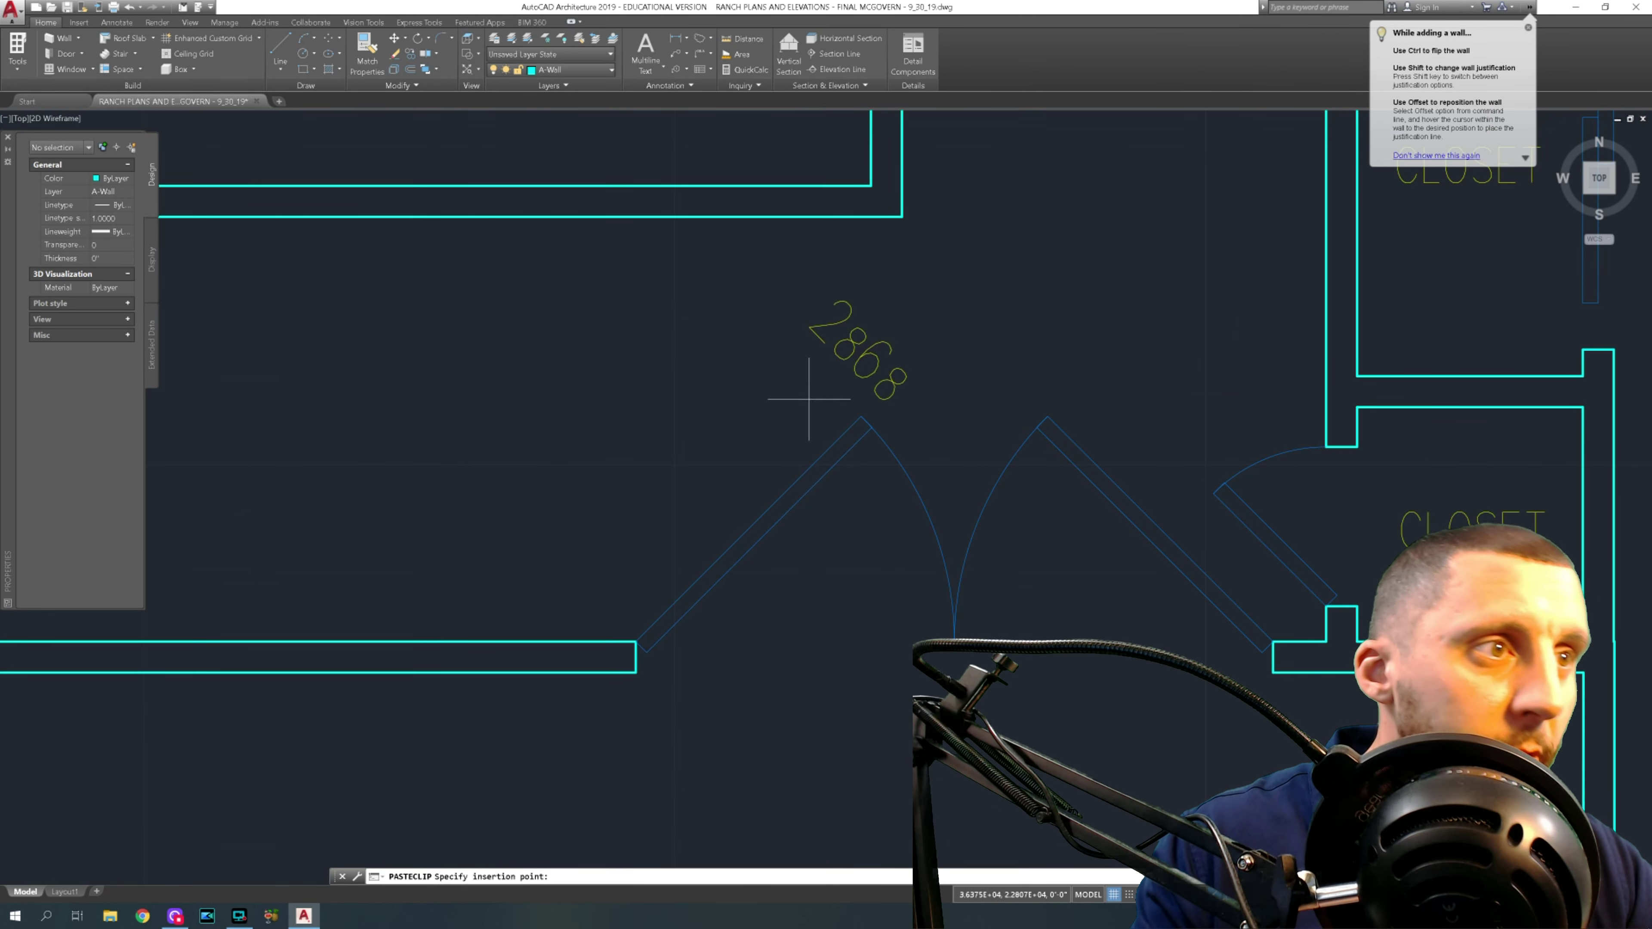
left_click(805, 380)
- Rotate the pasted 2868 label 90 degrees counterclockwise to run parallel to the double door's left leaf
left_click(796, 359)
type("ROTATE")
key("Return")
left_click(821, 382)
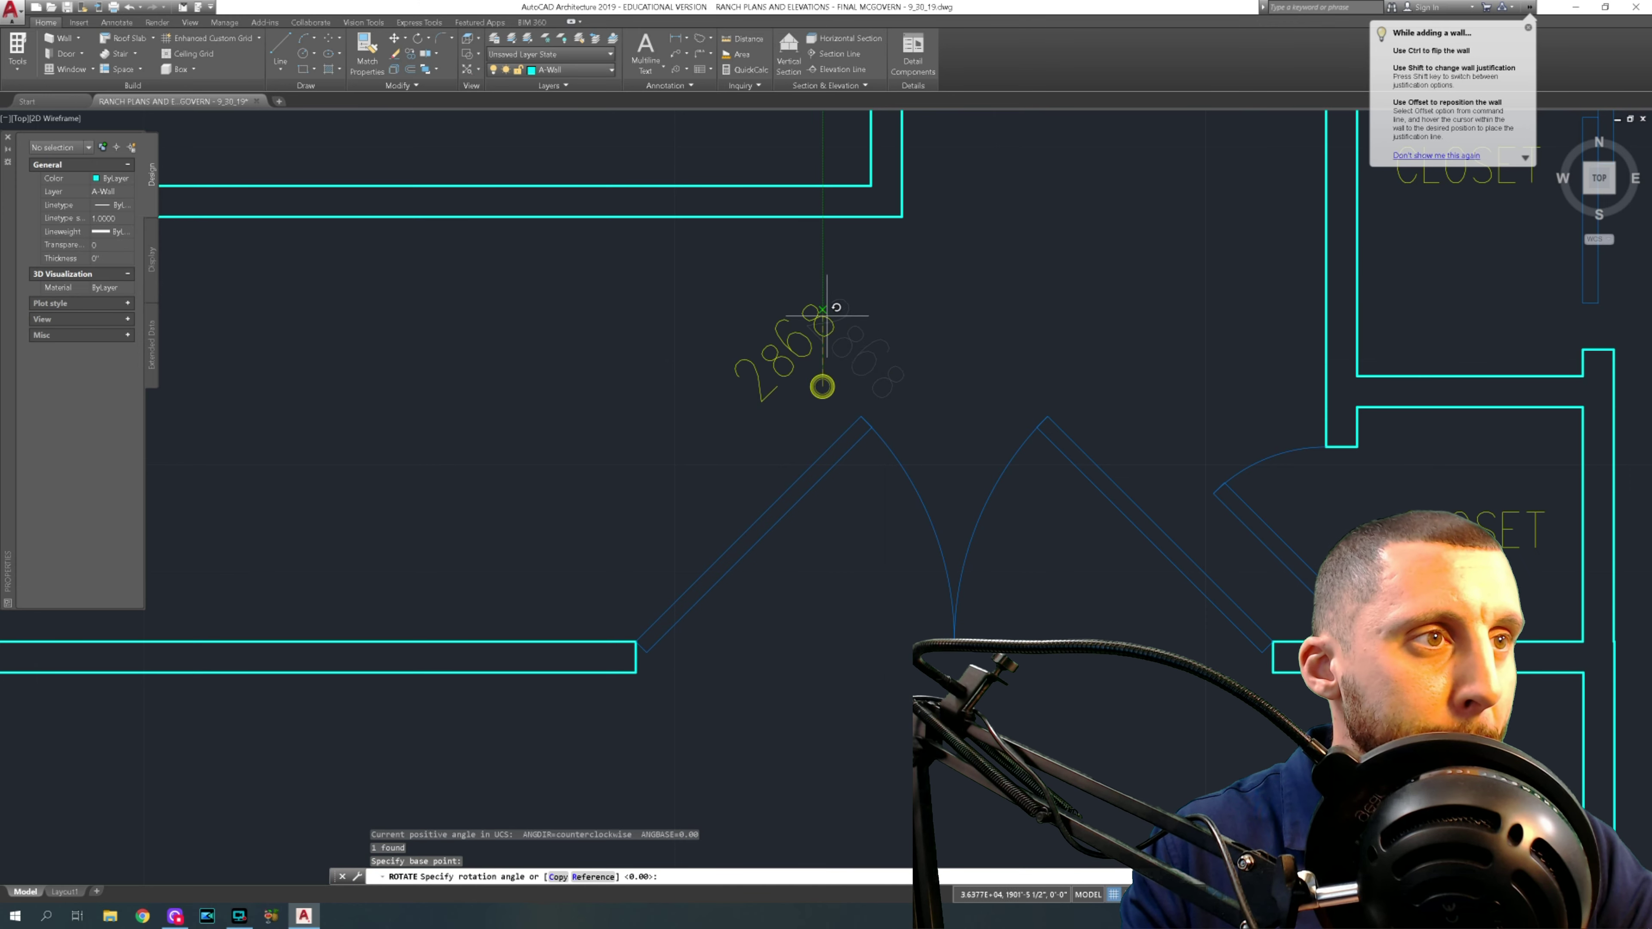
left_click(828, 269)
- Complete the 90-degree rotation of the double door's size label and change its text to 3068 (X2)
left_click(839, 283)
left_click(796, 376)
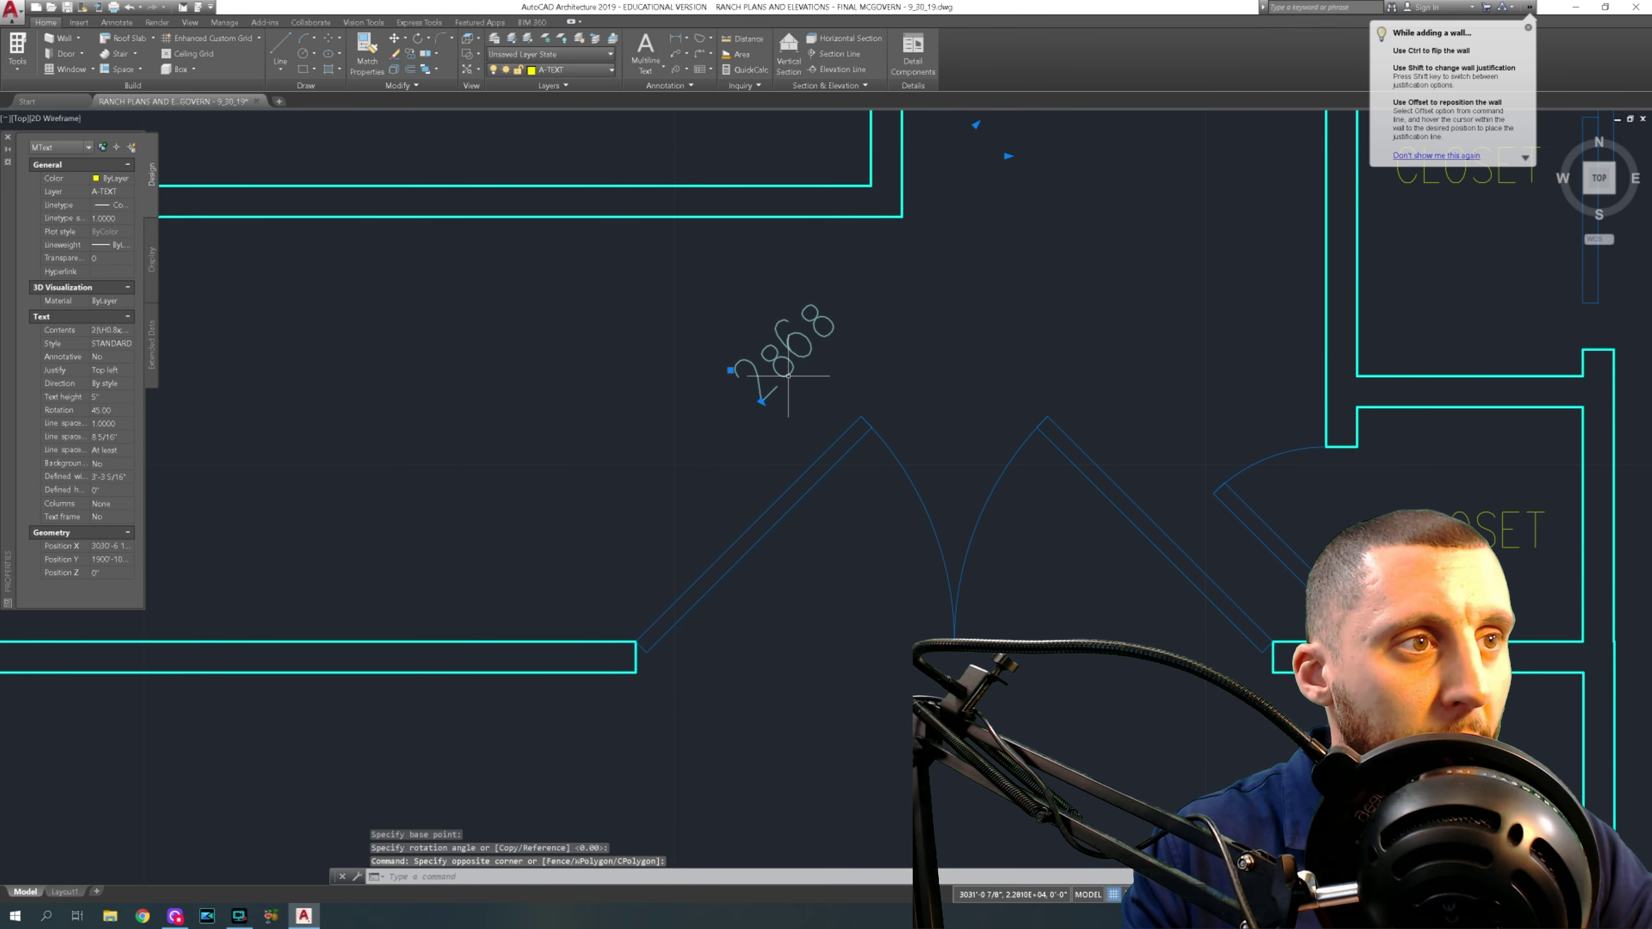
double_click(788, 376)
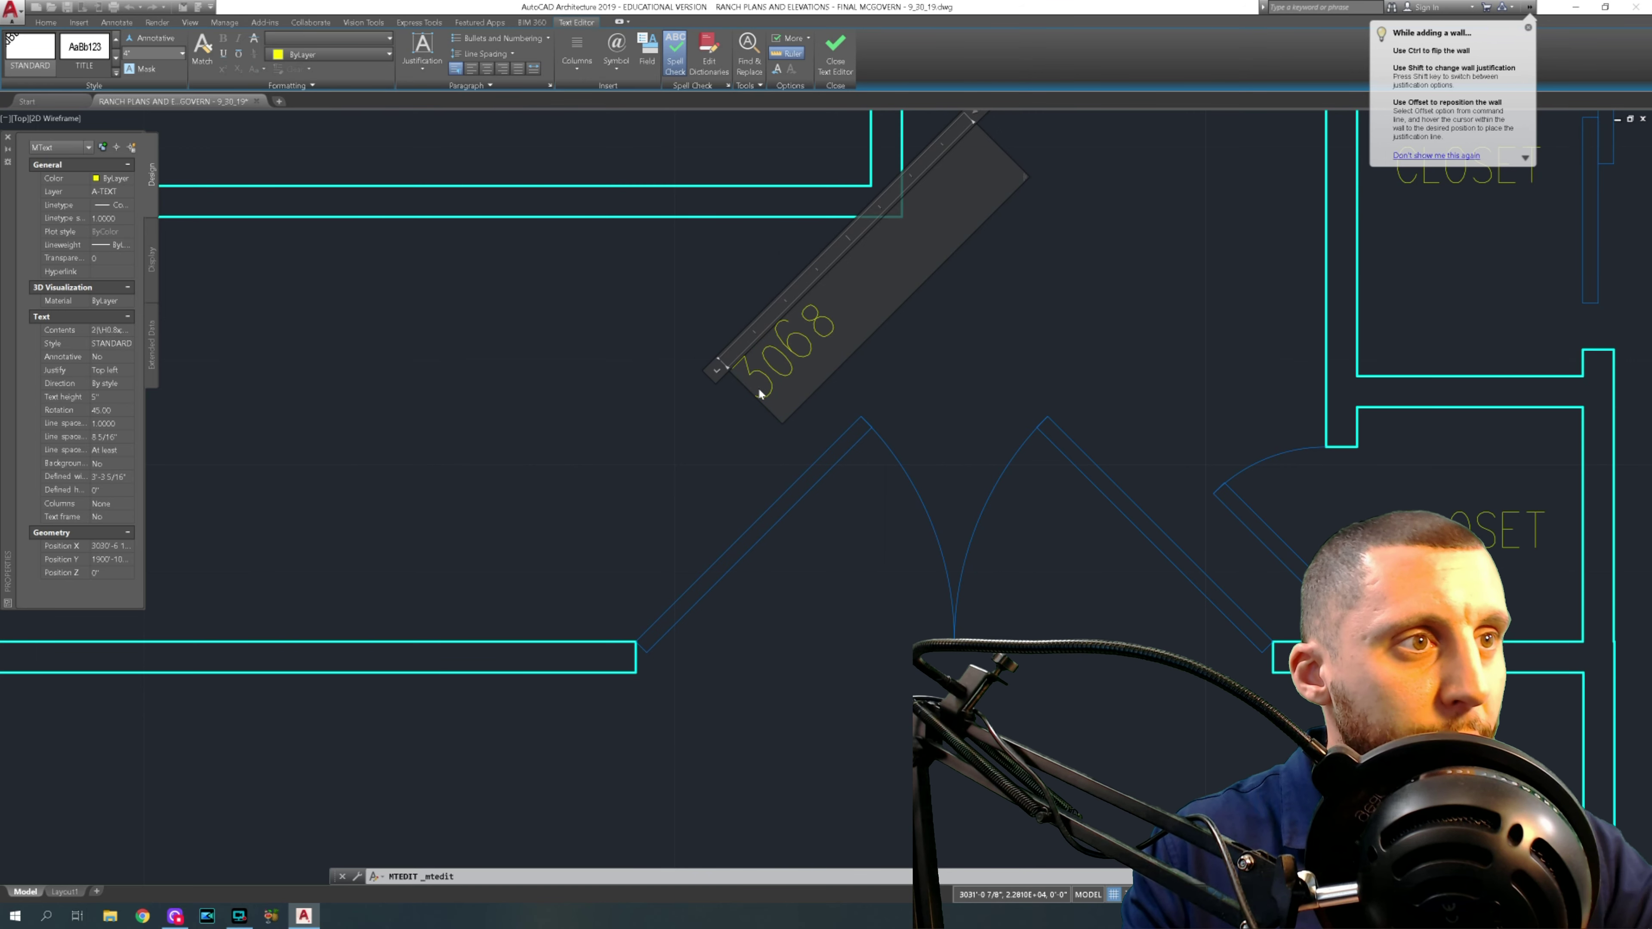
type("(")
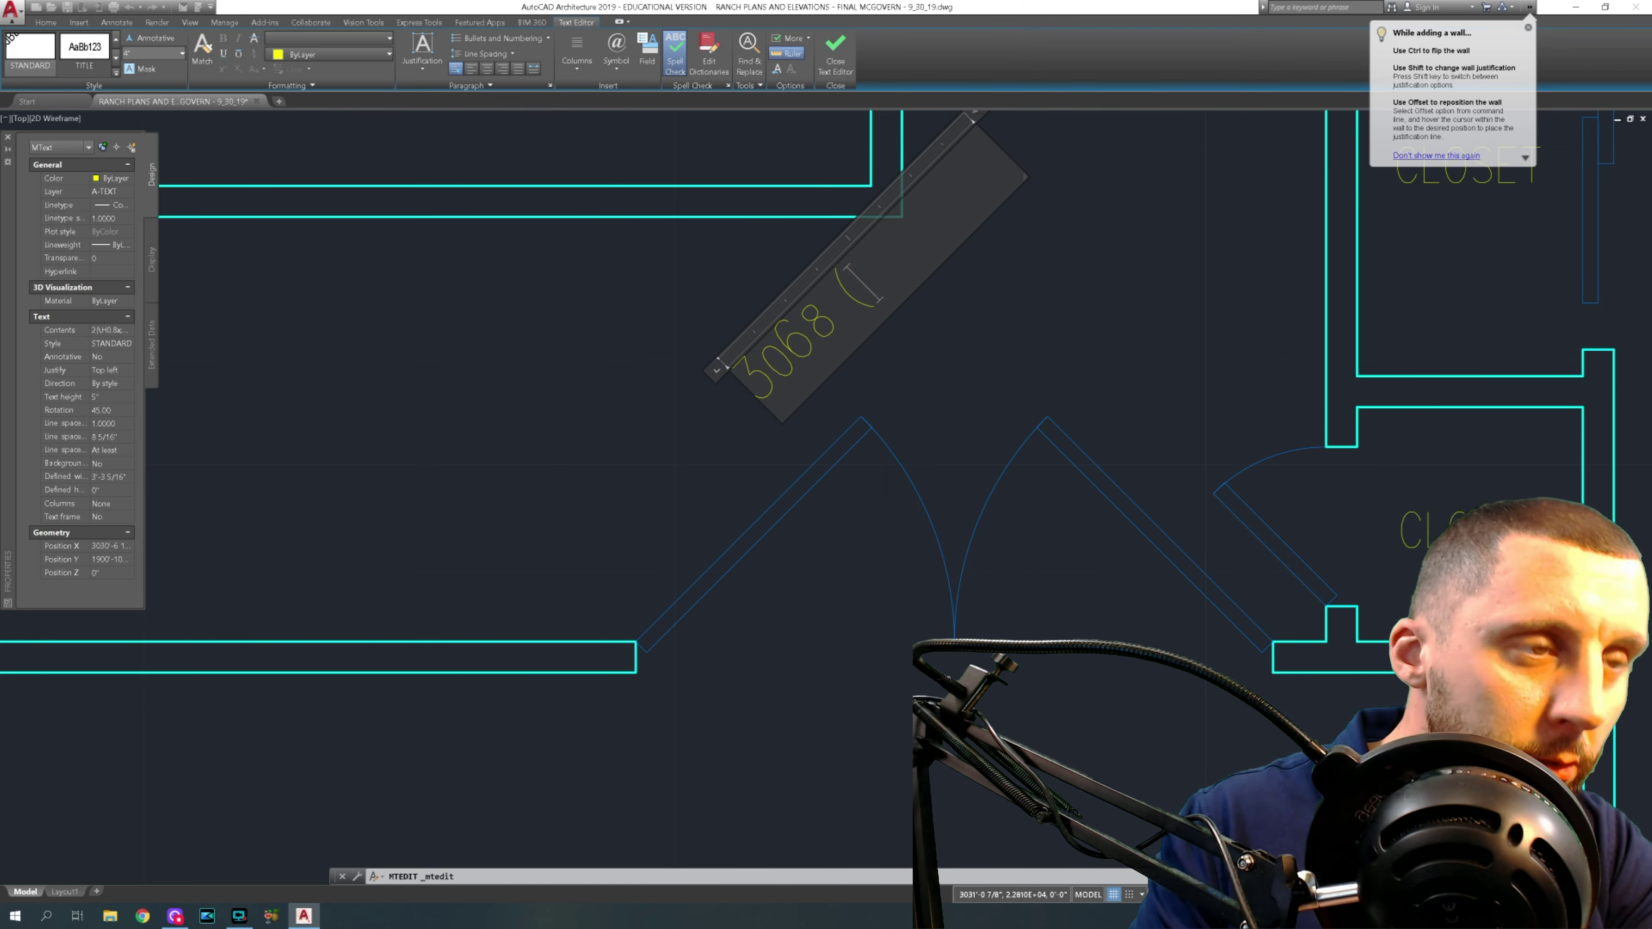
type("X21)")
left_click(936, 357)
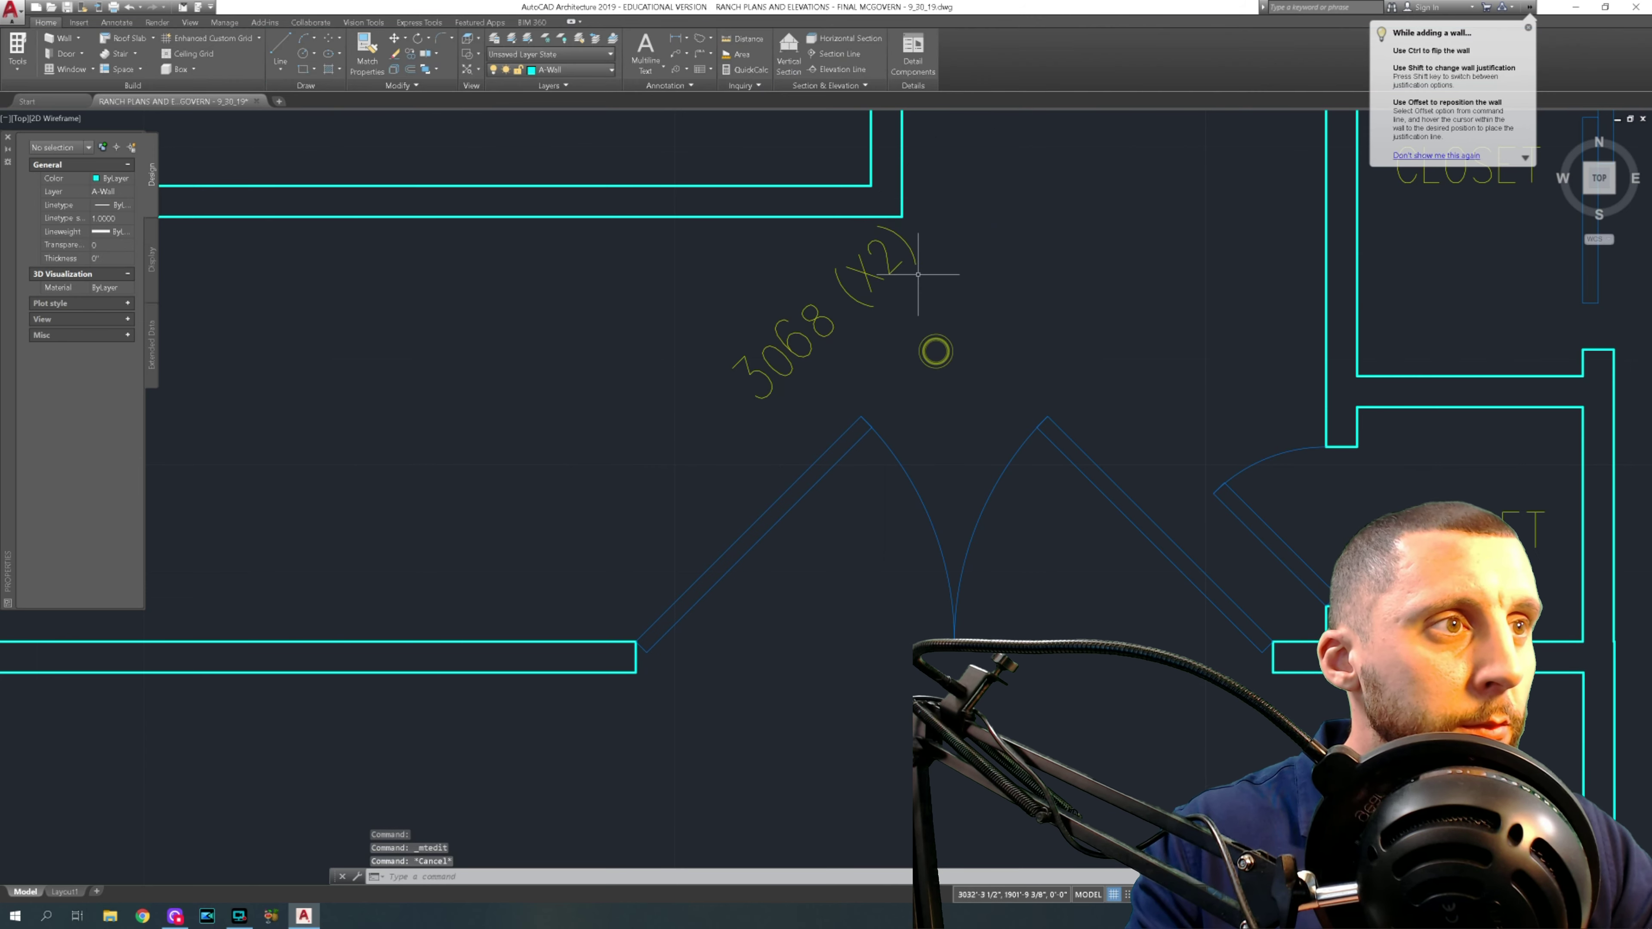
- Move the 3068 (X2) label down so it sits alongside the double door's left leaf
left_click(911, 248)
left_click(896, 276)
type("m")
key("Return")
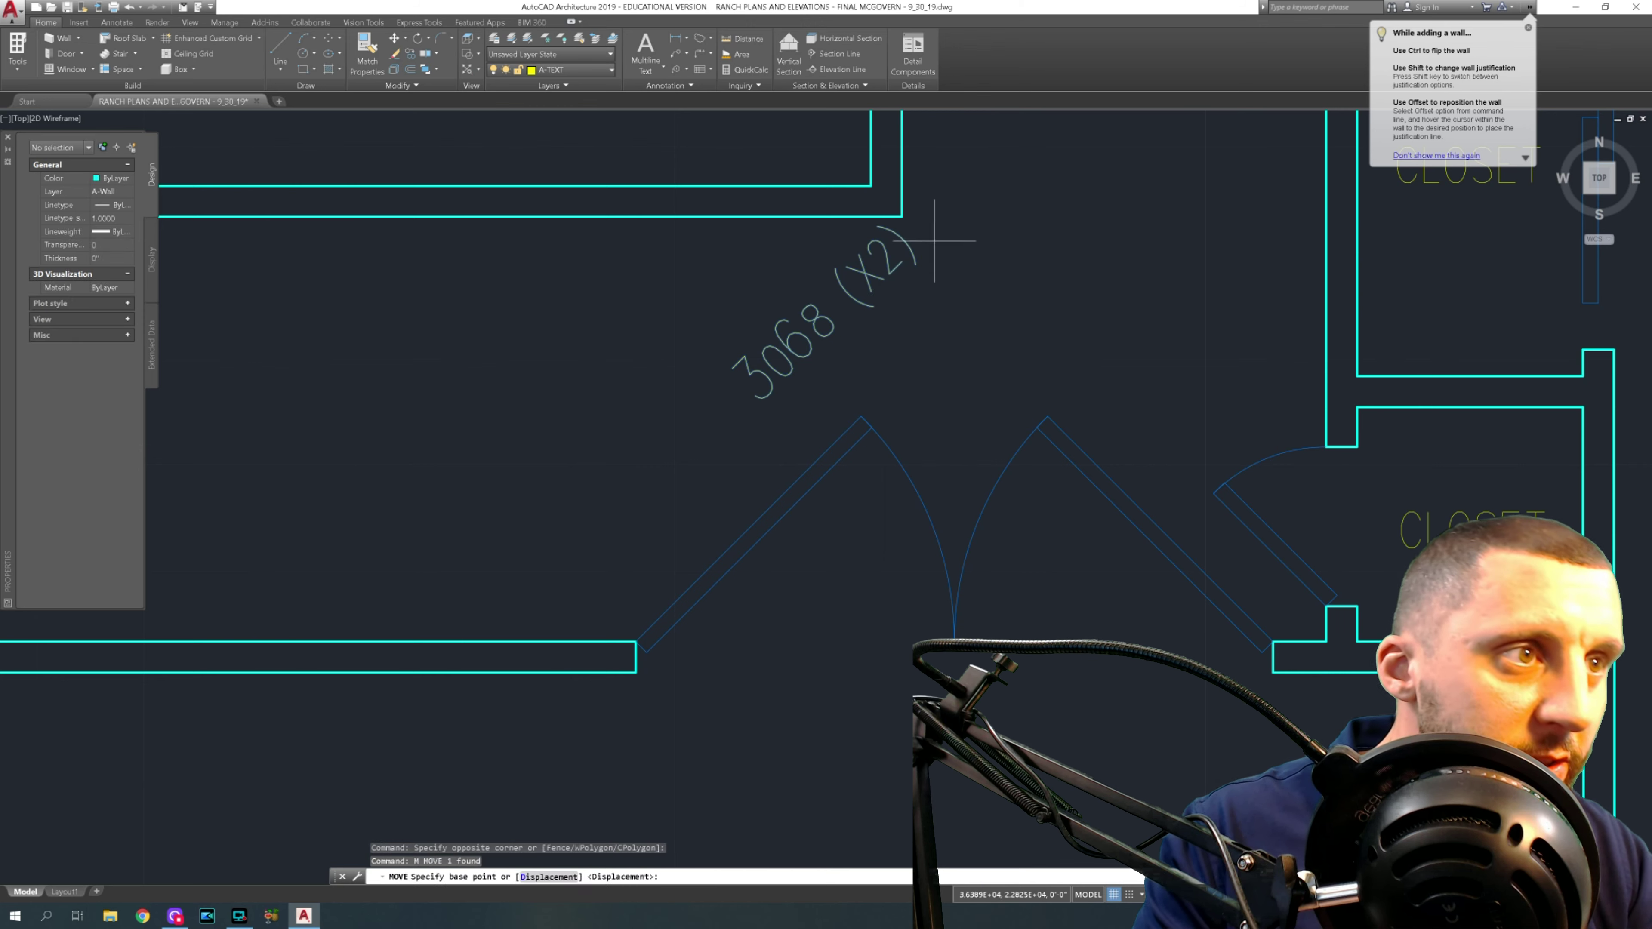
left_click(944, 260)
left_click(897, 396)
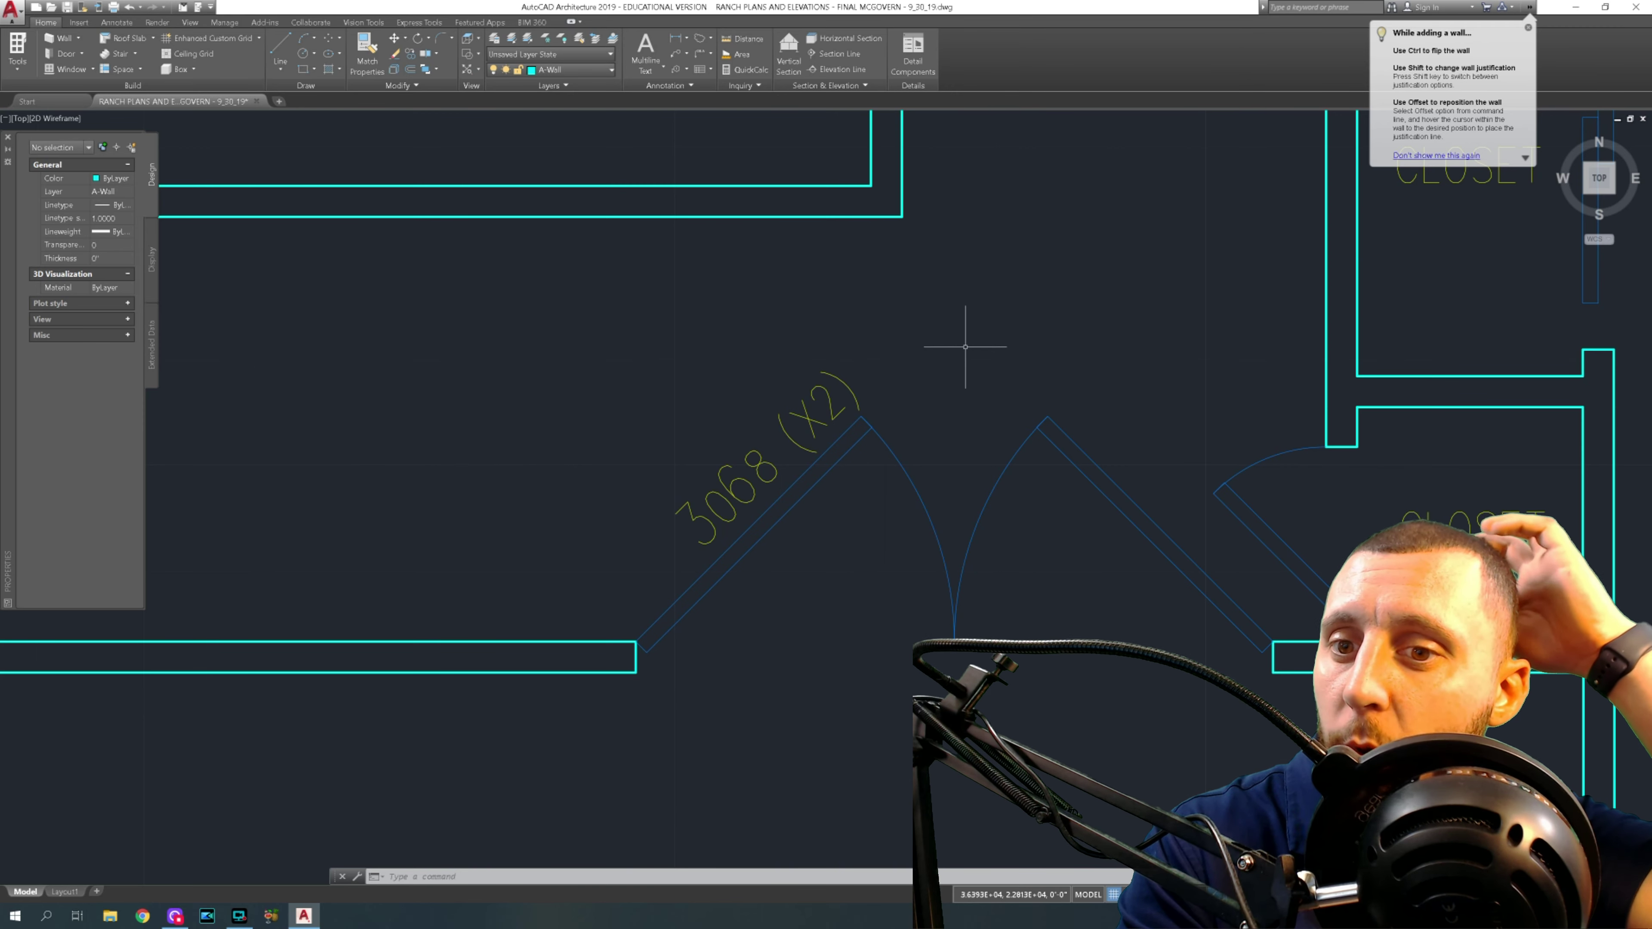
- Copy the 3068 (X2) label and paste it above the small hallway closet's door
scroll(981, 360, "down", 6)
scroll(924, 403, "up", 7)
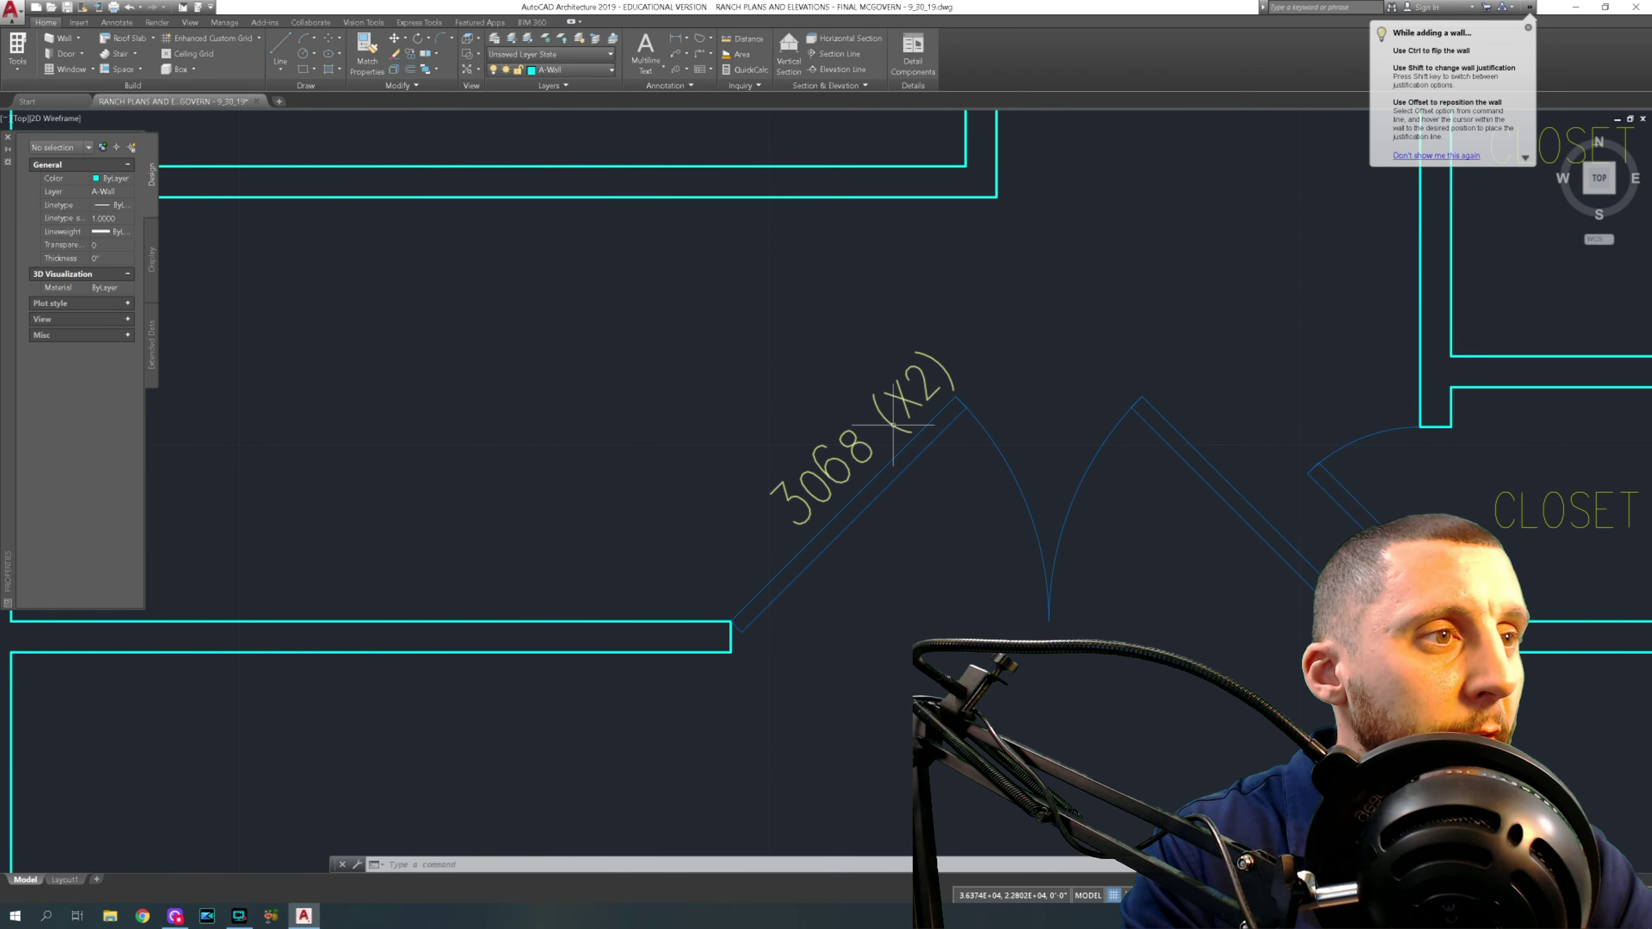
left_click(893, 425)
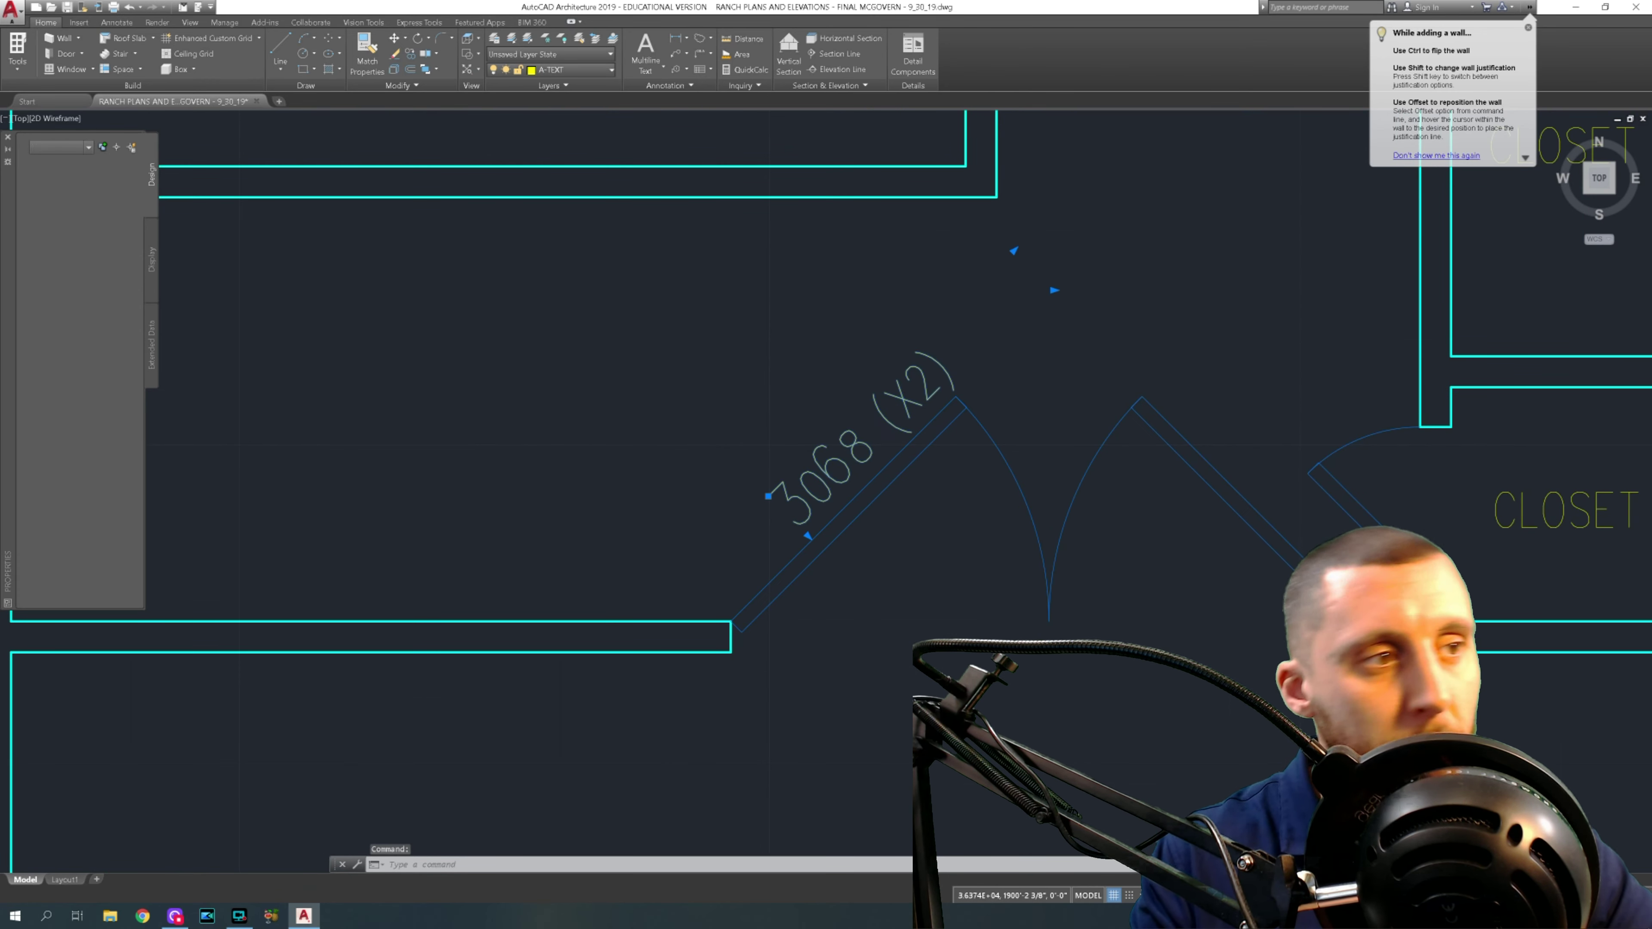
key("ctrl+c")
key("ctrl+v")
scroll(1180, 472, "down", 3)
scroll(1041, 443, "up", 2)
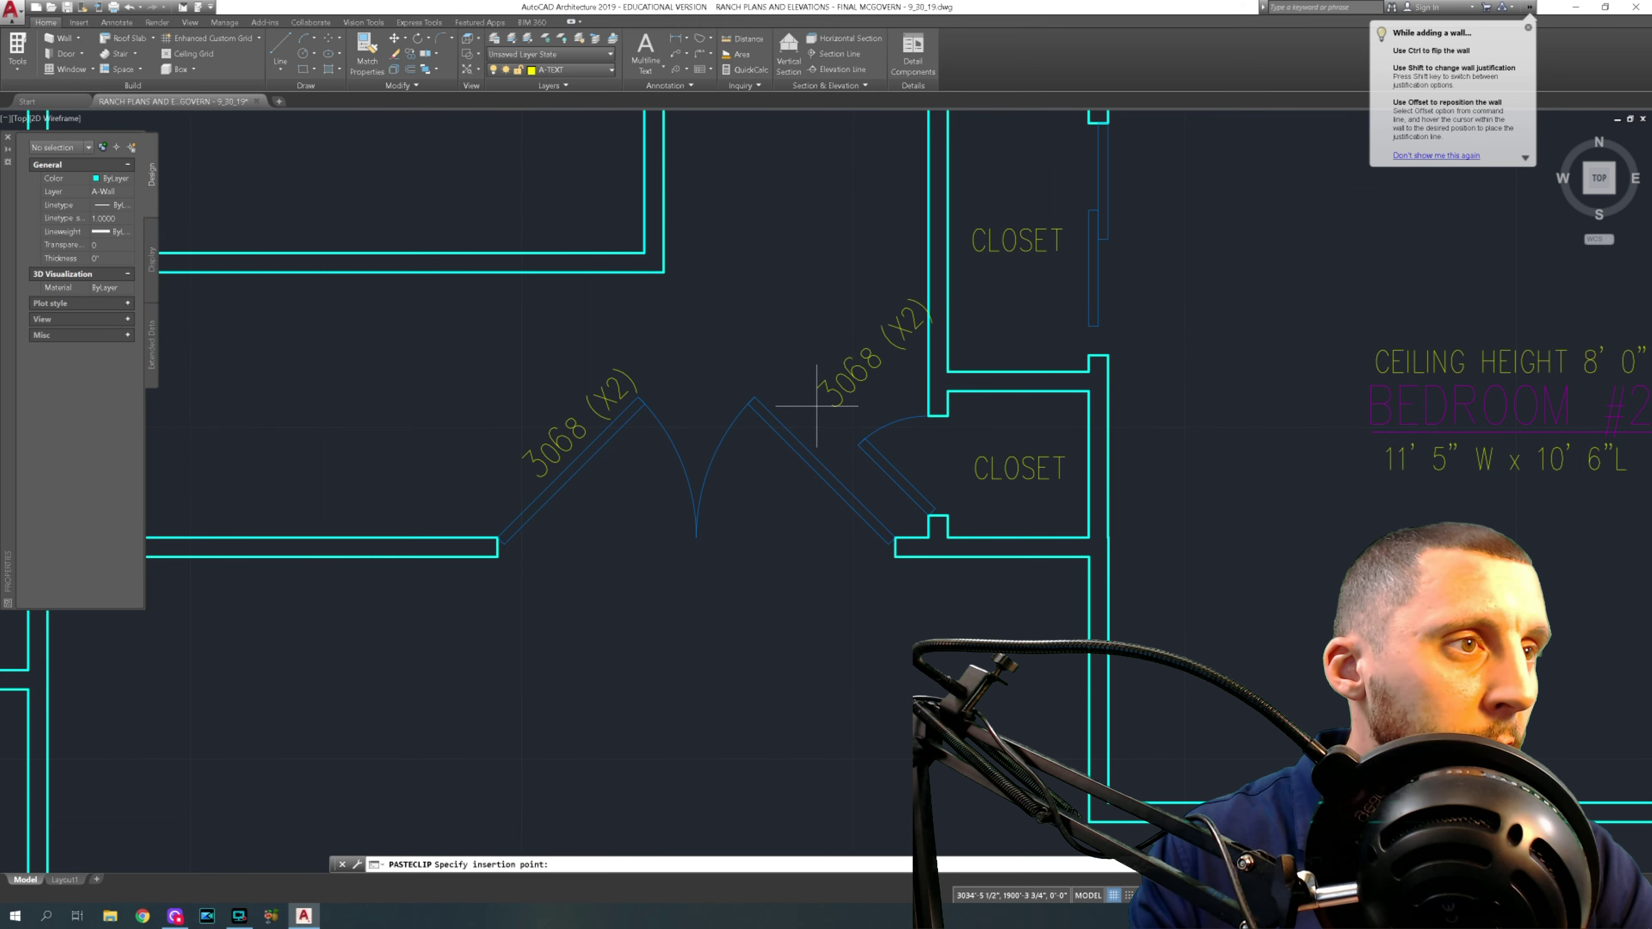
left_click(845, 371)
- Change the door size in the pasted closet door label to 1668
double_click(838, 383)
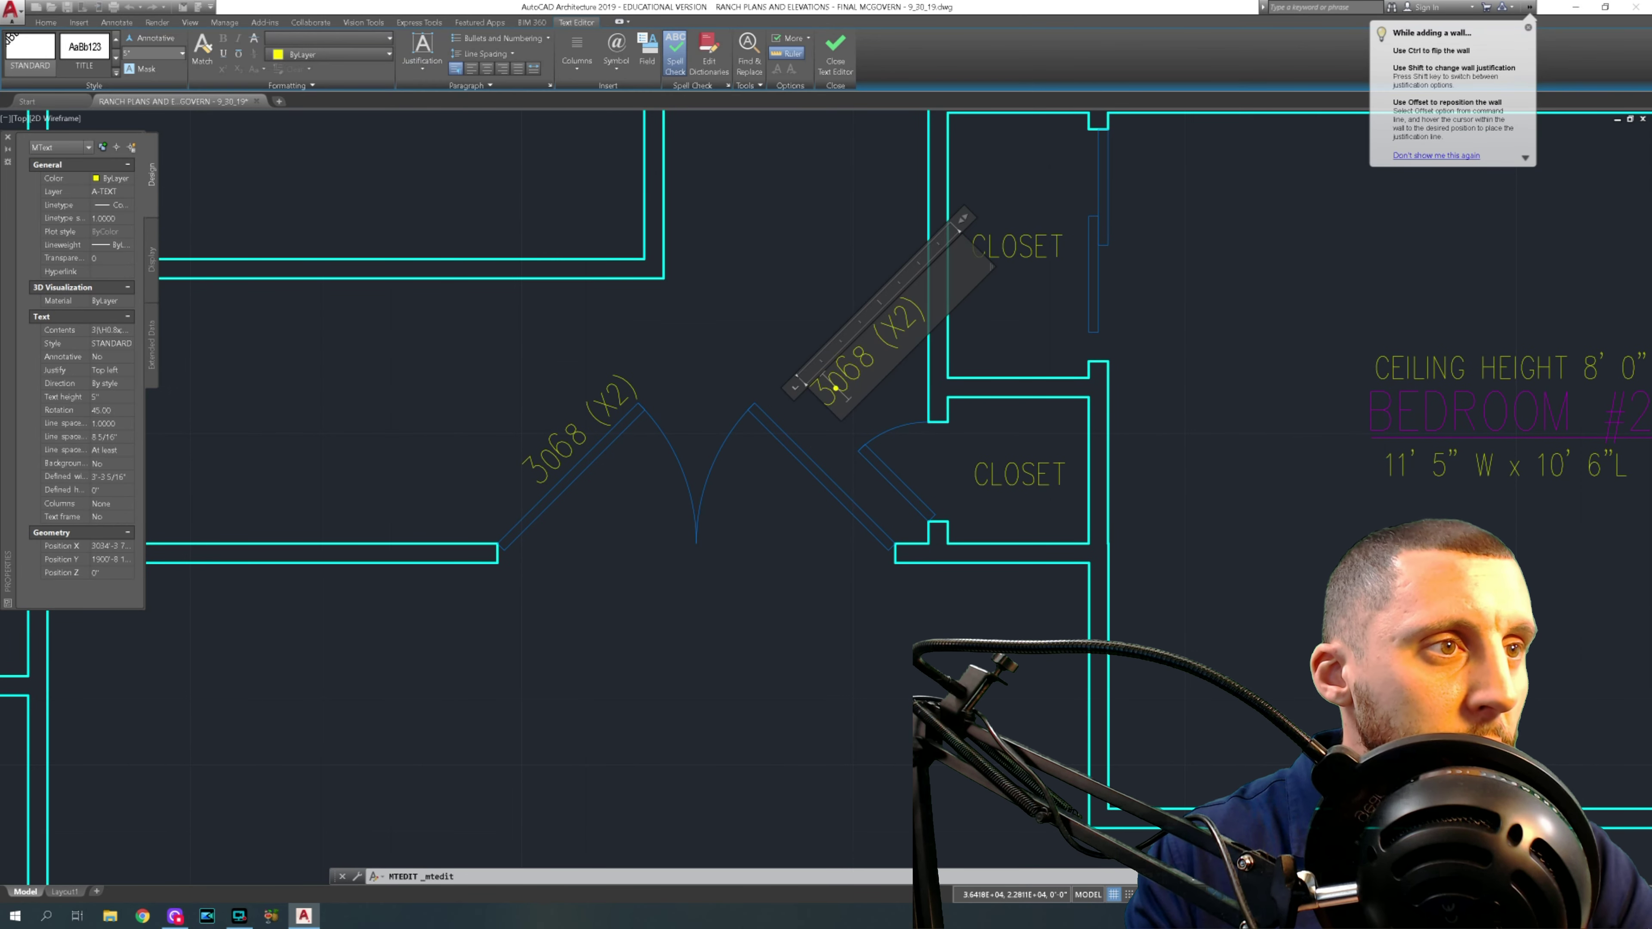
type("16")
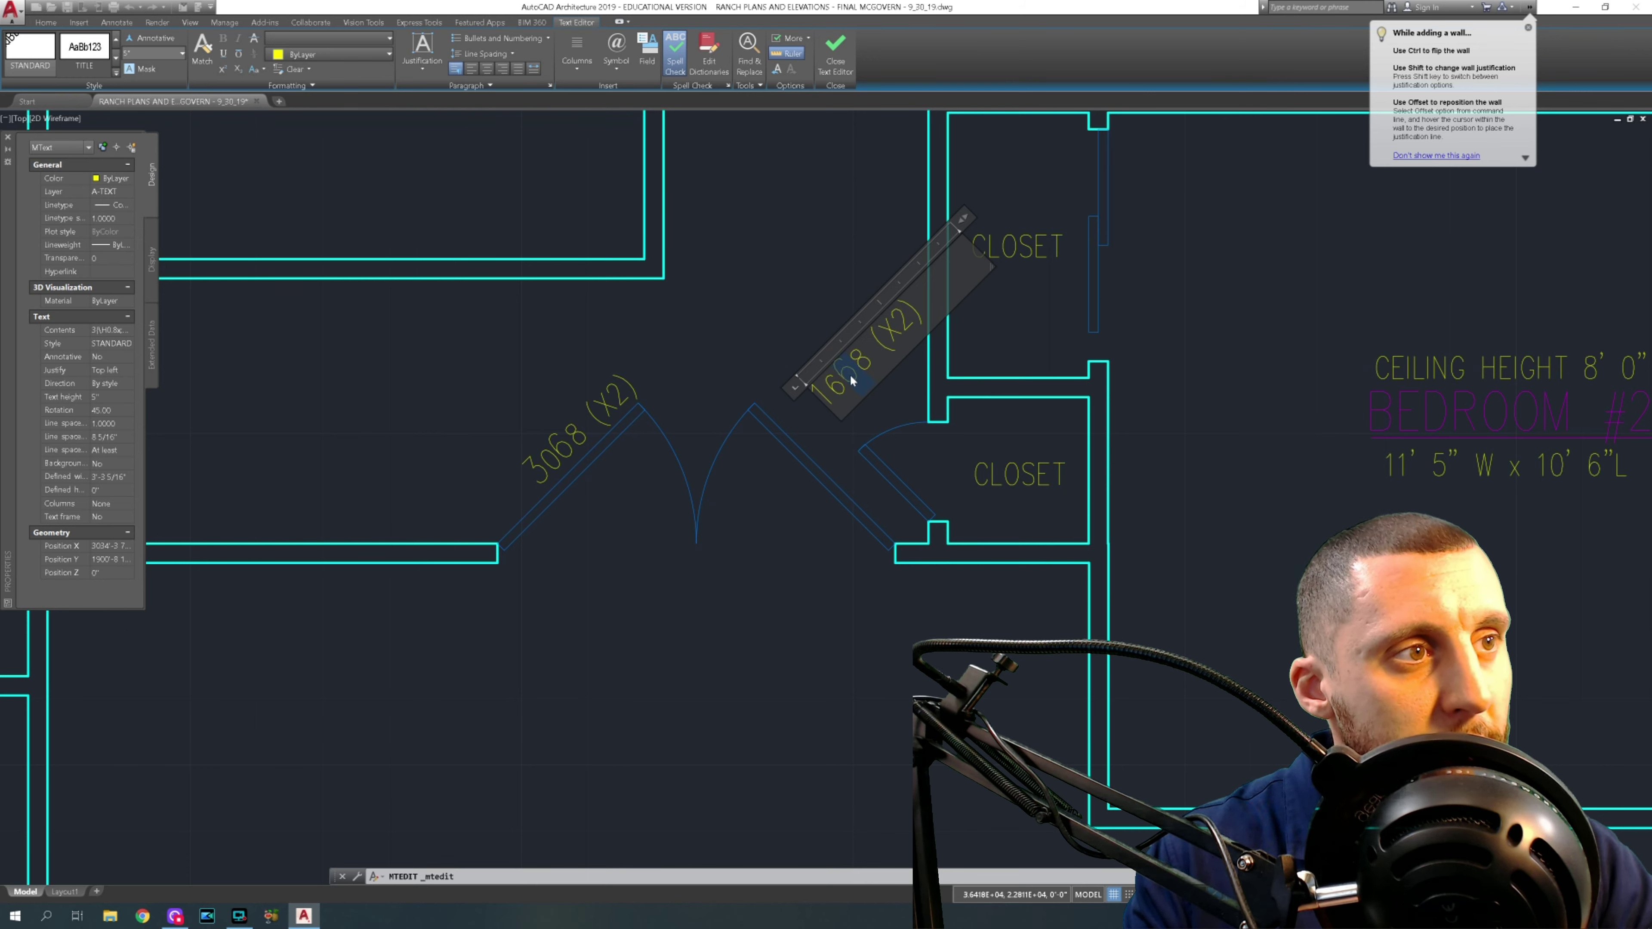
right_click(852, 381)
key("Escape")
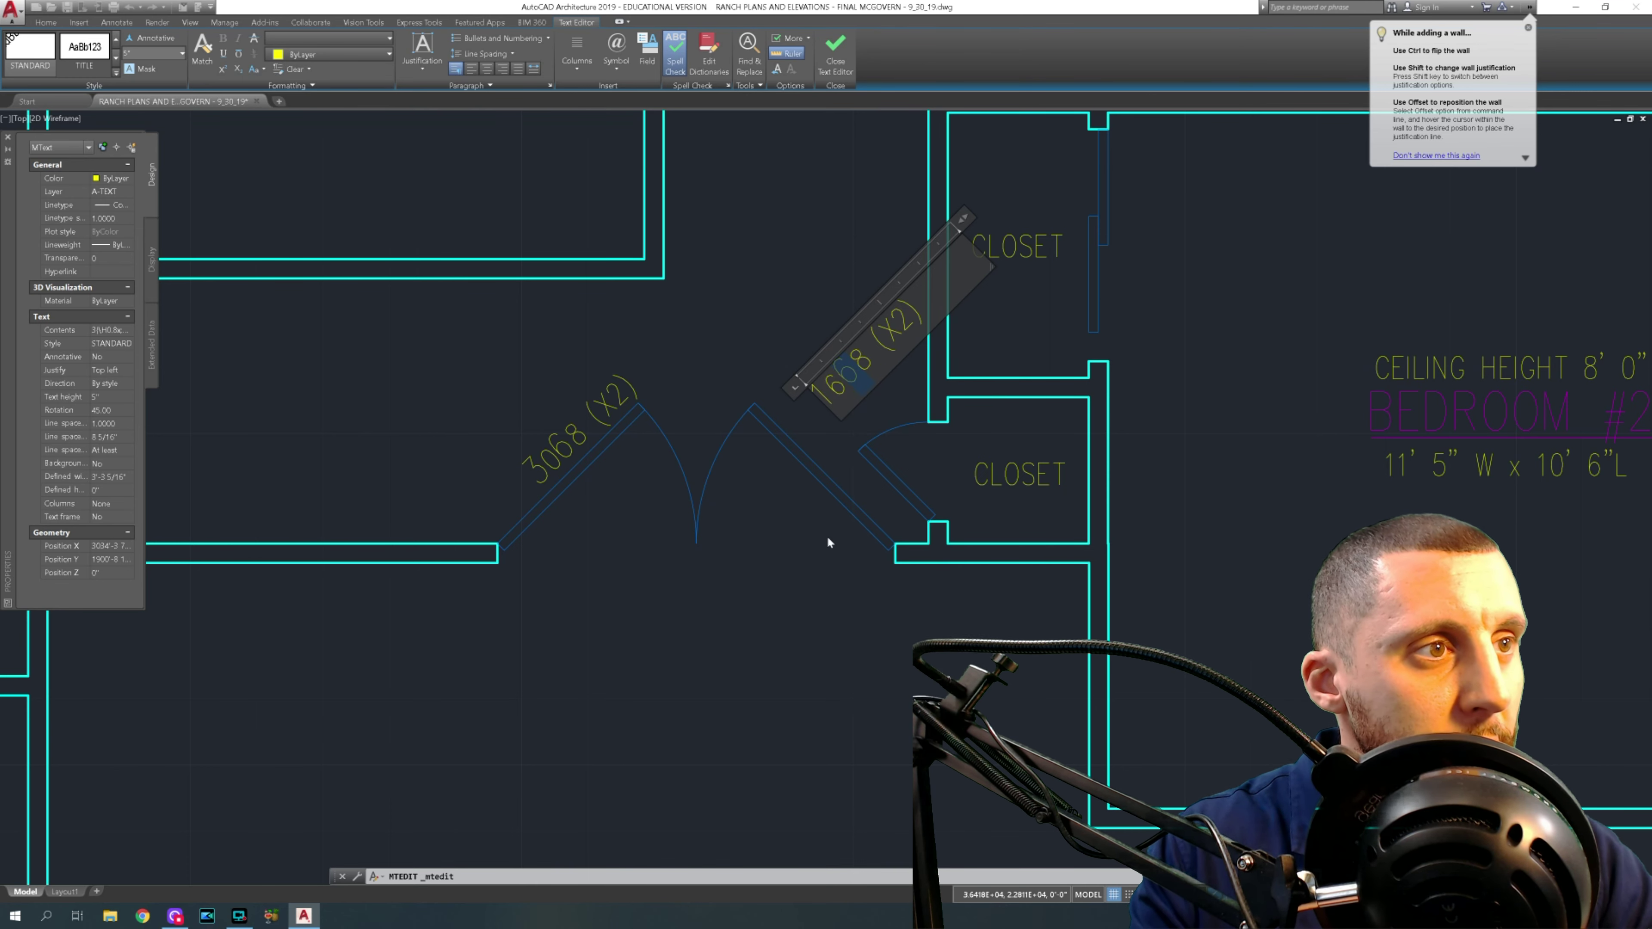
key("Escape")
left_click(859, 462)
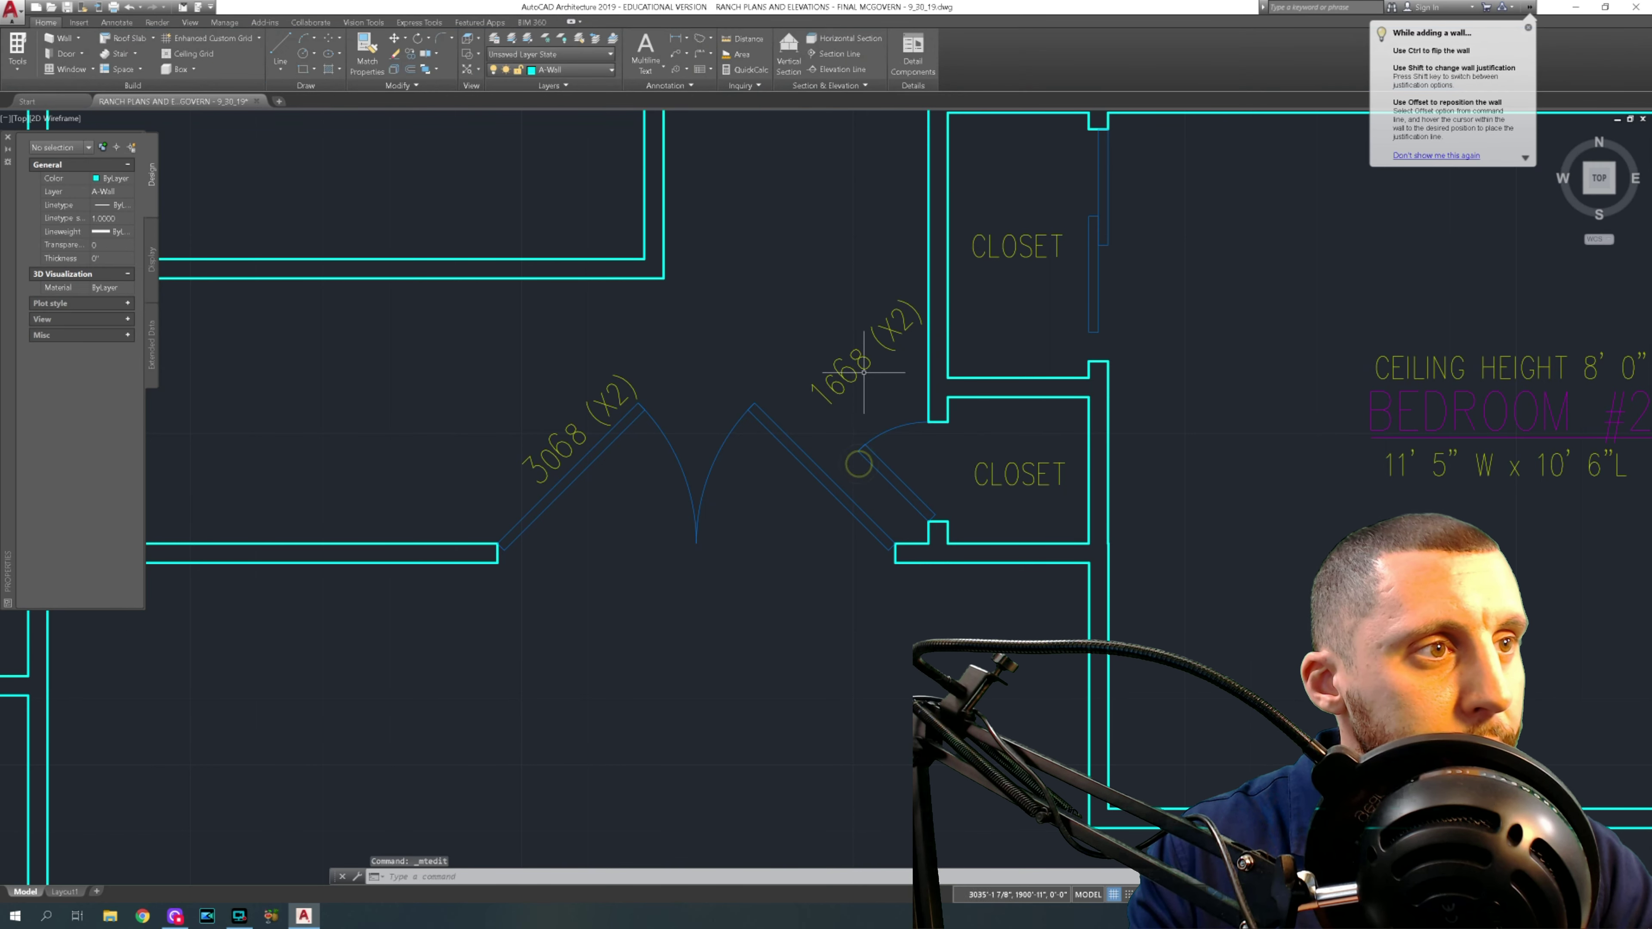
left_click(856, 376)
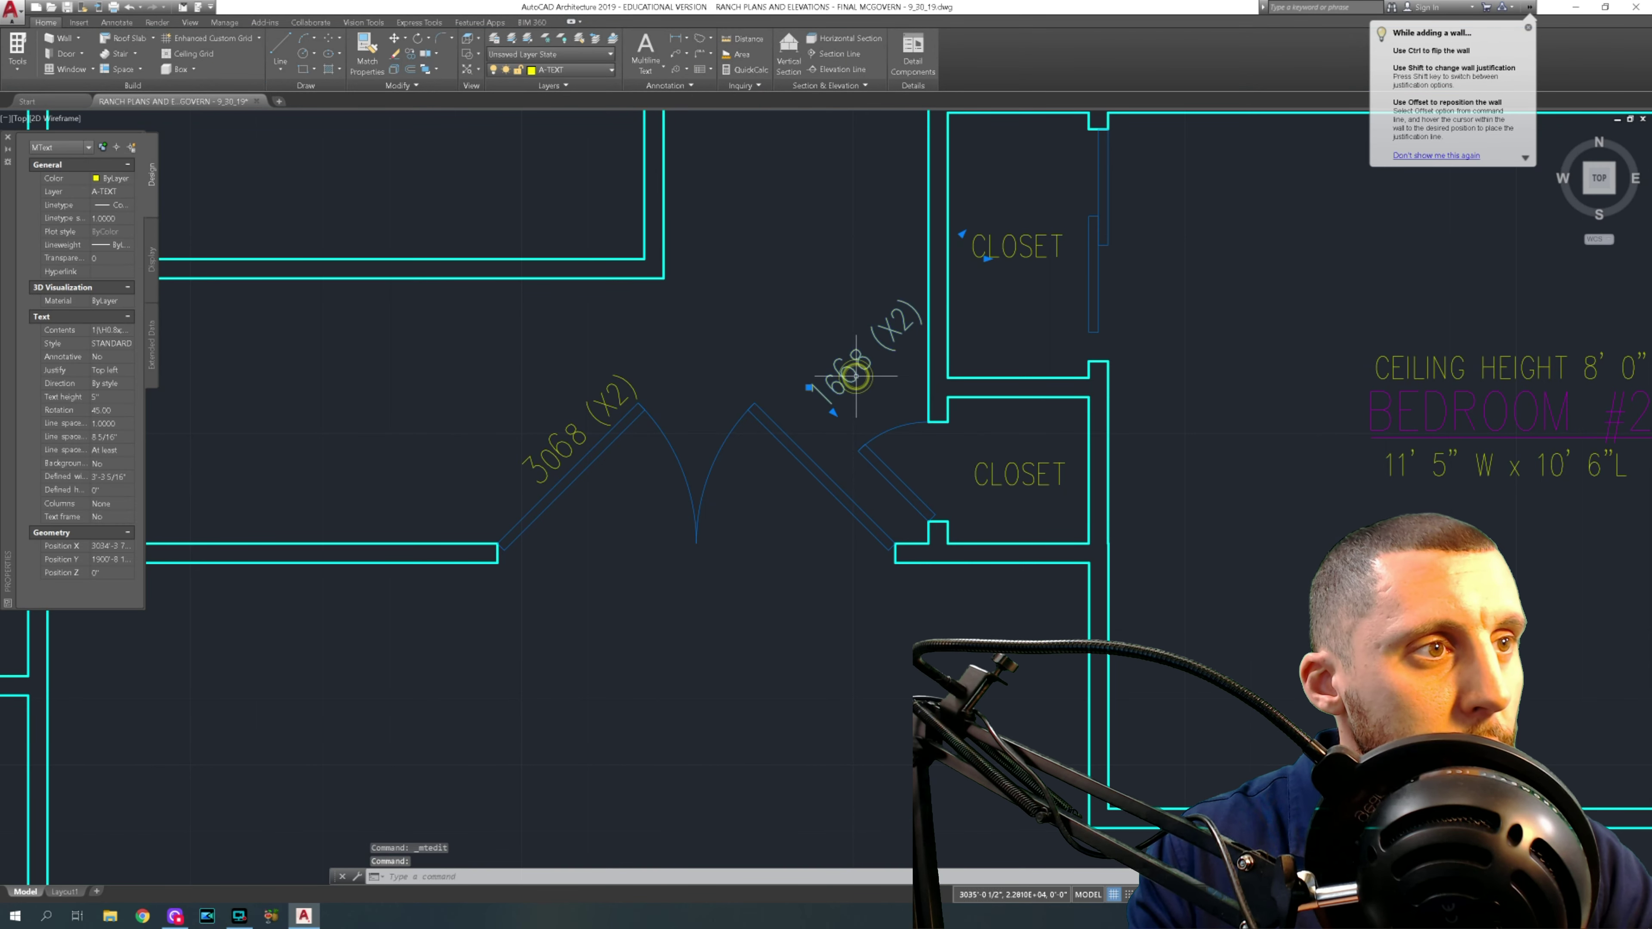
right_click(828, 319)
left_click(892, 574)
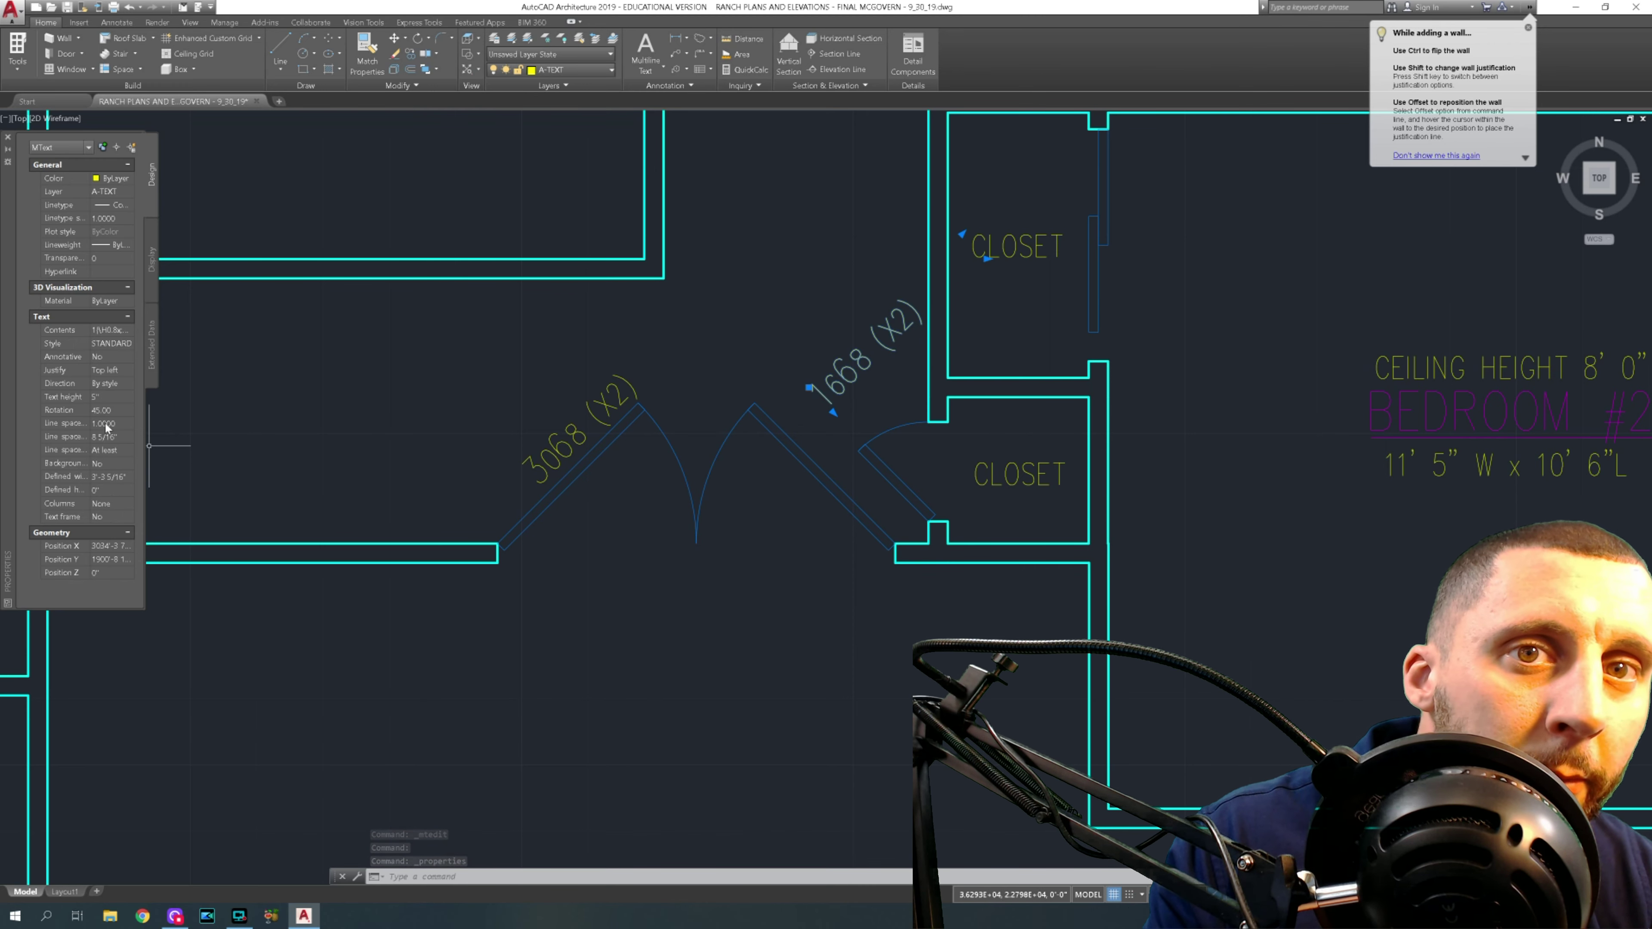
key("Escape")
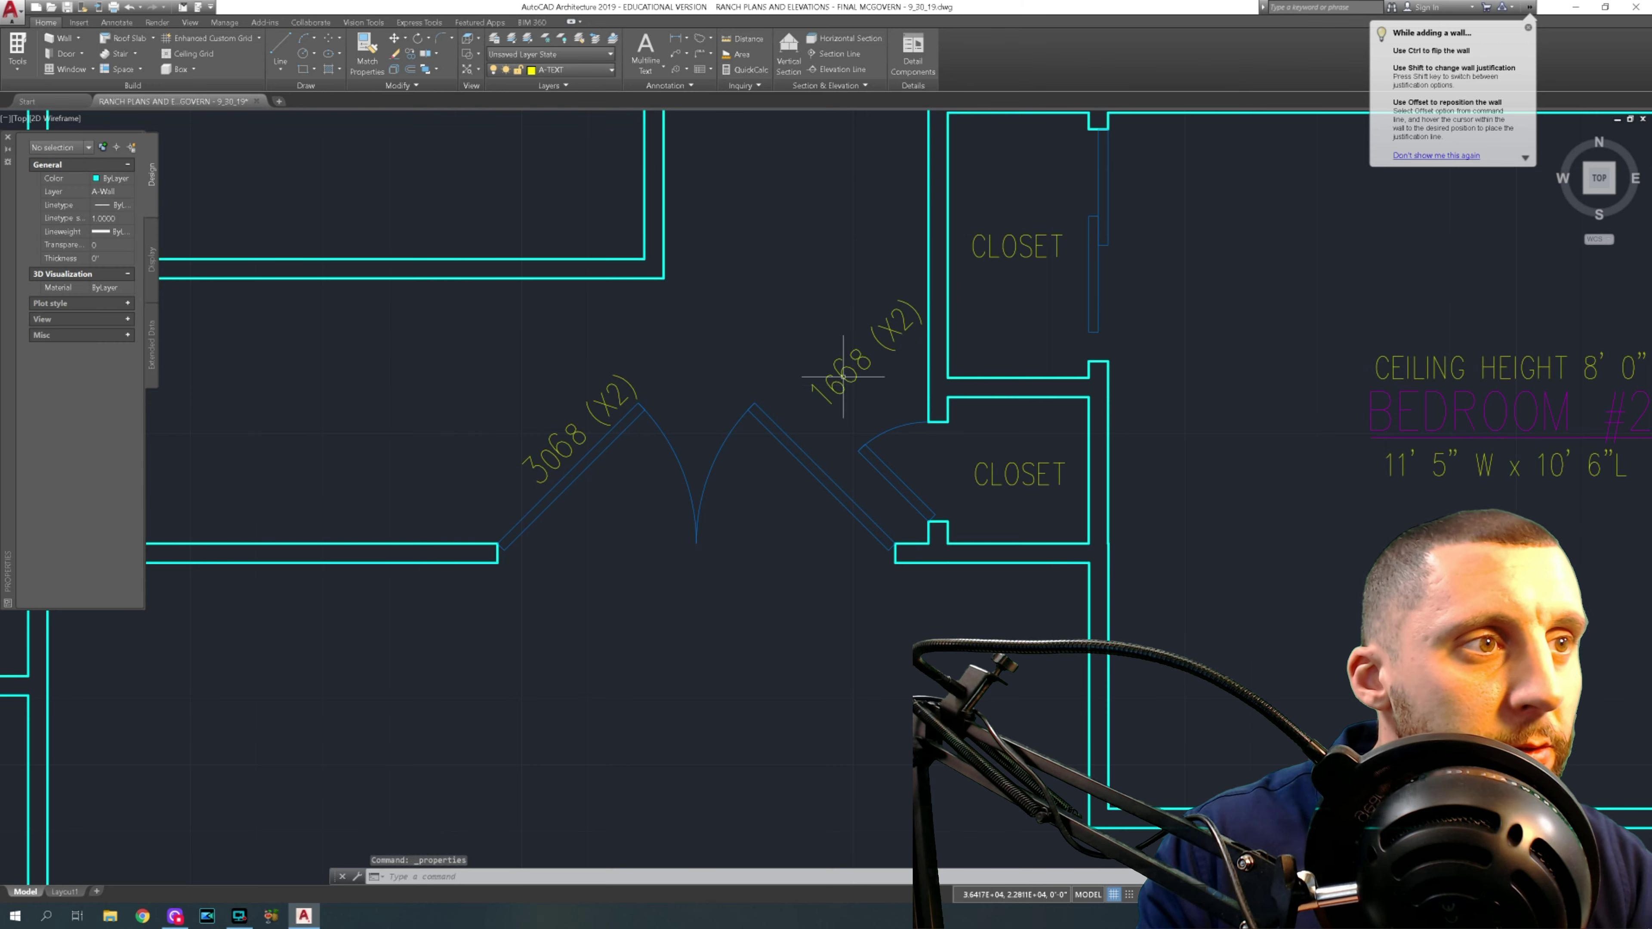
- Remove the (X2) suffix from the closet door label so it reads only 1668
left_click(839, 386)
double_click(840, 383)
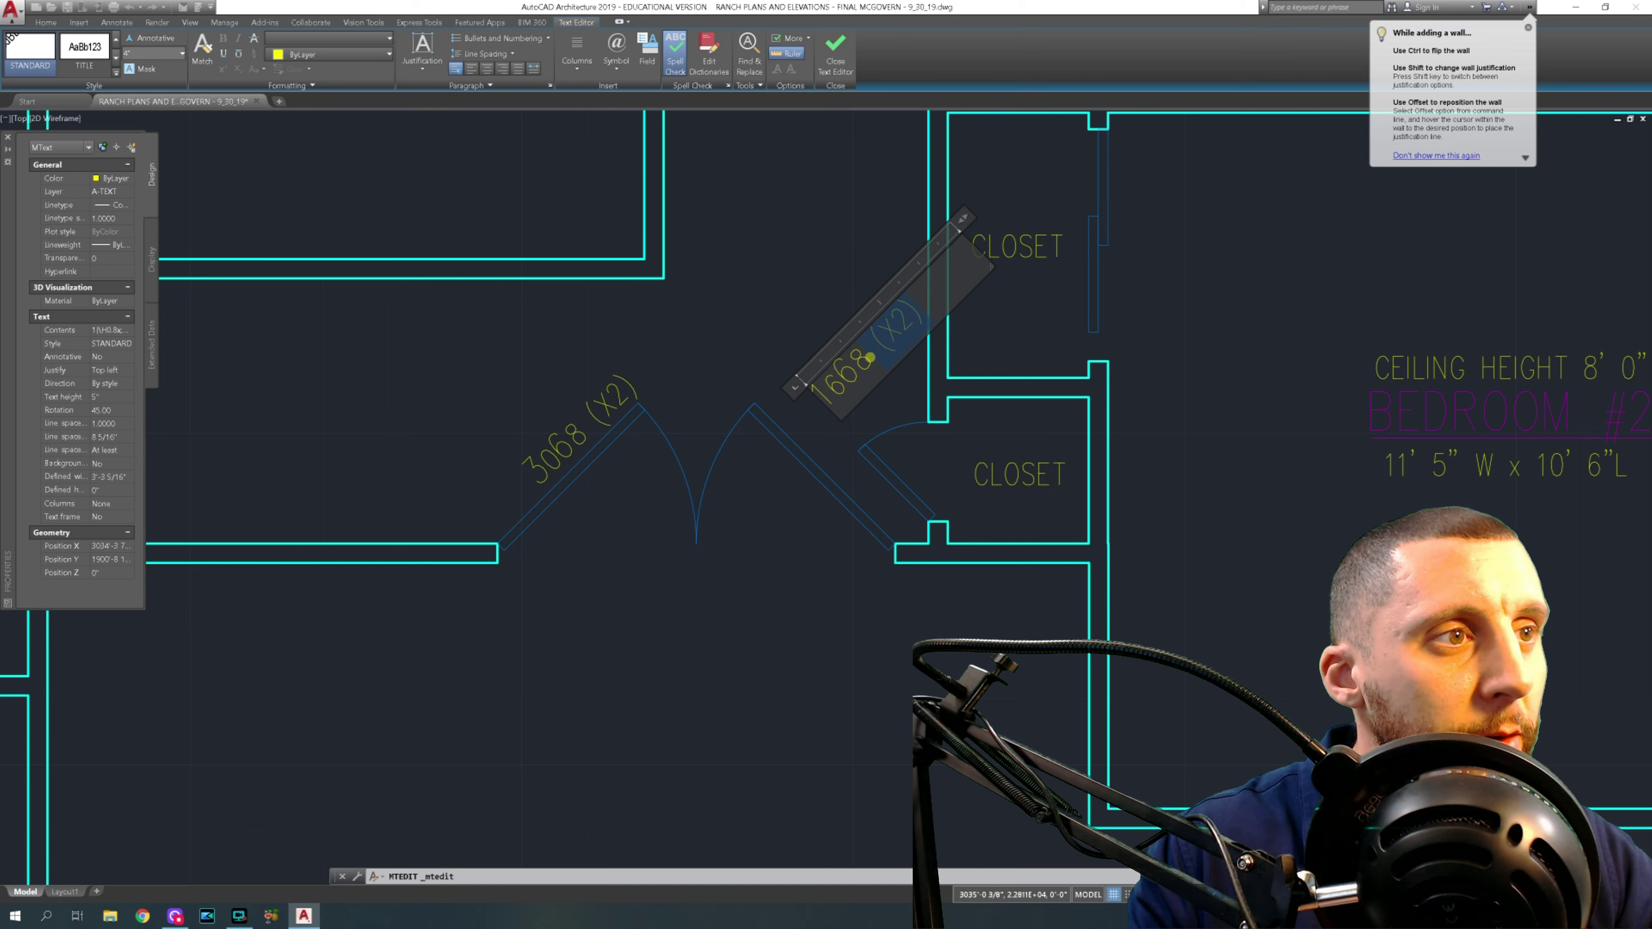
key("ctrl+a")
key("Delete")
left_click(837, 254)
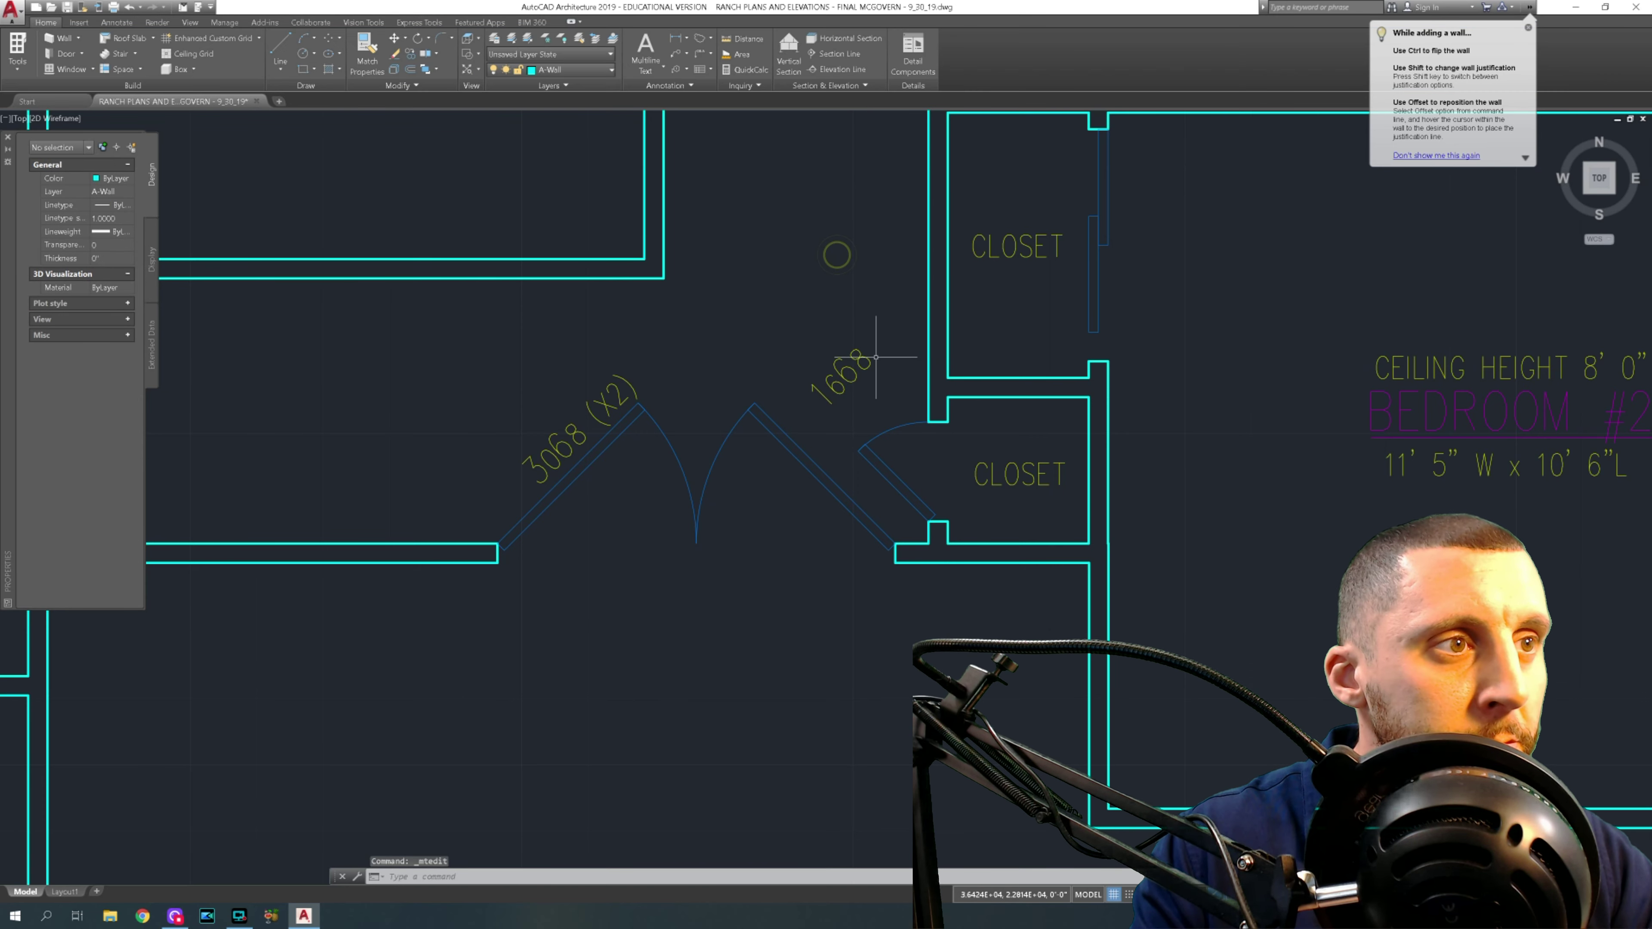
- Rotate the 1668 label 90 degrees clockwise to run parallel to the closet door leaf
middle_click_drag(1131, 290, 1083, 356)
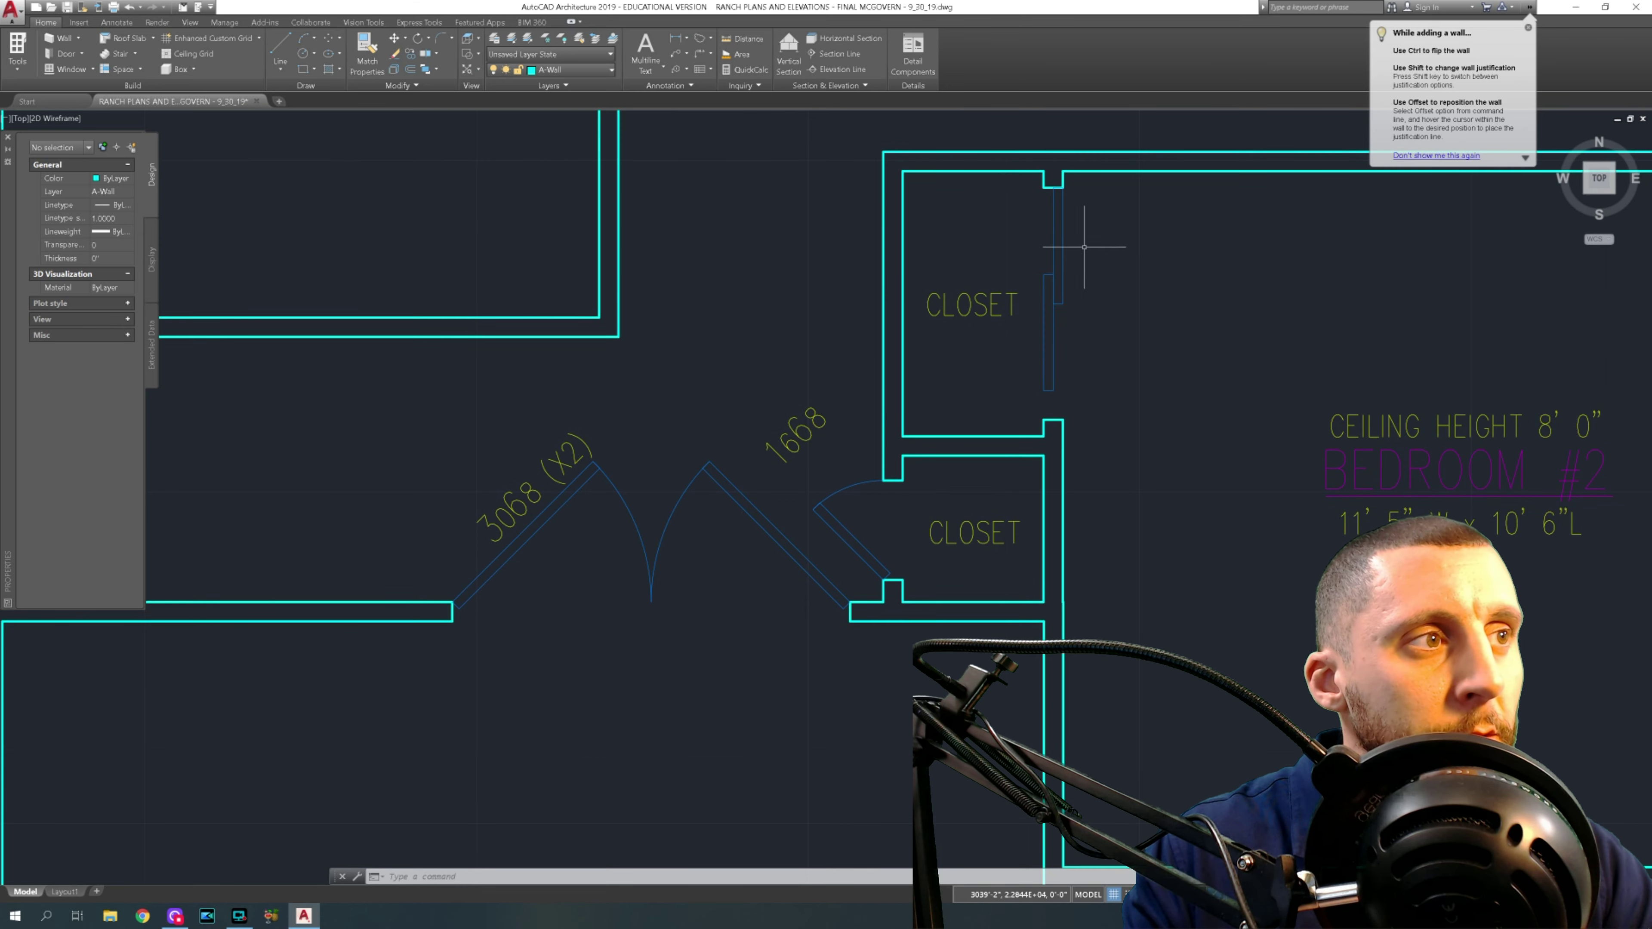
left_click(851, 456)
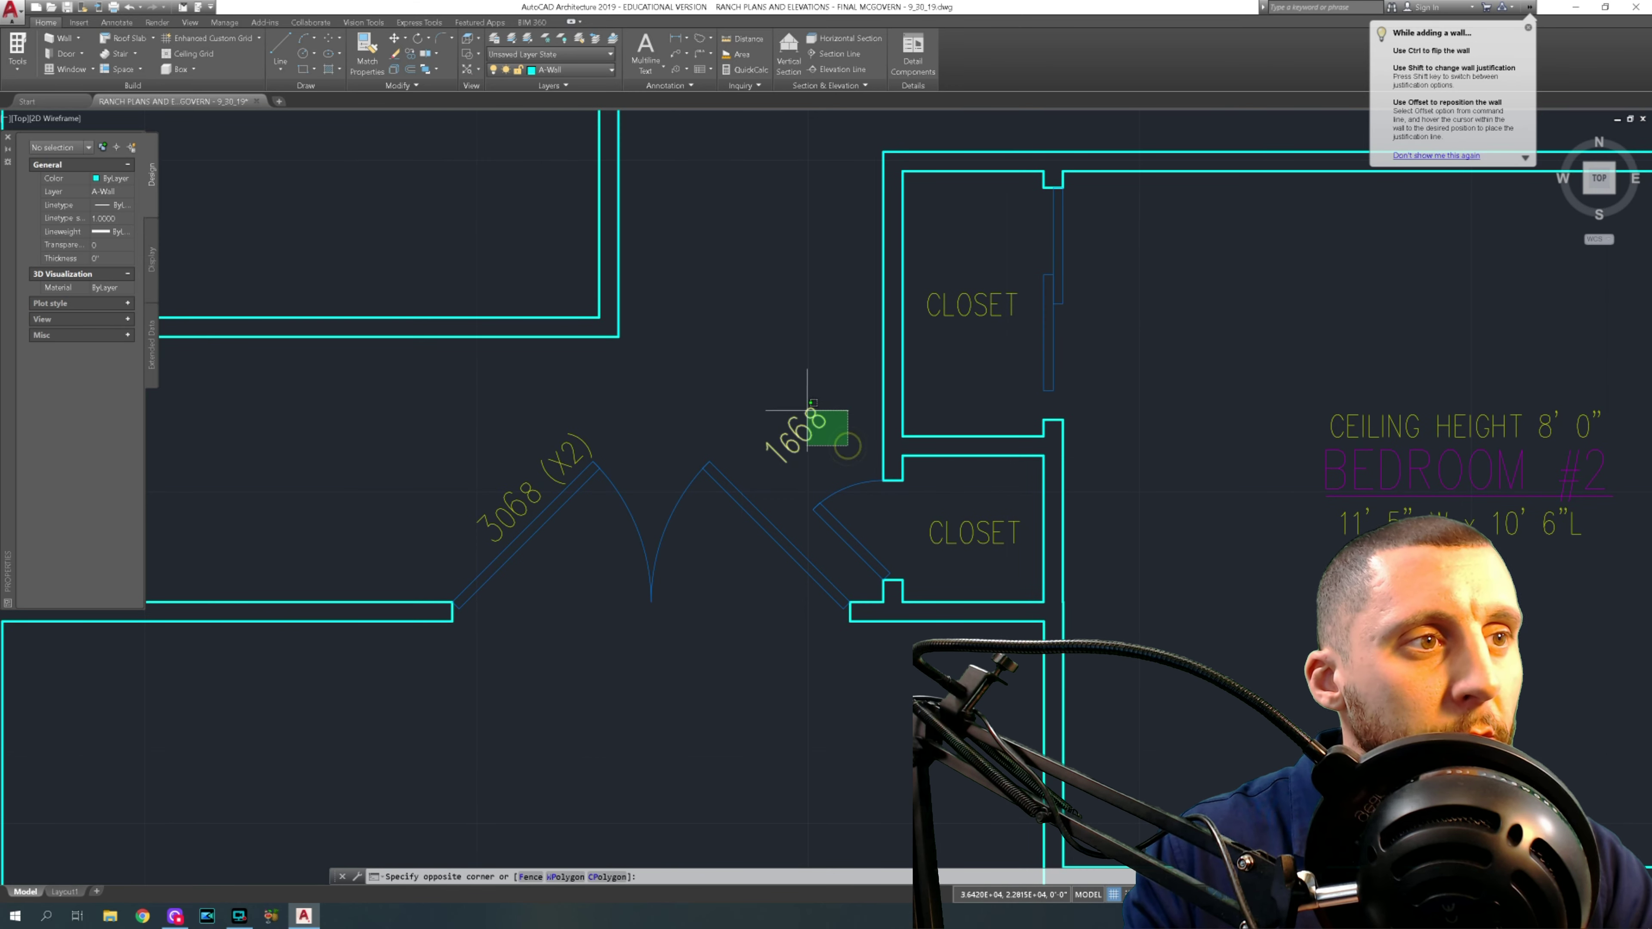
left_click(805, 412)
type("ro")
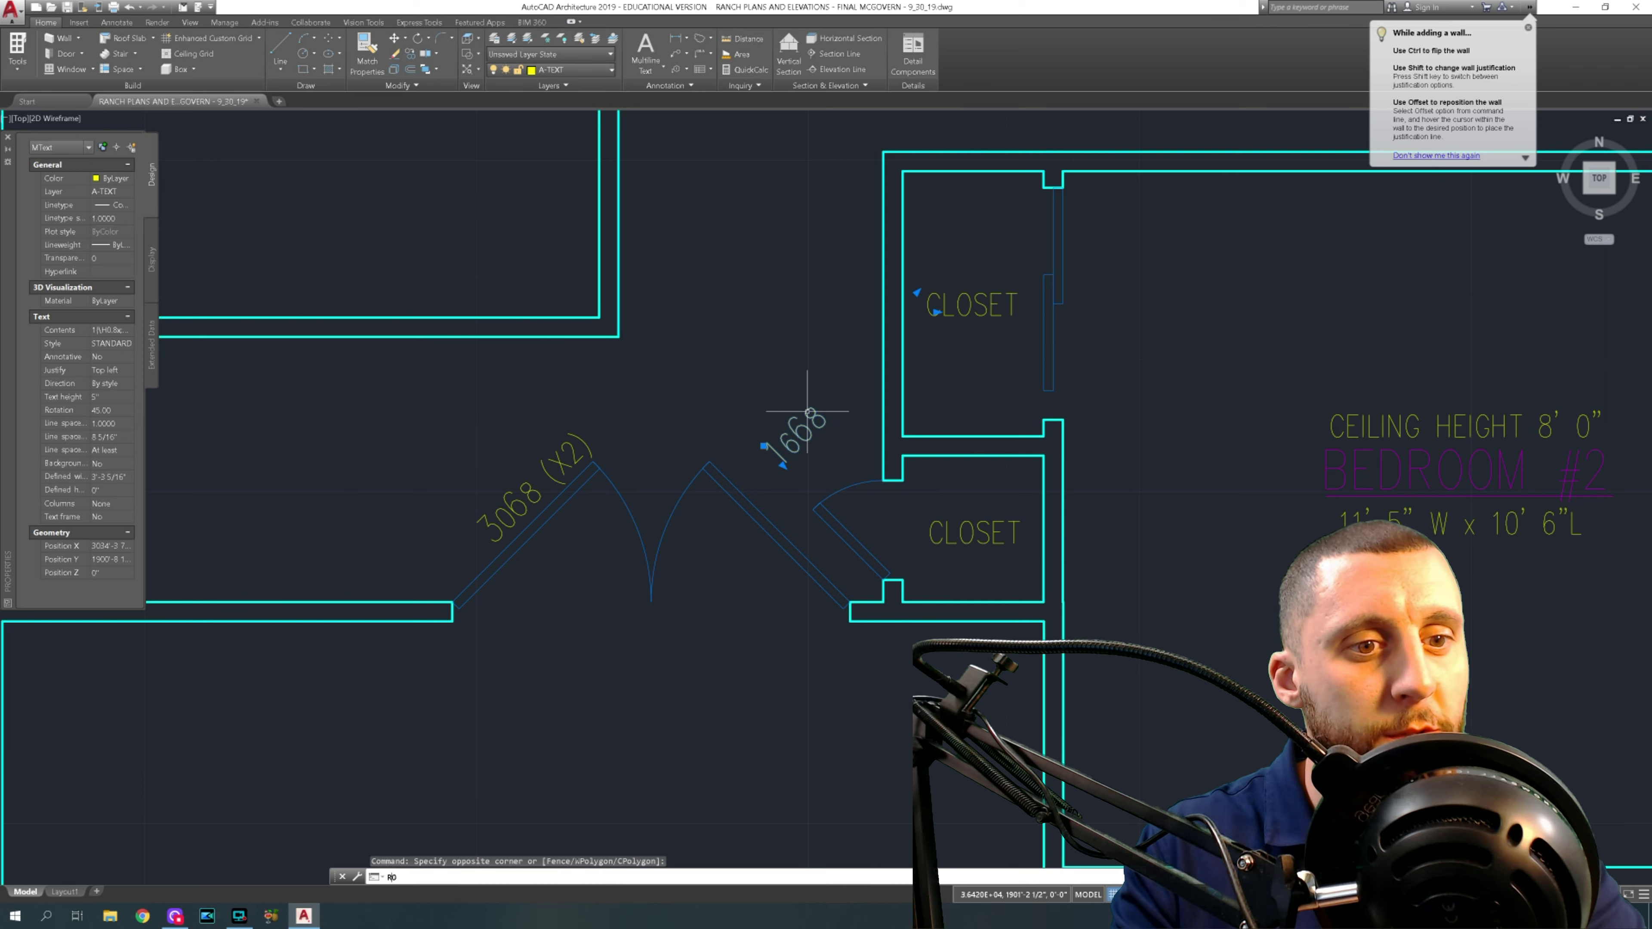
key("Return")
left_click(781, 393)
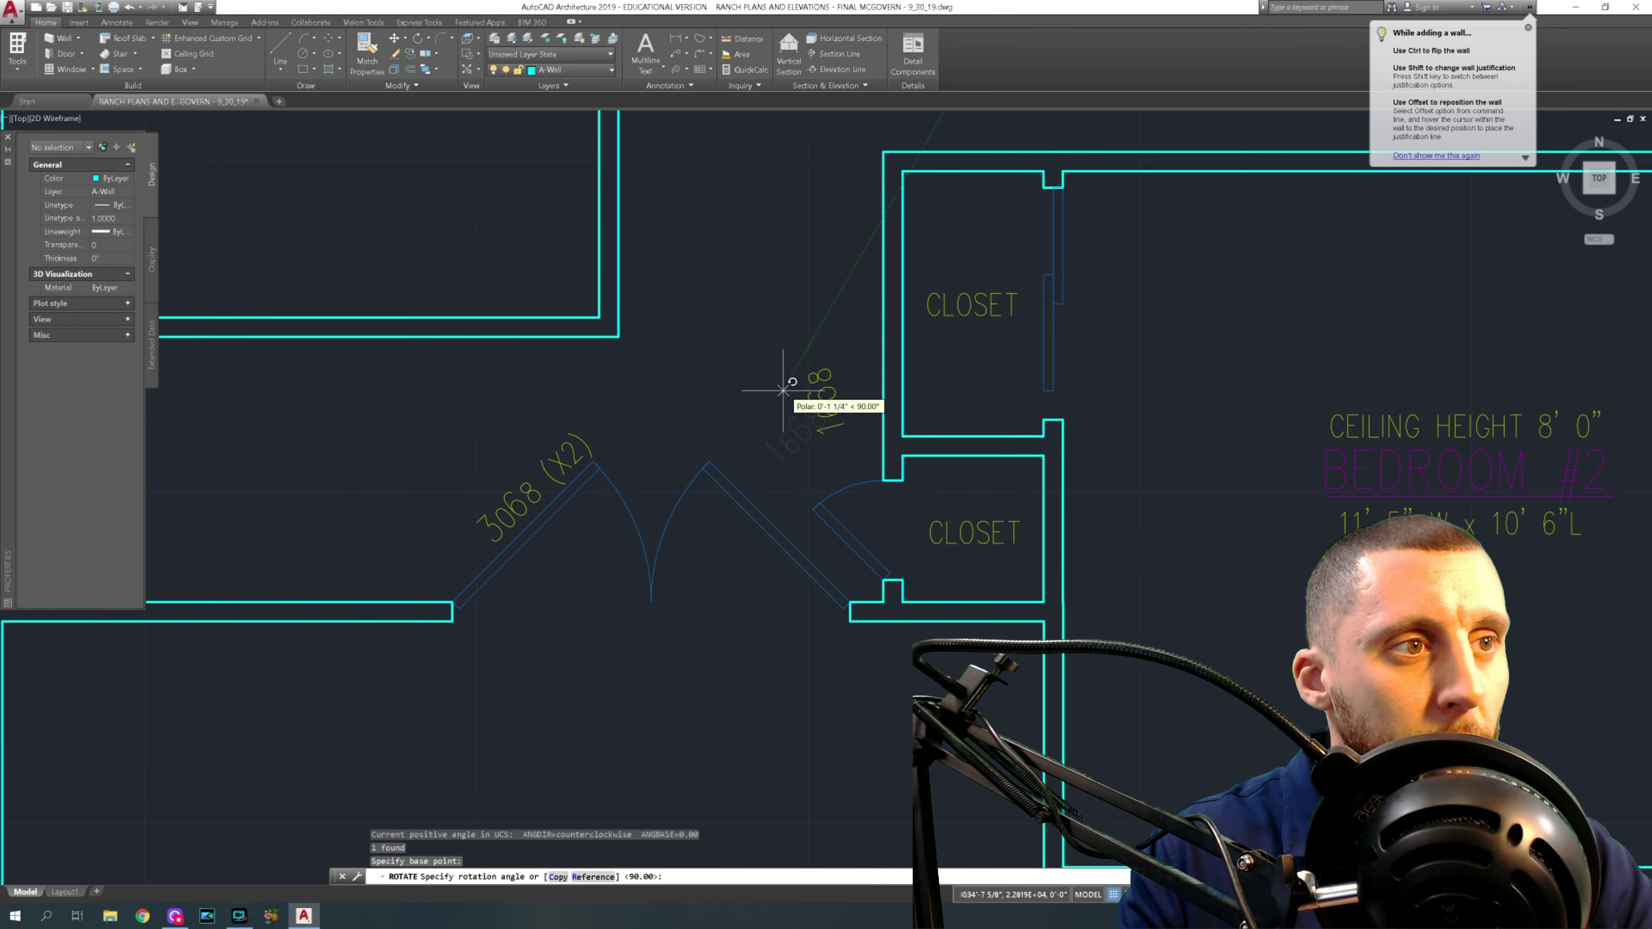
left_click(781, 495)
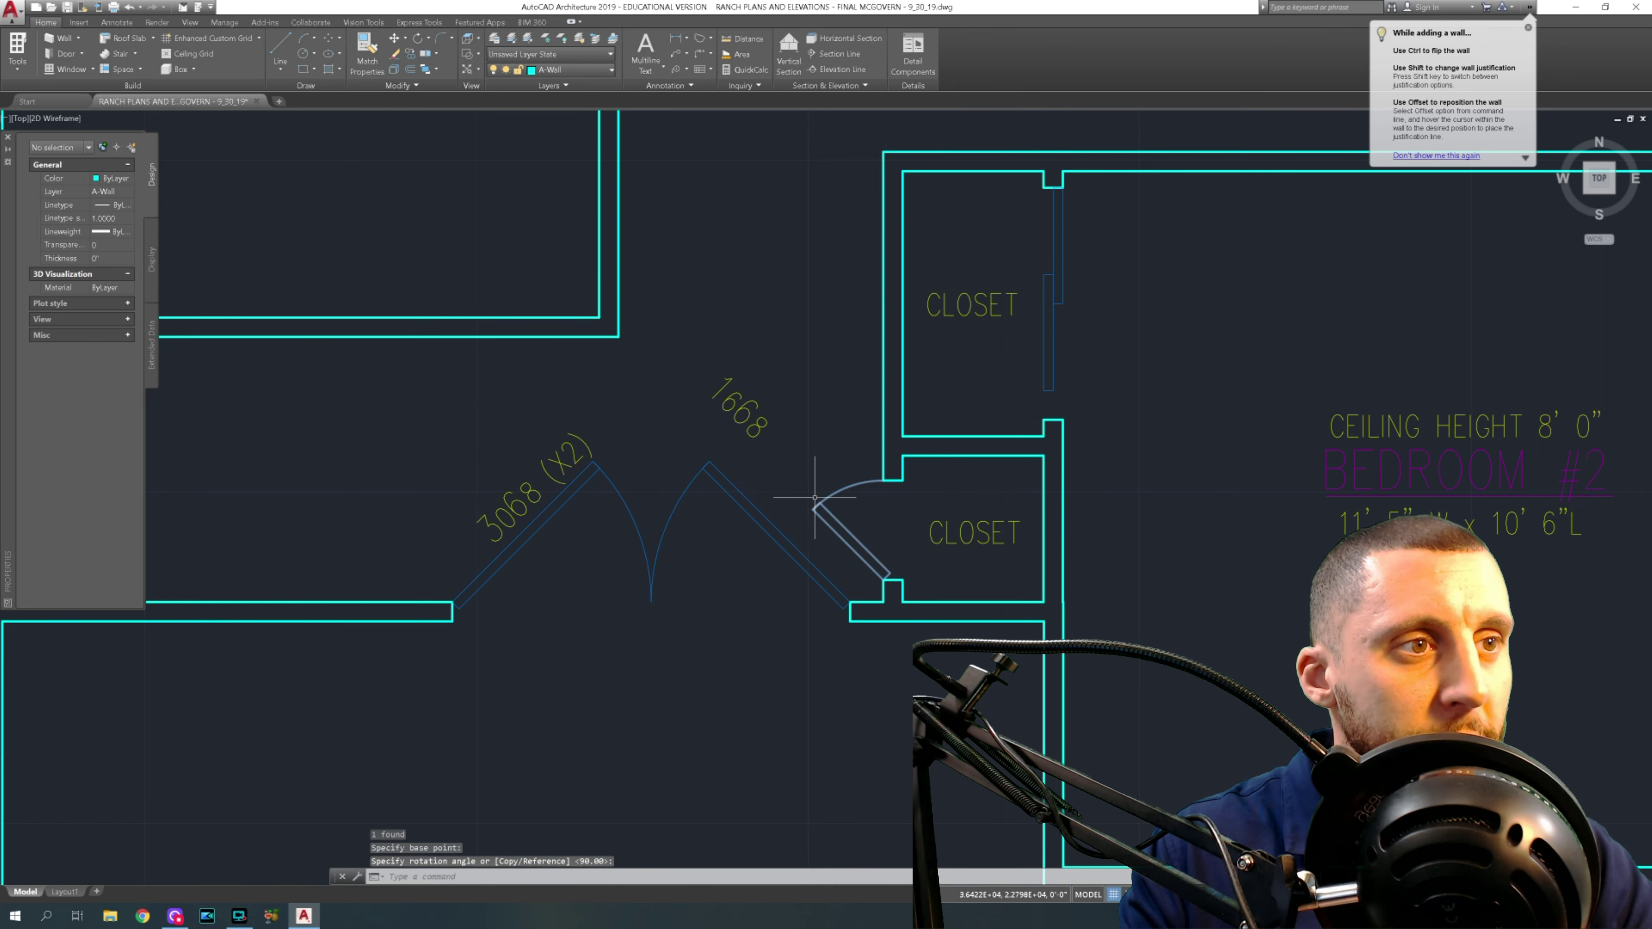
- Move the rotated 1668 label down alongside the small hallway closet's door leaf
left_click(752, 407)
type("m")
key("Return")
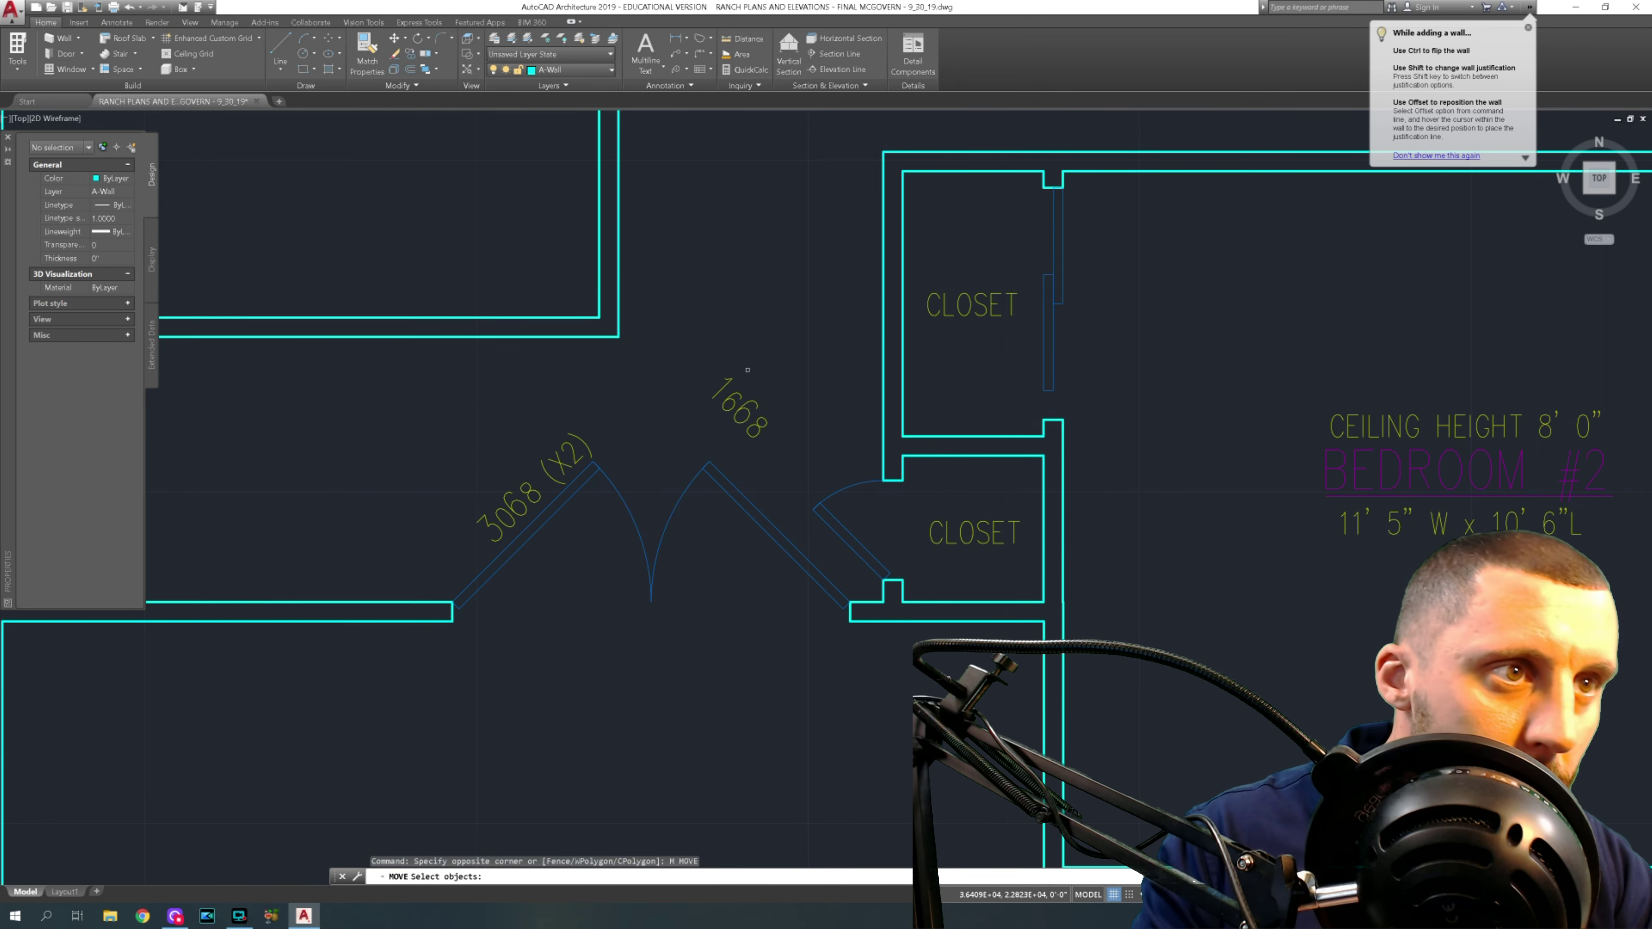
left_click(761, 376)
key("Return")
left_click(748, 345)
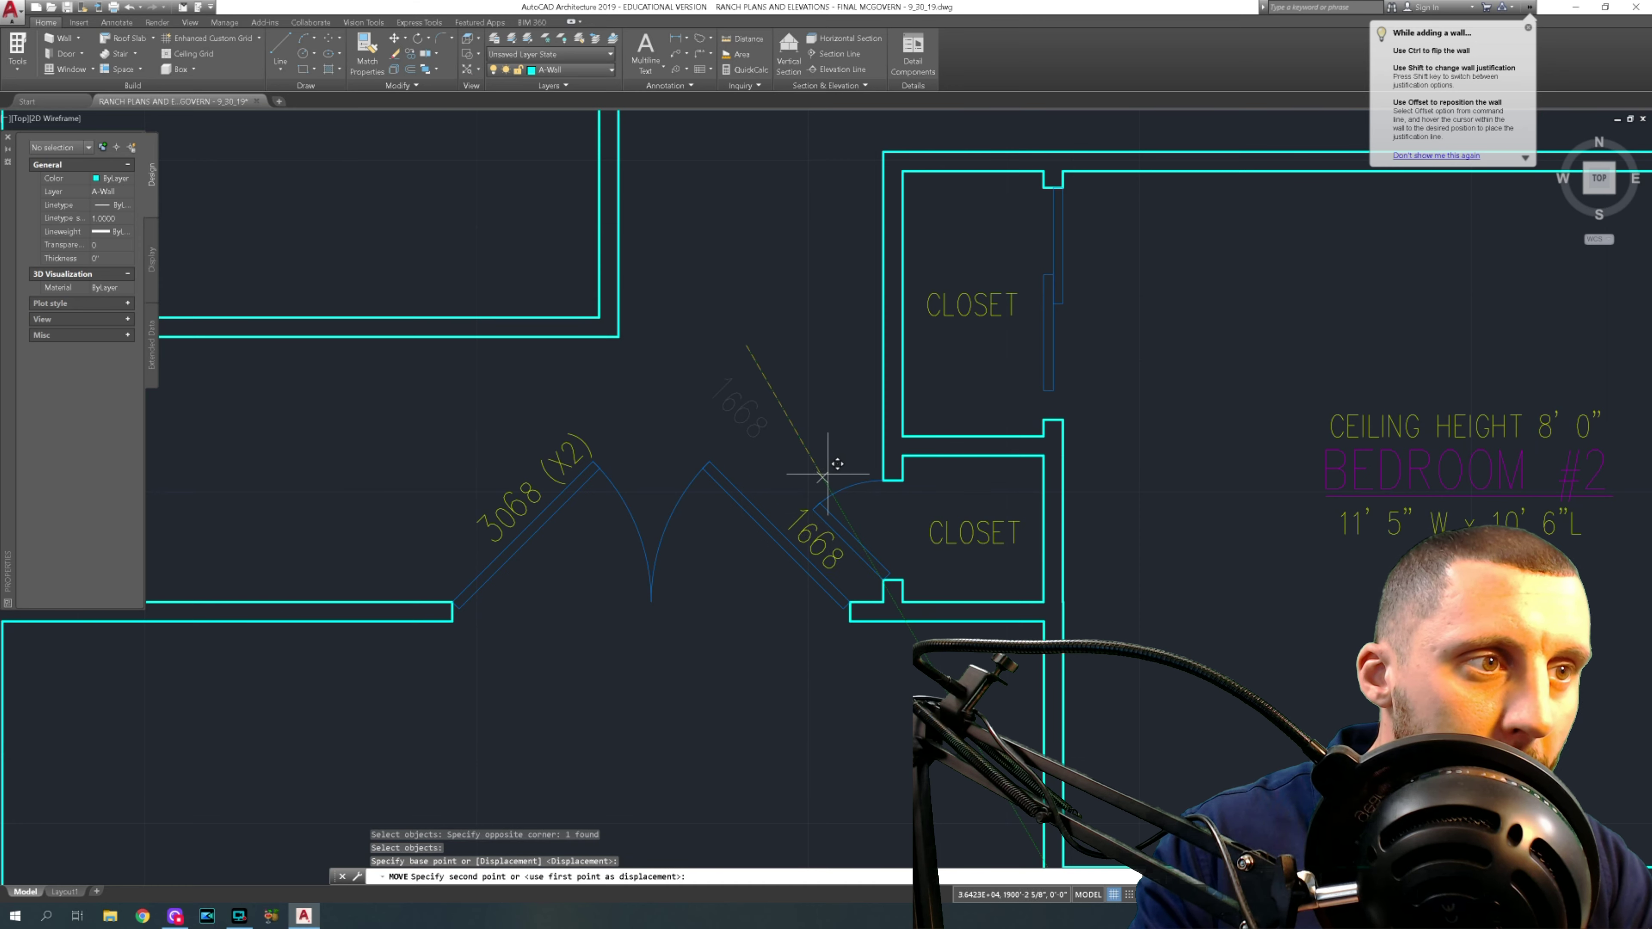
left_click(827, 479)
- Examine the Bath #1 fixtures in the original floor plan
scroll(910, 586, "down", 6)
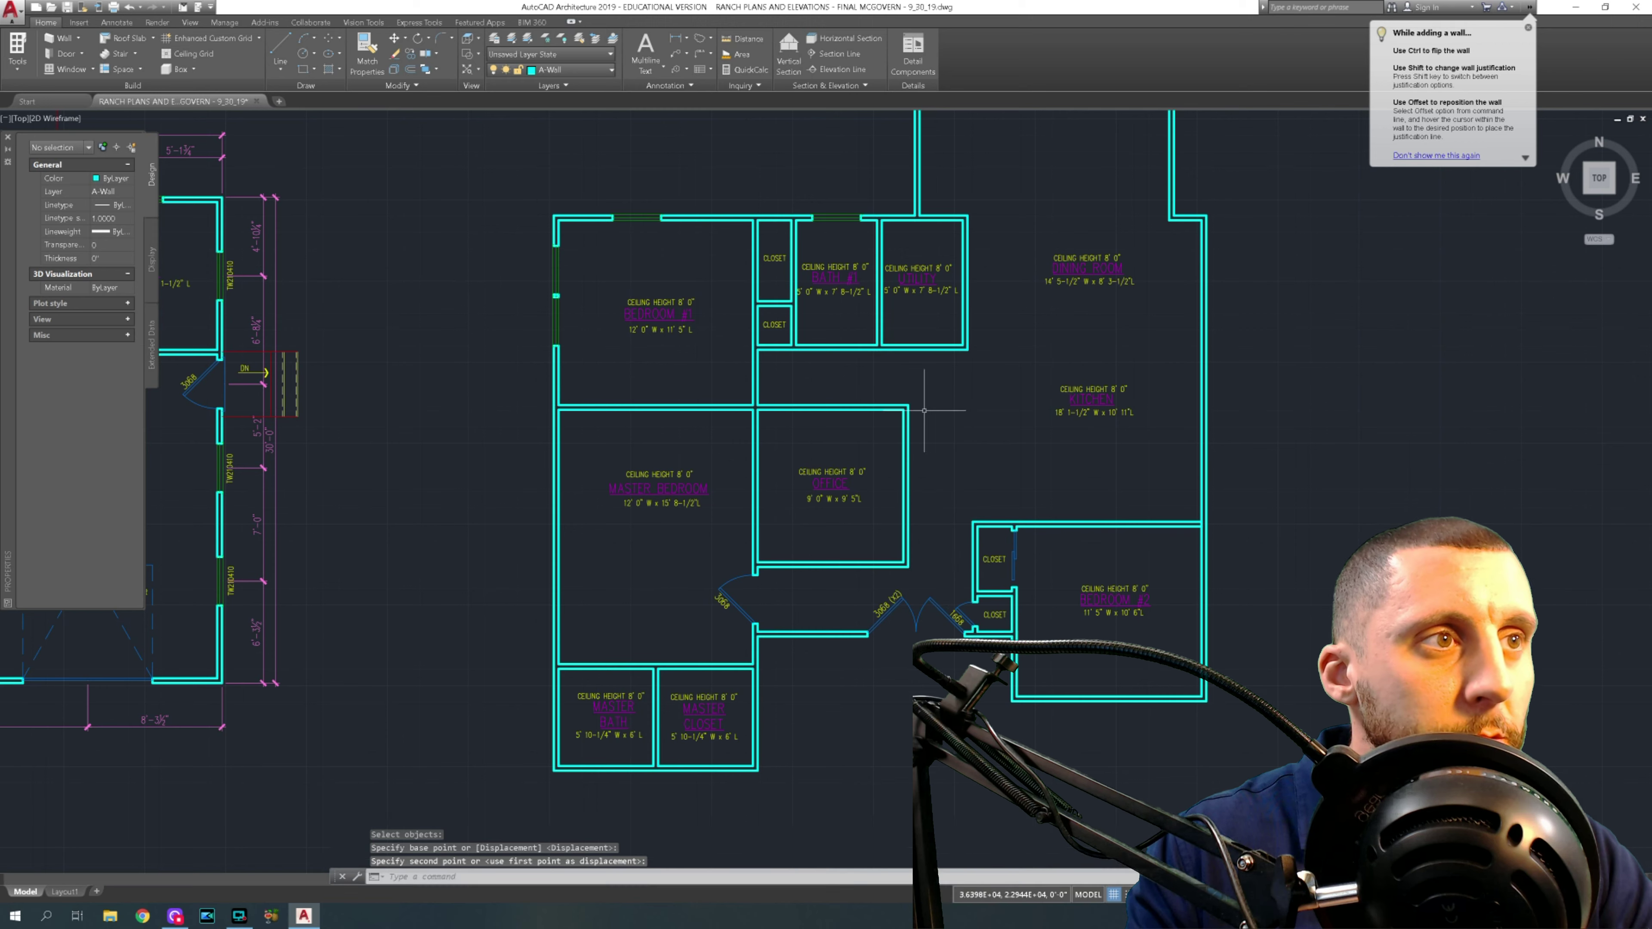
scroll(873, 380, "down", 4)
mouse_move(683, 400)
middle_mouse_down()
mouse_move(840, 378)
mouse_move(895, 351)
middle_mouse_up()
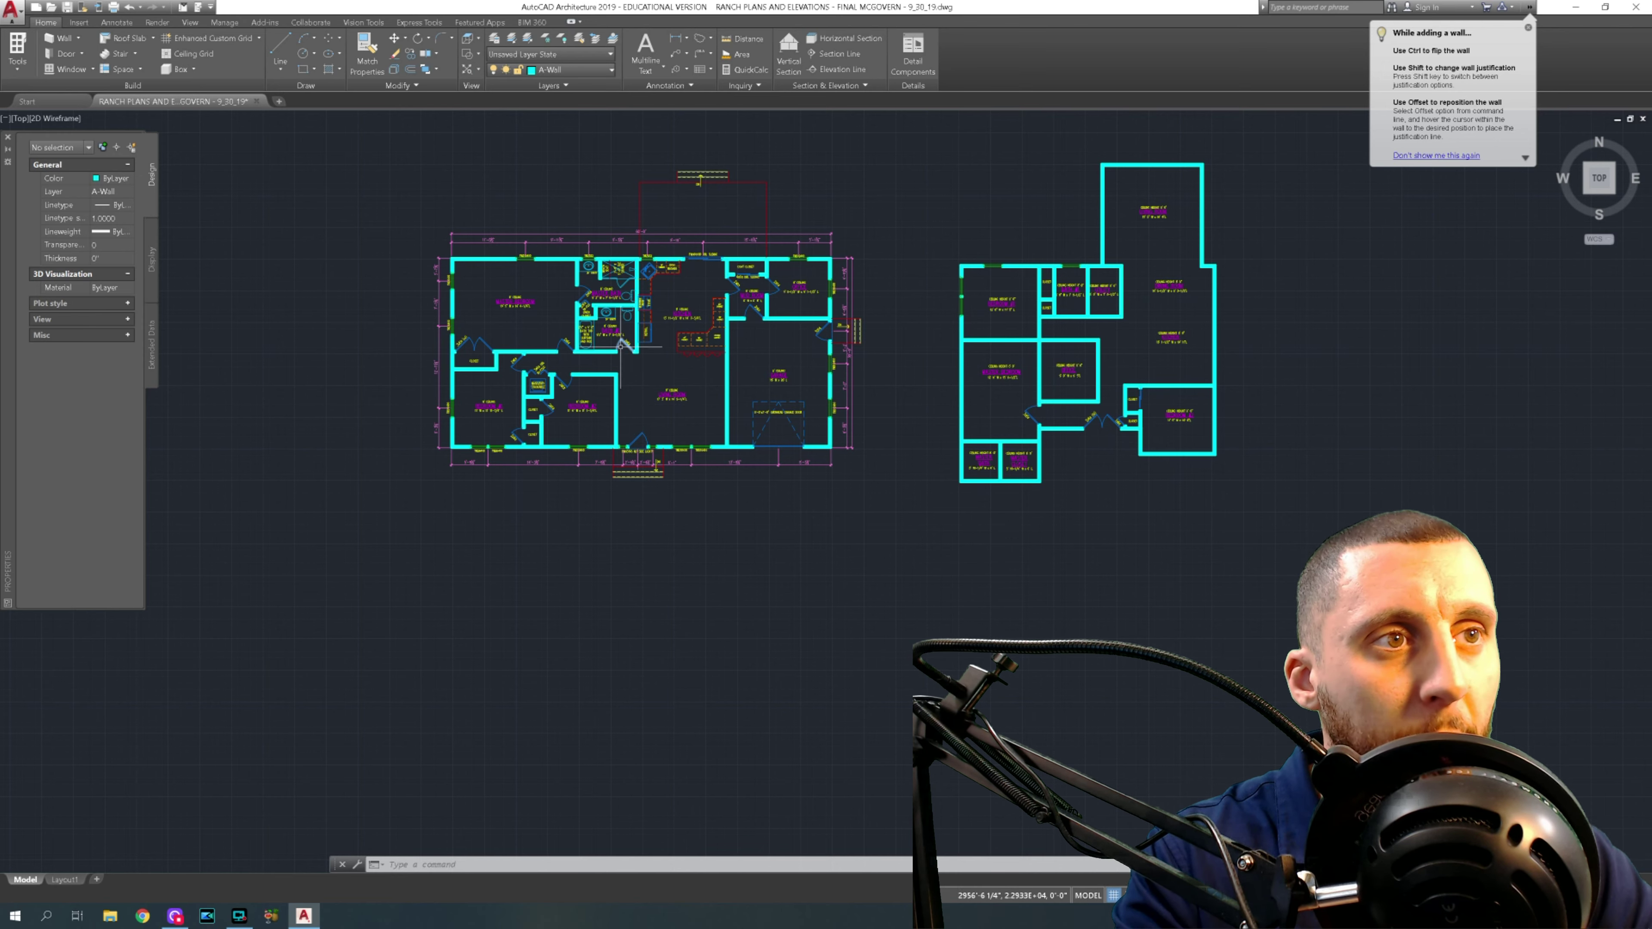
scroll(621, 345, "up", 5)
scroll(652, 296, "up", 6)
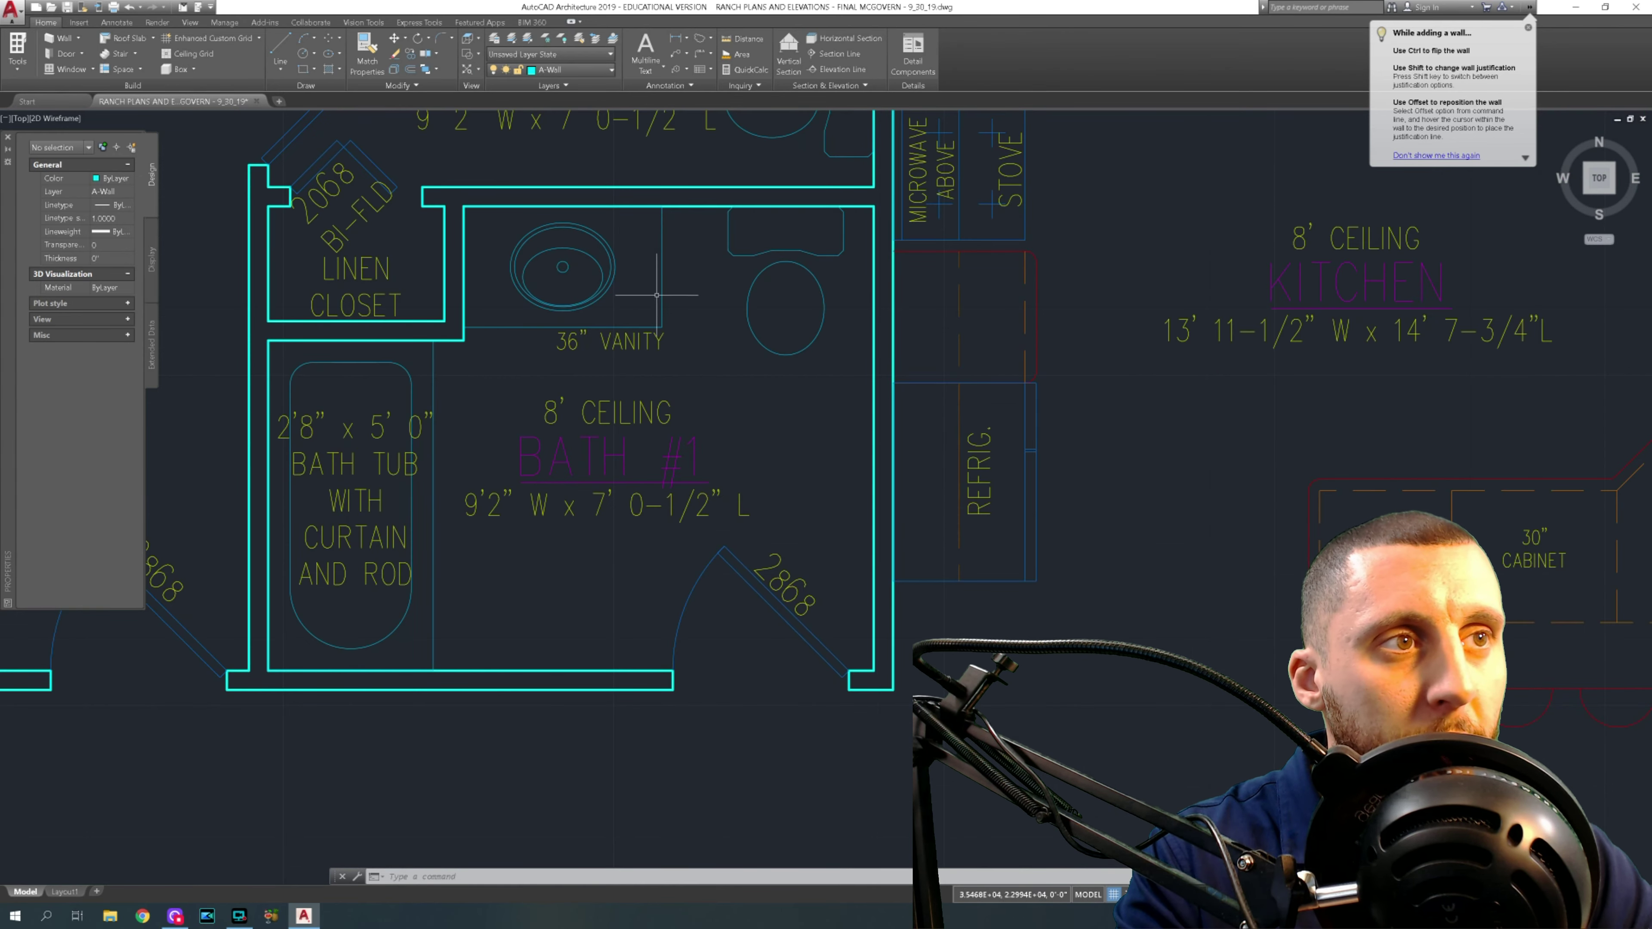
left_click(756, 303)
left_click(700, 277)
left_click(682, 258)
left_click(651, 261)
left_click(616, 242)
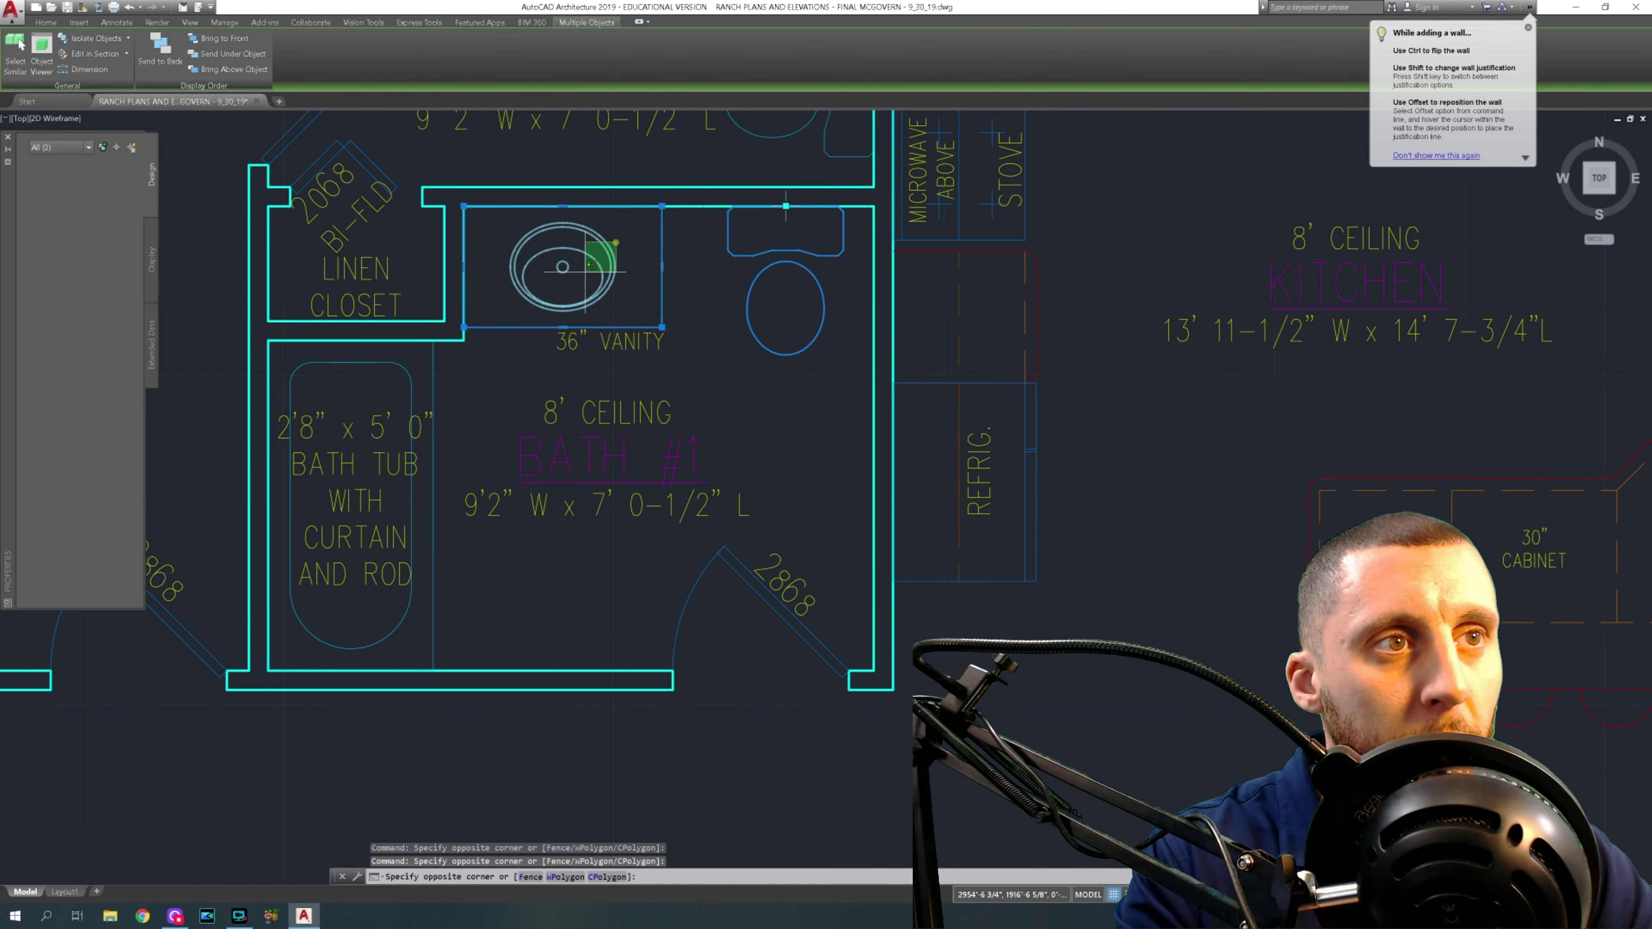
left_click(592, 265)
left_click(435, 378)
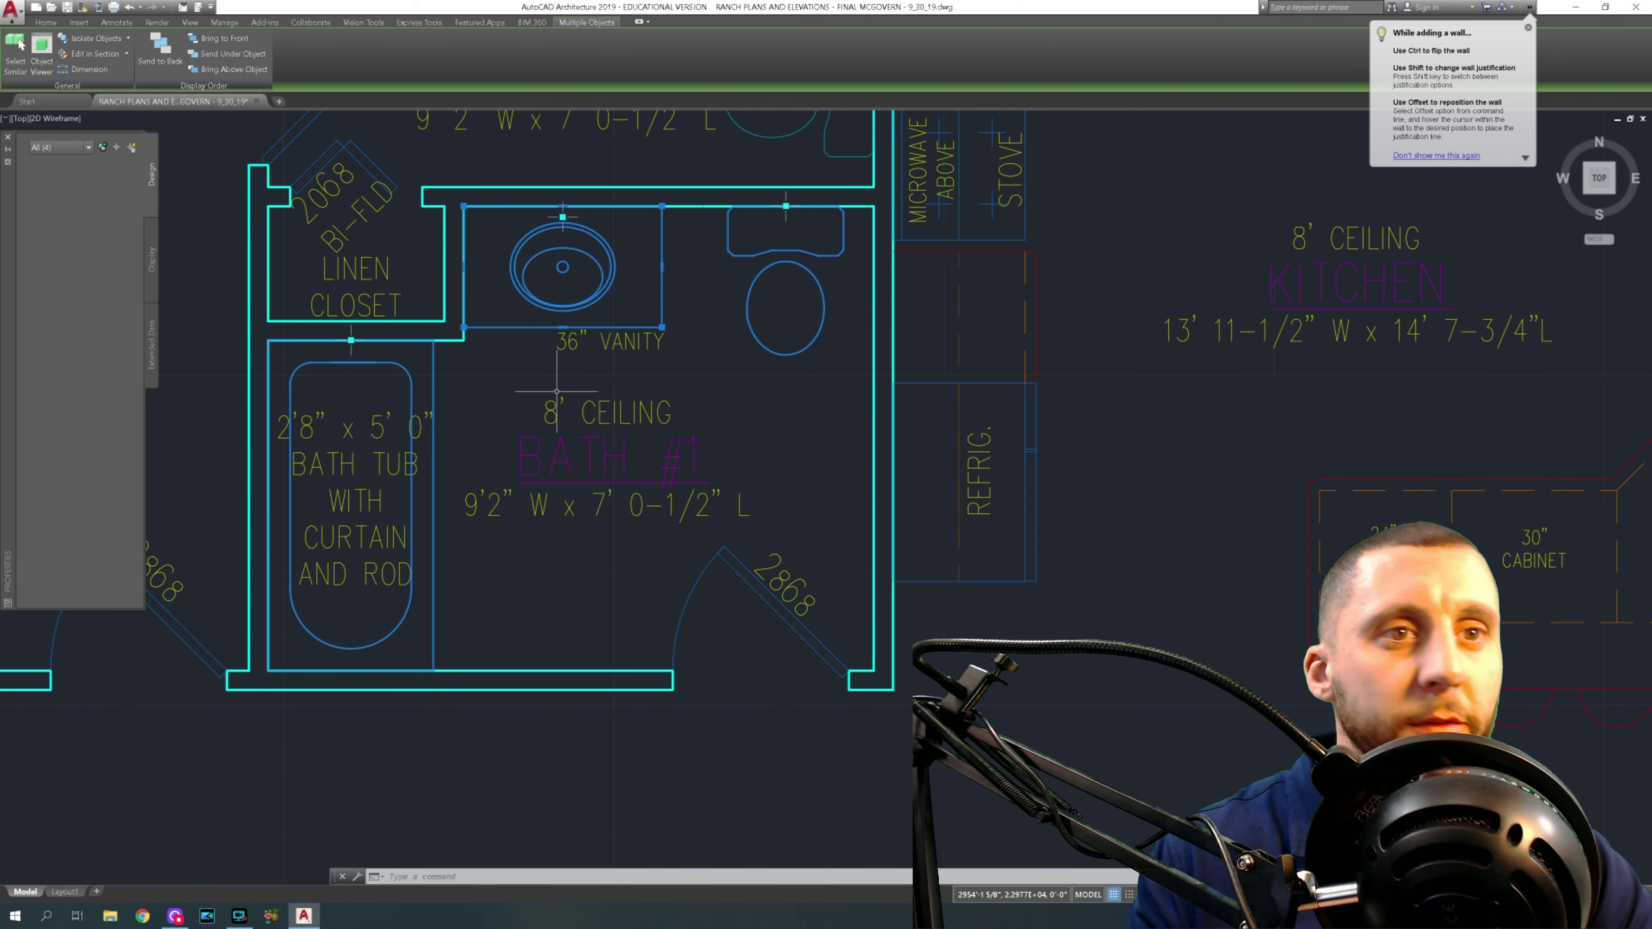
key("ctrl+v")
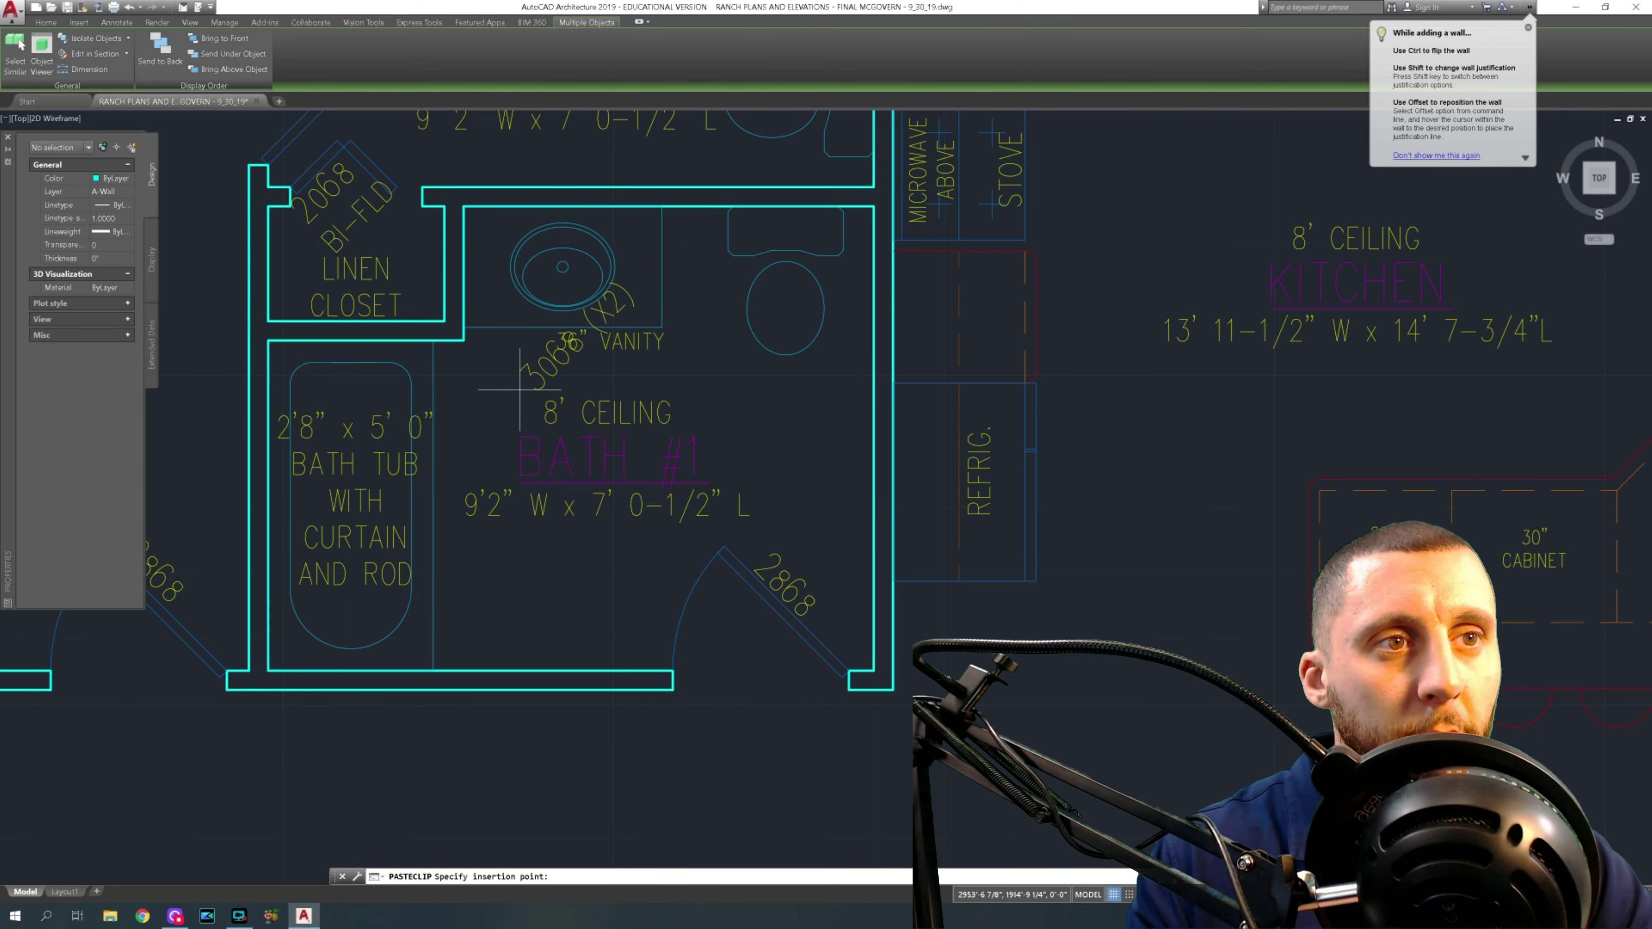
key("Escape")
key("Escape")
- Copy the toilet, vanity, sink and bathtub from the original Bath #1 and paste them above Bath #1 in the new plan
left_click(756, 359)
left_click(675, 276)
left_click(654, 295)
left_click(629, 228)
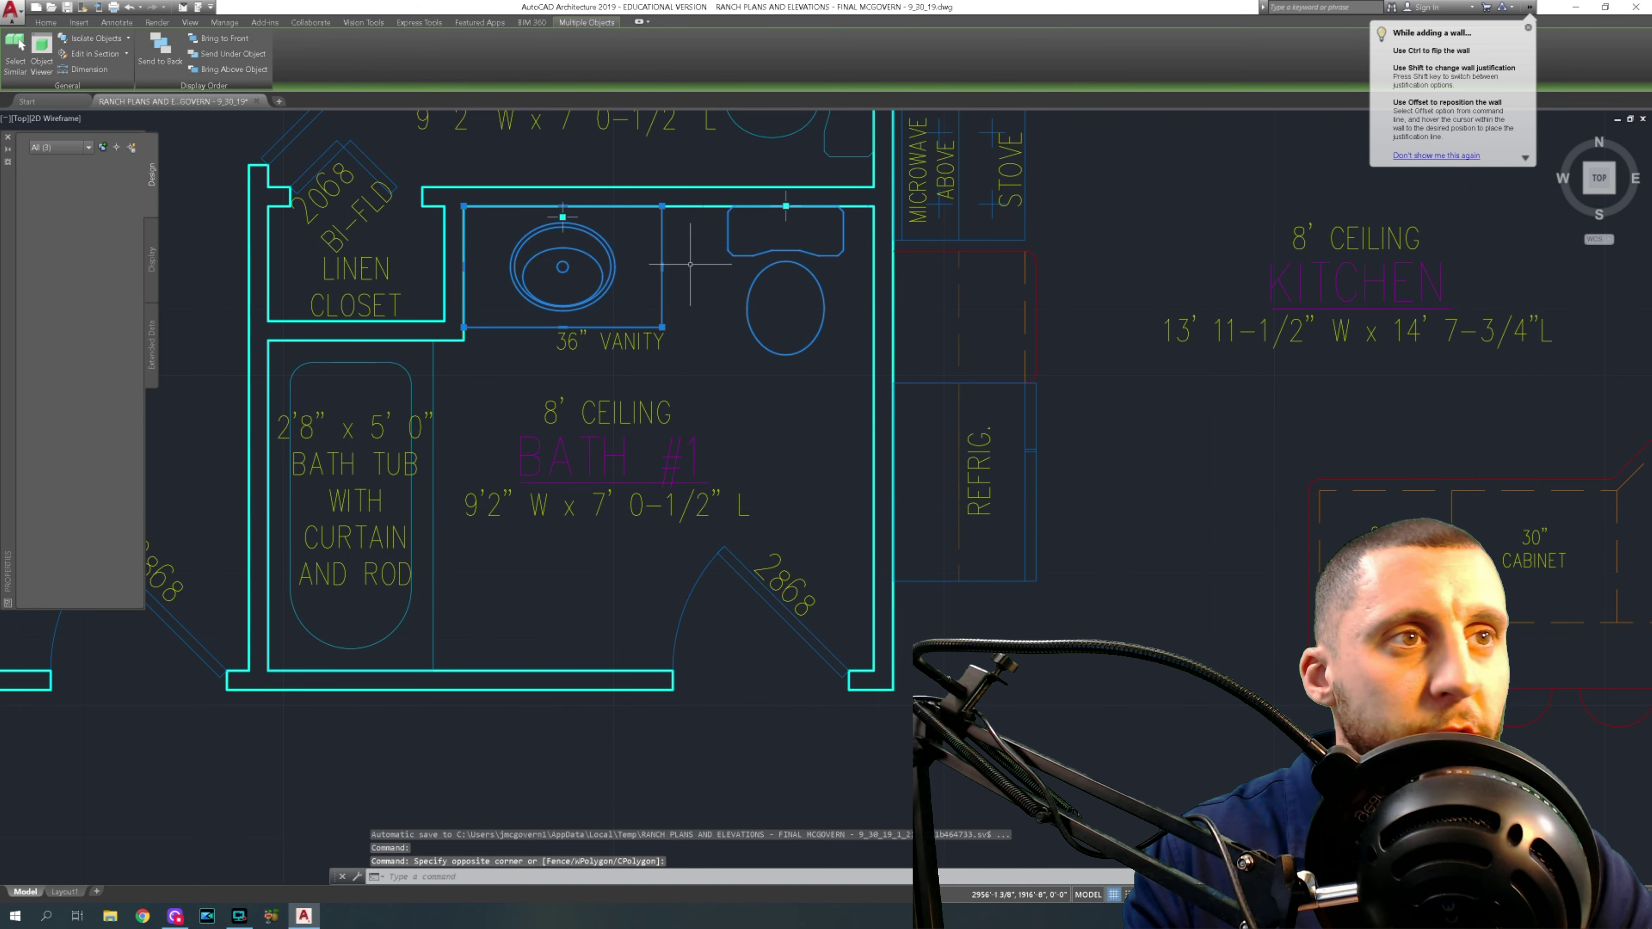
left_click(455, 423)
left_click(416, 391)
scroll(460, 410, "down", 6)
key("ctrl+c")
key("ctrl+v")
scroll(876, 405, "up", 5)
scroll(876, 405, "up", 4)
left_click(600, 291)
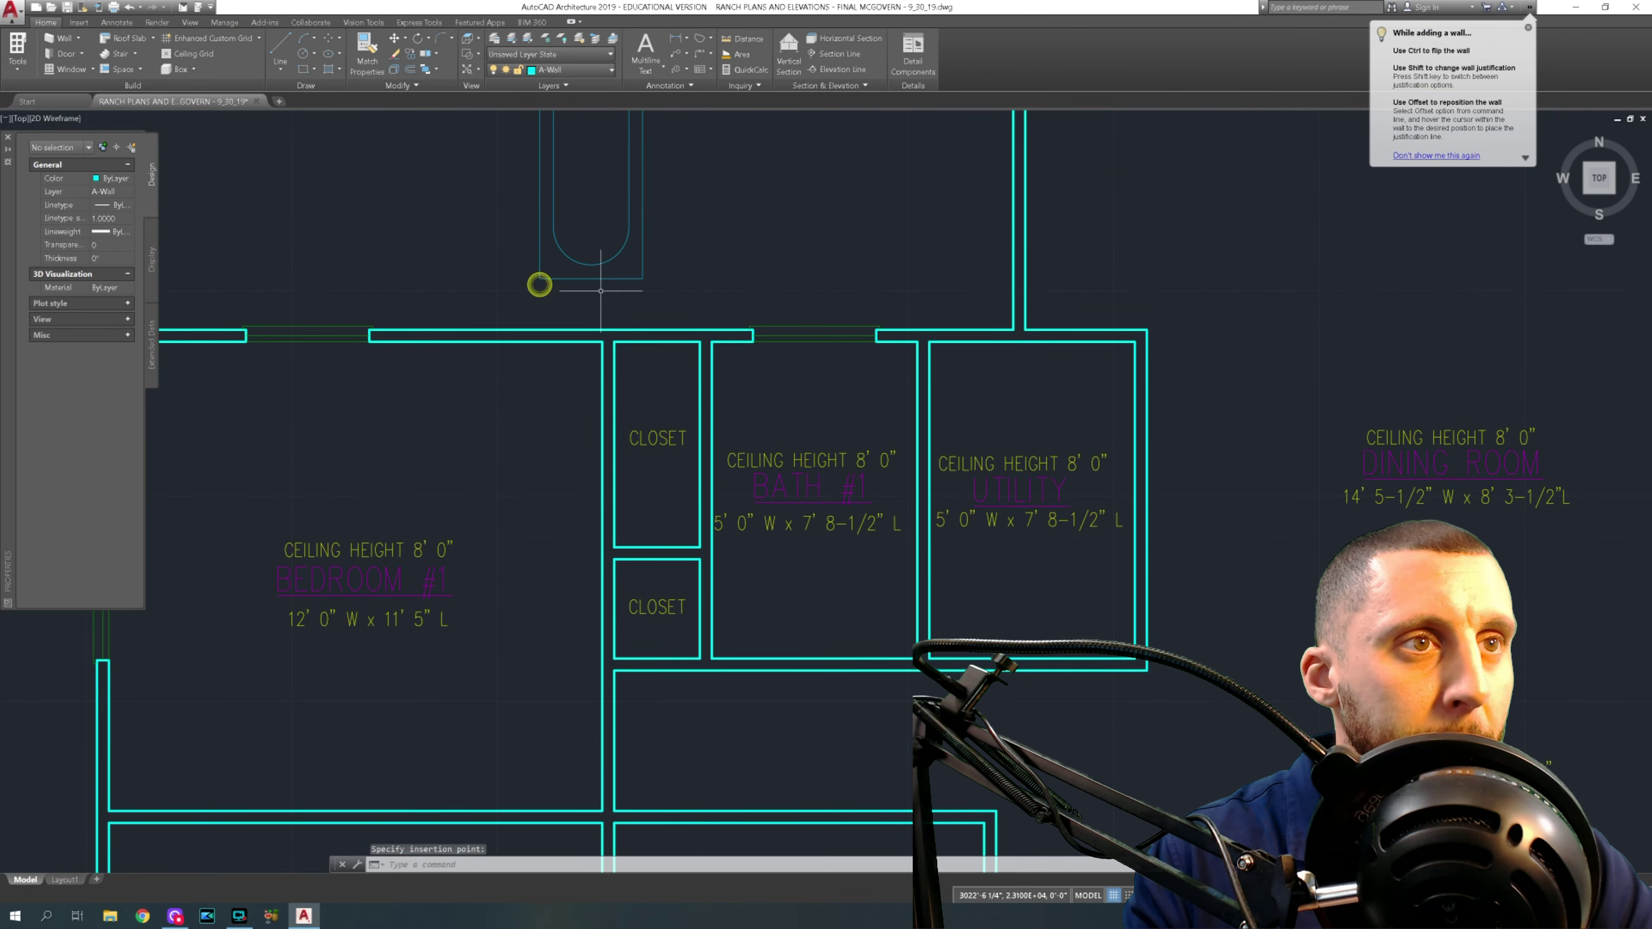
- Rotate the pasted bathtub 90 degrees counterclockwise so it lies horizontally with its rounded end facing east
middle_click_drag(600, 291, 608, 432)
left_click(564, 368)
type("ROT")
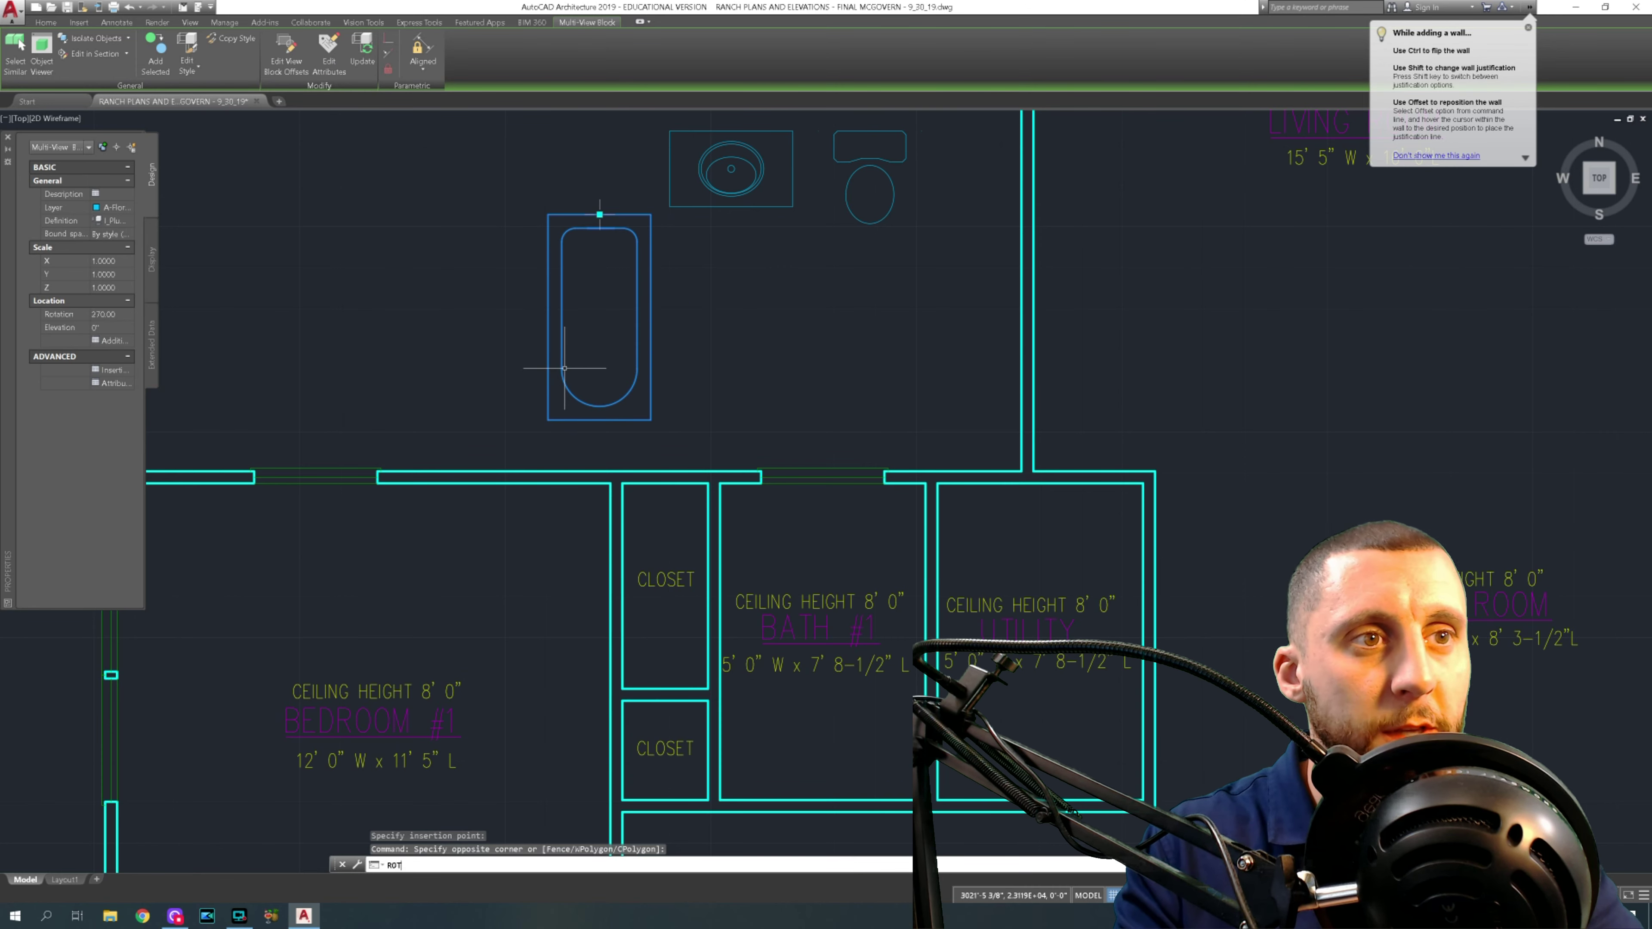
key("Return")
left_click(585, 360)
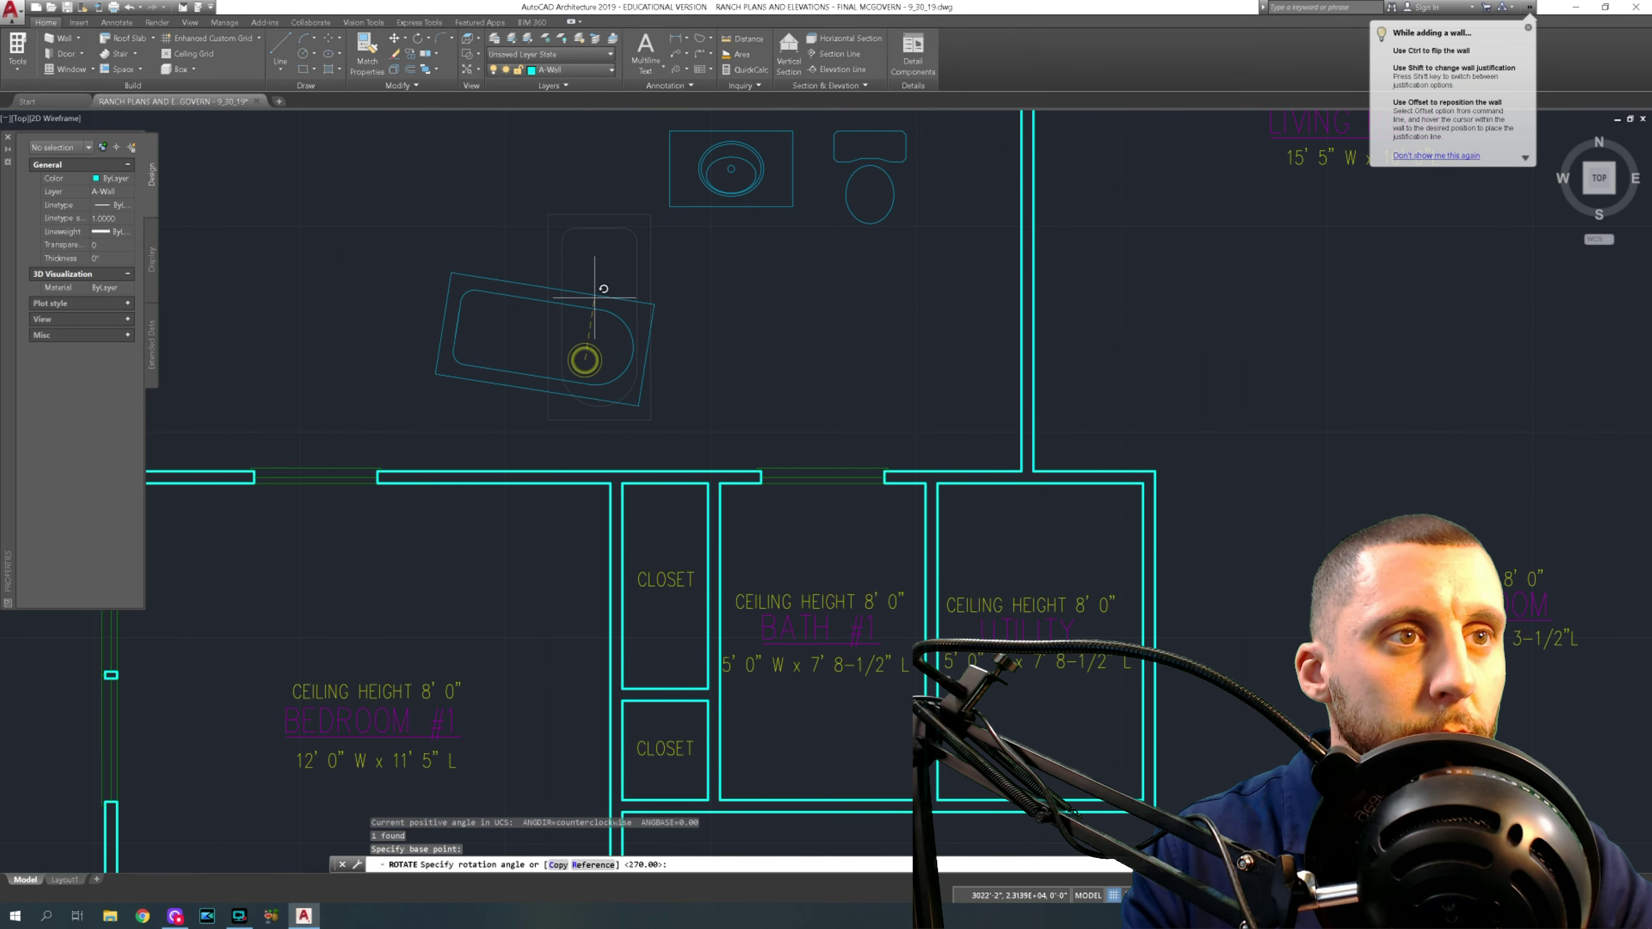
left_click(590, 261)
left_click(658, 266)
- Move the horizontal bathtub by its upper-left corner into the upper-left inside corner of Bath #1
left_click(616, 319)
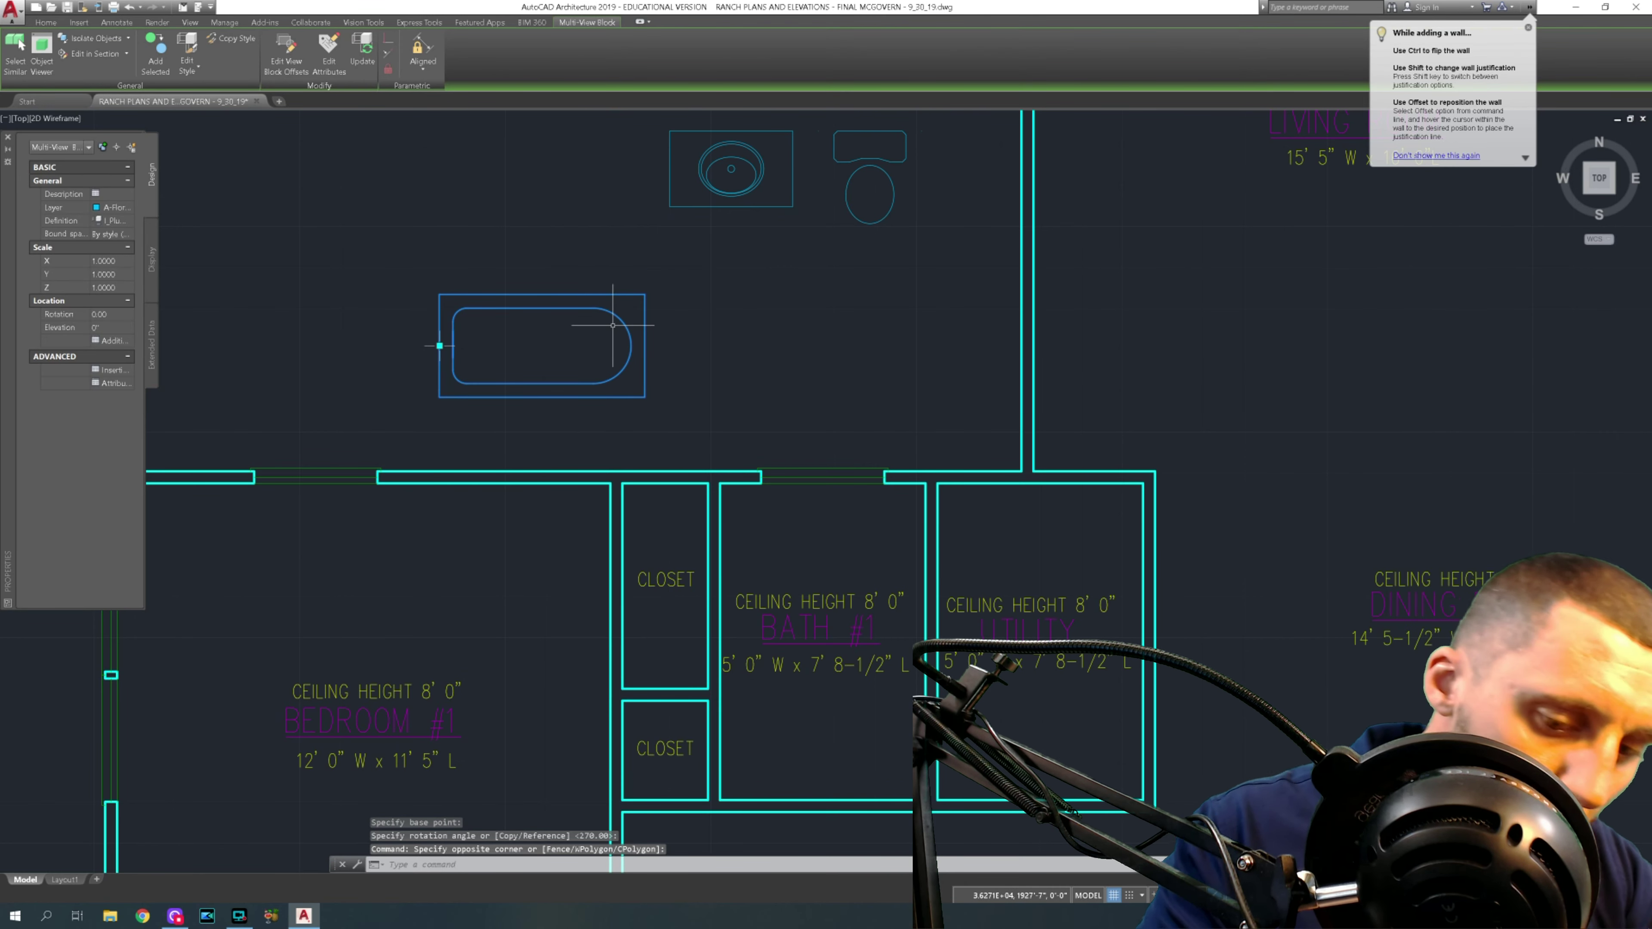
type("M")
key("Return")
left_click(440, 294)
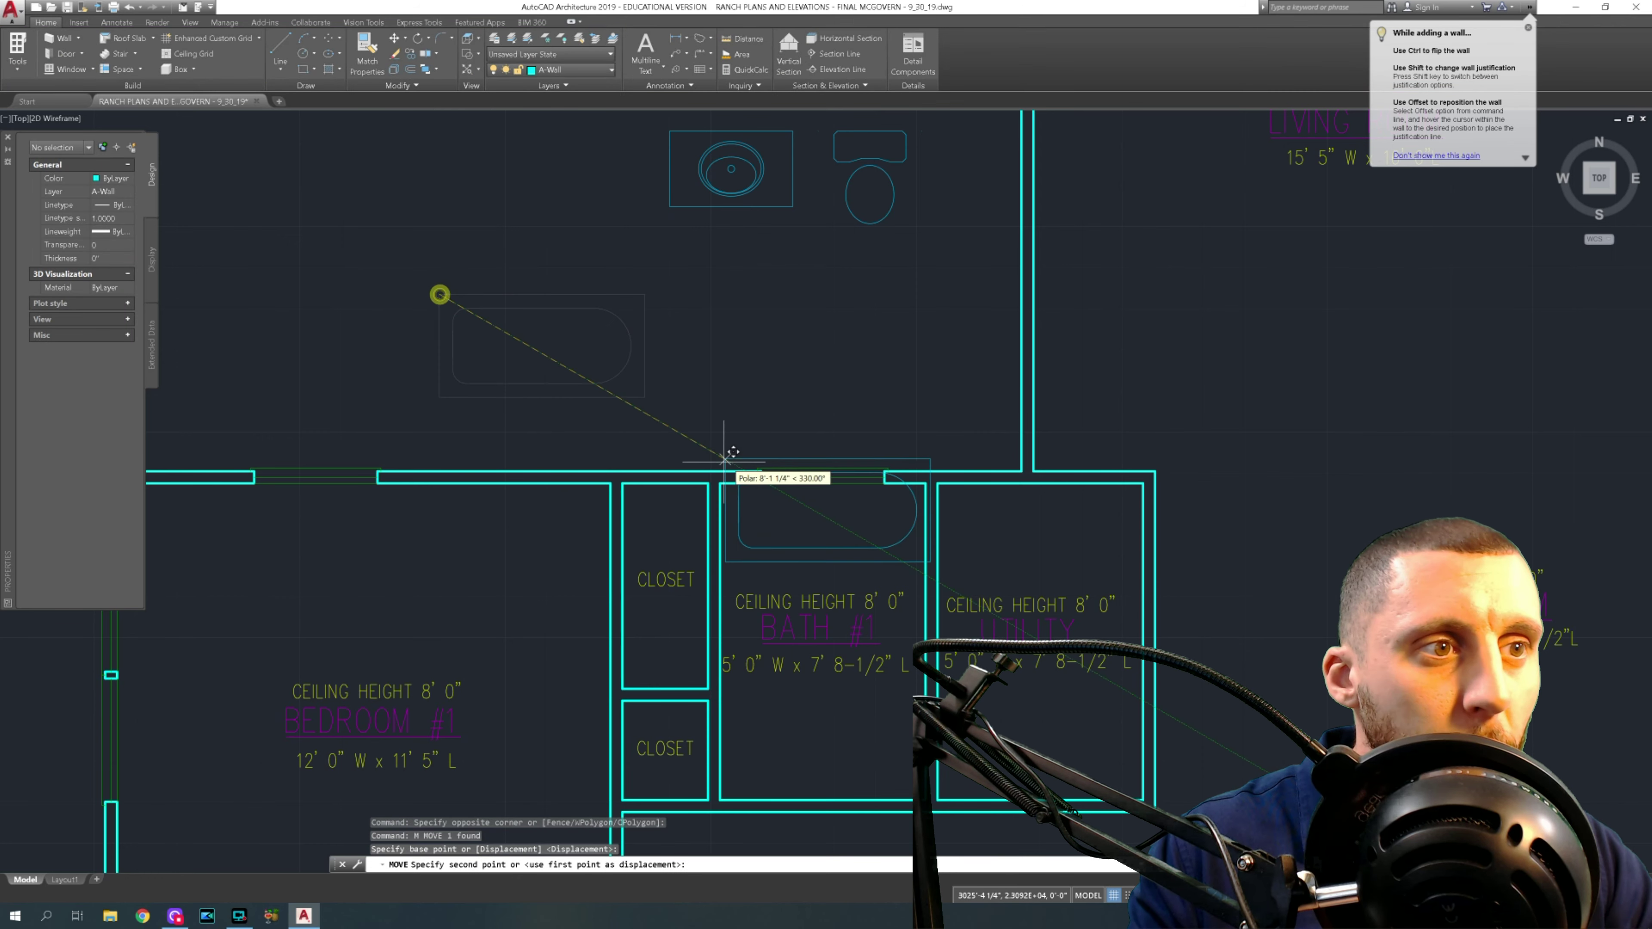
left_click(720, 483)
scroll(902, 535, "up", 4)
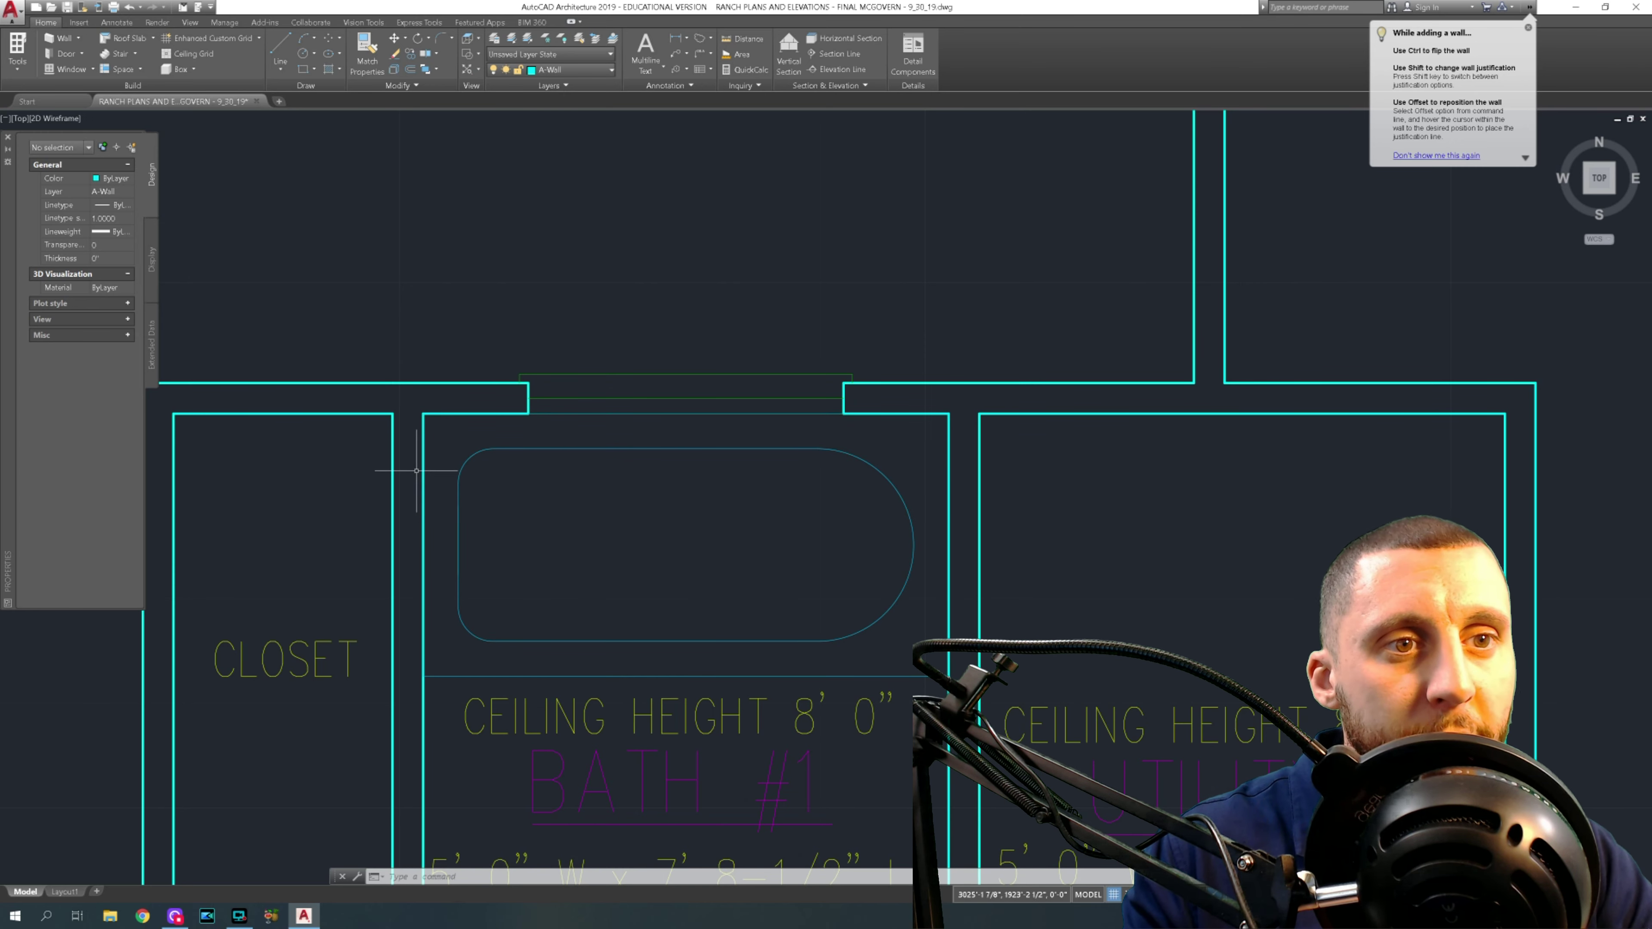
scroll(536, 511, "down", 3)
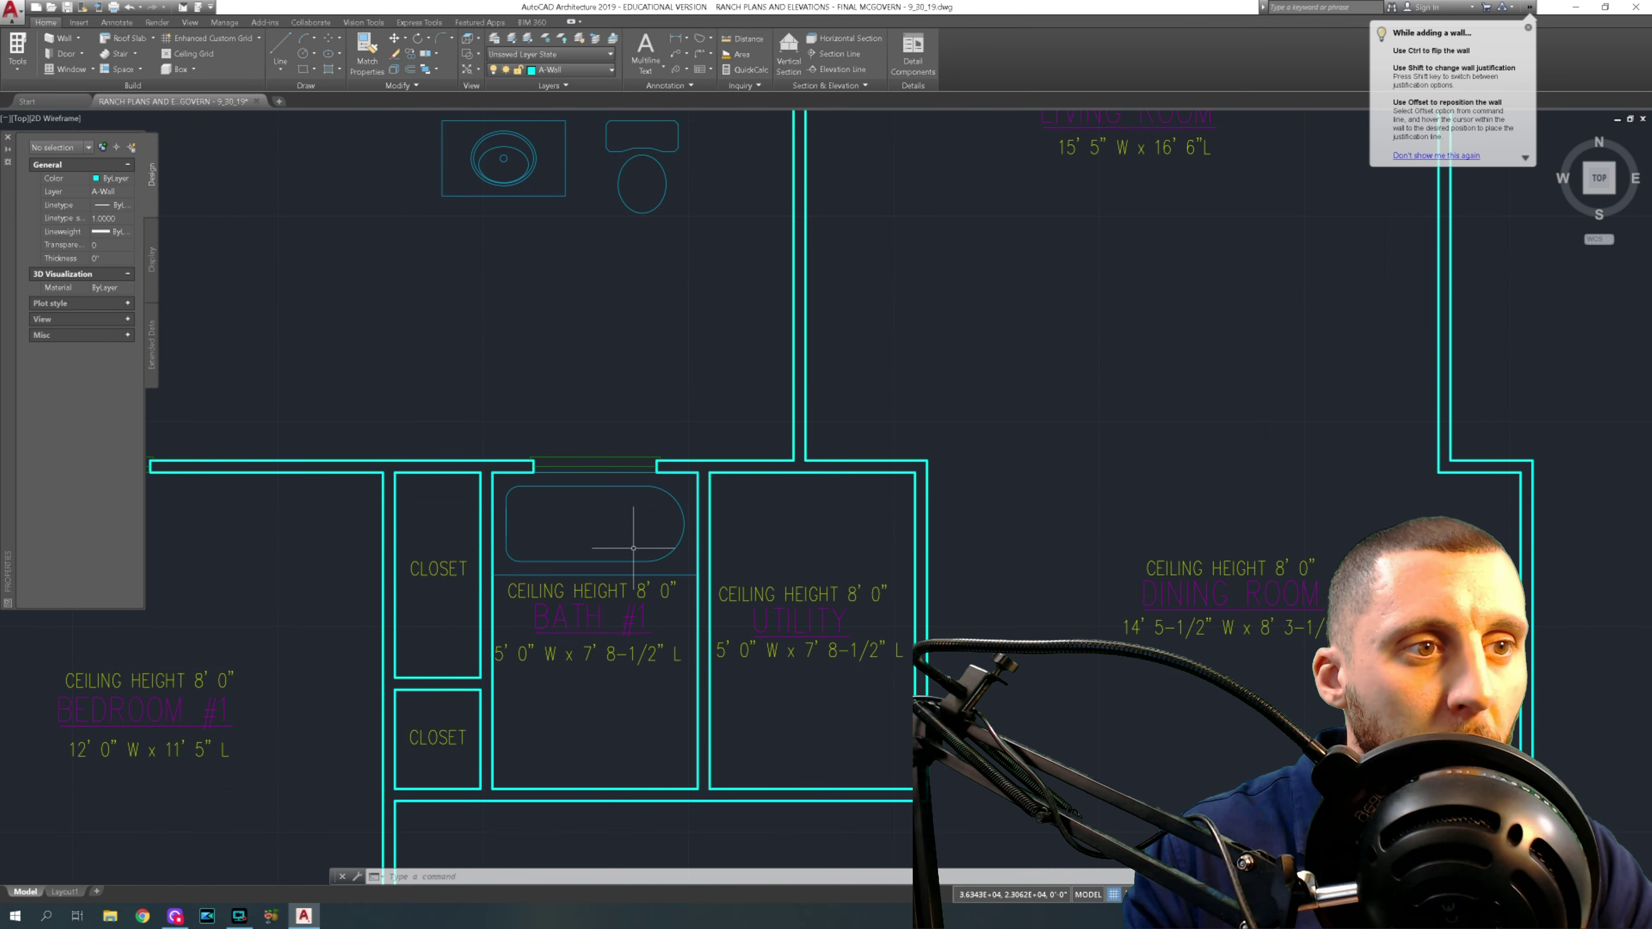
- Undo the bathtub's move into Bath #1 and its rotation
left_click(618, 564)
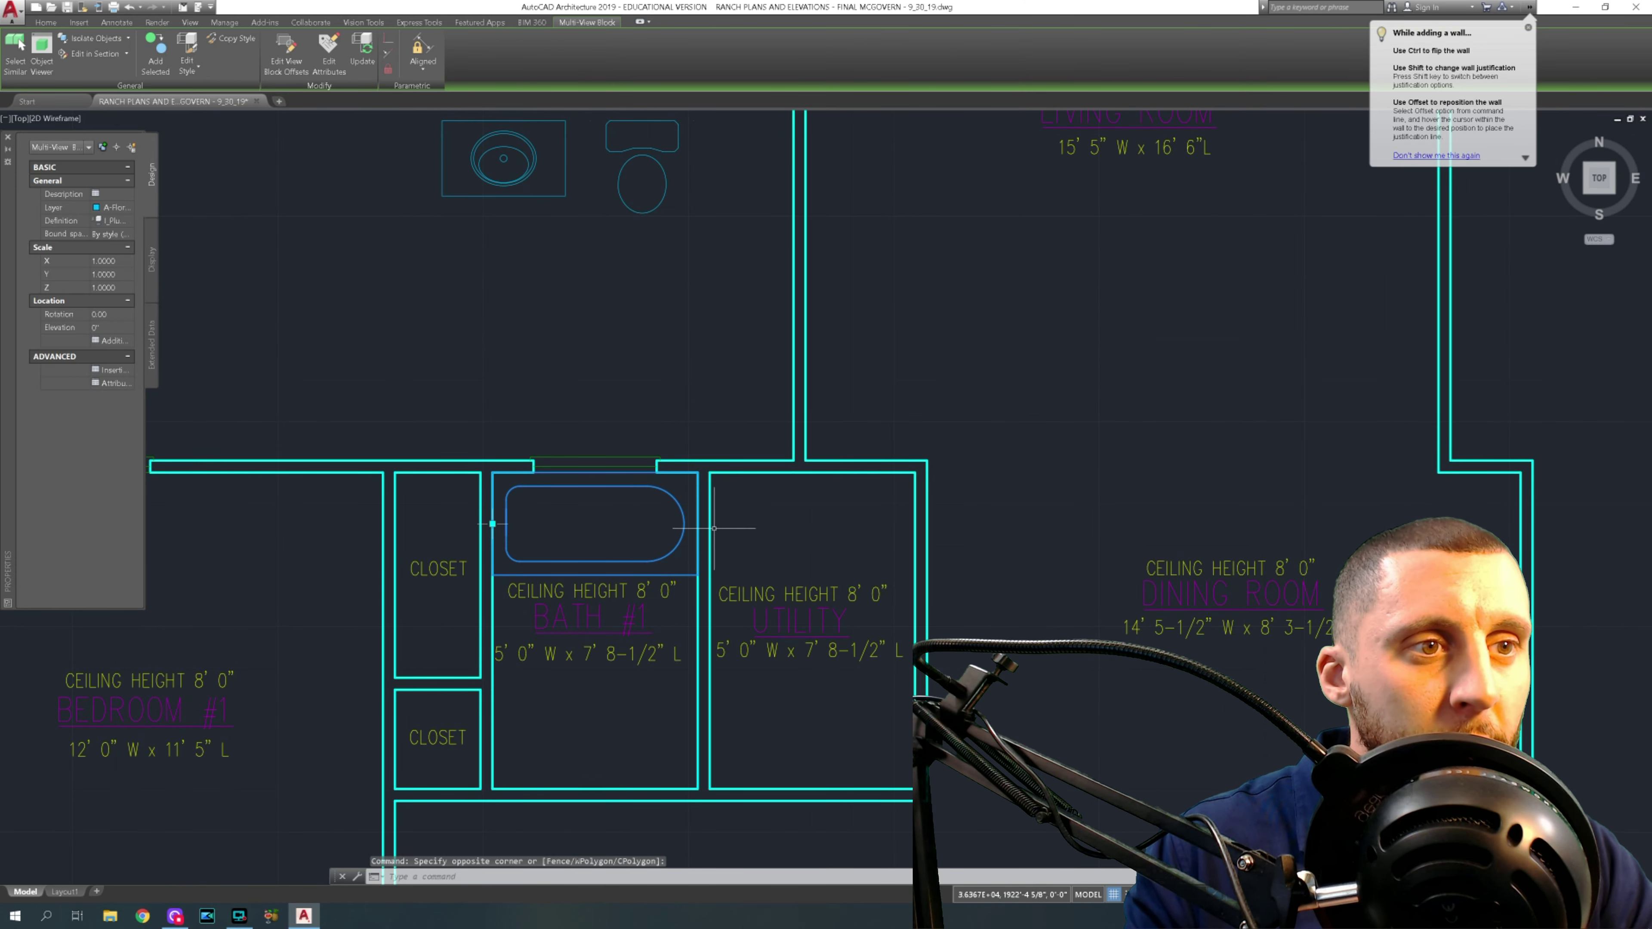
key("ctrl+z")
key("ctrl+z")
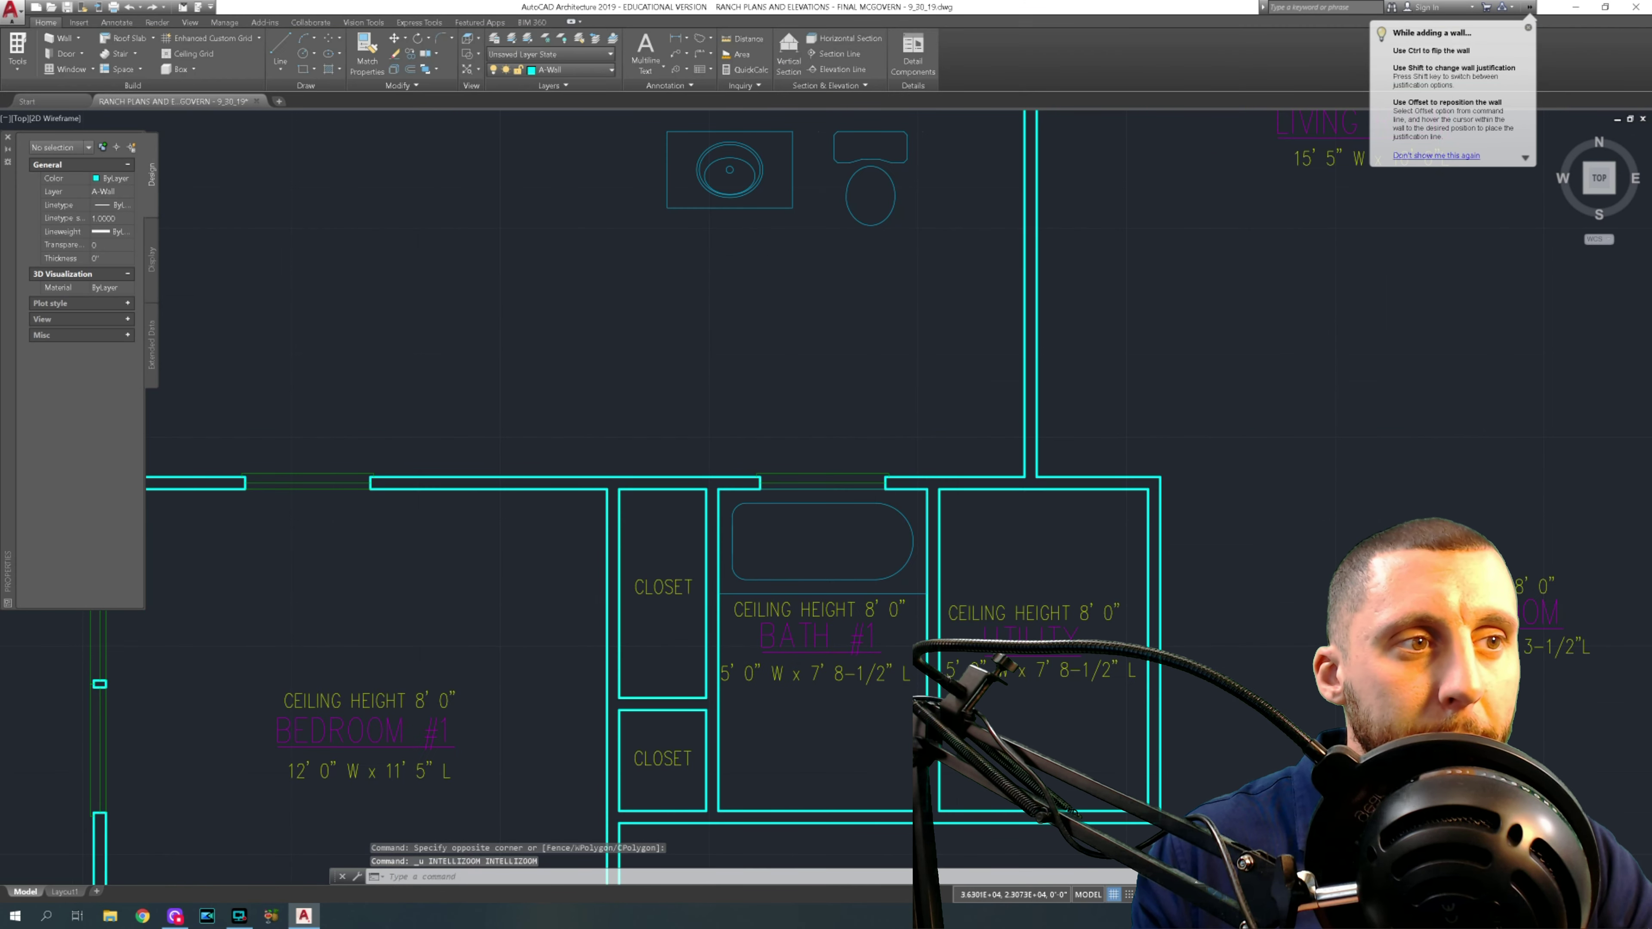
key("ctrl+z")
left_click(690, 349)
left_click(636, 372)
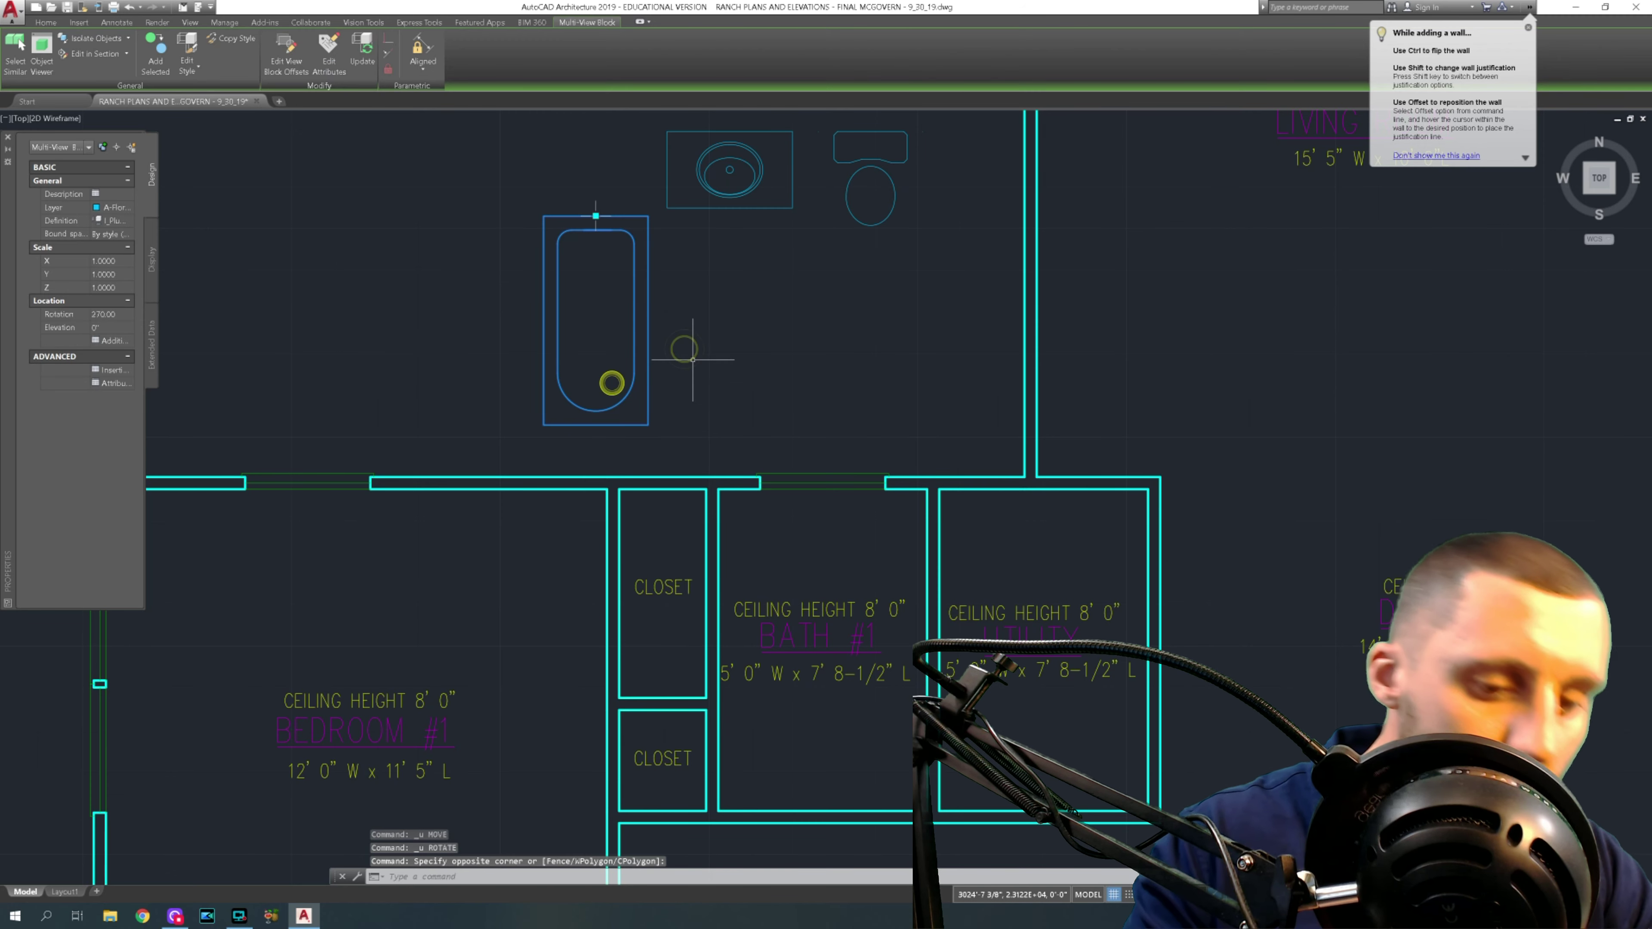
type("m")
key("Return")
left_click(714, 333)
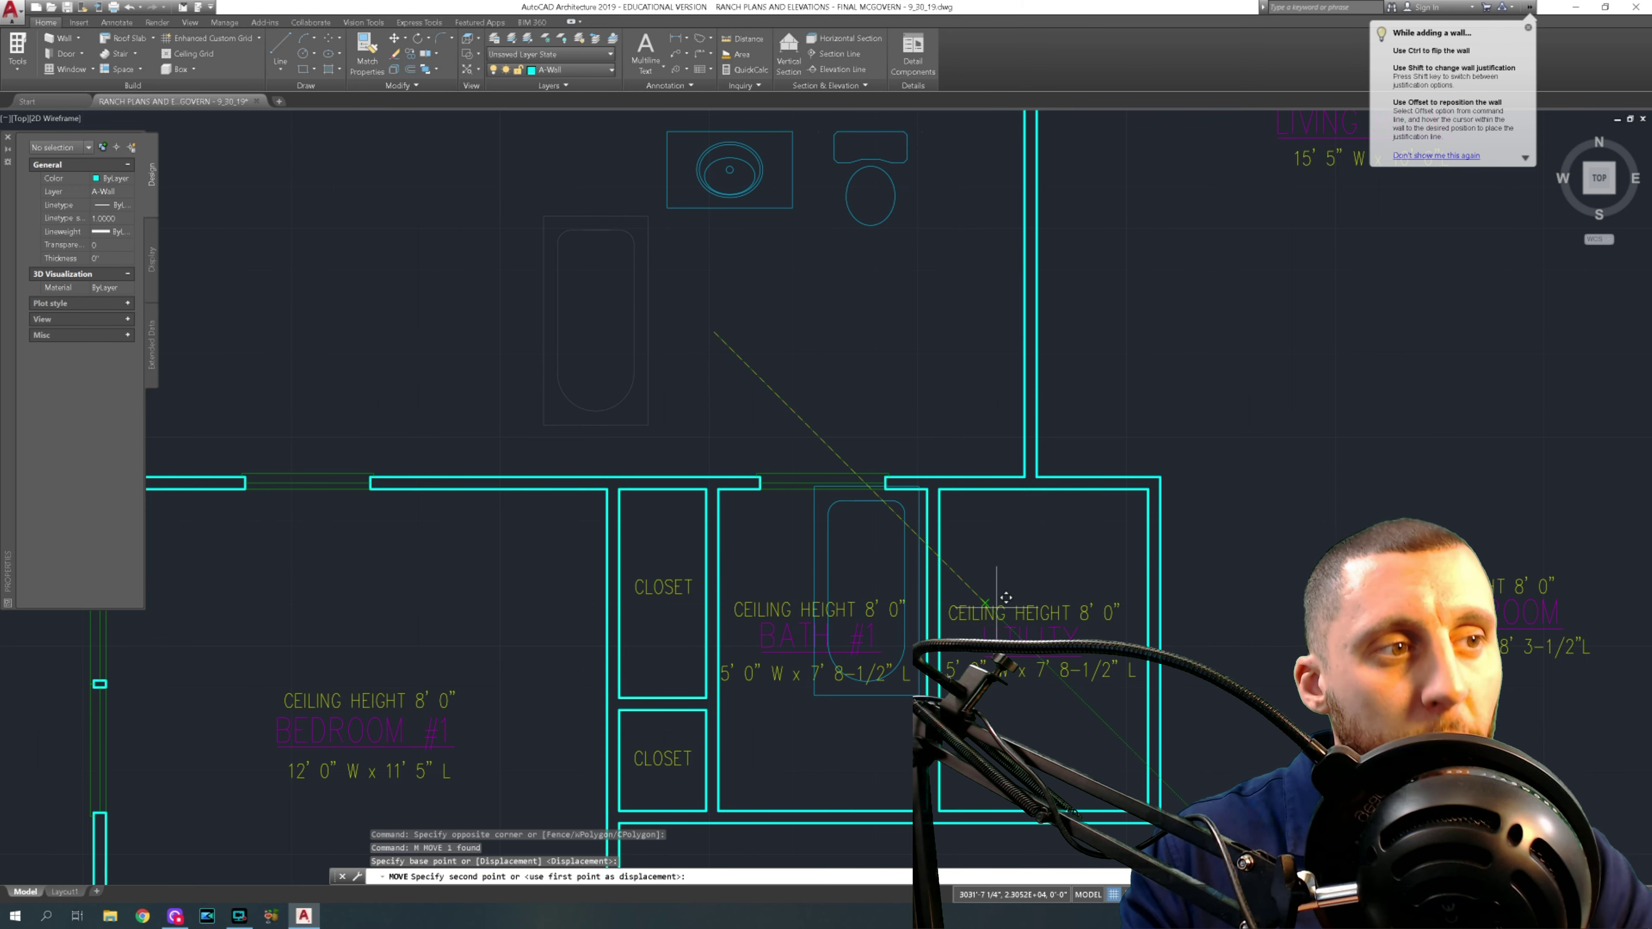
key("Escape")
key("Escape")
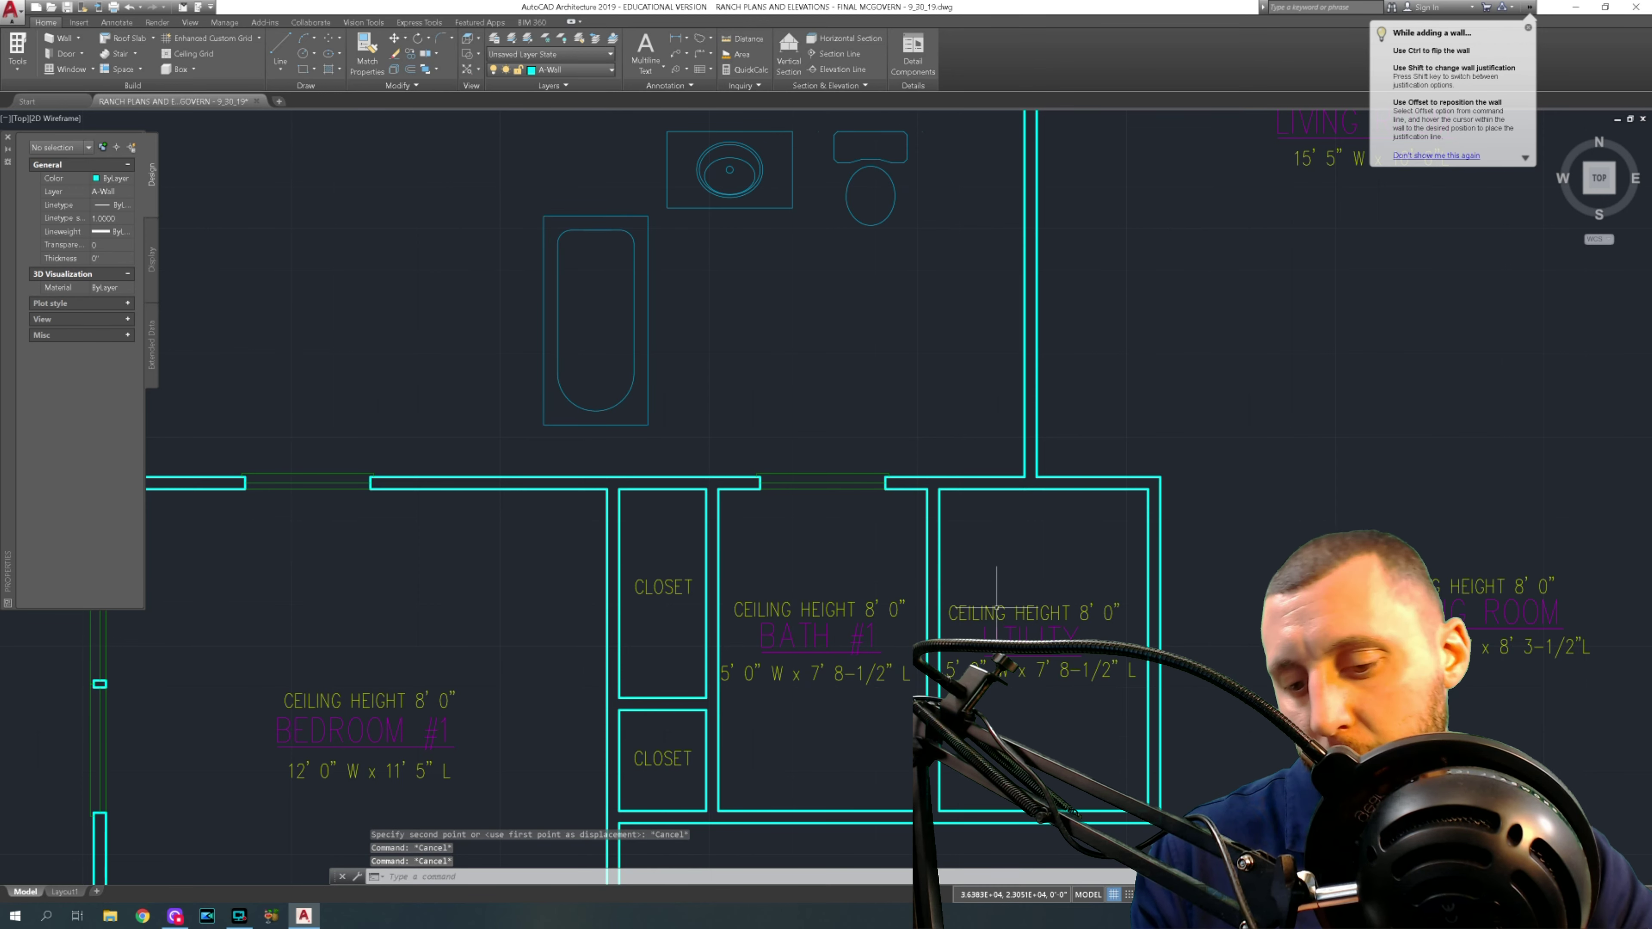
- Undo back past the pasting of the bath fixtures, and redo to restore them above Bath #1
key("ctrl+z")
key("ctrl+z")
key("ctrl+z")
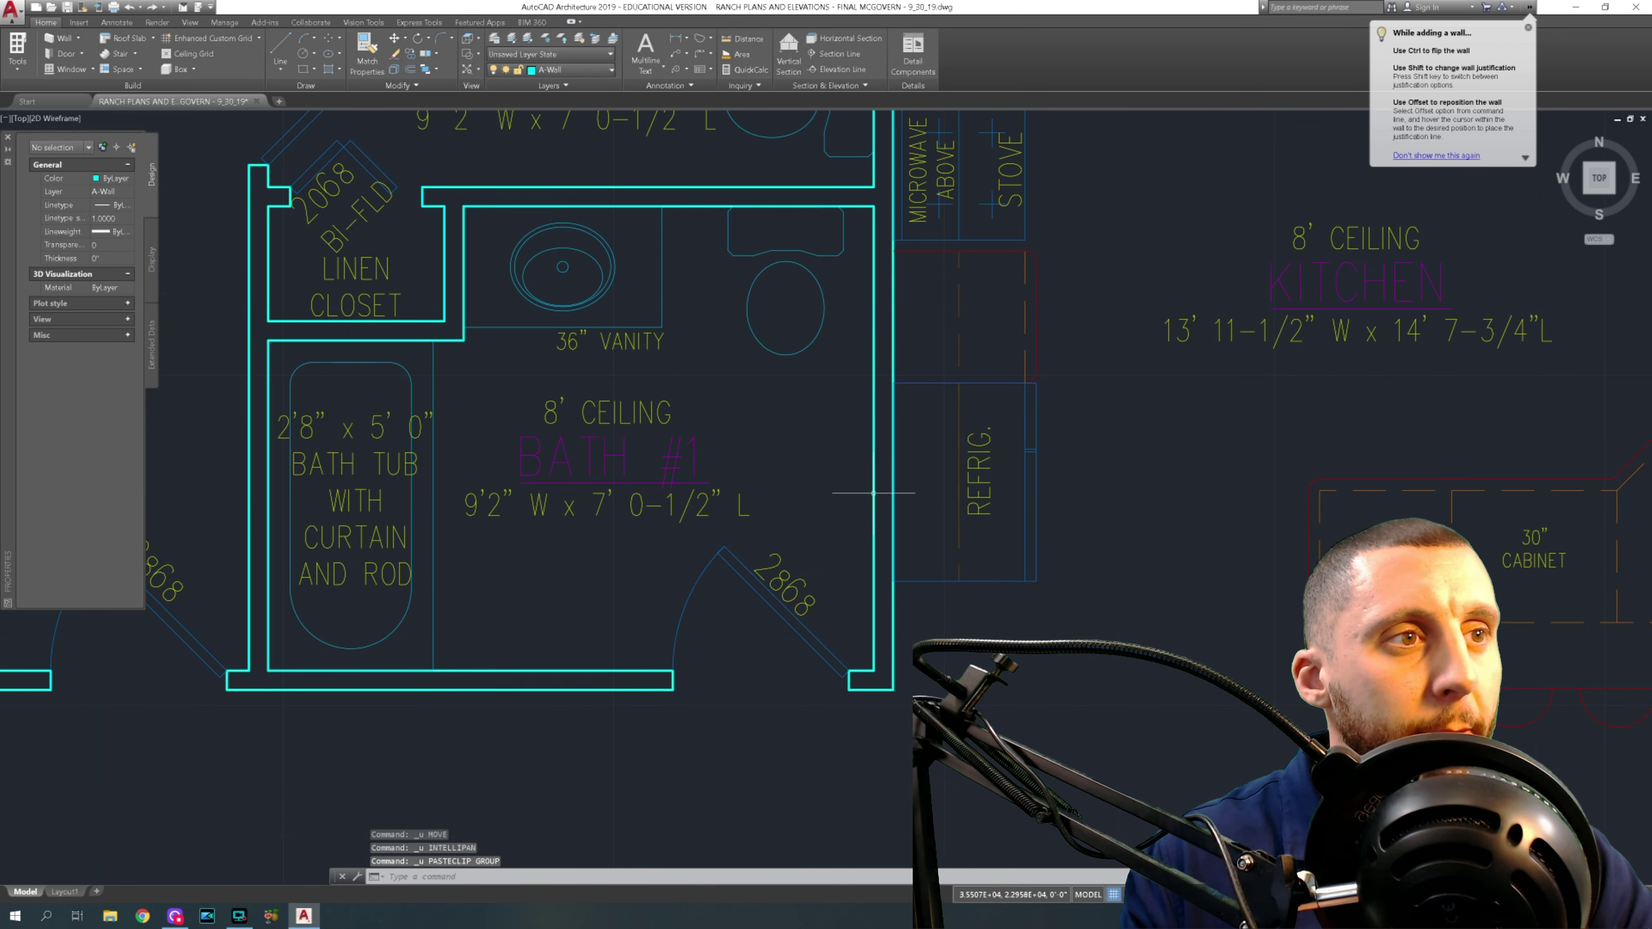
left_click(153, 9)
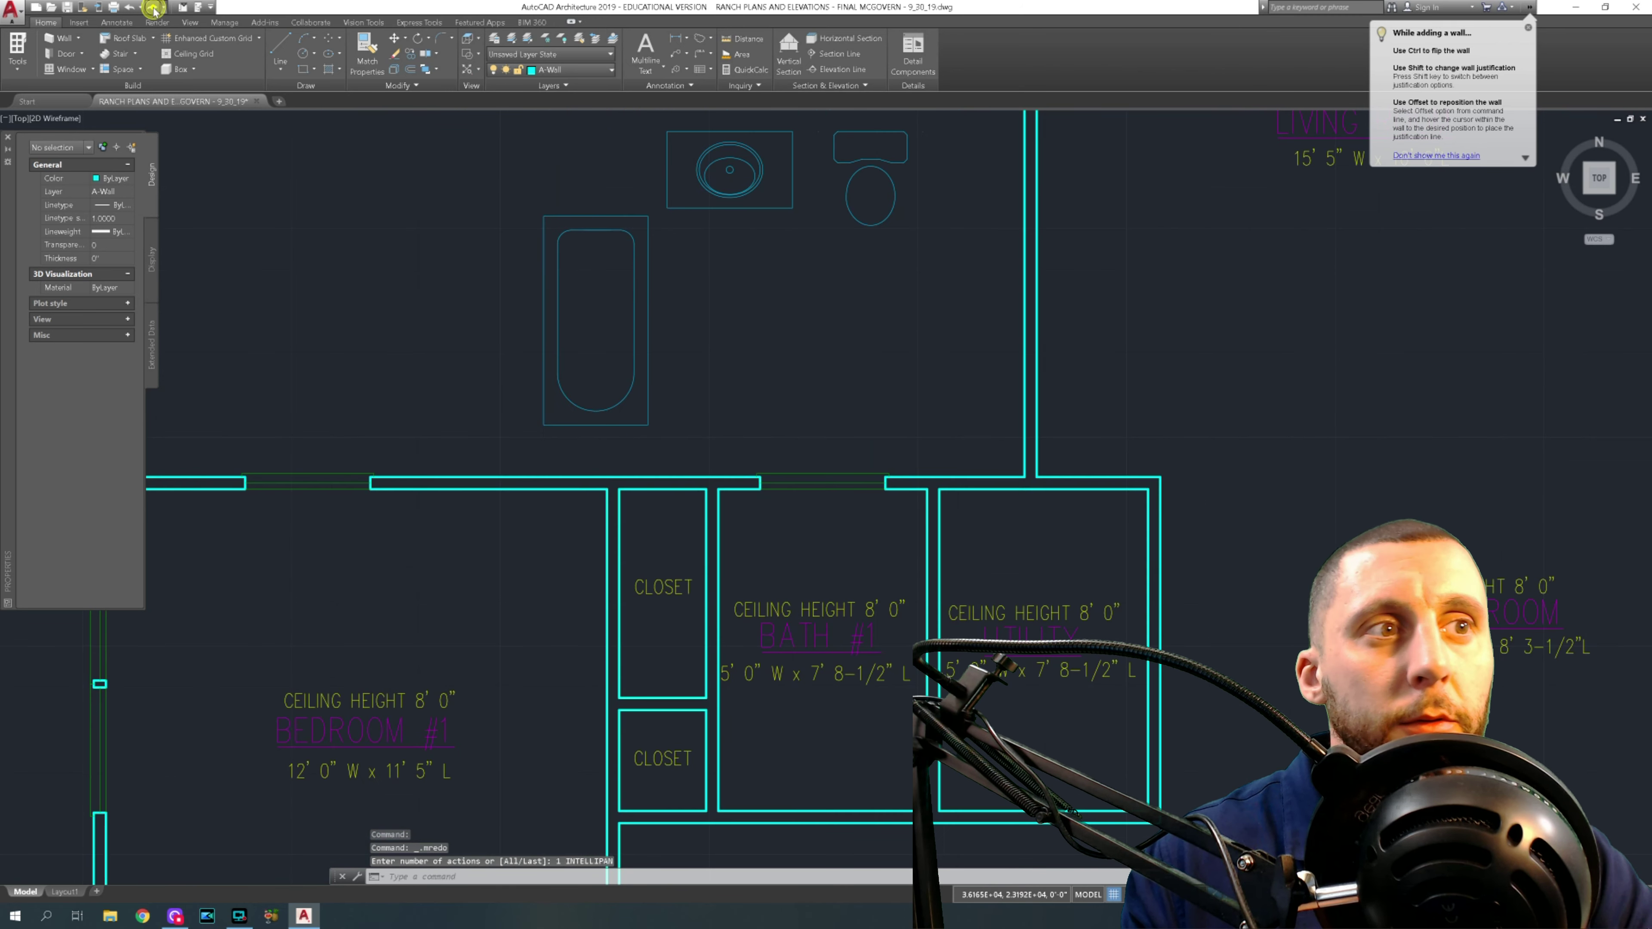
left_click(154, 9)
left_click(682, 306)
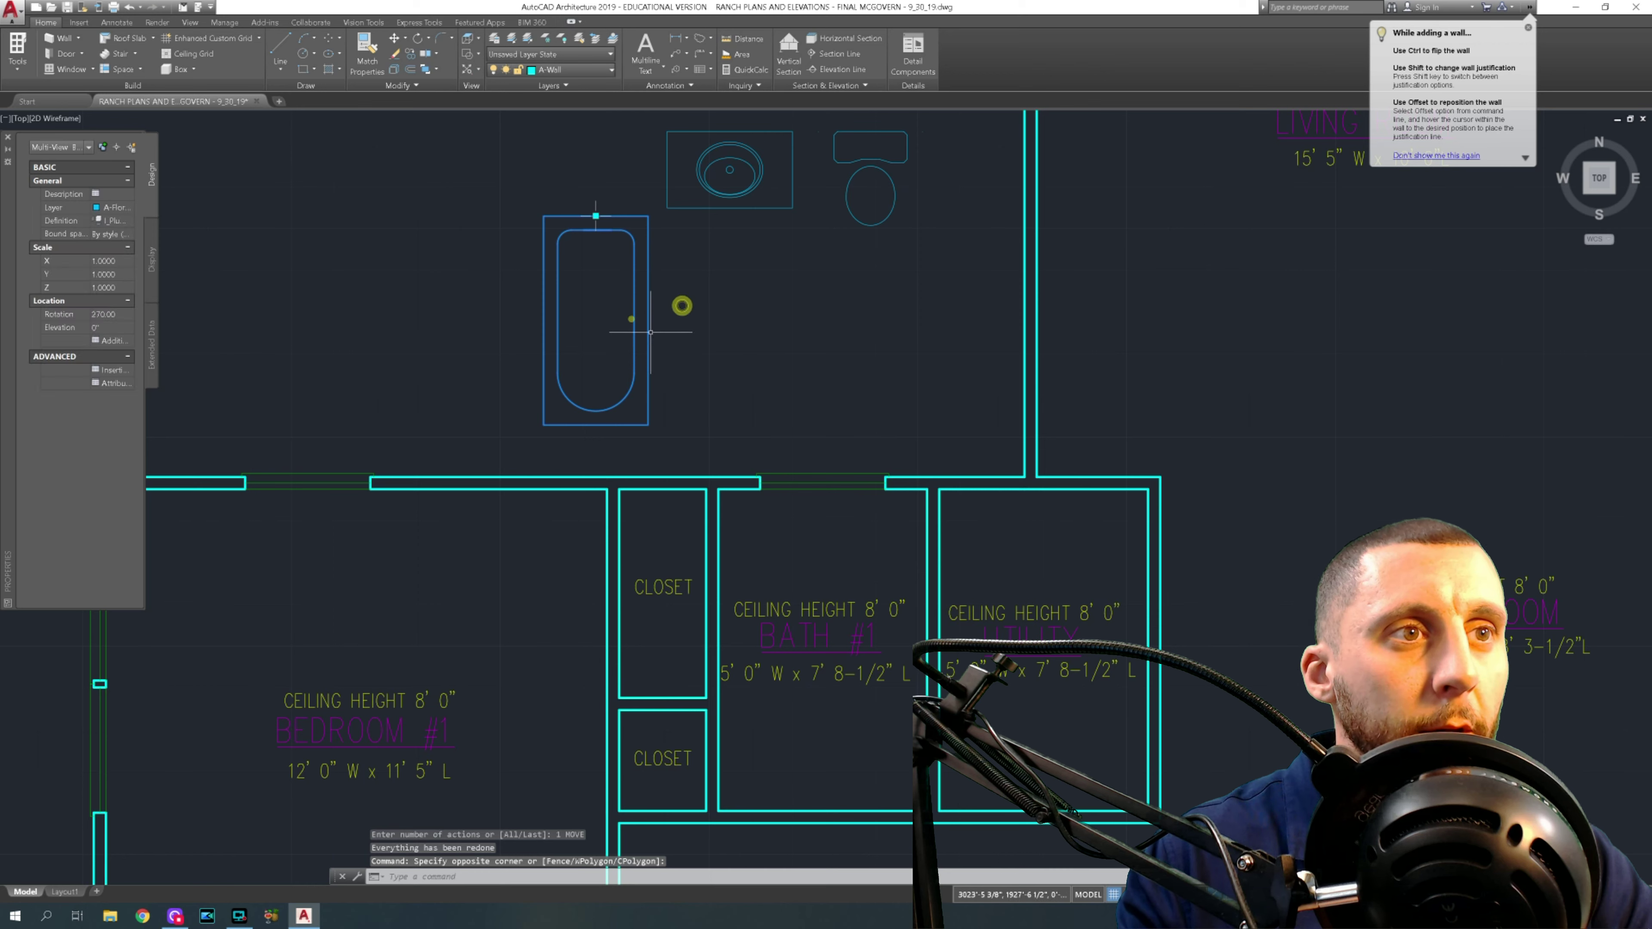
left_click(644, 317)
type("R")
key("Return")
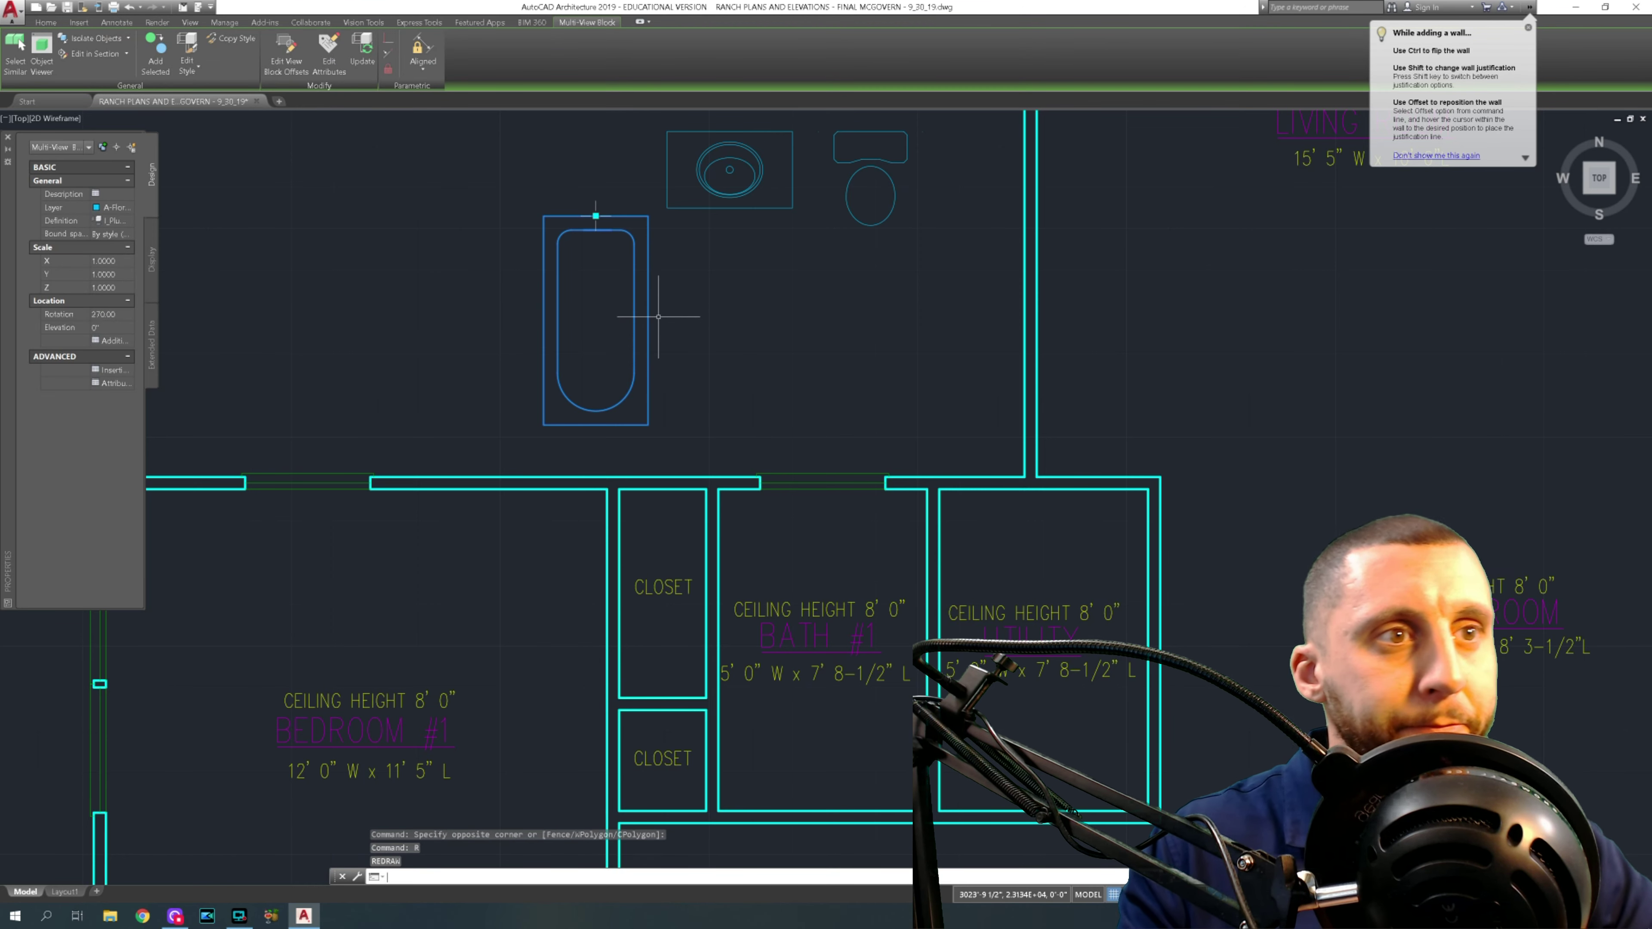
left_click(658, 317)
key("Escape")
key("Escape")
- Rotate the pasted bathtub 90 degrees clockwise so it lies horizontally with its rounded end facing west
type("rotate")
key("Return")
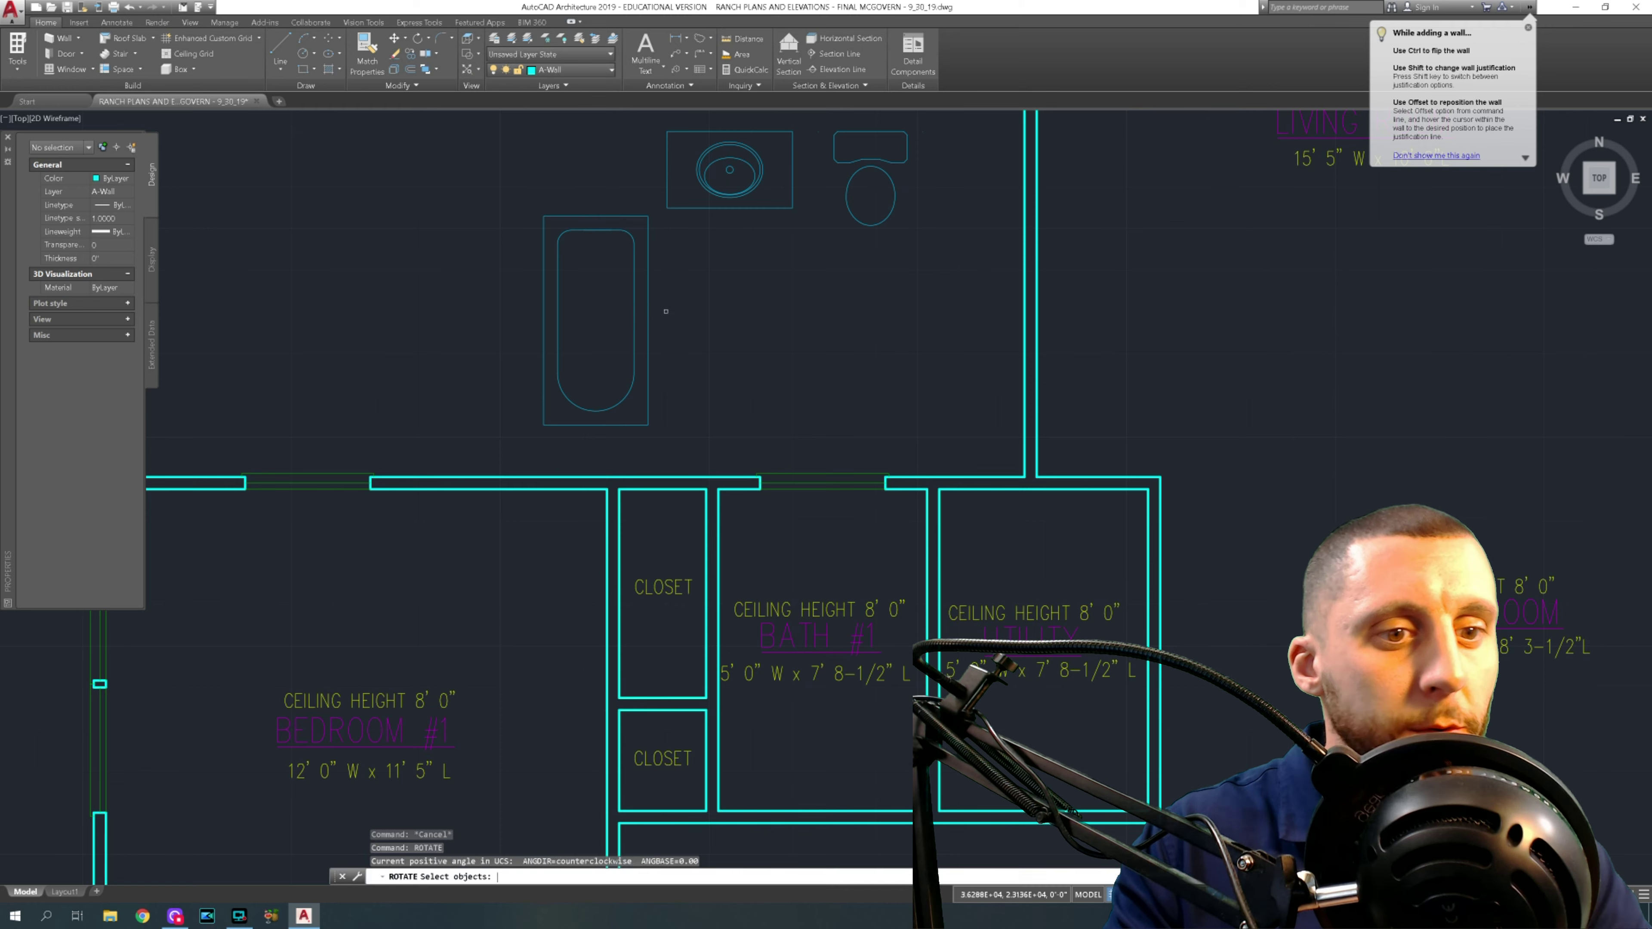
left_click(597, 358)
key("Return")
left_click(698, 310)
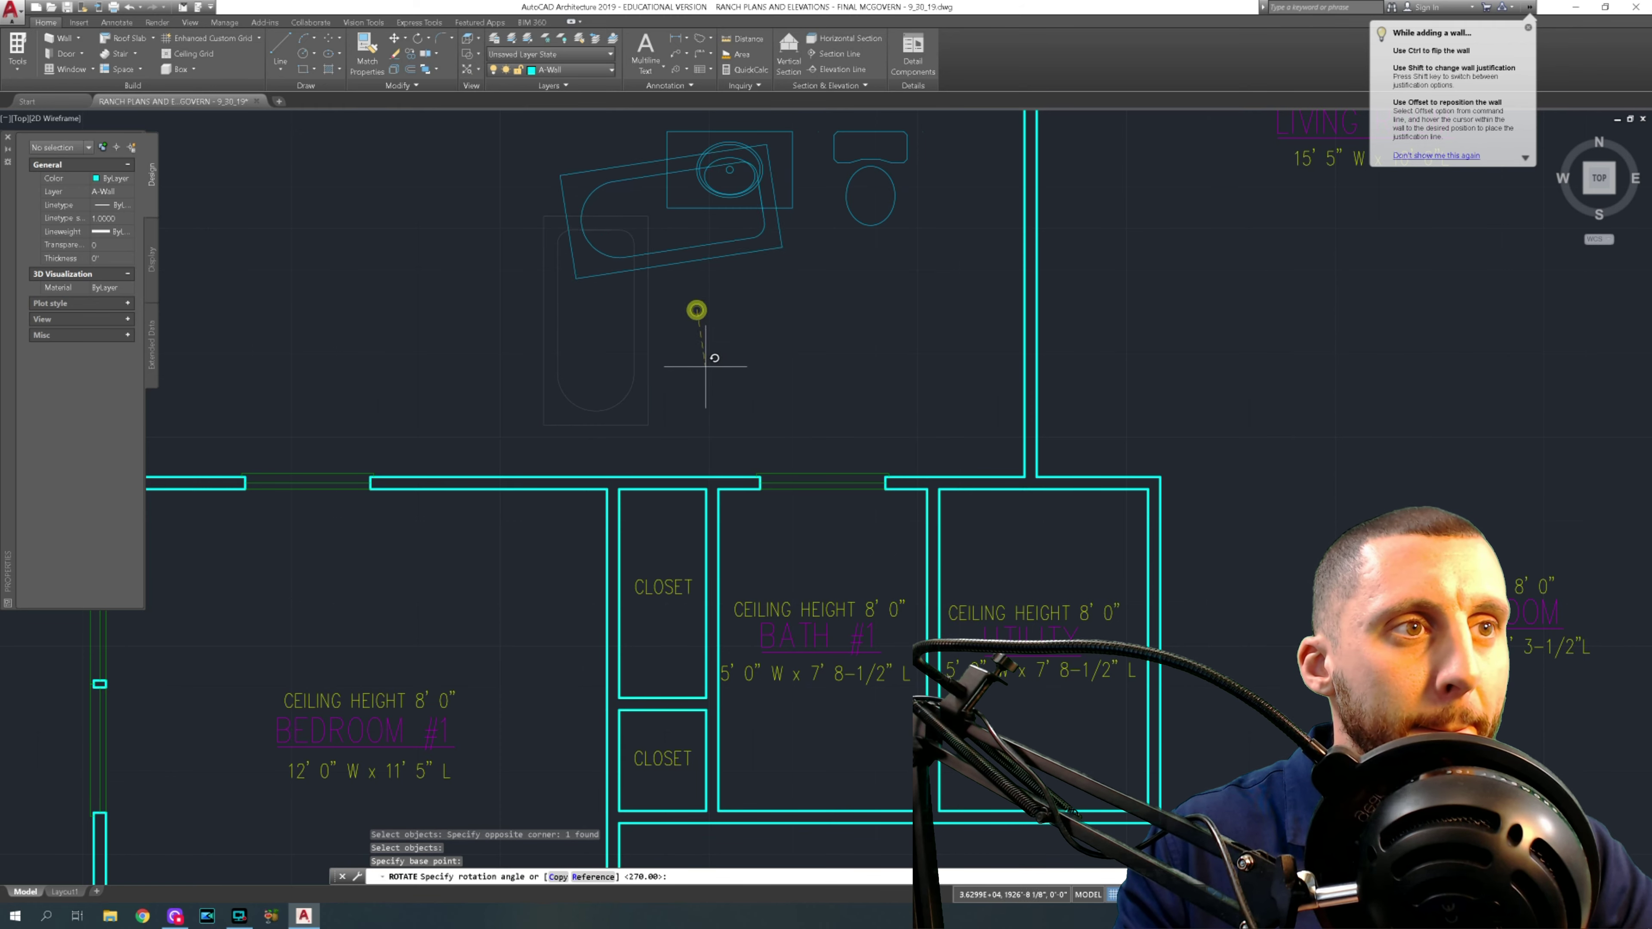
left_click(698, 393)
- Move the bathtub by its upper-right corner to the upper-right inside corner of Bath #1, beneath the window
left_click(719, 231)
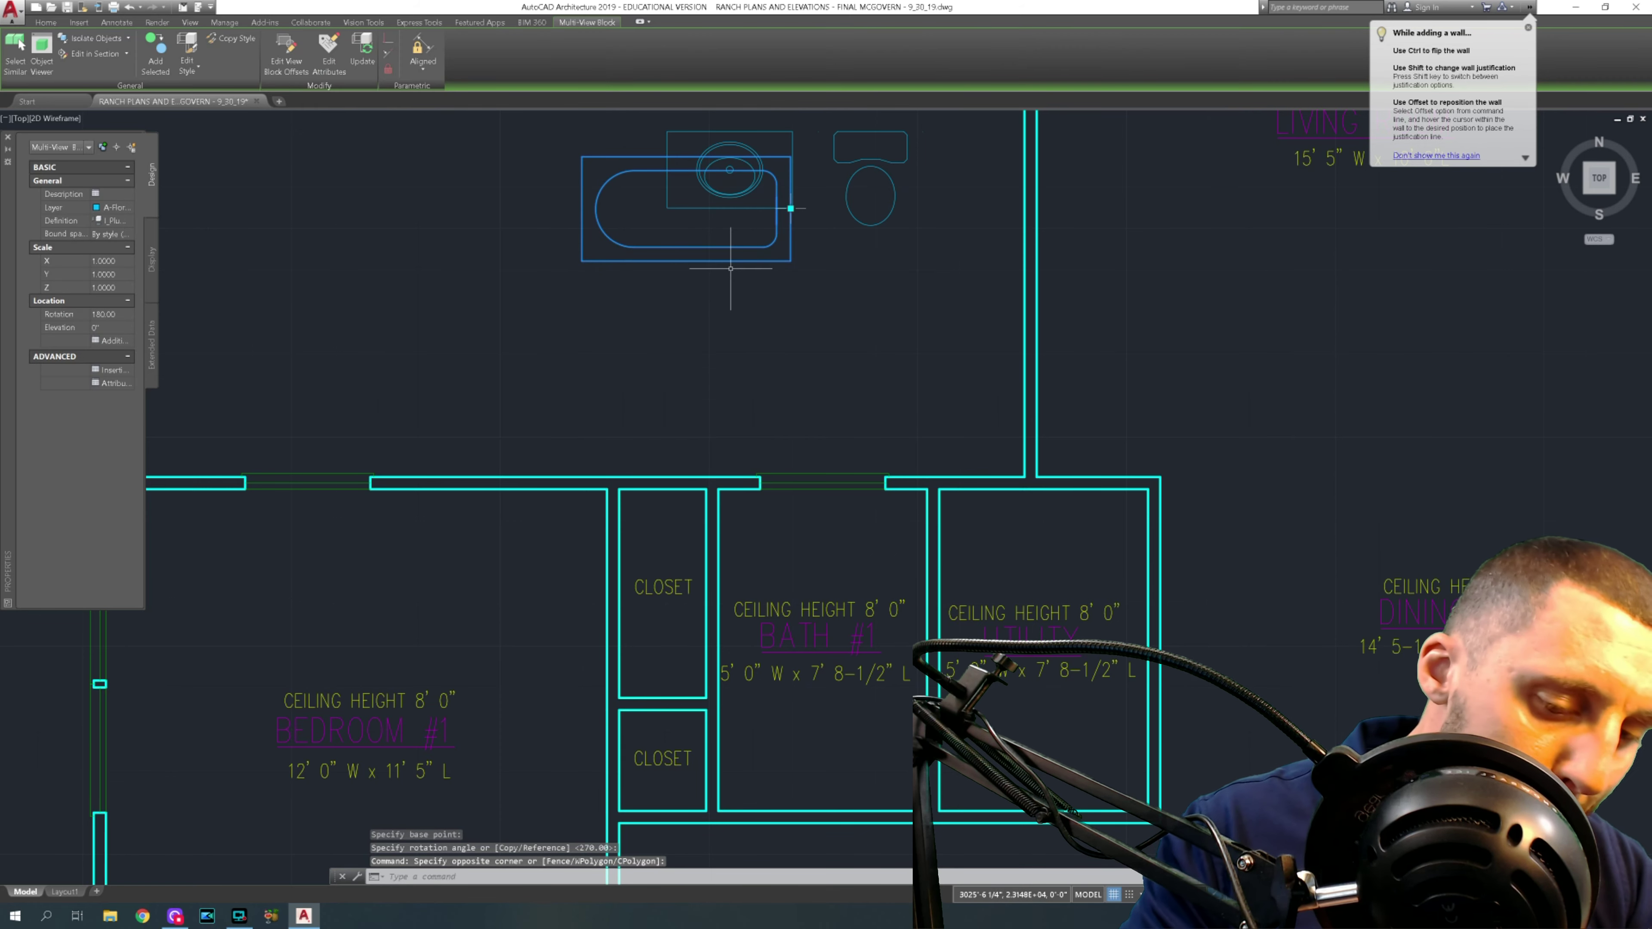
type("m")
key("Return")
left_click(790, 156)
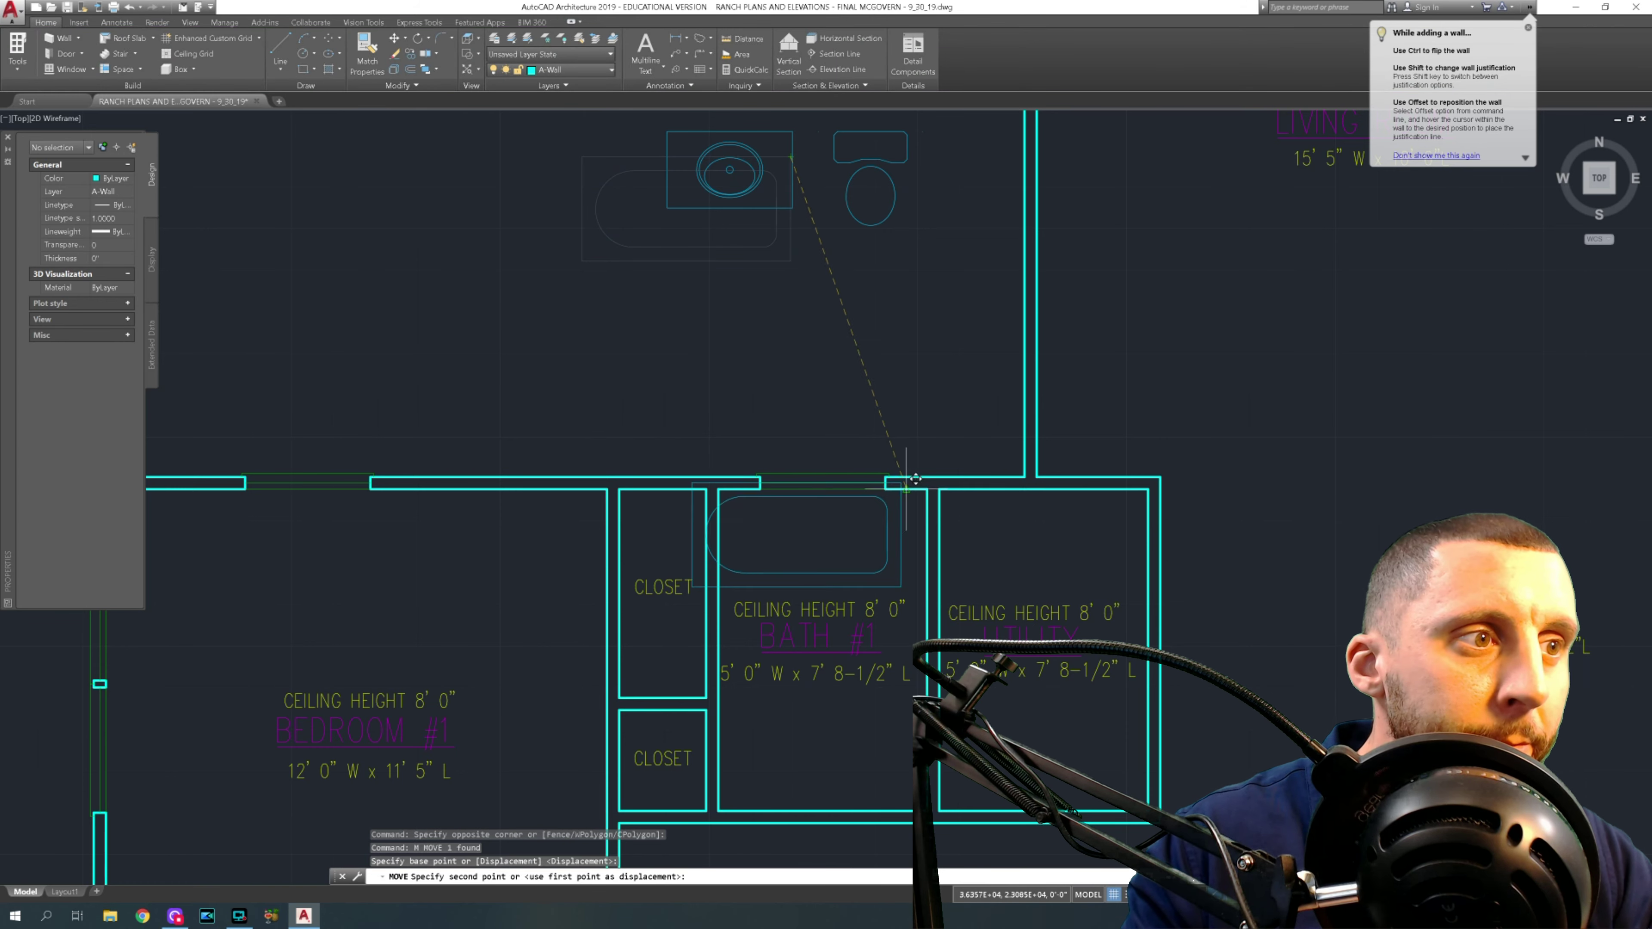
scroll(920, 499, "up", 2)
left_click(933, 485)
scroll(932, 487, "down", 3)
middle_click_drag(932, 487, 859, 358)
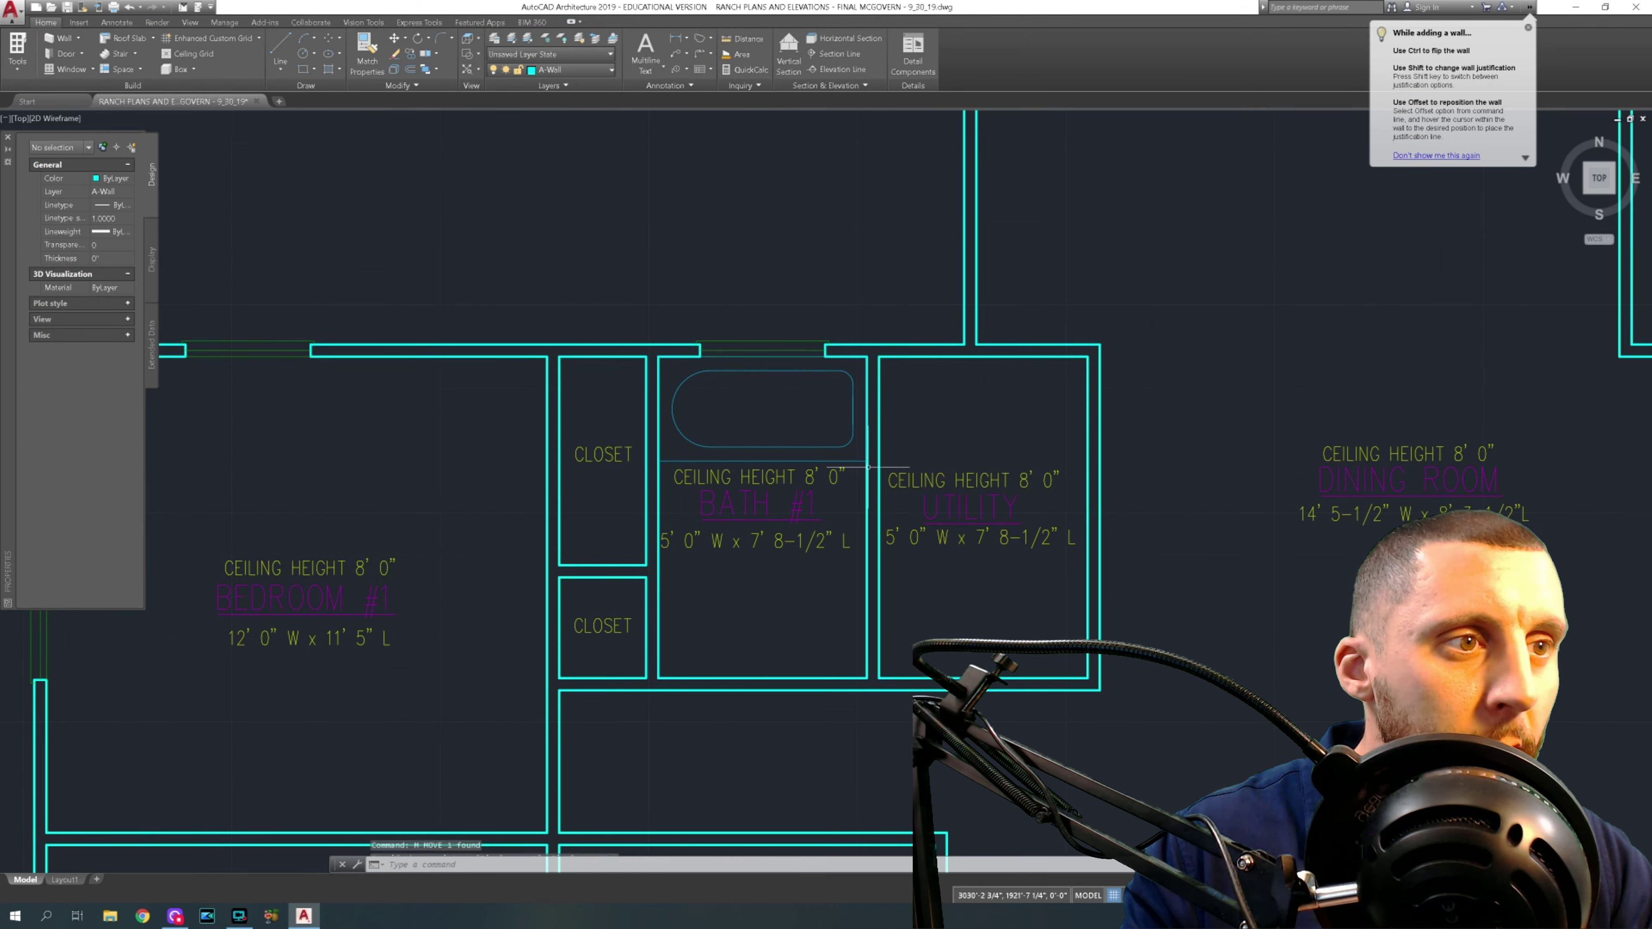
- Rotate the pasted vanity and sink together 90 degrees clockwise
middle_click_drag(664, 239, 715, 500)
left_click(790, 358)
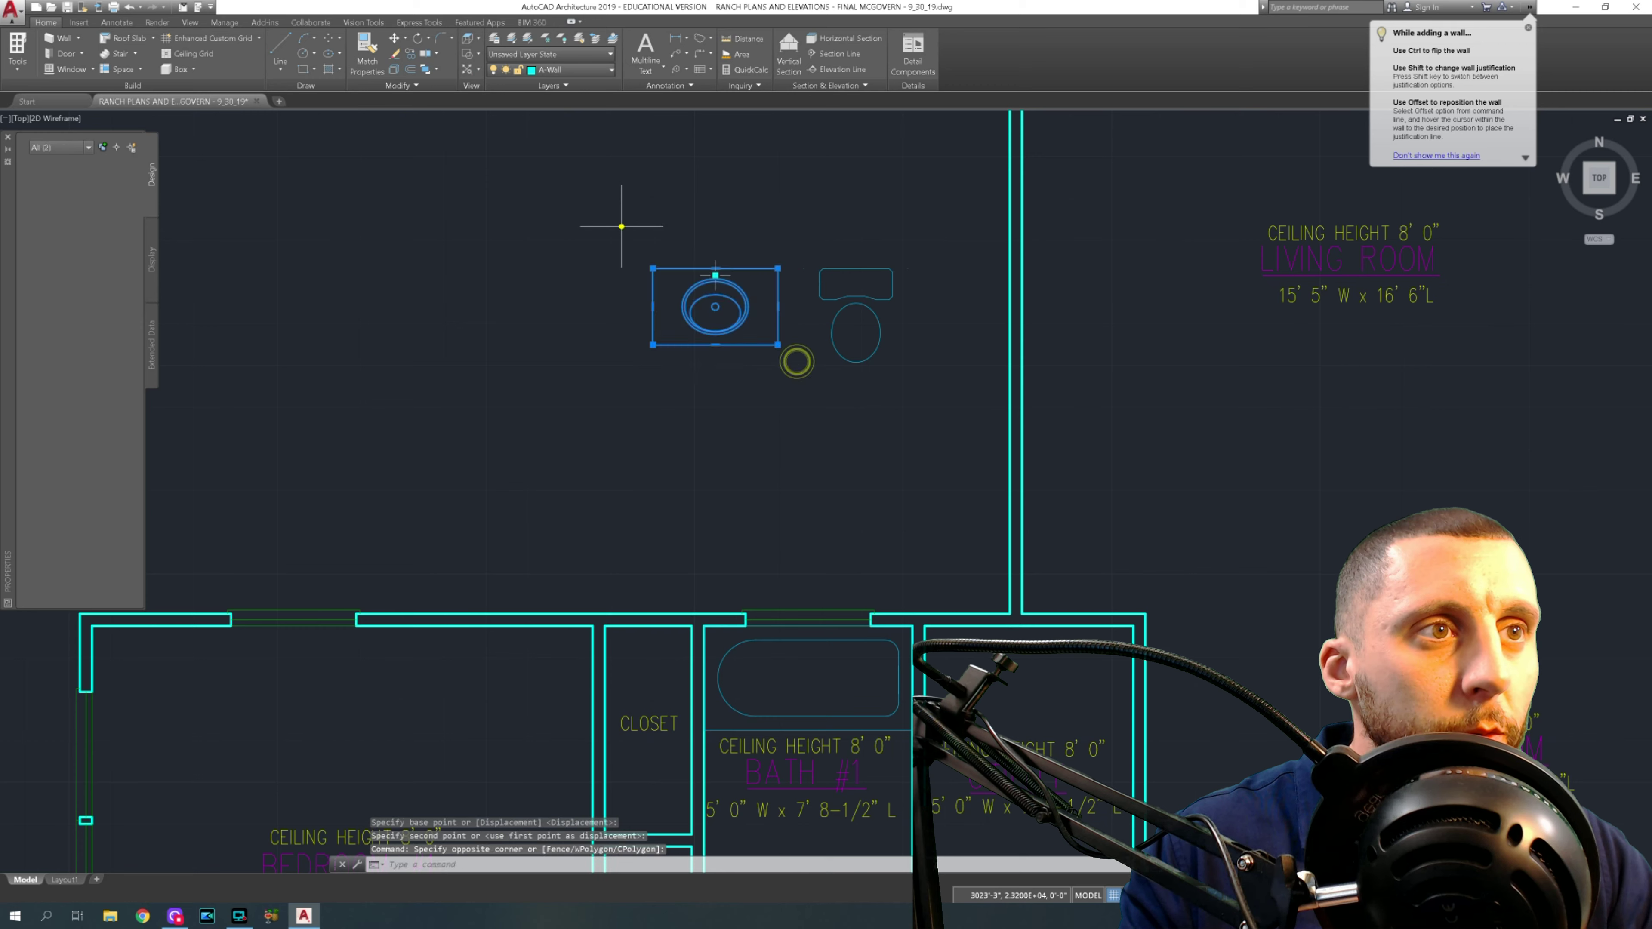
left_click(621, 226)
type("ro")
key("Return")
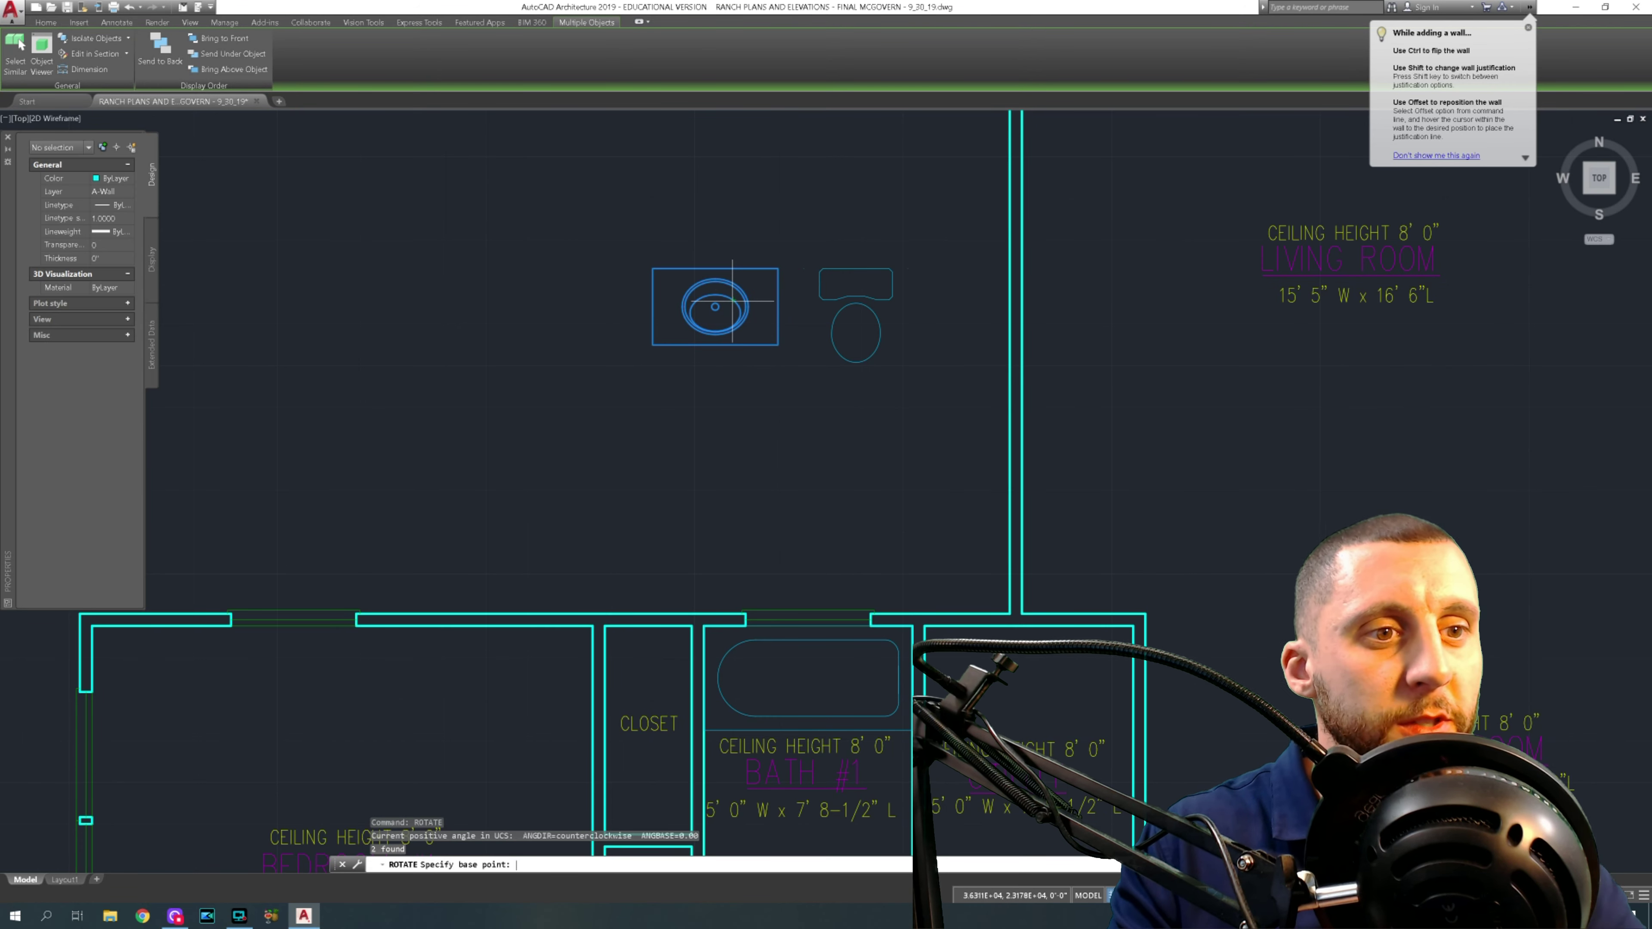
left_click(733, 367)
left_click(731, 424)
- Move the rotated vanity and sink down to the open area just below the utility room
left_click(836, 322)
left_click(749, 443)
type("m")
key("Return")
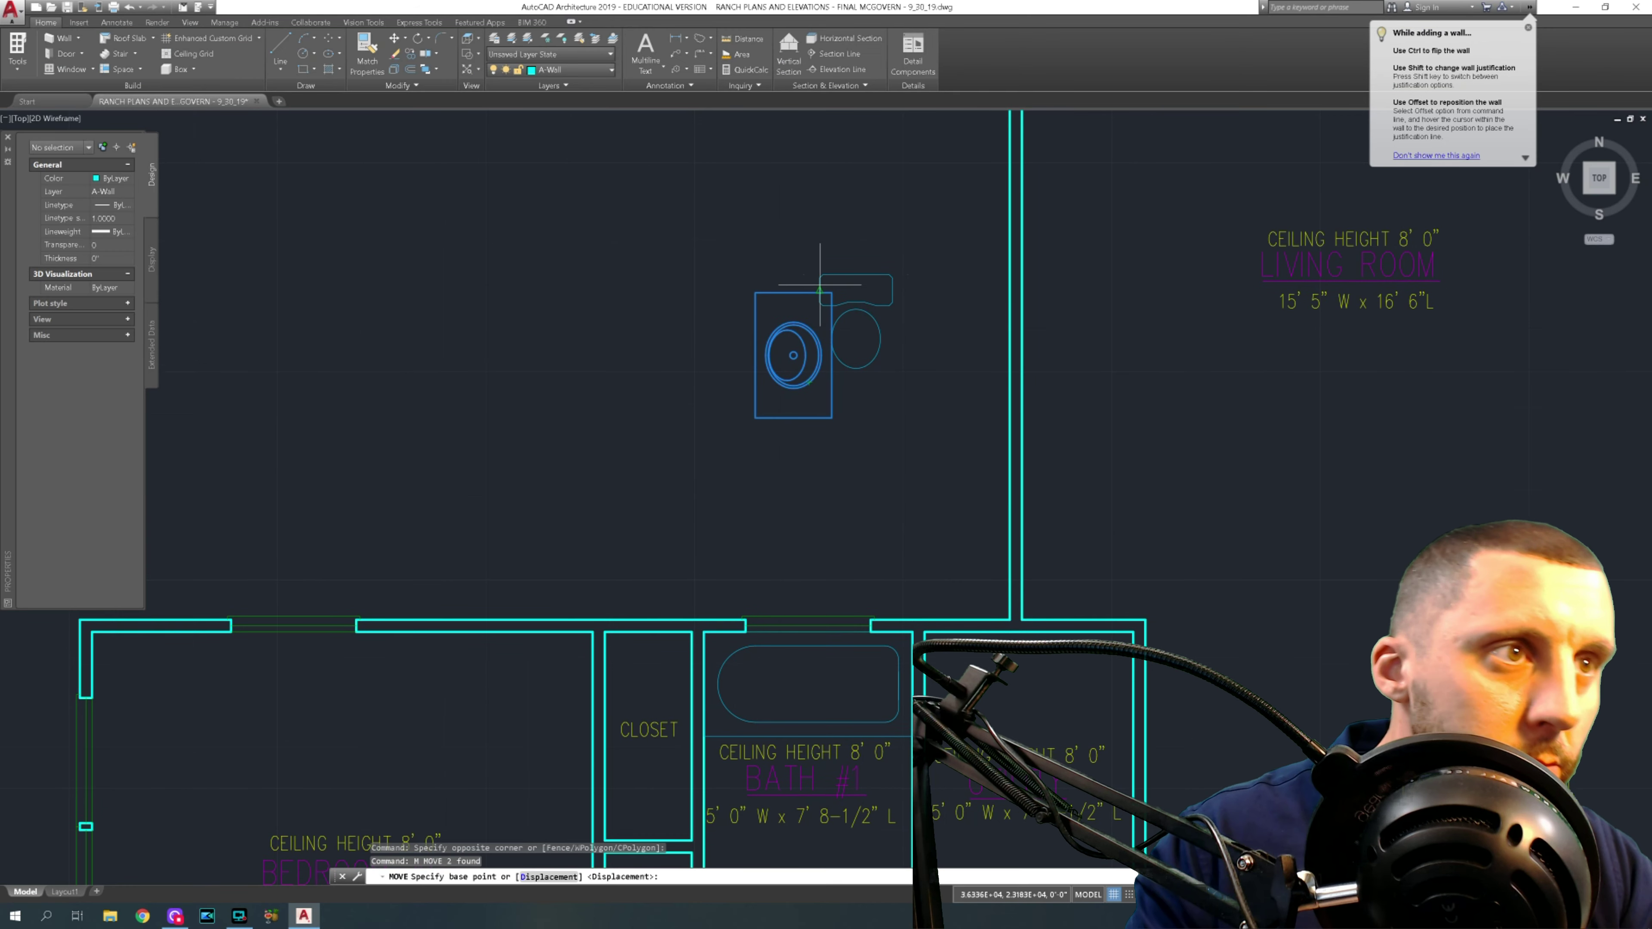
left_click(833, 295)
middle_click_drag(865, 393, 793, 149)
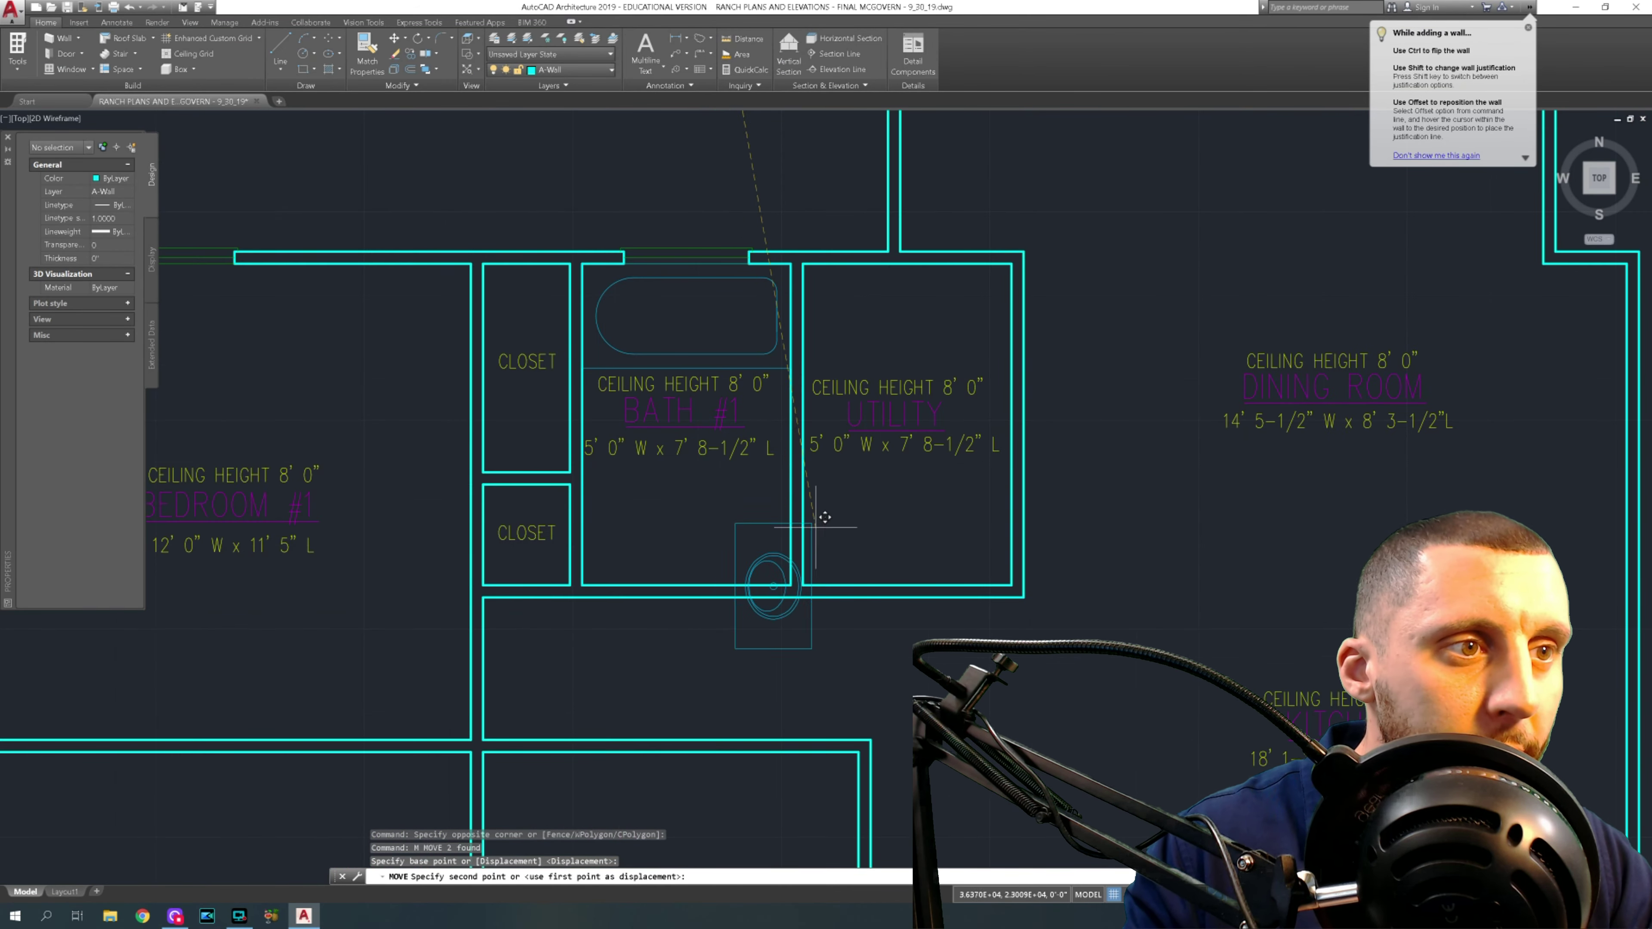
middle_click_drag(781, 509, 774, 387)
left_click(904, 402)
- Move the vanity and sink by the lower-right corner into the lower-right inside corner of Bath #1
left_click(950, 381)
left_click(816, 531)
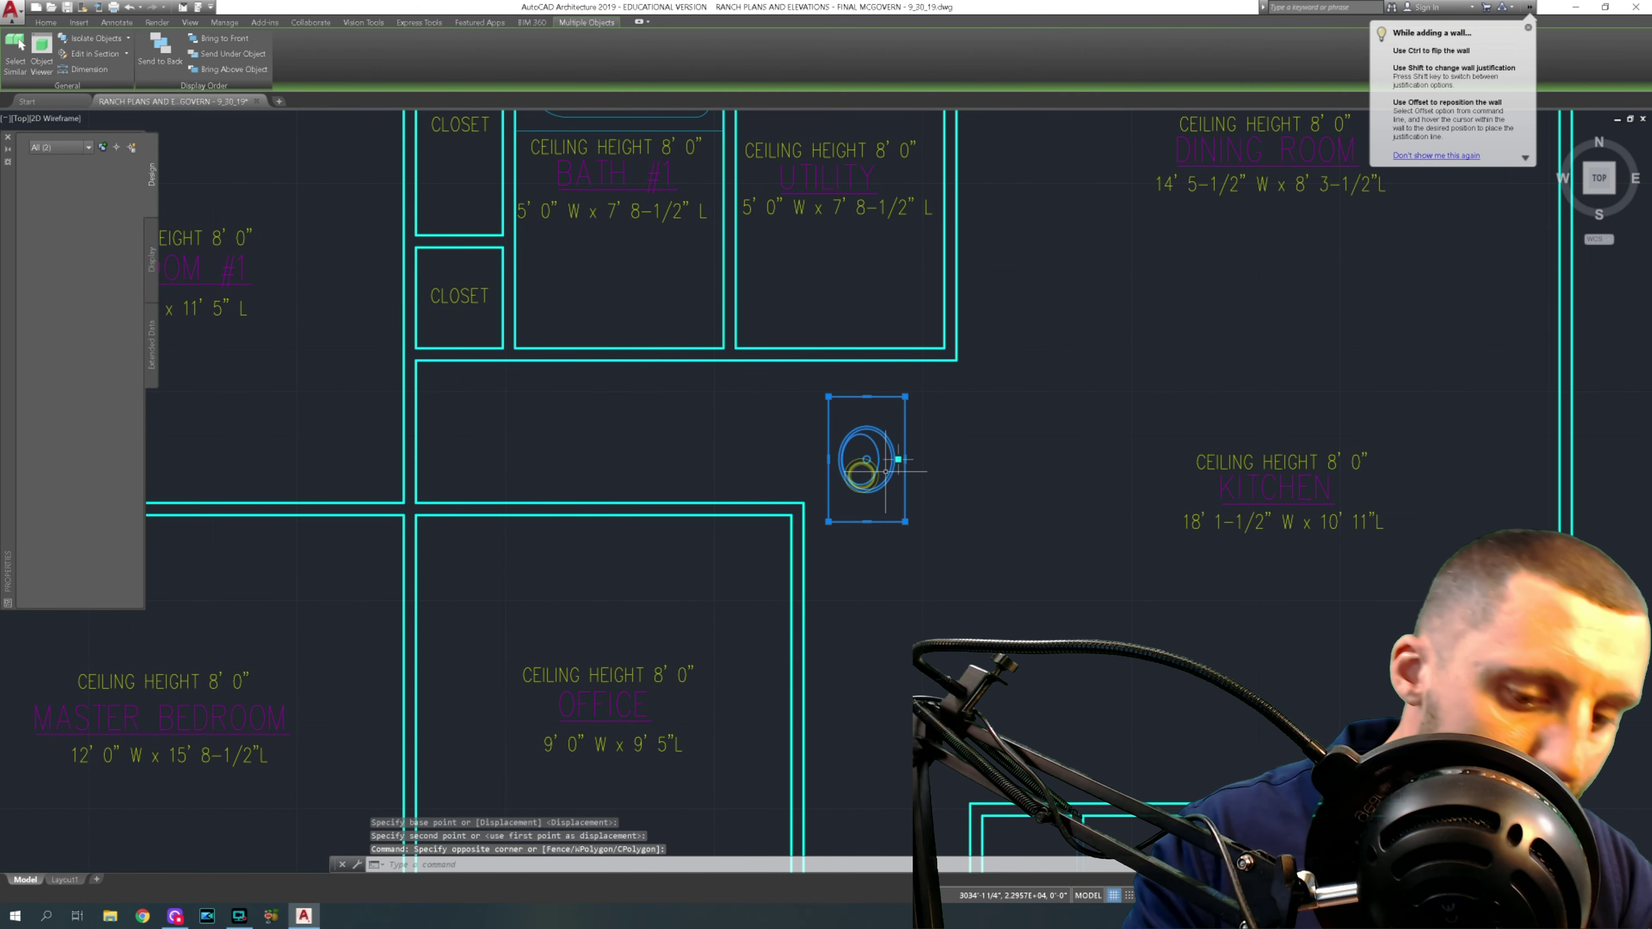
type("m")
key("Return")
left_click(906, 527)
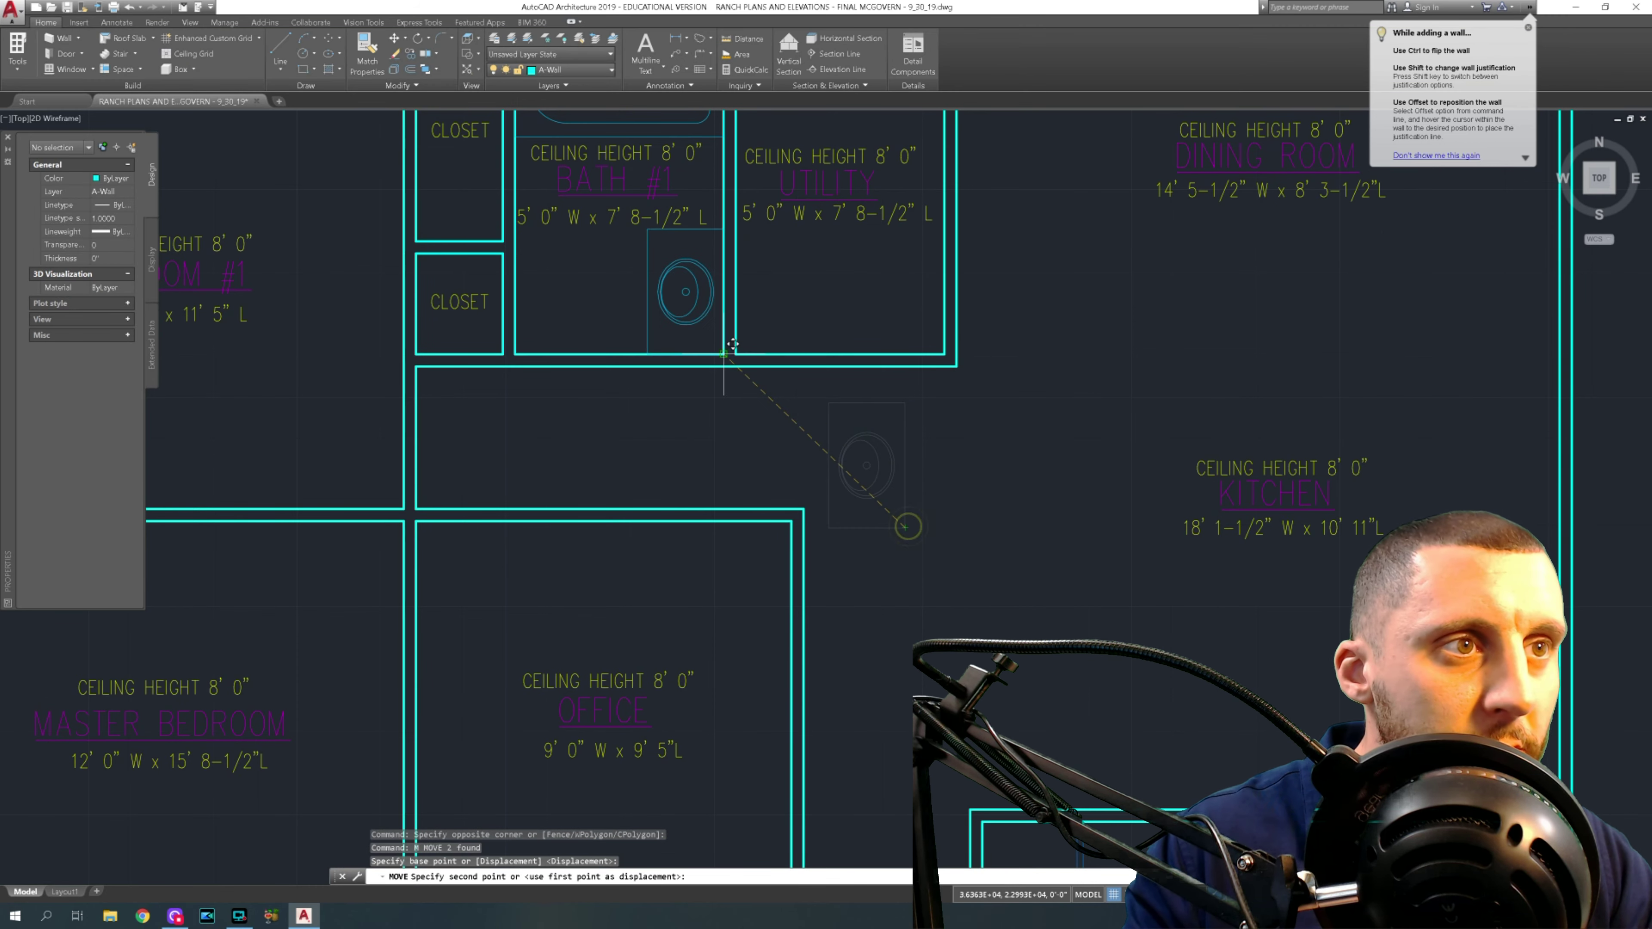
left_click(722, 354)
middle_click_drag(716, 281, 783, 413)
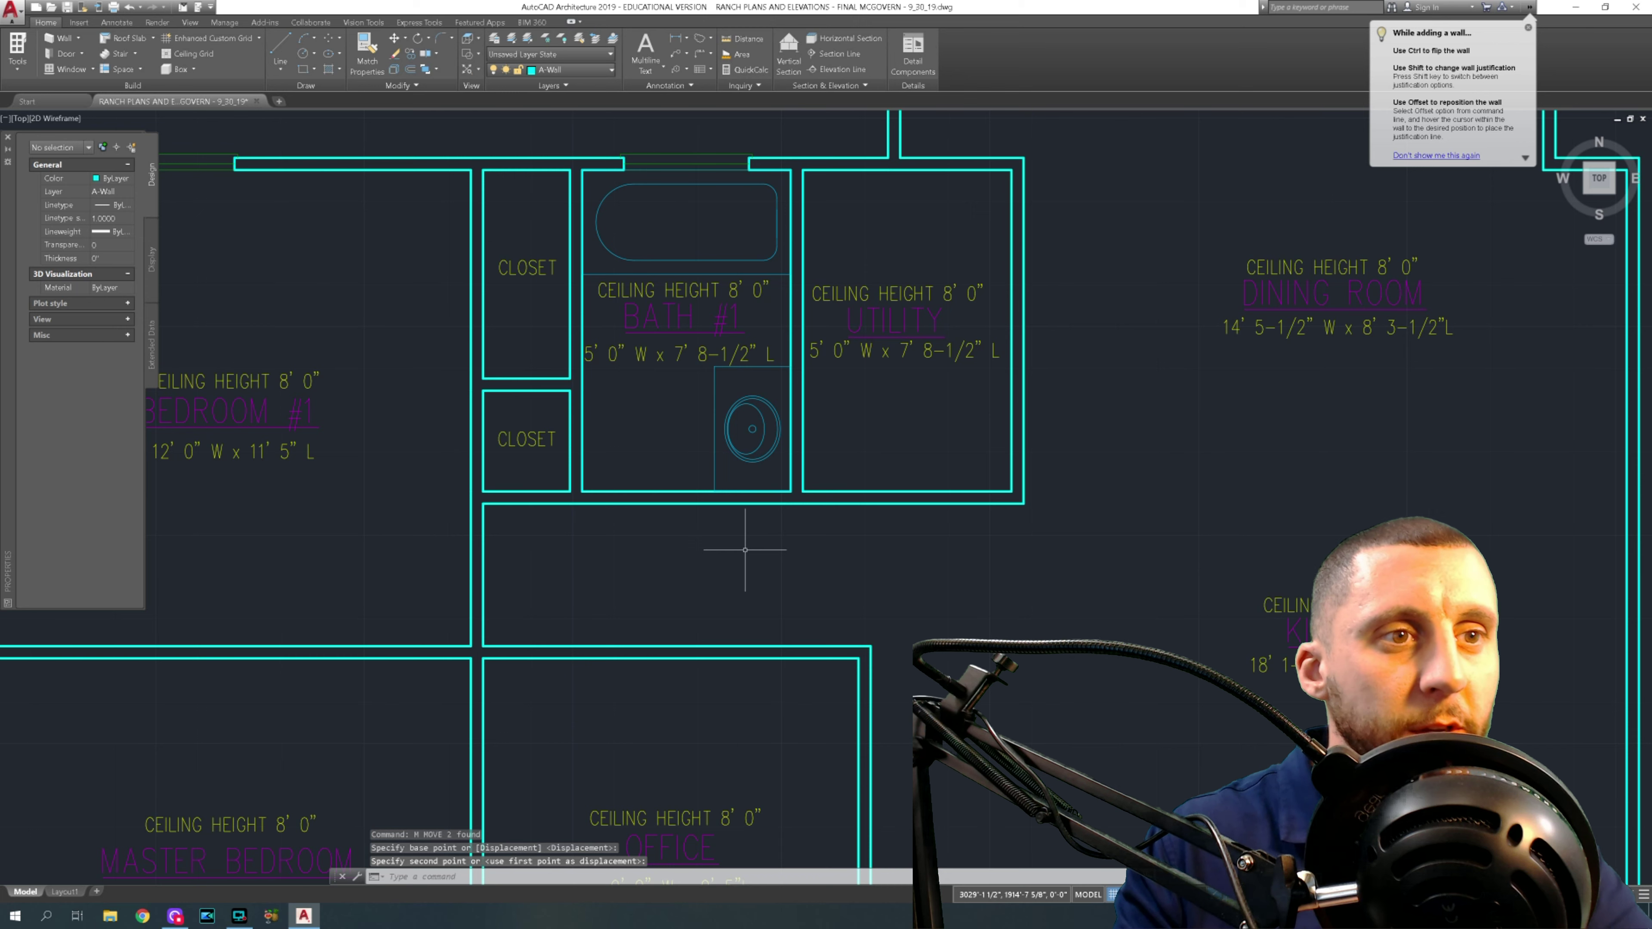
type("DIMLINEAR")
key("Return")
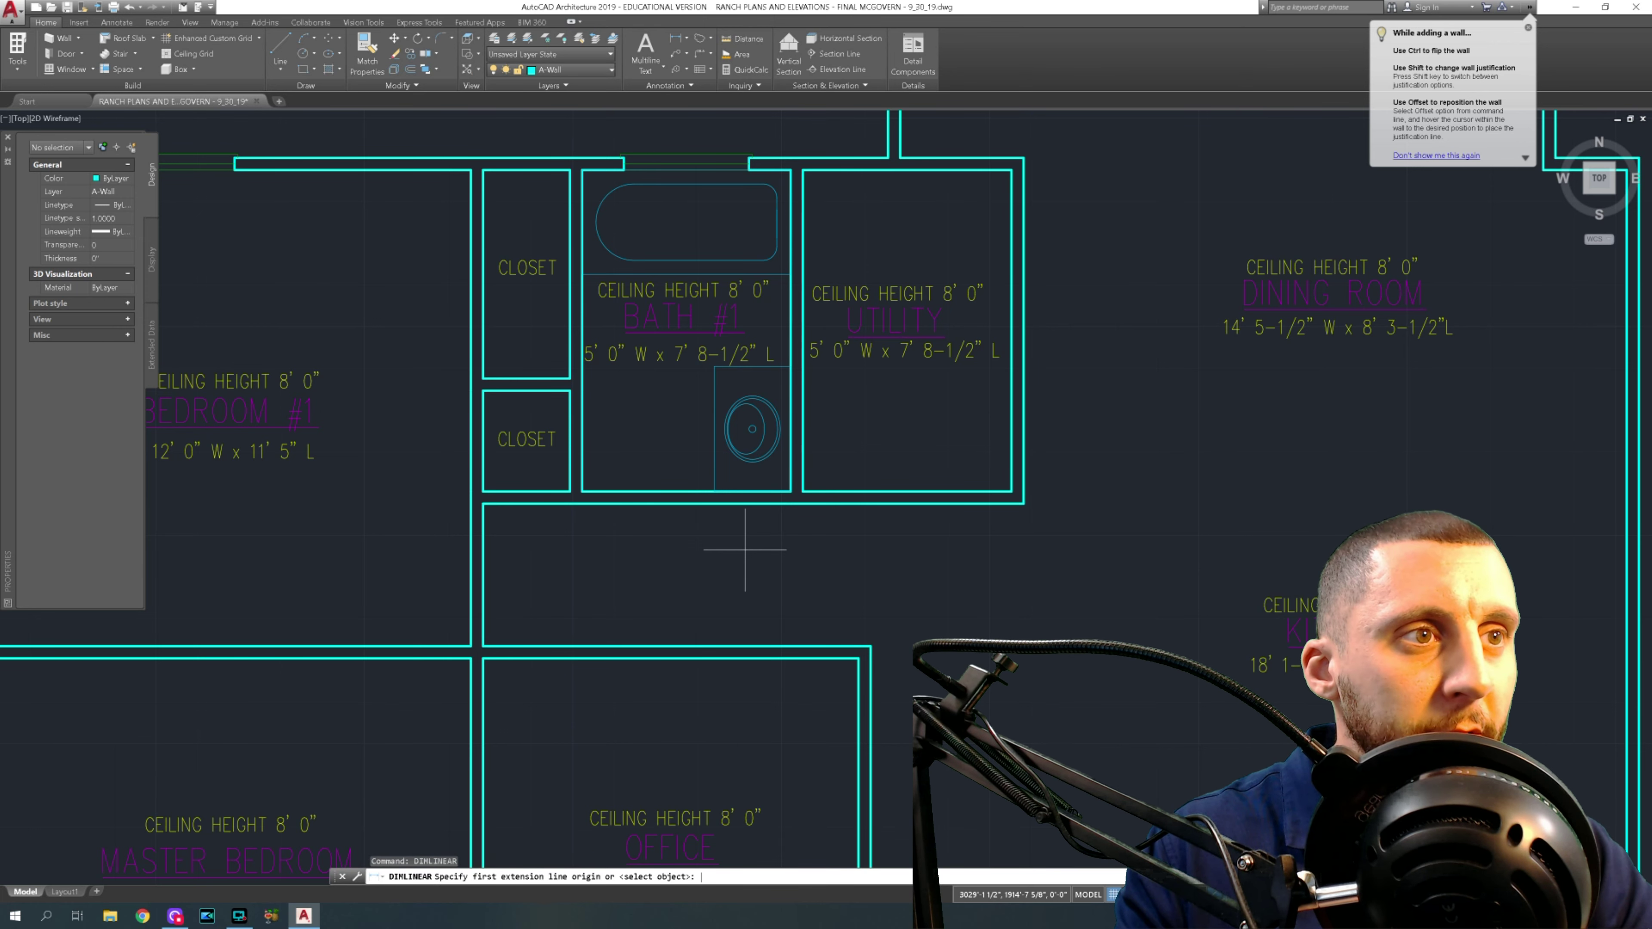
key("Escape")
key("Escape")
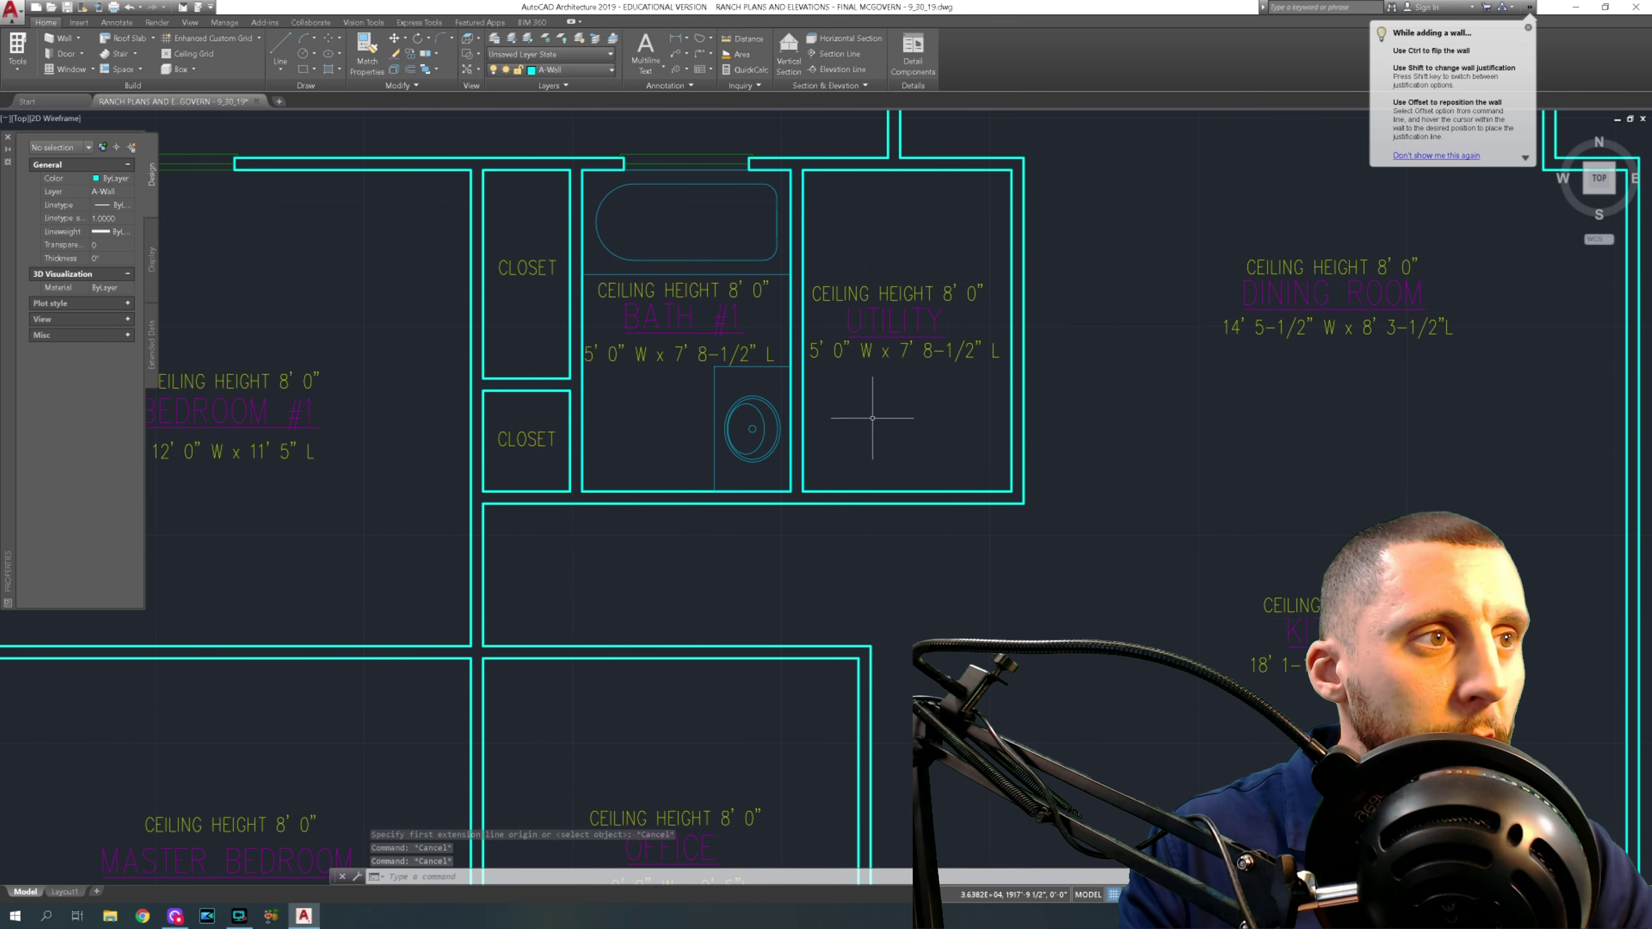
right_click(908, 419)
left_click(1047, 395)
left_click(1039, 408)
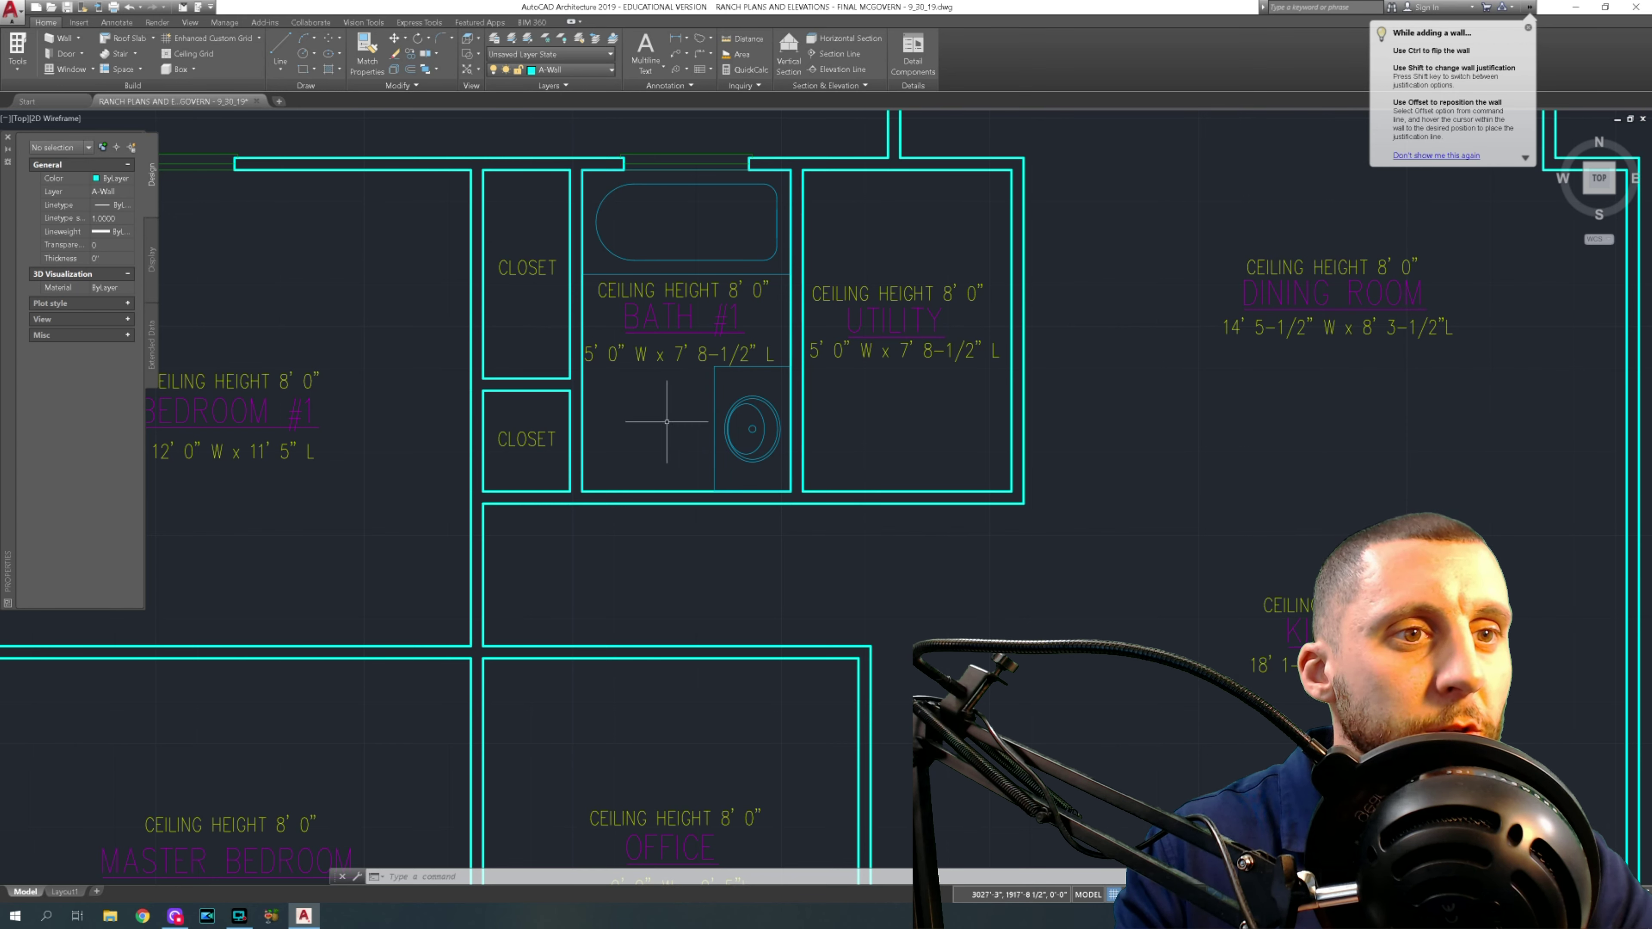
- Measure the width of the hallway between the closet wall and the office wall with a linear dimension
type("dimlinear")
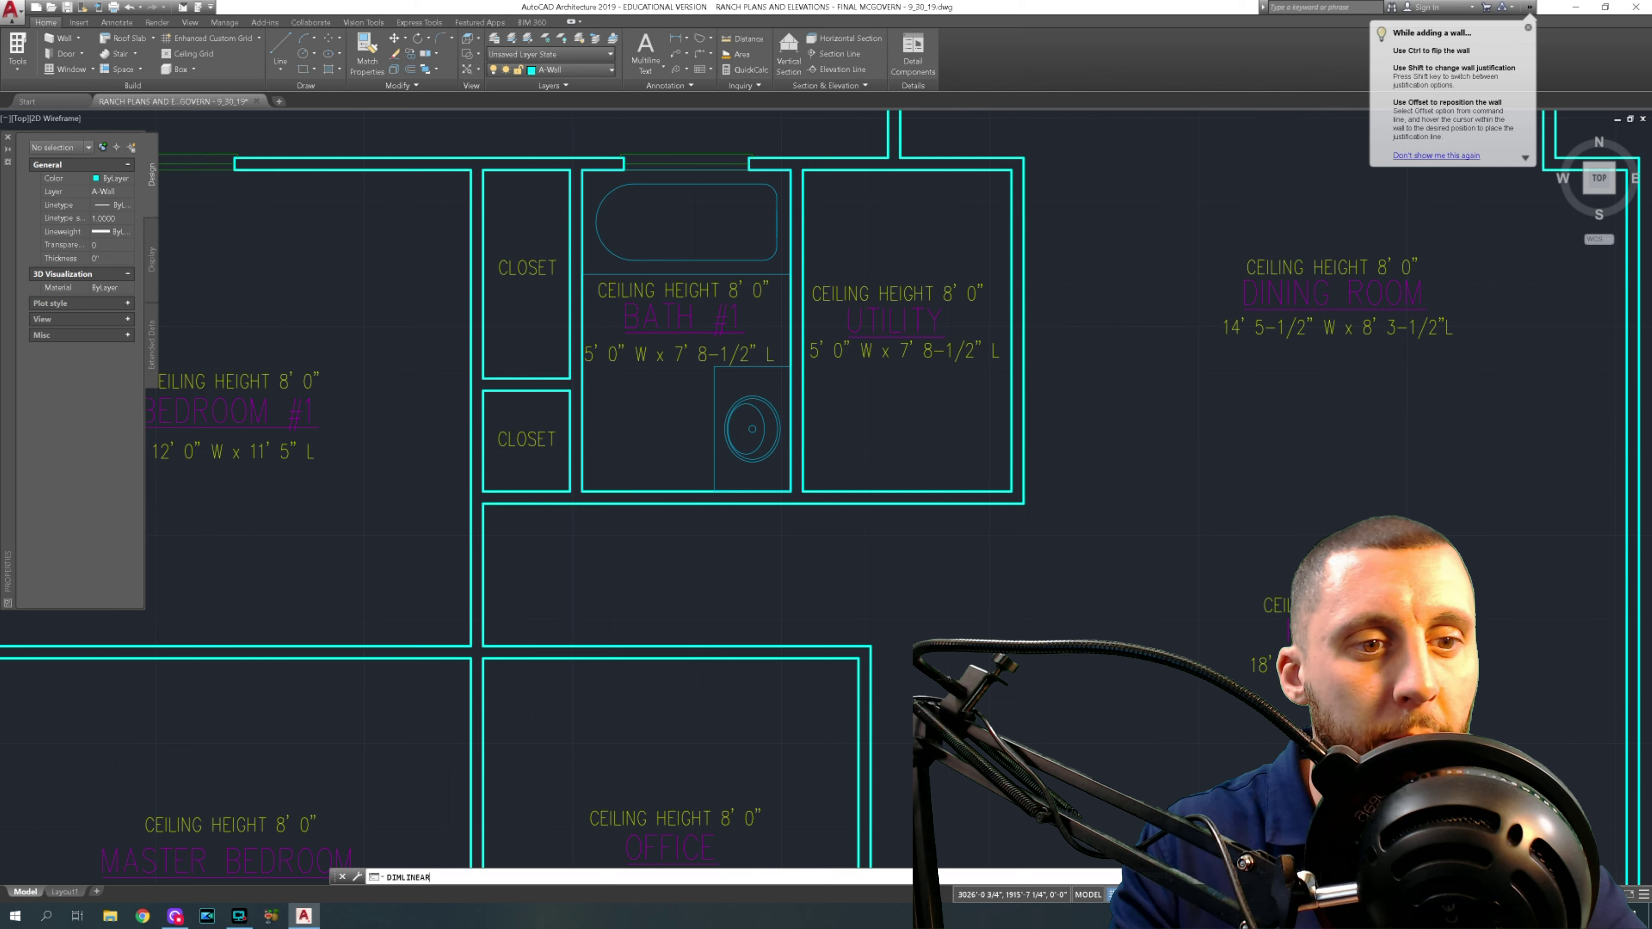
key("Return")
left_click(487, 507)
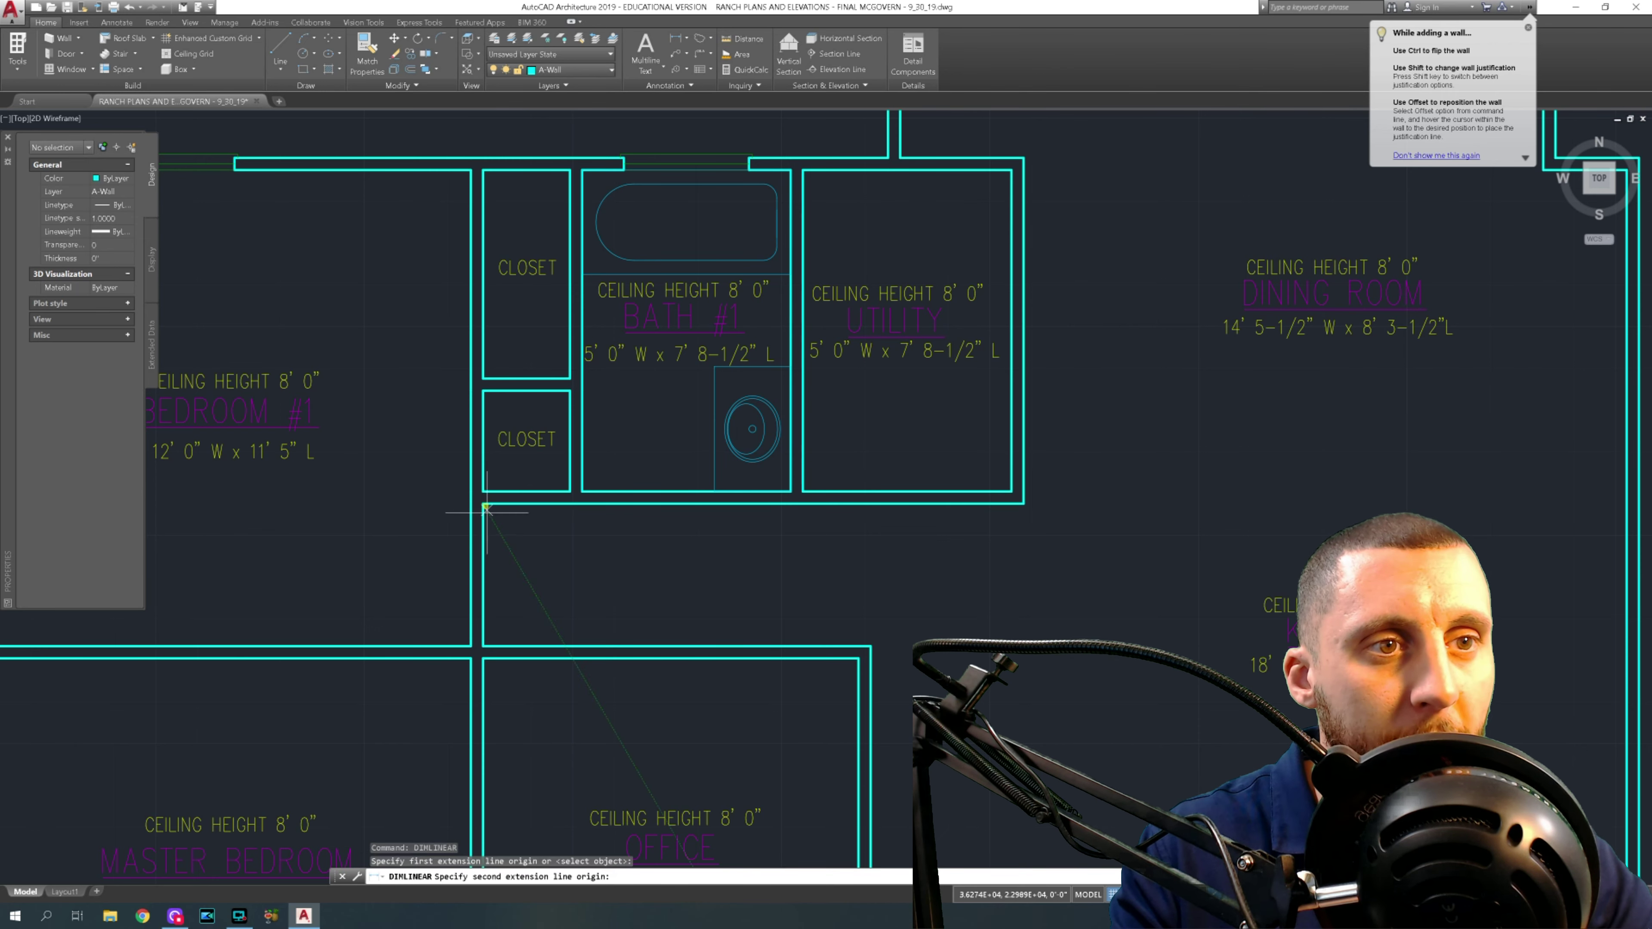
left_click(483, 656)
key("Escape")
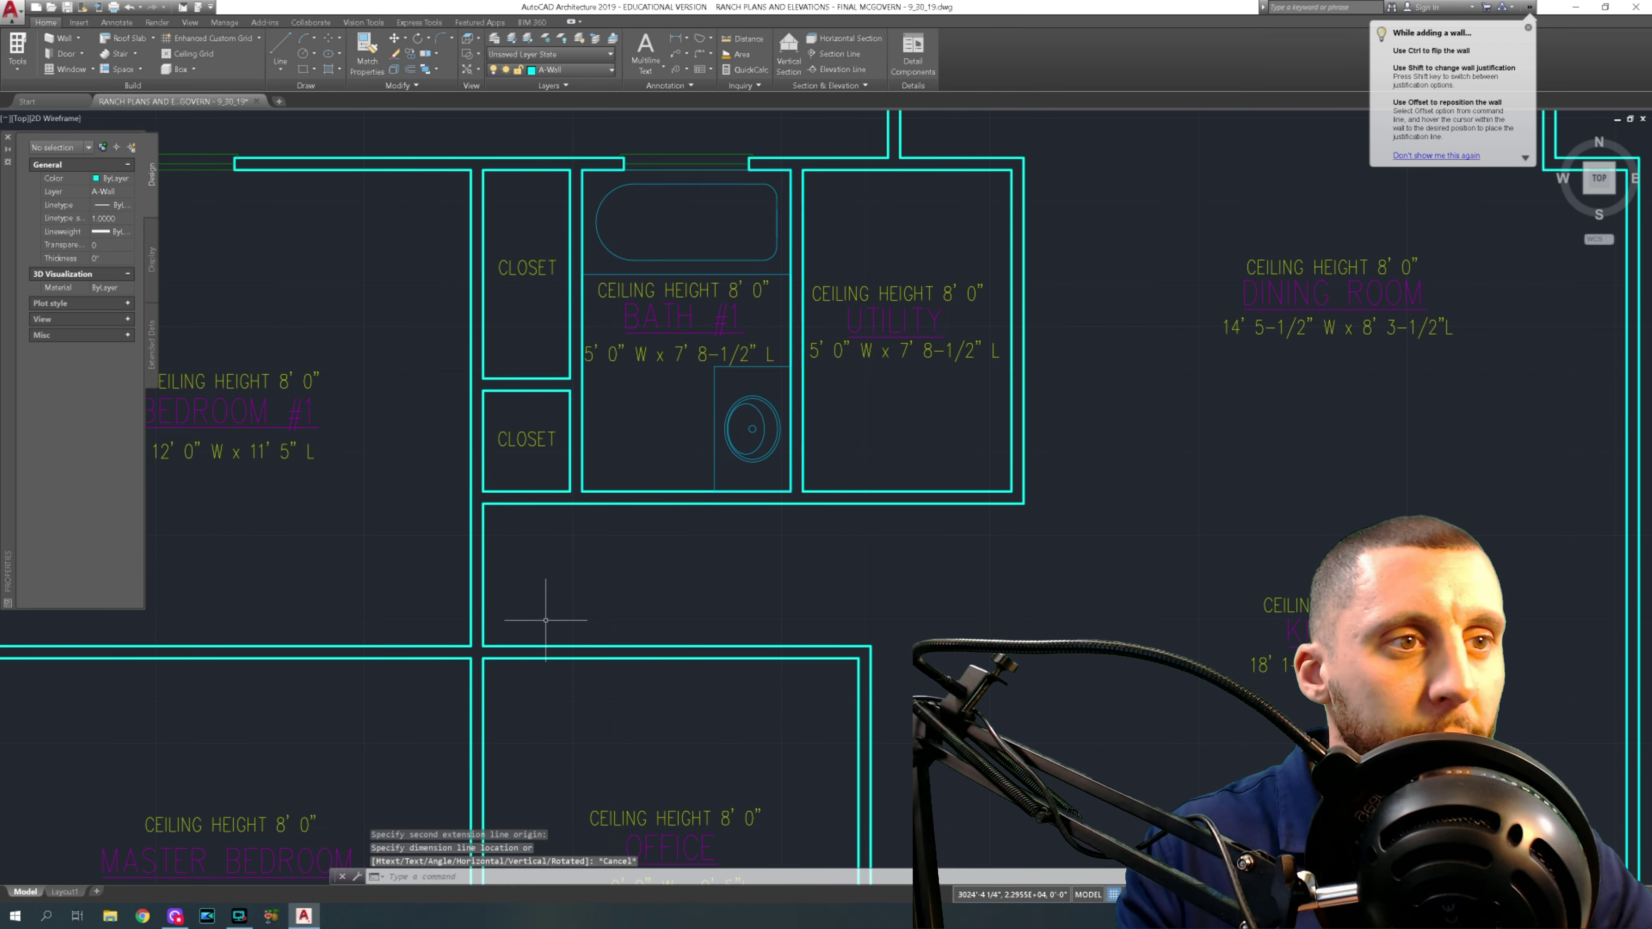
- Move the hallway-side wall below Bath #1 and the utility room 5 inches down into the hallway
left_click(748, 498)
type("m")
key("Return")
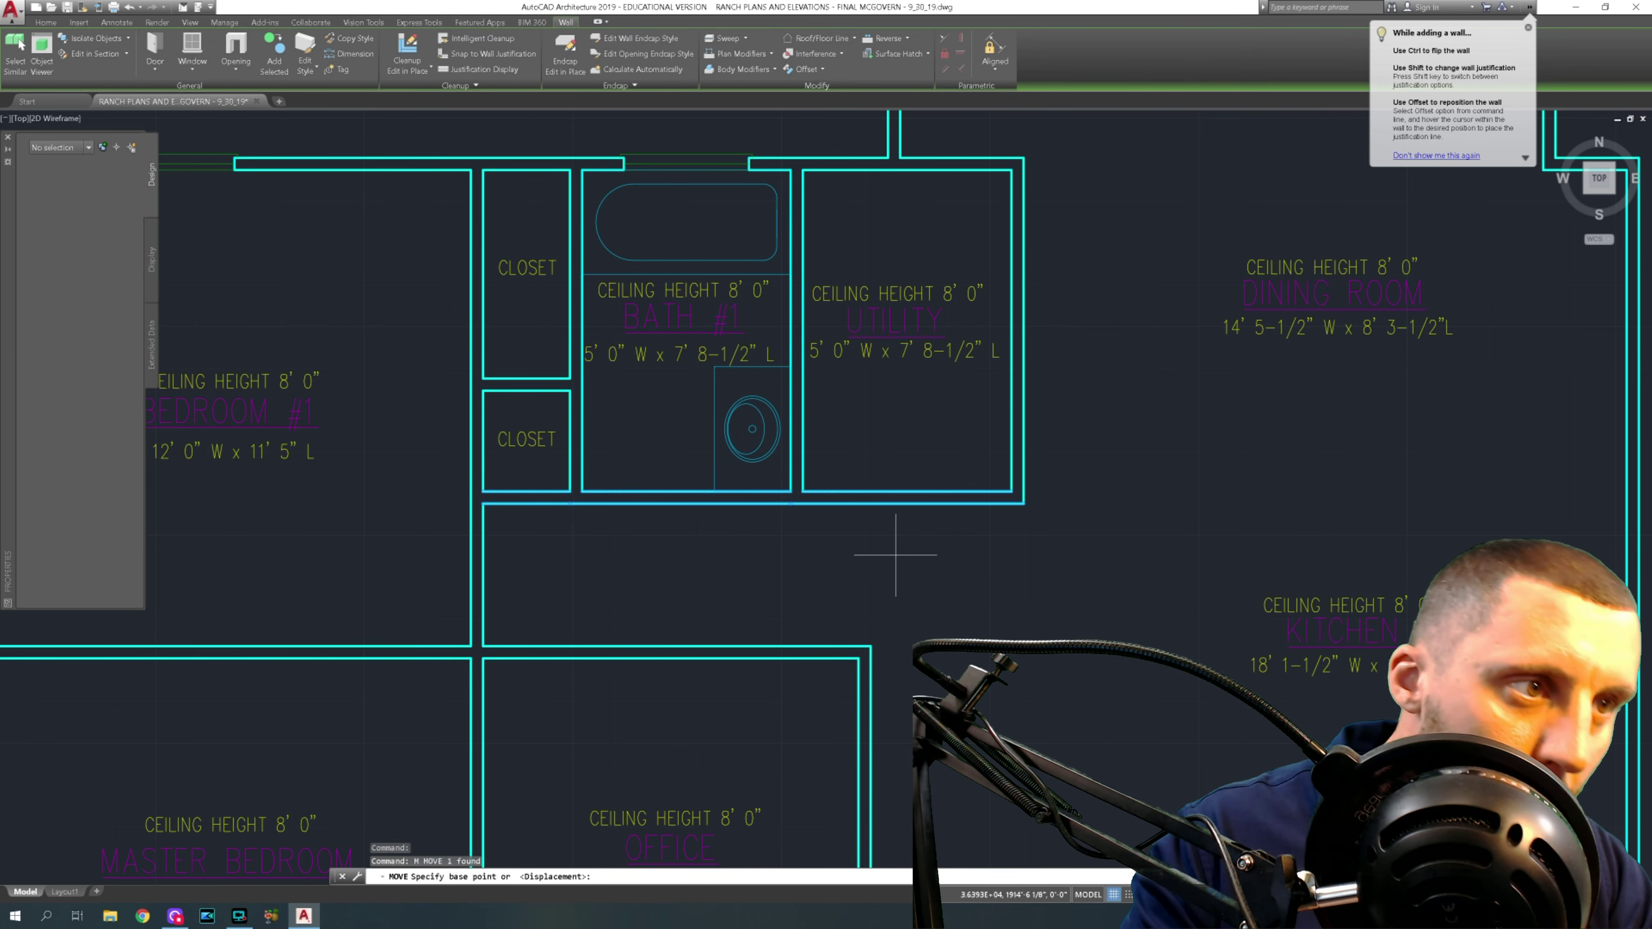
left_click(898, 552)
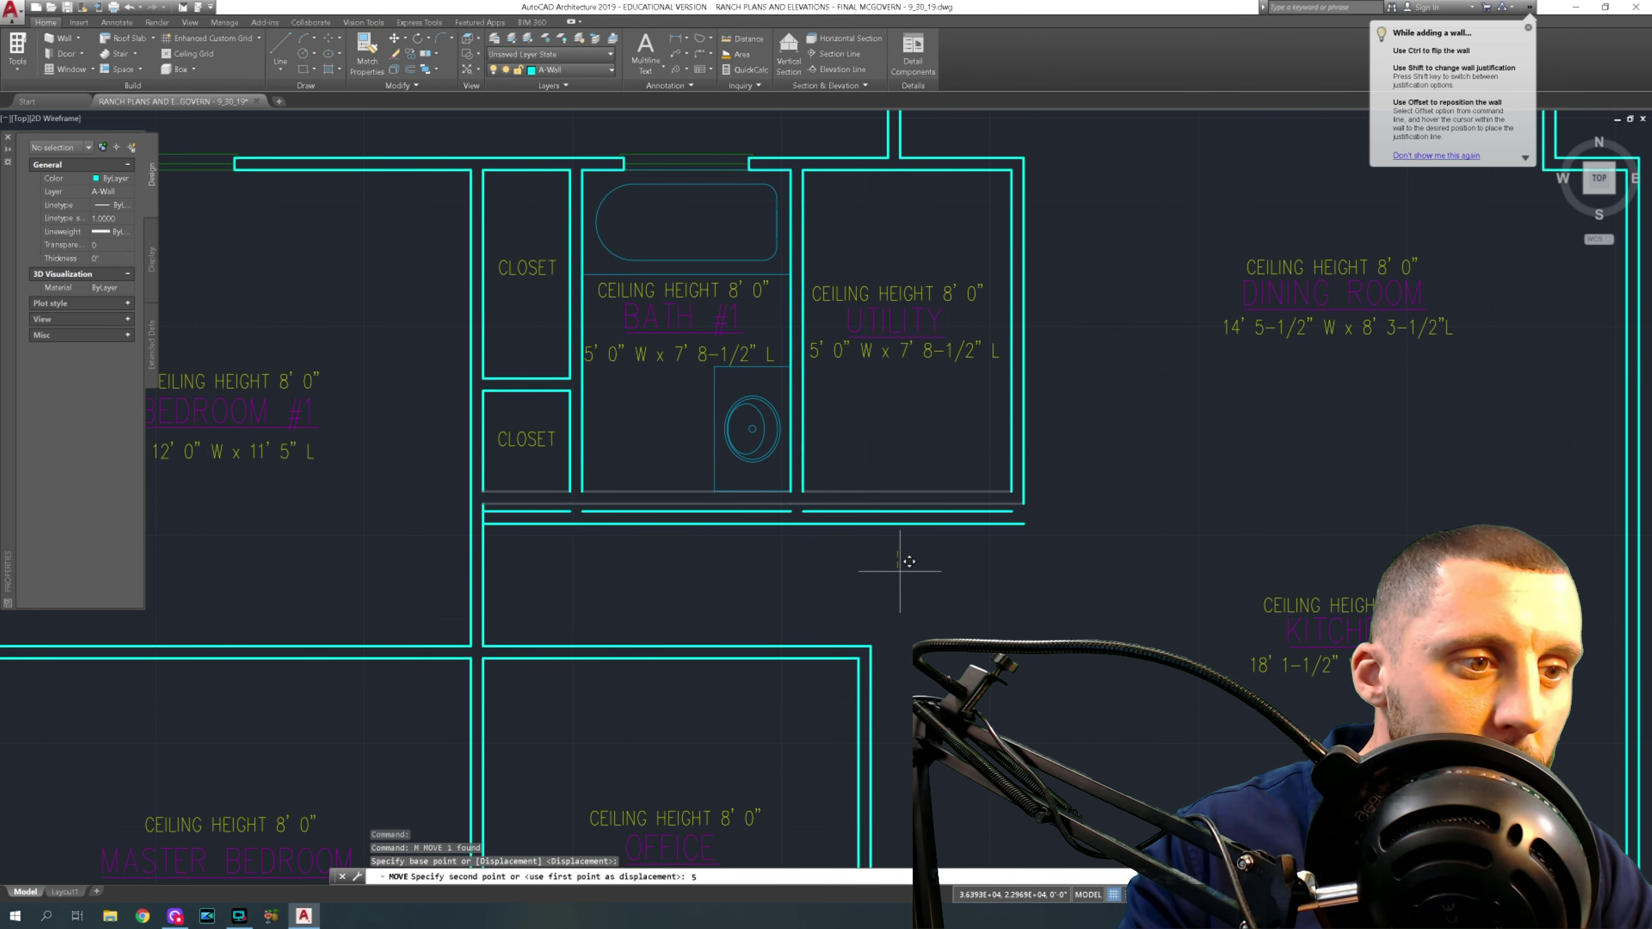
key("Return")
- Try to extend the utility room's side walls down to the relocated hallway wall
key("Return")
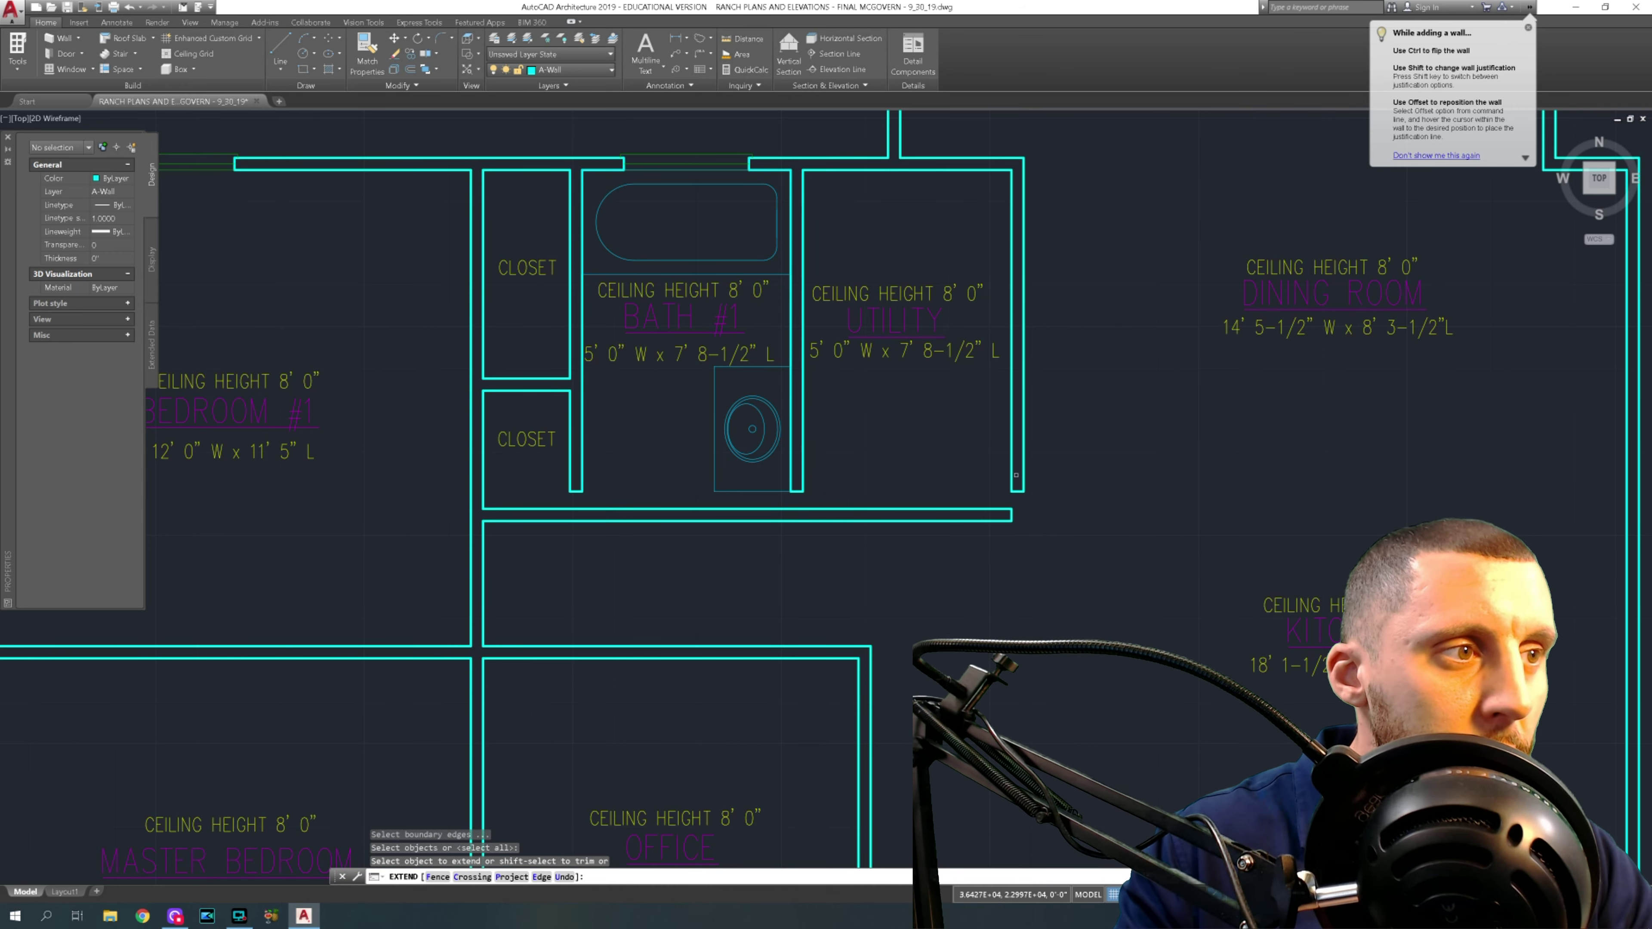
left_click(1022, 468)
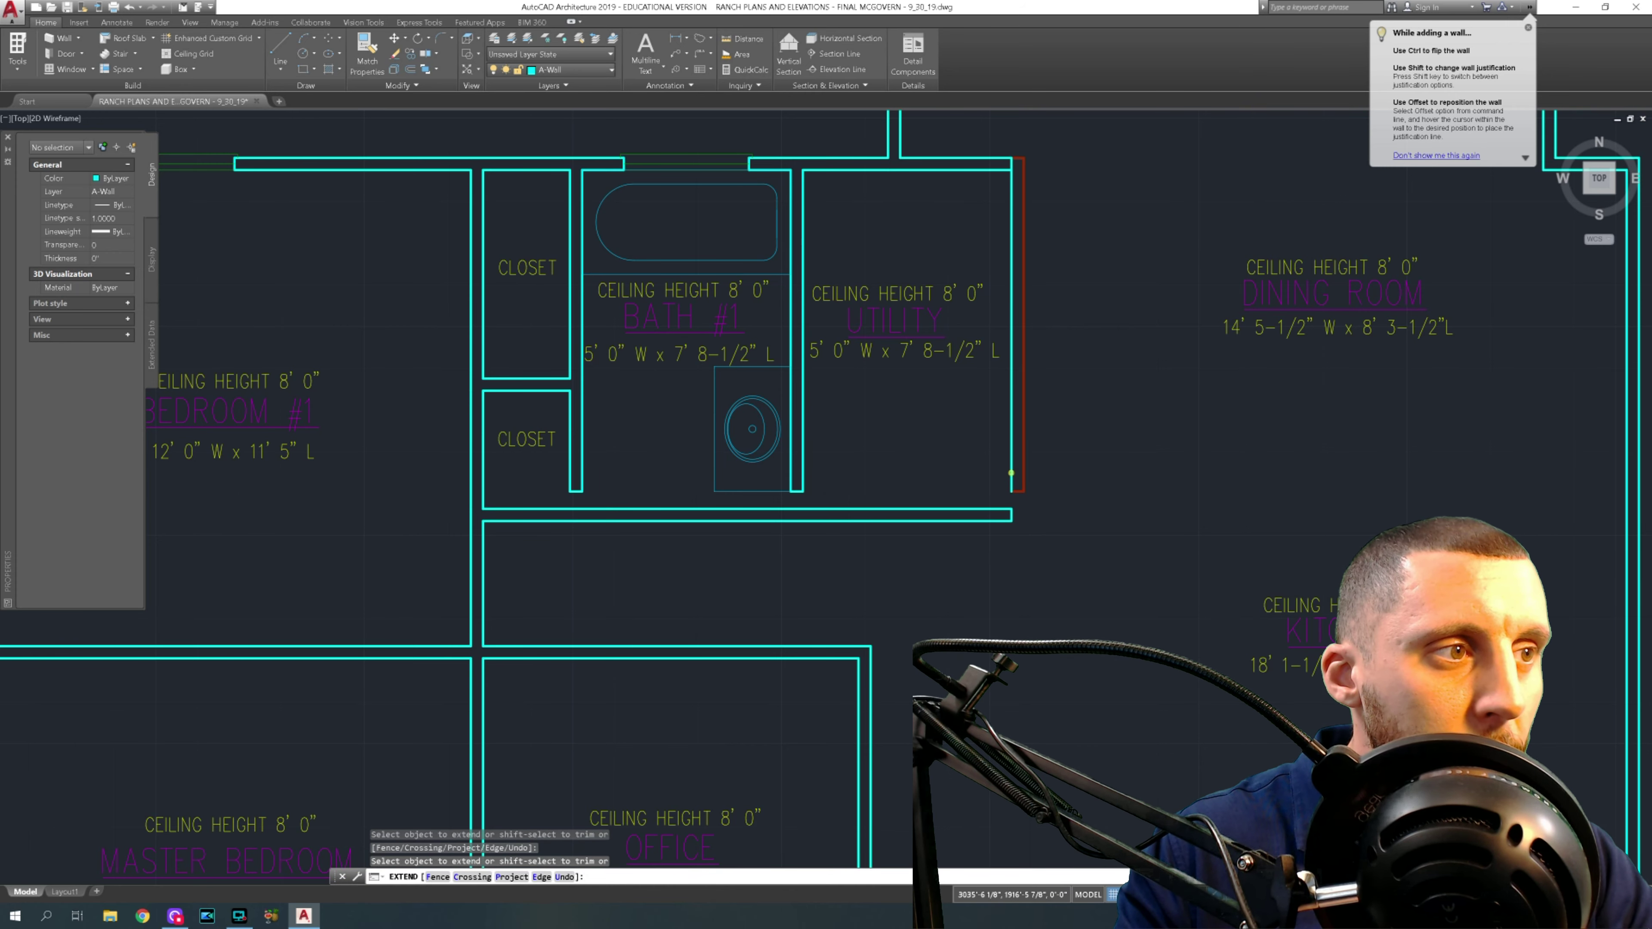
left_click(1010, 474)
left_click(802, 466)
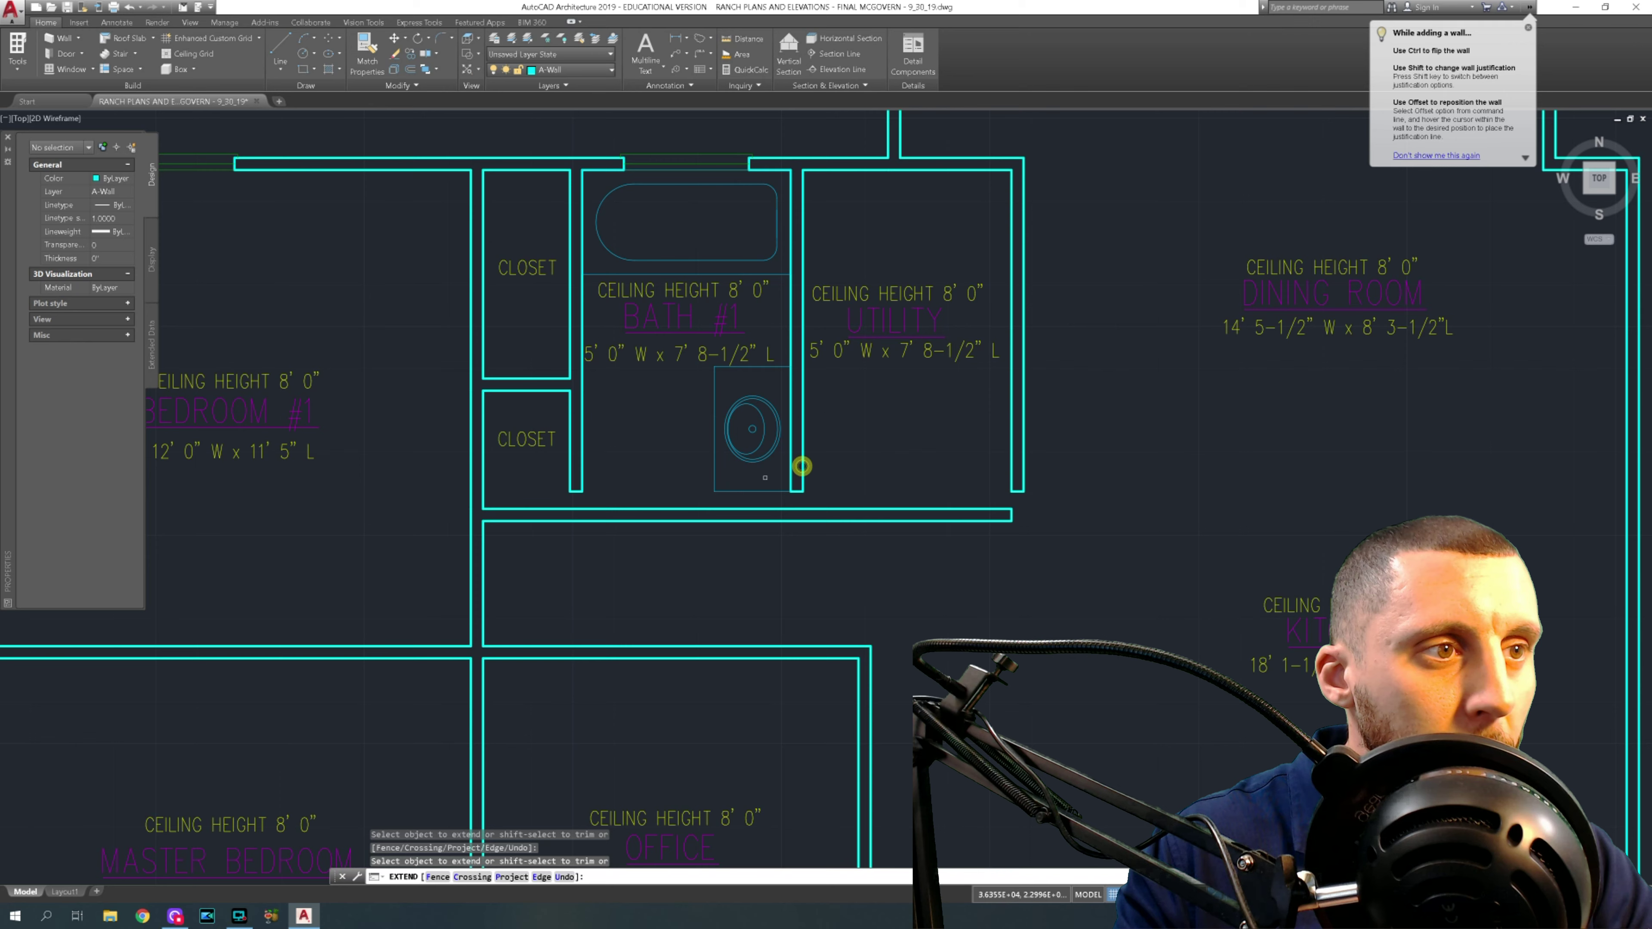
key("Escape")
- Stretch the lower ends of both Bath #1 side walls and the utility room's outer wall down to the relocated hallway wall
left_click(796, 481)
left_click(791, 519)
key("Escape")
left_click(571, 466)
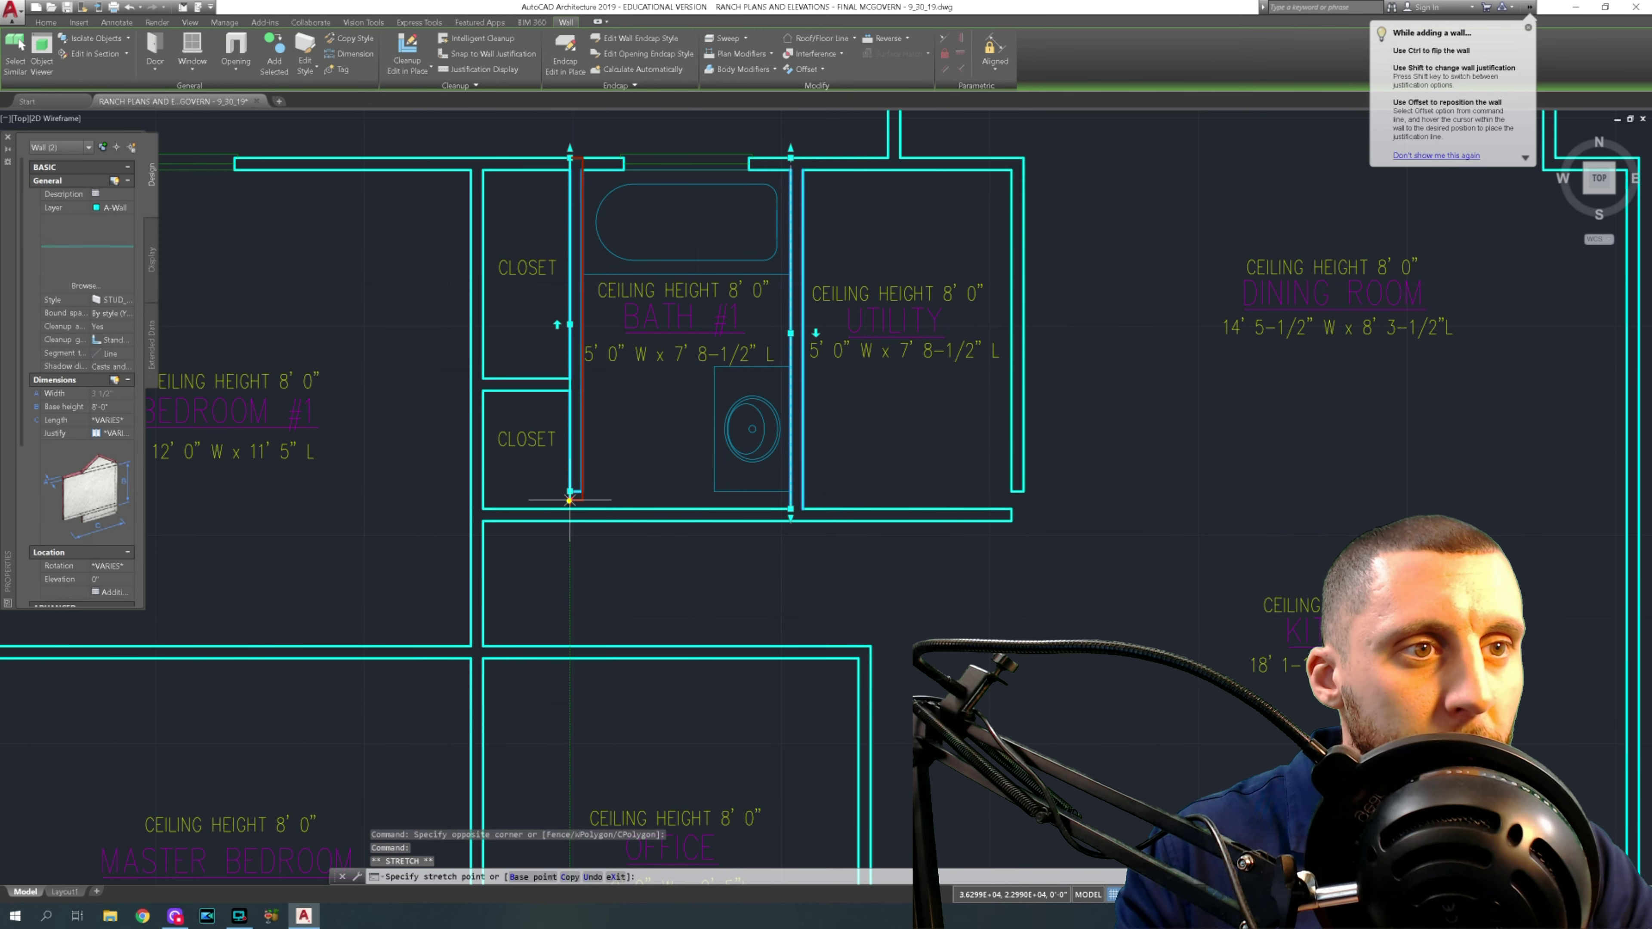
left_click(569, 509)
key("Escape")
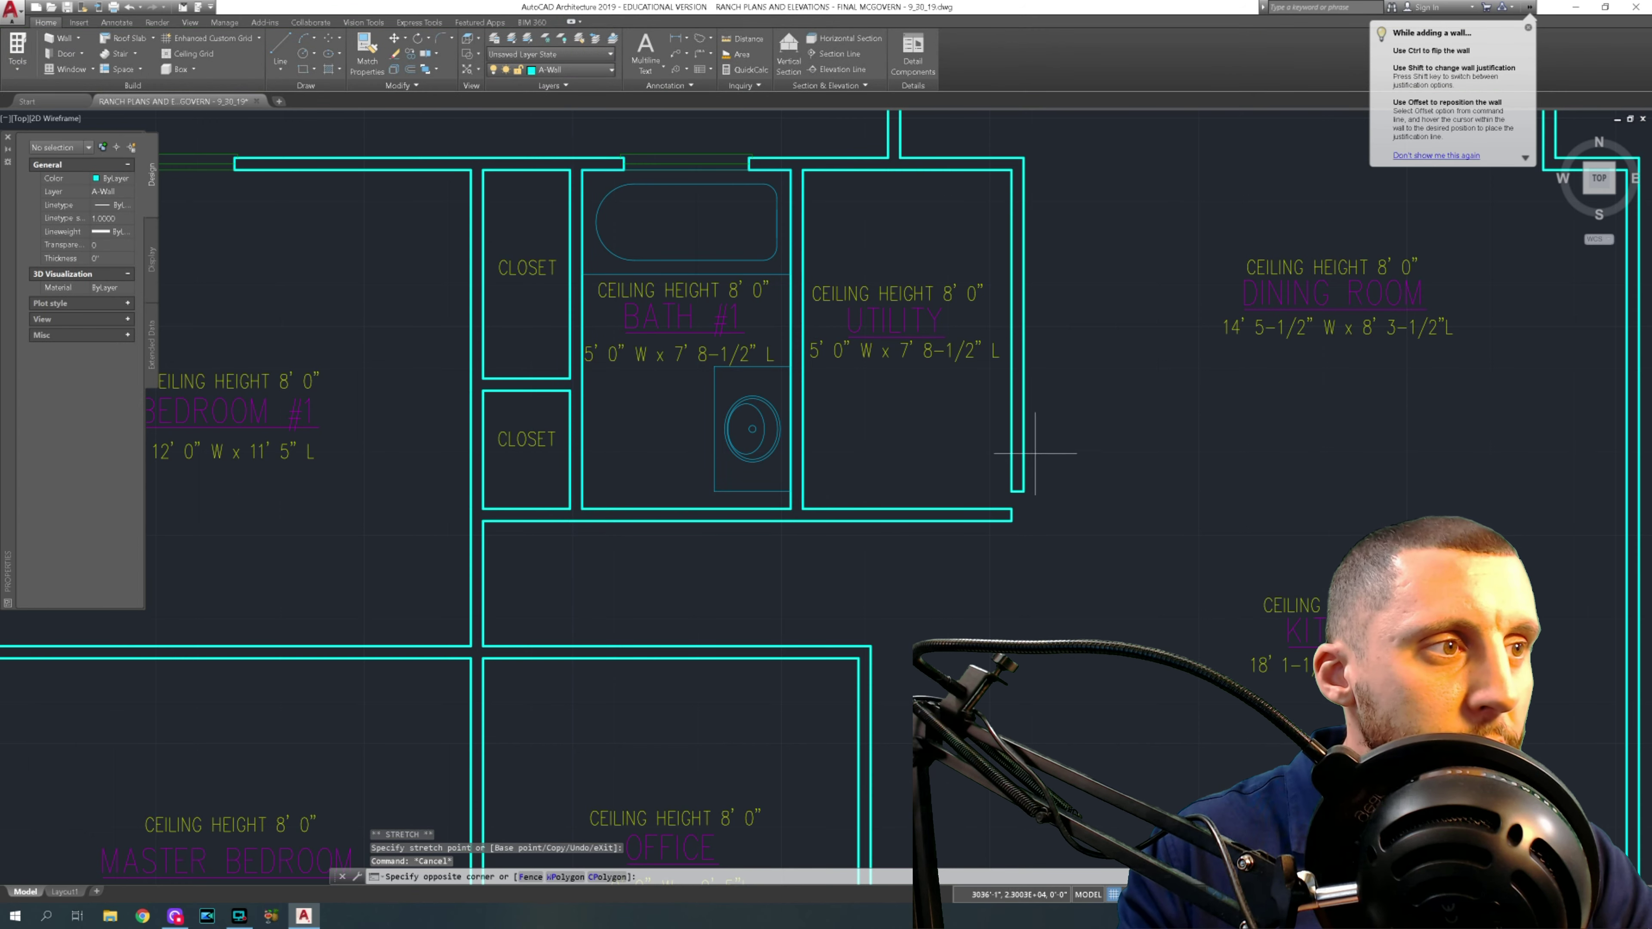
left_click(1021, 461)
left_click(1013, 491)
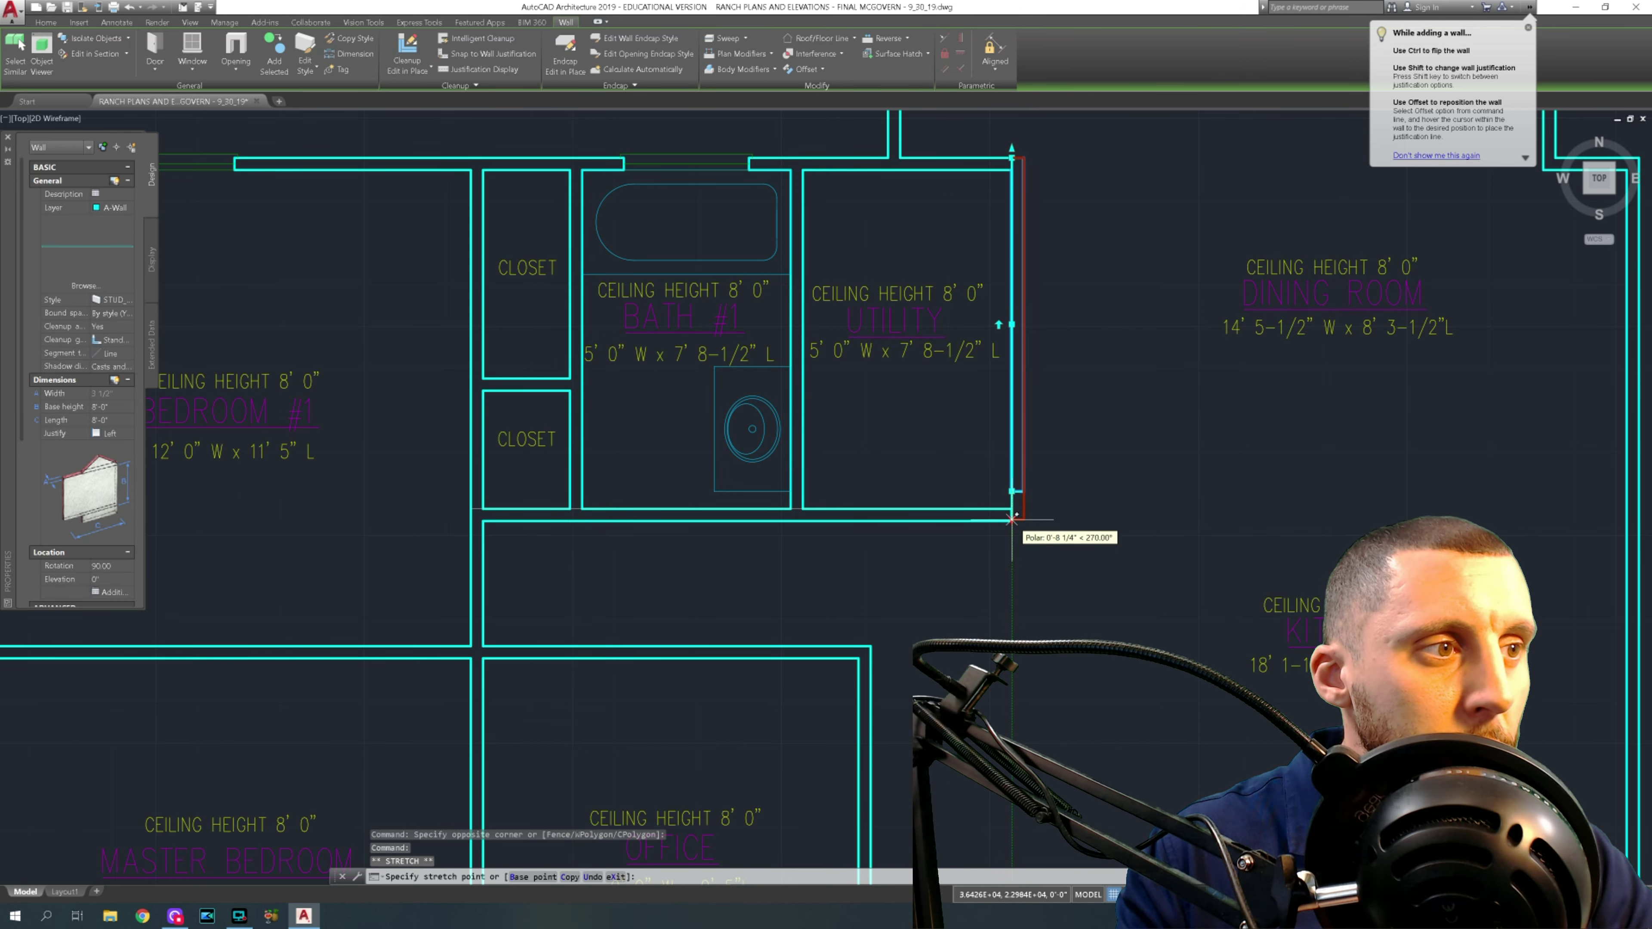
key("Escape")
key("Escape")
- Move the vanity and sink together straight down into the lower-right inside corner of the enlarged Bath #1
scroll(966, 566, "down", 3)
middle_click_drag(966, 566, 966, 501)
middle_click_drag(679, 528, 680, 522)
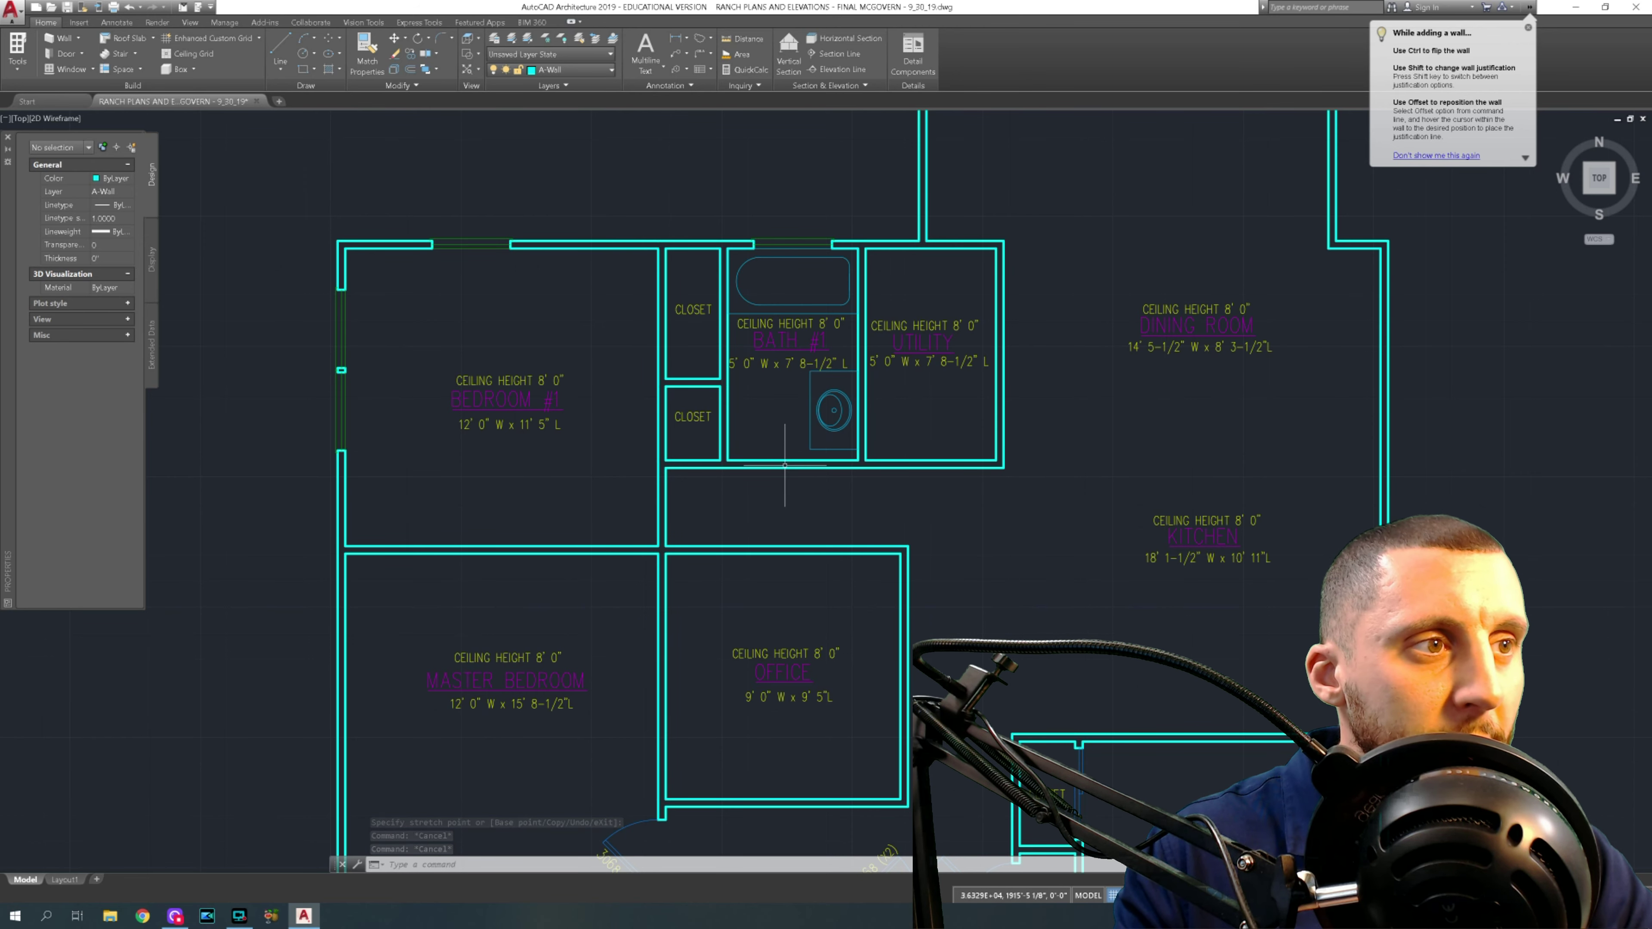
scroll(809, 412, "up", 4)
left_click(824, 462)
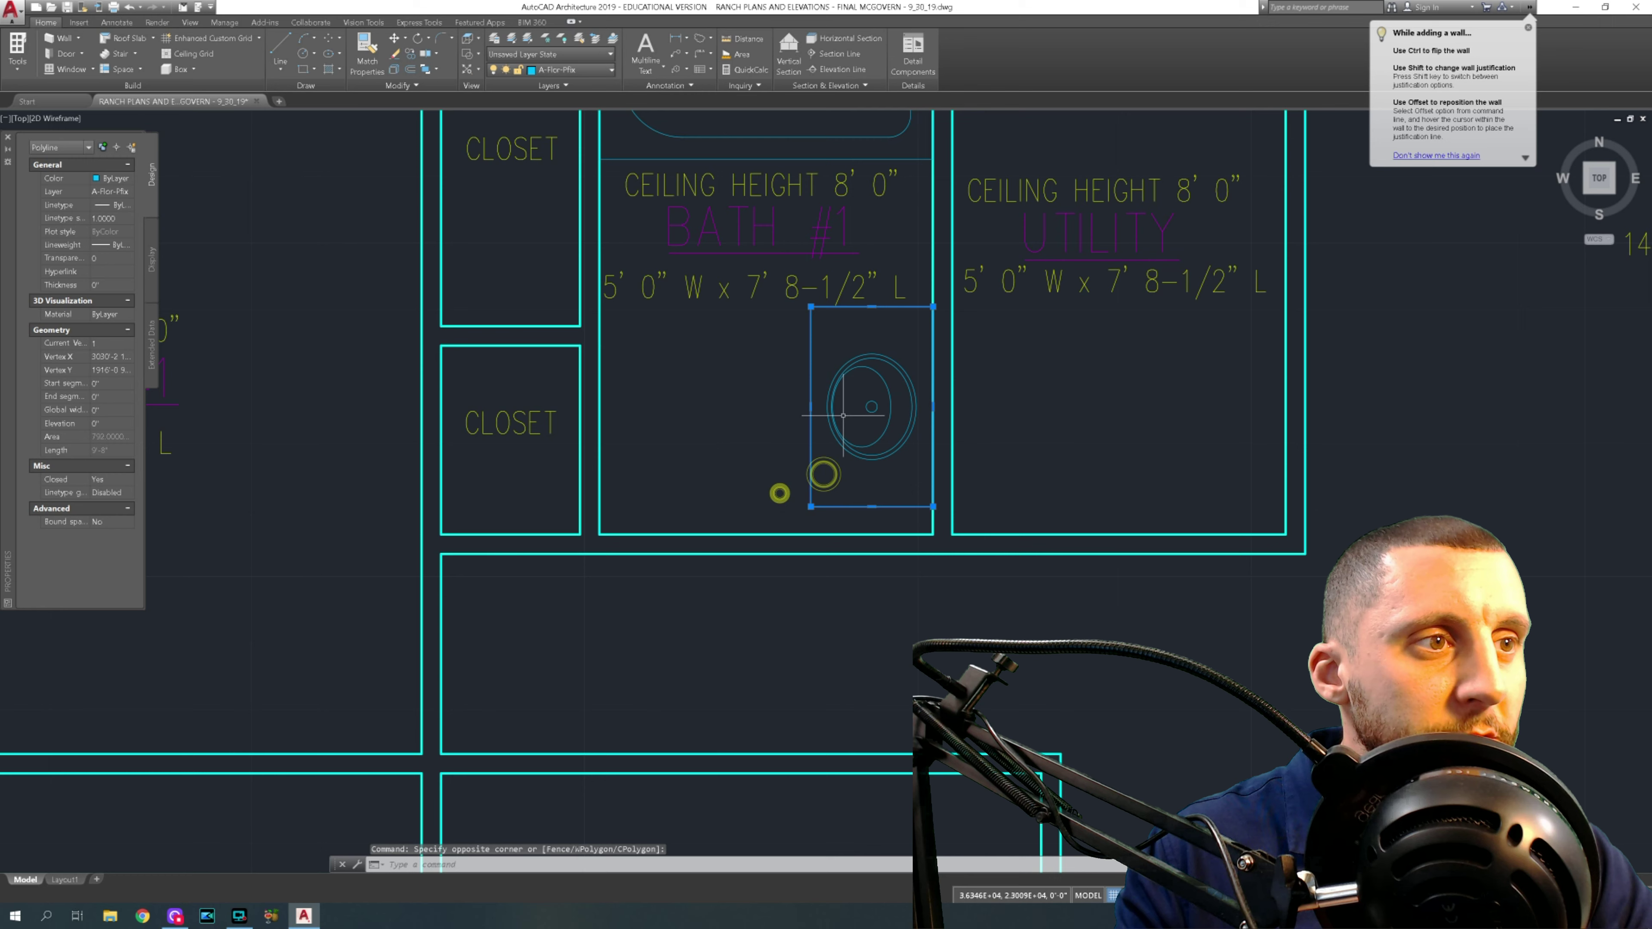
type("m")
key("Return")
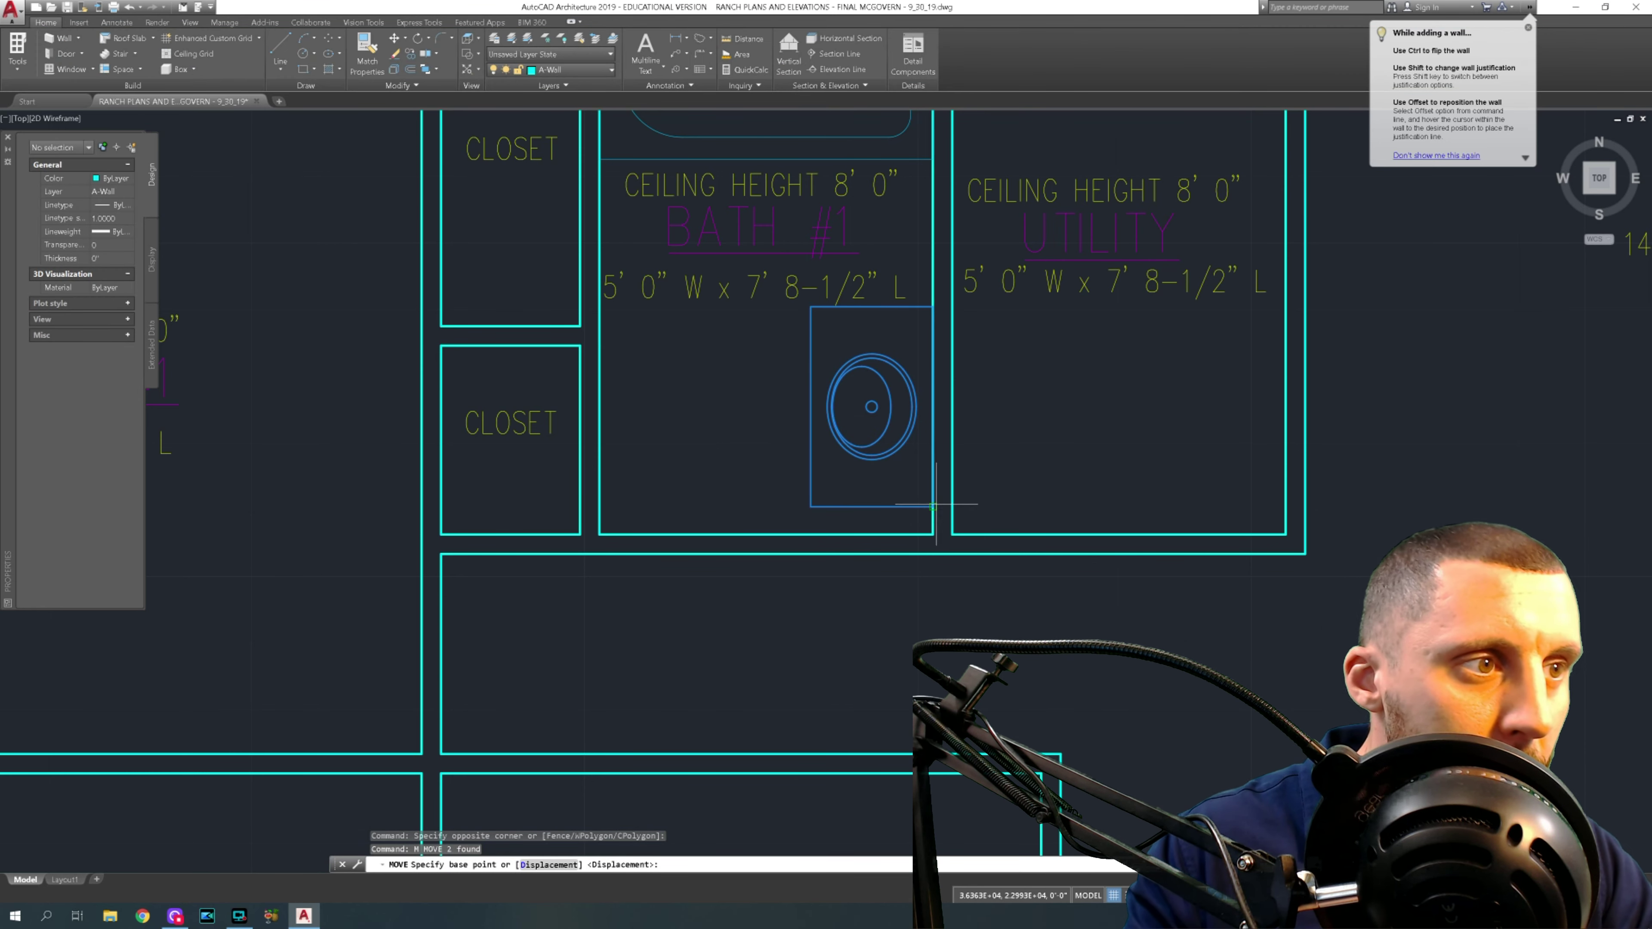
left_click(929, 494)
left_click(936, 514)
- Draw a 1'4" vertical guide line down from the tub's front edge near the utility room wall
scroll(842, 458, "up", 3)
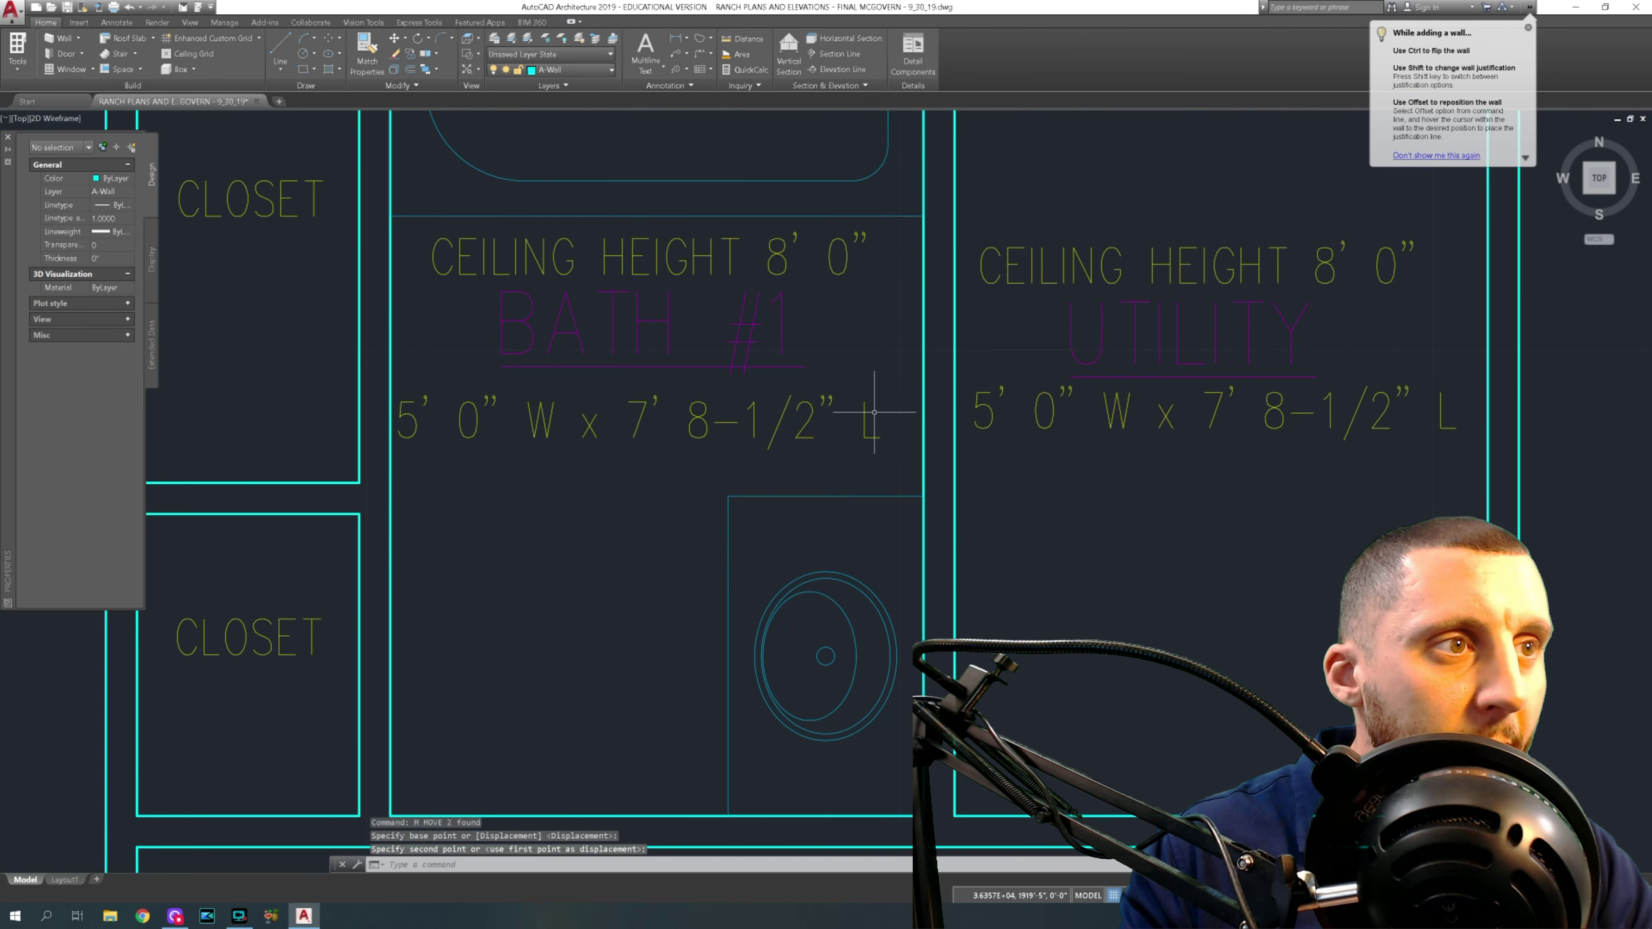
left_click(287, 45)
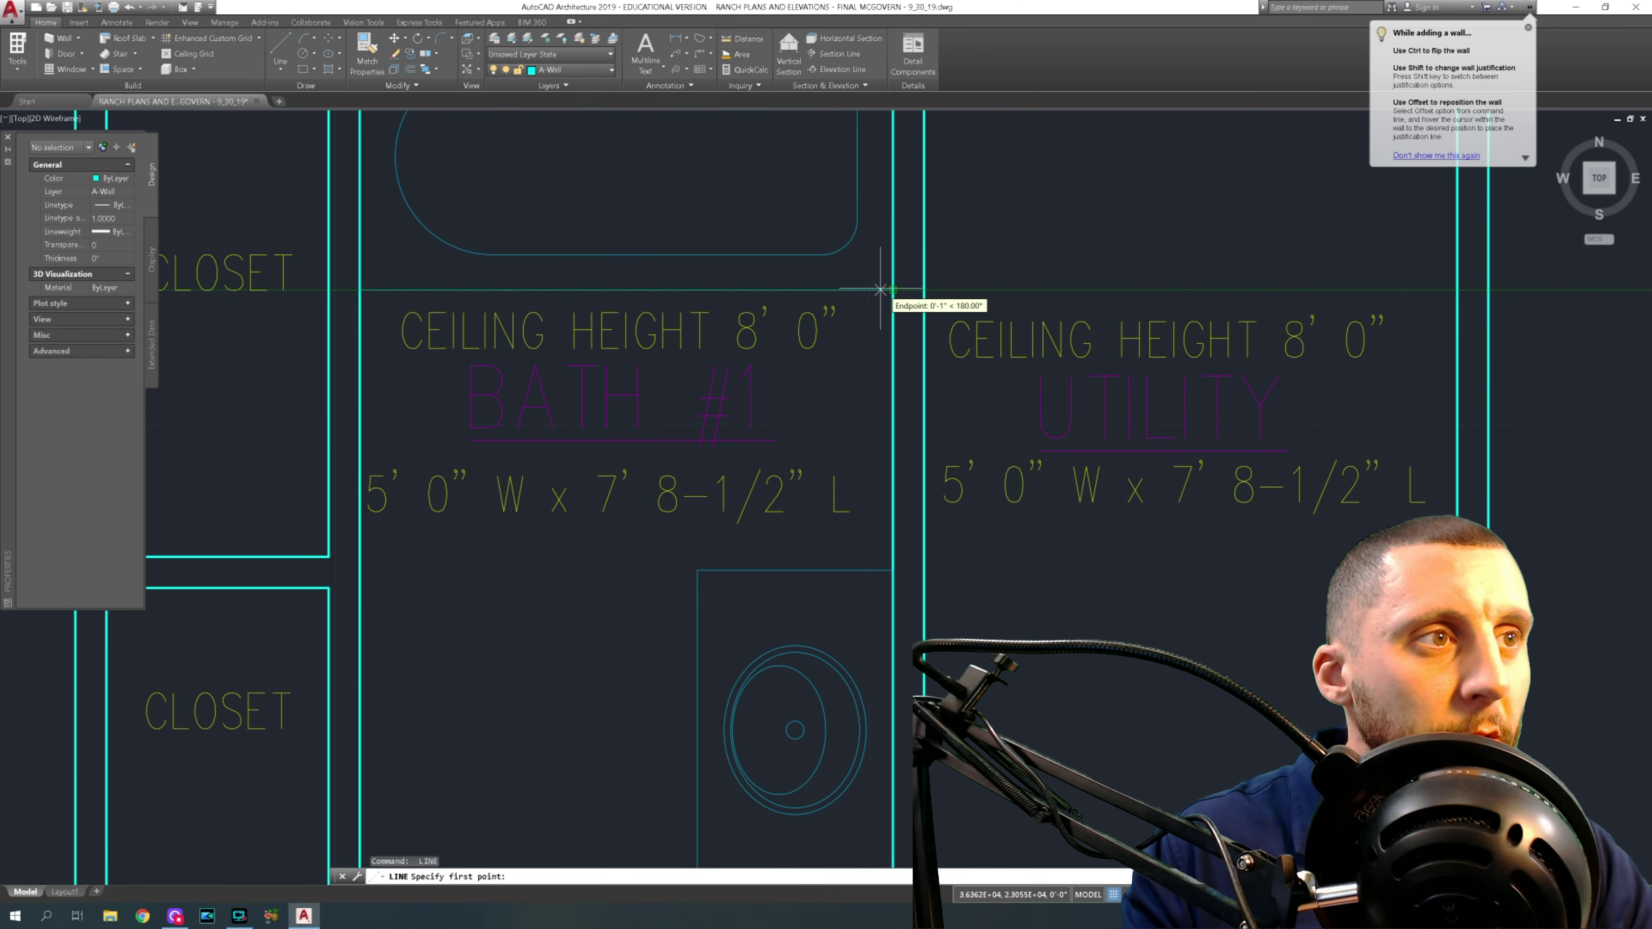
left_click(853, 291)
type("1")
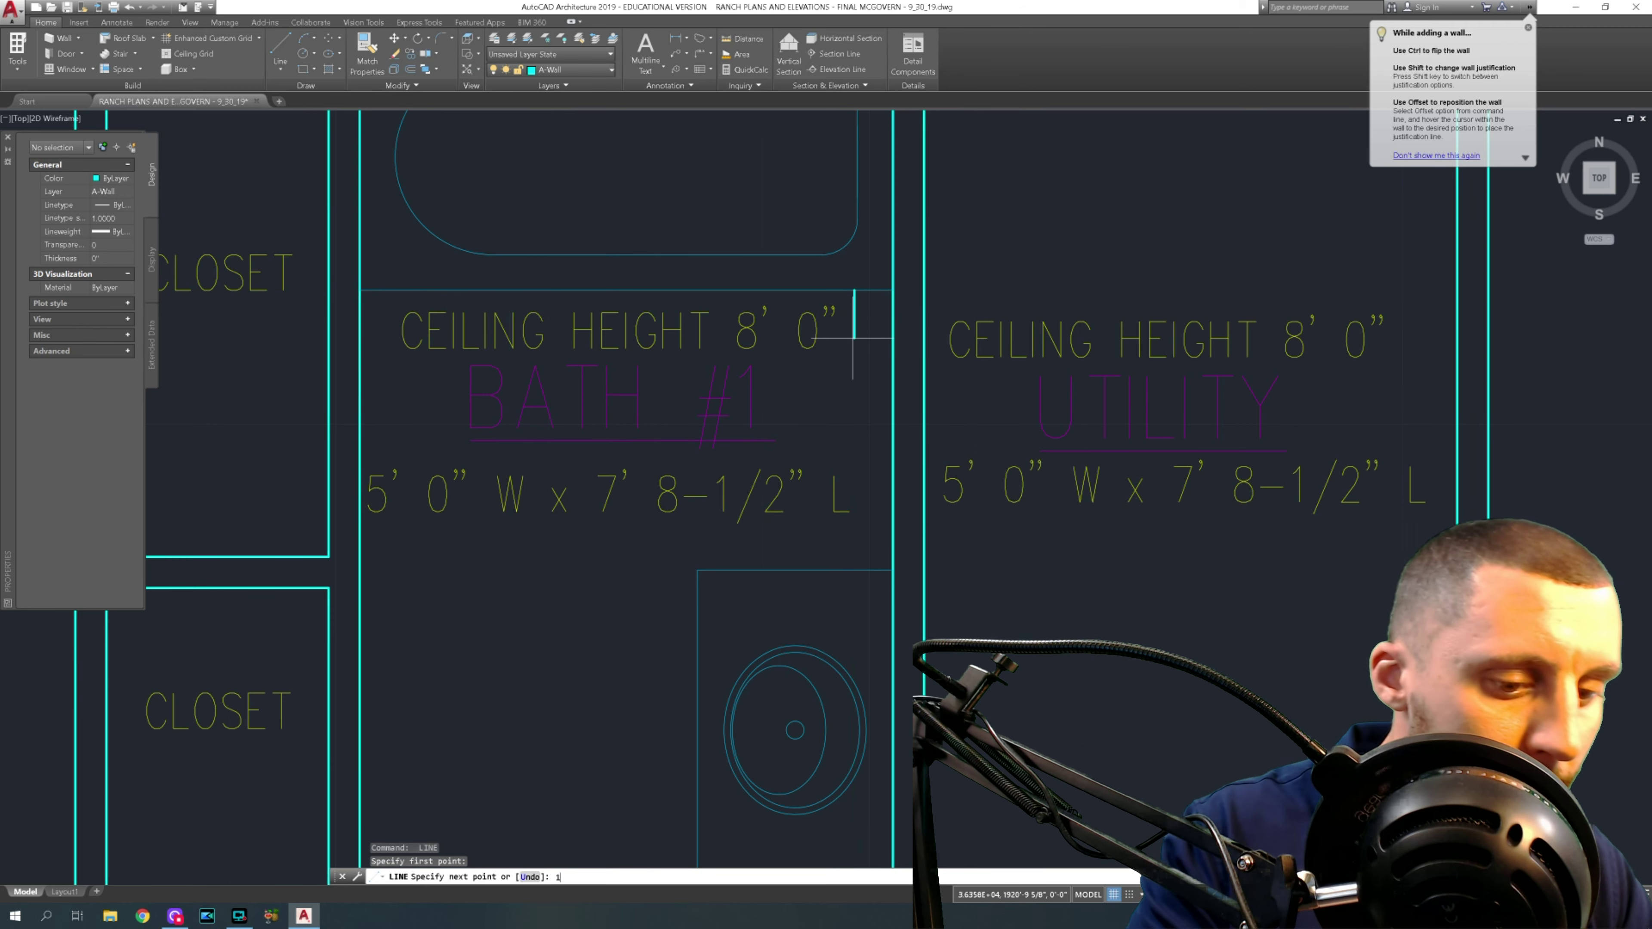
type("'4")
key("Return")
key("Escape")
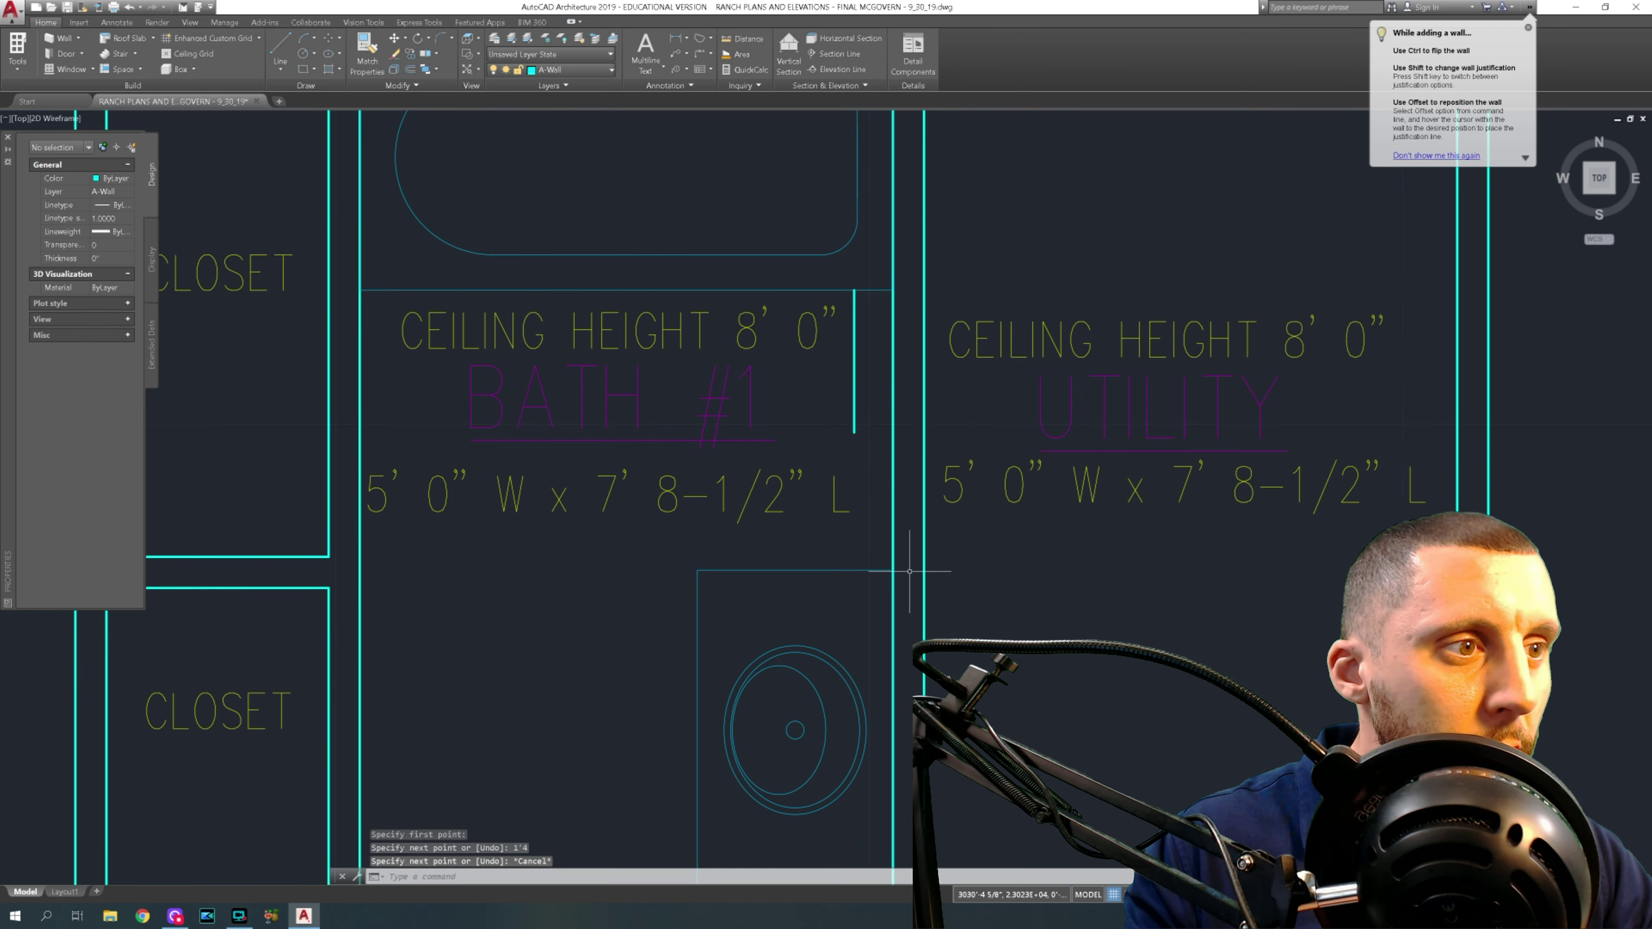
- Draw a second 1'4" vertical guide line up from the vanity's top edge
key("Return")
left_click(866, 571)
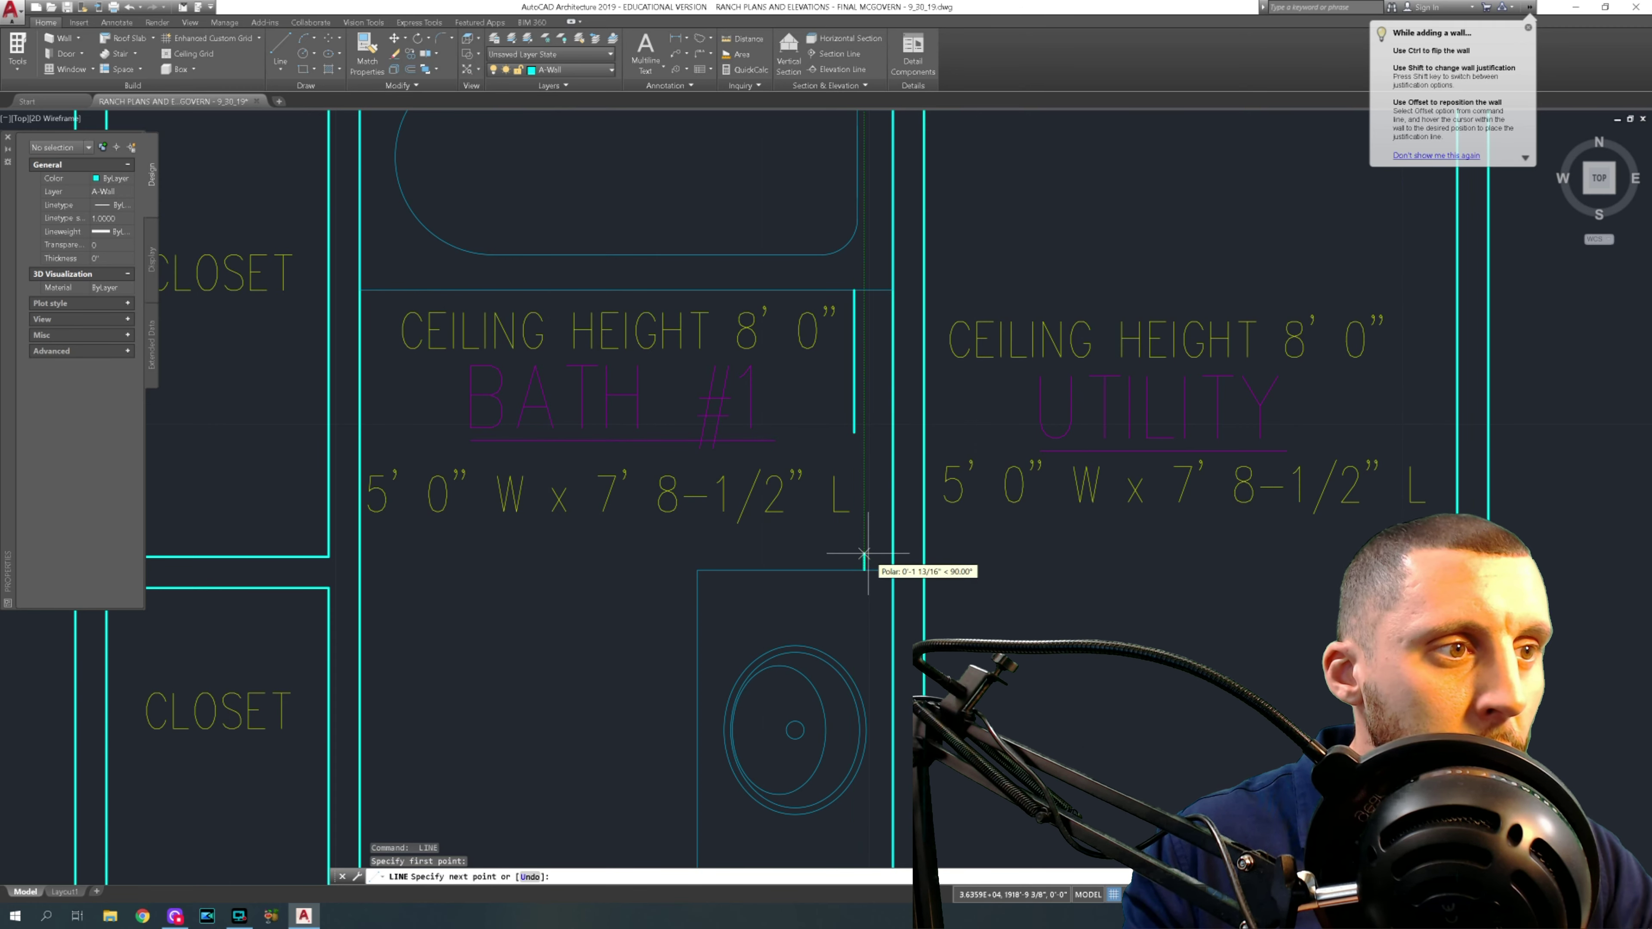
type("1'4")
key("Return")
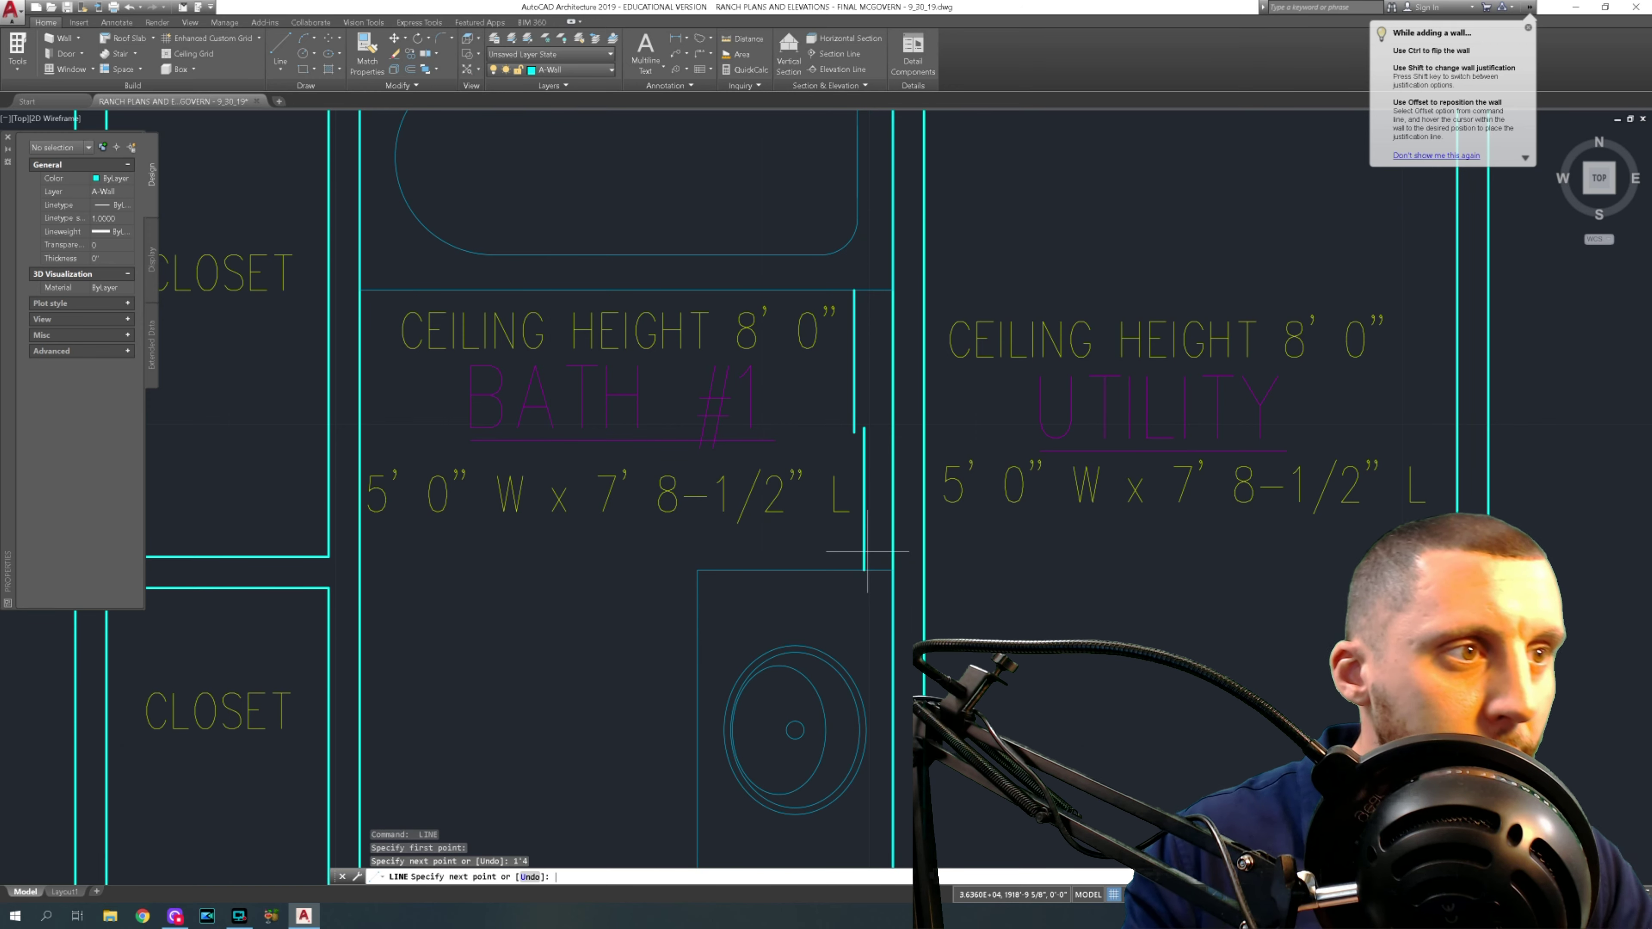
key("Escape")
- Connect the facing ends of the two guide lines and draw a horizontal line from the connector's midpoint to the utility wall
scroll(873, 449, "up", 4)
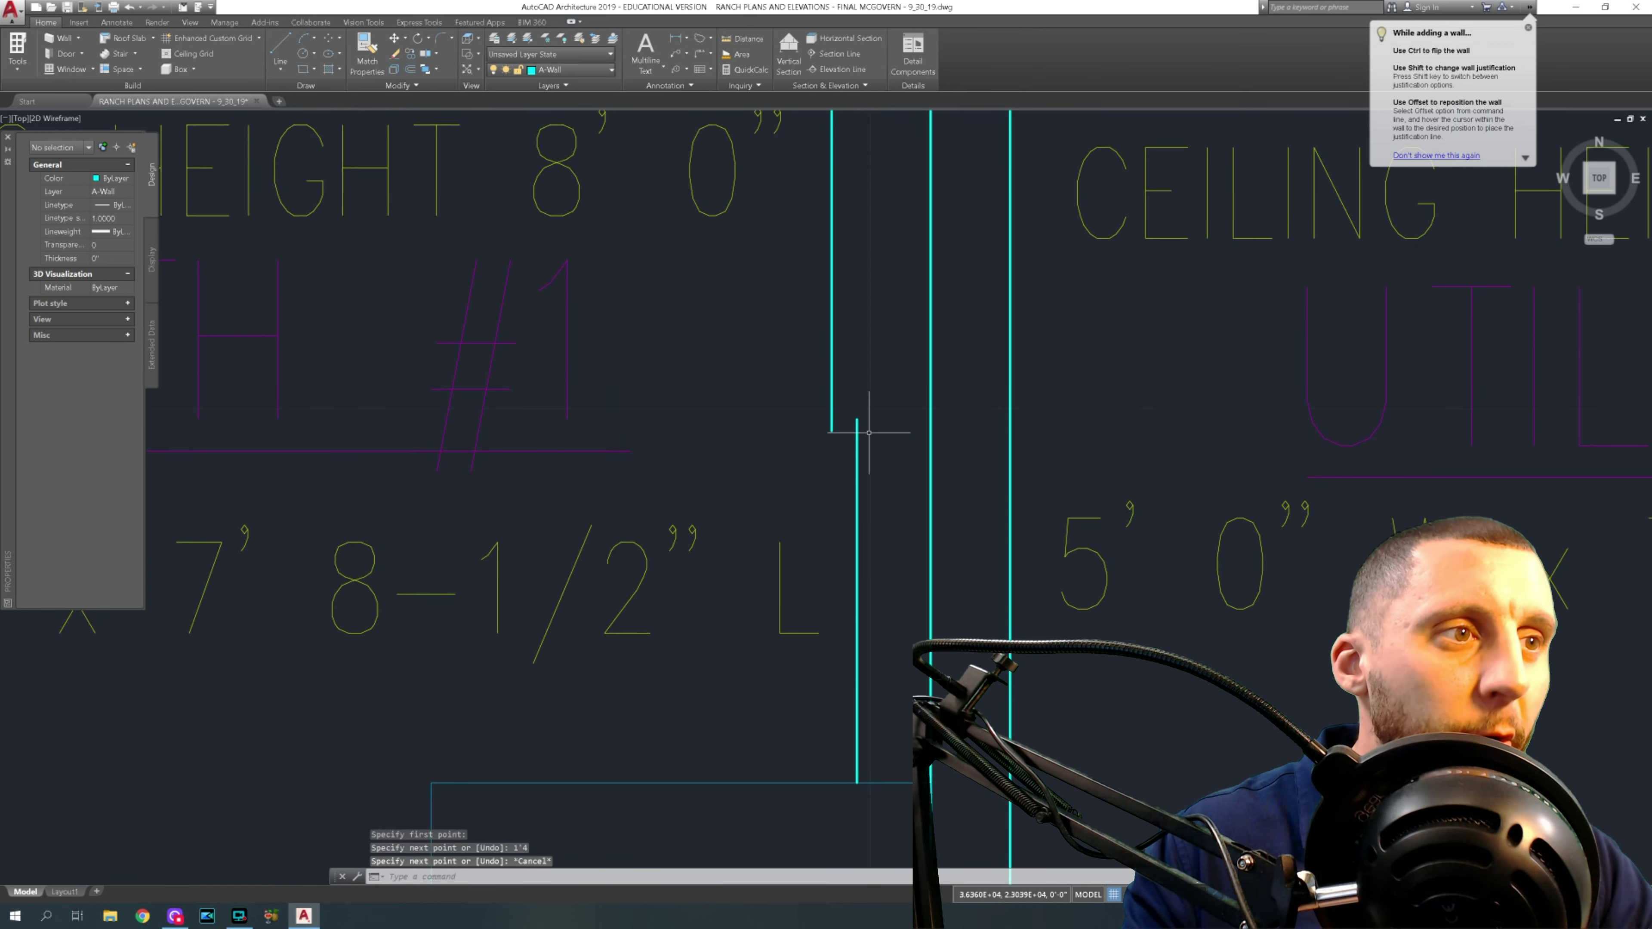
scroll(872, 428, "down", 4)
scroll(875, 427, "up", 4)
left_click(280, 52)
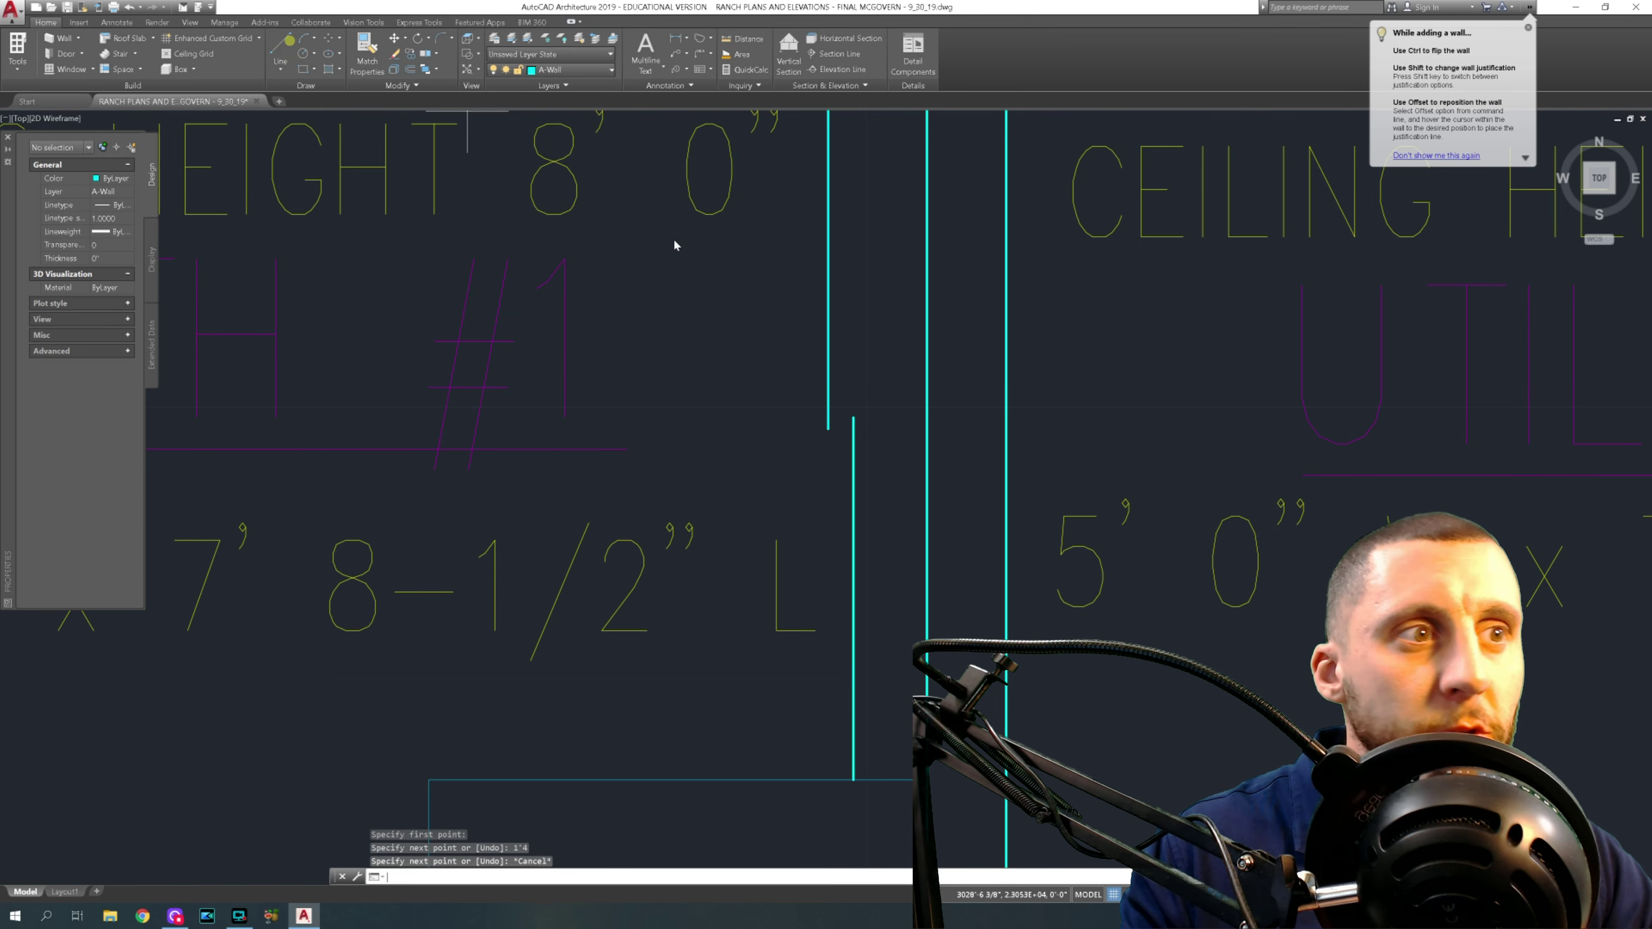
left_click(828, 428)
left_click(852, 419)
key("Return")
key("Return")
left_click(853, 423)
left_click(925, 423)
key("Escape")
- Erase the two vertical guide lines and their connector, keeping the horizontal centre line at the wall
left_click_drag(871, 428, 845, 435)
left_click(827, 410)
left_click(831, 418)
key("Delete")
- Rotate the toilet placed outside the plan above Bath #1 90 degrees clockwise
scroll(841, 435, "down", 3)
scroll(846, 464, "down", 3)
middle_click_drag(847, 465, 766, 325)
scroll(911, 472, "down", 3)
scroll(996, 496, "up", 1)
scroll(996, 497, "down", 2)
middle_click_drag(1069, 542, 1099, 748)
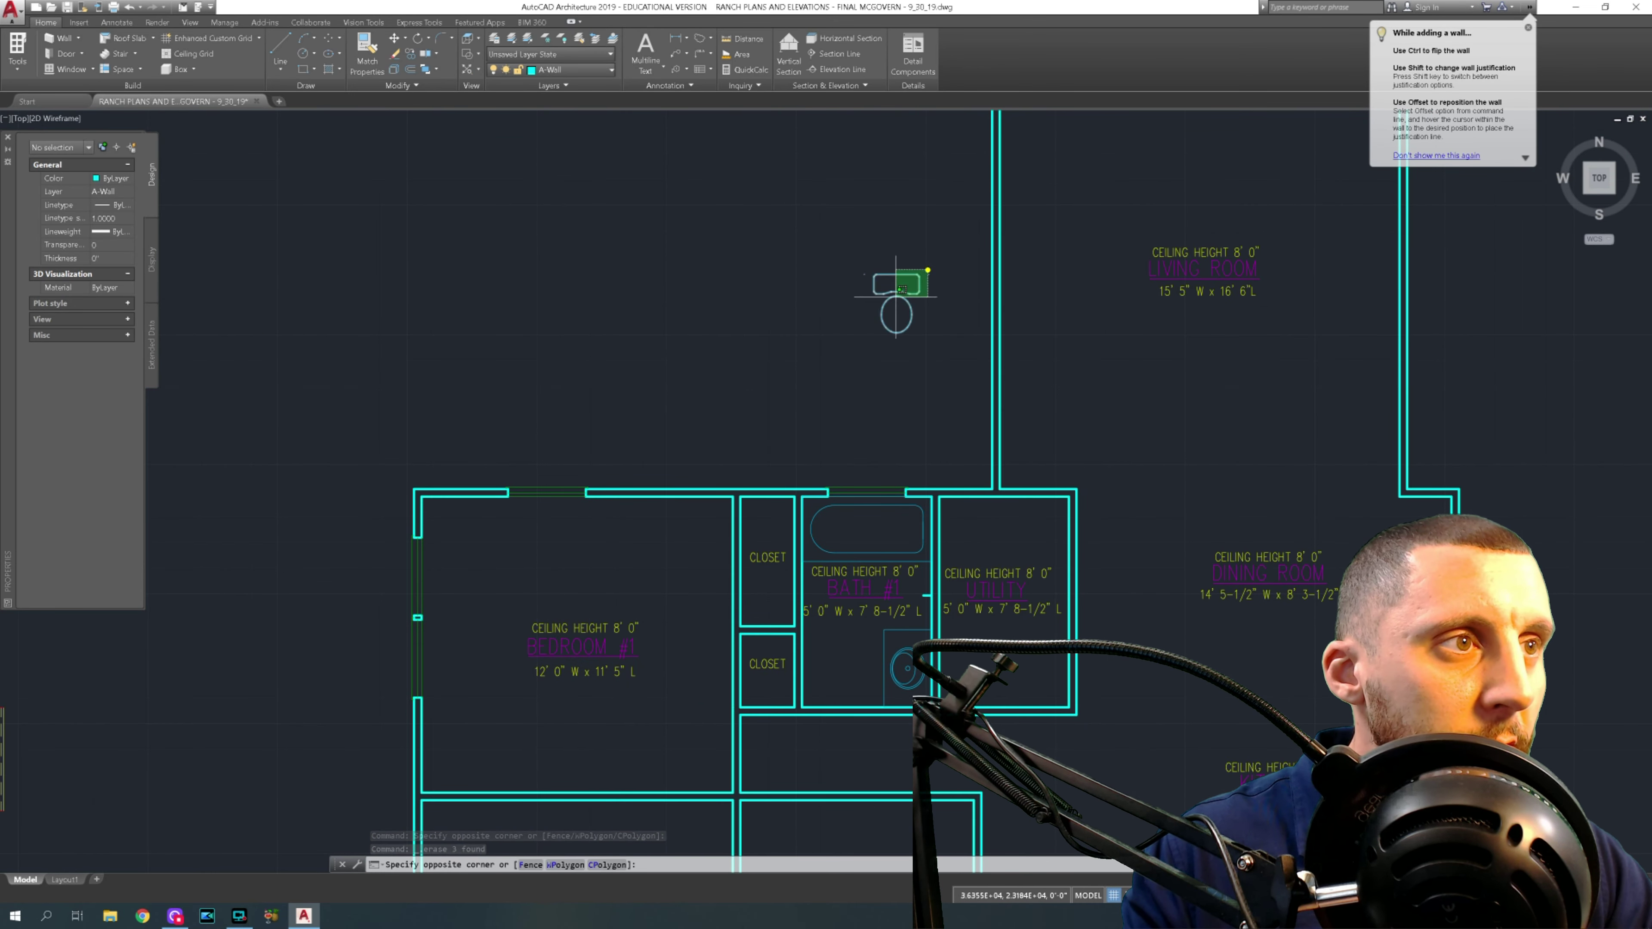
left_click(914, 276)
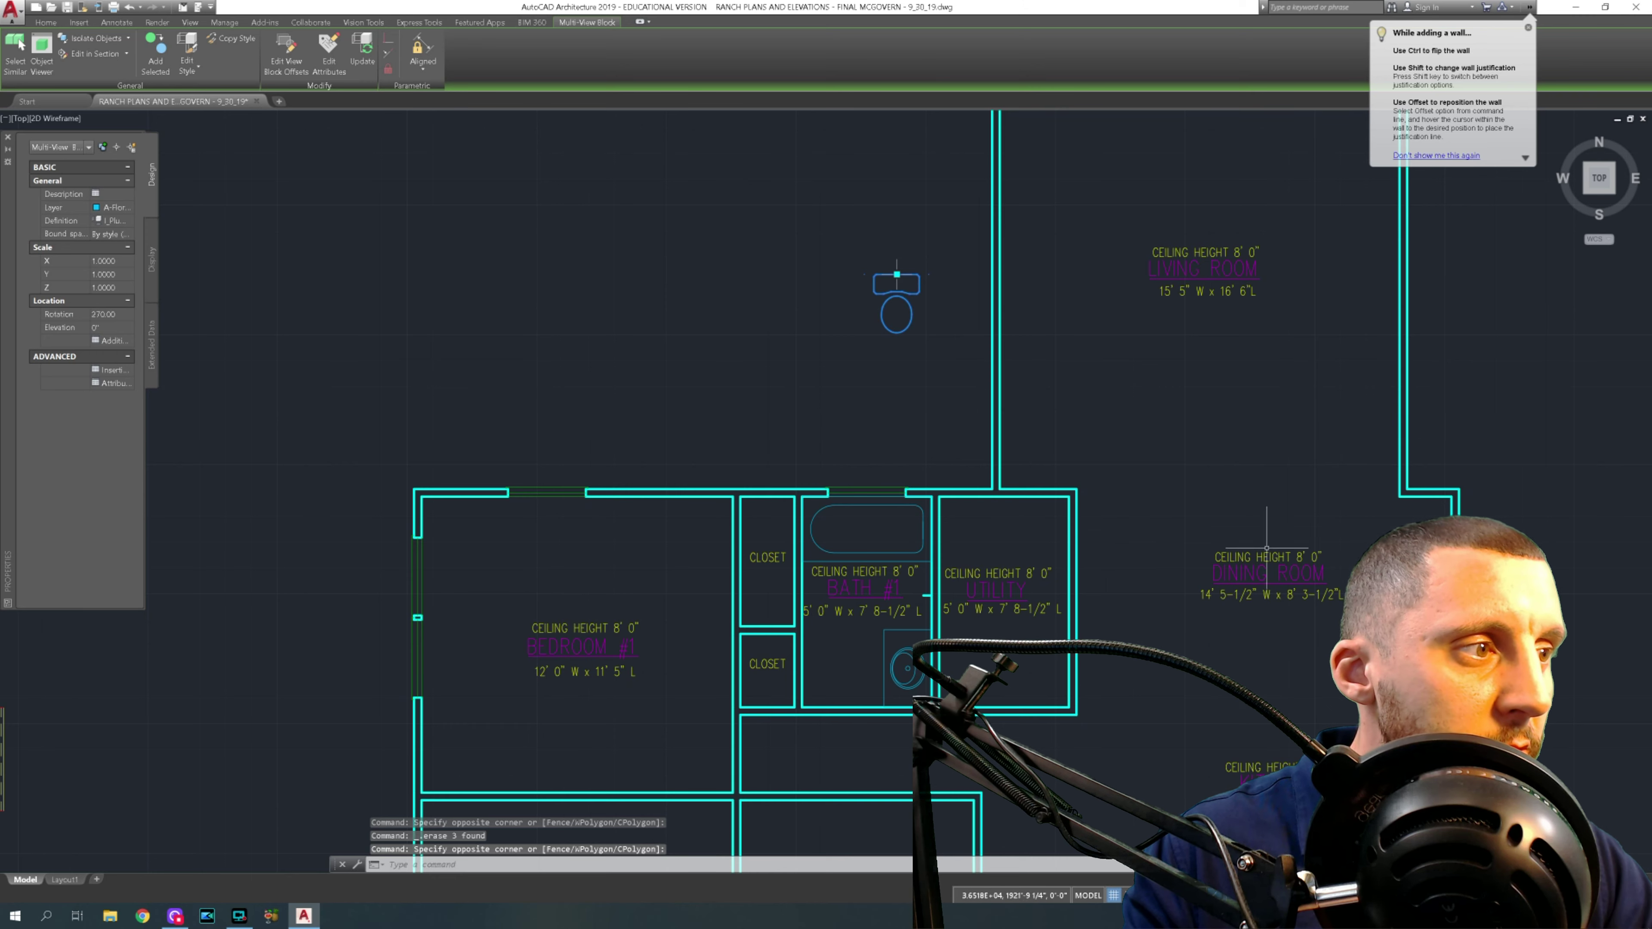
type("R")
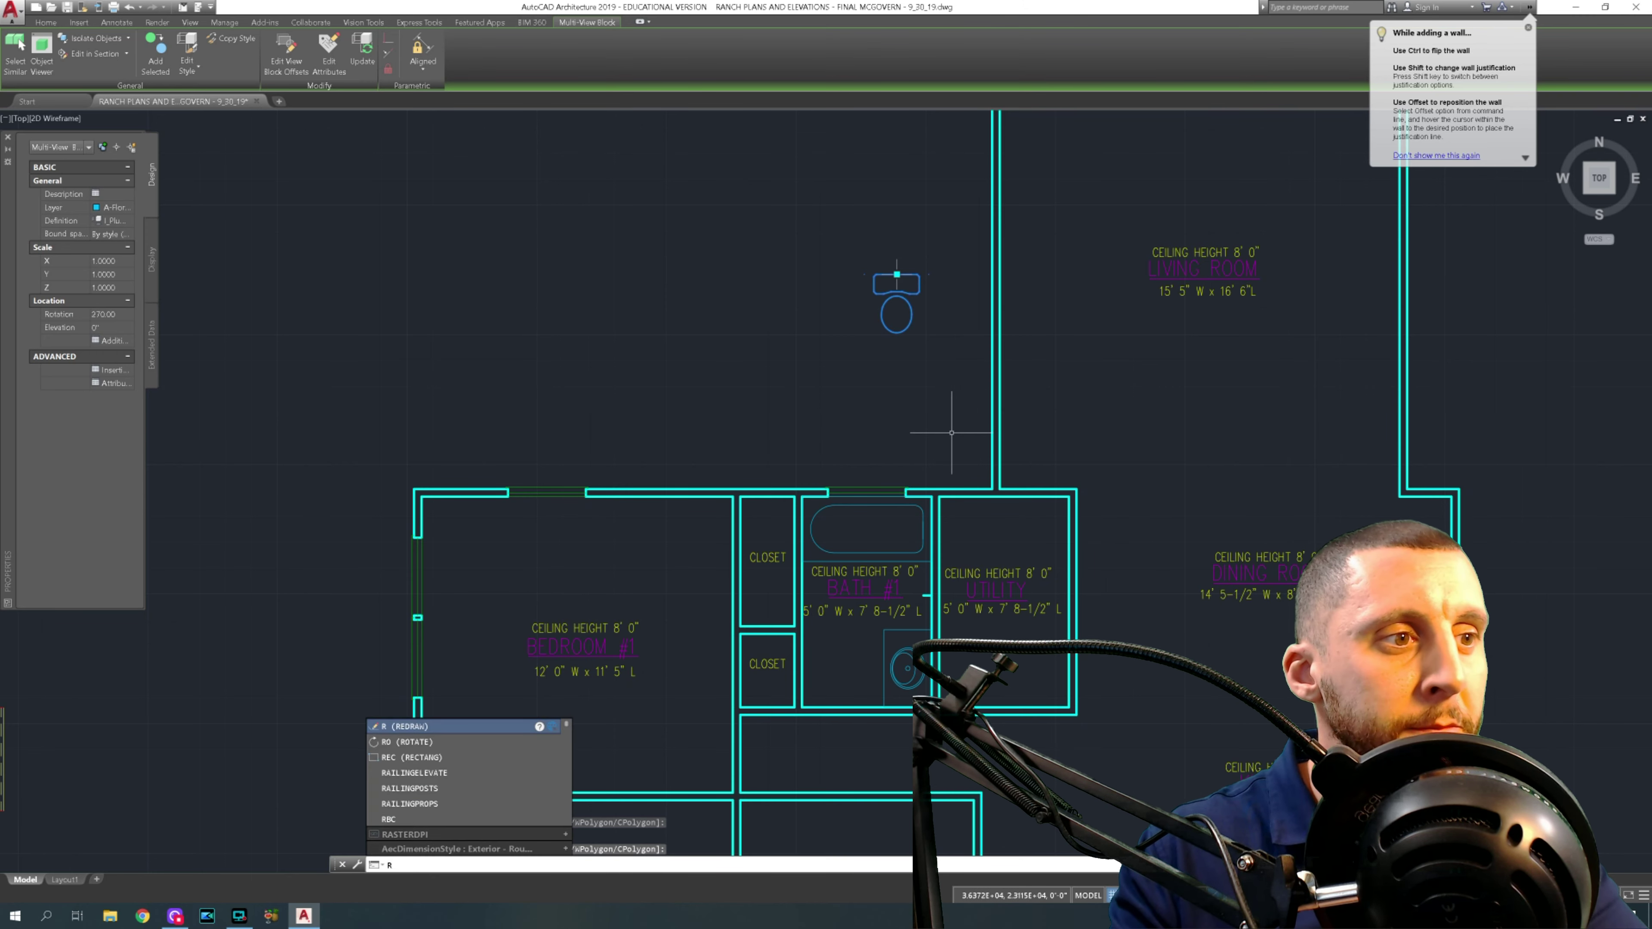
type("OTATE")
key("Return")
scroll(951, 432, "down", 3)
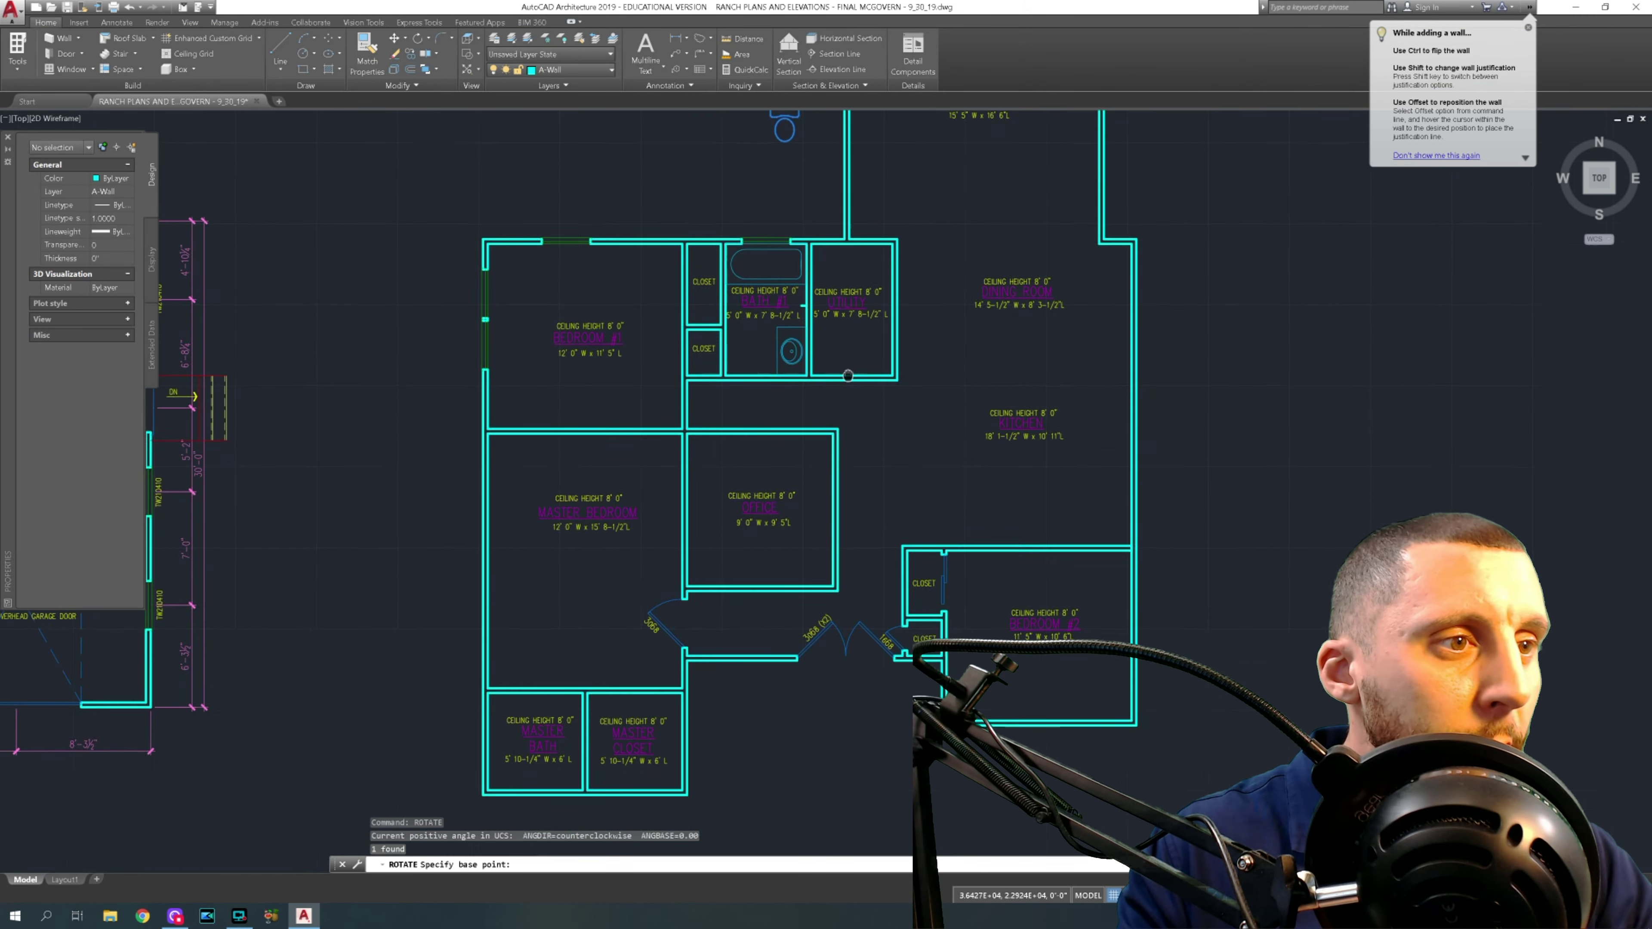
scroll(814, 468, "up", 3)
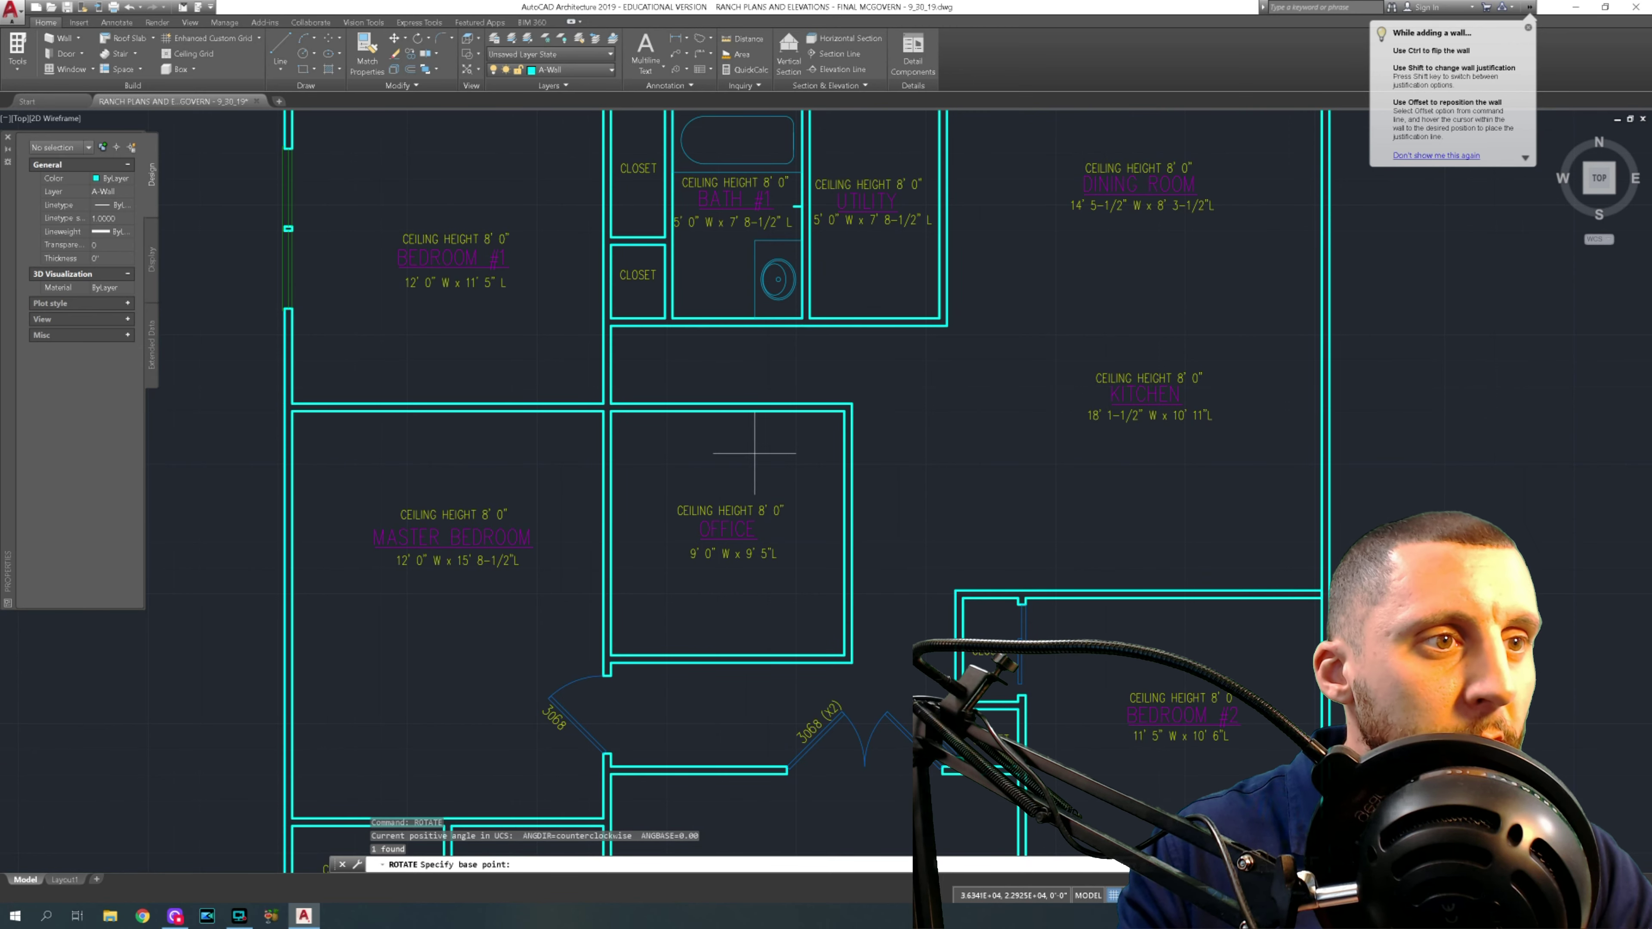
middle_click_drag(754, 453, 740, 560)
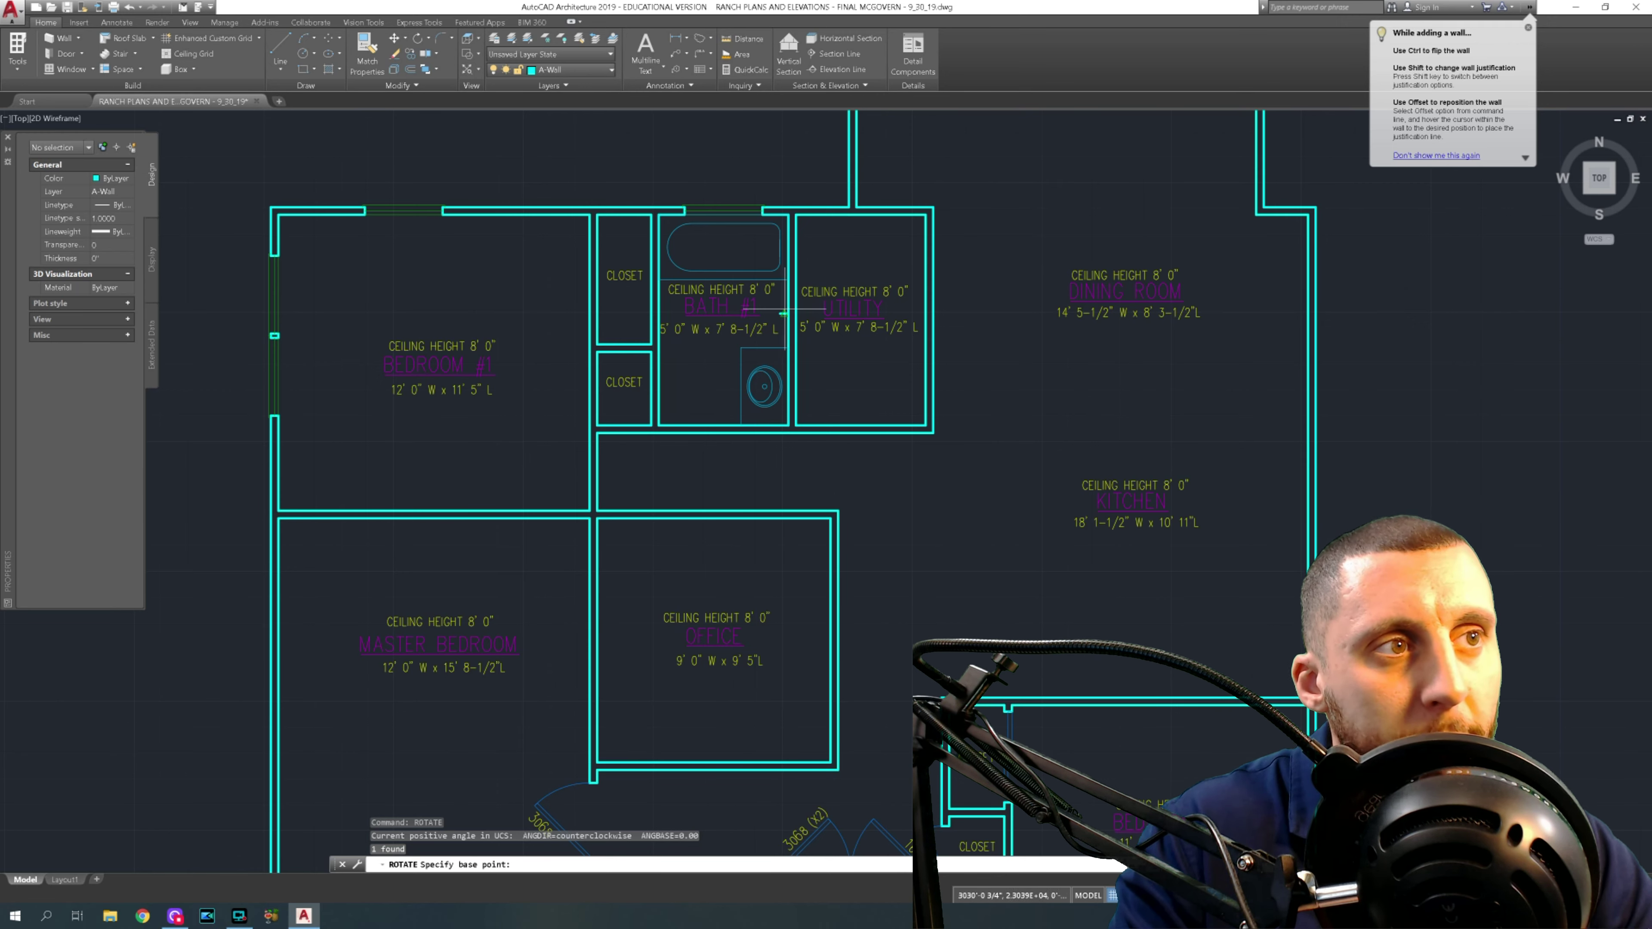
scroll(781, 314, "up", 2)
scroll(781, 314, "down", 4)
middle_click_drag(752, 134, 726, 343)
left_click(775, 356)
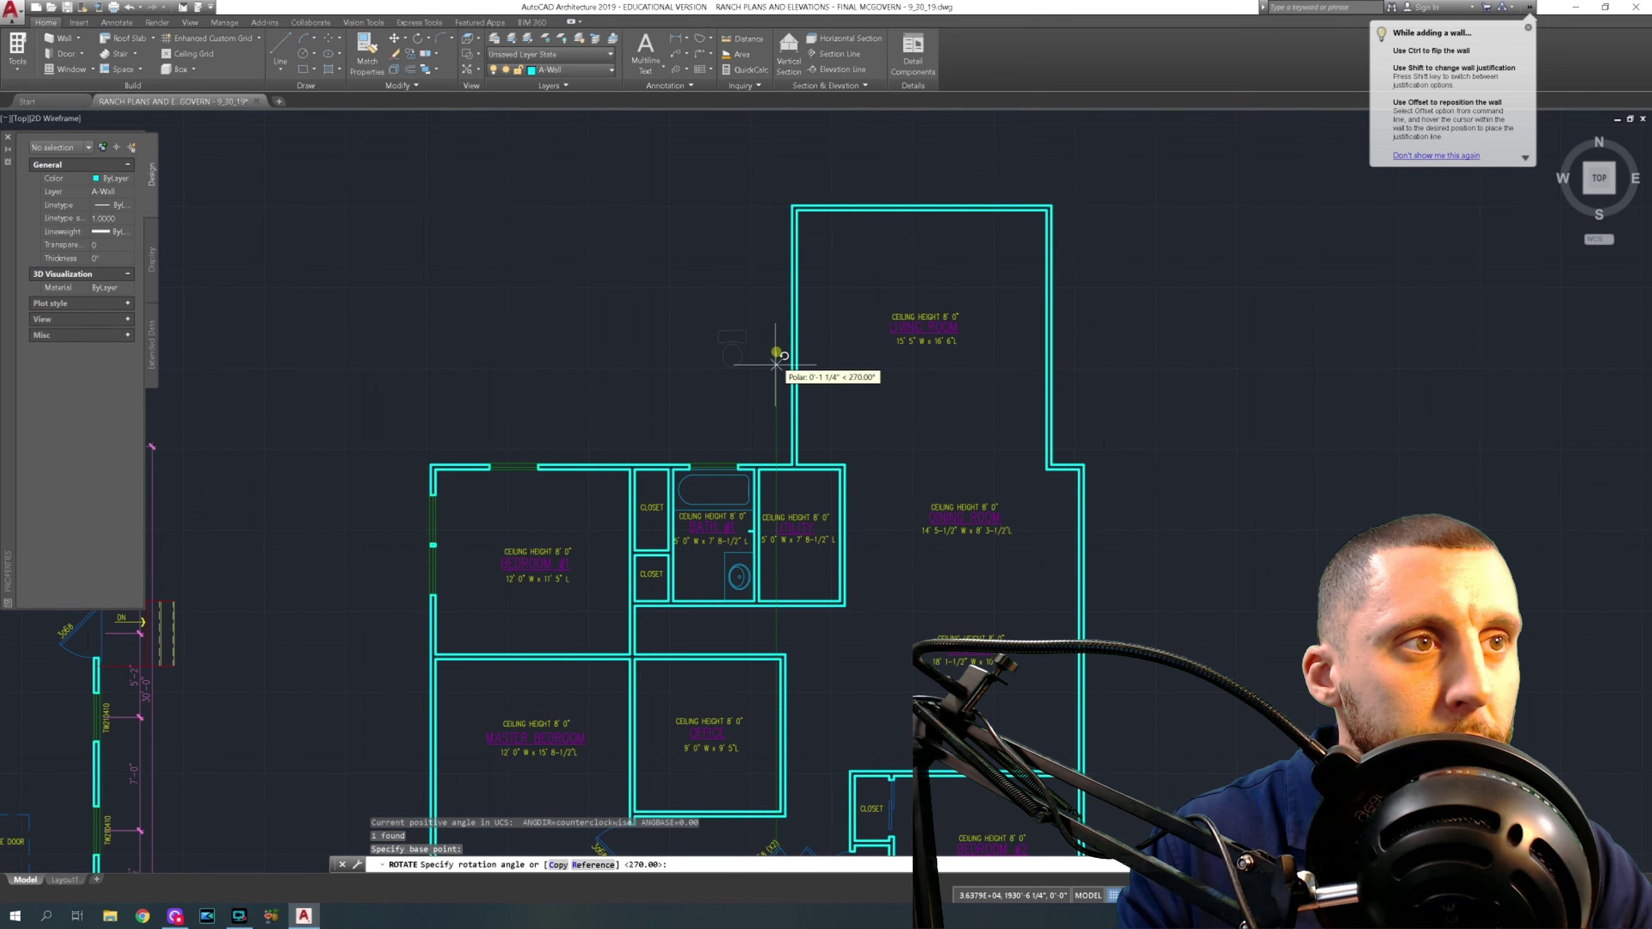
left_click(776, 409)
- Move the toilet by the back of its tank to the centre line's wall end in Bath #1, and erase that guide line
left_click_drag(797, 300, 764, 325)
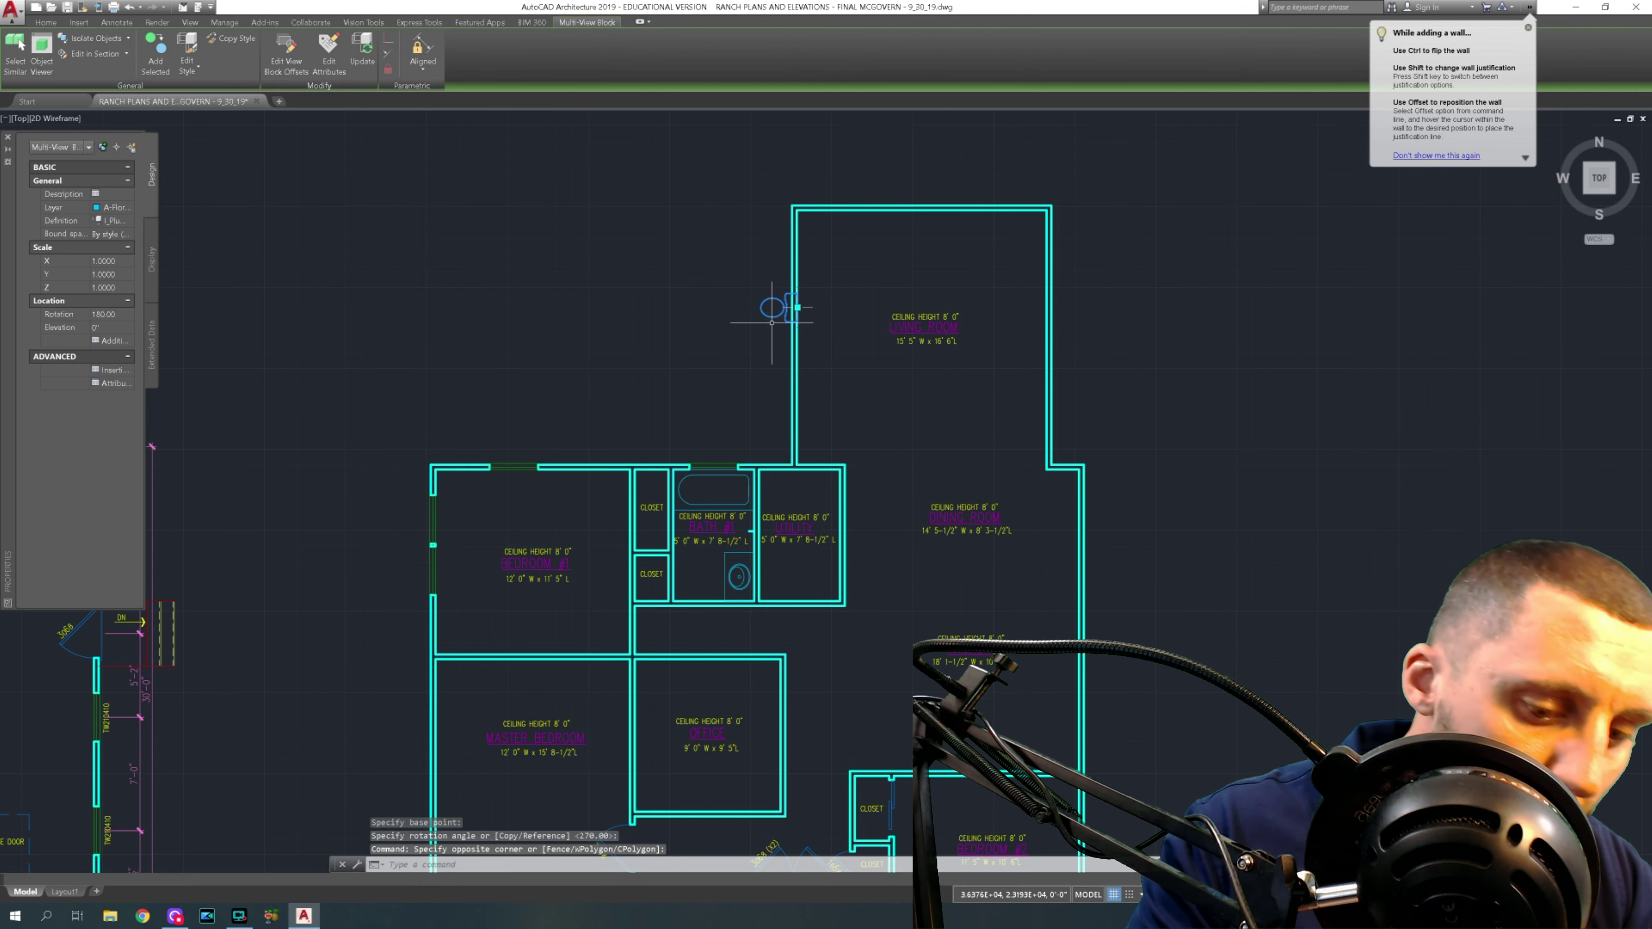
type("m")
scroll(772, 314, "up", 3)
key("Return")
left_click(789, 321)
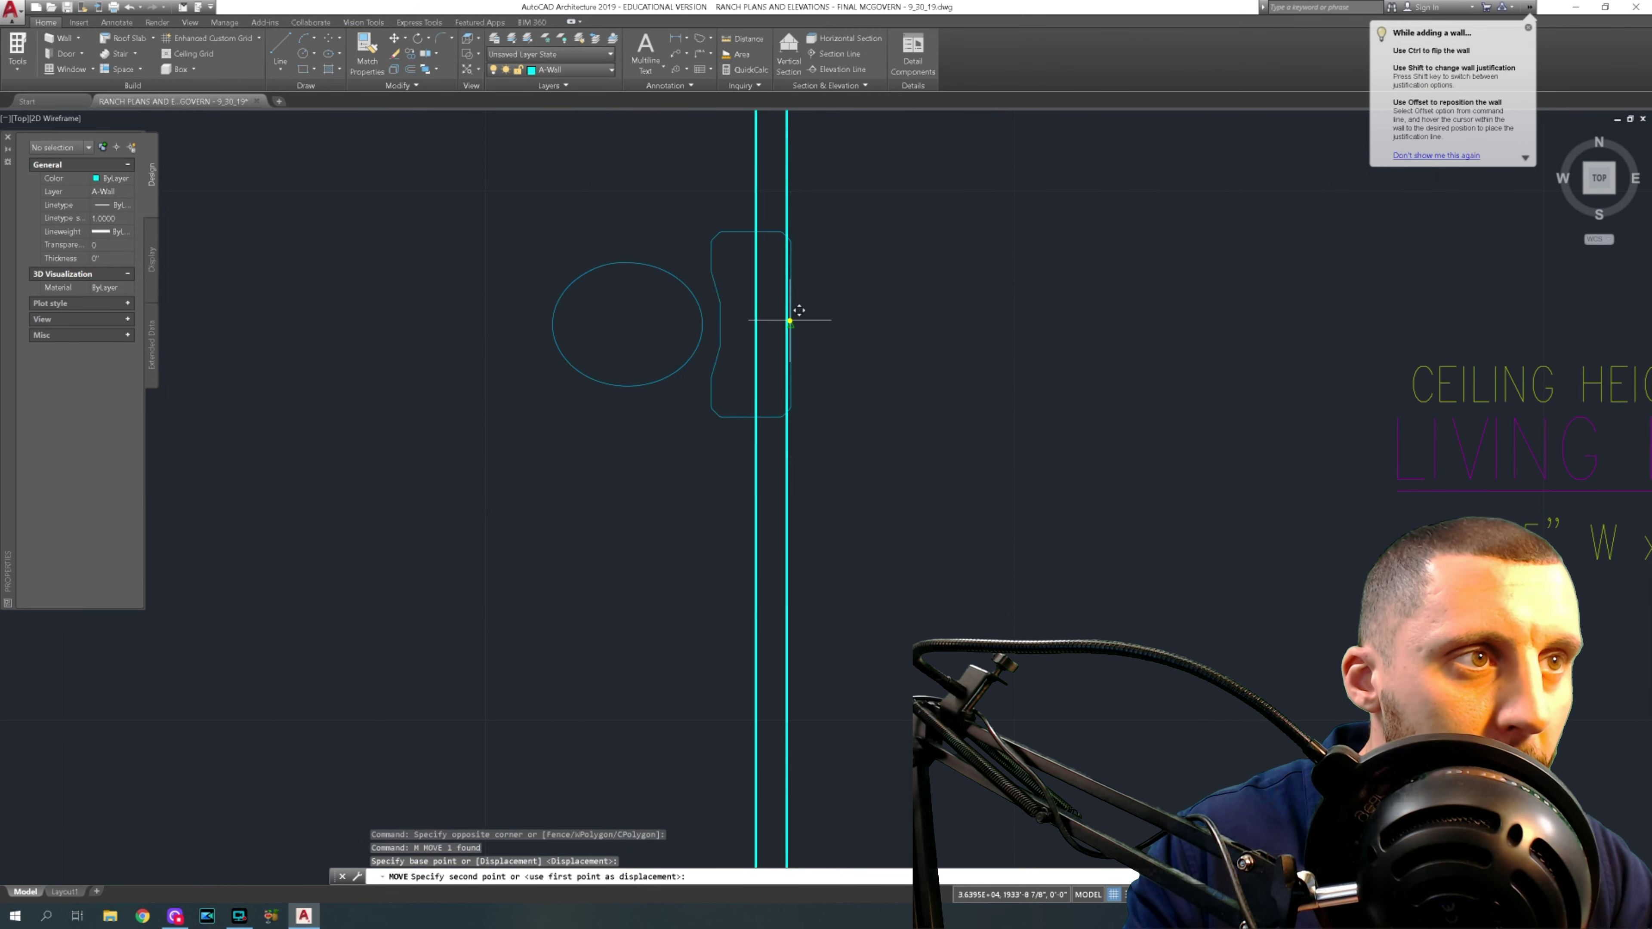
middle_click_drag(790, 586, 807, 221)
scroll(697, 485, "up", 6)
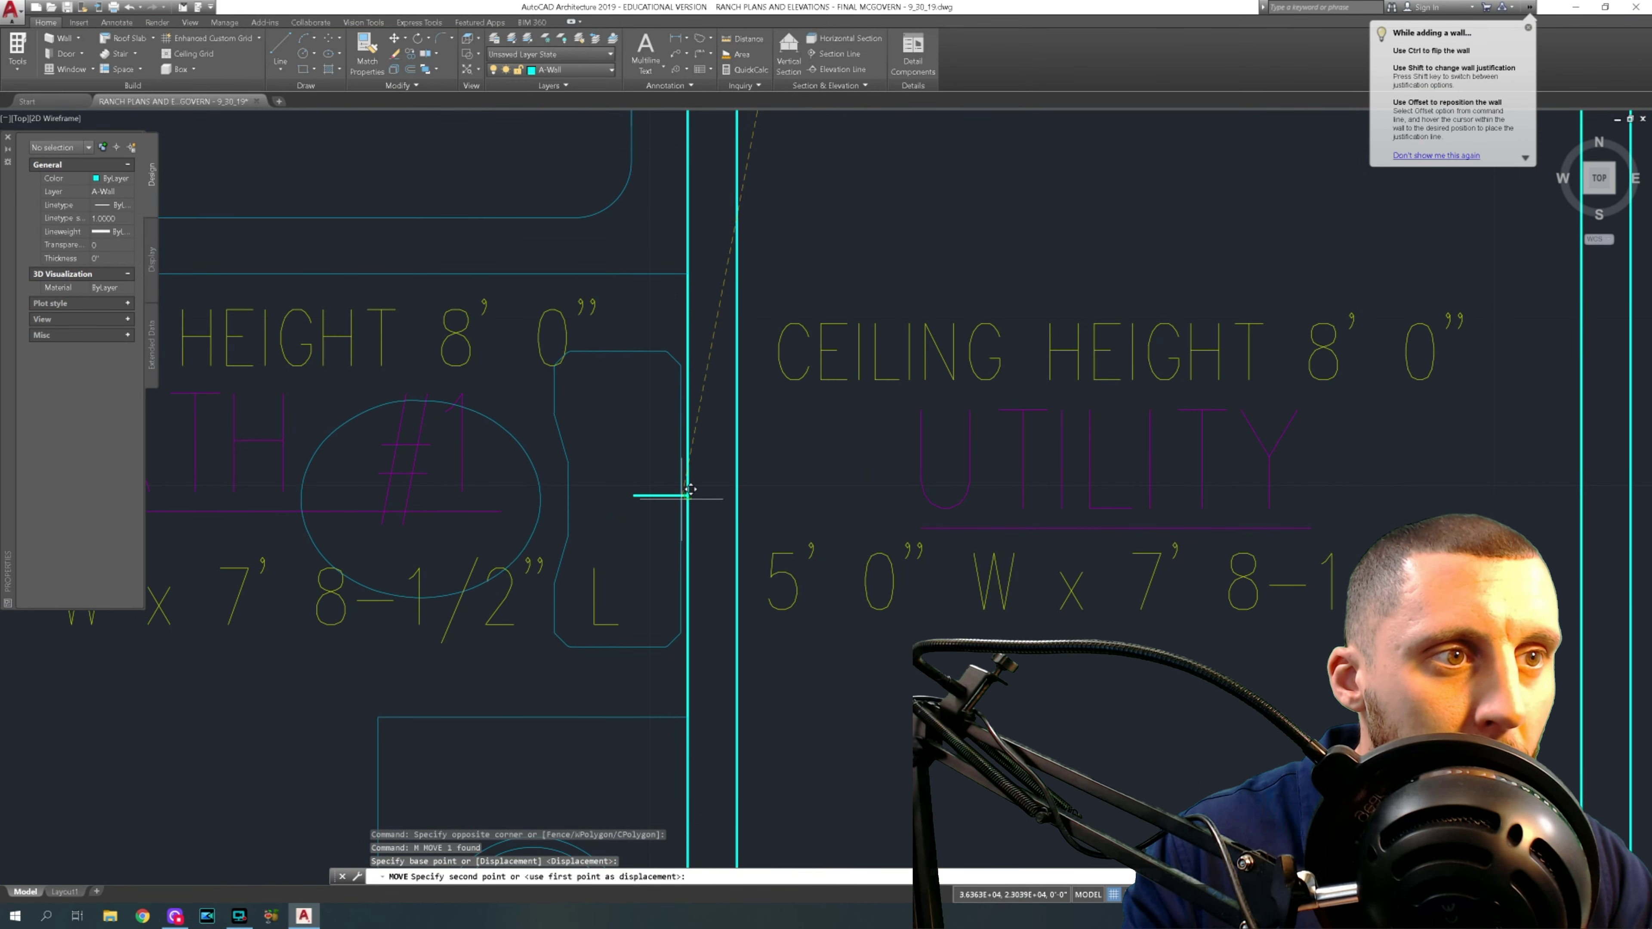
key("Escape")
left_click_drag(675, 486, 649, 500)
key("Delete")
- Set the text height of Bath #1's ceiling height and room size labels to 3"
scroll(654, 521, "down", 3)
middle_click_drag(665, 551, 776, 369)
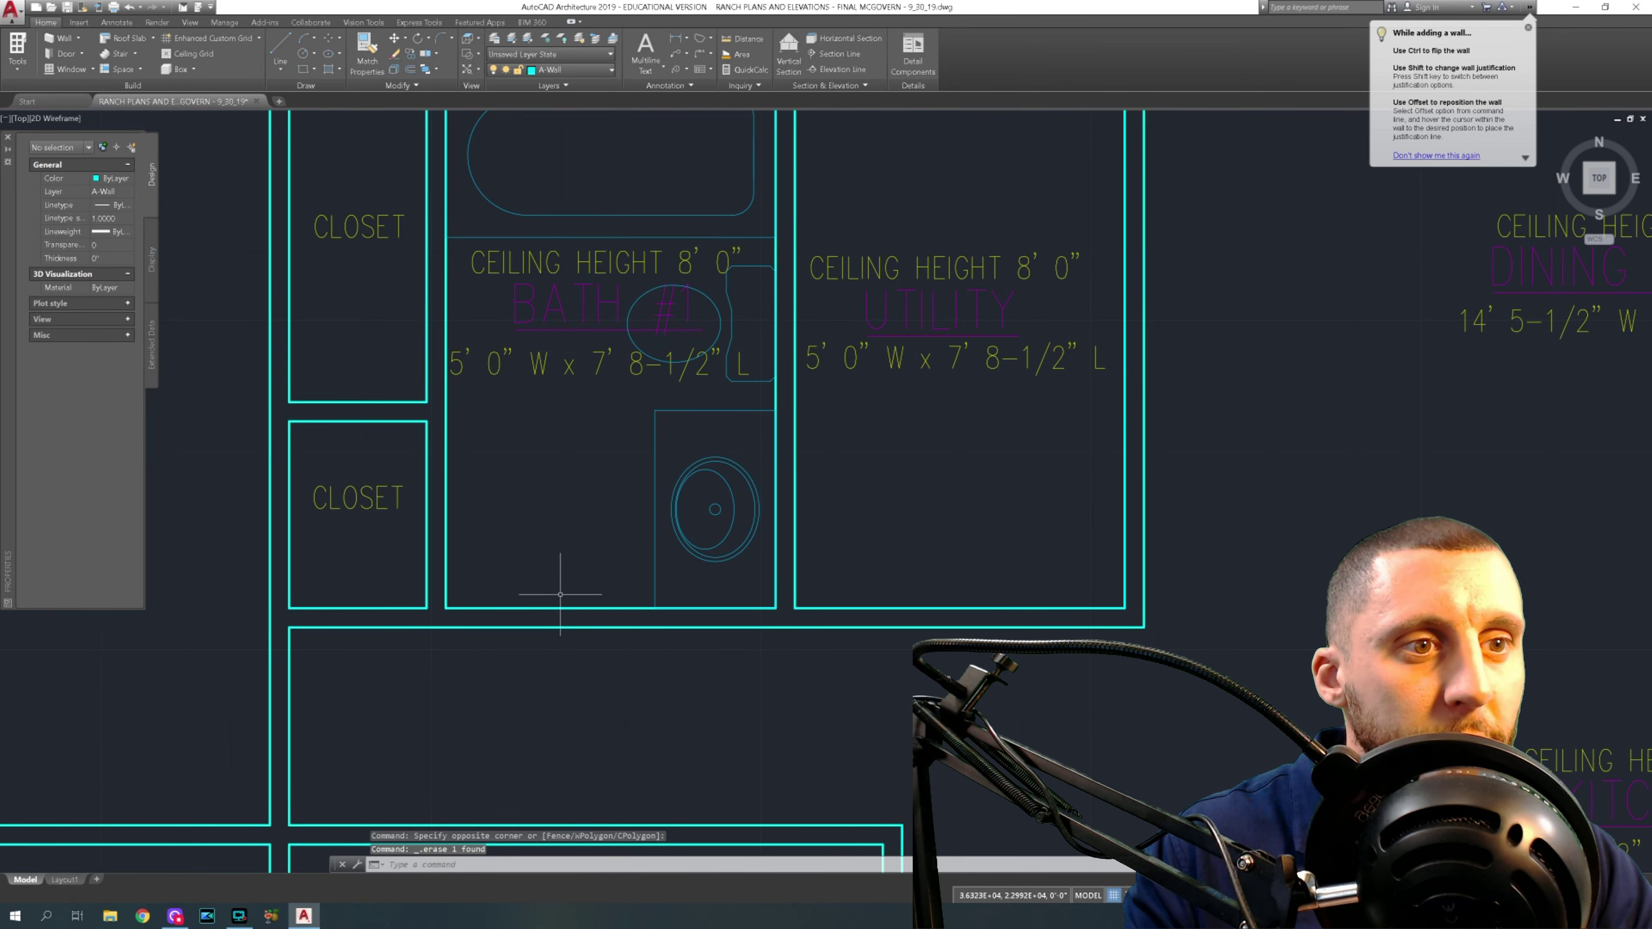
middle_click_drag(559, 522, 627, 620)
scroll(682, 593, "down", 2)
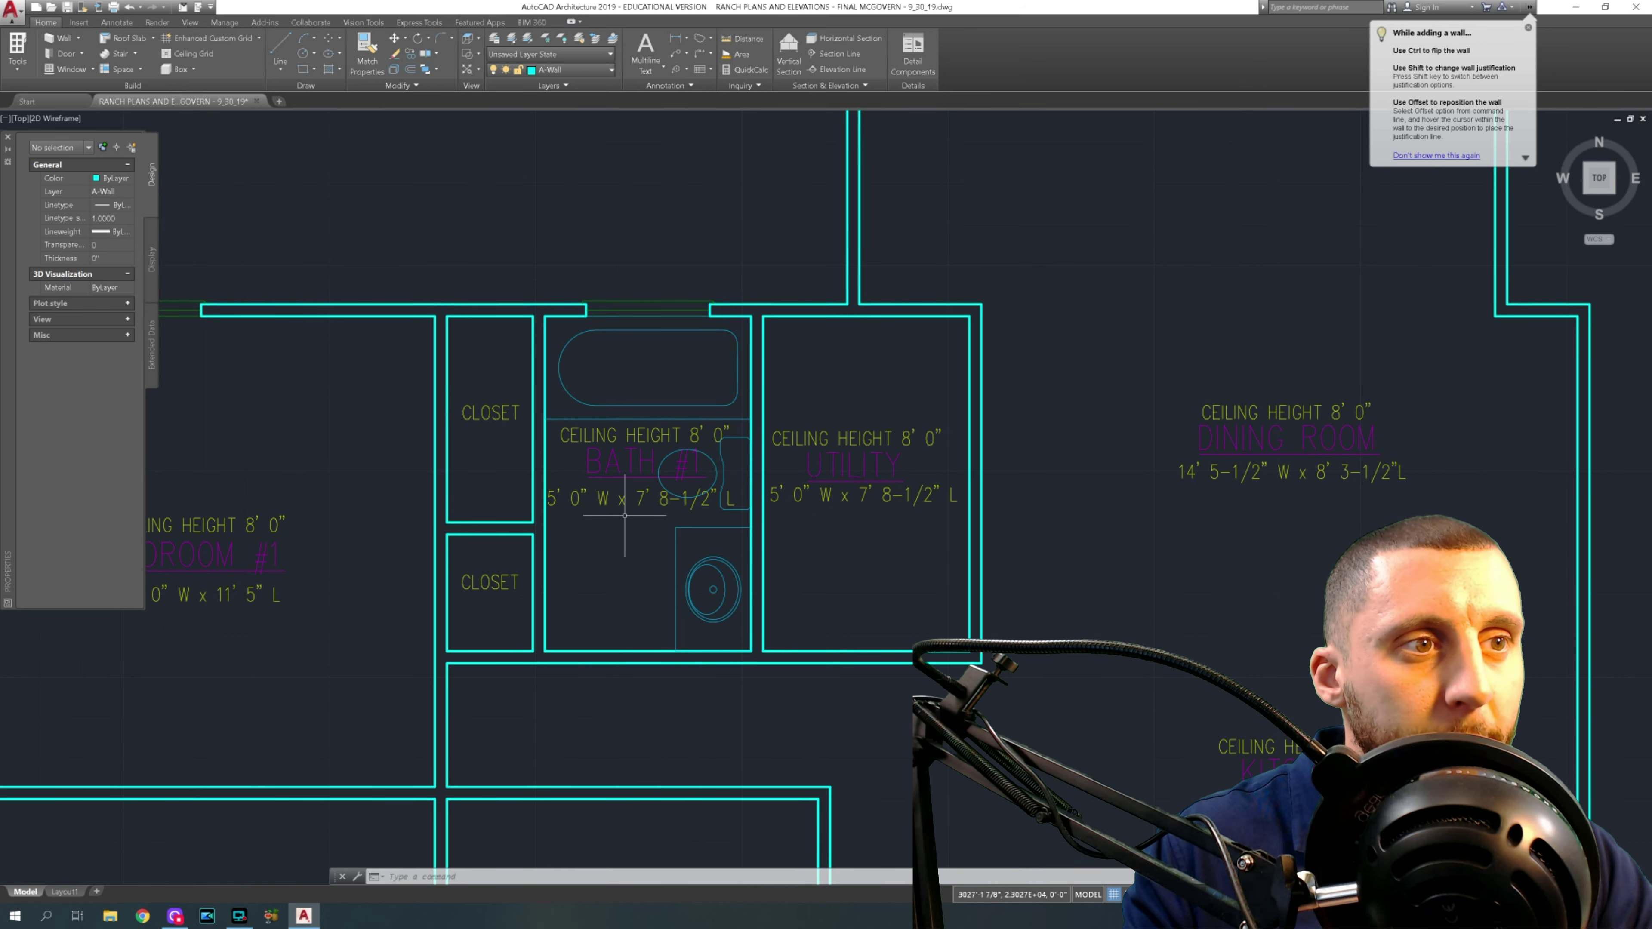
left_click(621, 499)
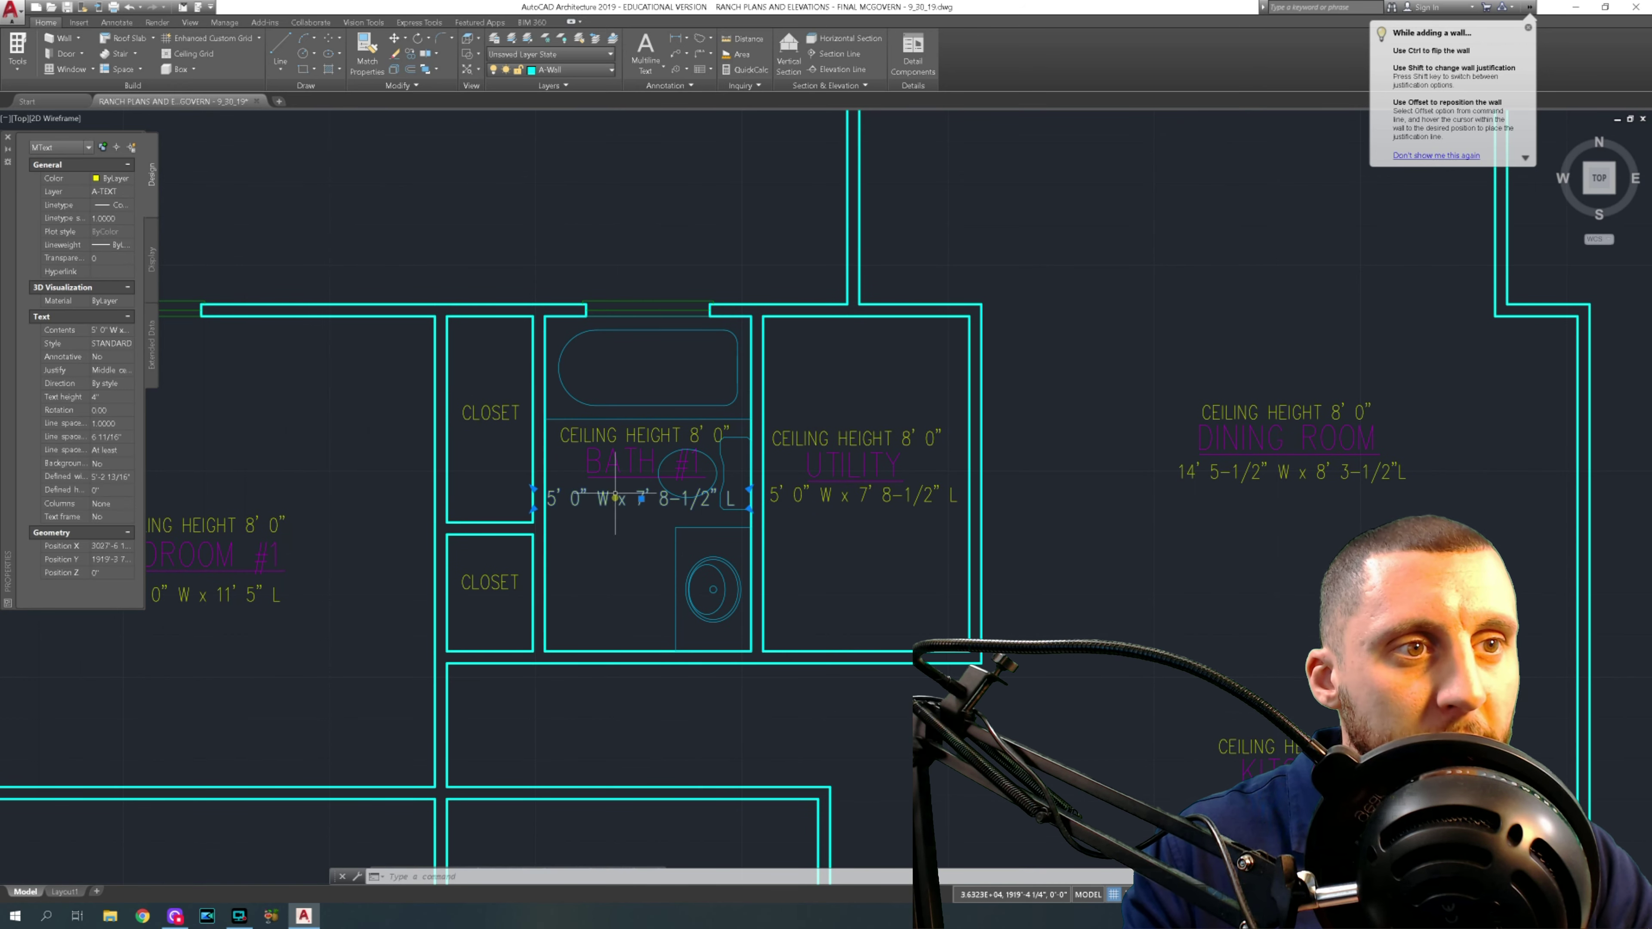
left_click(610, 435)
right_click(619, 527)
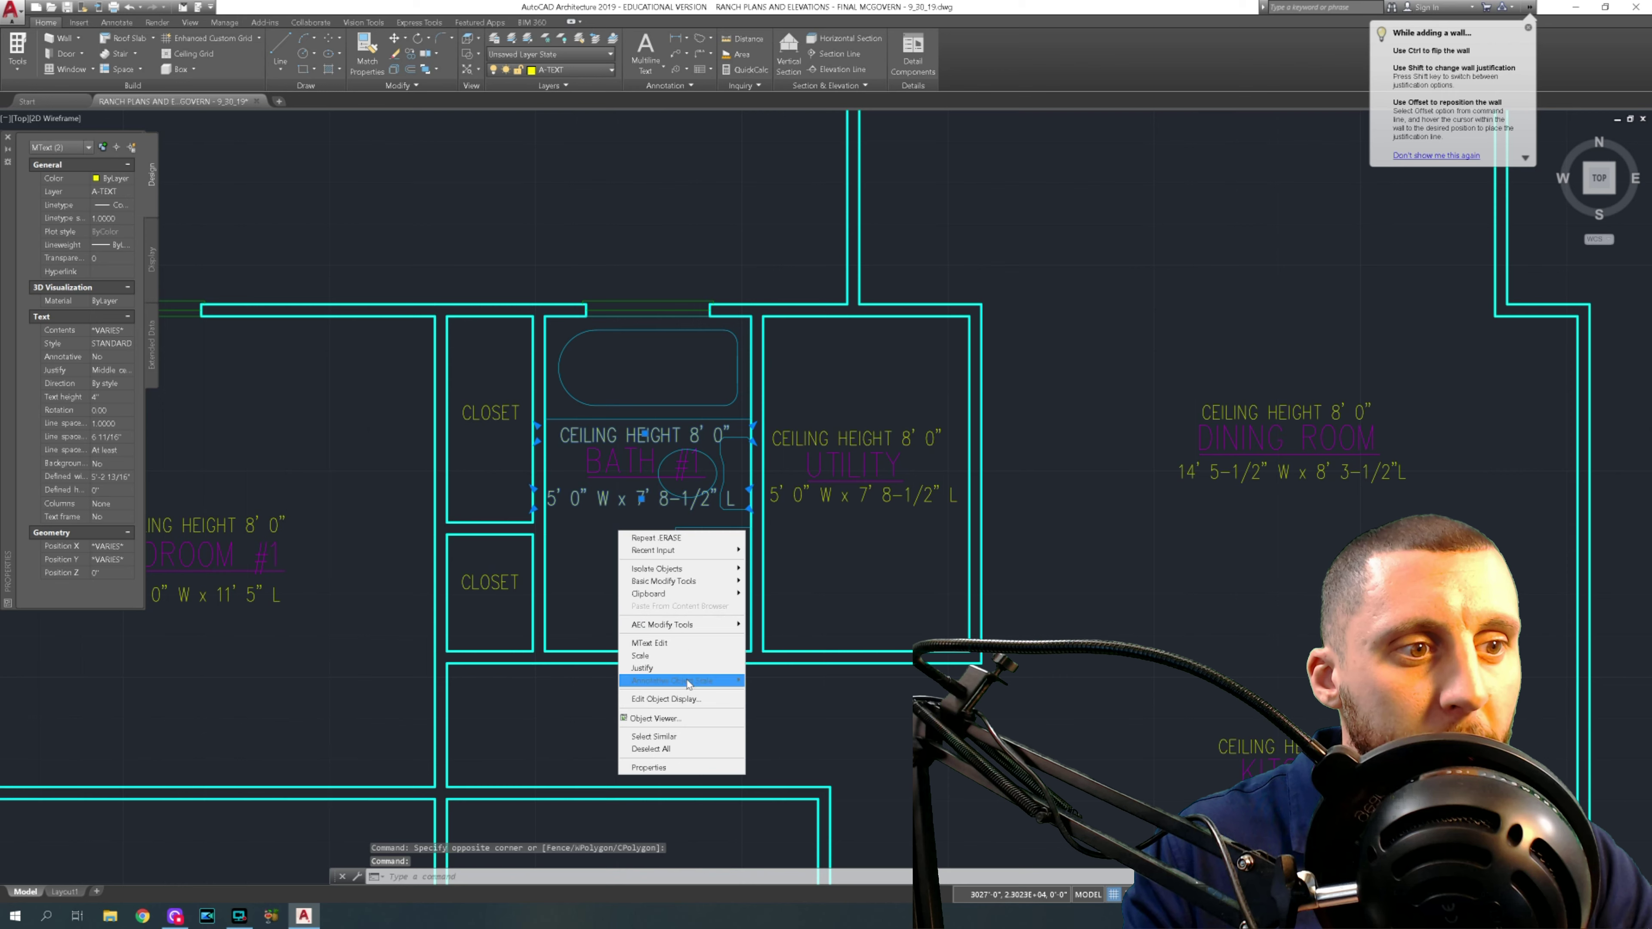
left_click(700, 761)
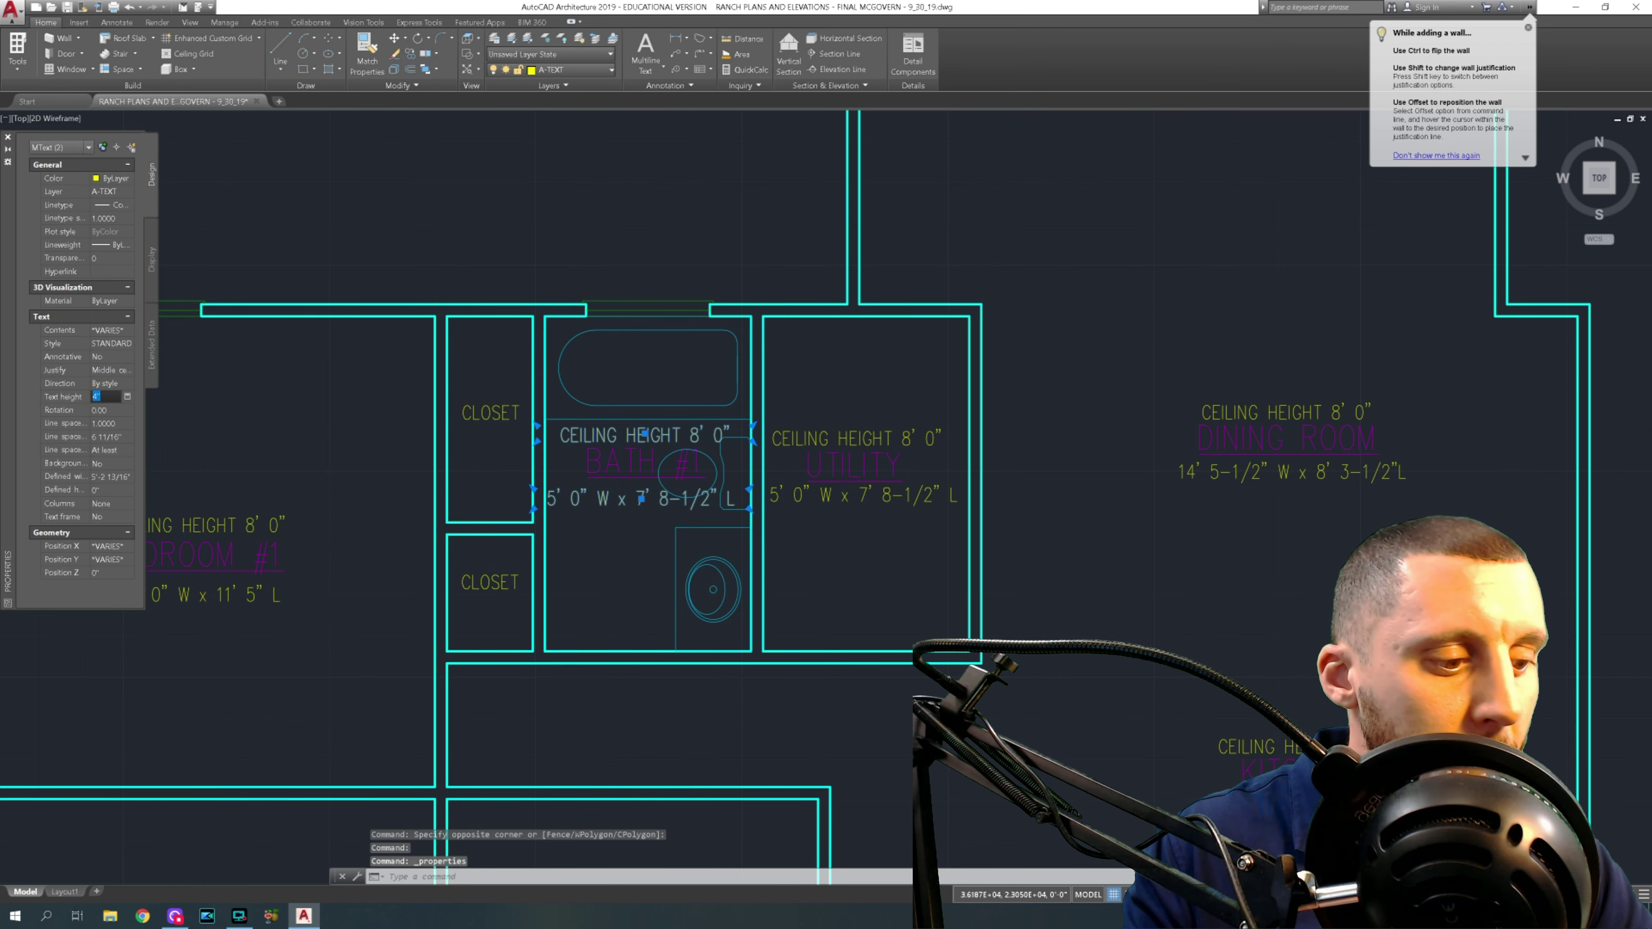
key("Tab")
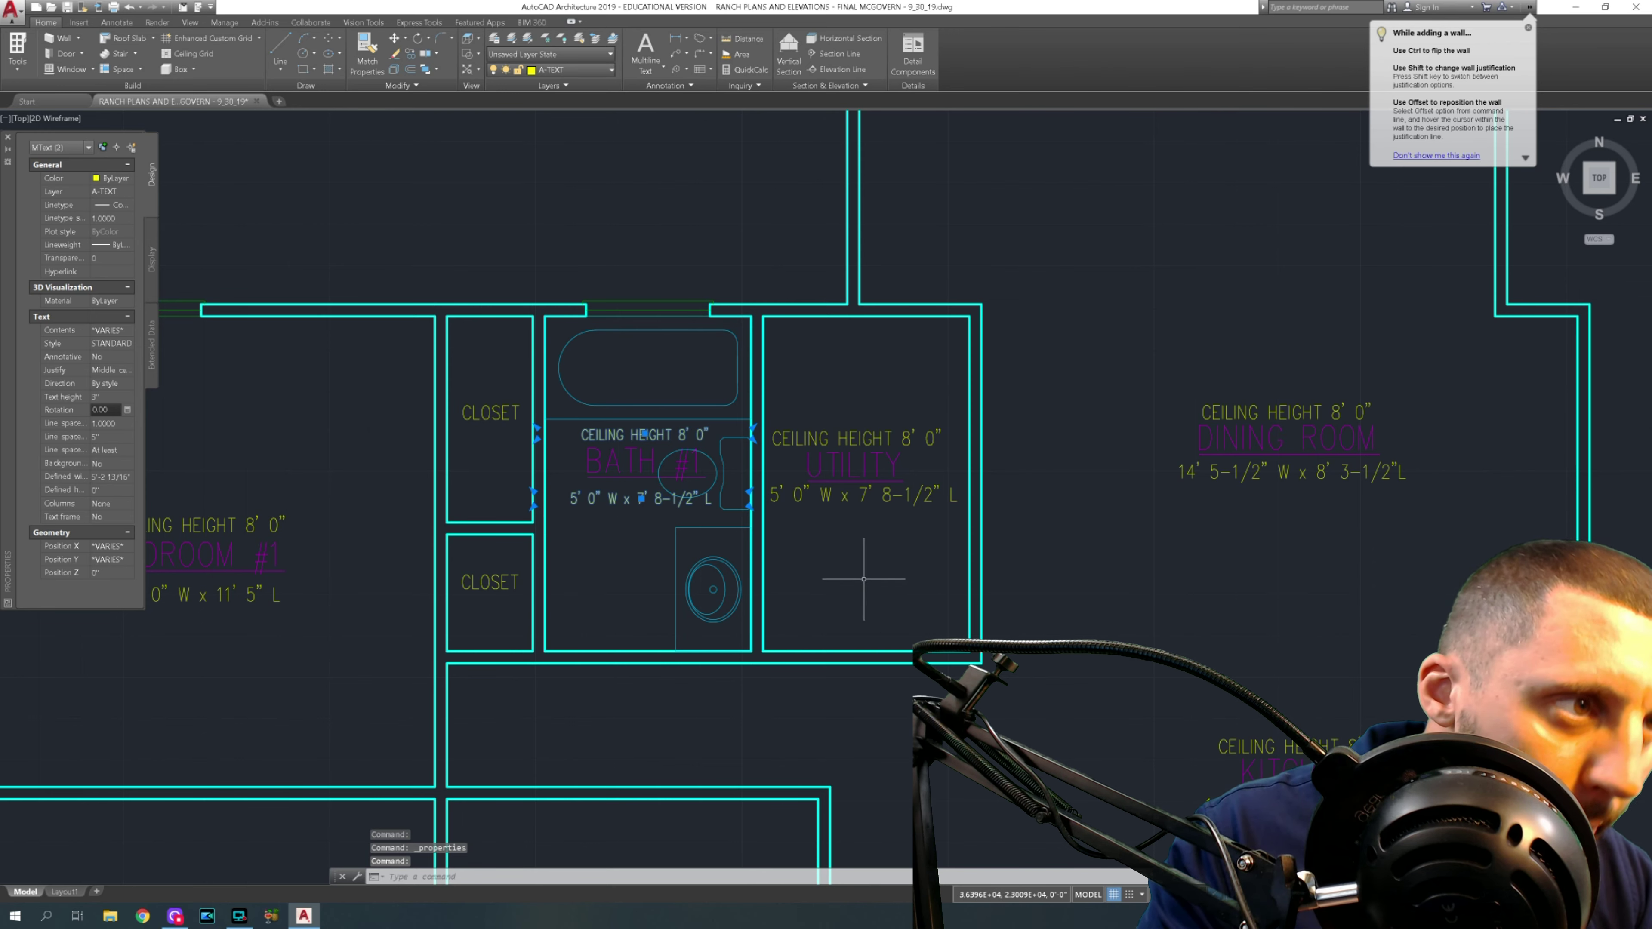
- Move Bath #1's ceiling height and room size labels slightly toward the closets, clear of the toilet tank
type("m")
key("Return")
left_click(1136, 356)
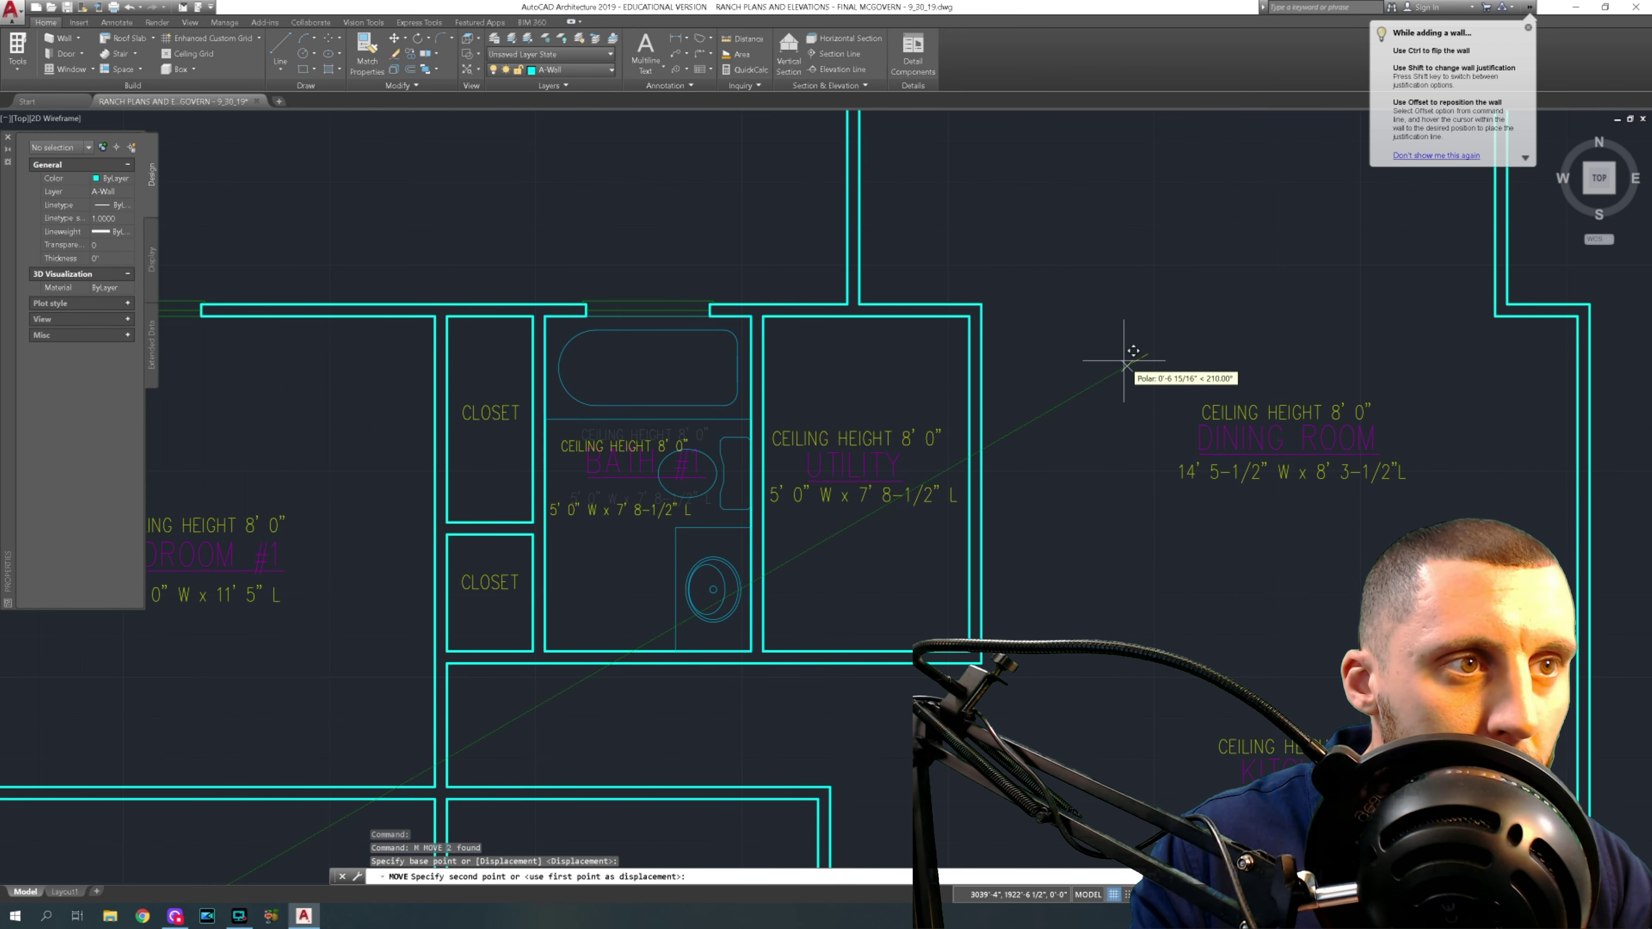
left_click(1125, 361)
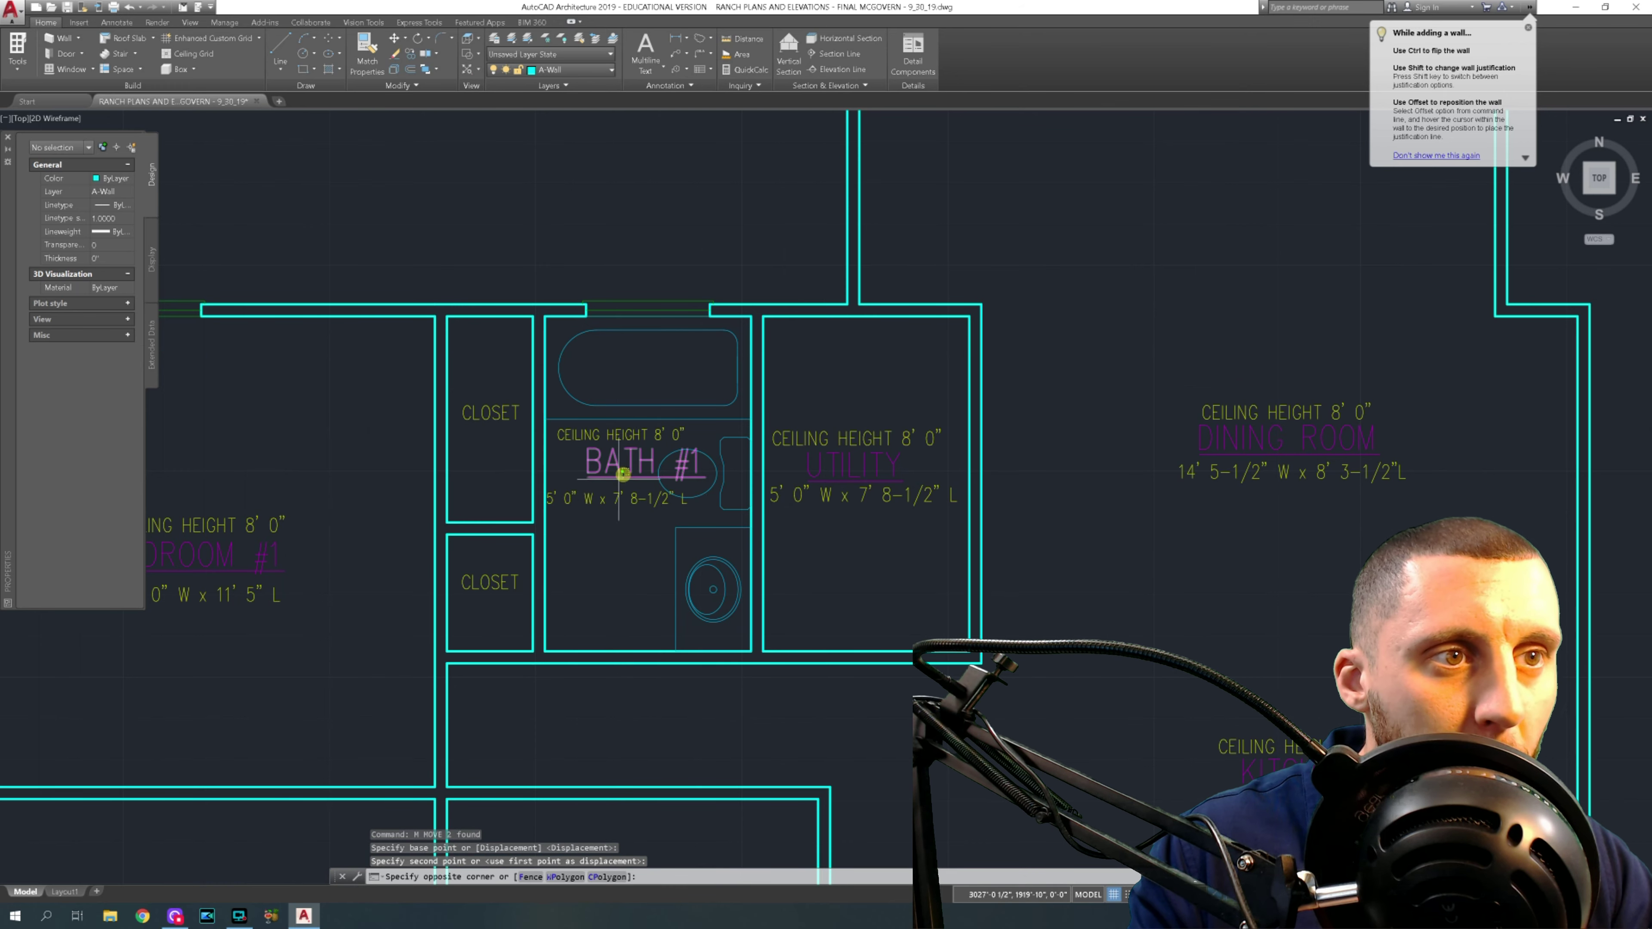
- Set the BATH #1 title's text height to 5" and move it toward the closets, between the ceiling height and room size labels
left_click_drag(617, 480, 617, 456)
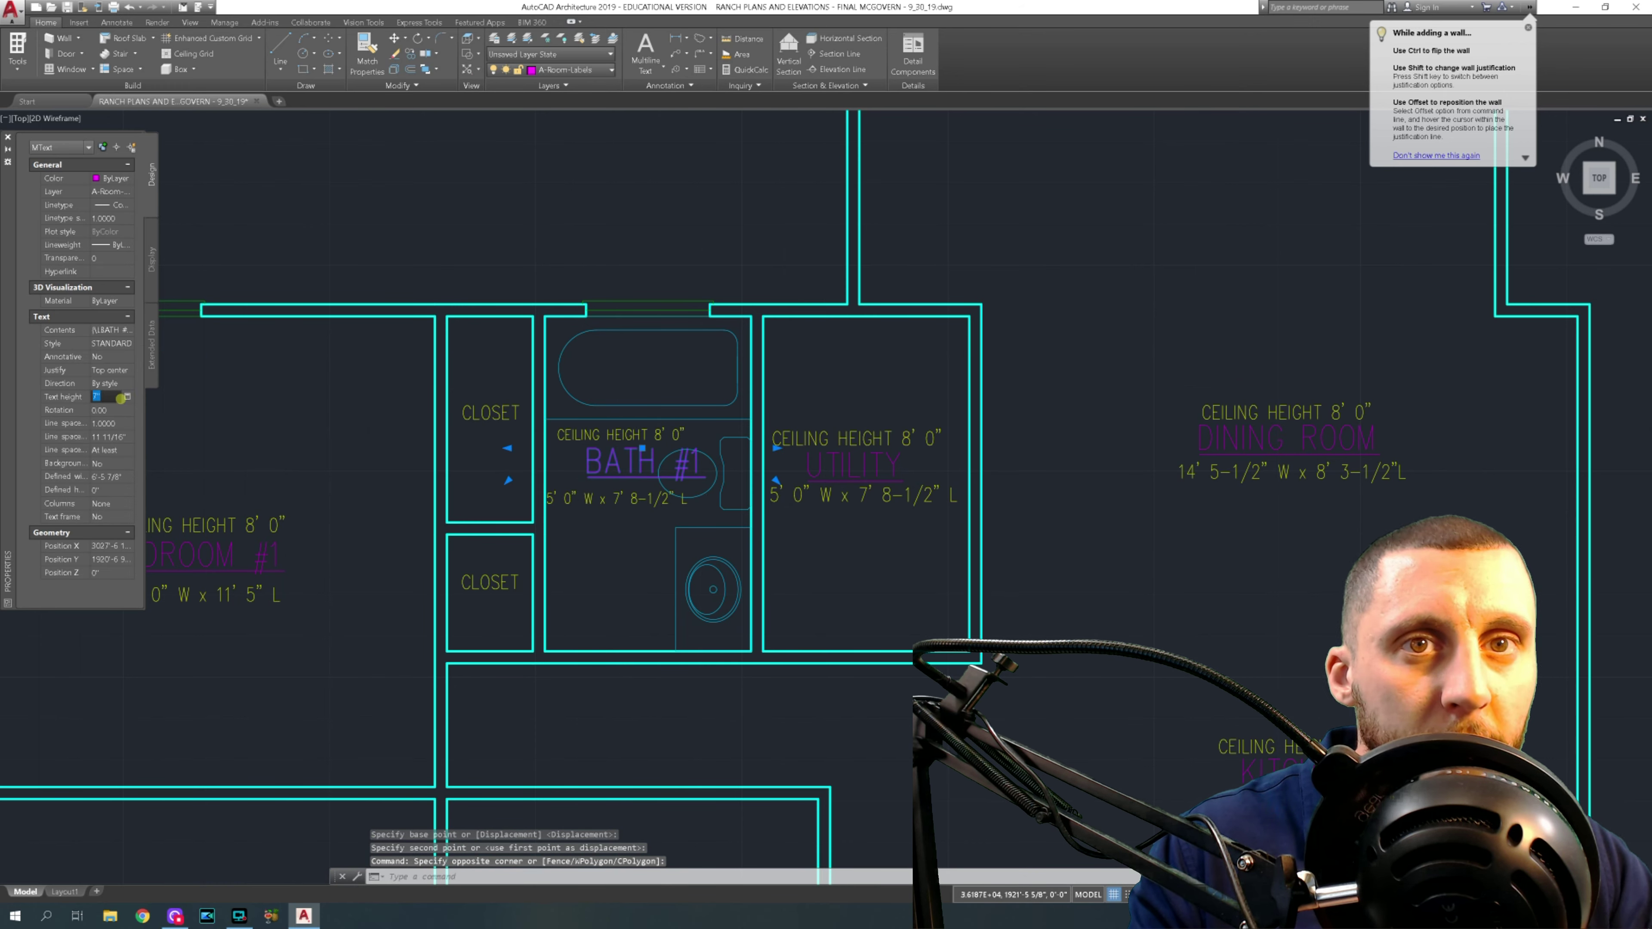
type("5")
key("Tab")
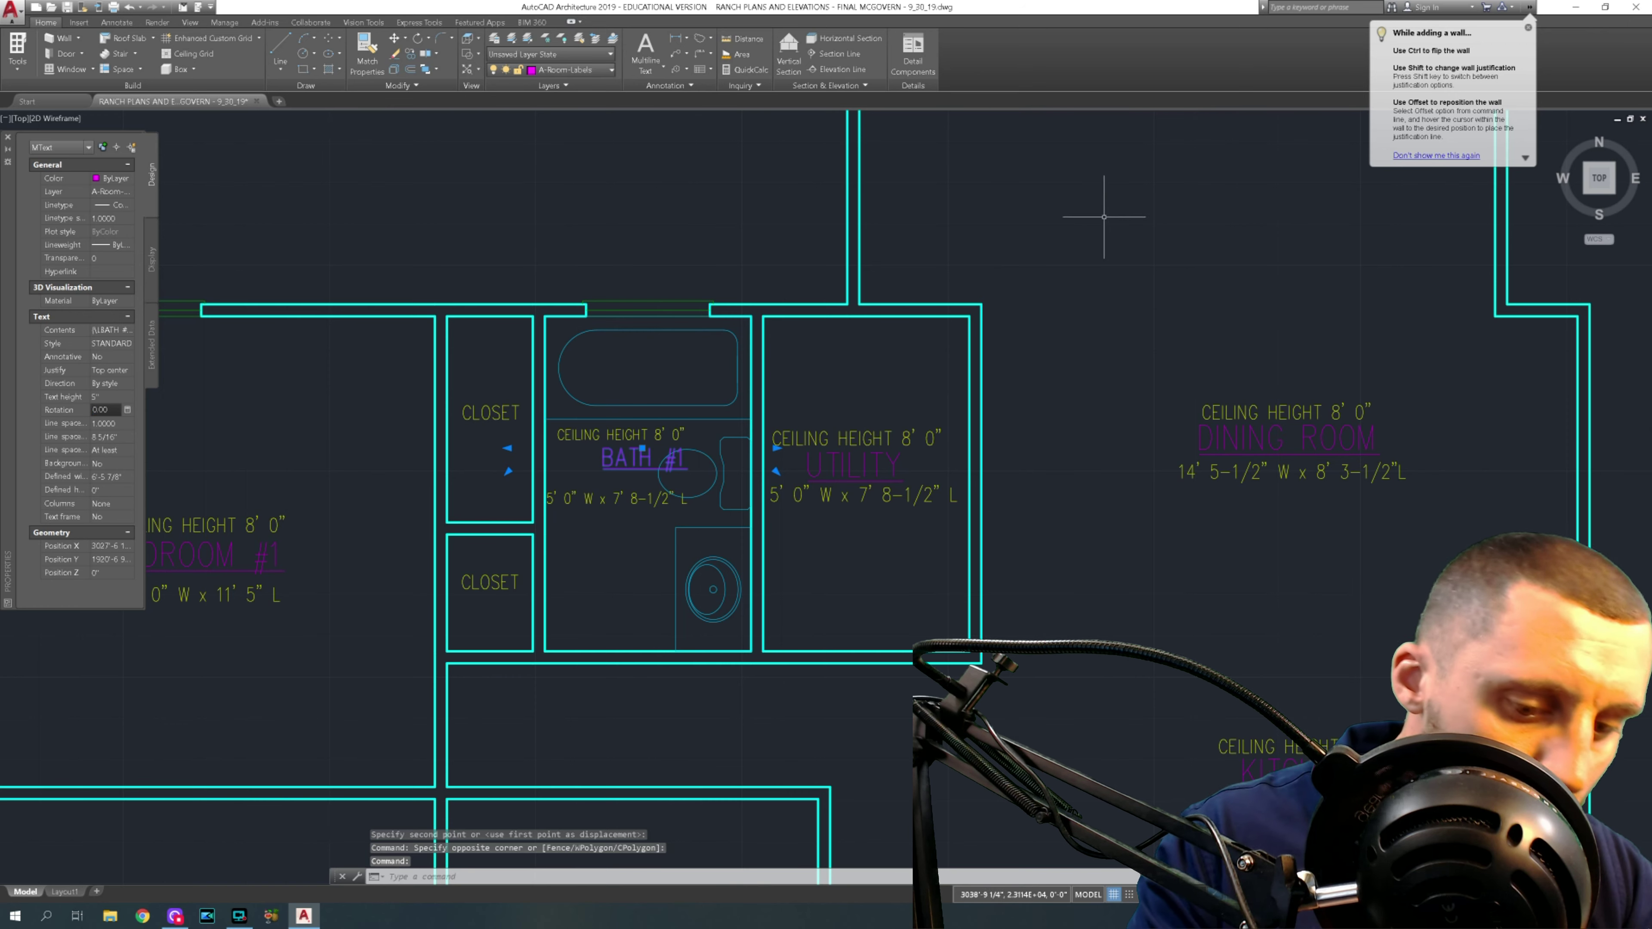
type("m")
key("Return")
left_click(1166, 191)
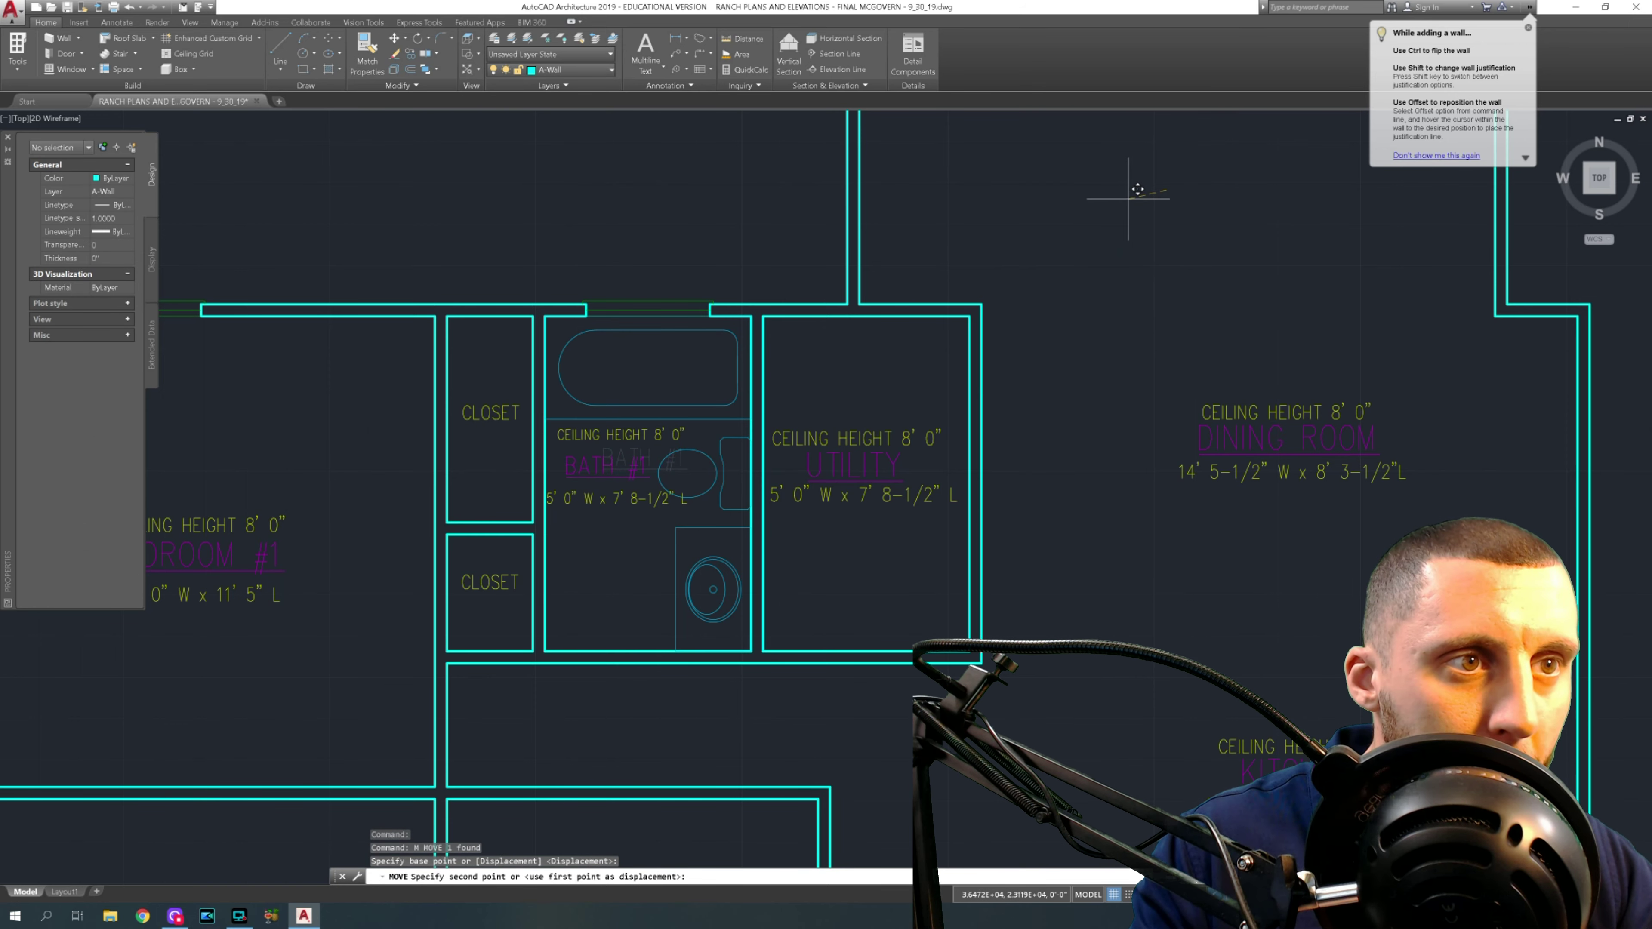
key("Escape")
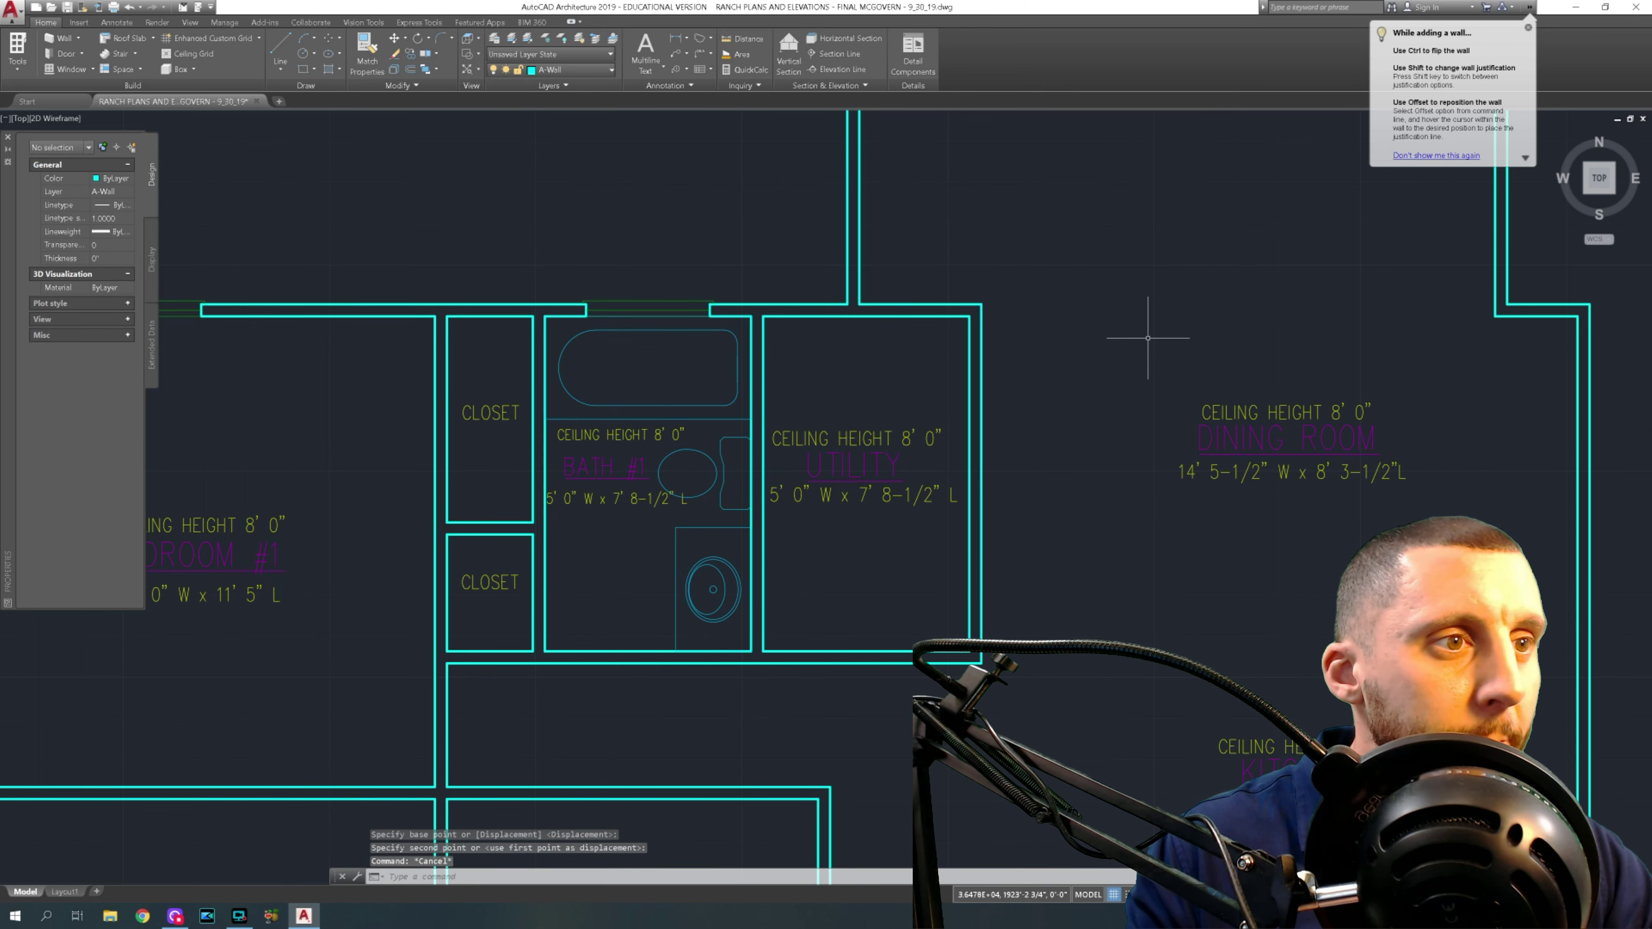
- Copy the stackable washer/dryer together with its label from the original plan's laundry closet
scroll(1148, 337, "down", 5)
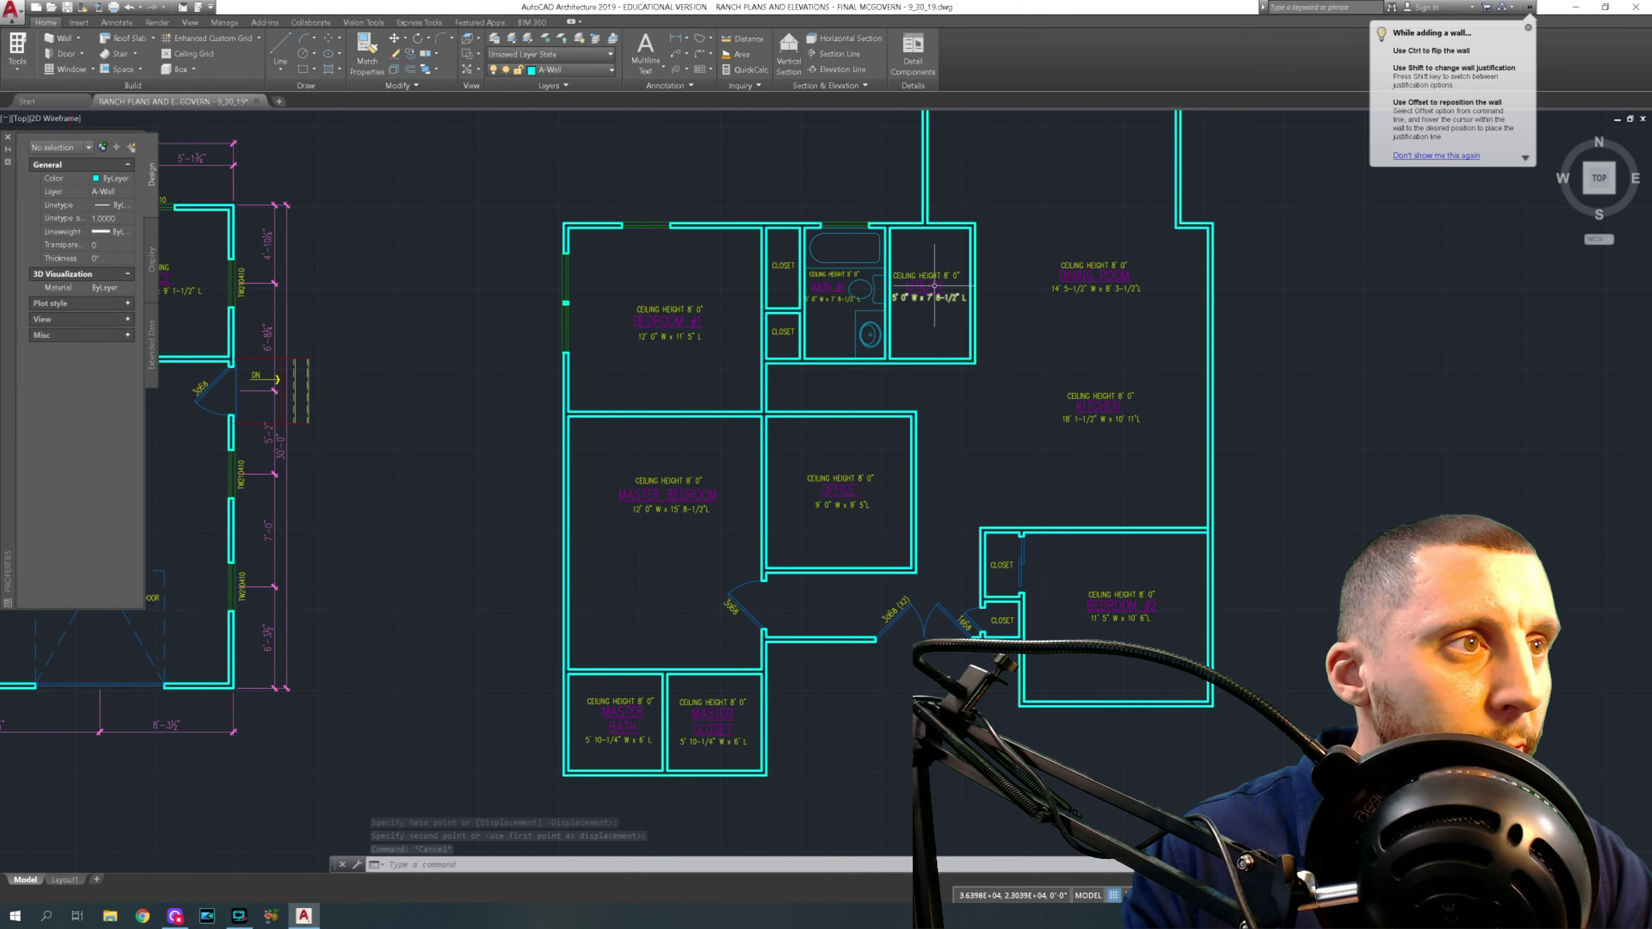
scroll(933, 289, "up", 4)
scroll(553, 413, "down", 10)
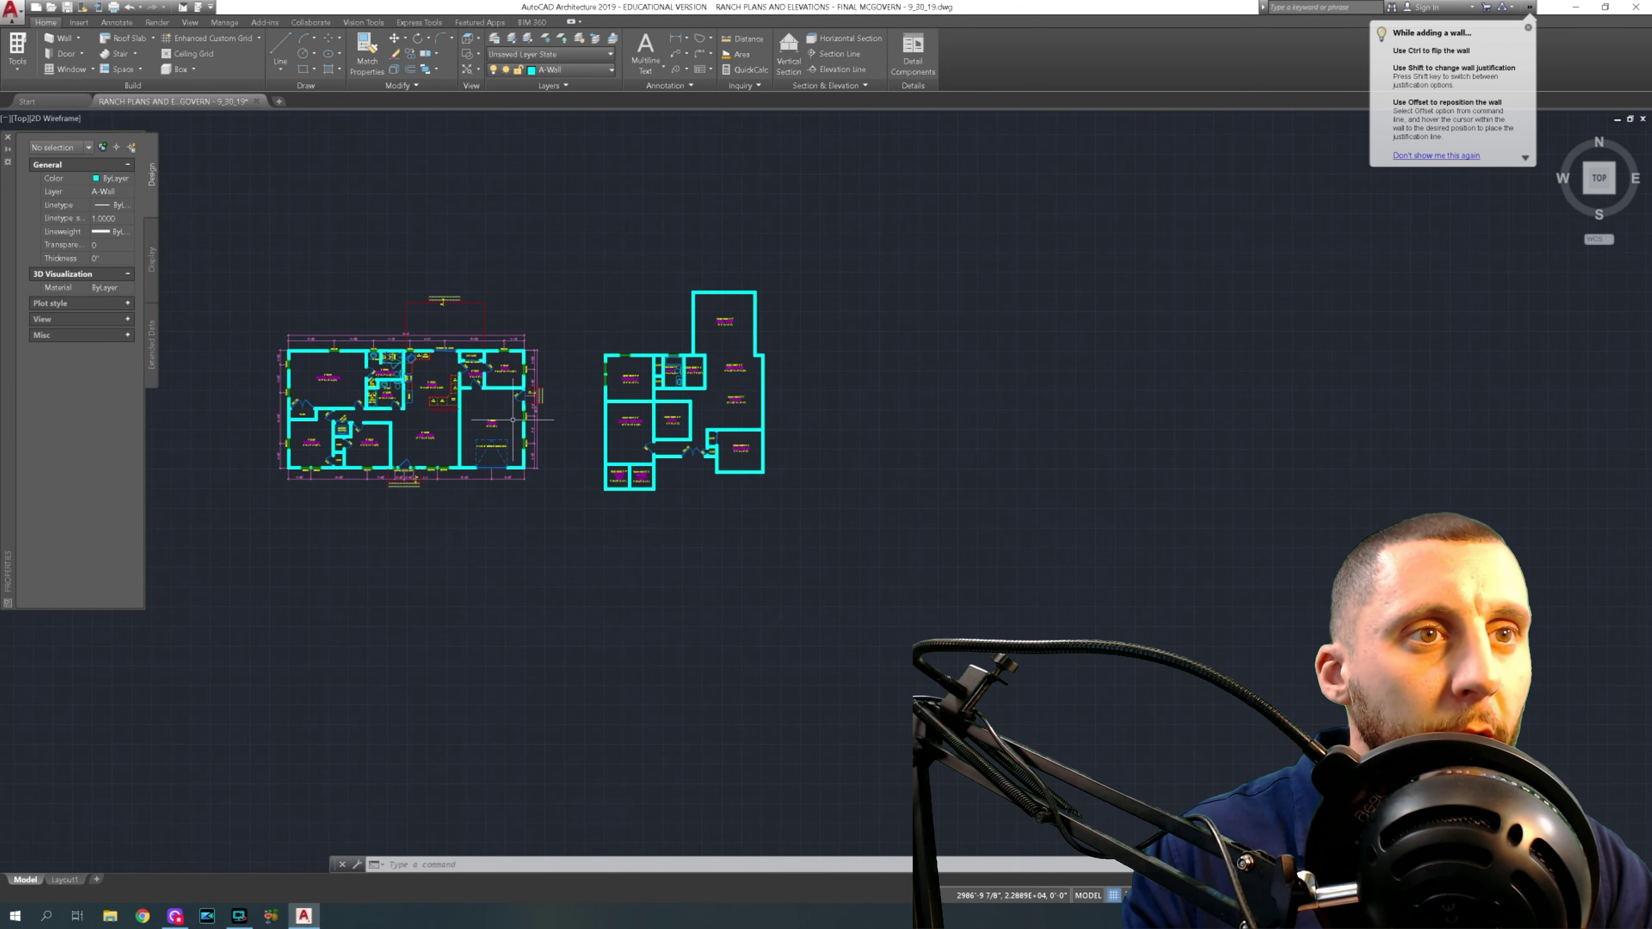
scroll(559, 429, "up", 10)
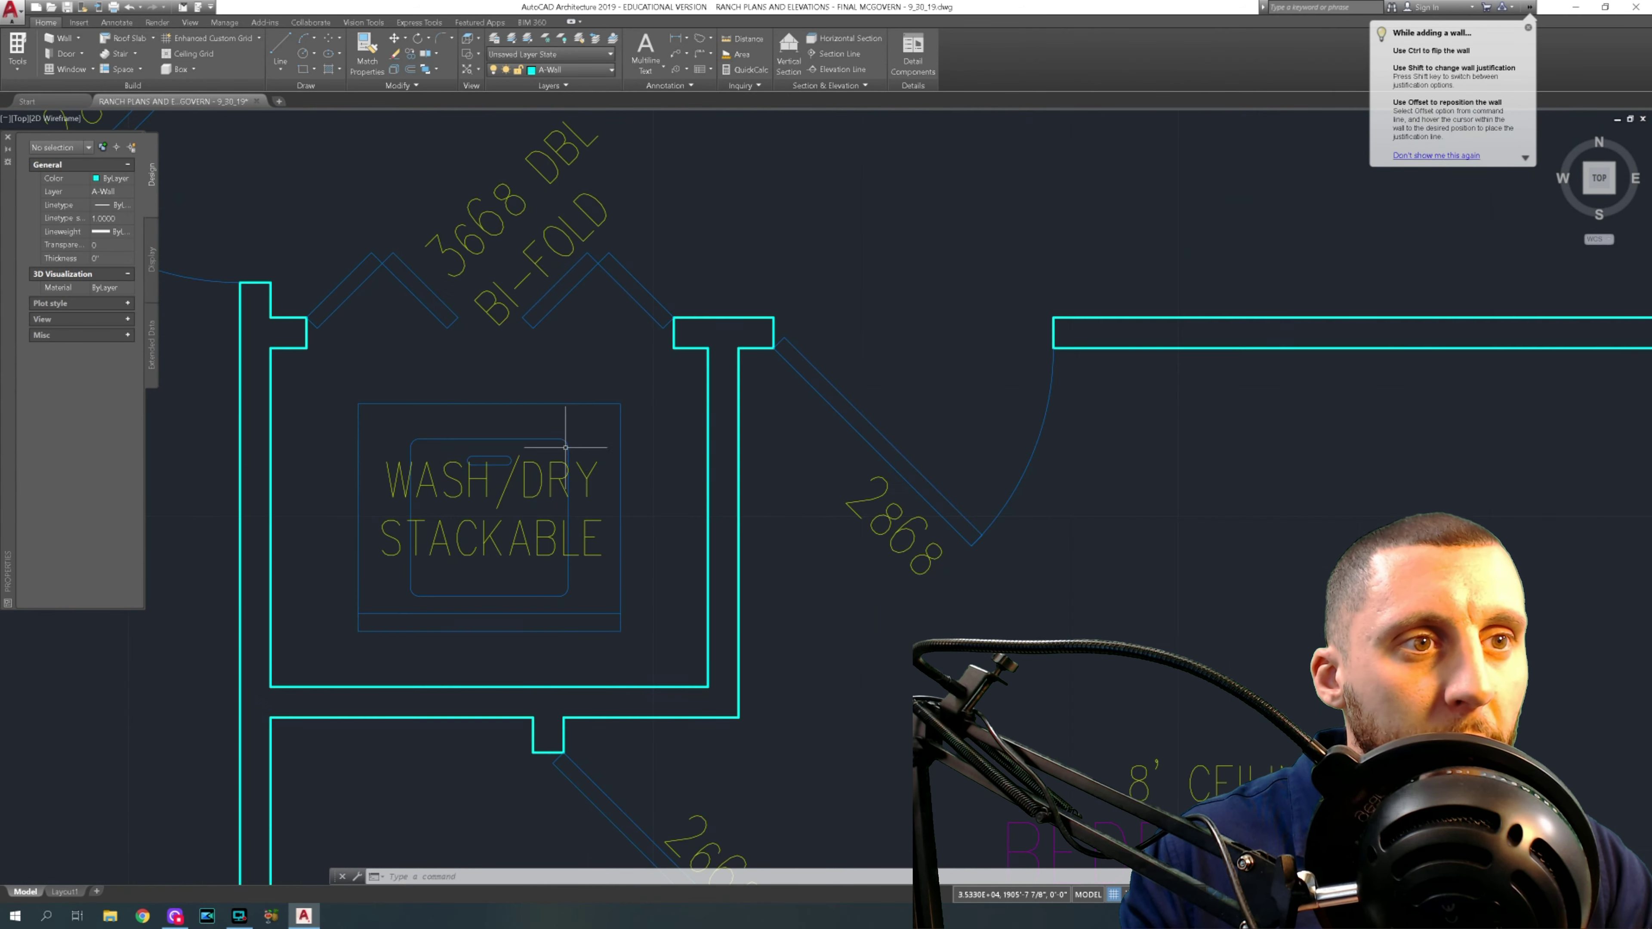
left_click(613, 389)
left_click(587, 422)
left_click(523, 514)
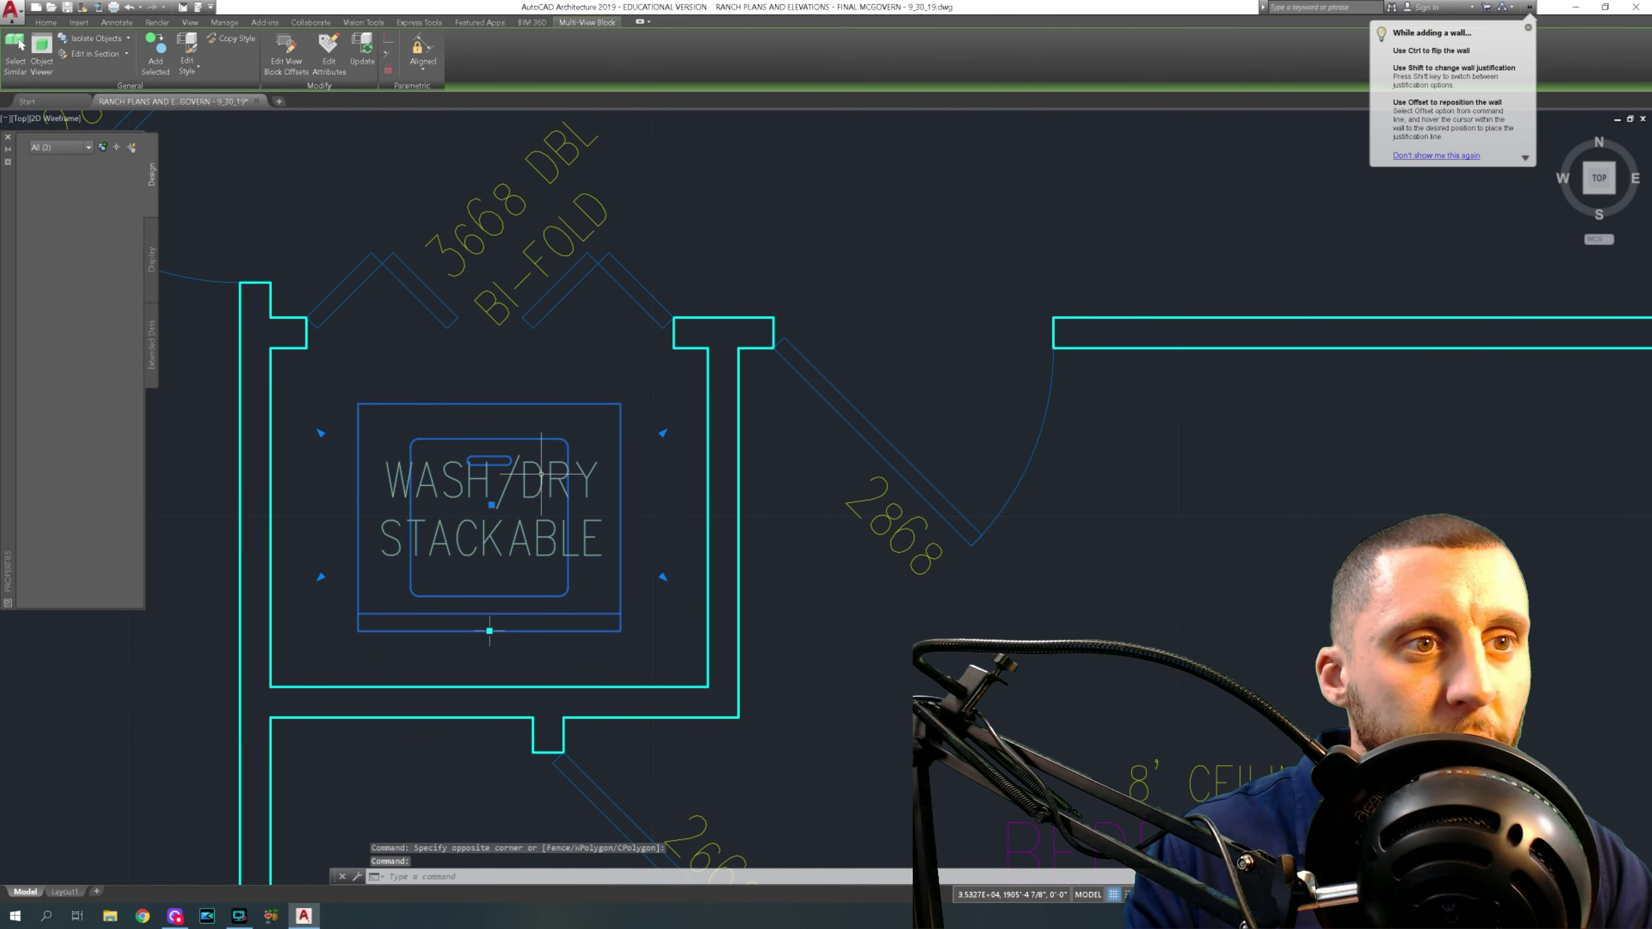
key("ctrl+c")
- Paste the copied washer/dryer and label into the new plan's Utility room, below the room size label
key("ctrl+v")
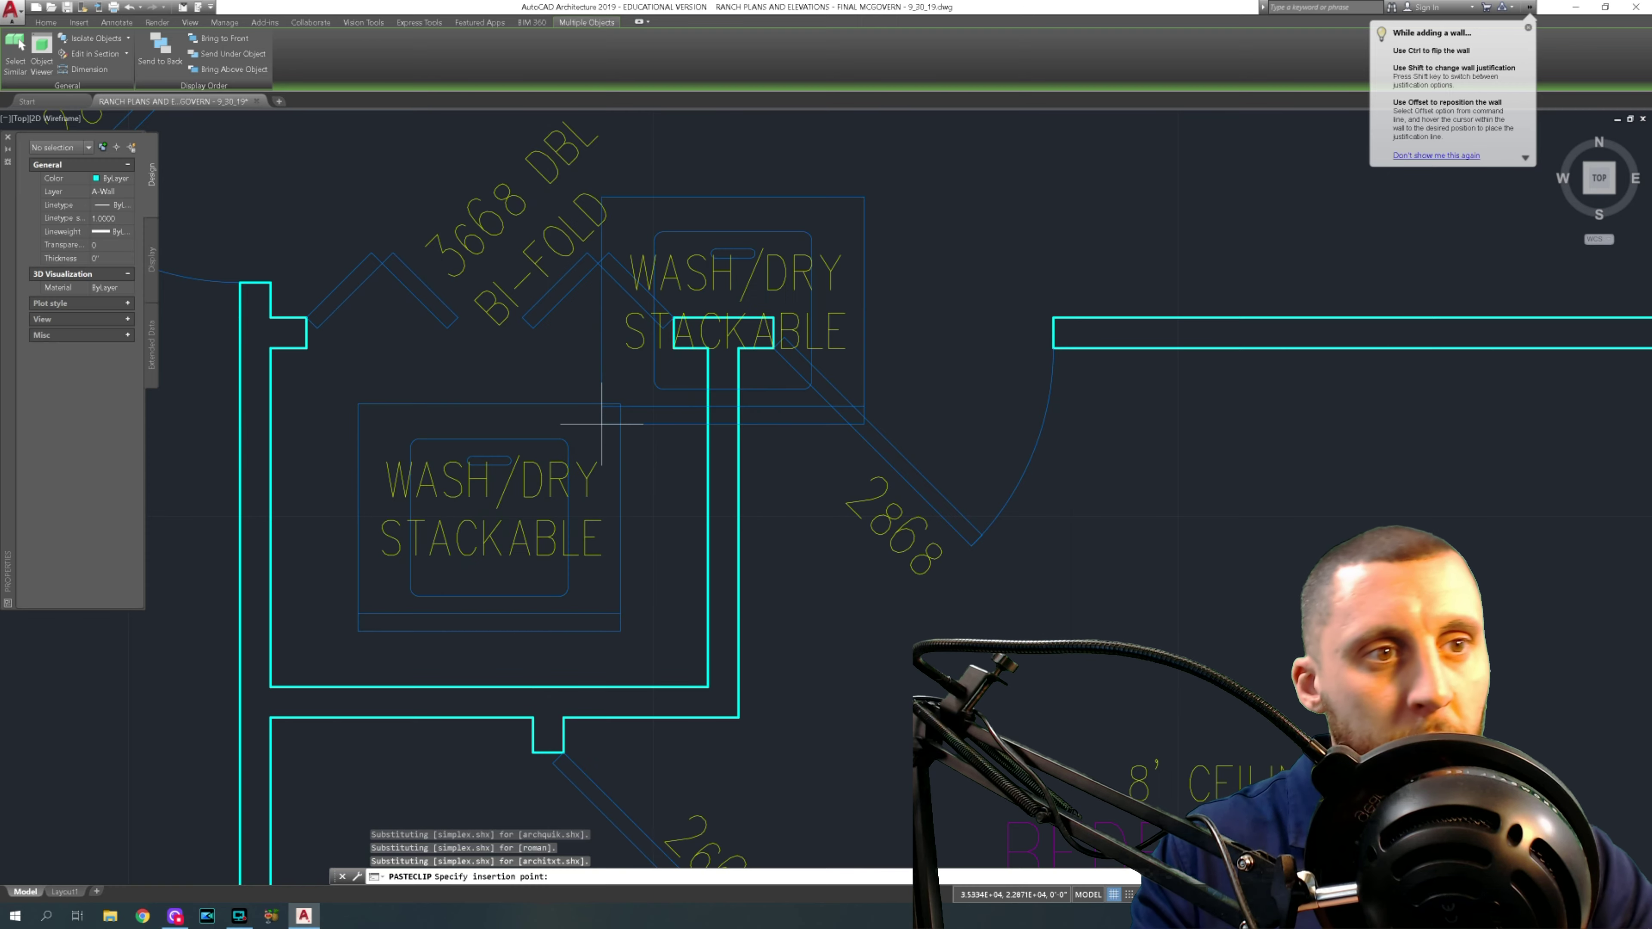
scroll(608, 424, "down", 8)
middle_click_drag(1235, 540, 856, 481)
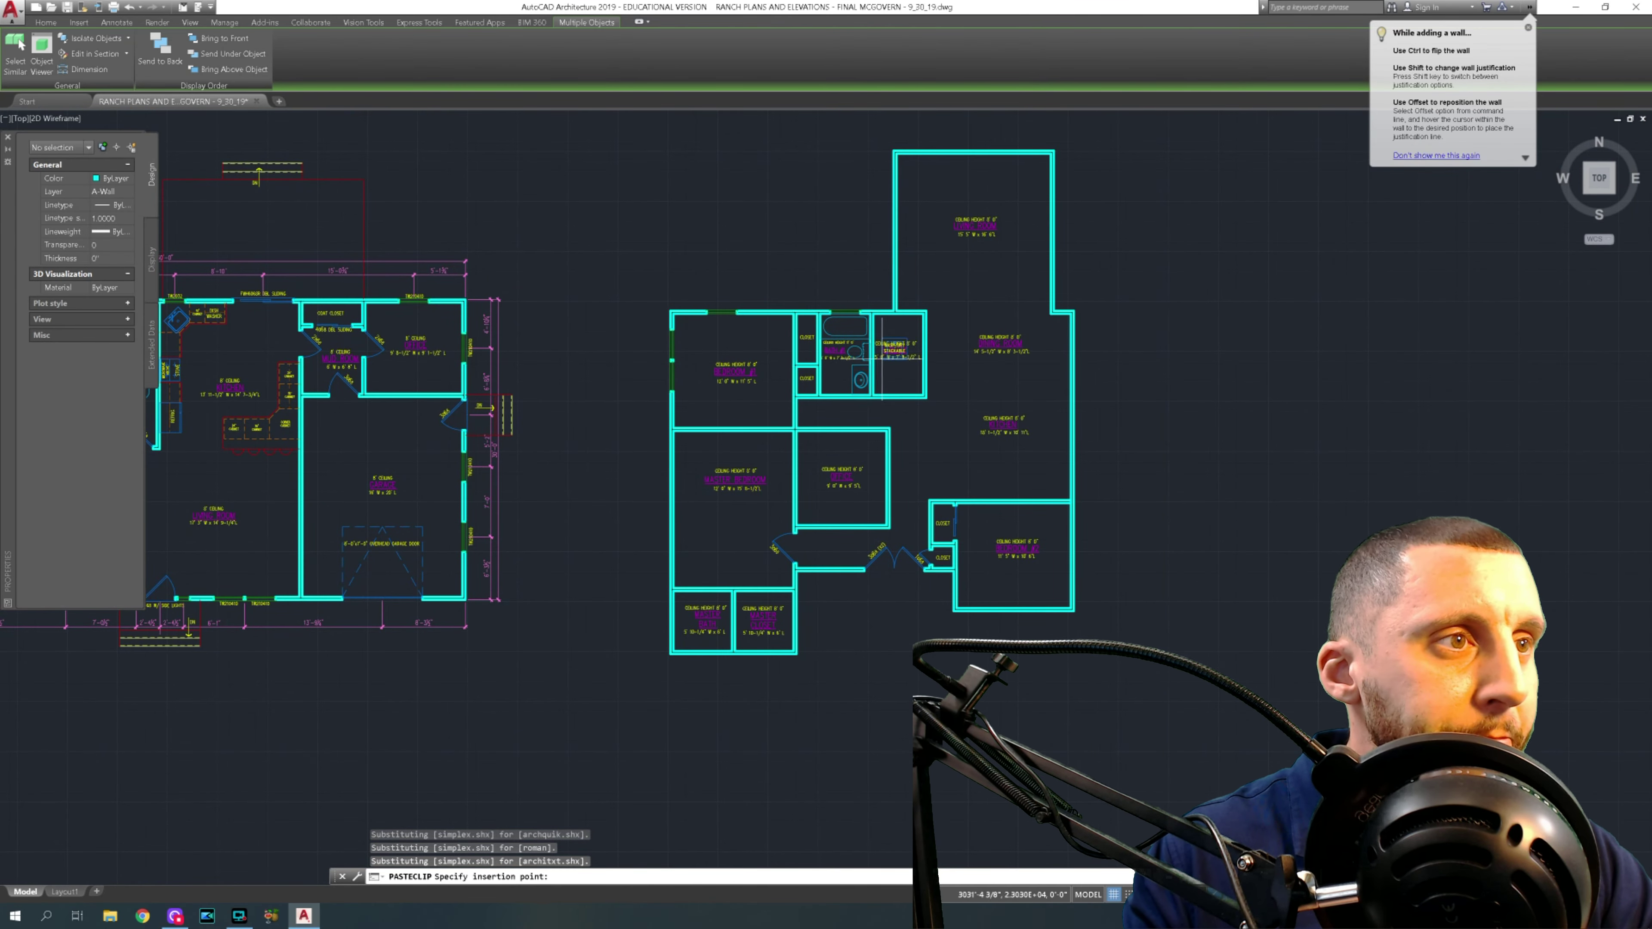
scroll(885, 355, "up", 6)
left_click(885, 507)
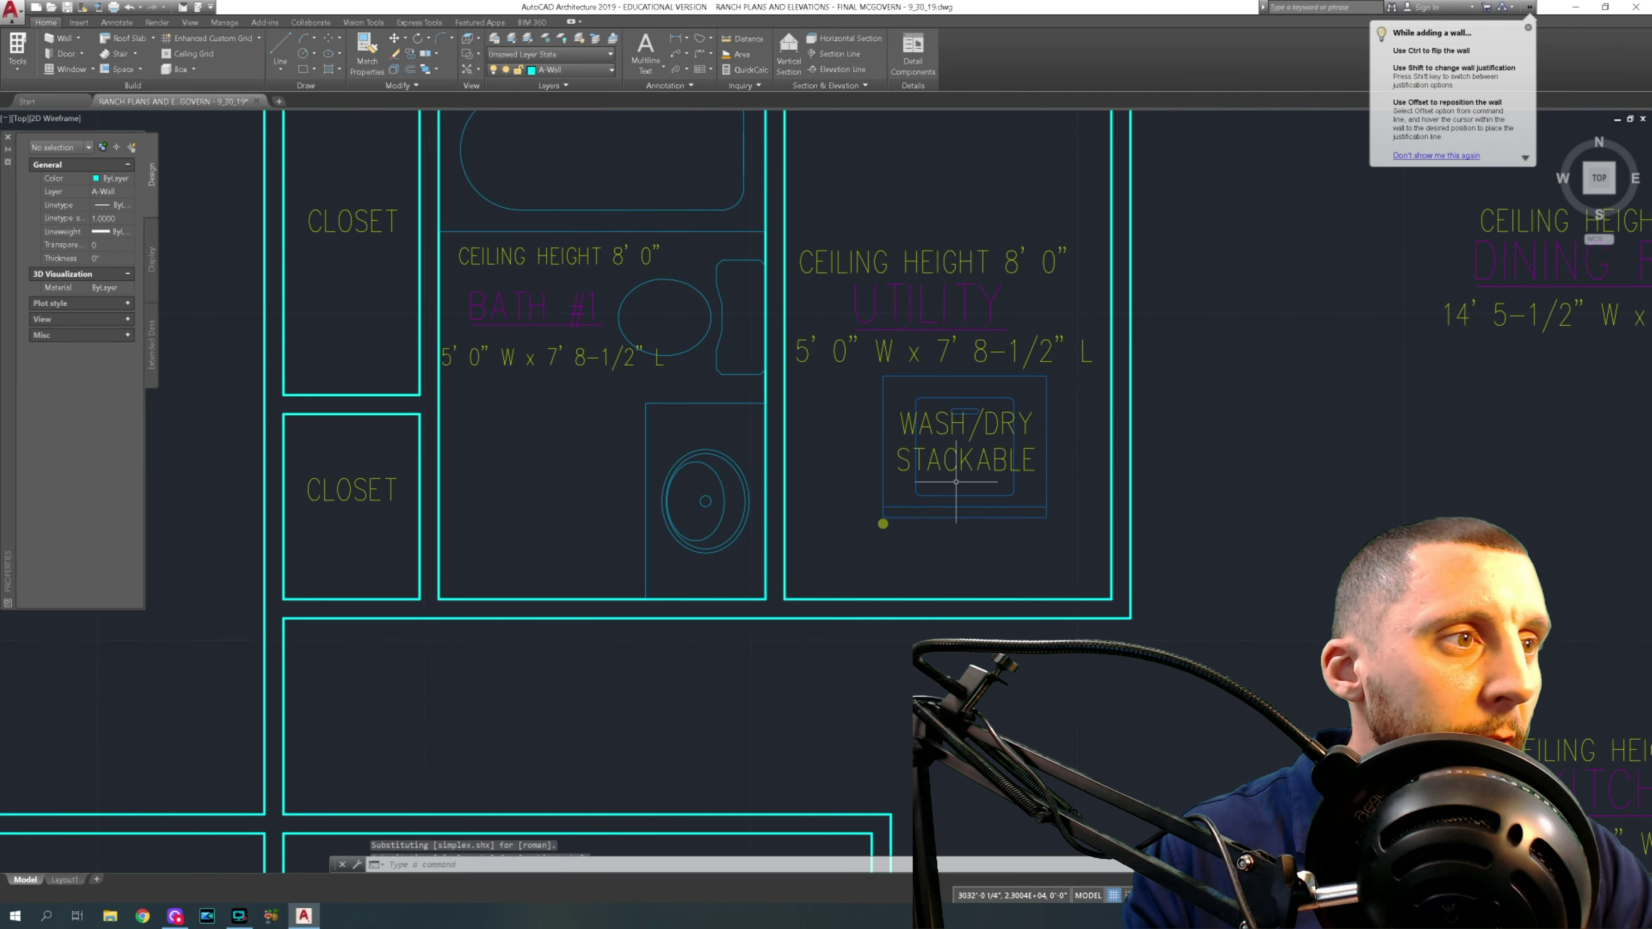
- Shorten the pasted appliance label in the Utility room to WASH
double_click(970, 459)
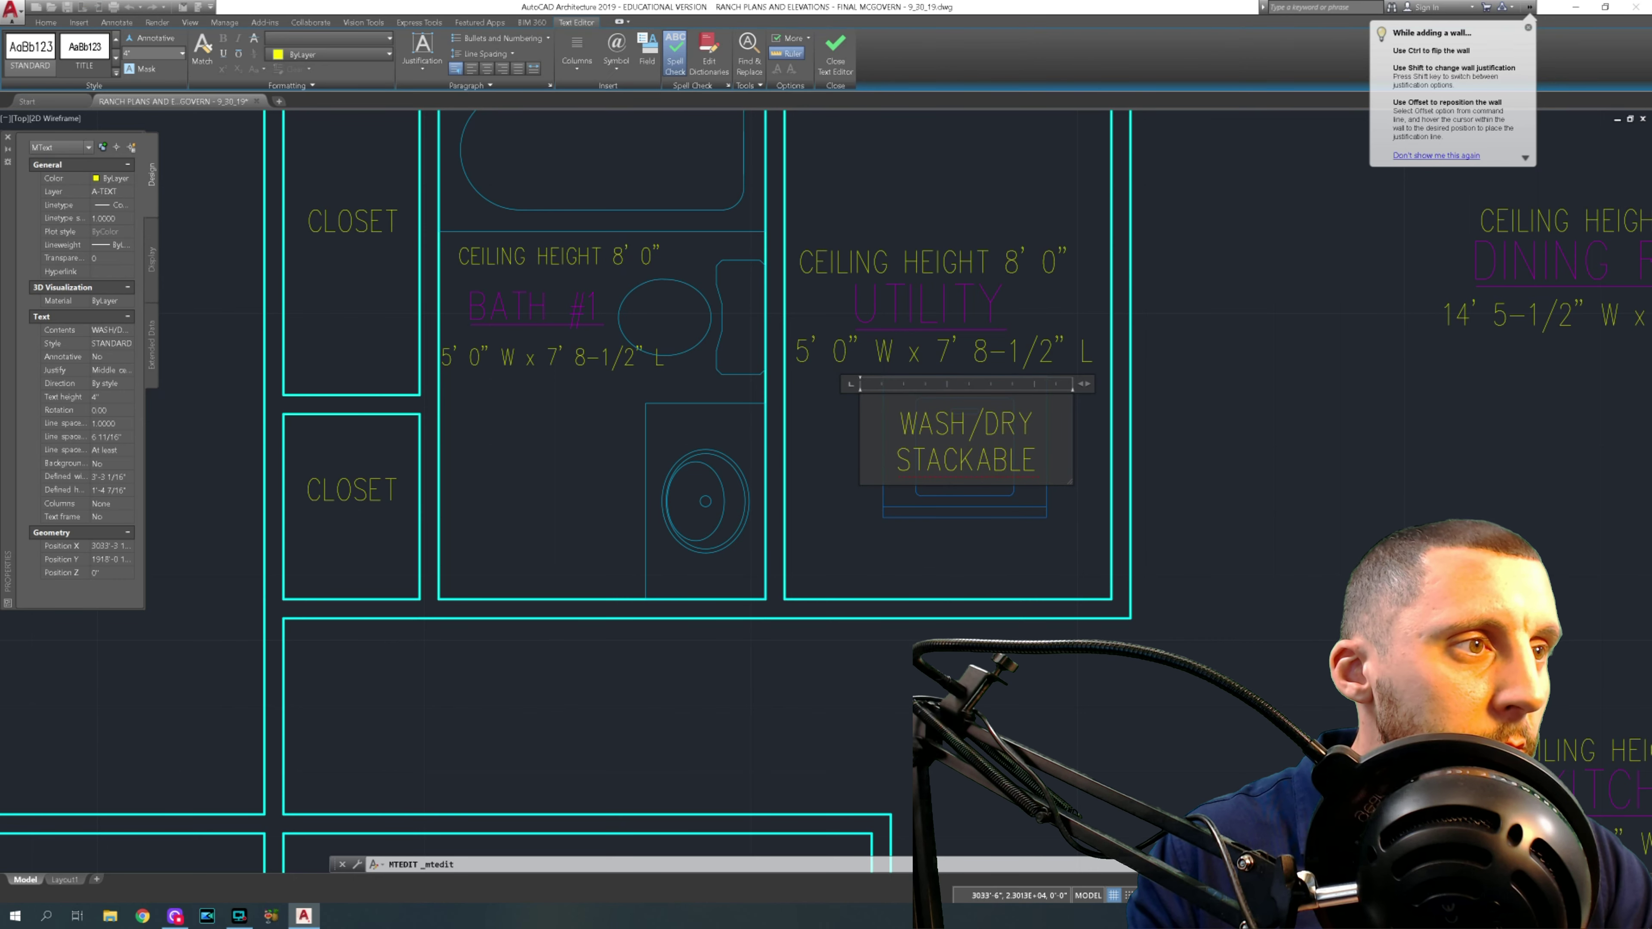
key("BackSpace")
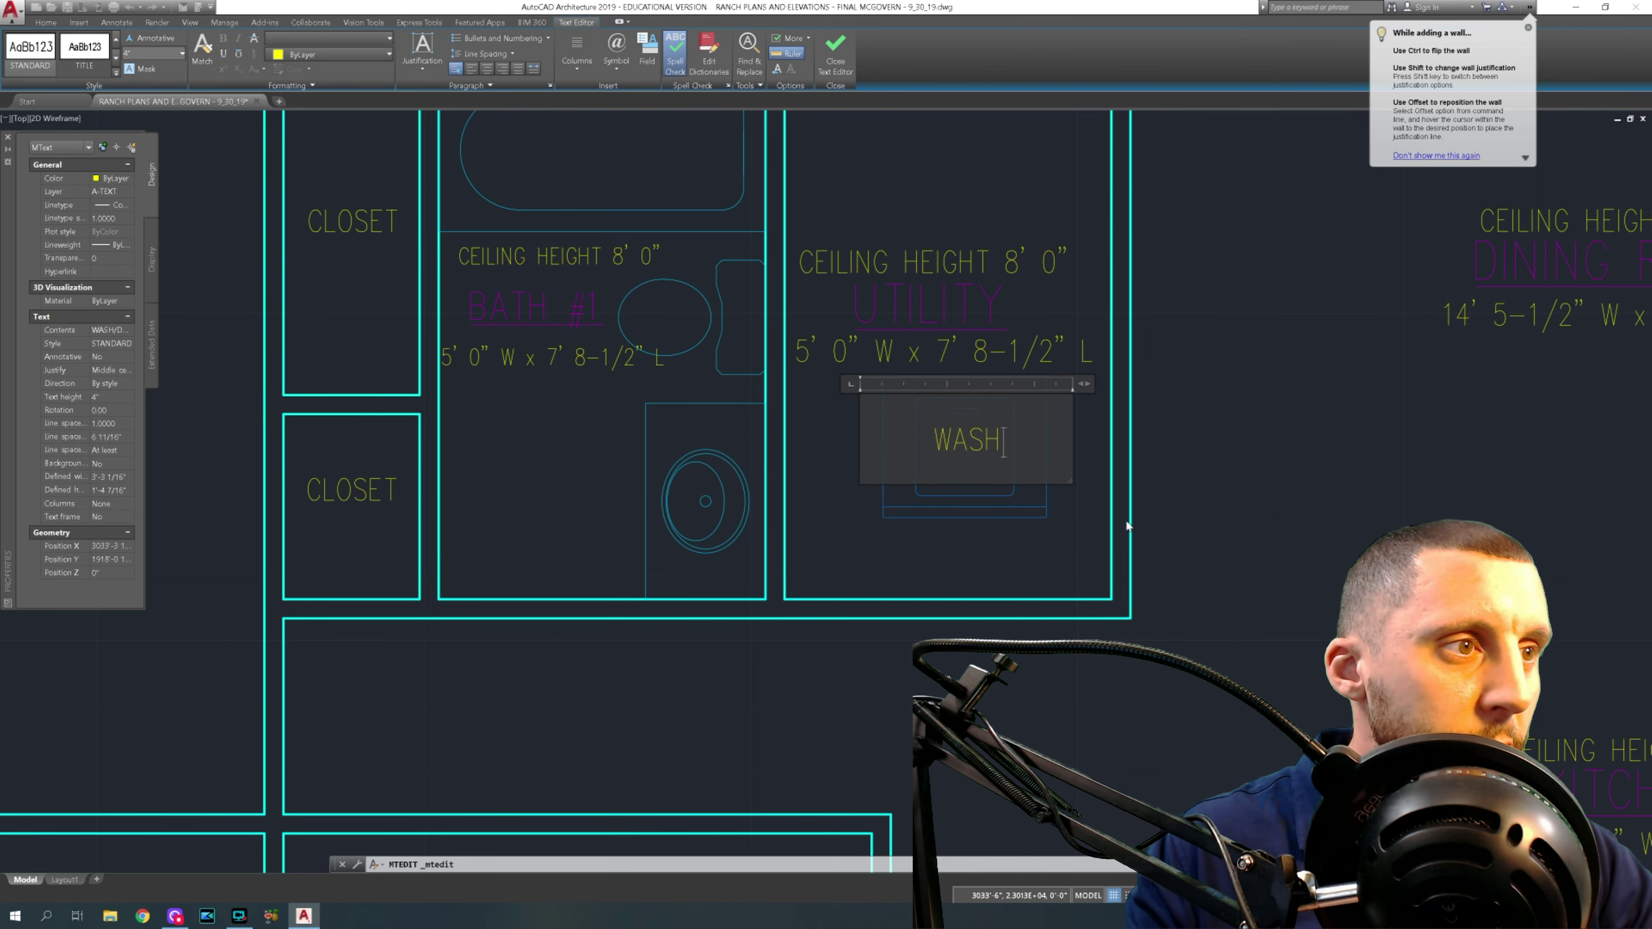
left_click(1152, 585)
- Rotate the washer and its WASH label together 90 degrees counterclockwise in the Utility room
left_click(1051, 554)
left_click(1062, 413)
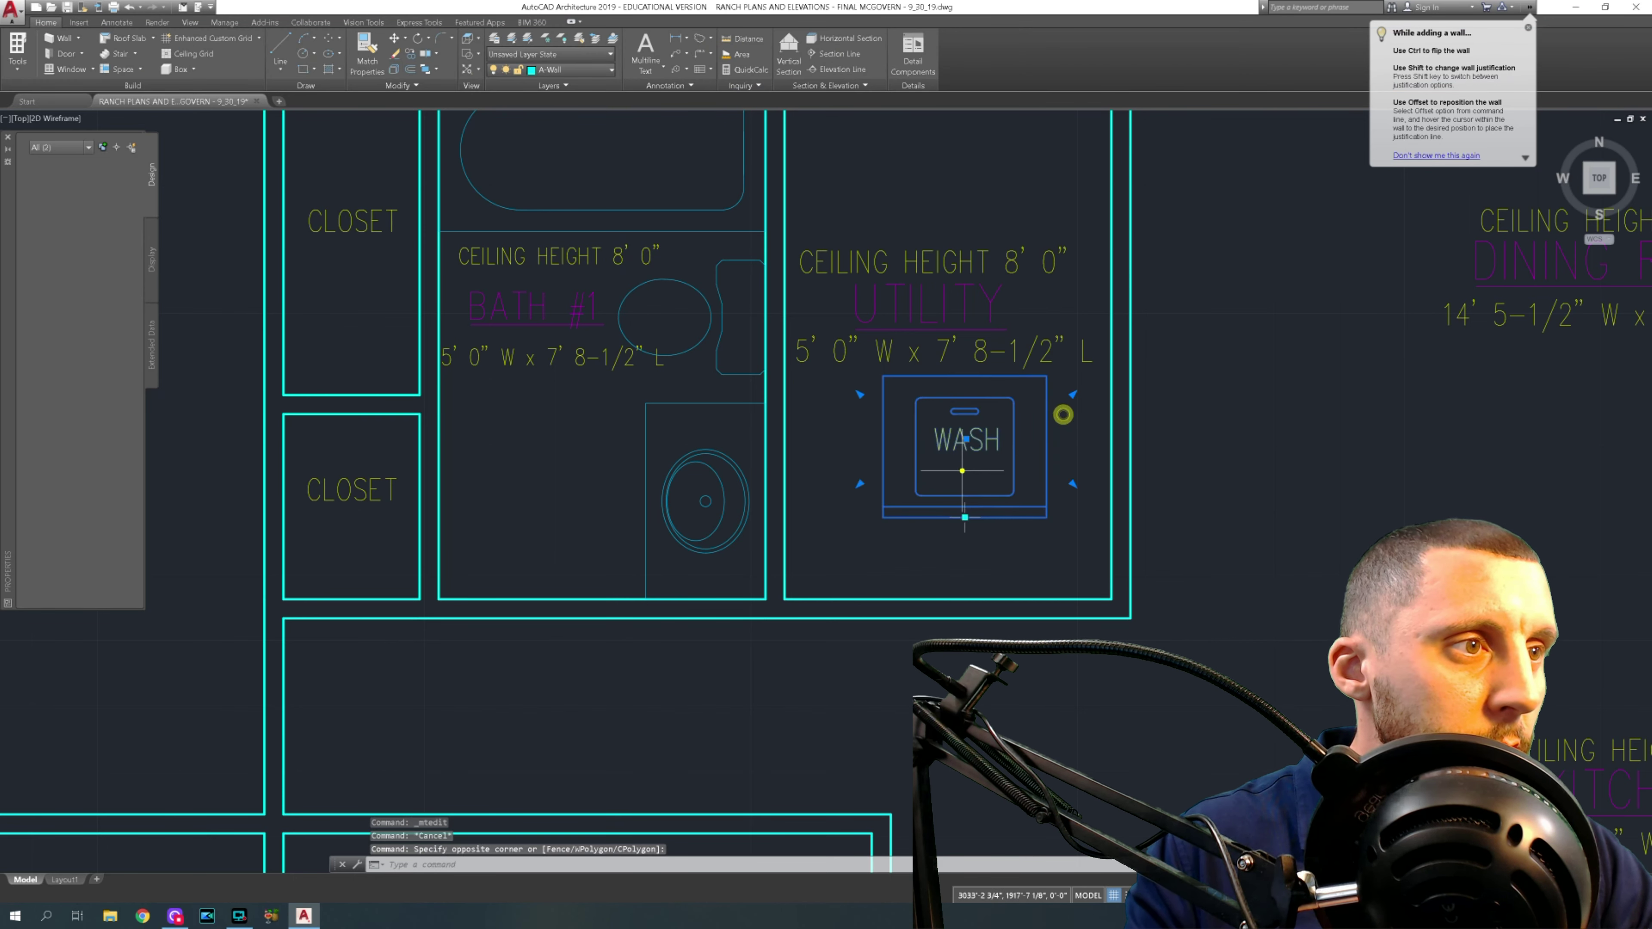
type("ro")
key("Return")
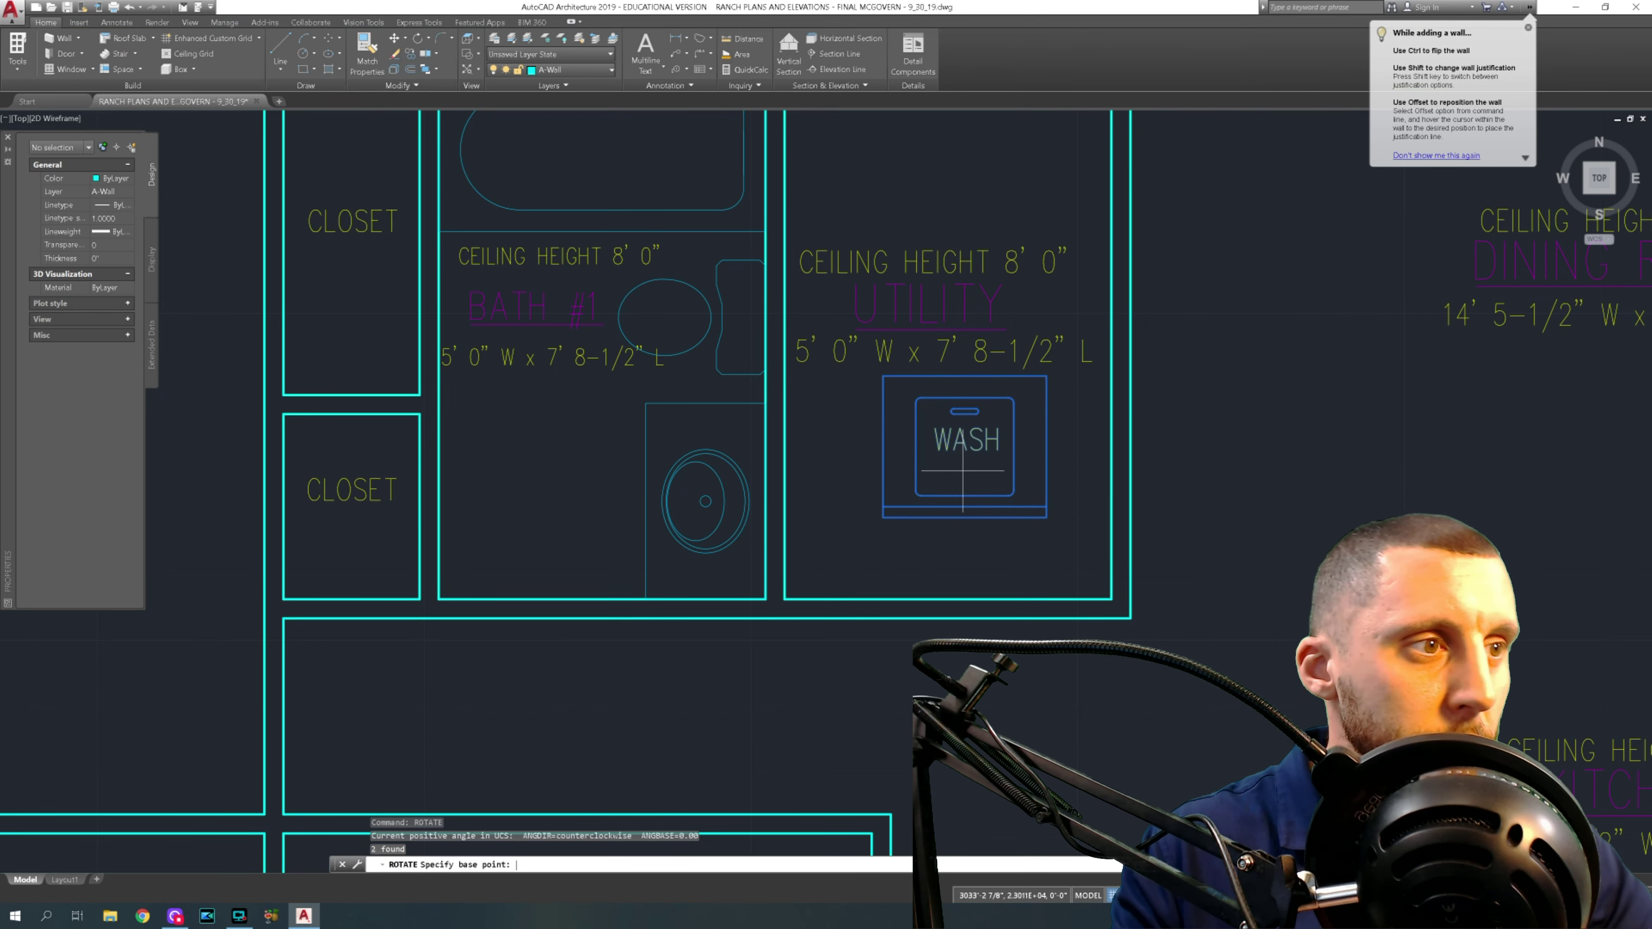
left_click(963, 473)
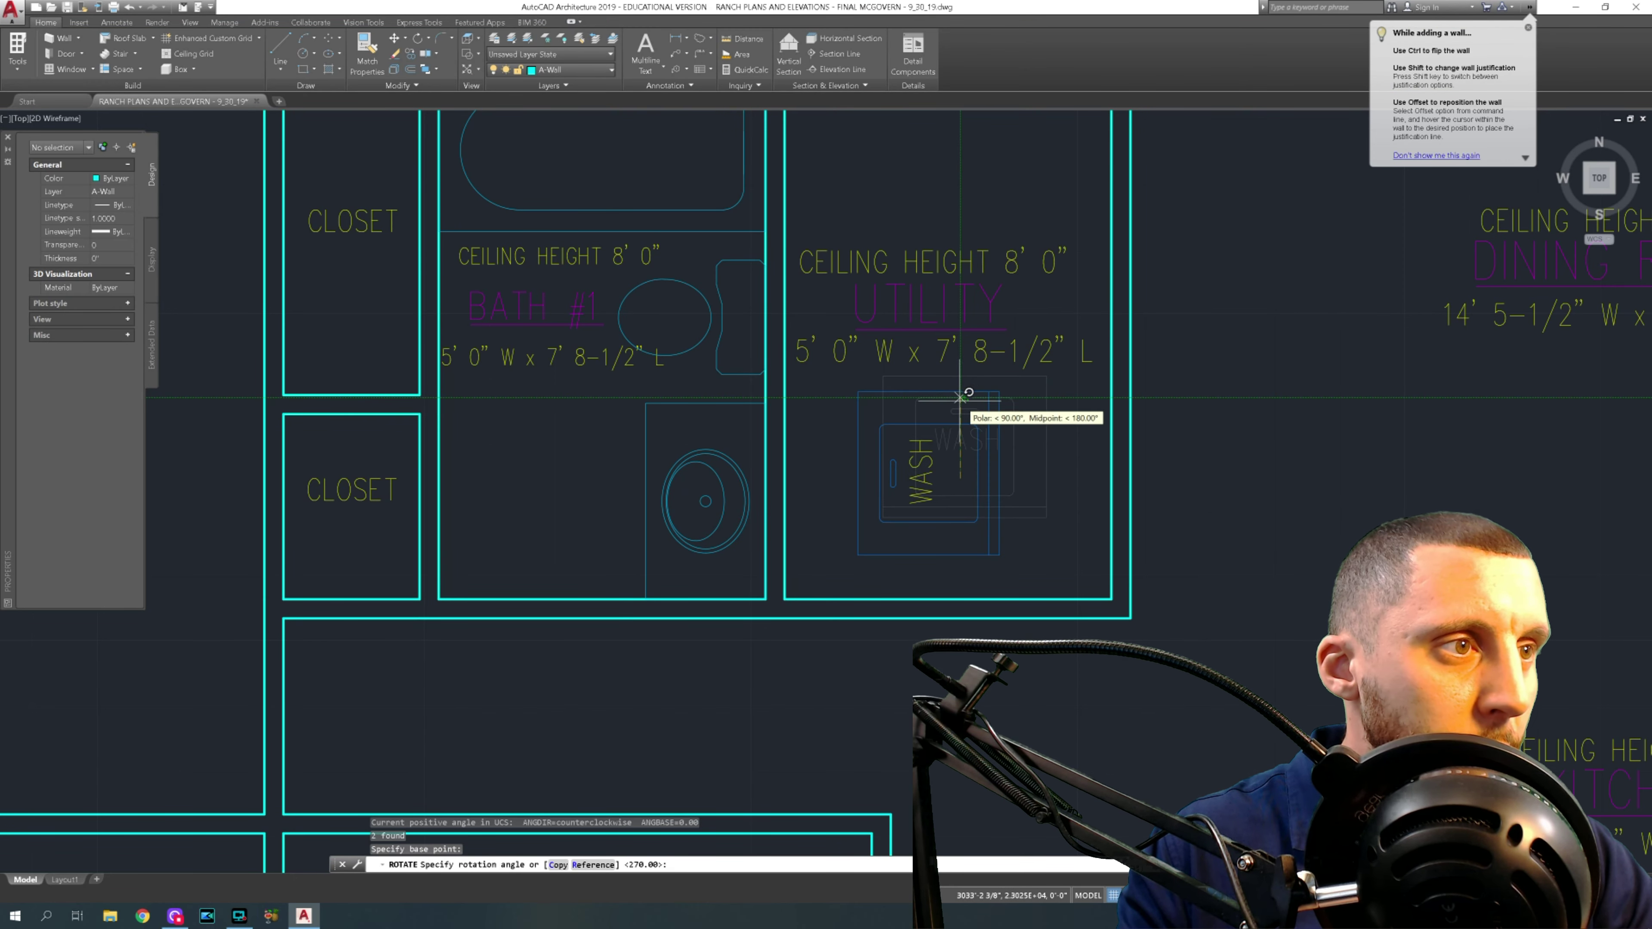
left_click(911, 478)
left_click(1033, 423)
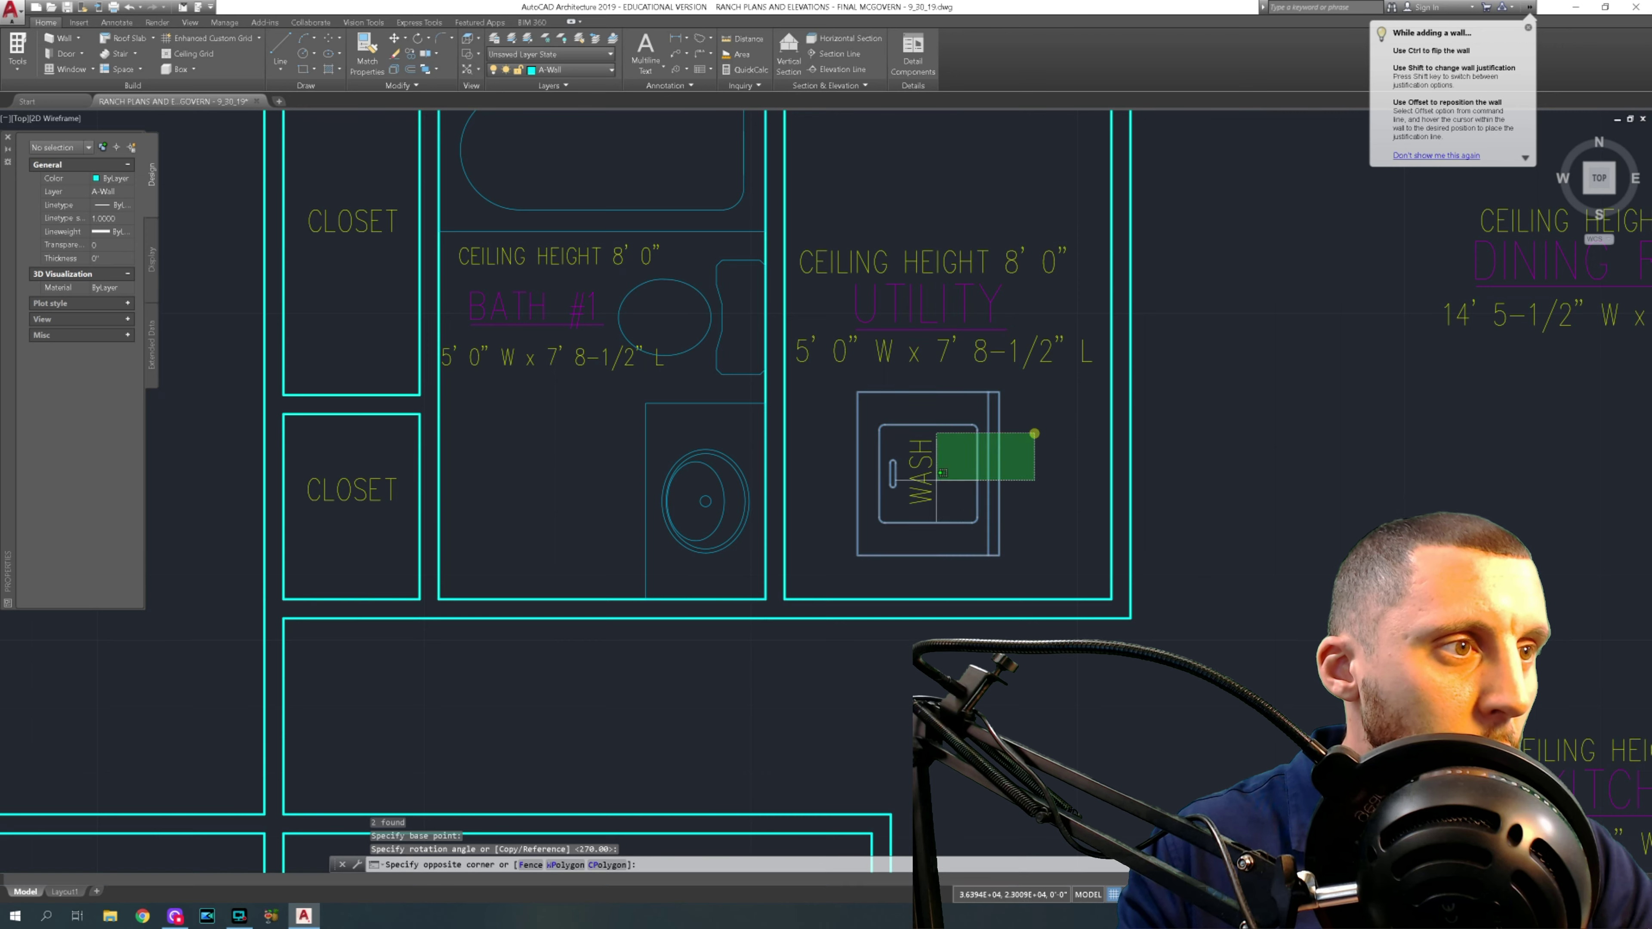
left_click(897, 495)
scroll(898, 494, "down", 4)
key("Escape")
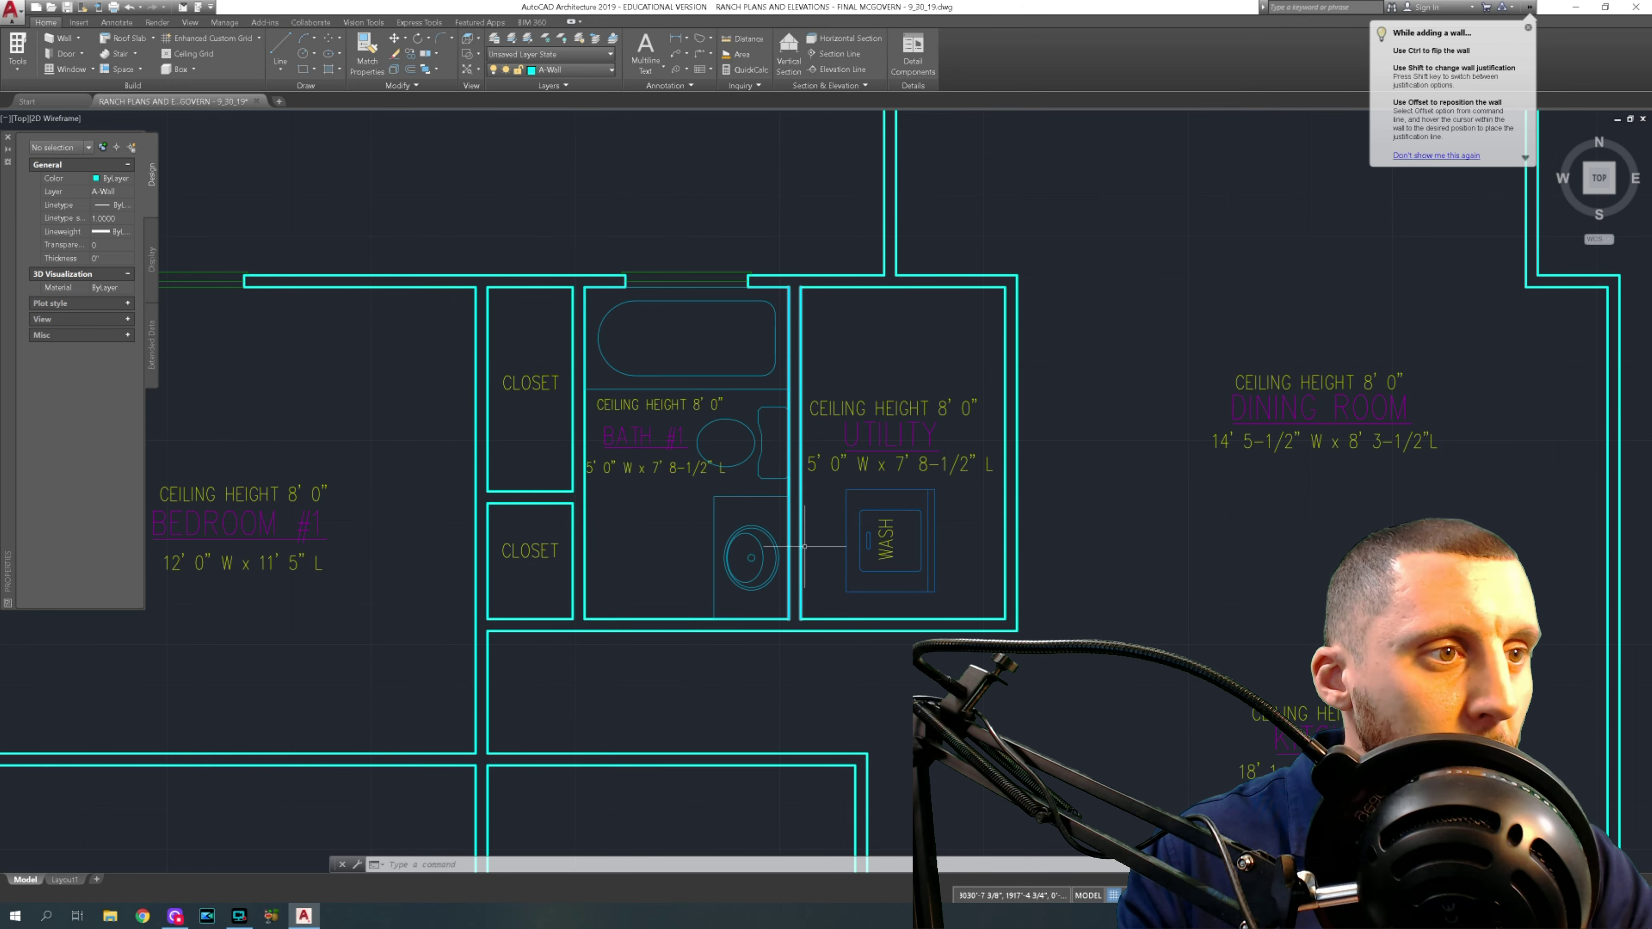
left_click(941, 519)
left_click(926, 515)
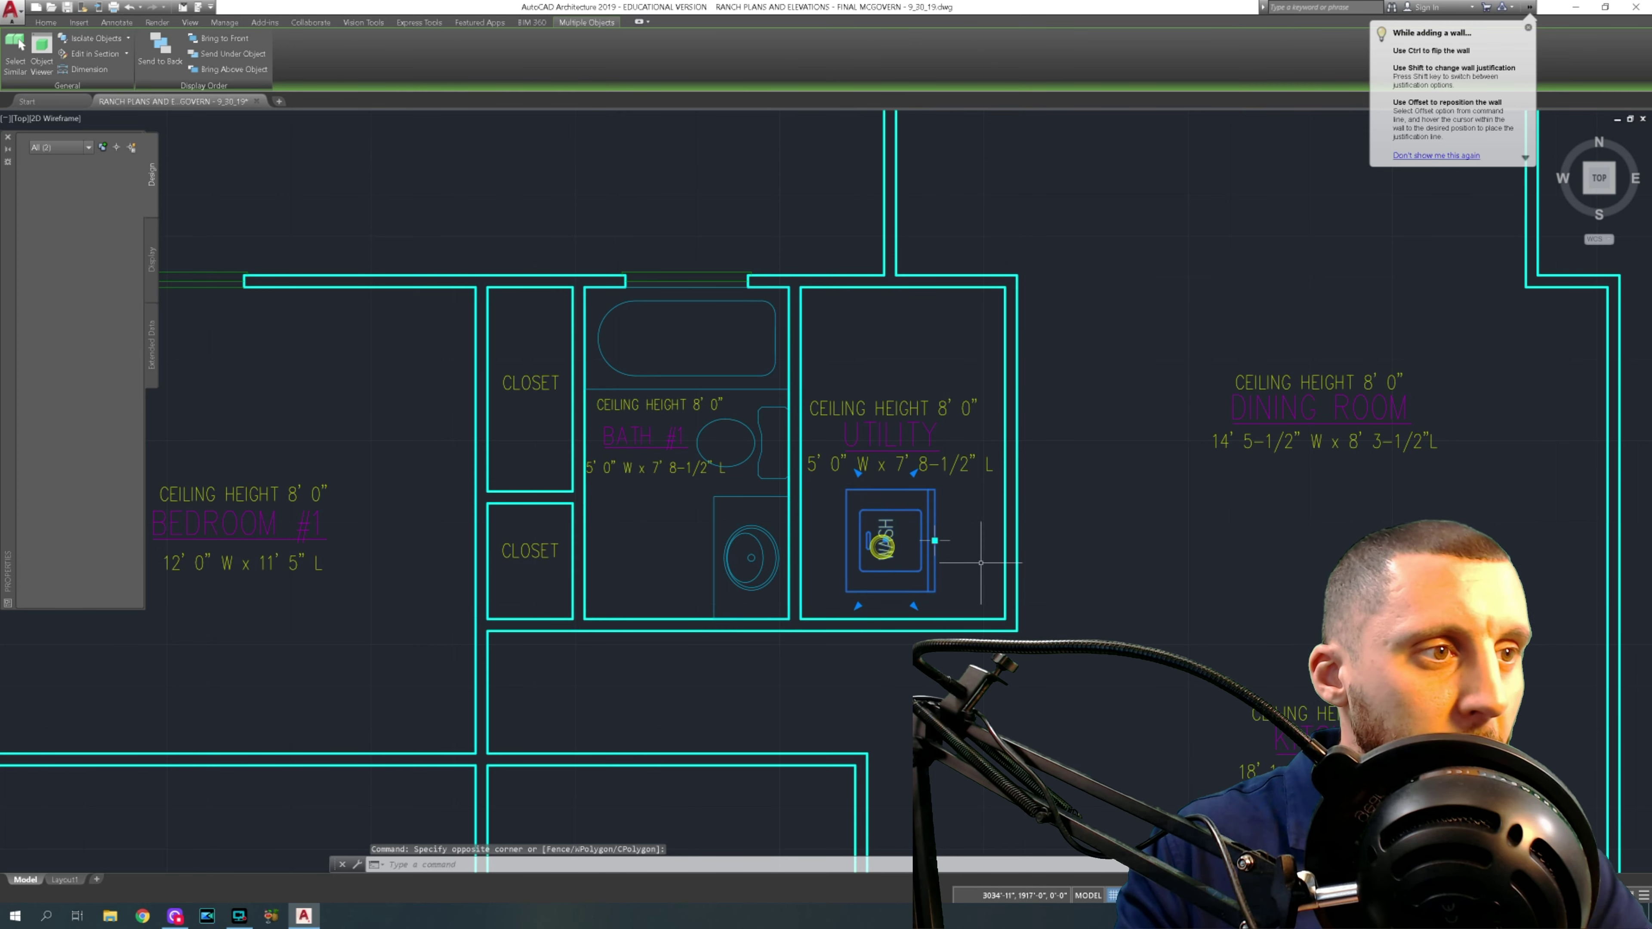
key("Escape")
key("Escape")
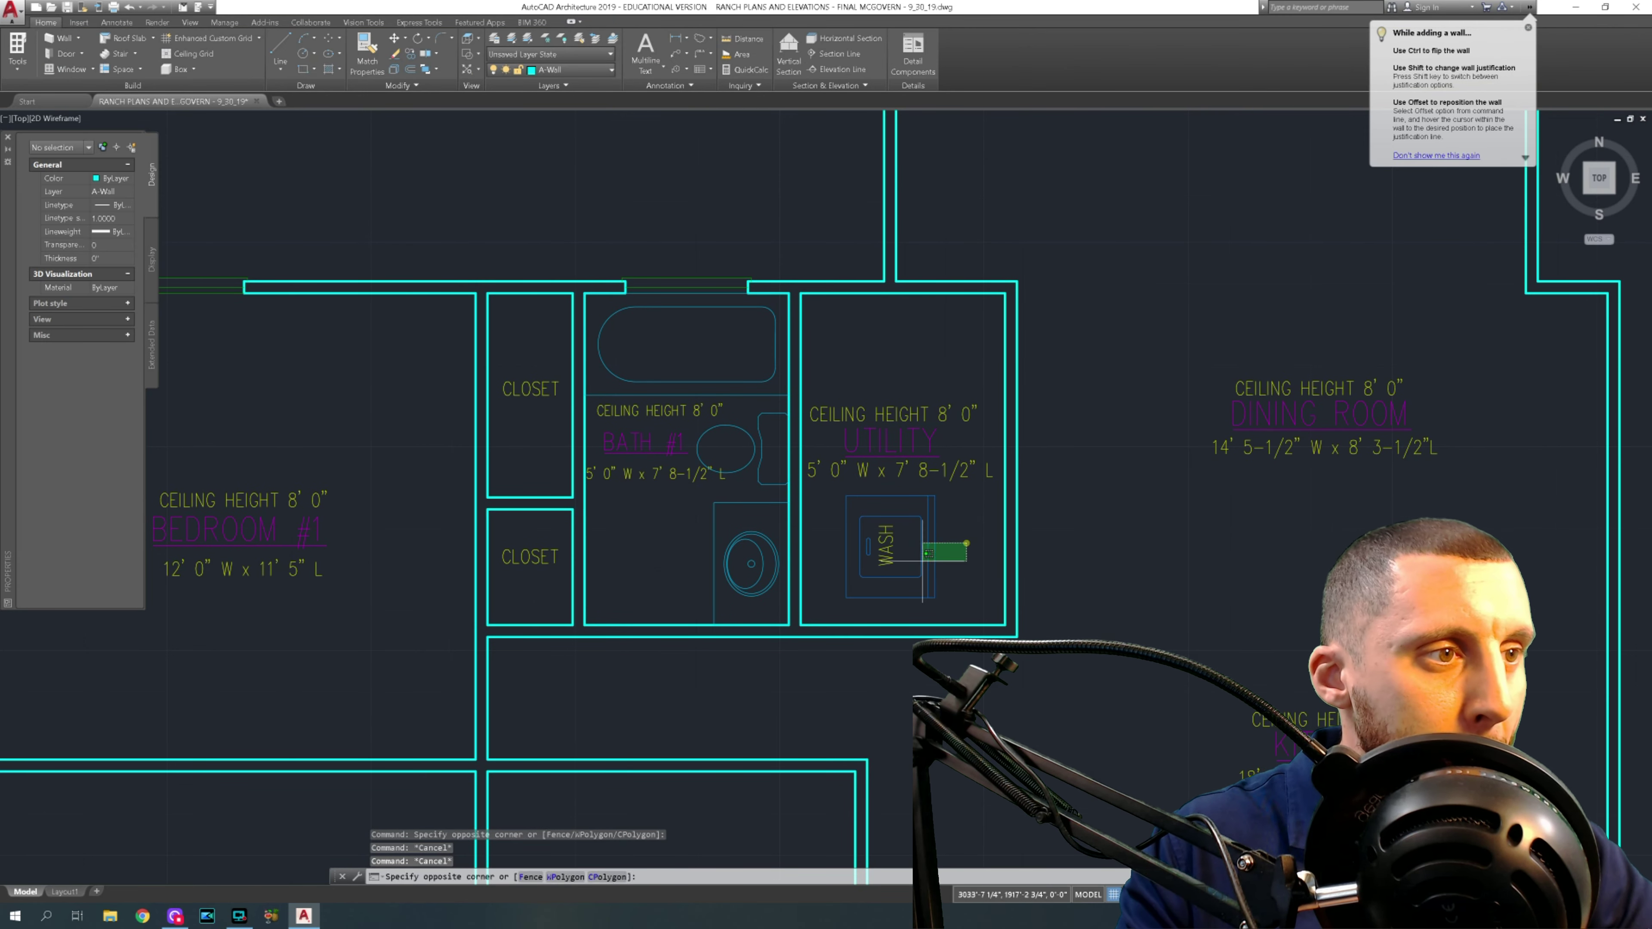
- Rotate only the washer 90 degrees clockwise about the middle of its upper edge, leaving out the WASH label
left_click(950, 547)
type("RO")
key("Return")
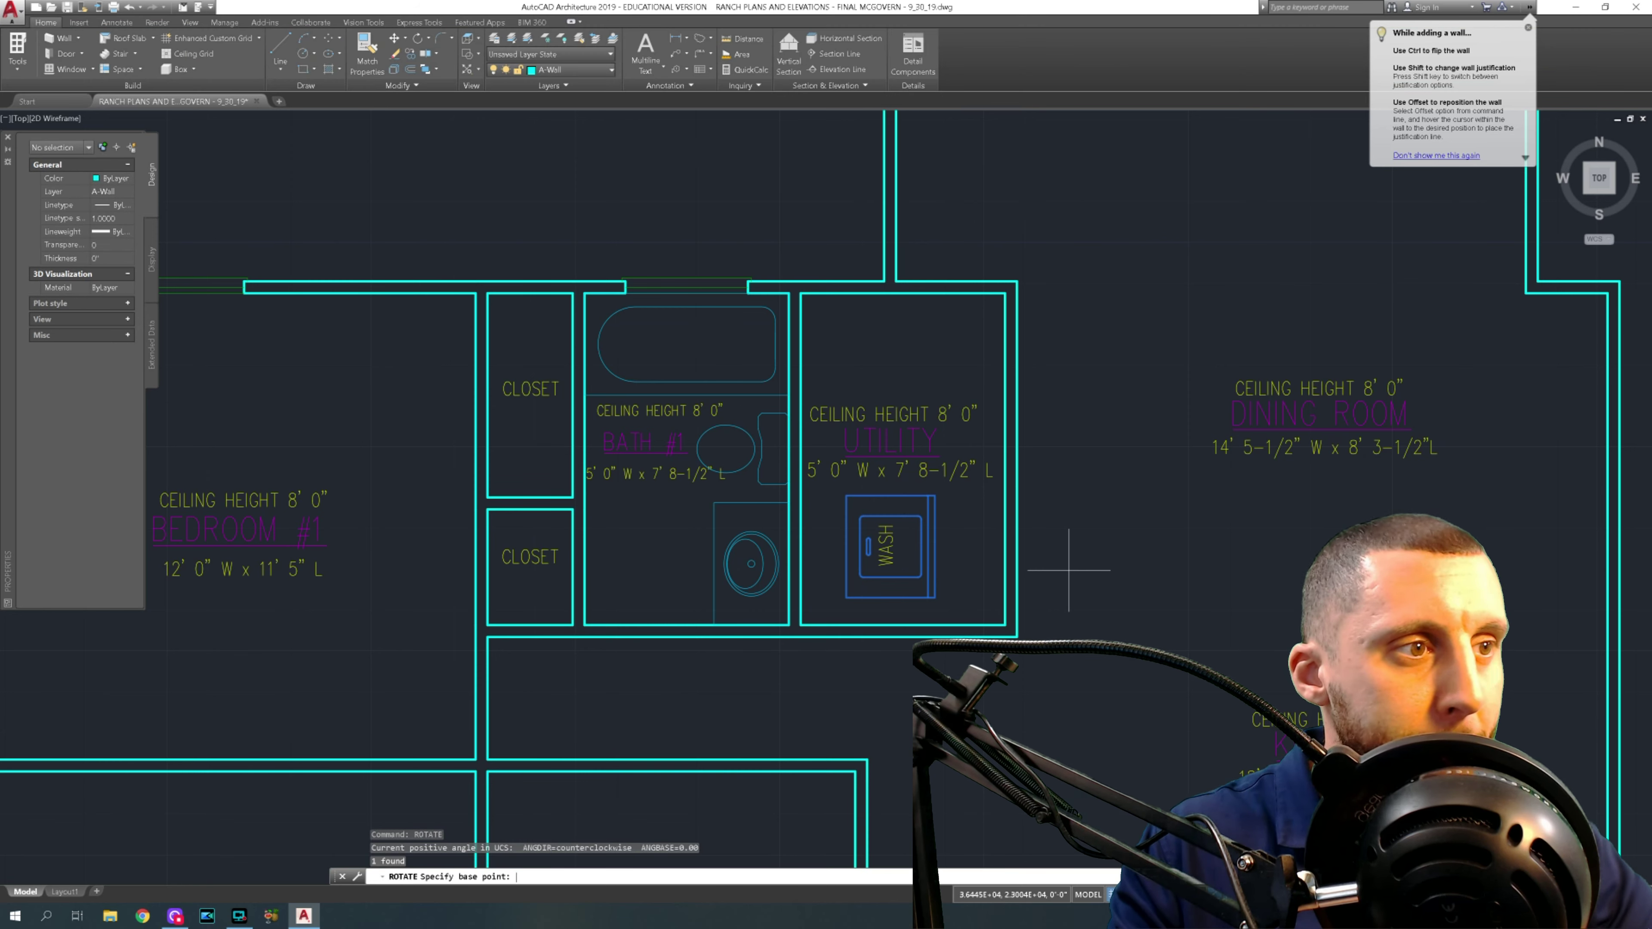
left_click(891, 496)
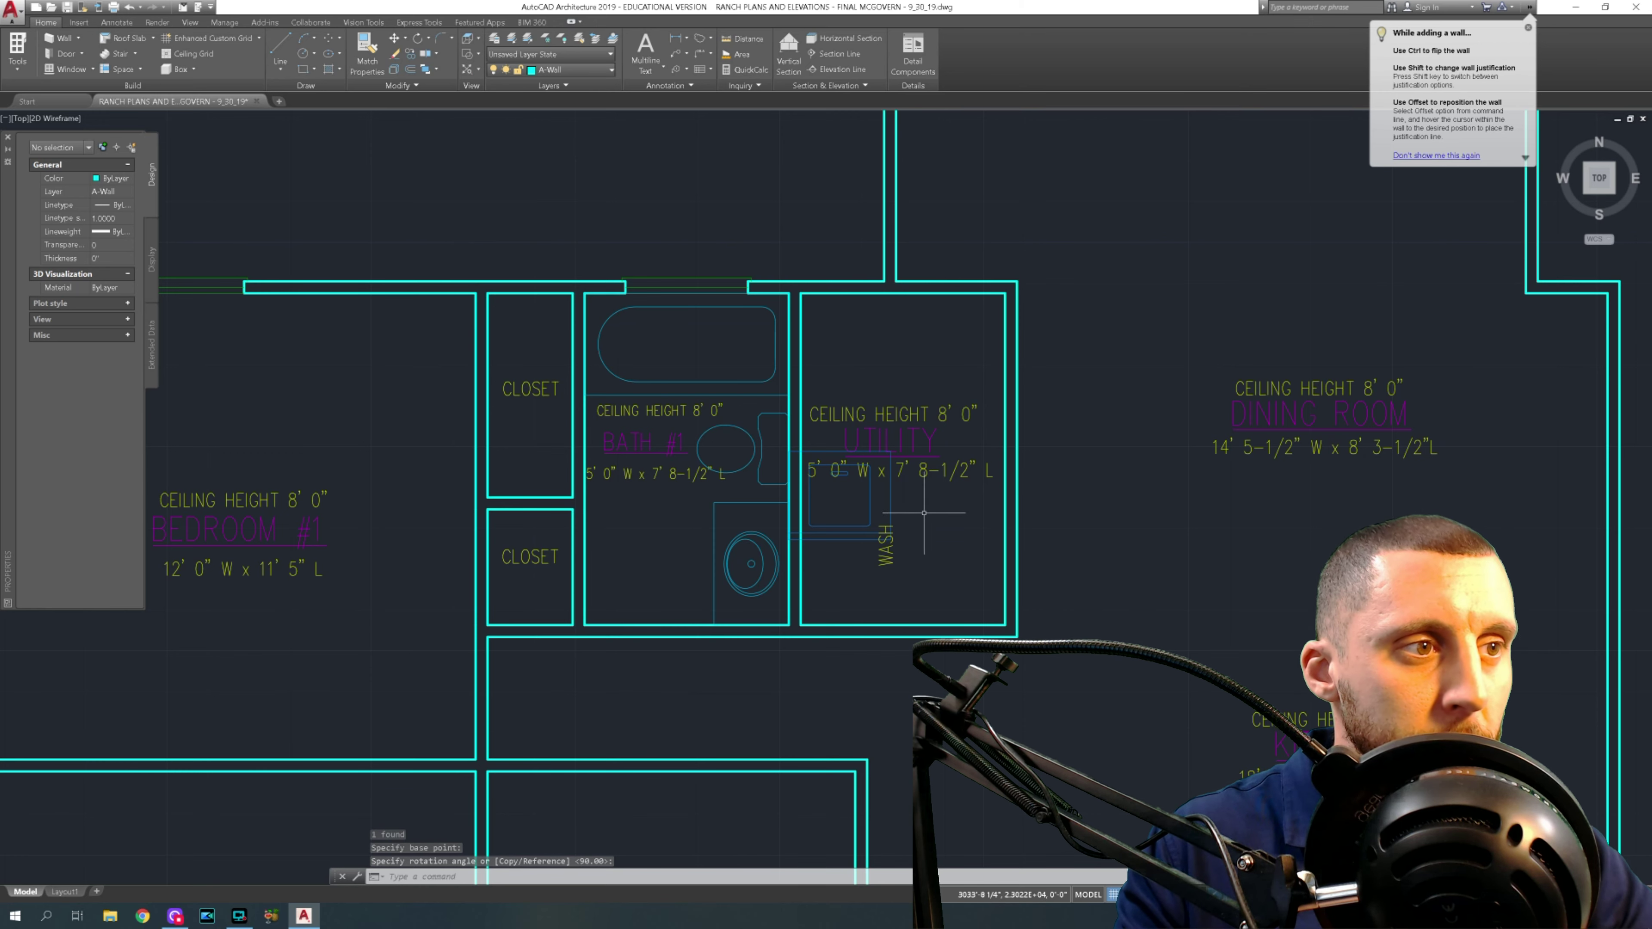
key("Return")
- Rotate the washer a further 90 degrees clockwise so its back faces the wall shared with Bath #1
left_click_drag(924, 512, 885, 515)
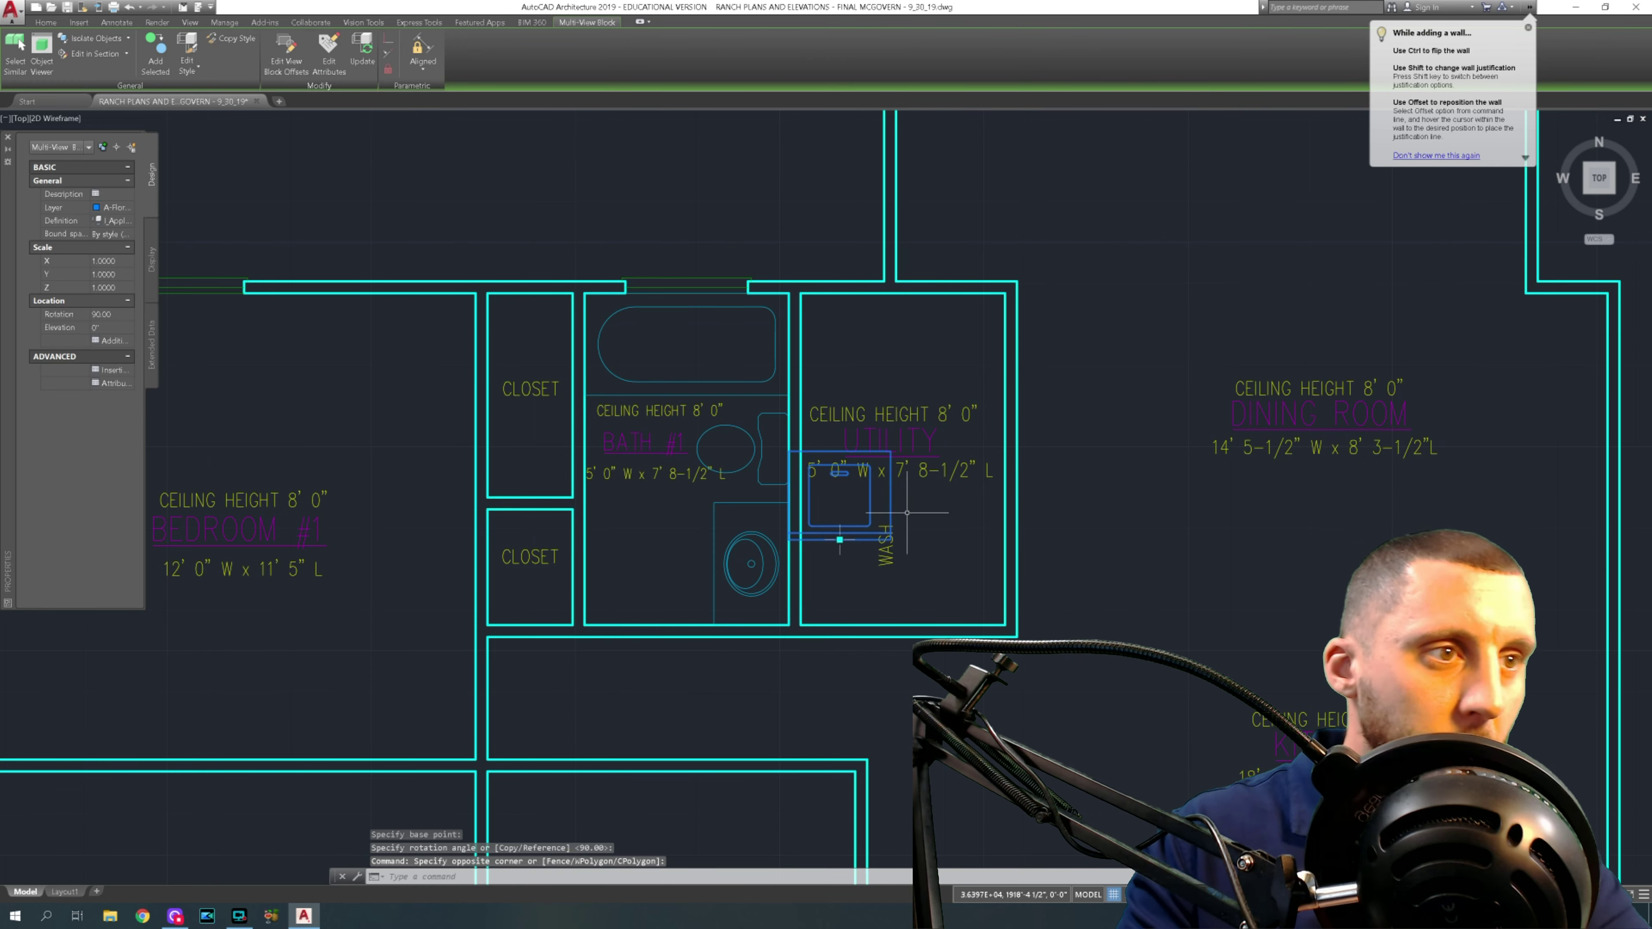
type("ROTA")
key("Return")
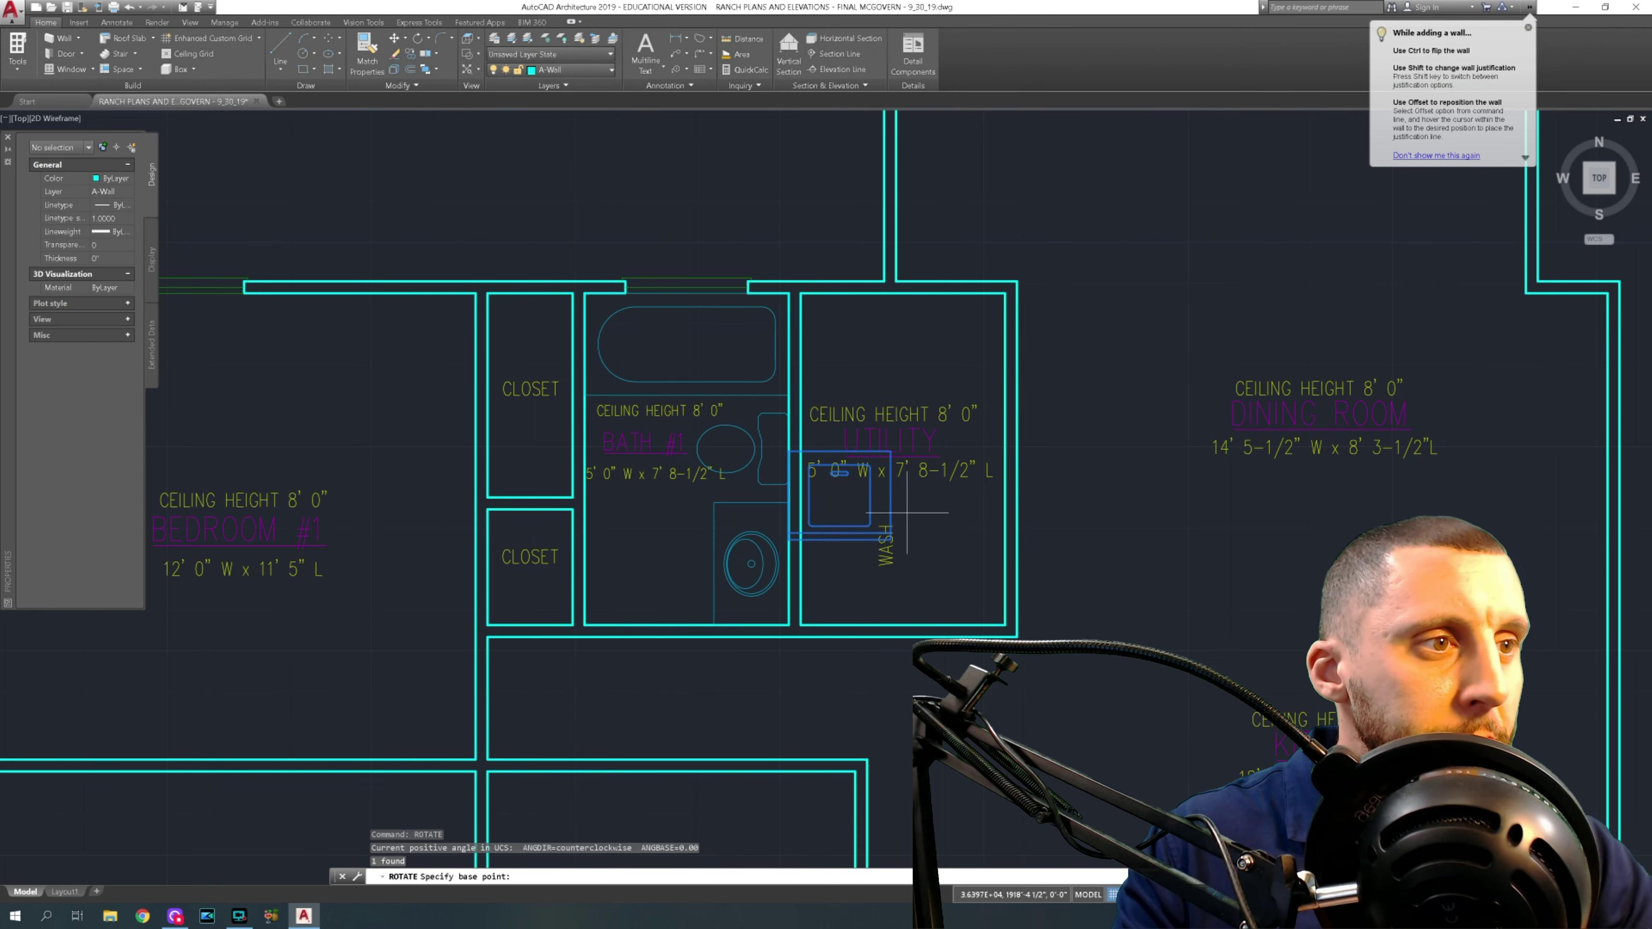
left_click(906, 507)
left_click(909, 563)
- Move the washer by its lower corner down onto the Utility room's lower wall, near the Bath #1 wall
left_click(910, 398)
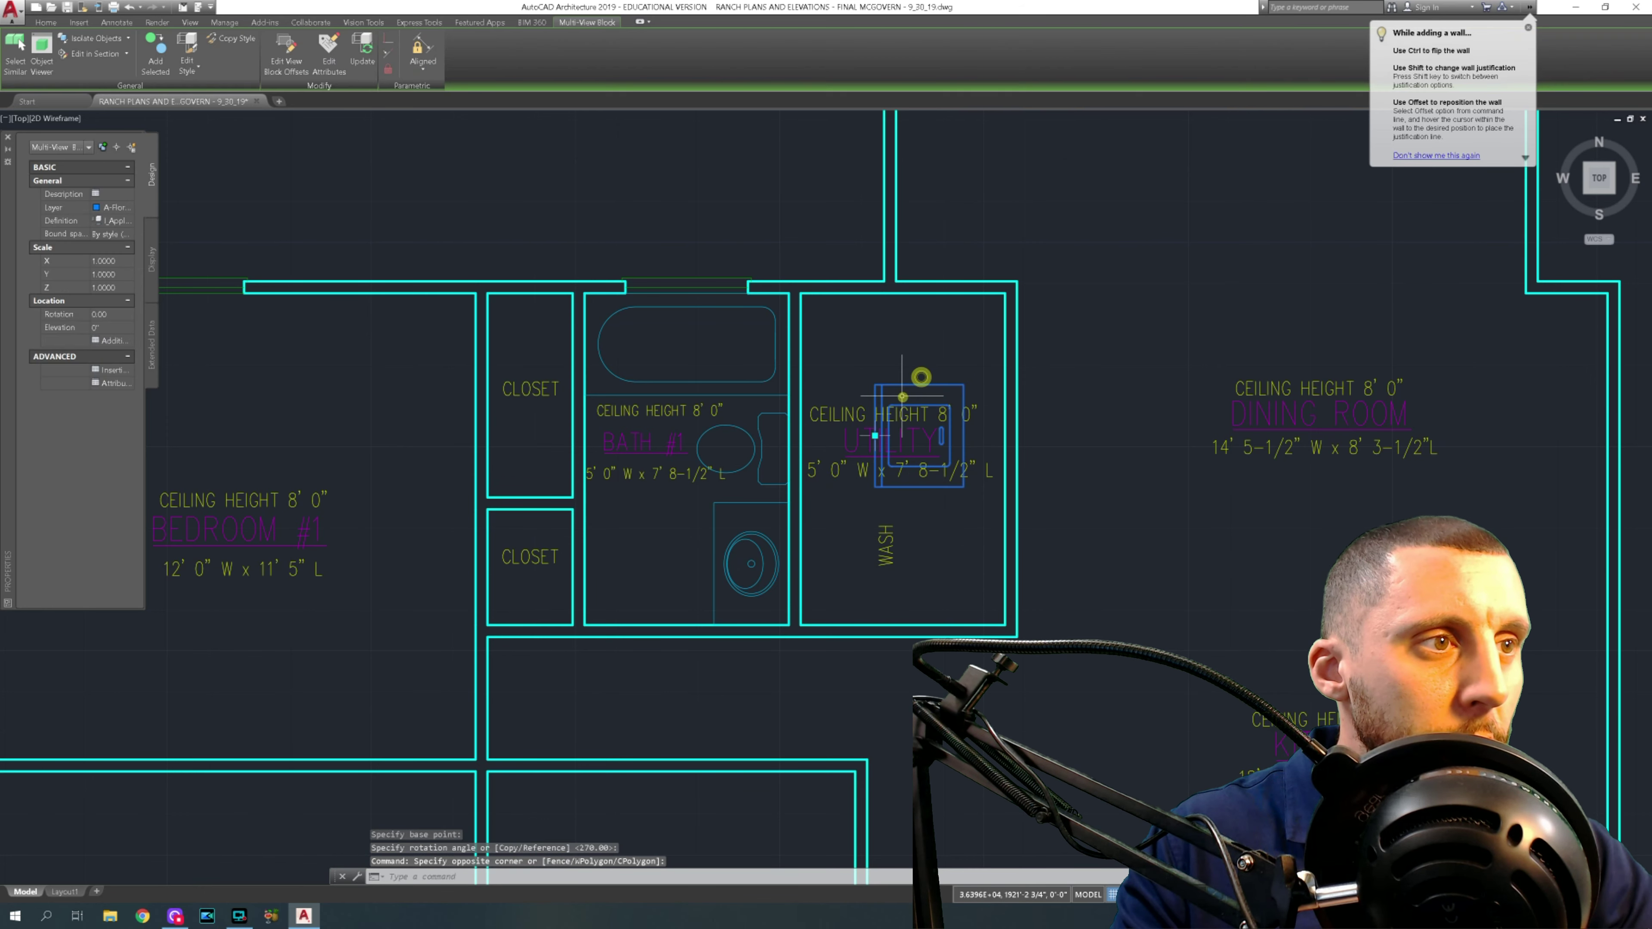
type("M")
key("Return")
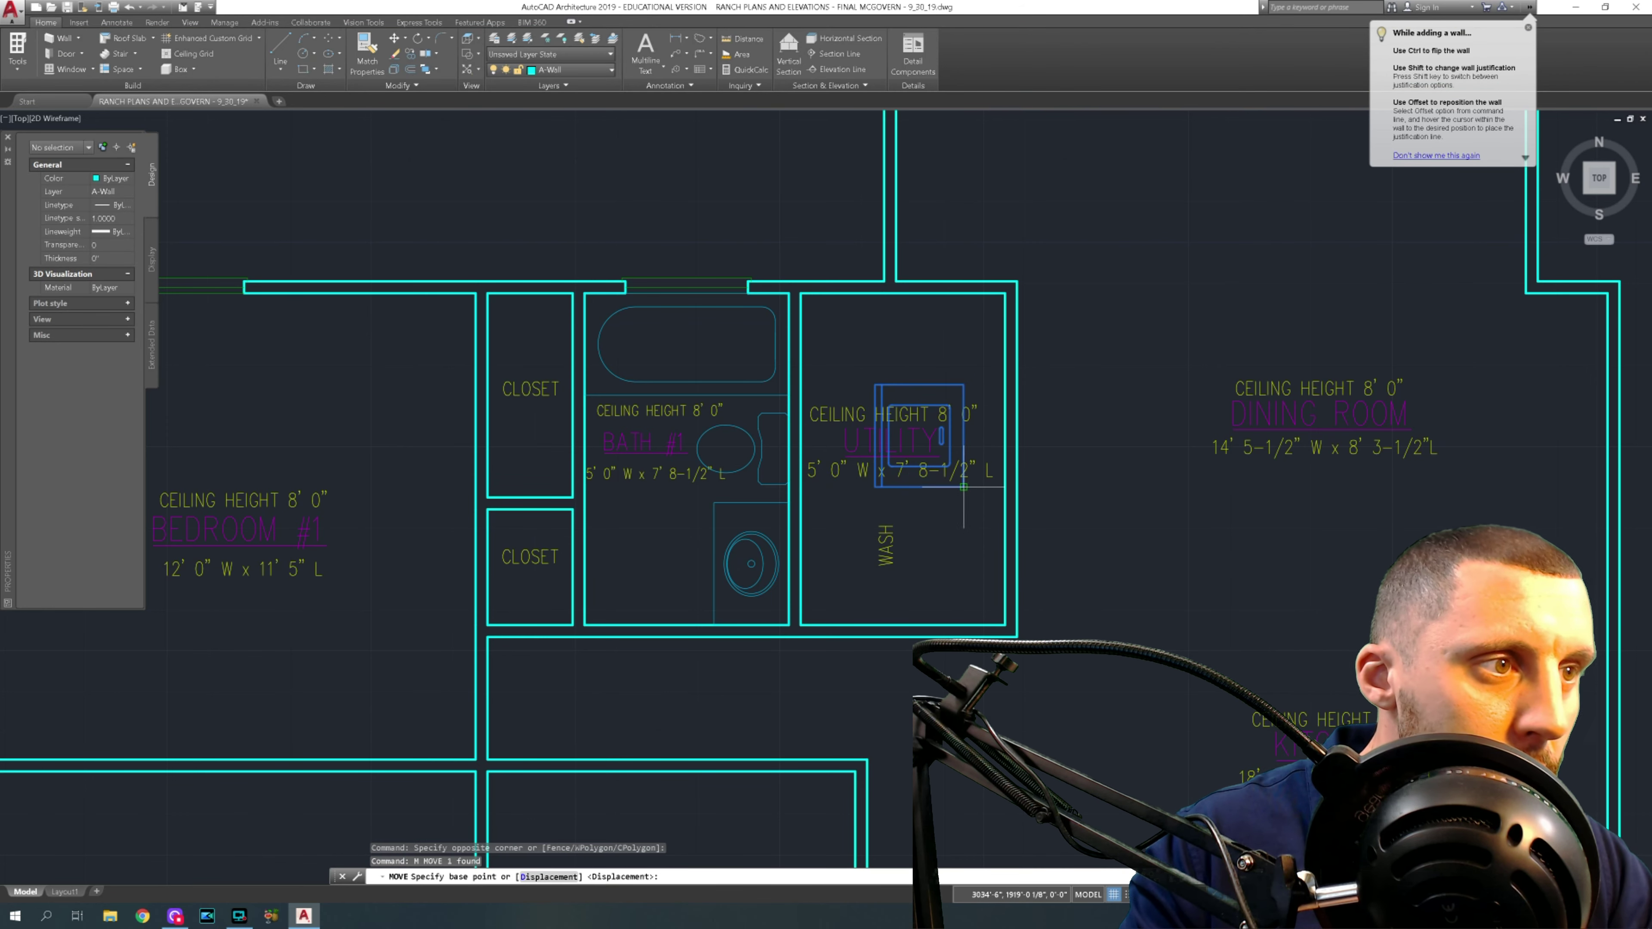
left_click(963, 487)
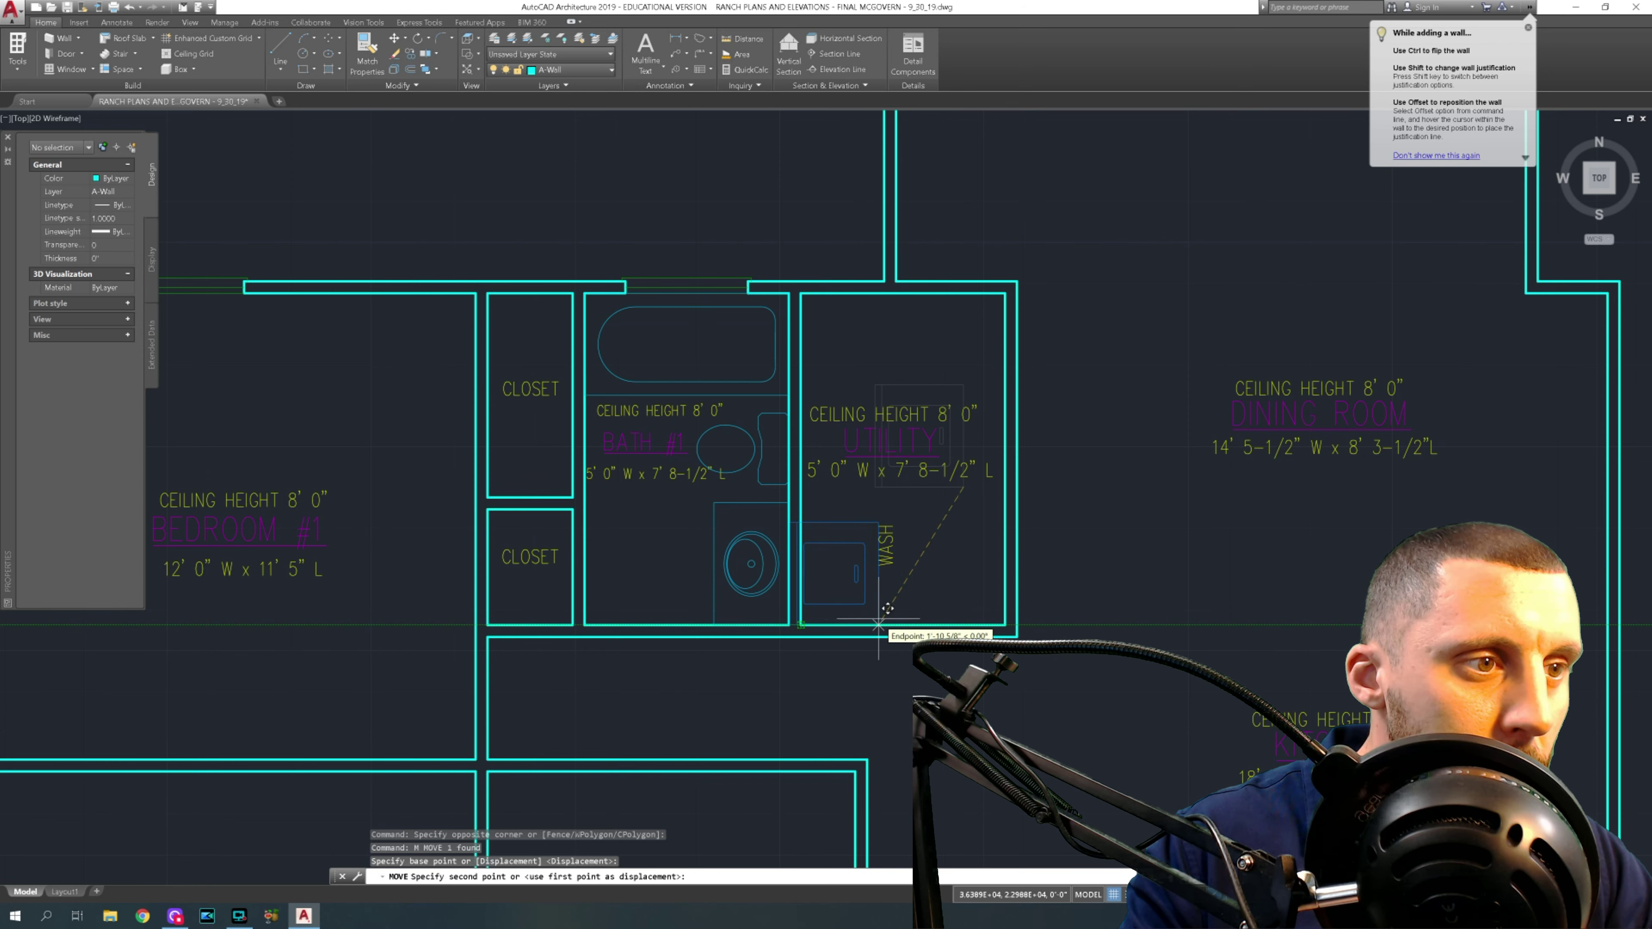
key("Escape")
key("Escape")
- Move the washer by its lower back corner into the Utility room corner between the Bath #1 wall and the lower wall
left_click(809, 520)
left_click(963, 638)
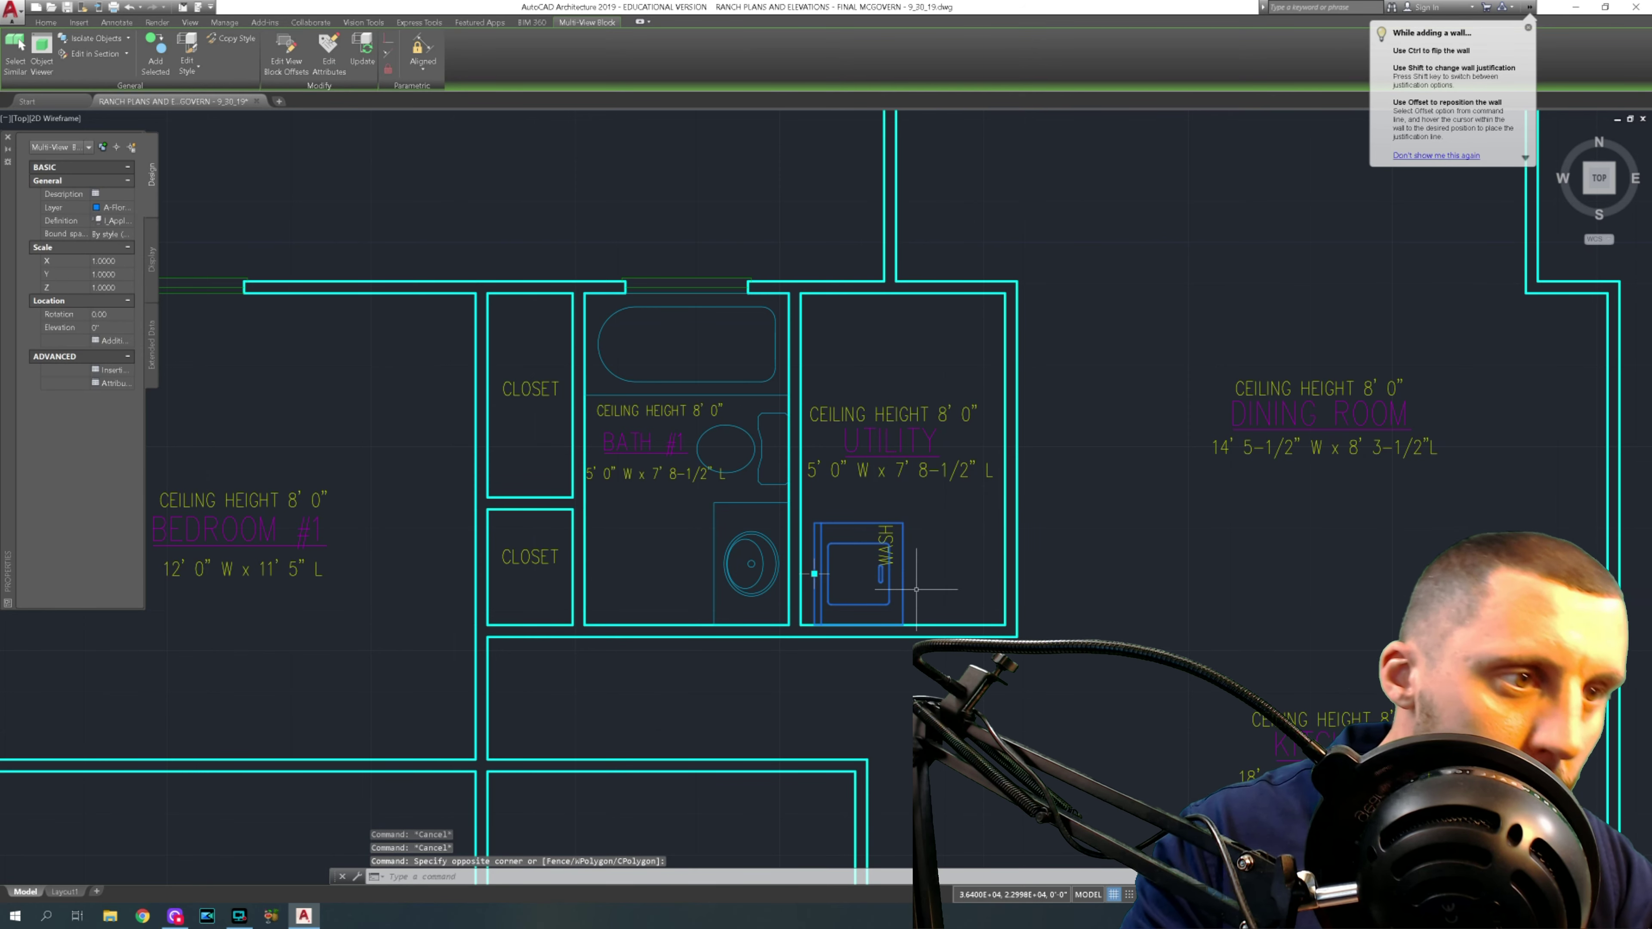
type("M")
key("Return")
scroll(816, 618, "up", 6)
left_click(821, 615)
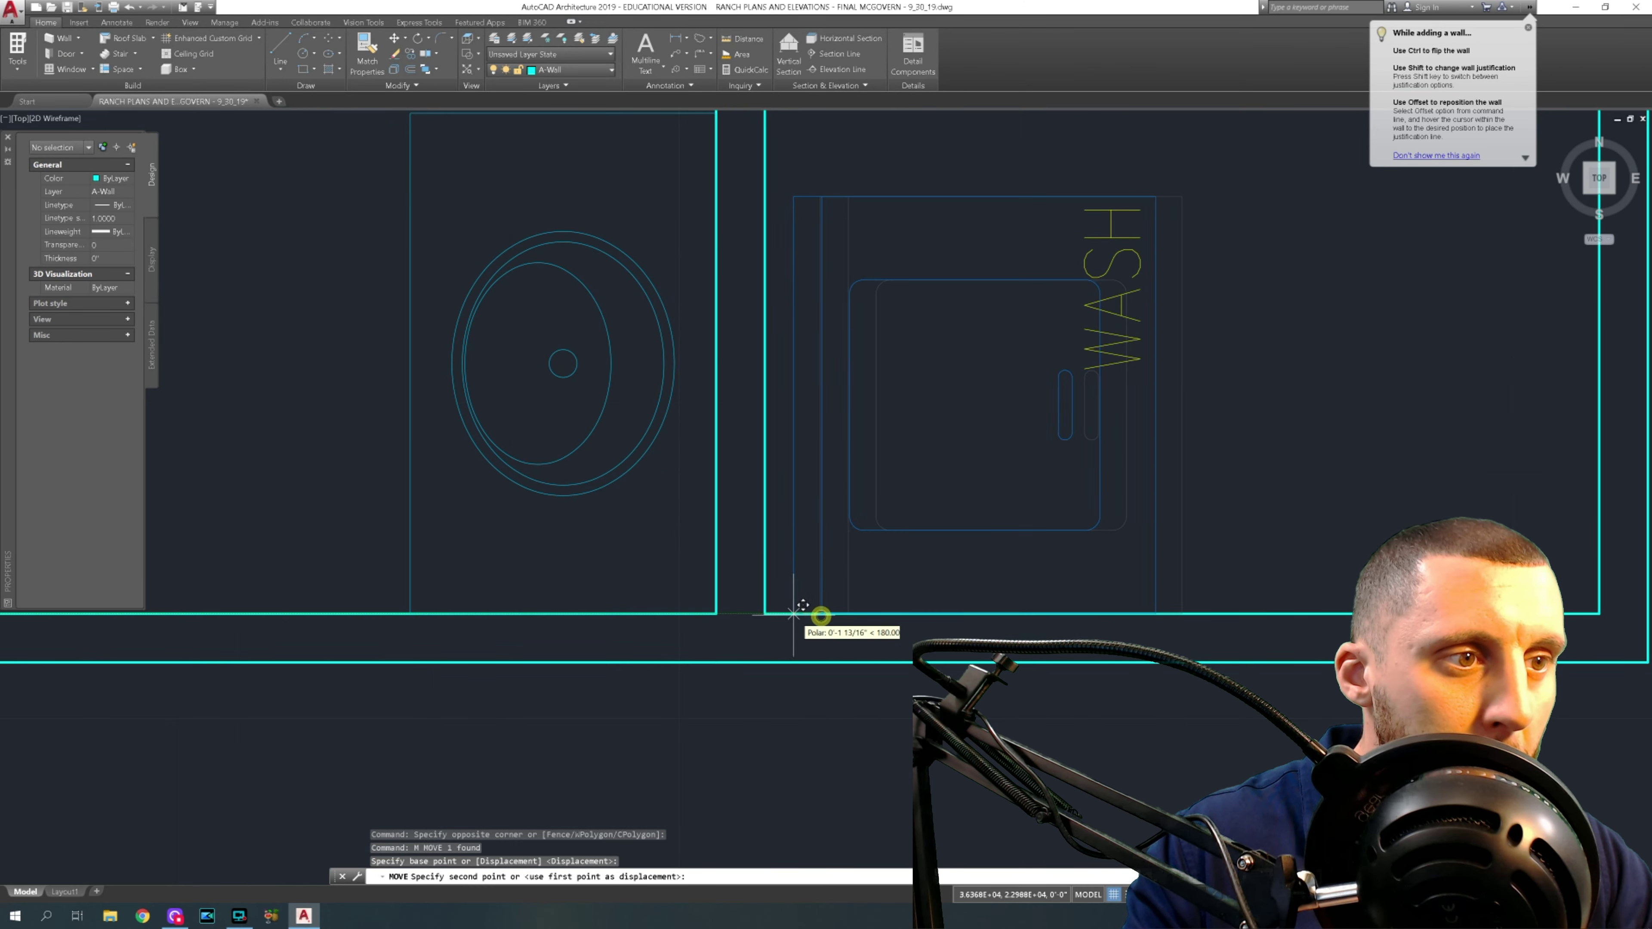
left_click(766, 613)
scroll(1066, 573, "down", 2)
- Move the washer 4" horizontally away from the wall shared with Bath #1
left_click(1131, 557)
left_click(1085, 565)
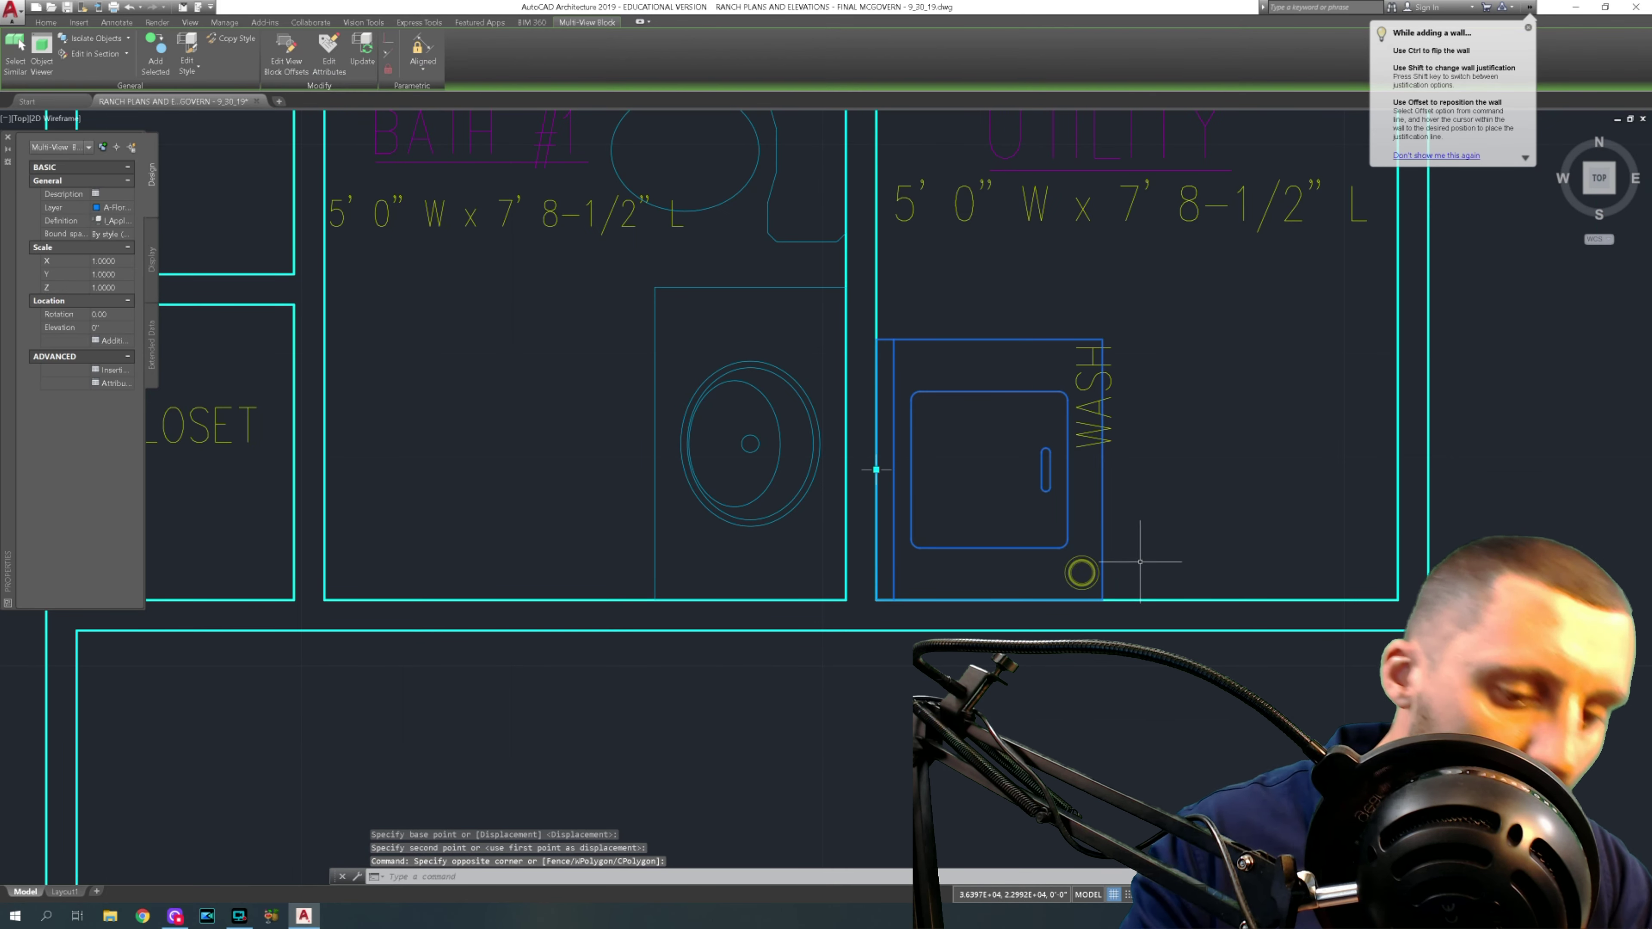
type("M")
key("Return")
left_click(1148, 496)
type("4")
key("Return")
- Move the washer 2" up, away from the Utility room's lower wall
middle_click_drag(1180, 538, 1047, 542)
left_click(1047, 542)
left_click(1023, 566)
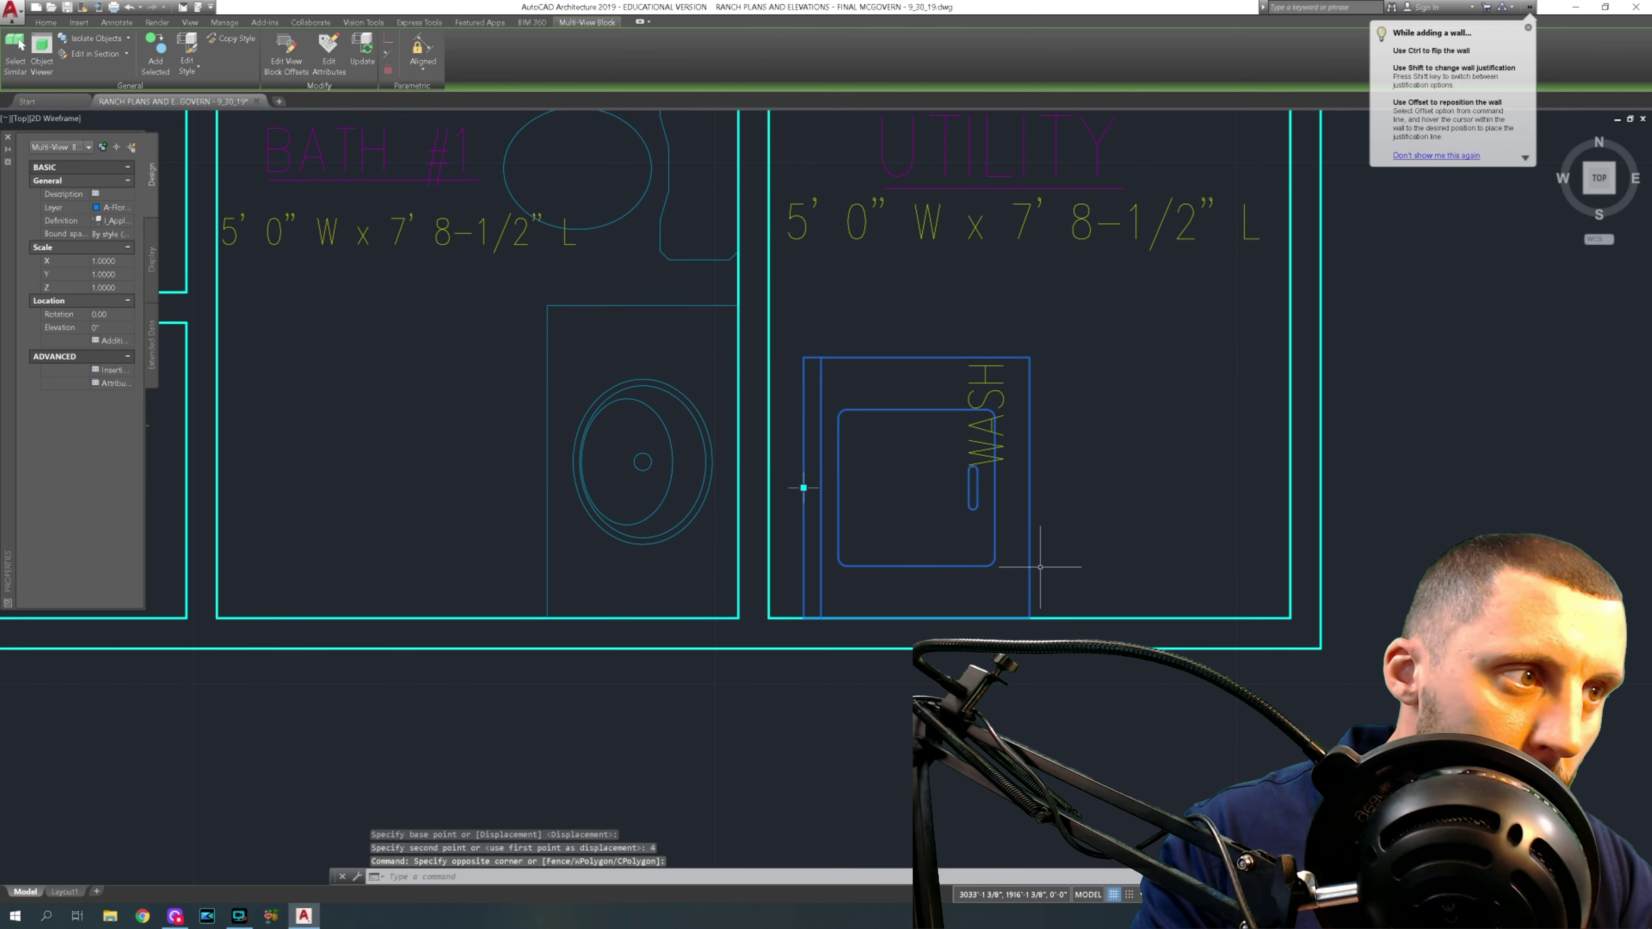
scroll(1182, 603, "down", 2)
middle_click_drag(1261, 547, 1173, 546)
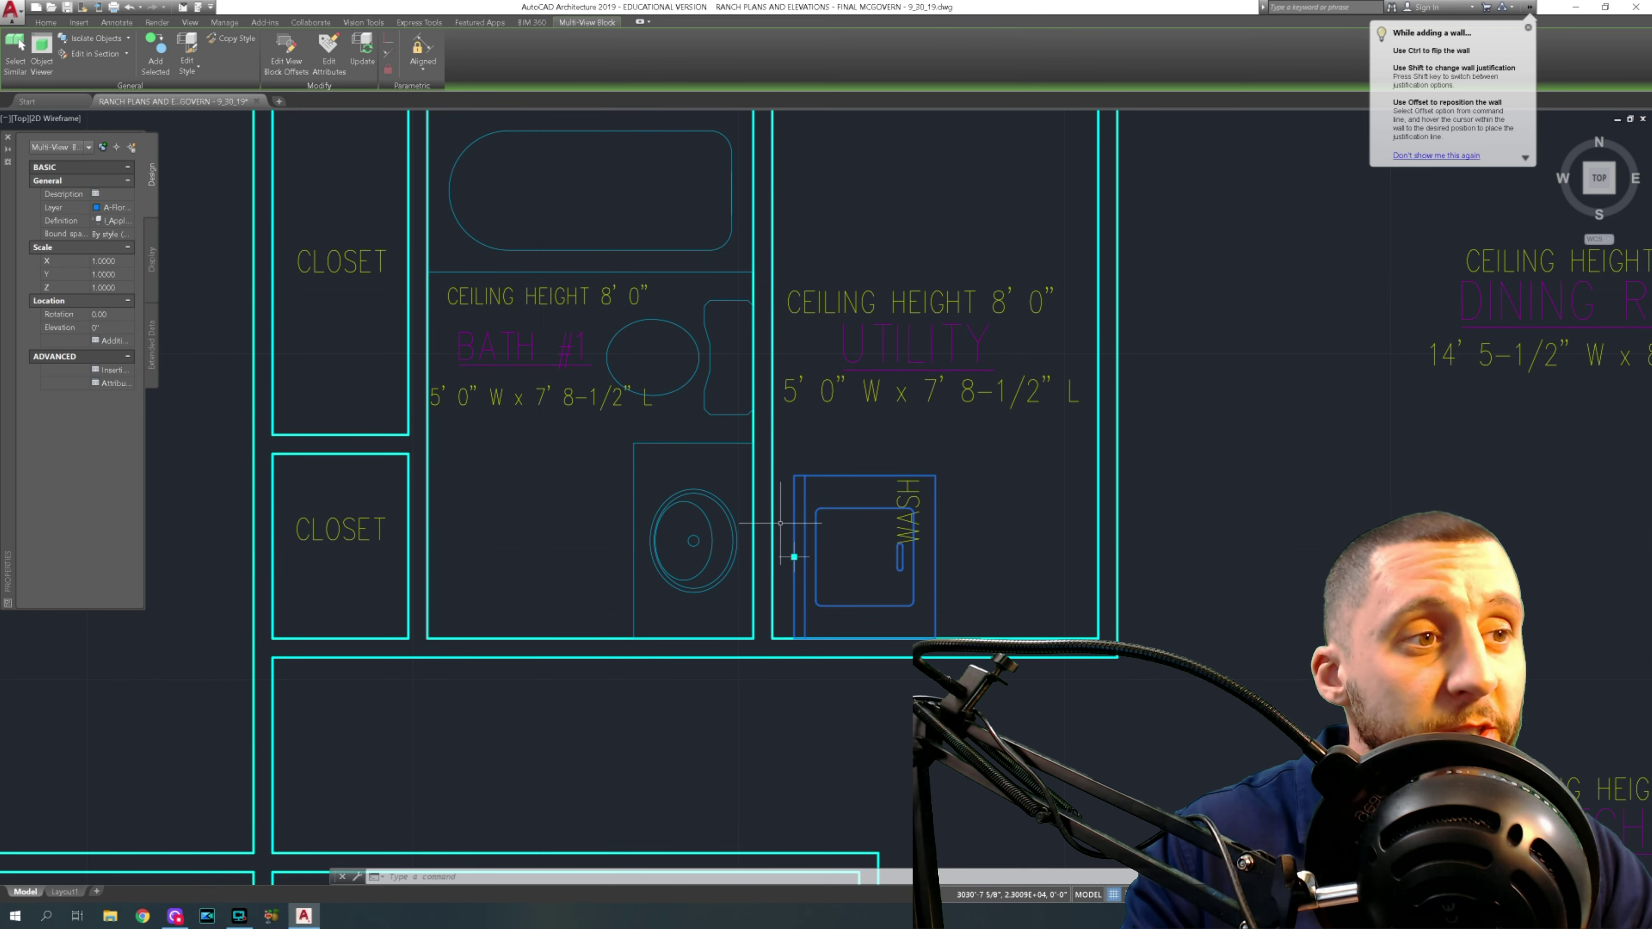
type("m")
key("Return")
left_click(963, 583)
type("2")
key("Return")
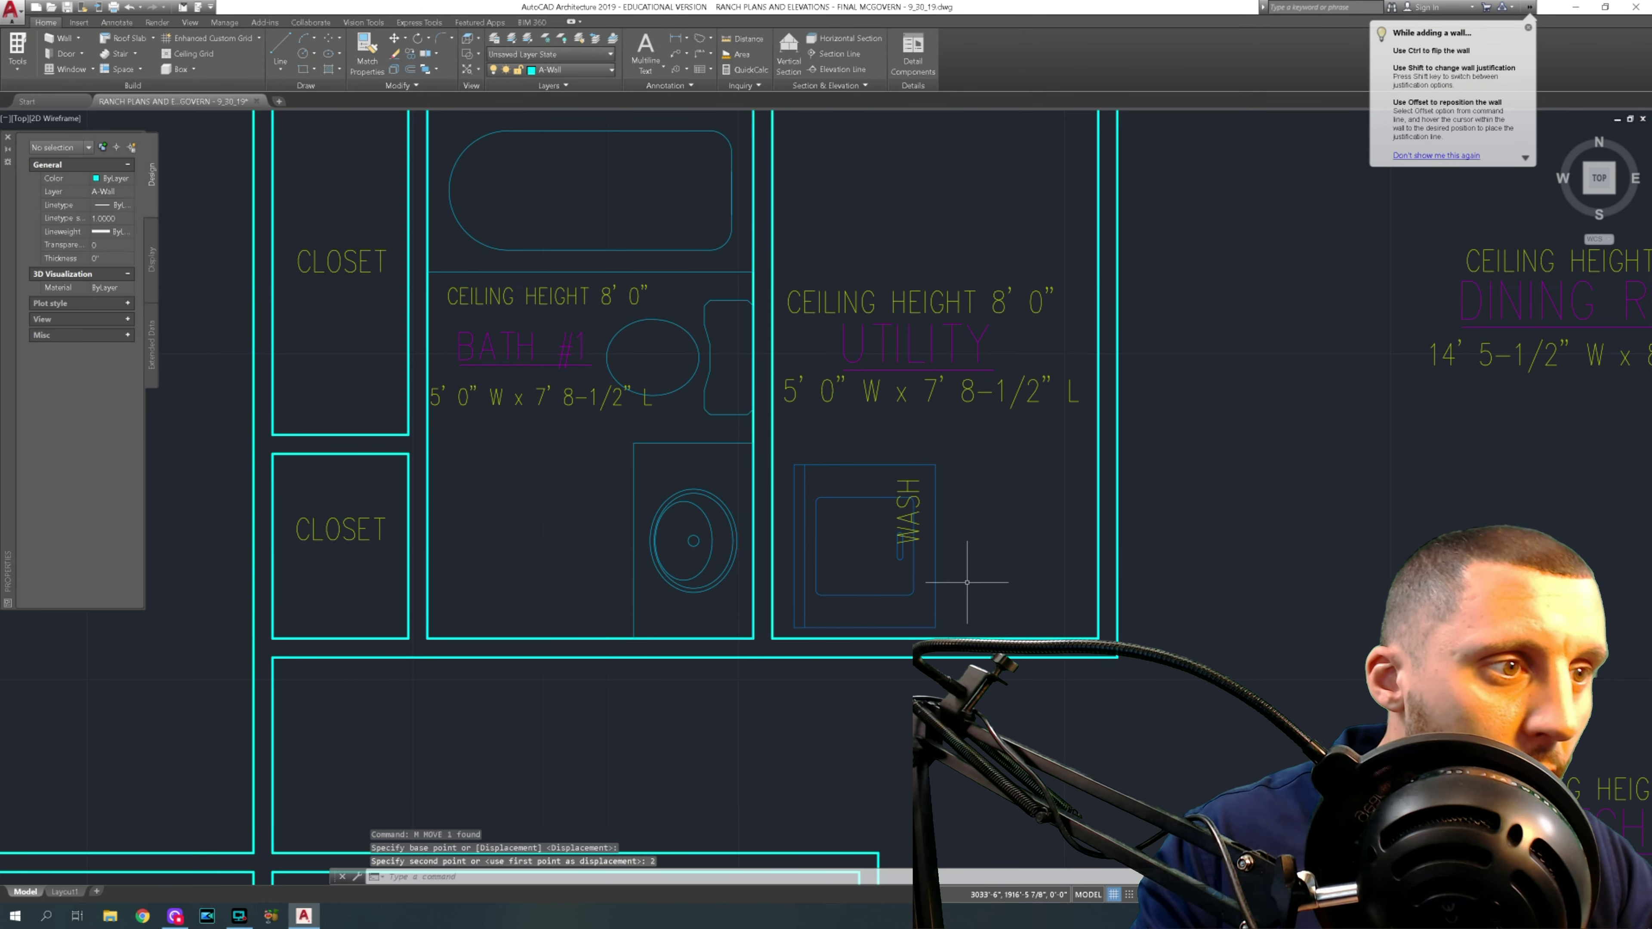
- Copy the washer directly above itself in the Utility room, placing the copy's lower corner on the washer's upper corner
left_click(959, 557)
left_click(976, 570)
type("copy")
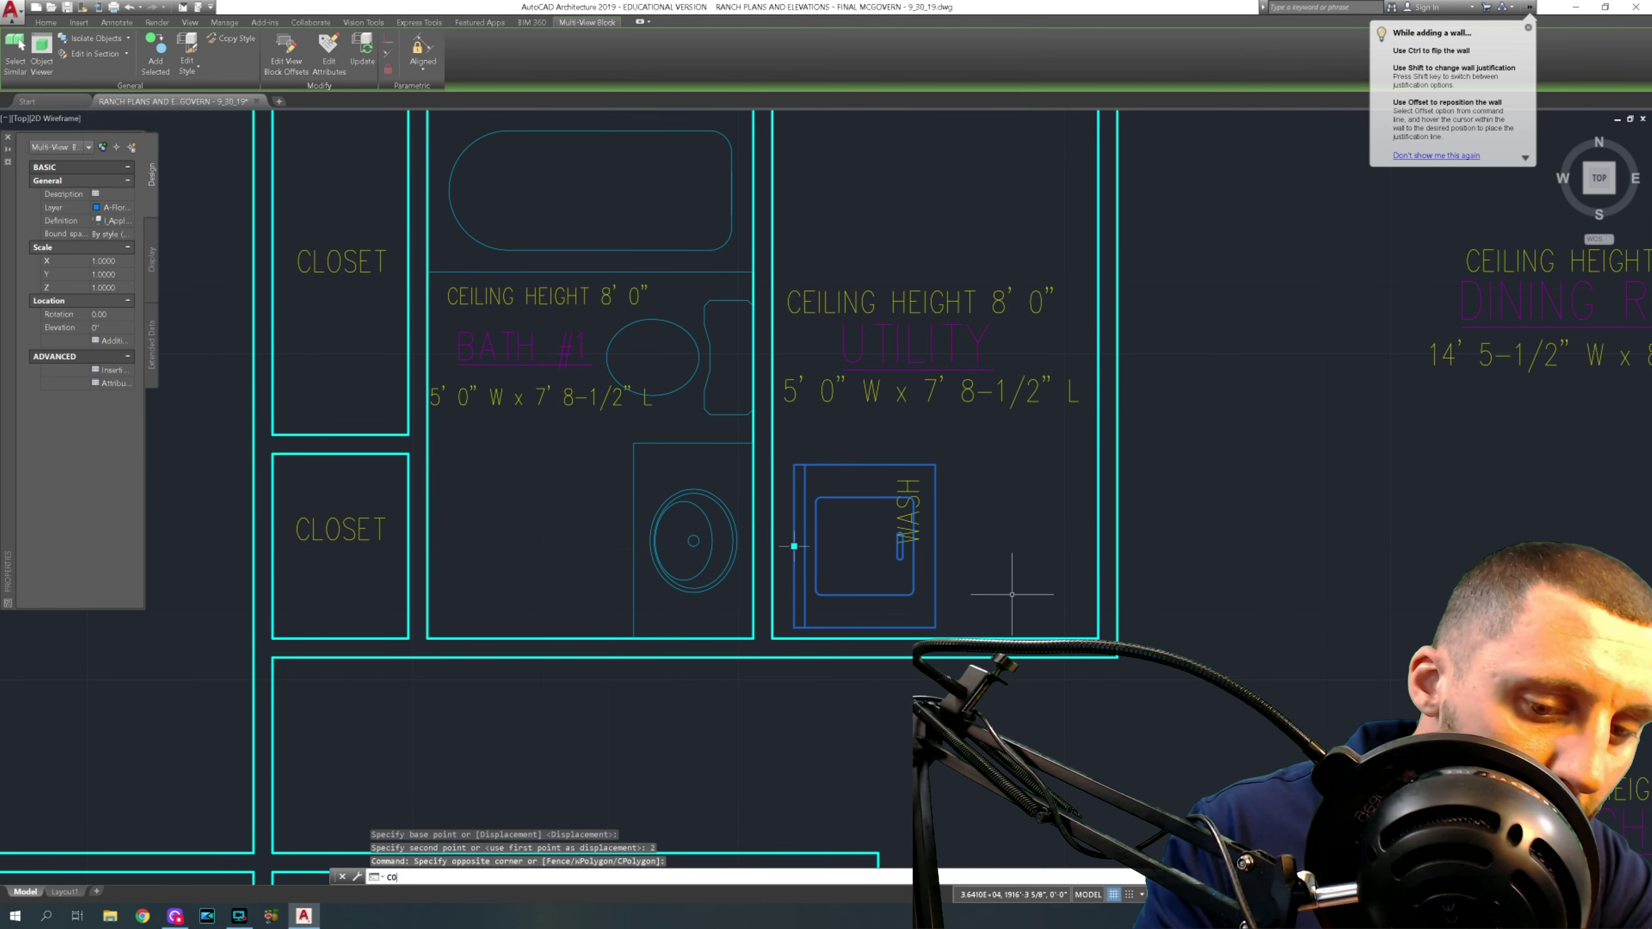
key("Return")
left_click(935, 629)
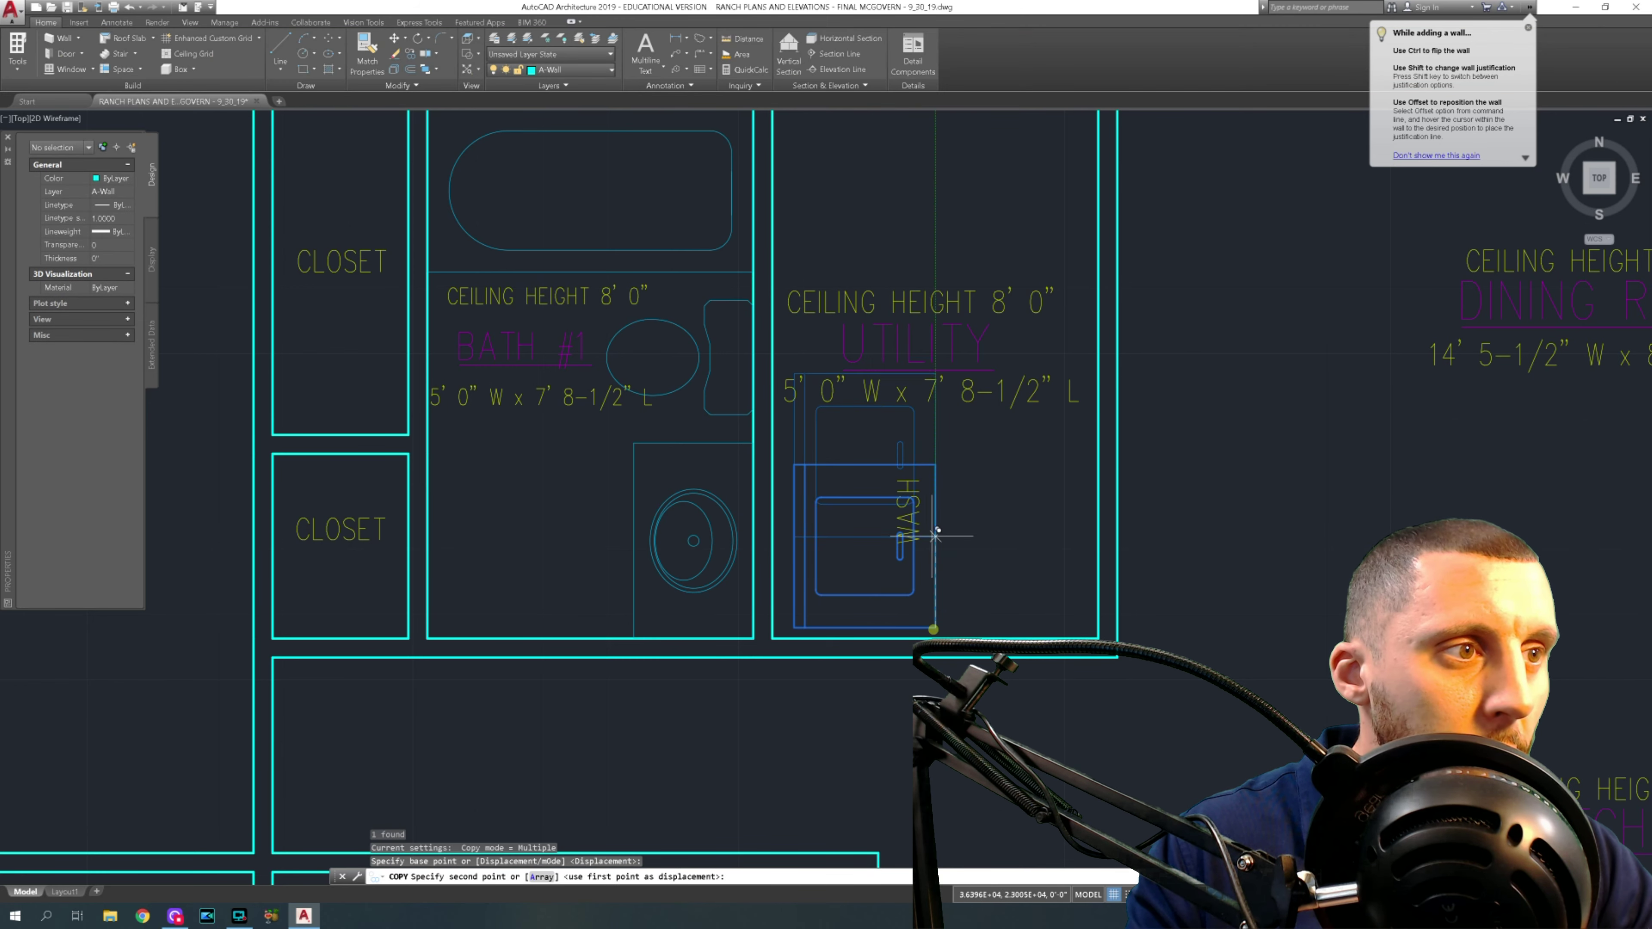
left_click(936, 465)
key("Escape")
- Move the upper appliance copy 2" up, away from the washer below it
left_click(959, 438)
left_click(907, 447)
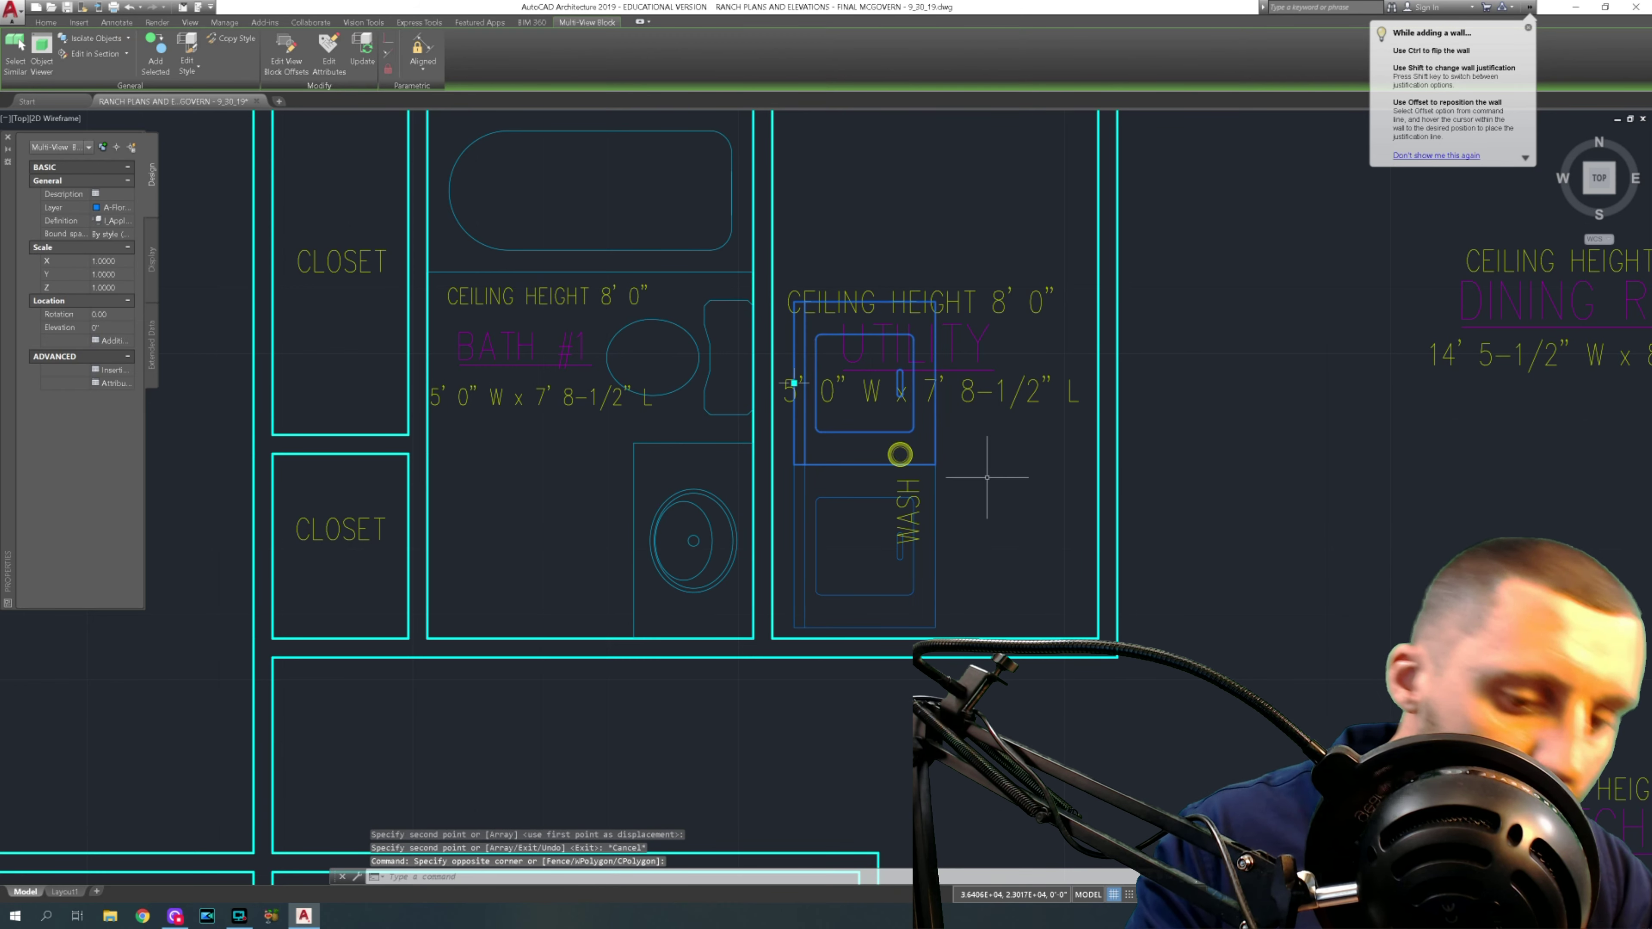
type("m")
key("Return")
left_click(1005, 527)
type("2")
key("Return")
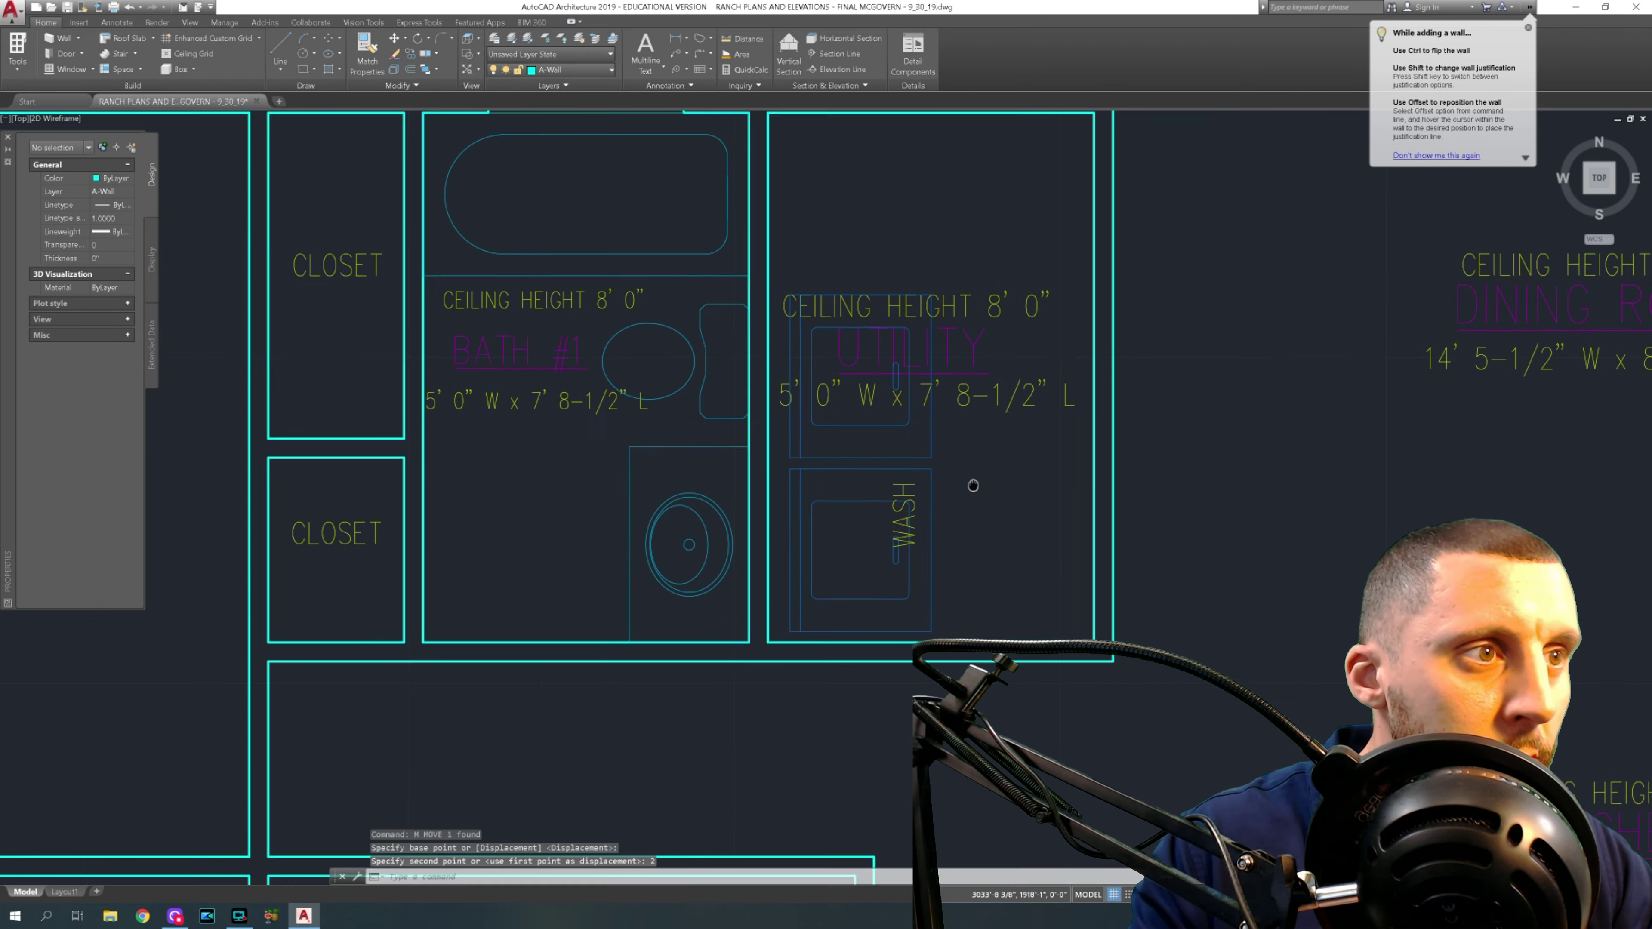
- Move both appliances and the WASH label straight up by the upper appliance's back corner to the Utility room's upper wall
middle_click_drag(1004, 507, 968, 535)
left_click(930, 473)
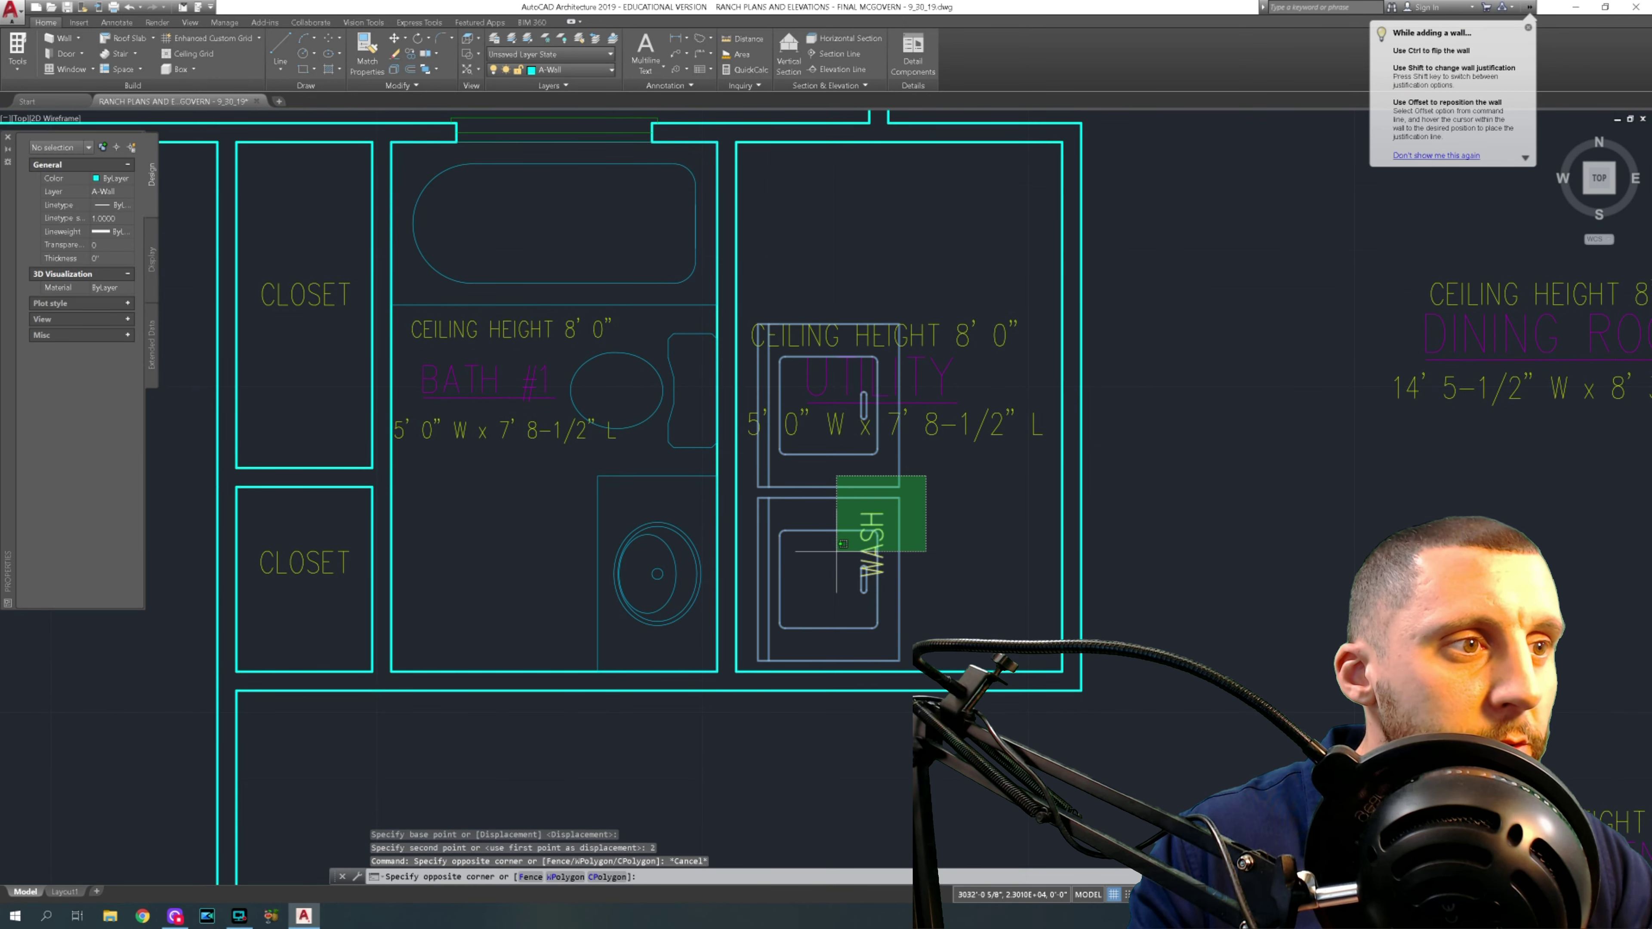
left_click(843, 544)
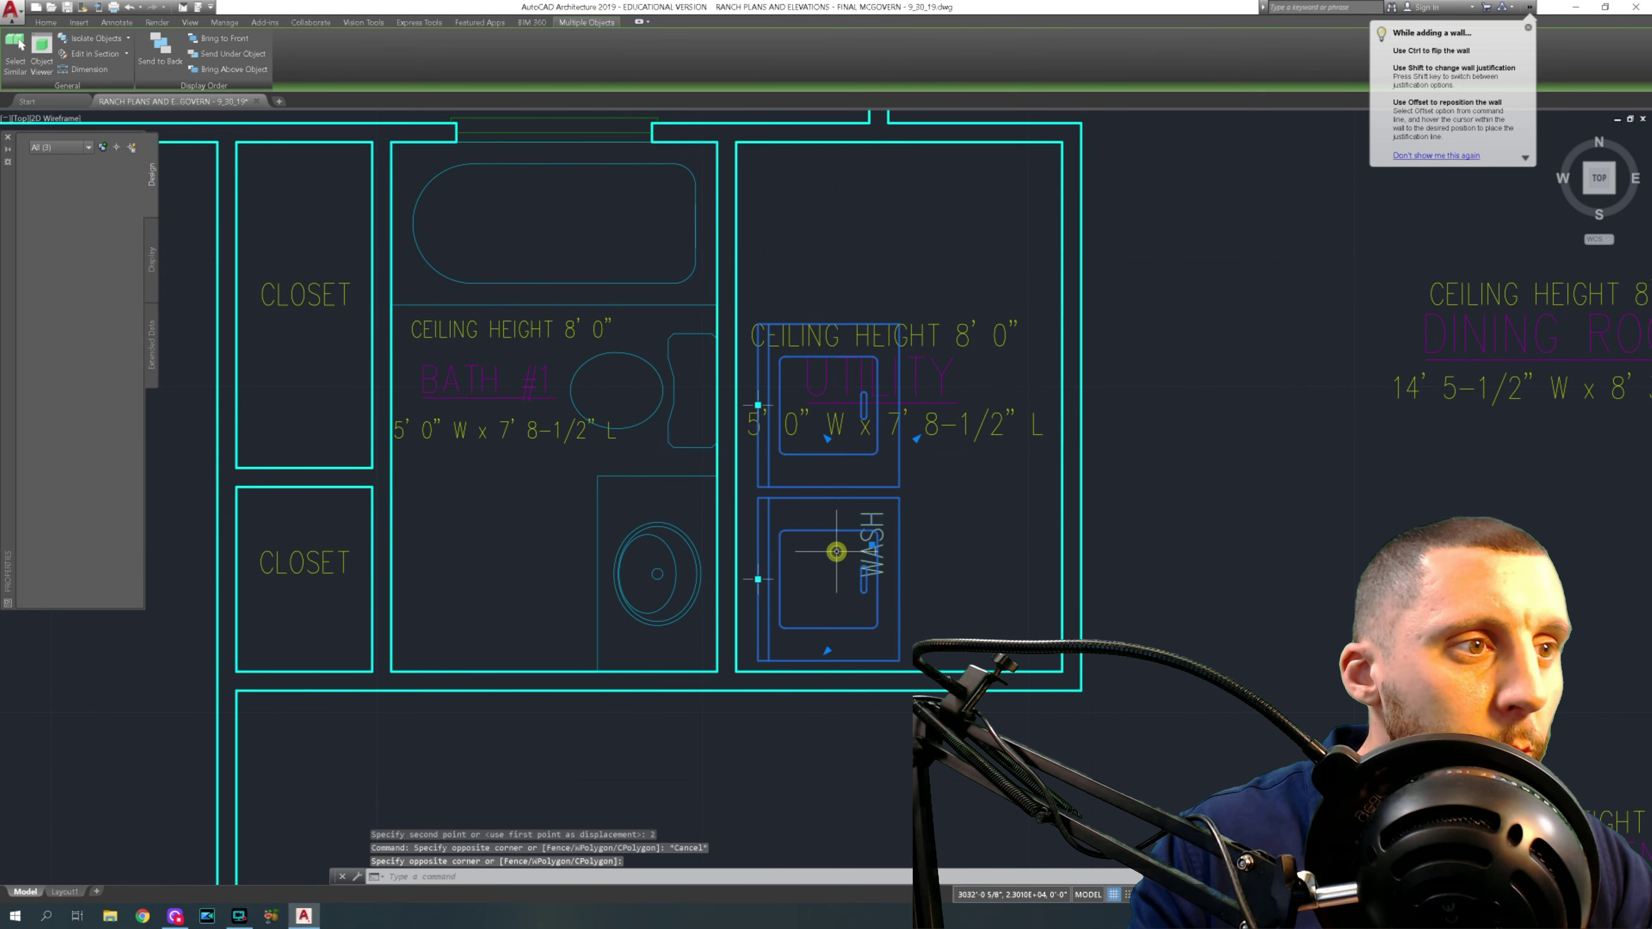
type("m")
key("Return")
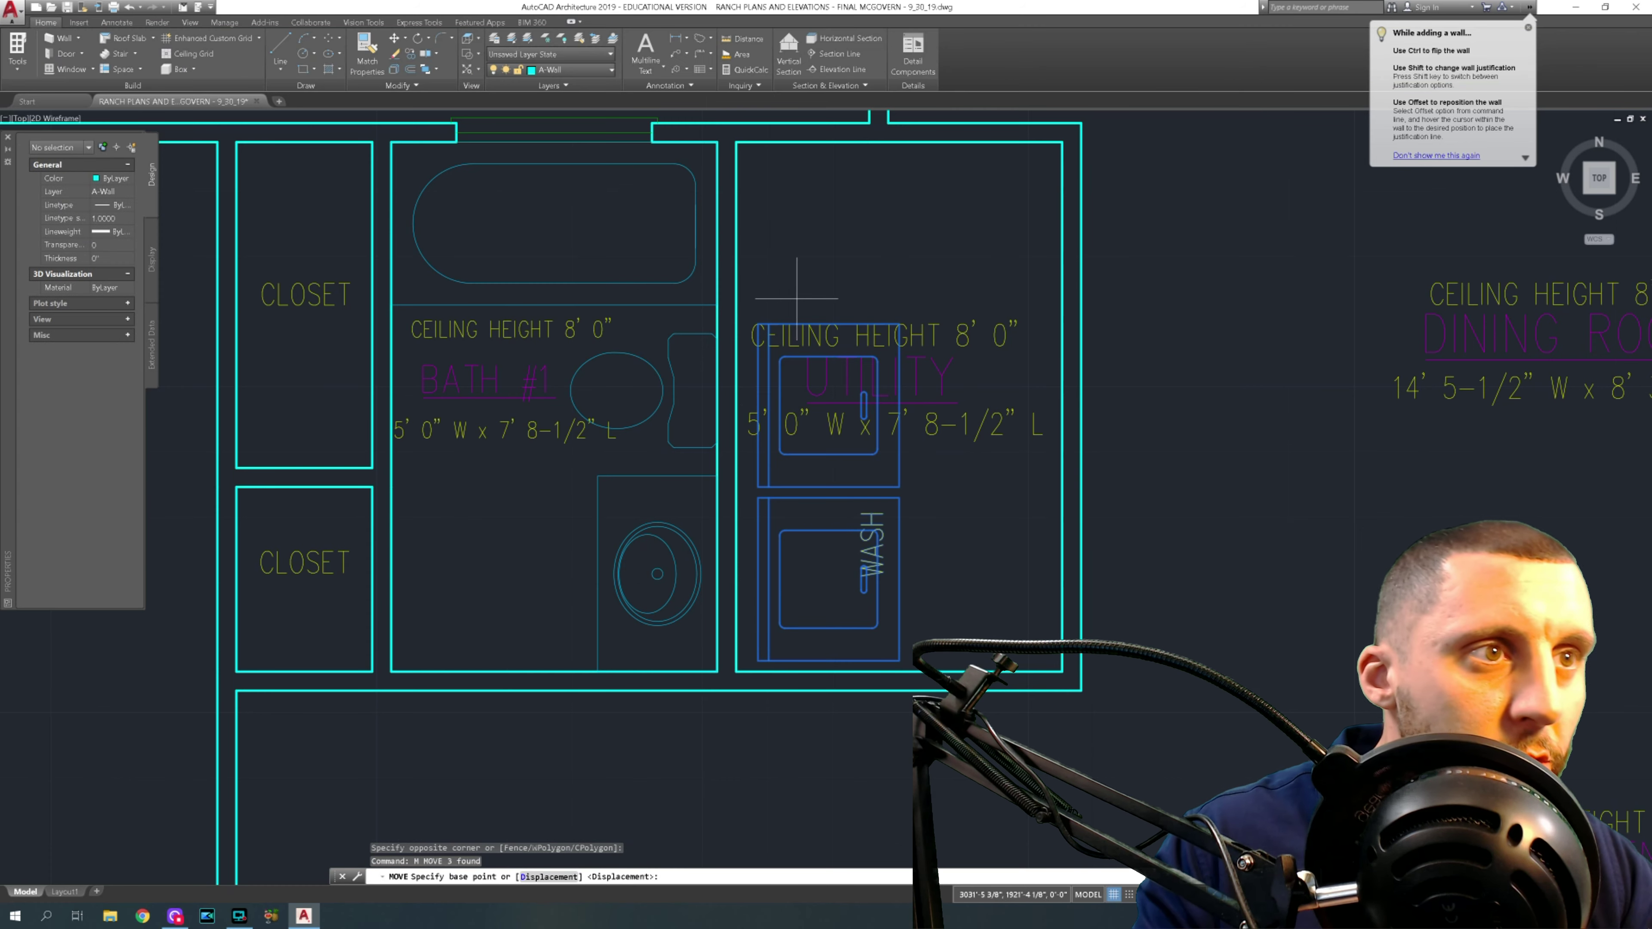
left_click(757, 324)
left_click(758, 143)
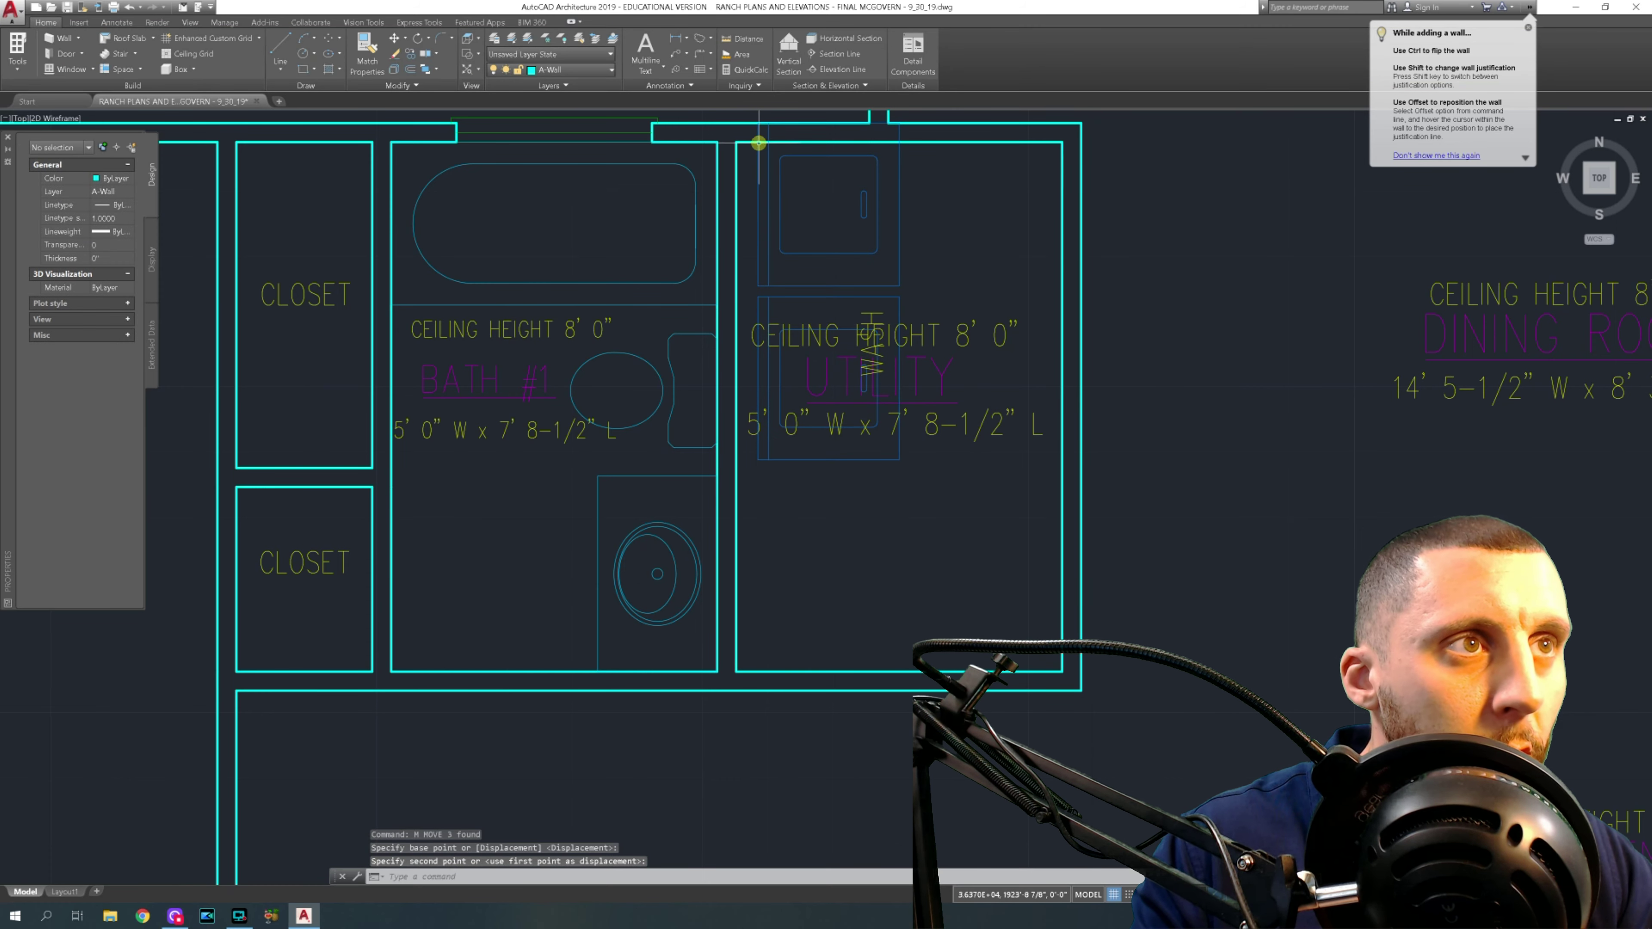
- Move both appliances and the WASH label down so the upper appliance's back corner meets the upper wall's inner face
left_click(949, 185)
left_click(886, 194)
left_click(919, 300)
left_click(887, 309)
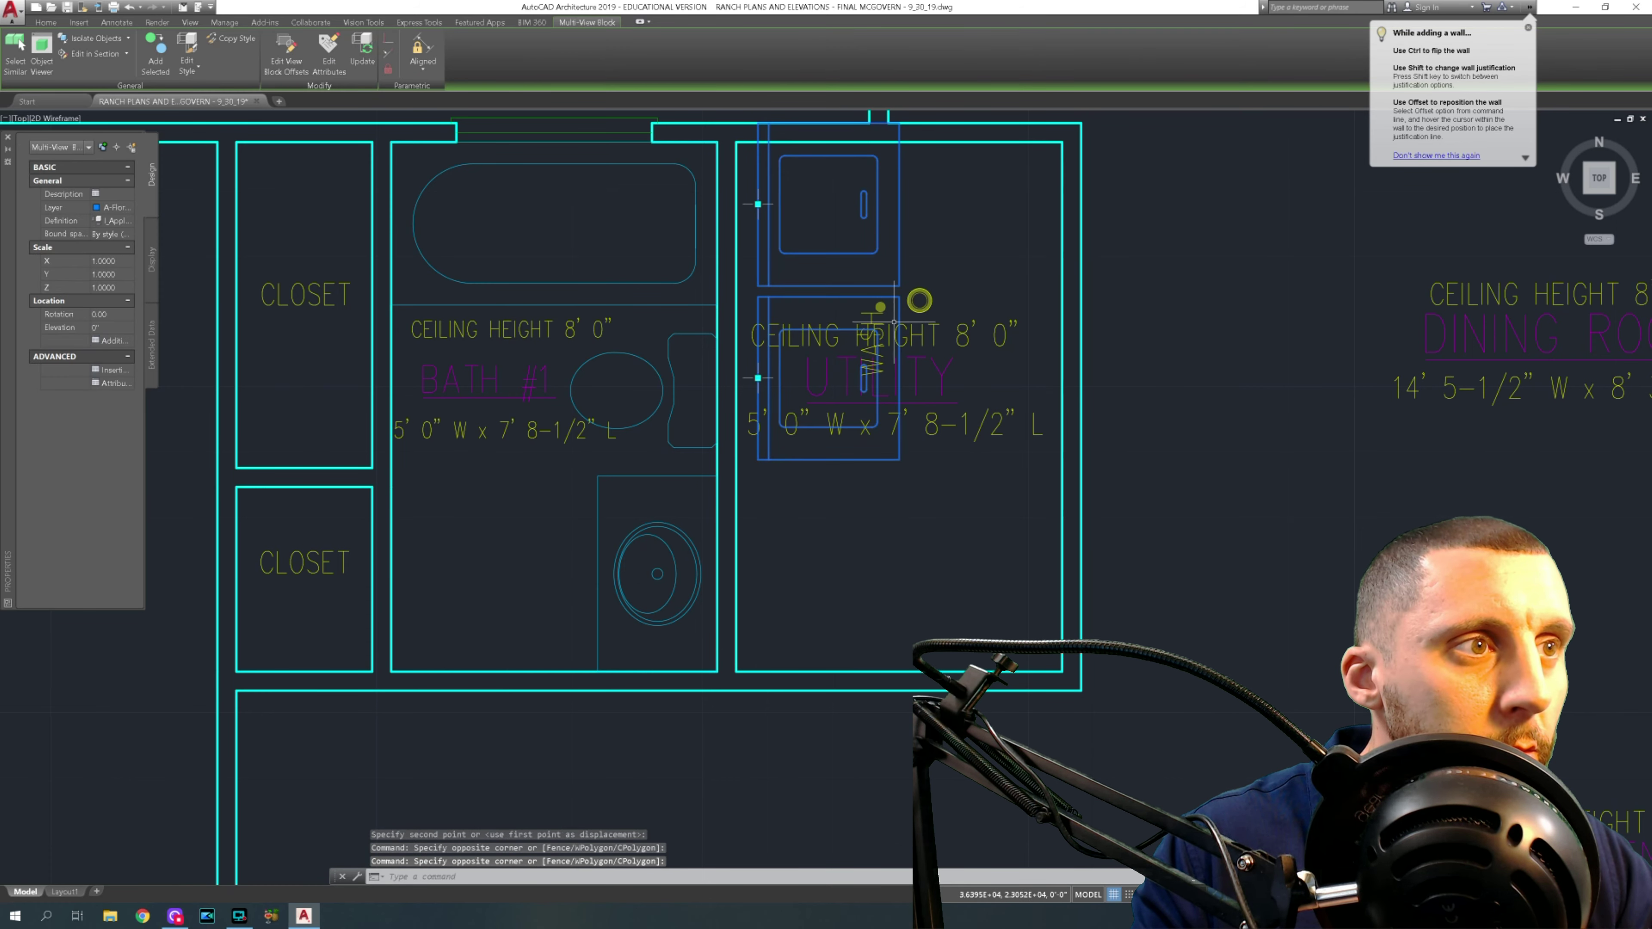
type("m")
key("Return")
middle_click_drag(970, 294, 965, 340)
middle_click_drag(891, 260, 881, 300)
left_click(742, 209)
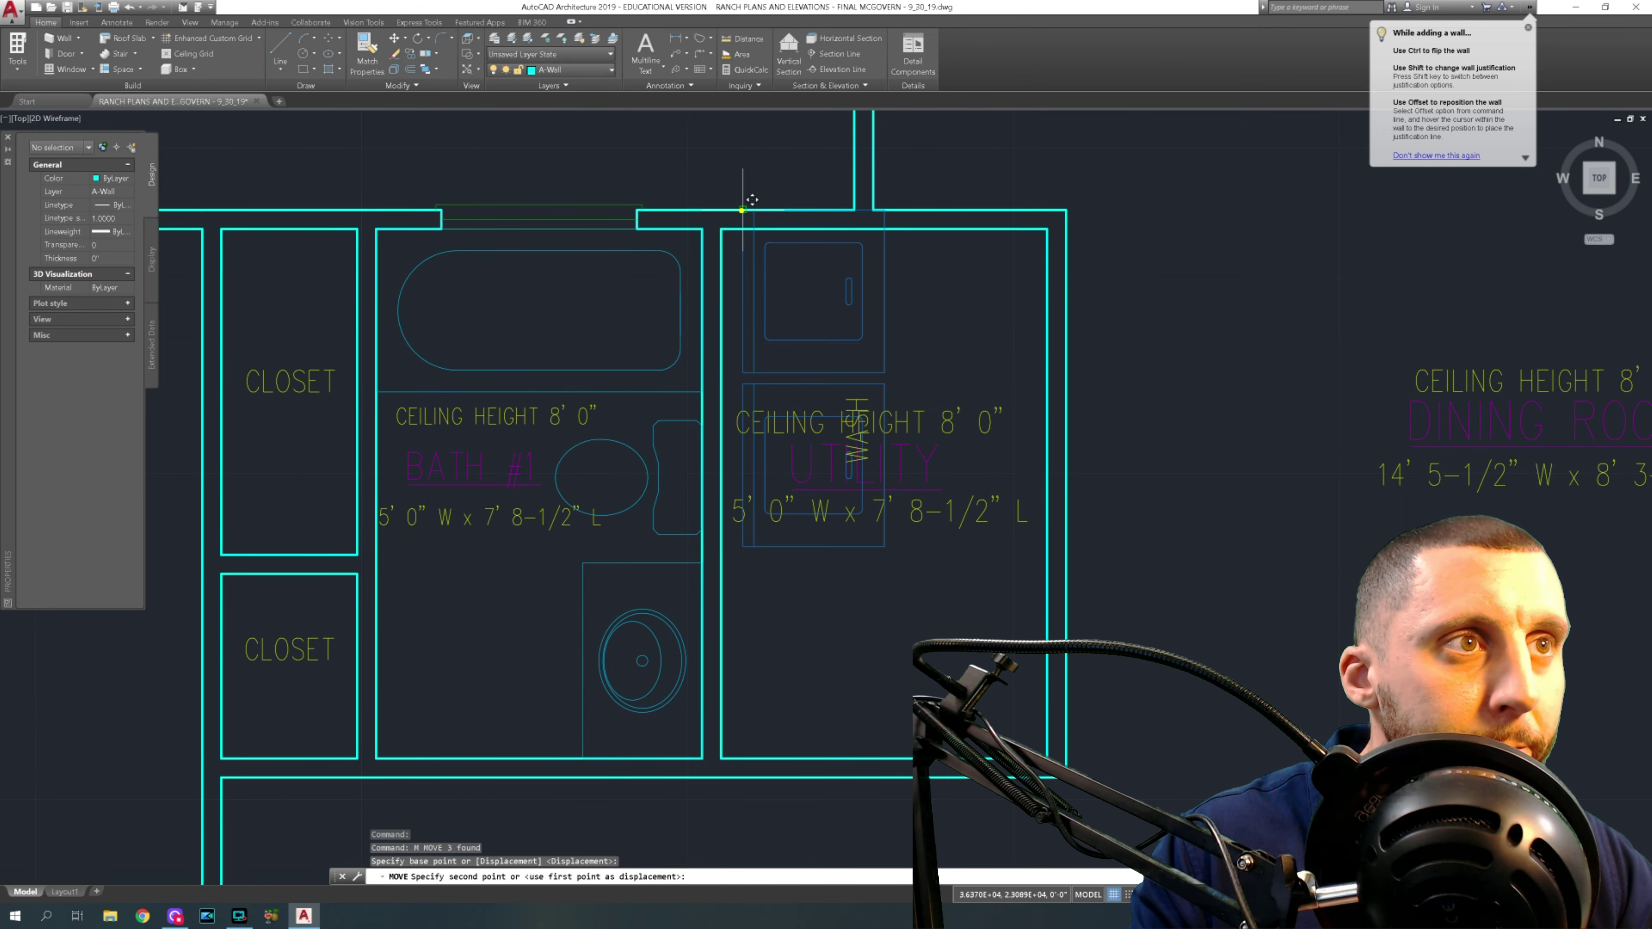
left_click(741, 229)
- Move both appliances 2" down, away from the Utility room's upper wall
left_click(915, 276)
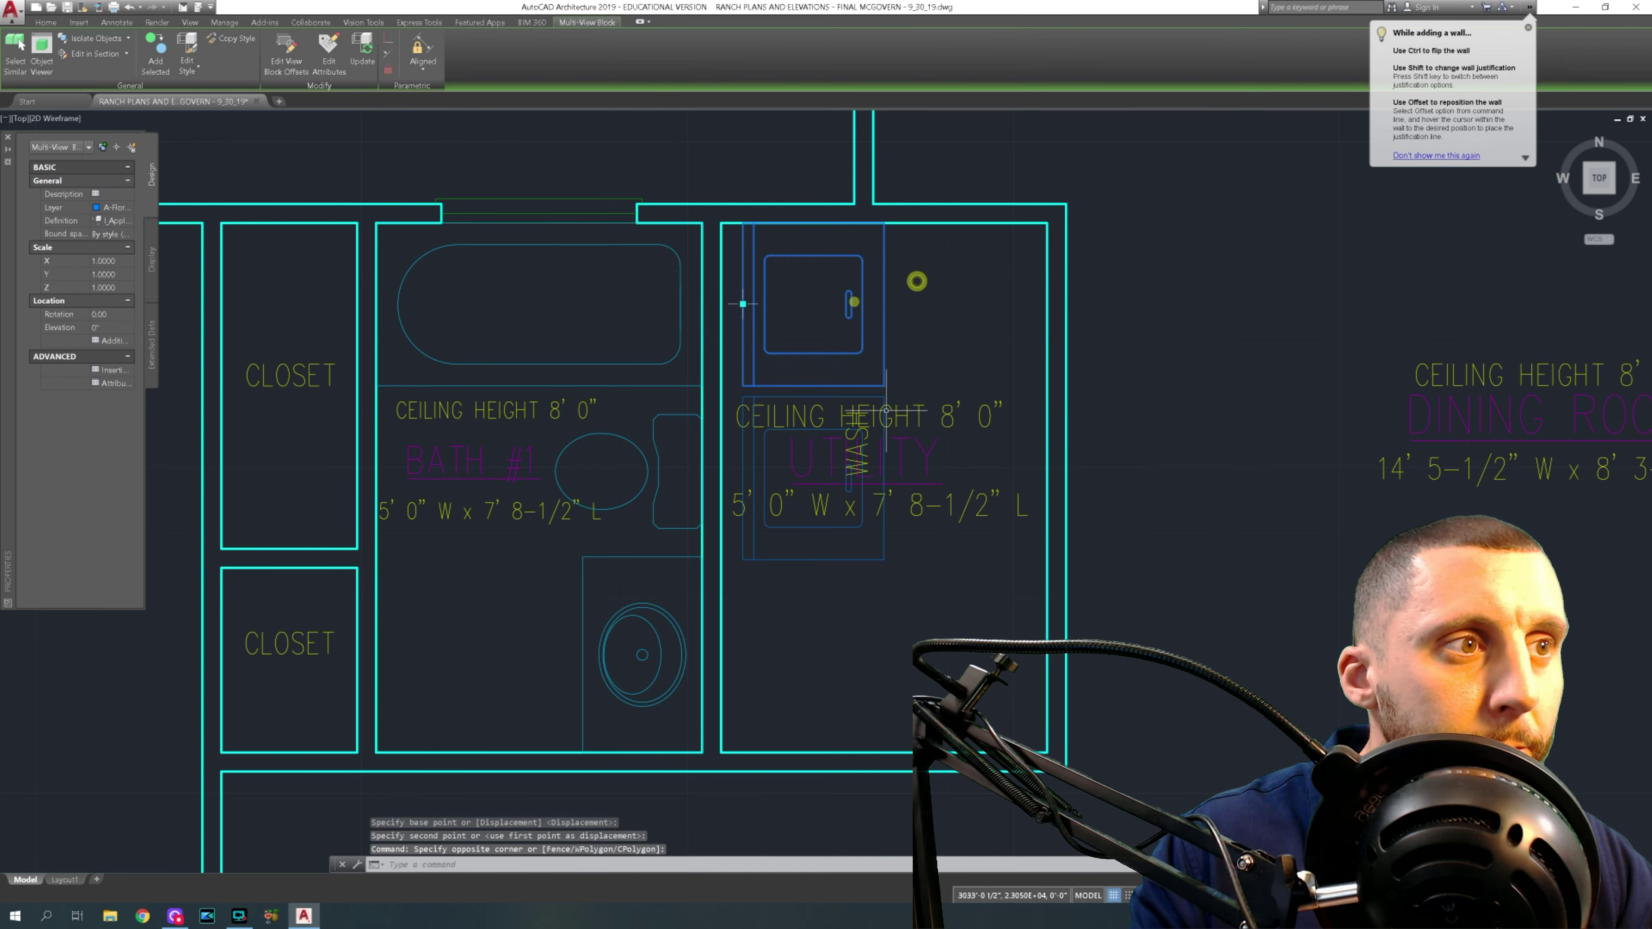
left_click(868, 572)
type("m")
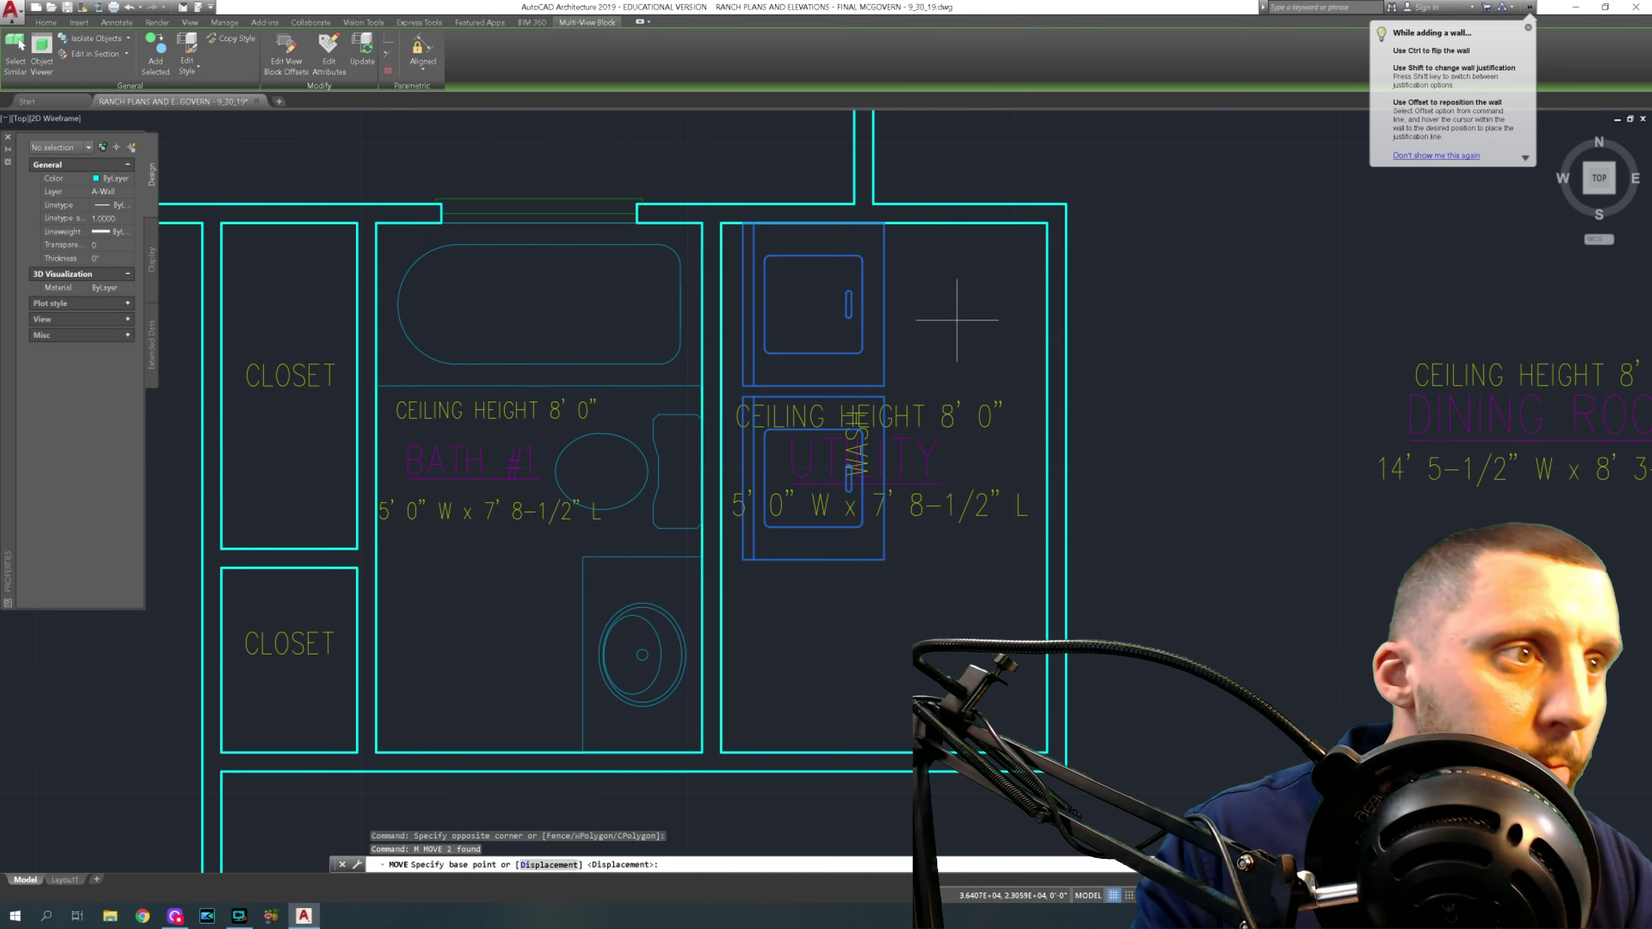
key("Return")
left_click(958, 265)
left_click(960, 276)
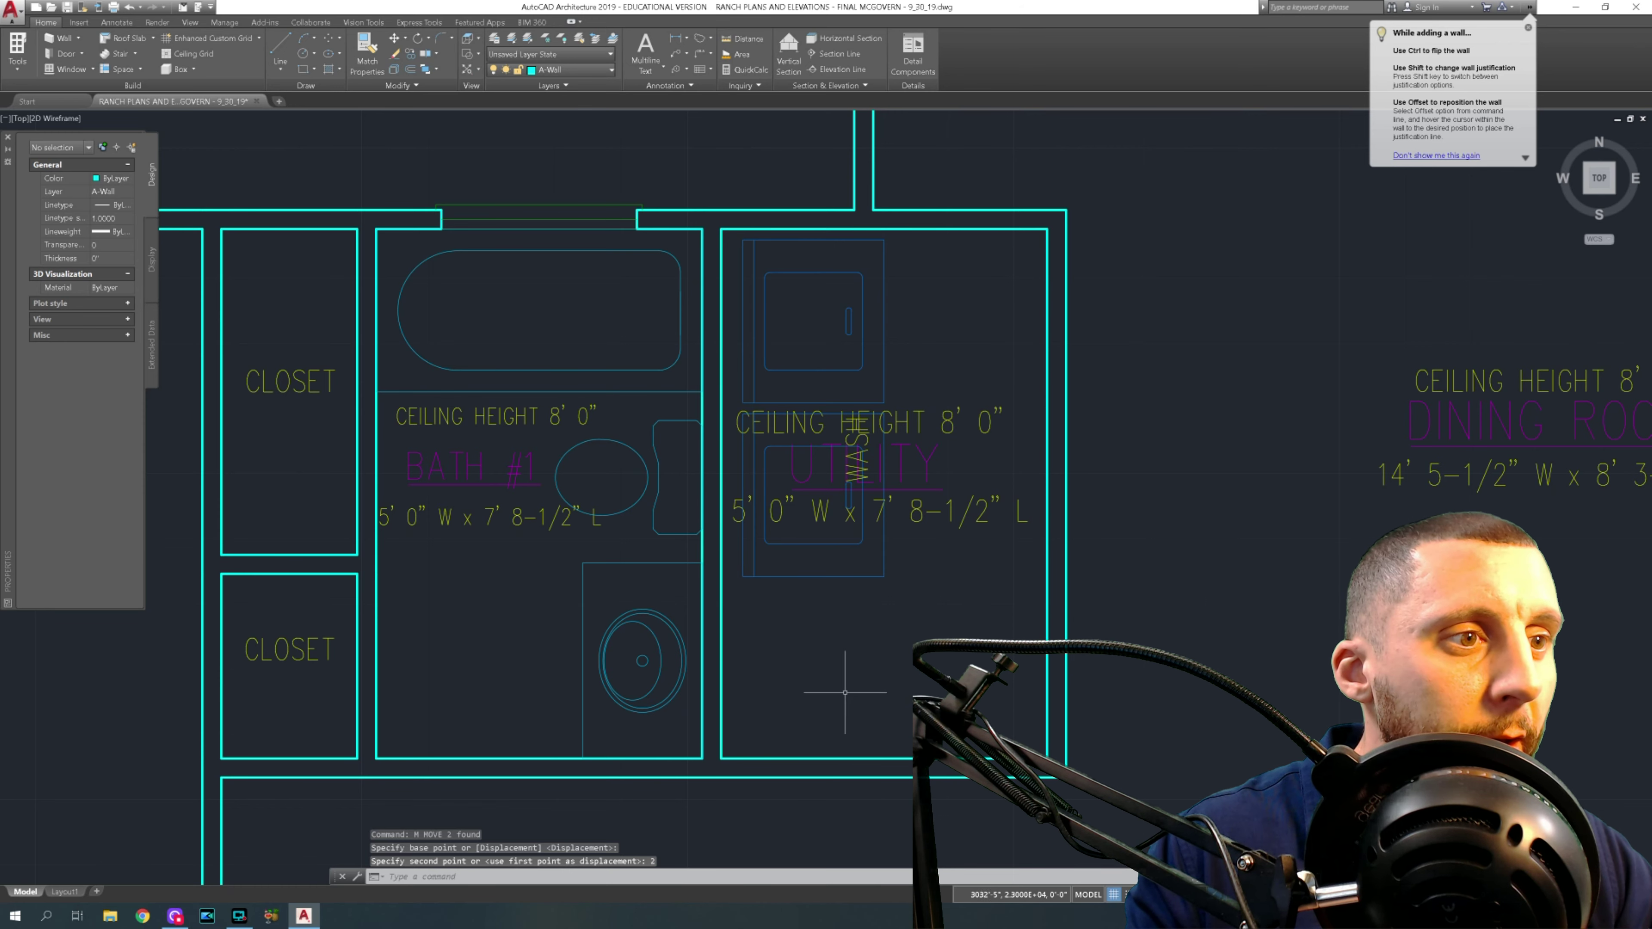
- Draw a 20" by 20" rectangle in the Utility room's lower corner near the Bath #1 wall
middle_click_drag(491, 255, 491, 198)
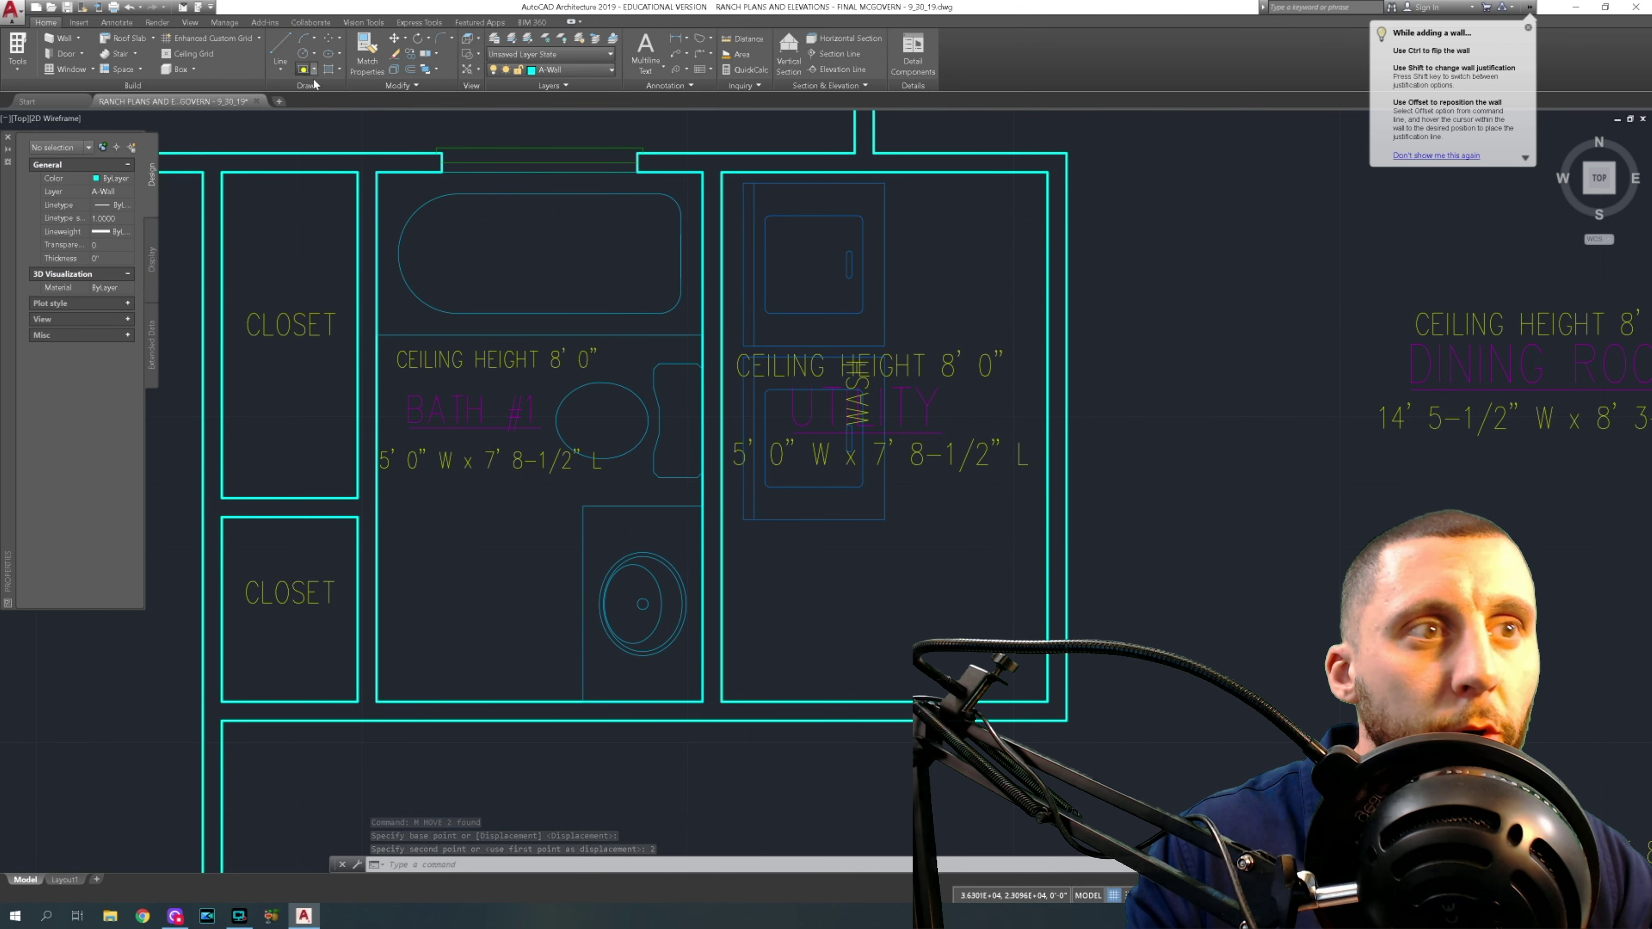
left_click(304, 68)
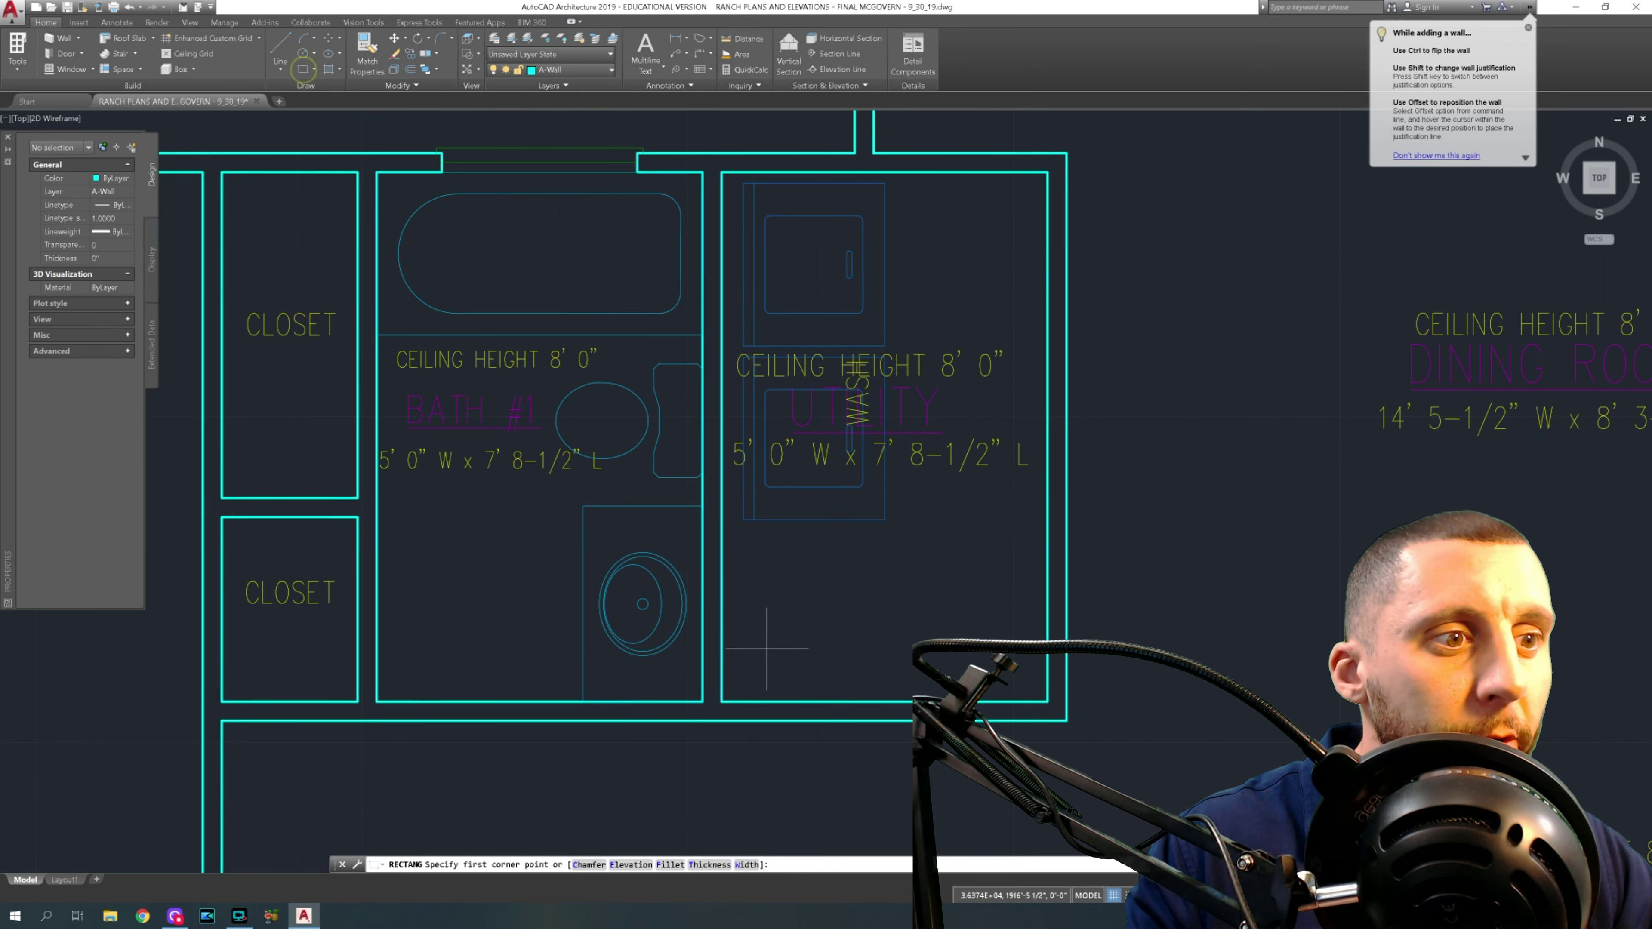
left_click(744, 683)
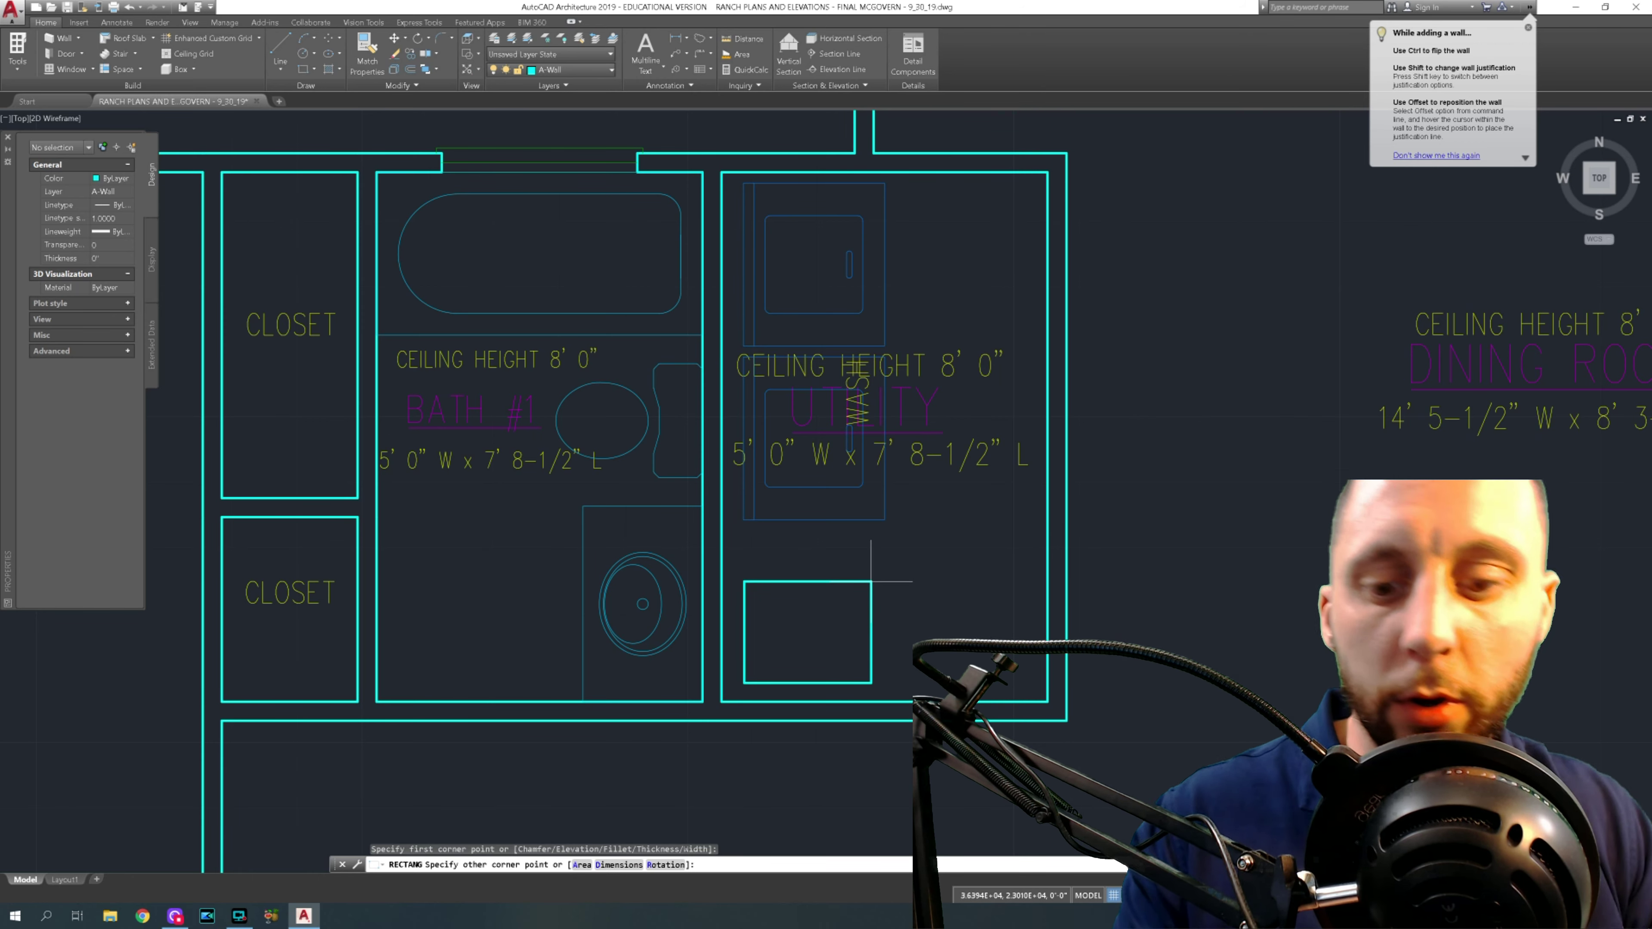
key("F8")
type("@20,20")
key("Return")
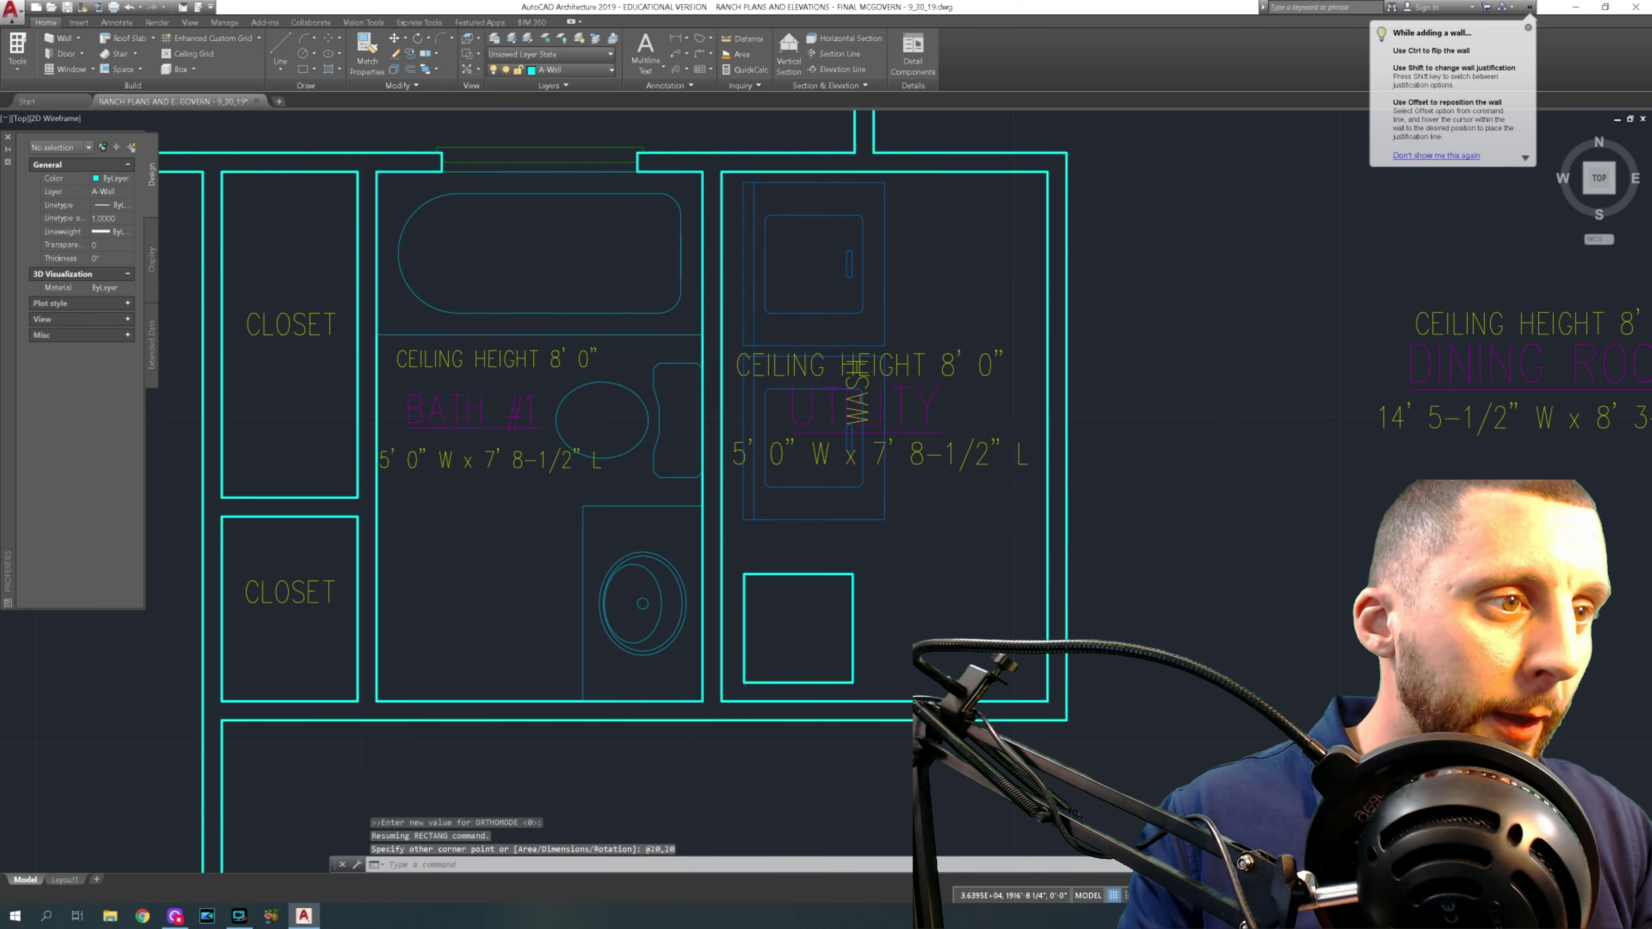
- Move the square by its lower corner into the Utility room corner between the Bath #1 wall and the lower wall
middle_click_drag(895, 673, 853, 566)
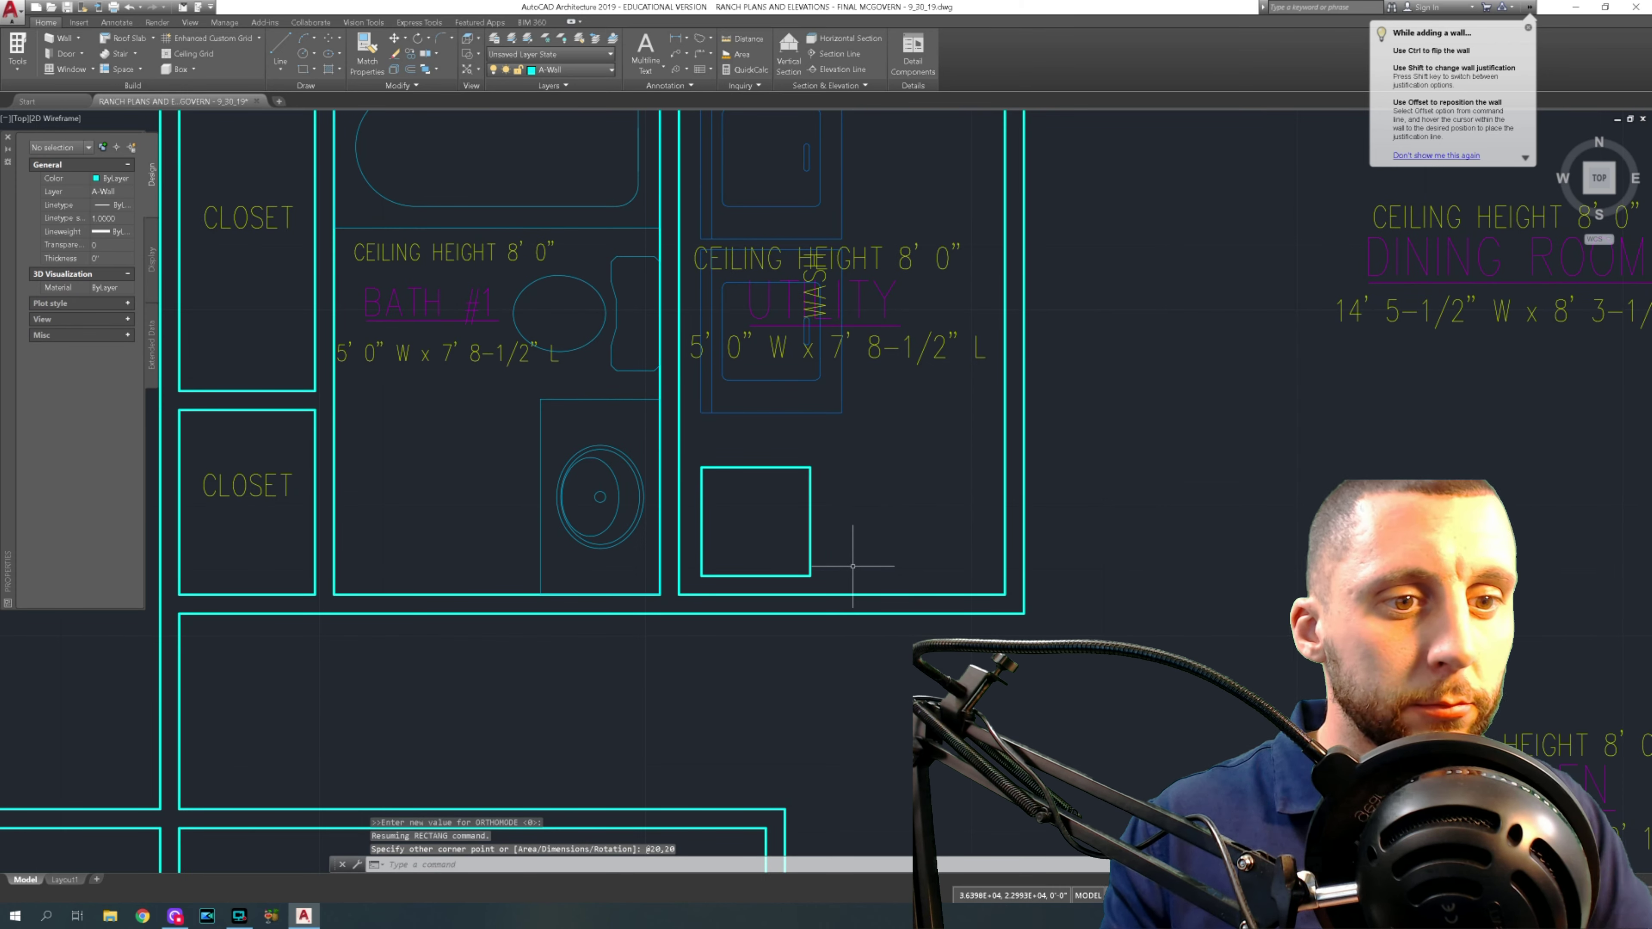
type("m")
key("Return")
left_click(721, 555)
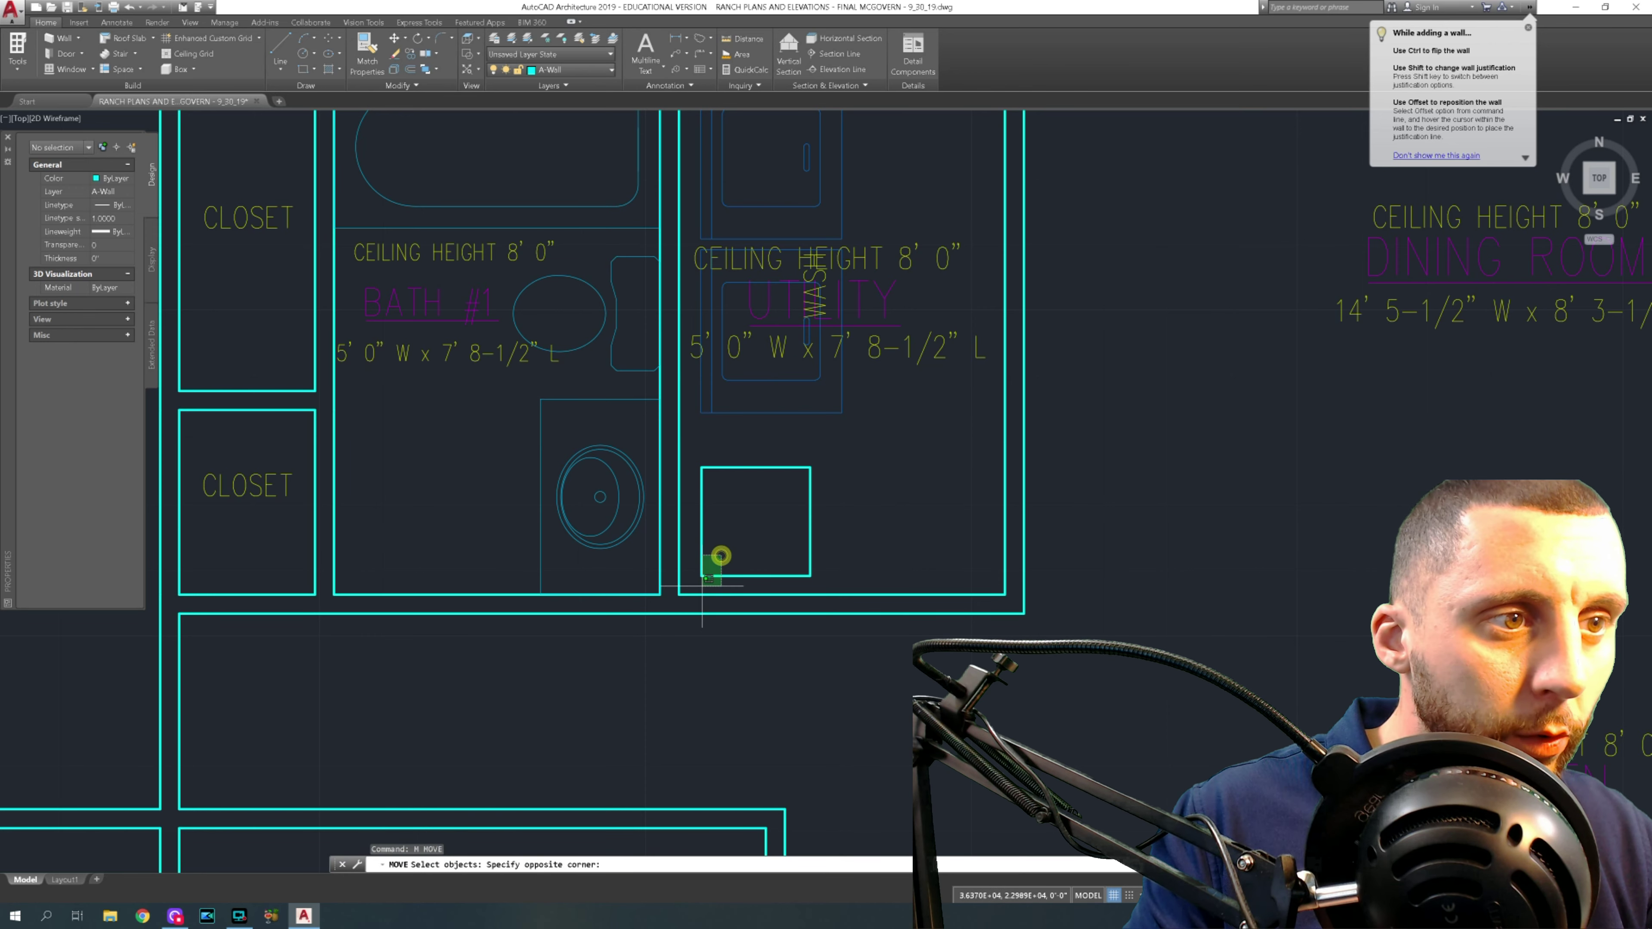
left_click(703, 586)
key("Return")
left_click(702, 575)
left_click(681, 594)
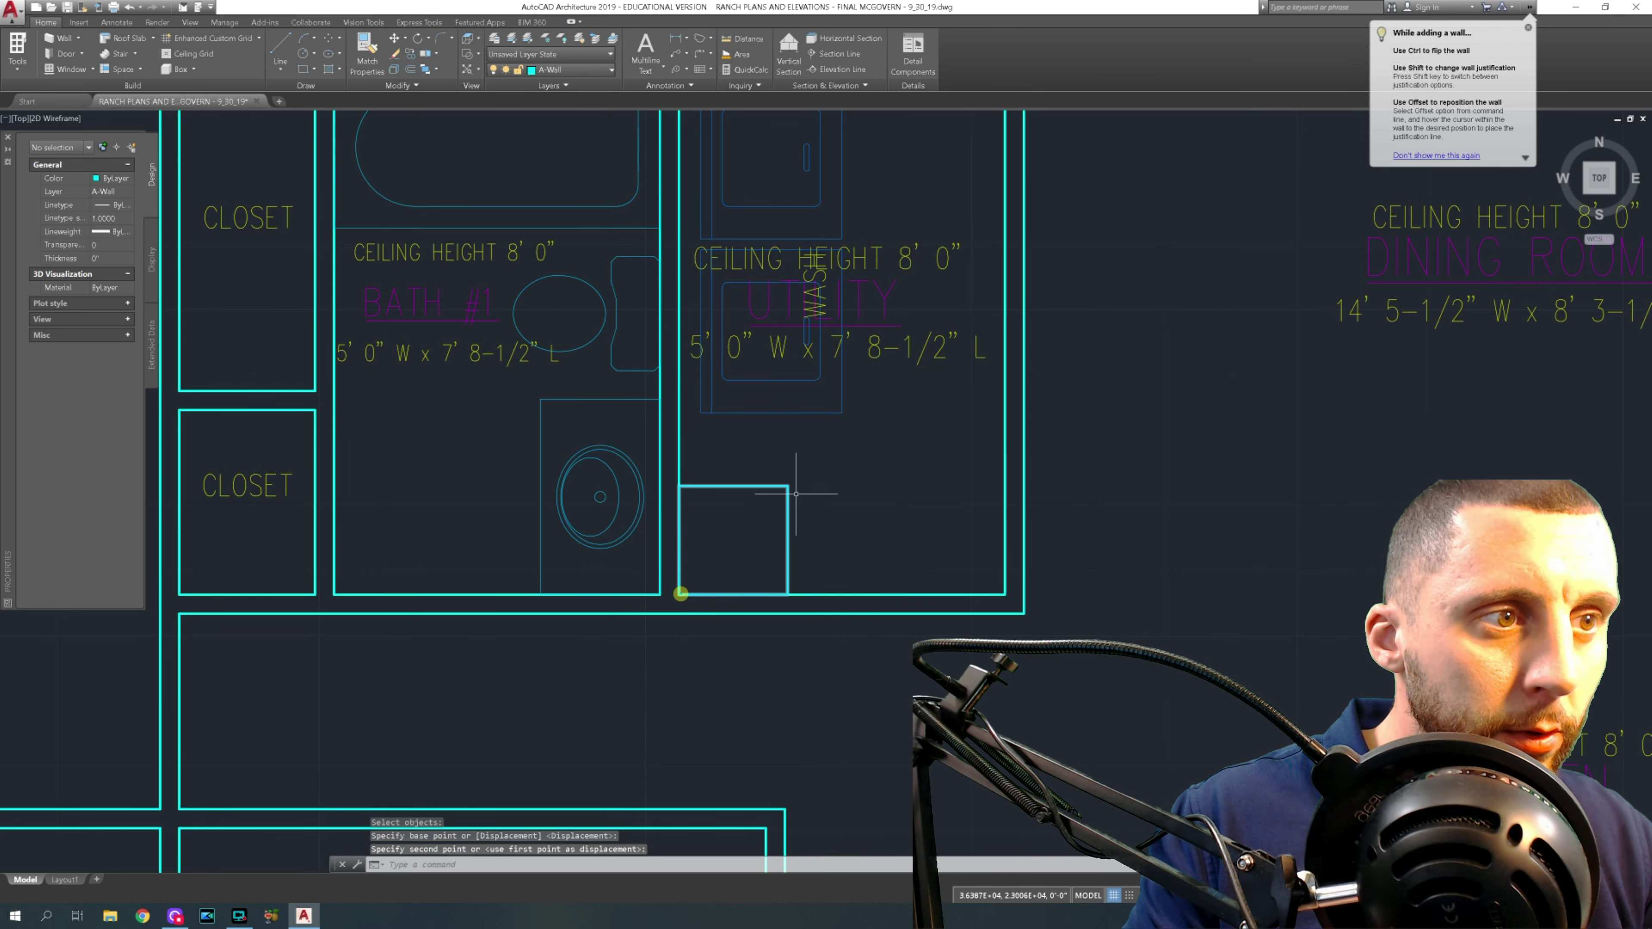
- Move the square 2" away from the Bath #1 wall and 2" up from the Utility room's lower wall
left_click(787, 502)
left_click(705, 571)
type("m")
key("Return")
left_click(859, 484)
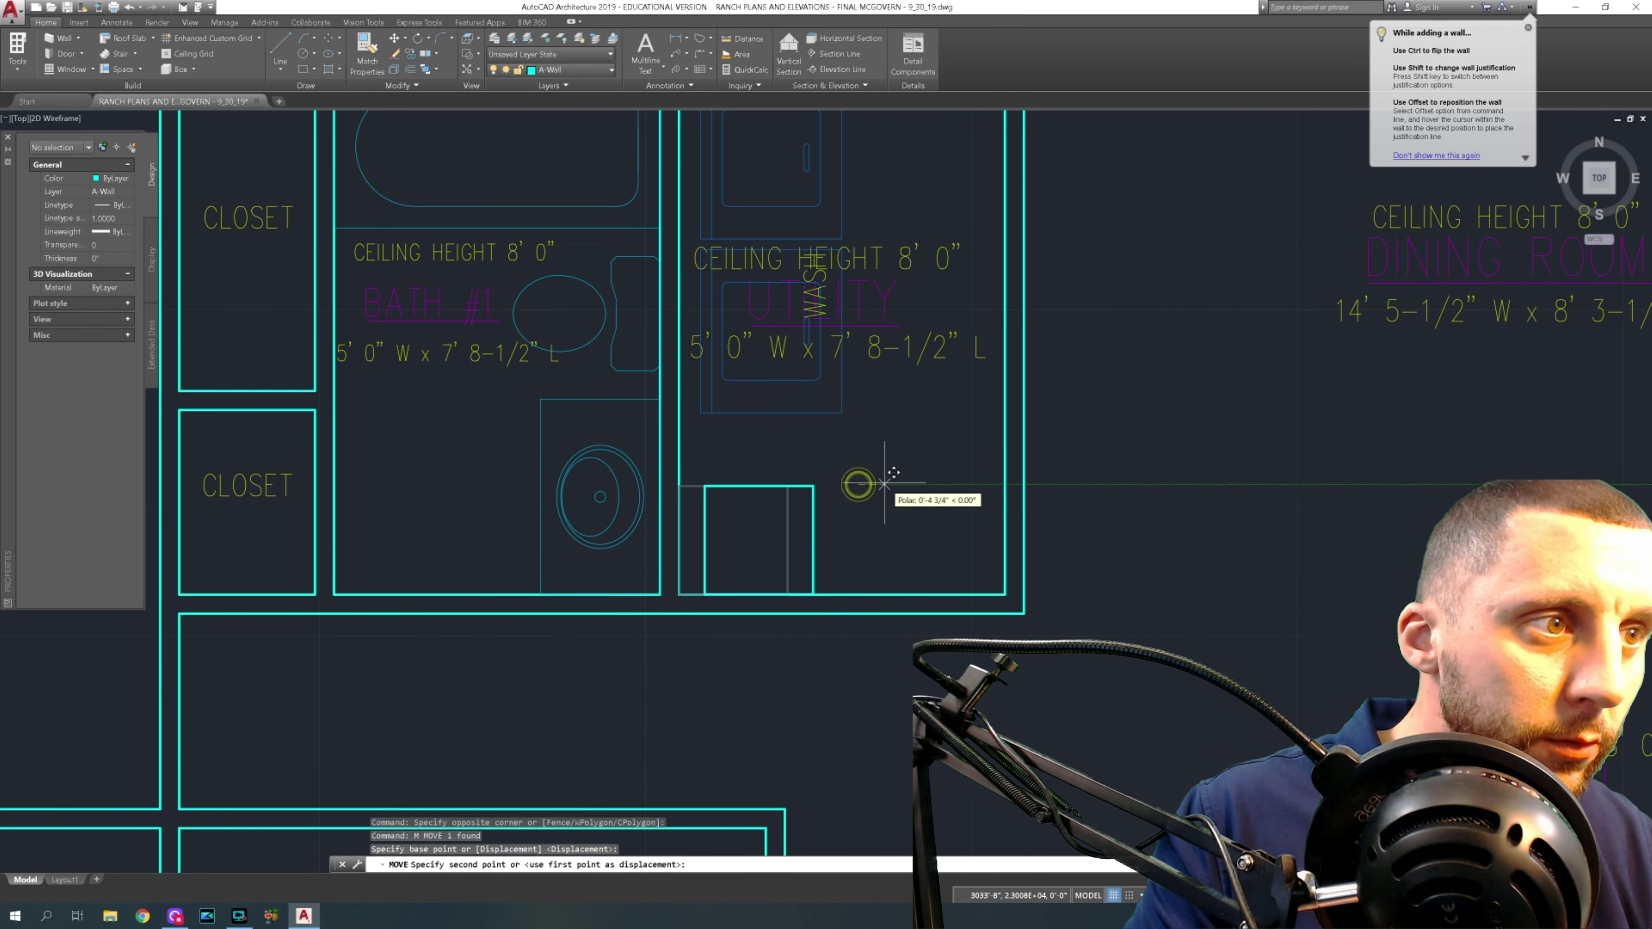
type("2")
key("Return")
scroll(815, 539, "down", 2)
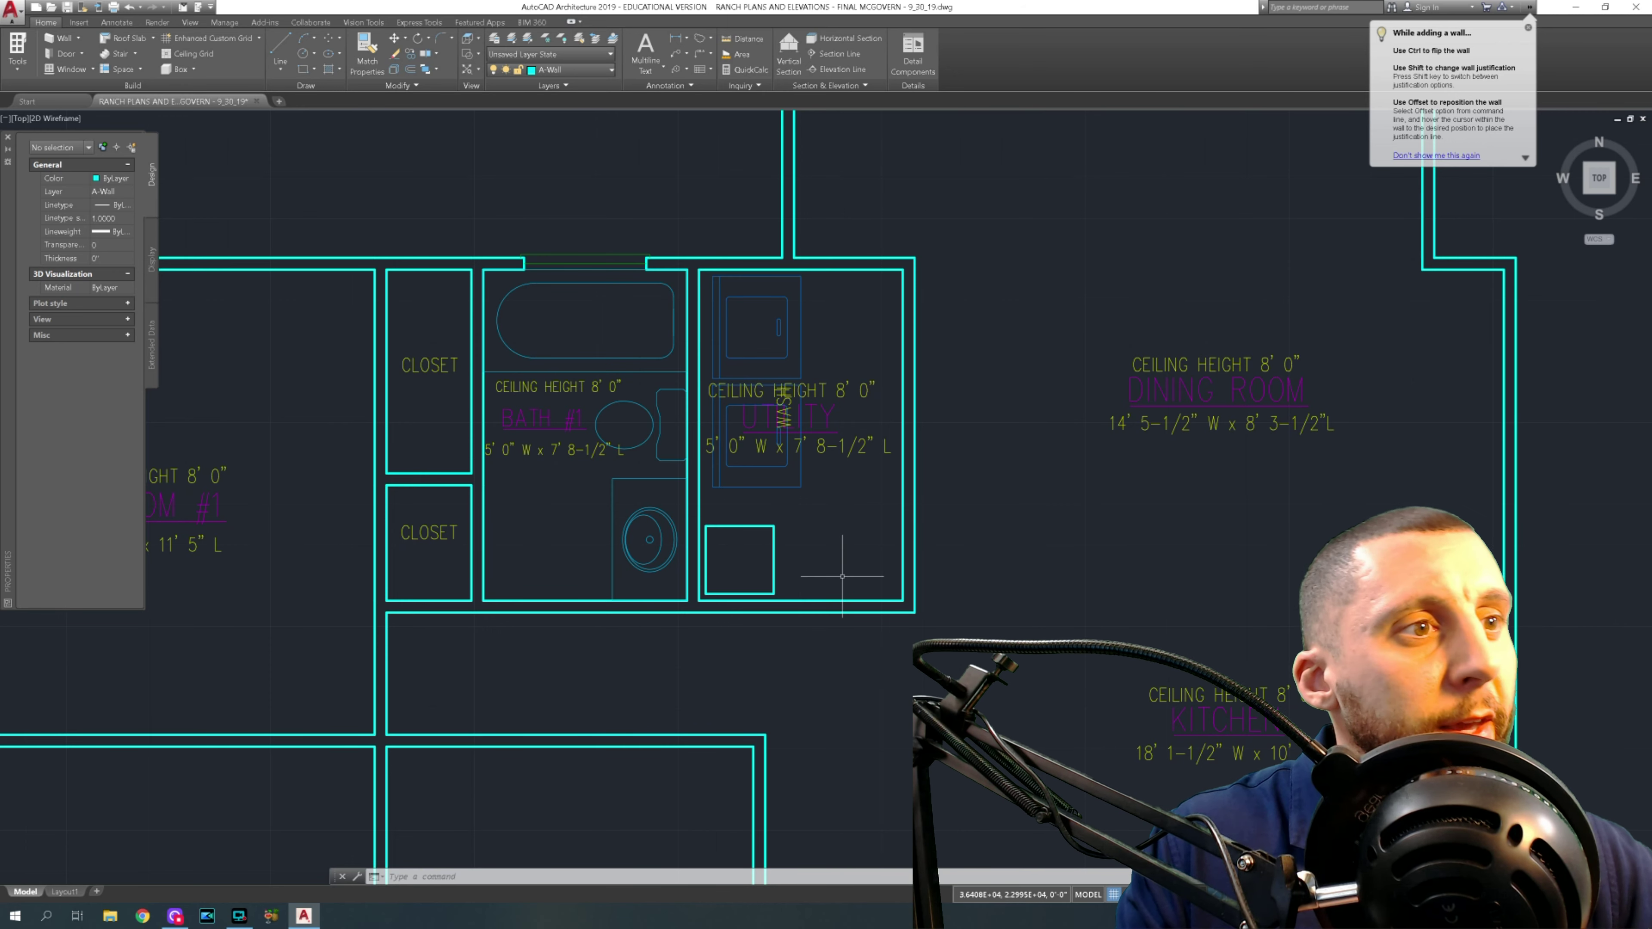
- Delete the lower of the two appliances in the Utility room
left_click(840, 484)
left_click(821, 475)
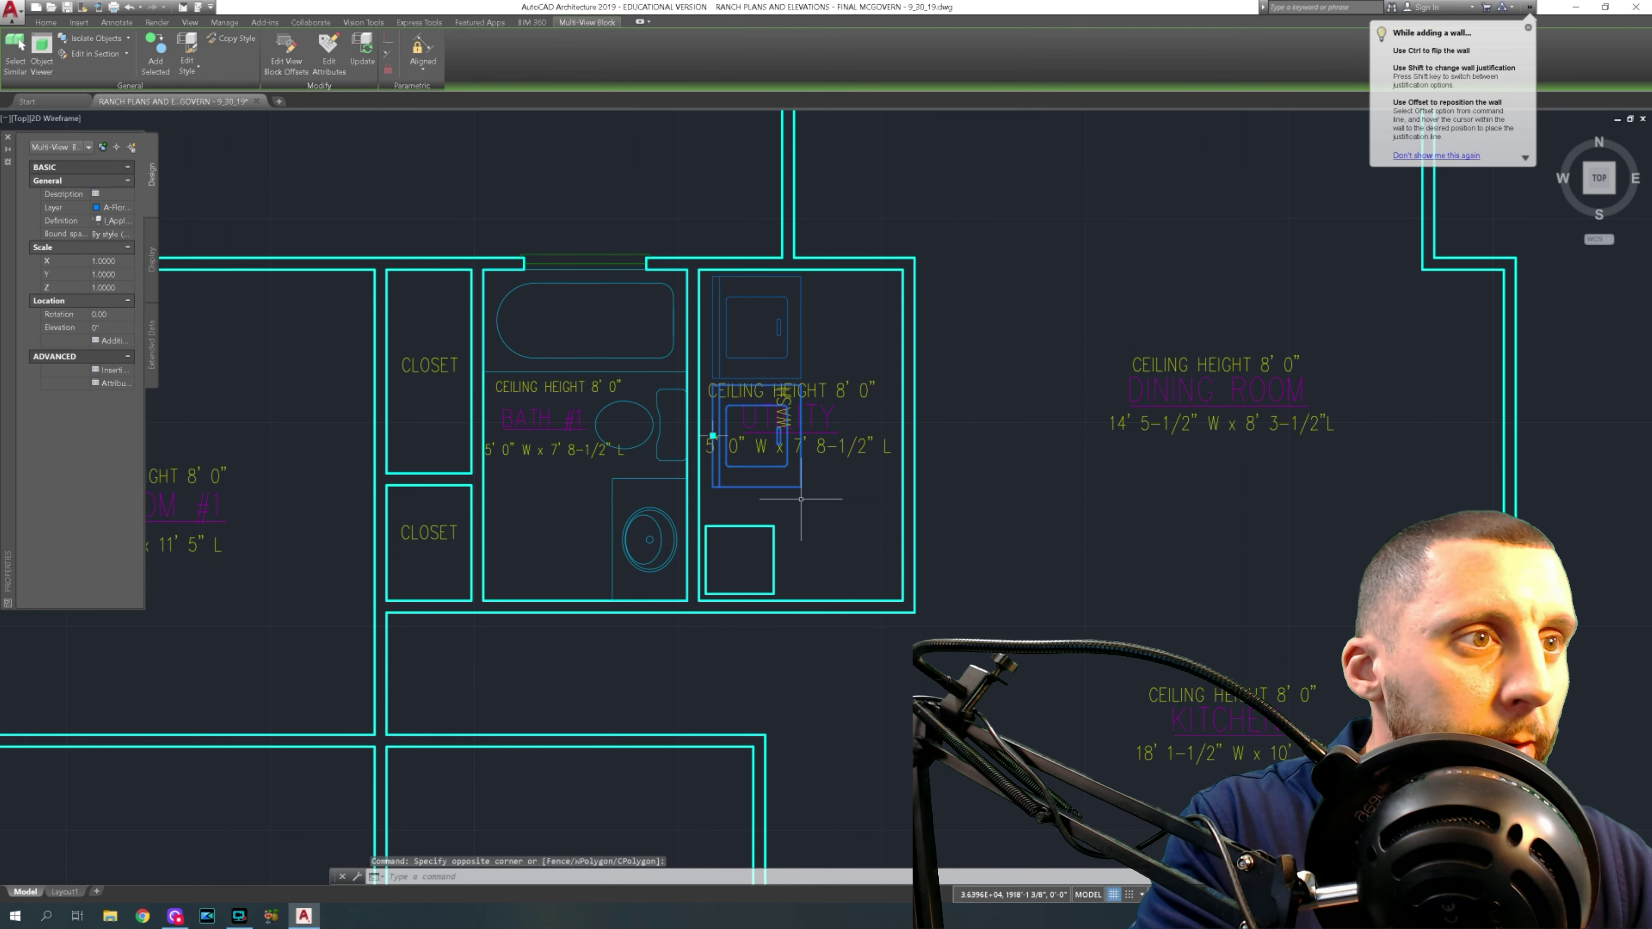
key("Delete")
- Change the WASH label to "WASH/DRY STACK" on two lines and move it onto the remaining appliance
double_click(784, 404)
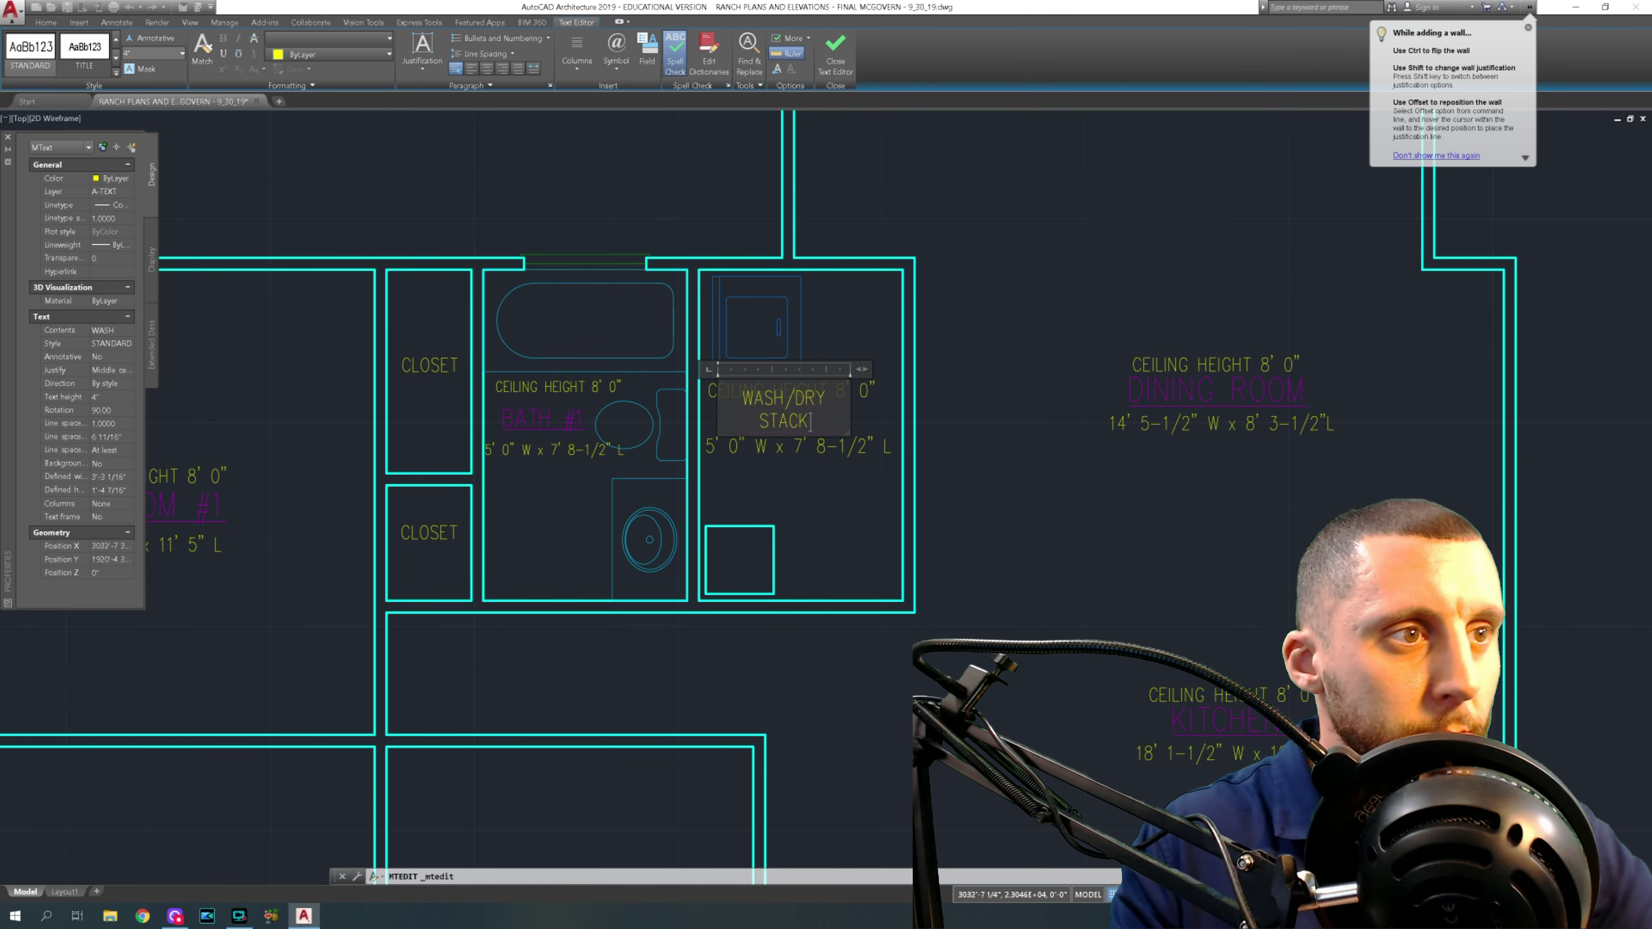
left_click(970, 331)
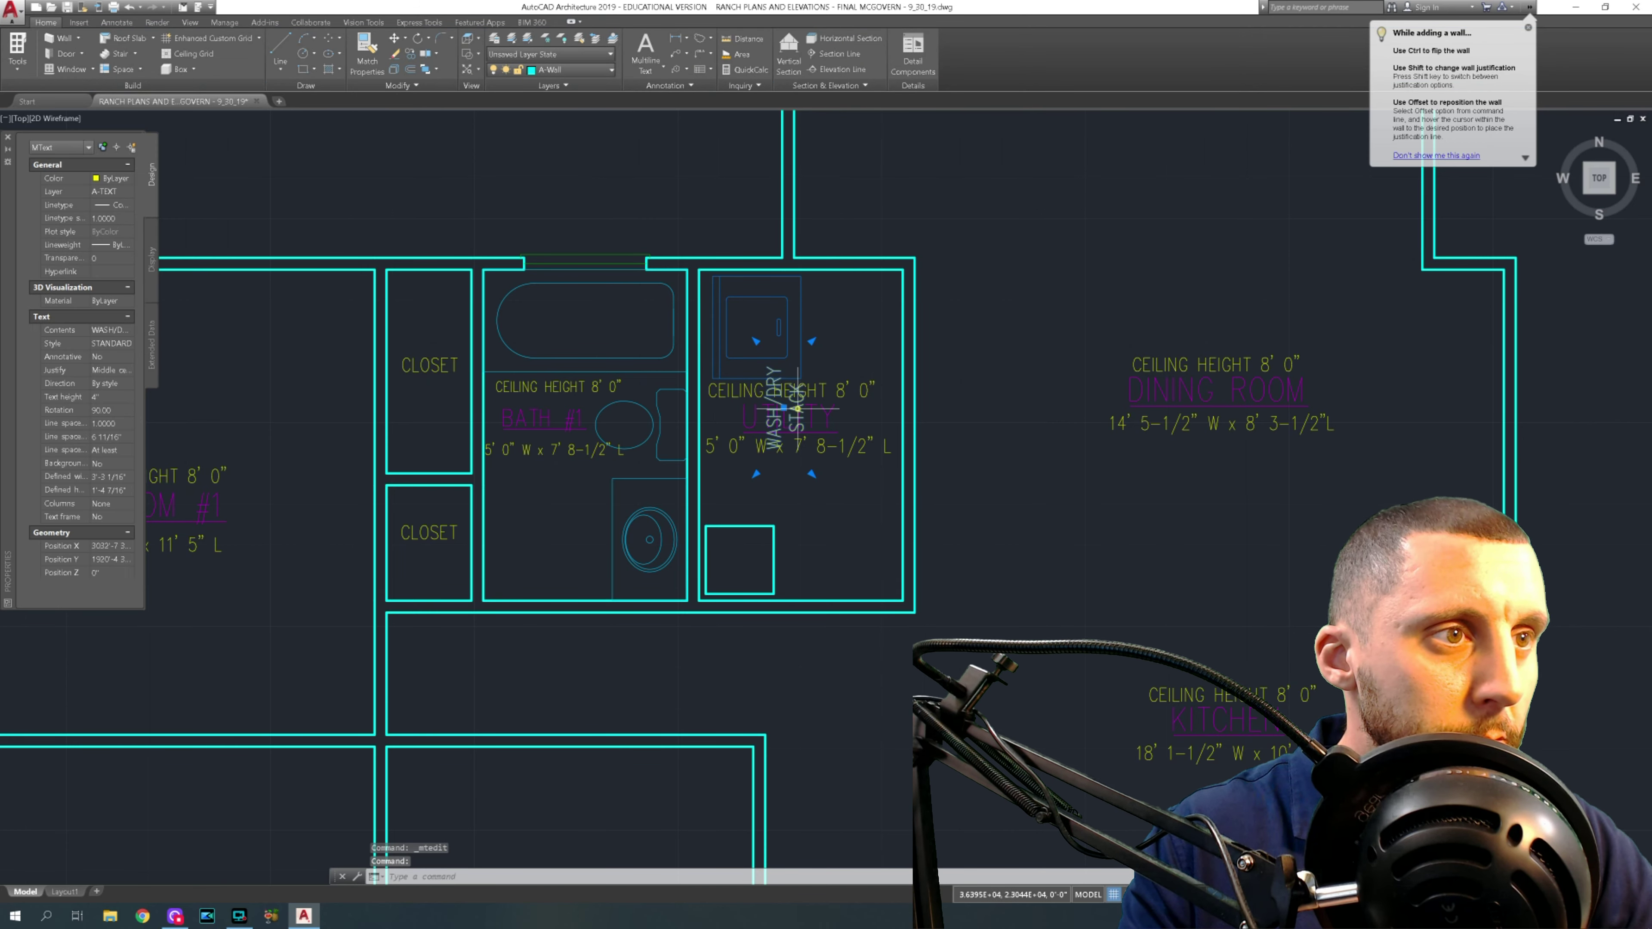
type("m")
key("Return")
left_click(1028, 481)
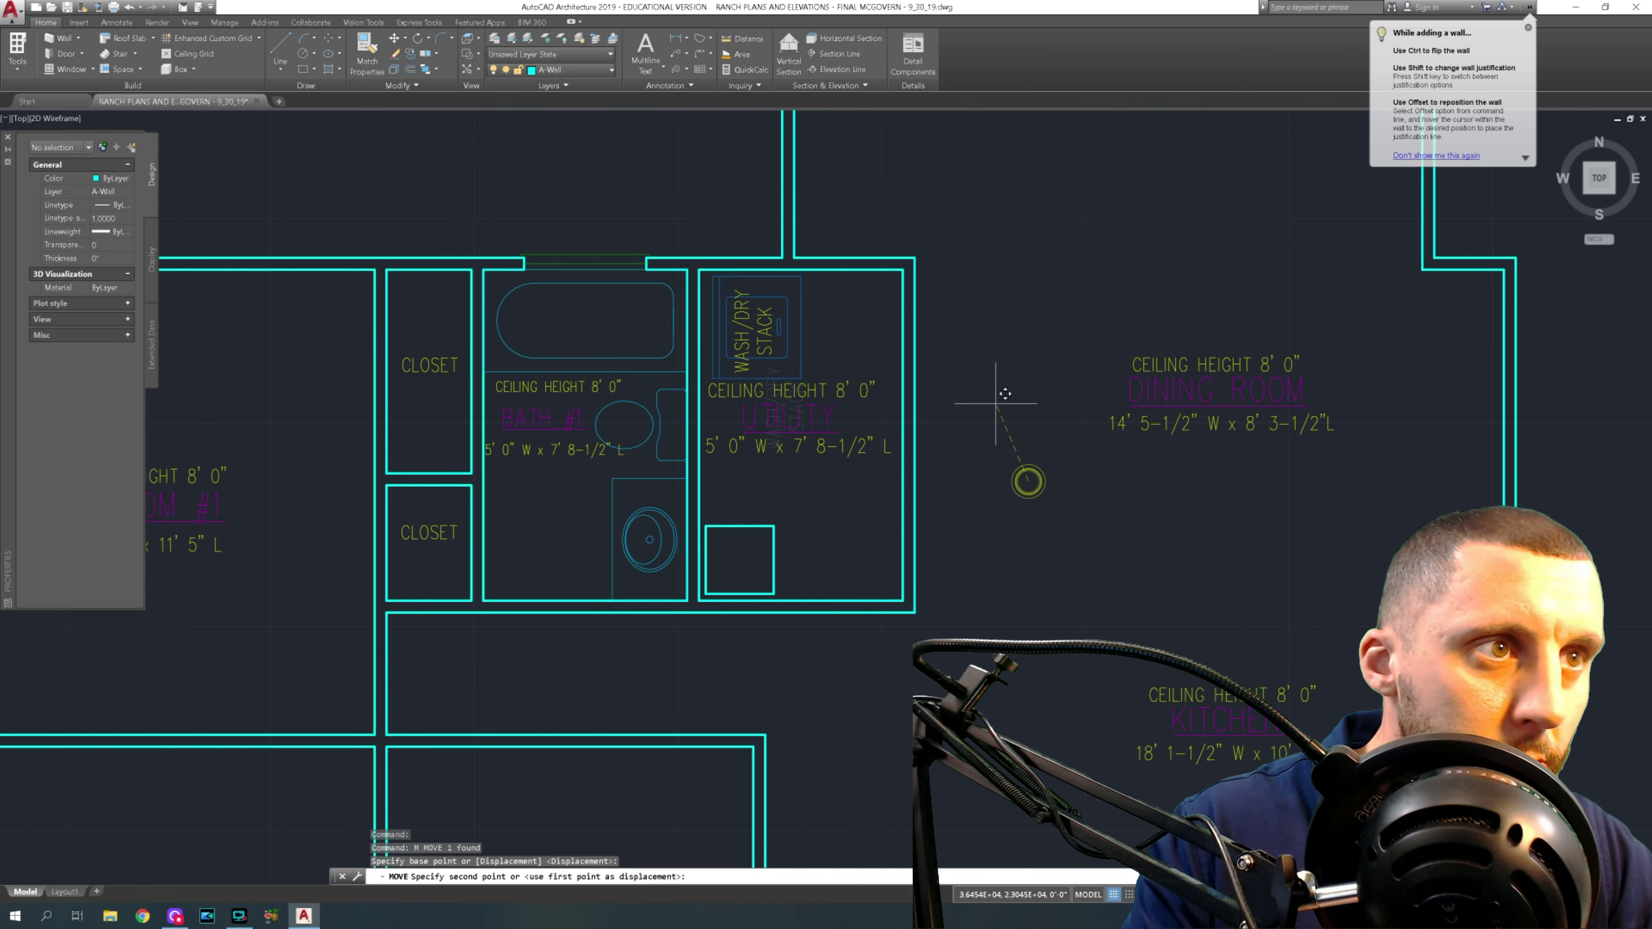
left_click(993, 402)
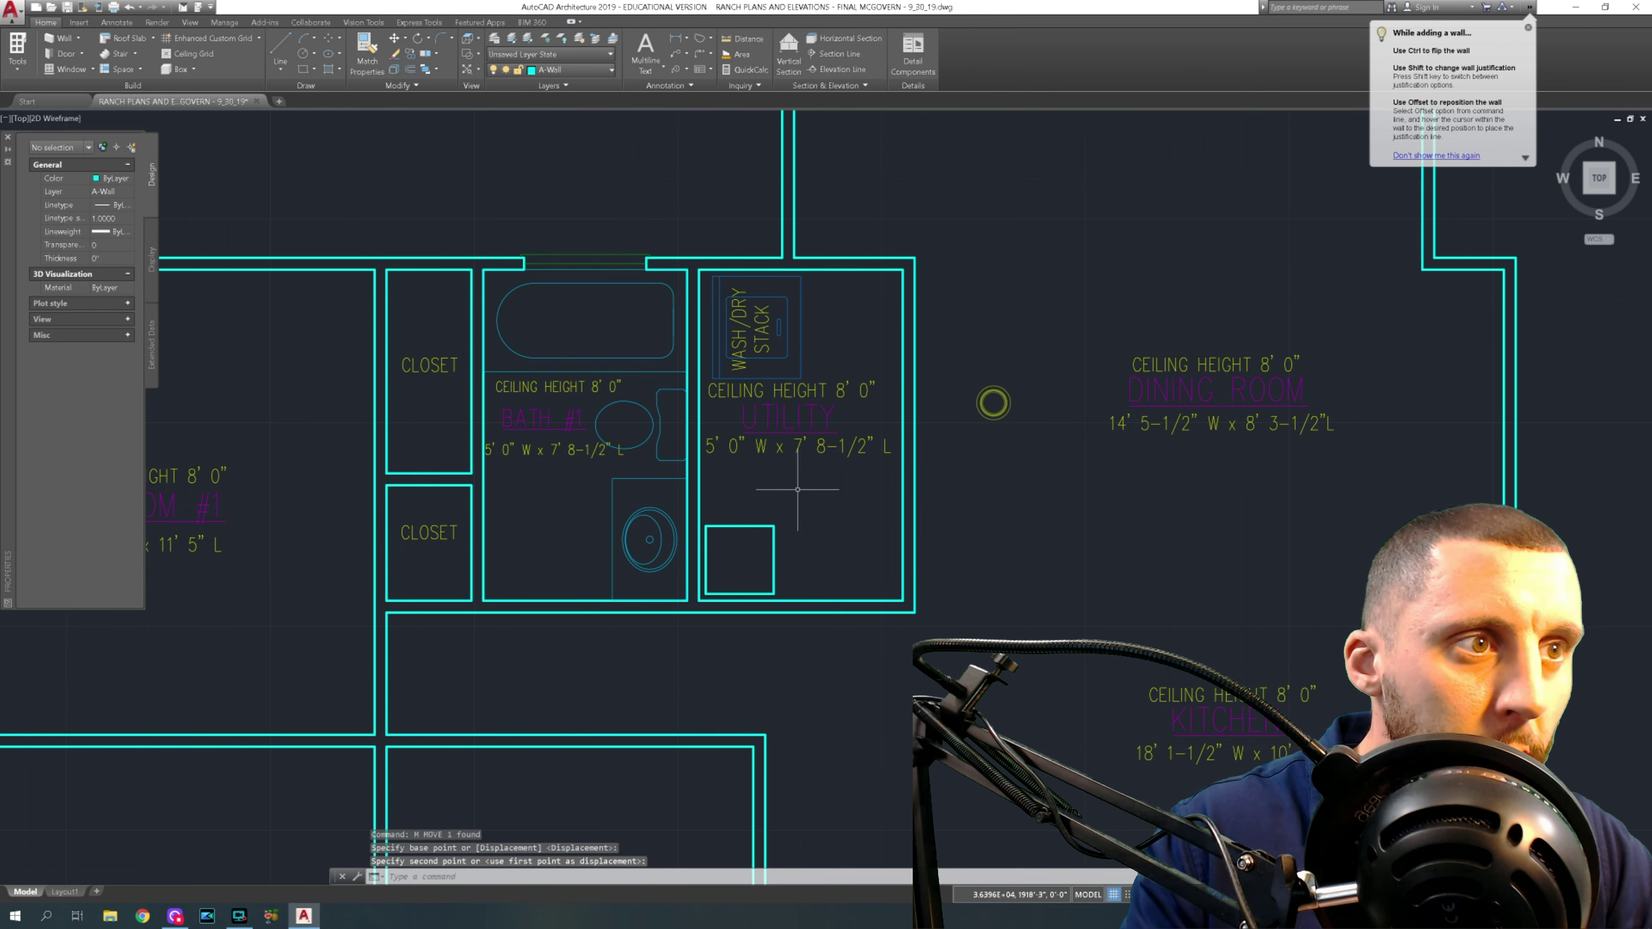
- Match the UTILITY room title's text properties to the BATH #1 title
left_click(817, 460)
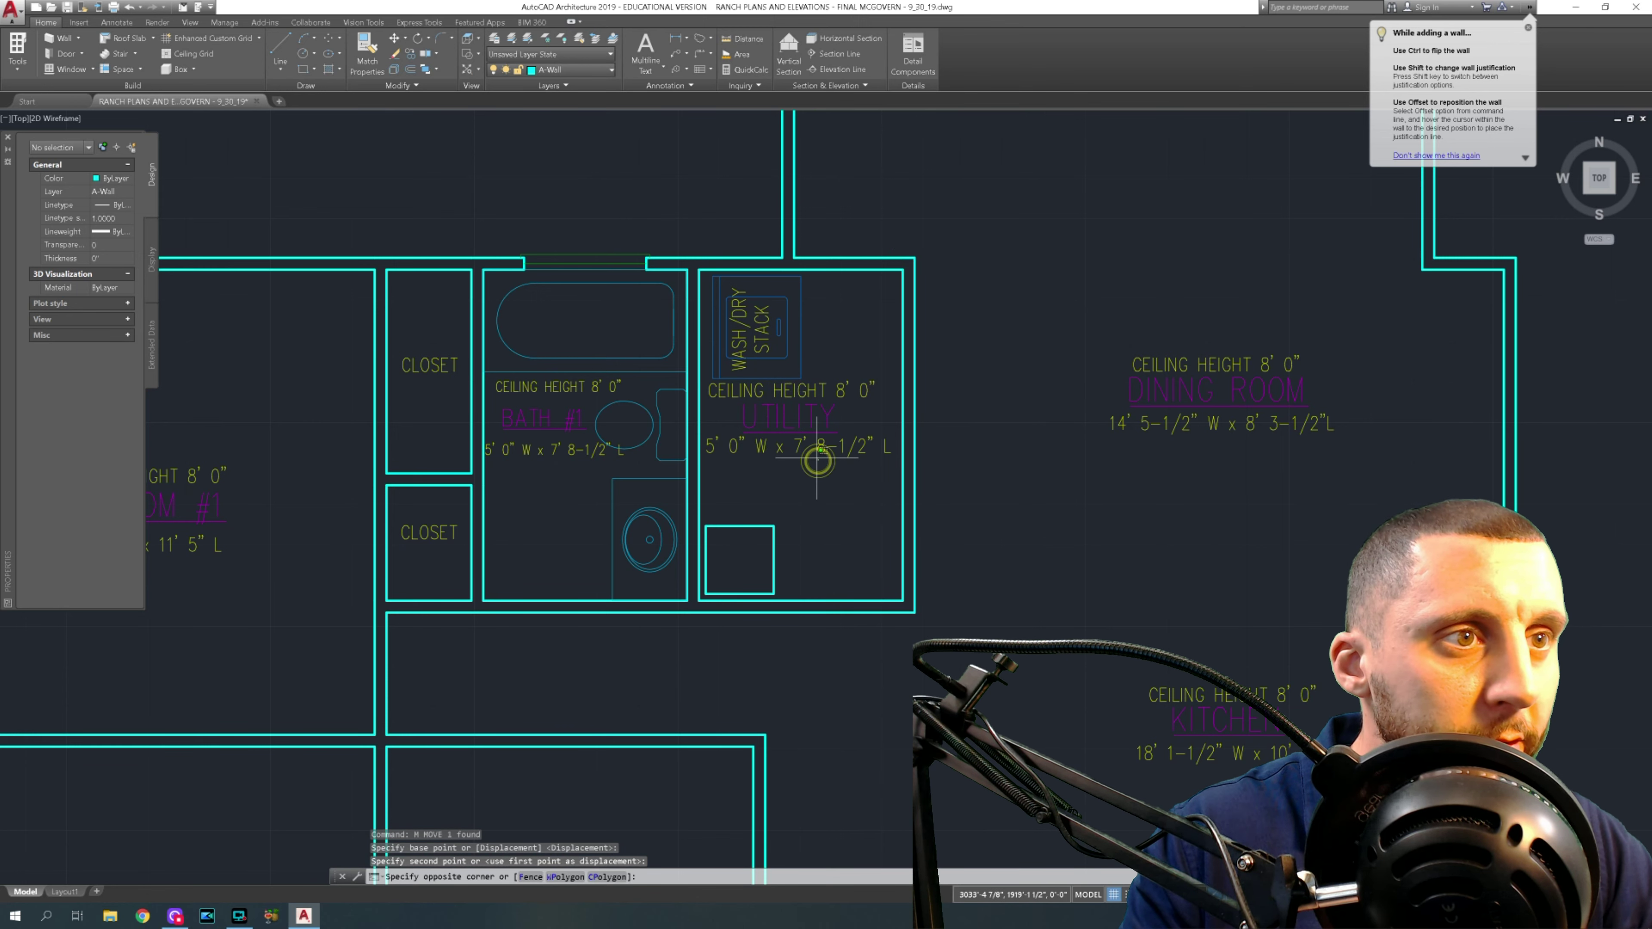
left_click(814, 472)
left_click(369, 55)
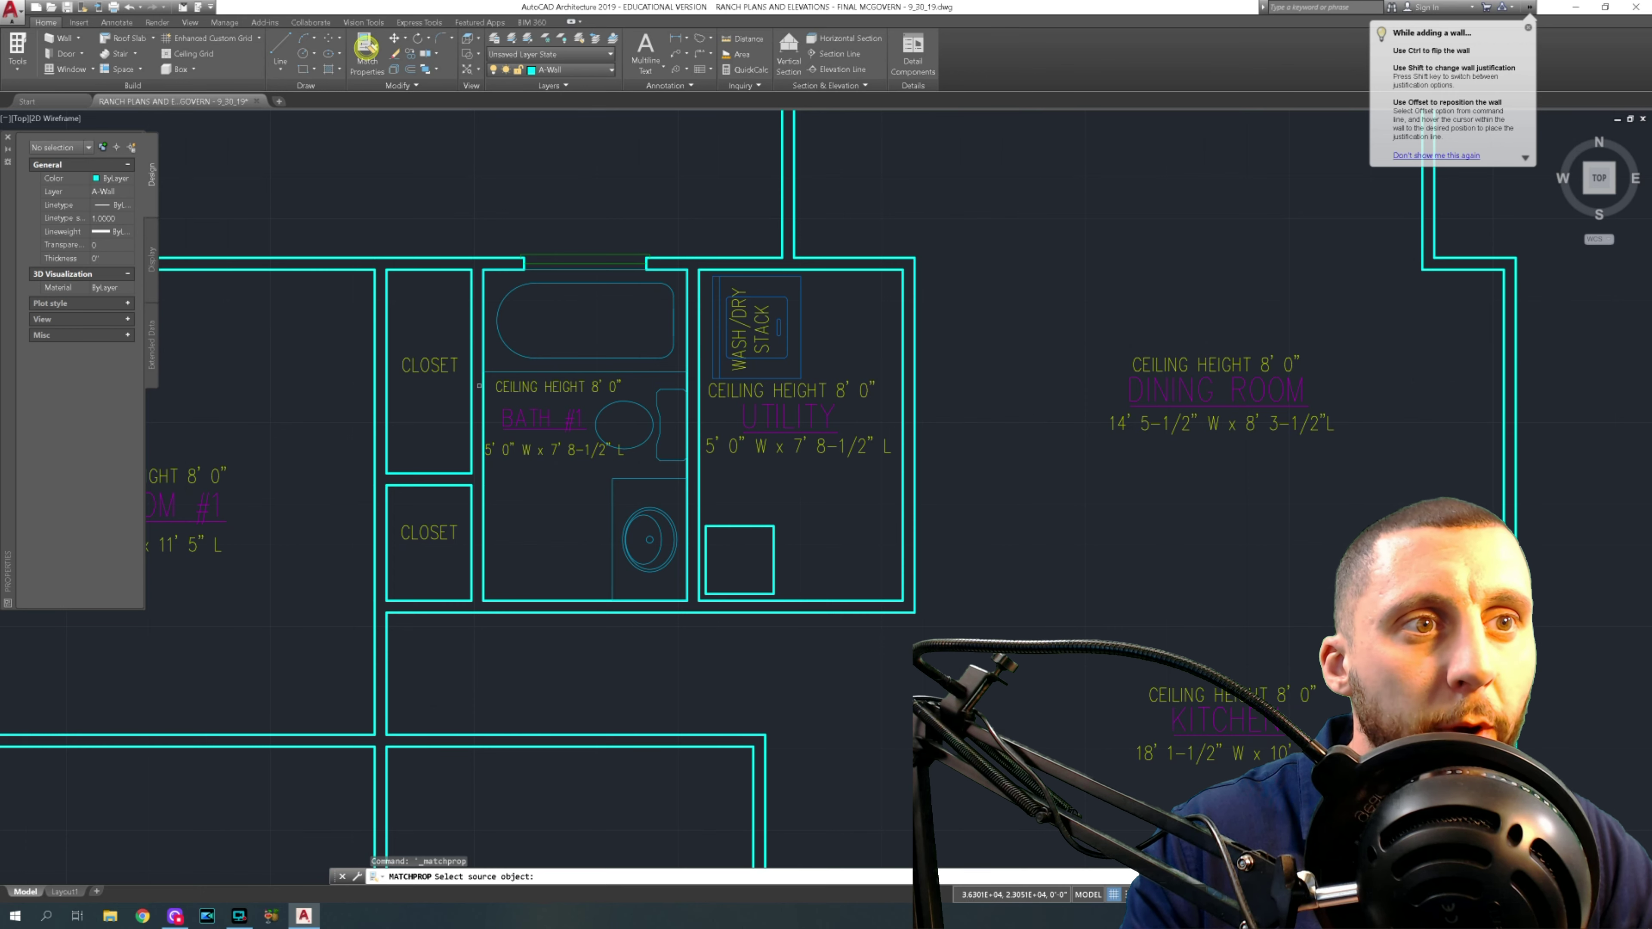
left_click(543, 417)
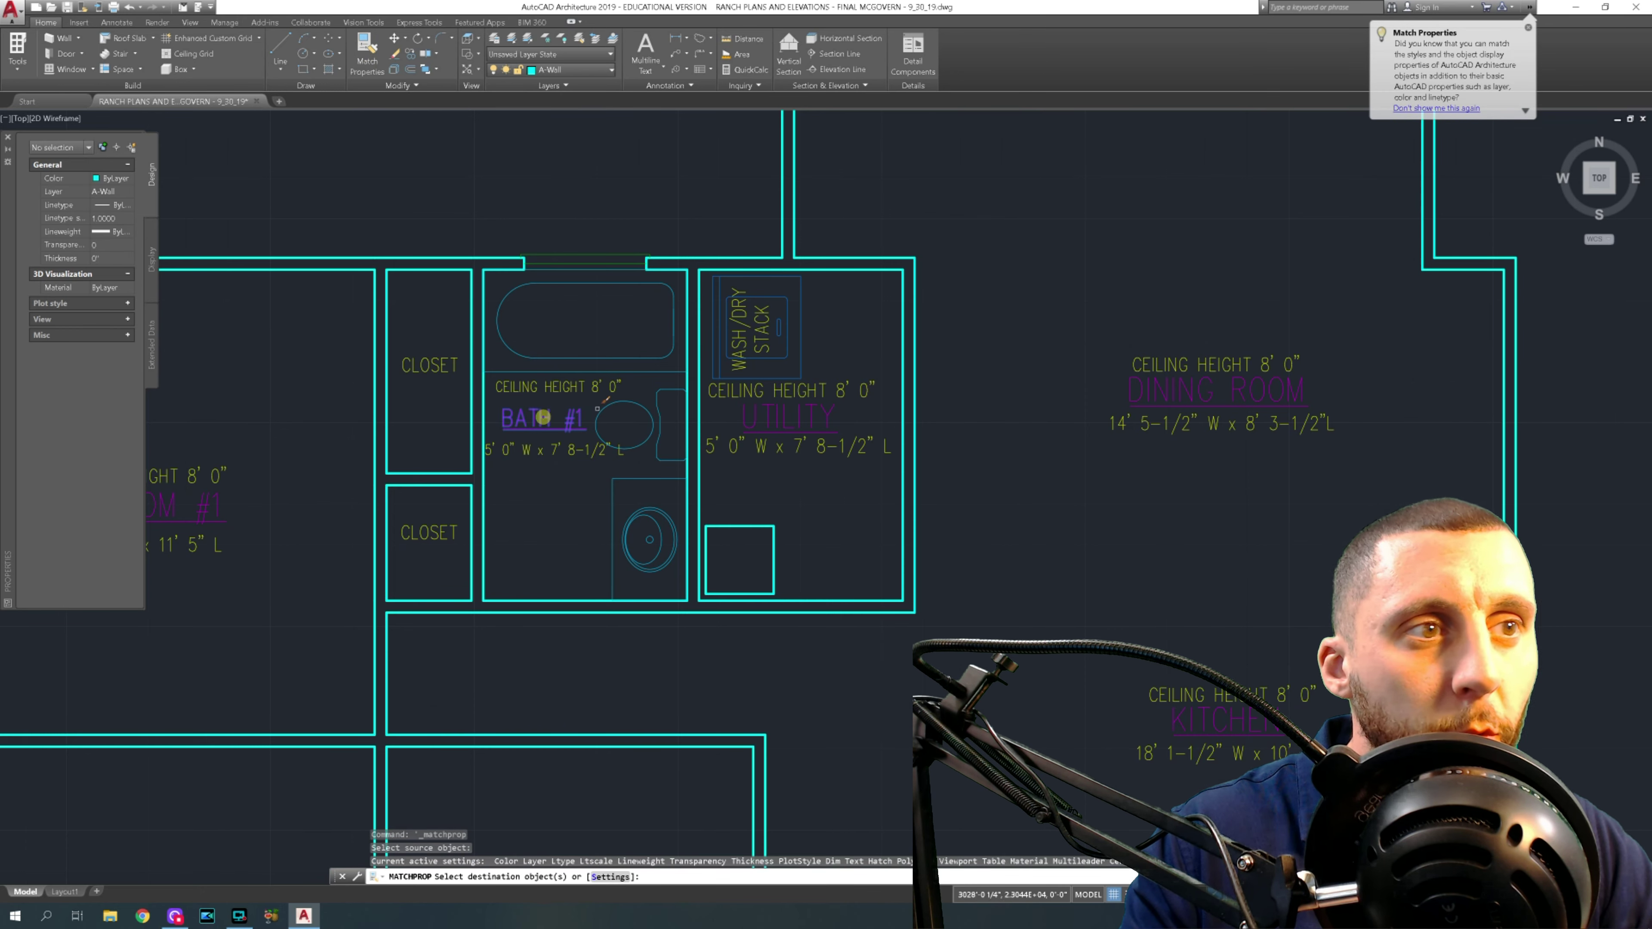
left_click(754, 415)
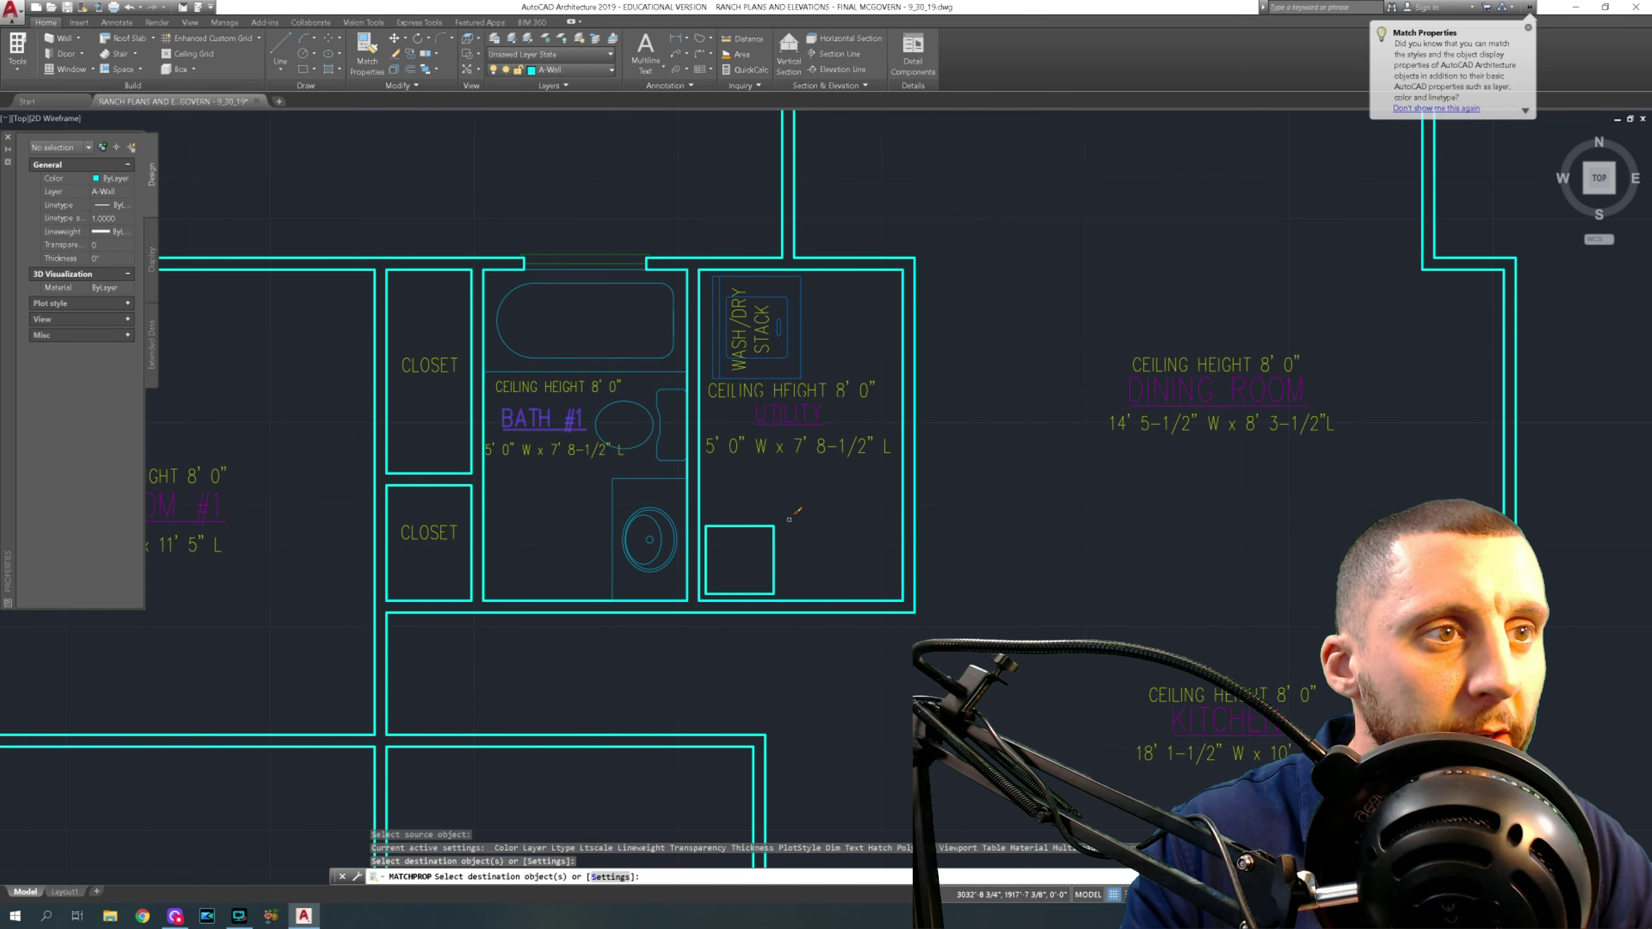
key("Return")
- Match the Utility room's size and ceiling height labels to the properties of Bath #1's size label
key("Return")
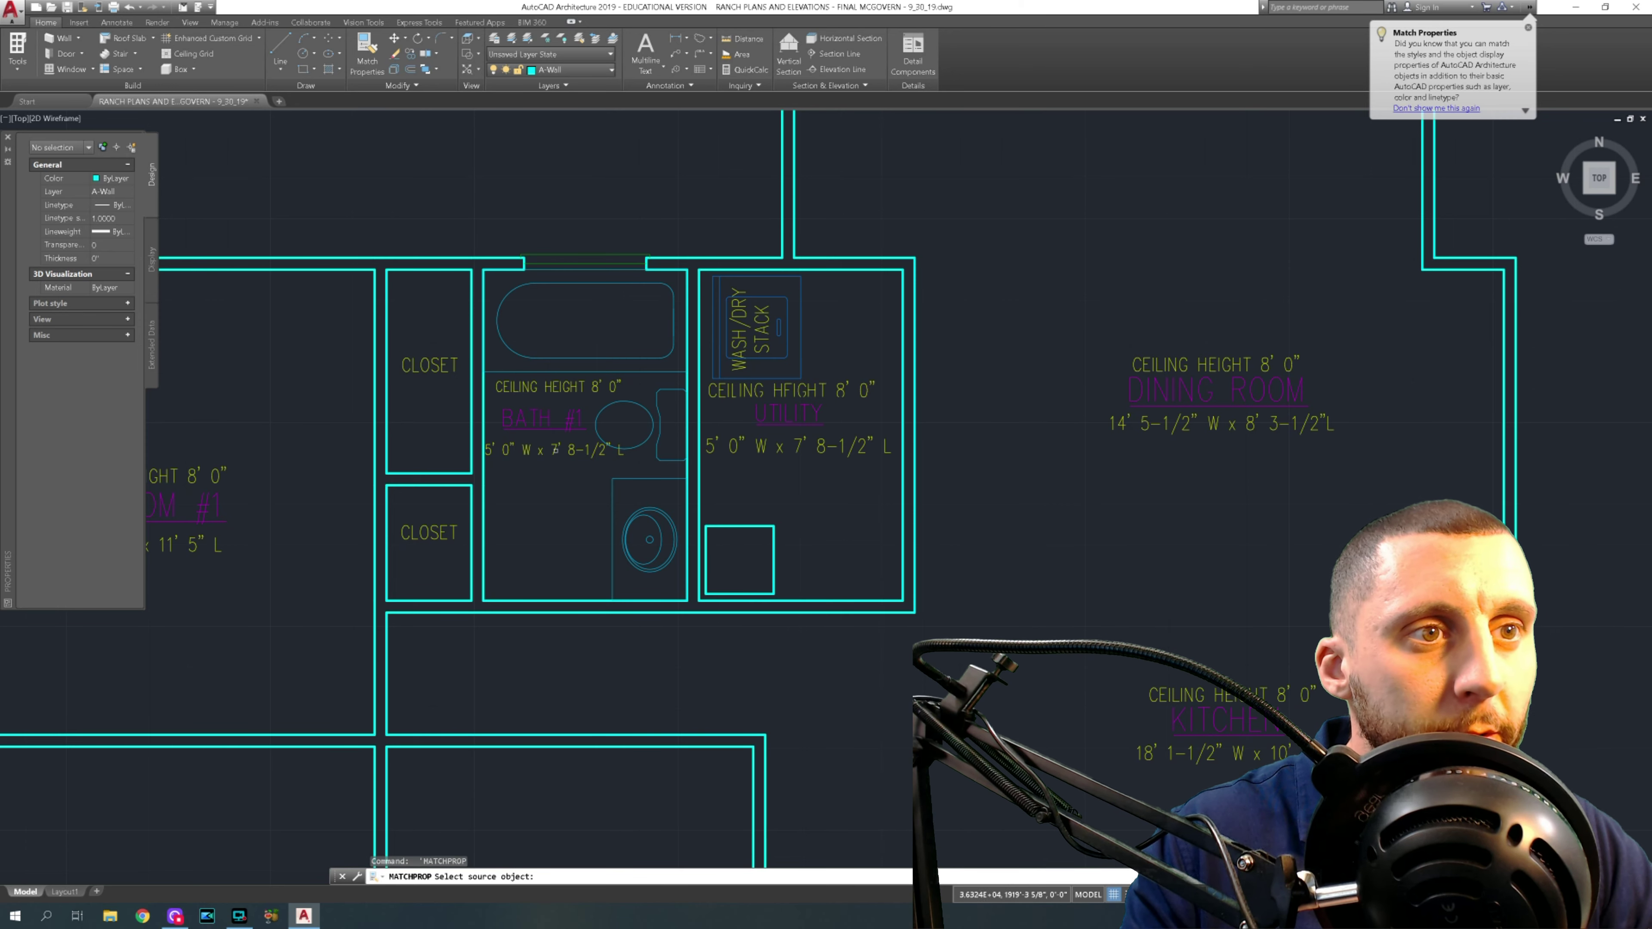
left_click(555, 449)
left_click(766, 448)
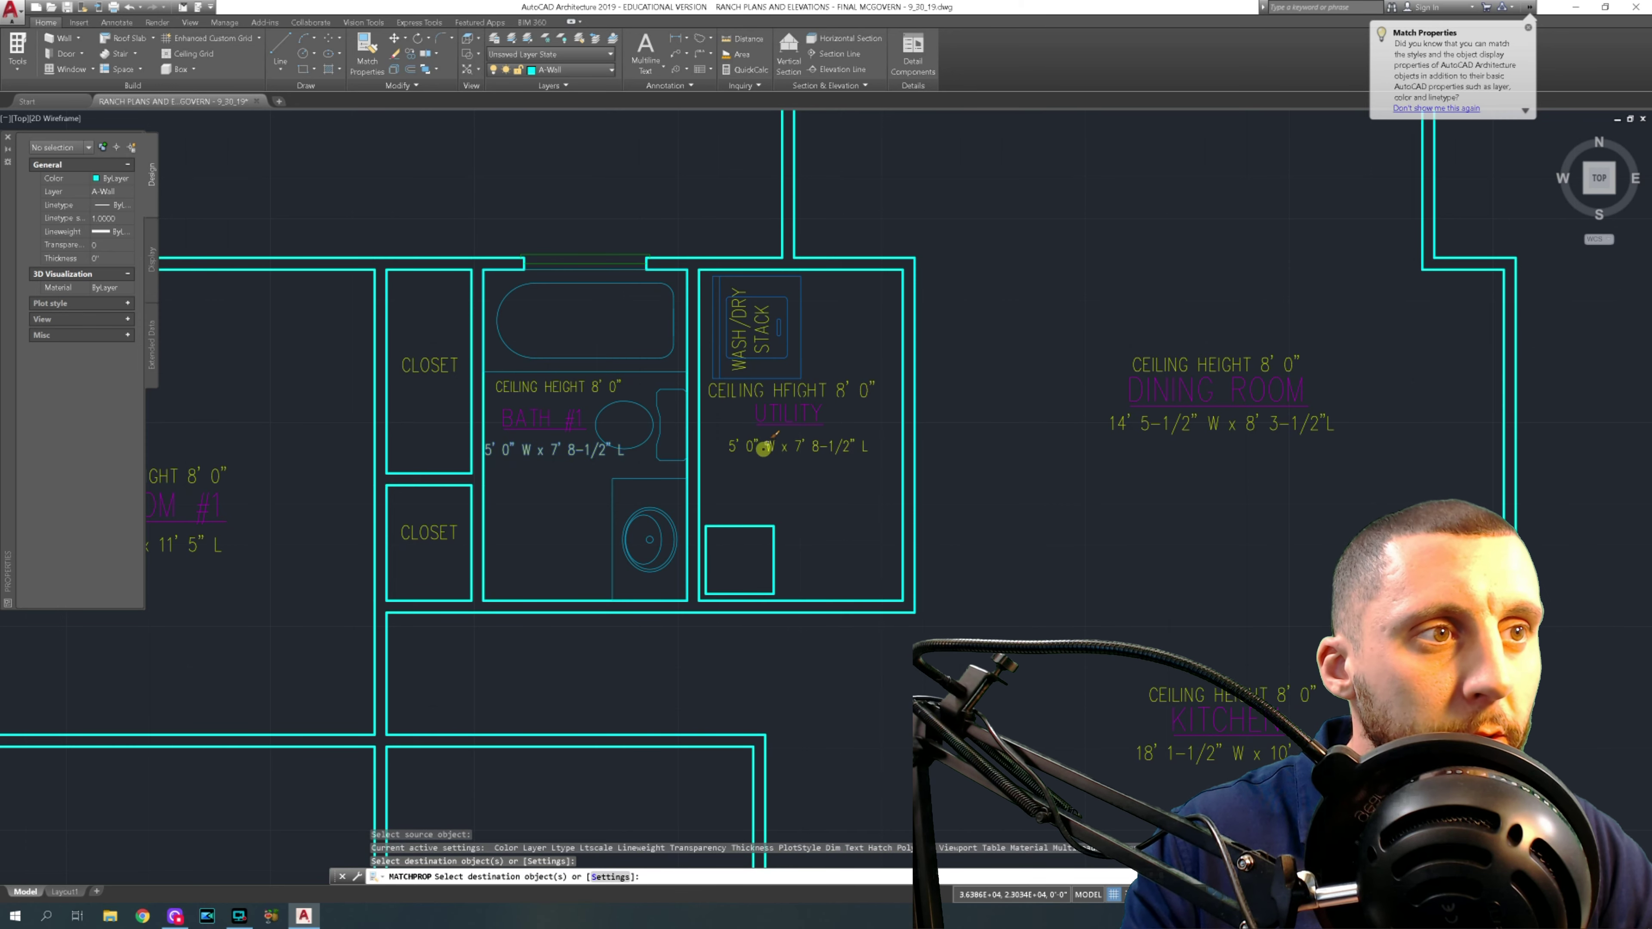
left_click(774, 388)
key("Escape")
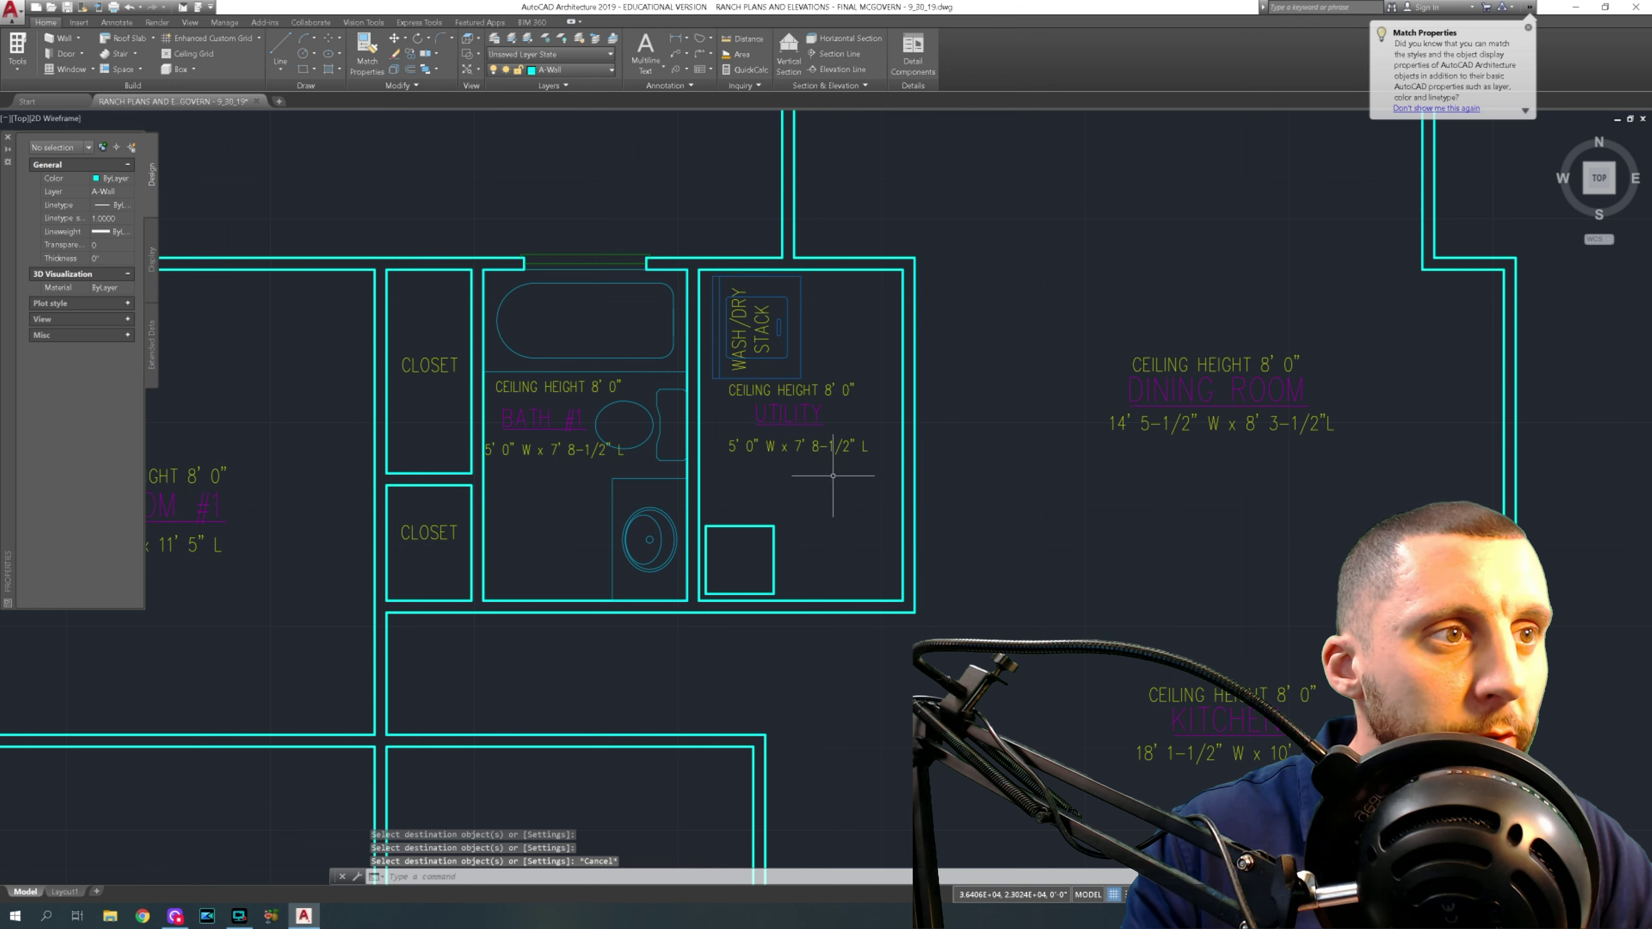
- Nudge the UTILITY room title slightly down and to the right, between its ceiling height and size labels
left_click(826, 466)
left_click(807, 437)
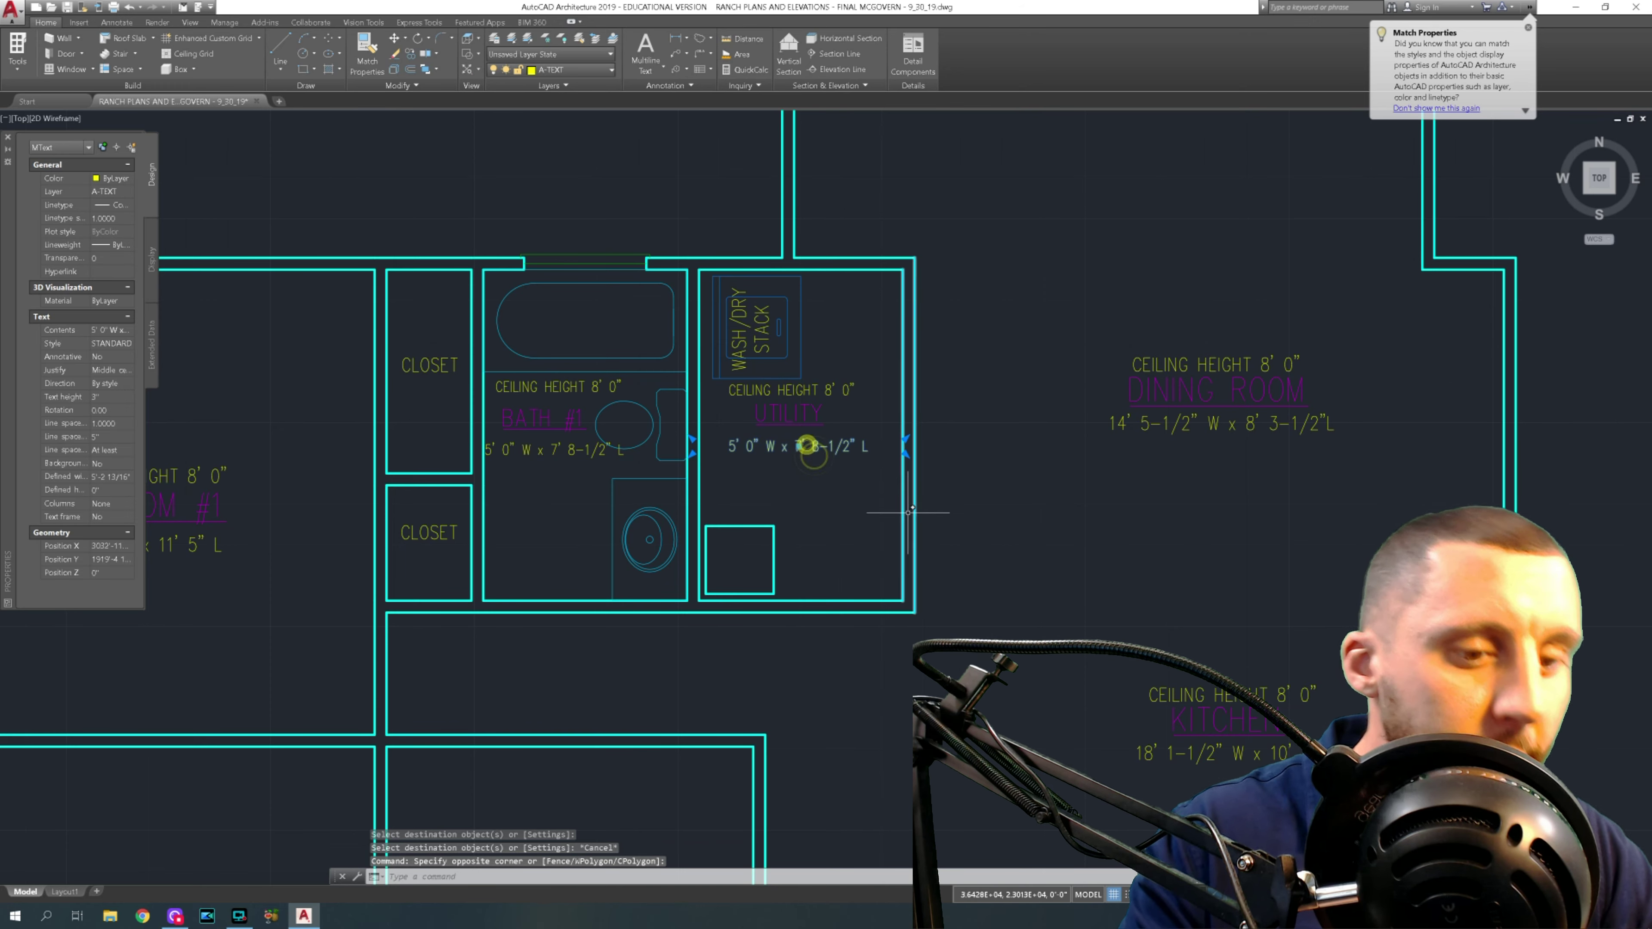
key("Escape")
left_click(755, 358)
left_click(905, 453)
type("m")
key("Return")
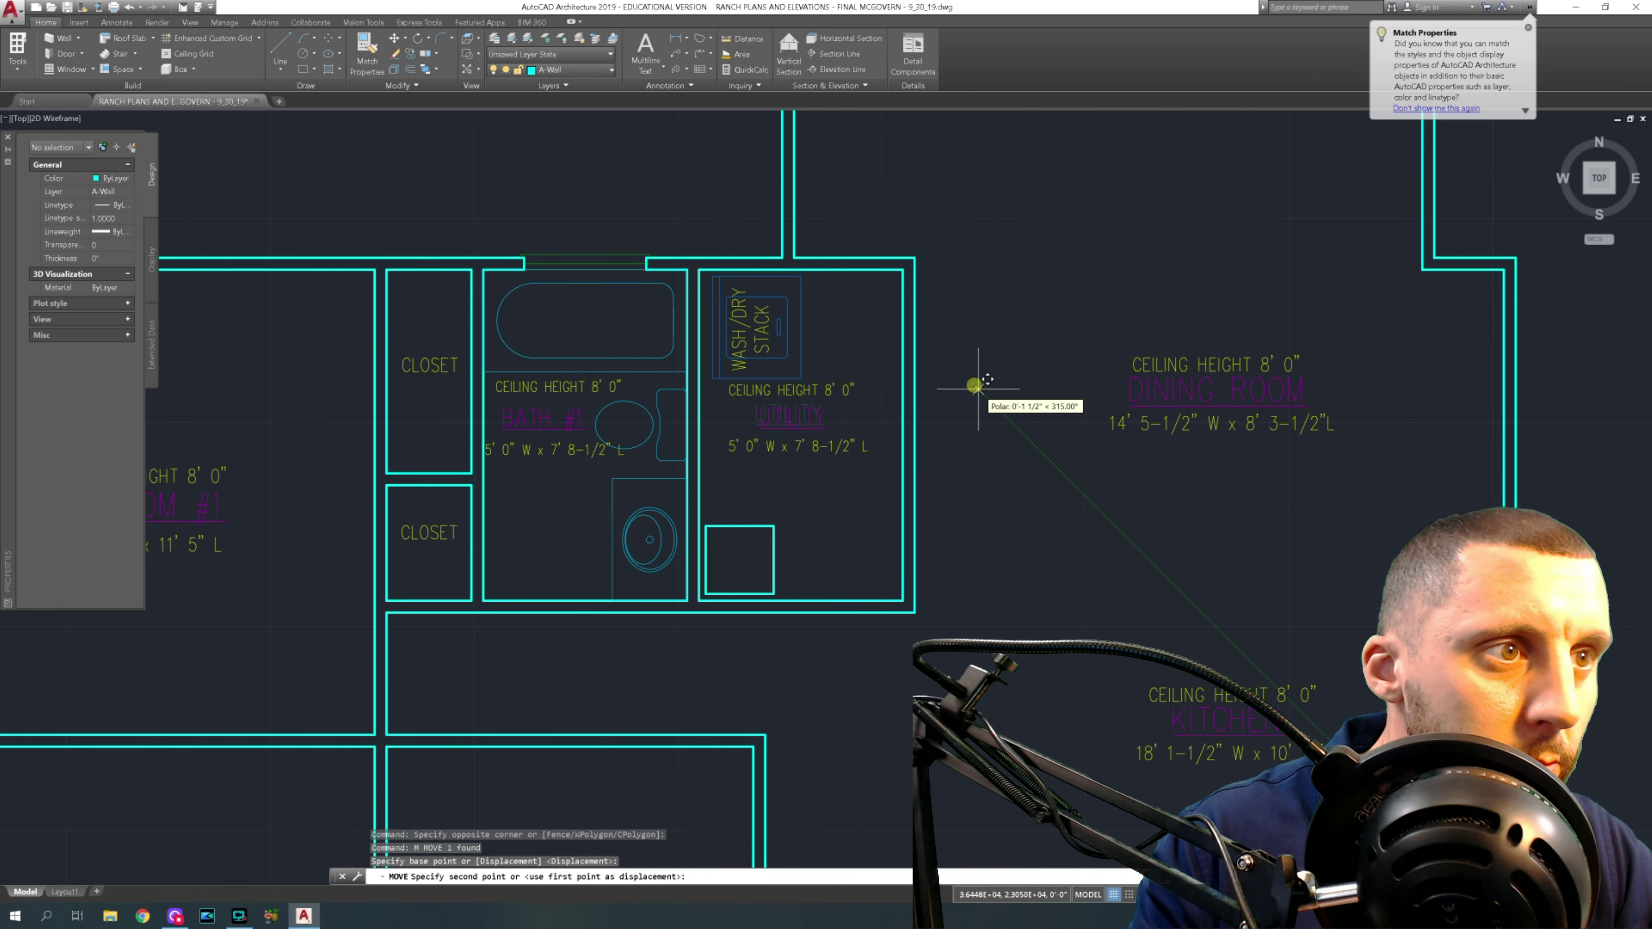
left_click(975, 384)
left_click(983, 392)
- Move the Utility room's ceiling height label down, closer to the room title
left_click(876, 399)
left_click(855, 372)
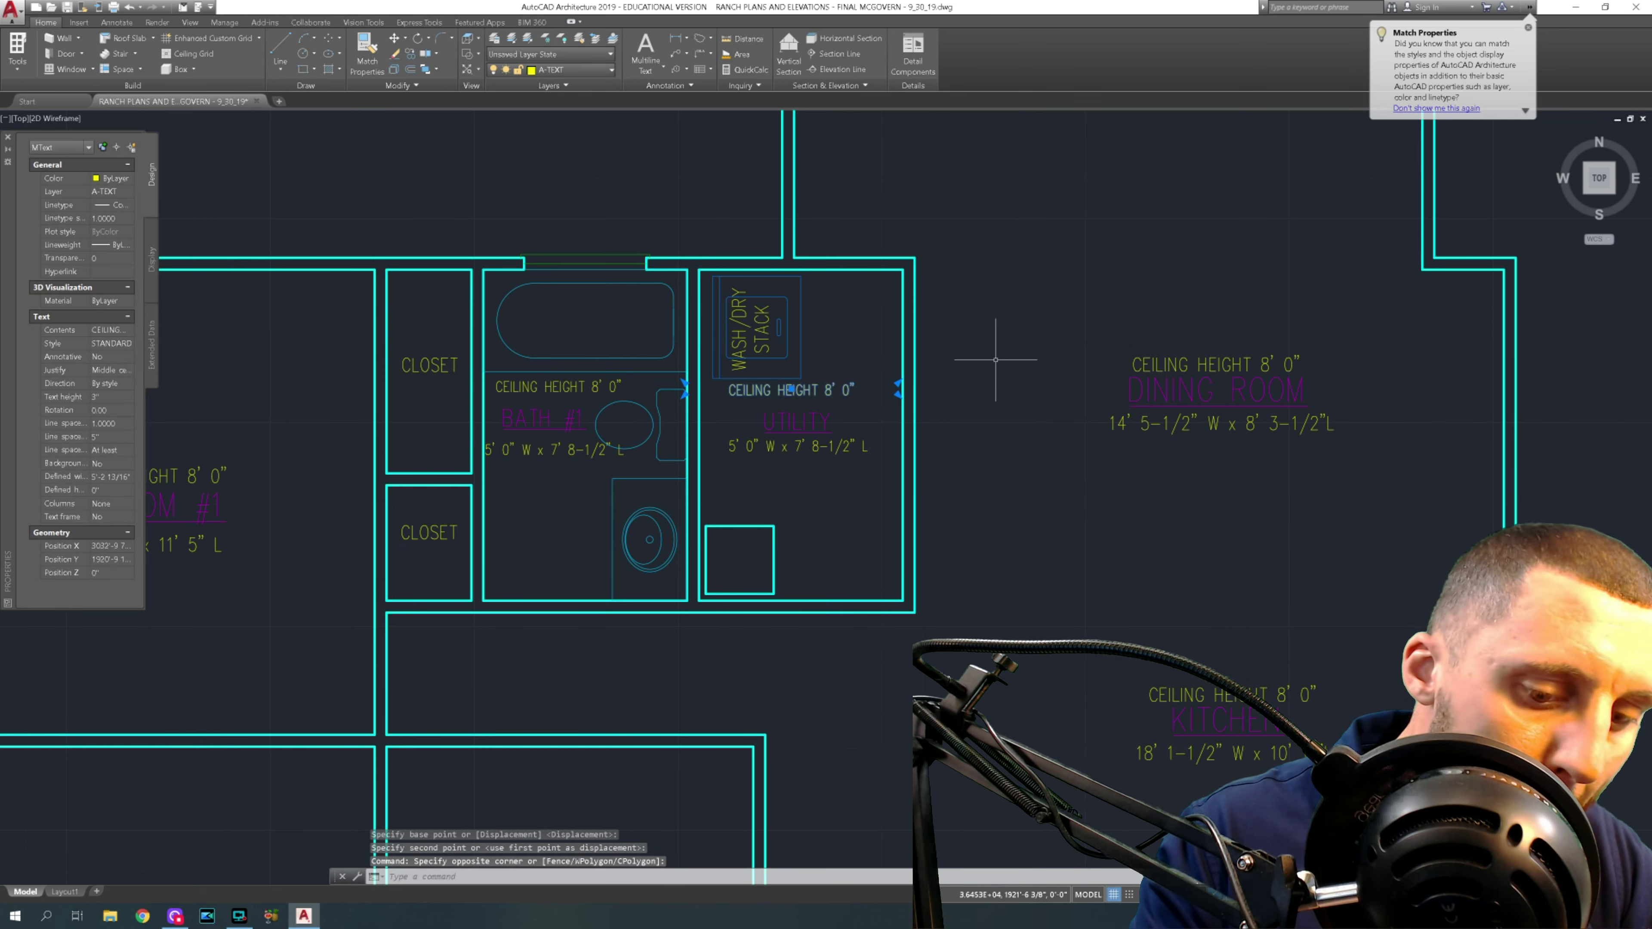
type("m")
key("Return")
left_click(1007, 325)
left_click(1007, 338)
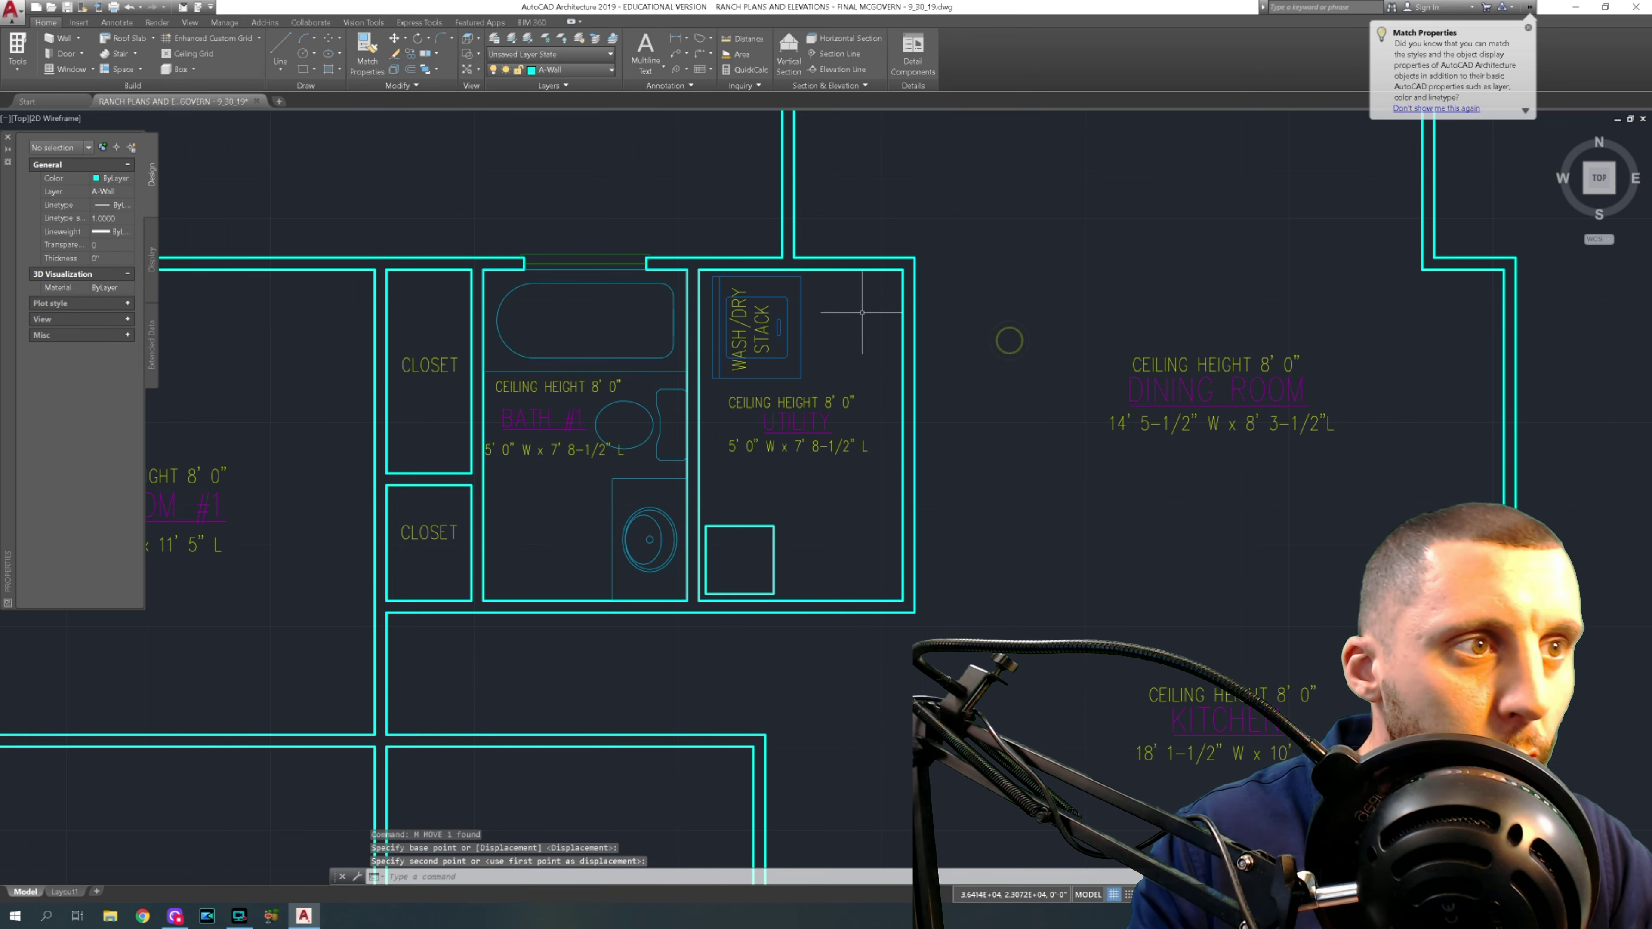
- Draw a circle of radius 10" in the Utility room, just above the square fixture outline
middle_click_drag(821, 479, 769, 450)
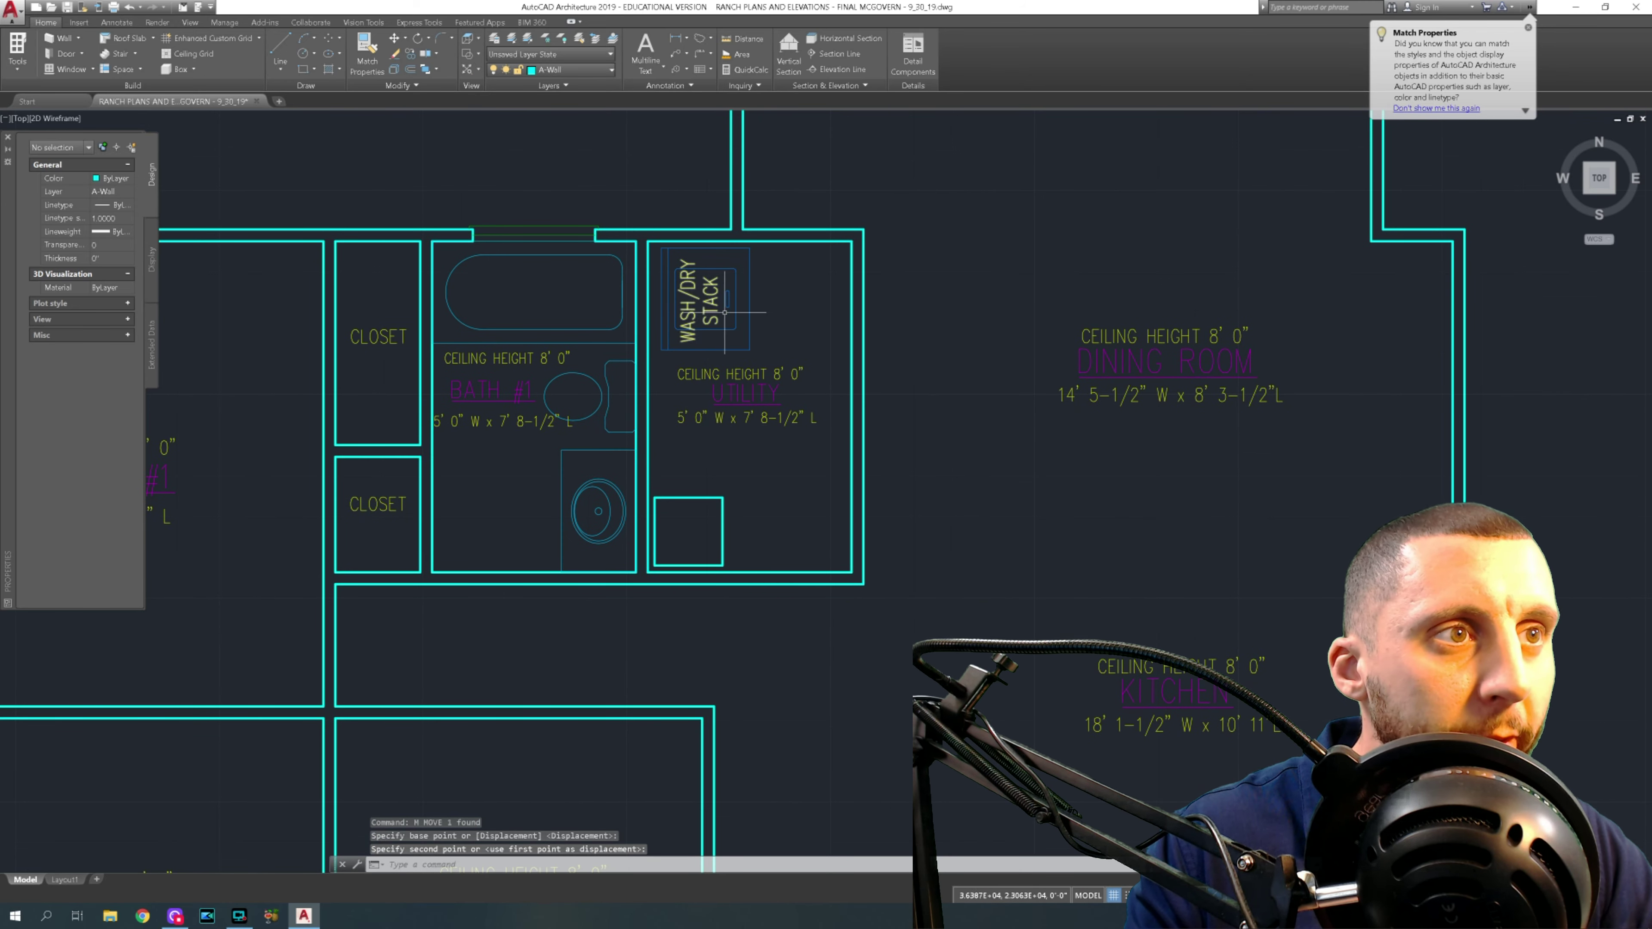
left_click(305, 57)
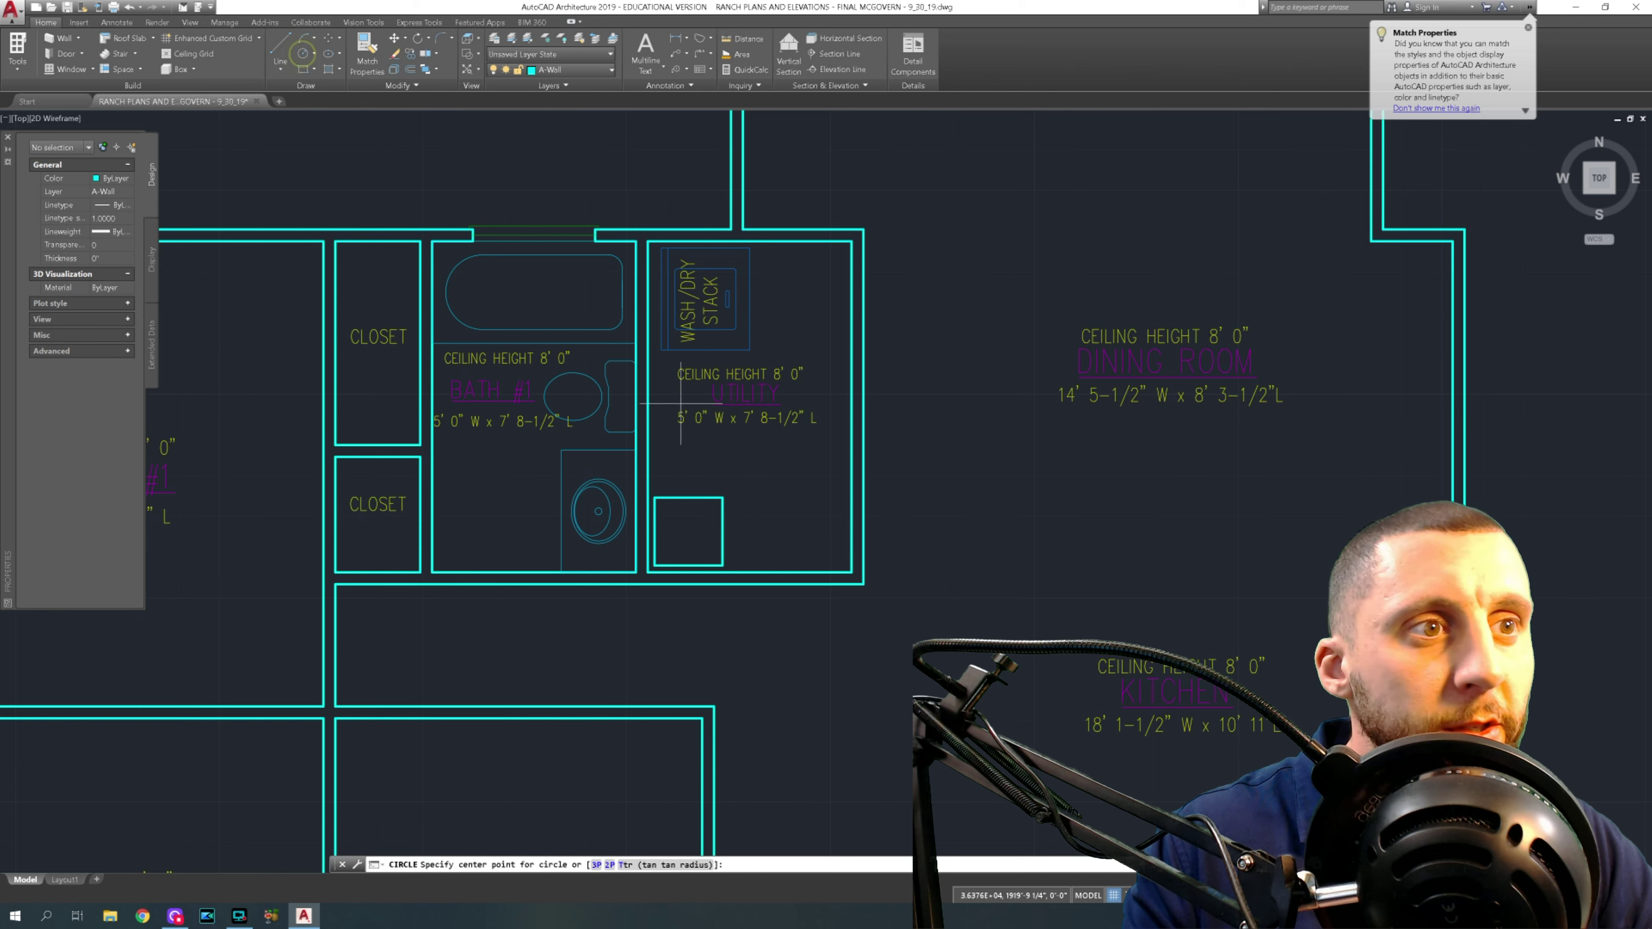
left_click(691, 449)
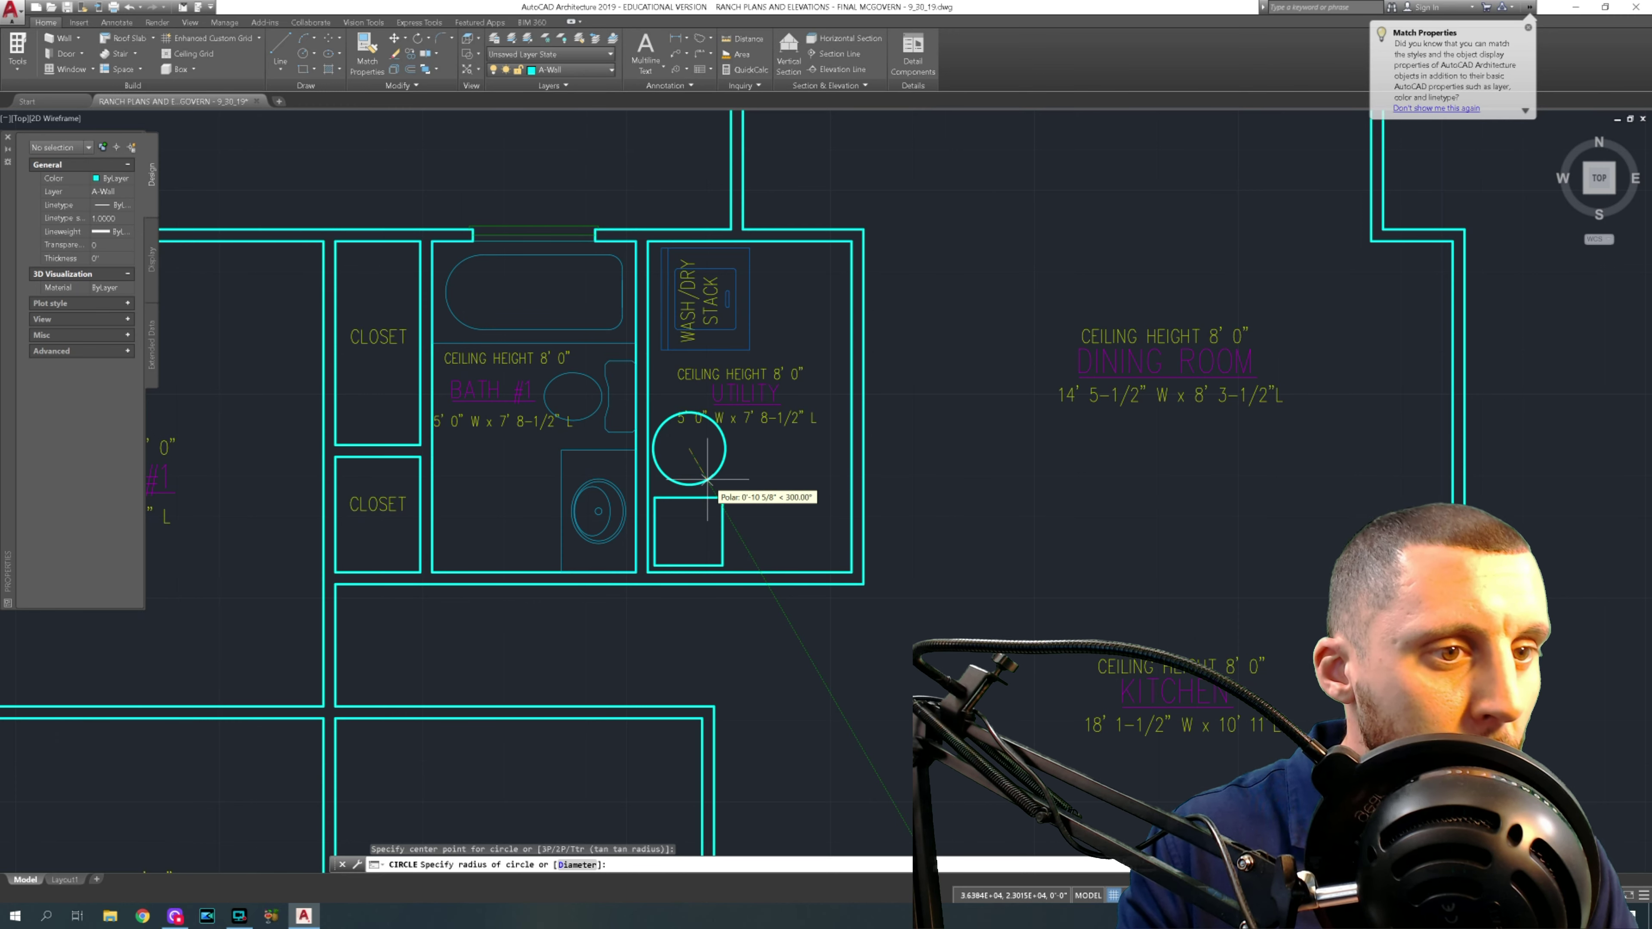
key("Return")
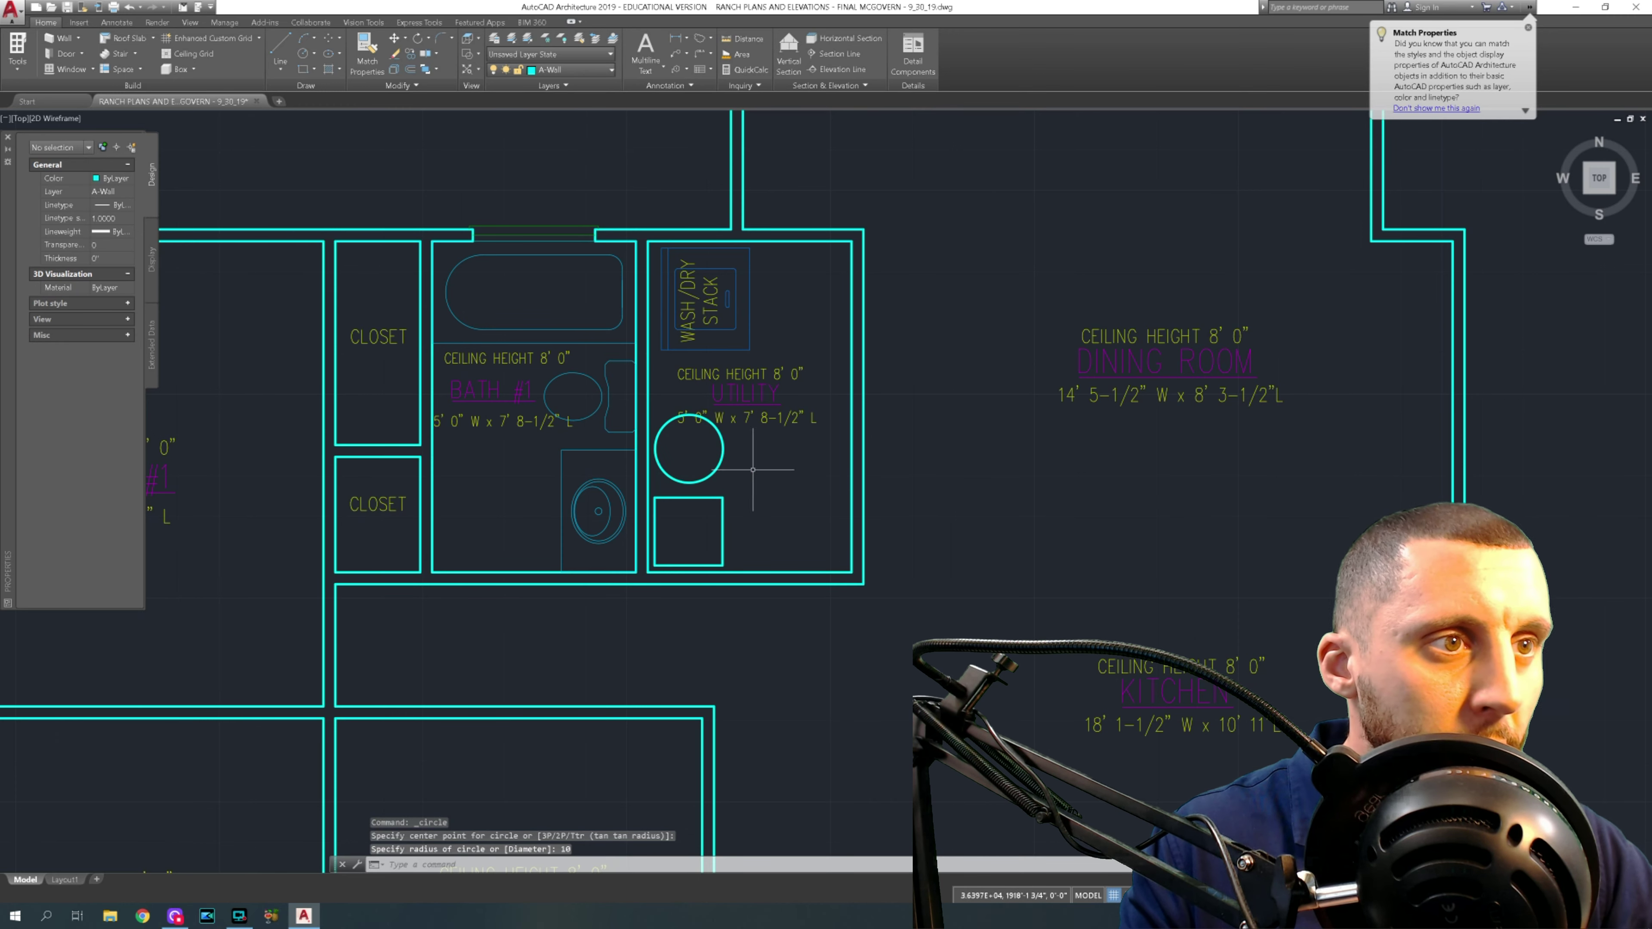
- Copy the upper CLOSET label to the open area below the Utility room and change its text to "FURNACE"
left_click(379, 336)
key("ctrl+c")
key("ctrl+v")
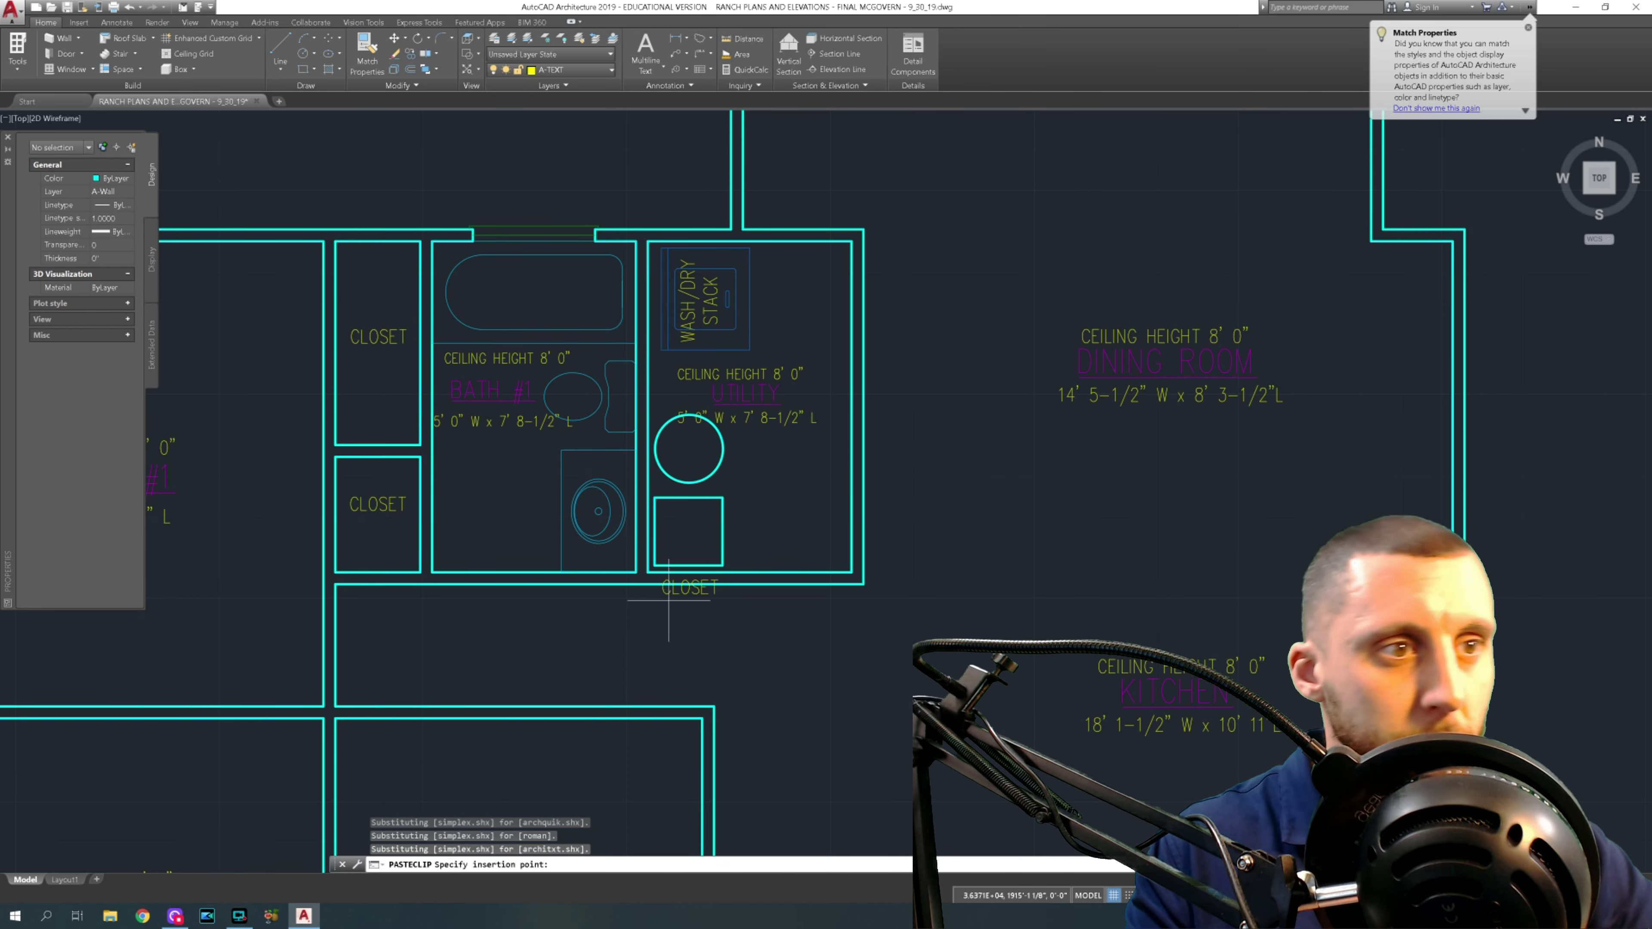
left_click(741, 649)
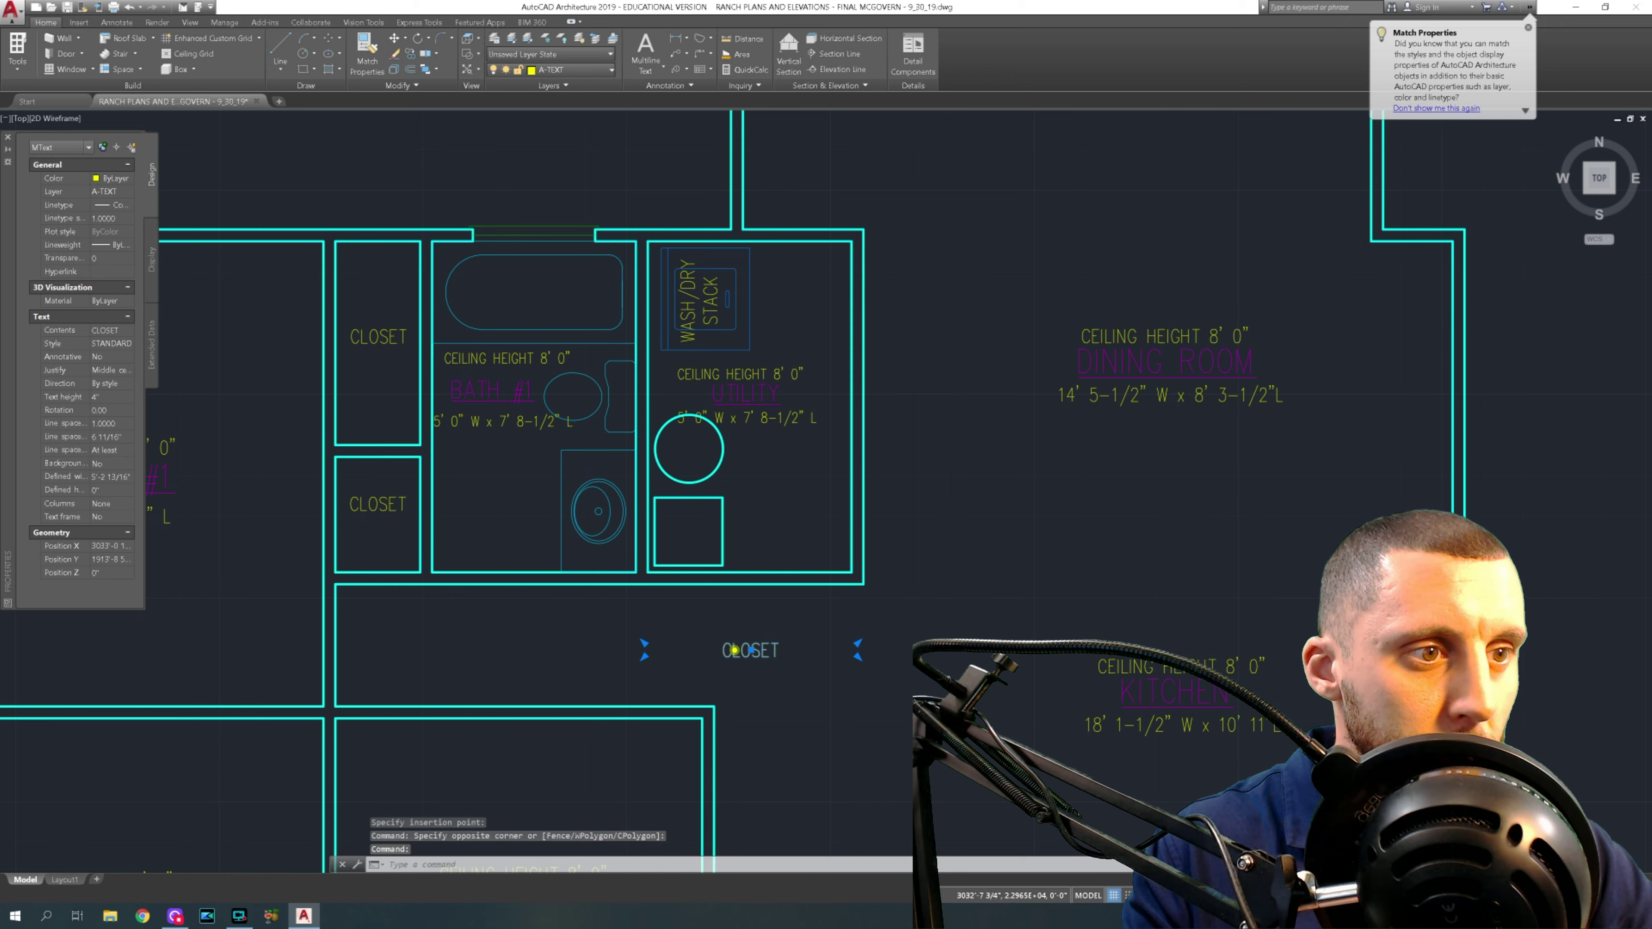
double_click(781, 651)
type("F")
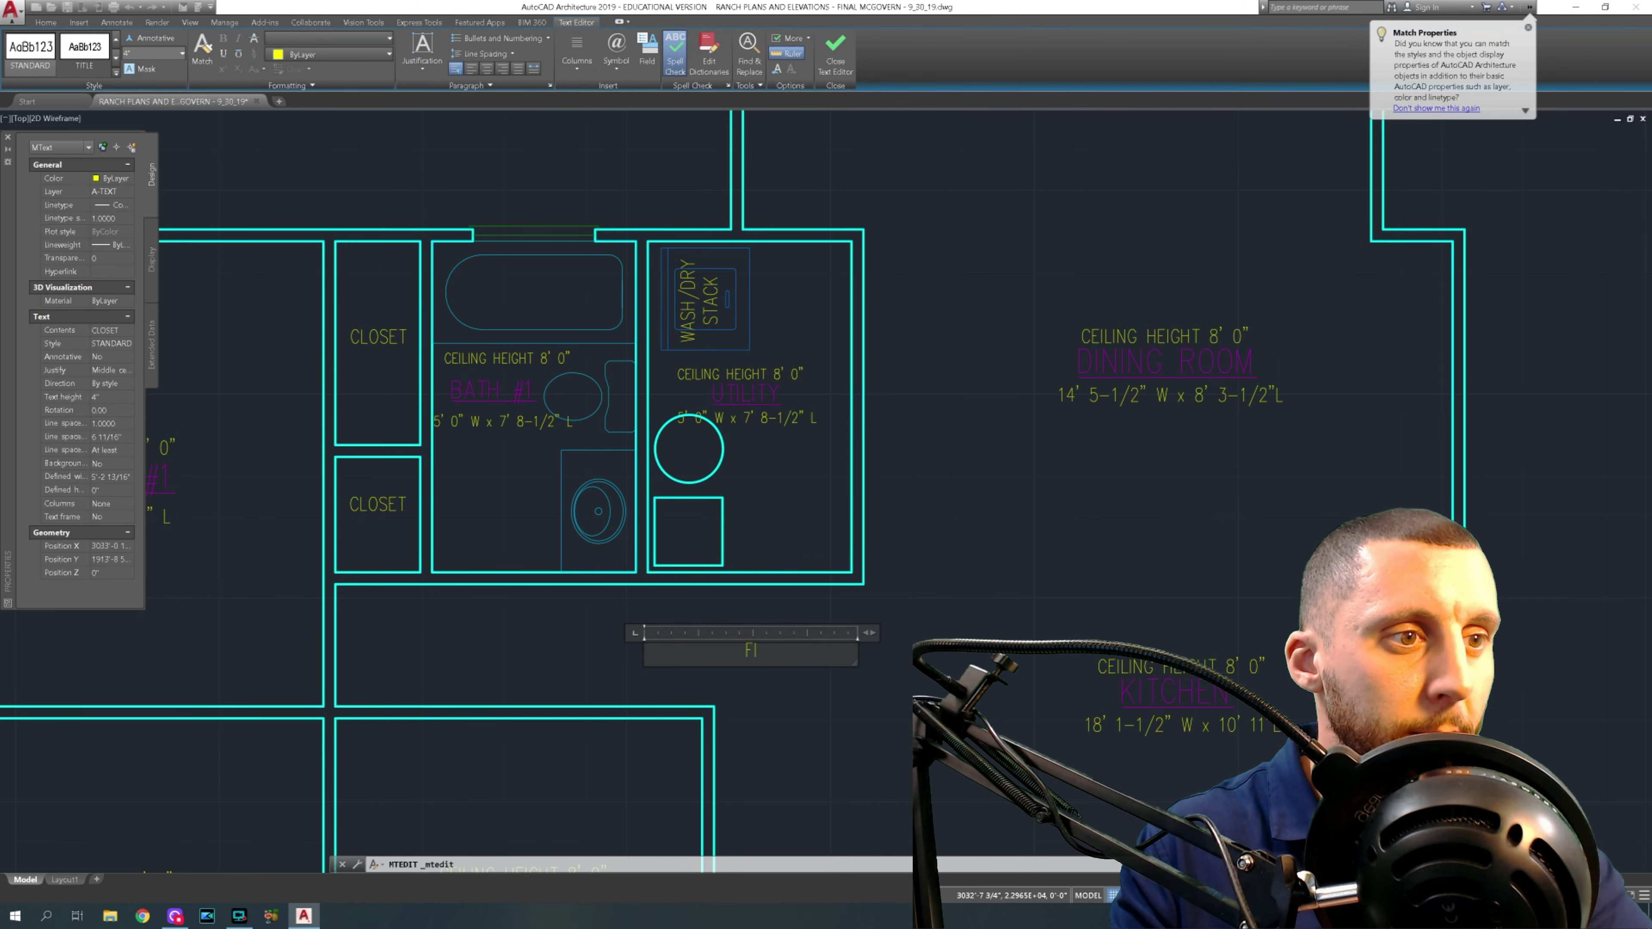
type("URNACE")
left_click(805, 701)
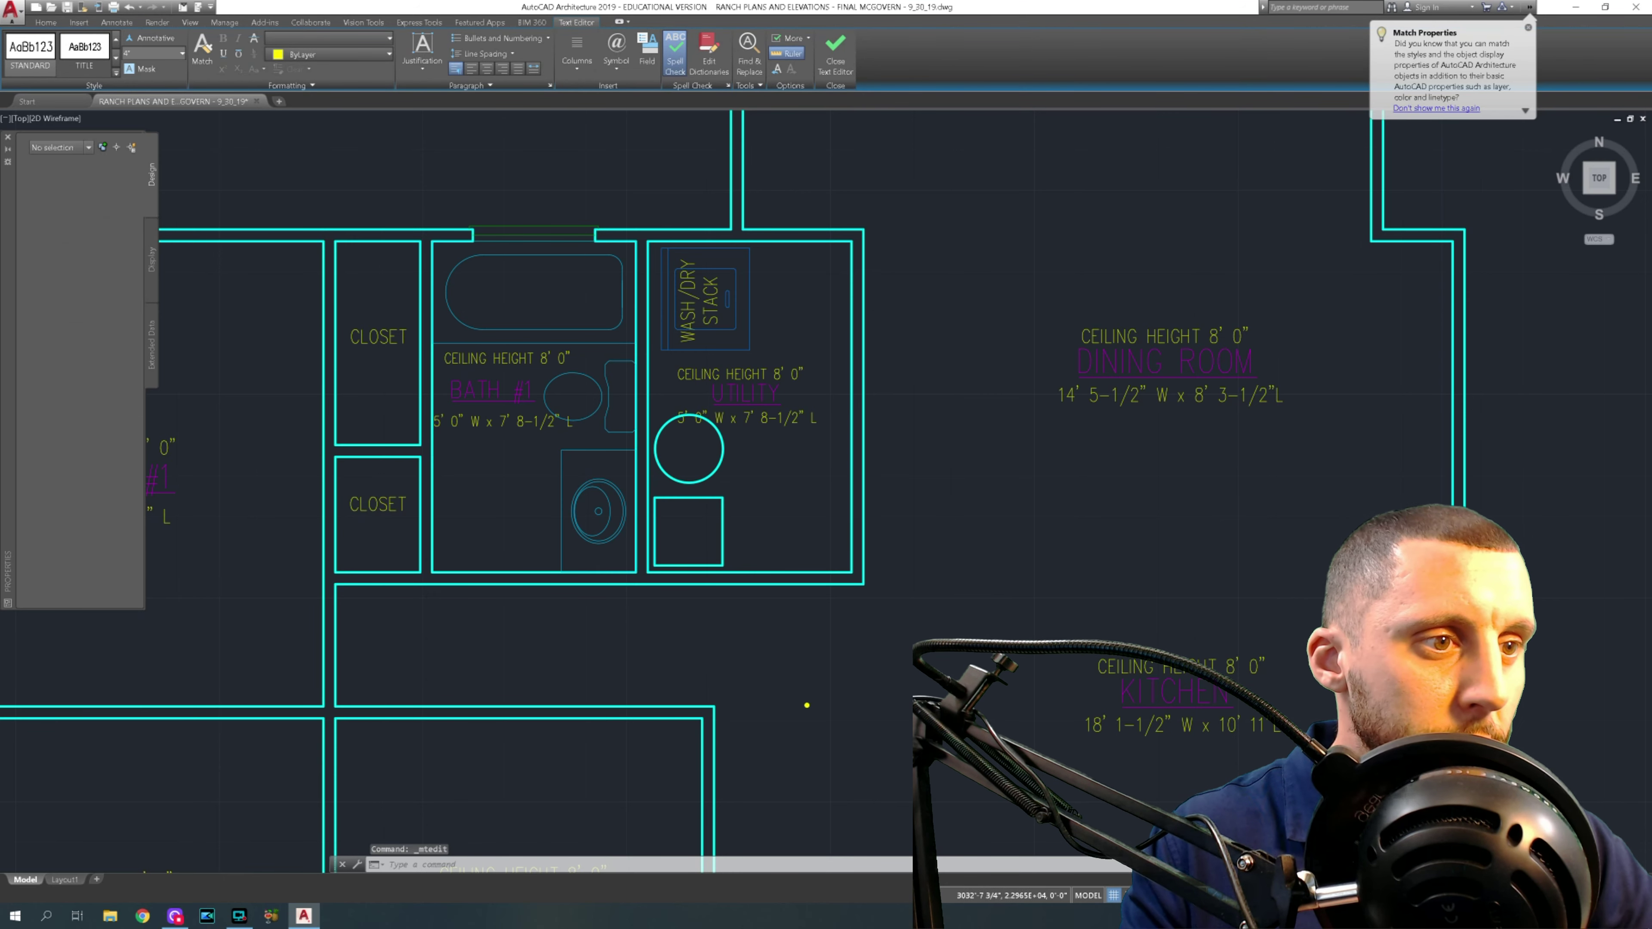
- Copy the FURNACE label beside the original and change the copy's text to "HWH"
left_click(792, 630)
key("ctrl+c")
key("ctrl+v")
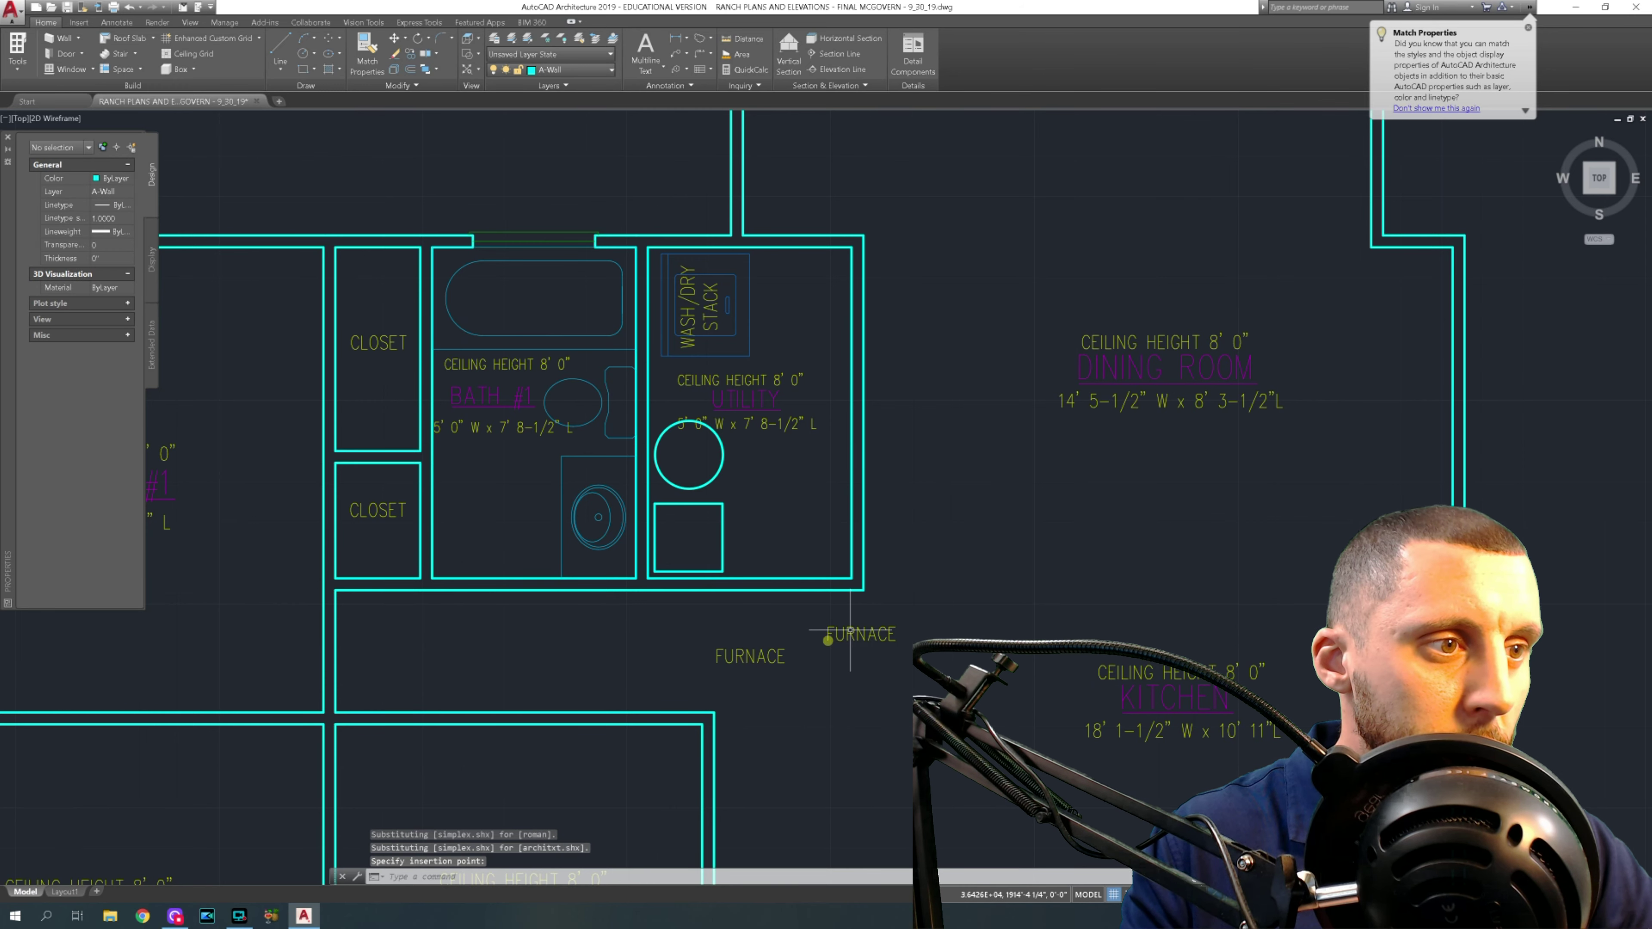
double_click(851, 631)
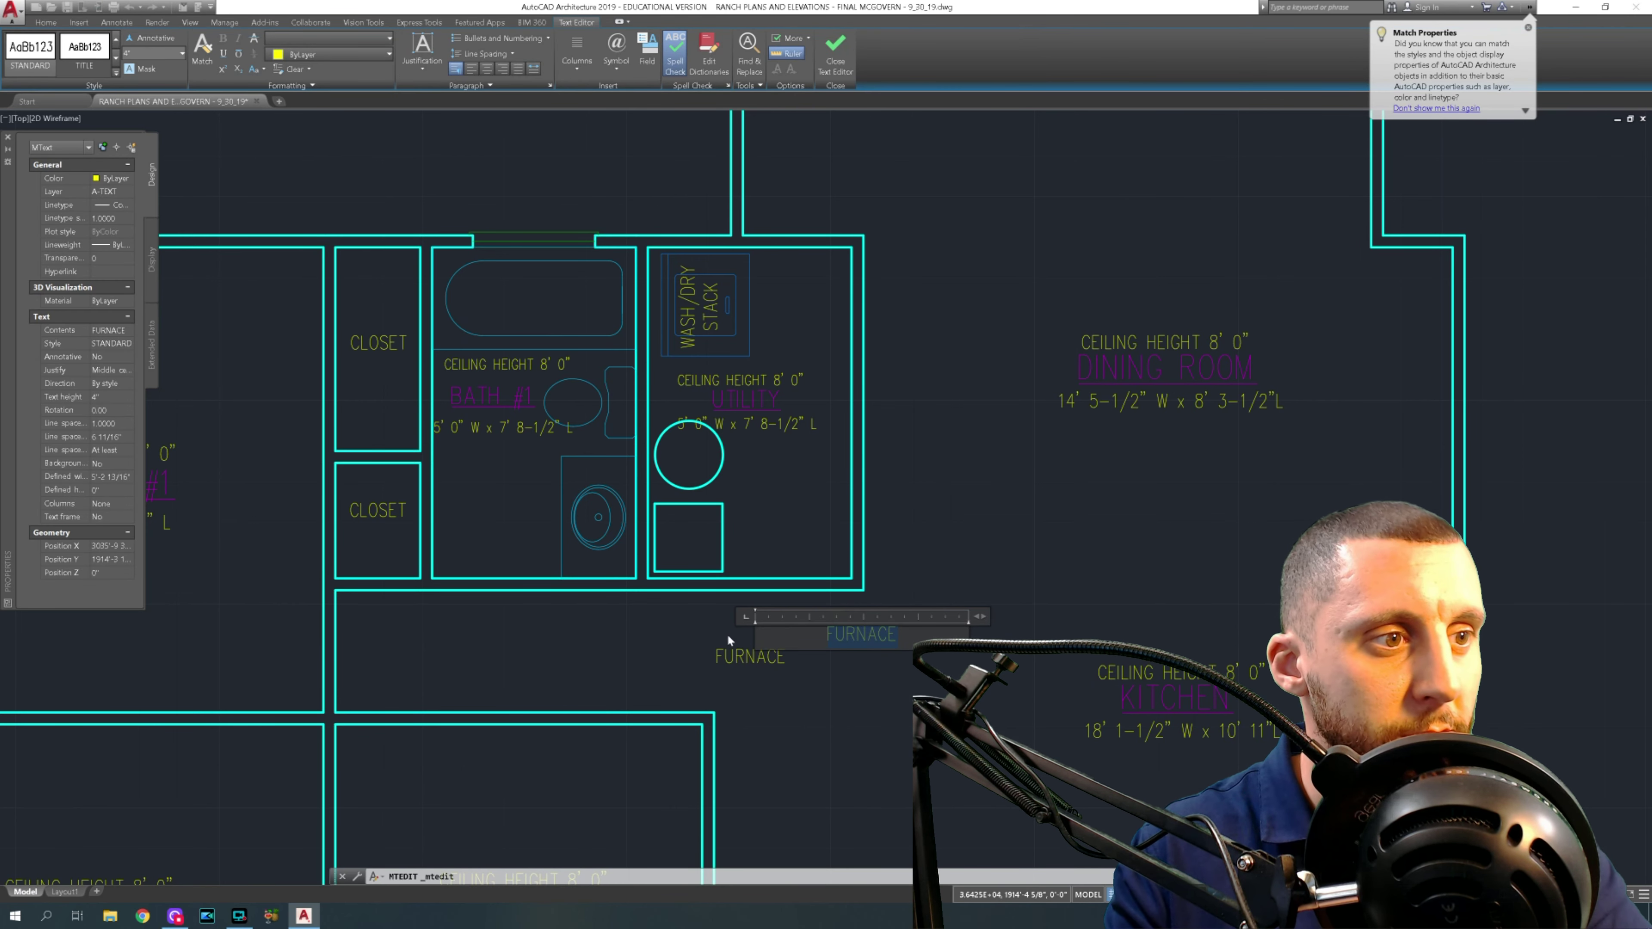
type("HWH")
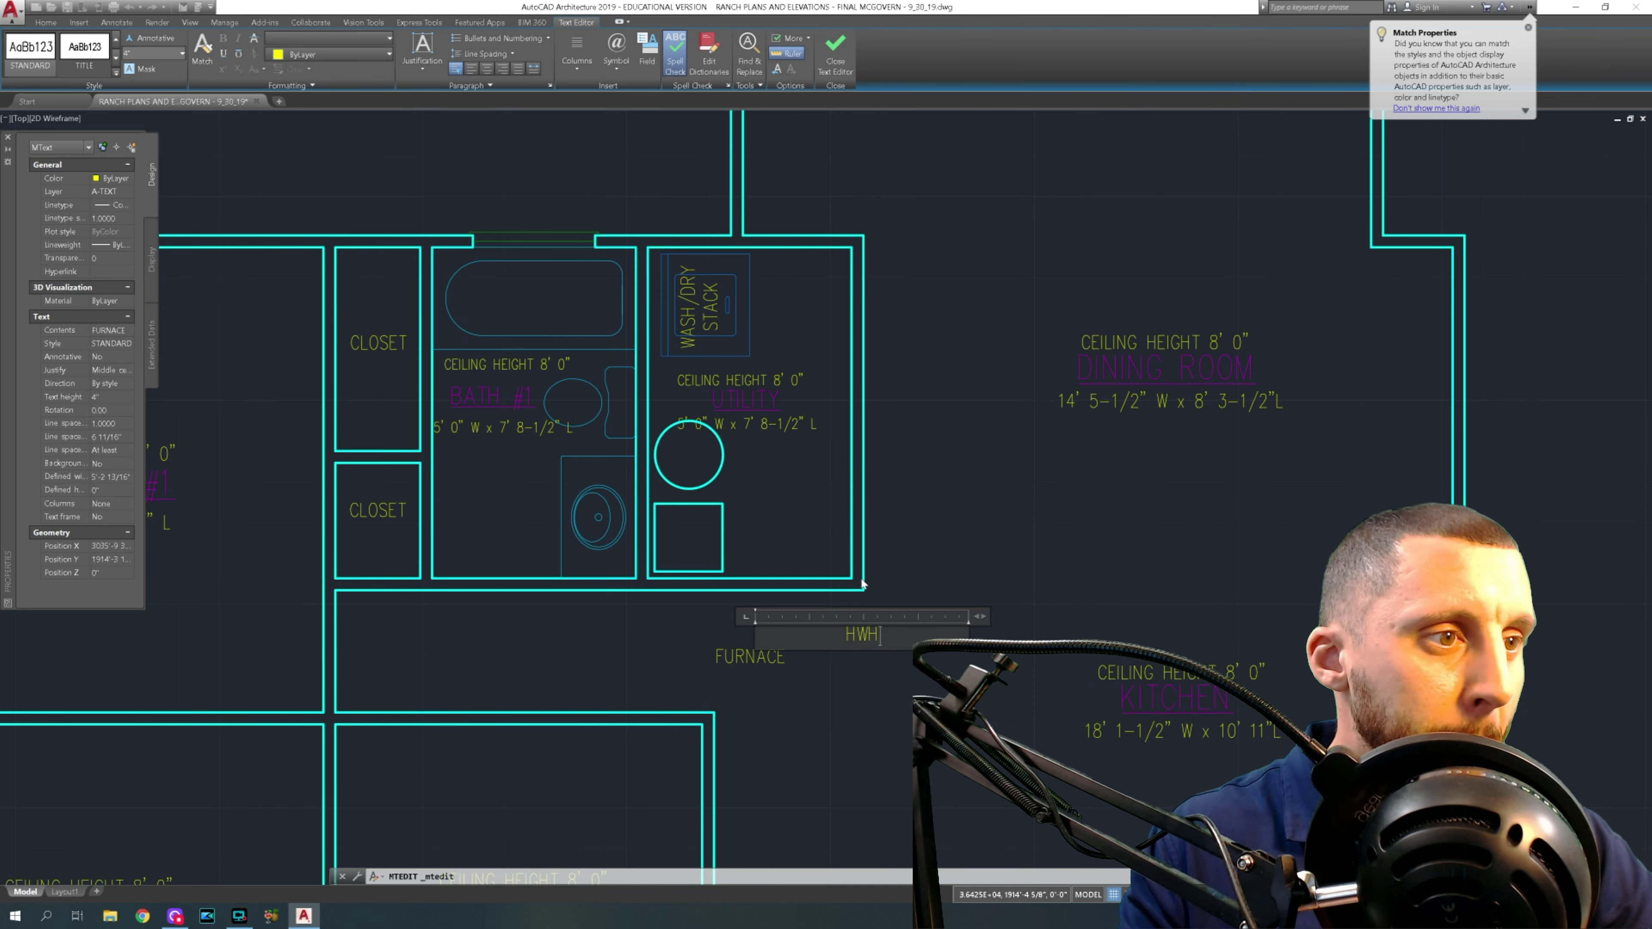
left_click(863, 584)
- Move the HWH label into the circle in the Utility room
left_click(881, 612)
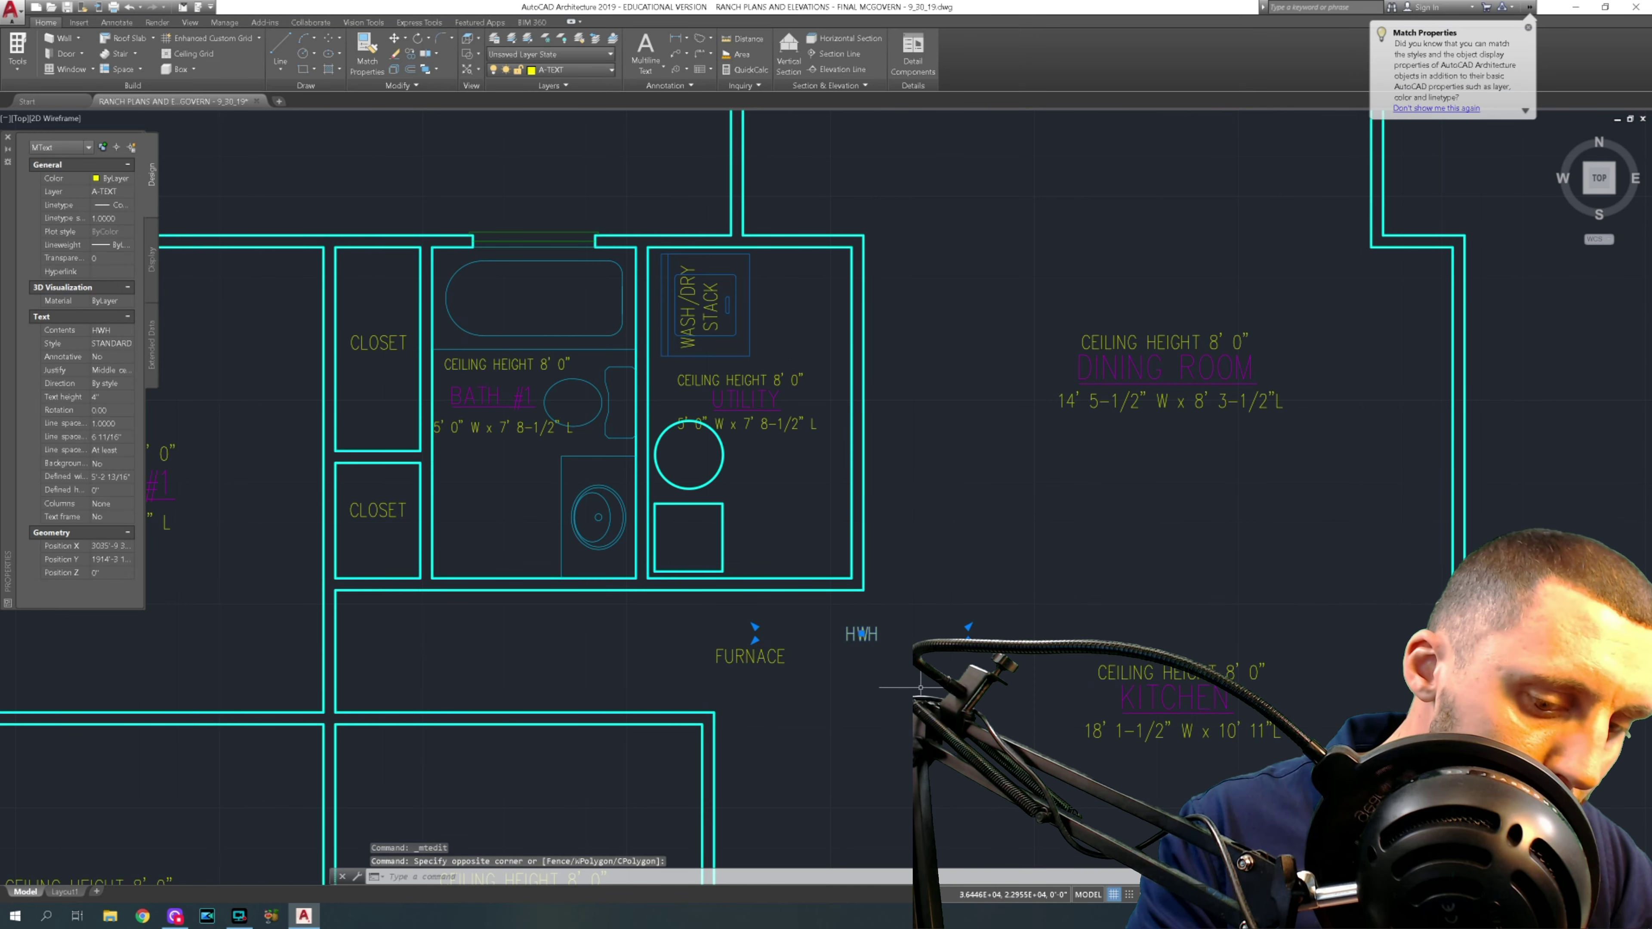
type("m")
key("Return")
left_click(943, 694)
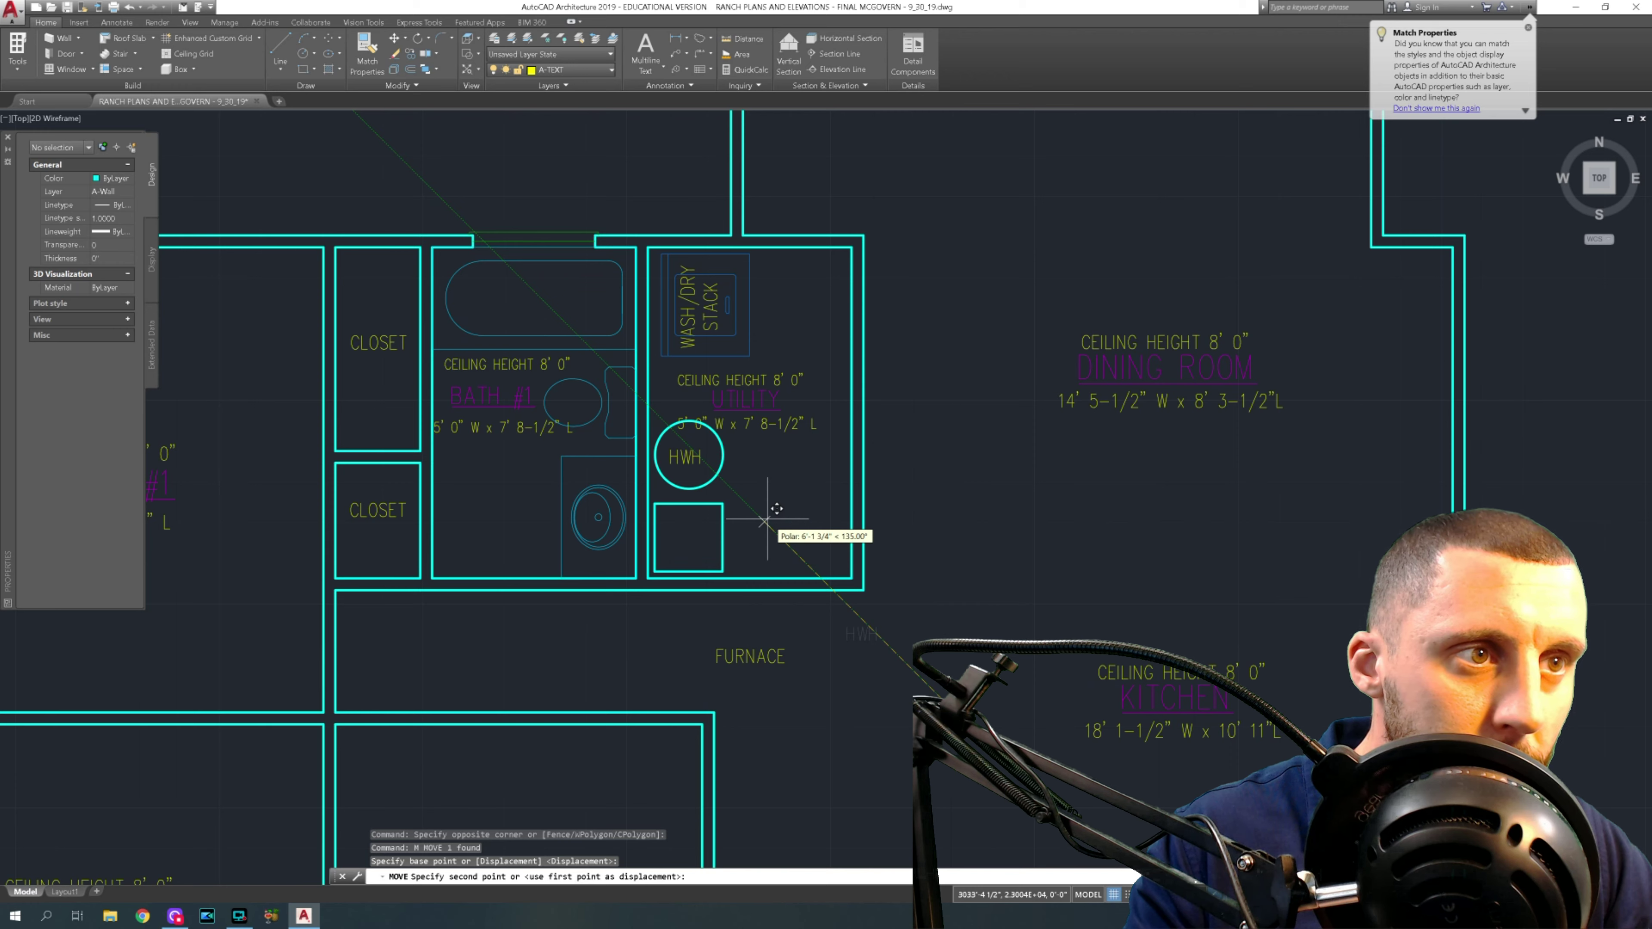
left_click(767, 520)
- Move the FURNACE label onto the square fixture outline in the Utility room
left_click(749, 656)
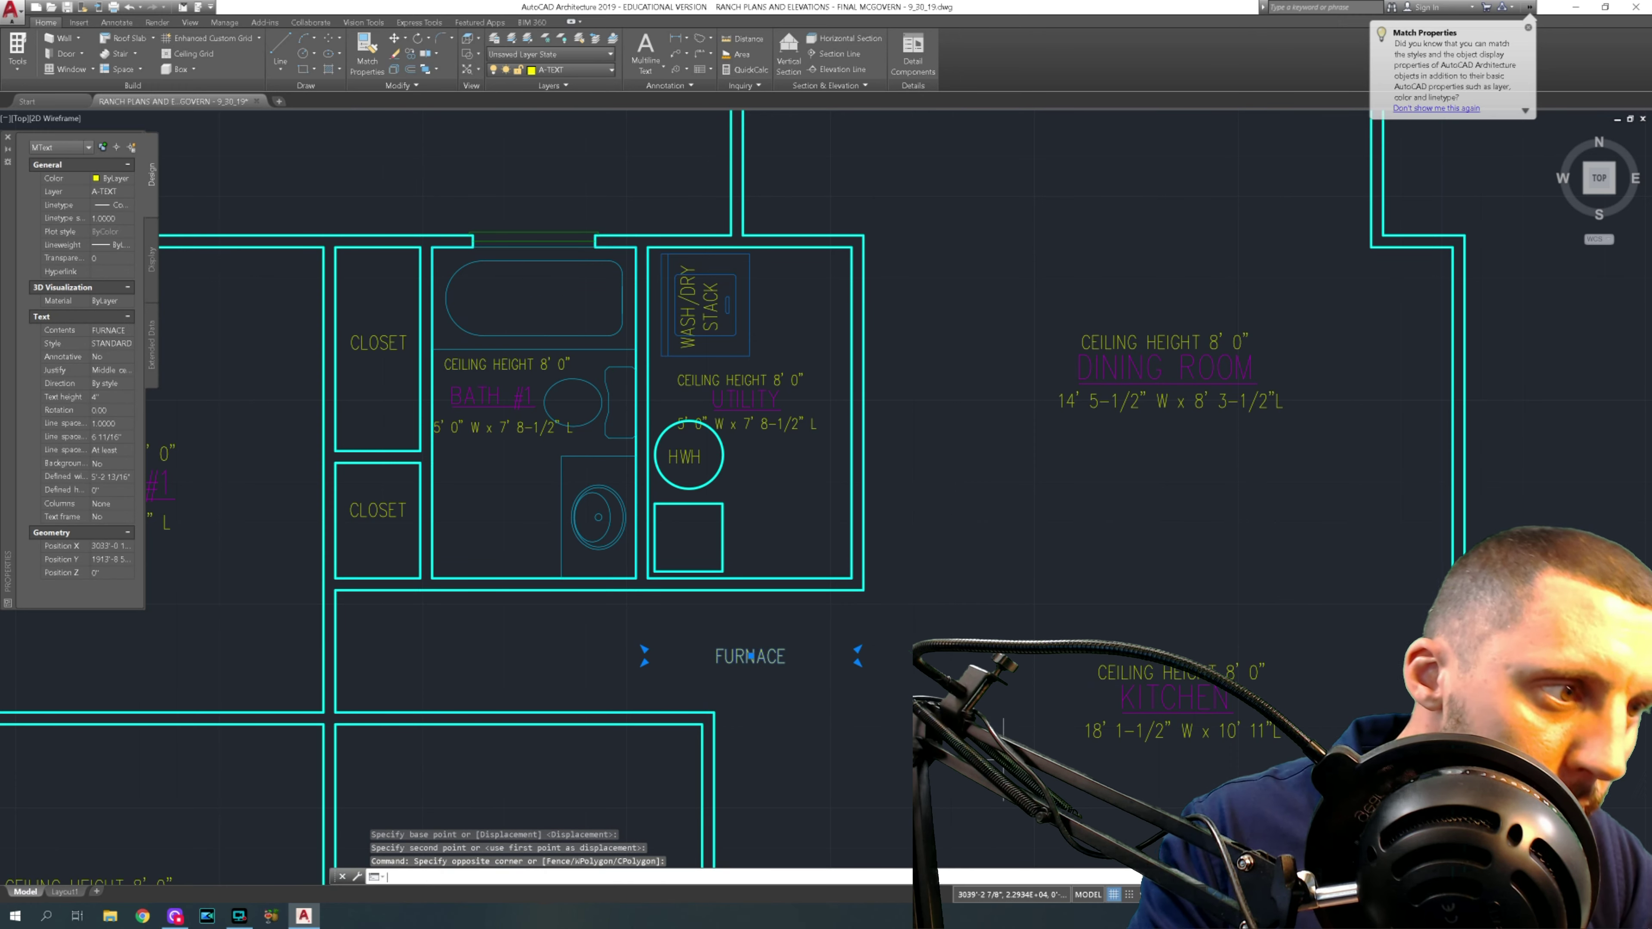
type("m")
key("Return")
left_click(1067, 811)
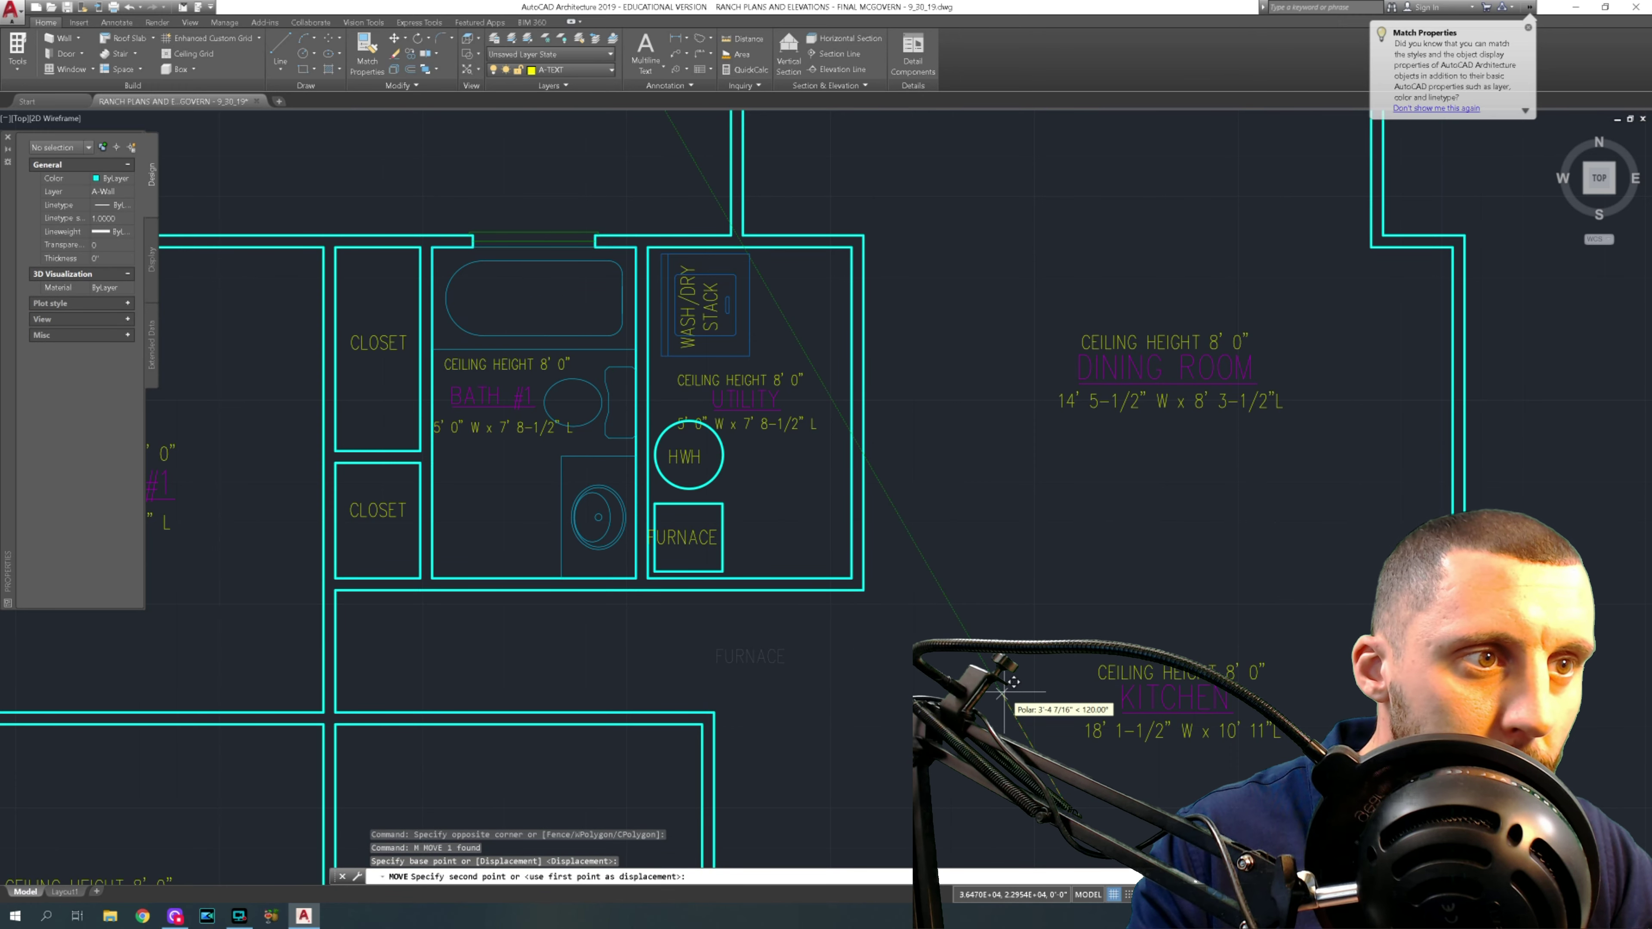
left_click(1002, 694)
- Shift the FURNACE label about 1-5/8" to the right to center it in the square
scroll(685, 562, "up", 6)
left_click(685, 561)
left_click(679, 542)
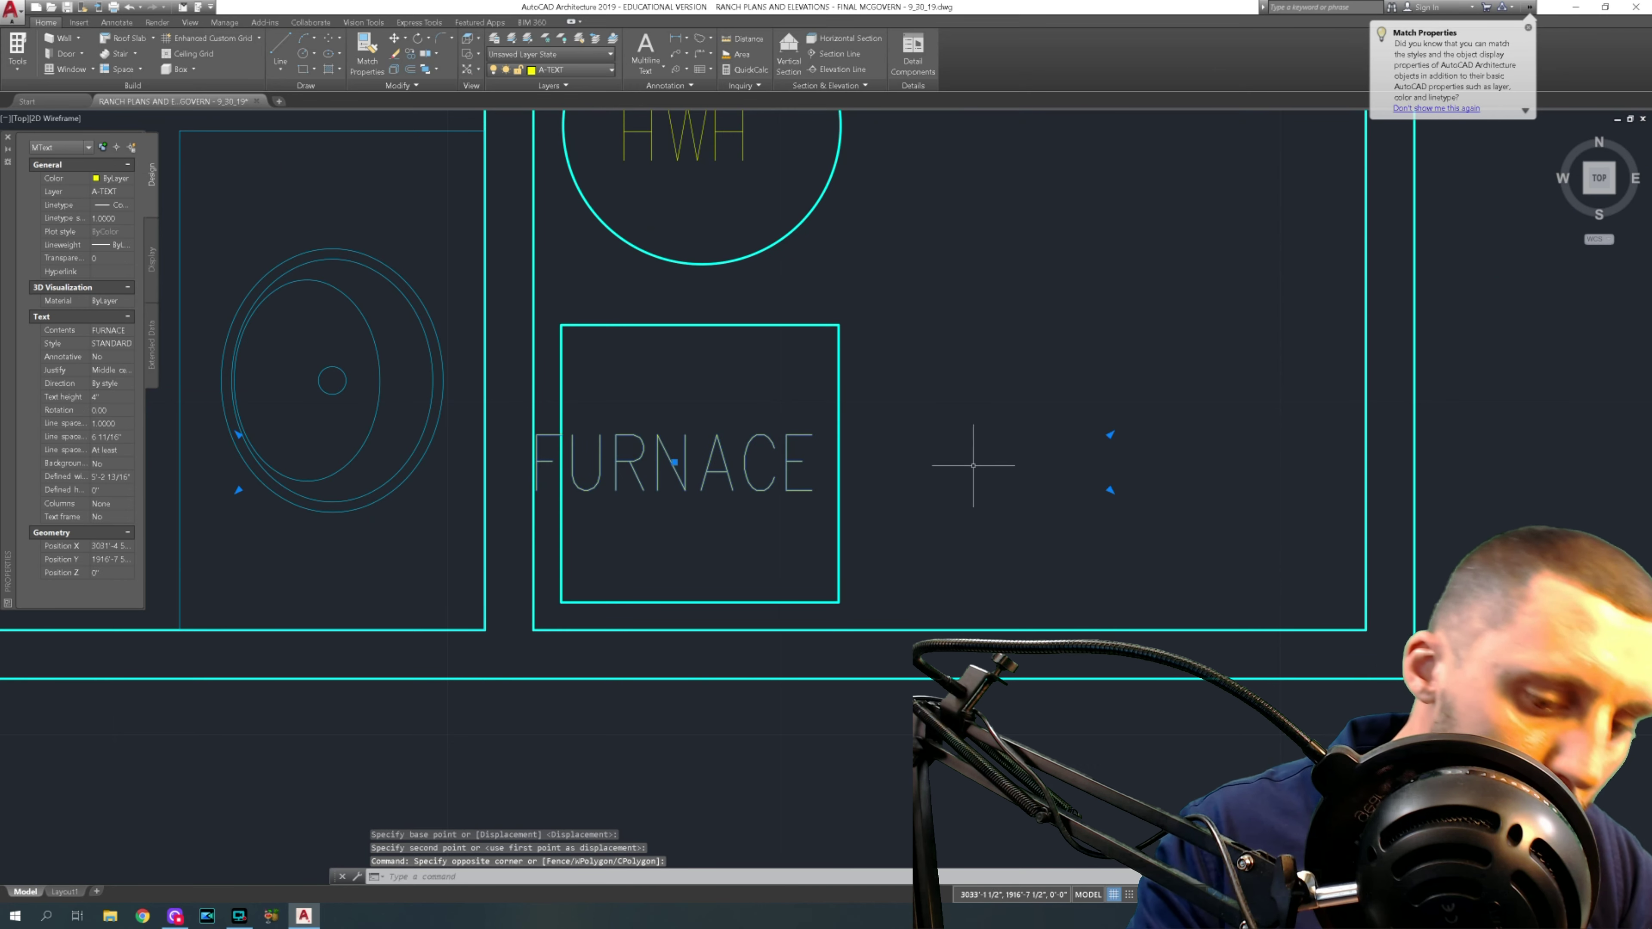
type("m")
key("Return")
left_click(972, 410)
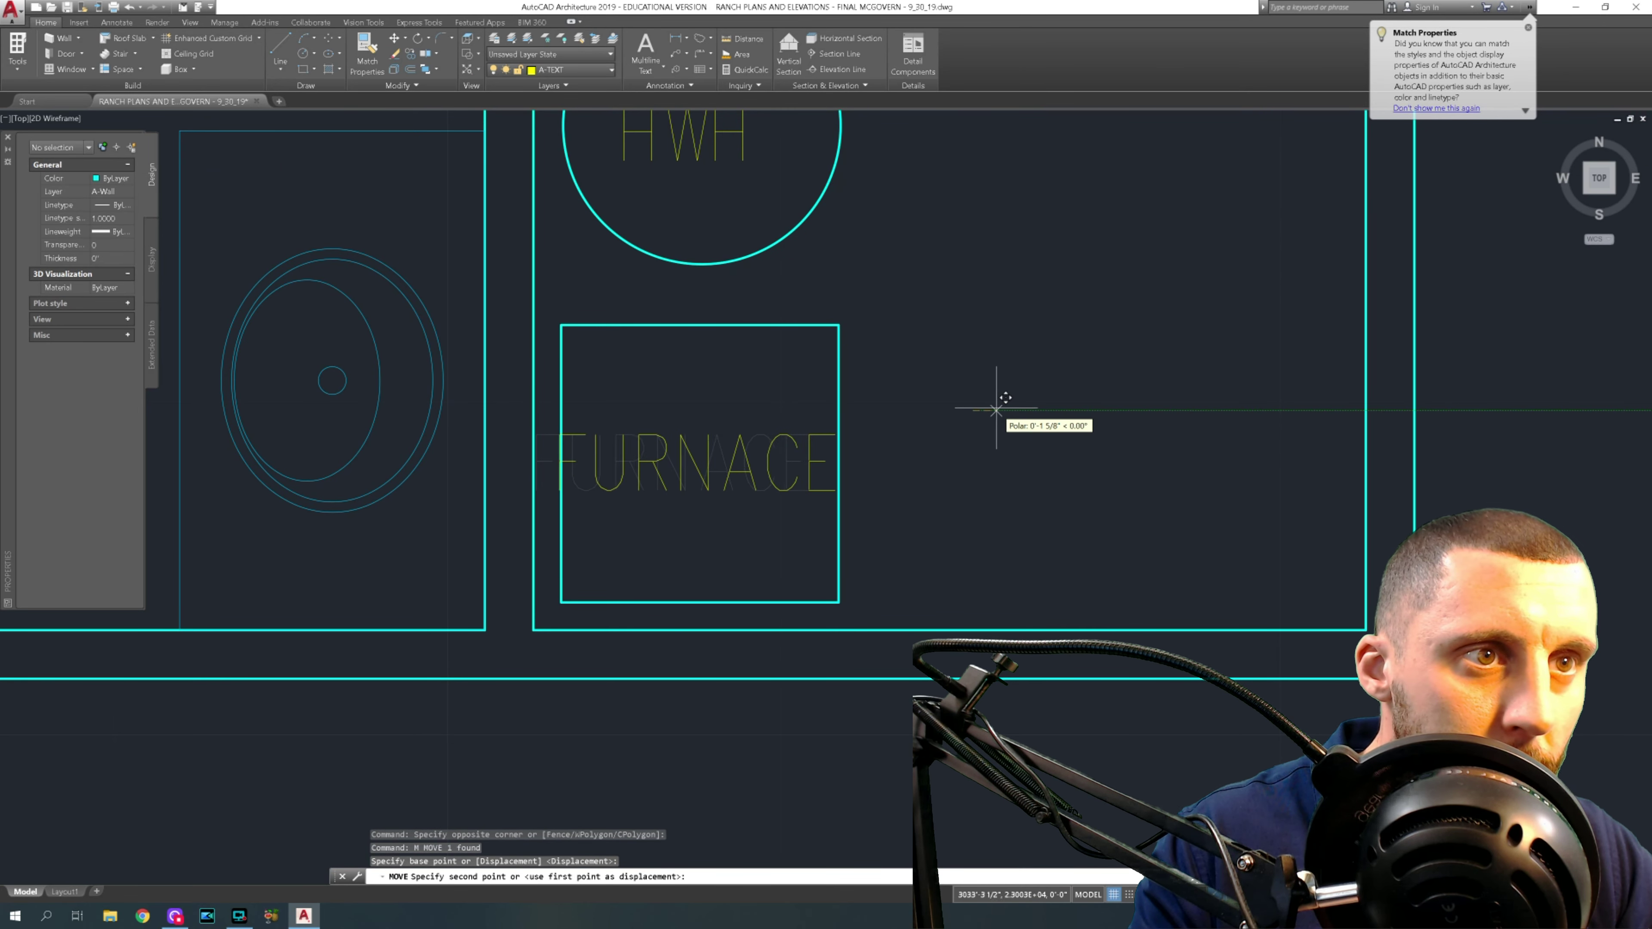
left_click(996, 410)
- Match the FURNACE label's text properties to Bath #1's size label
scroll(959, 476, "down", 2)
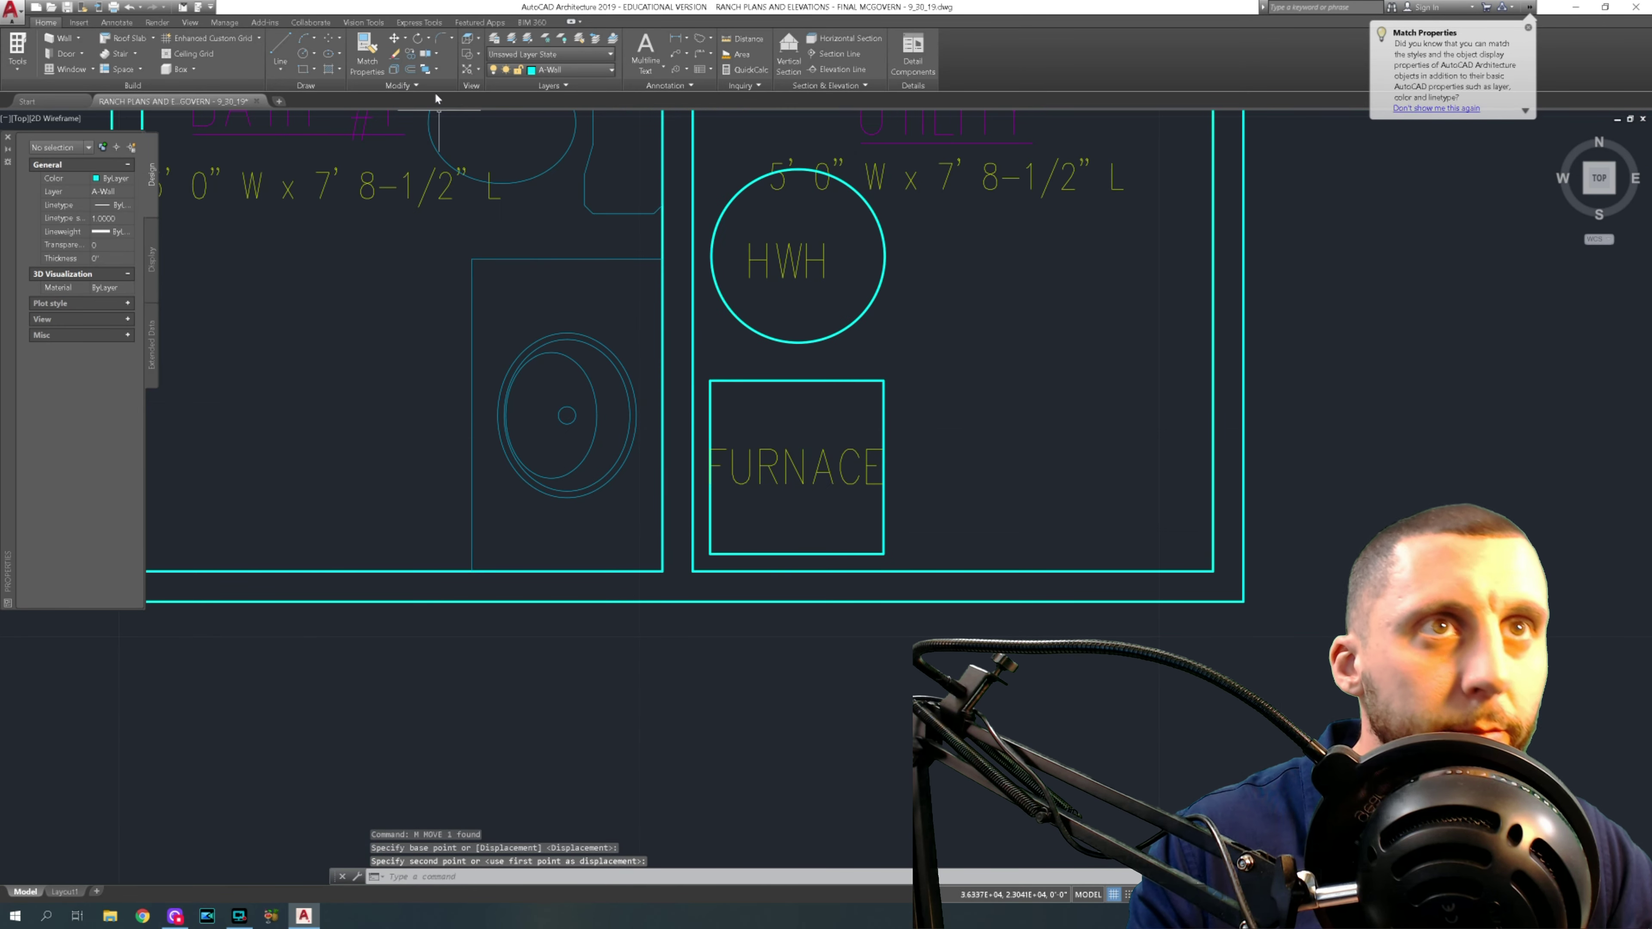
left_click(362, 58)
left_click(370, 188)
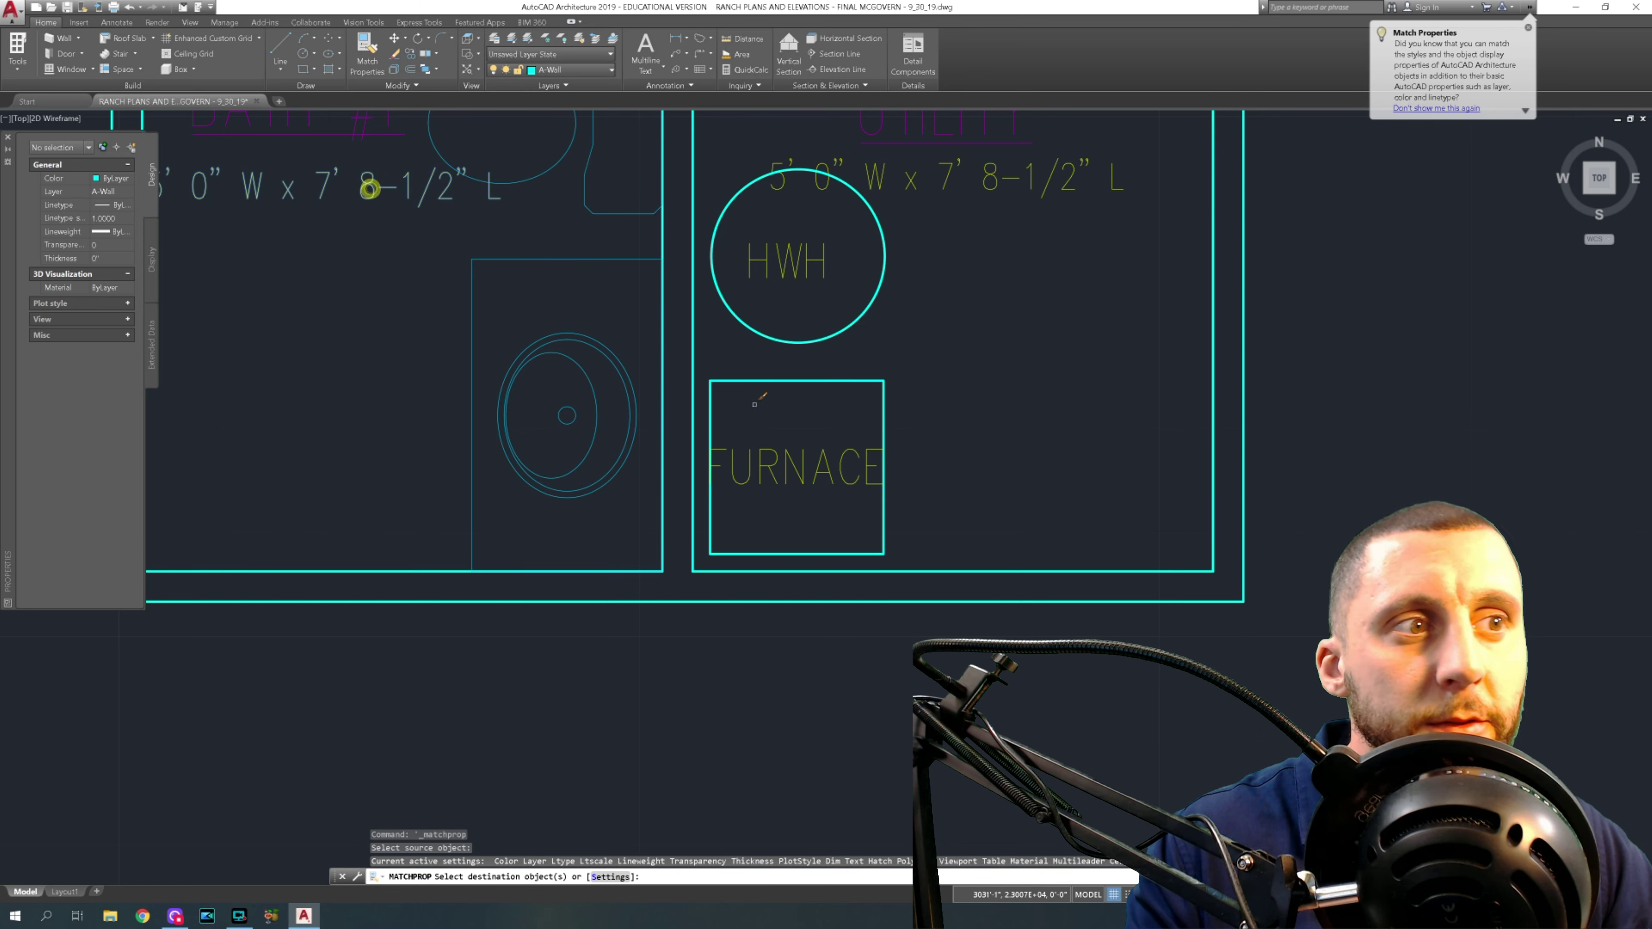
left_click(770, 449)
left_click(828, 497)
scroll(821, 447, "down", 5)
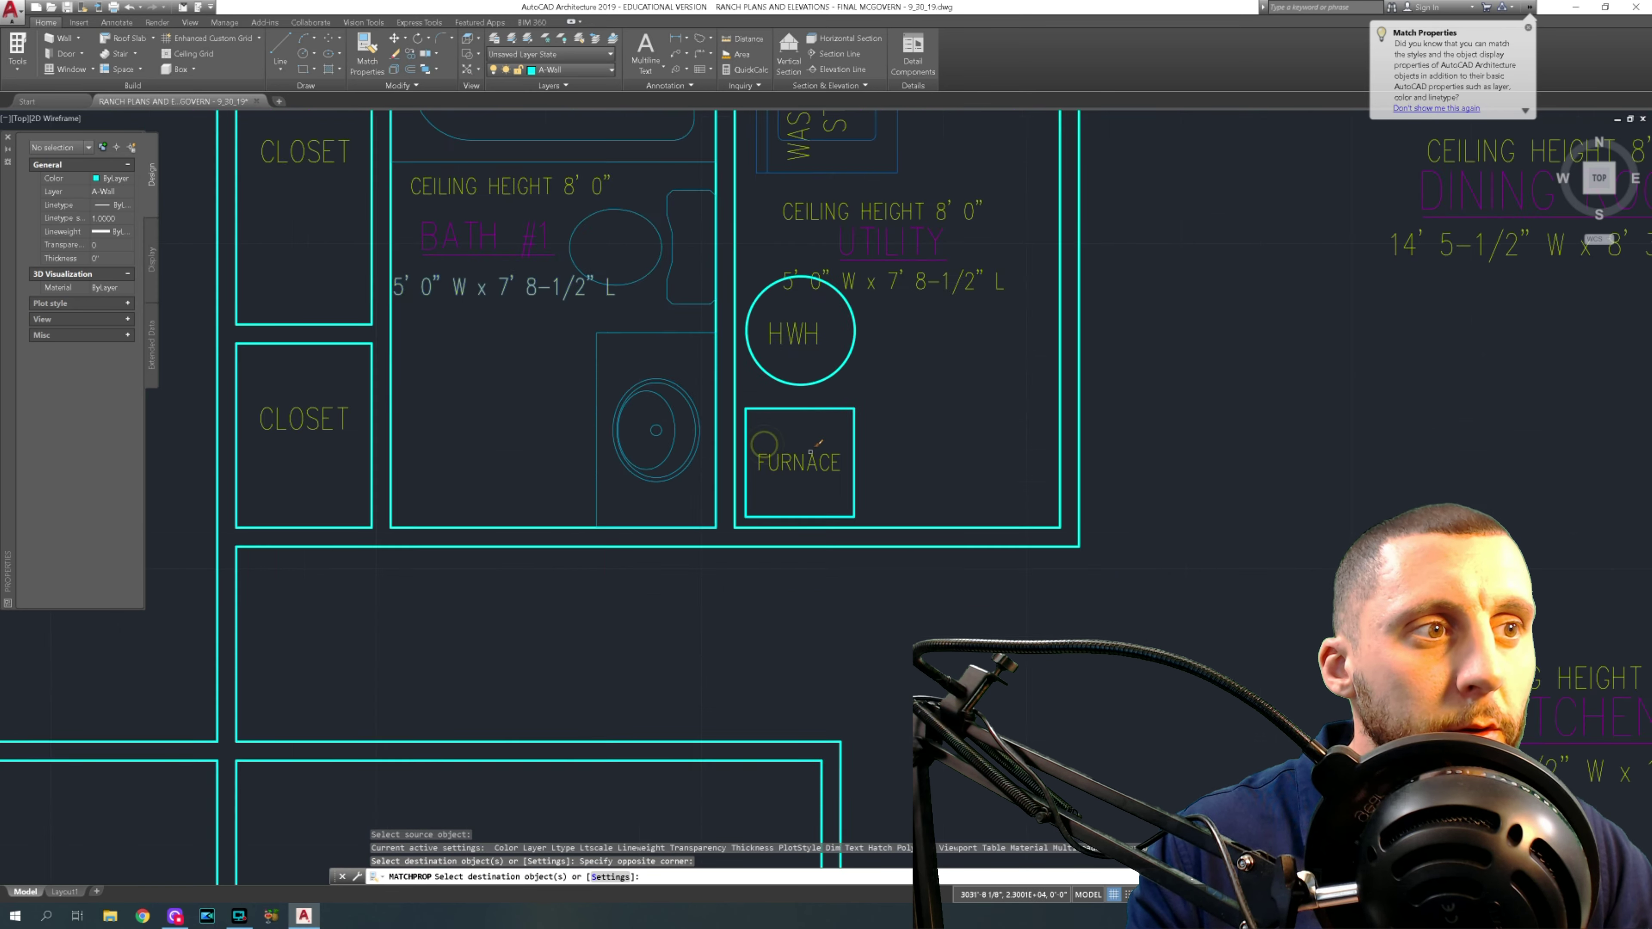
key("Escape")
- Move the Utility room's title, ceiling height and size labels together up and to the right, clear of the HWH circle
scroll(828, 427, "up", 6)
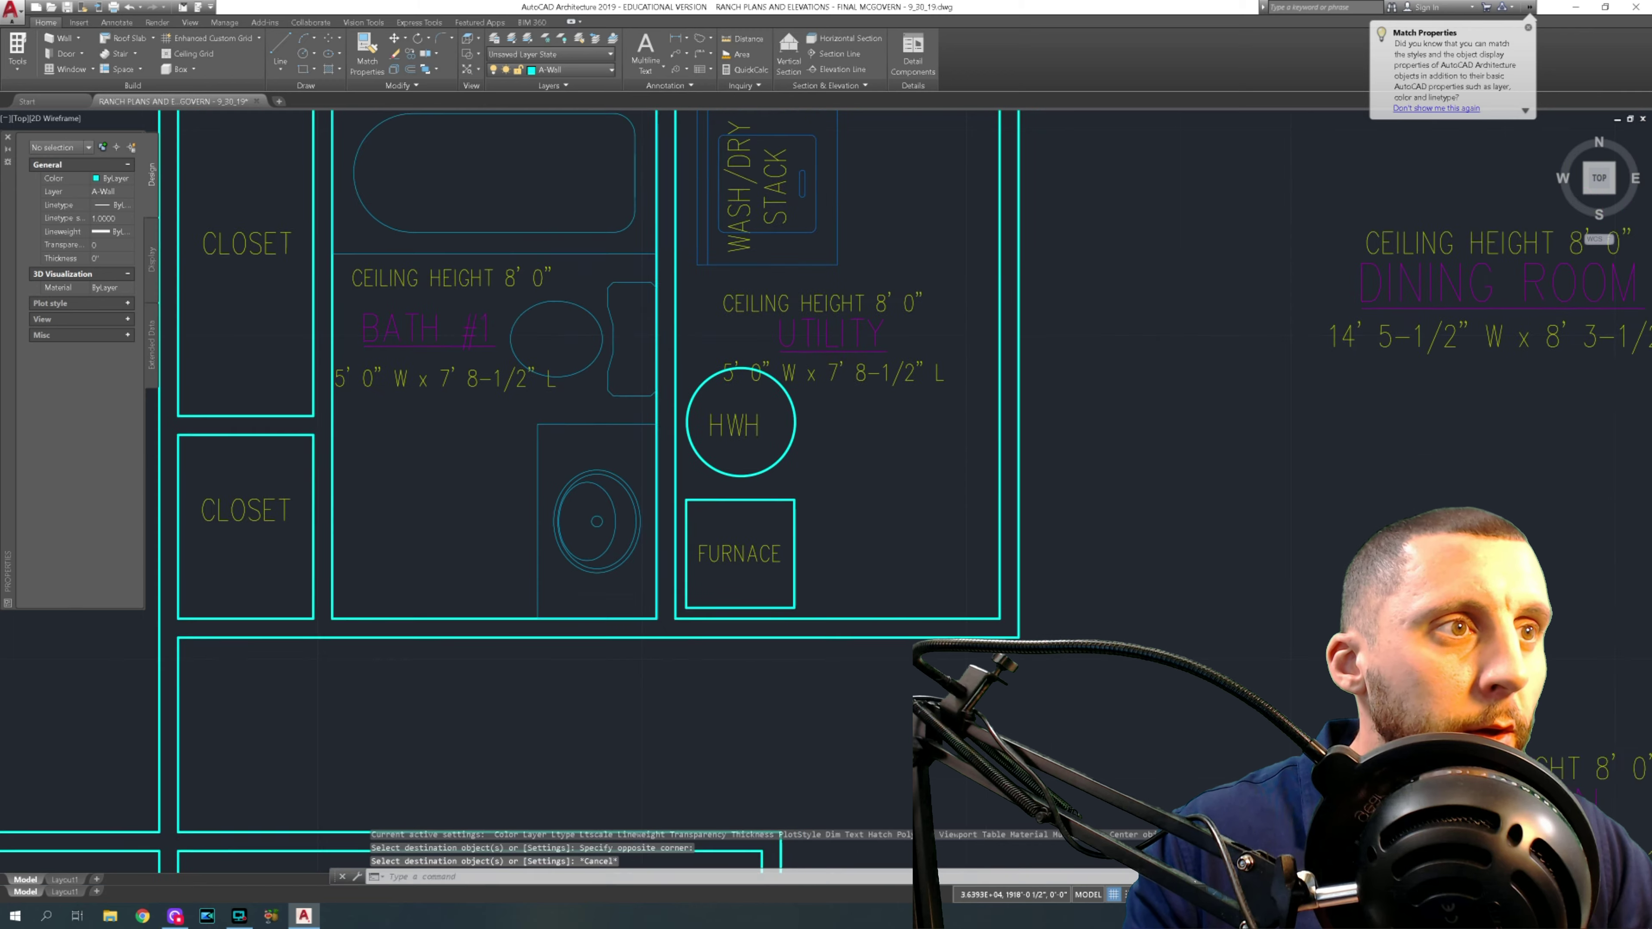
left_click(867, 412)
left_click(844, 328)
type("M")
key("Return")
left_click(1164, 521)
left_click(1190, 493)
- Move the wall between the Master Bedroom and the Master Bath/Closet up in line with the front entry wall
scroll(1080, 468, "down", 6)
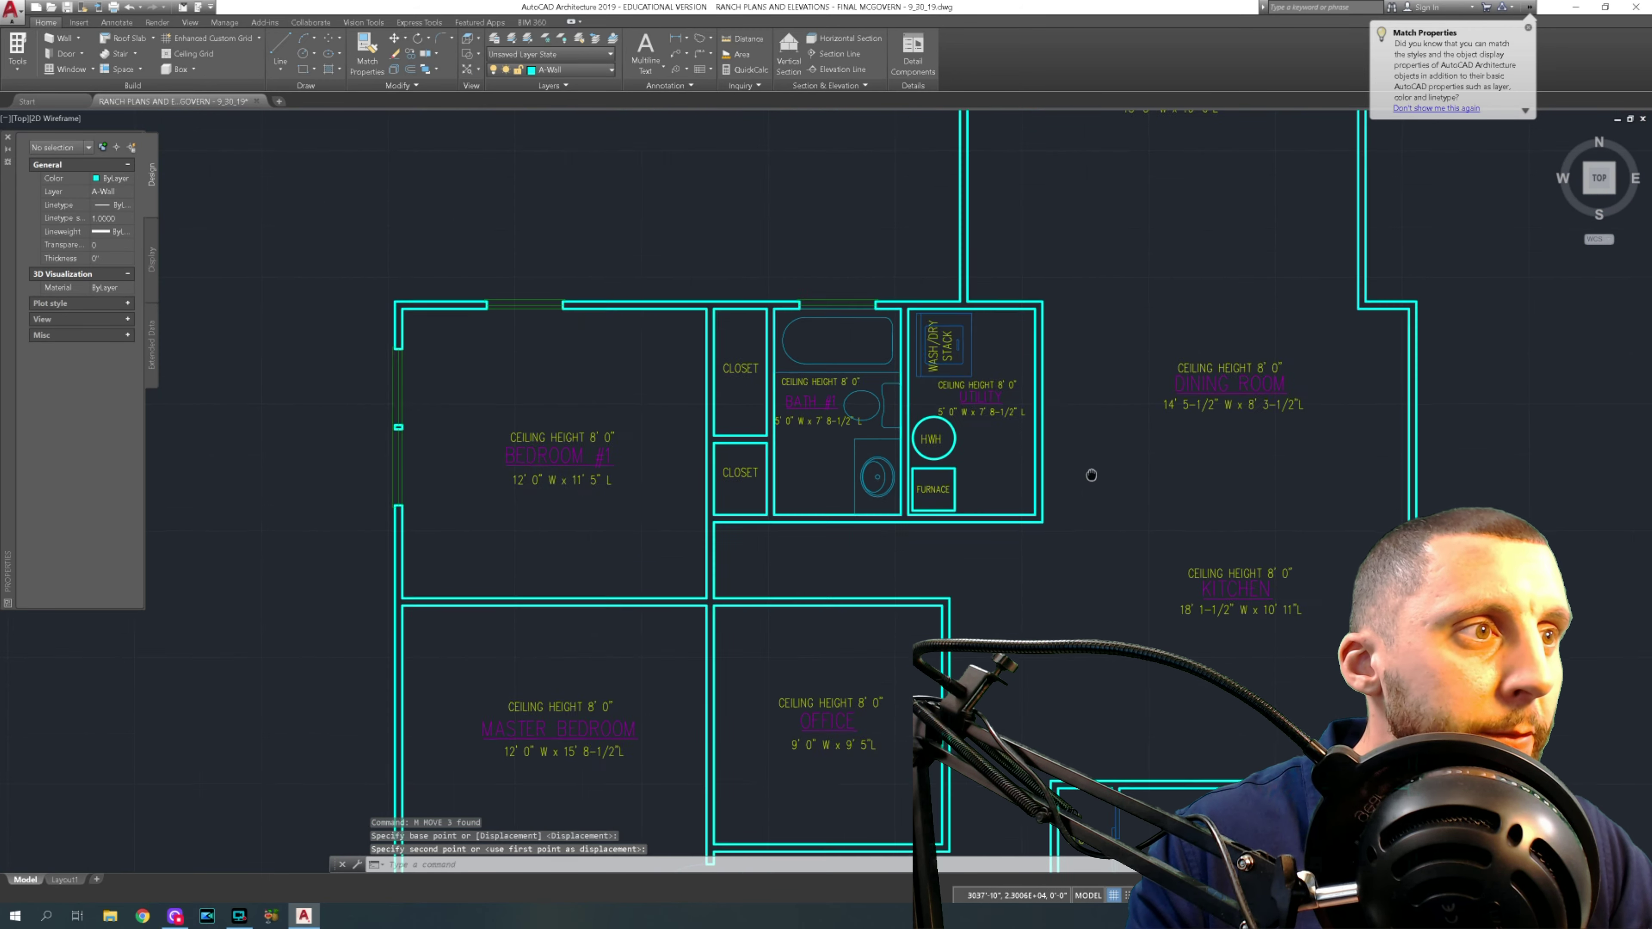
middle_click_drag(988, 419, 859, 257)
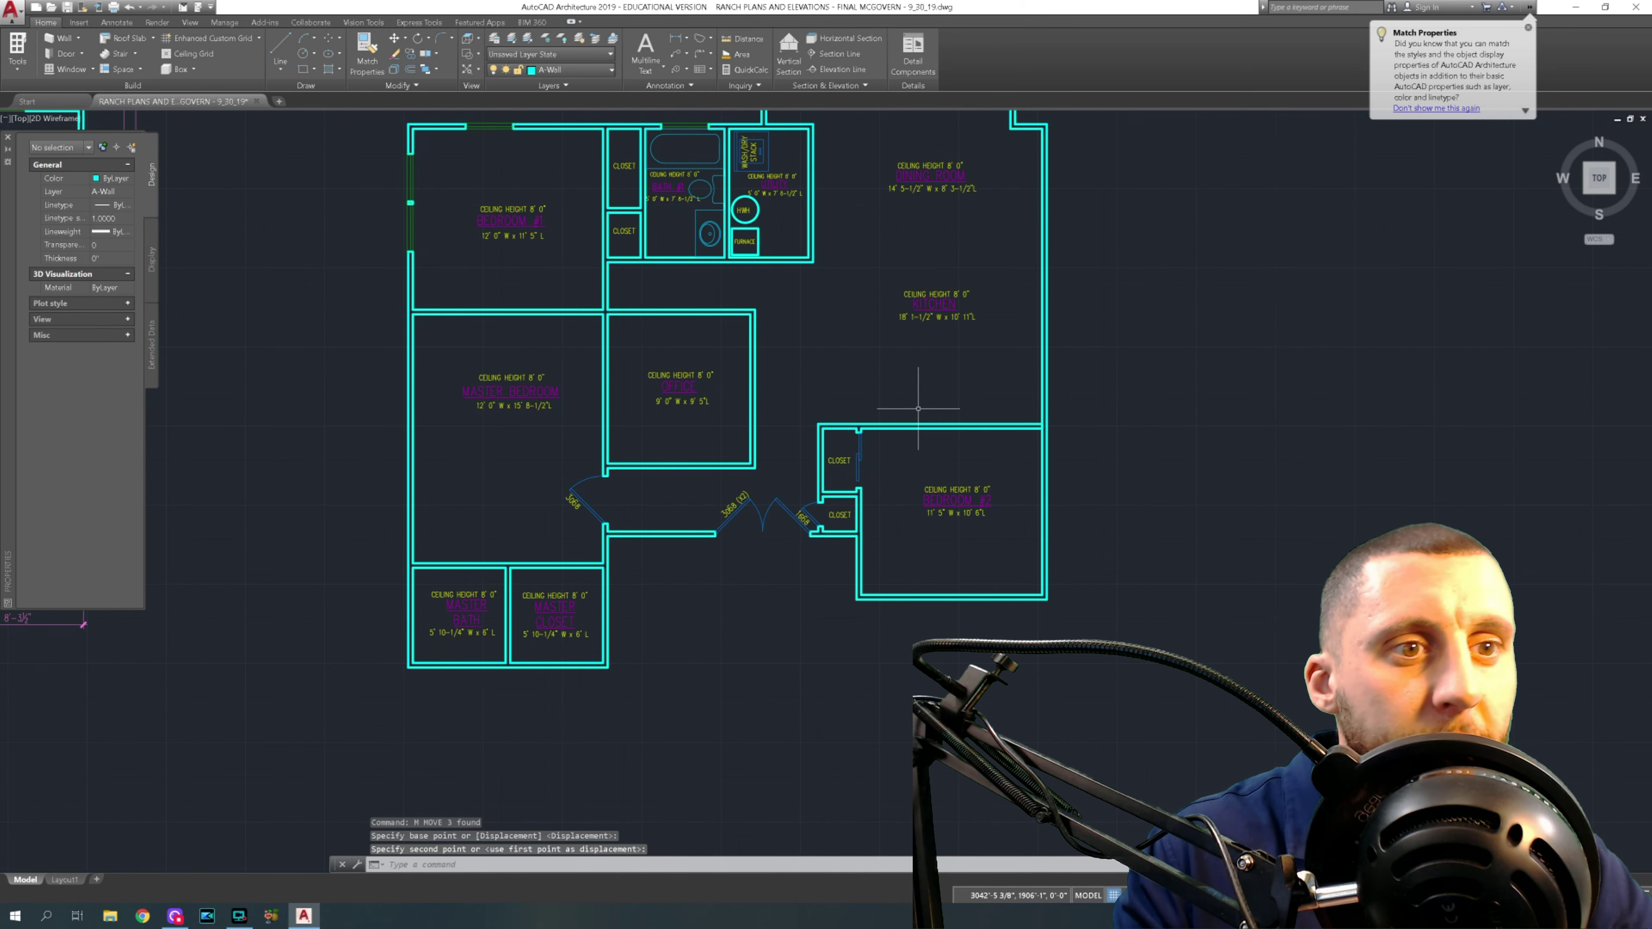
scroll(559, 645, "up", 6)
middle_click_drag(701, 579, 726, 566)
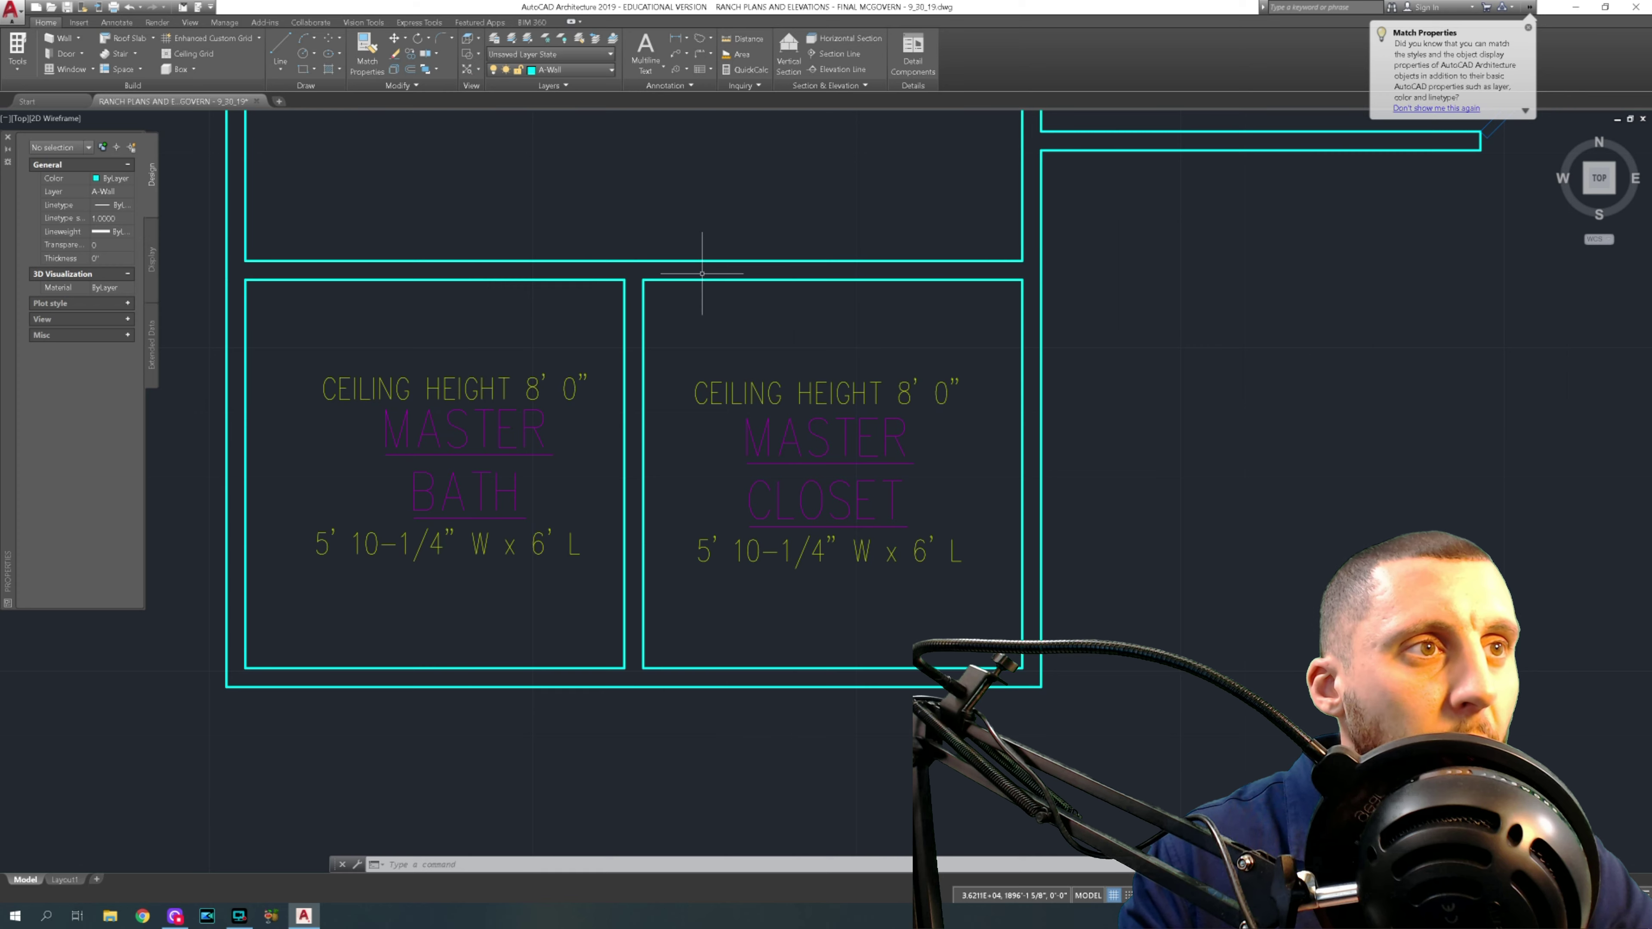
middle_click_drag(623, 496, 634, 514)
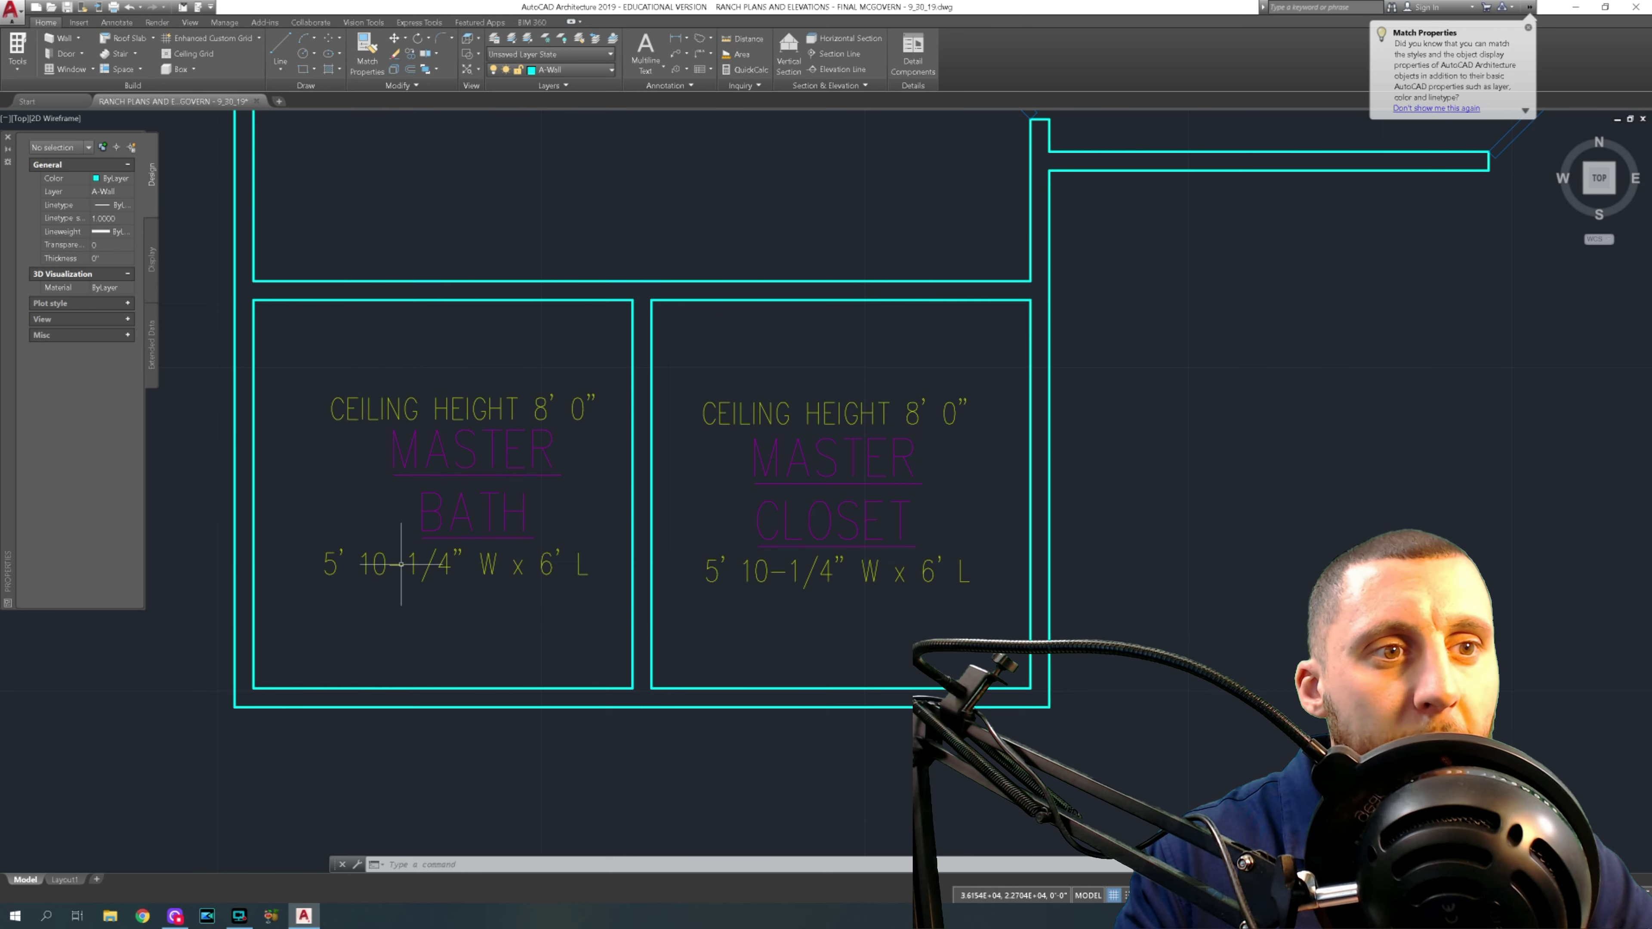
scroll(677, 341, "down", 5)
middle_click_drag(685, 345, 670, 401)
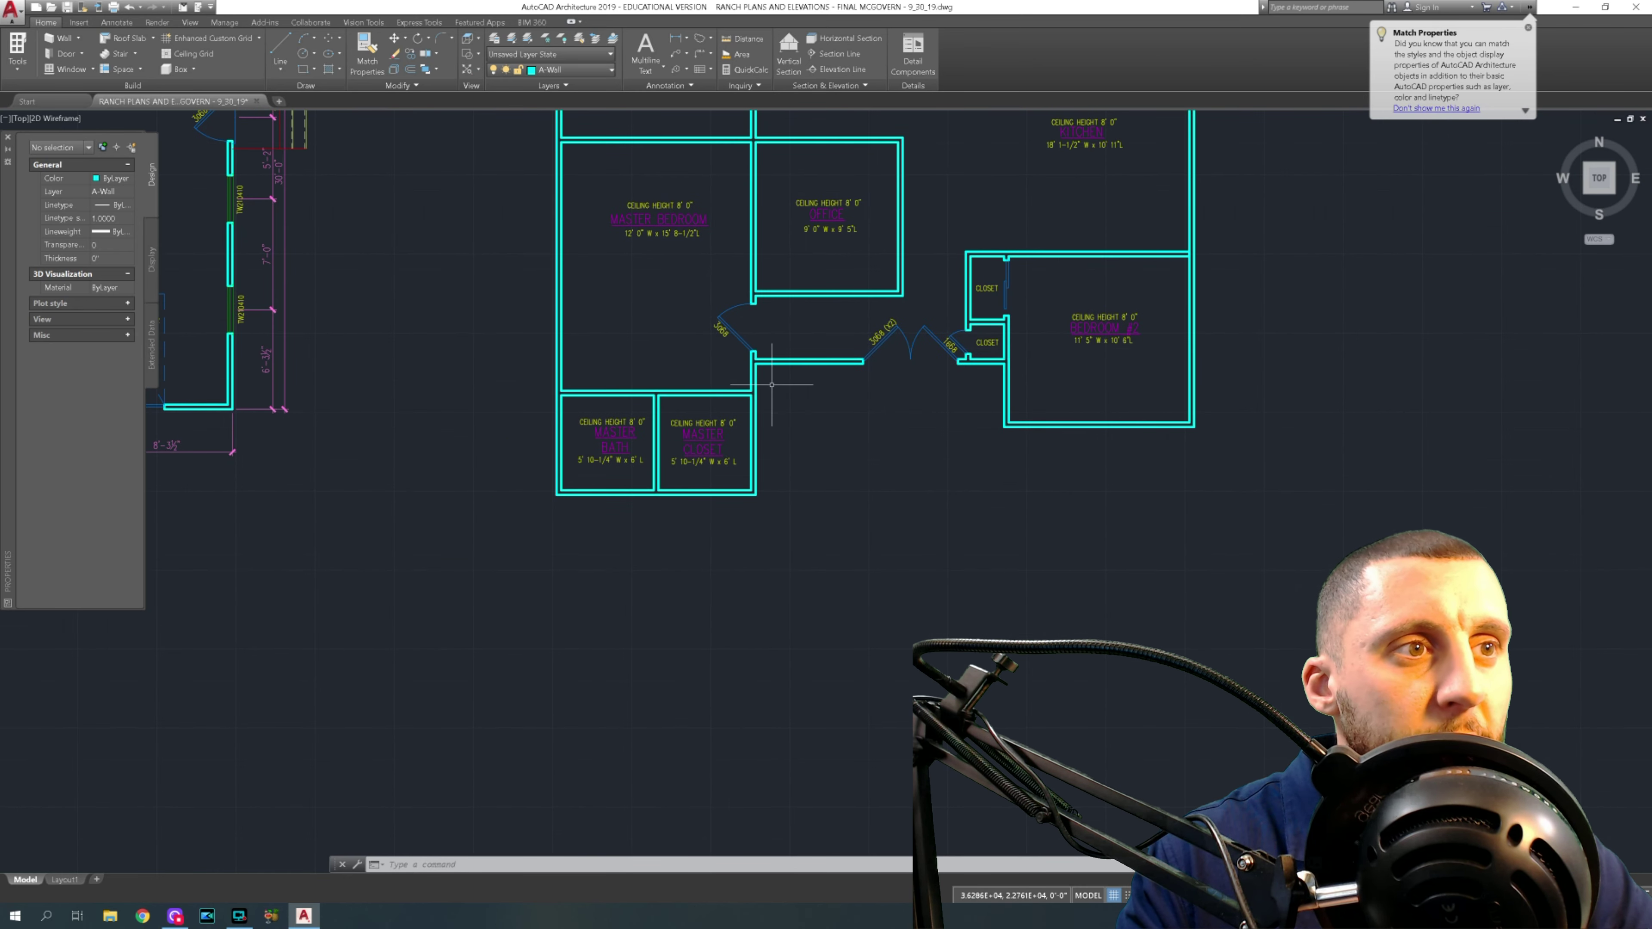
left_click(723, 392)
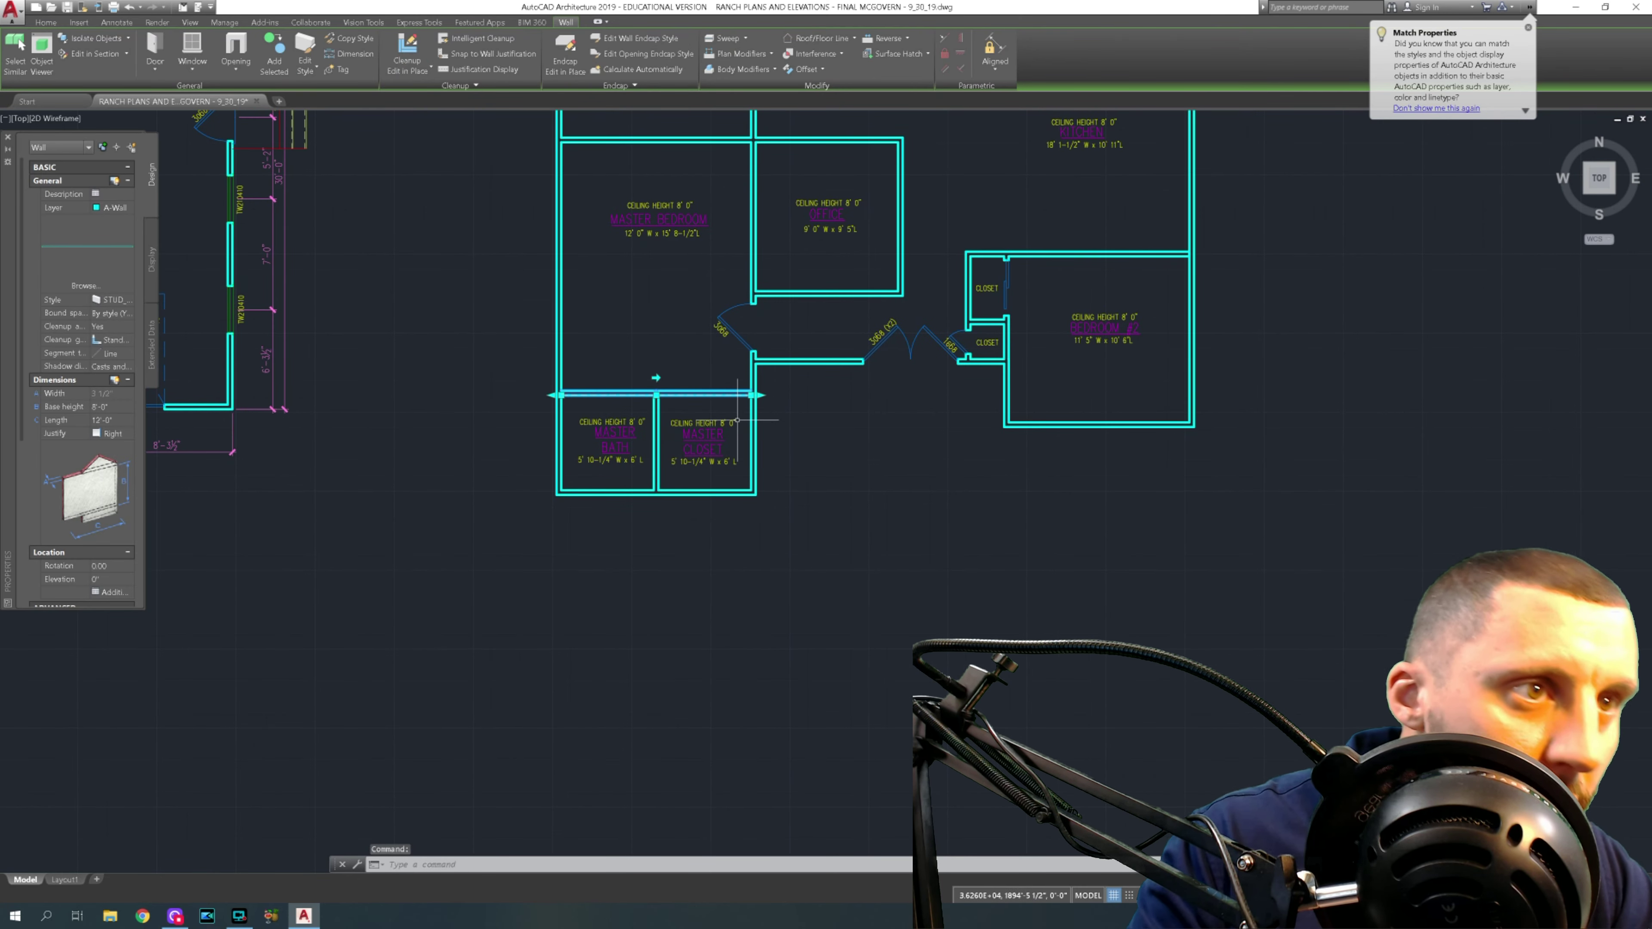
type("m")
key("Return")
scroll(741, 396, "up", 4)
left_click(765, 390)
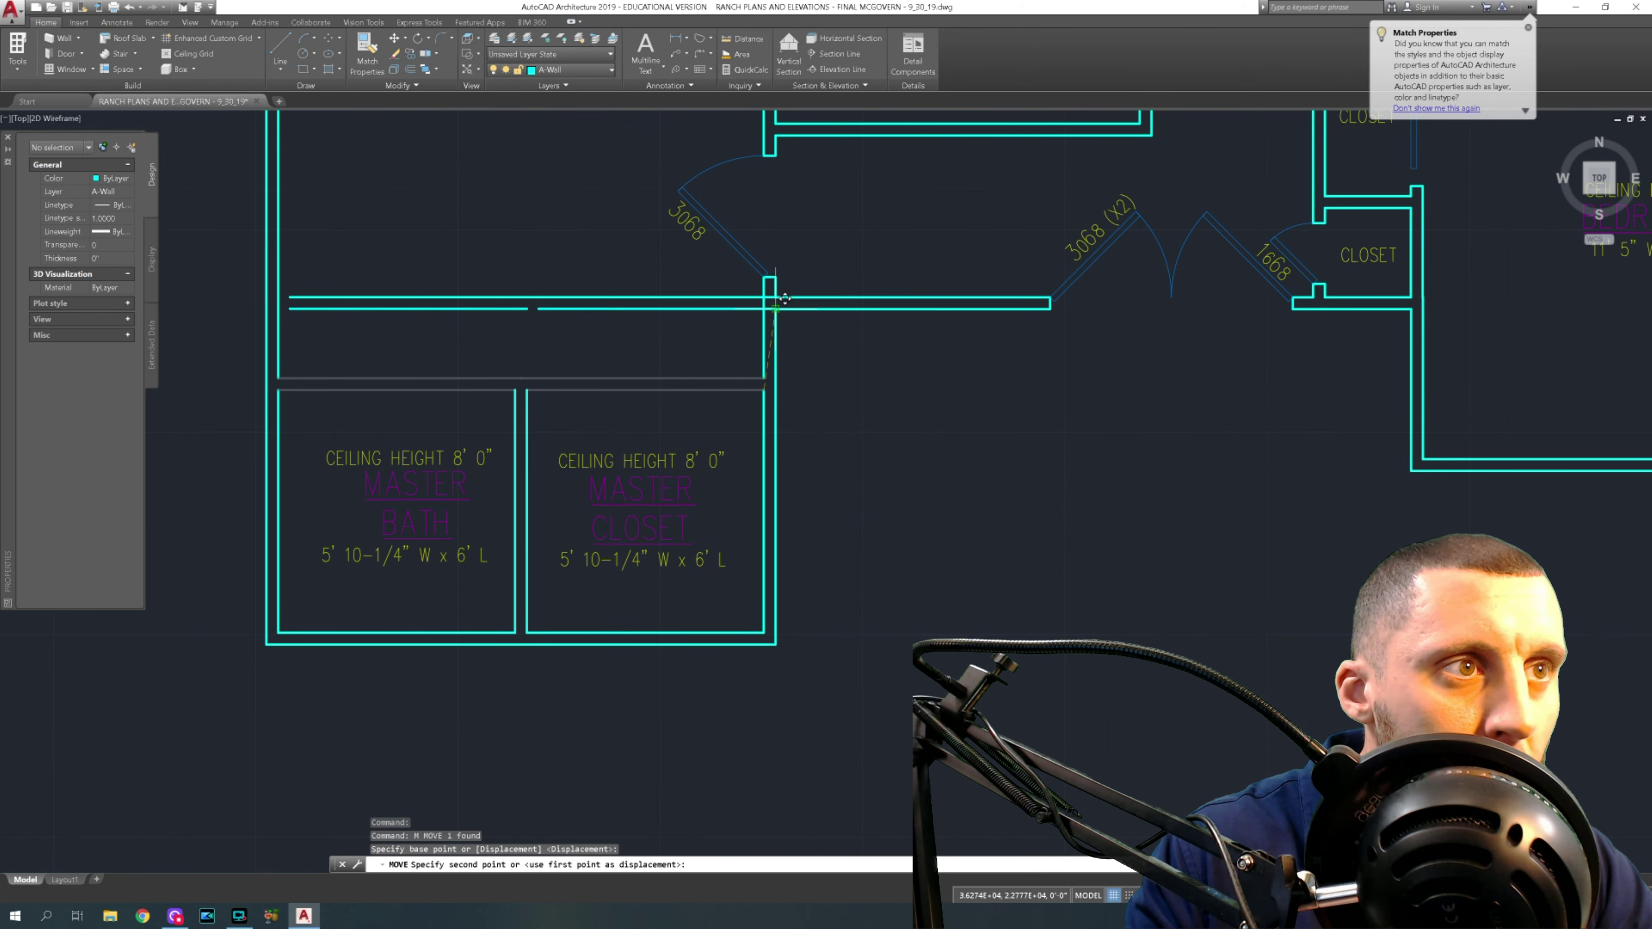
key("Escape")
- Stretch the partition between the Master Bath and Master Closet up to meet the Master Bedroom wall
left_click(545, 369)
left_click(501, 384)
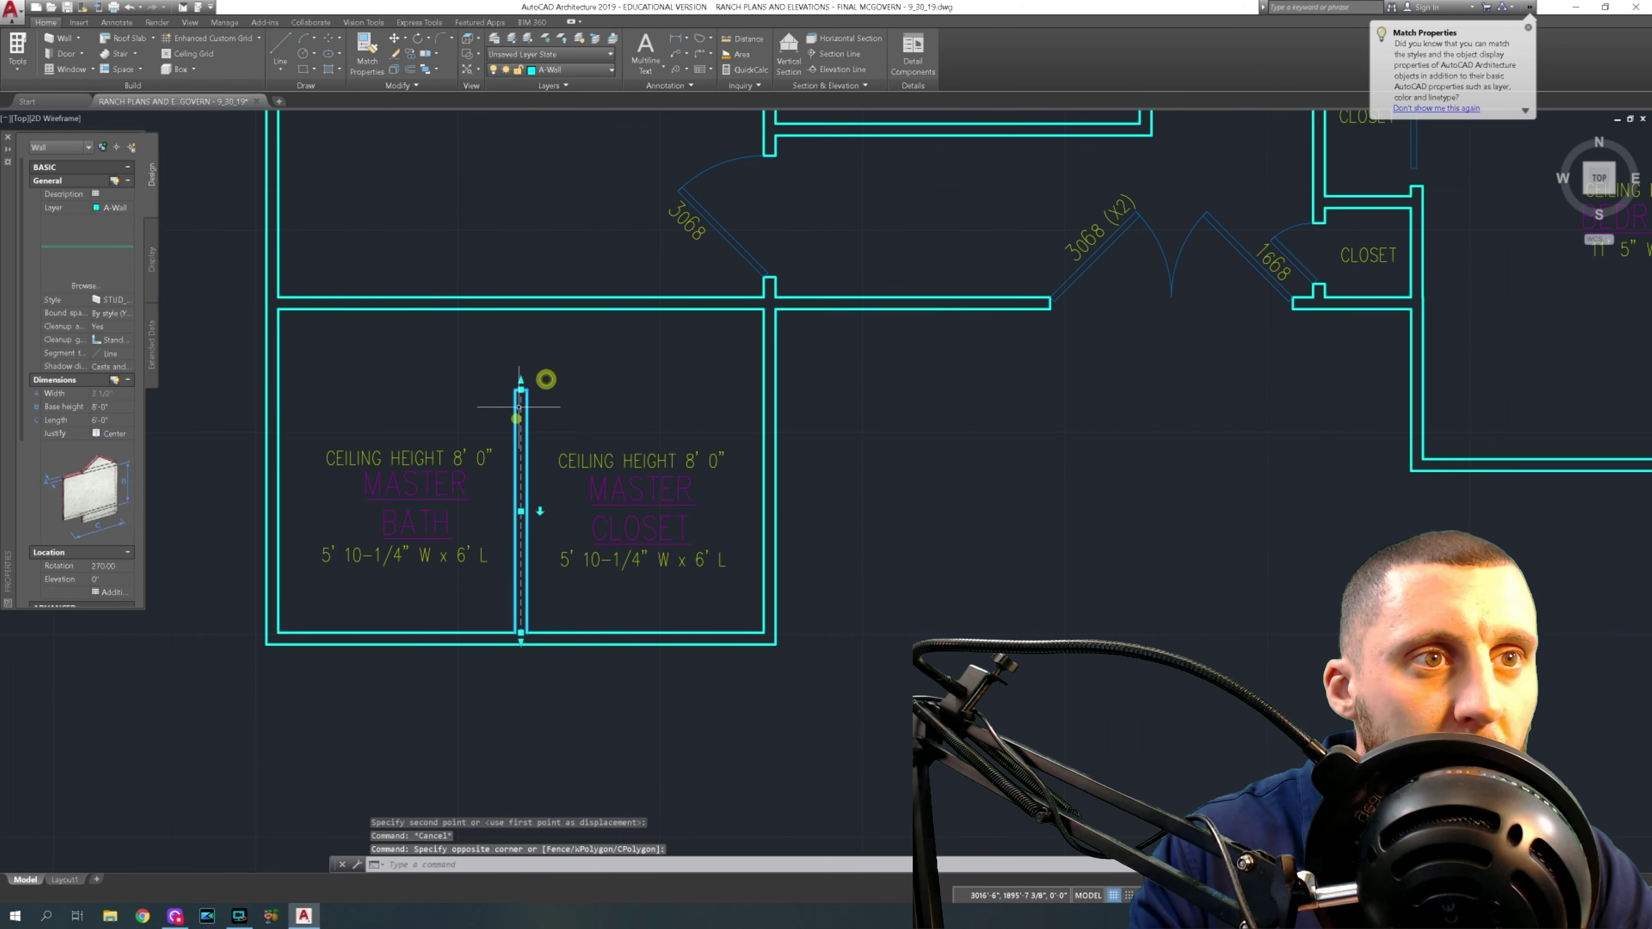
left_click(520, 380)
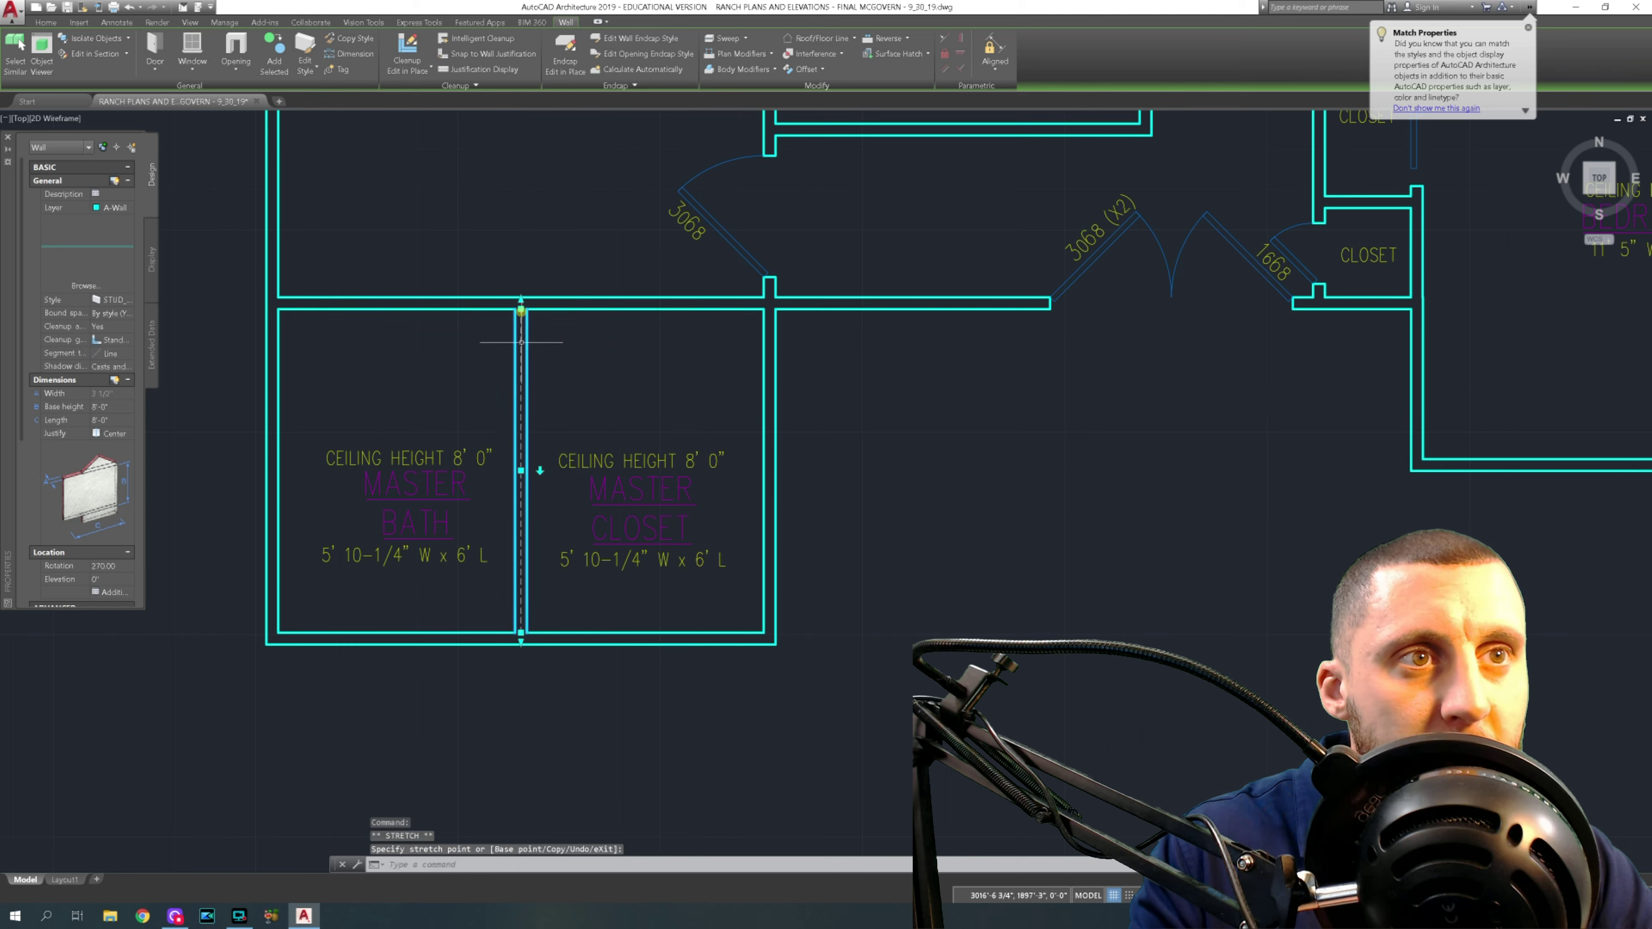
key("Escape")
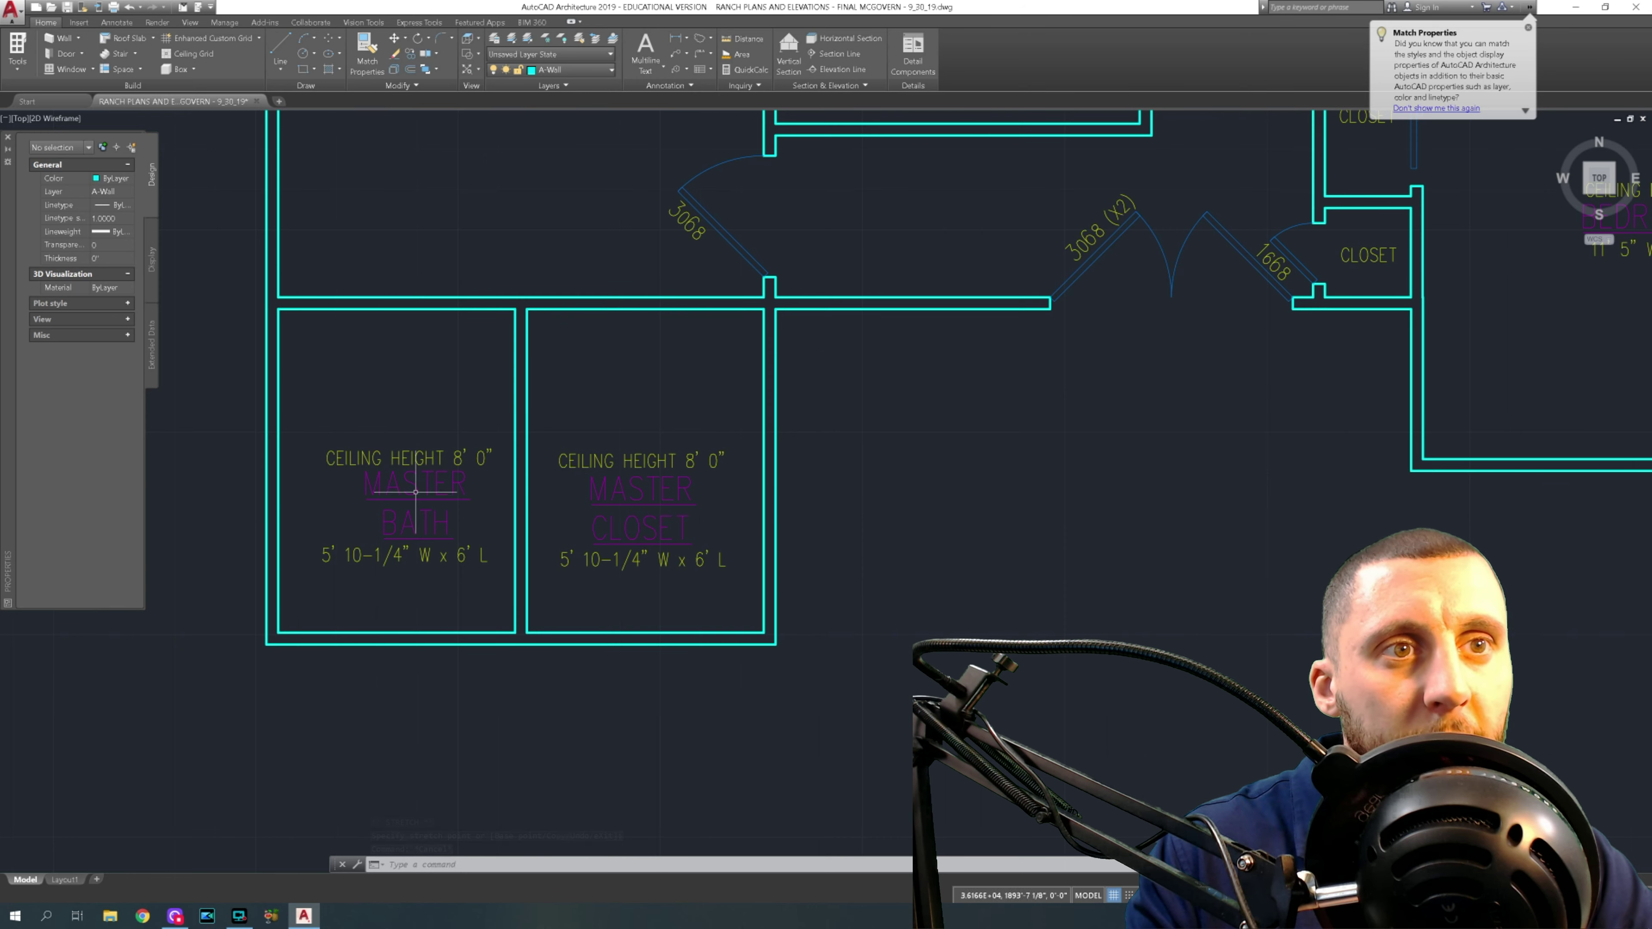
- Move the Master Bath's title, ceiling height and size labels together up and left toward the middle of the room
left_click(465, 597)
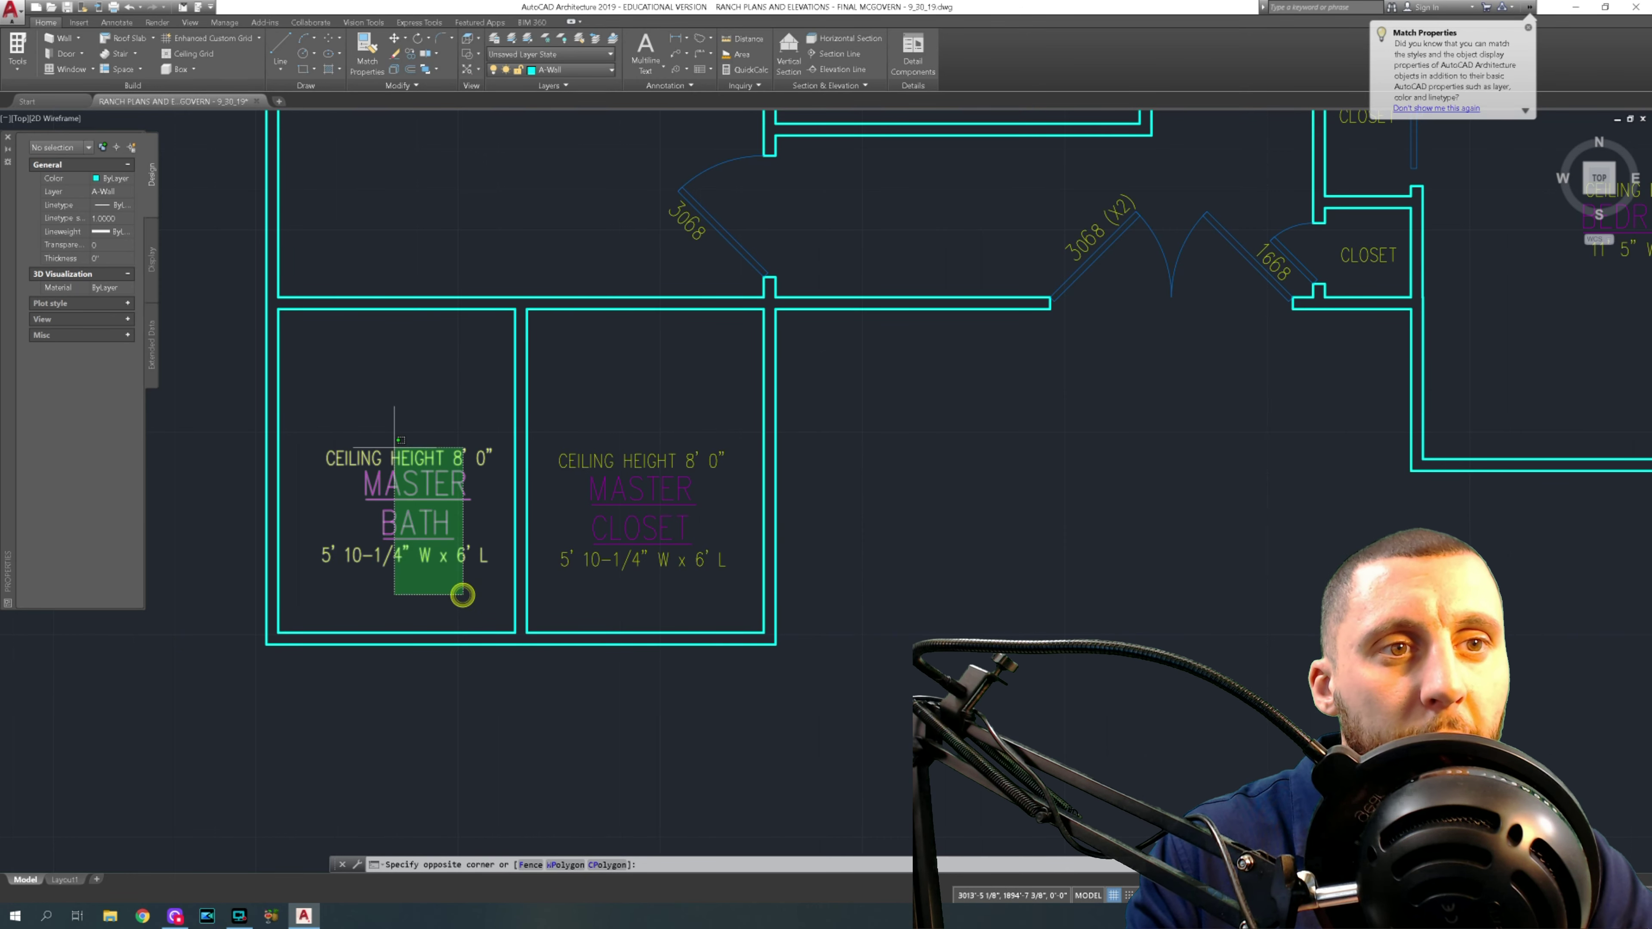
left_click(387, 443)
type("m")
key("Return")
left_click(965, 638)
left_click(953, 613)
- Move the Master Closet's title, ceiling height and size labels together up toward the middle of the room
left_click(683, 586)
left_click(619, 438)
type("m")
key("Return")
left_click(988, 661)
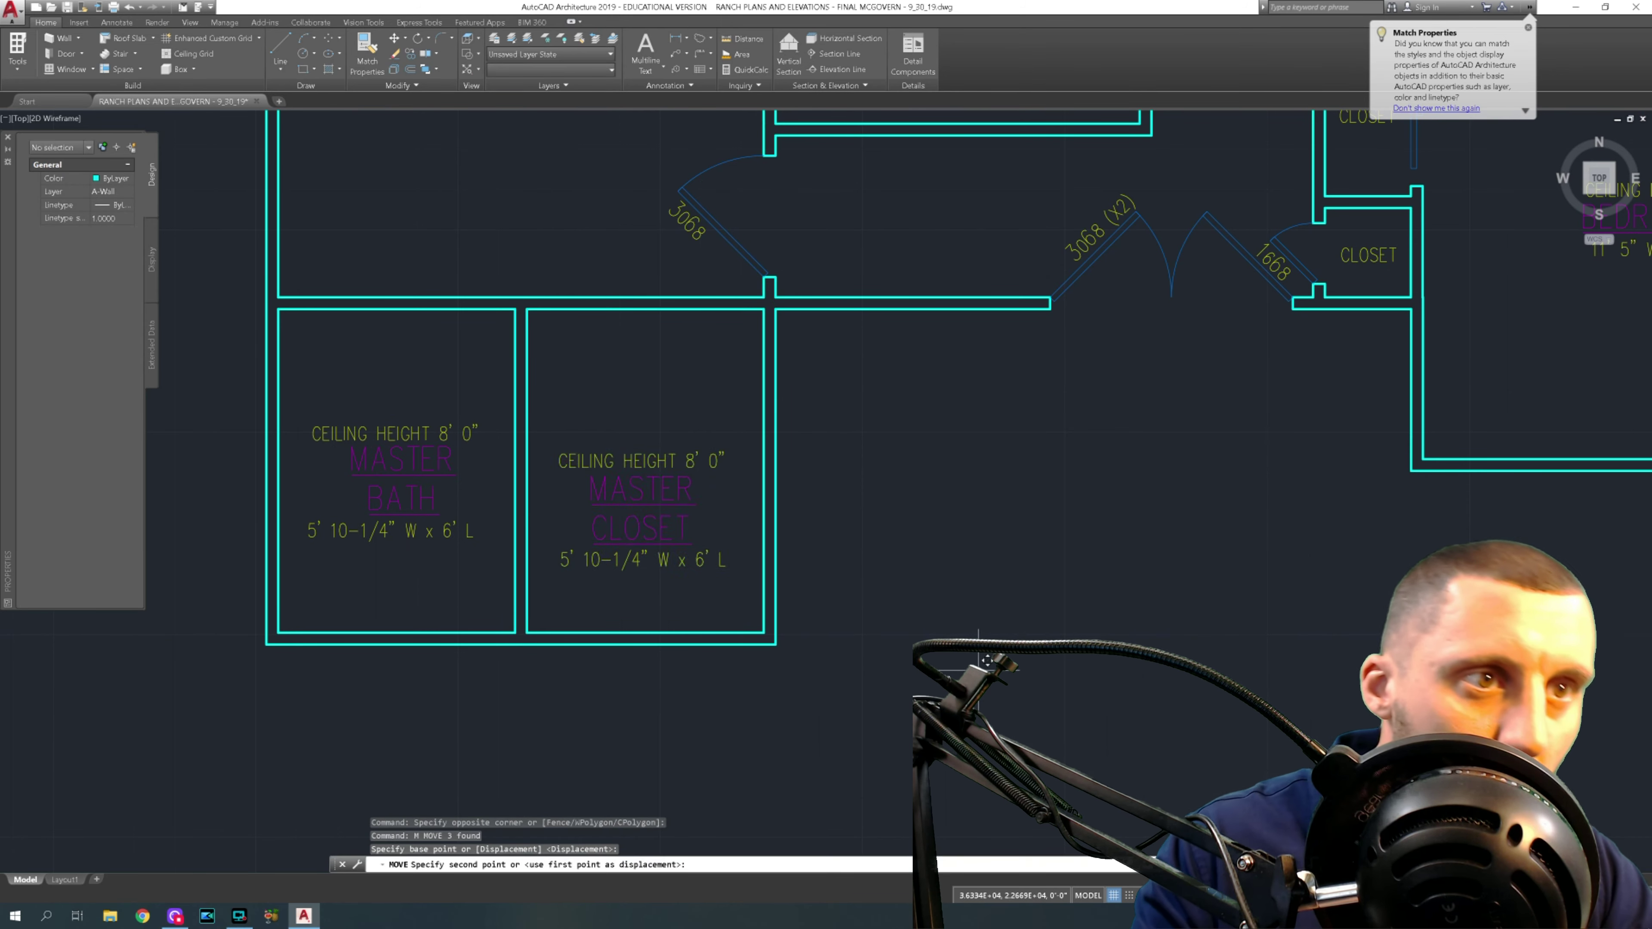
left_click(969, 635)
scroll(970, 635, "down", 4)
scroll(822, 719, "down", 2)
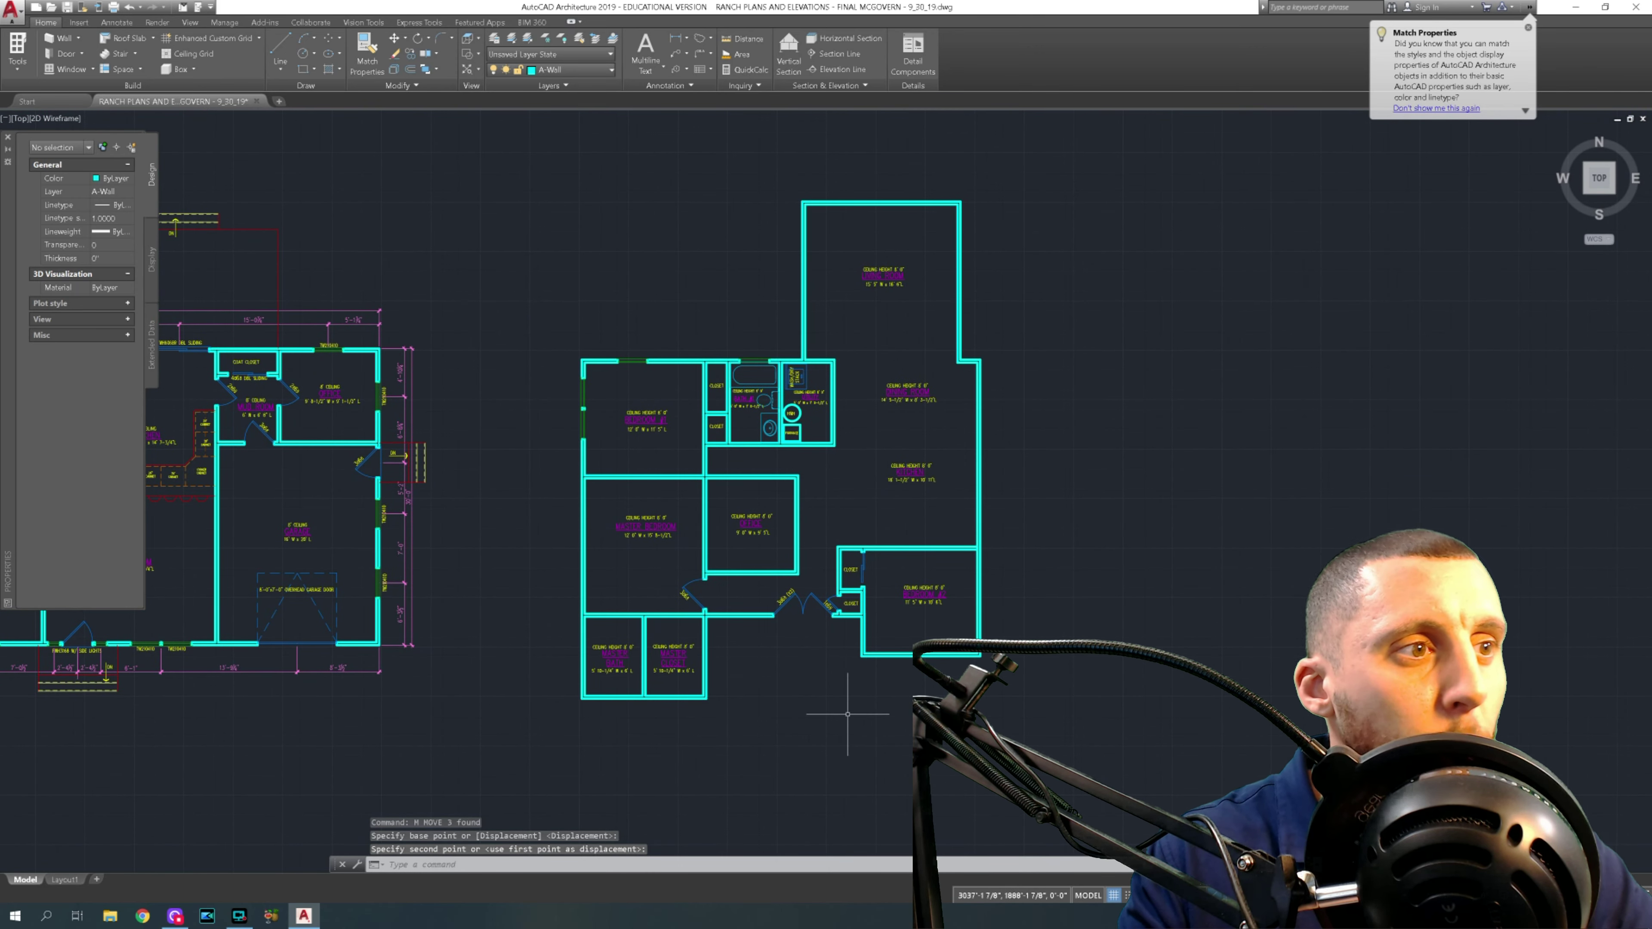